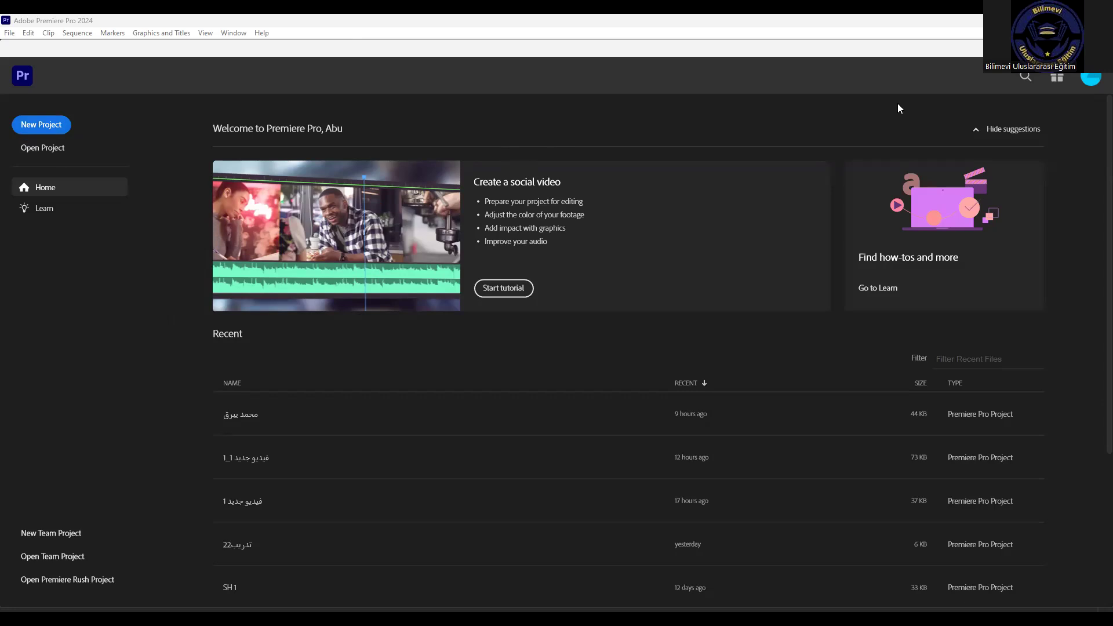
Step: Create a new project named 'فيديو جديد2' and open it for editing
scroll(358, 360, "down", 2)
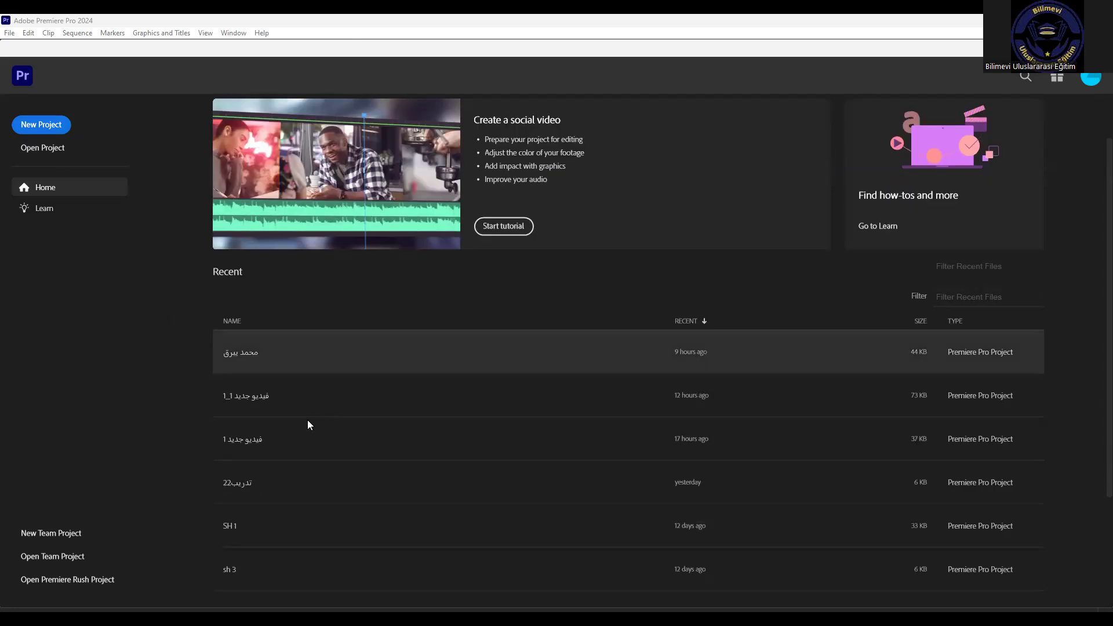
scroll(307, 420, "down", 3)
scroll(310, 420, "up", 3)
scroll(311, 420, "up", 2)
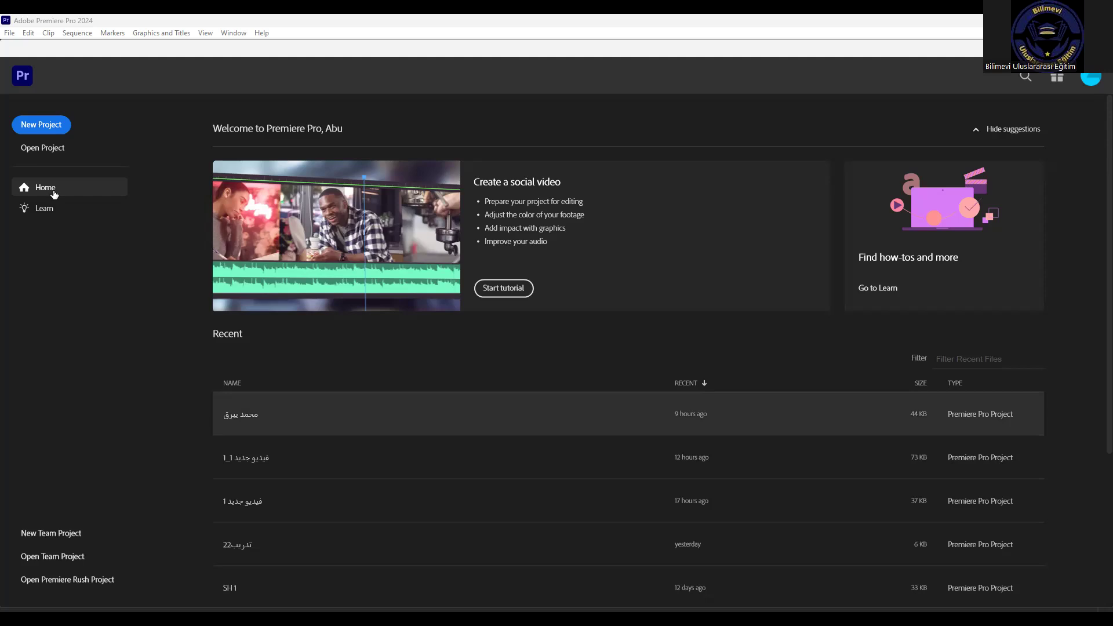
left_click(49, 126)
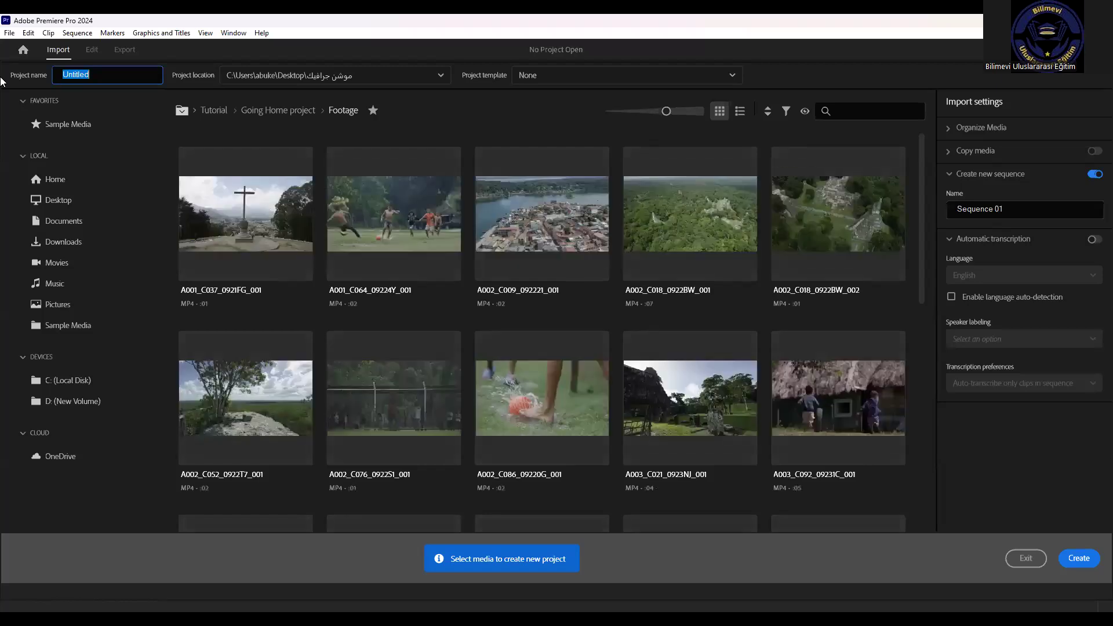
type("td")
key("BackSpace")
key("BackSpace")
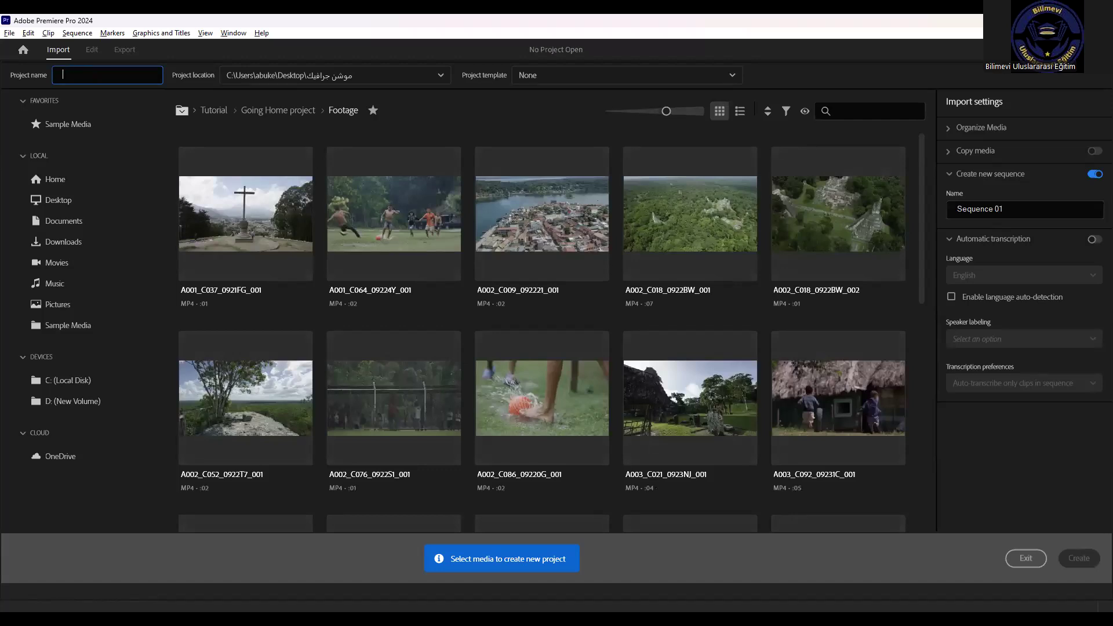
type("فيديو جديد2")
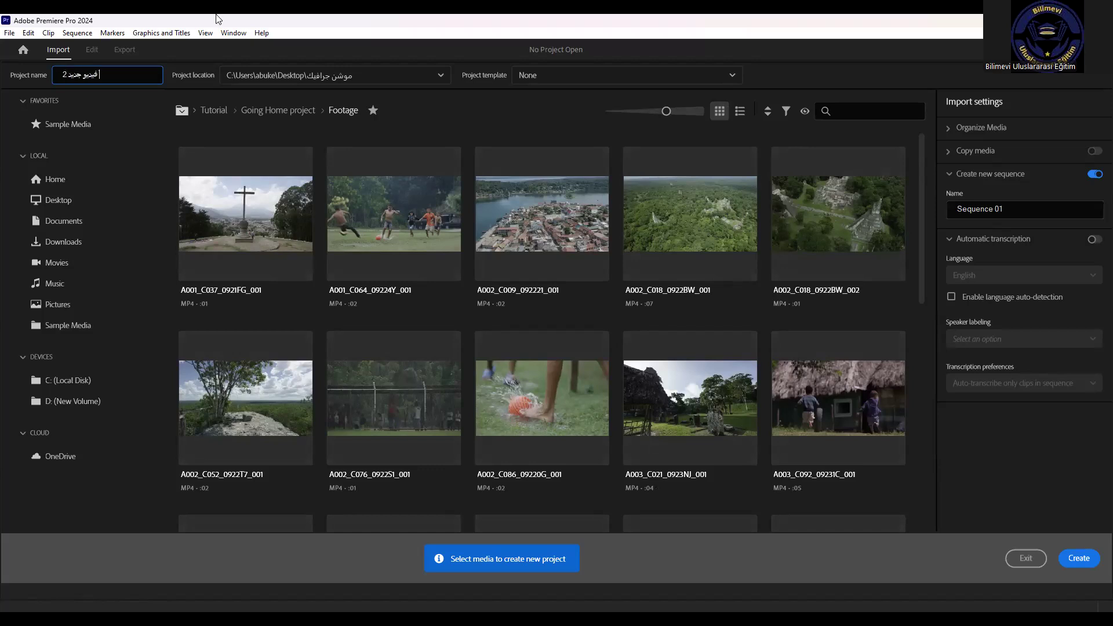
left_click(1088, 560)
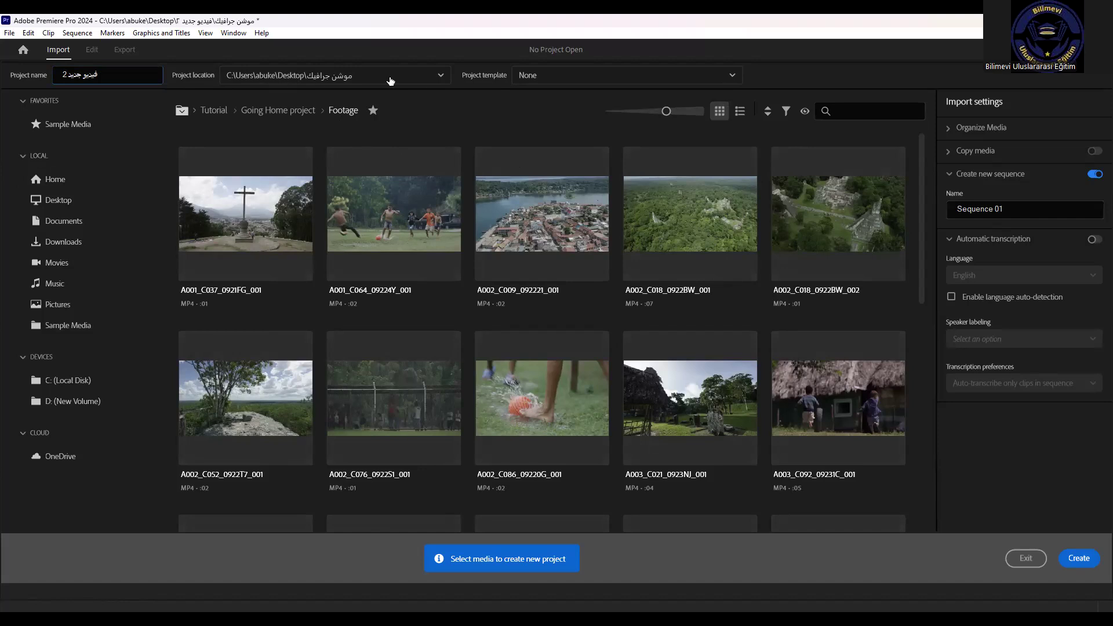
key("Return")
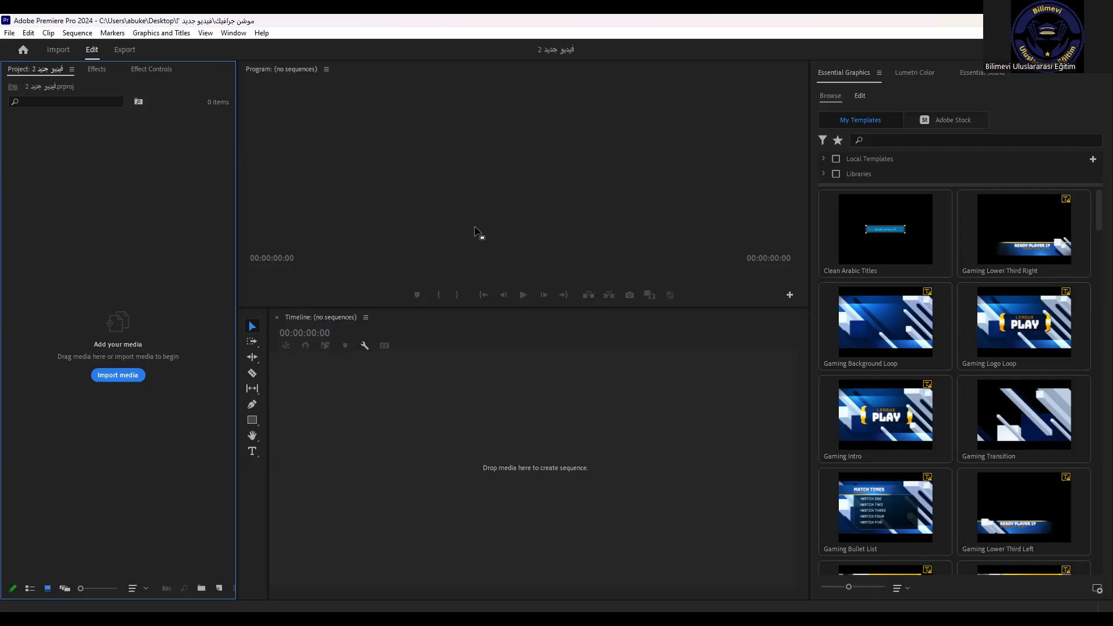
left_click(550, 152)
left_click(558, 379)
left_click(1015, 230)
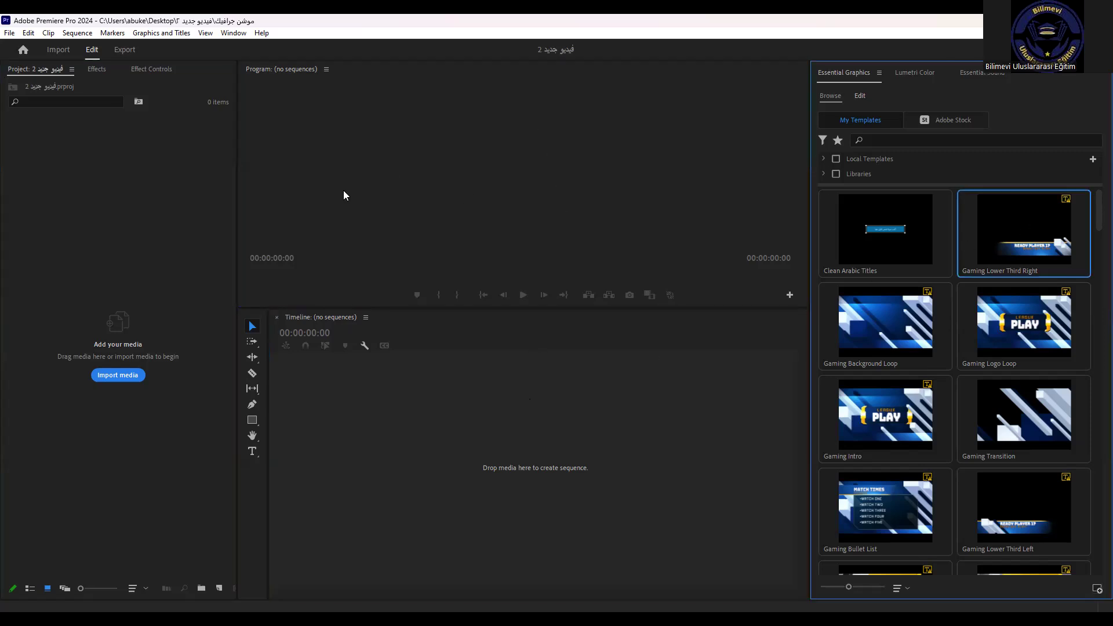
left_click(137, 230)
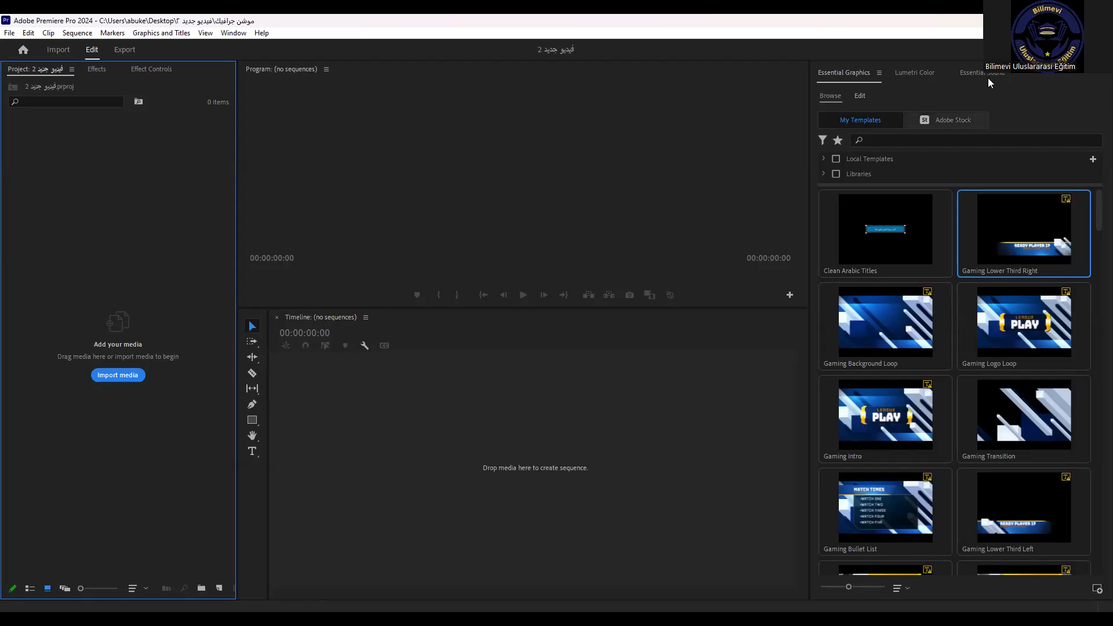
left_click(919, 73)
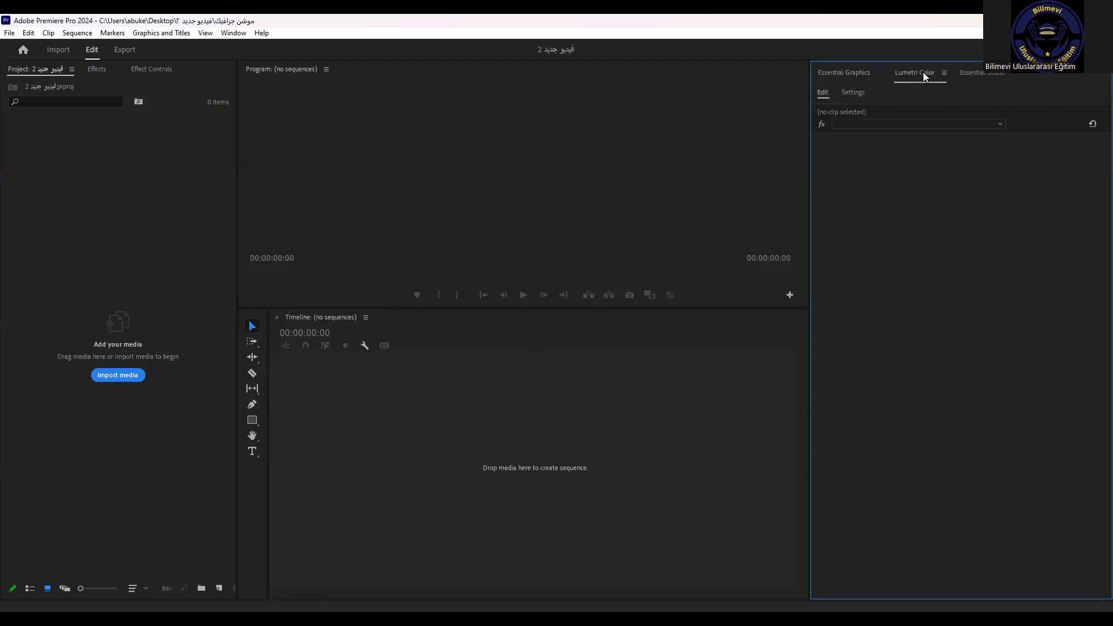
left_click(873, 75)
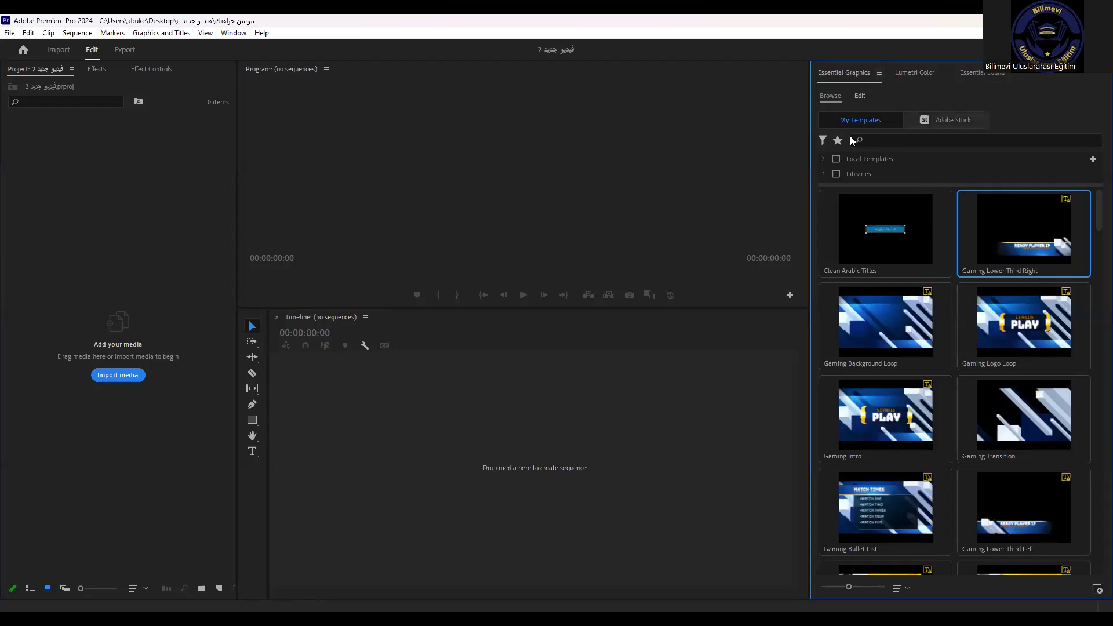
left_click(151, 302)
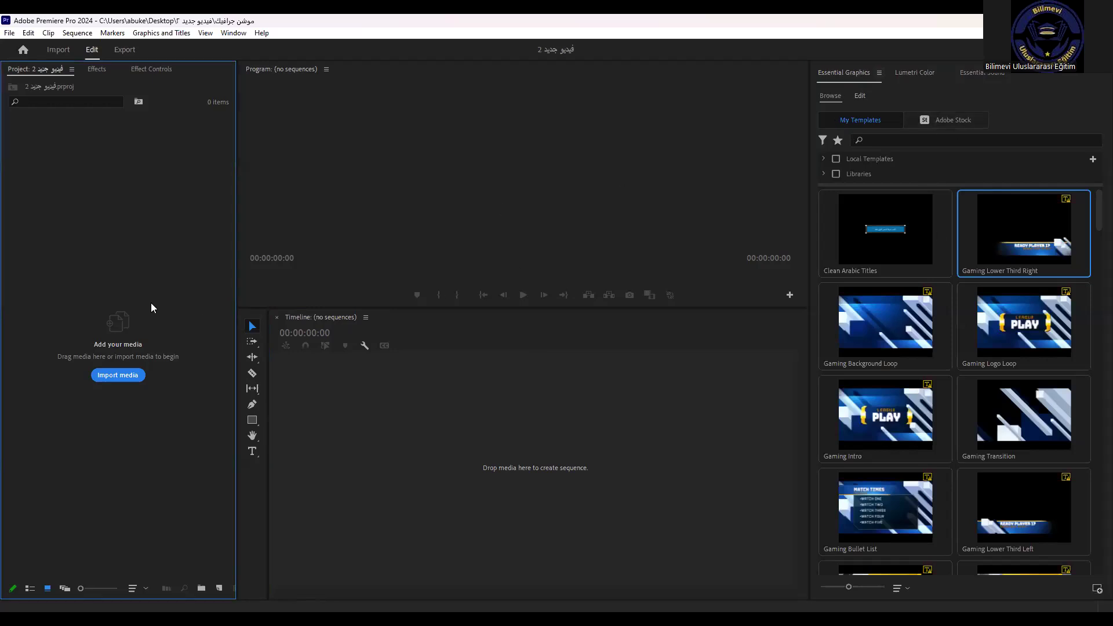
left_click(133, 377)
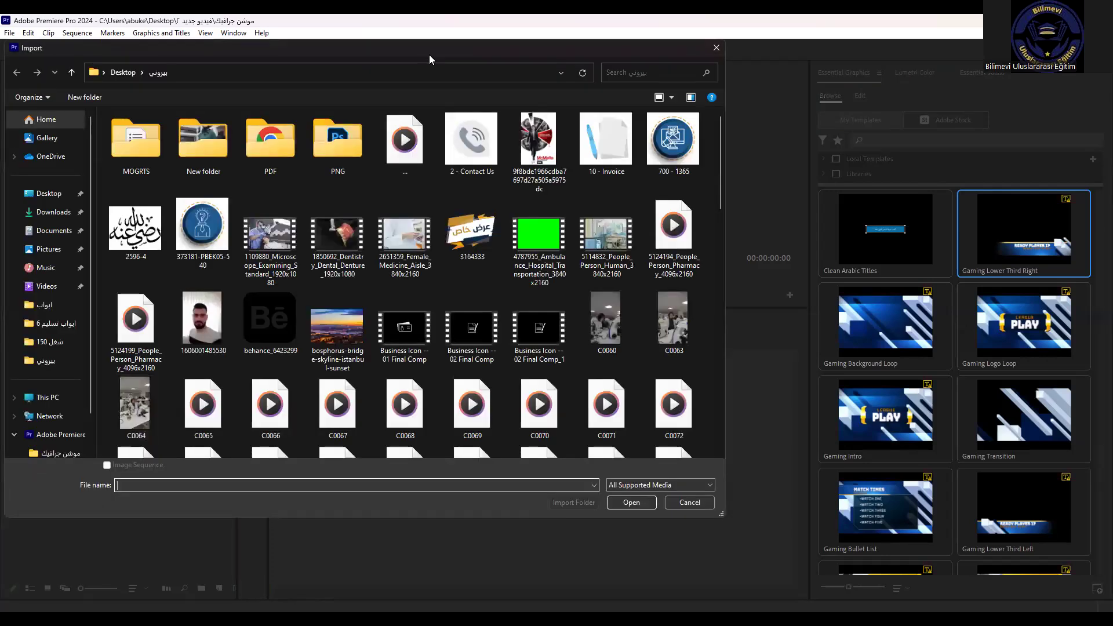
left_click_drag(608, 51, 795, 41)
left_click(248, 205)
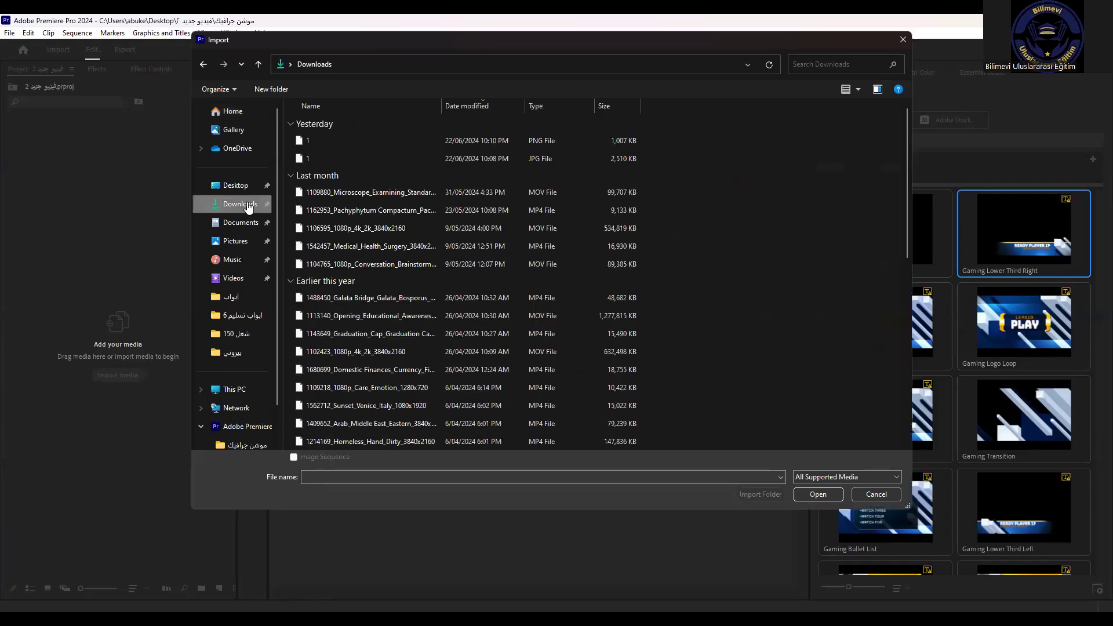
left_click(336, 145)
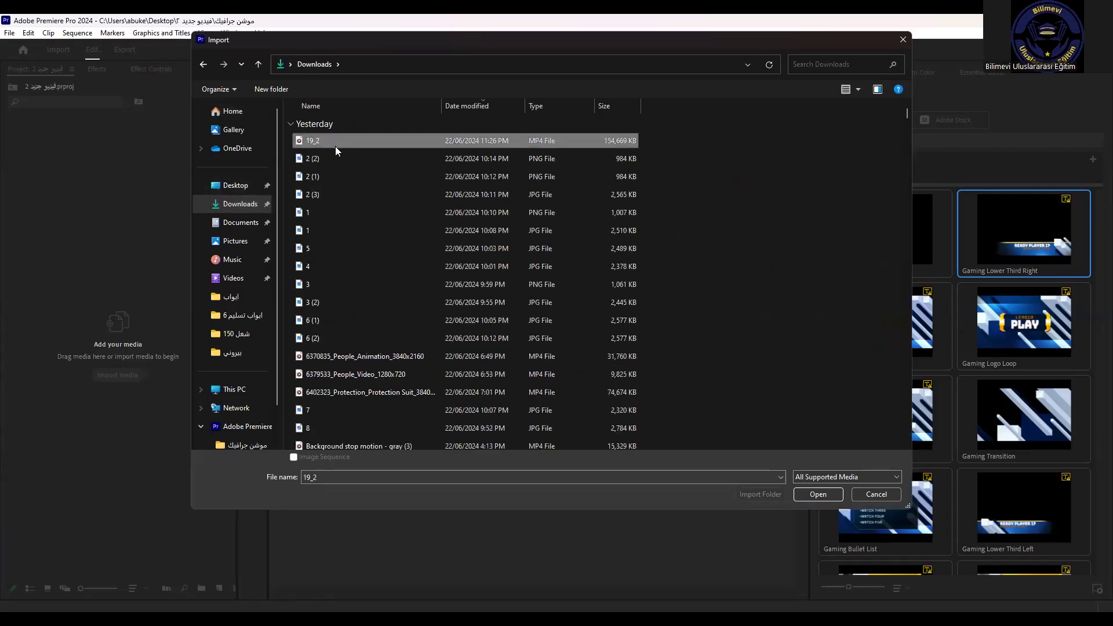
double_click(335, 146)
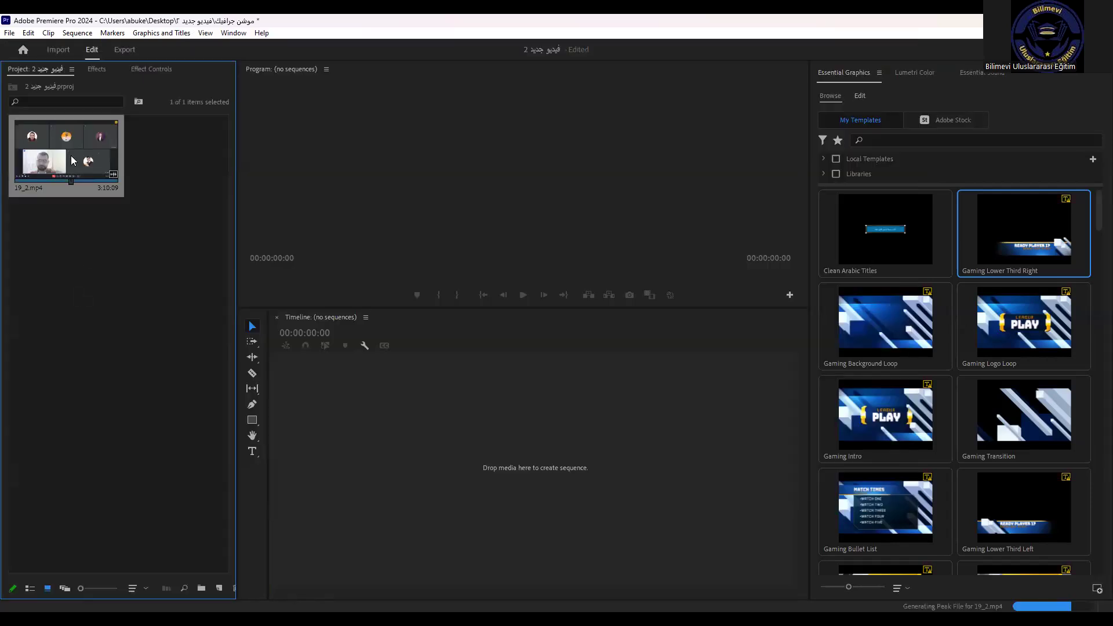
key("Delete")
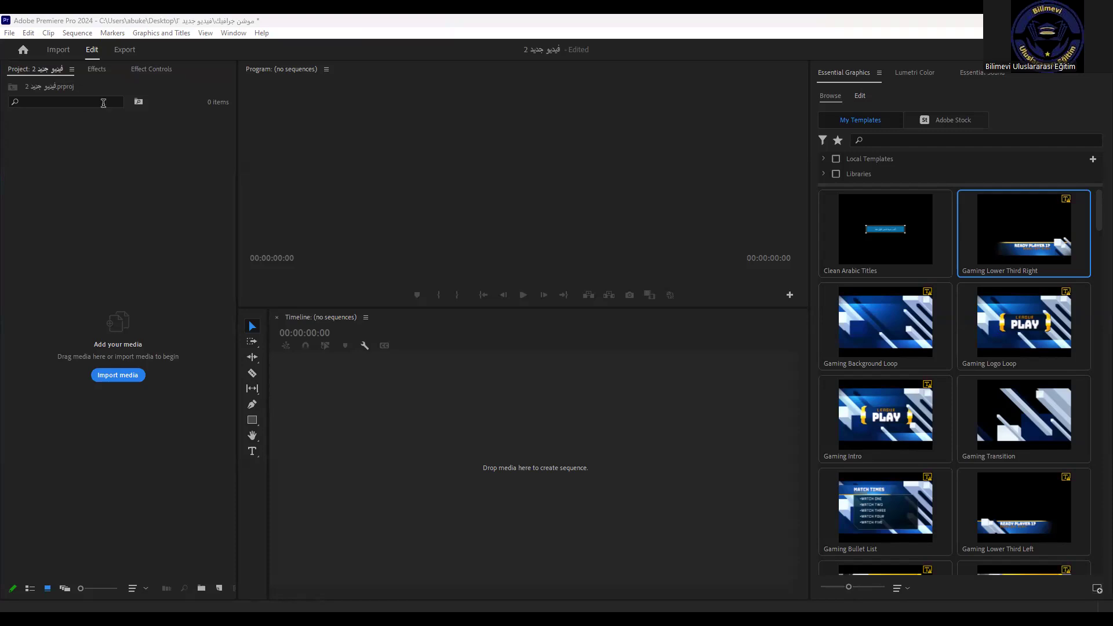
Step: Start a new sequence from File > New > Sequence, then cancel it
left_click(15, 33)
mouse_move(29, 46)
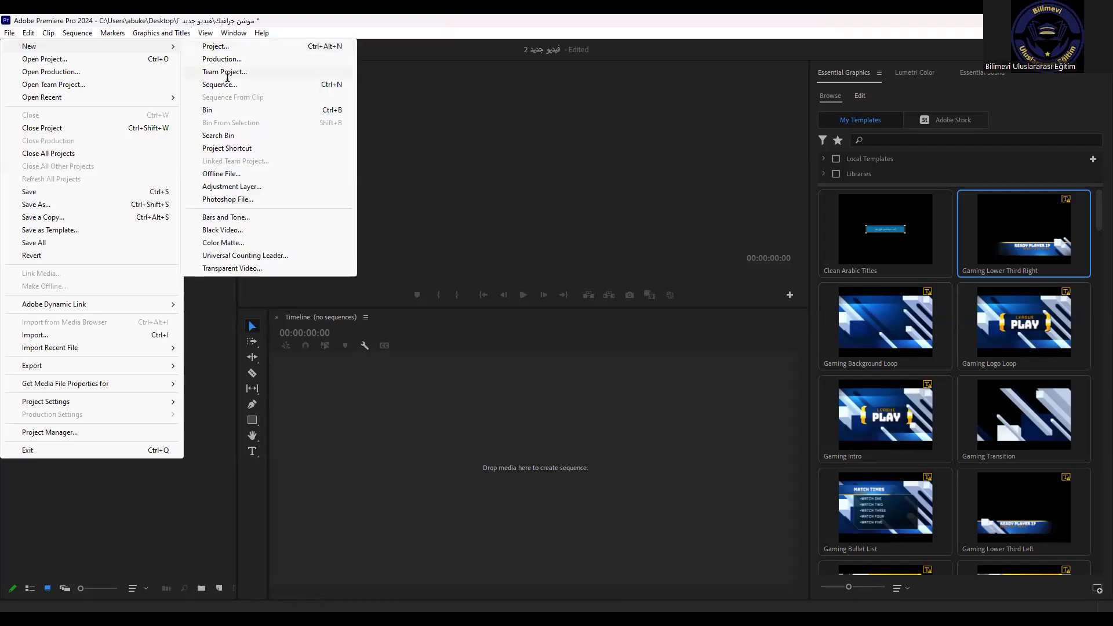
left_click(220, 84)
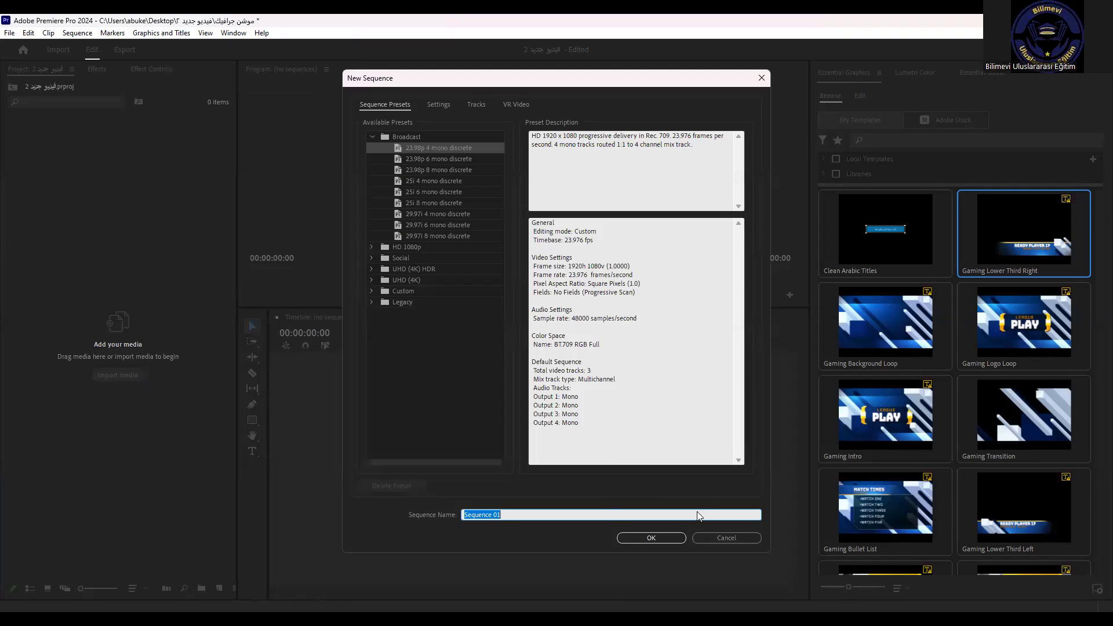
left_click(736, 537)
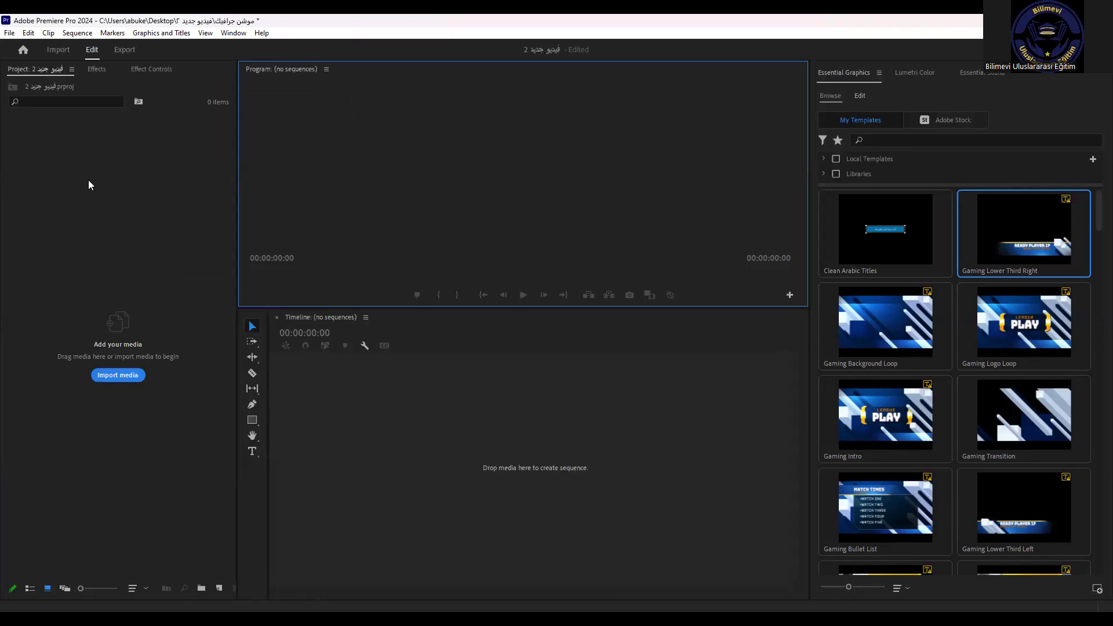
Step: Import Sequence 01_5.mp4 from the 150 شغل folder into the project
double_click(90, 184)
left_click(244, 316)
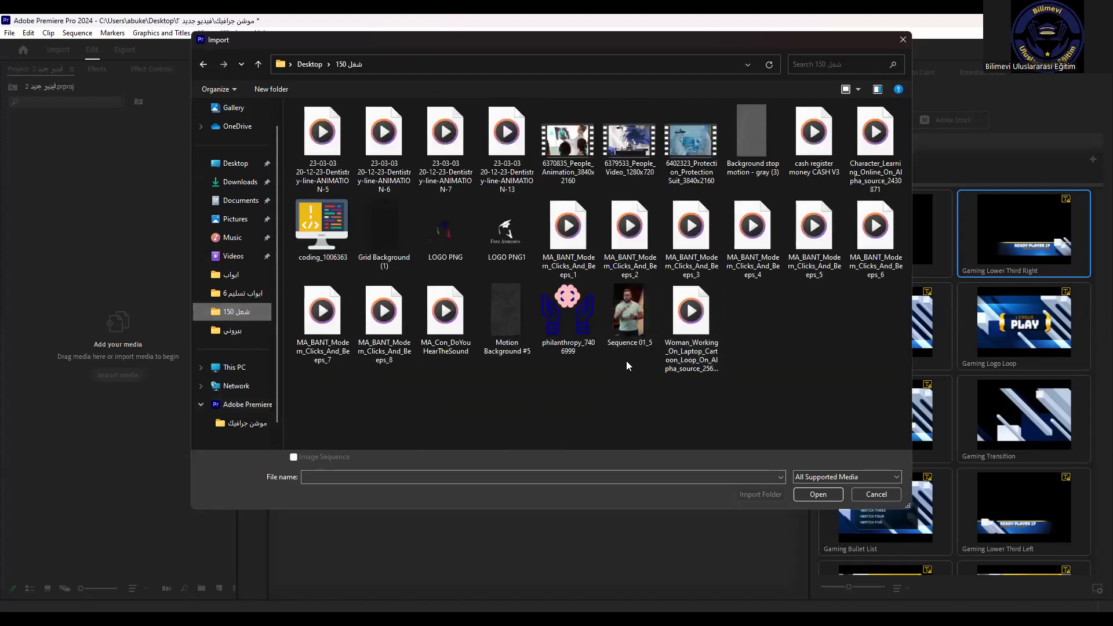
left_click(622, 326)
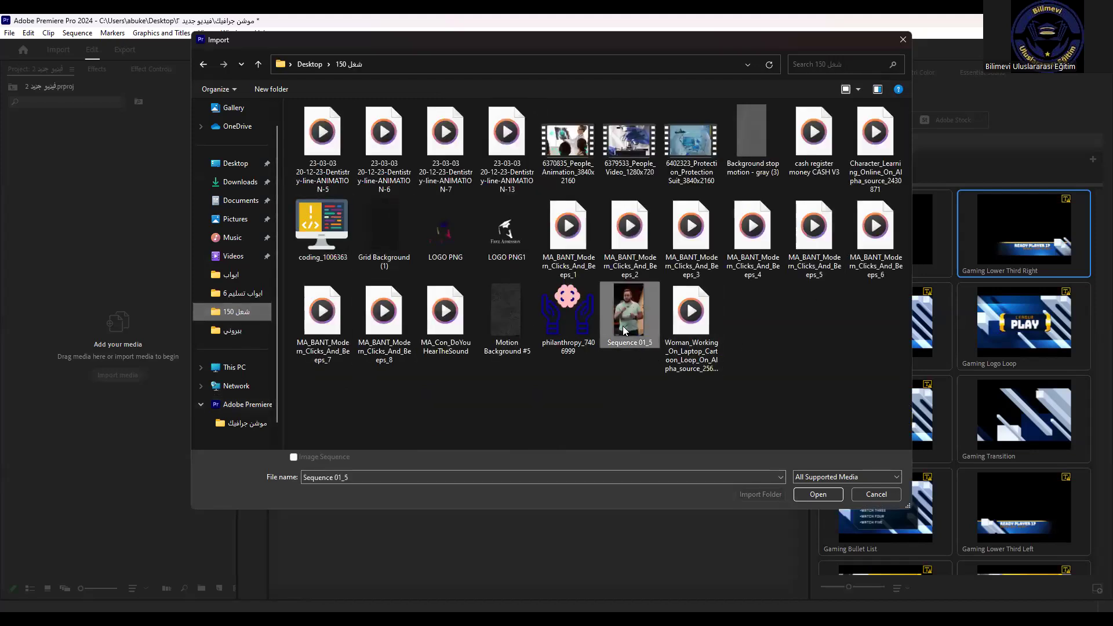
double_click(623, 326)
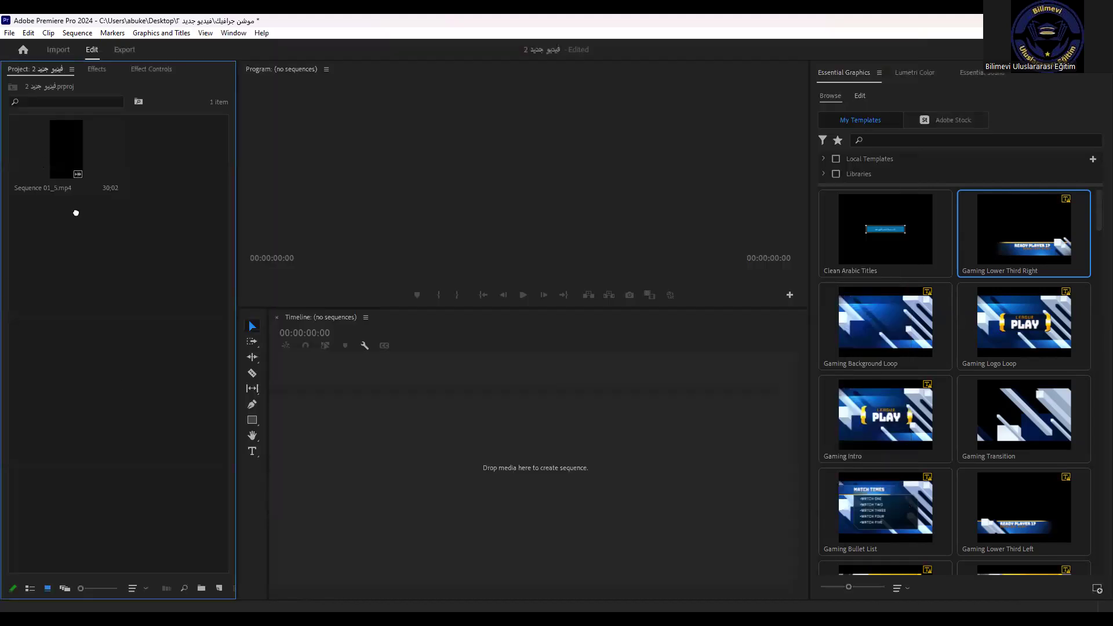
Step: Put the clip on the timeline to create Sequence 01_5 and preview it to 00;00;05;11
left_click_drag(405, 464, 405, 458)
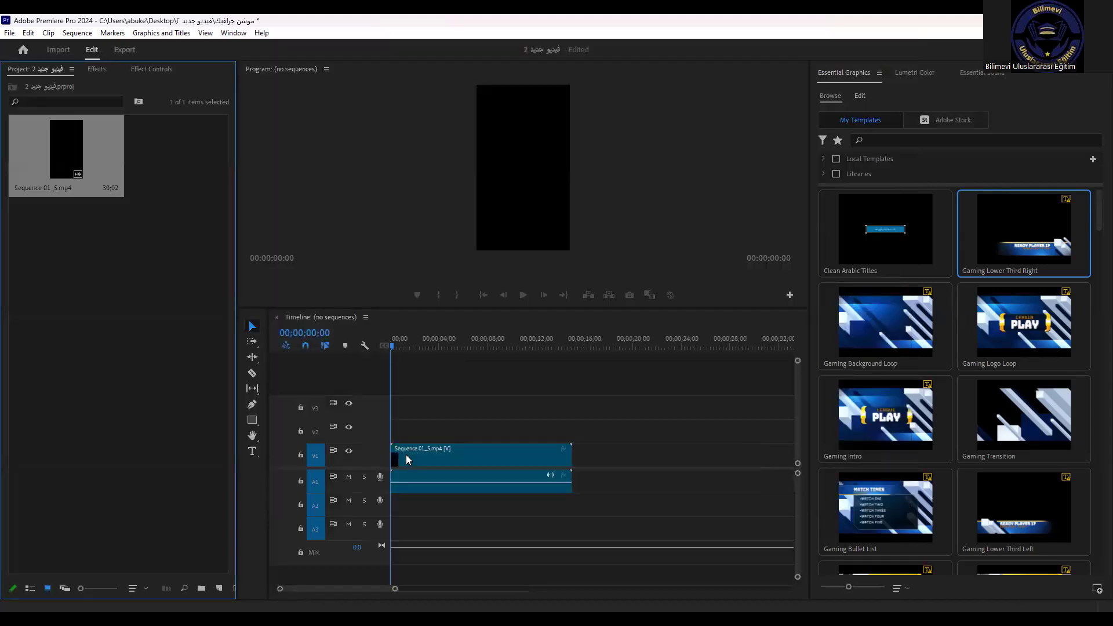
key("space")
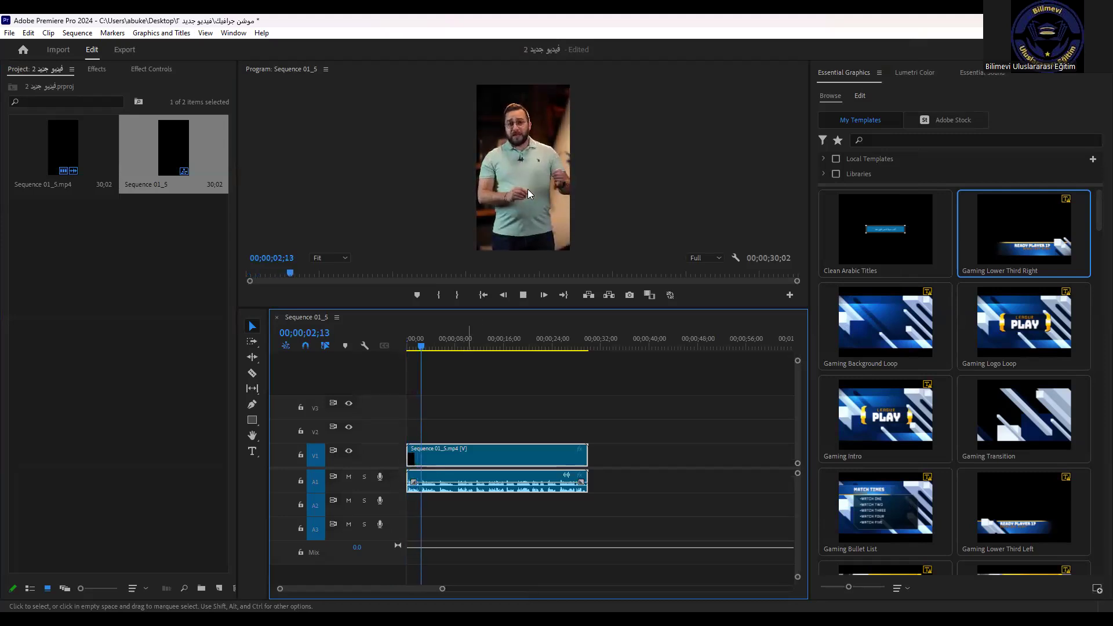
key("grave")
key("space")
key("grave")
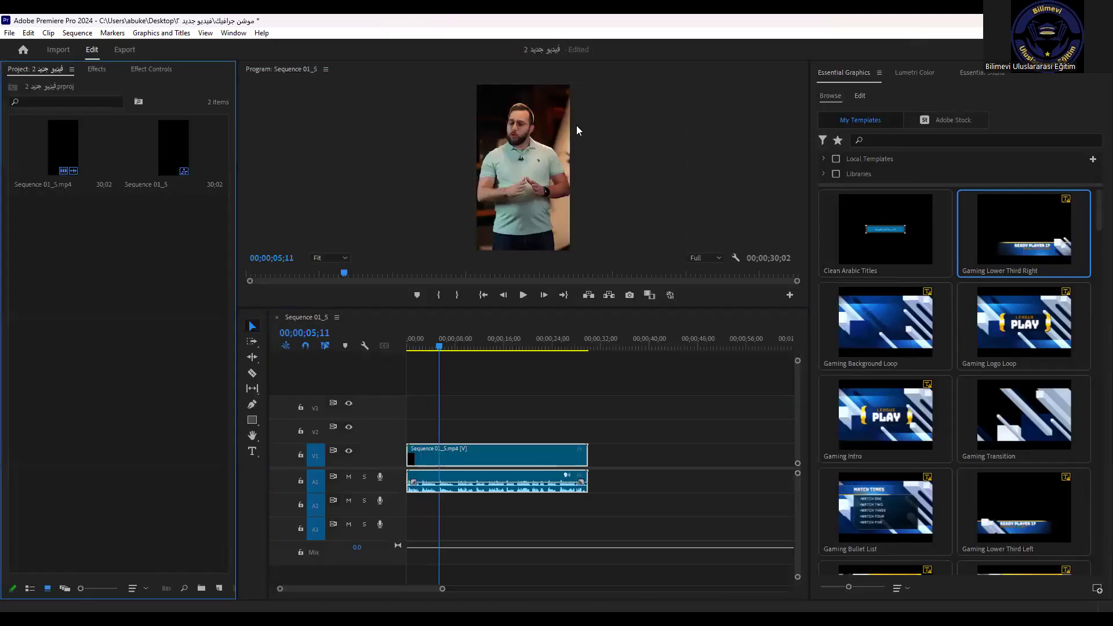
key("grave")
key("grave")
Step: Import LOGO PNG1.png into the project
left_click(119, 329)
double_click(118, 332)
left_click(513, 232)
double_click(513, 231)
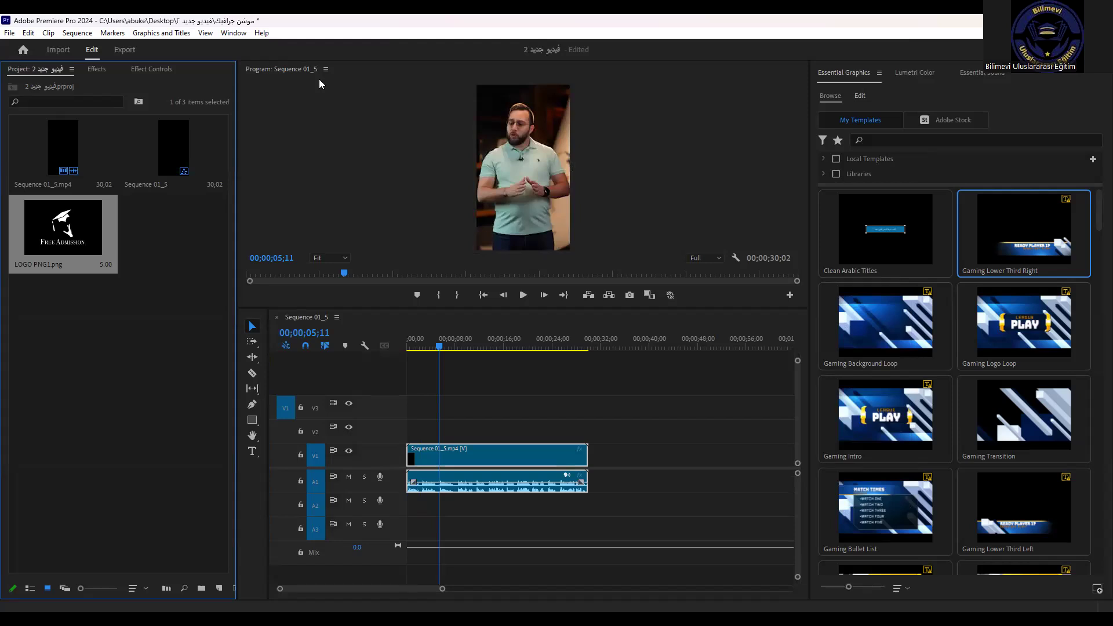
Step: Place LOGO PNG1 on track V2 at the start of the sequence
left_click(87, 430)
left_click(79, 243)
mouse_move(79, 243)
left_mouse_down()
mouse_move(414, 429)
mouse_move(511, 429)
left_mouse_up()
key("minus")
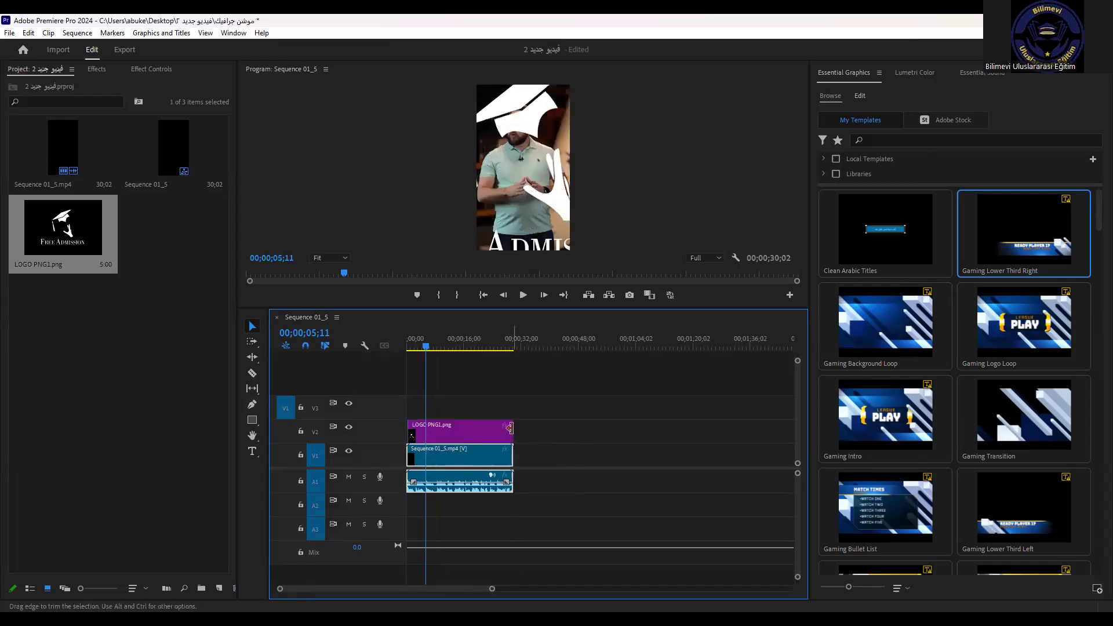
Step: Trim the logo clip so it starts at 00;00 and spans the full 30-second video
left_click_drag(402, 362, 514, 381)
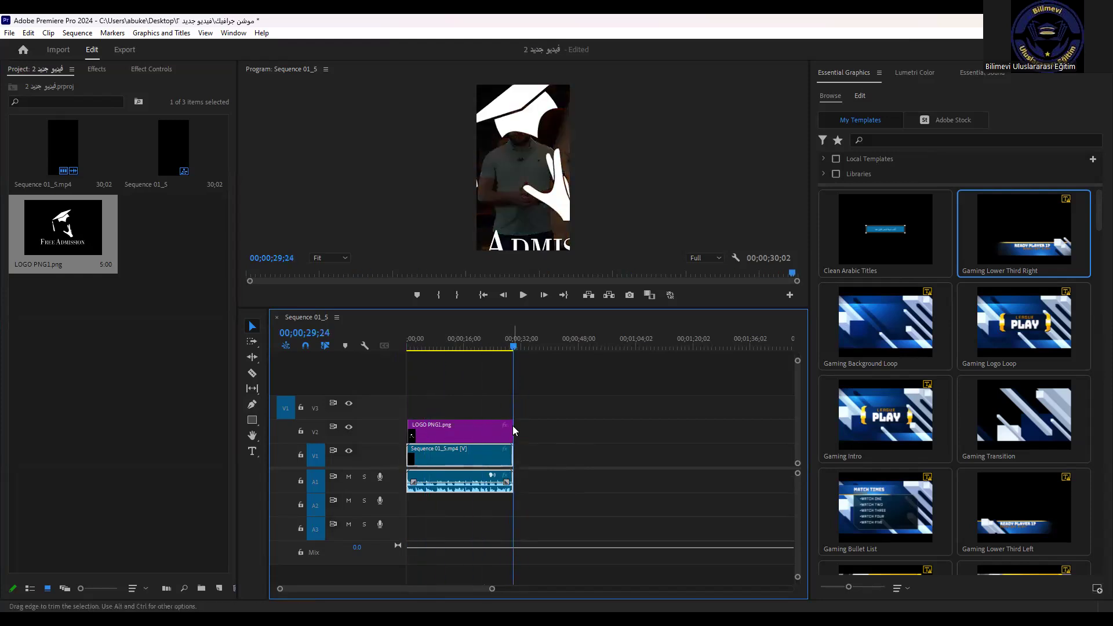
left_click(522, 440)
scroll(490, 434, "up", 4)
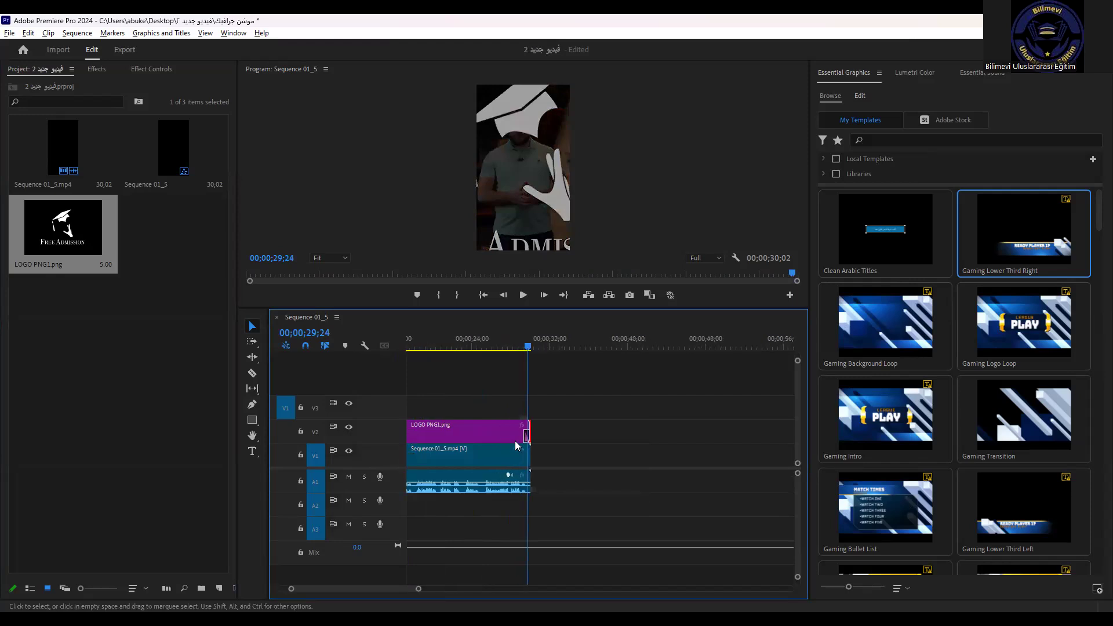
scroll(489, 434, "up", 5)
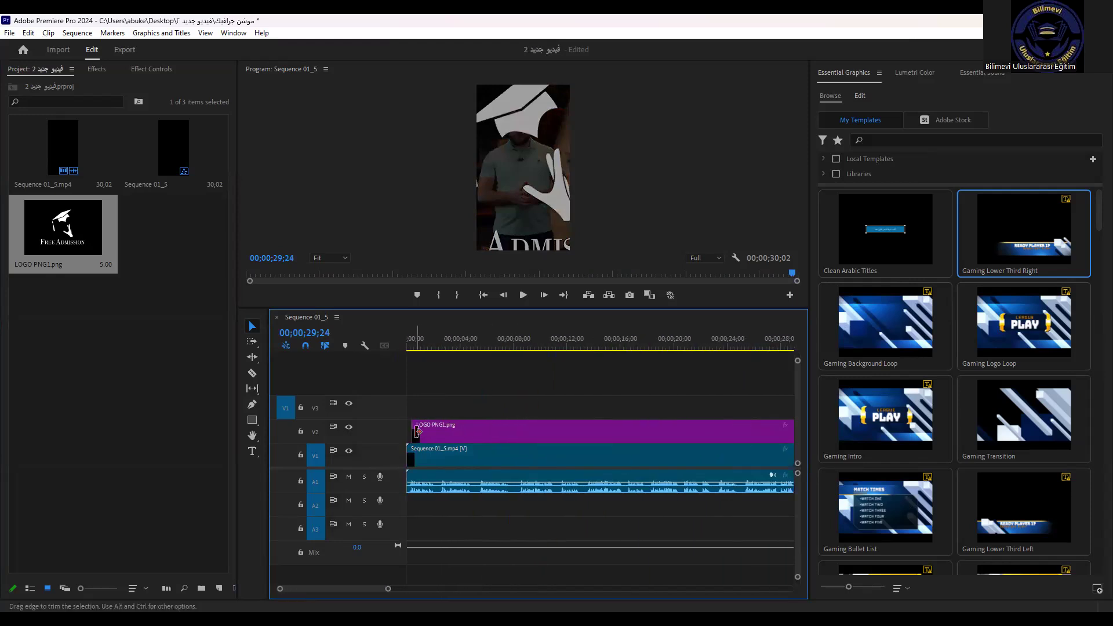
left_click_drag(413, 432, 408, 430)
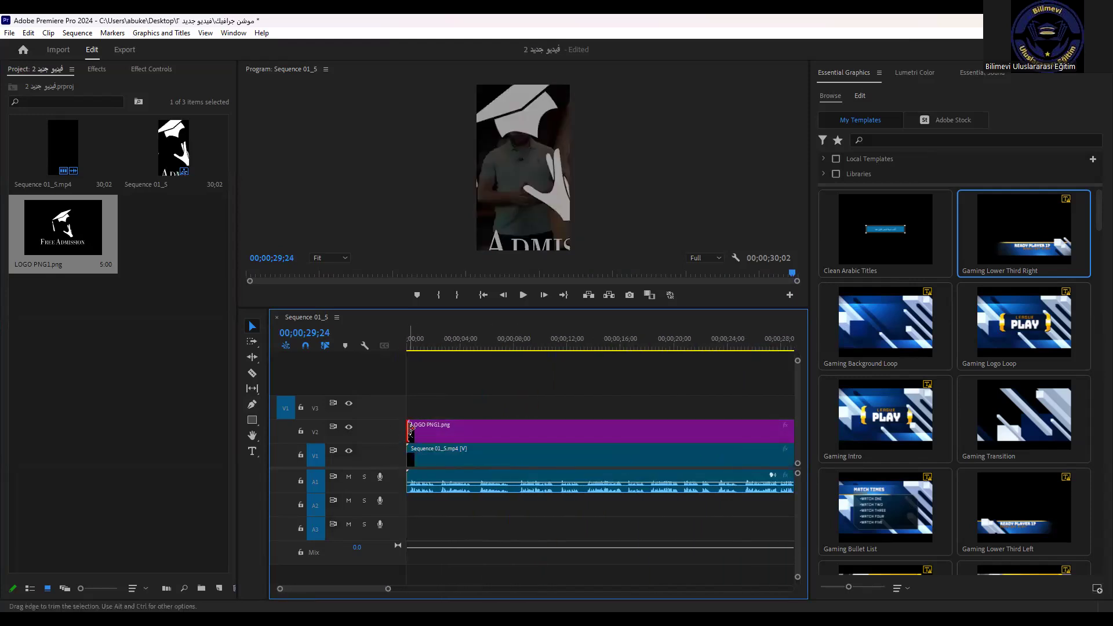
left_click(419, 345)
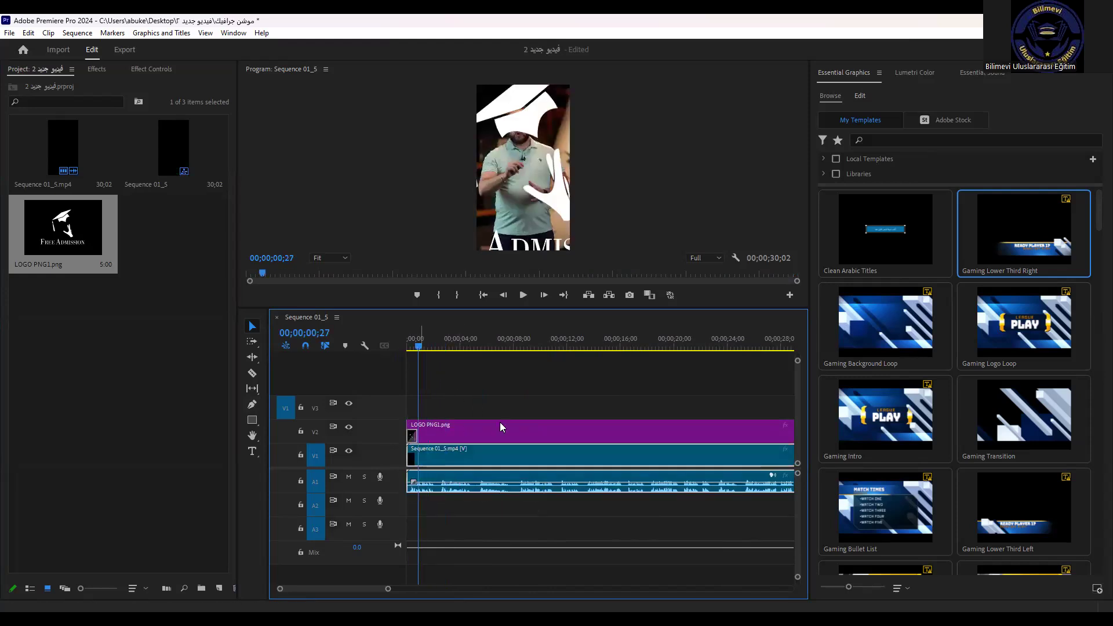
left_click(502, 346)
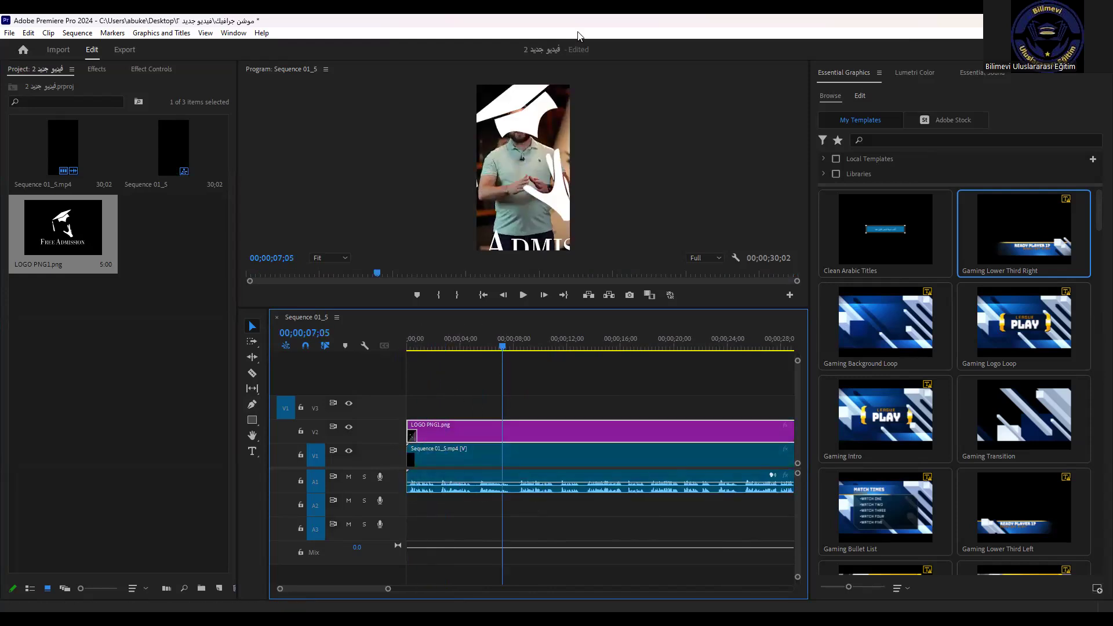
Step: Set the logo's Scale to 10 in its Motion settings
left_click(97, 69)
left_click(138, 70)
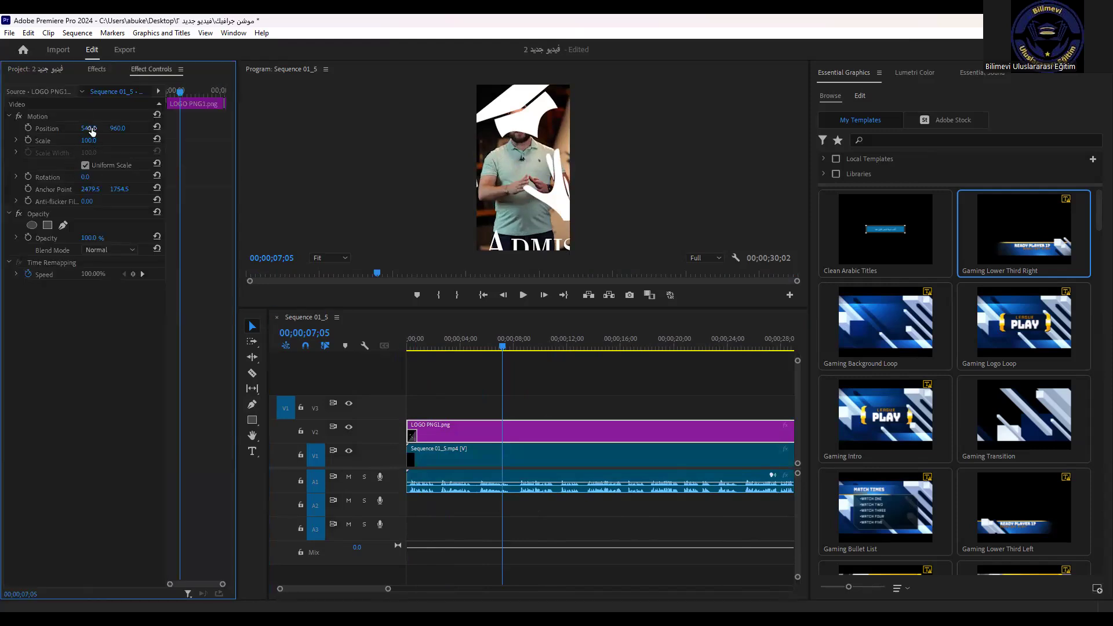
left_click_drag(88, 141, 58, 140)
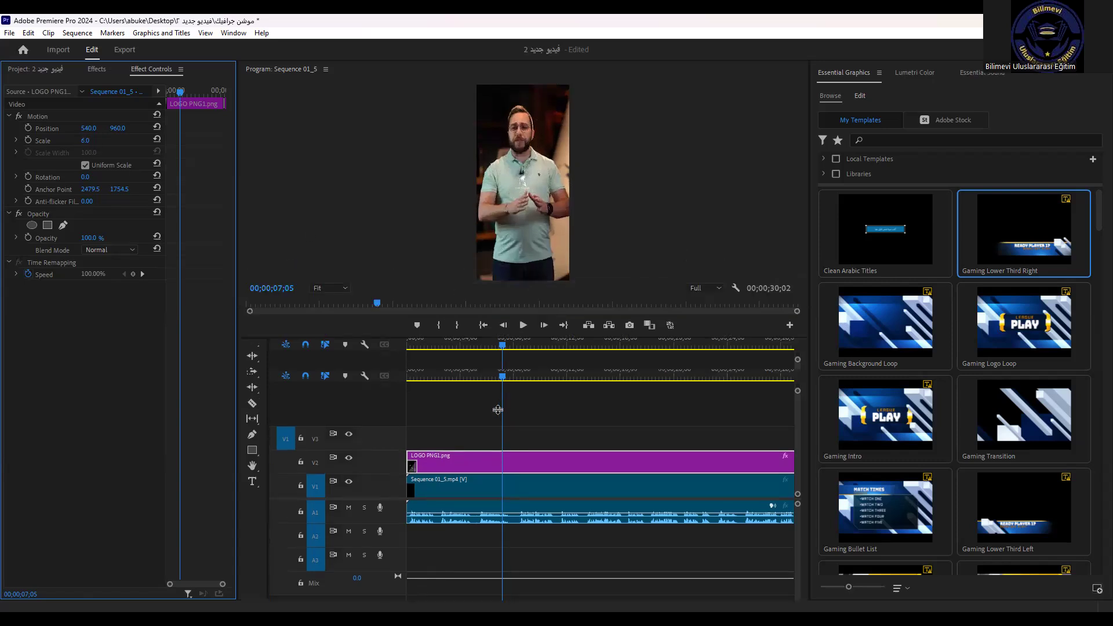
left_click_drag(513, 310, 513, 481)
left_click_drag(91, 129, 125, 134)
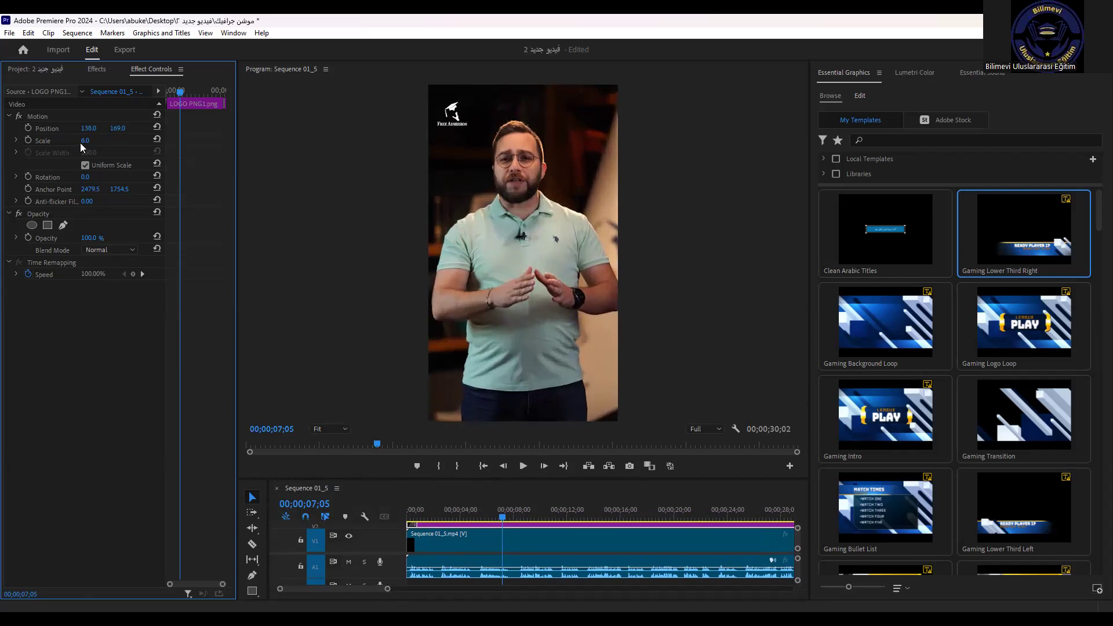
left_click_drag(85, 140, 96, 140)
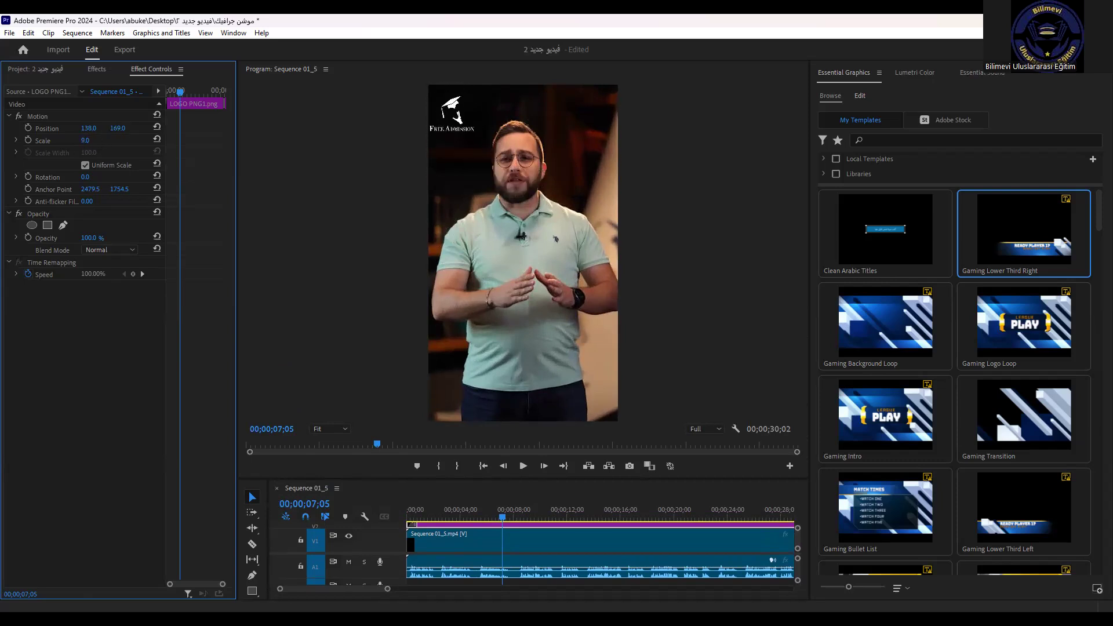
left_click_drag(117, 128, 101, 128)
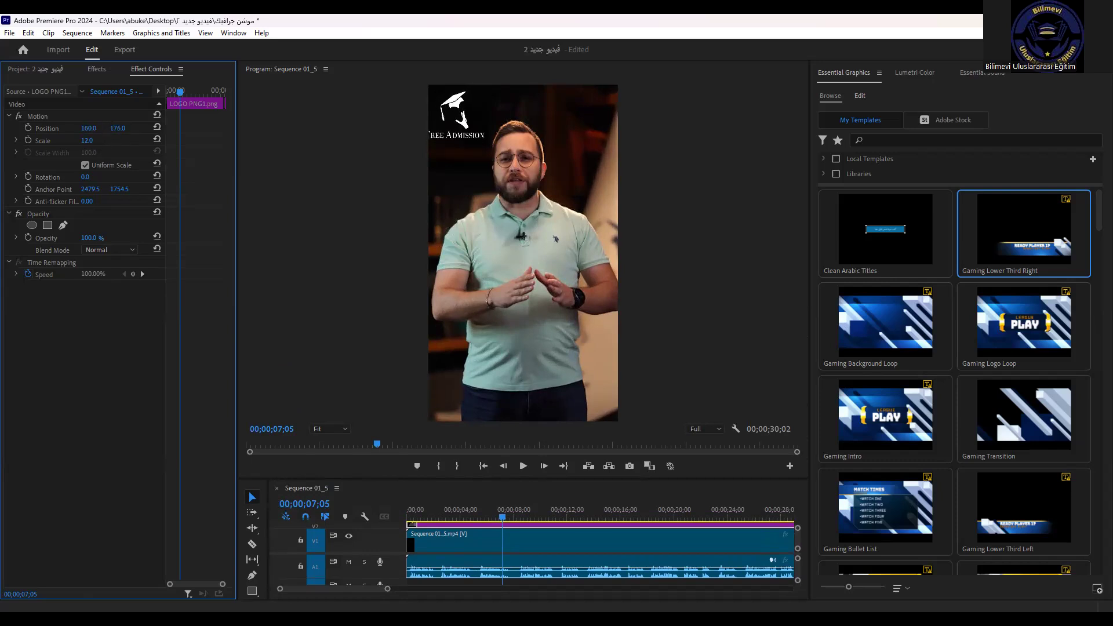
left_click(96, 141)
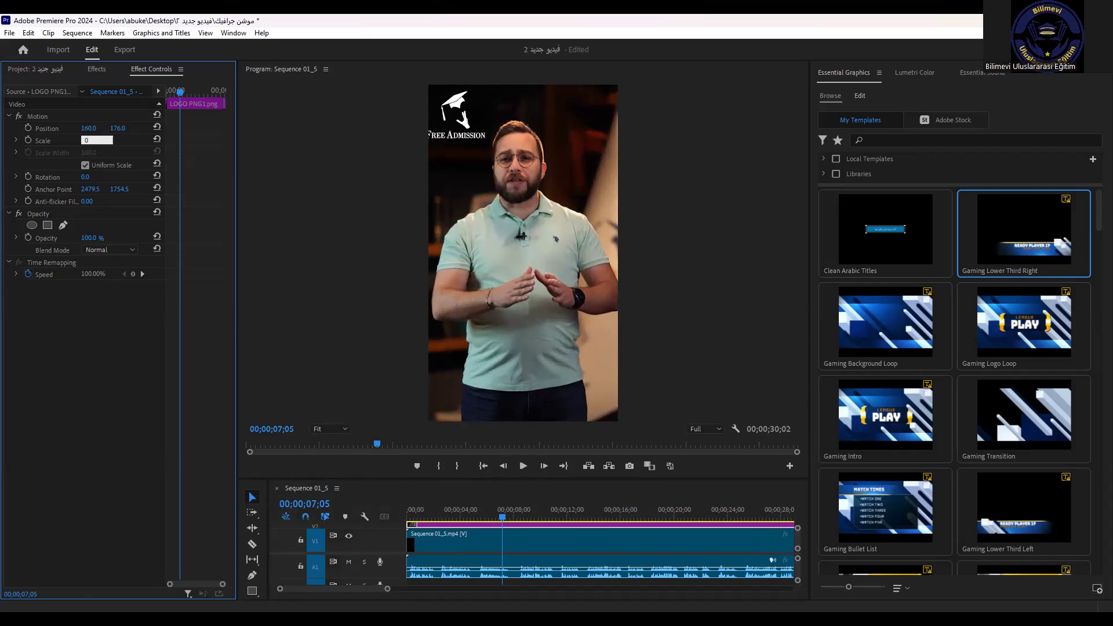
type("10")
key("Return")
Step: Position the logo at 179, 164 in the top-left corner and view the Program monitor full-size
left_click_drag(110, 128, 102, 129)
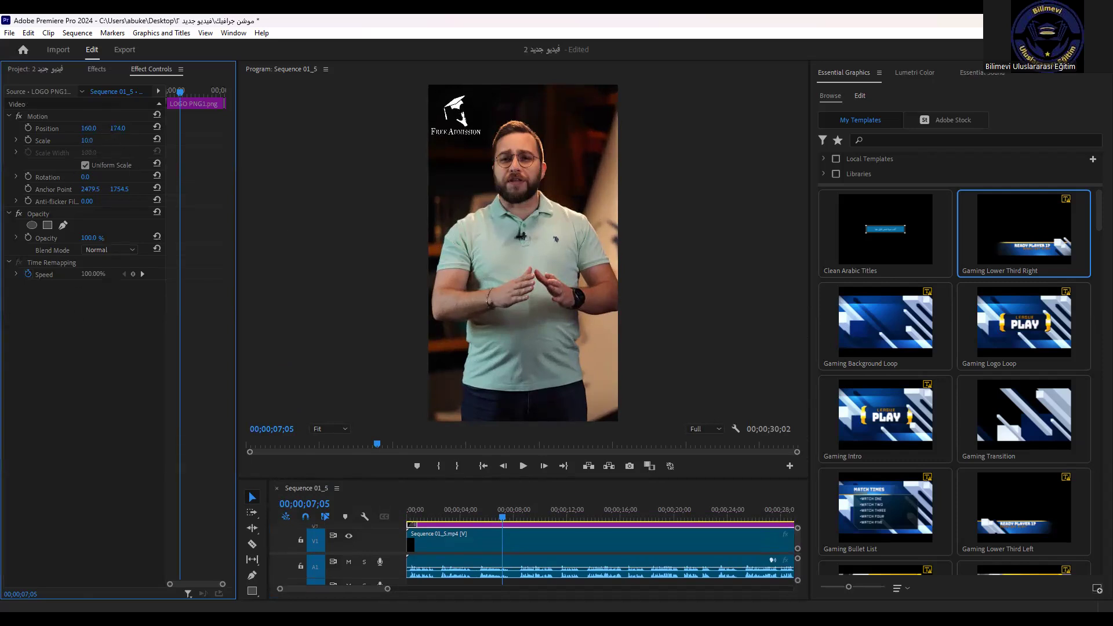
left_click(531, 224)
key("grave")
key("grave")
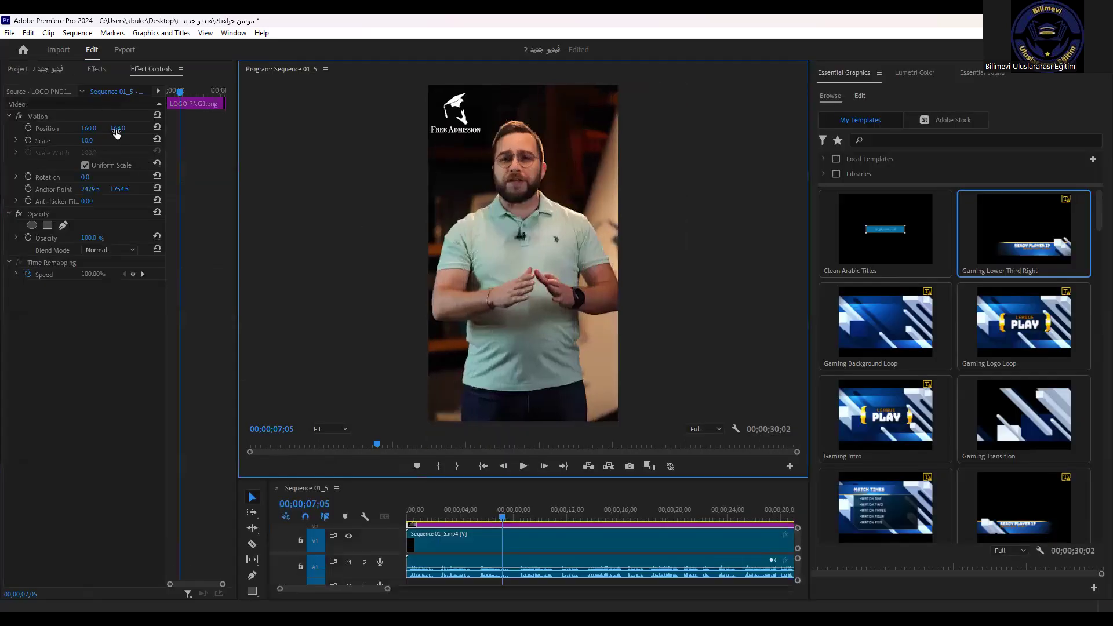
left_click(89, 130)
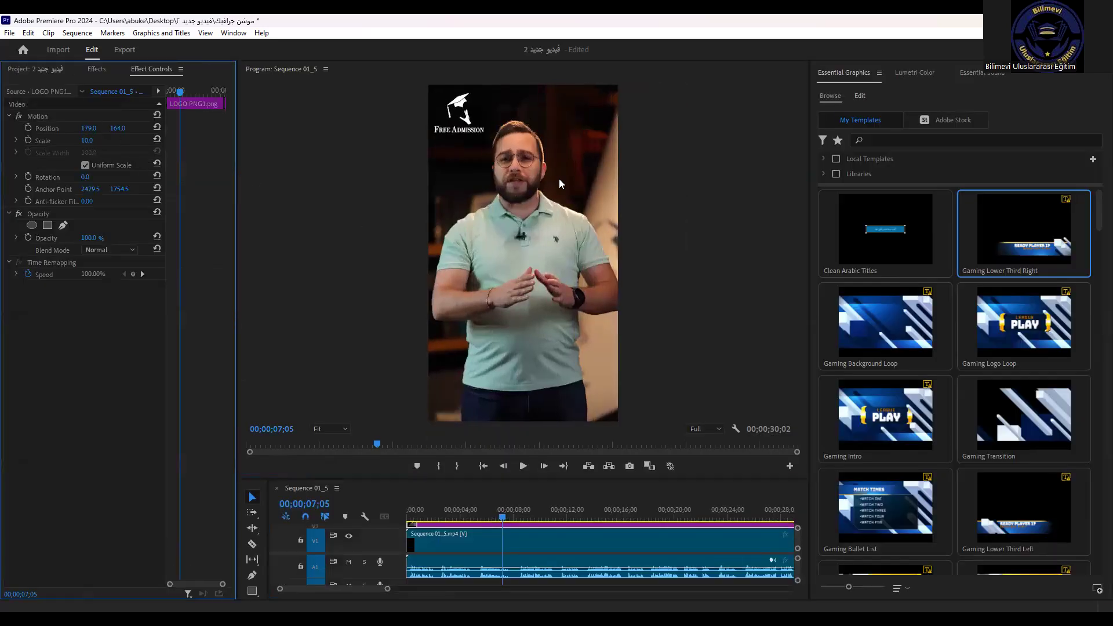
left_click(559, 178)
key("grave")
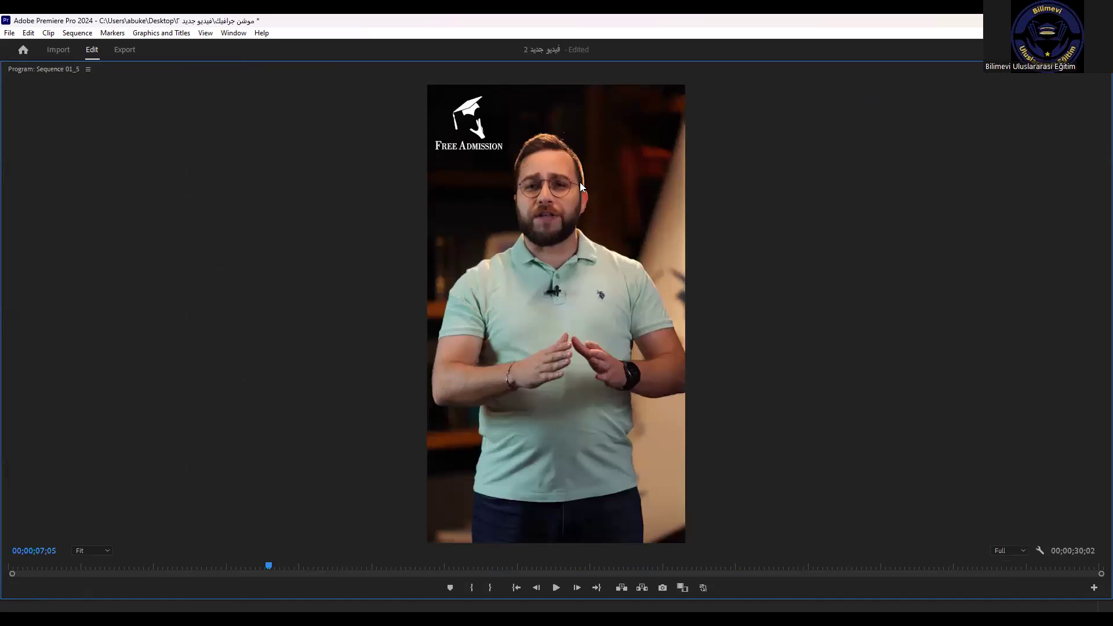
Step: Preview the logo overlay, restore the panels, enlarge the timeline to show all tracks, and replay
key("space")
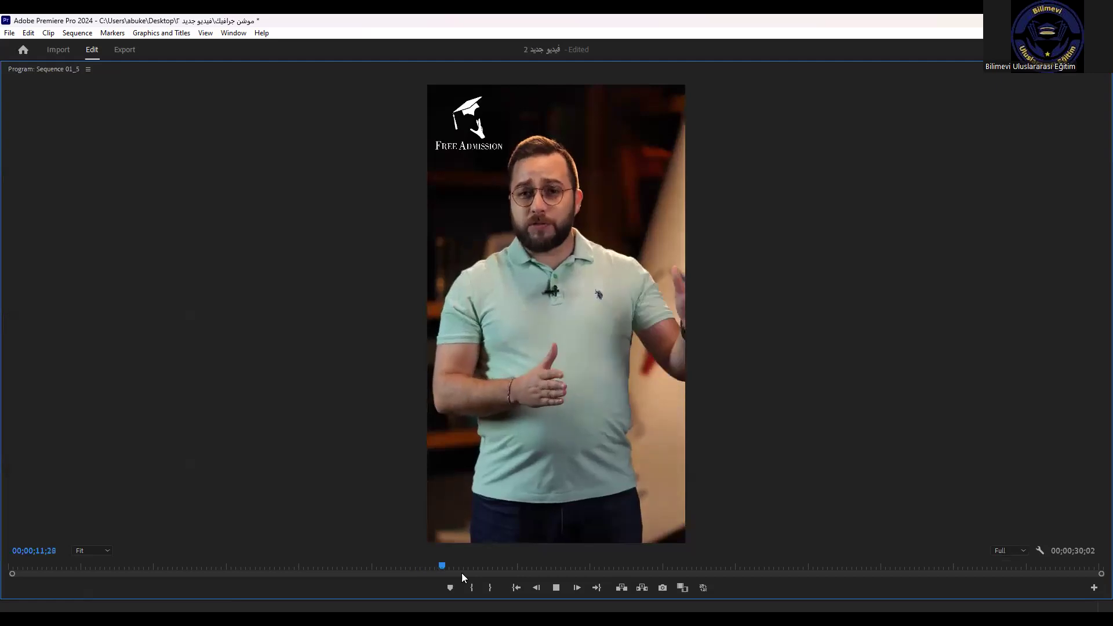
key("space")
key("grave")
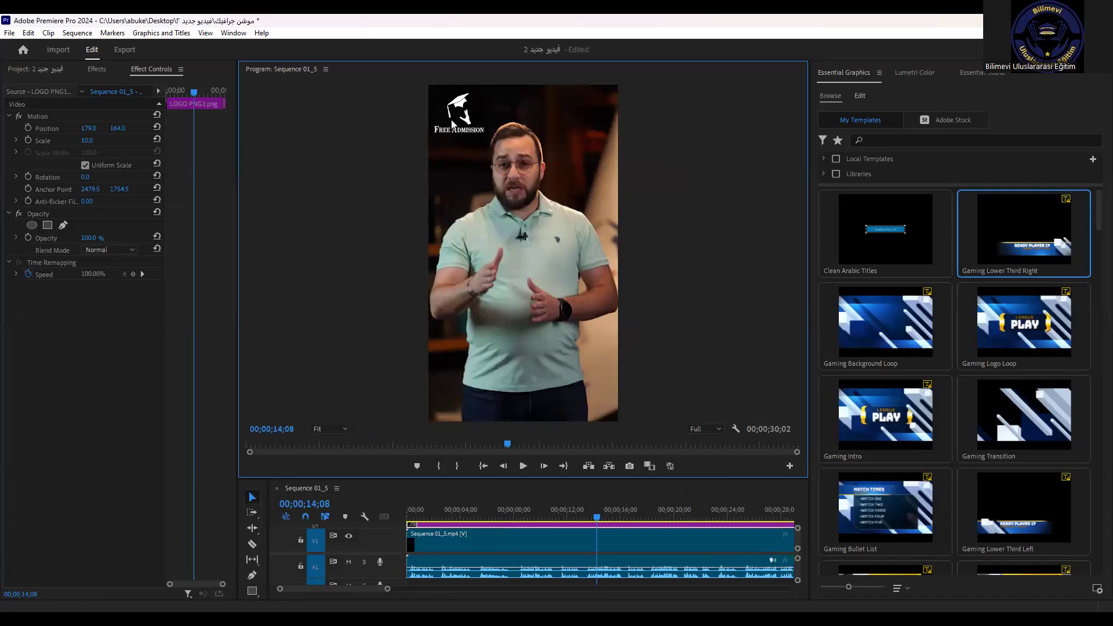
mouse_move(514, 480)
left_mouse_down()
mouse_move(513, 450)
mouse_move(513, 471)
left_mouse_up()
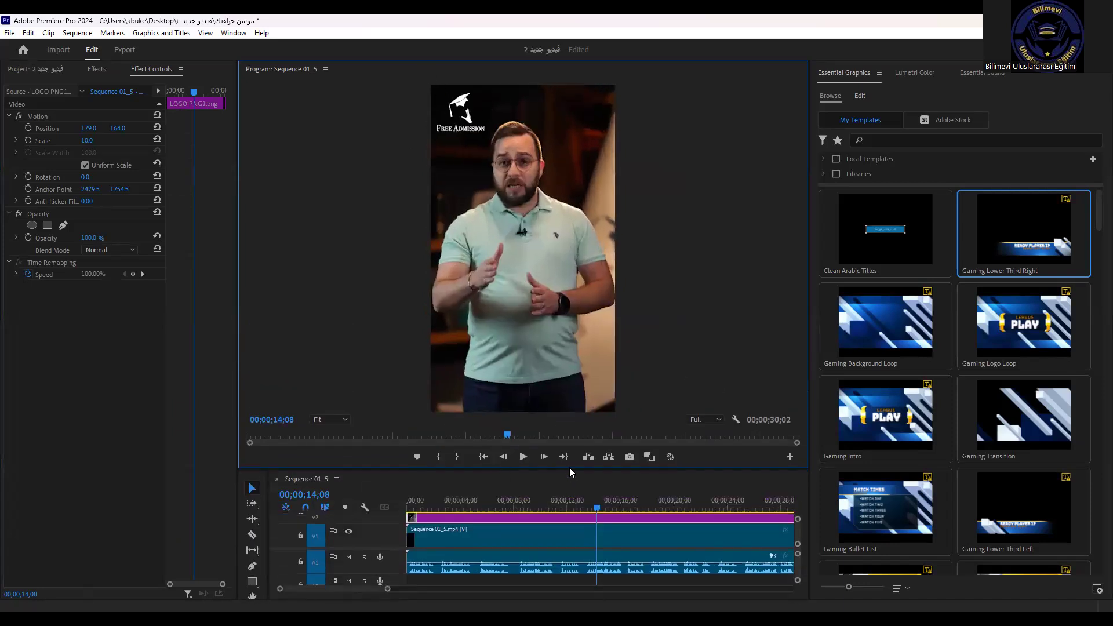
mouse_move(568, 468)
left_mouse_down()
mouse_move(532, 340)
mouse_move(235, 369)
left_mouse_up()
key("space")
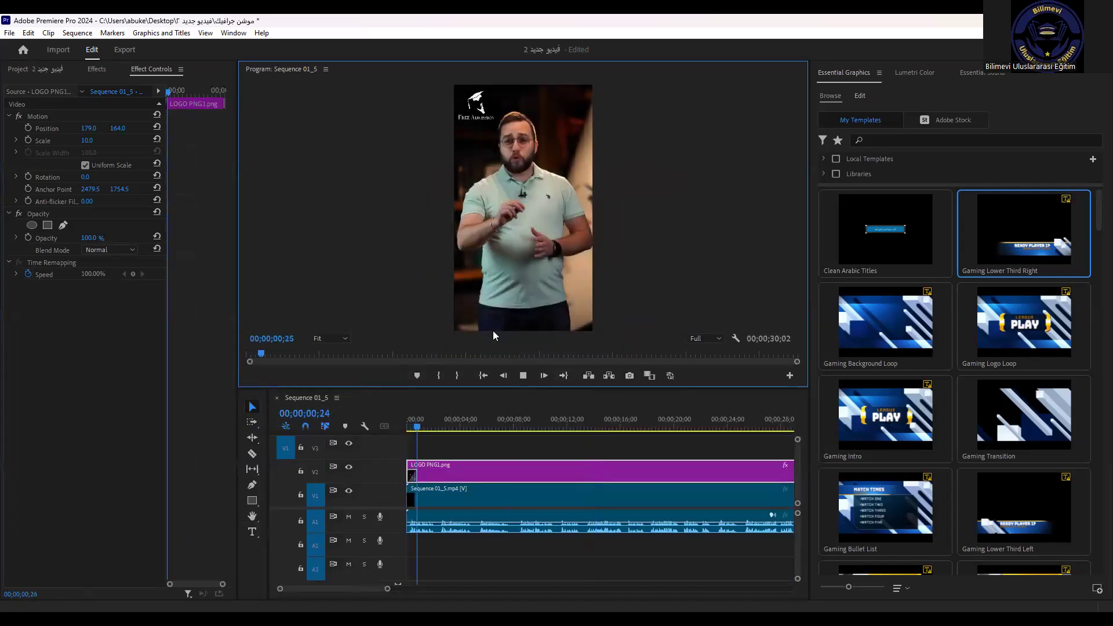
key("space")
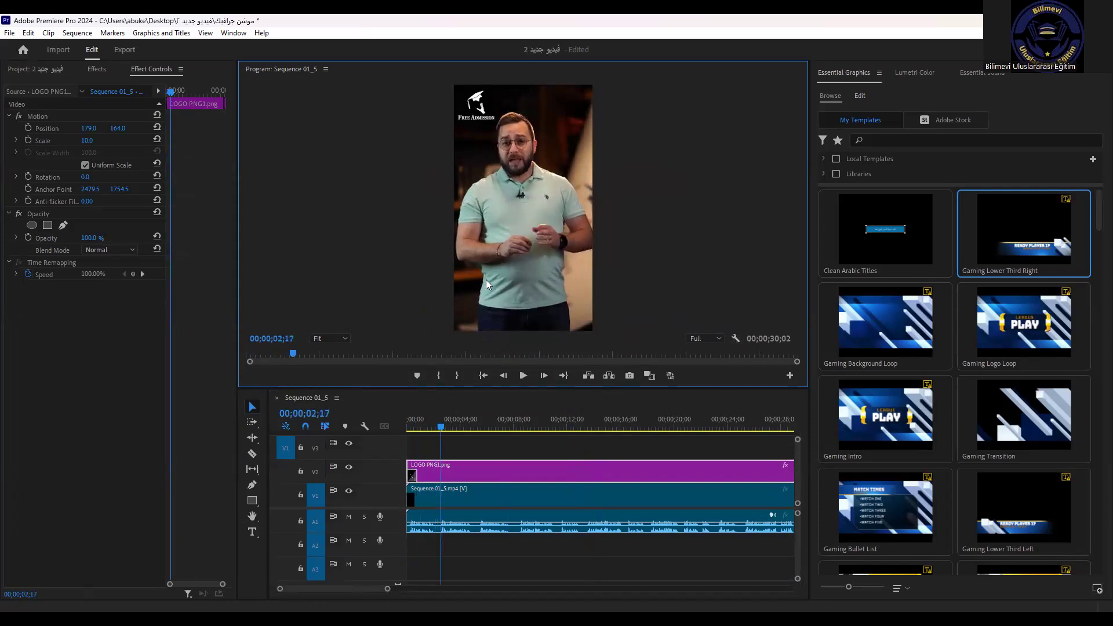
Step: Turn on rulers and guides in the Program monitor
left_click(735, 338)
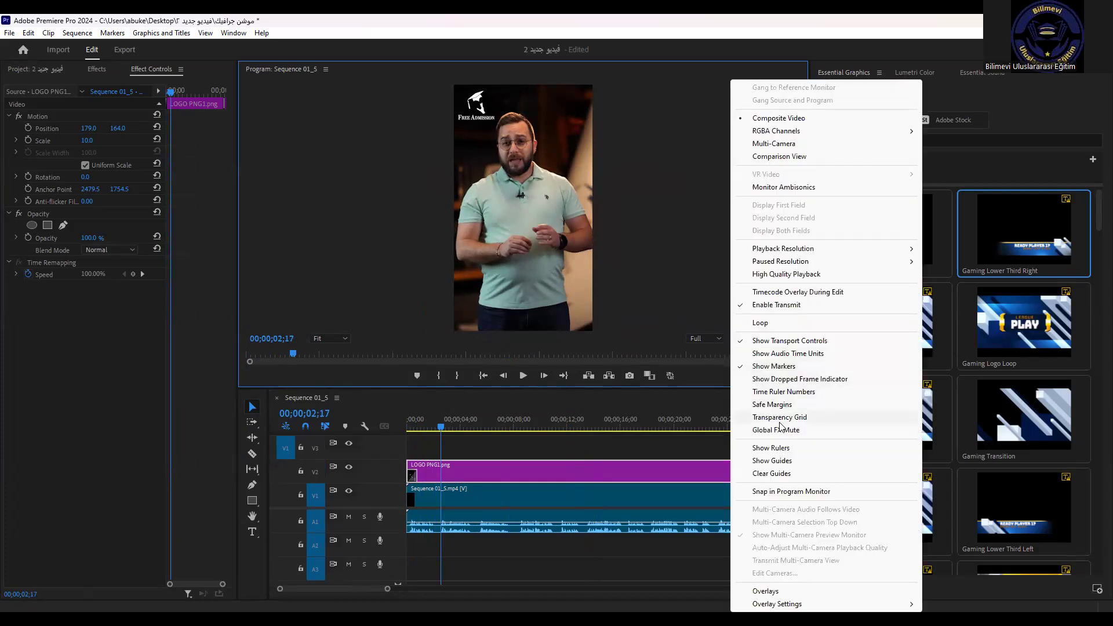
left_click(767, 450)
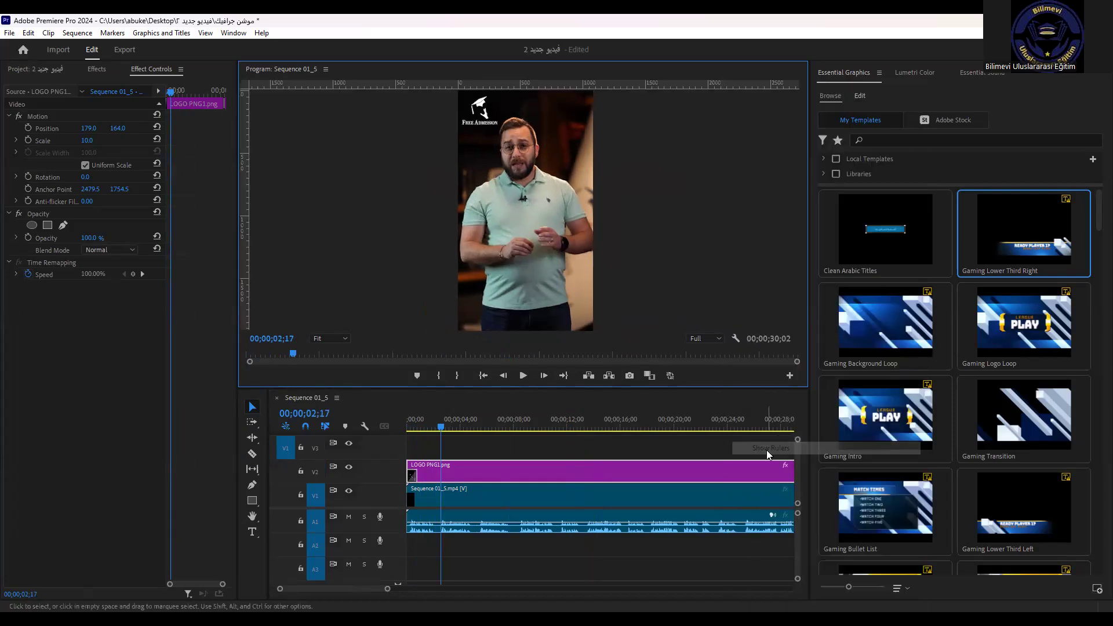
left_click(737, 339)
left_click(805, 461)
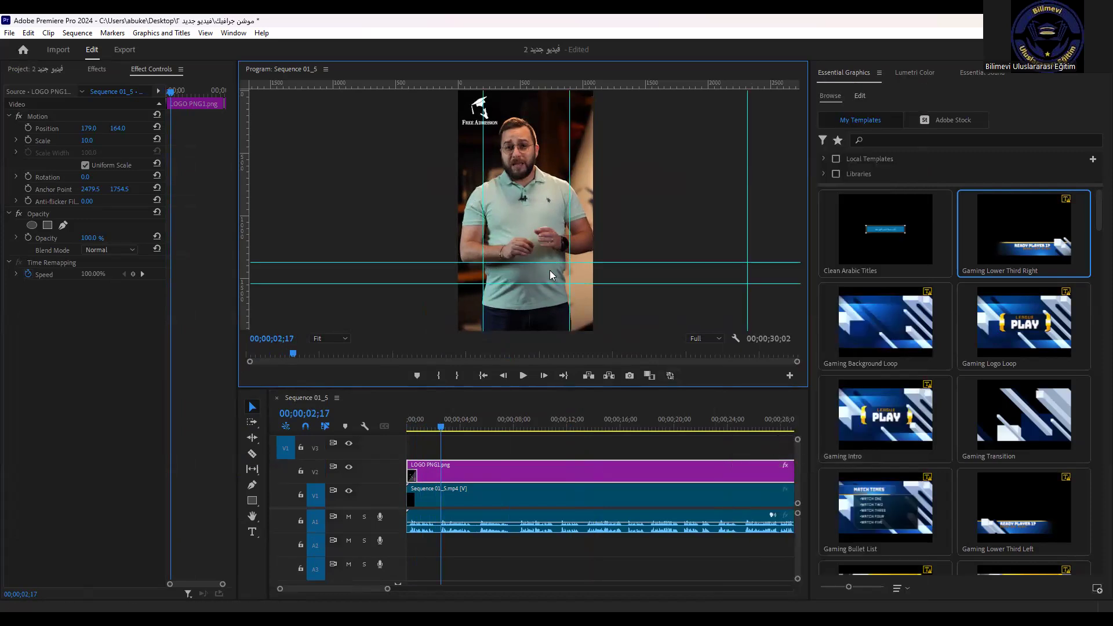
Step: Replay the sequence from 00;00 and switch to the Type tool
left_click_drag(441, 426, 365, 422)
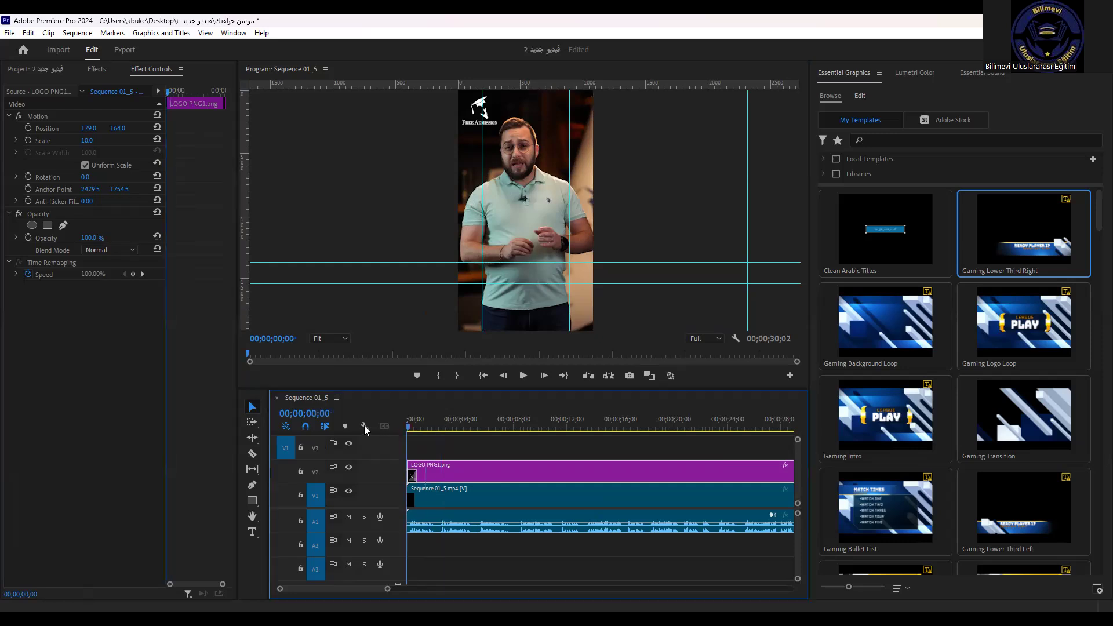
key("space")
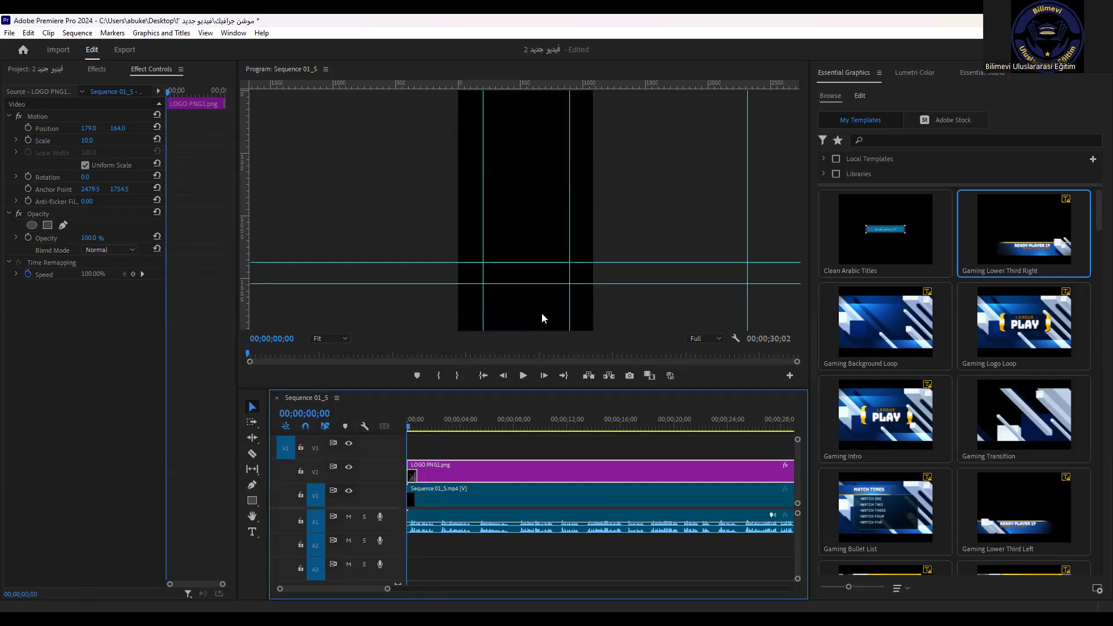
left_click(521, 374)
key("t")
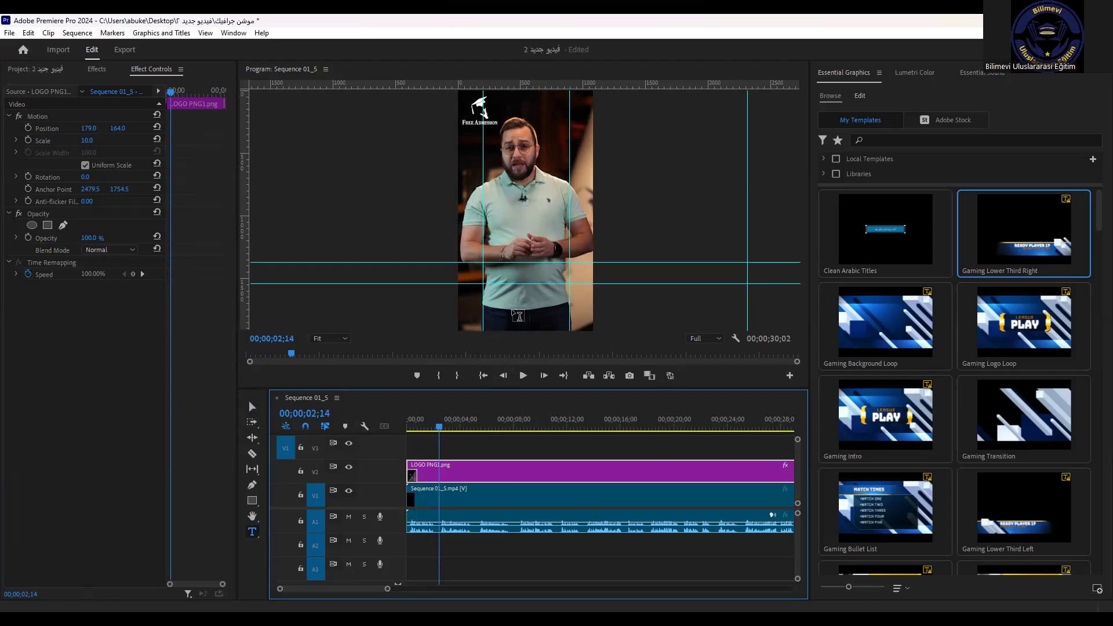
Step: Open the older project فيديو جديد 2_1, converting it to the current version
left_click(21, 52)
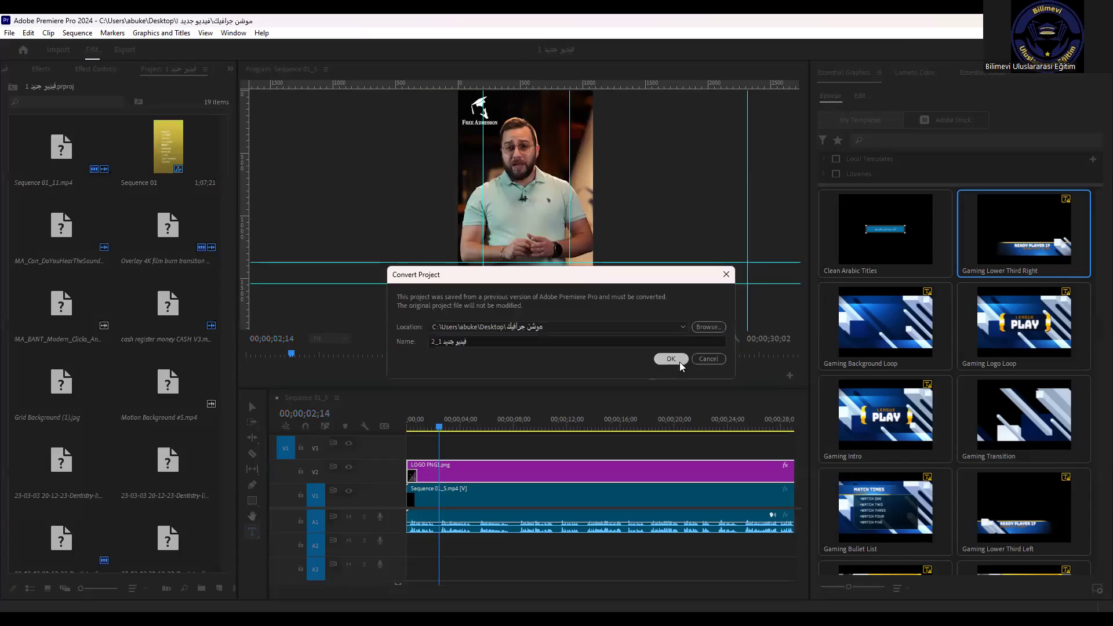
left_click(680, 362)
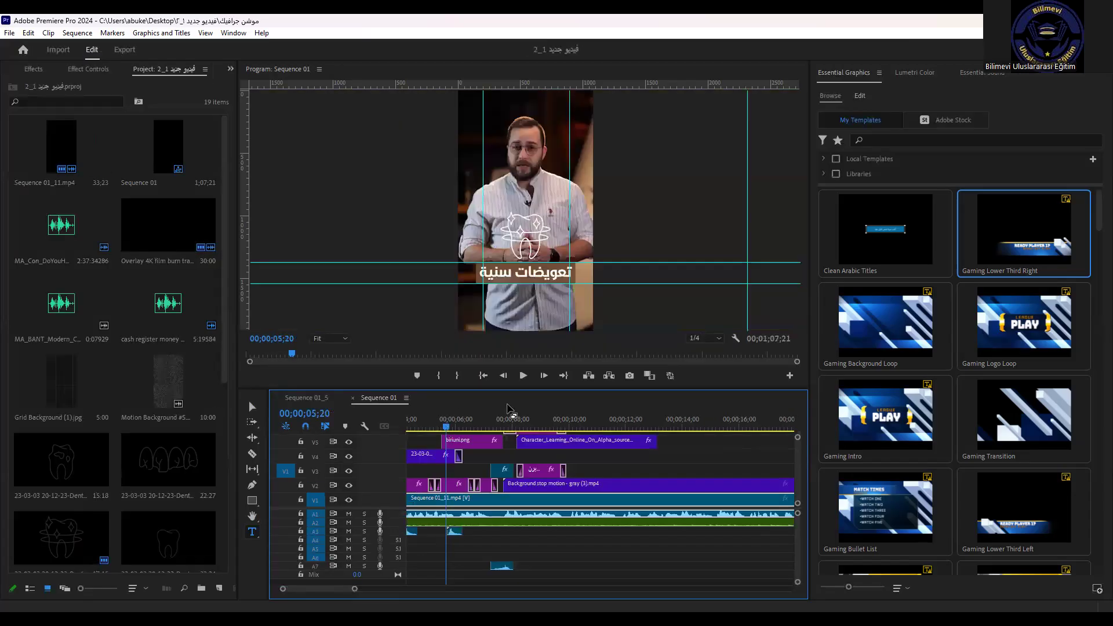
key("v")
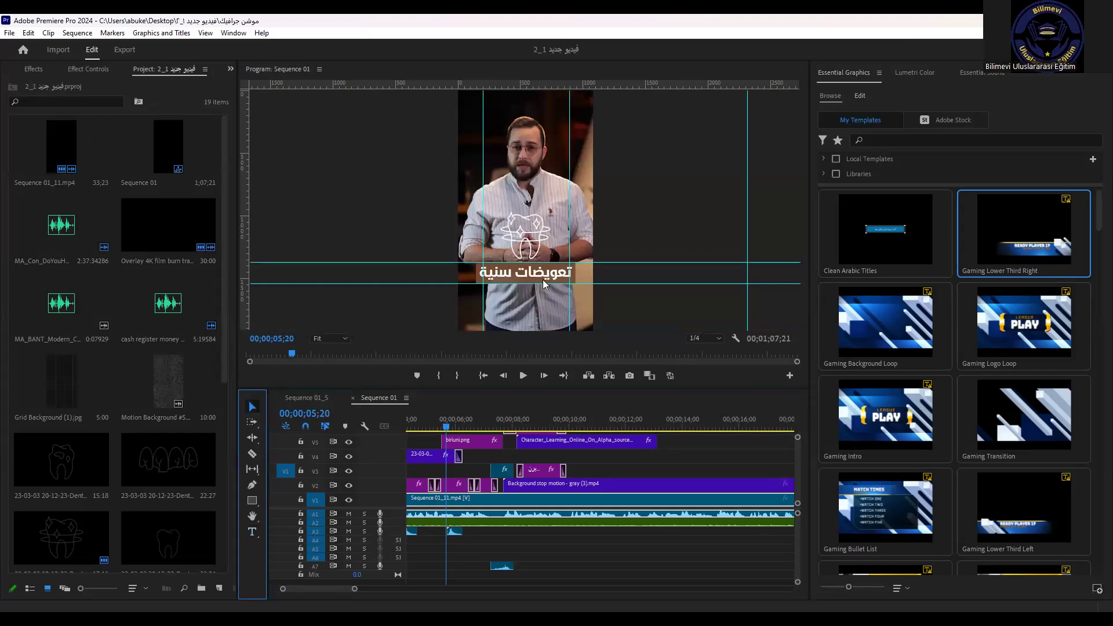
Step: Enlarge the timeline and select the '1800 $' price caption clip in Sequence 01
left_click(458, 487)
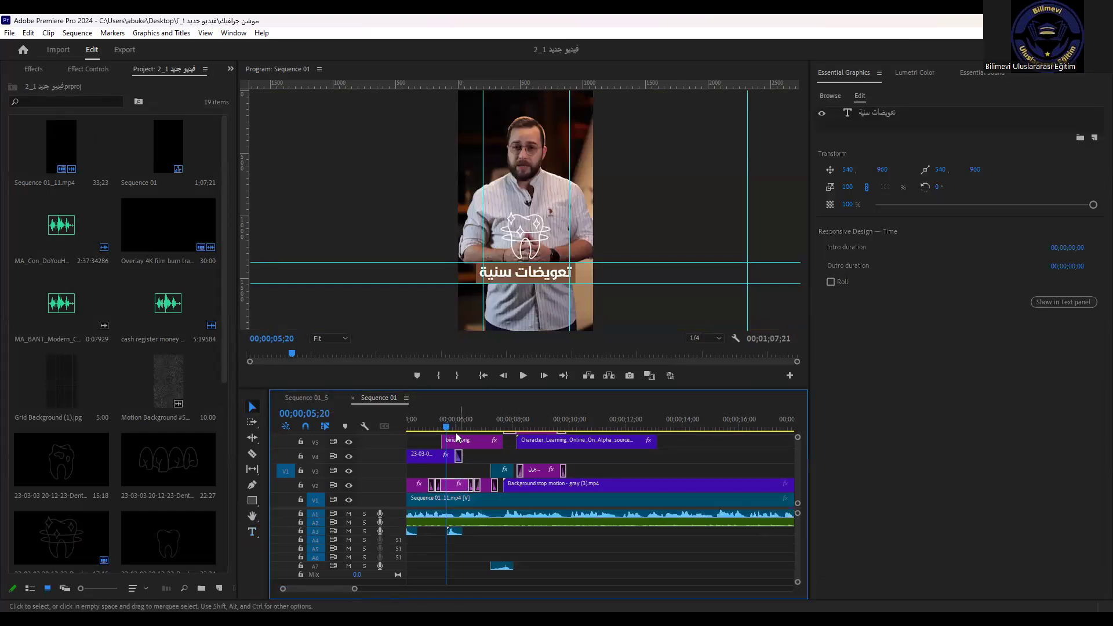
key("Up")
key("Up")
scroll(492, 457, "up", 3)
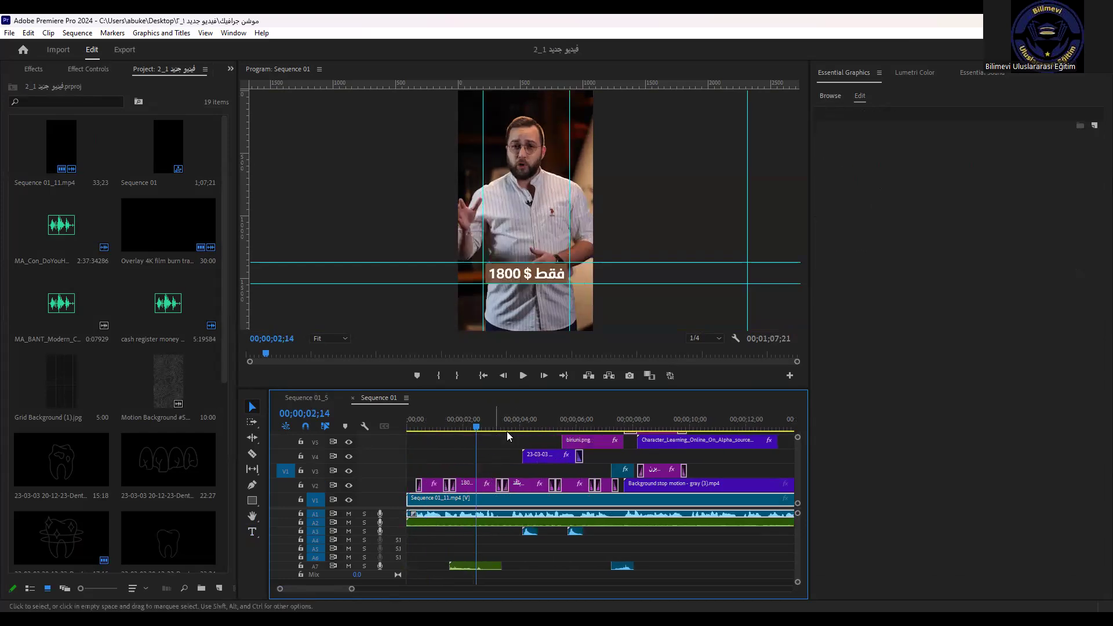
left_click_drag(519, 387, 521, 338)
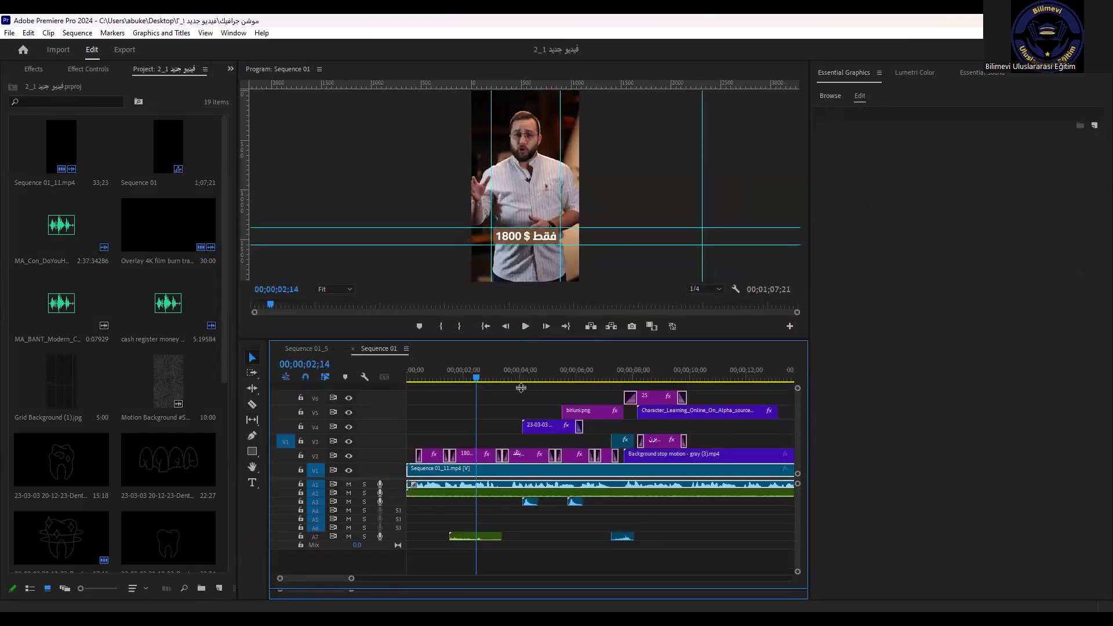
left_click(480, 462)
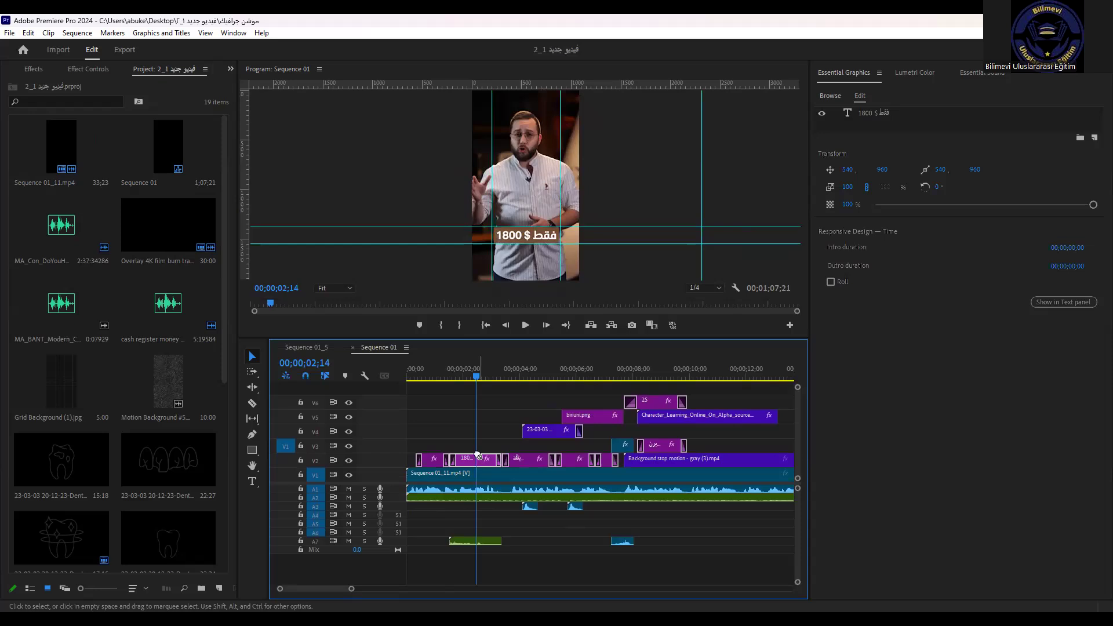
Step: Paste the price caption onto V3 of Sequence 01_5 and close Sequence 01
left_click(306, 349)
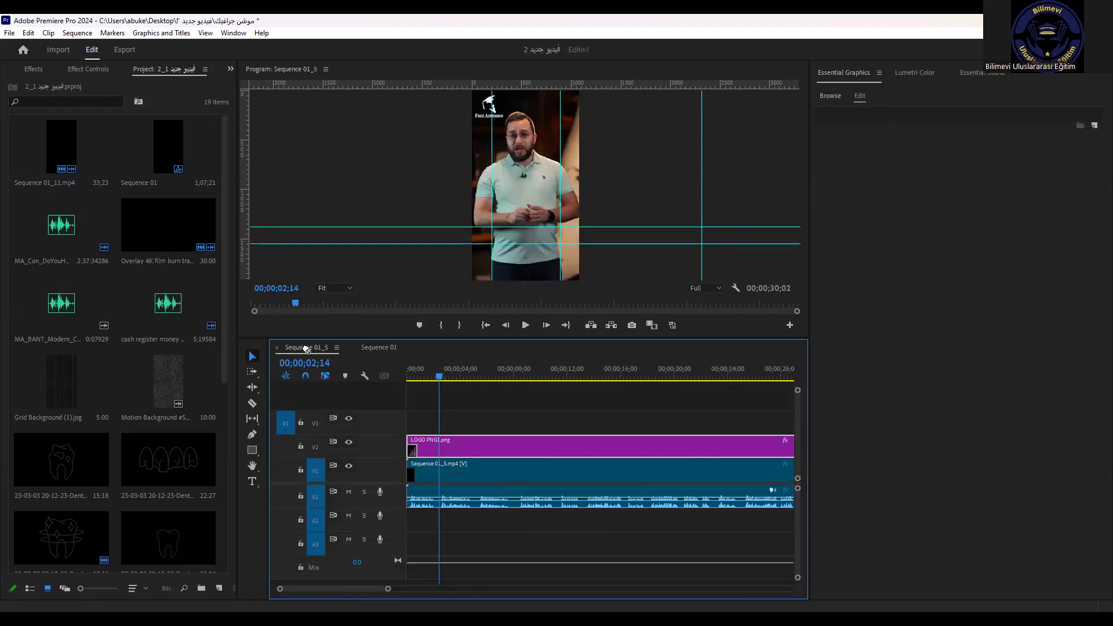
key("ctrl+v")
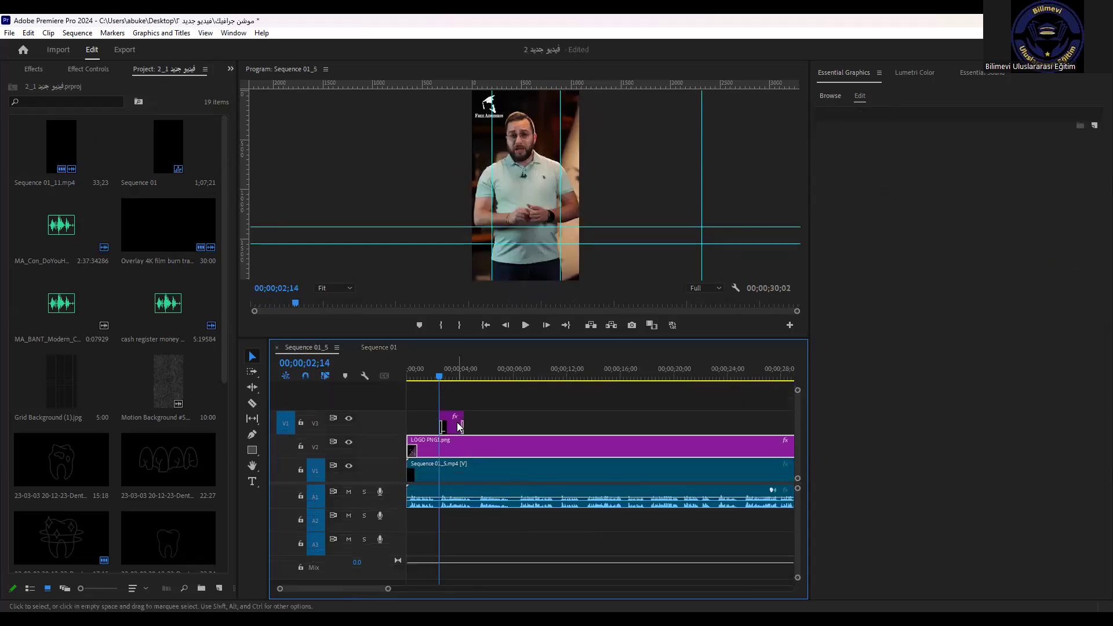
left_click(380, 347)
left_click(351, 347)
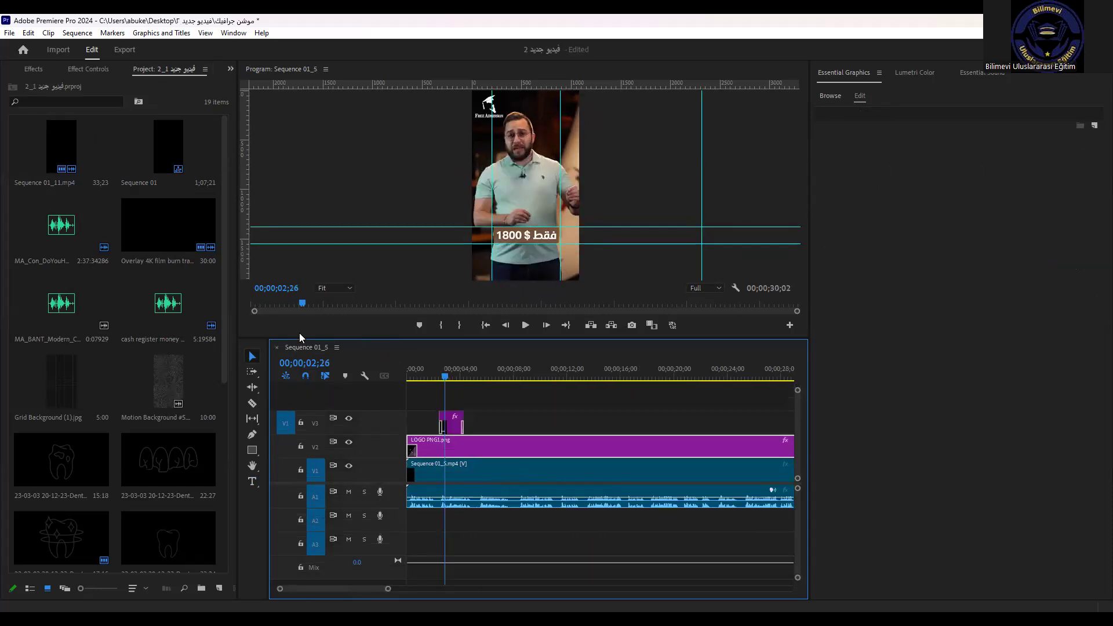
Step: Close the فيديو جديد 2_1 project and return to the remaining project's media
right_click(147, 72)
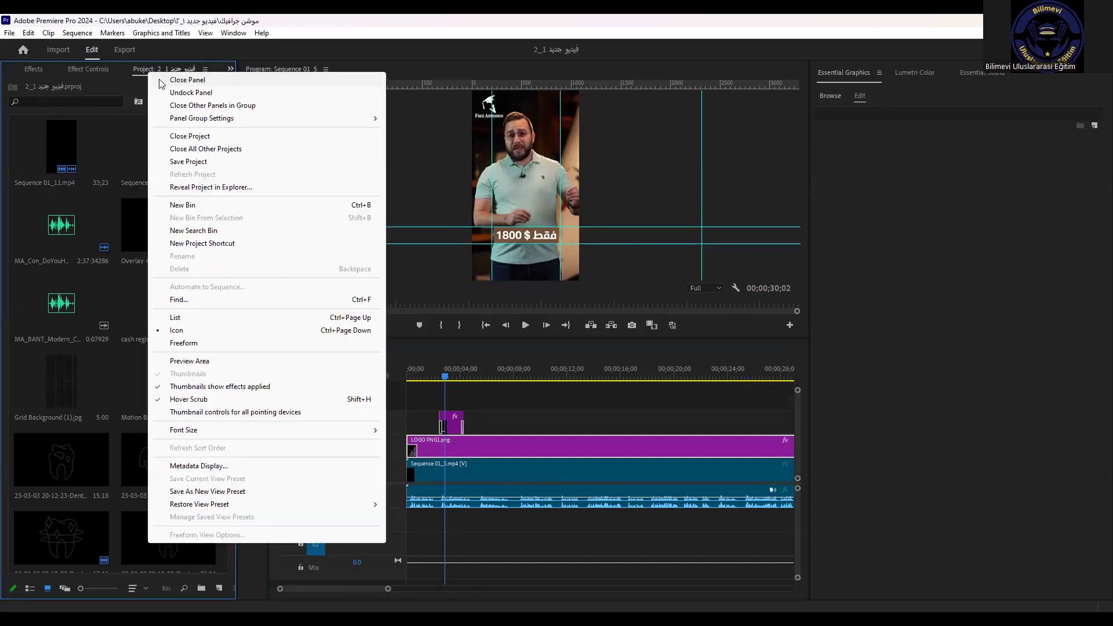
left_click(159, 79)
left_click(53, 72)
left_click_drag(439, 376, 422, 381)
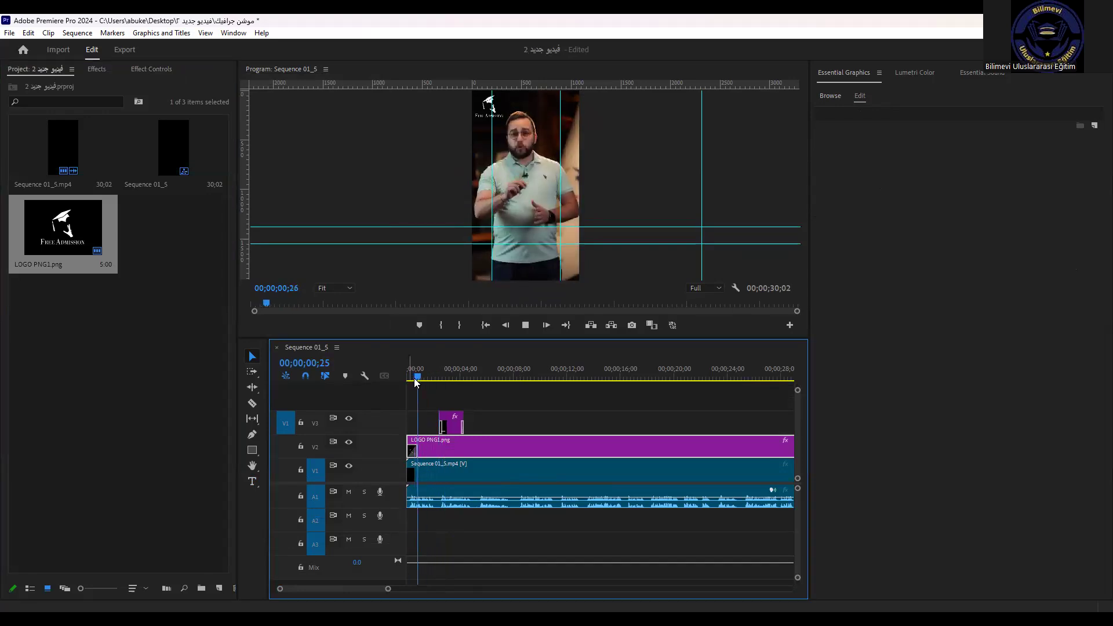
Step: Shift the pasted V3 caption clip slightly earlier and preview from the start
left_click(445, 426)
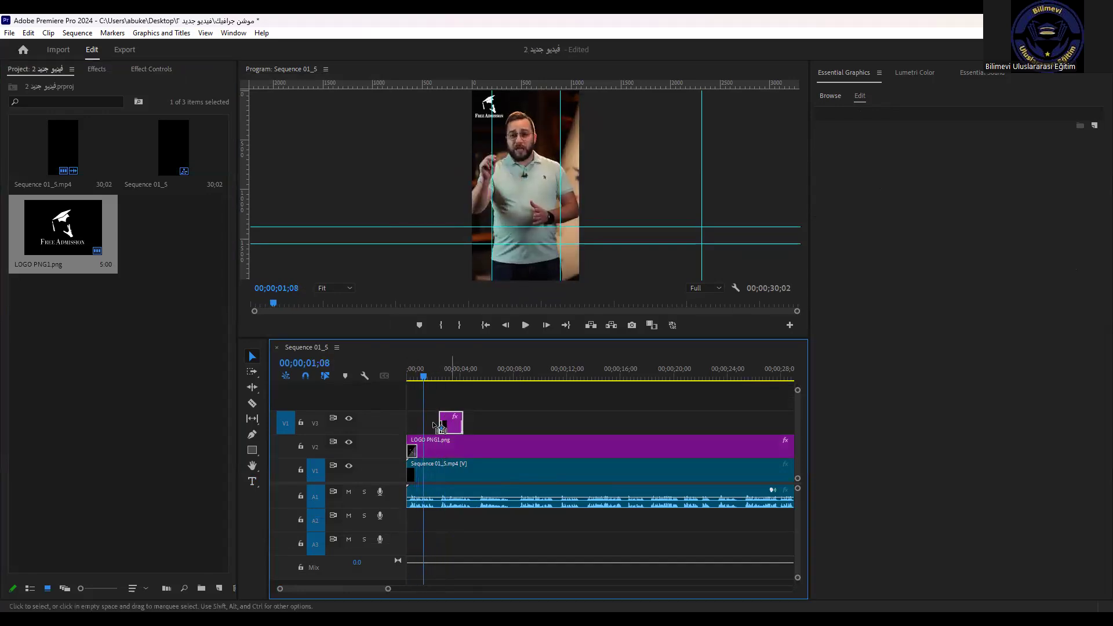
left_click_drag(445, 427, 428, 426)
key("Home")
key("space")
key("space")
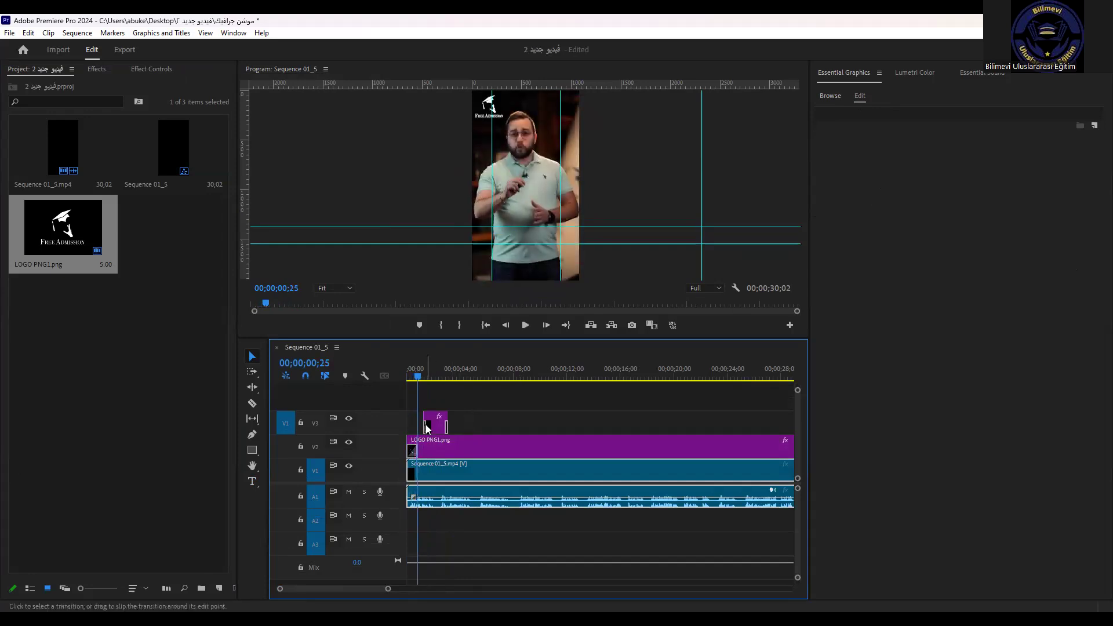
left_click(431, 424)
left_click_drag(428, 425, 422, 424)
key("Home")
key("space")
key("space")
Step: Trim the caption to start slightly earlier and end around the two-second mark
key("=")
key("=")
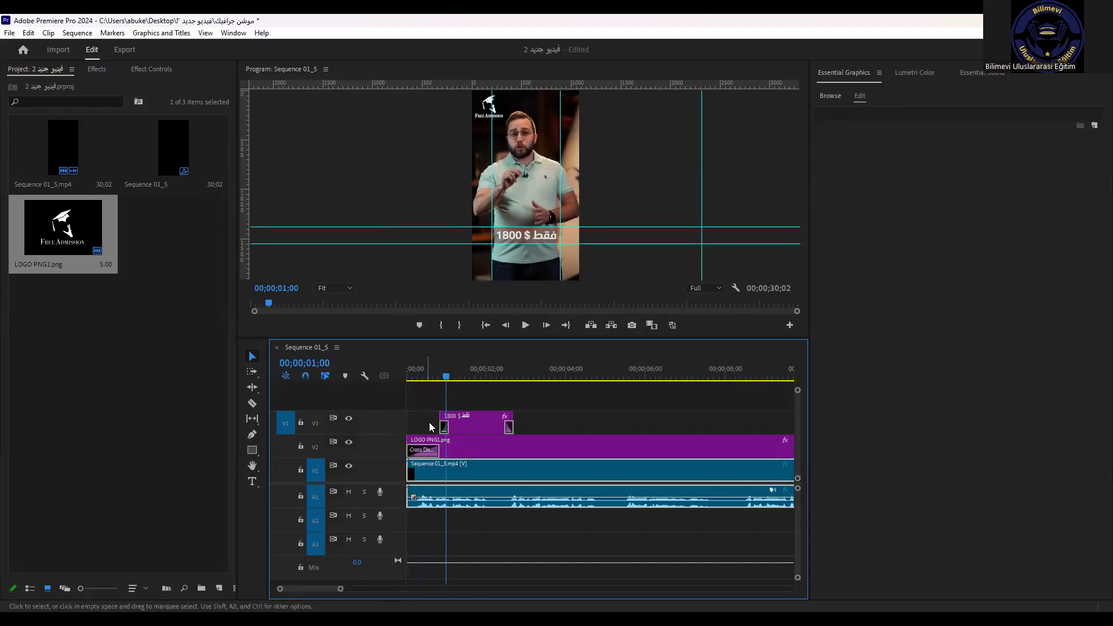
left_click_drag(440, 425, 431, 425)
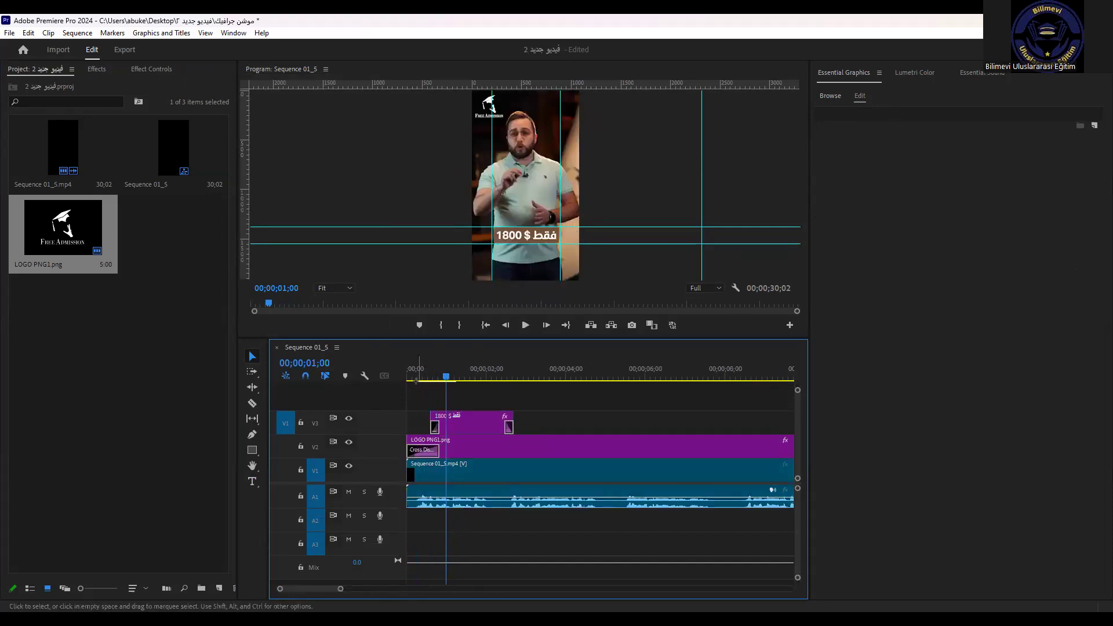
key("Home")
key("space")
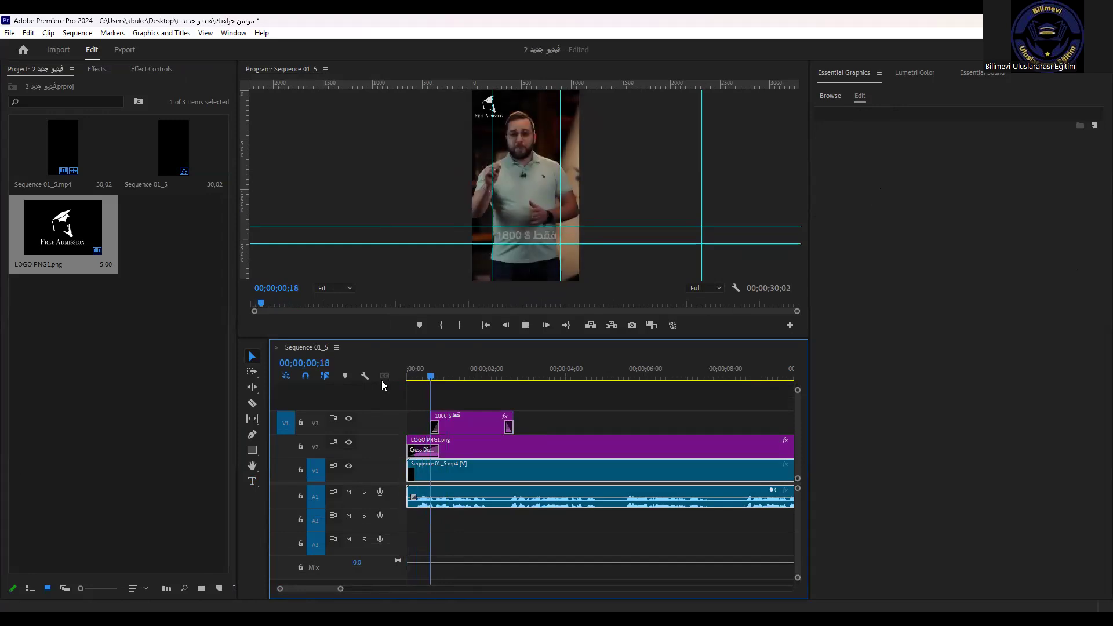
key("space")
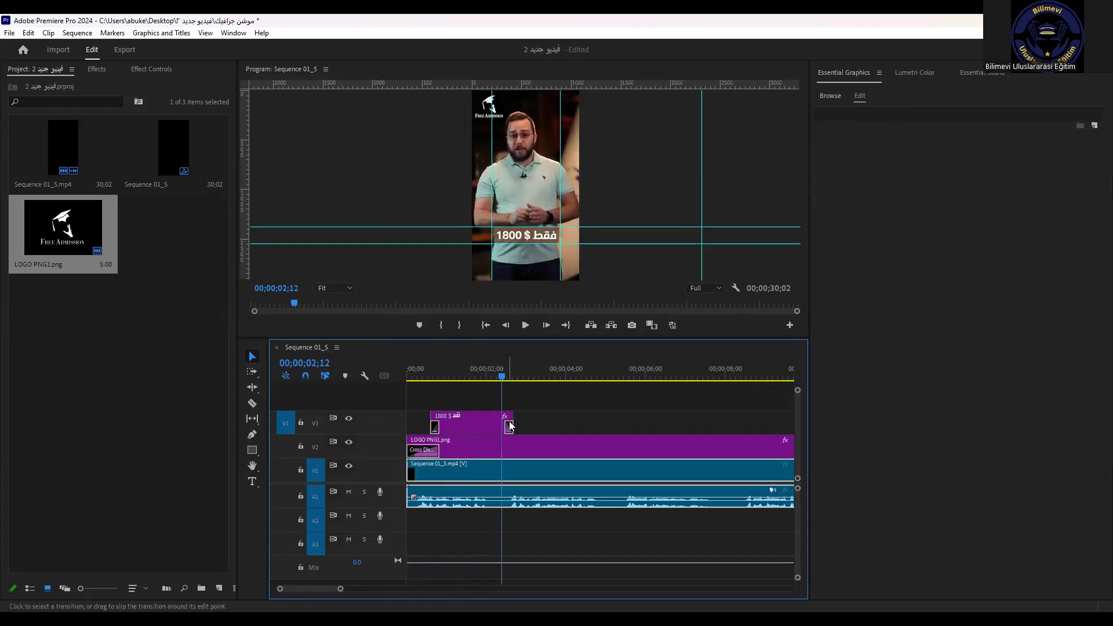
left_click_drag(513, 427, 501, 427)
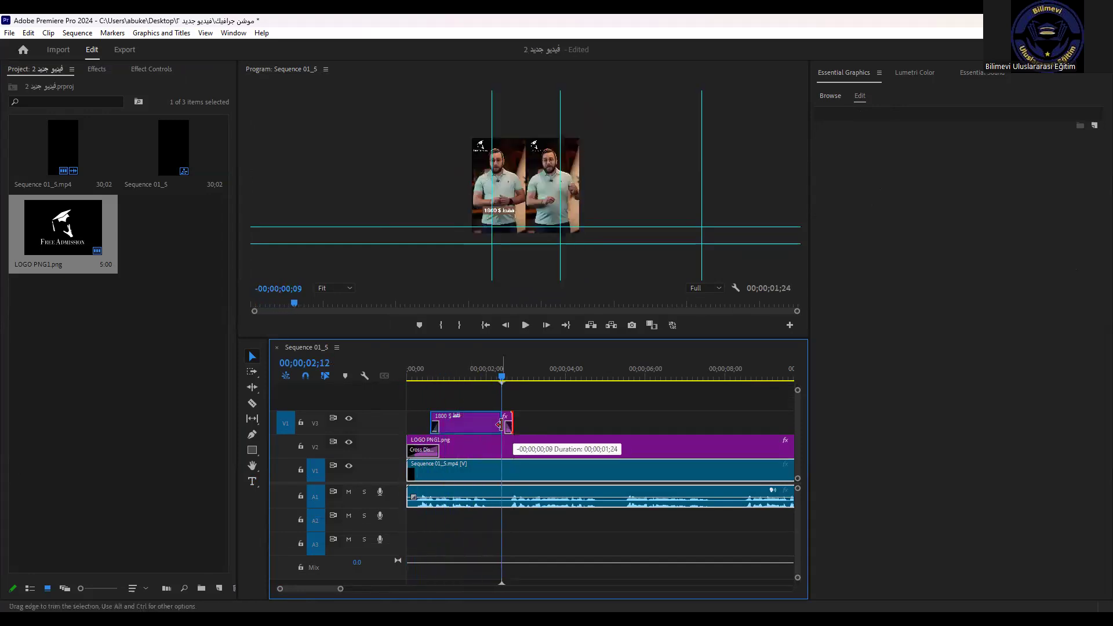
left_click(473, 366)
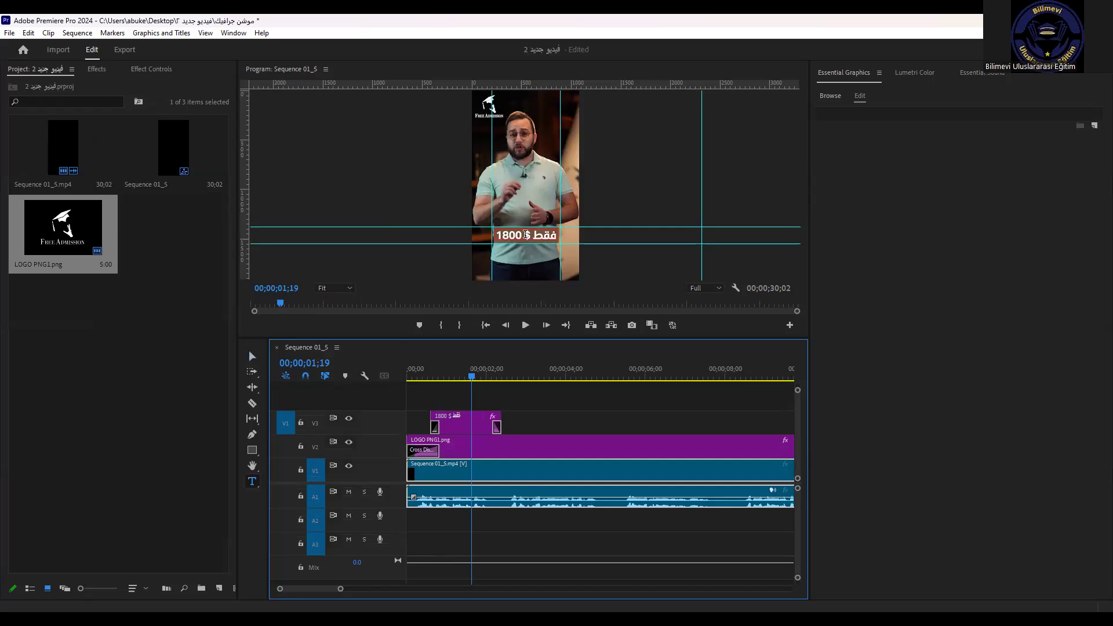
Step: Replace the caption text with 'حابب تدرس تخصص طبي'
left_click(526, 235)
key("ctrl+a")
type("حابب تدرس تخصص طبي")
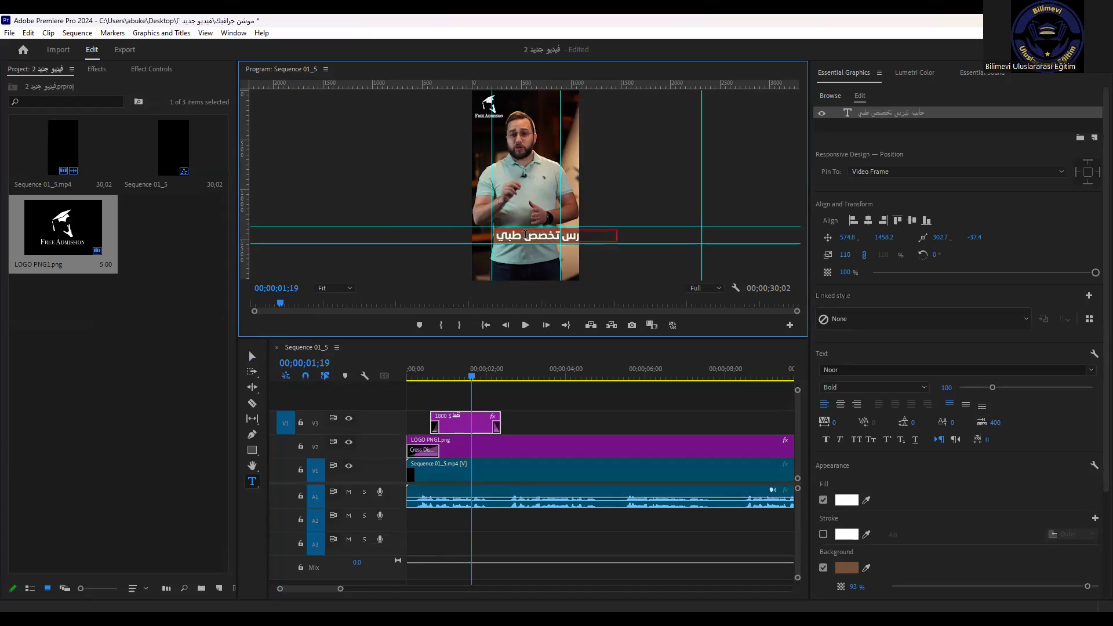
Step: Move the caption box left and scale it to sit in the lower frame
left_click(251, 357)
left_click_drag(581, 238, 550, 240)
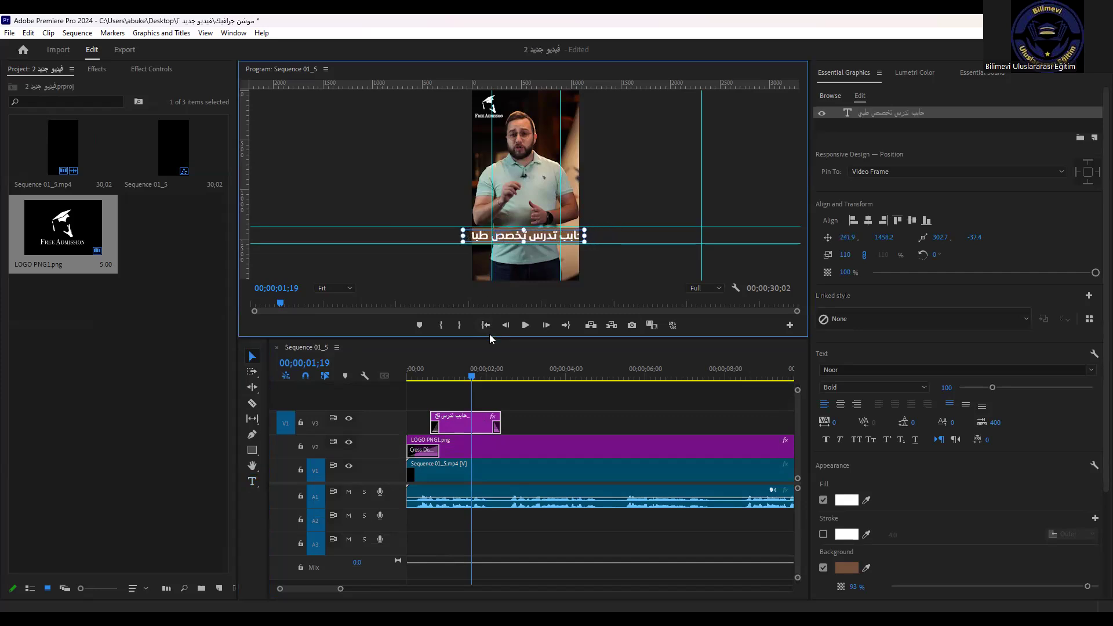
left_click_drag(489, 339, 474, 456)
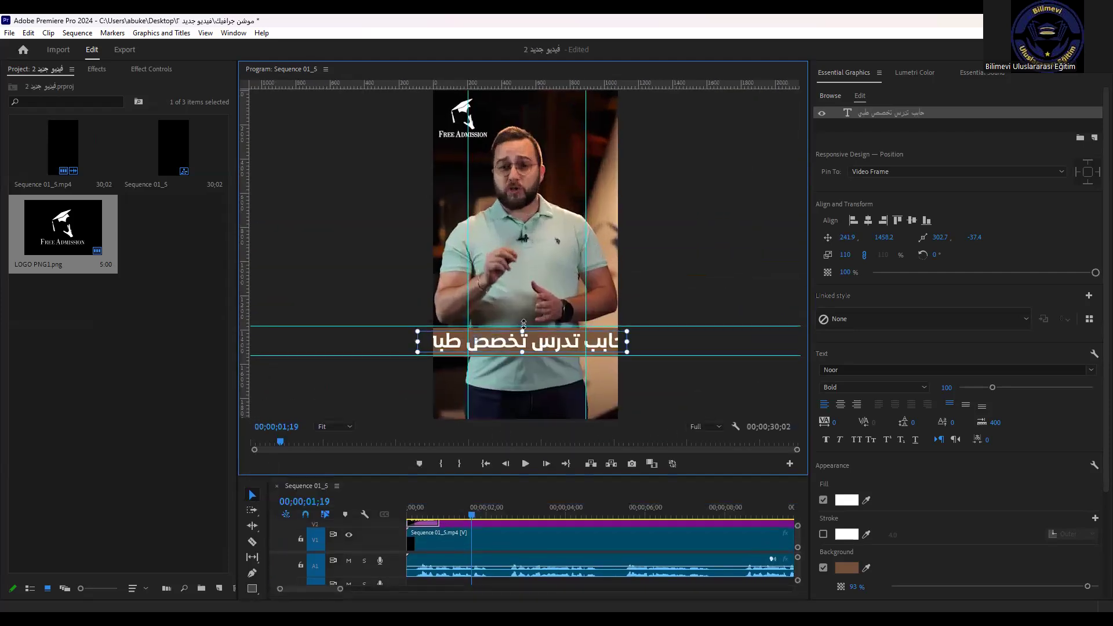
left_click_drag(524, 332, 533, 346)
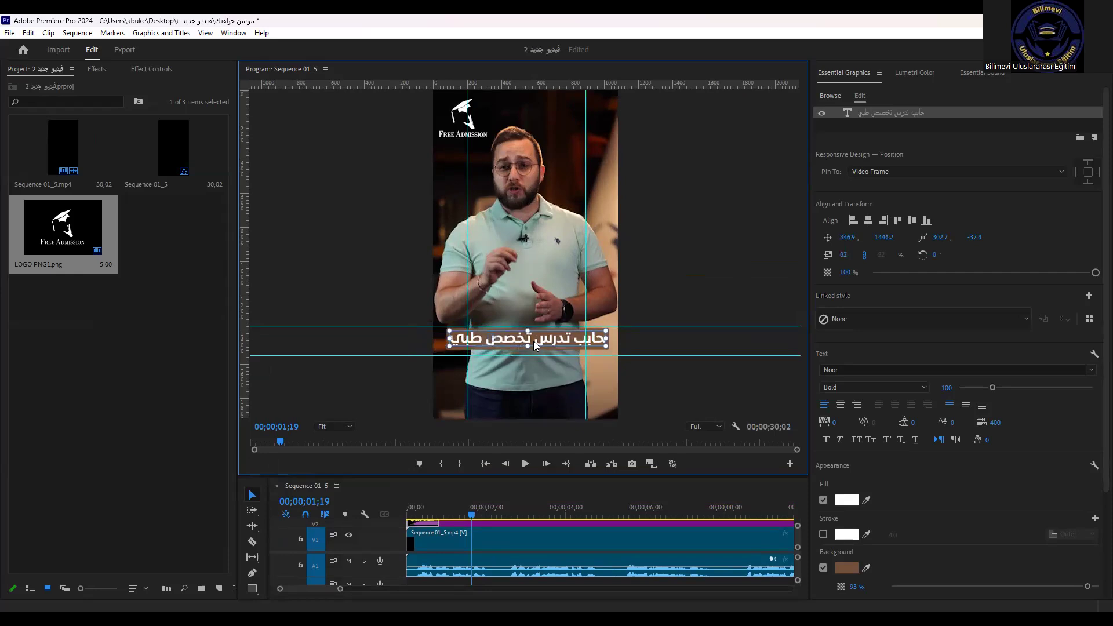
key("grave")
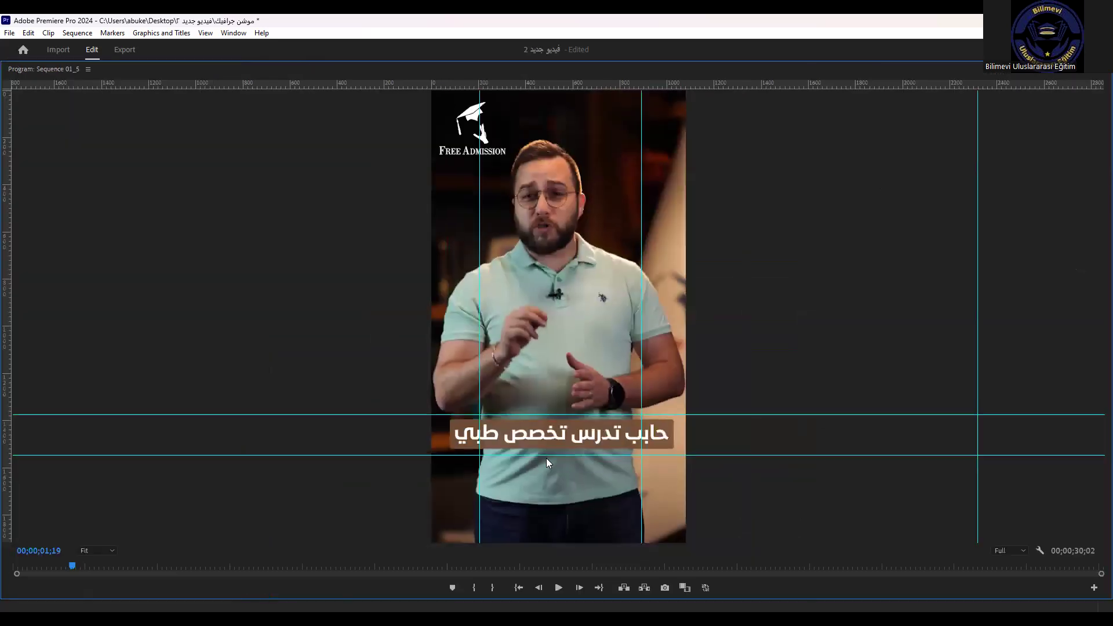
left_click_drag(559, 422, 557, 441)
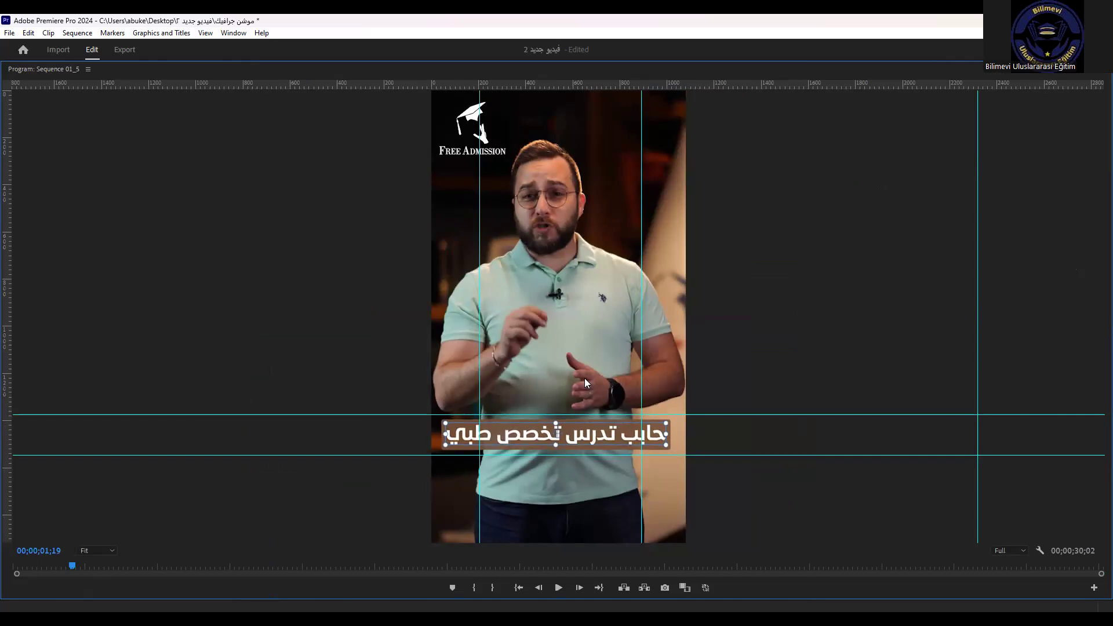
Step: Play the sequence from the start to review the new caption
key("grave")
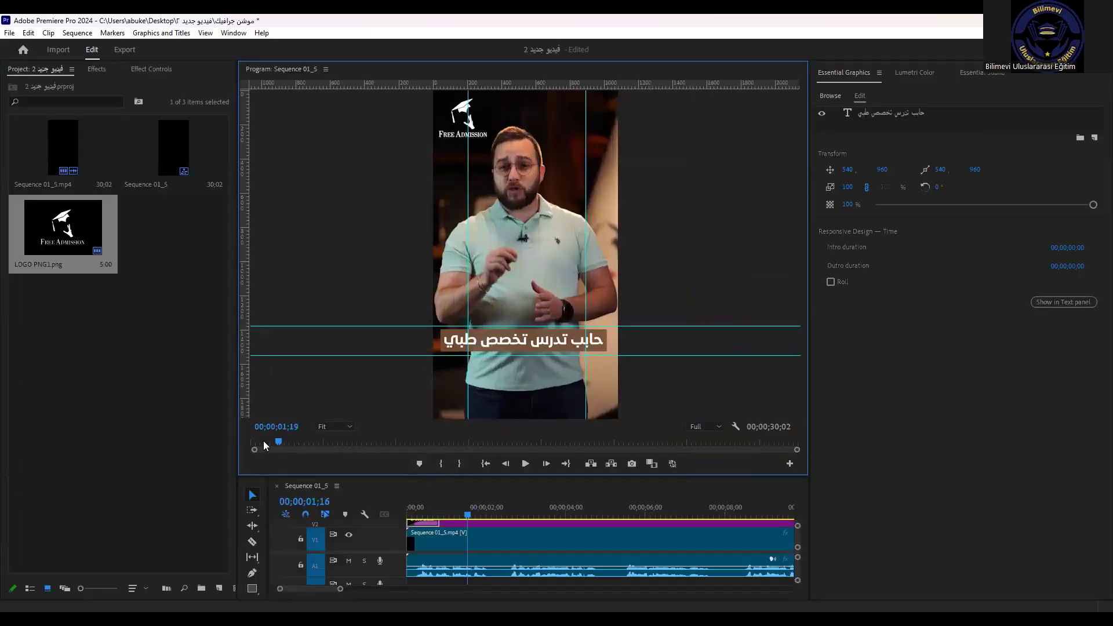
key("Home")
key("space")
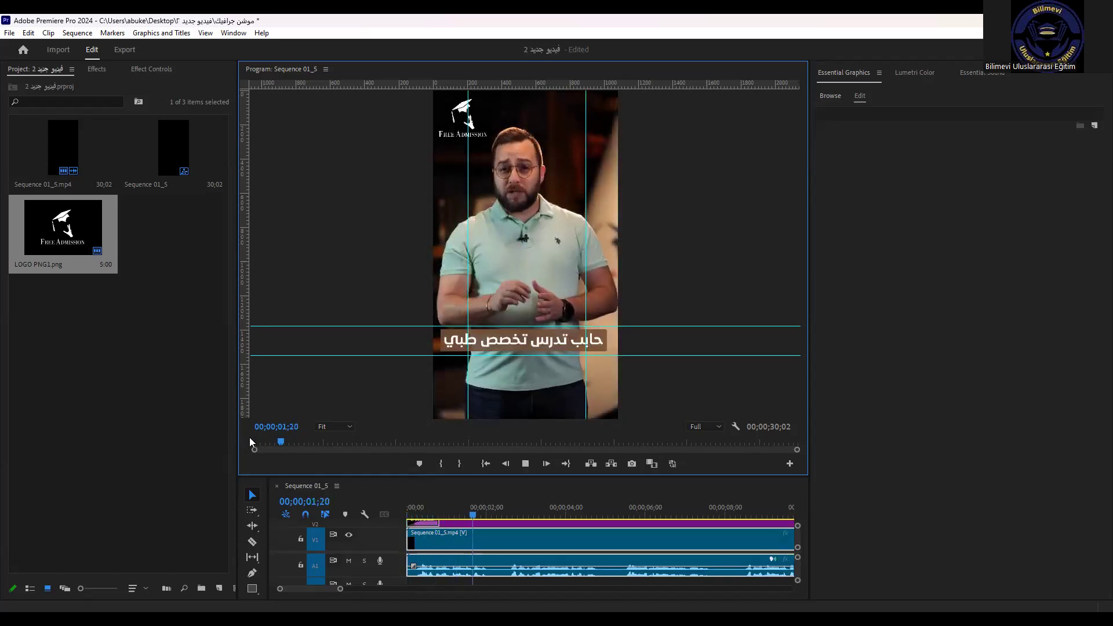
key("grave")
key("grave")
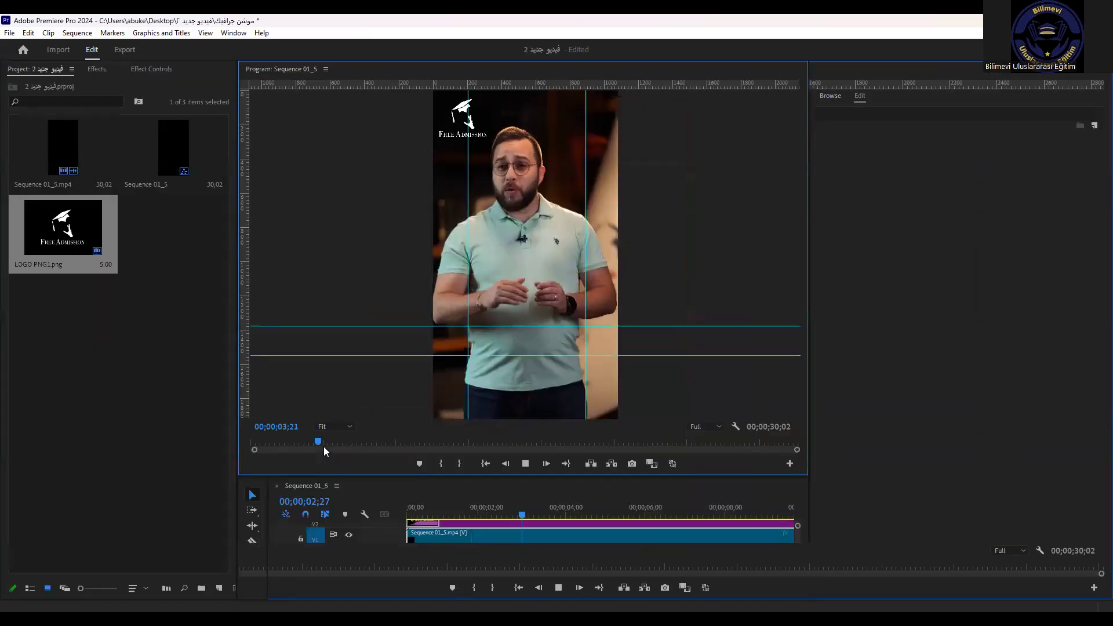
key("space")
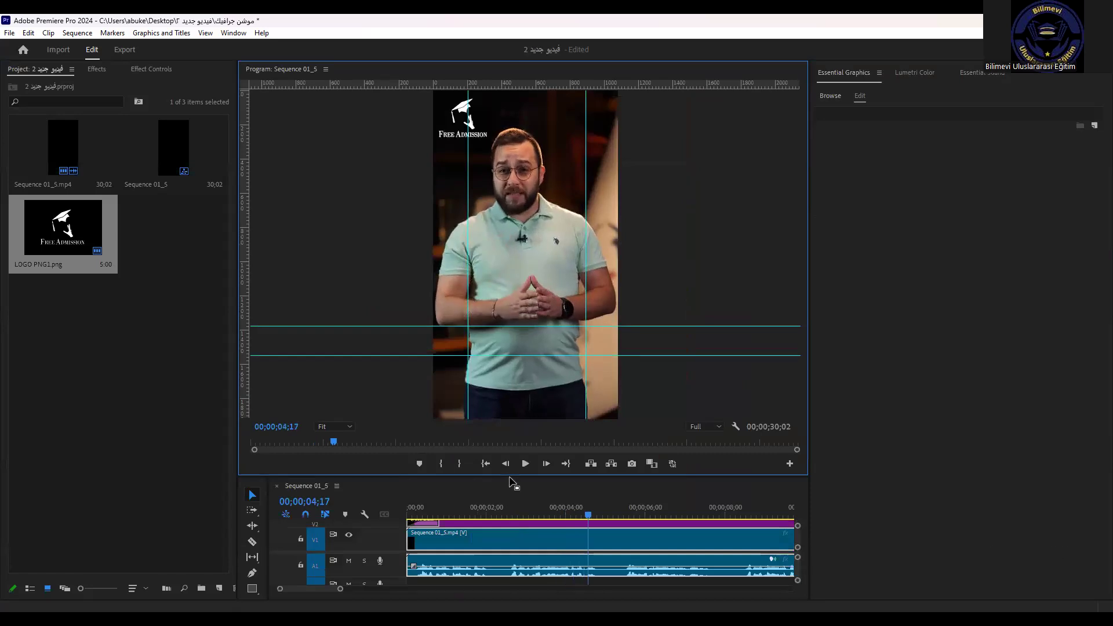
Step: Paste a second copy of the Arabic caption clip after the first on V3
left_click_drag(511, 477, 511, 353)
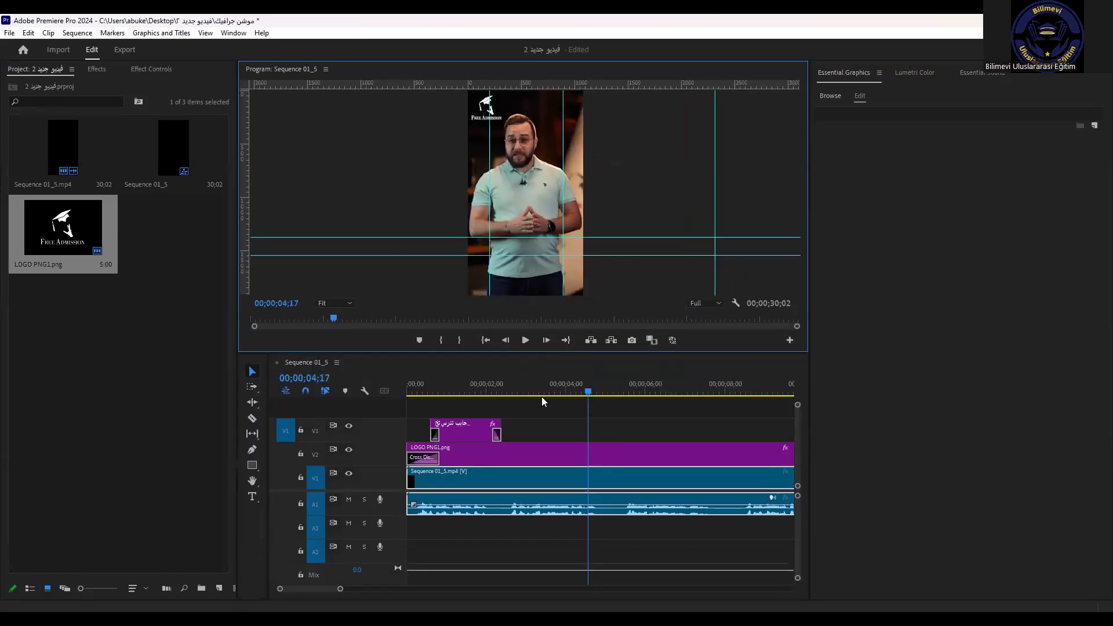
left_click(473, 429)
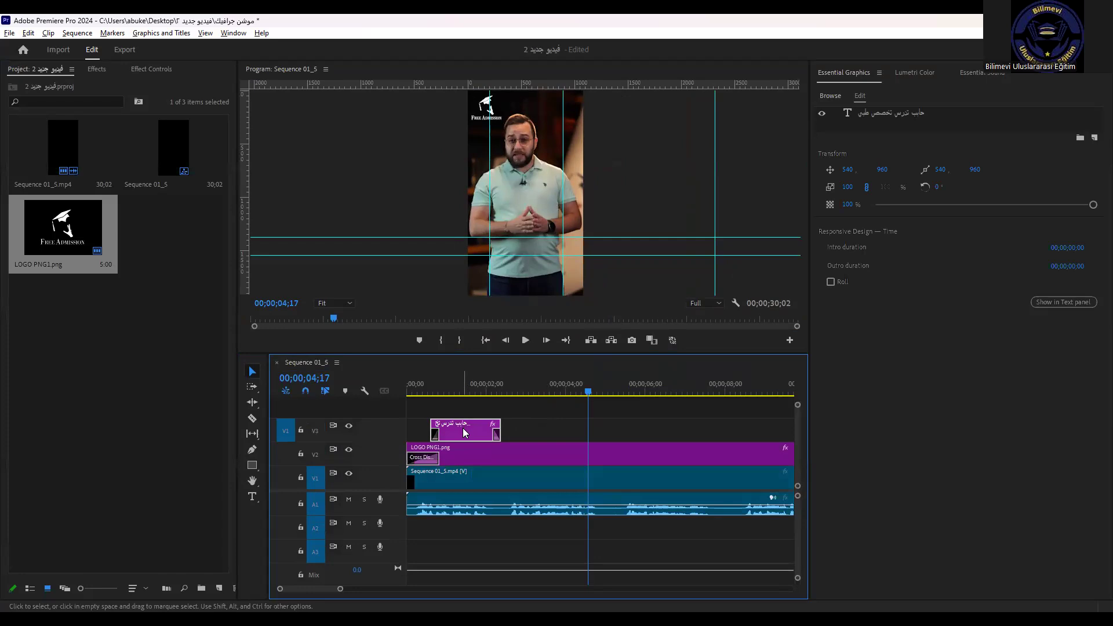
left_click(502, 389)
key("ctrl+v")
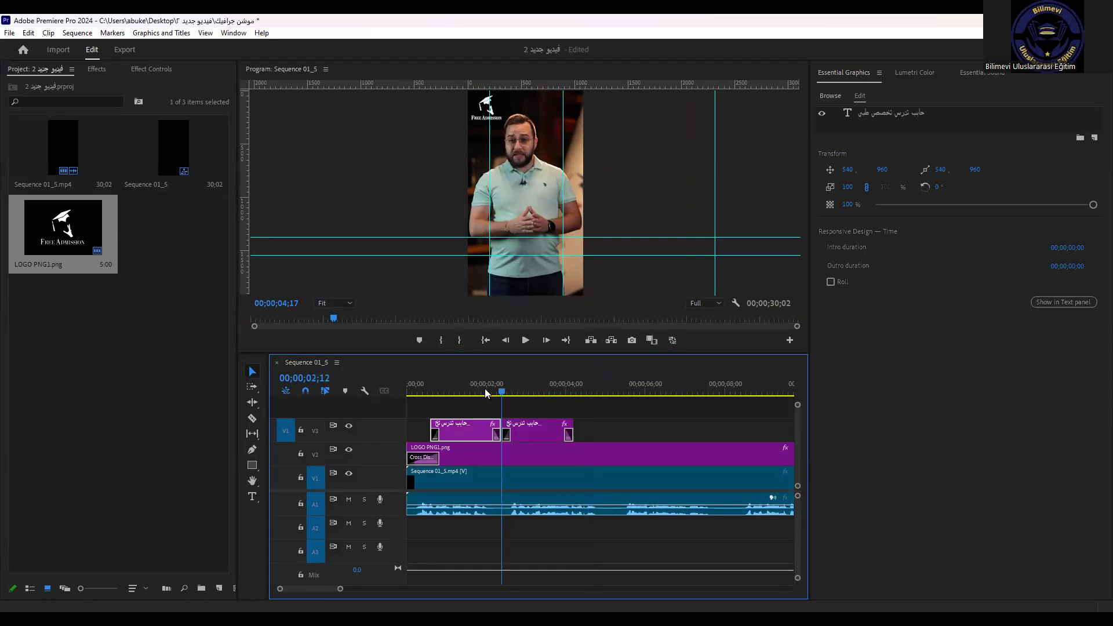
left_click(479, 389)
key("space")
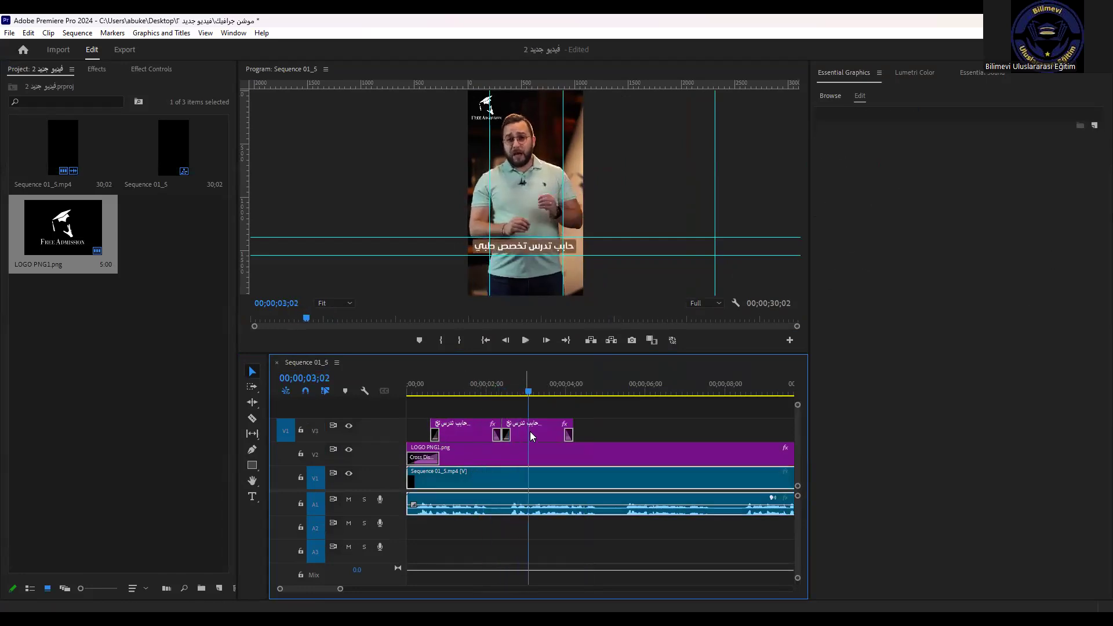
Step: Shift the second caption slightly later and trim its end to about 00;00;03;26
left_click(538, 431)
left_click_drag(544, 431, 553, 430)
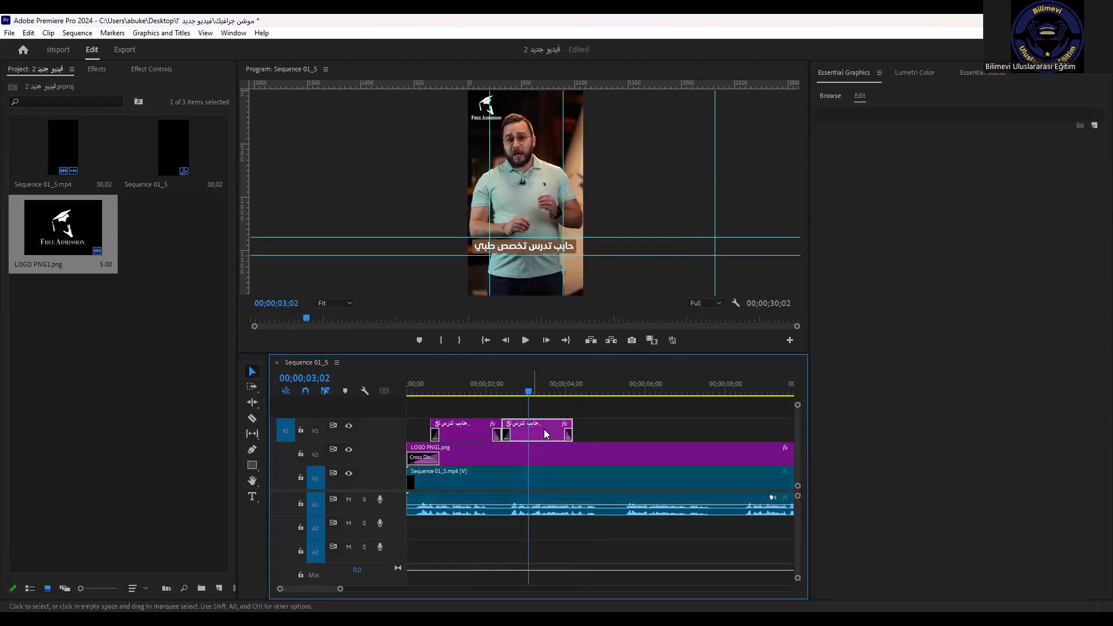
left_click(473, 390)
key("space")
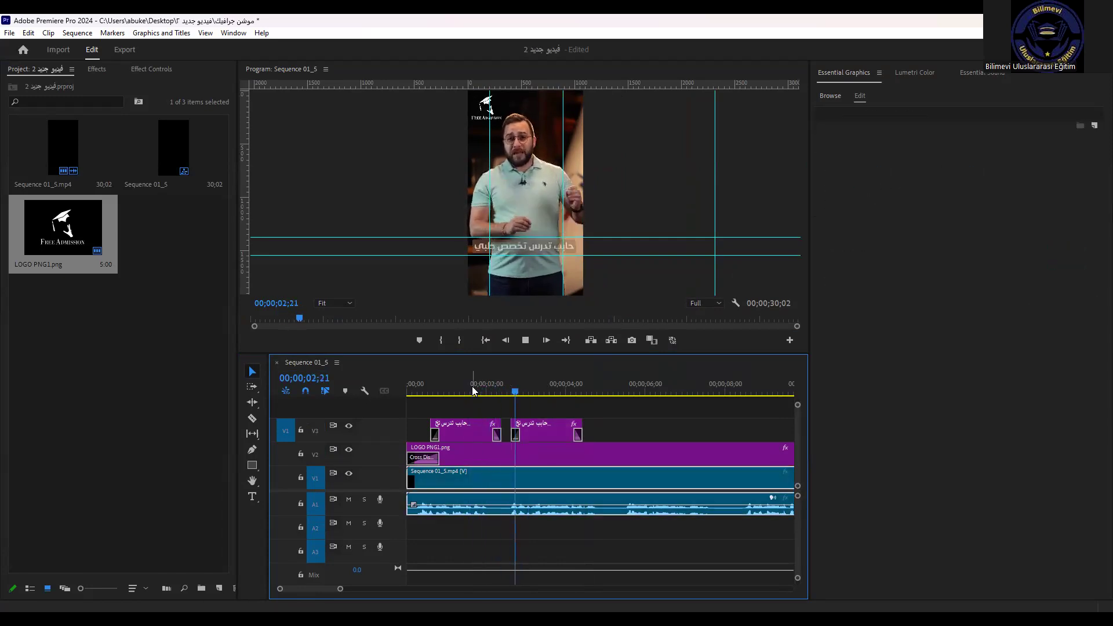
key("space")
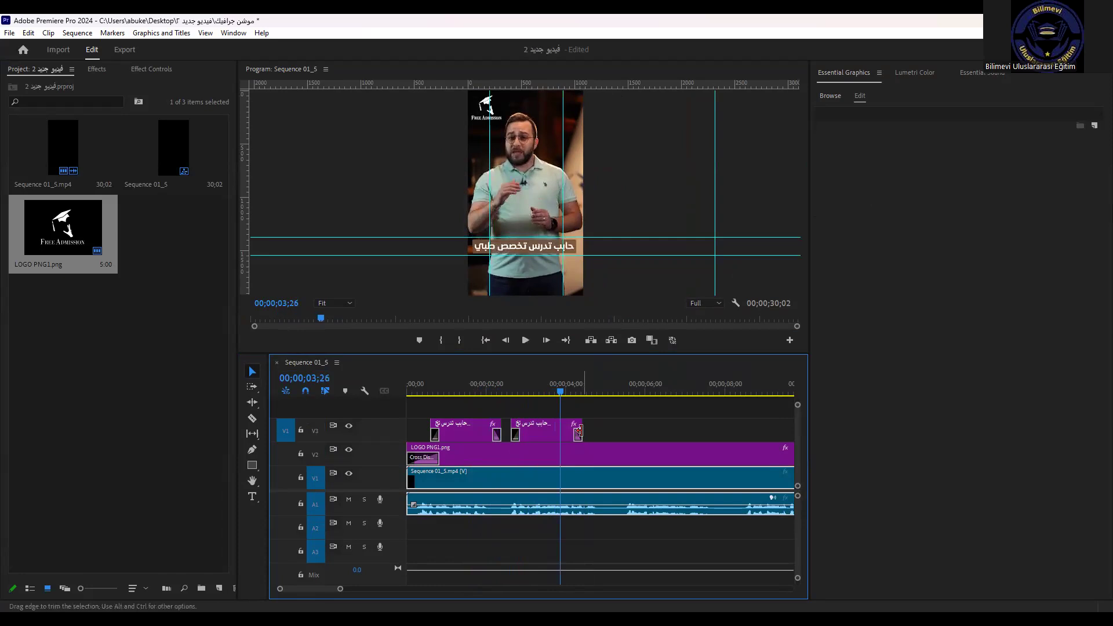
left_click_drag(580, 435, 560, 434)
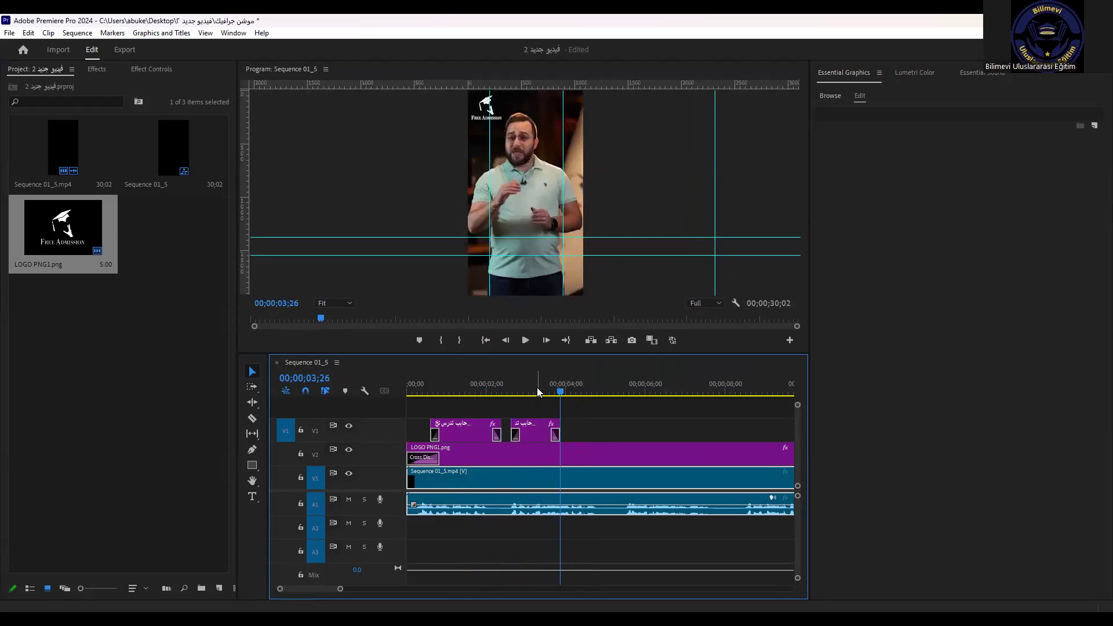
left_click(537, 388)
Step: Retype the second caption as 'لكن الاقساط السنوية'
key("t")
triple_click(518, 244)
type("لكن الاقصات")
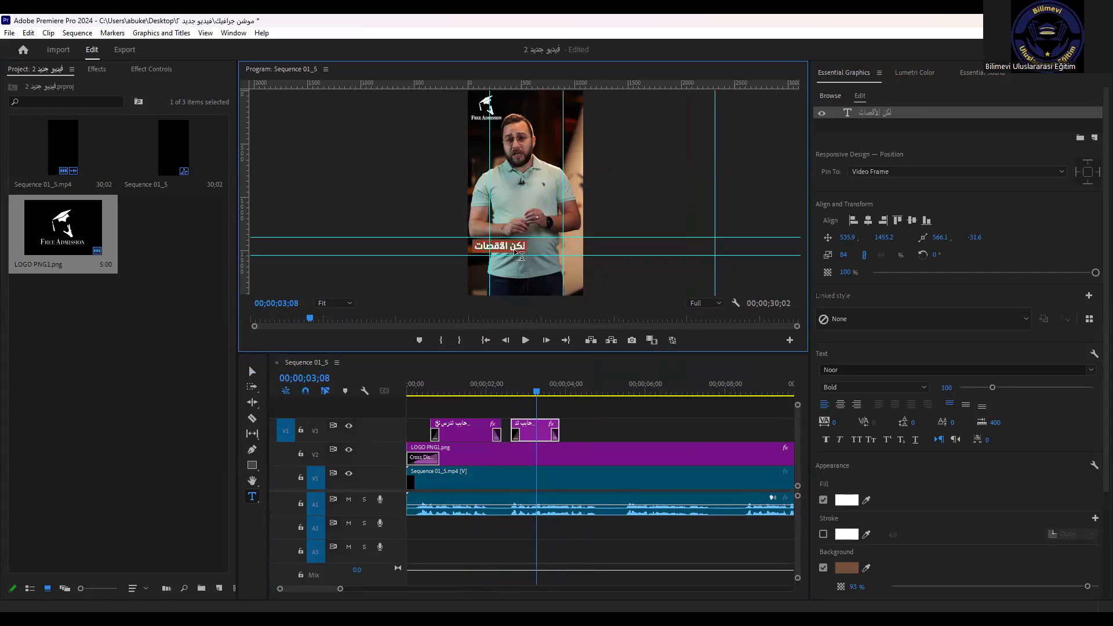
key("BackSpace")
key("BackSpace")
key("BackSpace")
type("سات")
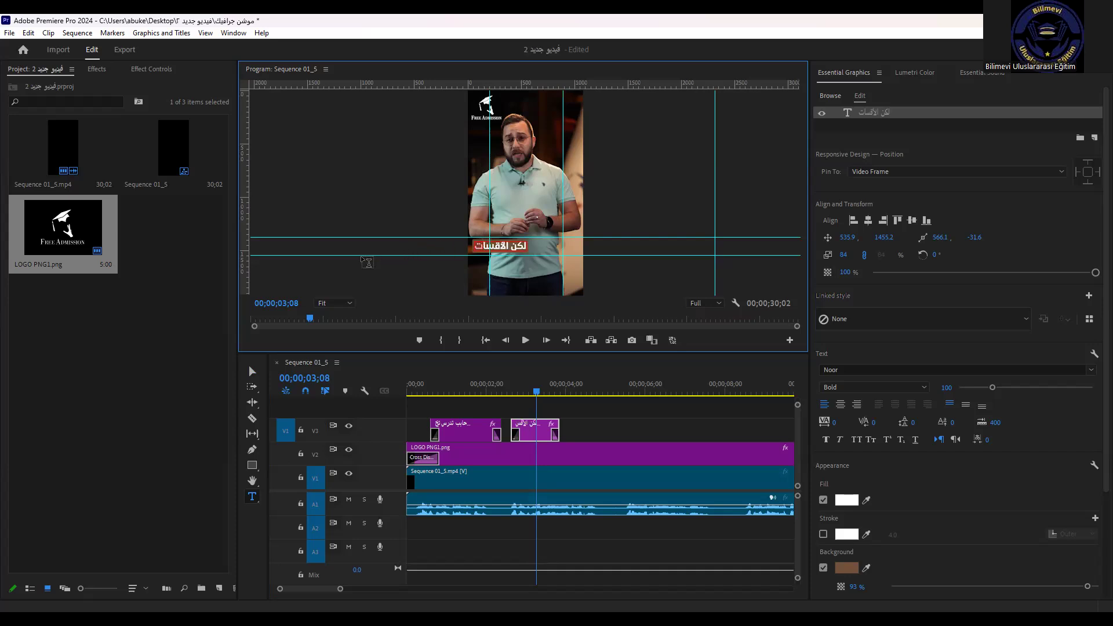
type(" السنوية")
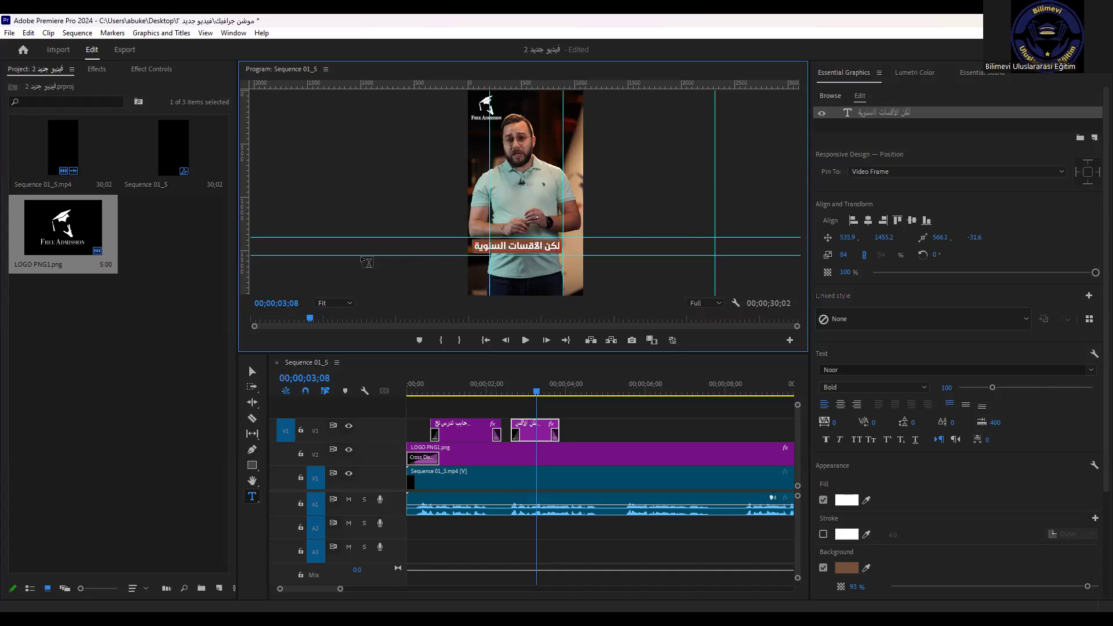
Step: Nudge the second caption slightly right in the frame and play it back
left_click(253, 371)
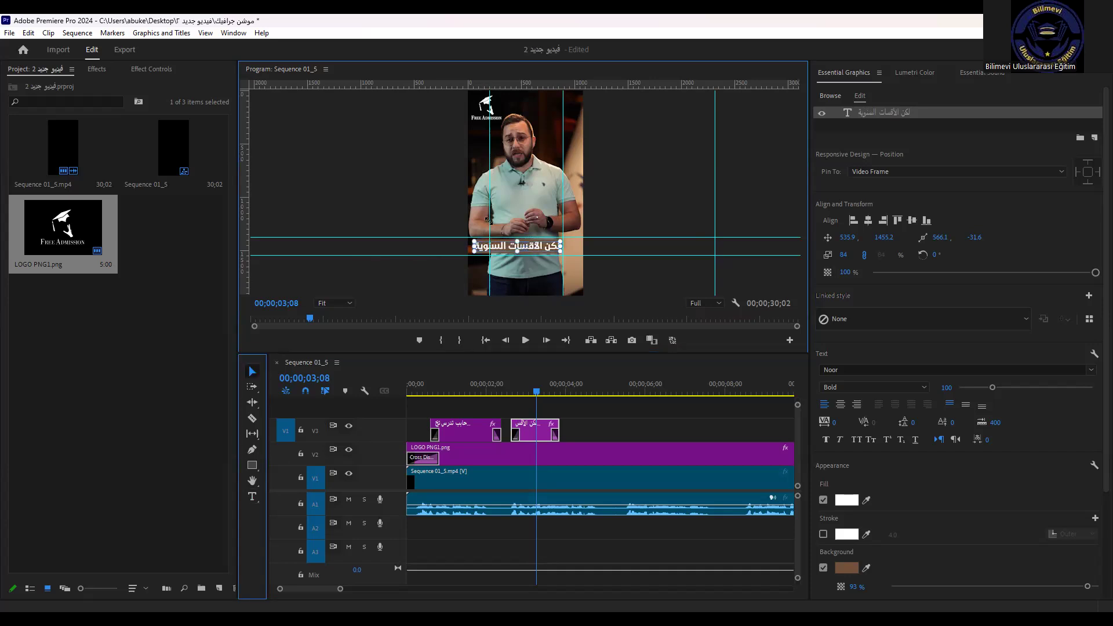
key("grave")
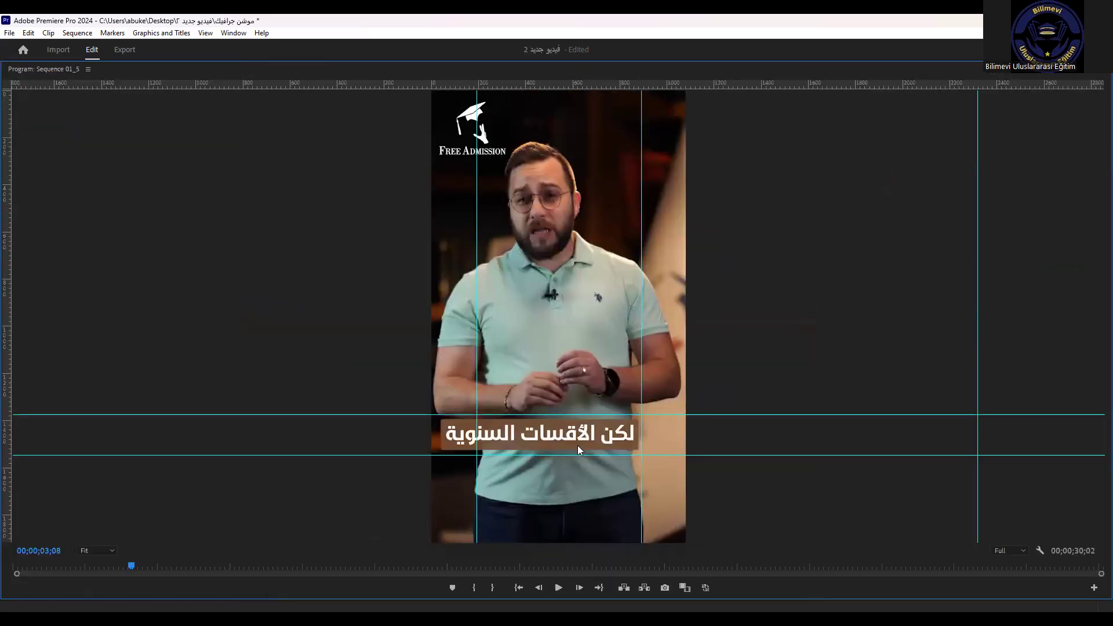
left_click(550, 441)
mouse_move(558, 435)
left_mouse_down()
mouse_move(568, 438)
mouse_move(555, 422)
mouse_move(588, 436)
left_mouse_up()
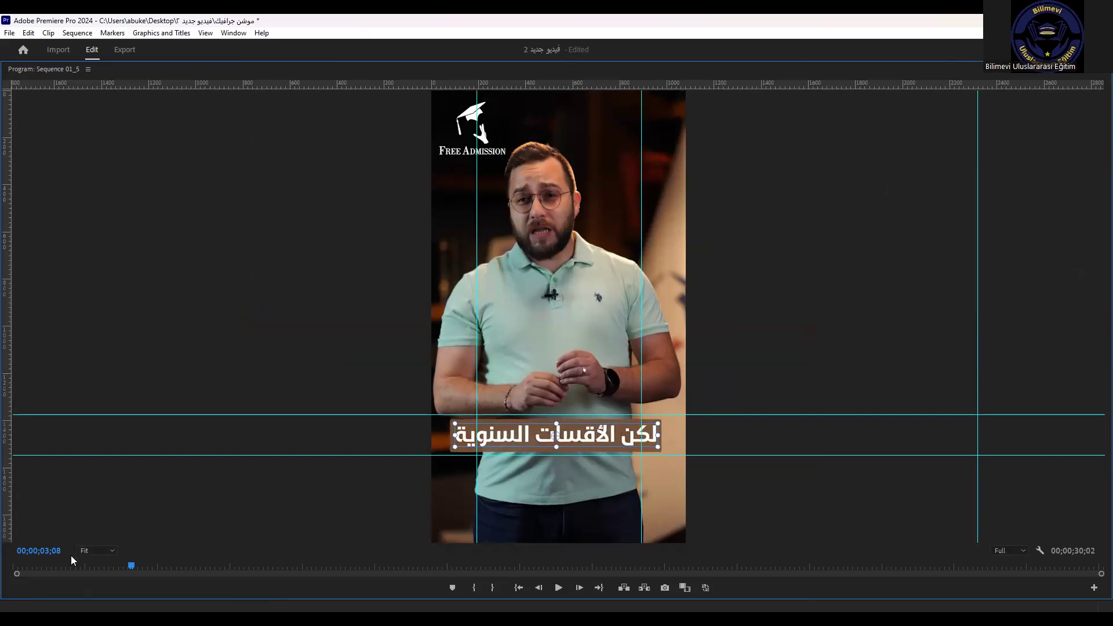
key("space")
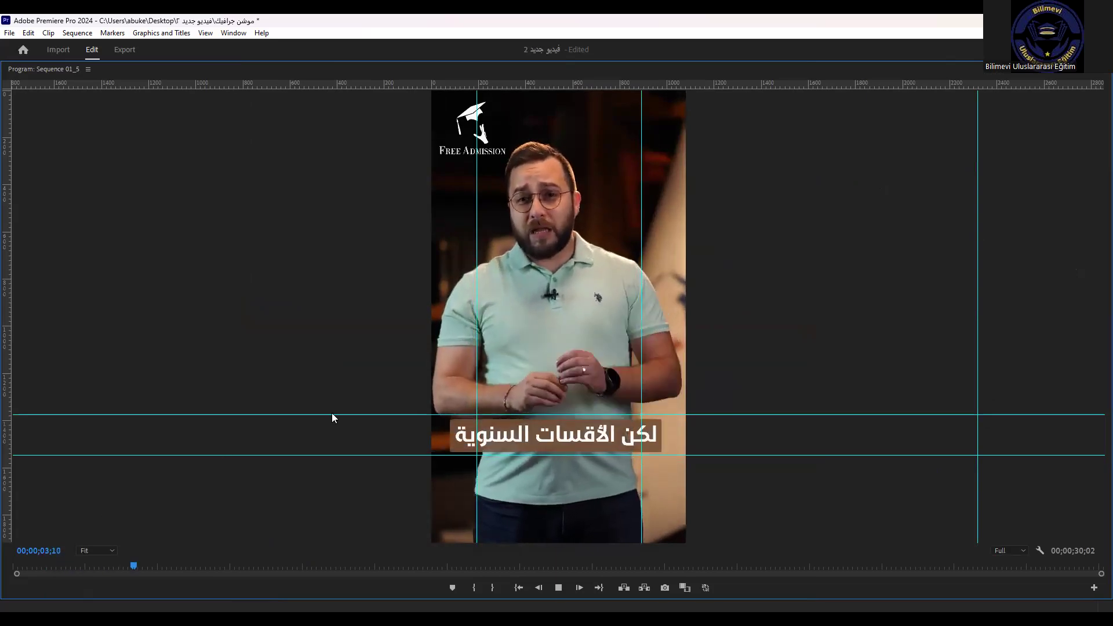
key("grave")
key("space")
Step: Duplicate the second caption clip and change the copy's text to 'مرتفعه كتير'
left_click(533, 435)
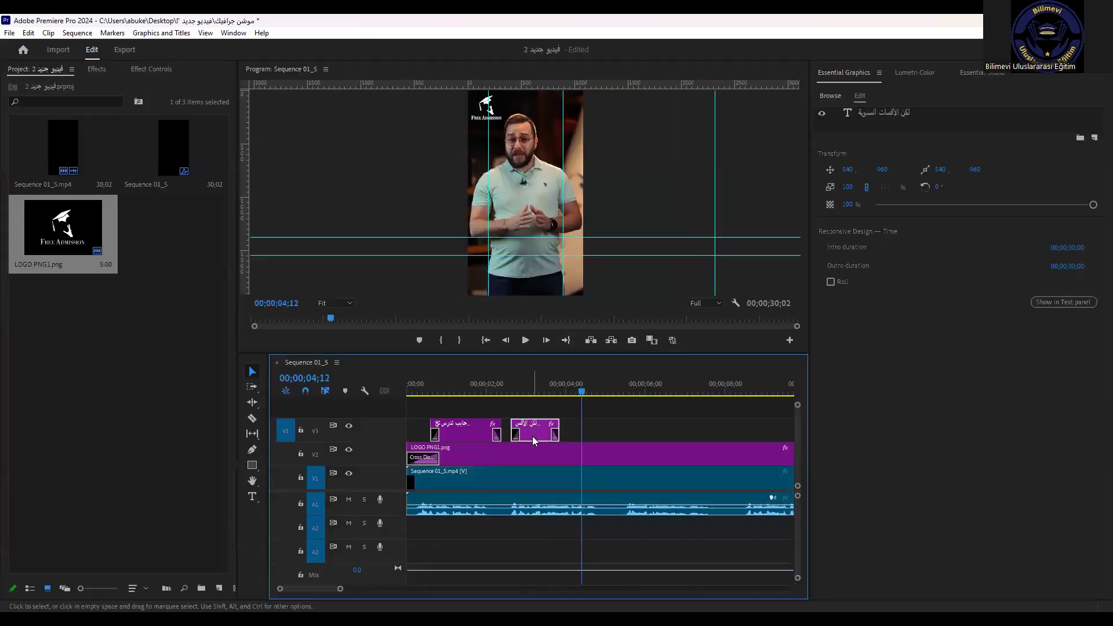
left_click_drag(590, 434, 584, 434)
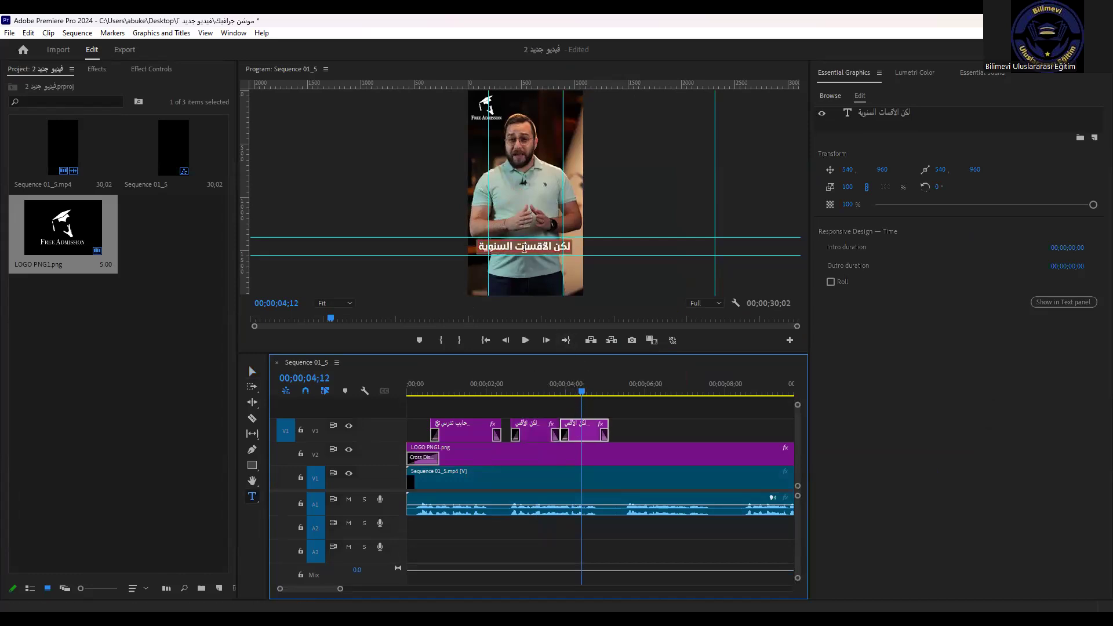
left_click(525, 249)
key("ctrl+a")
key("BackSpace")
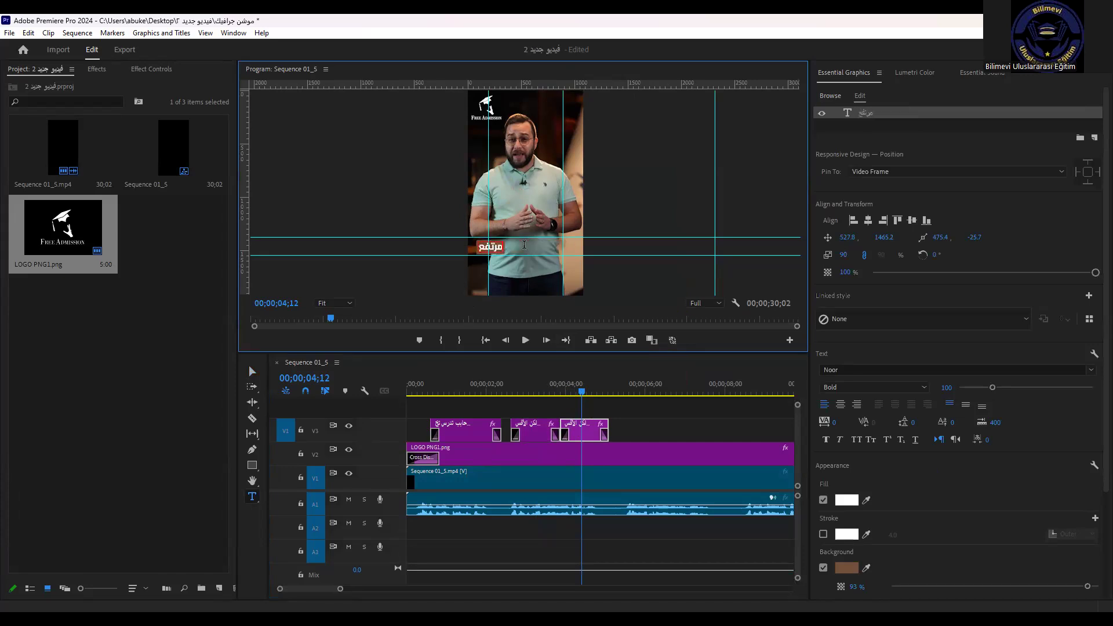
type("ه ك")
type("تير")
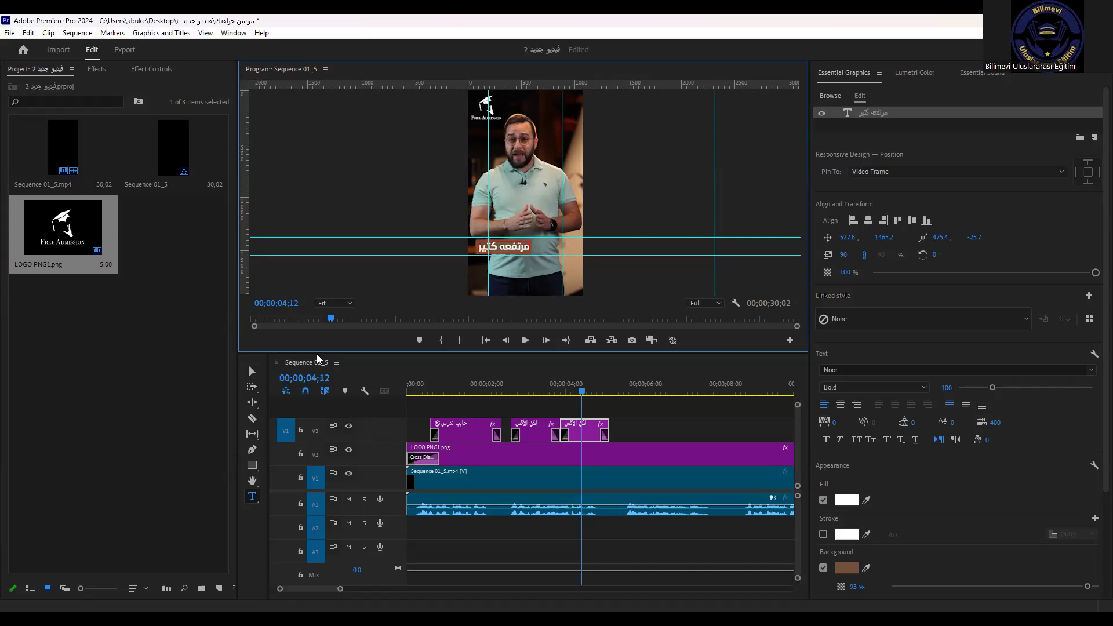
left_click(678, 189)
Step: Centre the new caption under the speaker and enlarge its text box
key("grave")
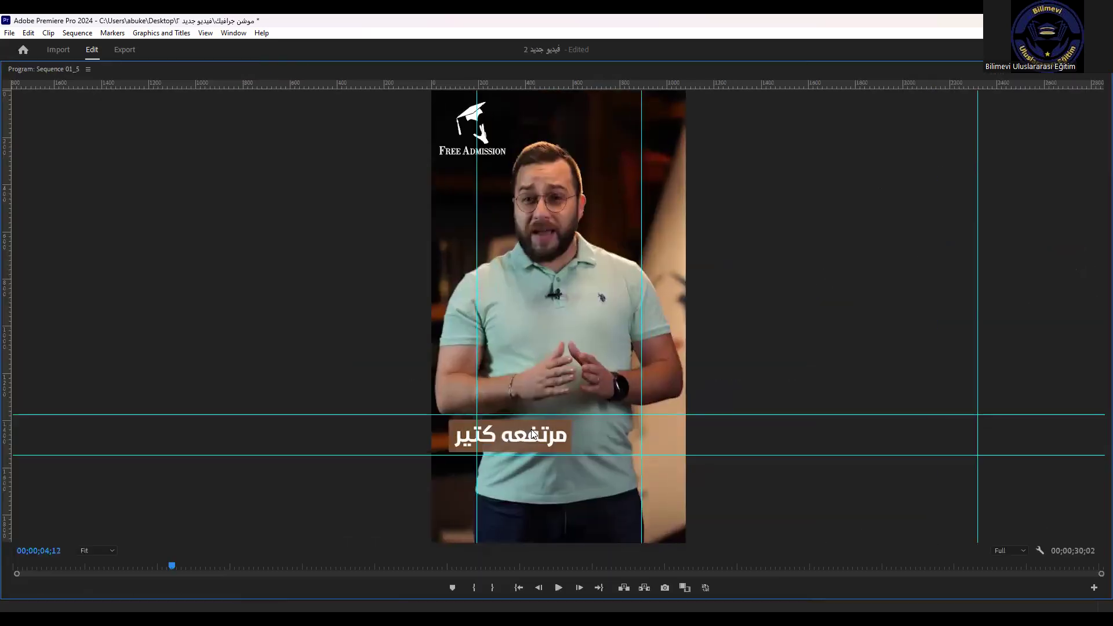
left_click_drag(526, 433, 573, 433)
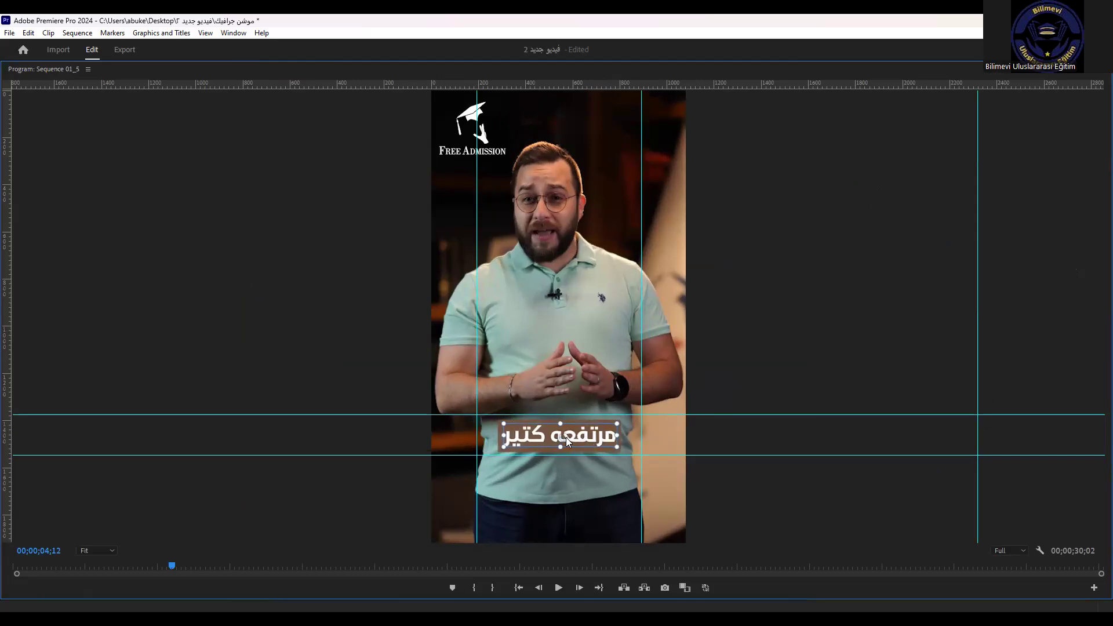
left_click_drag(561, 423, 571, 431)
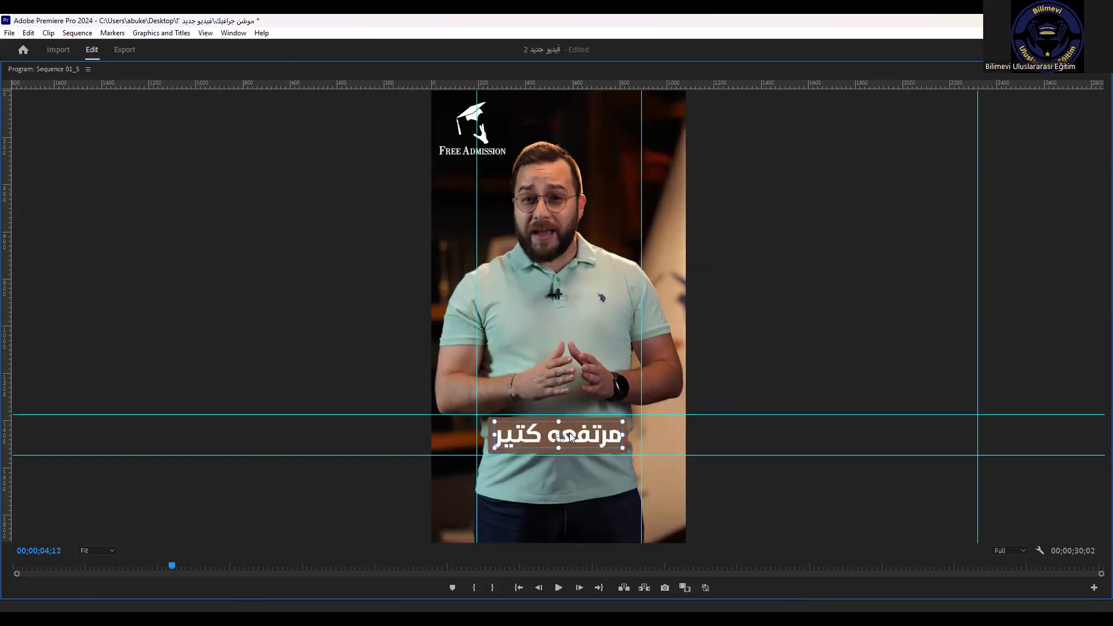
left_click(101, 565)
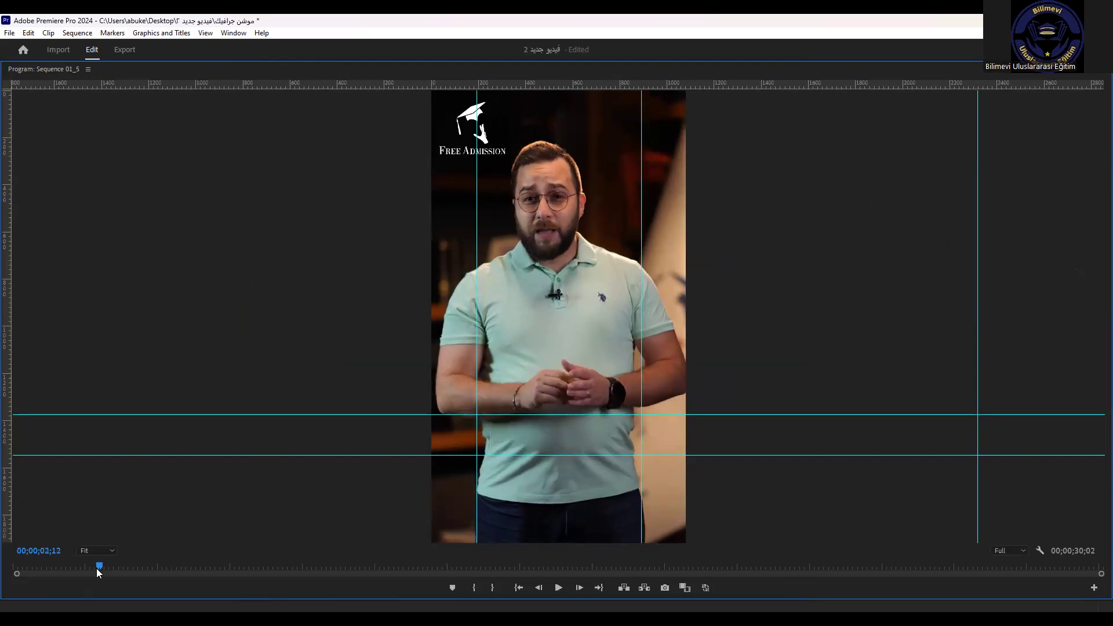
Step: Review the captions, then copy the third caption clip further along V3
key("space")
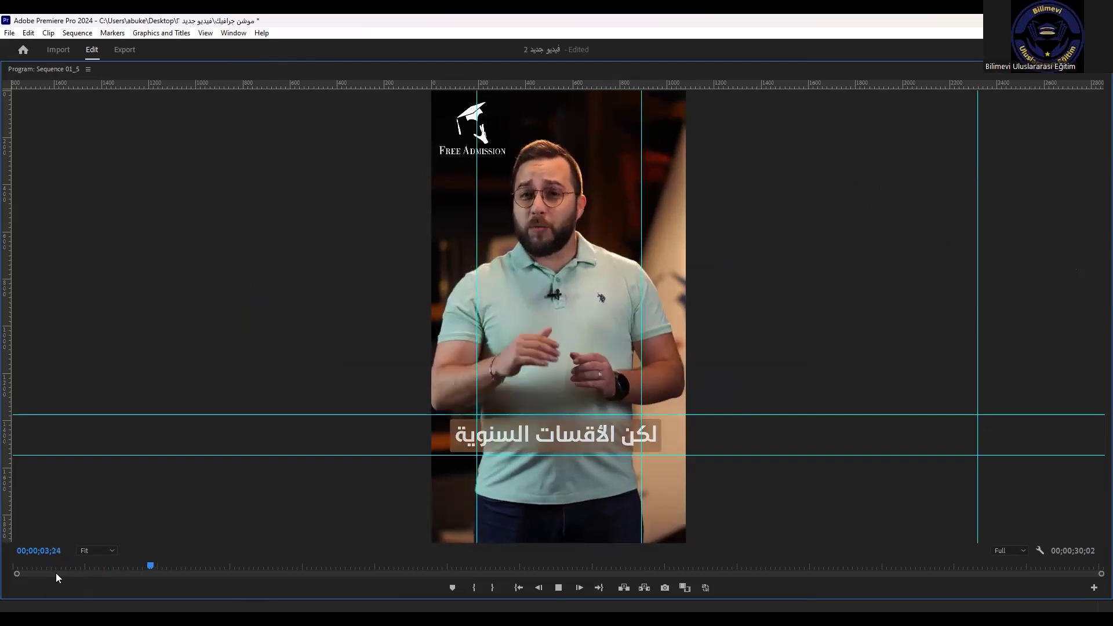
key("grave")
key("space")
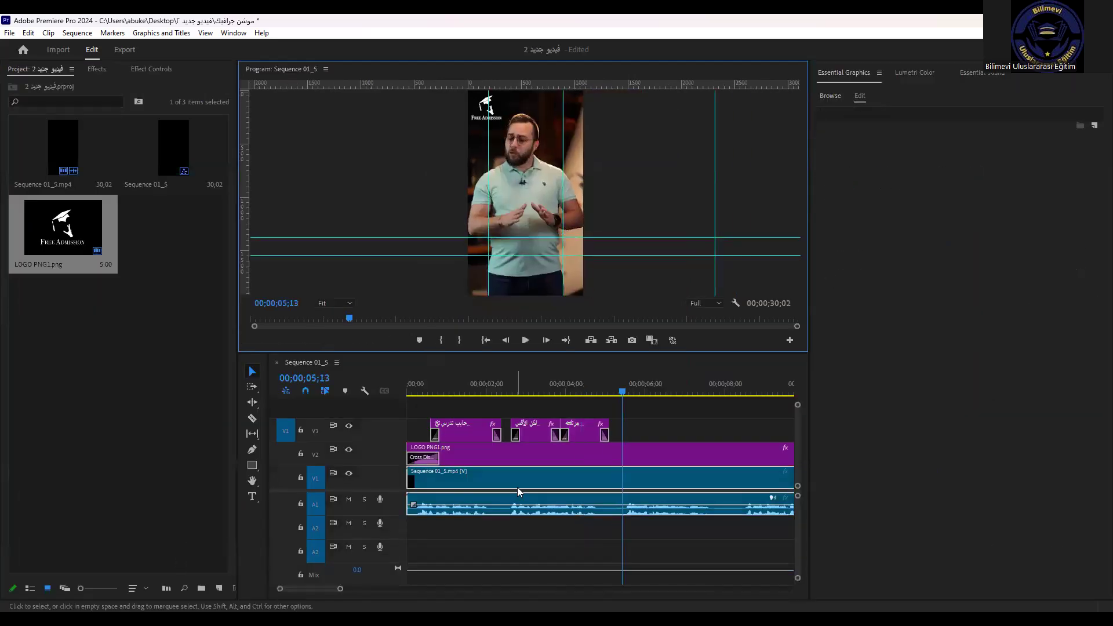
left_click(534, 432)
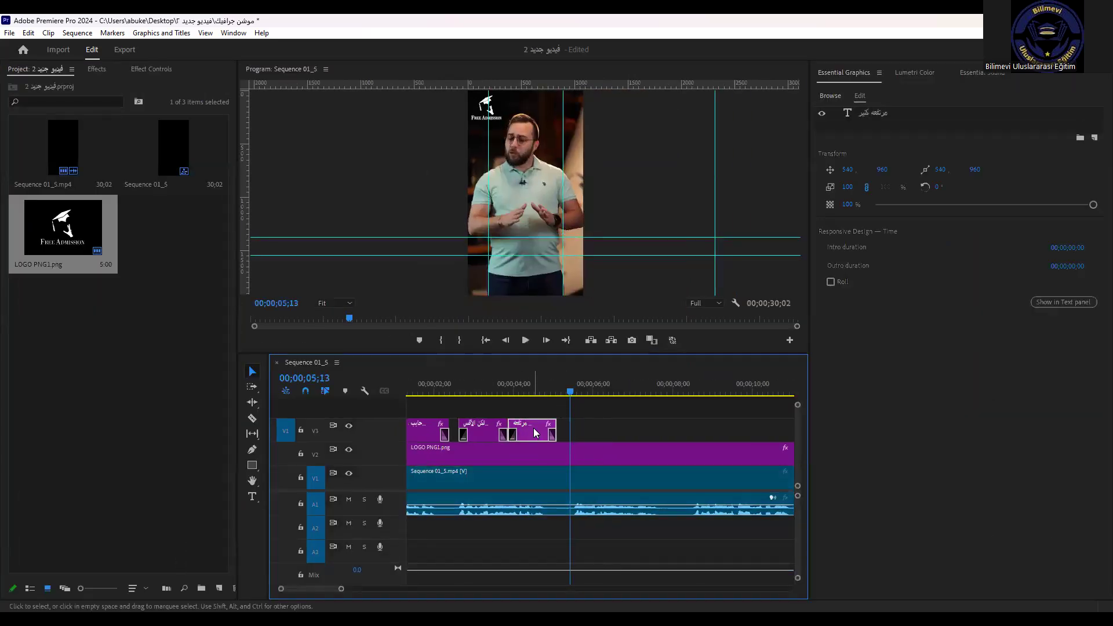
left_click_drag(597, 434, 611, 434)
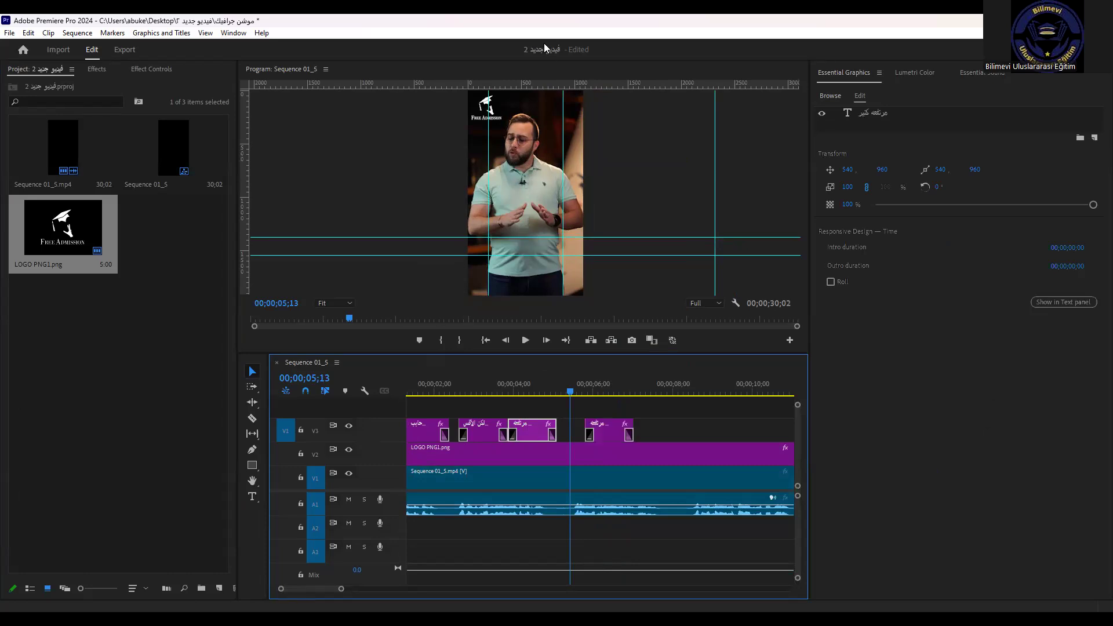
Step: Trim the copy's start later and its end earlier so it ends near 00;00;06;24
left_click(556, 391)
key("space")
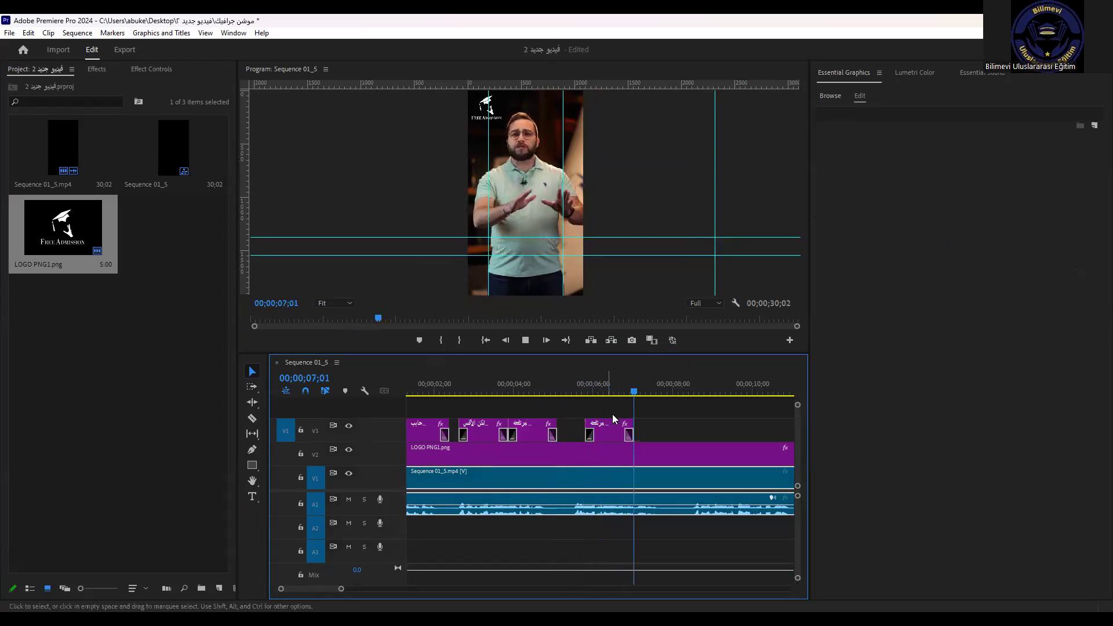
key("space")
left_click(576, 392)
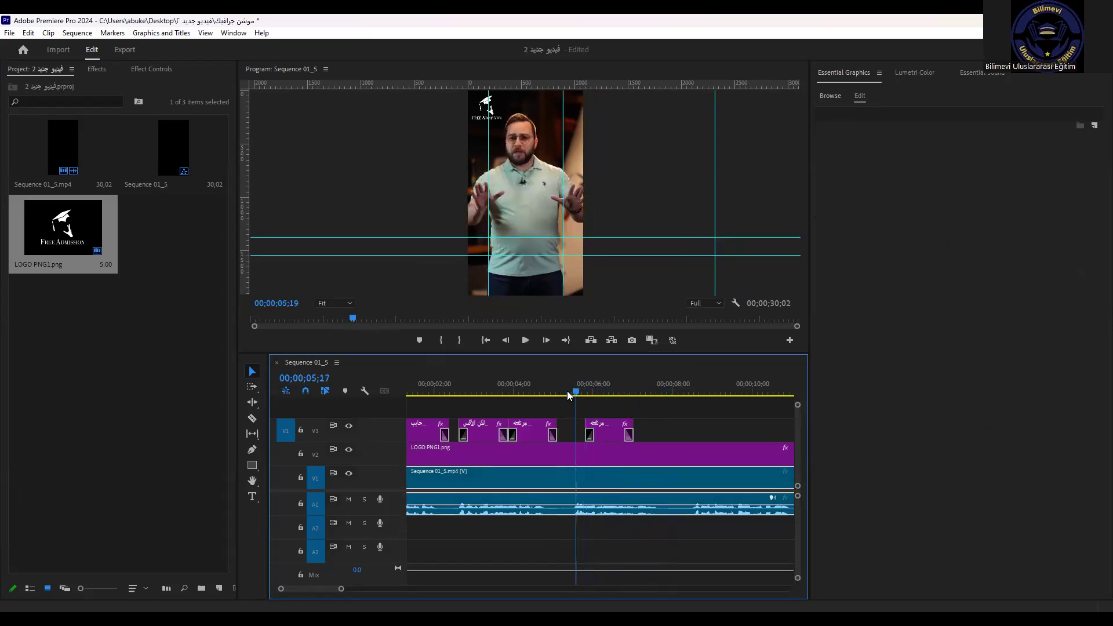
key("space")
key("space")
key("space")
left_click_drag(585, 431, 574, 435)
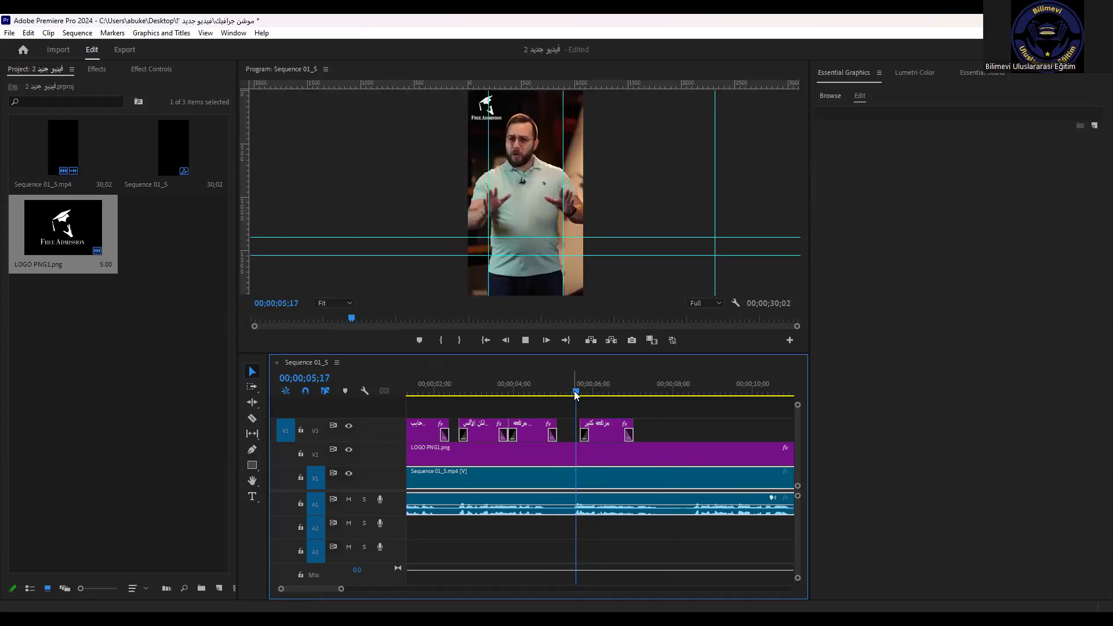
key("space")
key("space")
left_click_drag(631, 429, 612, 429)
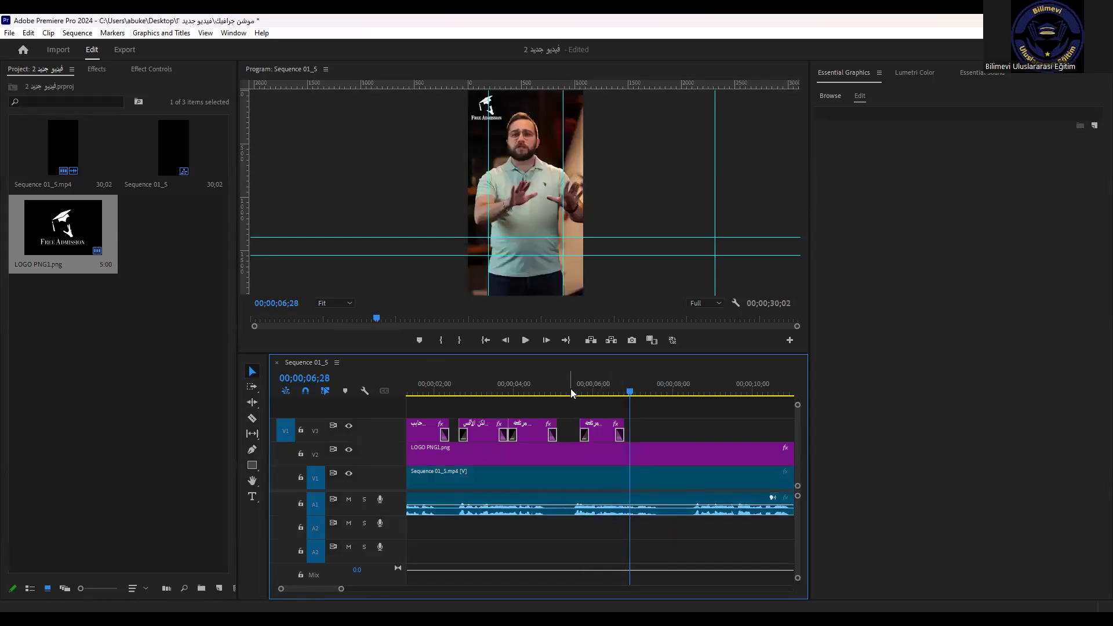
left_click(570, 389)
key("space")
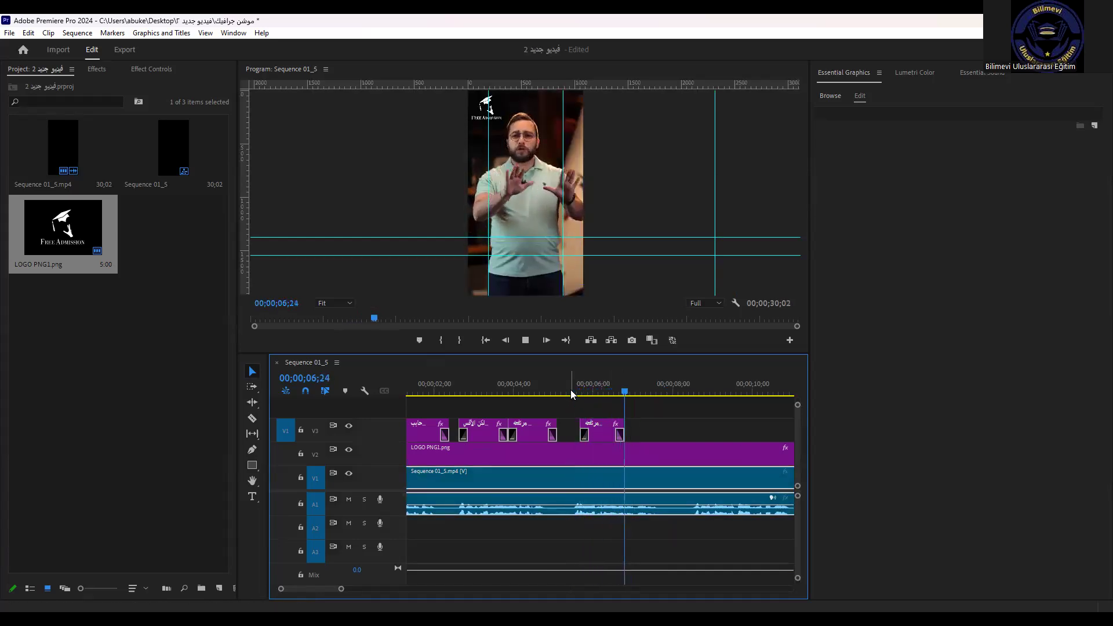
key("space")
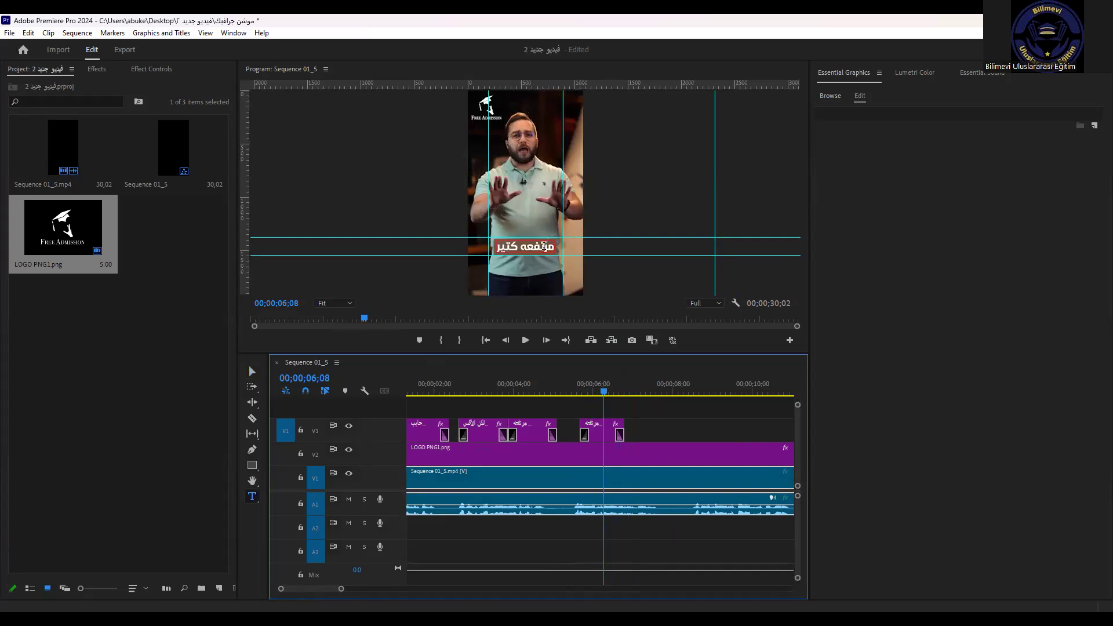
Step: Change the copied caption's text to 'ولا يهمك الحل موجود'
left_click(543, 245)
key("ctrl+a")
type("ولا")
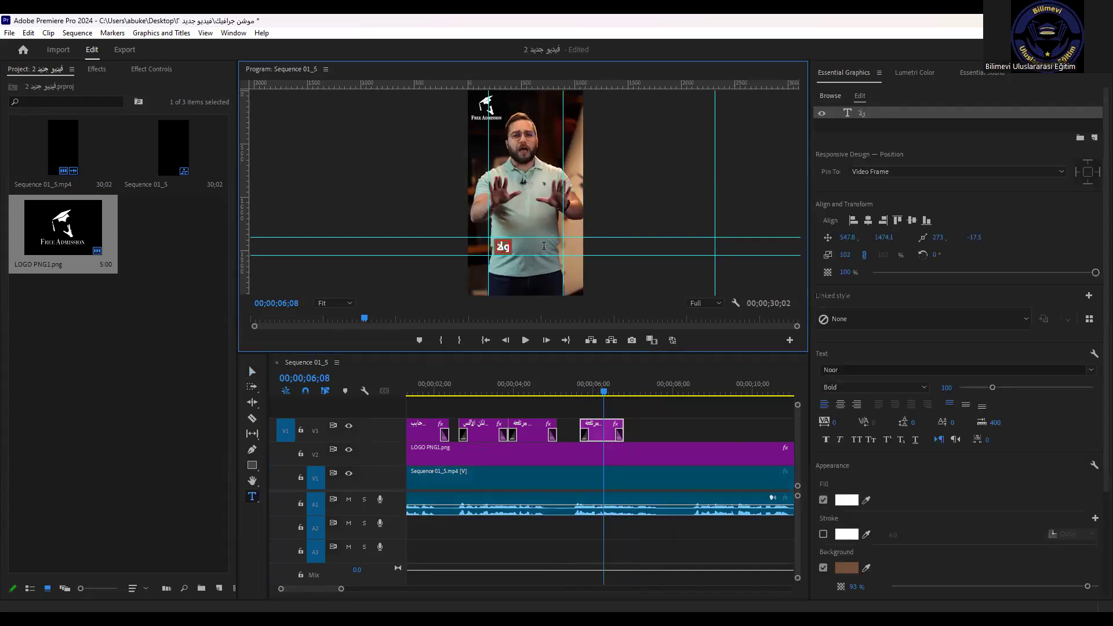
type(" يهمك الحل موجود")
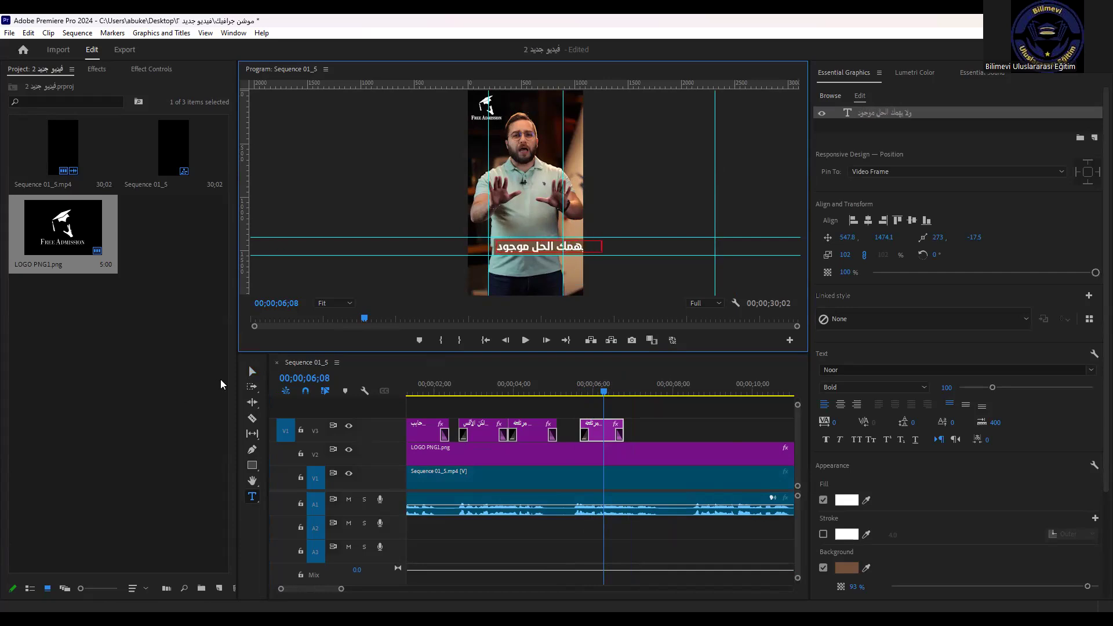
Step: Move the caption left to fit inside the vertical frame and preview it
key("grave")
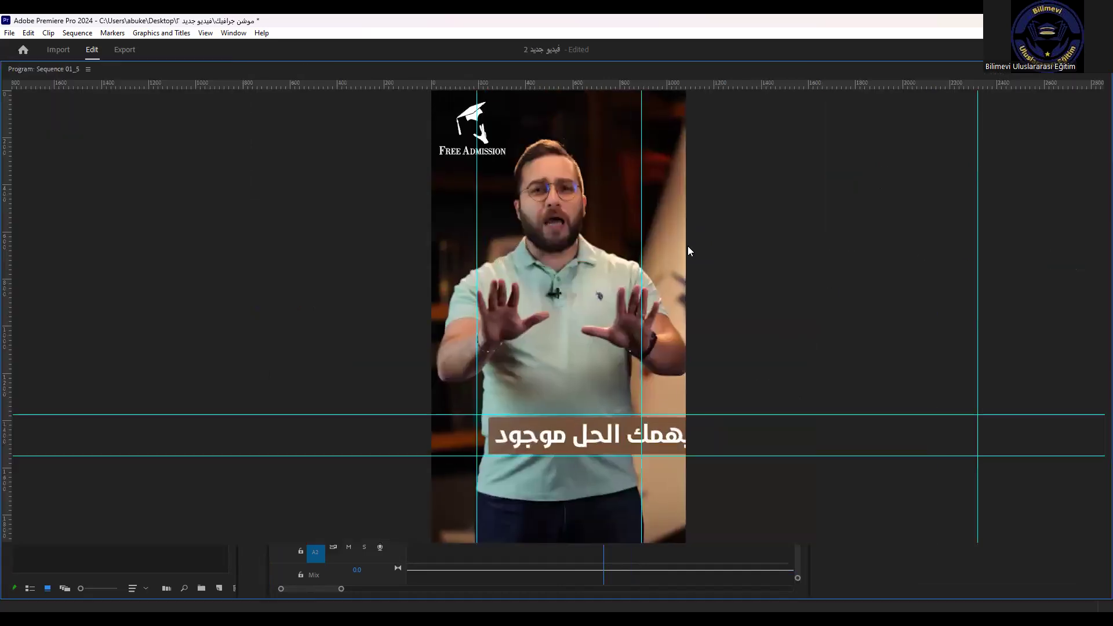
left_click_drag(632, 438, 569, 434)
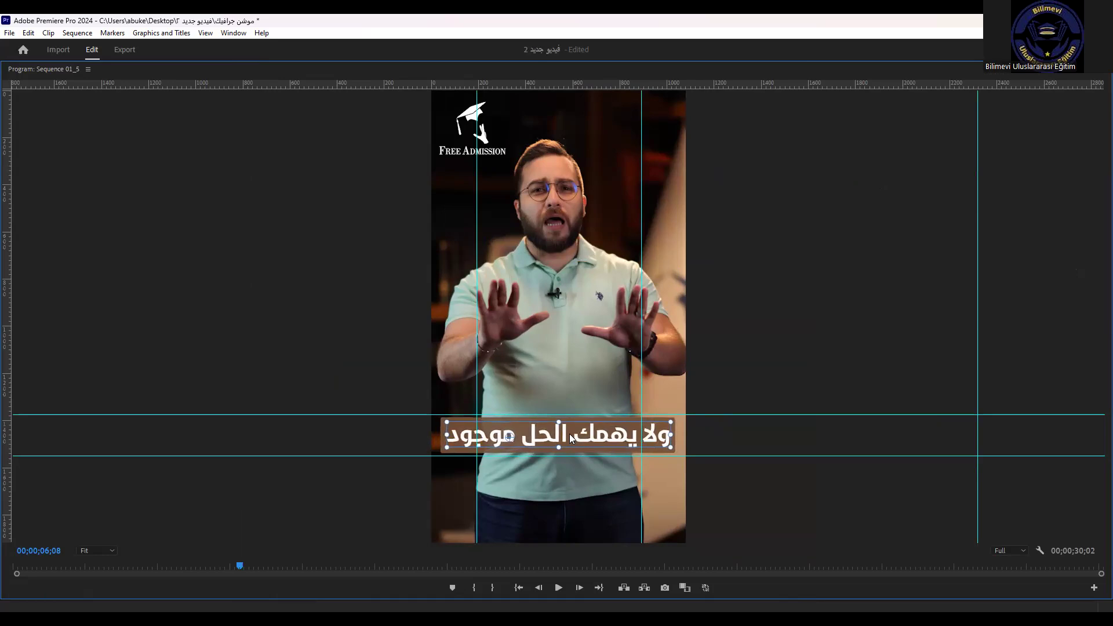
left_click(134, 566)
key("space")
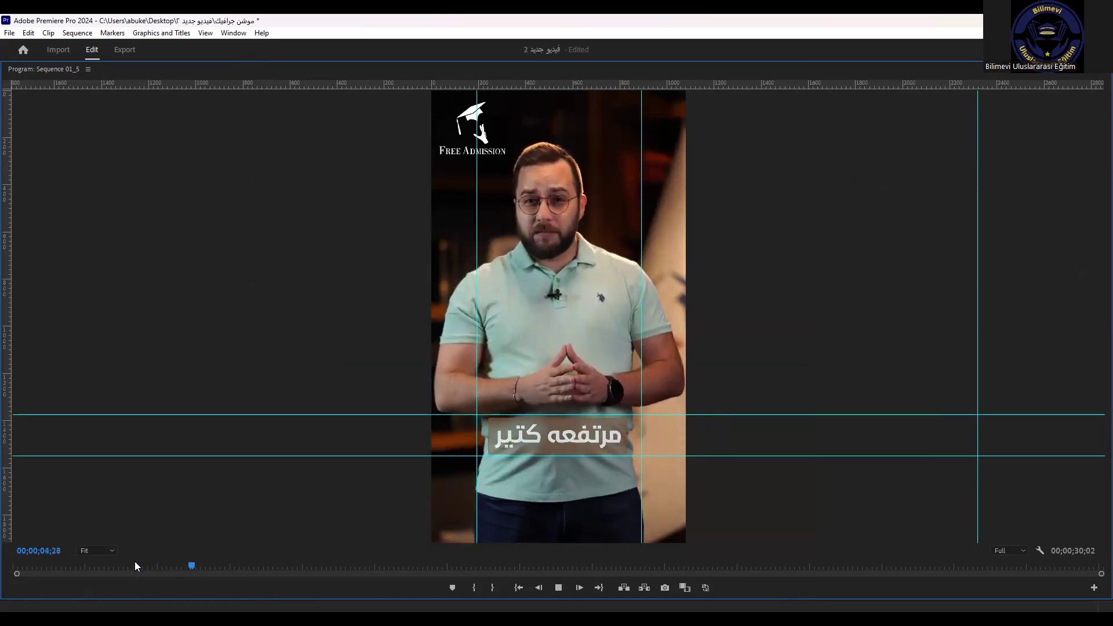
Step: Alt-drag a copy of the 'ولا يهمك الحل موجود' caption clip later on V3
key("grave")
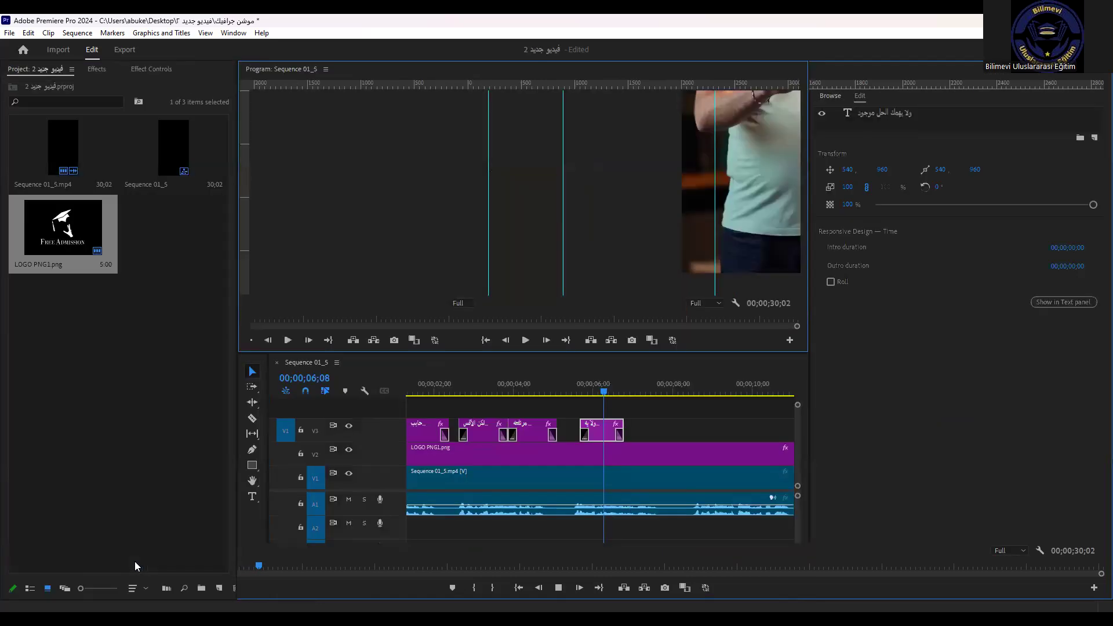
key("space")
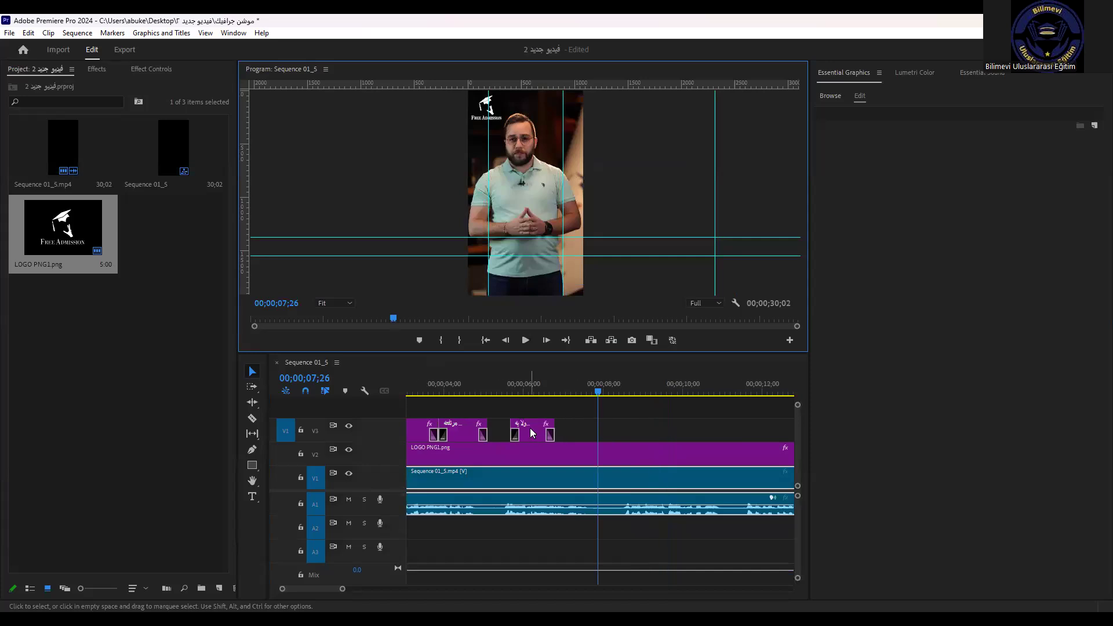
left_click(531, 434)
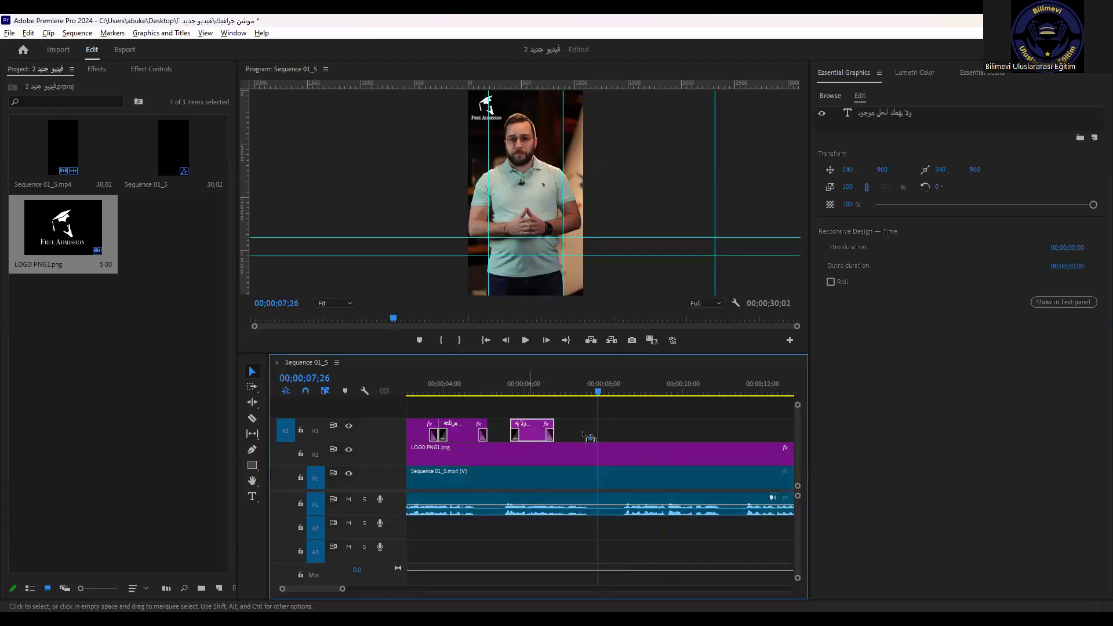
left_click_drag(541, 388, 586, 430)
key("space")
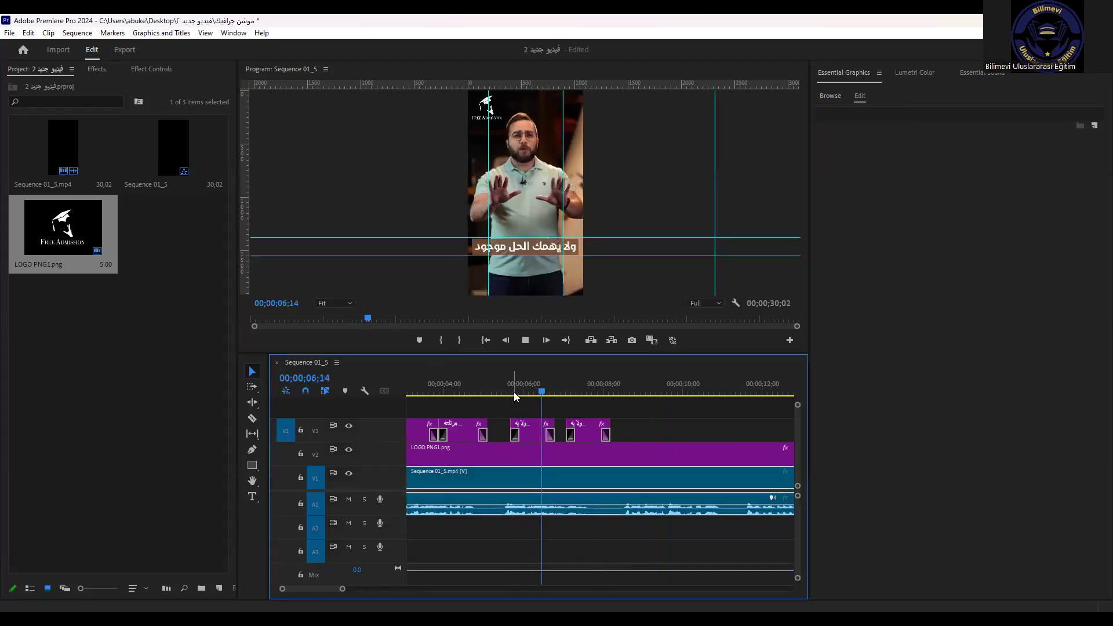
left_click(532, 392)
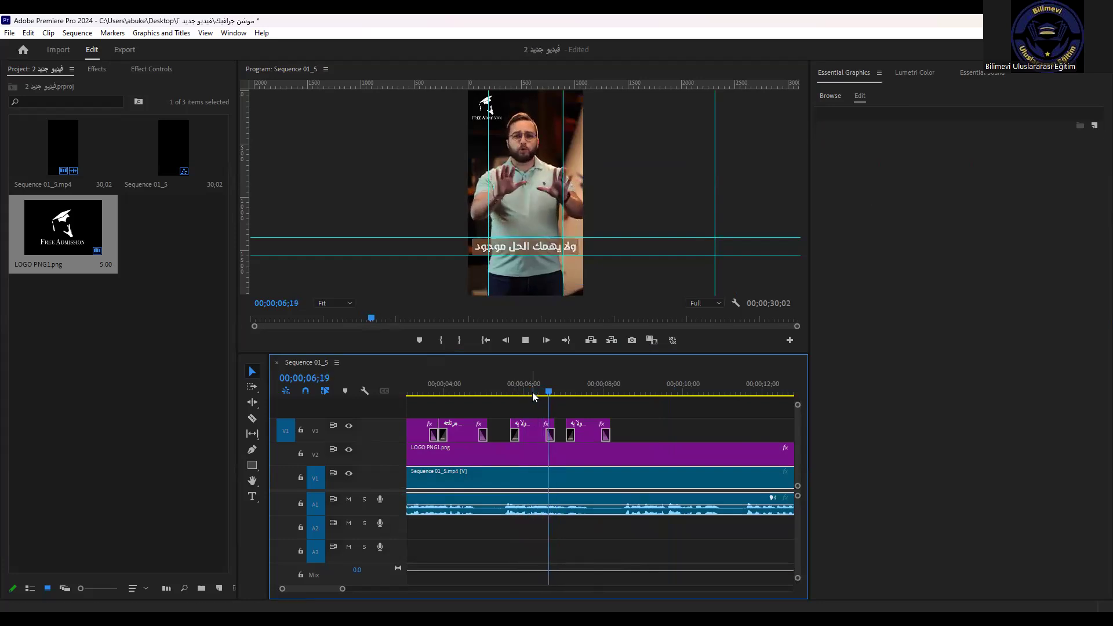
key("space")
Step: Trim the copy to start where the previous caption ends and finish near 00;00;08;00
key("equal")
key("equal")
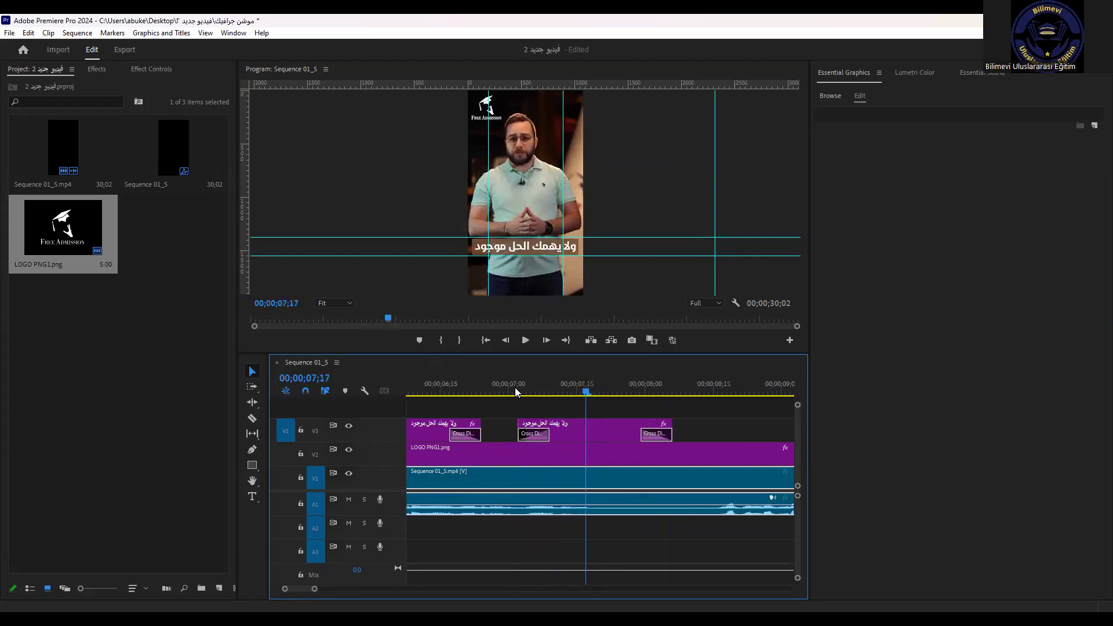
left_click(501, 392)
key("space")
left_click_drag(518, 430, 498, 430)
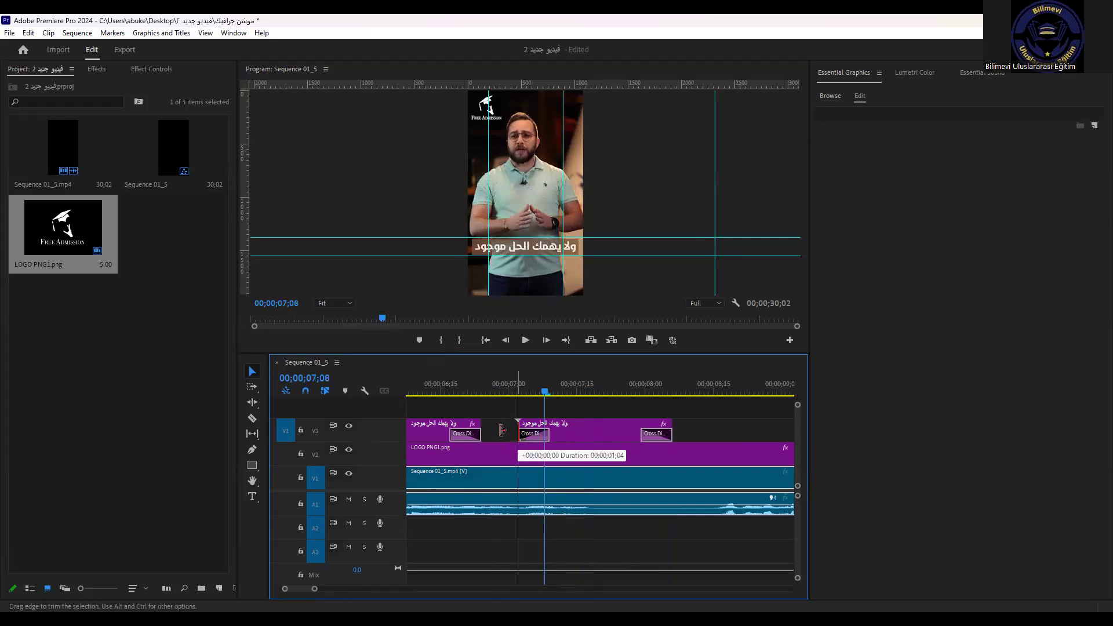
left_click(482, 392)
key("space")
key("space")
mouse_move(667, 420)
left_mouse_down()
mouse_move(630, 431)
mouse_move(640, 432)
left_mouse_up()
key("space")
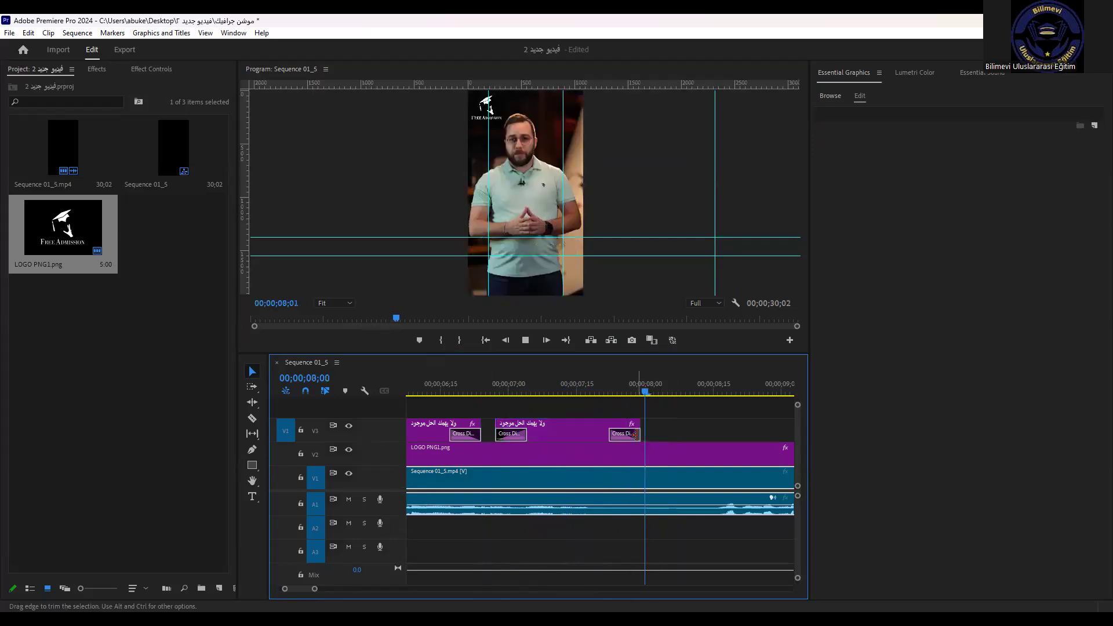
left_click(580, 394)
Step: Replace the copied caption's text with 'عند فري ادمشن'
key("t")
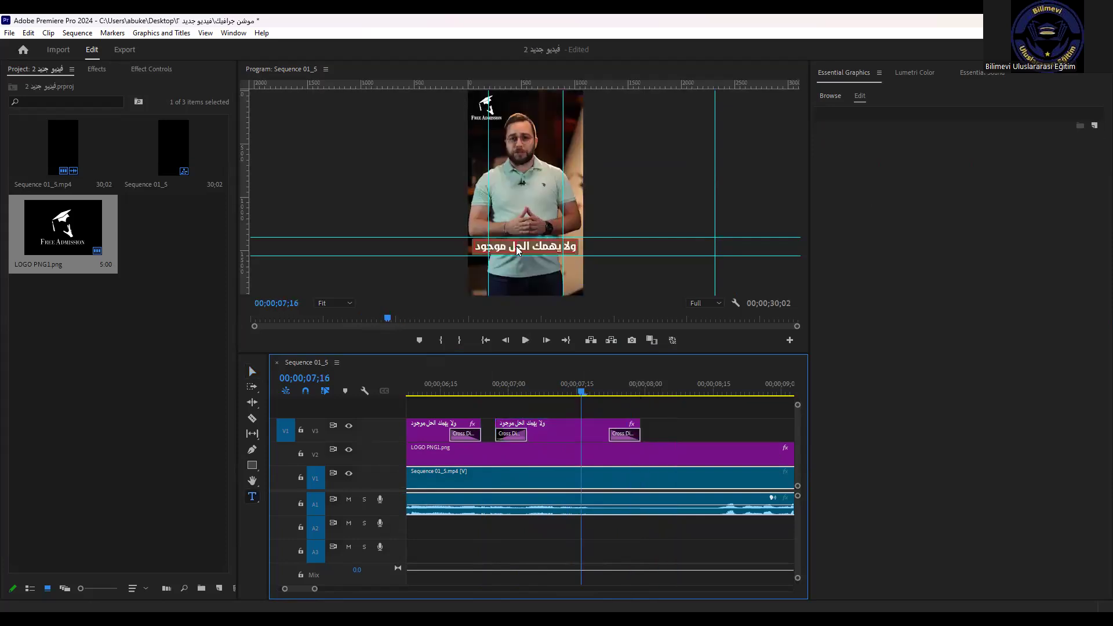
triple_click(518, 247)
type("عند فري ادمشن")
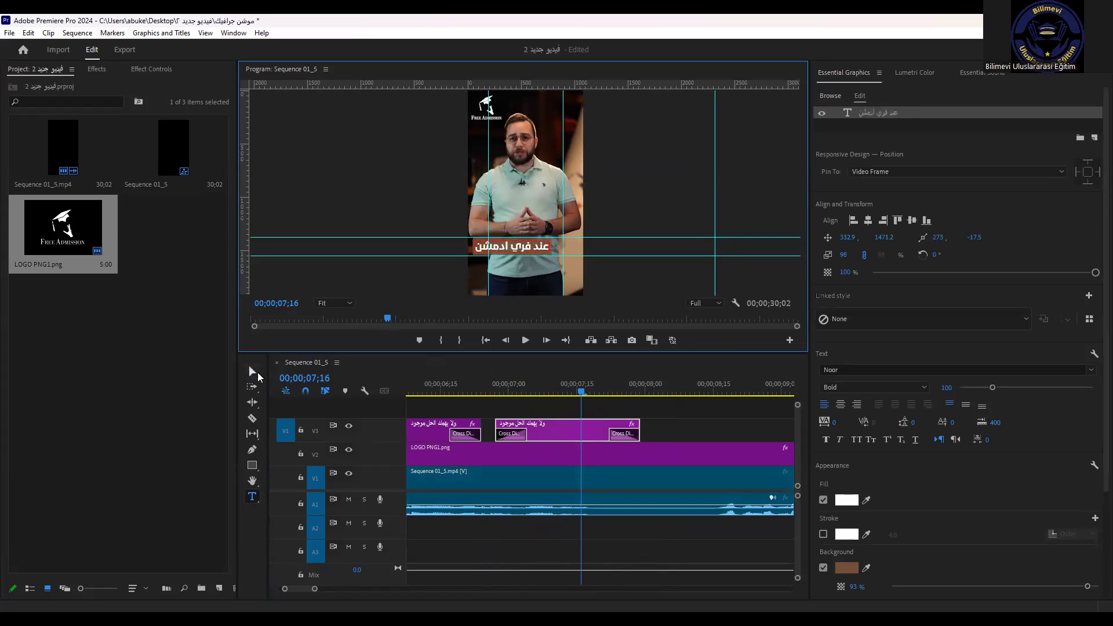
Step: Shift the caption right to centre it over the video and preview playback
key("grave")
left_click_drag(558, 429, 587, 435)
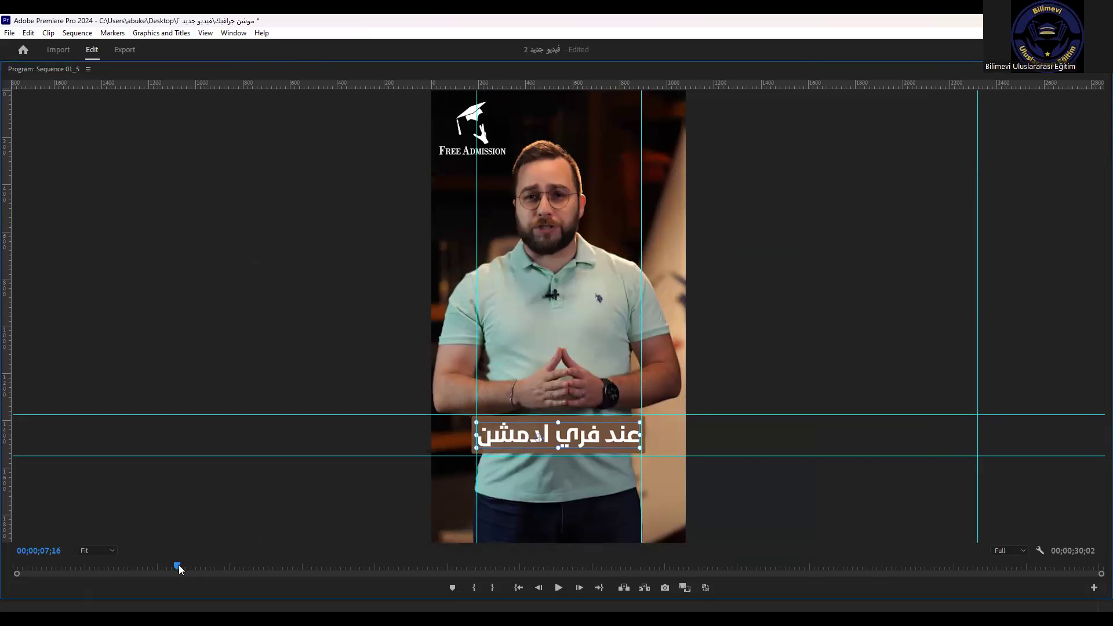
key("space")
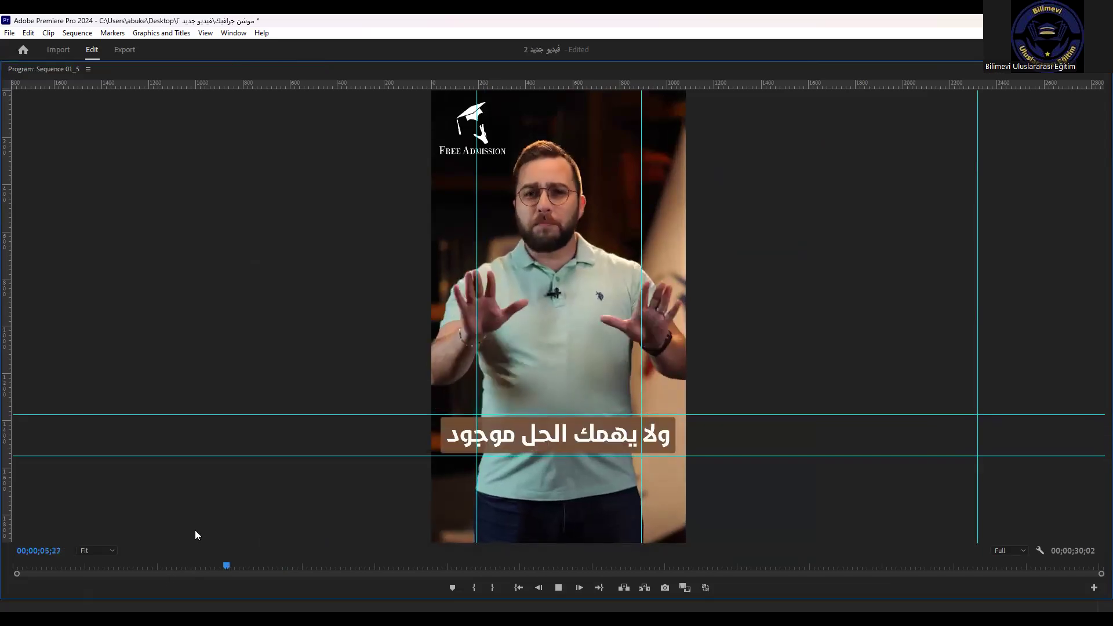
key("space")
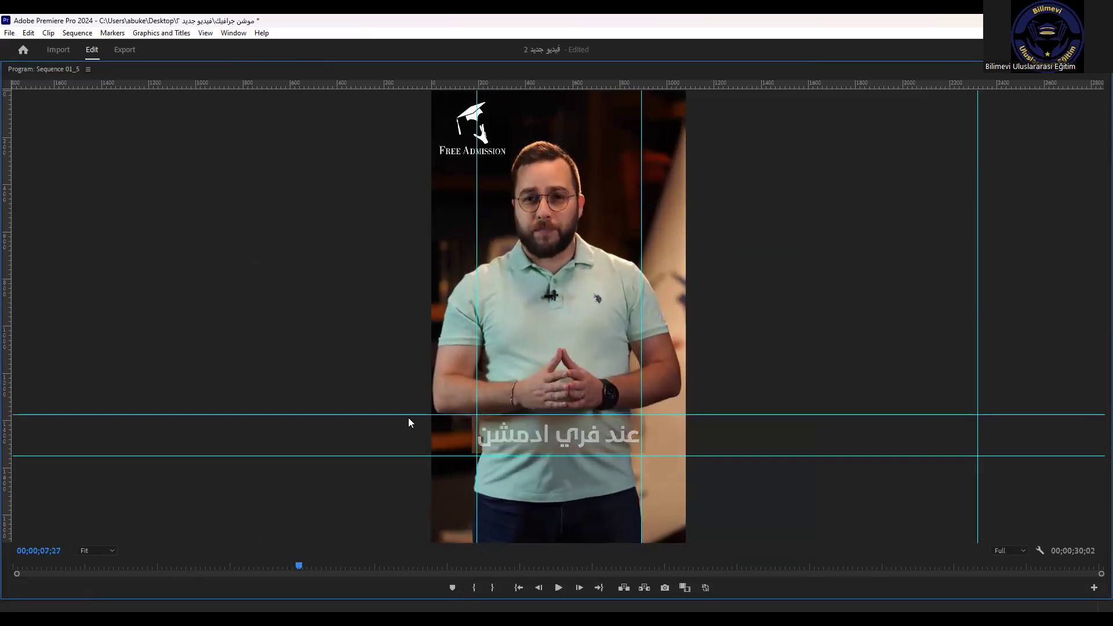
key("grave")
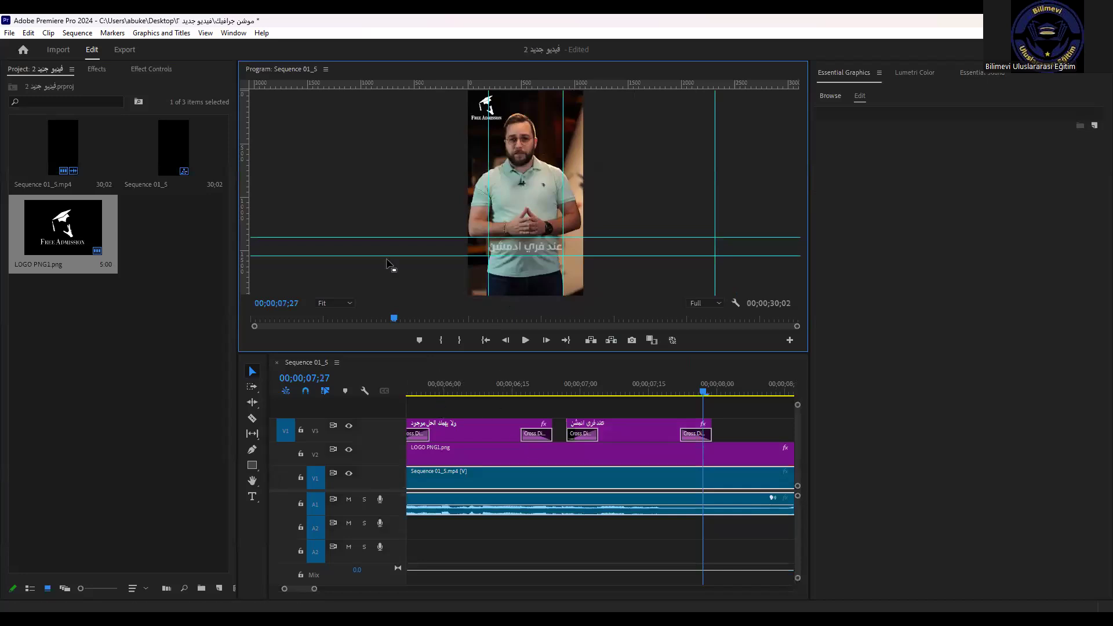
left_click_drag(394, 318, 253, 319)
key("space")
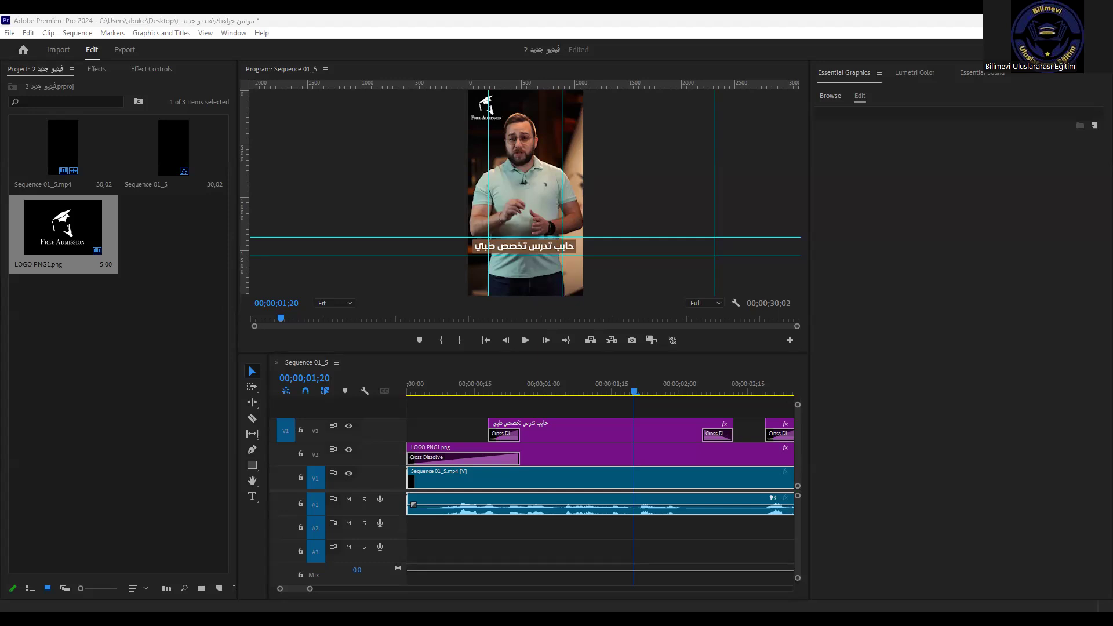
Step: Try importing the Corporate Motivational (Full Version) music file and dismiss the failure message
double_click(114, 303)
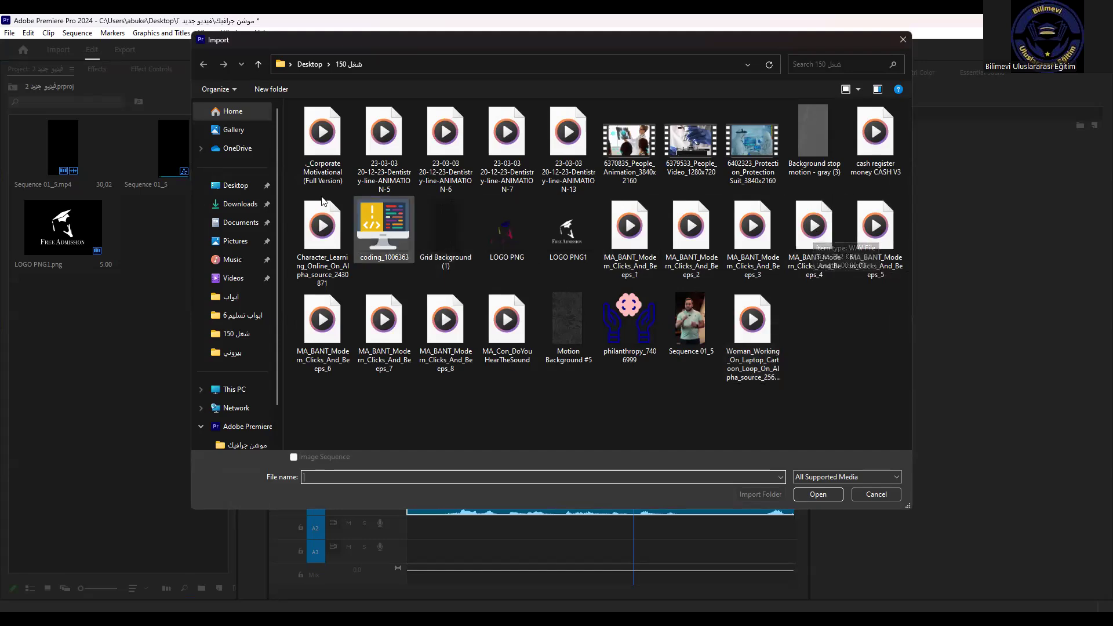
left_click(333, 158)
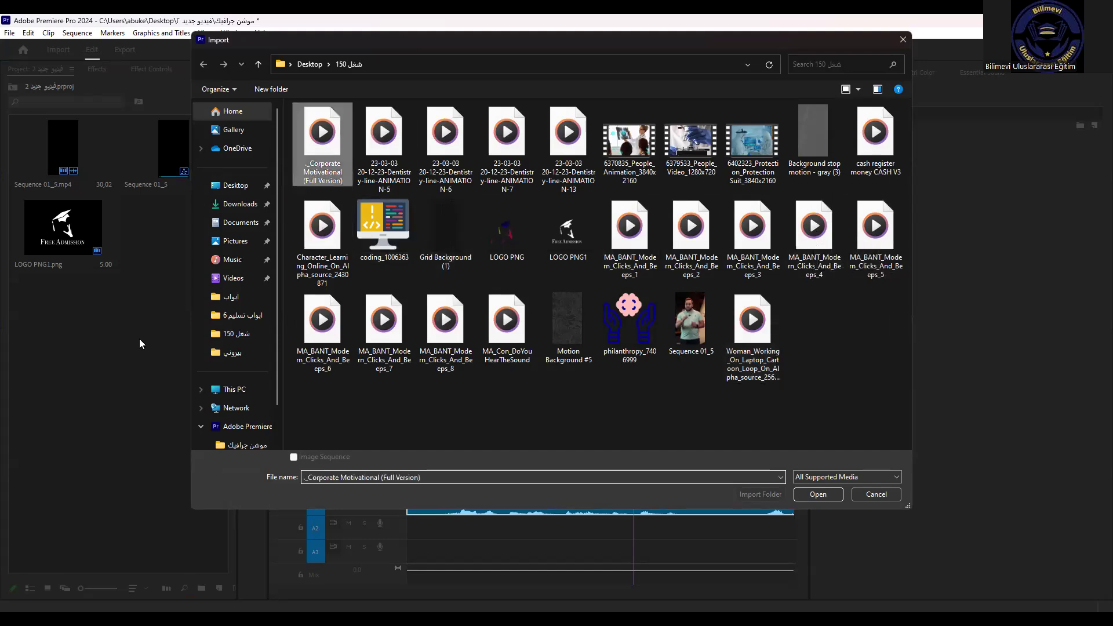
key("Return")
left_click(679, 382)
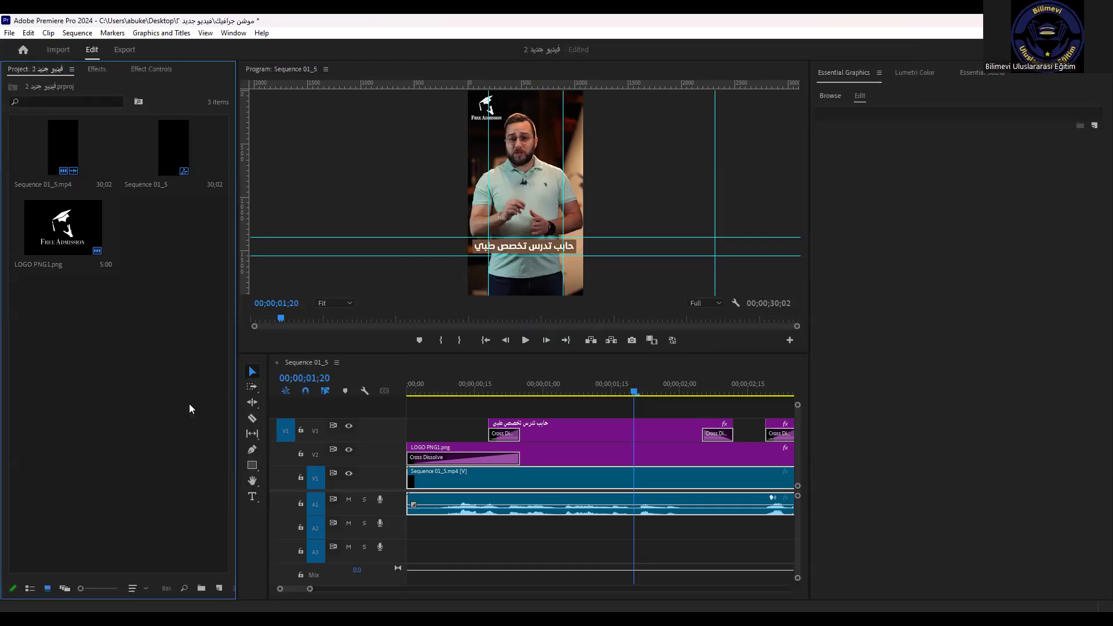
Step: Retry importing the Corporate Motivational (Full Version) track from the Import dialog
double_click(44, 323)
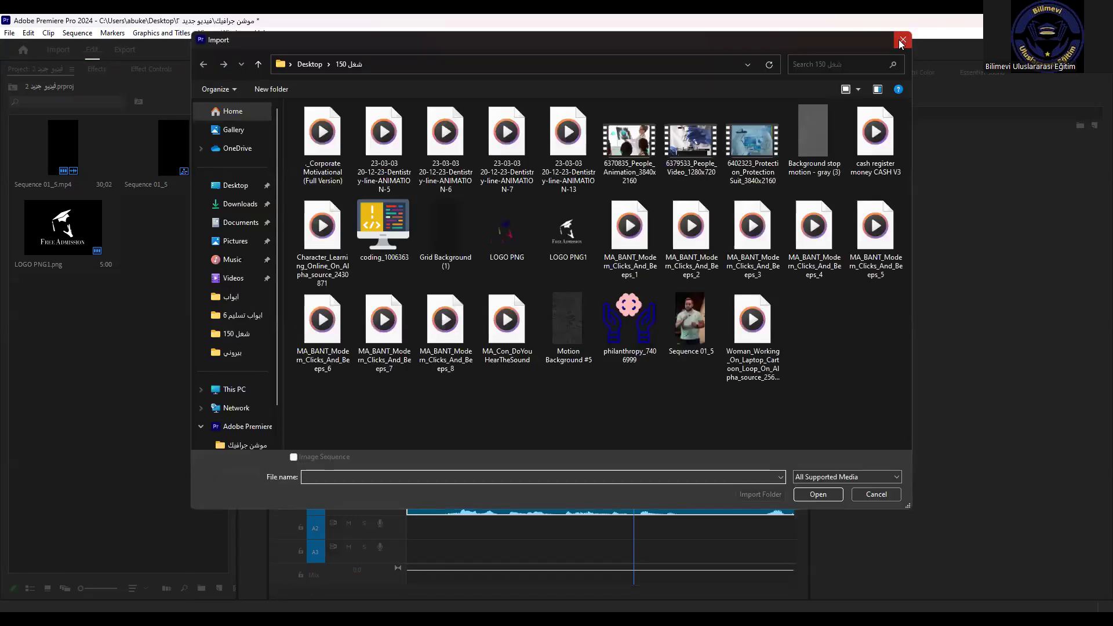
left_click(901, 42)
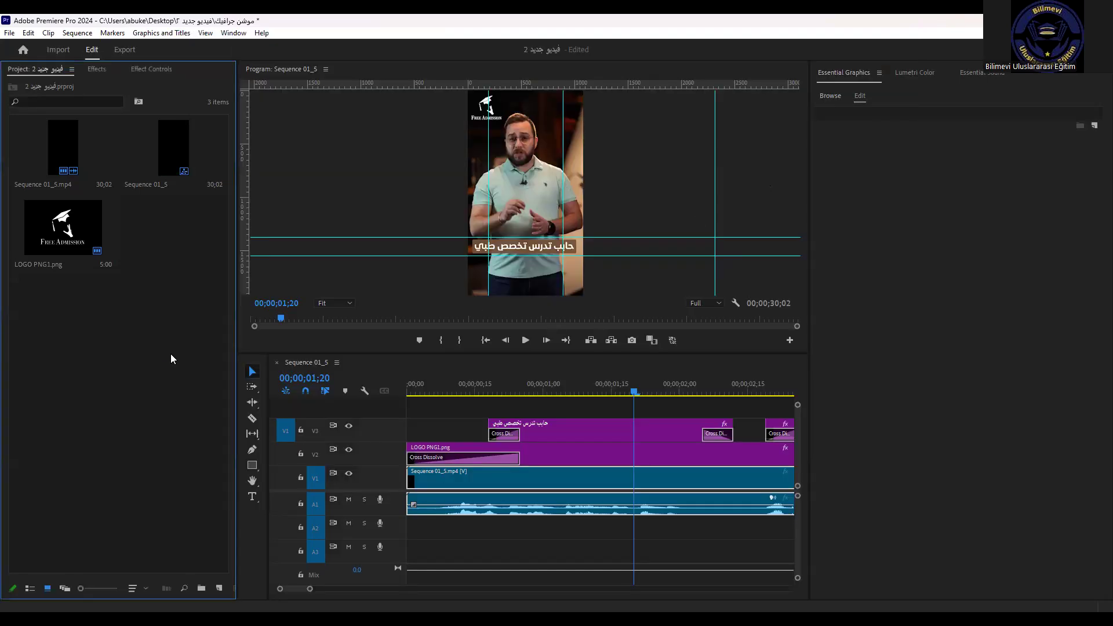
double_click(170, 353)
left_click(328, 167)
double_click(328, 167)
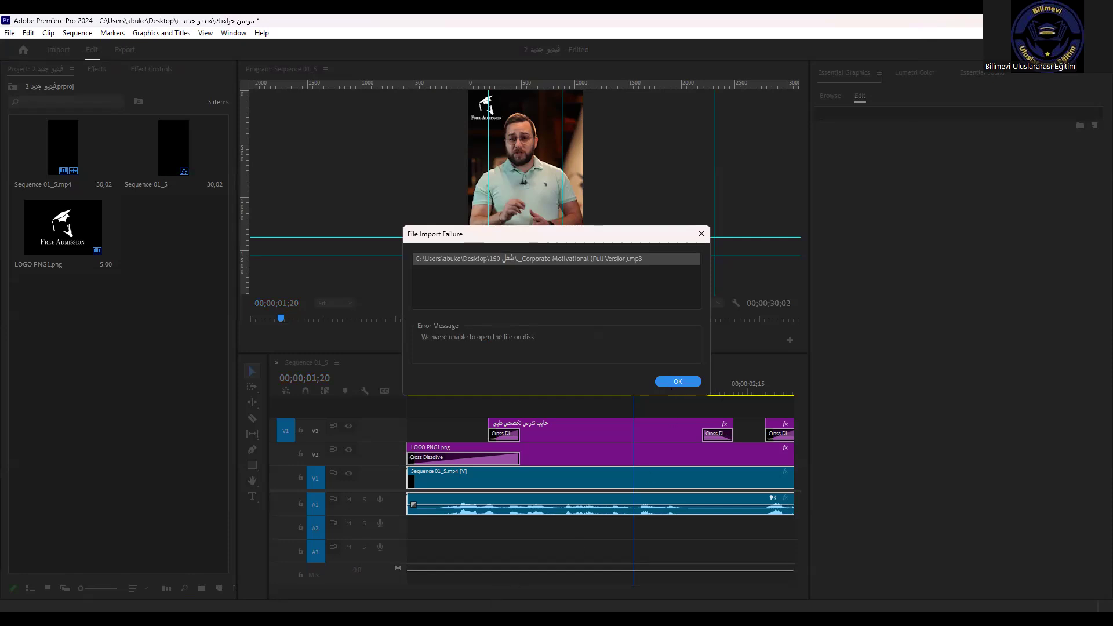
Step: Dismiss the File Import Failure error with OK
left_click(683, 381)
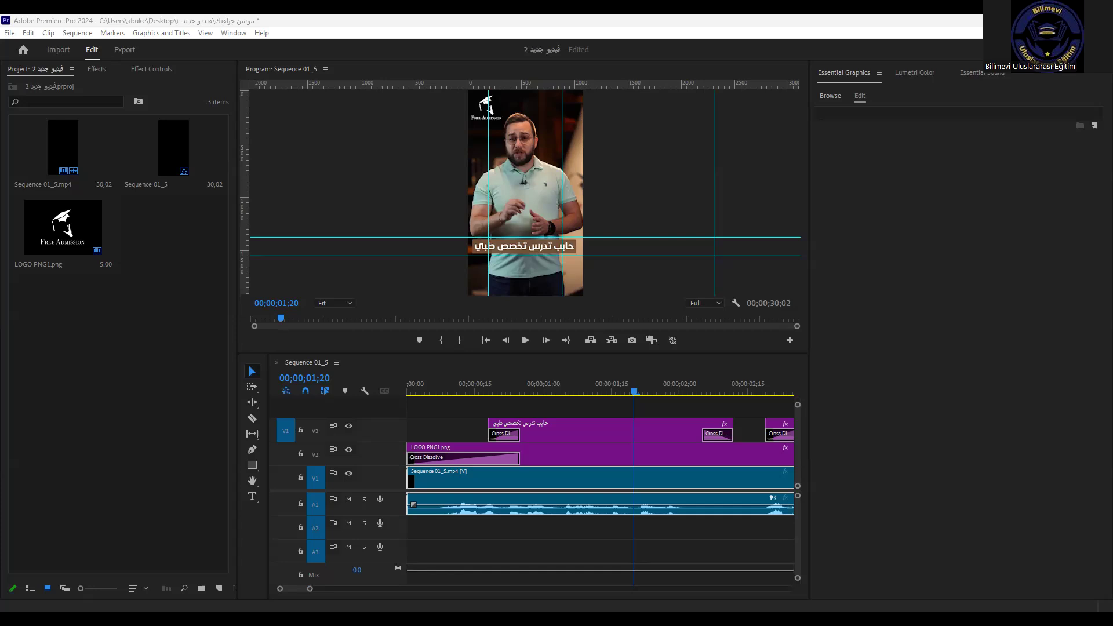
Step: Import the MA_QubeSounds_Imagine_Main music track and place it on audio track A2 at 00:00
double_click(59, 439)
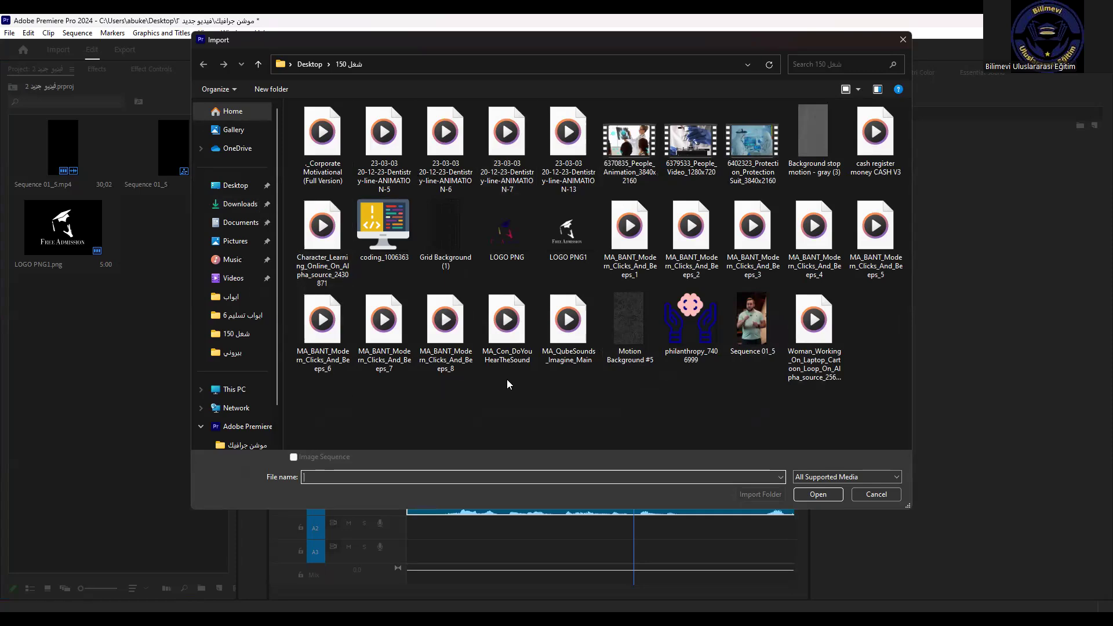
double_click(569, 333)
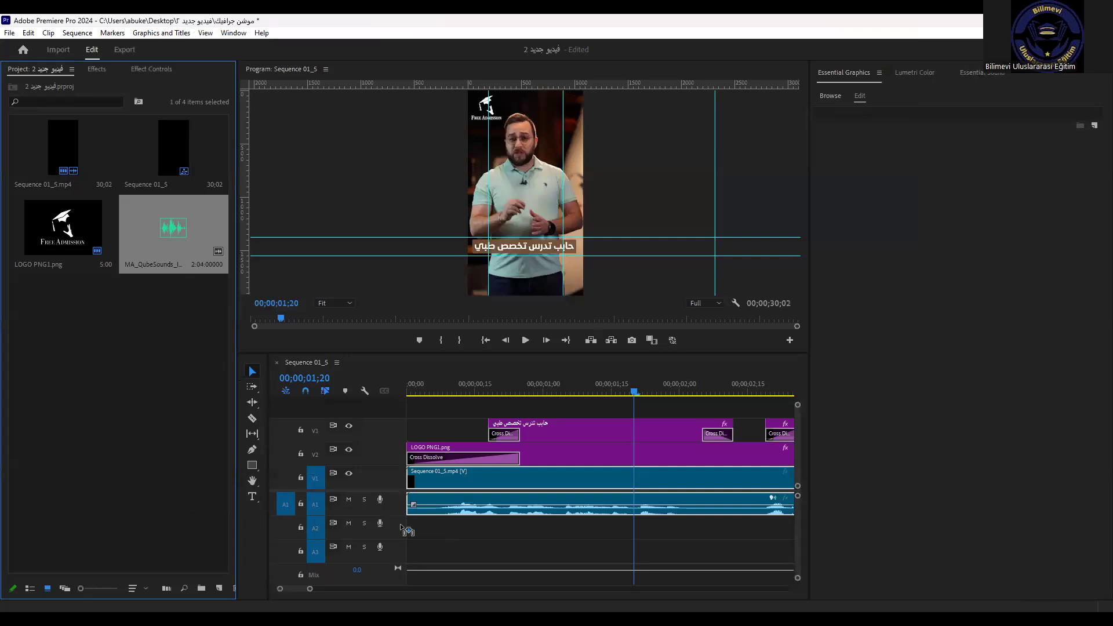
left_click_drag(396, 524, 397, 525)
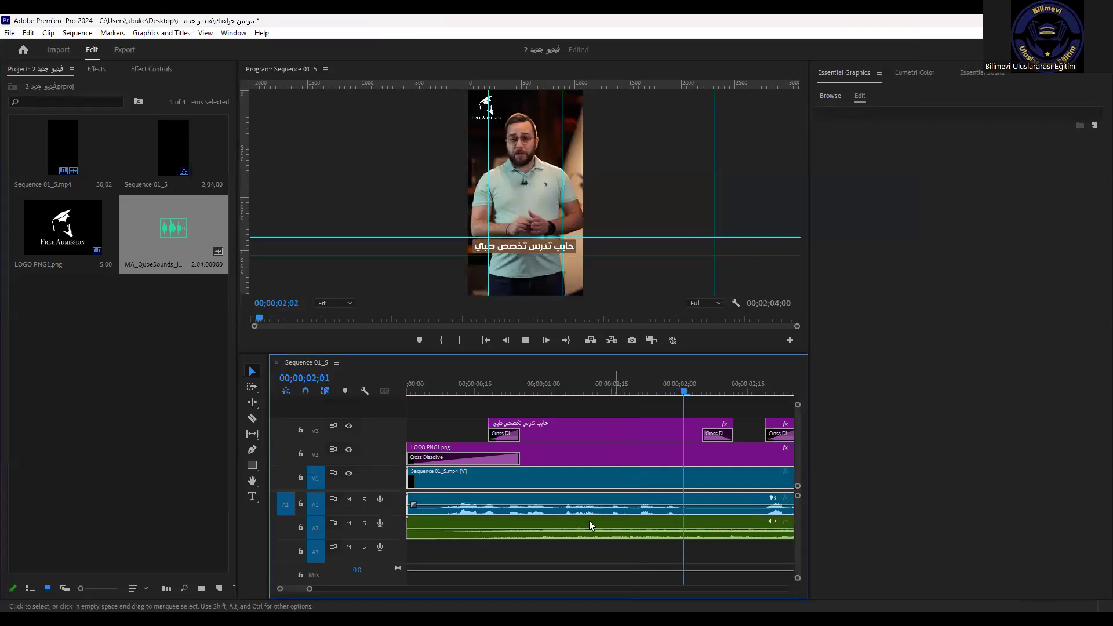
left_click(496, 537)
Step: Adjust the A2 music clip's audio gain by -30 dB, then raise it by 5 dB
right_click(493, 538)
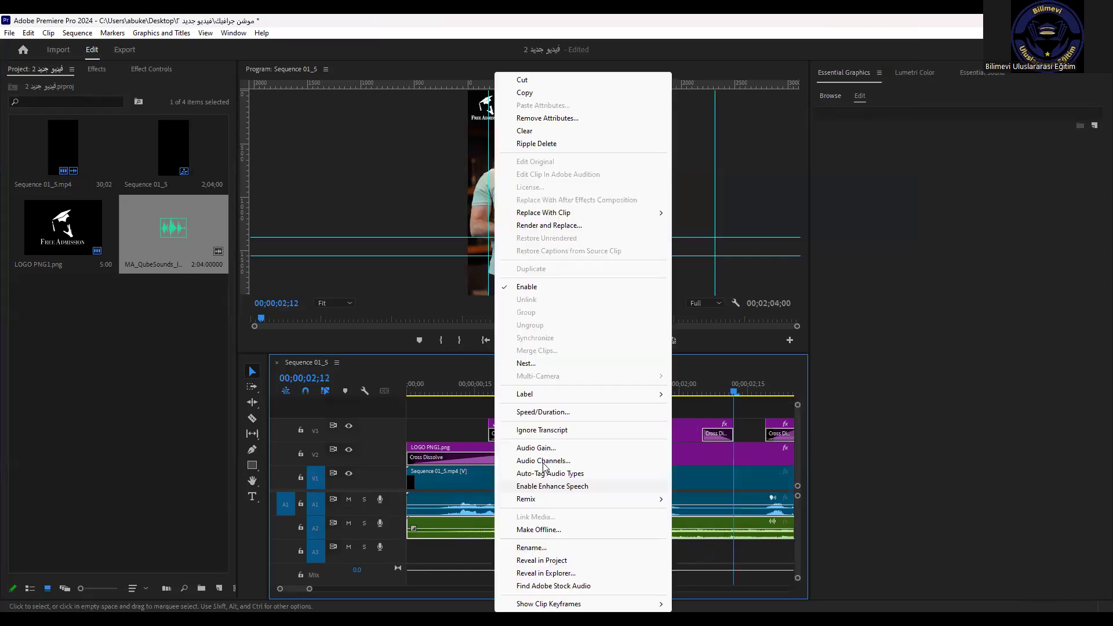
left_click(546, 451)
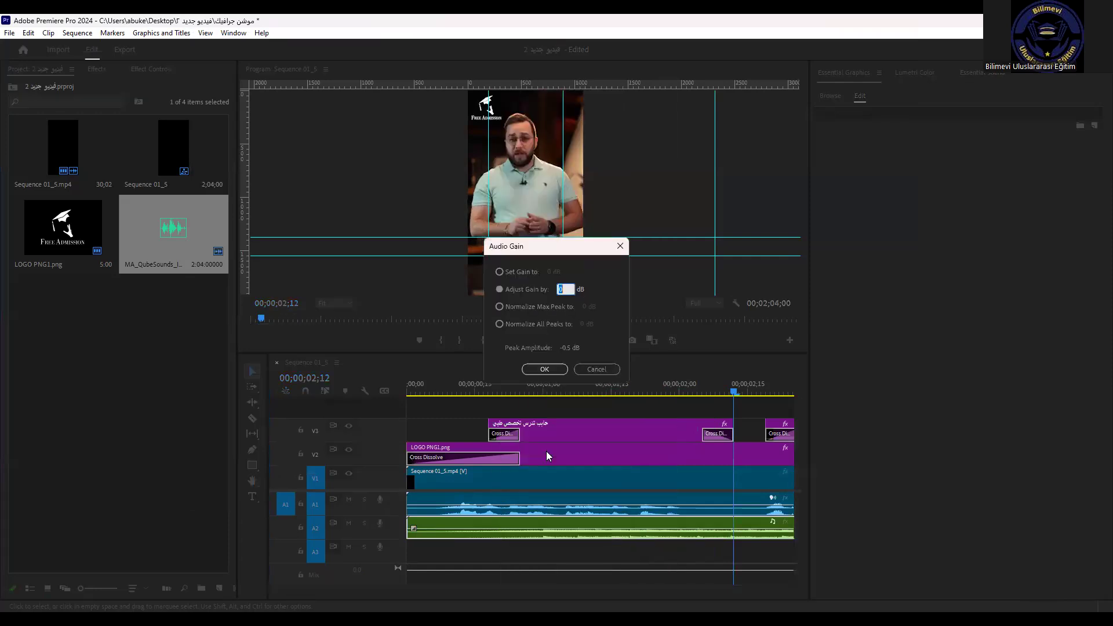
type("-")
type("32")
type("0")
key("Return")
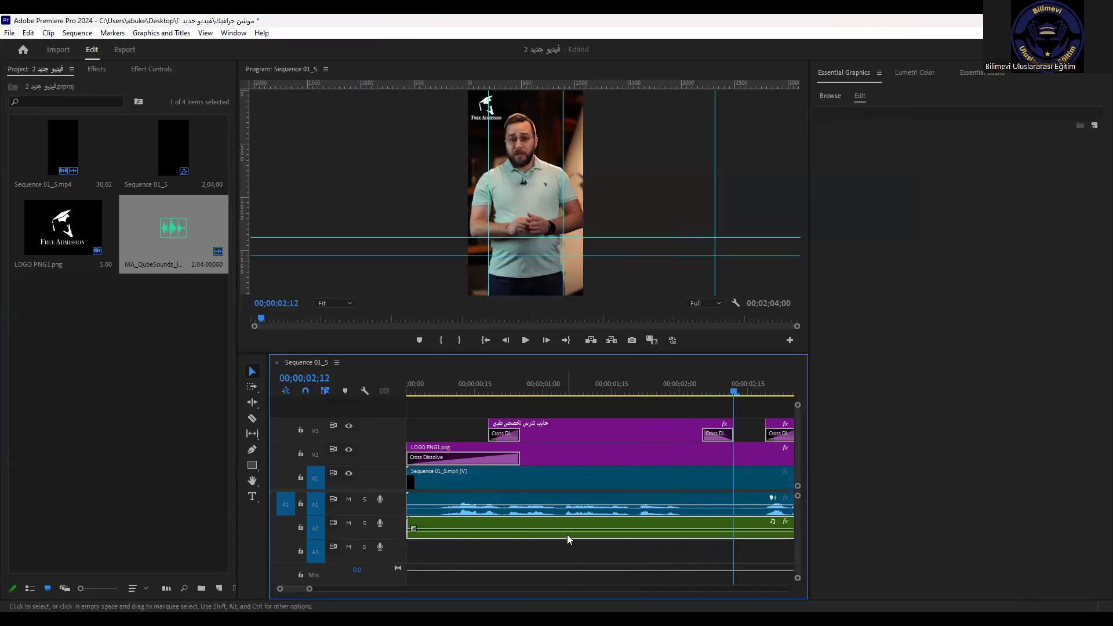
right_click(567, 535)
left_click(618, 453)
type("5")
key("Return")
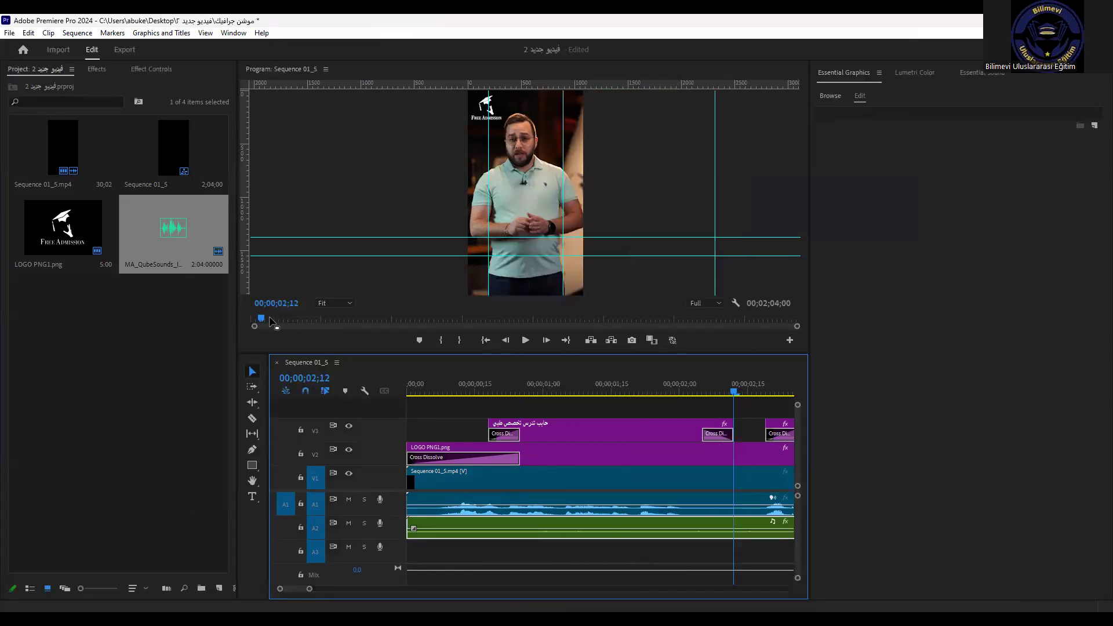
Step: Play the sequence from the start to check the music level
left_click(253, 319)
key("space")
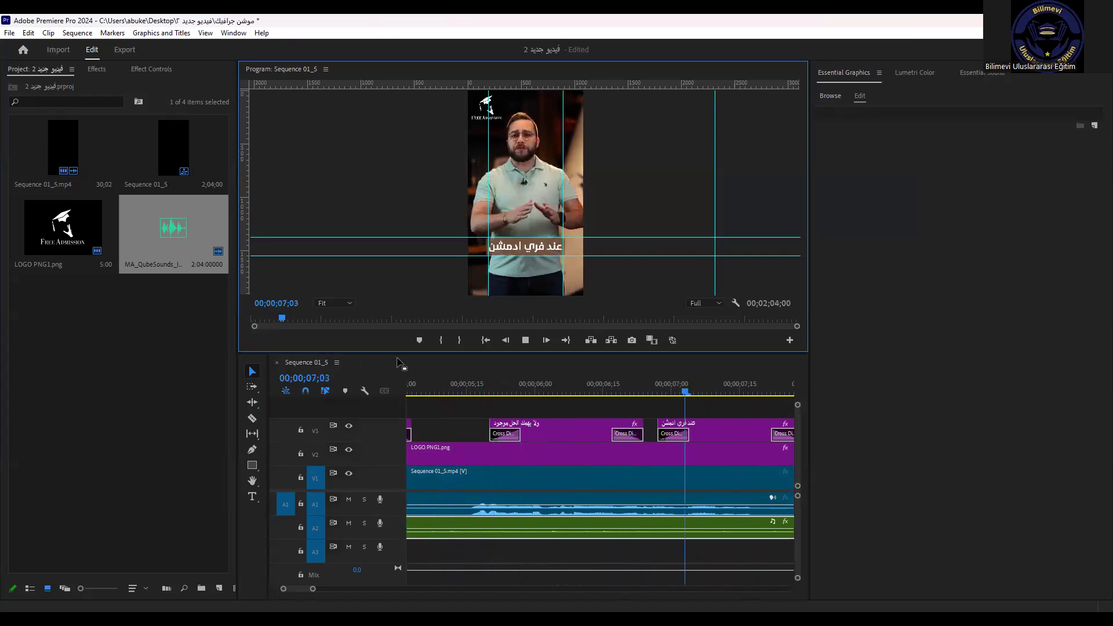
left_click(524, 341)
scroll(578, 506, "down", 6)
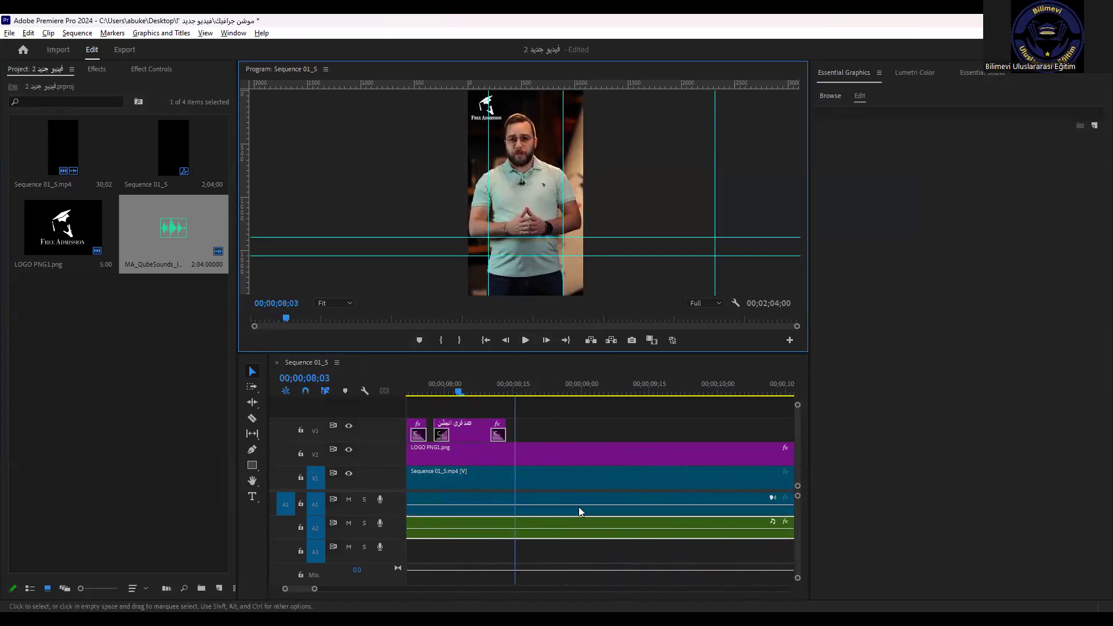
scroll(582, 519, "down", 2)
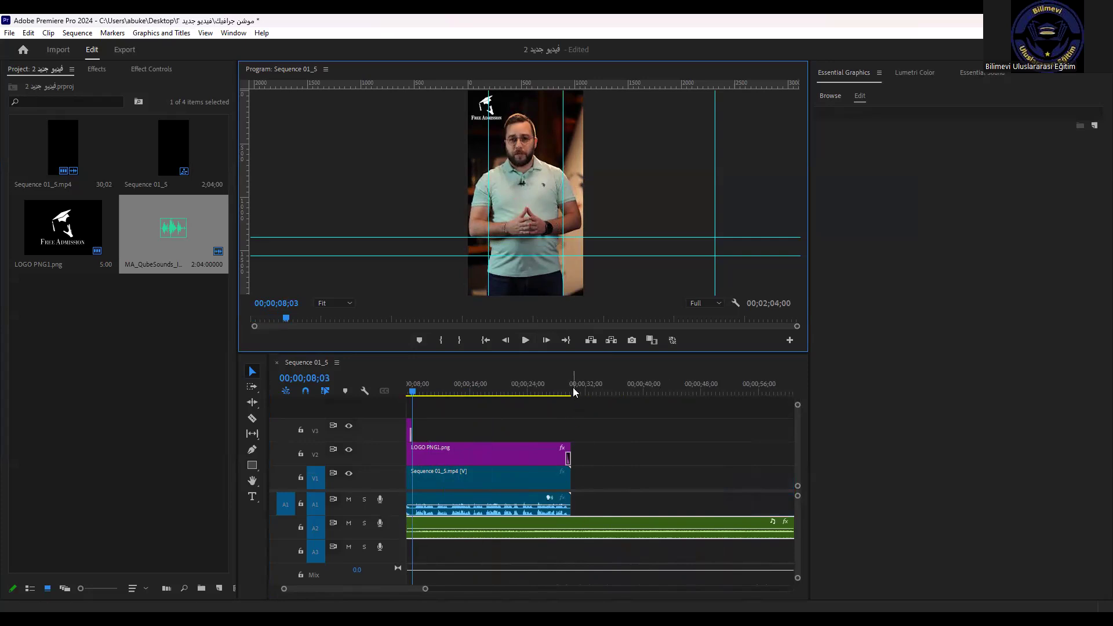
Step: Split the music at 00;00;29;26, delete the tail, and align its end with the video
left_click(572, 392)
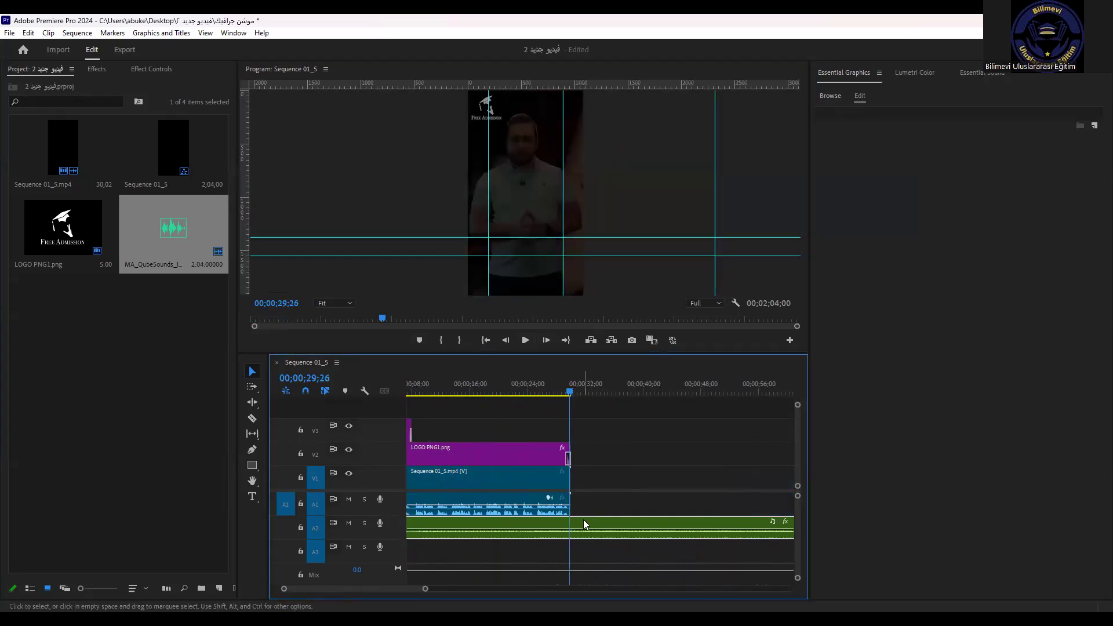
key("ctrl+k")
key("Delete")
key("equal")
key("equal")
key("equal")
key("equal")
key("equal")
key("equal")
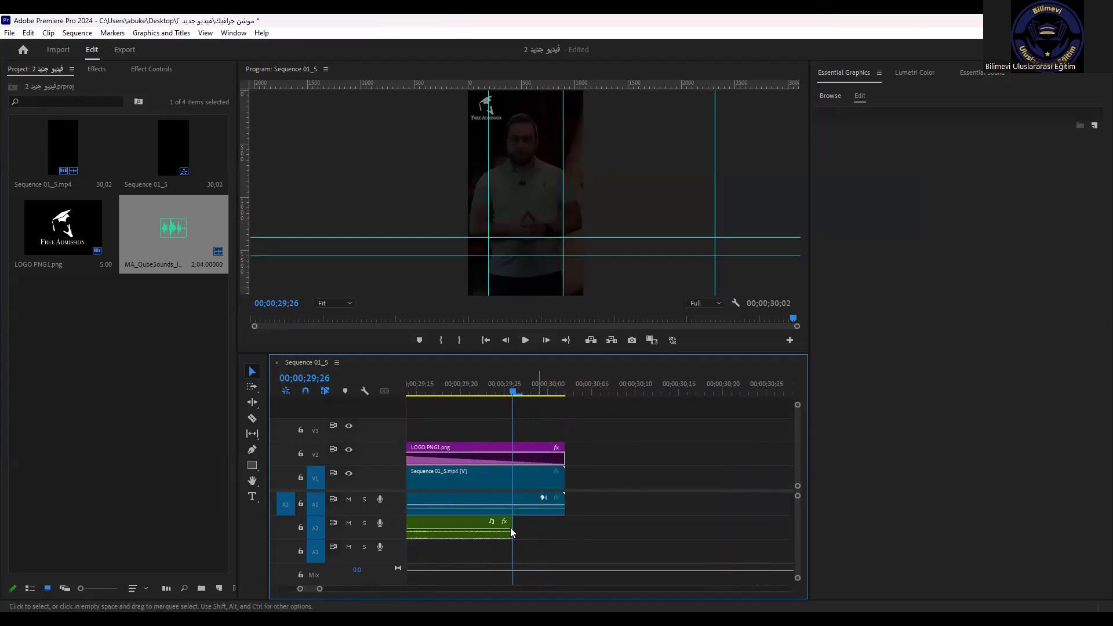
left_click_drag(519, 527, 568, 531)
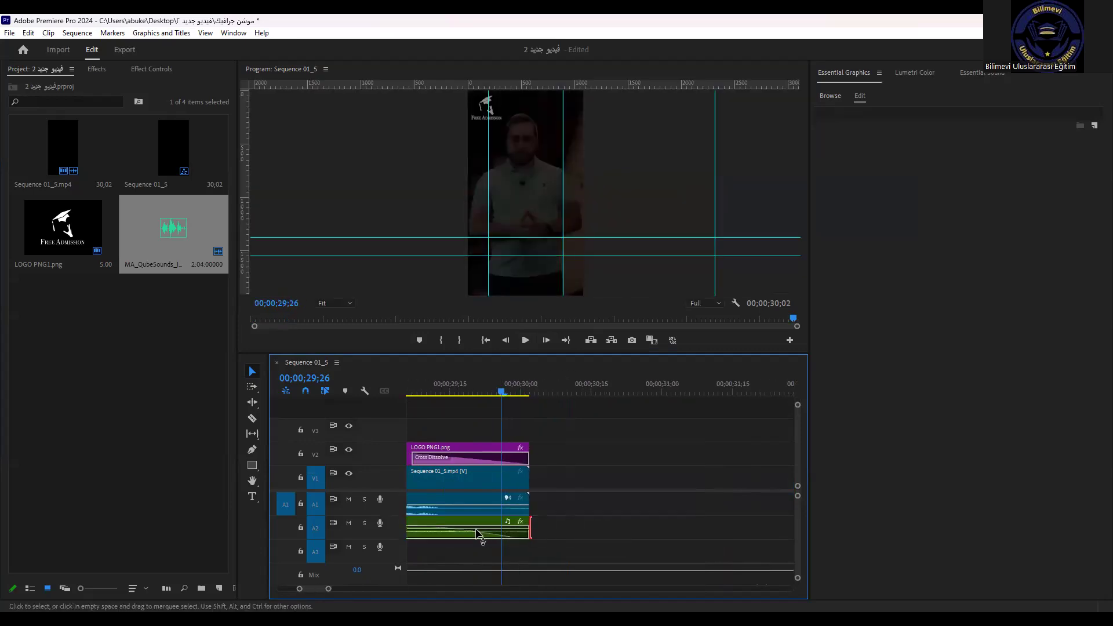
Step: Shorten the fade transition at the end of the music clip
key("minus")
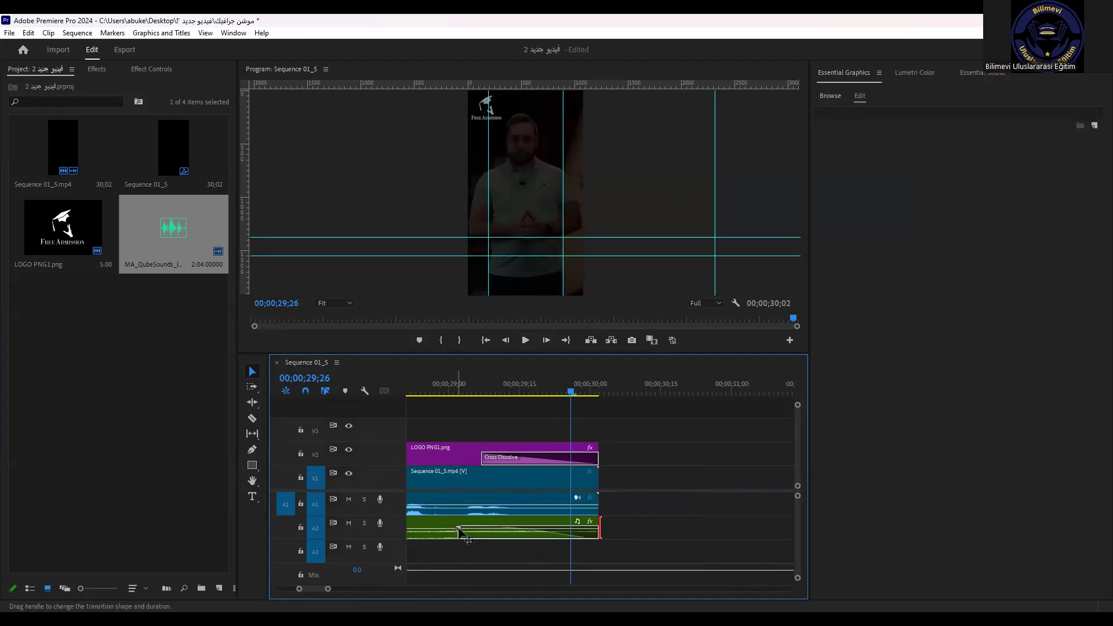
left_click_drag(459, 531, 556, 529)
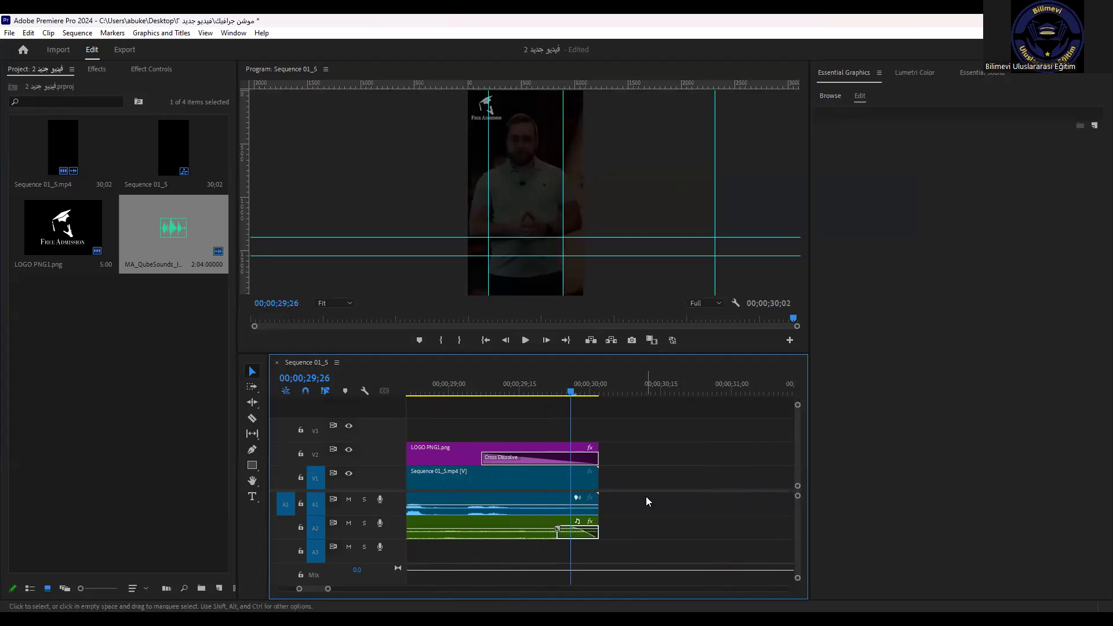
scroll(632, 508, "up", 2)
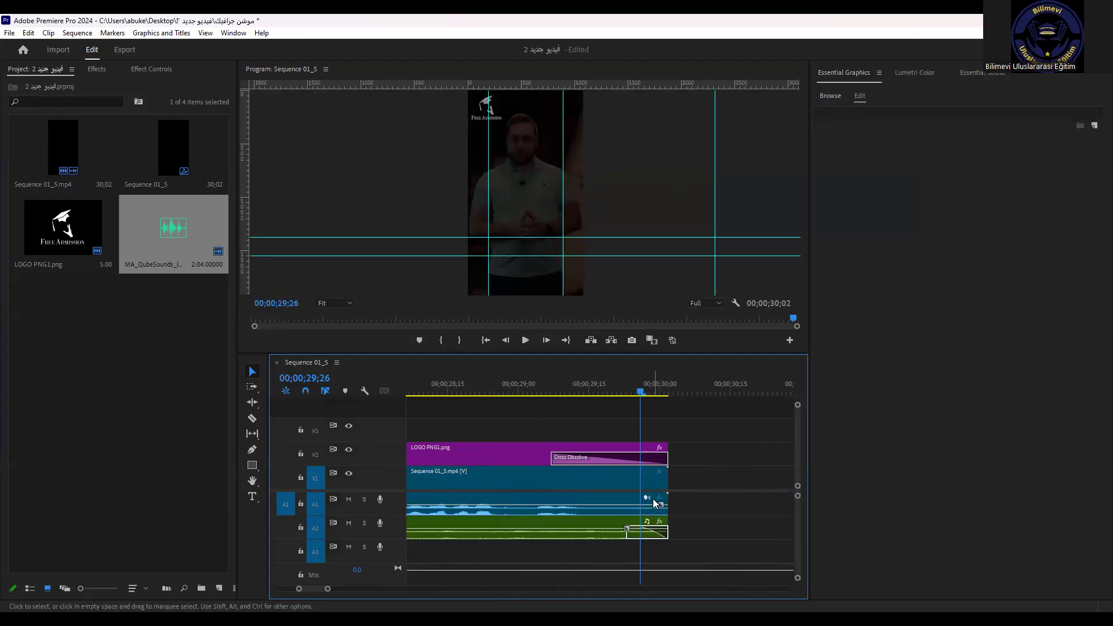
Step: Scrub back near the sequence start and play the edit briefly to review it
left_click(533, 393)
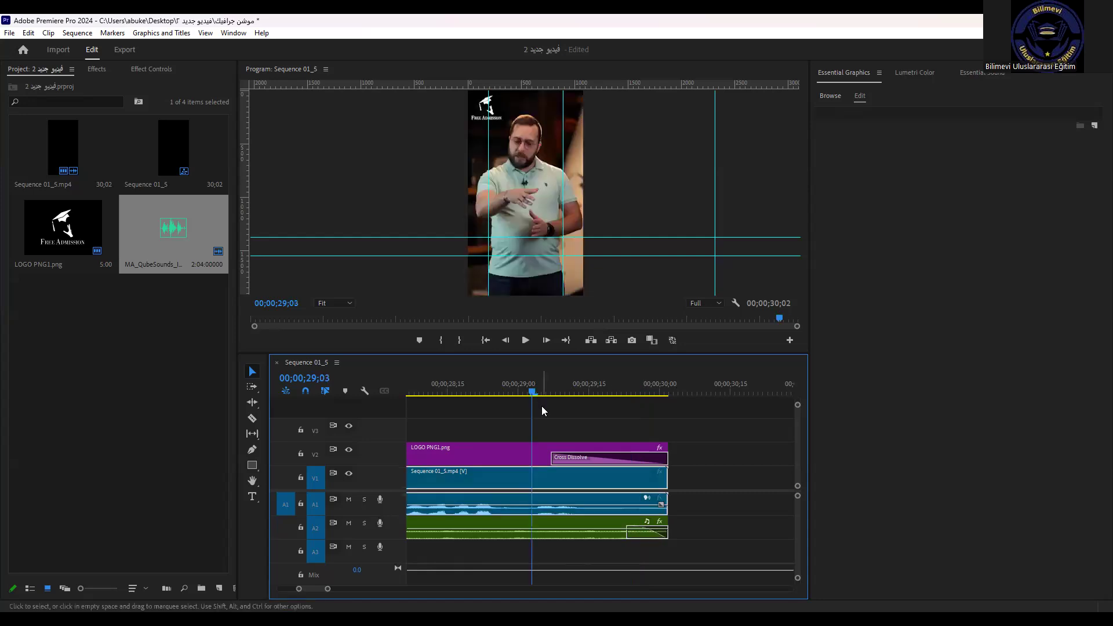
left_click_drag(283, 317, 262, 319)
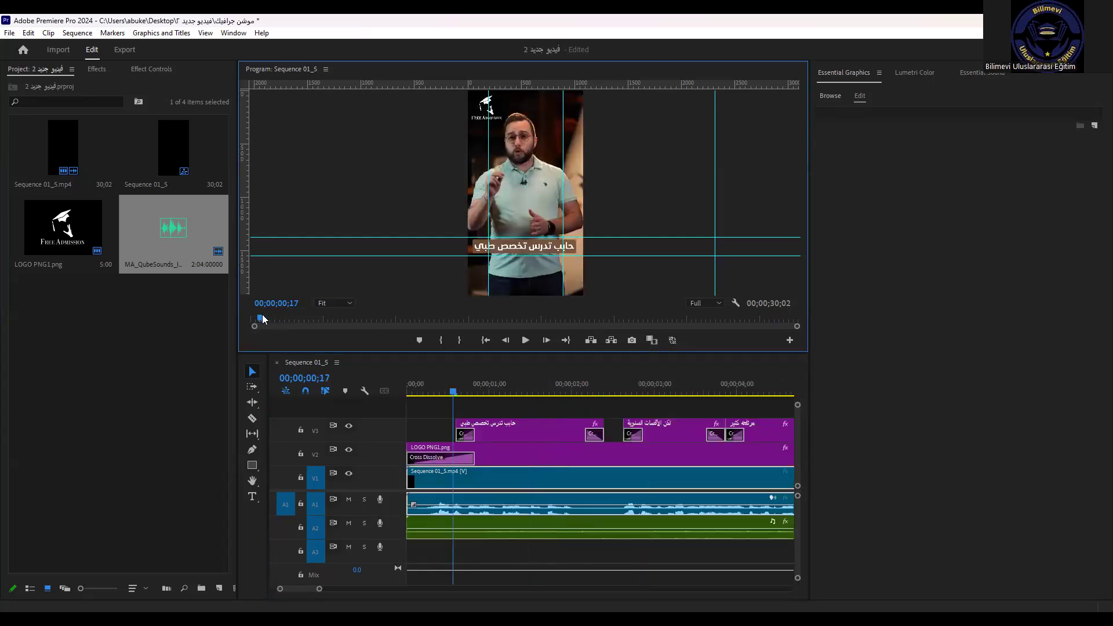
key("space")
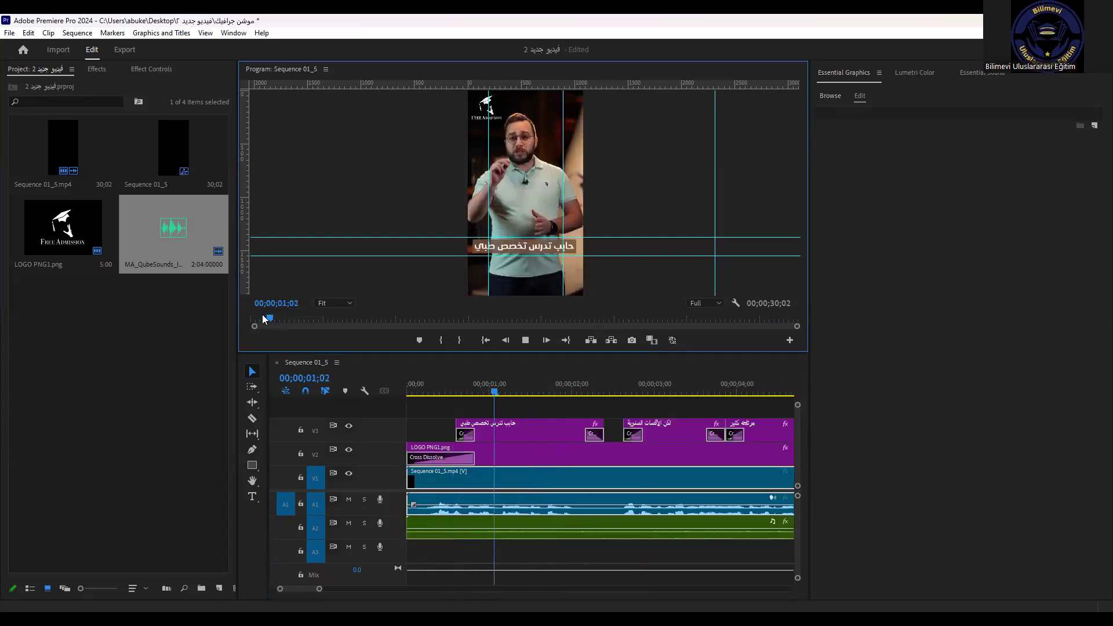
key("space")
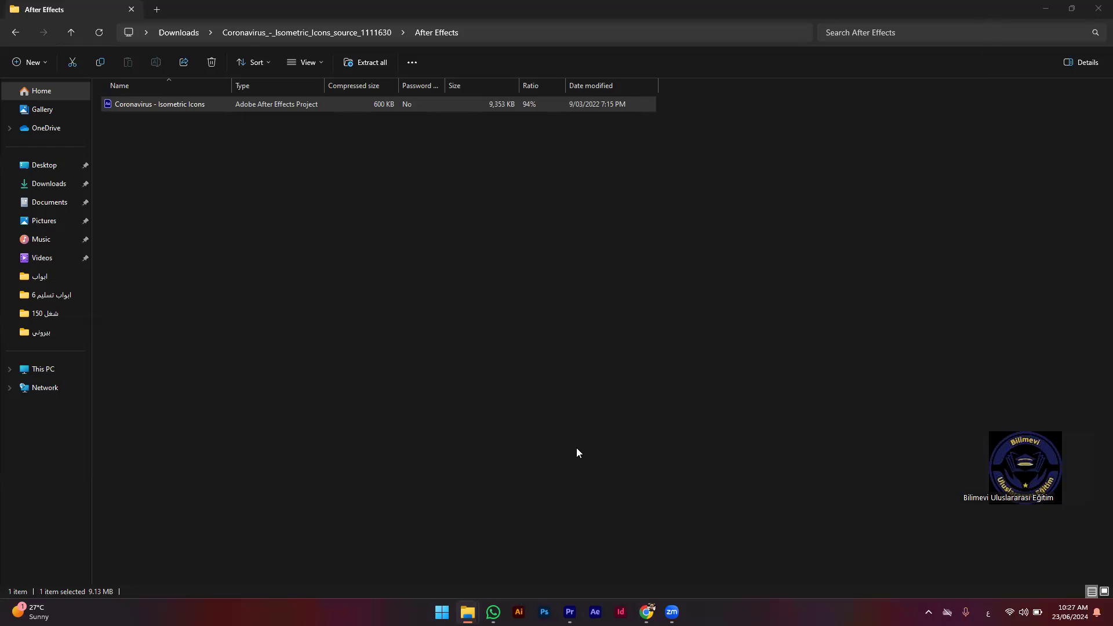
Step: Launch Coronavirus - Isometric Icons.aep from the zip's After Effects folder and switch to After Effects
double_click(145, 104)
left_click(508, 199)
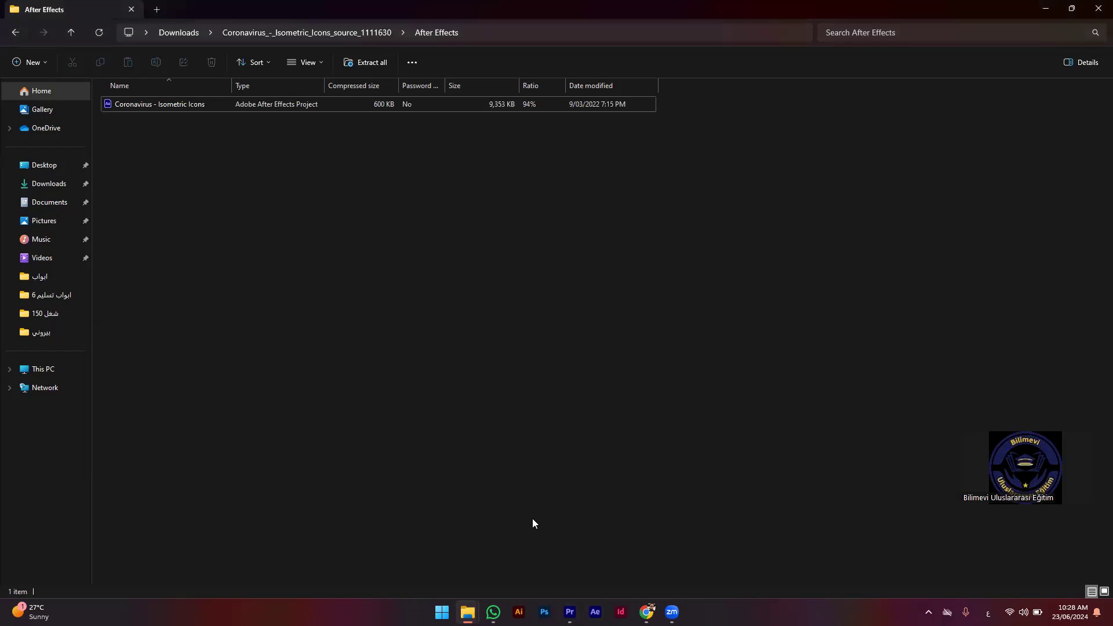
double_click(164, 103)
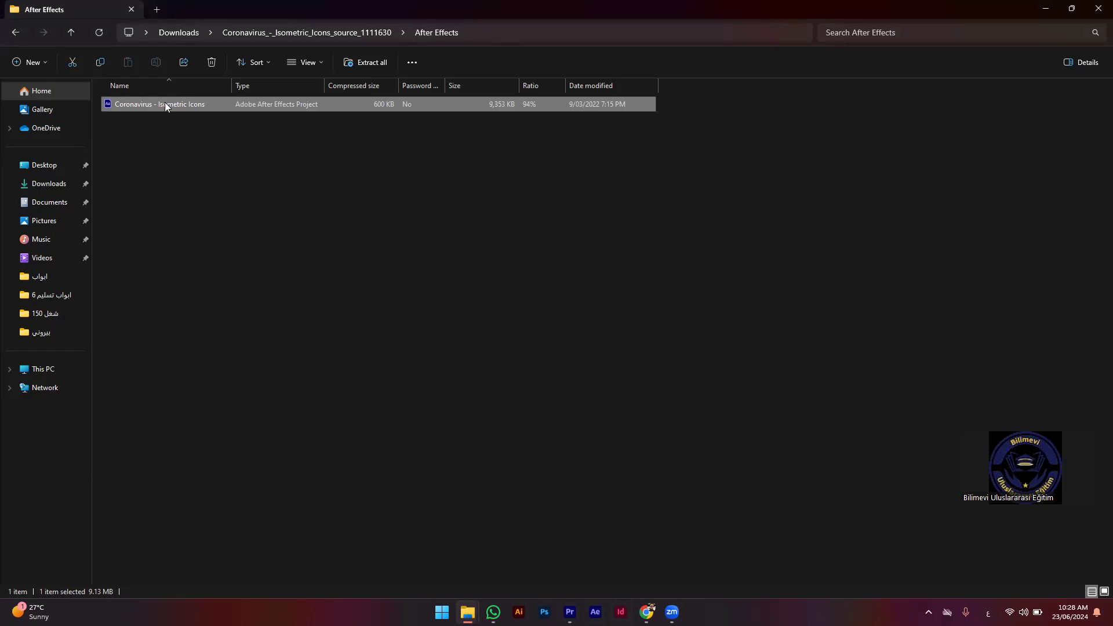
left_click(16, 33)
double_click(145, 103)
left_click(595, 612)
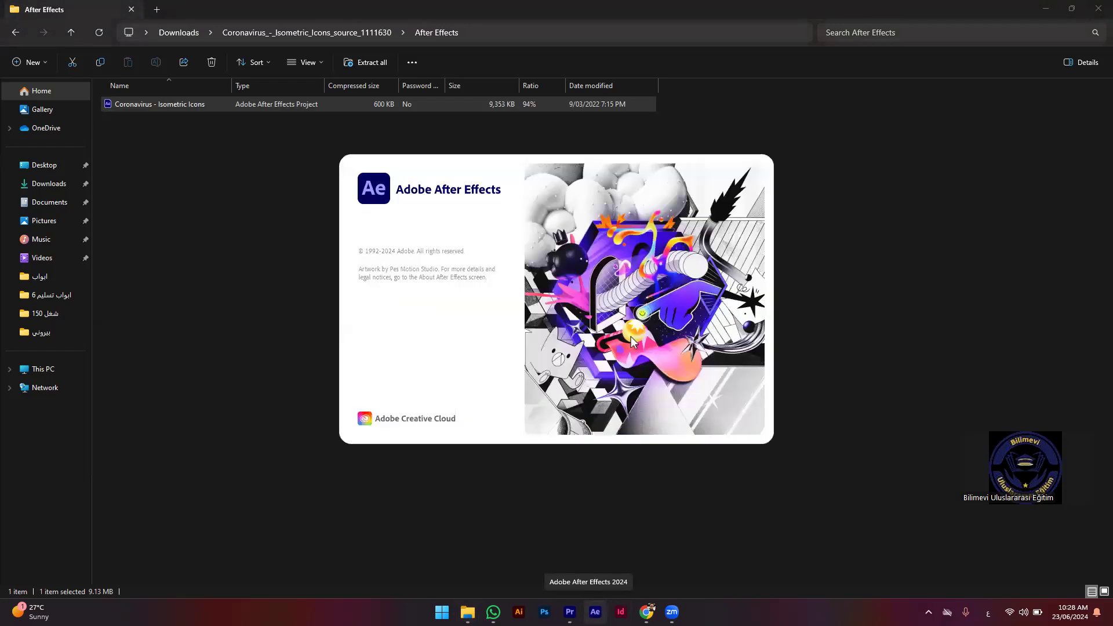
Step: Bring After Effects forward while the Coronavirus - Isometric Icons project loads
left_click(594, 612)
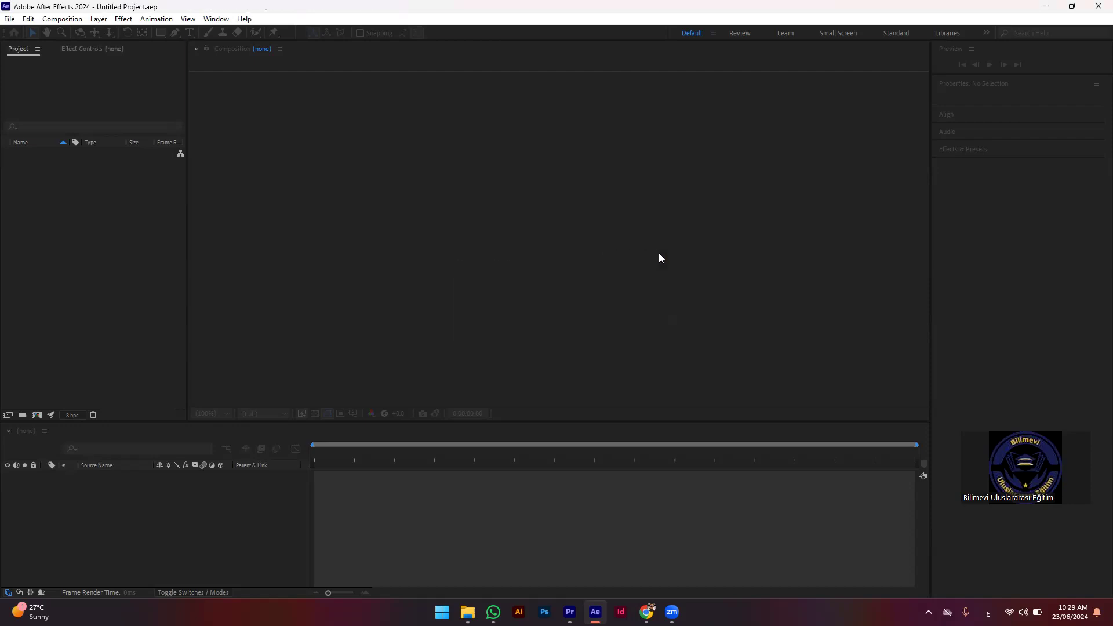
Step: Dismiss the version-conversion notice and minimize After Effects
left_click(672, 322)
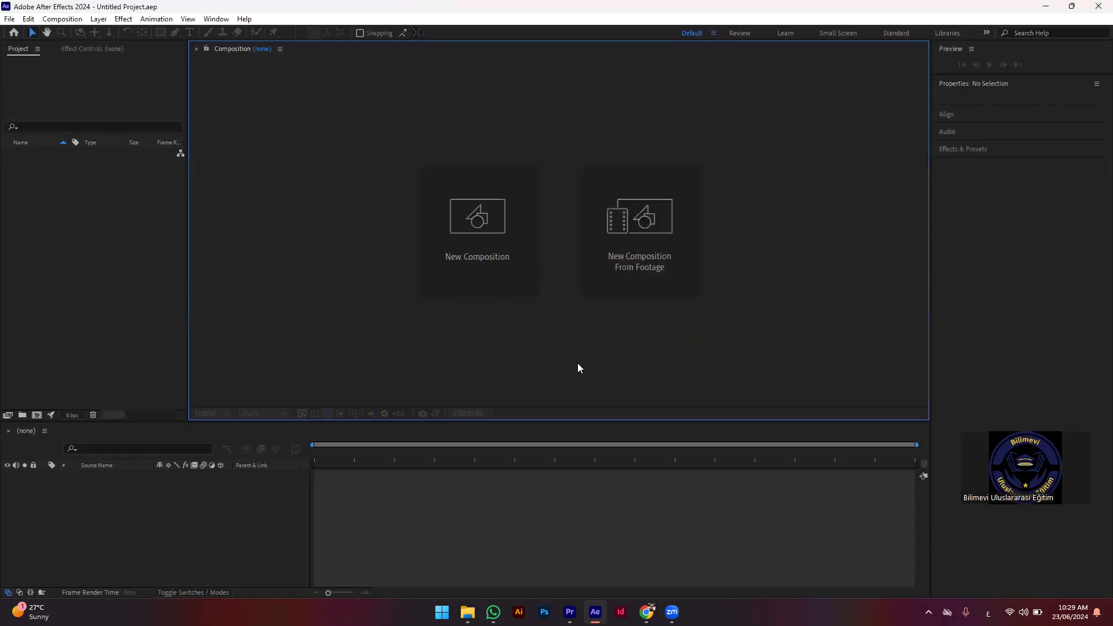
left_click(827, 281)
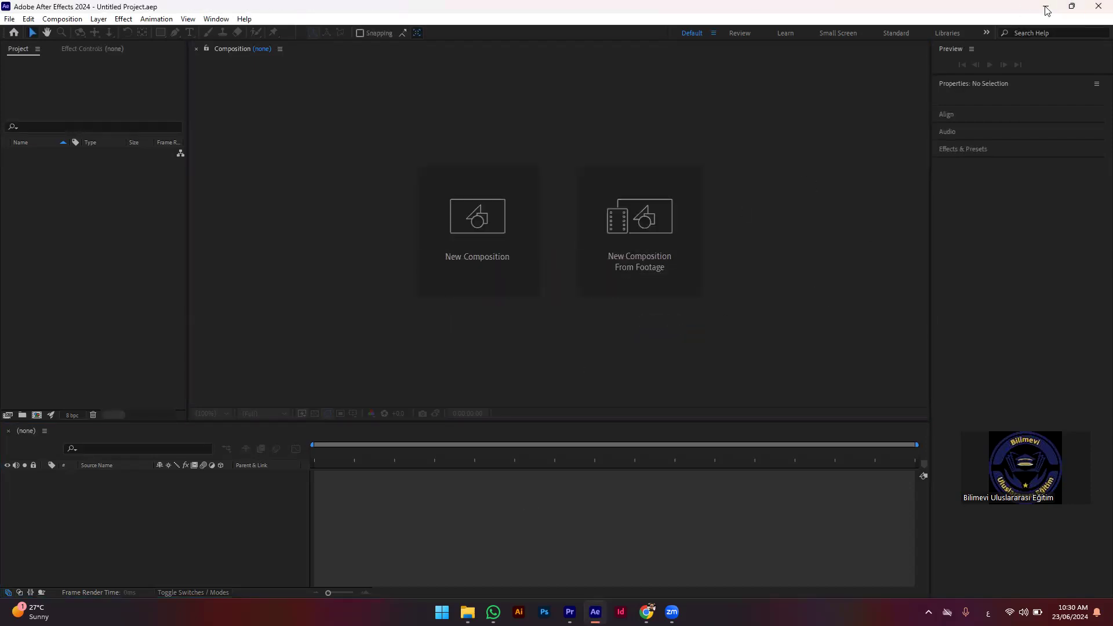
left_click(1046, 10)
Step: Close the leftover Explorer window and open the Coronavirus icons zip from Chrome's recent downloads
left_click(1099, 8)
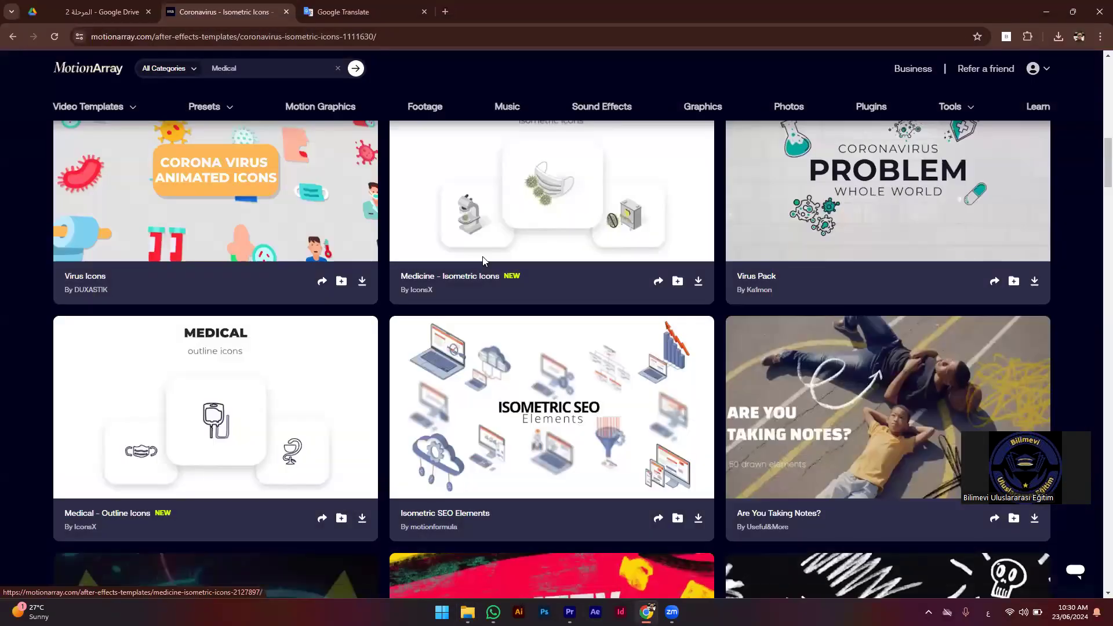
mouse_move(484, 257)
scroll(638, 347, "down", 2)
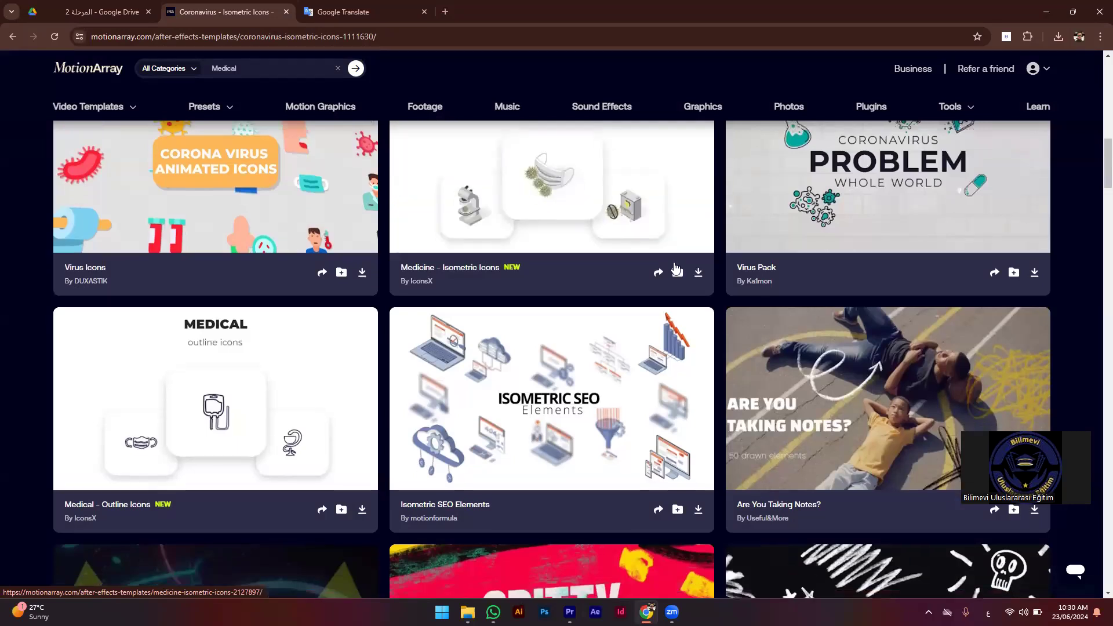
scroll(551, 493, "up", 3)
scroll(503, 522, "up", 5)
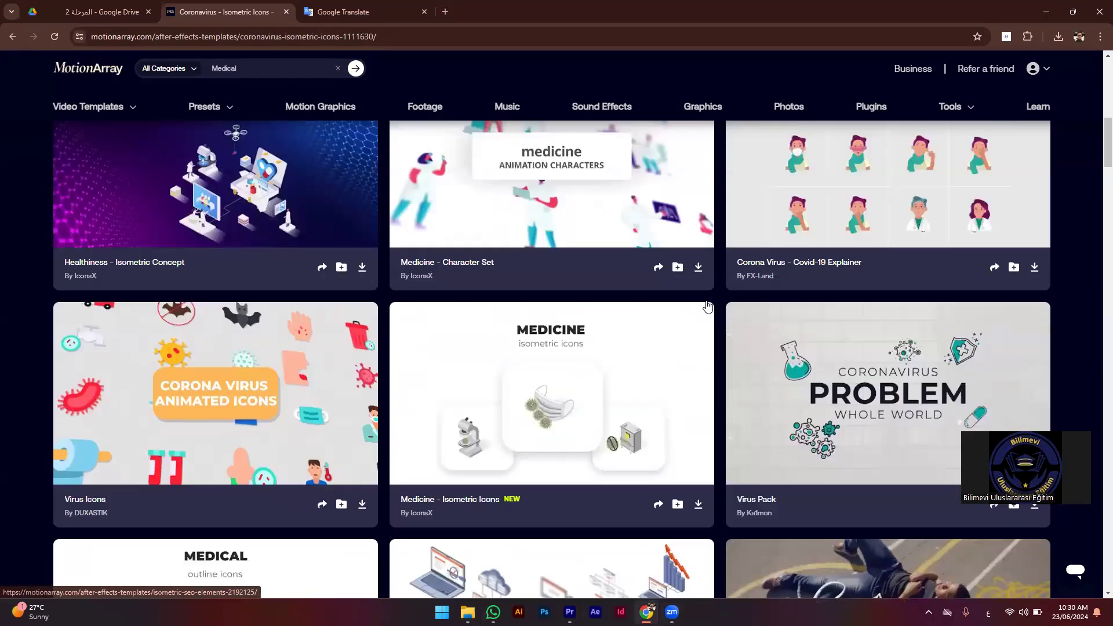
left_click(1058, 36)
left_click(957, 91)
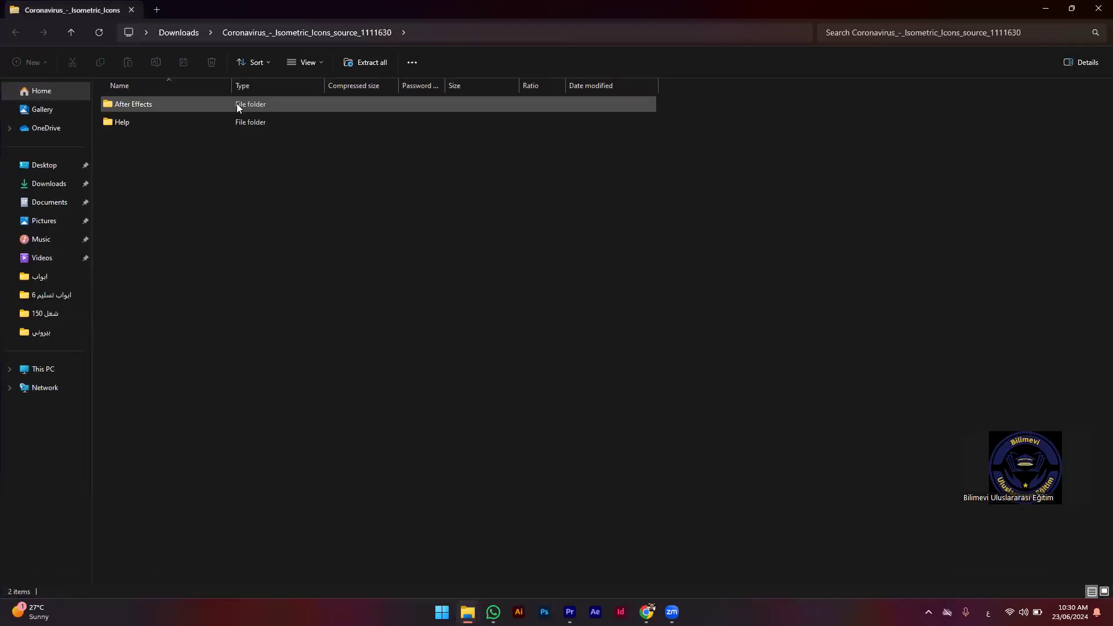
Step: Open the zip's After Effects folder to list the Coronavirus - Isometric Icons project
double_click(238, 105)
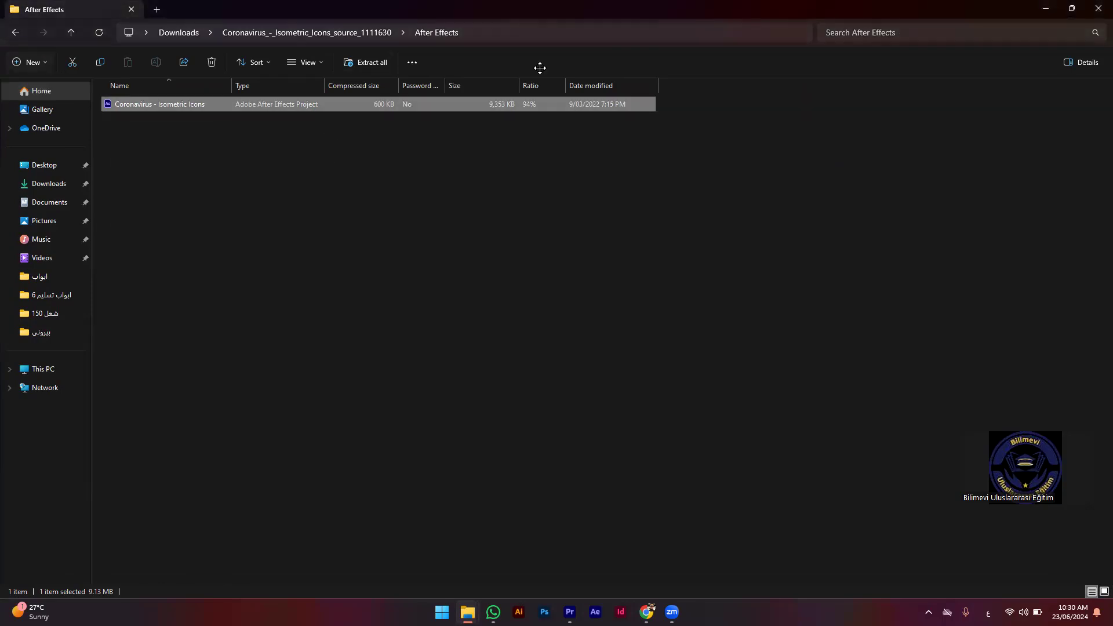
Step: Close the zip window, dismiss After Effects' missing-project warning, and return to Chrome
left_click(1098, 11)
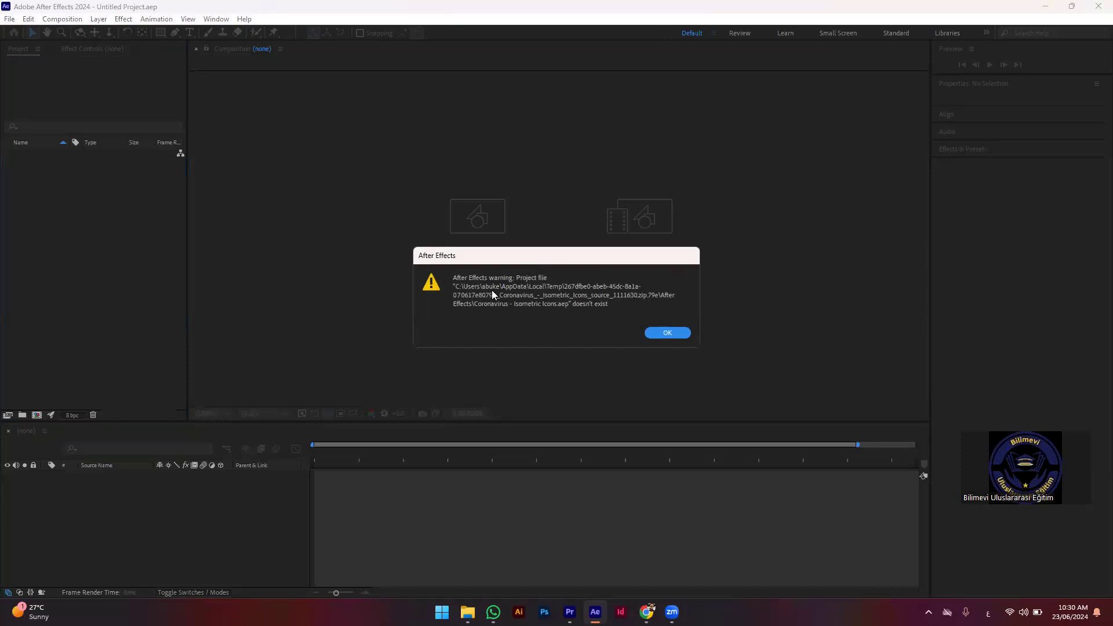
left_click(678, 332)
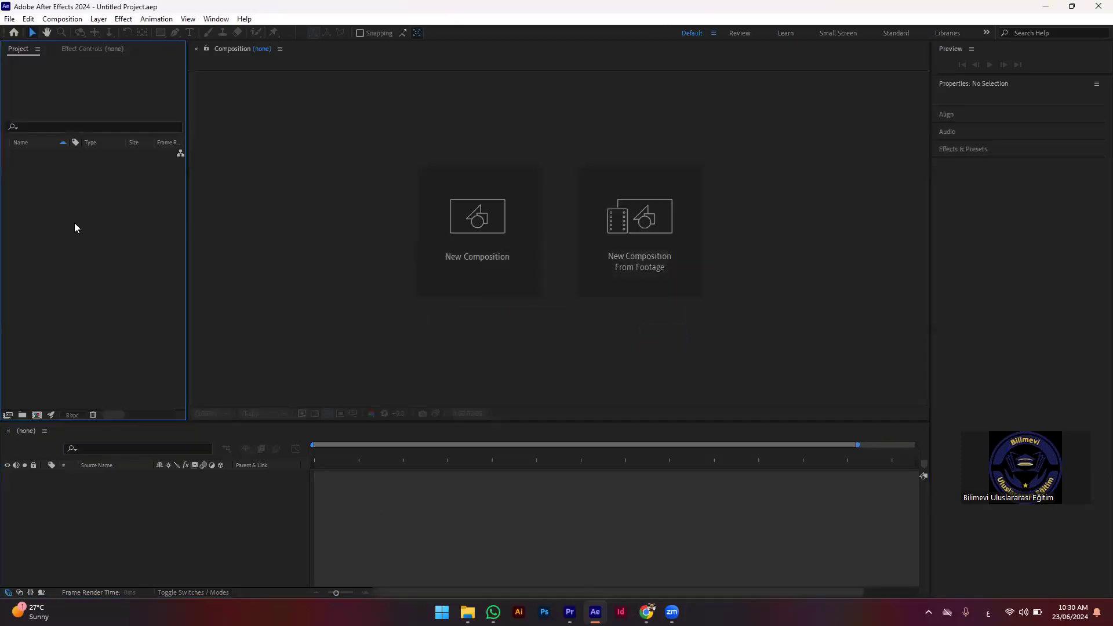
key("alt+Tab")
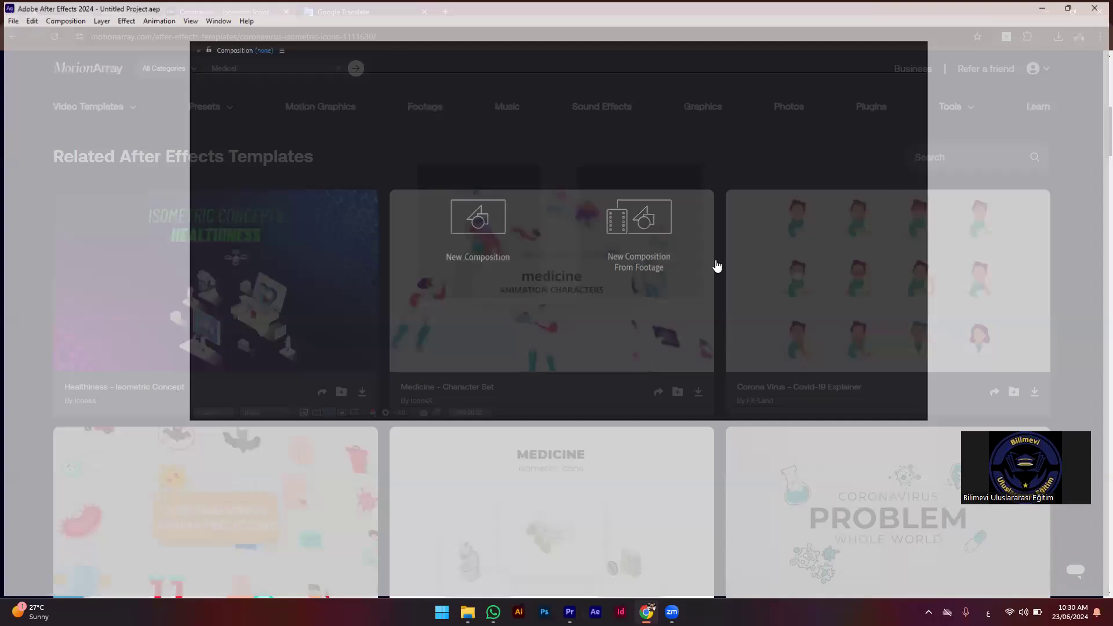
Step: Select the Medical search term and open a new Chrome window under the other profile
scroll(622, 316, "down", 4)
scroll(623, 316, "down", 2)
scroll(622, 316, "down", 3)
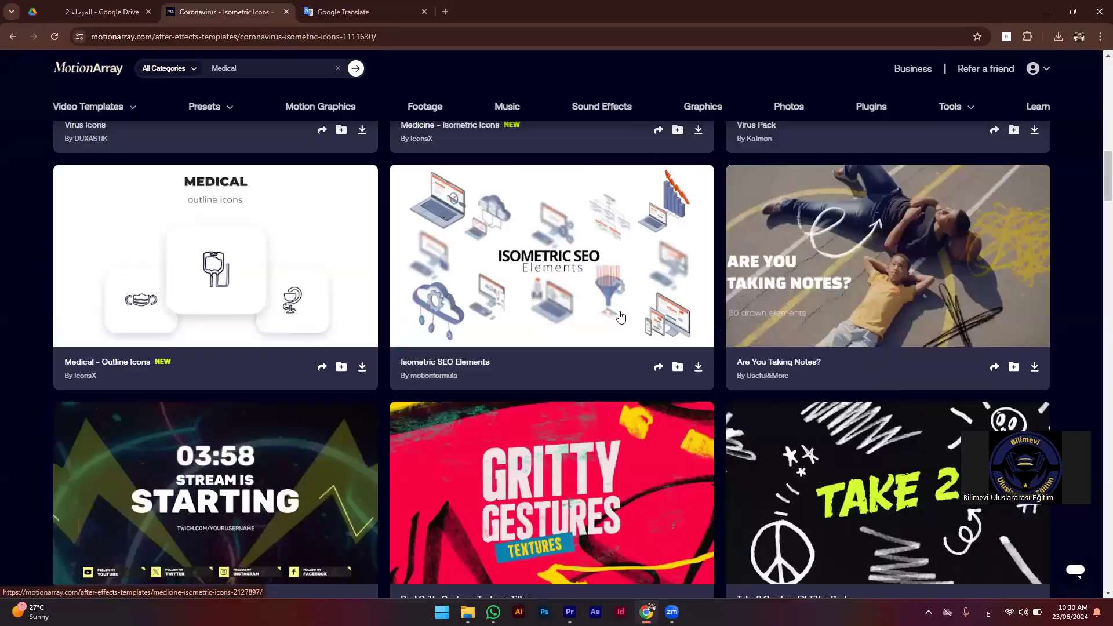
double_click(256, 69)
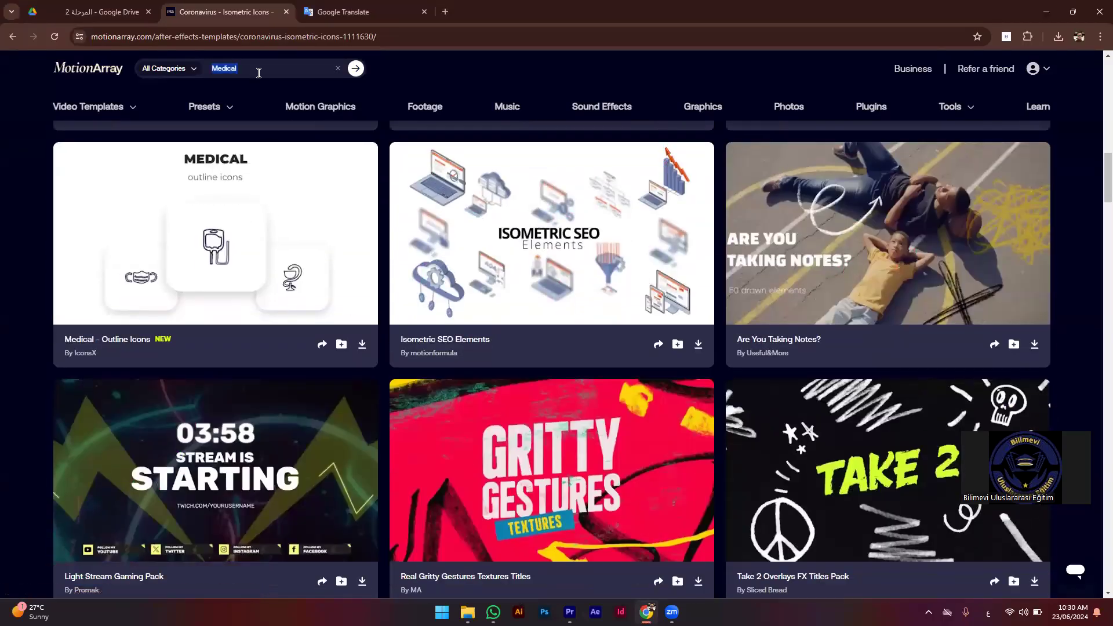
left_click(1083, 35)
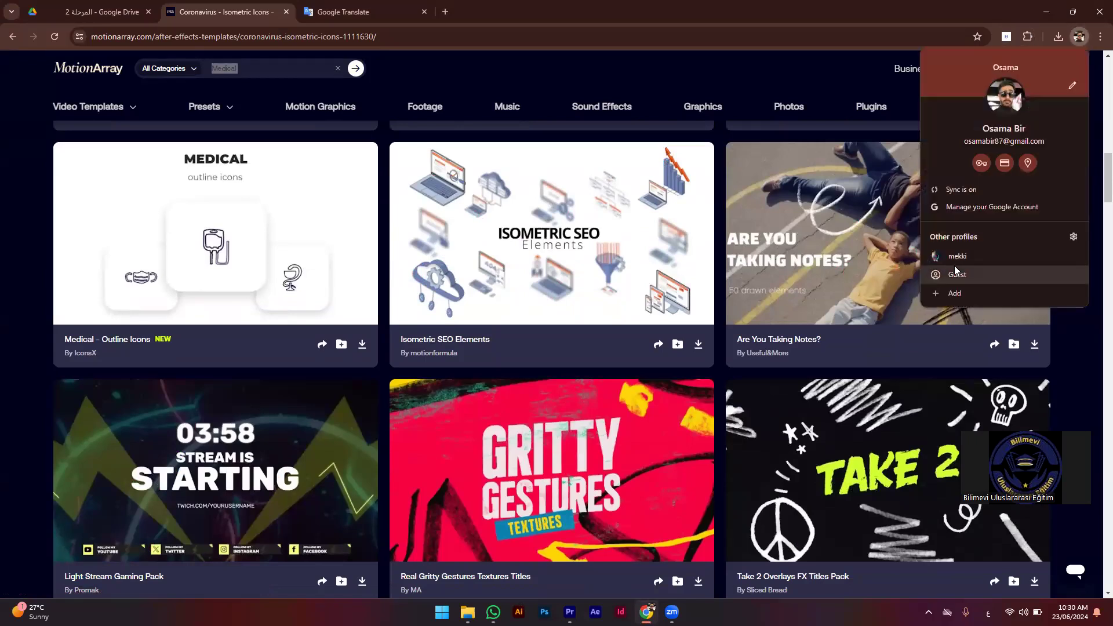
left_click(954, 268)
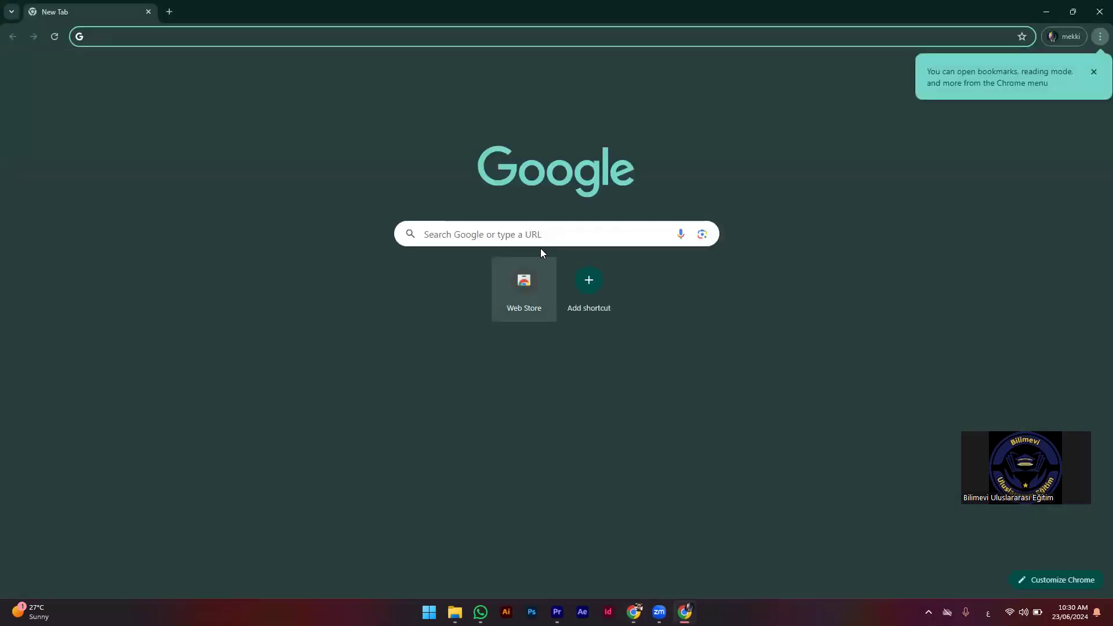
Step: Search Google for freepik and open the Freepik website
left_click(536, 237)
left_click(468, 279)
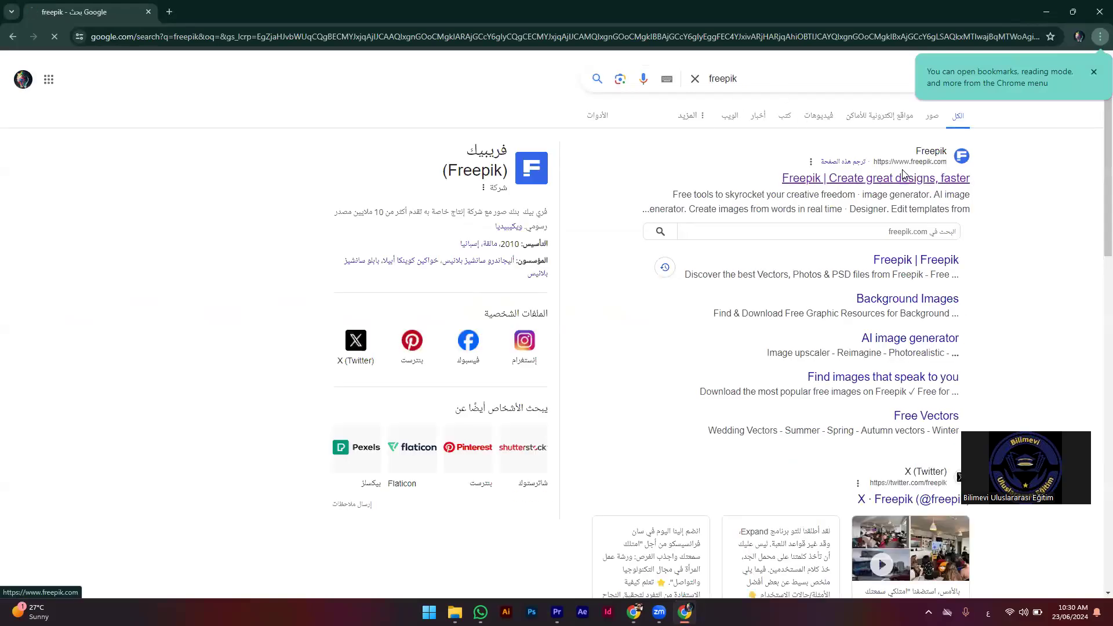
left_click(905, 176)
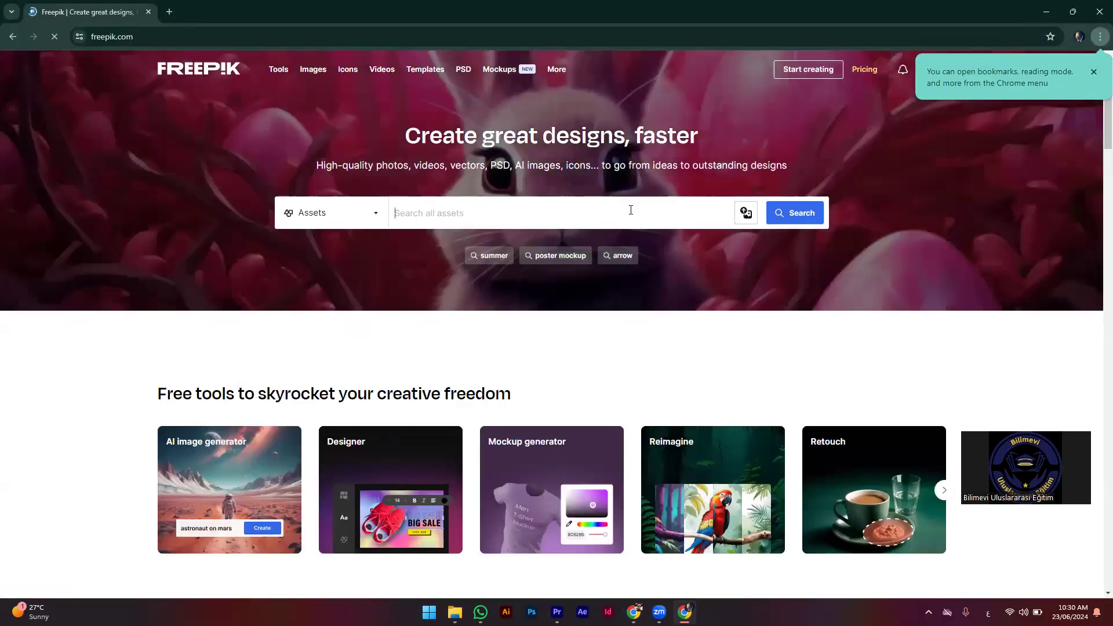
Step: Search Freepik for 'Medical', filter to videos, and scroll the stock clip results
type("Medical")
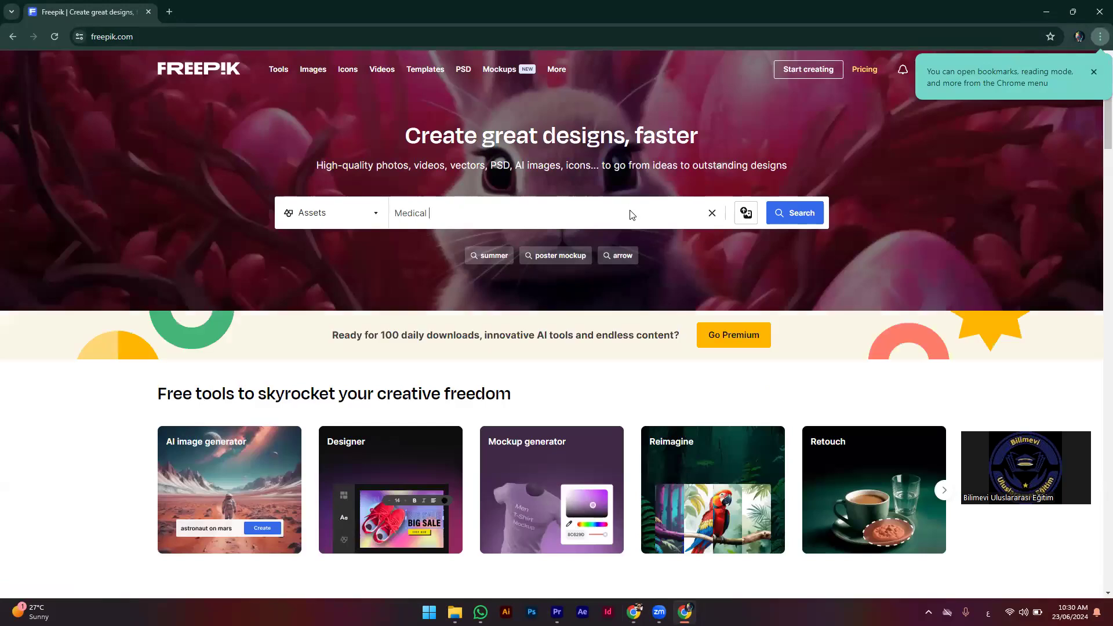
key("Return")
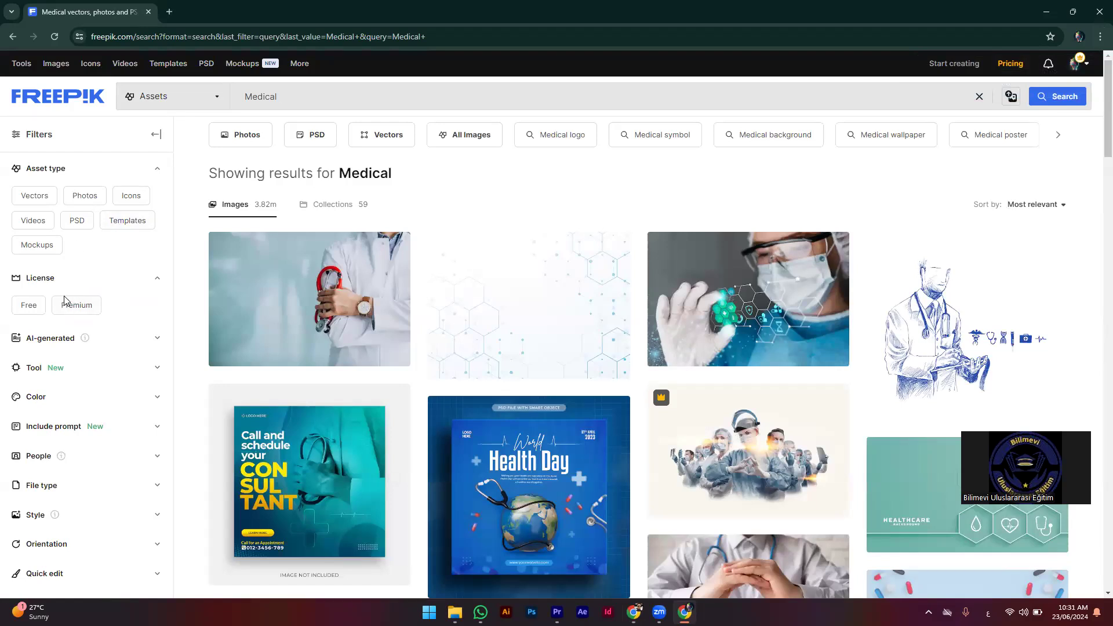
left_click(34, 224)
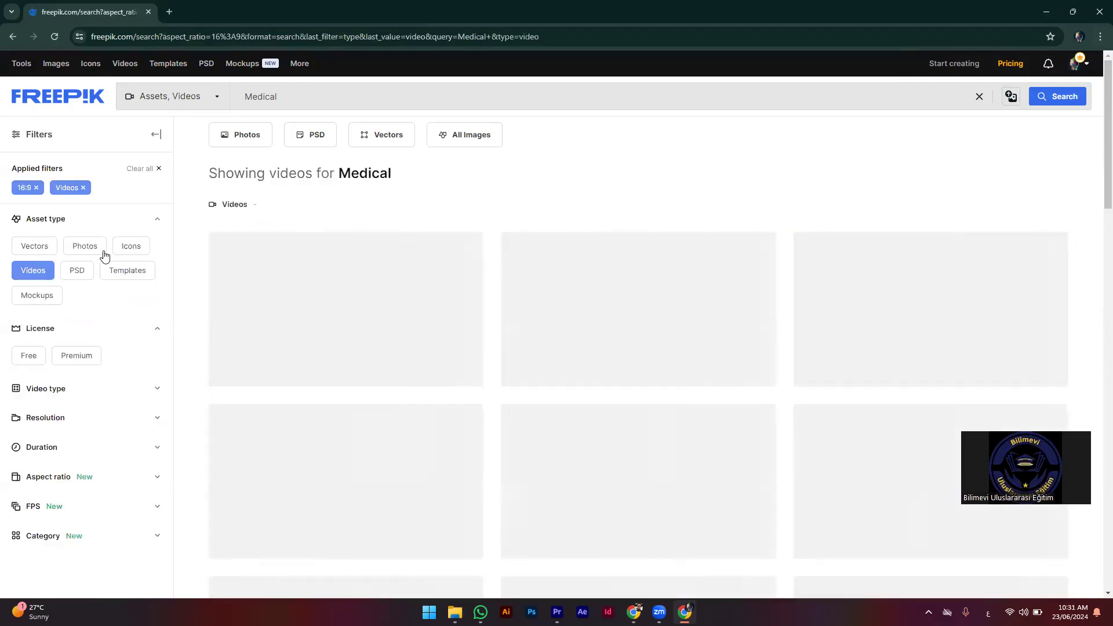
scroll(568, 412, "down", 10)
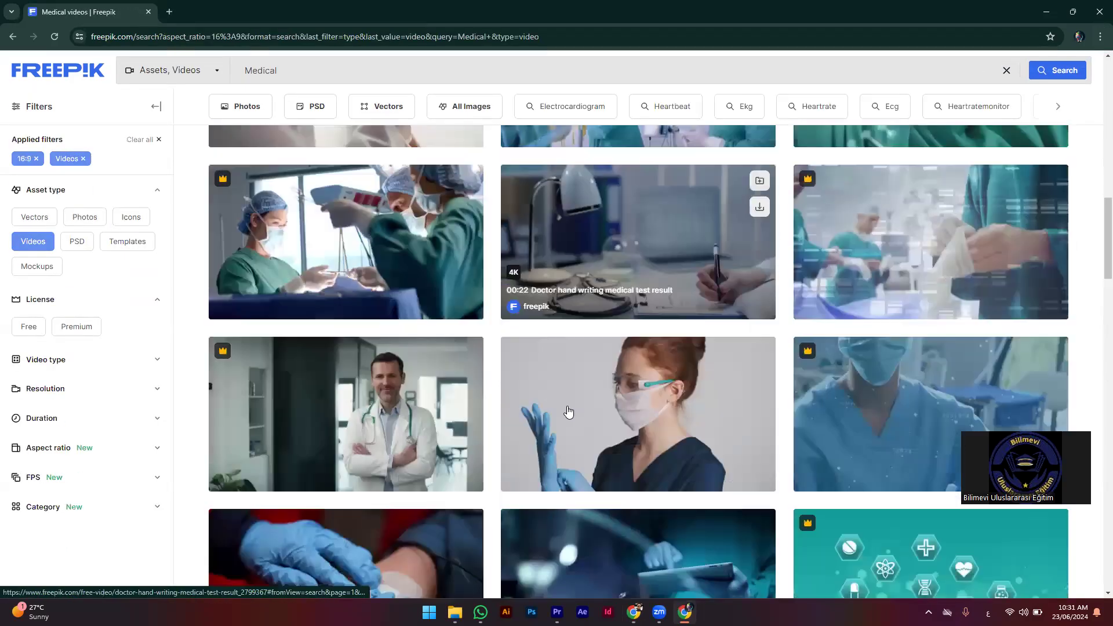
scroll(568, 412, "down", 5)
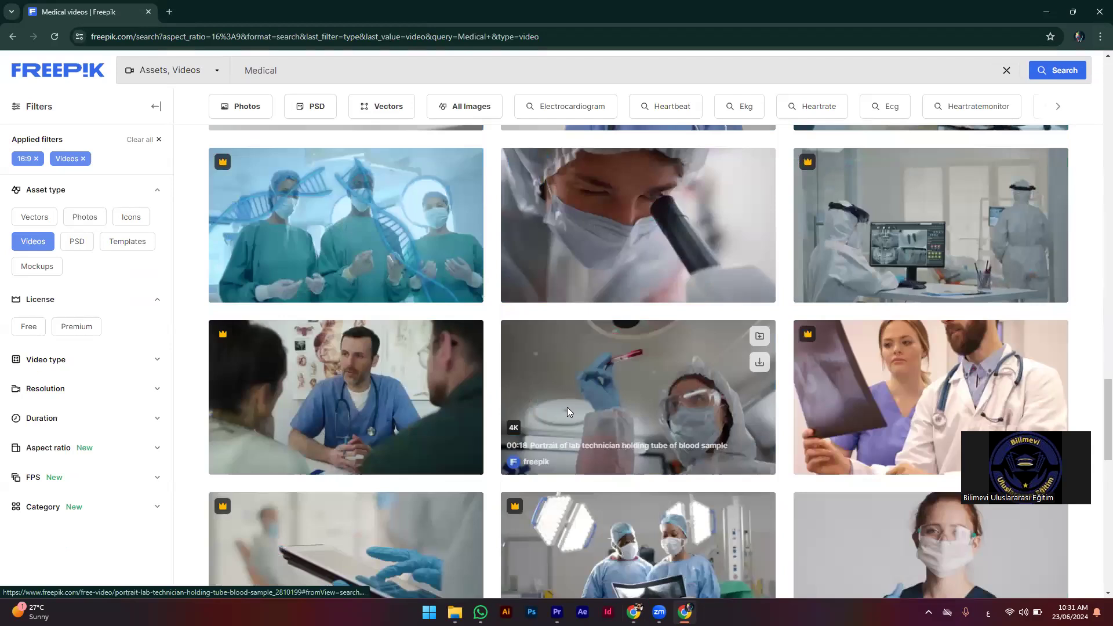
scroll(567, 407, "down", 10)
Step: Minimize Freepik and scroll through the Motion Array Medical results
key("super+Down")
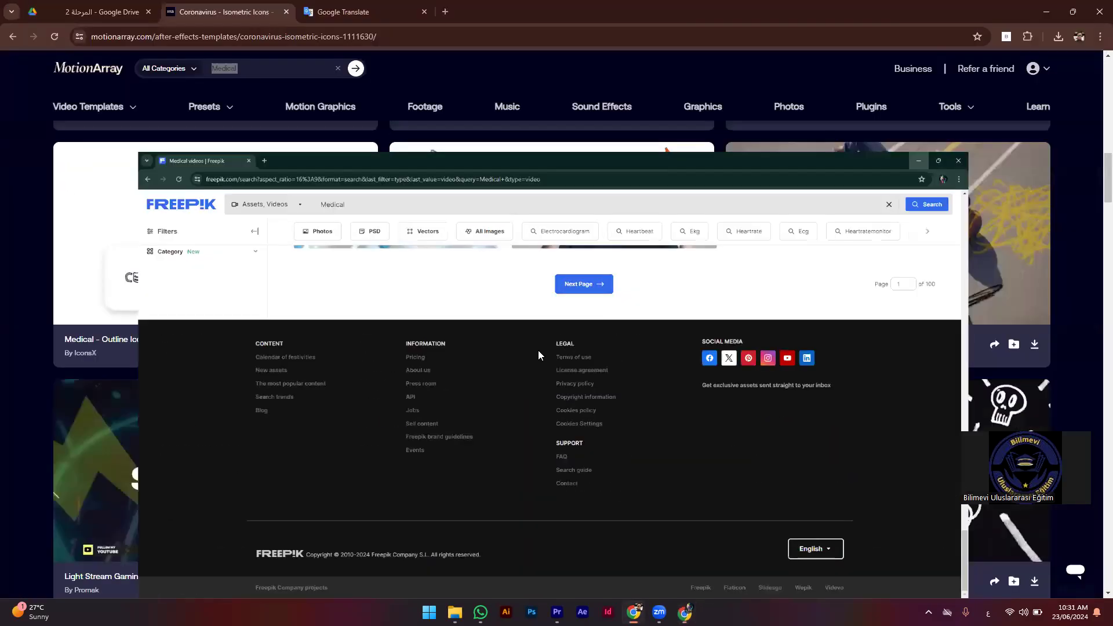
scroll(537, 344, "down", 5)
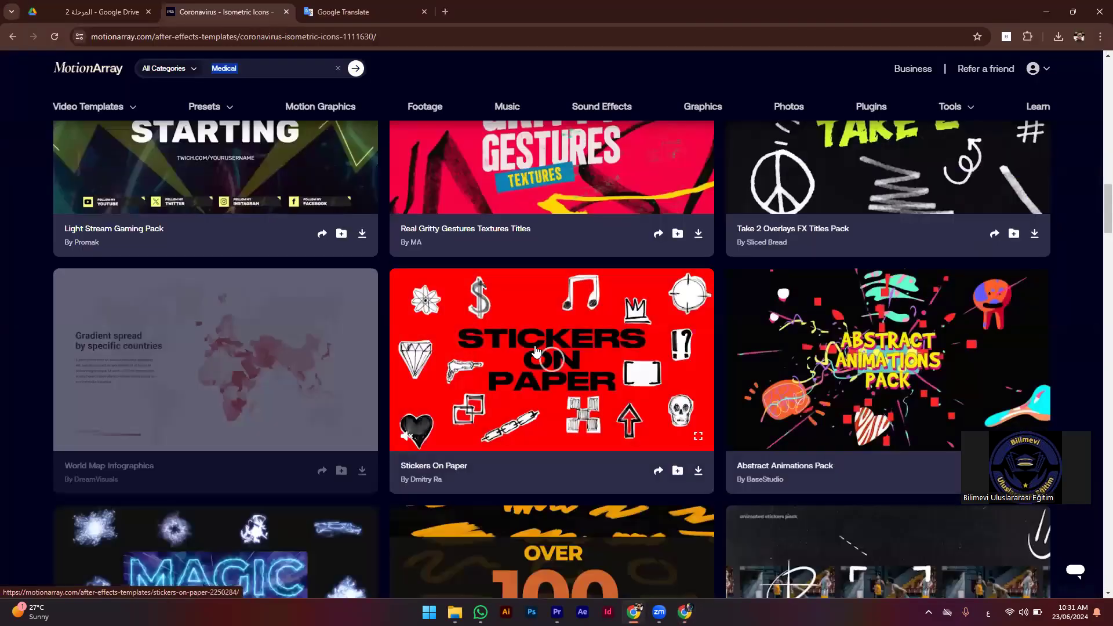
scroll(534, 345, "down", 5)
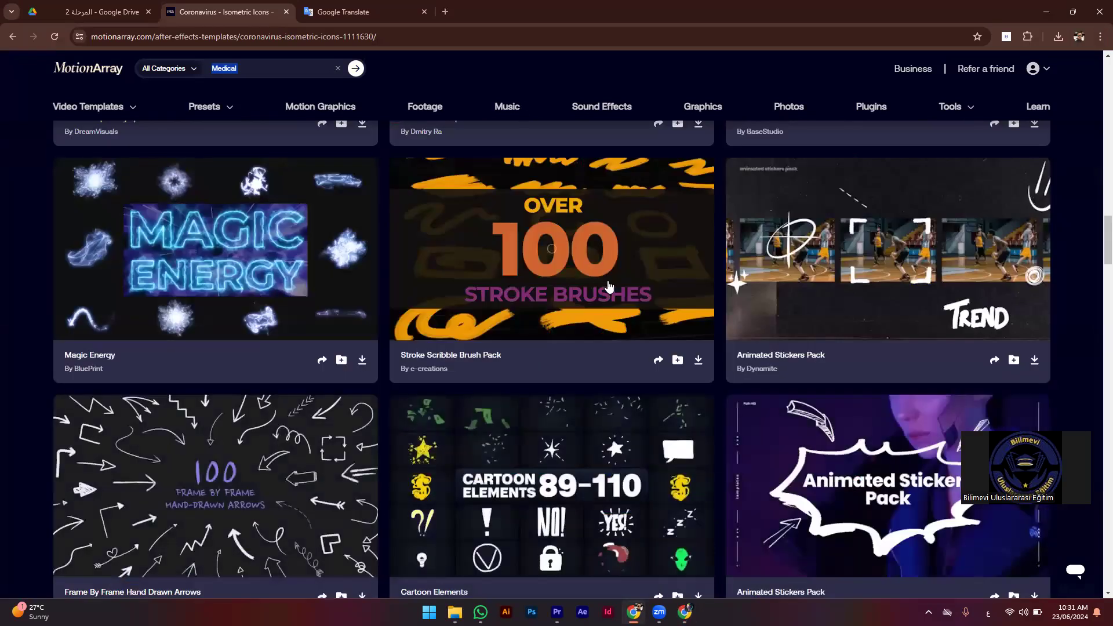
scroll(495, 348, "down", 4)
scroll(496, 348, "up", 9)
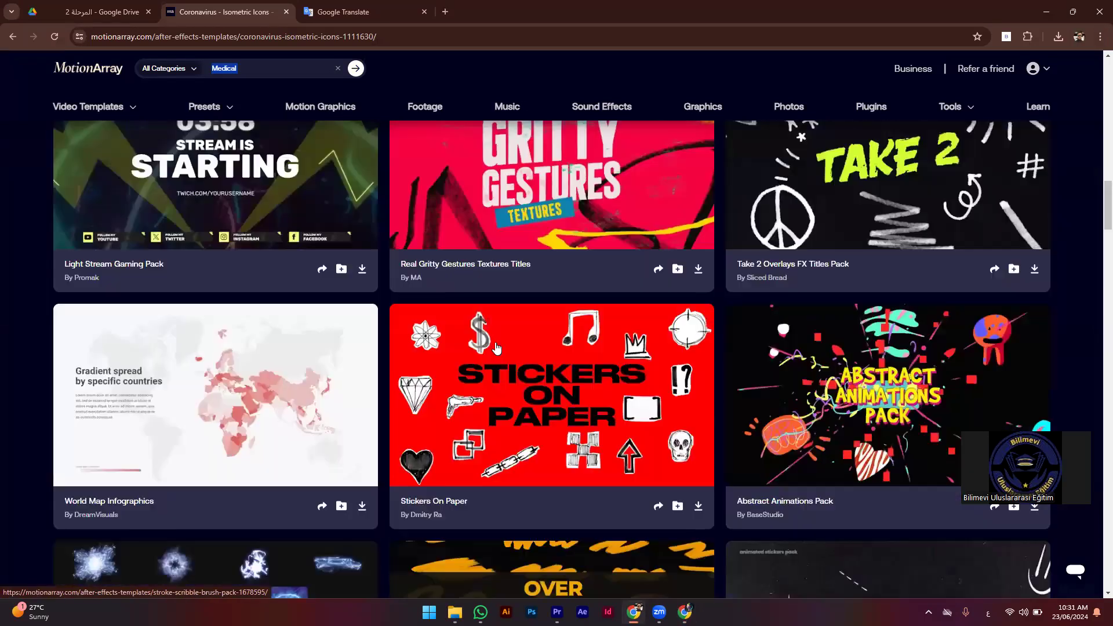
scroll(505, 356, "up", 5)
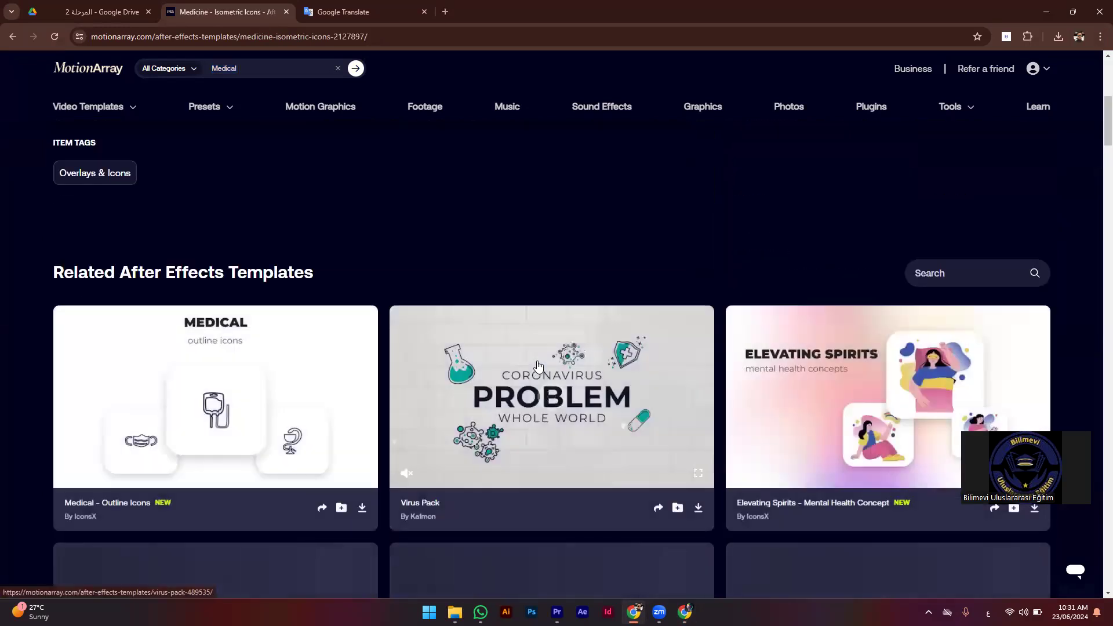
Step: Browse the Medicine - Isometric Icons related After Effects templates and return to the top
scroll(513, 384, "down", 2)
mouse_move(306, 323)
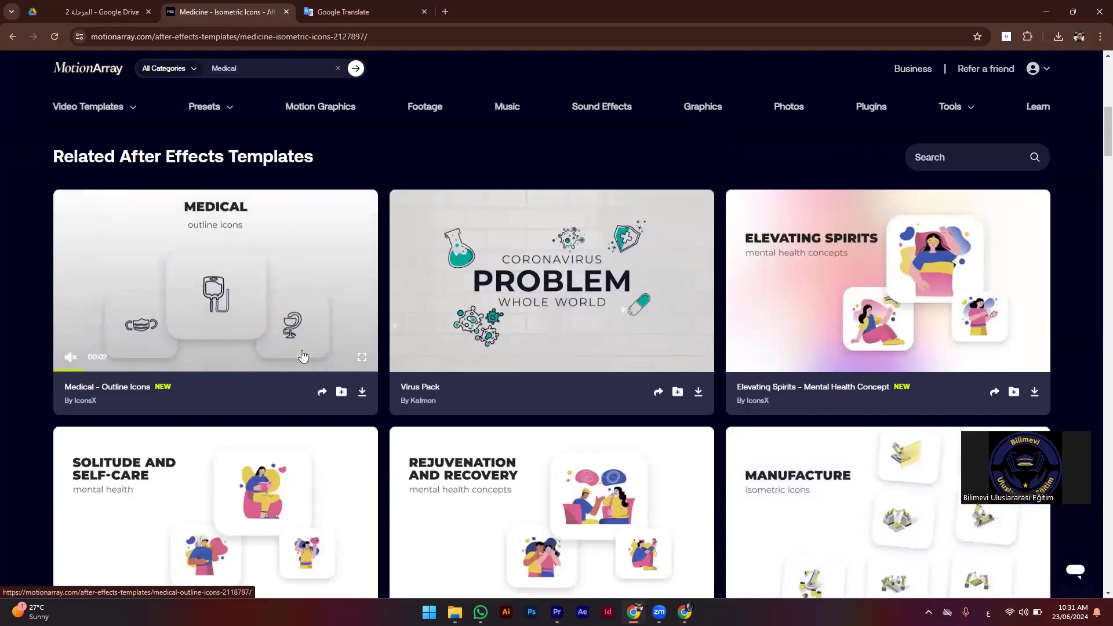
scroll(301, 355, "down", 1)
scroll(301, 355, "down", 4)
scroll(326, 356, "down", 6)
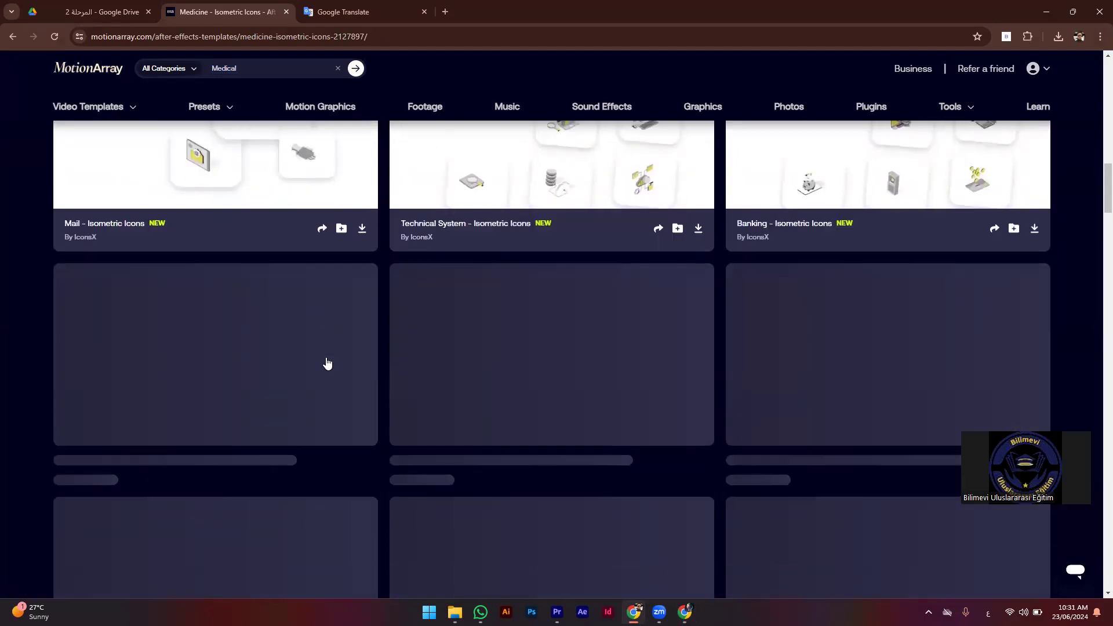
scroll(324, 363, "down", 6)
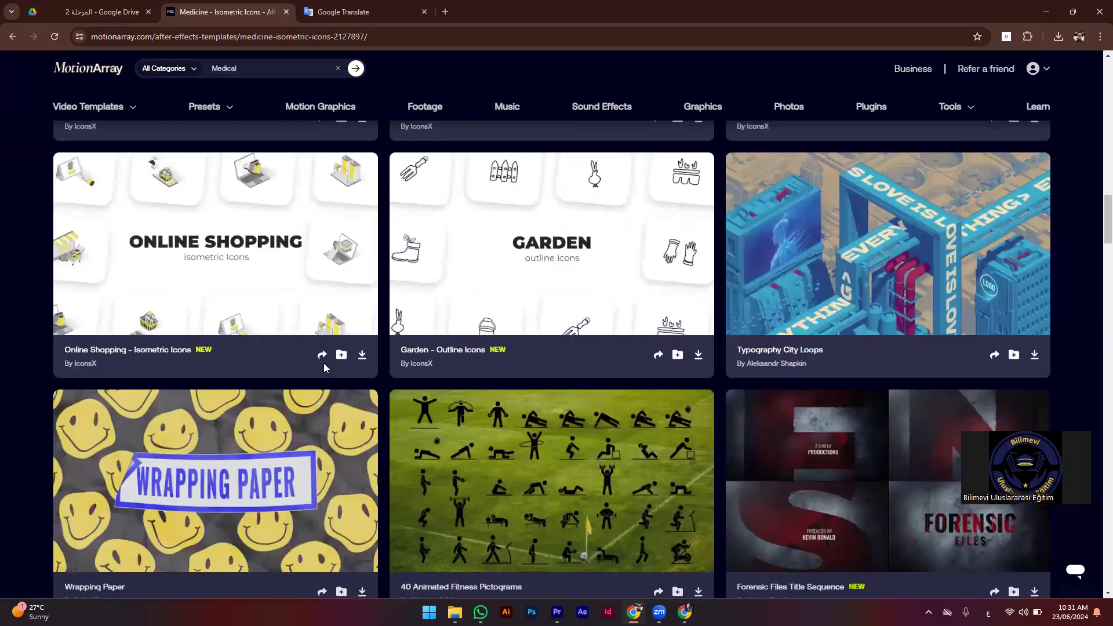
scroll(324, 363, "up", 10)
scroll(574, 310, "up", 8)
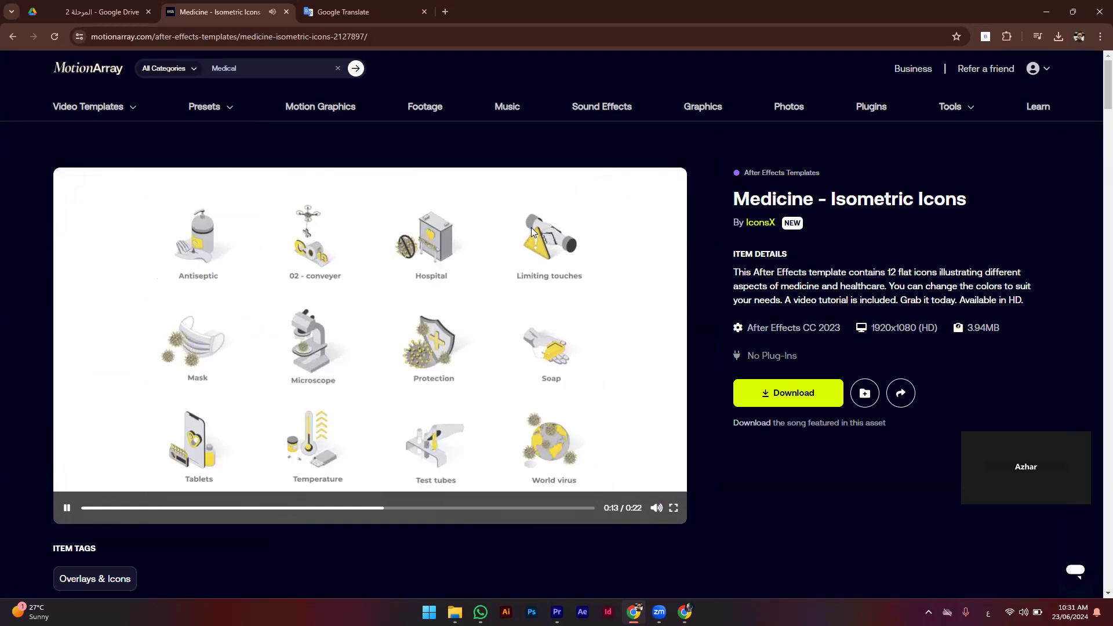
Step: Go back to the previous page and open the Medicine - Character Set template
left_click(13, 36)
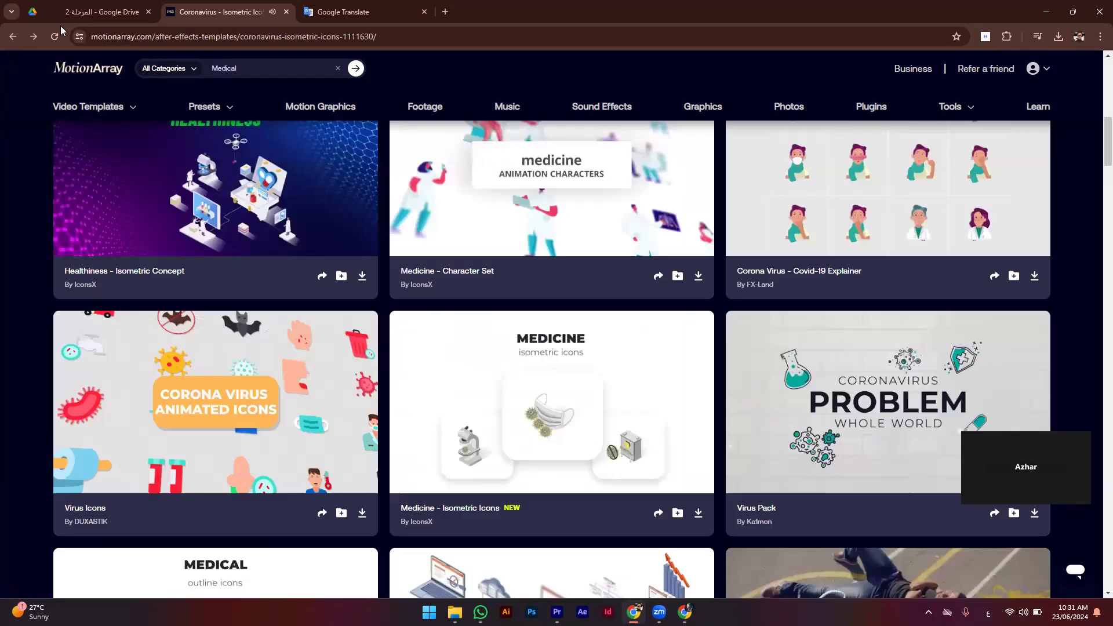
scroll(328, 174, "up", 4)
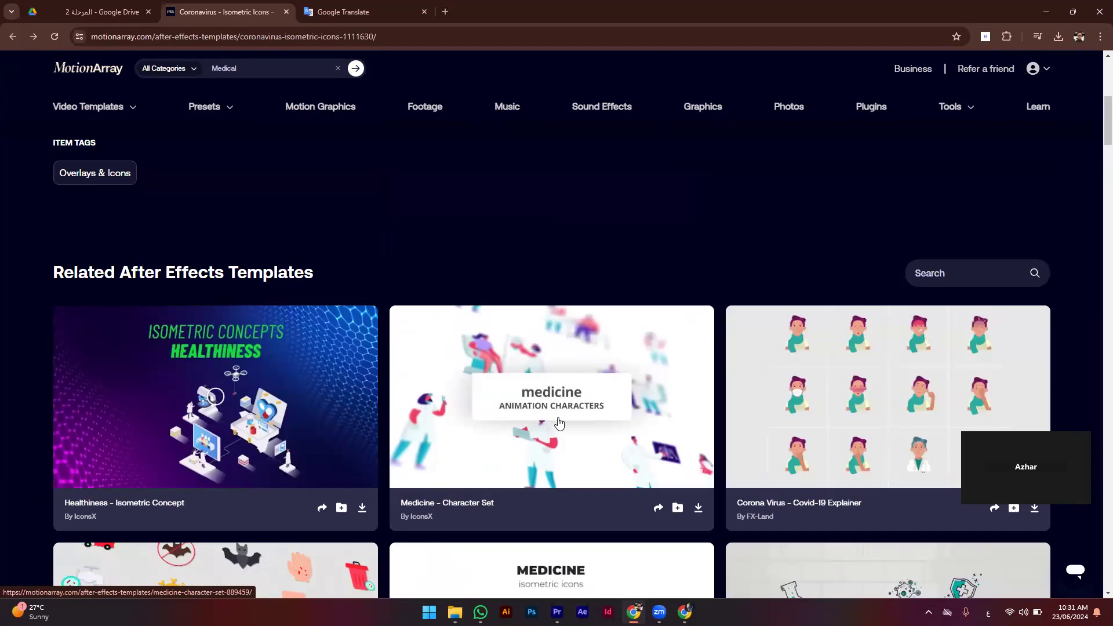
left_click(559, 423)
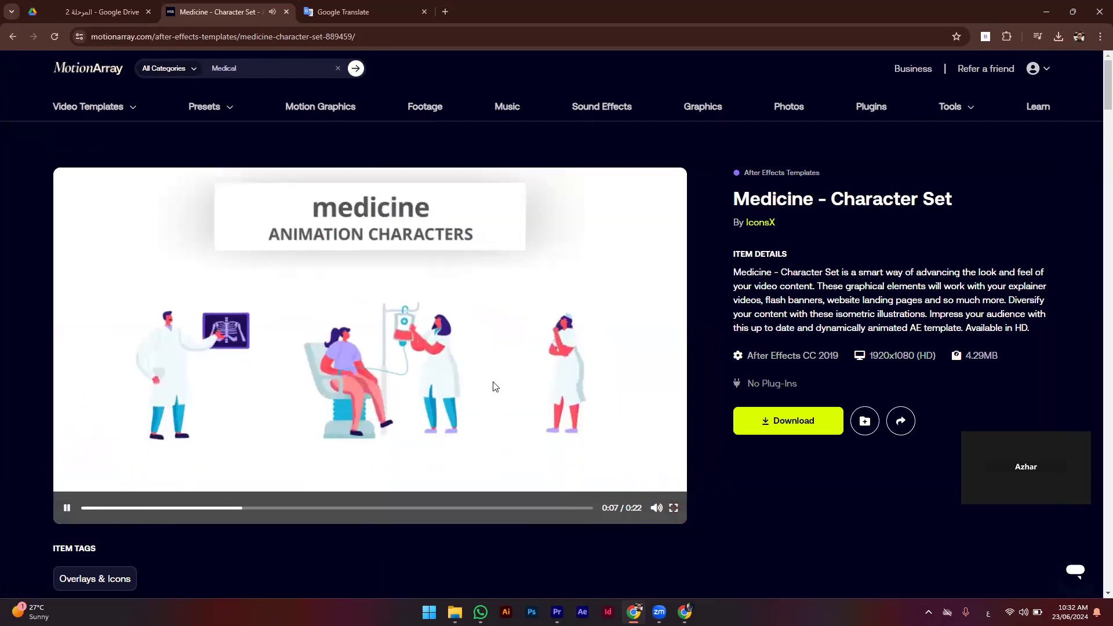
Step: Mute the Character Set preview and scroll down to its related templates
scroll(489, 400, "down", 2)
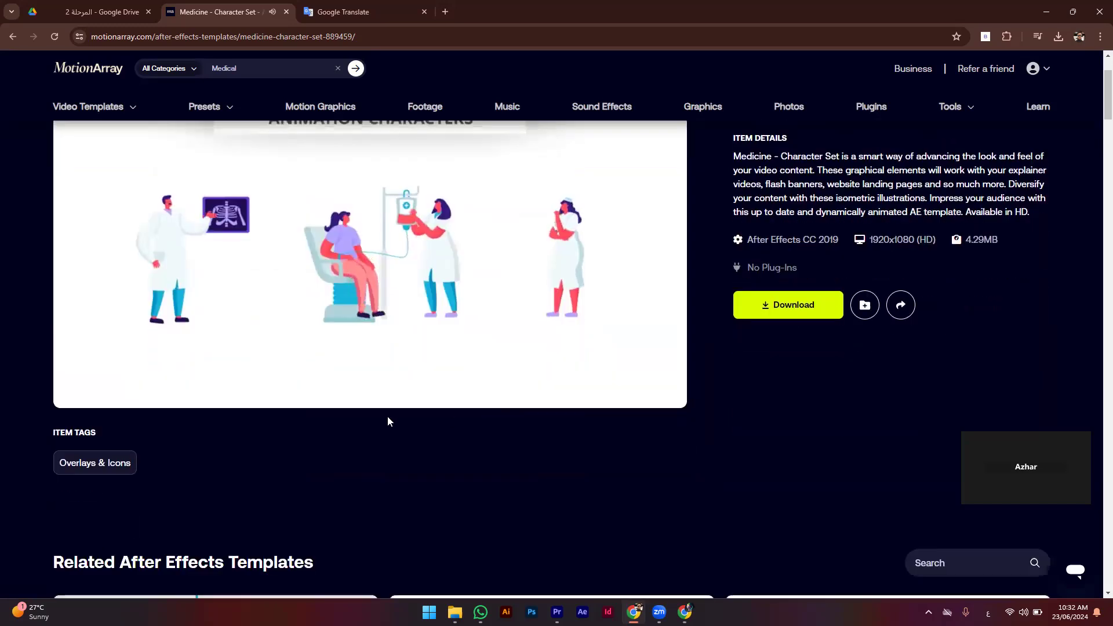
scroll(388, 432, "up", 2)
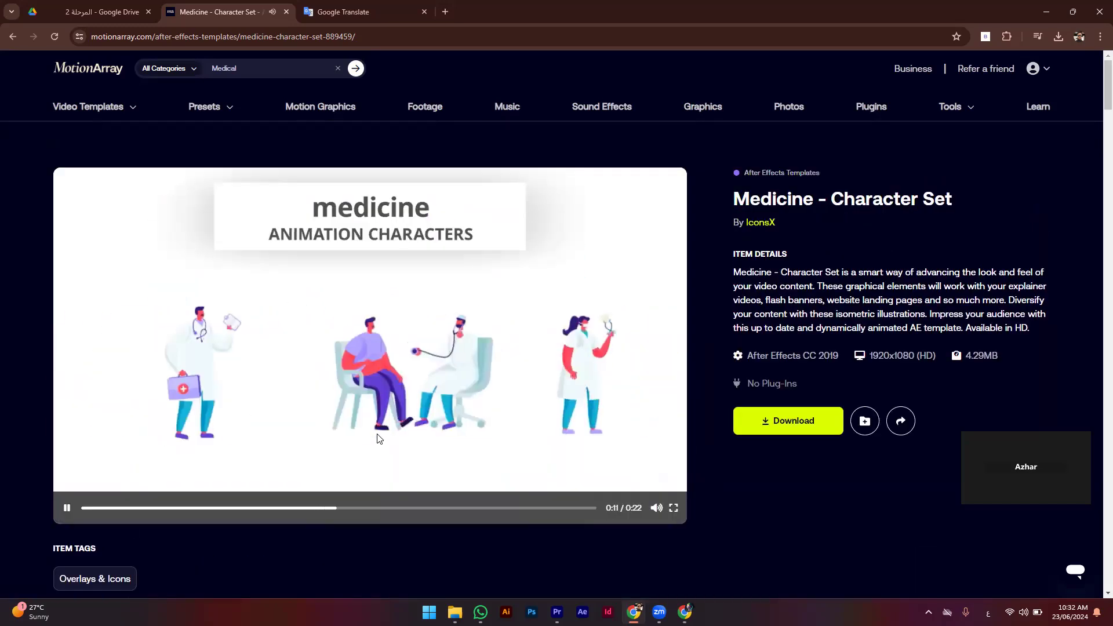
mouse_move(654, 510)
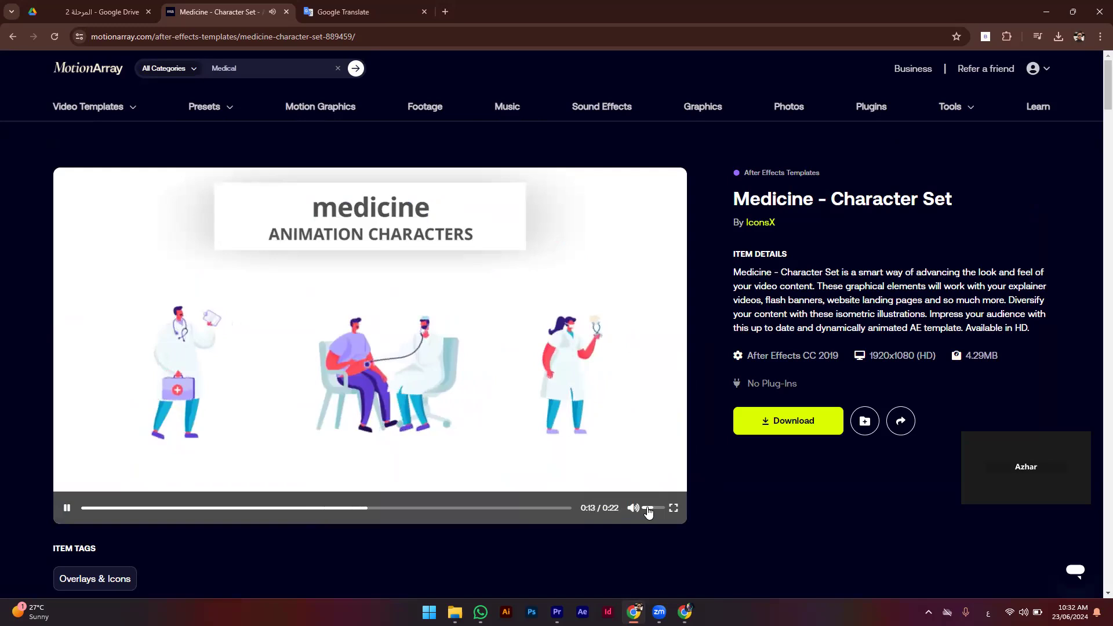
left_click(634, 508)
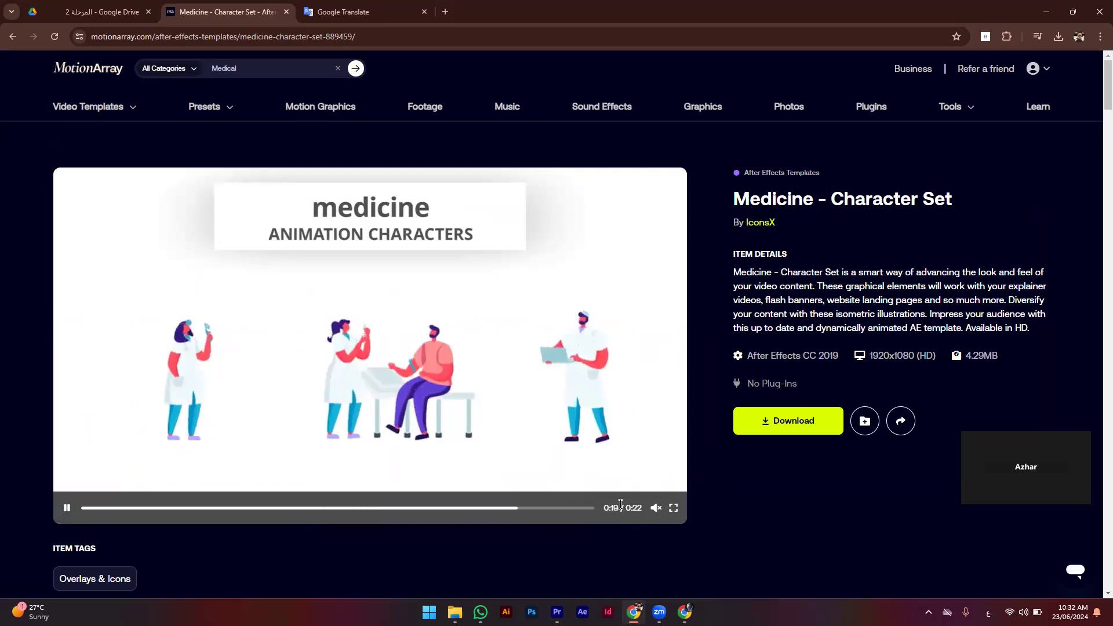
scroll(616, 507, "down", 4)
scroll(616, 506, "down", 5)
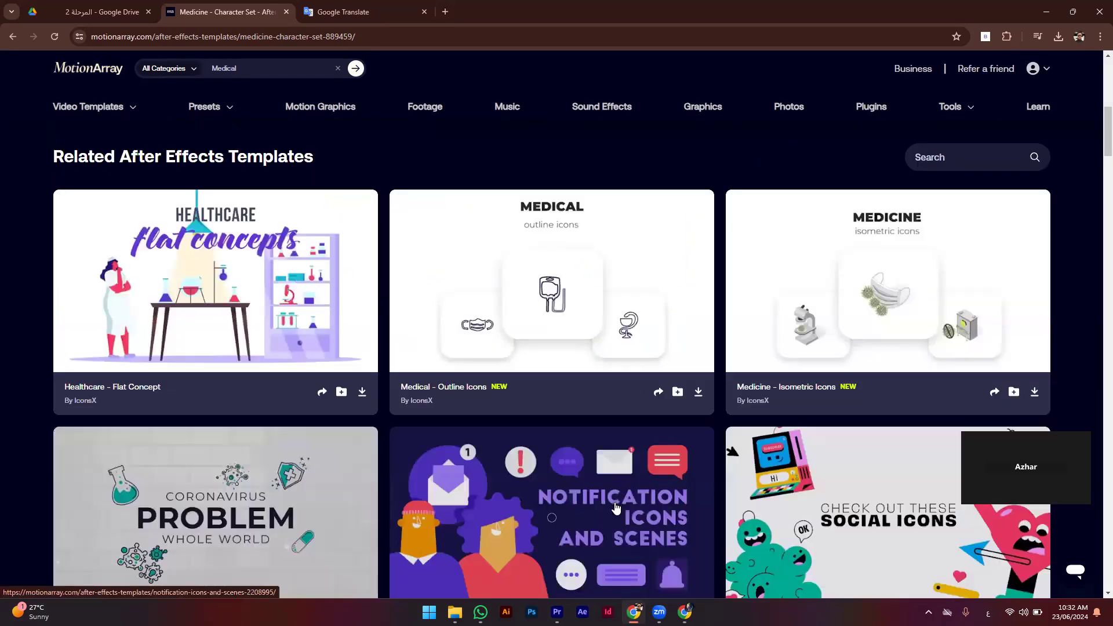
Step: Open the Medical - Outline Icons template, play its preview muted, and scroll to related templates
left_click(513, 290)
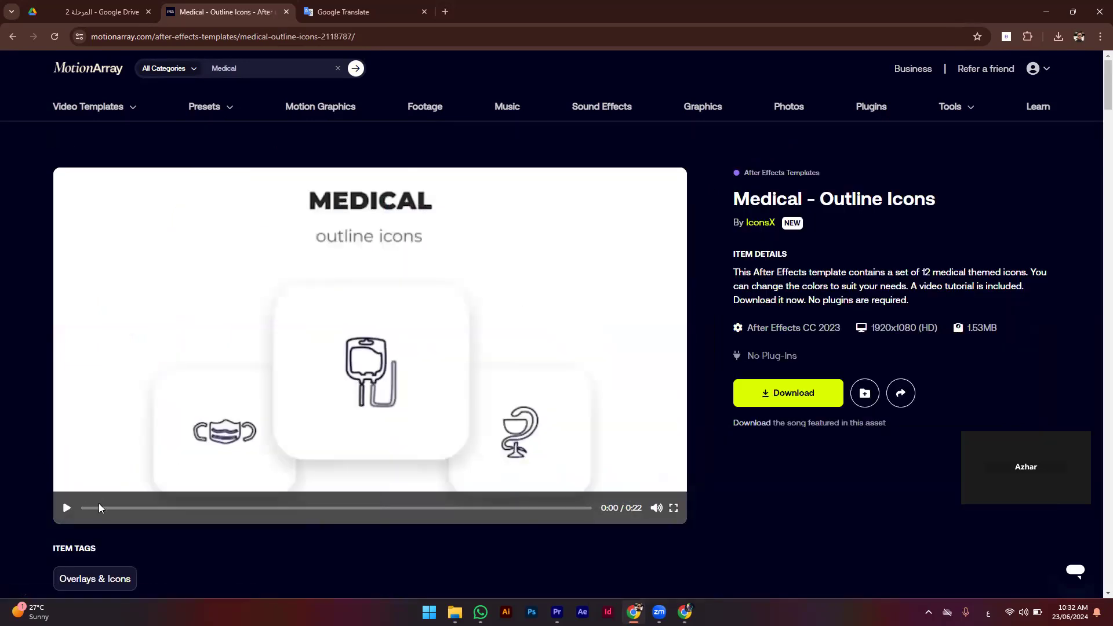
left_click(69, 508)
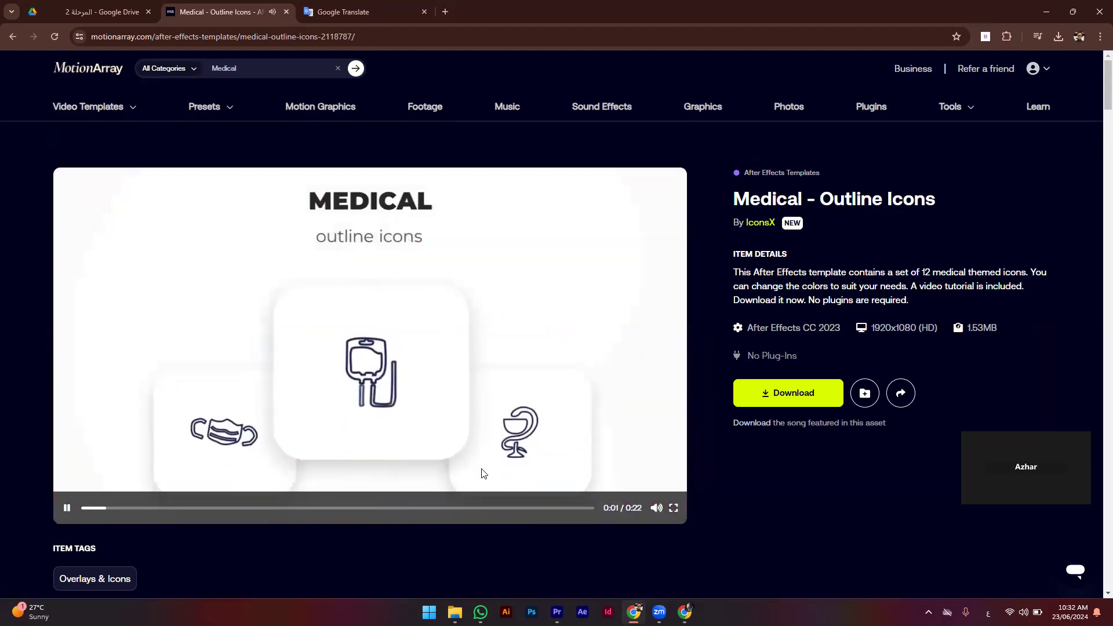
left_click(634, 508)
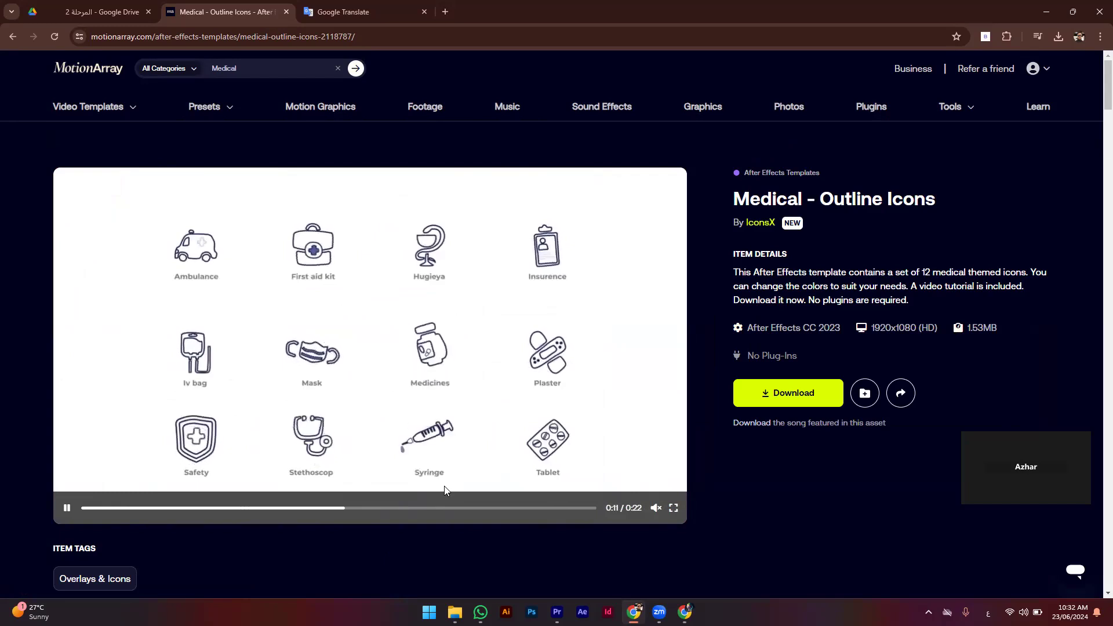
scroll(445, 490, "down", 4)
scroll(445, 490, "down", 4)
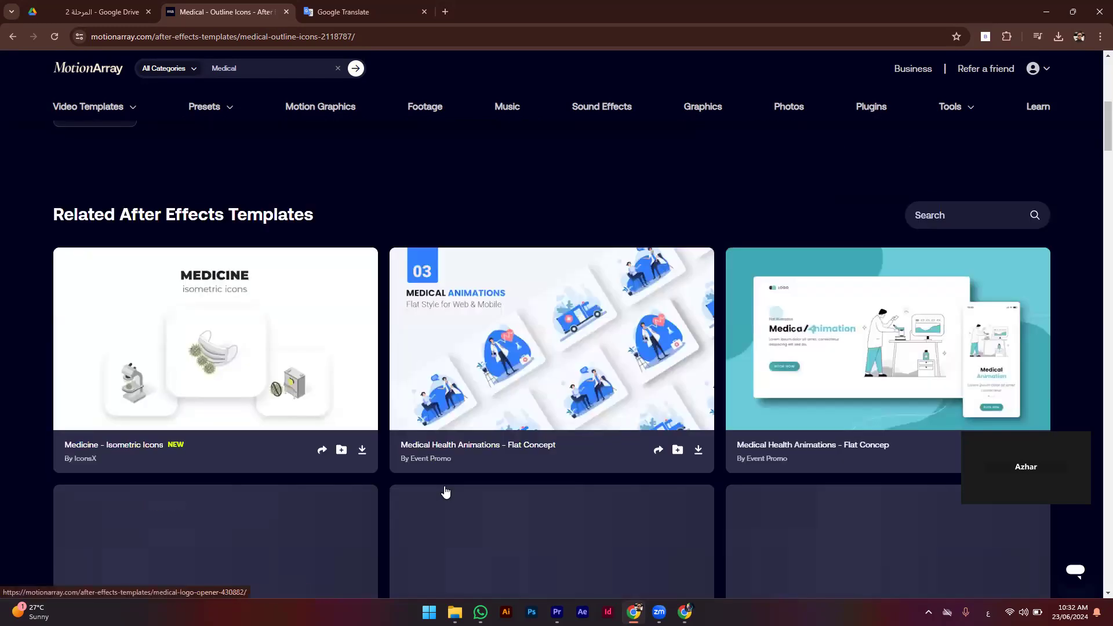
scroll(446, 491, "down", 2)
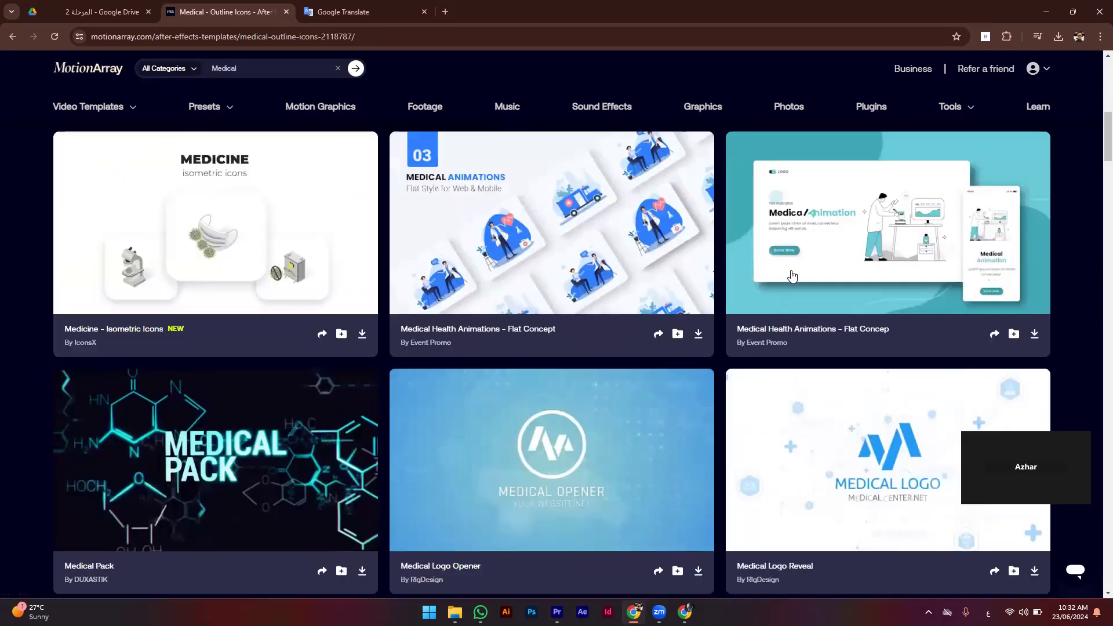
mouse_move(792, 277)
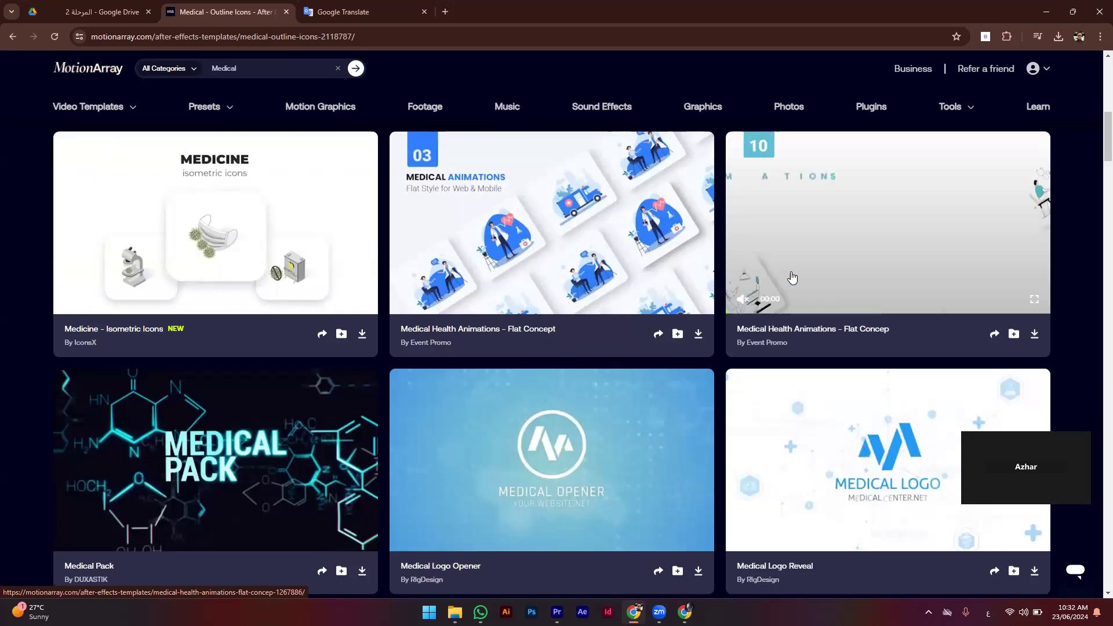
Step: Open Medical Health Animations - Flat Concept and play its preview muted, skipping ahead
left_click(792, 277)
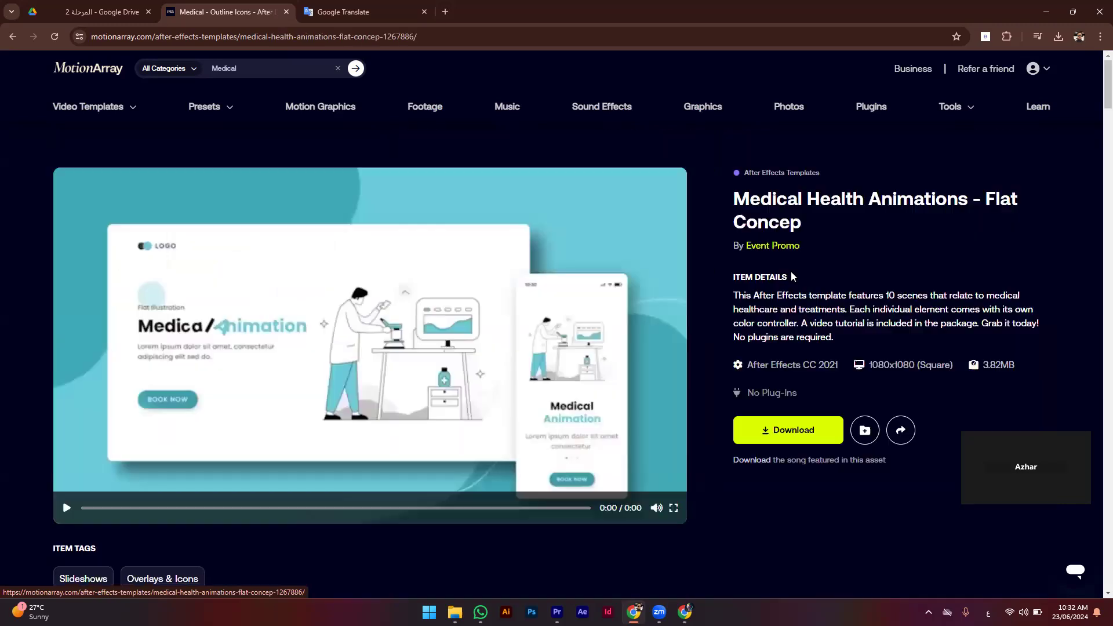
left_click(489, 399)
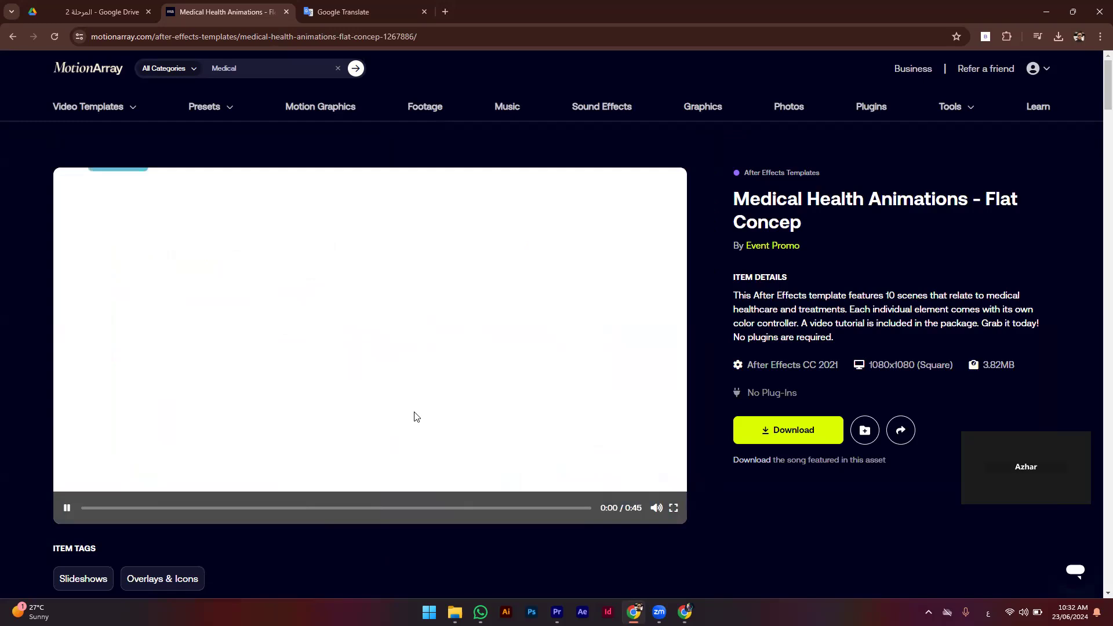
left_click(633, 509)
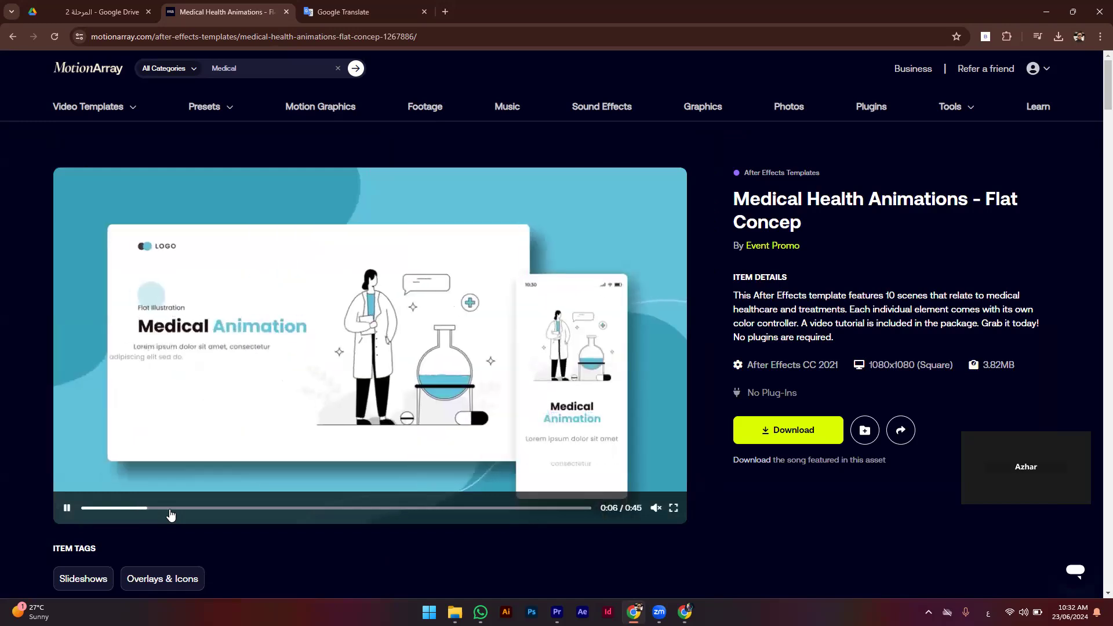
left_click(193, 509)
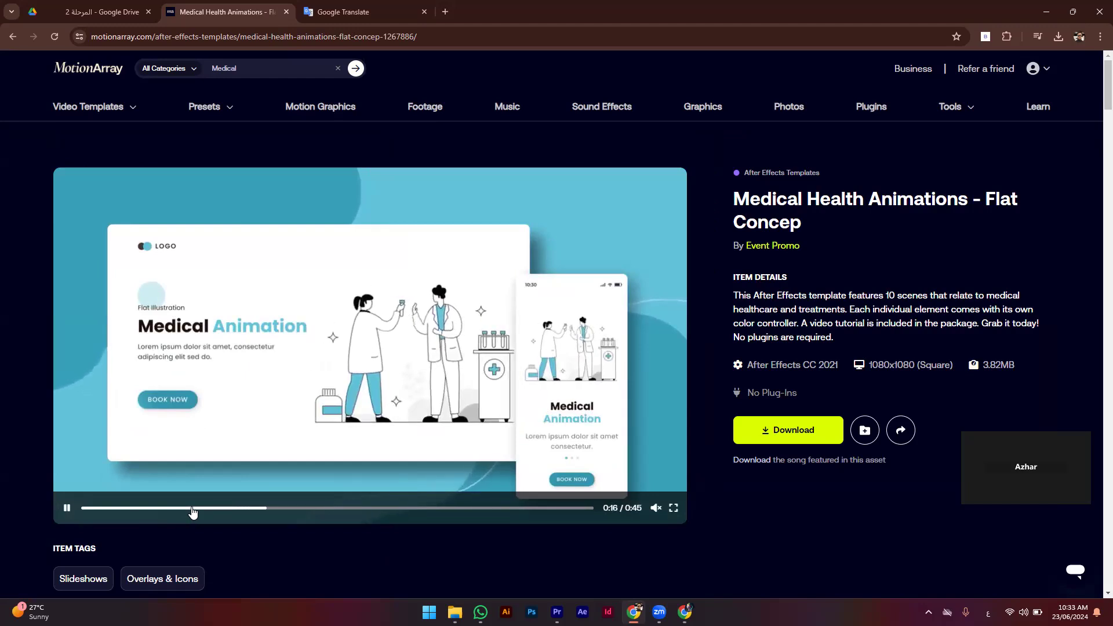
Step: Browse its related templates like Dentist Explainer and Typo Titles, then switch away from Chrome
scroll(193, 512, "down", 5)
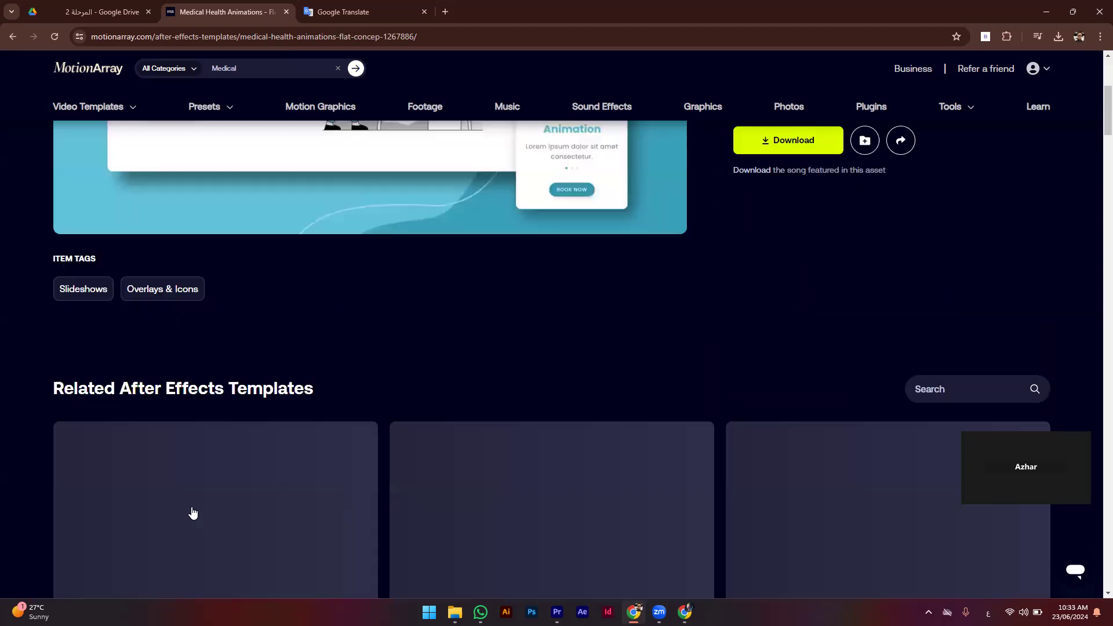
scroll(193, 510, "down", 4)
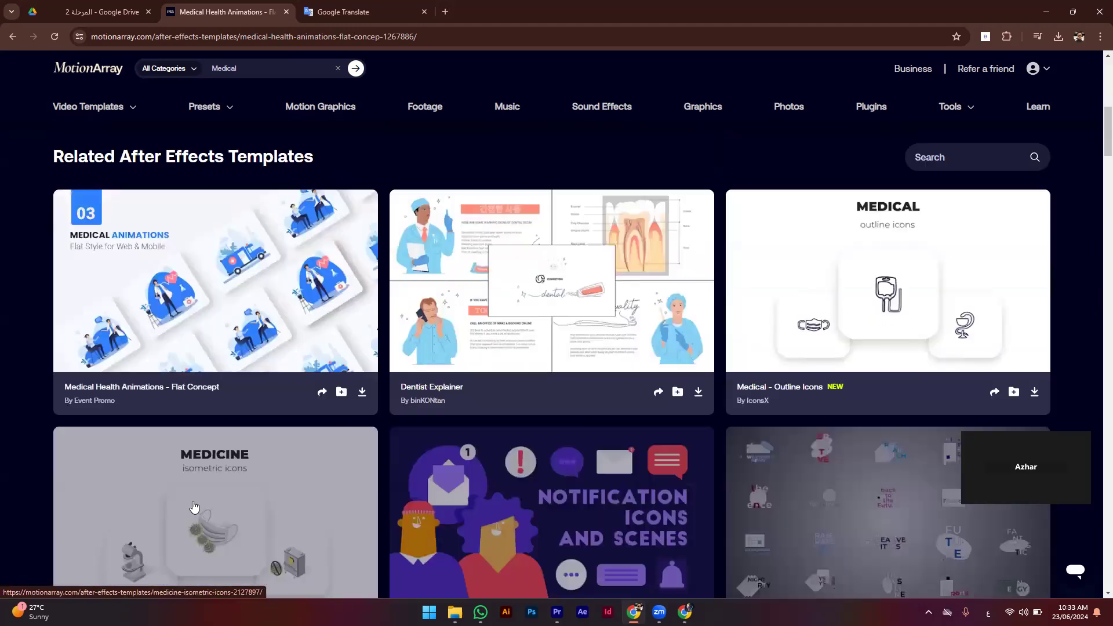
scroll(415, 454, "down", 4)
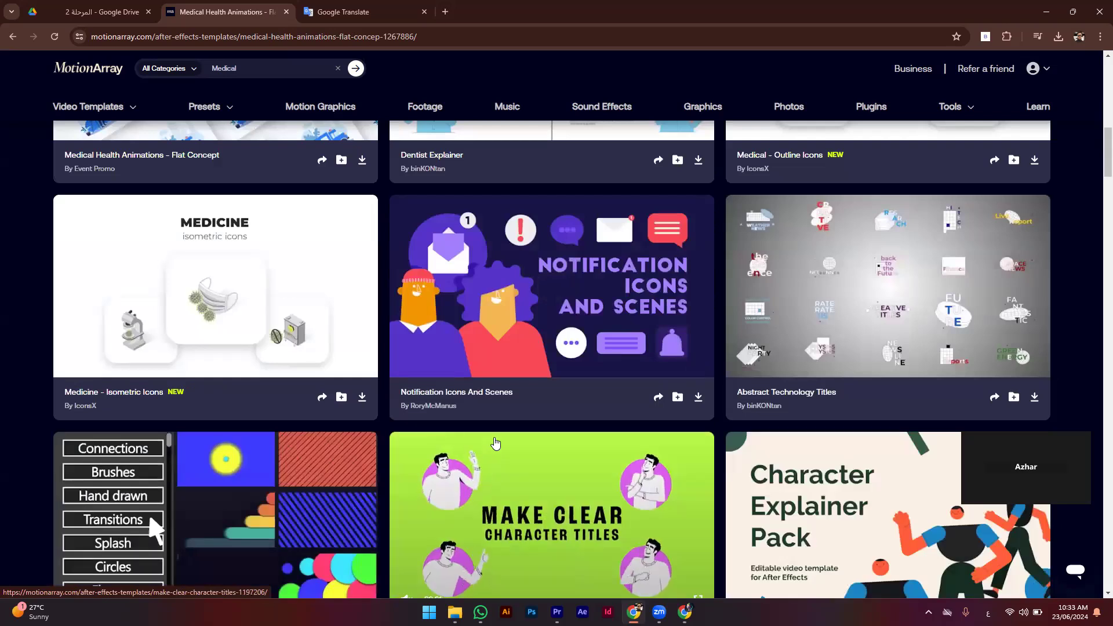
scroll(496, 444, "down", 4)
scroll(495, 443, "up", 5)
scroll(493, 453, "down", 8)
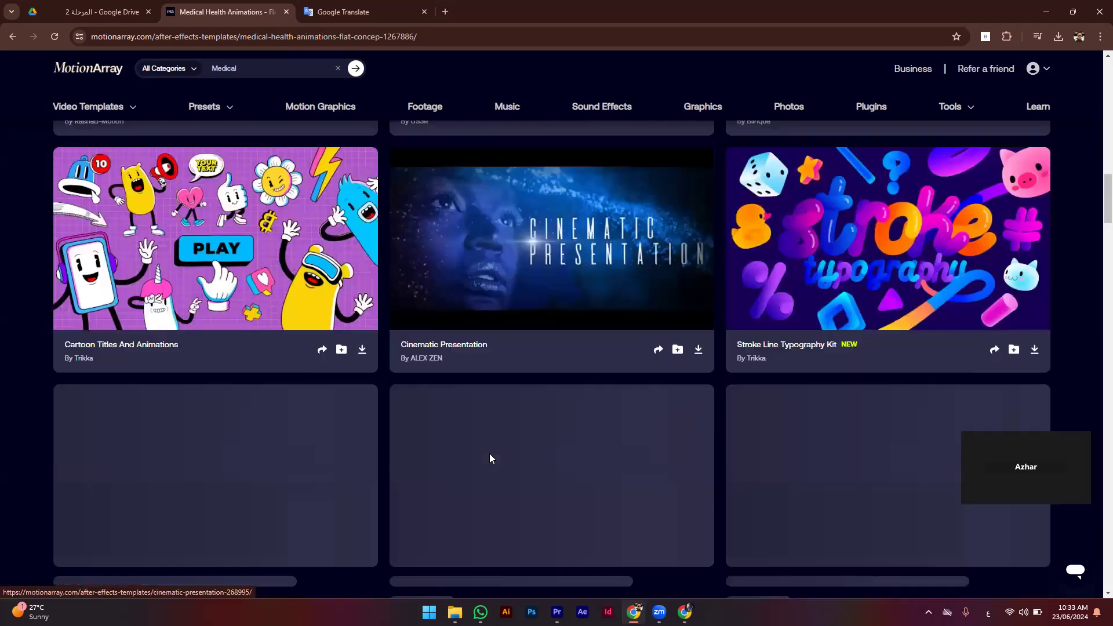
scroll(492, 458, "down", 4)
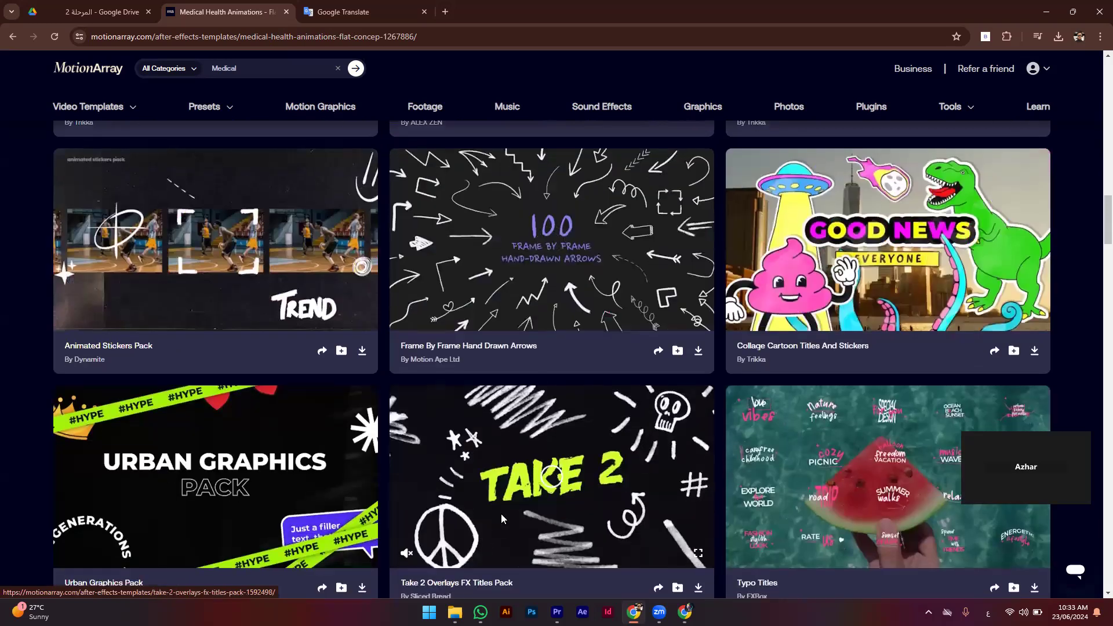
scroll(501, 514, "down", 6)
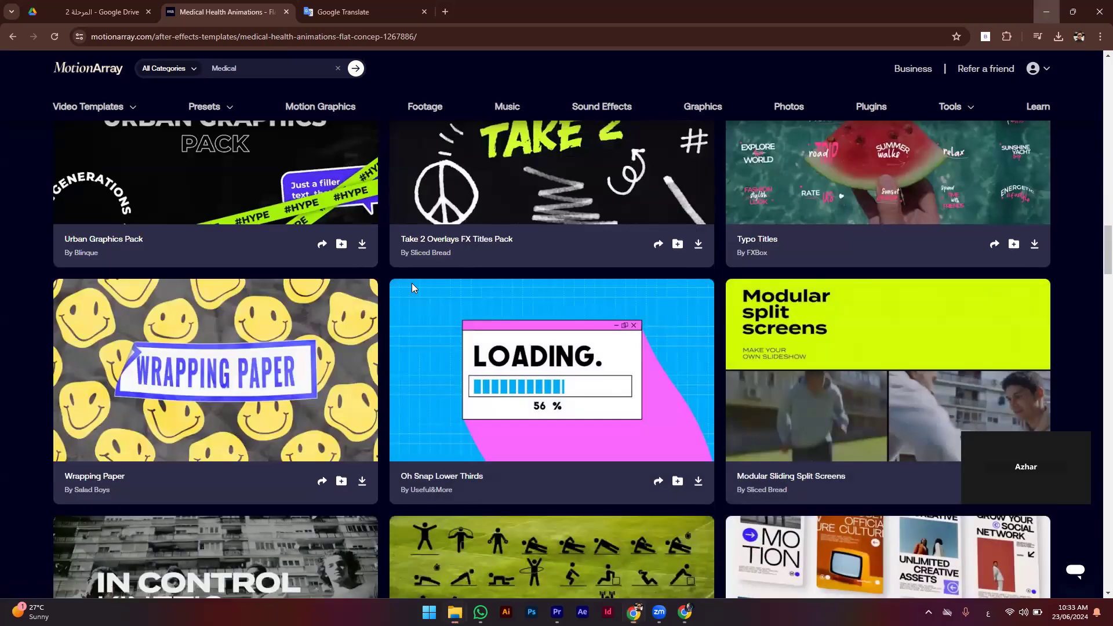
key("alt+Tab")
key("alt+Tab")
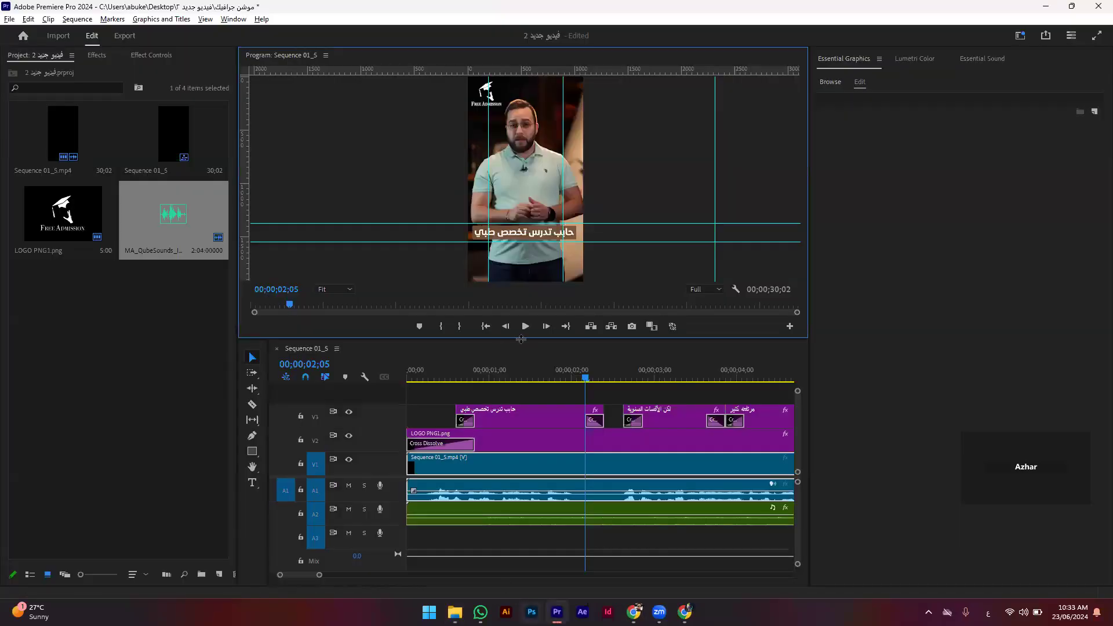
Step: Replay Sequence 01_5 from the start, then close File Explorer and WhatsApp and return to Premiere
key("Home")
key("space")
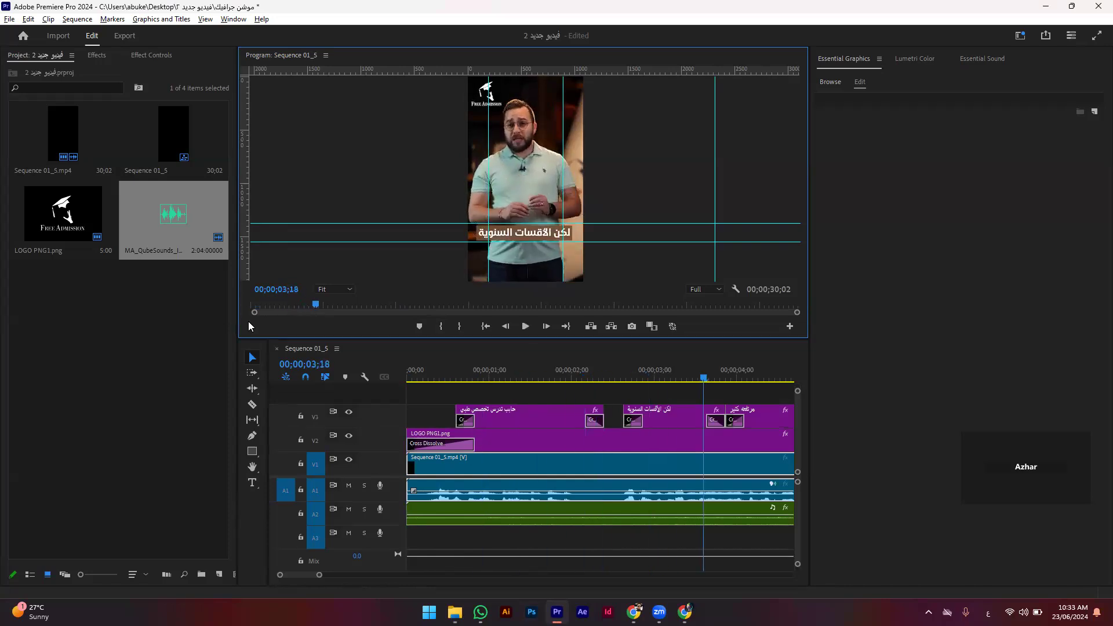
left_click(1059, 6)
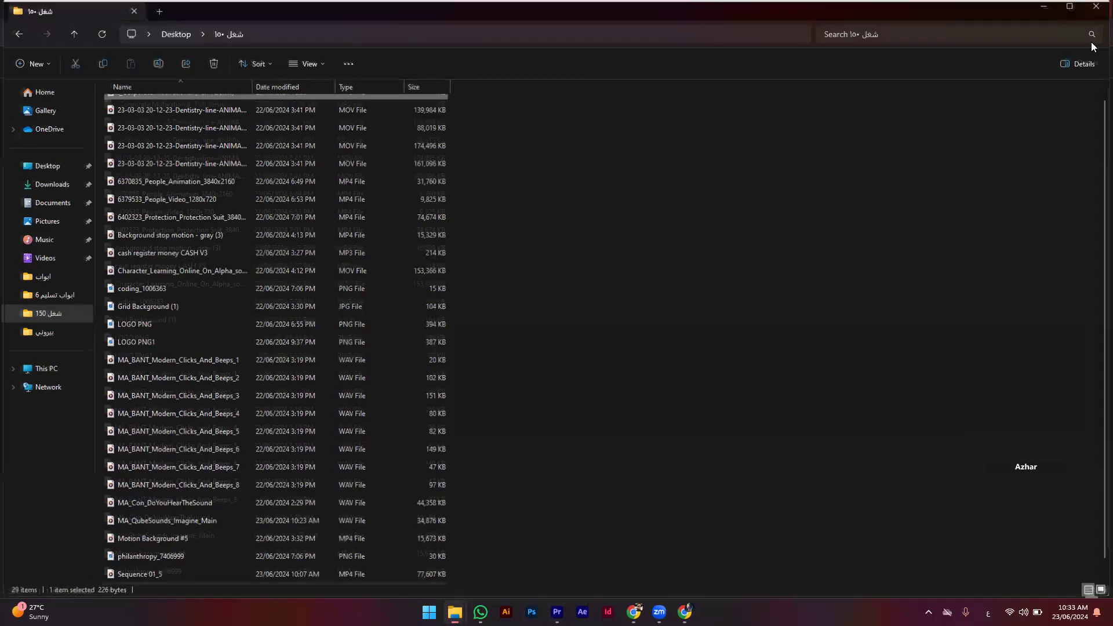
left_click(1098, 7)
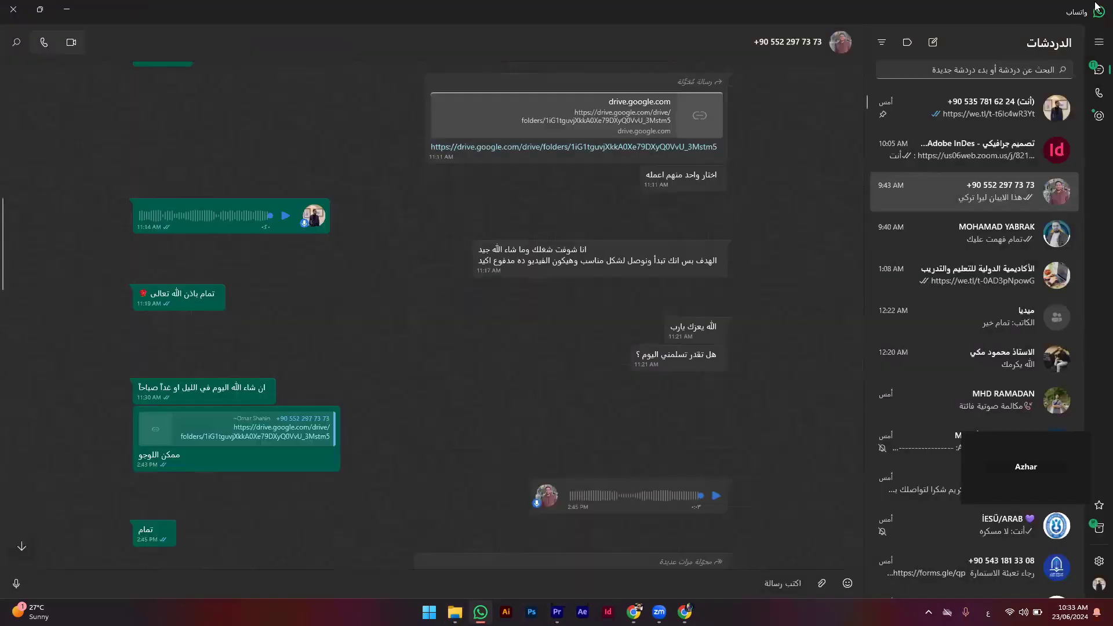
left_click(1, 3)
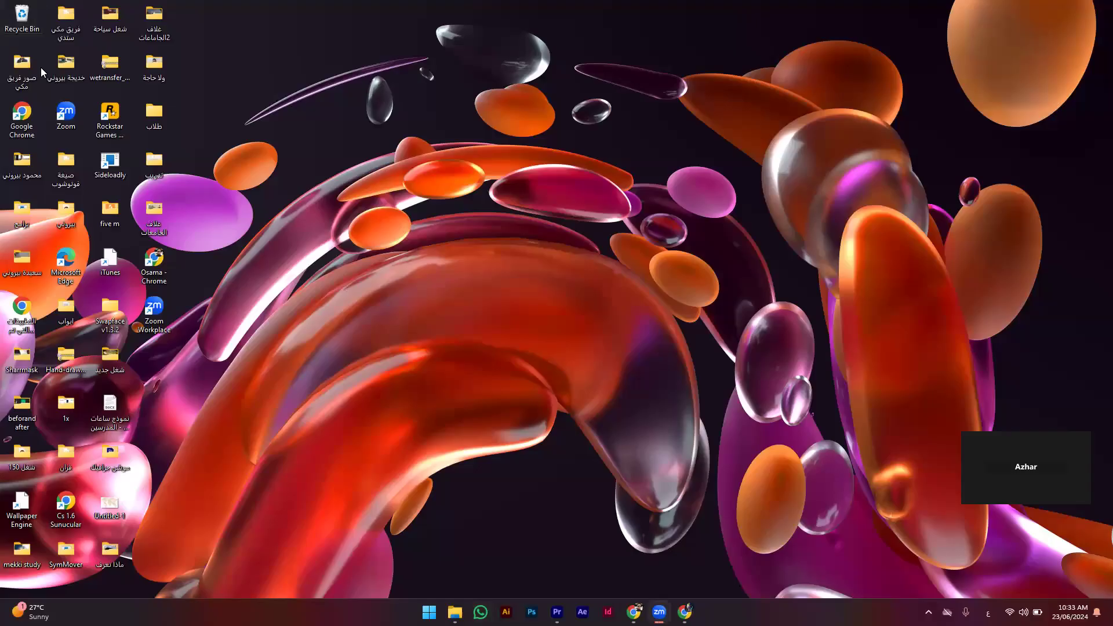
key("alt+Tab")
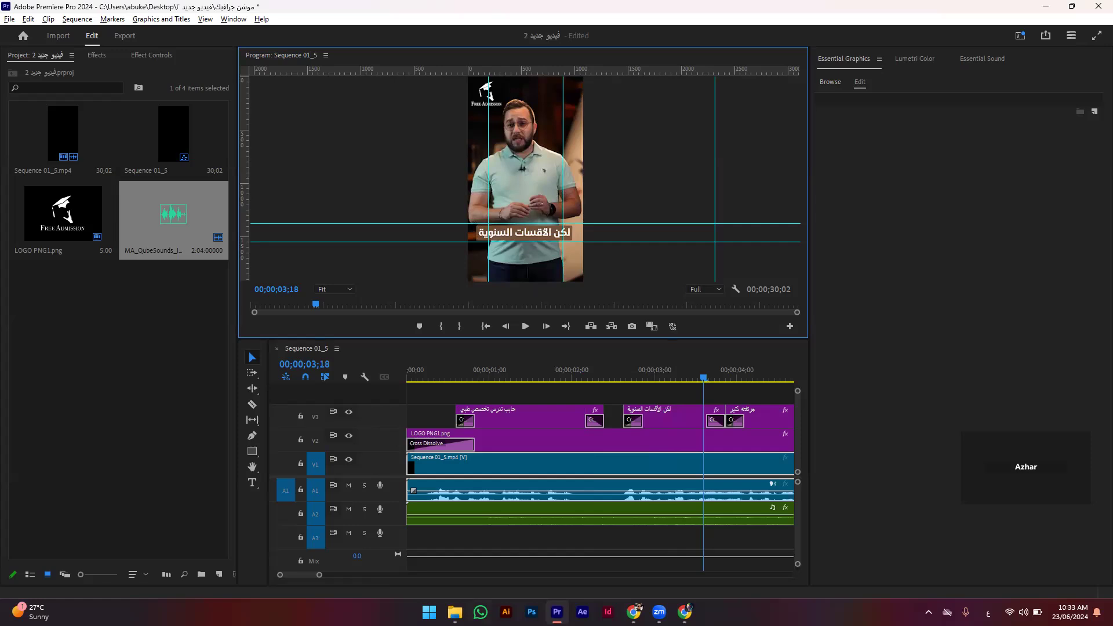
Step: Switch back to the Motion Array tab and scroll to the top of the item page
left_click(634, 612)
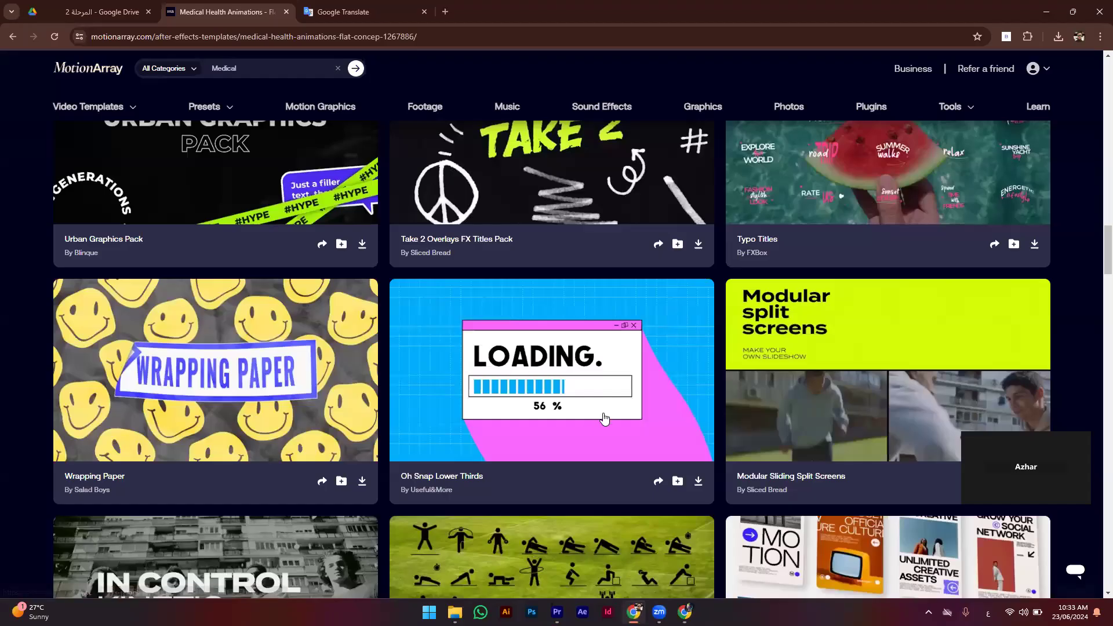
scroll(605, 420, "up", 4)
scroll(605, 421, "up", 5)
scroll(592, 413, "up", 5)
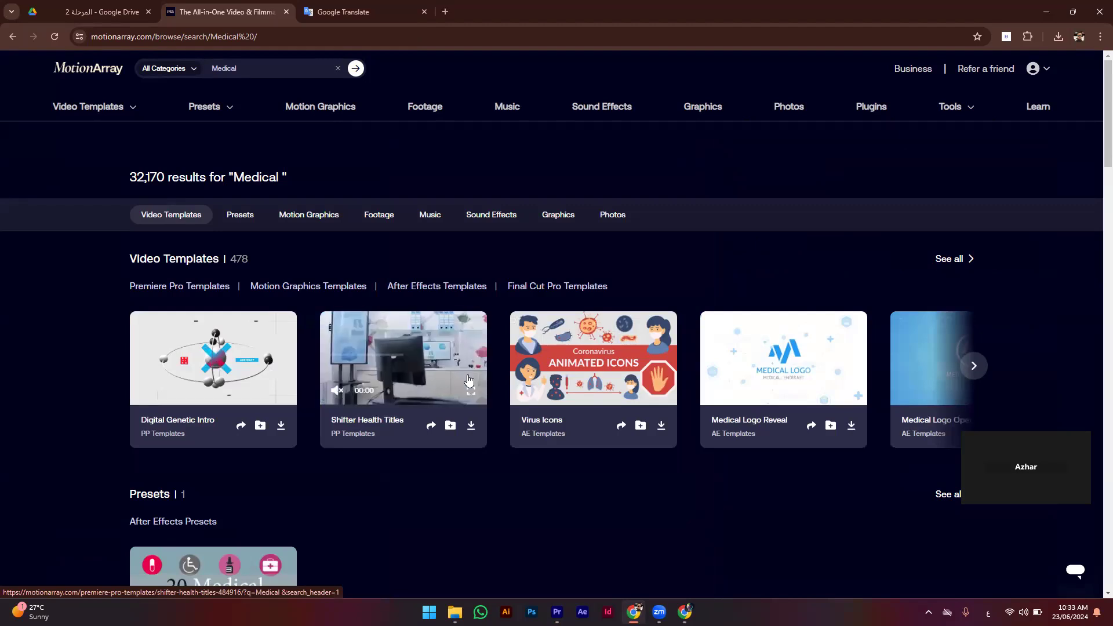
left_click(632, 351)
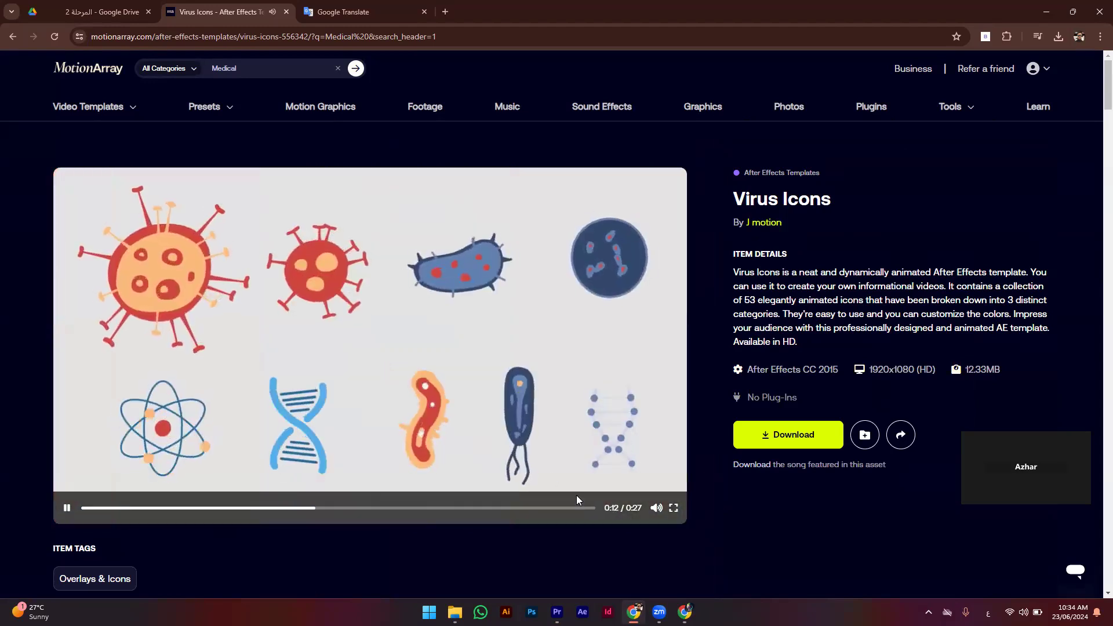
mouse_move(634, 509)
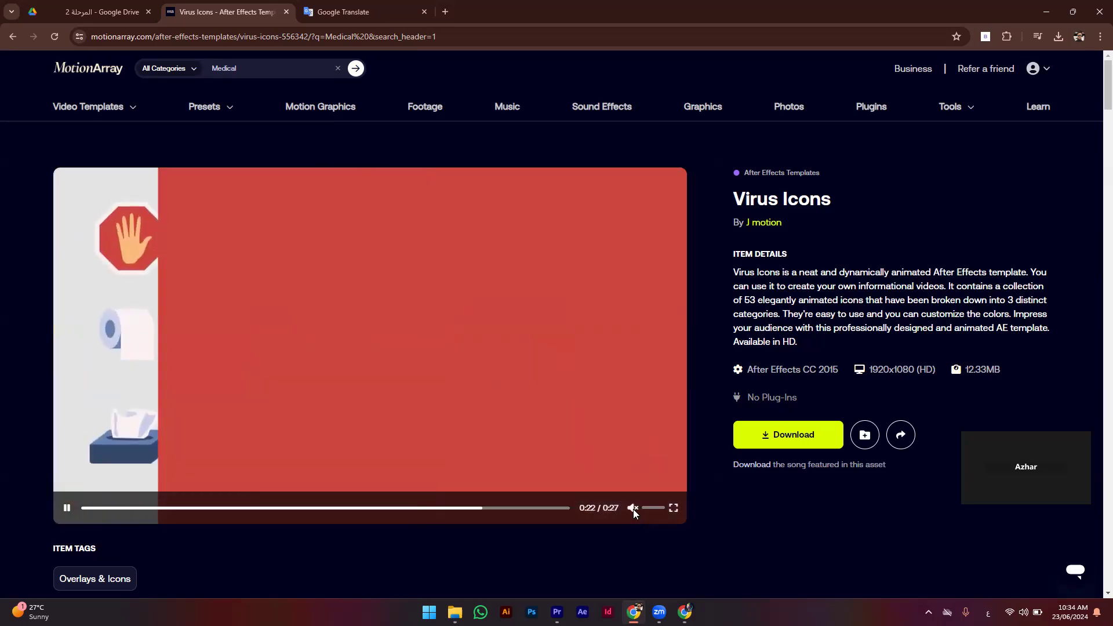
scroll(635, 514, "down", 6)
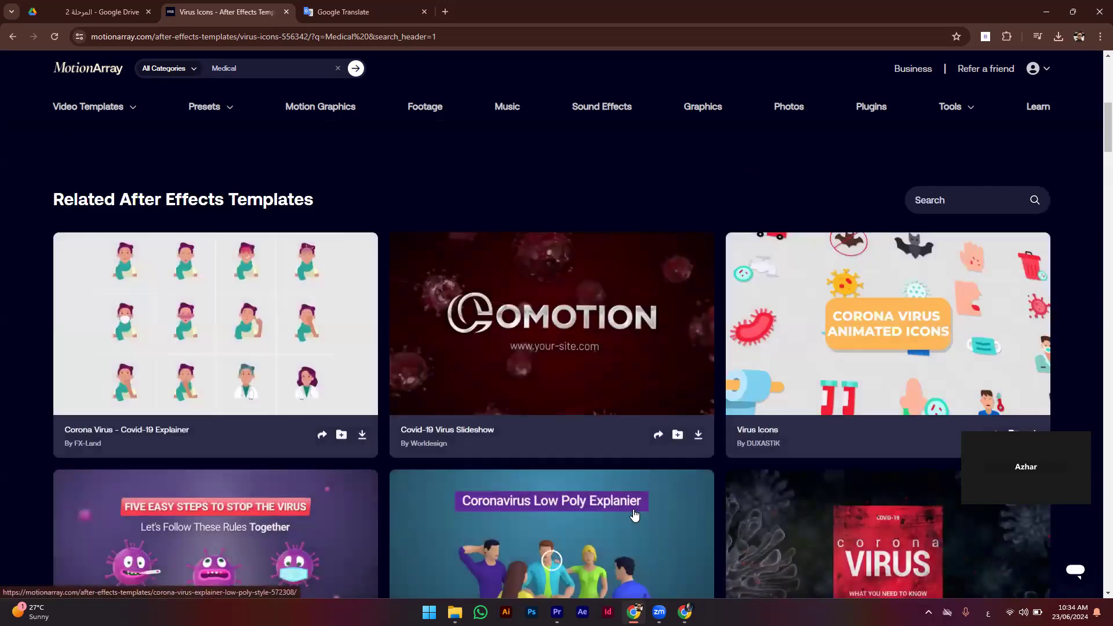
scroll(634, 513, "down", 2)
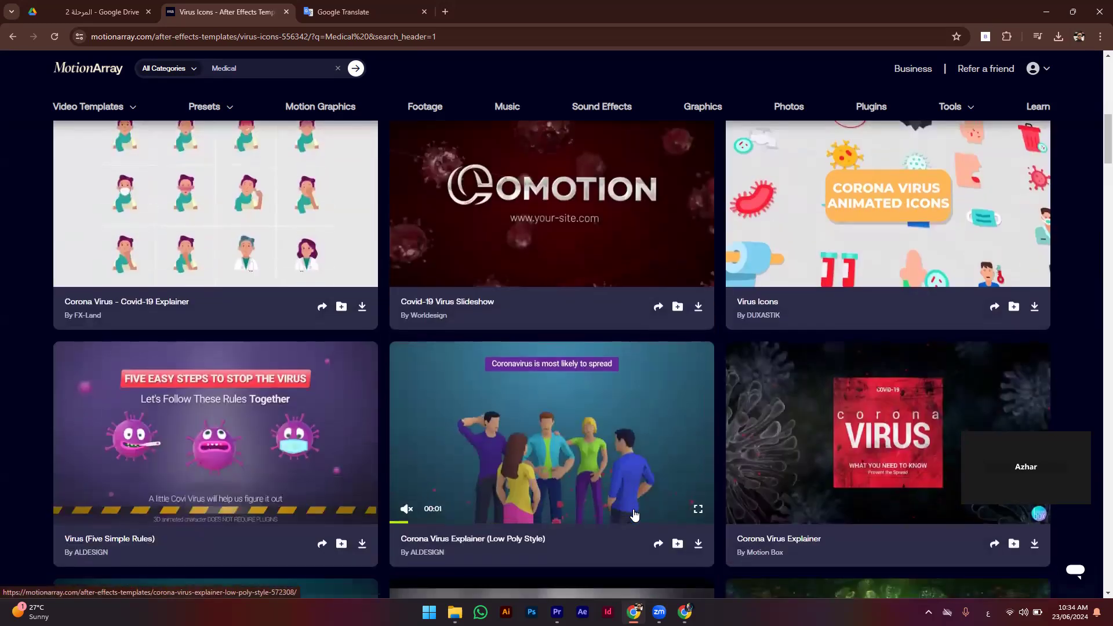
scroll(634, 513, "down", 2)
scroll(634, 513, "down", 4)
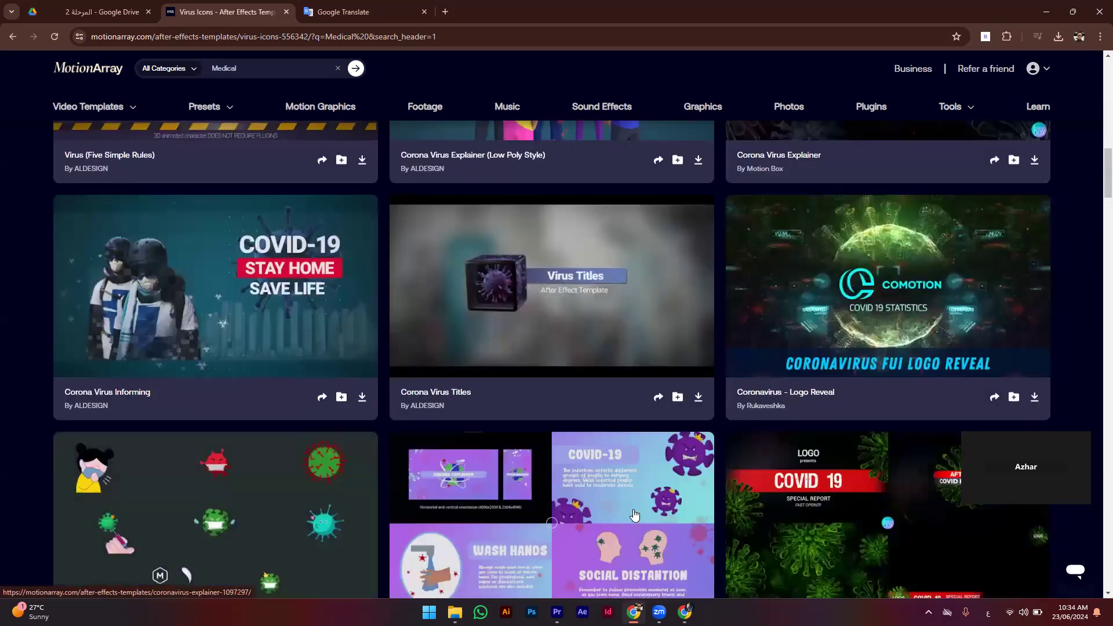
scroll(634, 513, "down", 3)
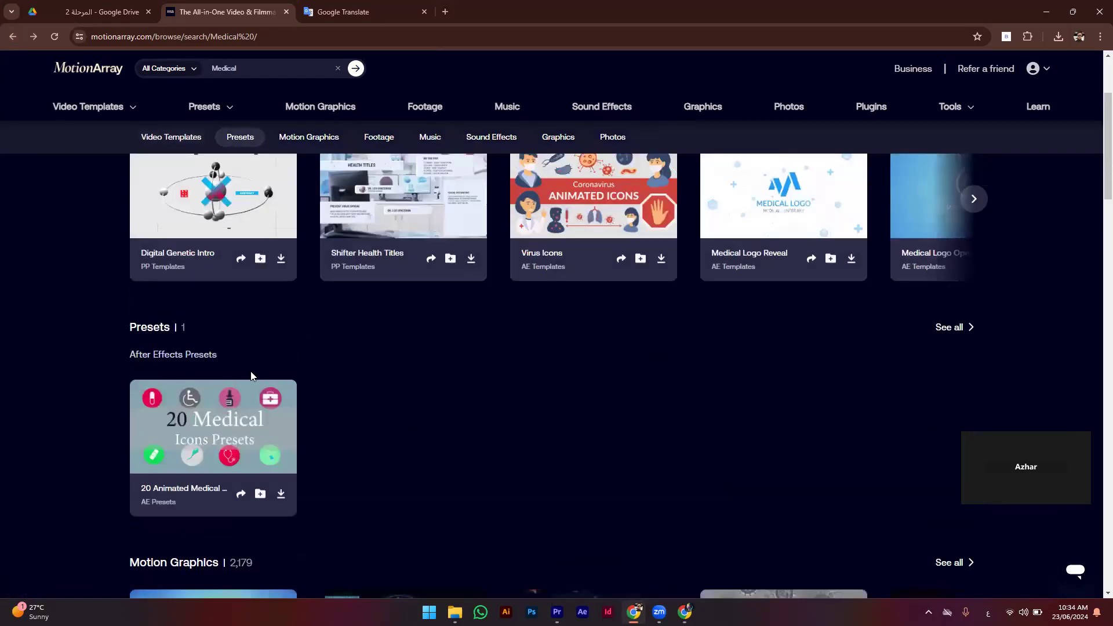
left_click(232, 450)
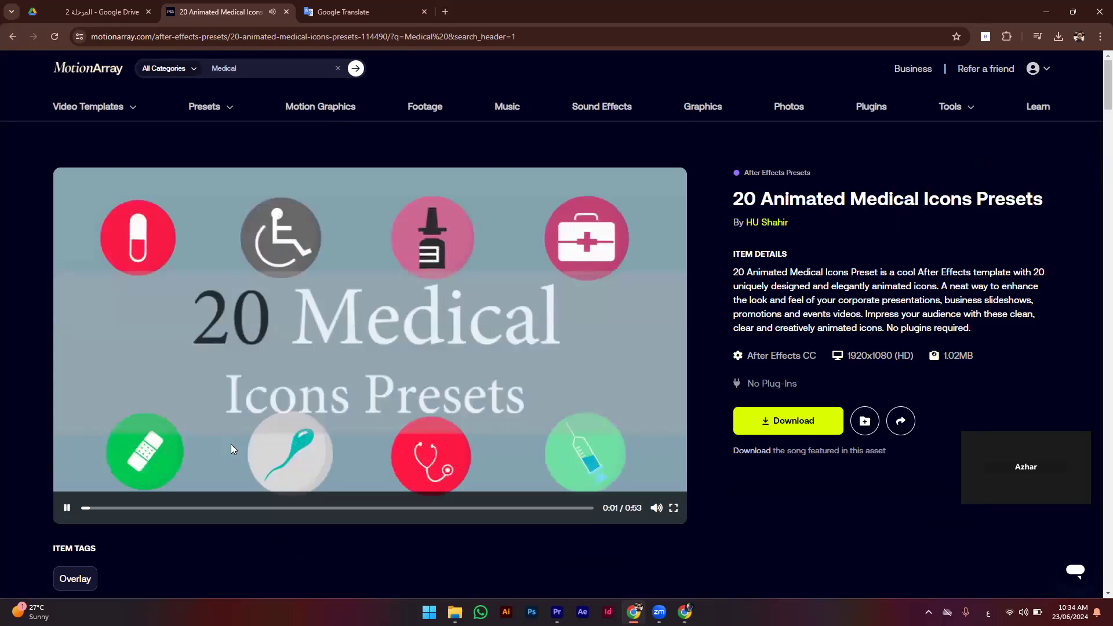
scroll(231, 444, "down", 6)
scroll(272, 444, "up", 1)
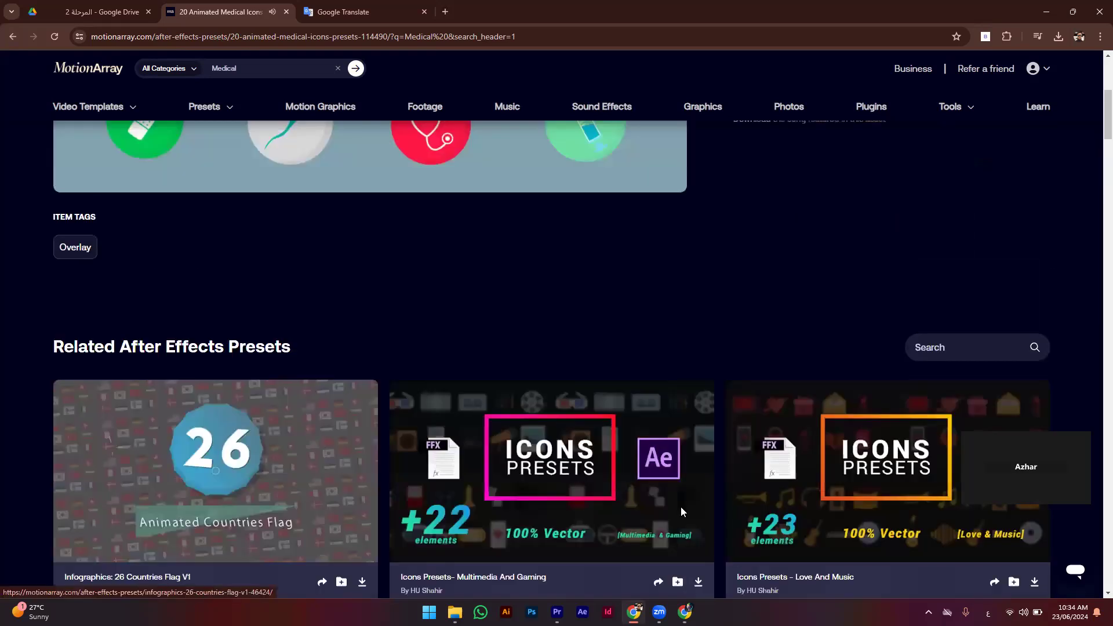
scroll(682, 512, "up", 5)
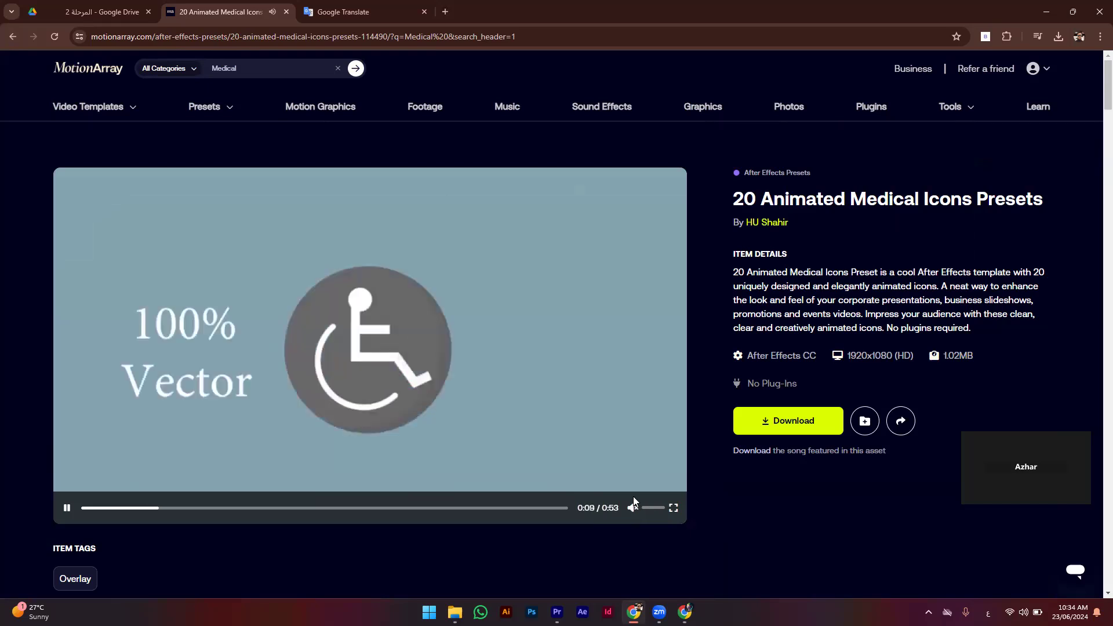
scroll(633, 496, "down", 7)
scroll(587, 382, "down", 1)
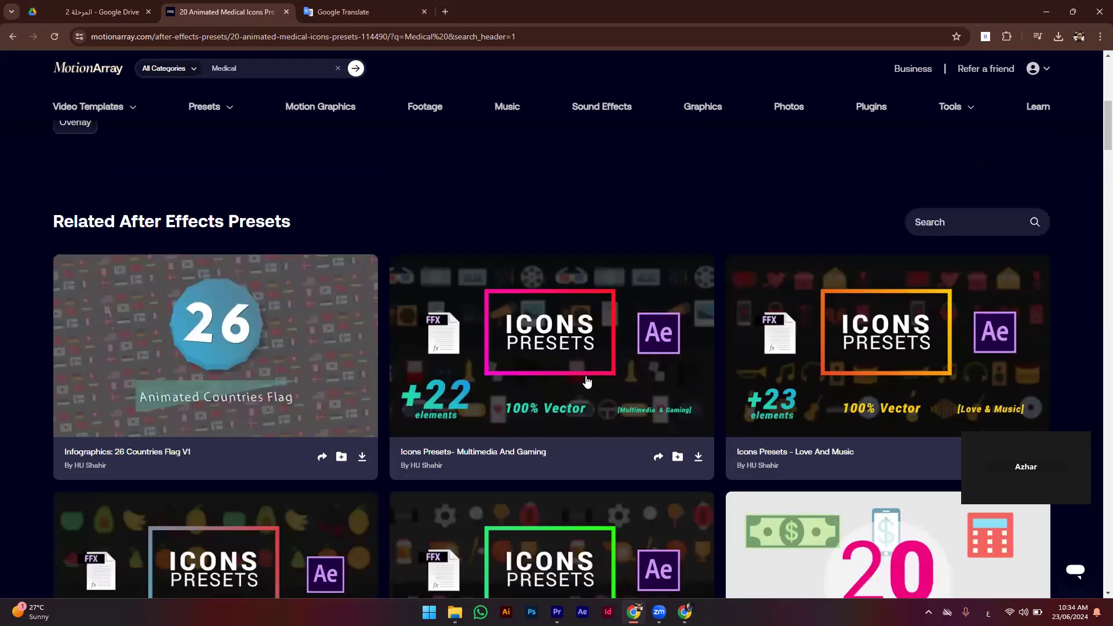
mouse_move(587, 382)
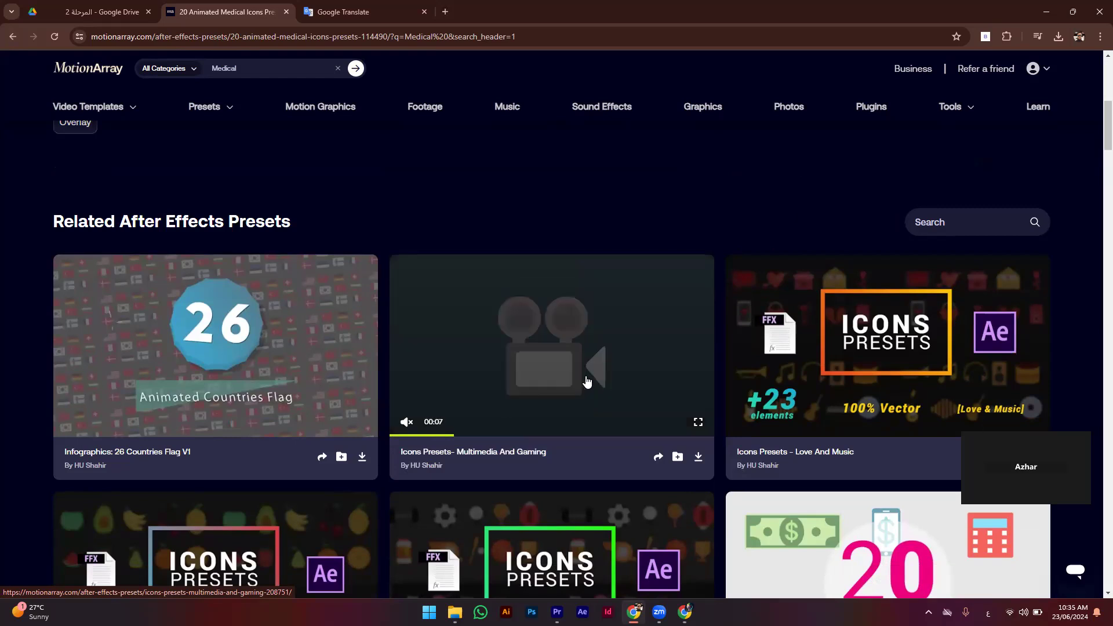
scroll(587, 381, "down", 3)
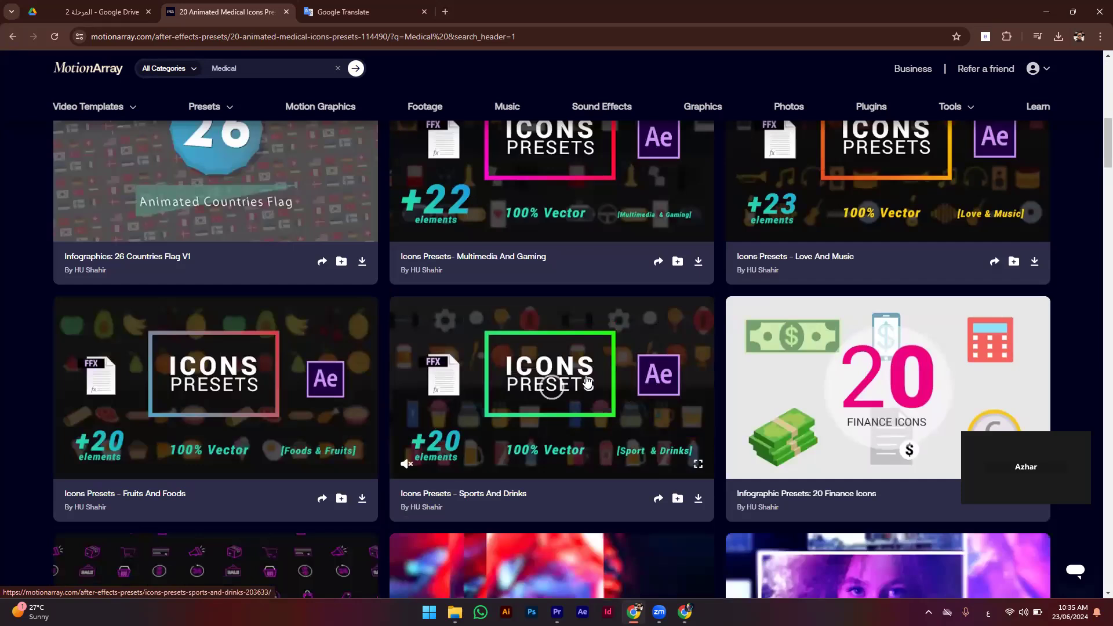
scroll(586, 381, "down", 1)
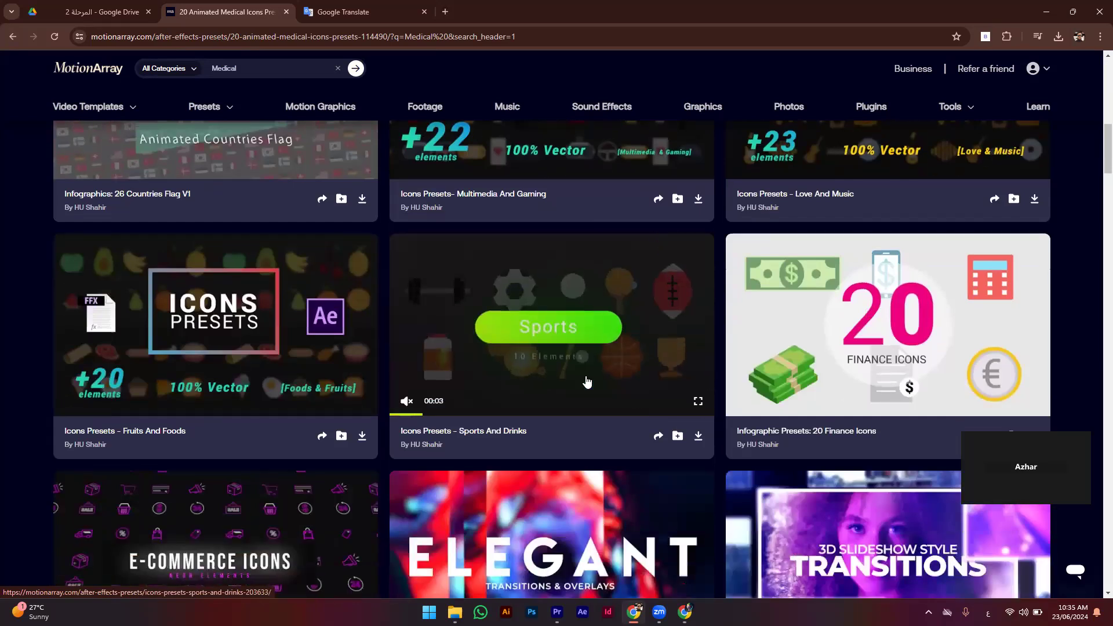
scroll(586, 381, "down", 1)
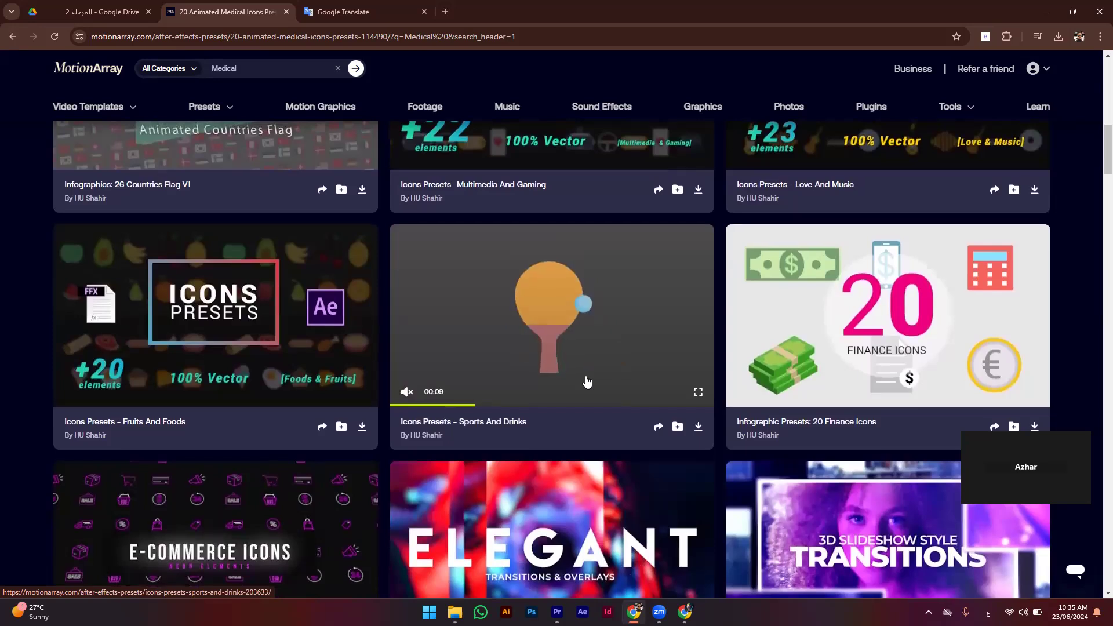
scroll(586, 380, "down", 3)
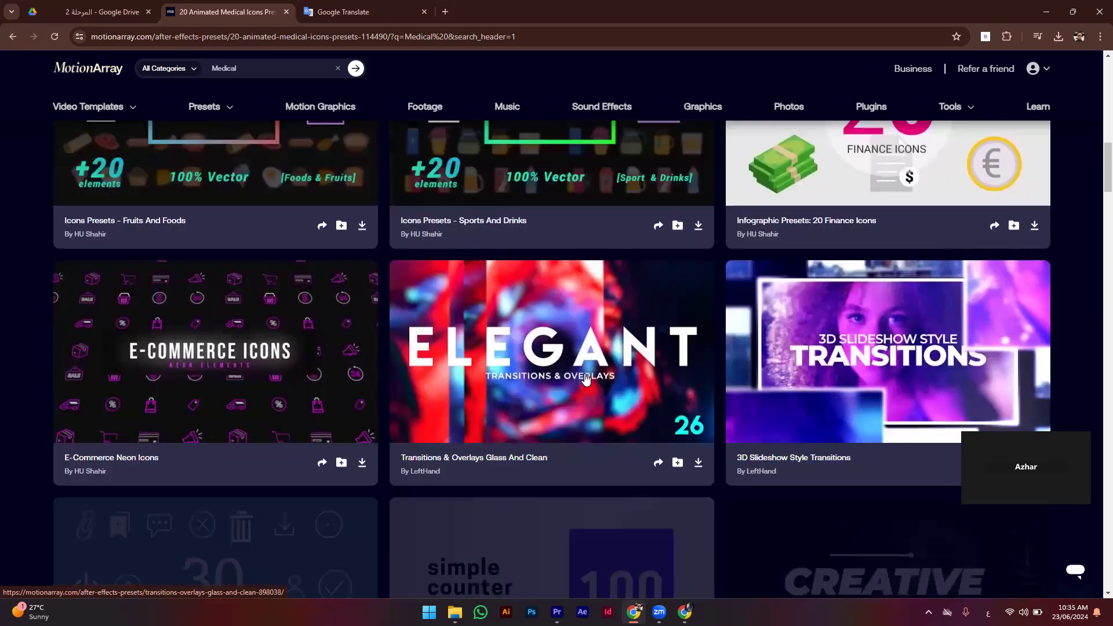
scroll(583, 377, "down", 3)
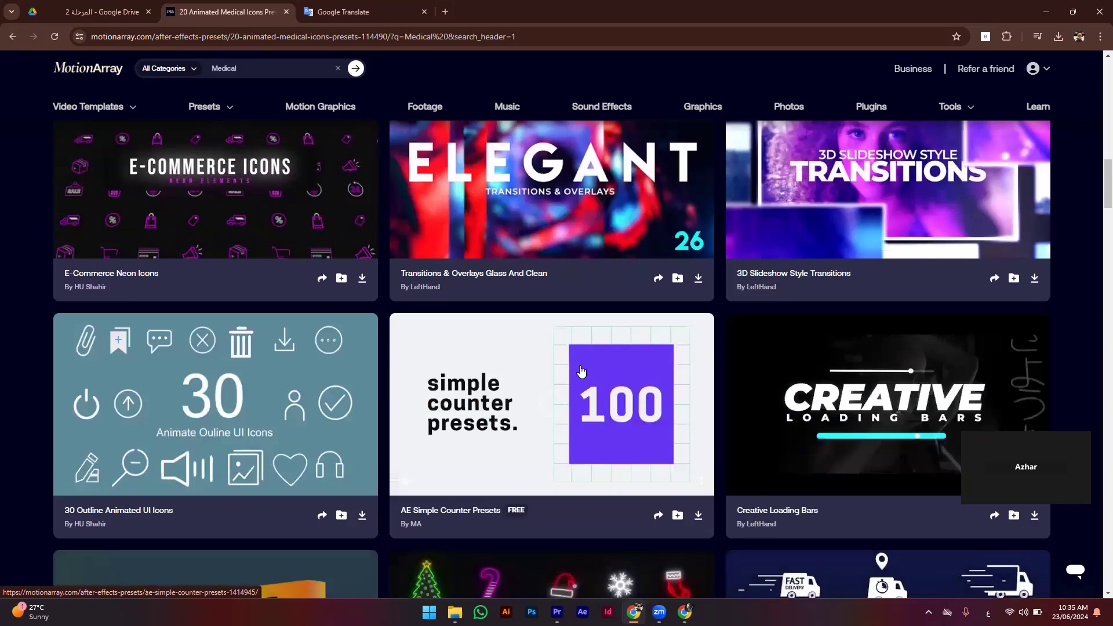
scroll(583, 373, "down", 3)
scroll(582, 371, "down", 2)
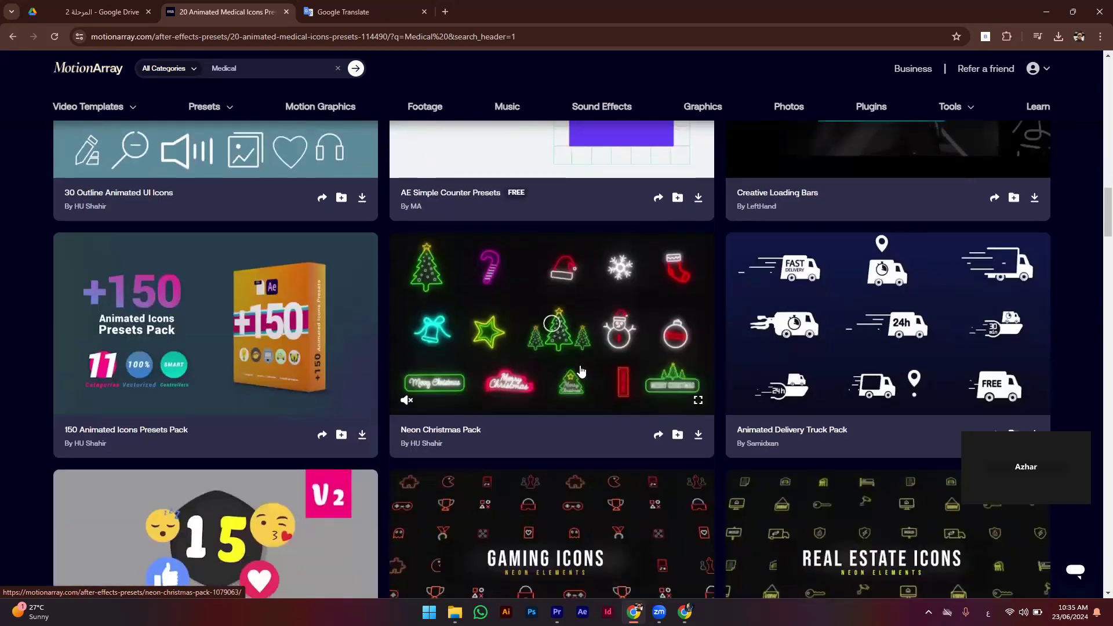
scroll(582, 371, "down", 3)
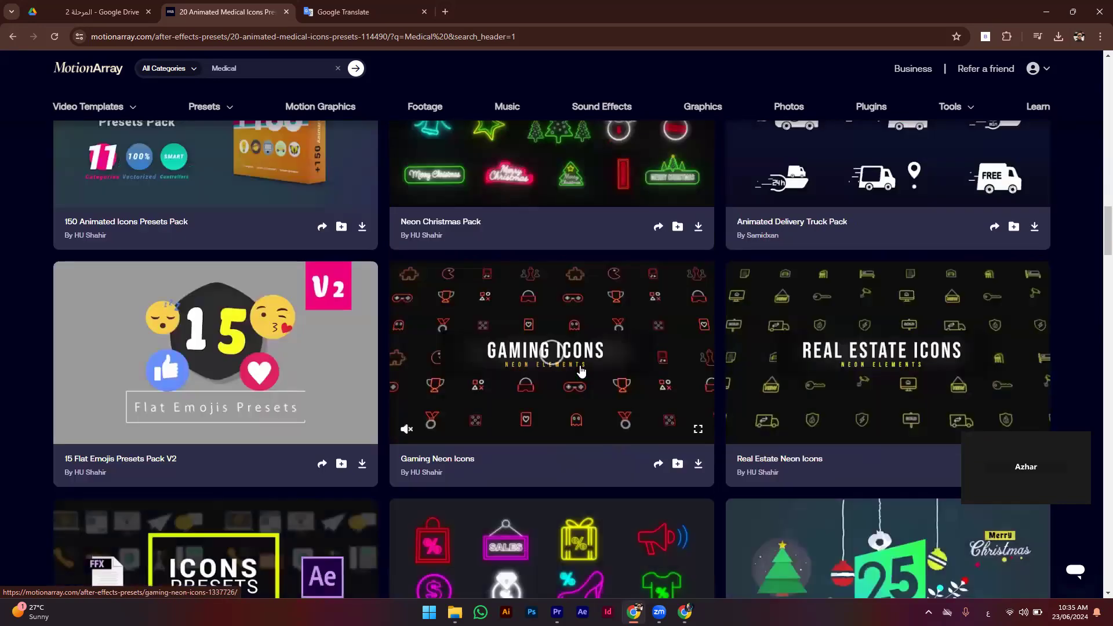
scroll(582, 371, "down", 3)
scroll(580, 368, "down", 3)
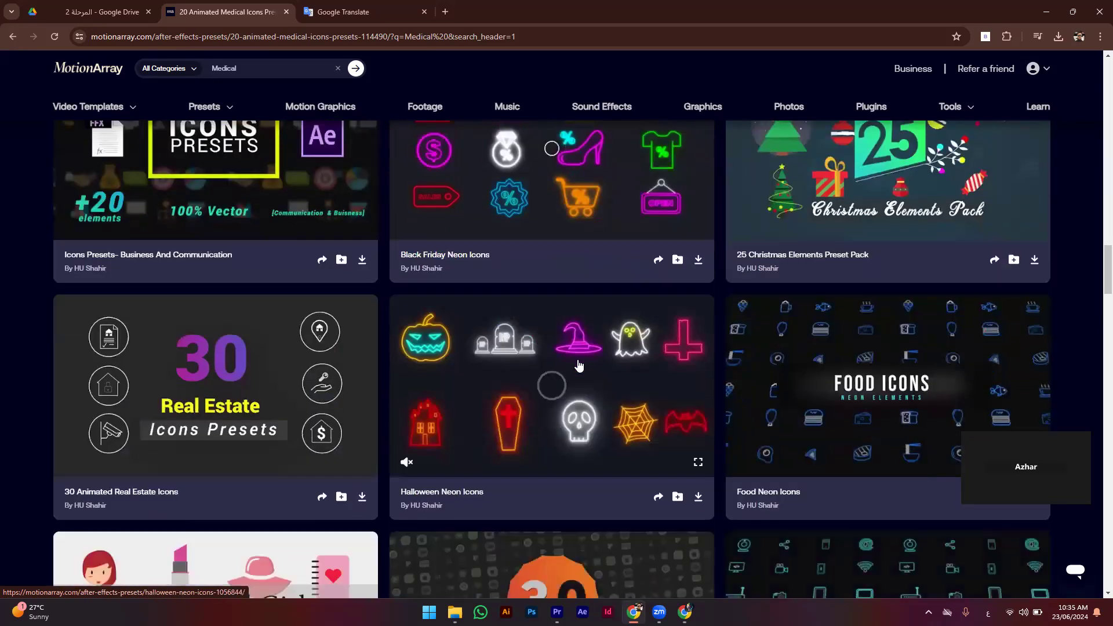
scroll(578, 365, "up", 1)
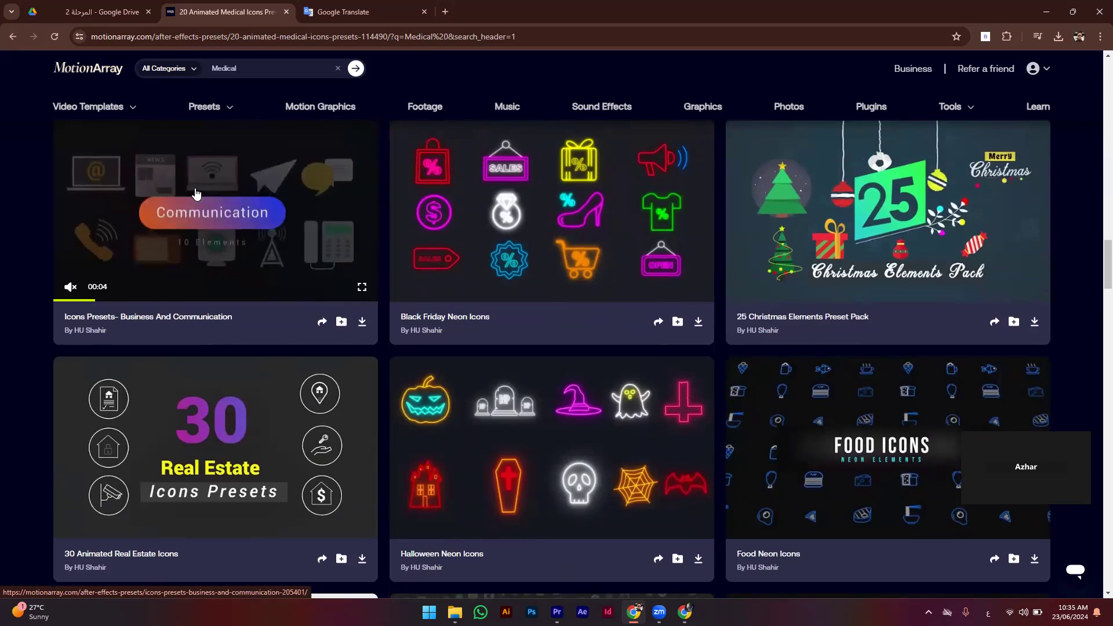
scroll(191, 252, "down", 5)
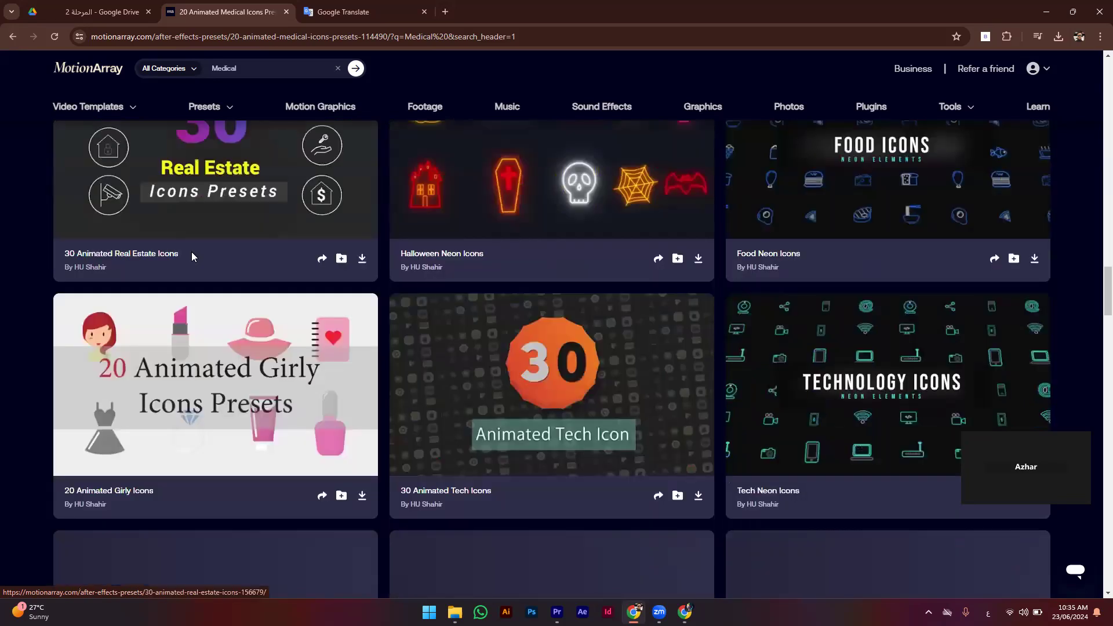
scroll(192, 252, "down", 3)
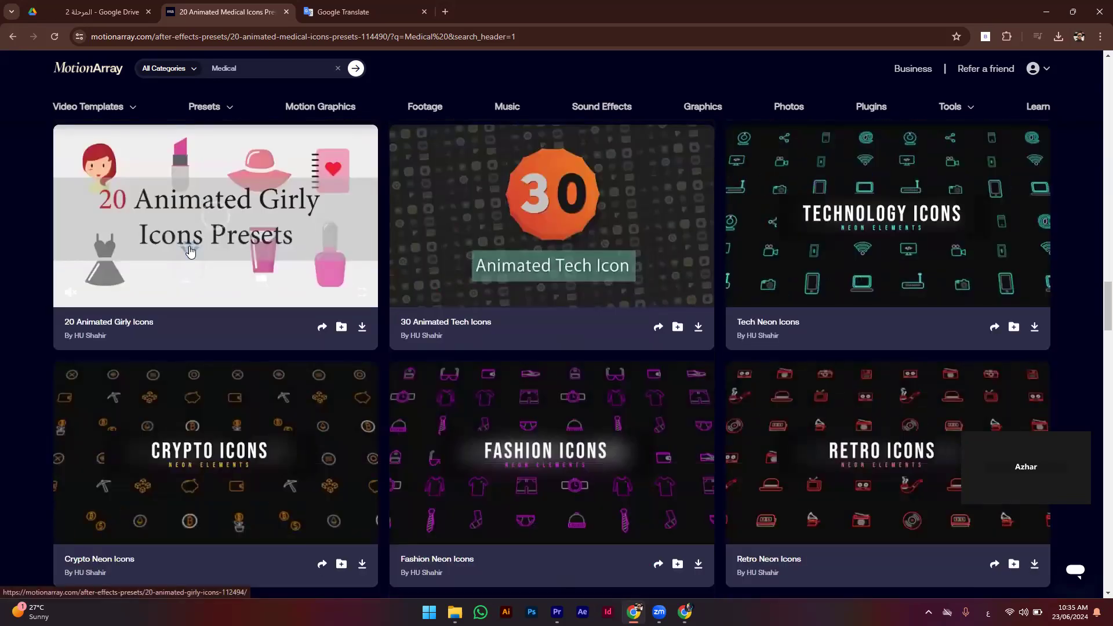
Step: Go back to the Medical results and advance the Motion Graphics row to show 30 Medical And Healthcare Icons
left_click(12, 36)
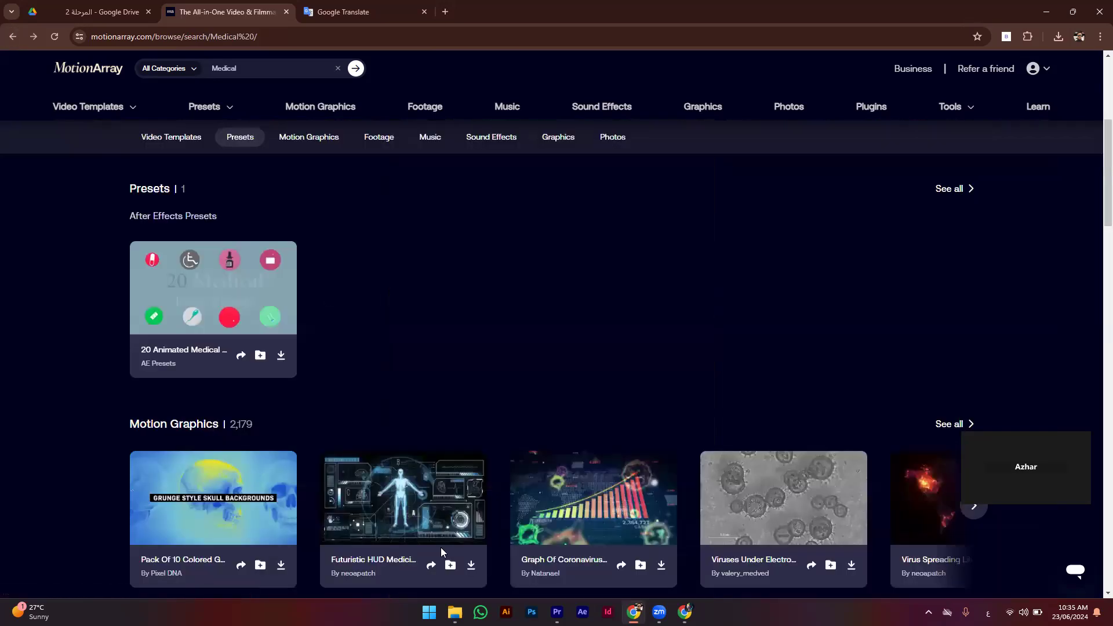
scroll(440, 550, "down", 3)
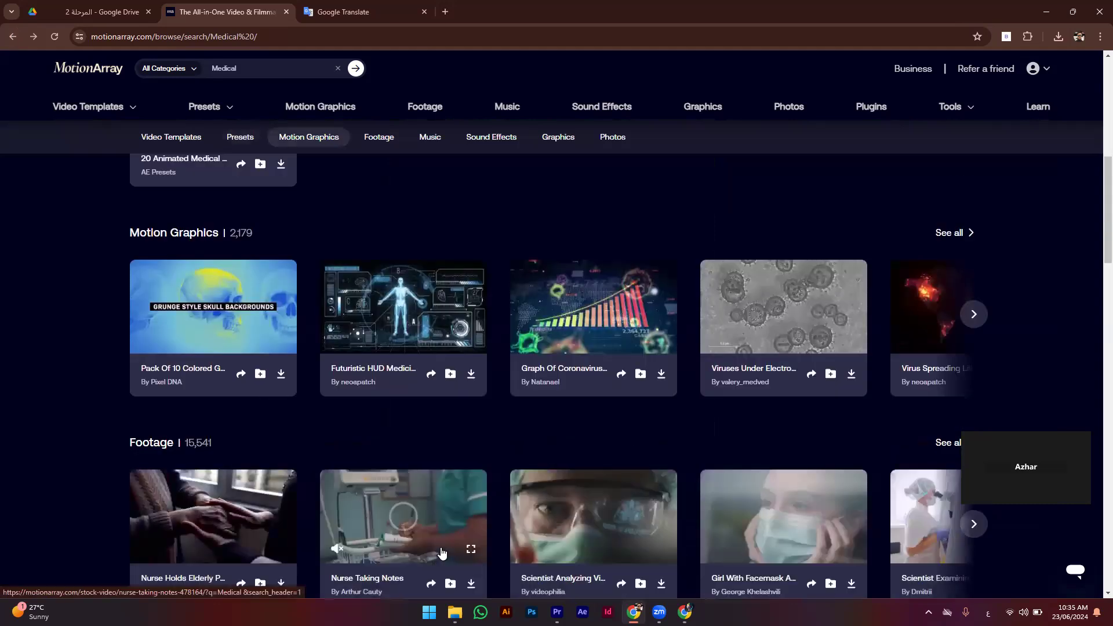
scroll(928, 287, "down", 1)
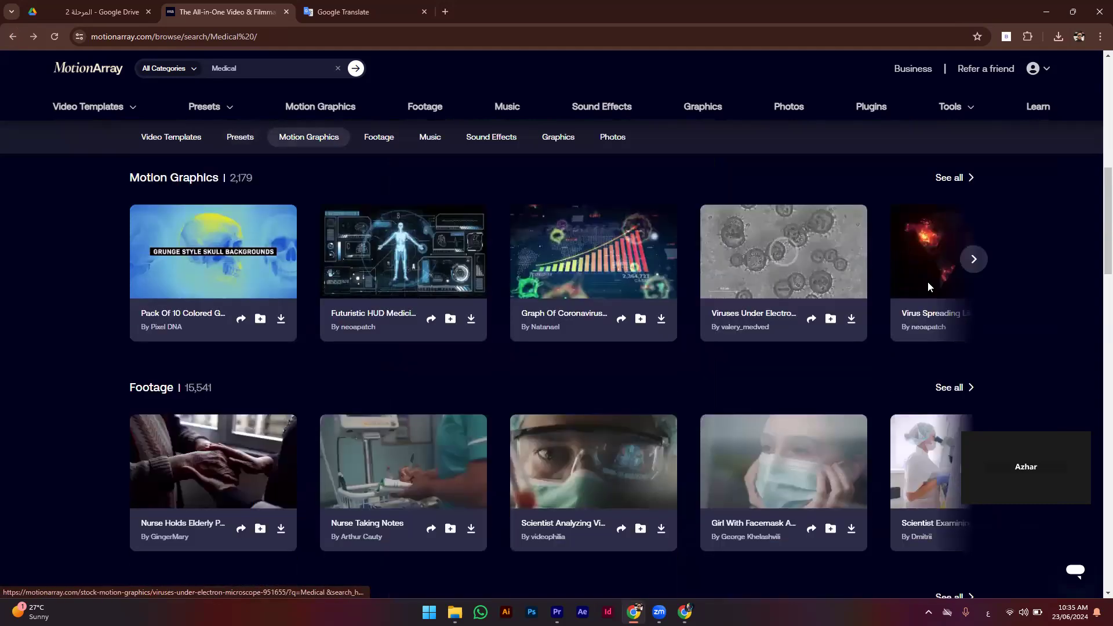
left_click(980, 267)
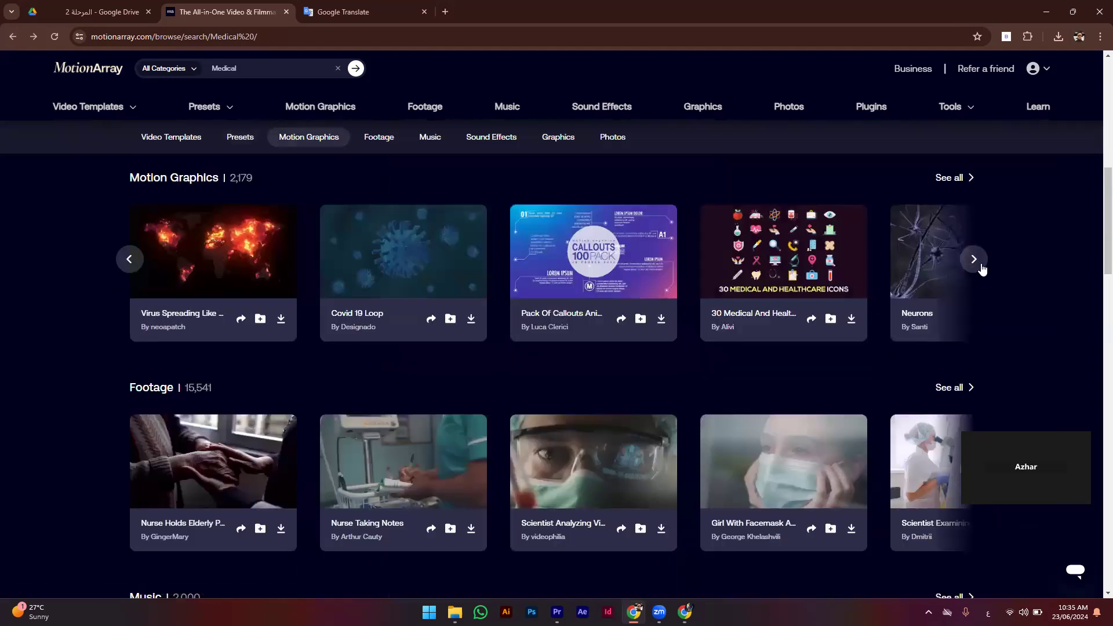
Step: Open the 30 Medical And Healthcare Icons pack (1920x1080, 404.61MB), play its preview, and review its details
left_click(768, 234)
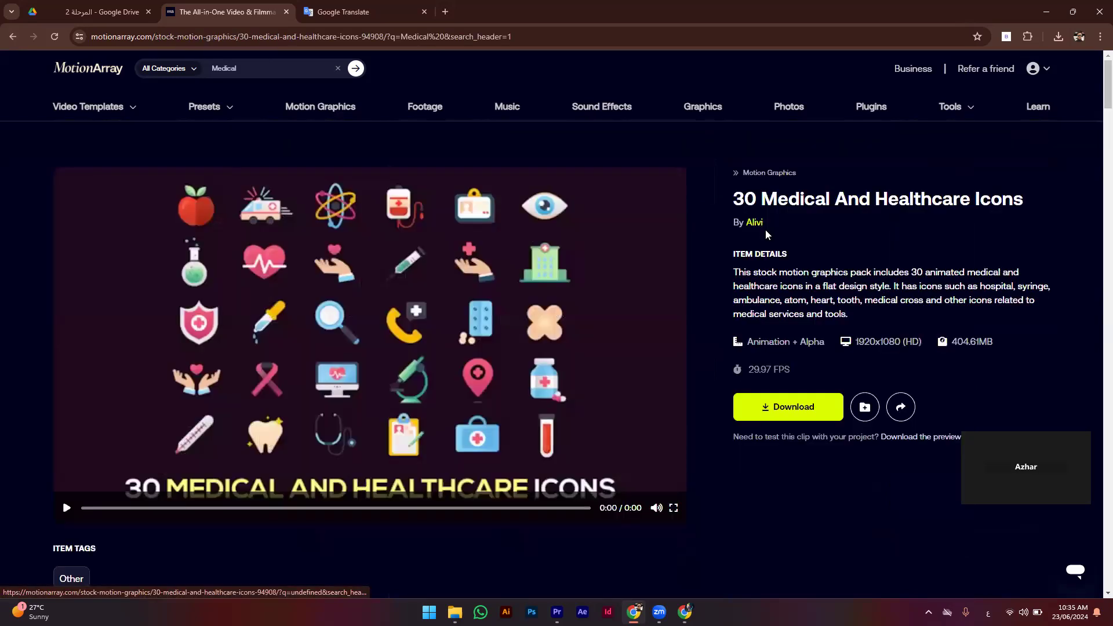
left_click(348, 395)
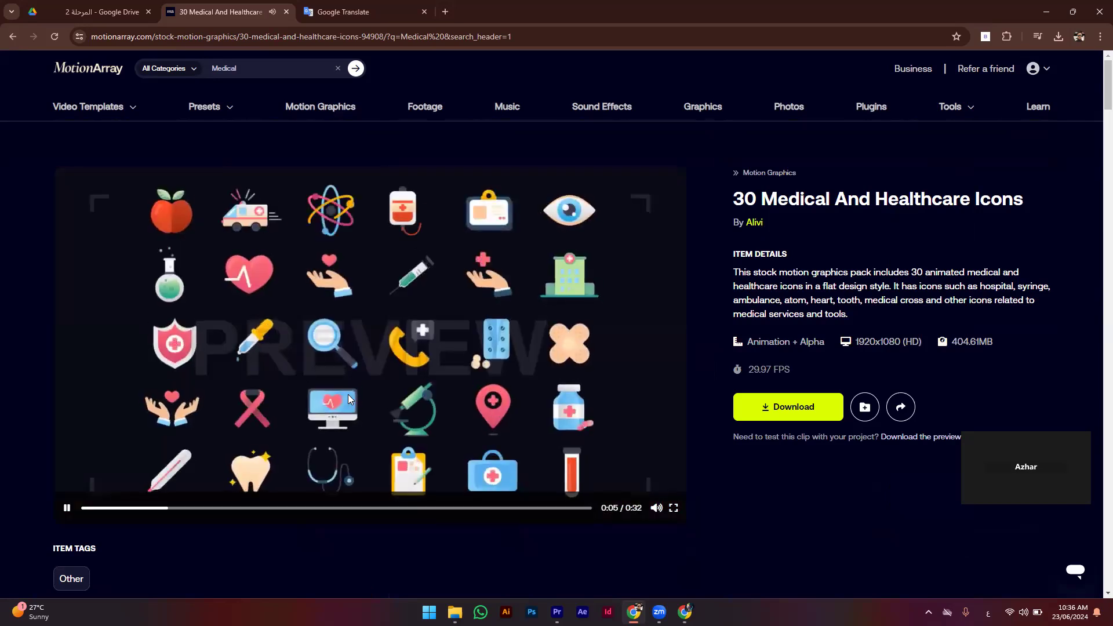
scroll(348, 399, "down", 10)
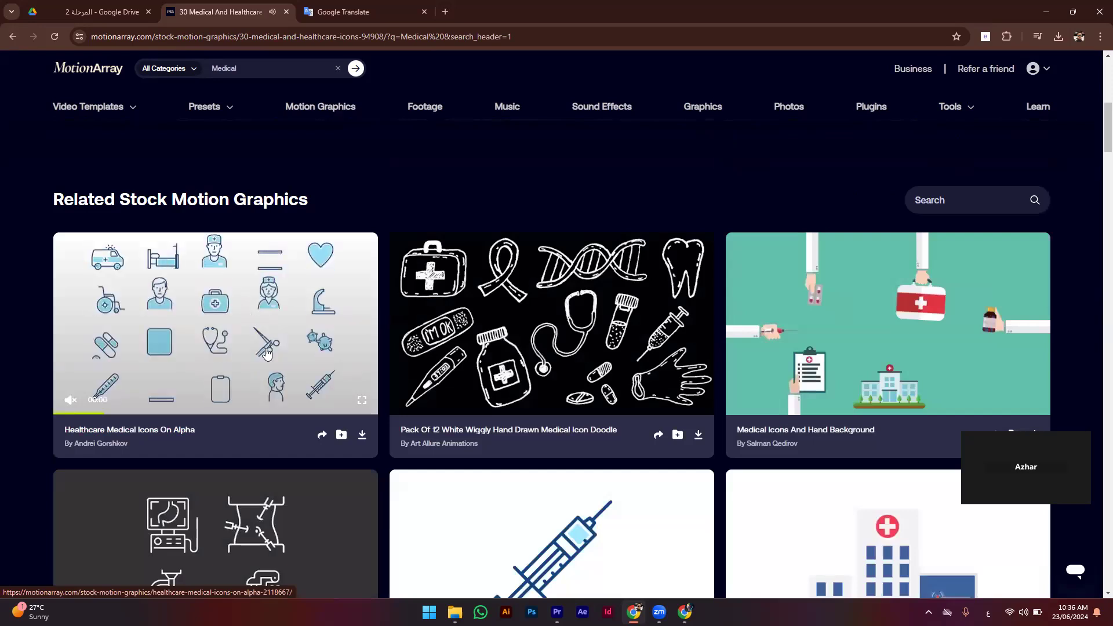
scroll(431, 343, "up", 5)
scroll(446, 333, "up", 2)
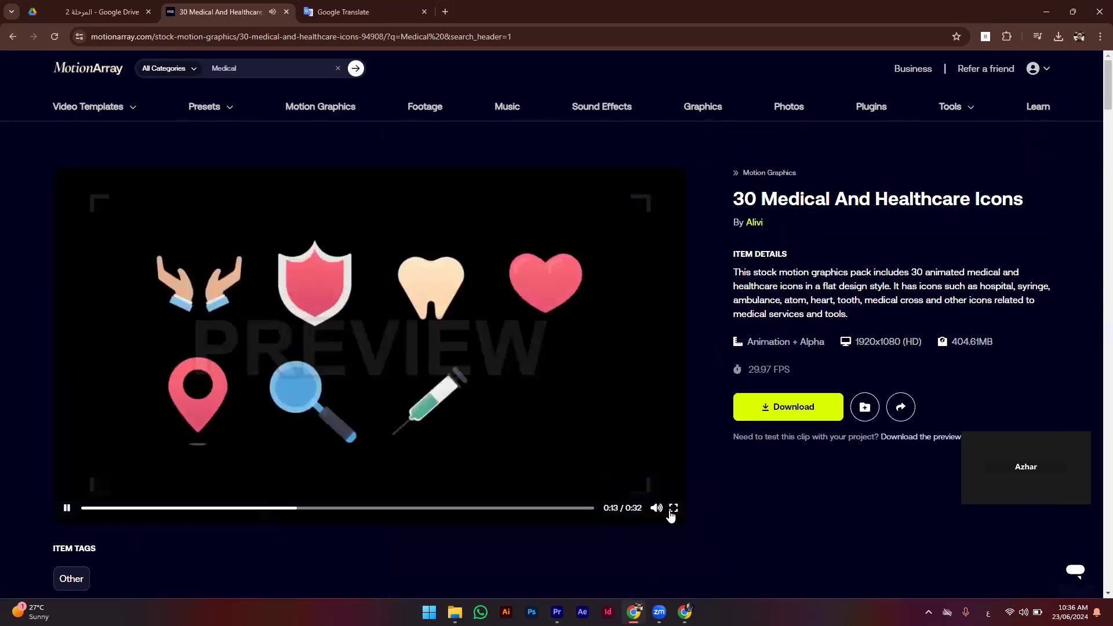
mouse_move(653, 513)
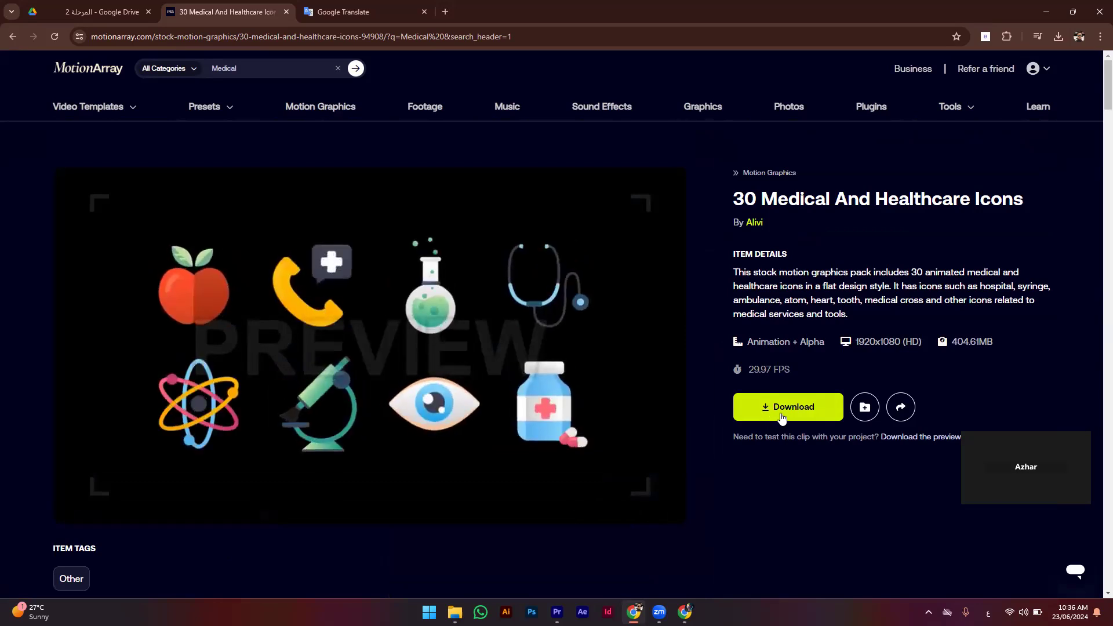
scroll(627, 458, "down", 1)
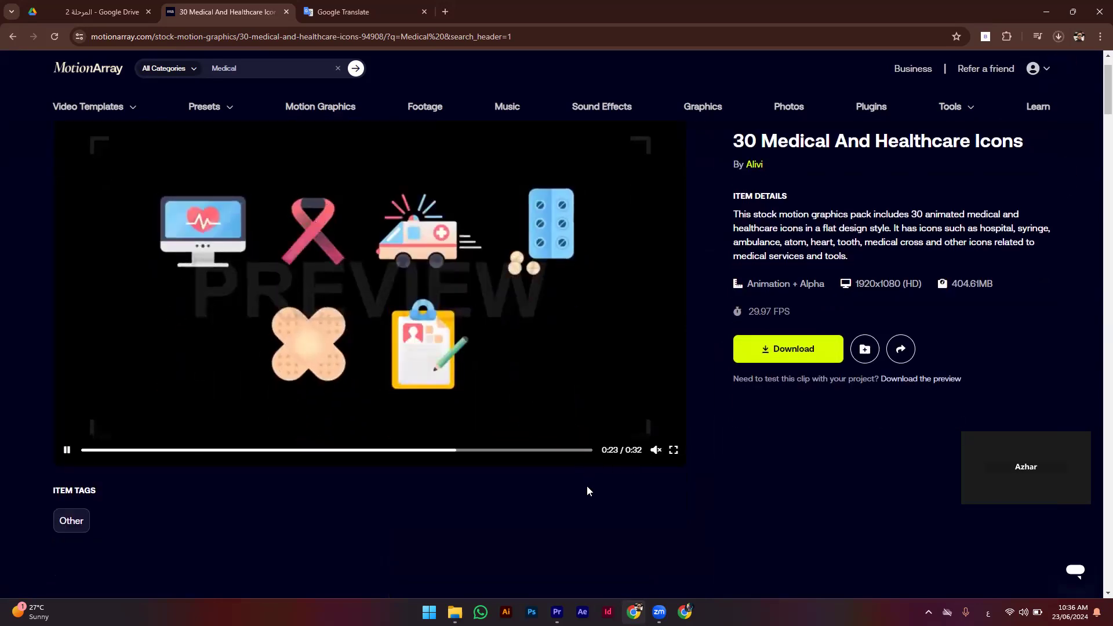
scroll(586, 370, "down", 3)
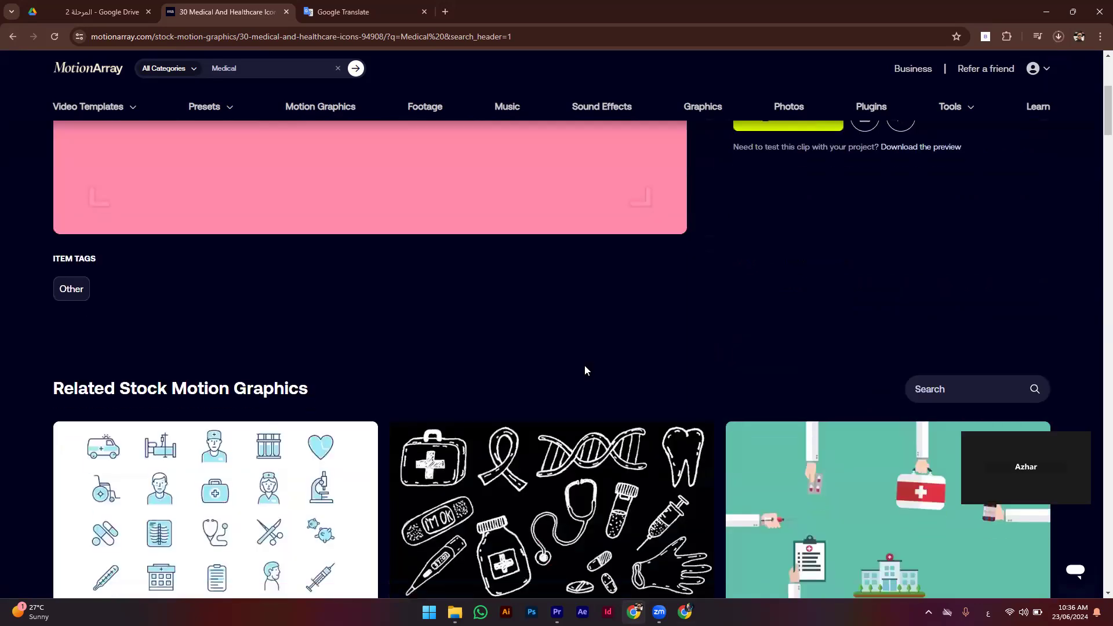
scroll(584, 366, "up", 5)
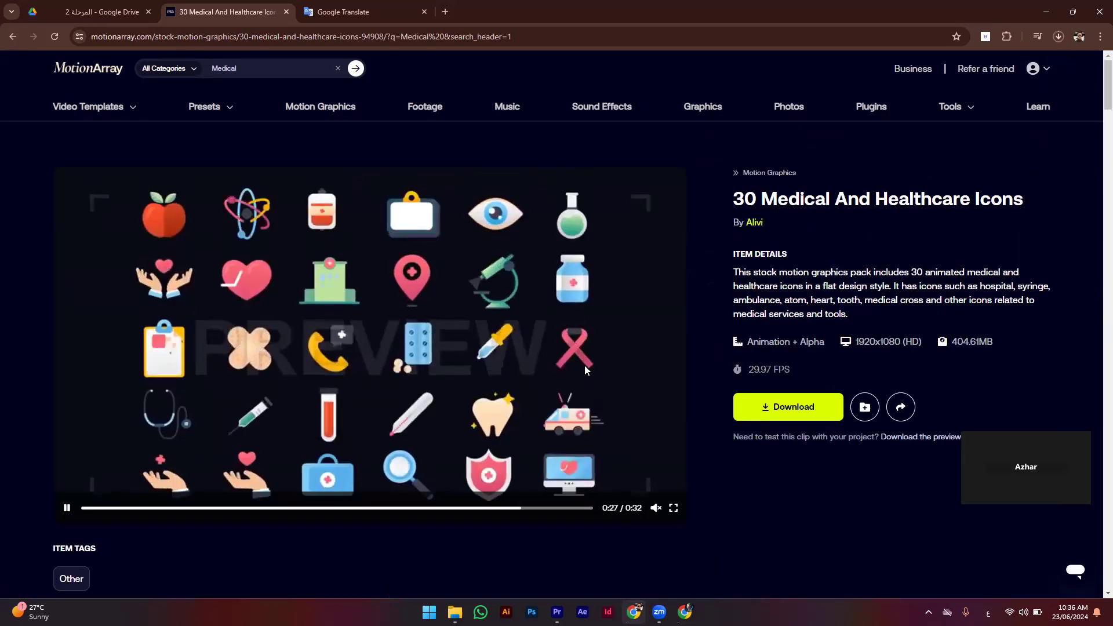
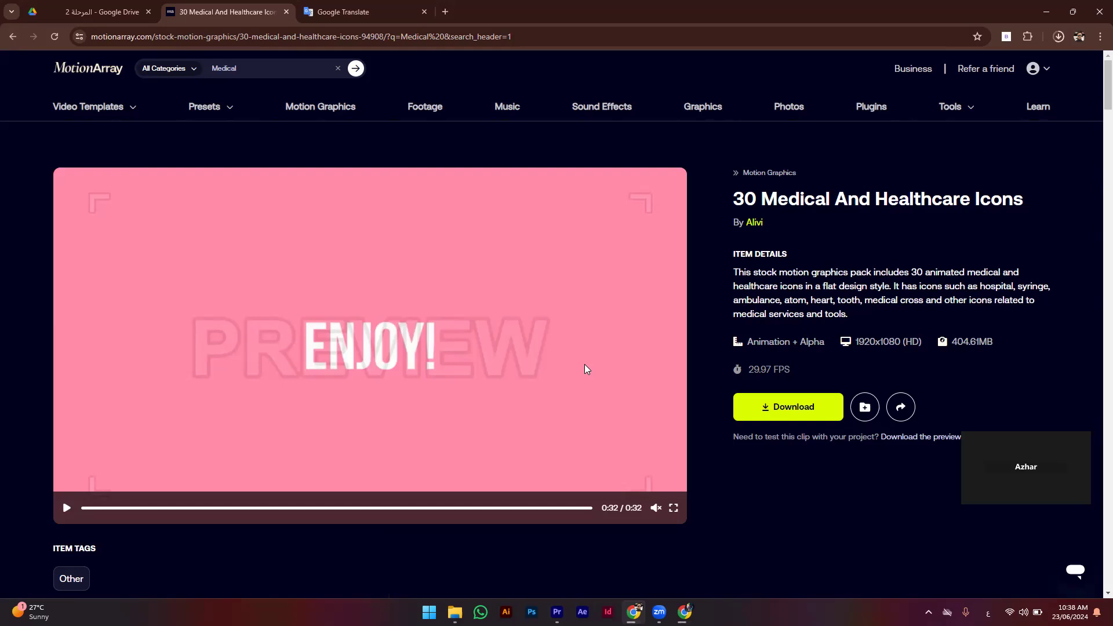
Step: Browse the related medical icon clips below the pack on Motion Array
scroll(585, 368, "down", 3)
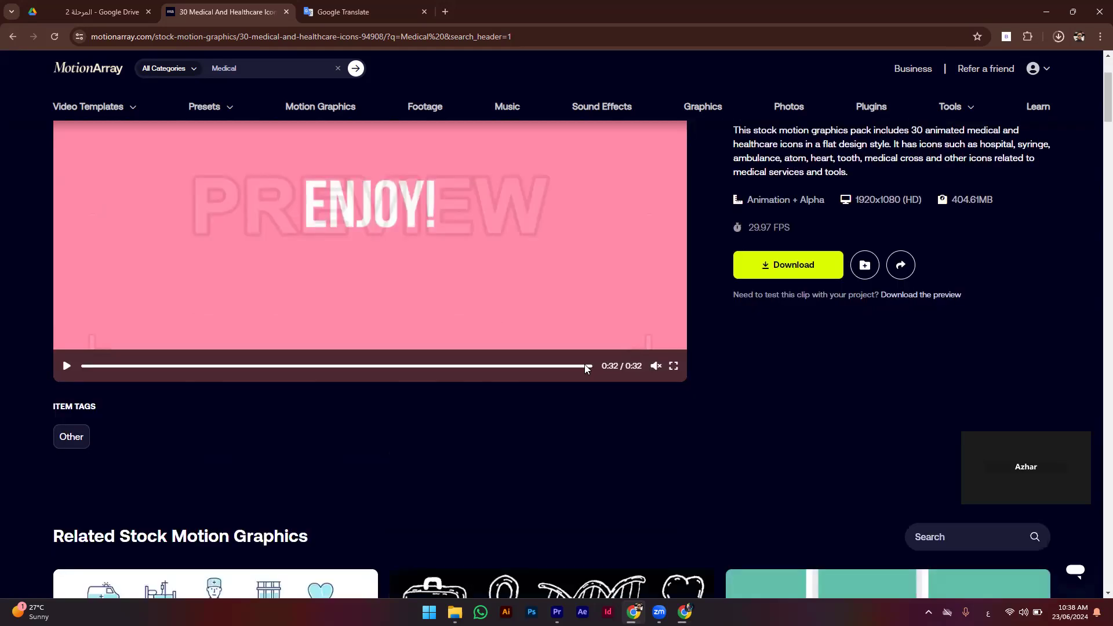
scroll(585, 369, "down", 4)
scroll(586, 371, "down", 6)
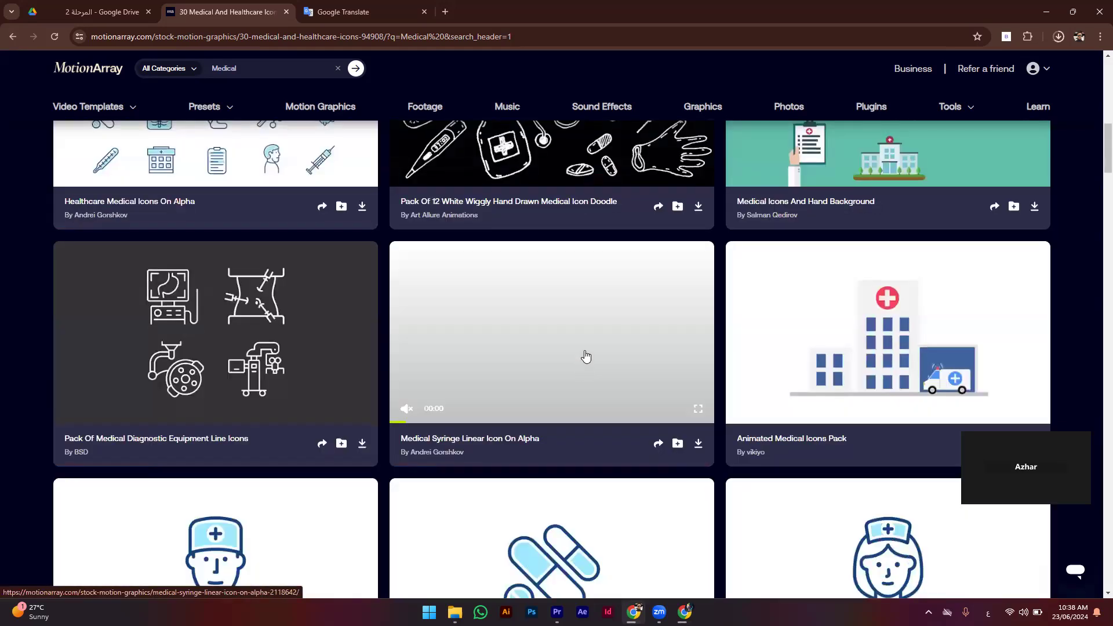
scroll(586, 370, "down", 4)
scroll(586, 360, "up", 2)
scroll(586, 352, "down", 2)
scroll(585, 352, "down", 2)
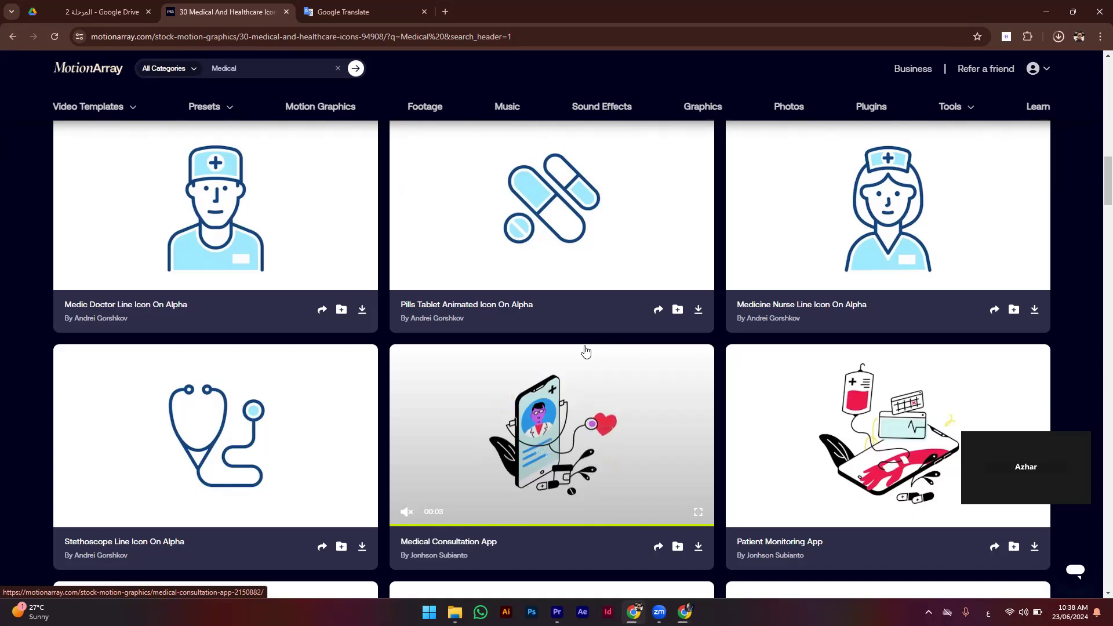
scroll(585, 352, "down", 4)
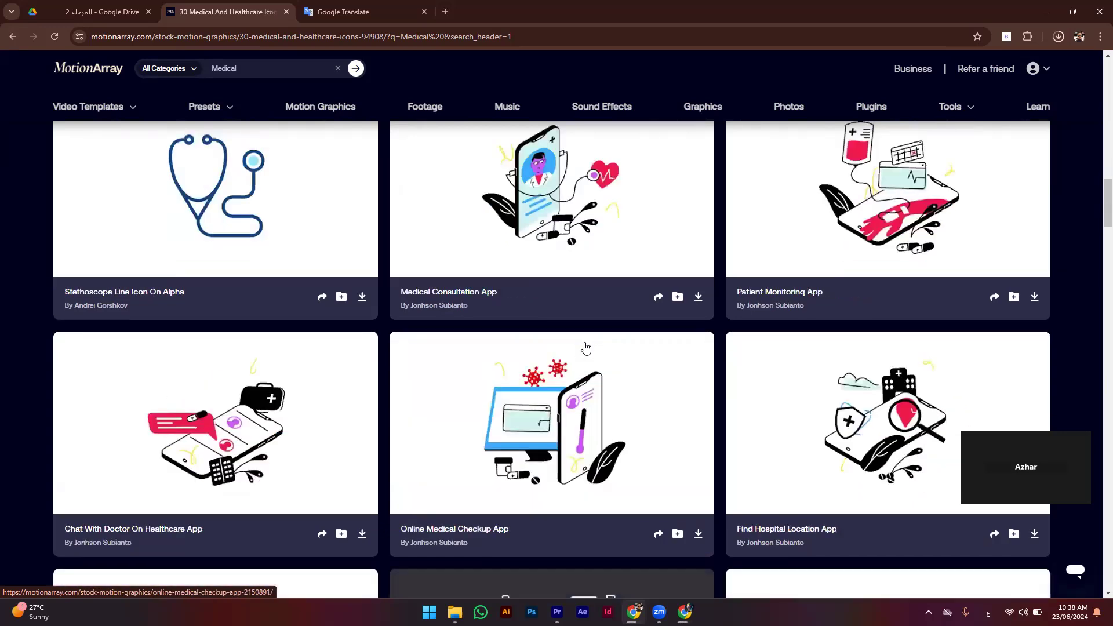
scroll(585, 348, "down", 6)
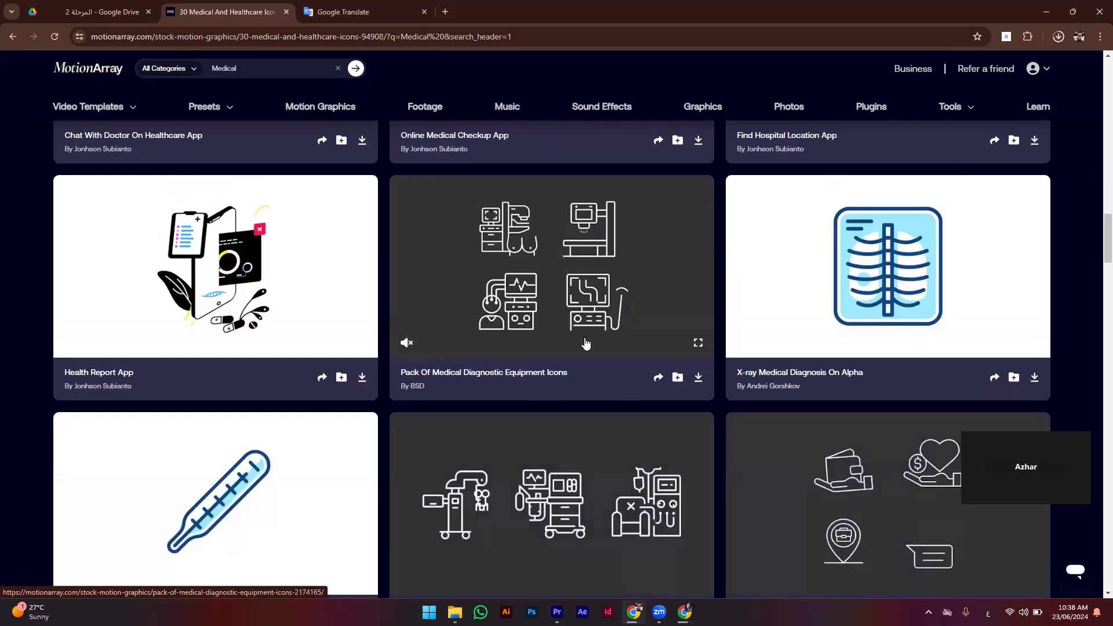
scroll(587, 341, "down", 3)
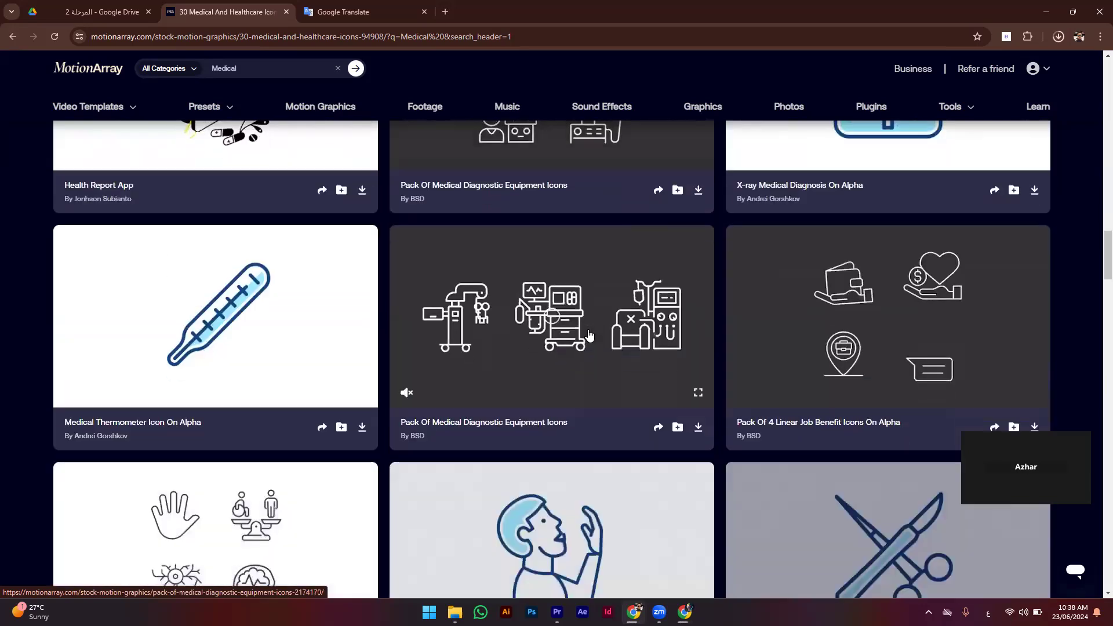
scroll(589, 335, "down", 4)
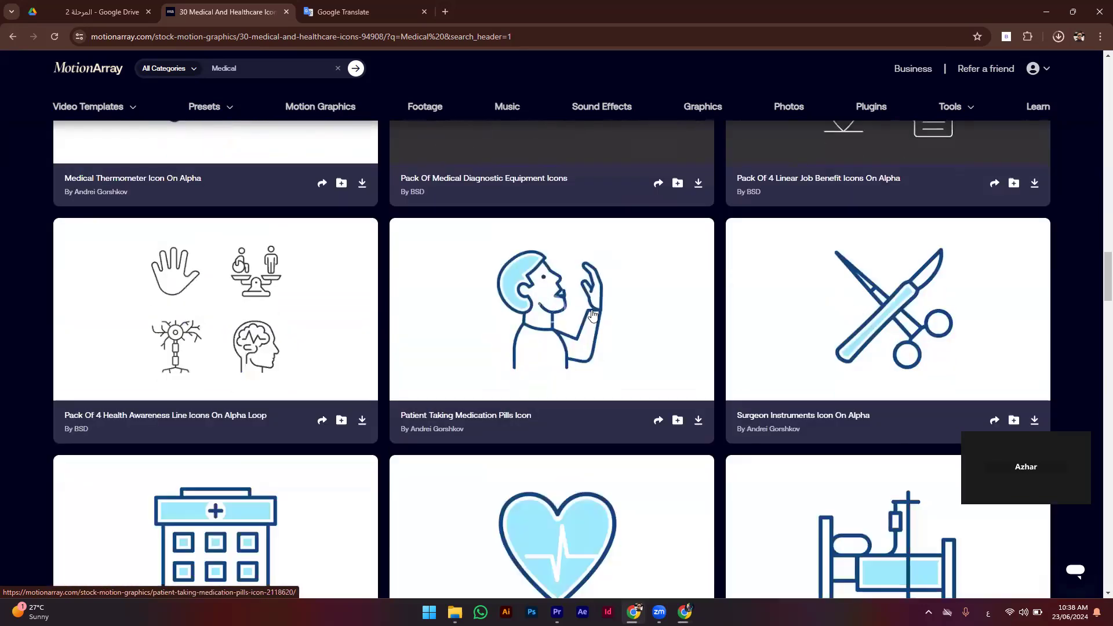
scroll(593, 315, "down", 2)
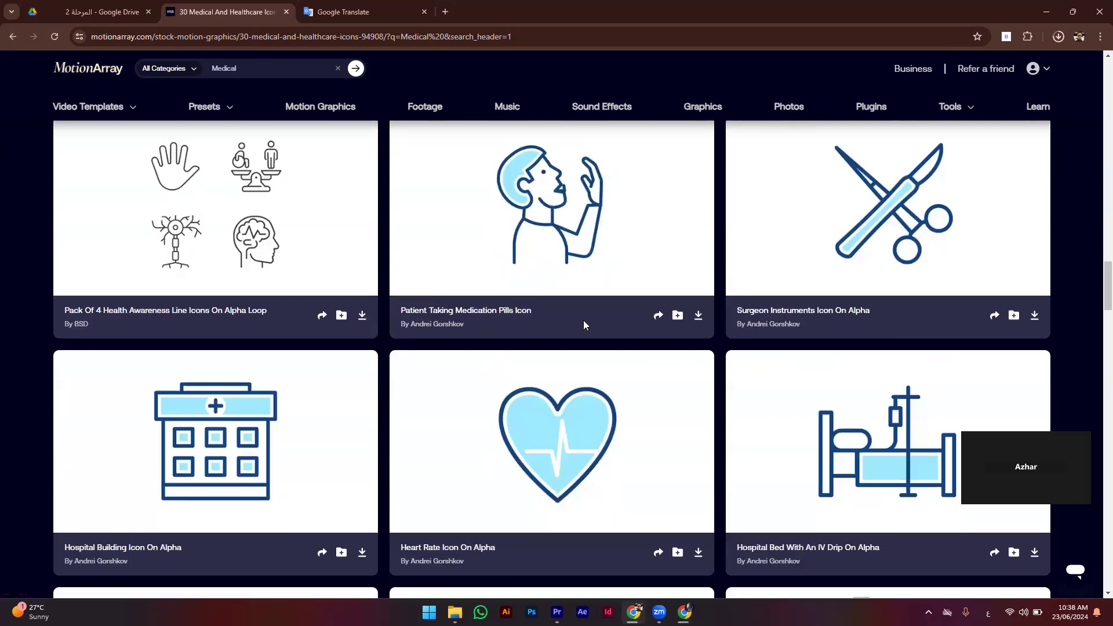
scroll(583, 323, "down", 3)
scroll(561, 328, "down", 4)
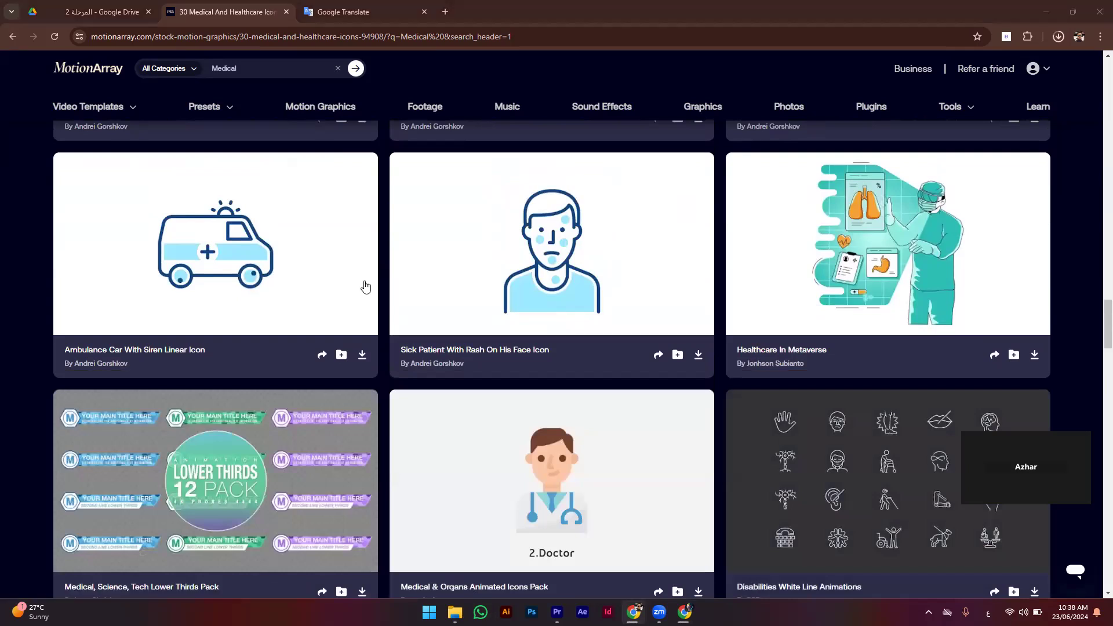
mouse_move(365, 287)
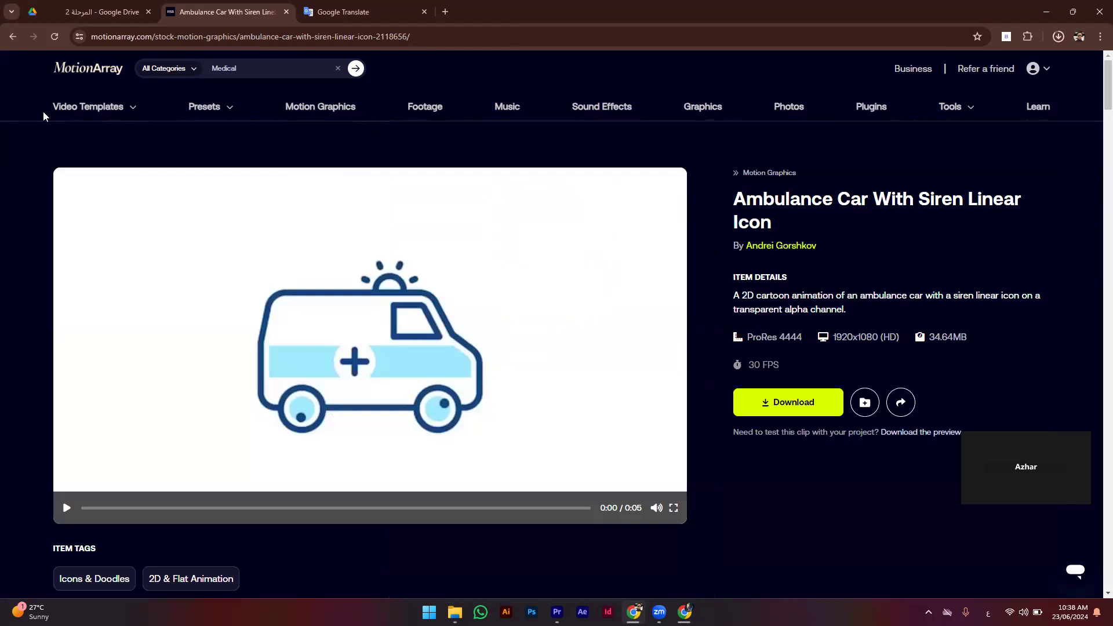
Step: Return to the 30 Medical And Healthcare Icons pack page and review it
left_click(5, 41)
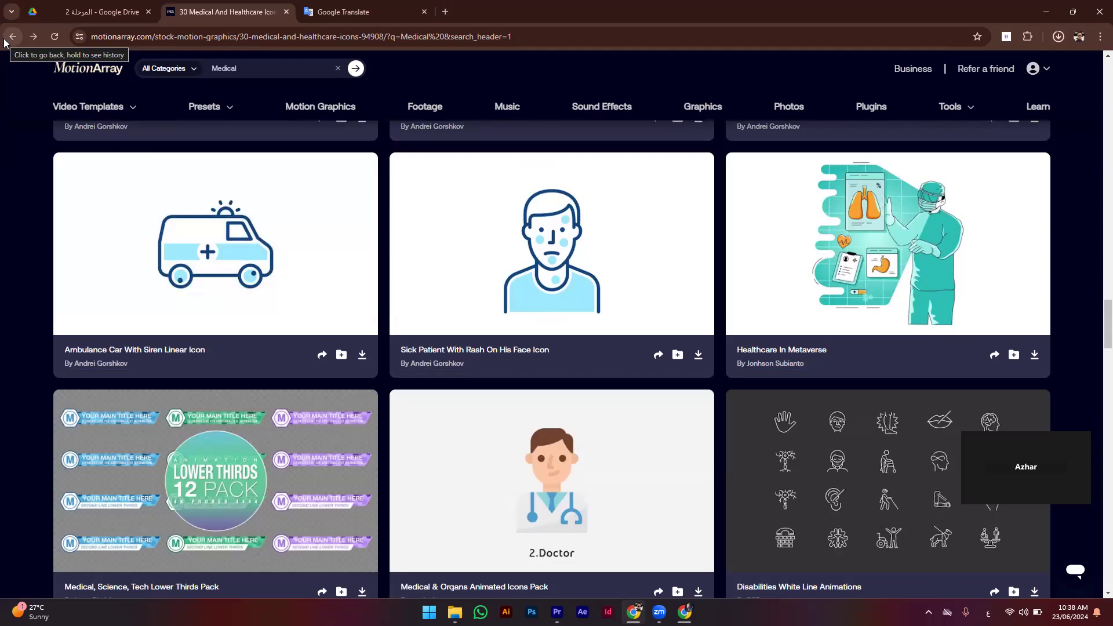
scroll(268, 257, "up", 4)
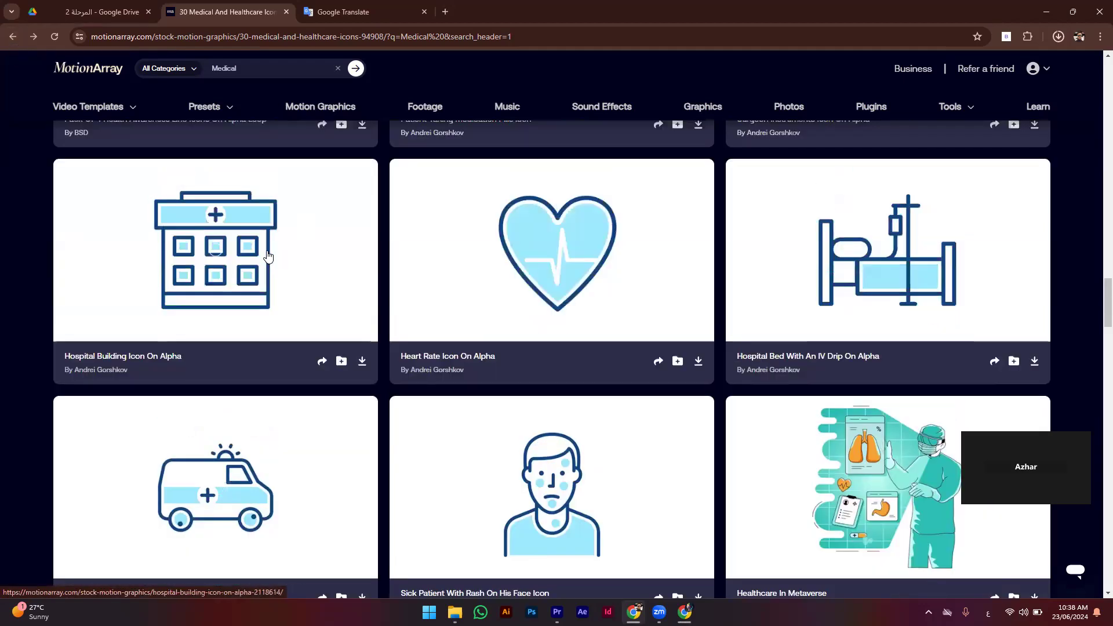
scroll(268, 257, "up", 4)
scroll(268, 257, "up", 4)
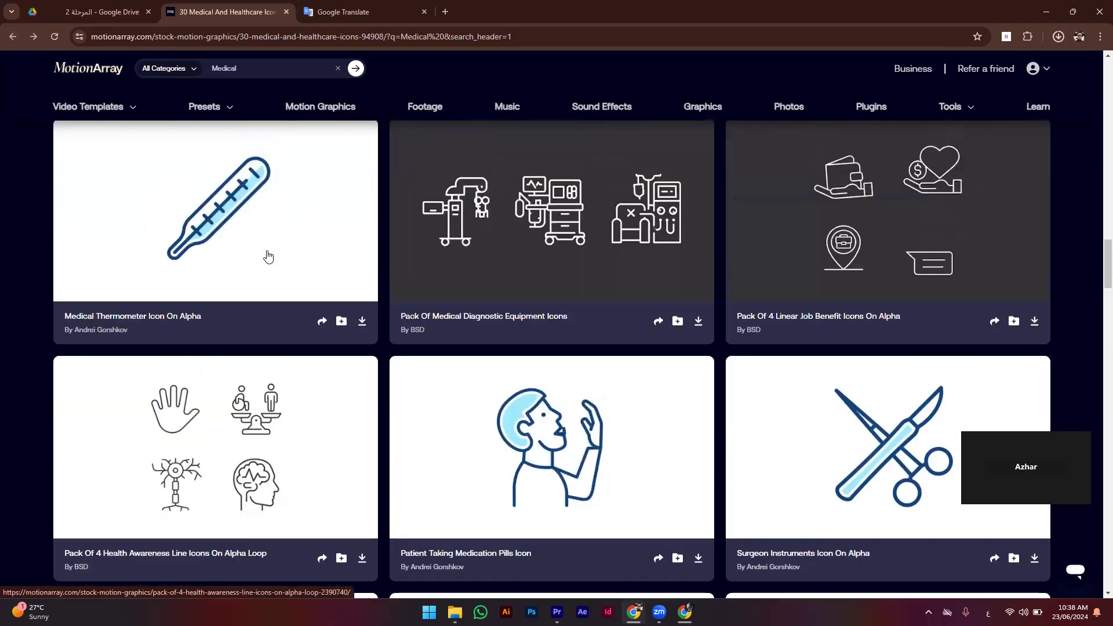
scroll(268, 257, "up", 3)
scroll(268, 259, "up", 3)
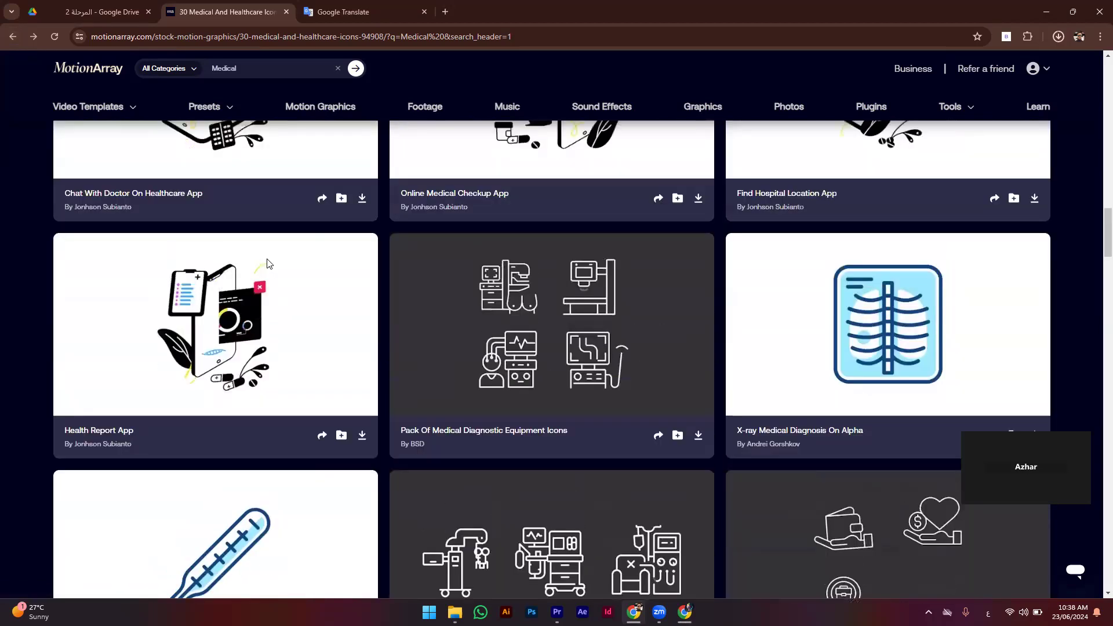
scroll(853, 68, "down", 3)
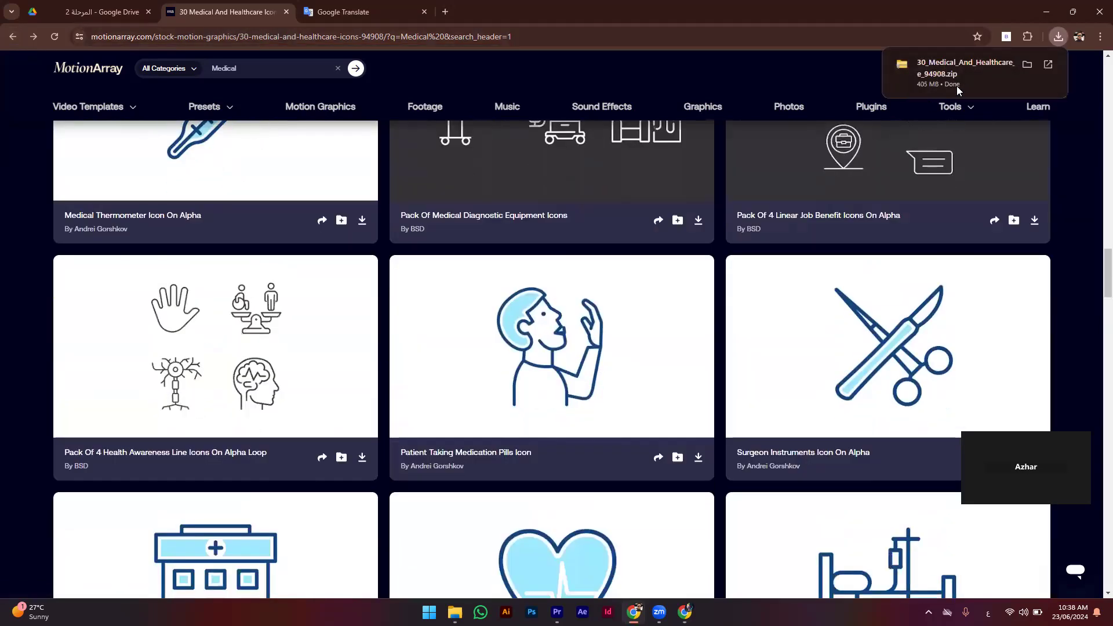
Step: Open the downloaded zip and look inside the 30-Animated-Healthcare-Icons folder
left_click(985, 61)
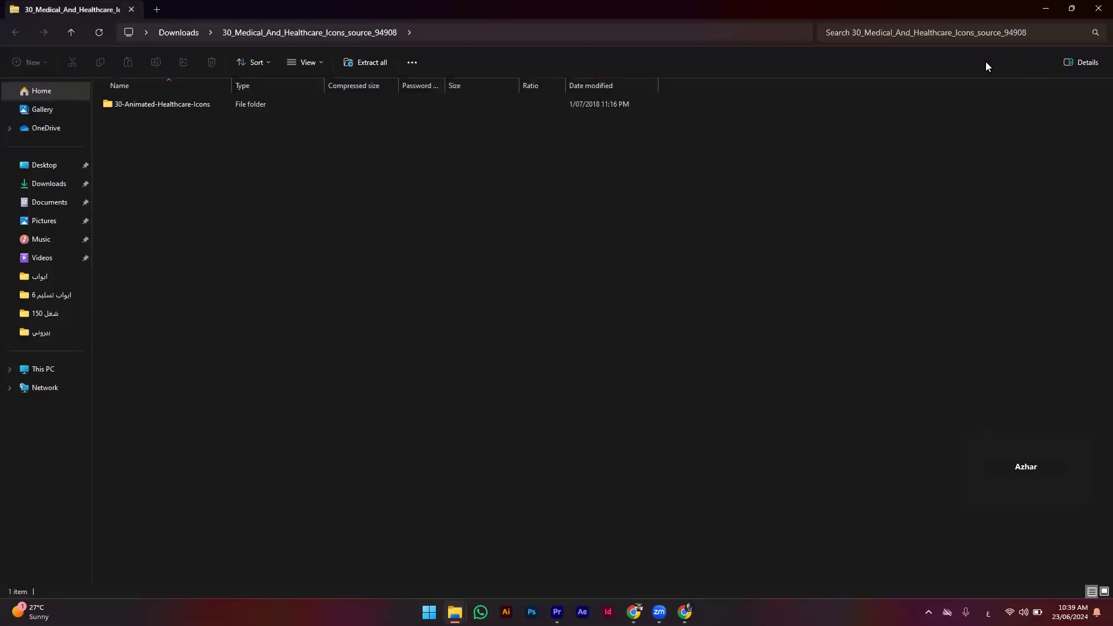
double_click(150, 107)
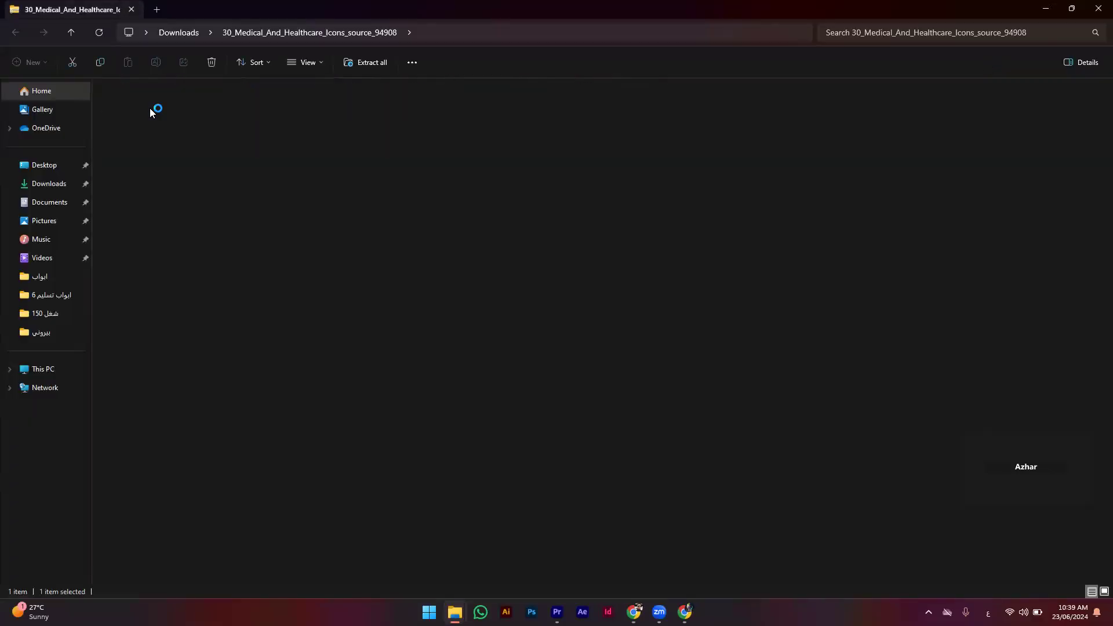
double_click(149, 107)
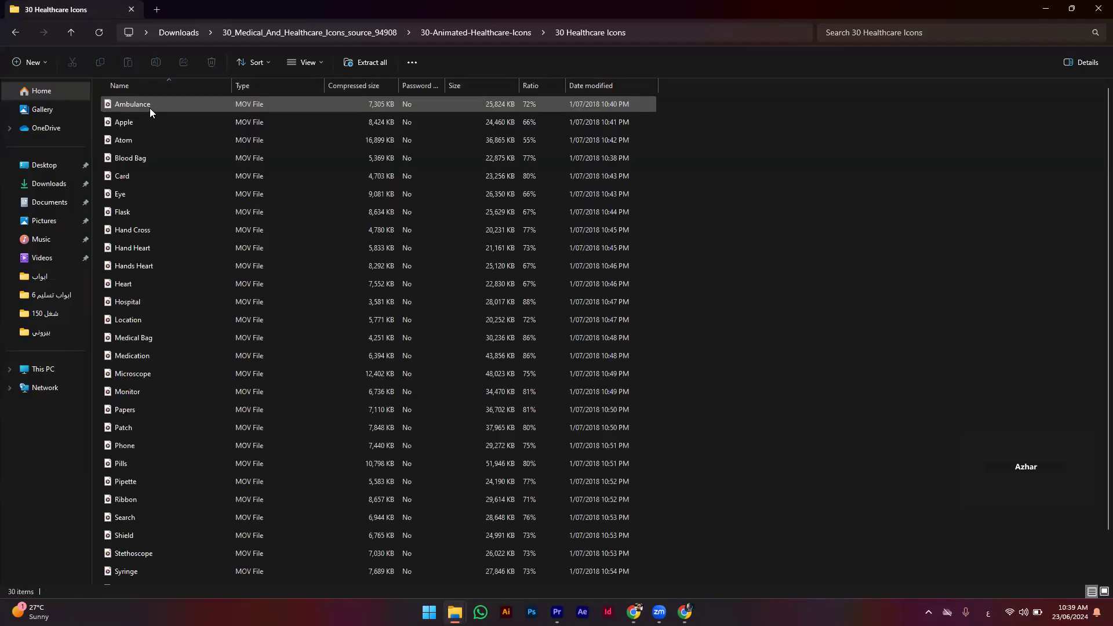
left_click(12, 33)
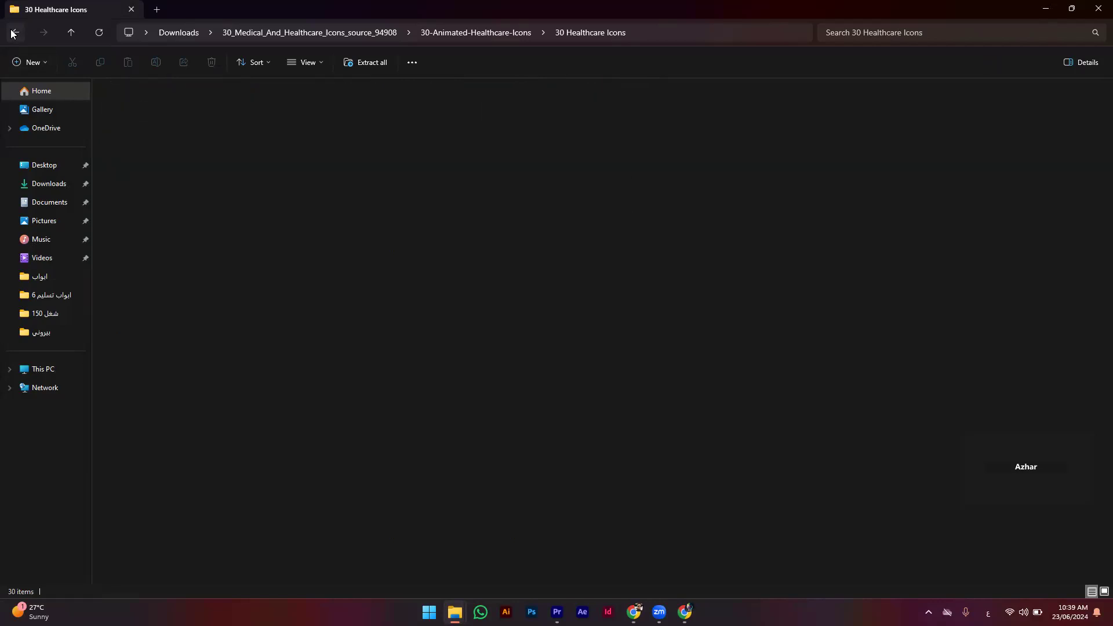
Step: Check the no-animation icons folder, select 30 Healthcare Icons, and go to شغل 150
double_click(159, 123)
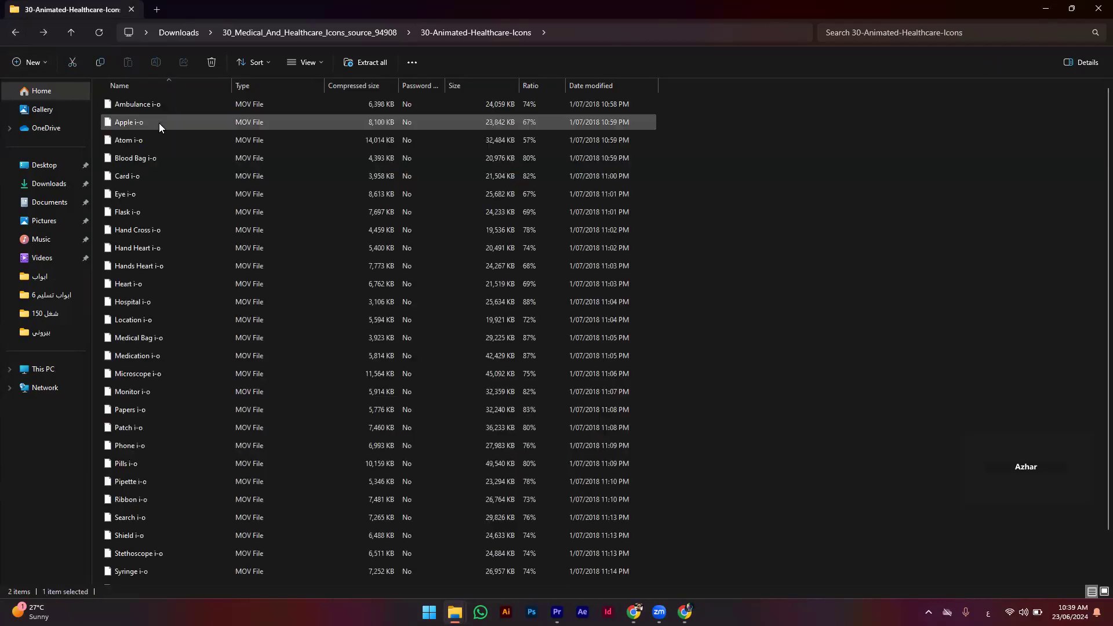
left_click(14, 35)
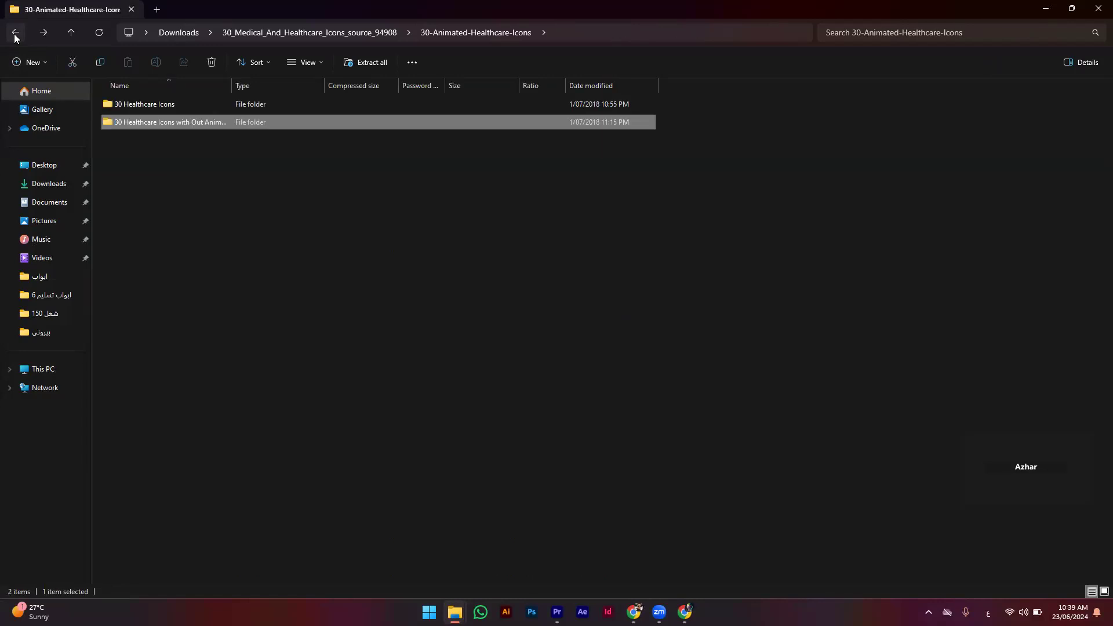
left_click(307, 104)
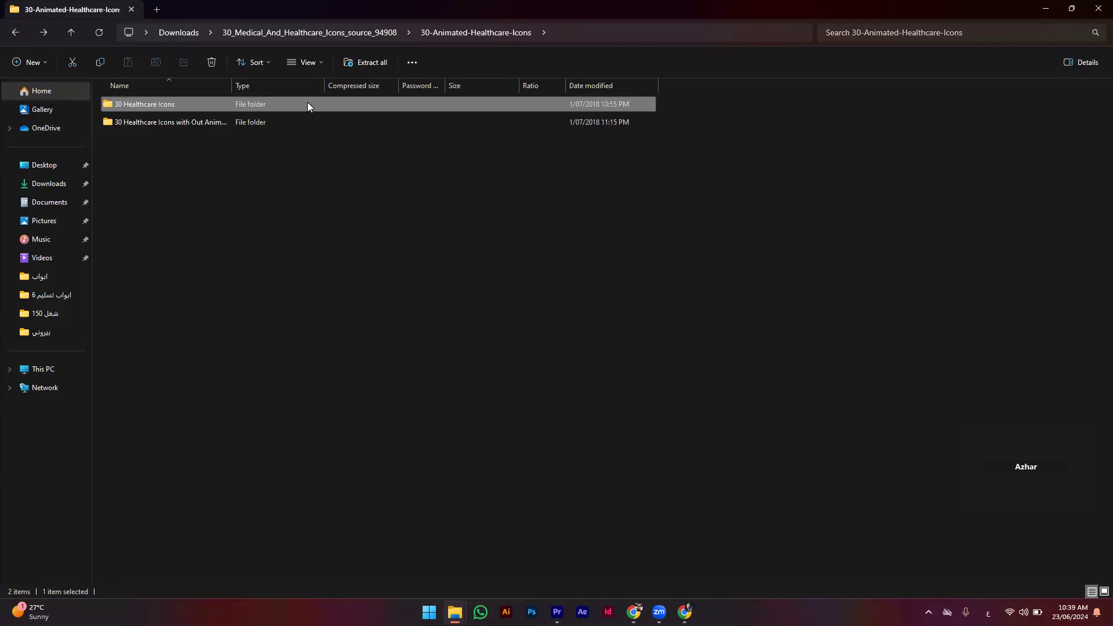
left_click(24, 314)
Step: Paste the 30 Healthcare Icons folder into شغل 150 and open it
scroll(154, 351, "down", 1)
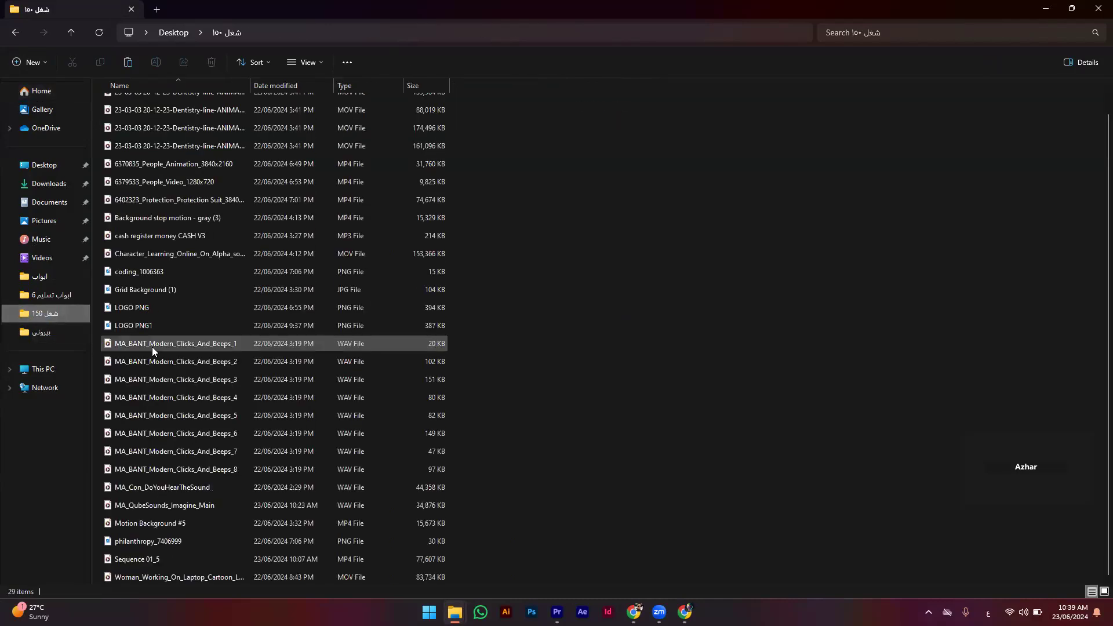
key("ctrl+v")
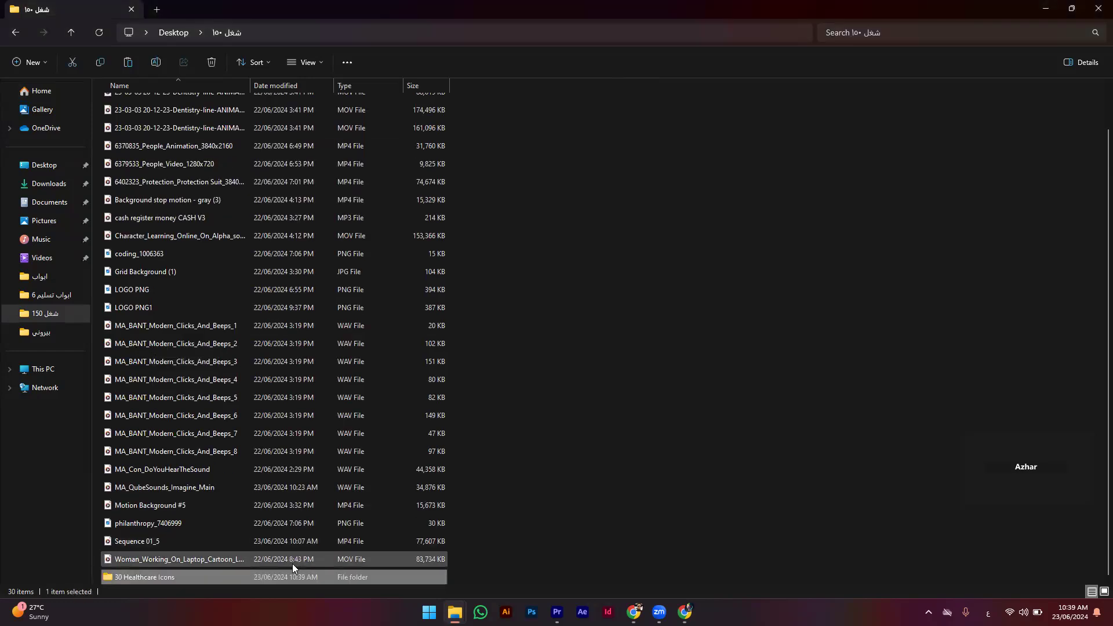
double_click(282, 572)
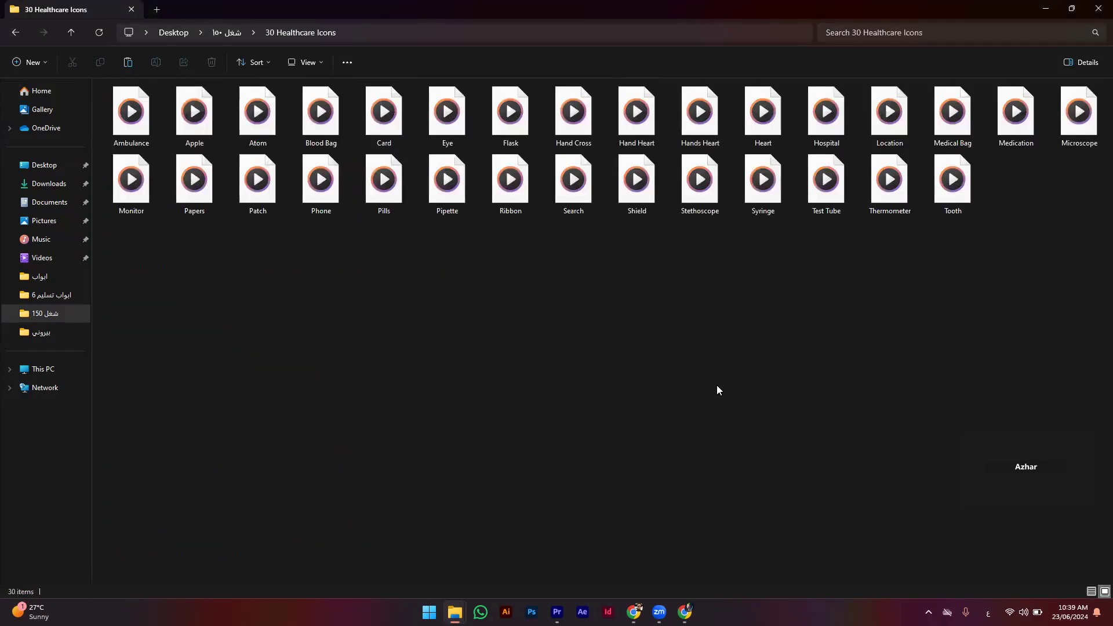
Step: Show the Details pane and try previewing the Location clip, closing the erroring Media Player
left_click(1082, 62)
left_click(903, 116)
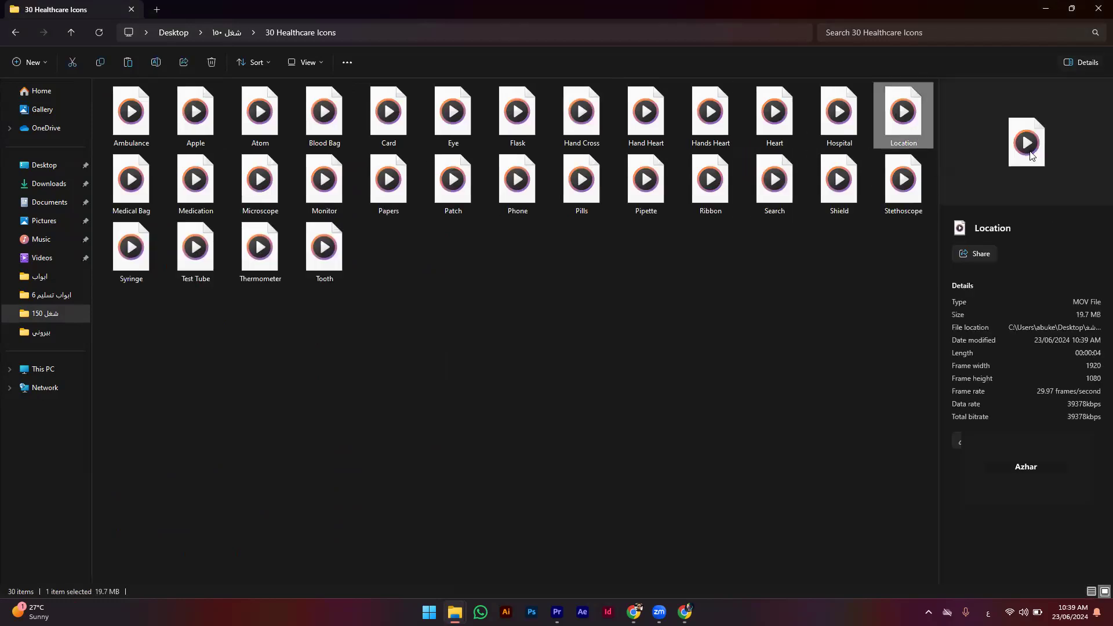
double_click(892, 127)
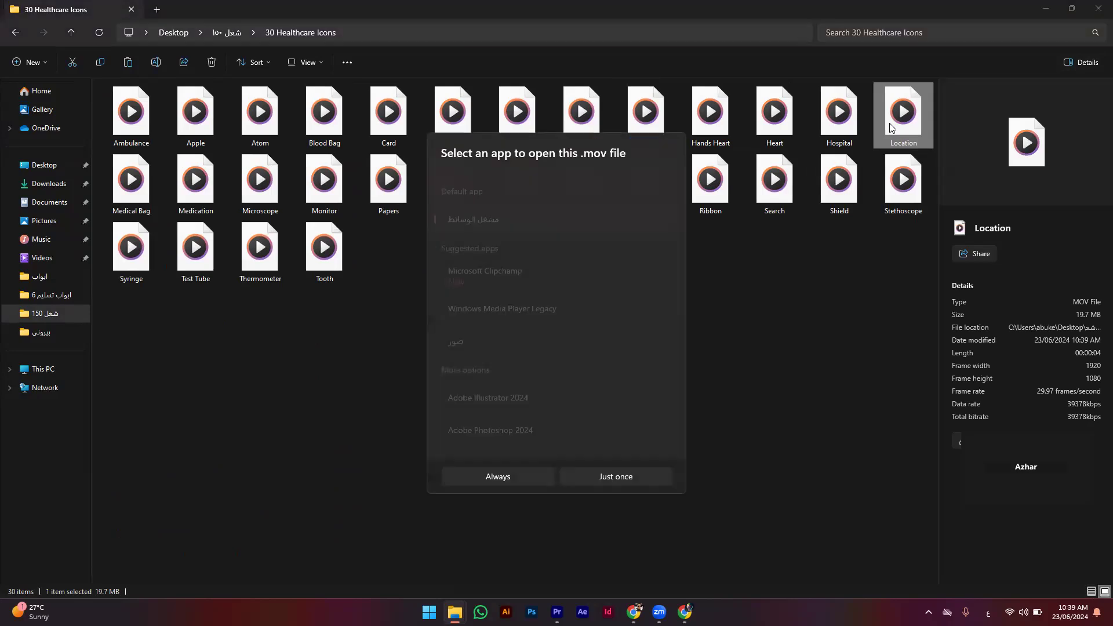
double_click(592, 207)
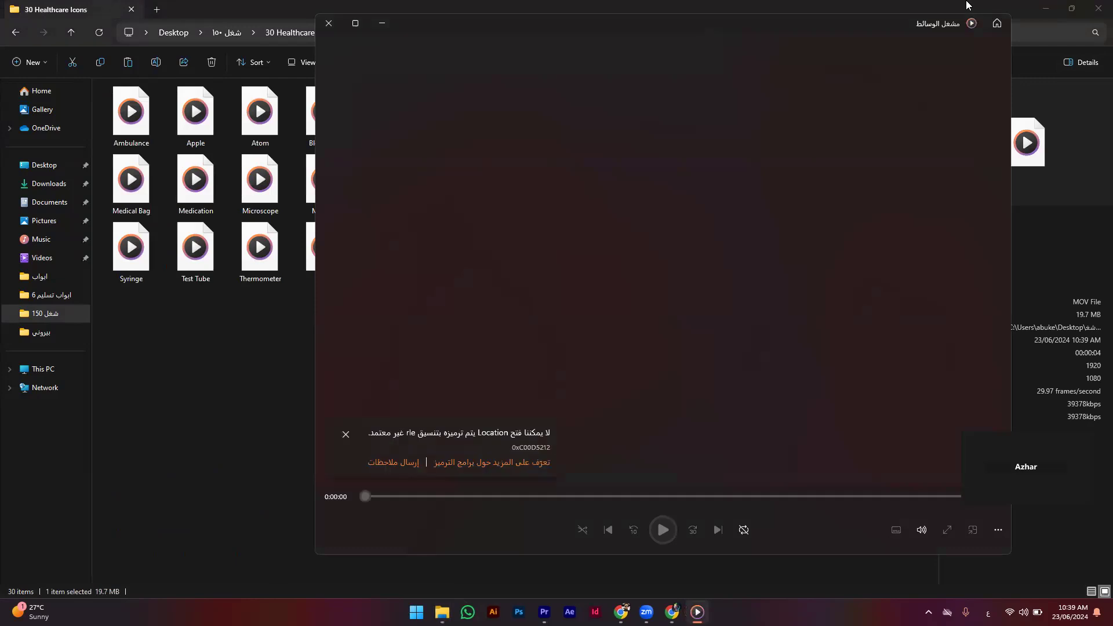
left_click(320, 29)
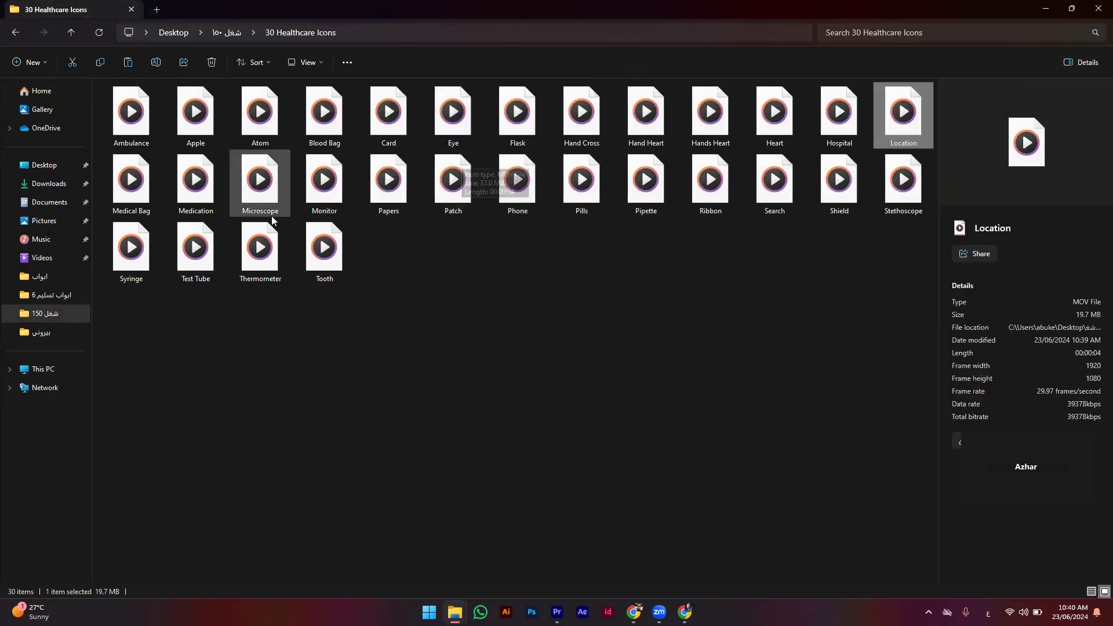
Step: Import all 30 icon files from the 30 Healthcare Icons folder into the Premiere project
left_click(557, 612)
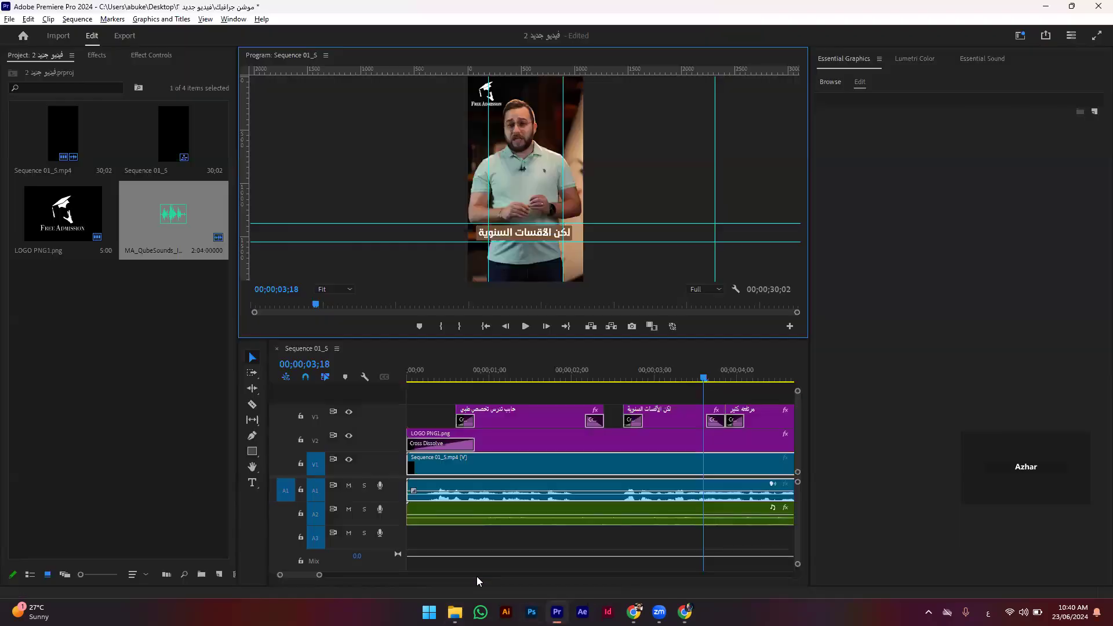
double_click(154, 450)
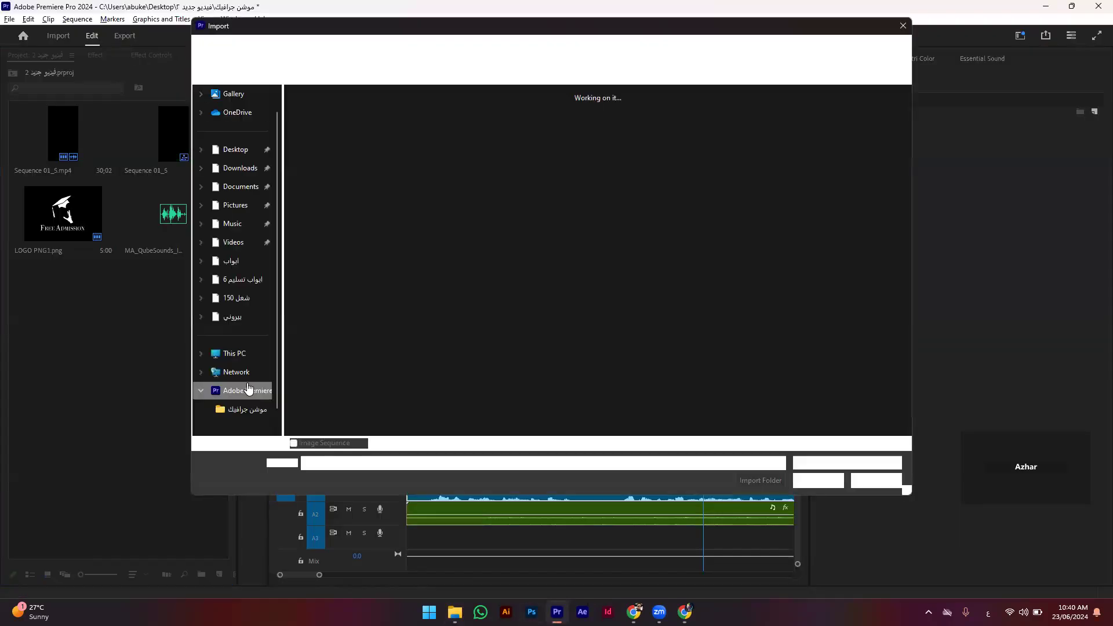
double_click(320, 119)
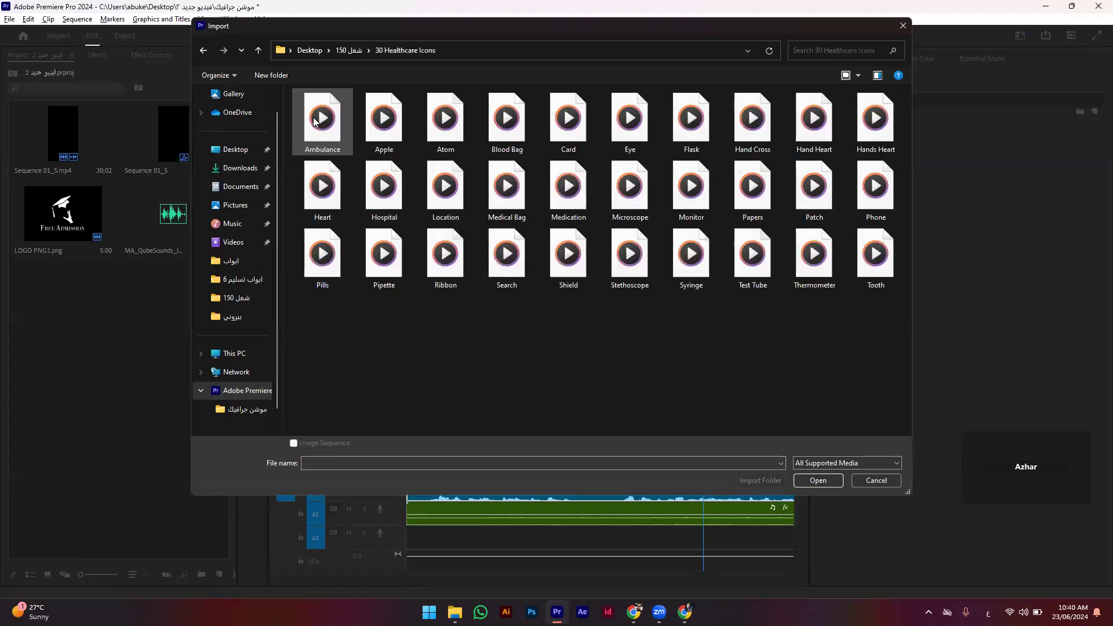
left_click(319, 139)
left_click(875, 274, "shift")
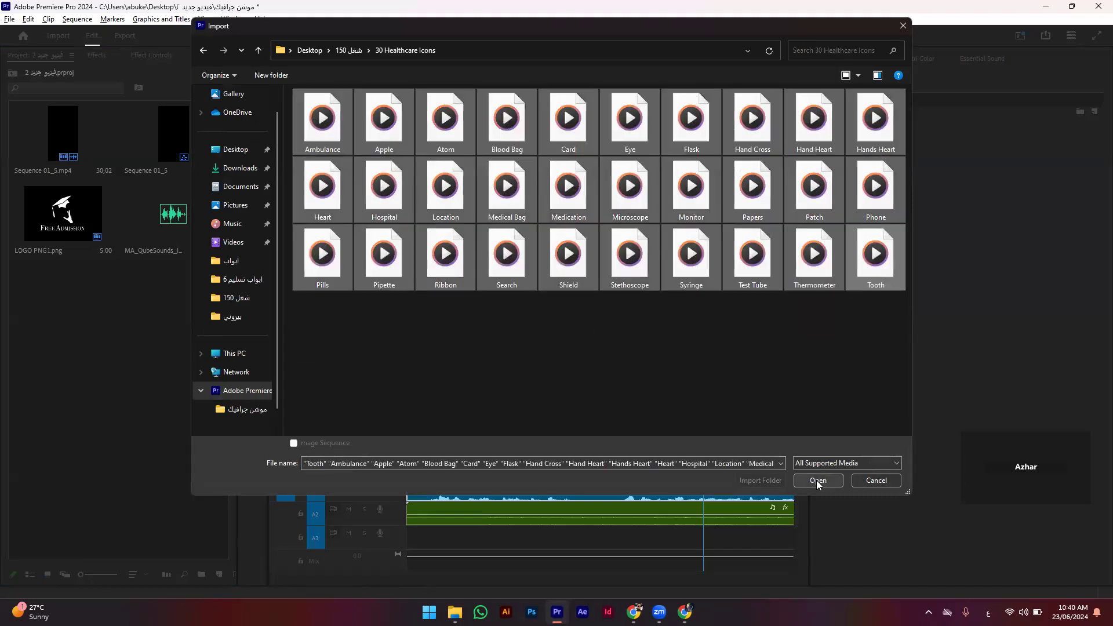
left_click(818, 480)
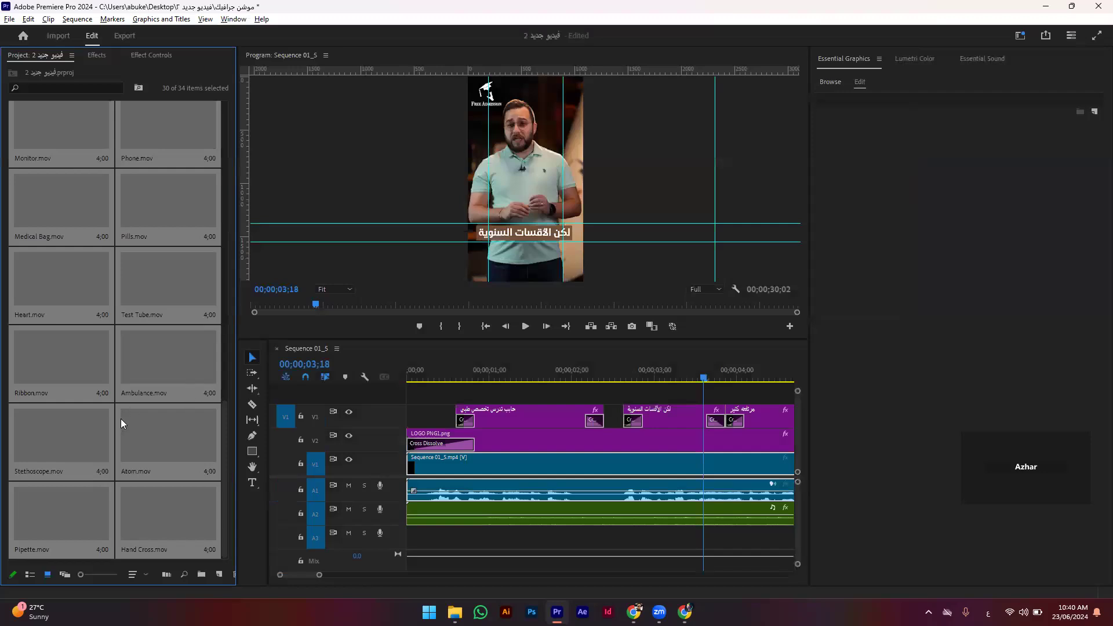
Step: Preview the Ambulance, Test Tube, Papers, Hospital, Shield, Flask, Hands Heart, Hand Heart and Location icons
left_click(120, 419)
left_click(181, 361)
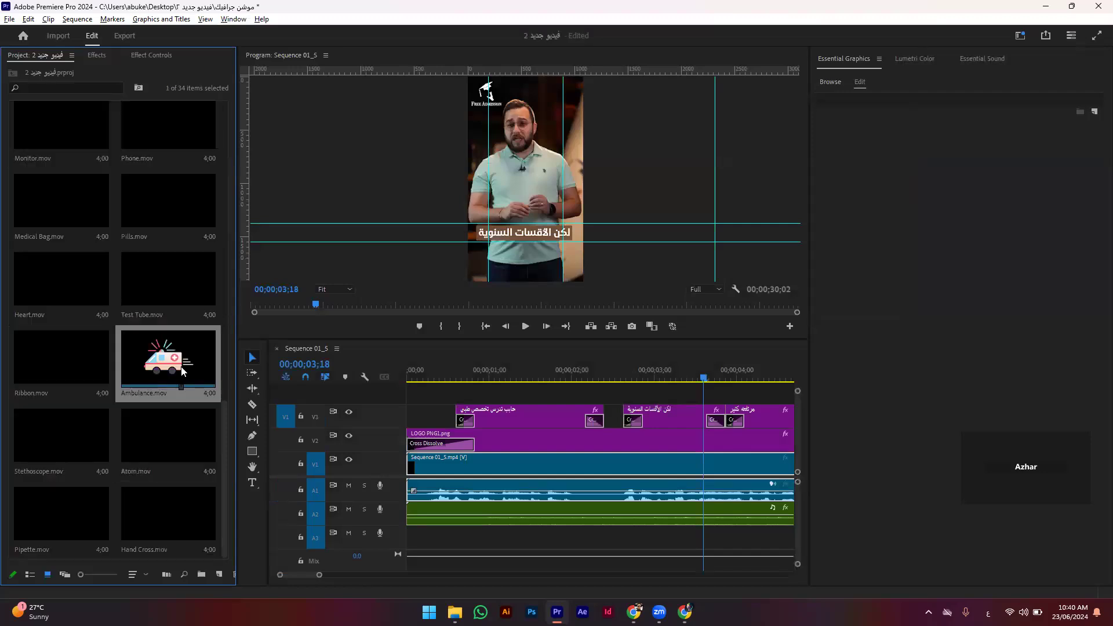
left_click(155, 285)
scroll(181, 287, "up", 5)
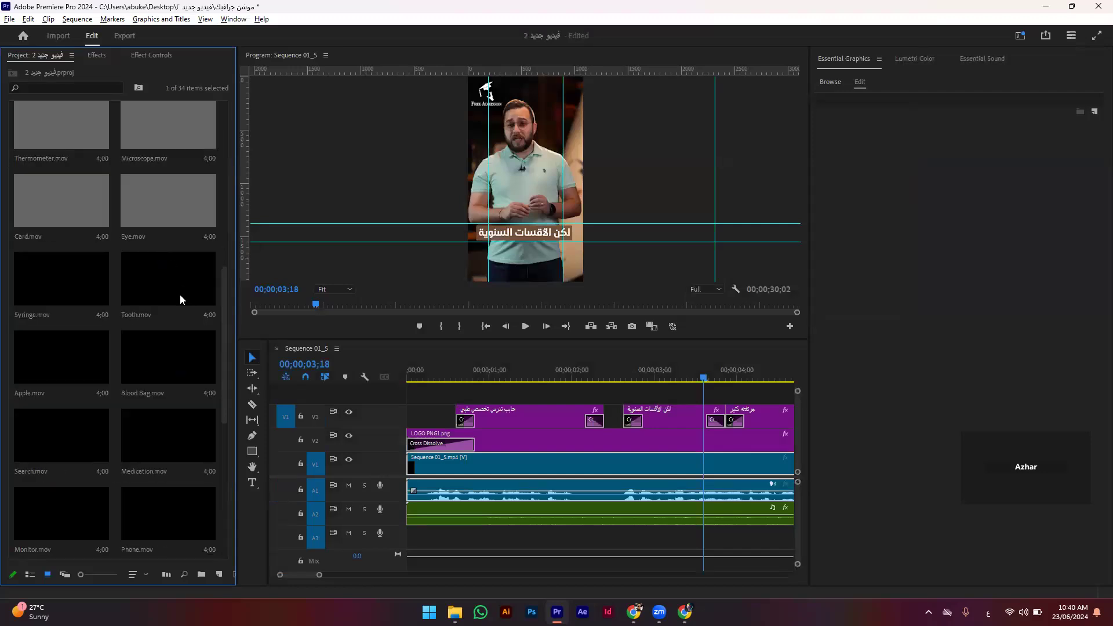
left_click(167, 294)
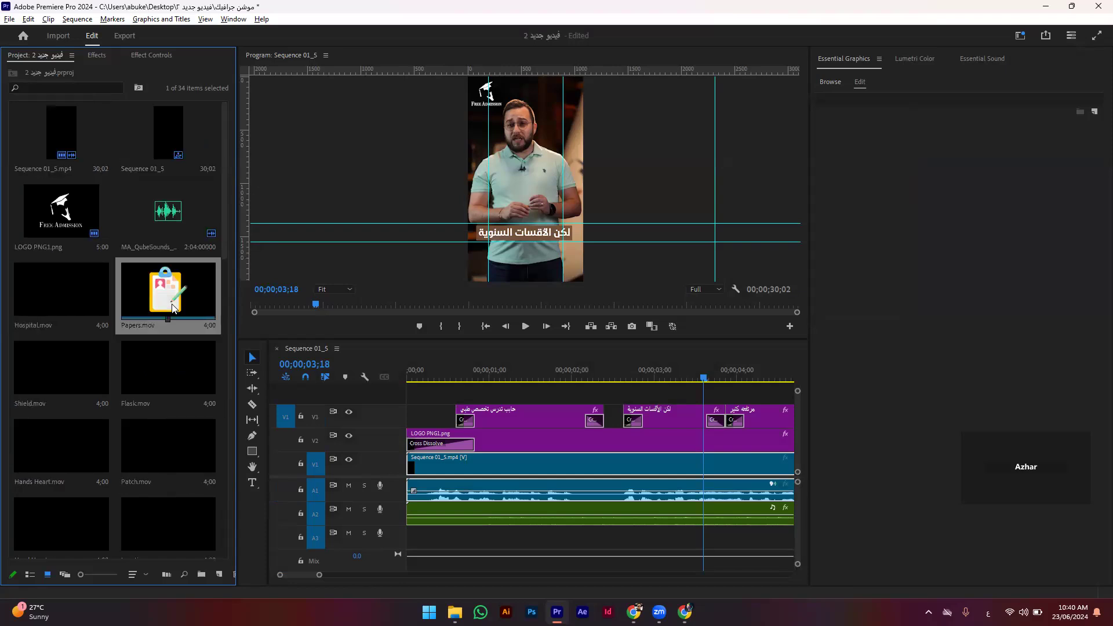
left_click(53, 303)
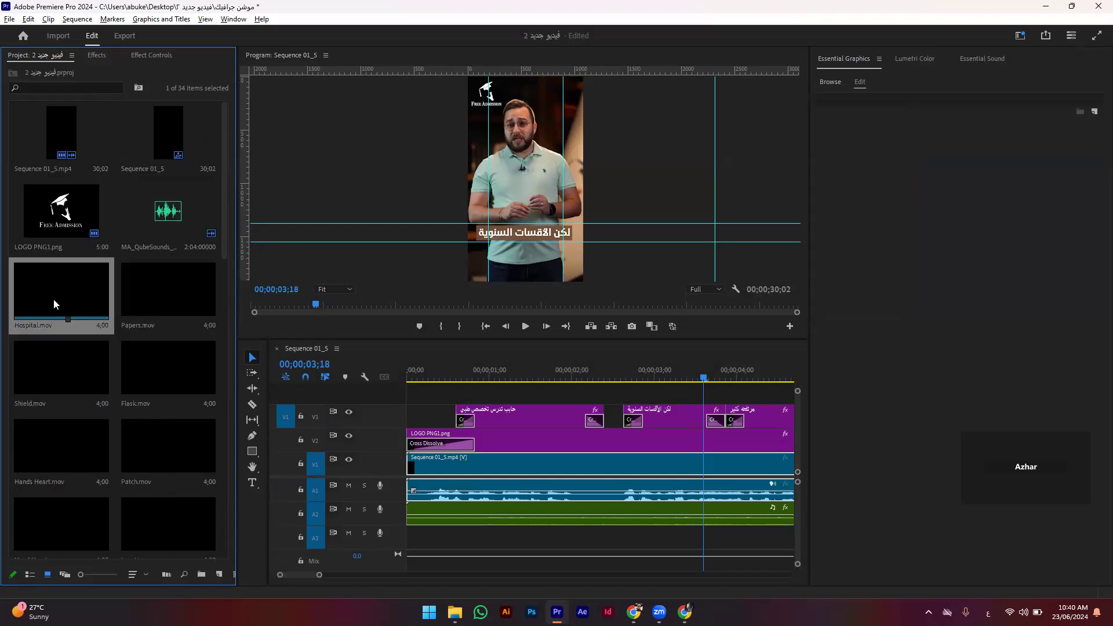
left_click(64, 404)
left_click(171, 375)
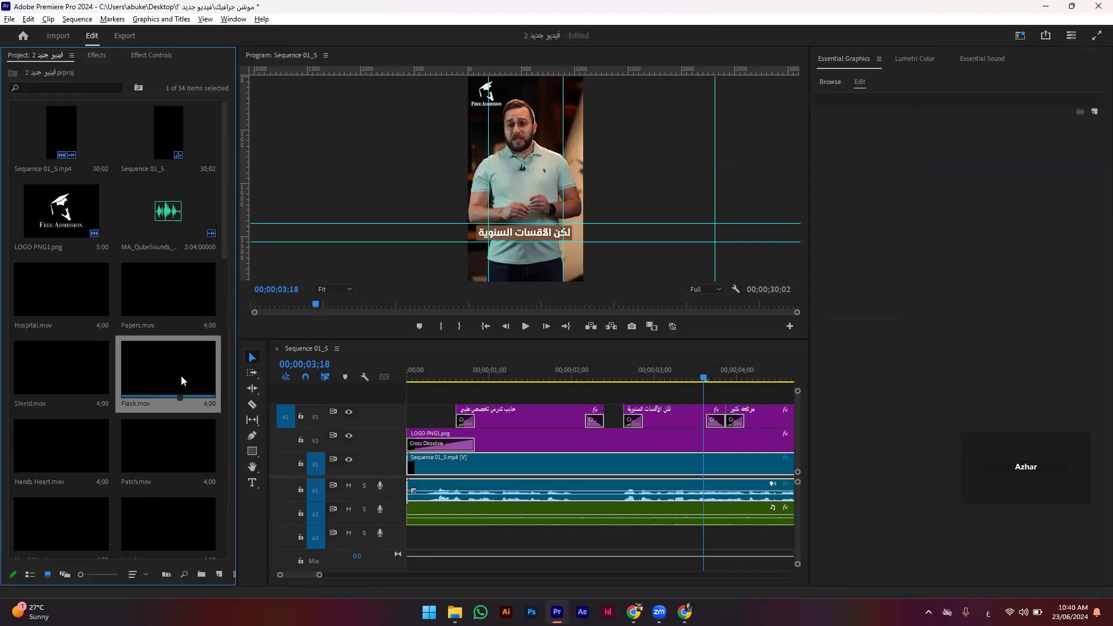
left_click(60, 460)
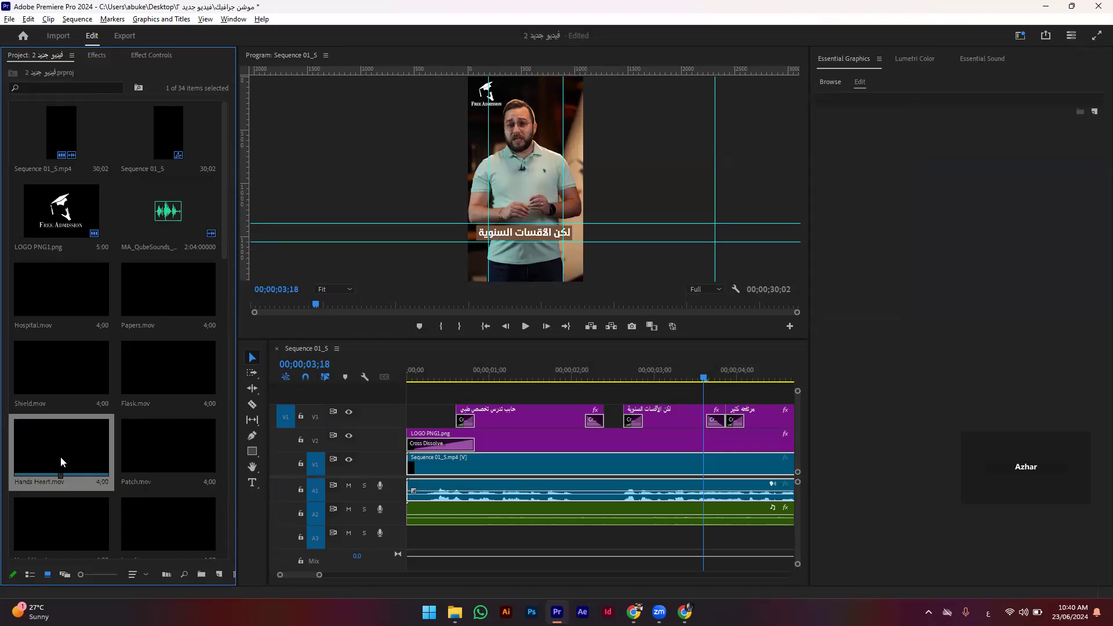
scroll(66, 462, "down", 2)
left_click(70, 381)
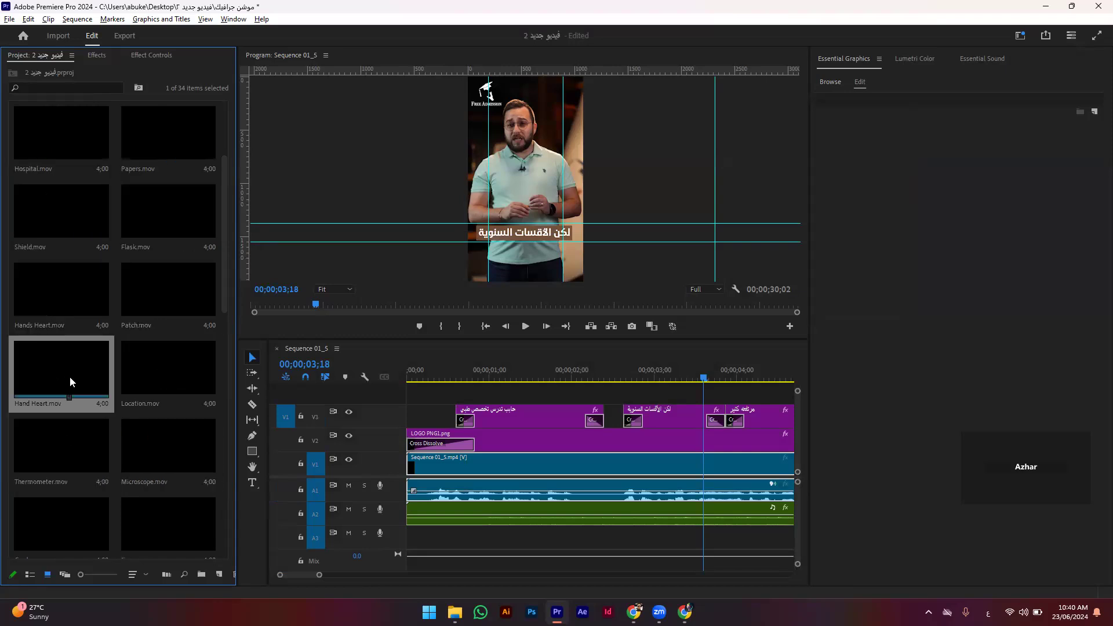
left_click(174, 377)
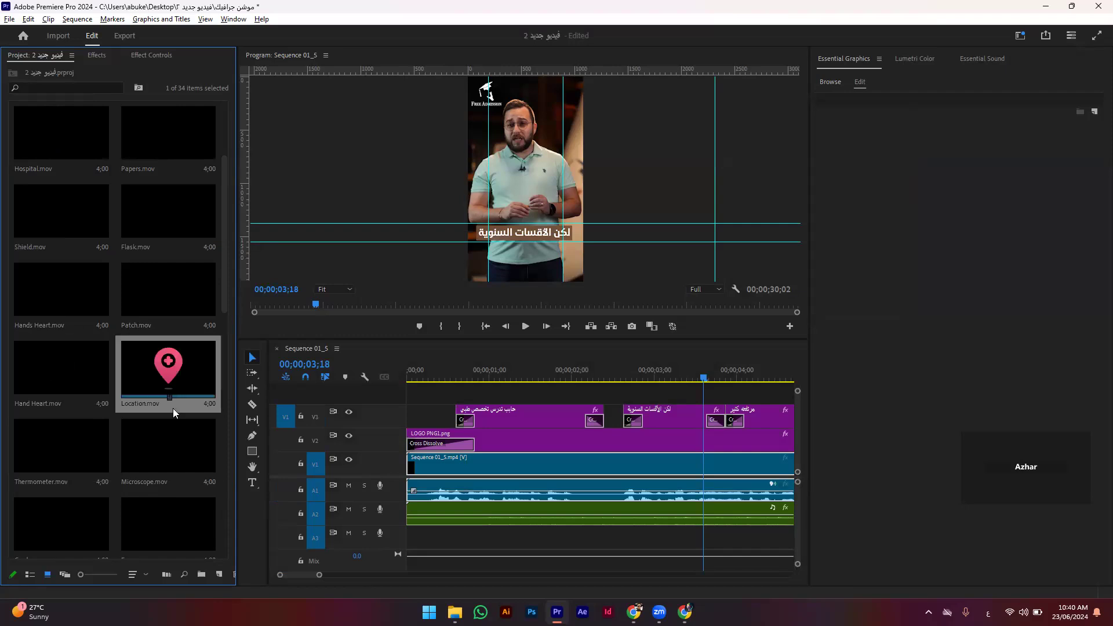
left_click(171, 446)
left_click(53, 458)
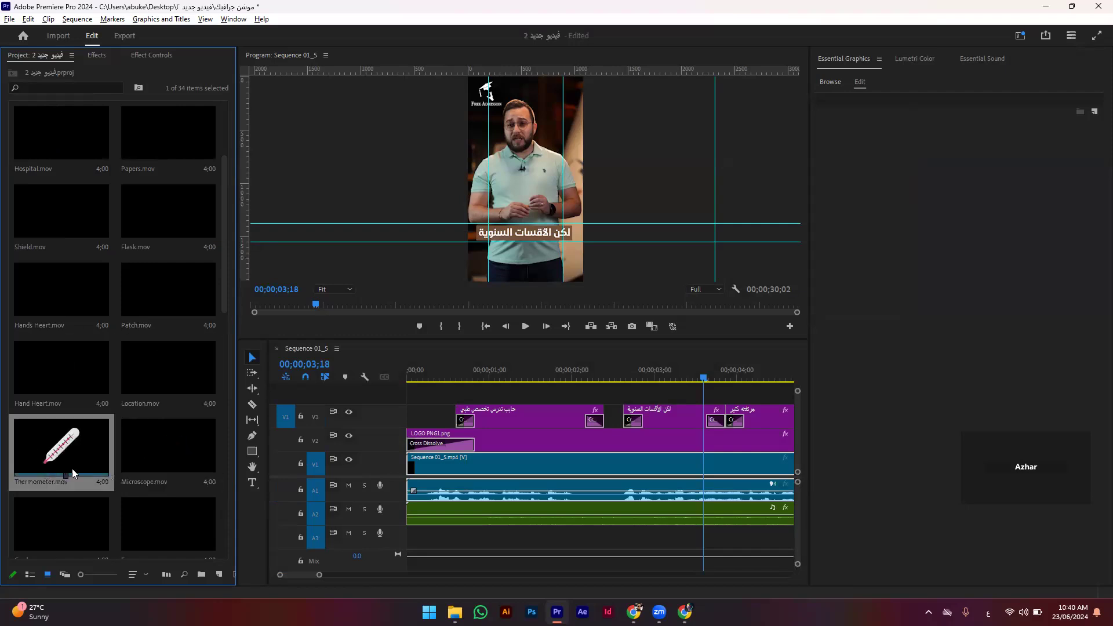
scroll(71, 468, "down", 1)
scroll(72, 433, "down", 1)
left_click(180, 377)
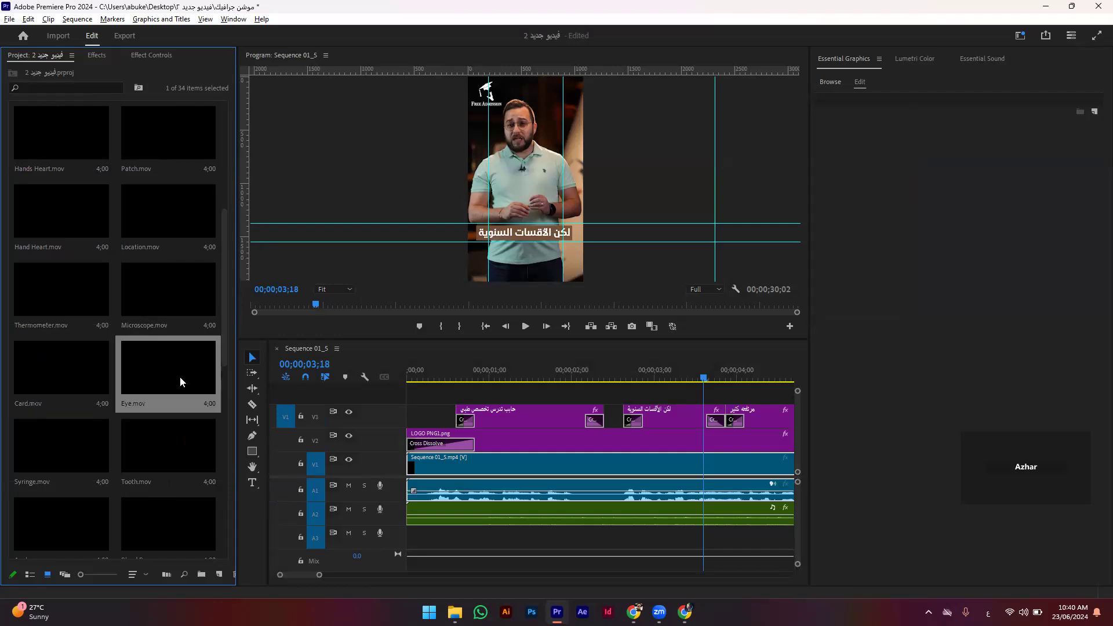
left_click(164, 451)
left_click(44, 444)
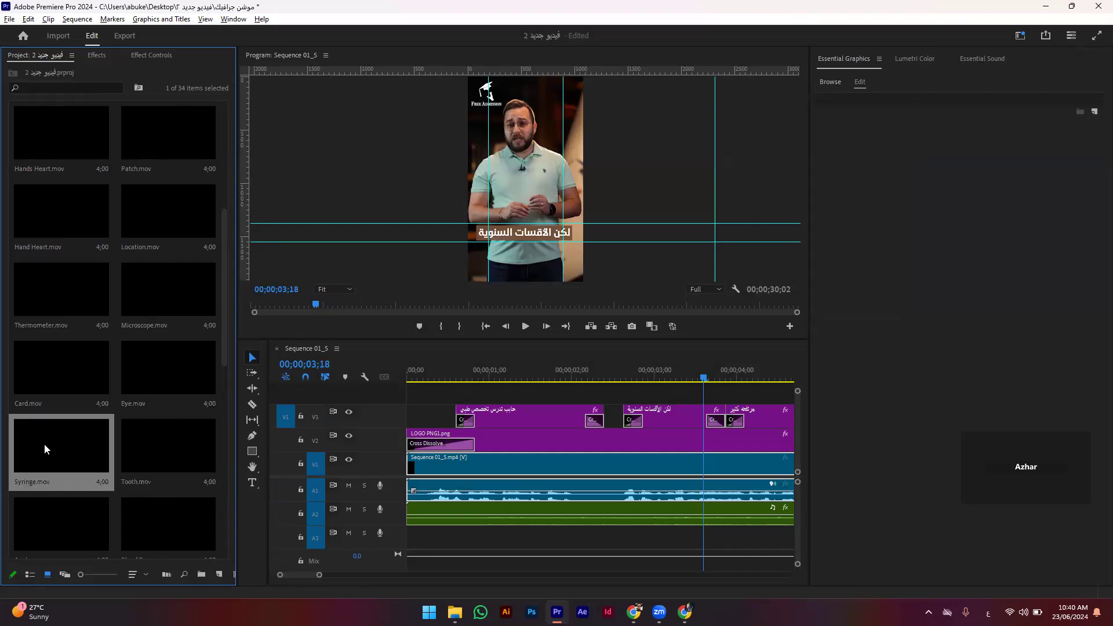
scroll(56, 452, "down", 2)
left_click(56, 440)
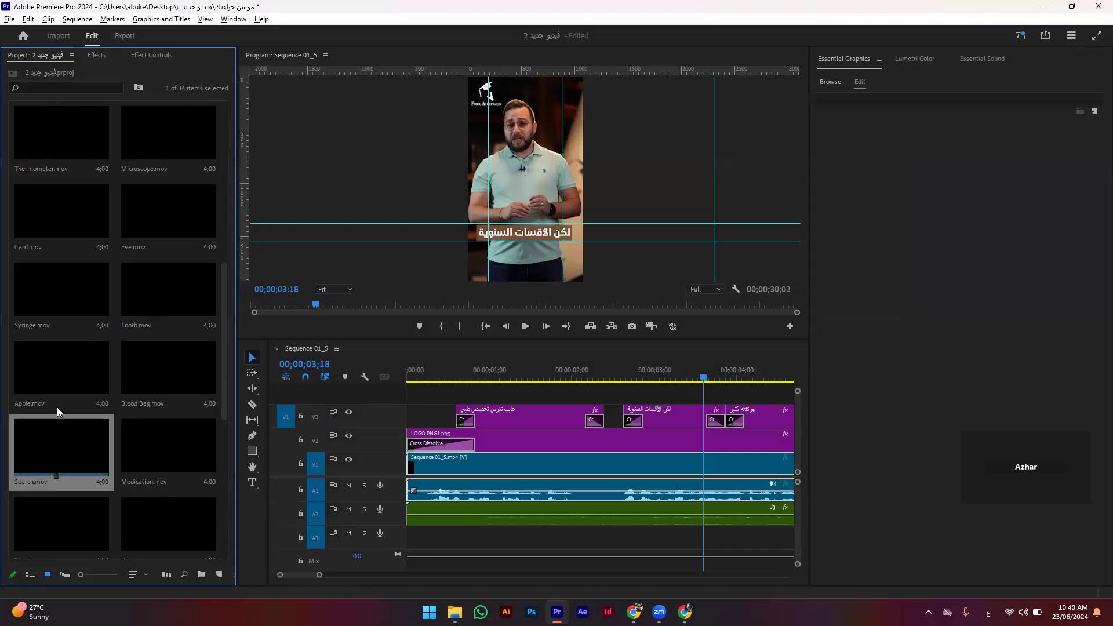
left_click(64, 367)
left_click(163, 361)
left_click(174, 446)
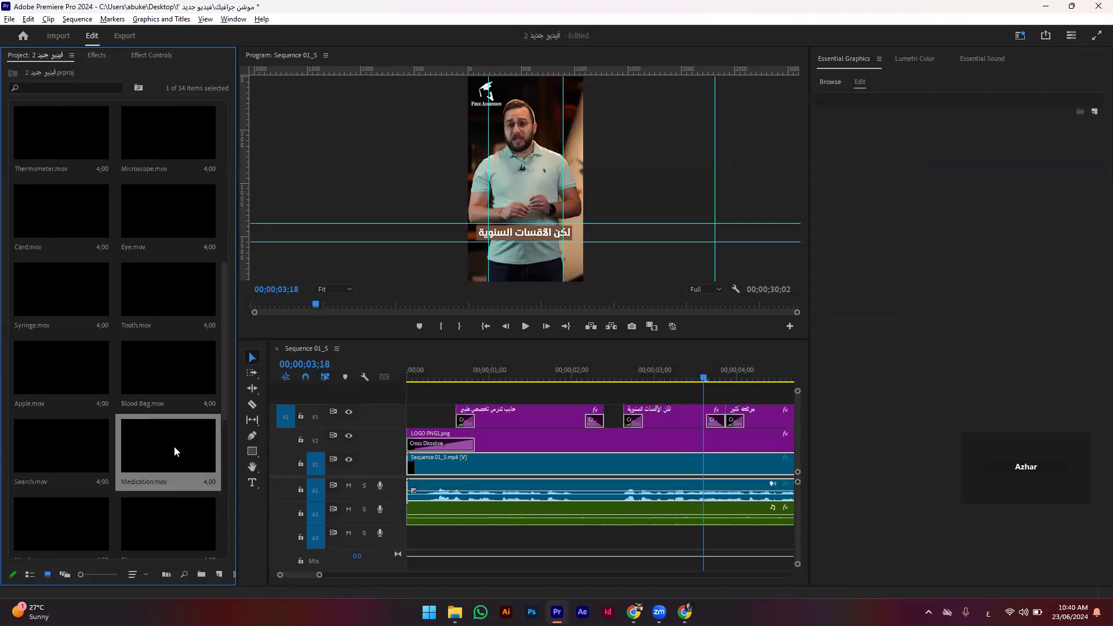
scroll(169, 455, "down", 1)
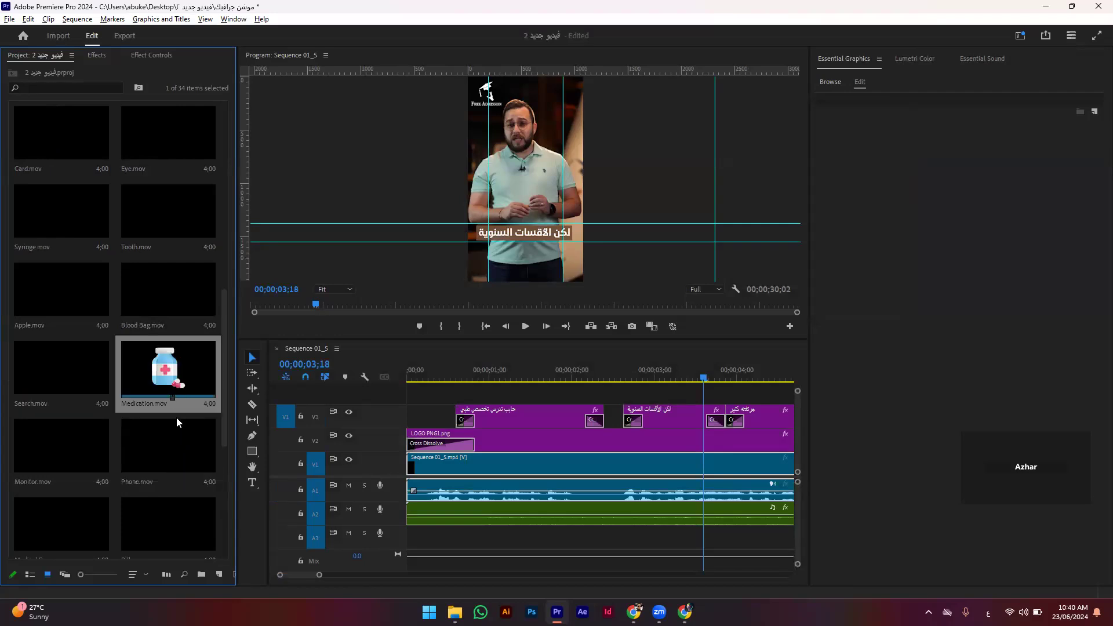
left_click(161, 458)
left_click(70, 444)
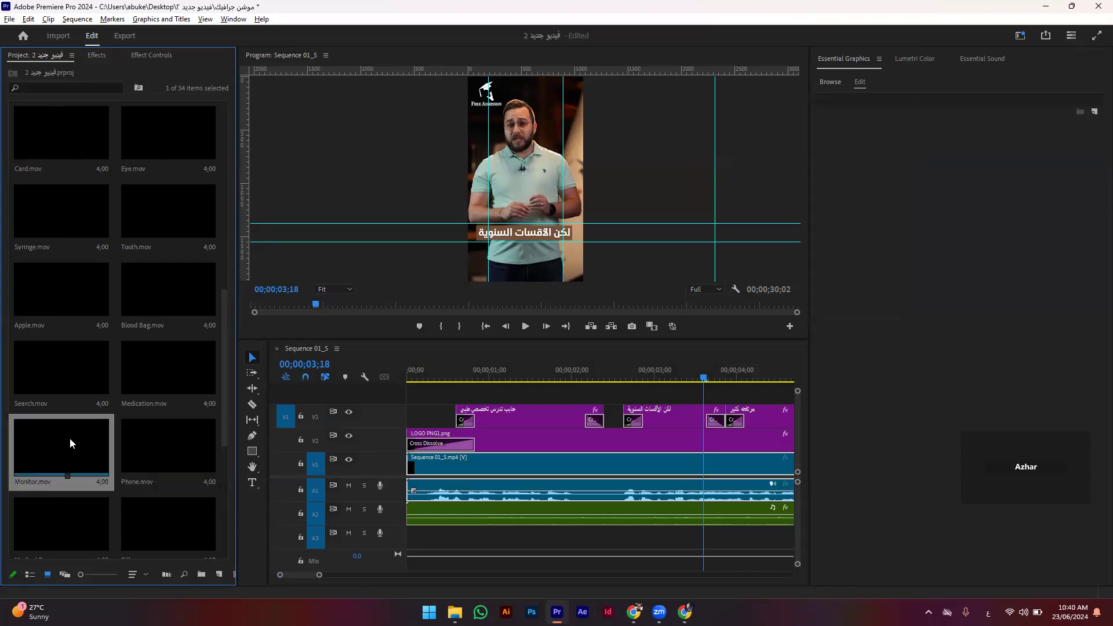
scroll(69, 449, "down", 1)
scroll(70, 449, "down", 1)
left_click(59, 372)
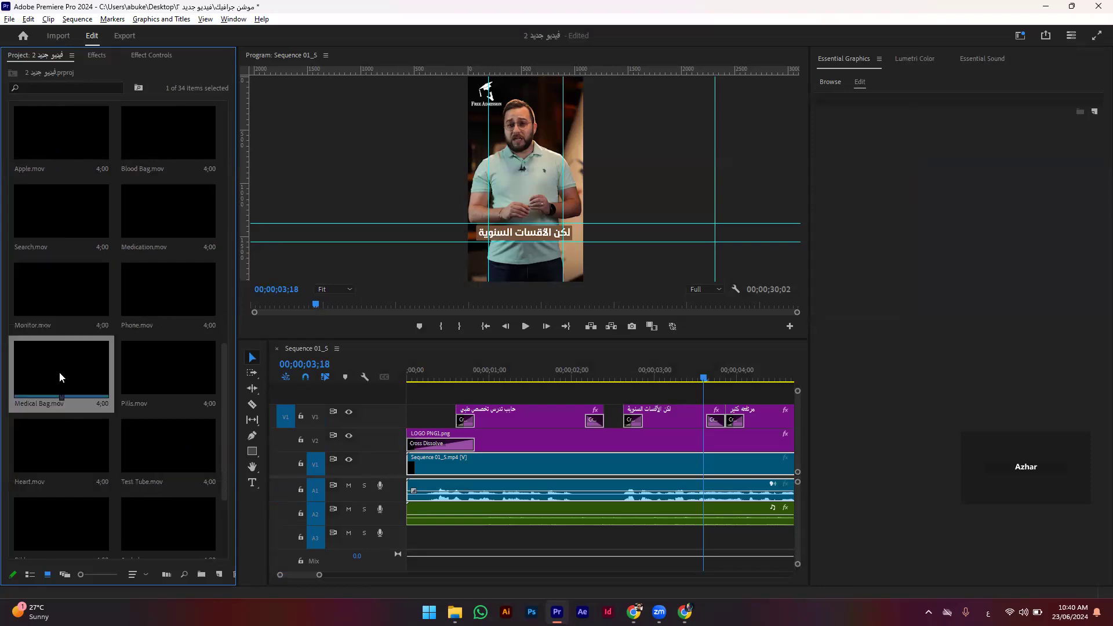
left_click(73, 433)
left_click(189, 444)
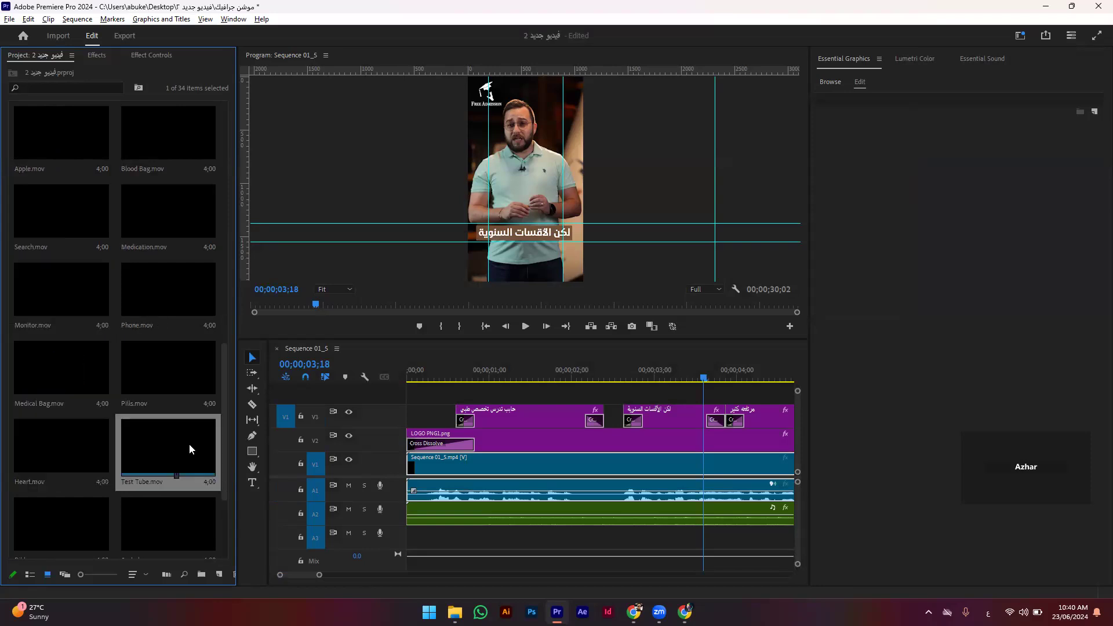
scroll(183, 450, "down", 2)
left_click(158, 381)
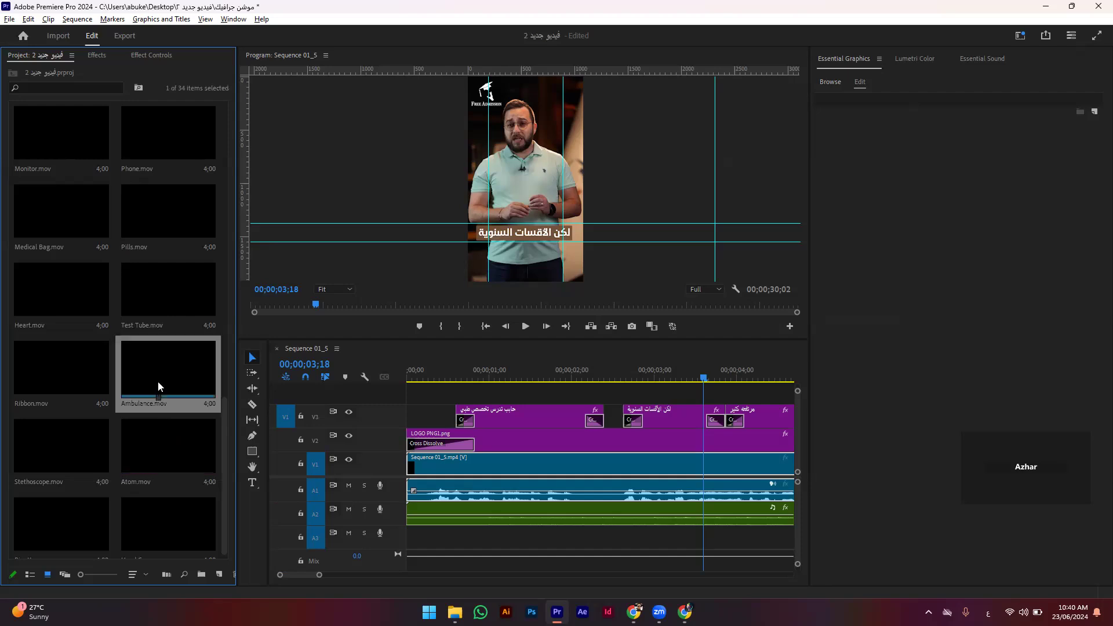
left_click(68, 368)
left_click(59, 452)
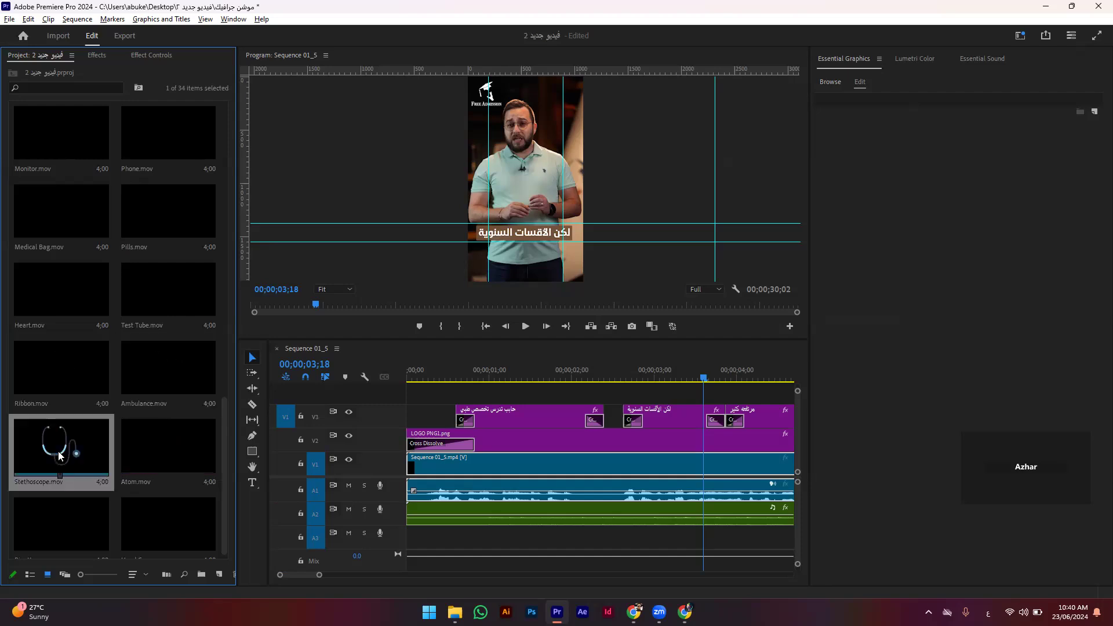
scroll(58, 455, "down", 1)
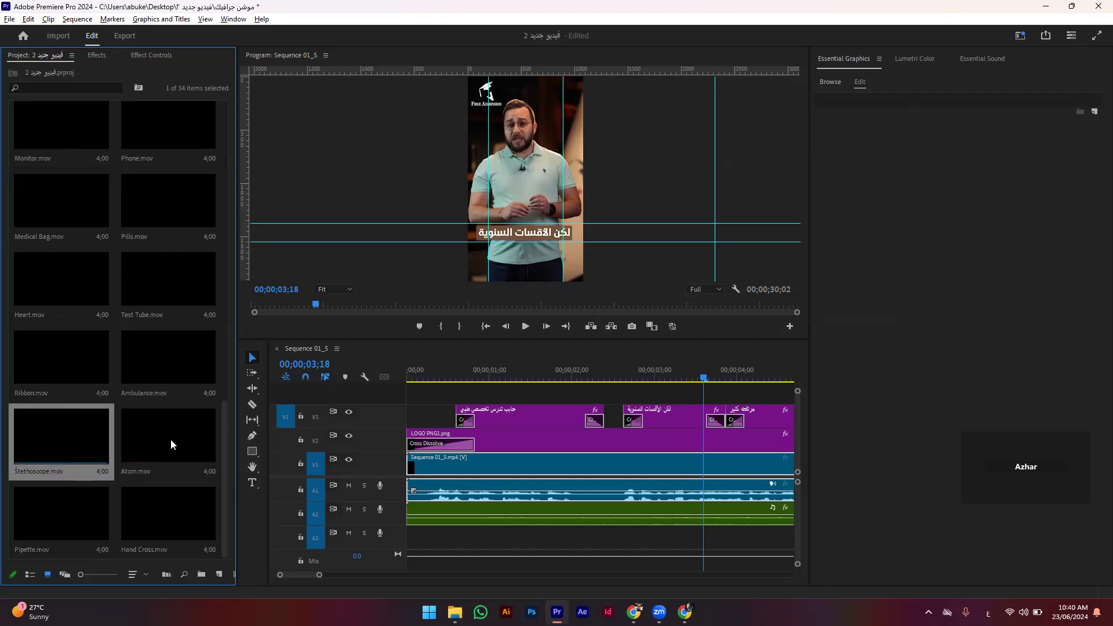
left_click(173, 458)
left_click(173, 498)
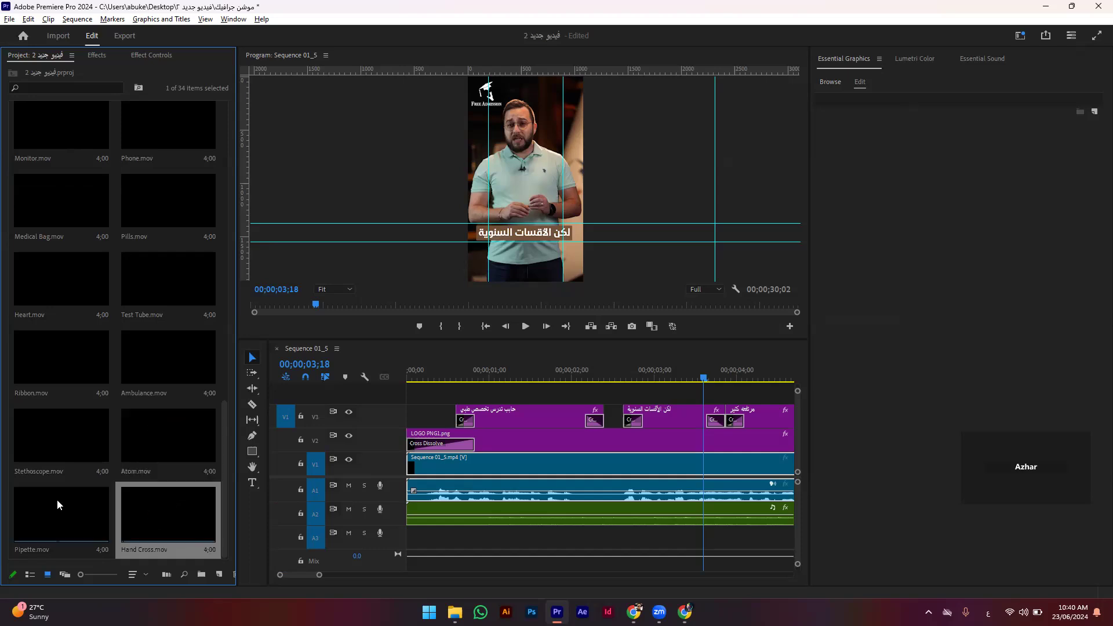
left_click(57, 500)
left_click(145, 503)
Step: Place Hand Cross.mov on V4 above the subtitles and show its motion properties
left_click_drag(197, 509, 468, 390)
left_click(442, 374)
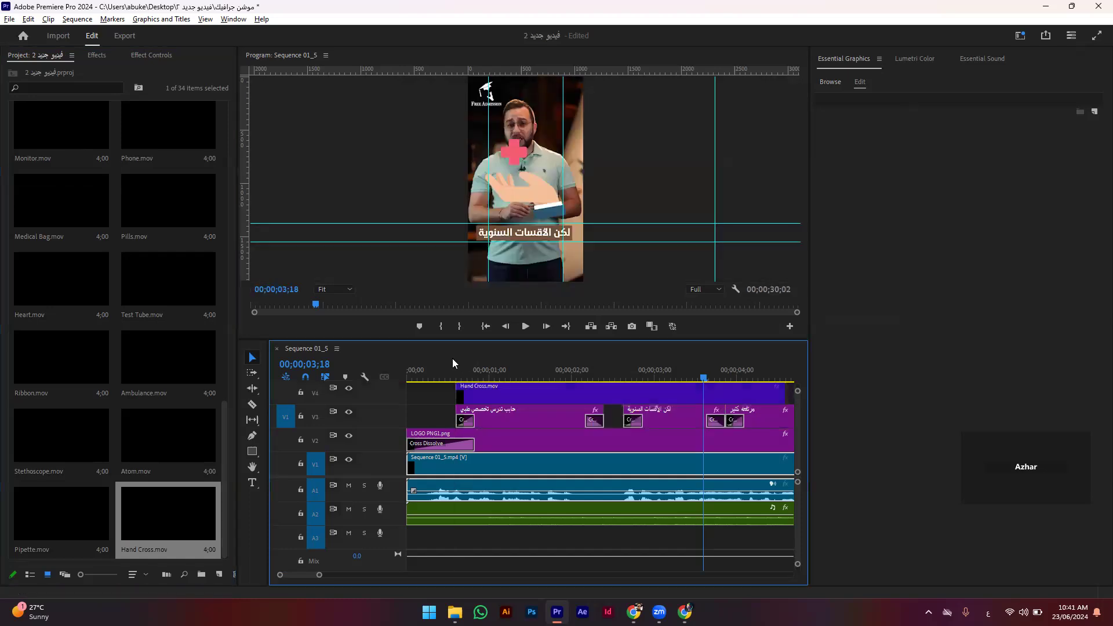
key("space")
left_click(506, 392)
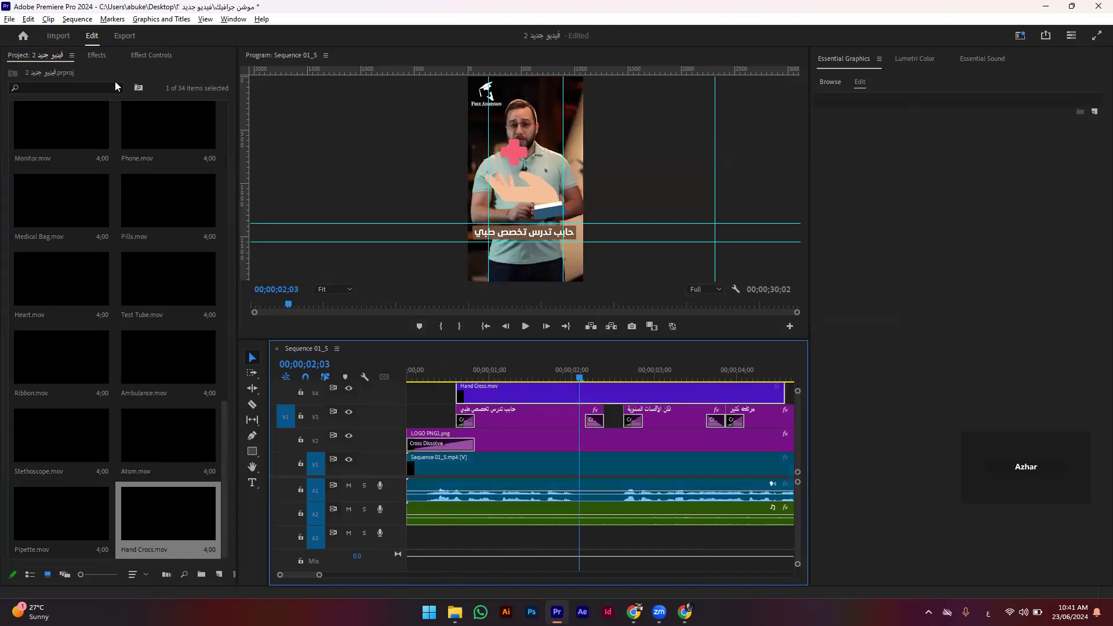
left_click(104, 56)
left_click(141, 55)
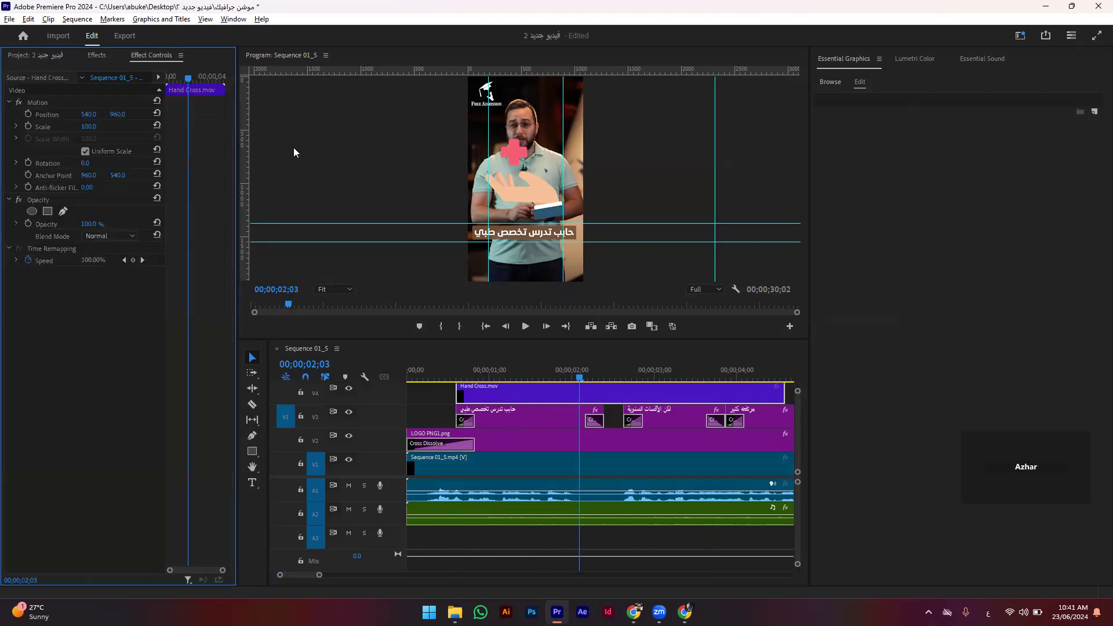
Step: Move the Hand Cross overlay to position 501, 418 and scale it to 106
left_click(485, 169)
key("grave")
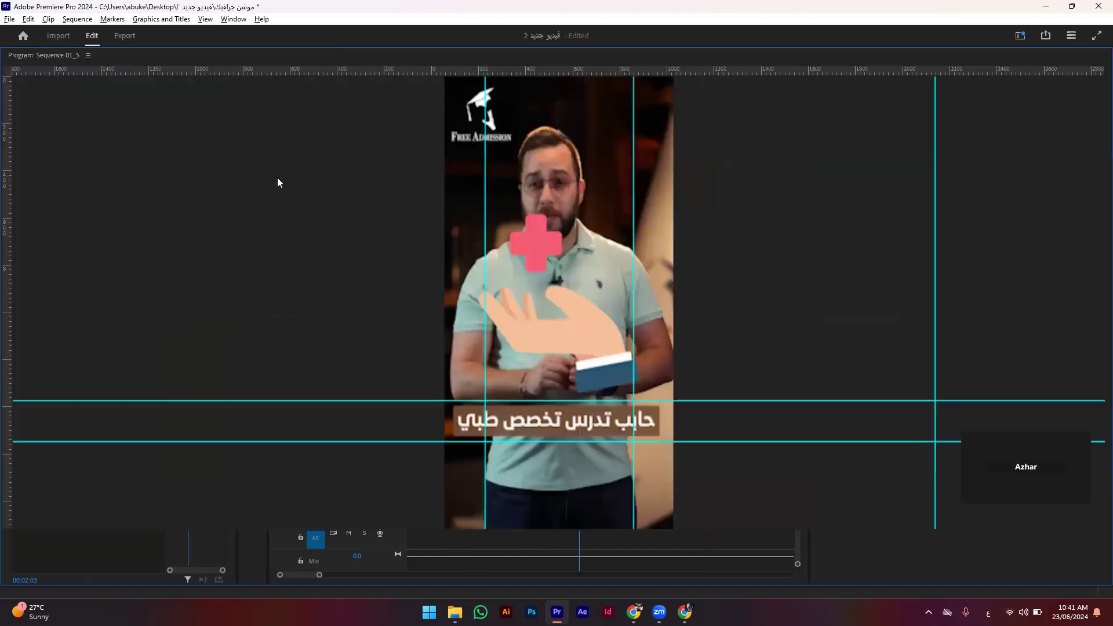
key("grave")
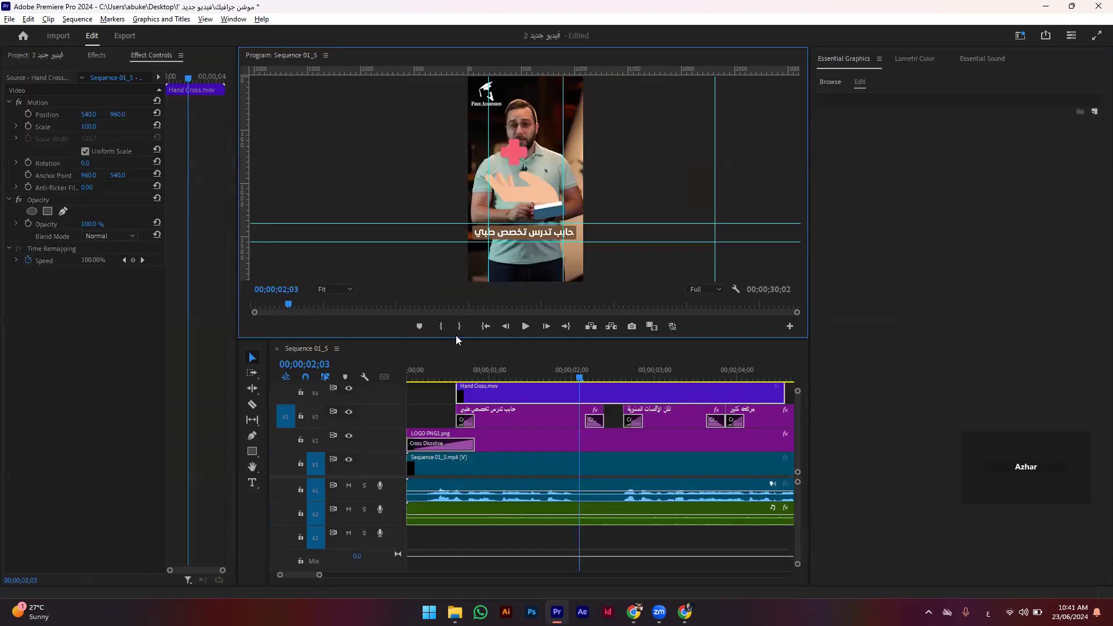
left_click_drag(457, 340, 457, 406)
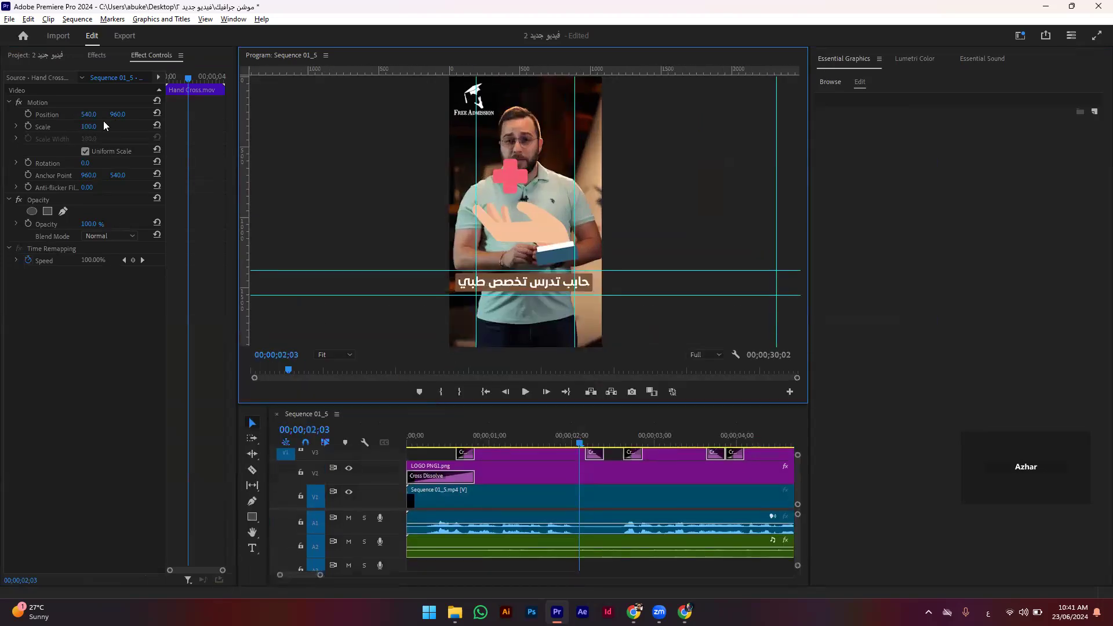
mouse_move(117, 114)
left_mouse_down()
mouse_move(93, 114)
mouse_move(89, 126)
left_mouse_up()
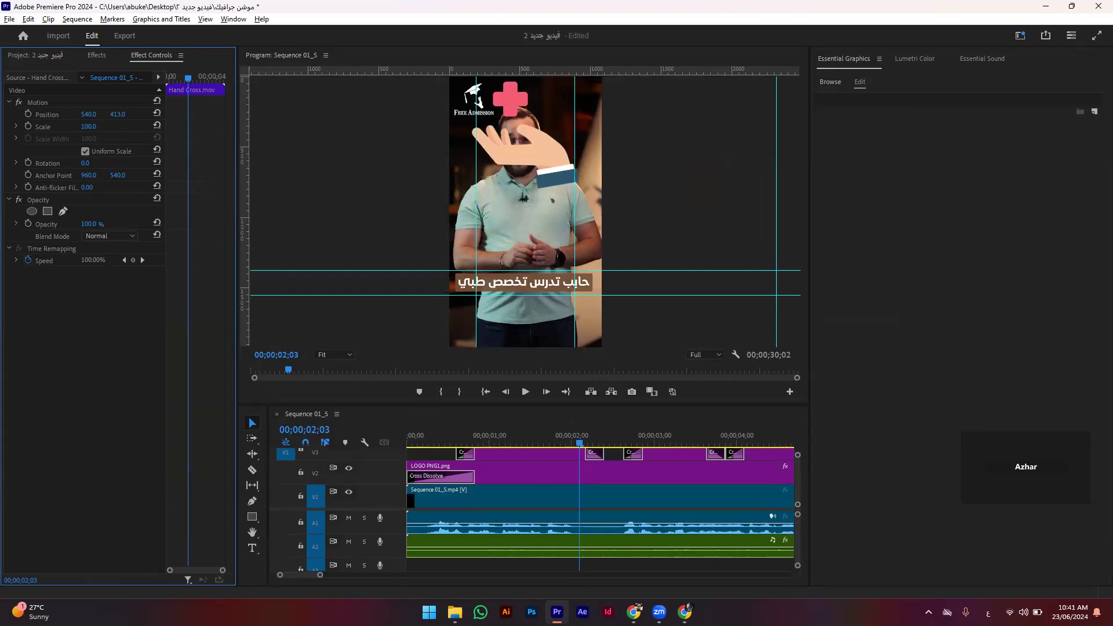
left_click_drag(89, 126, 84, 114)
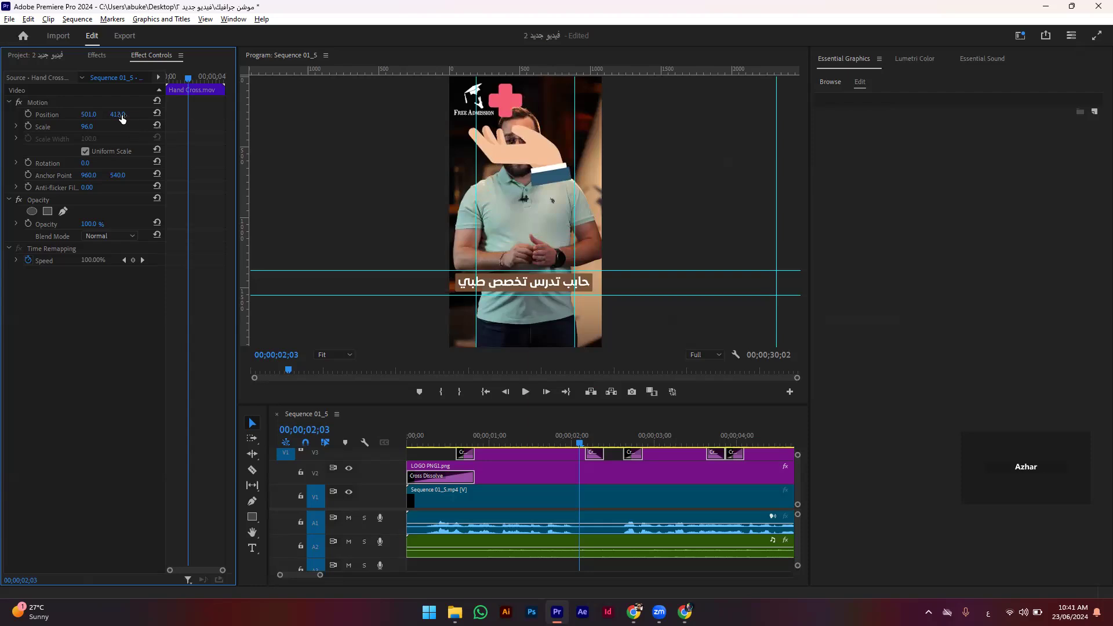
left_click_drag(89, 125, 96, 125)
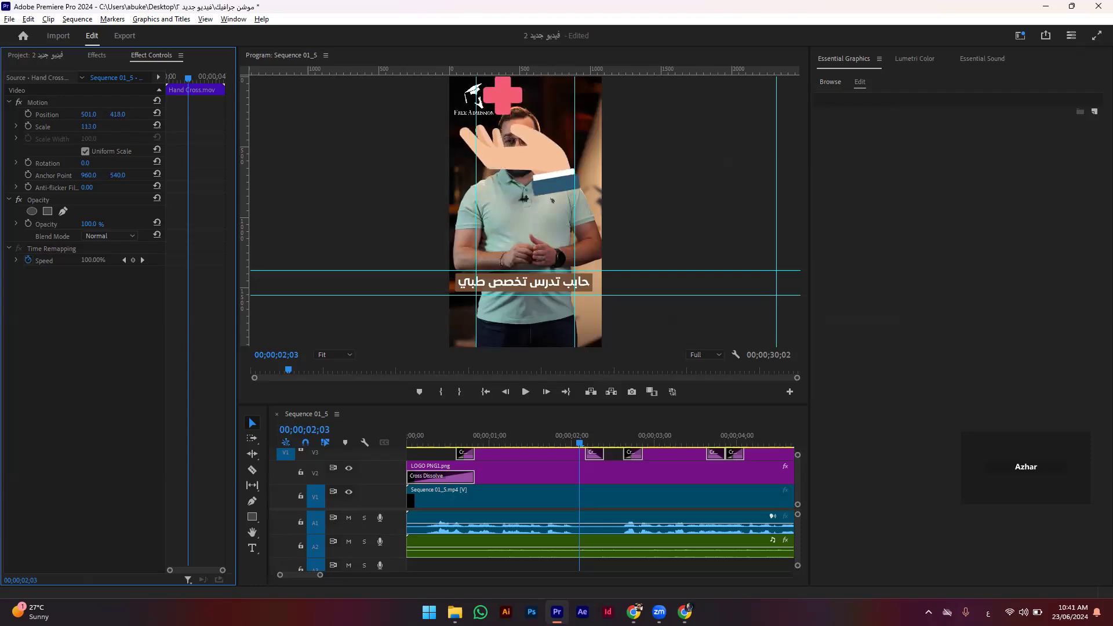
key("grave")
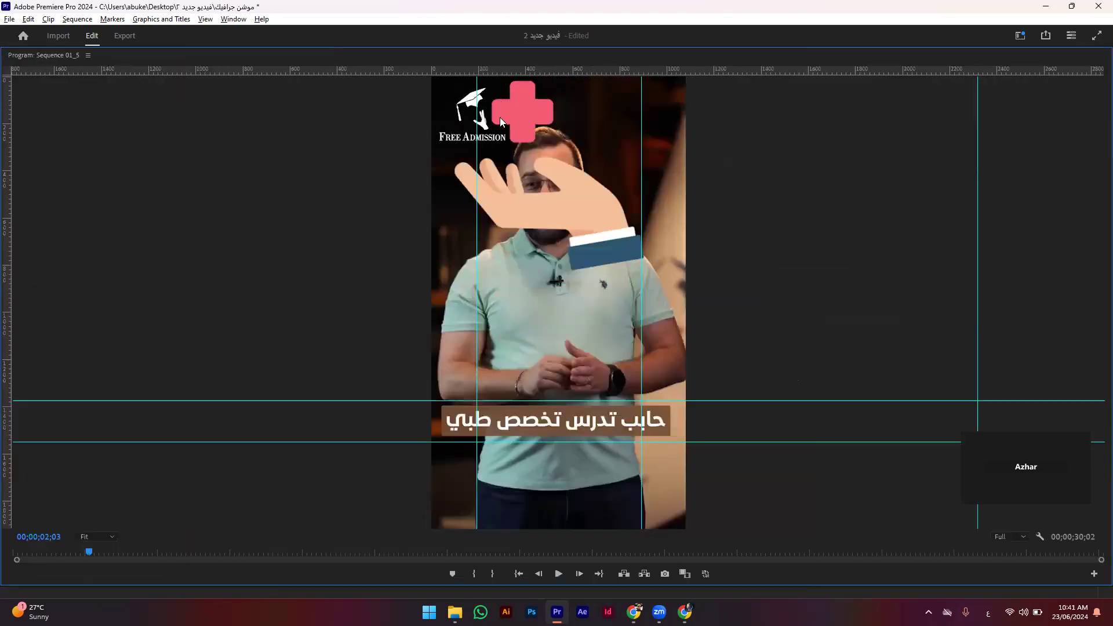
key("grave")
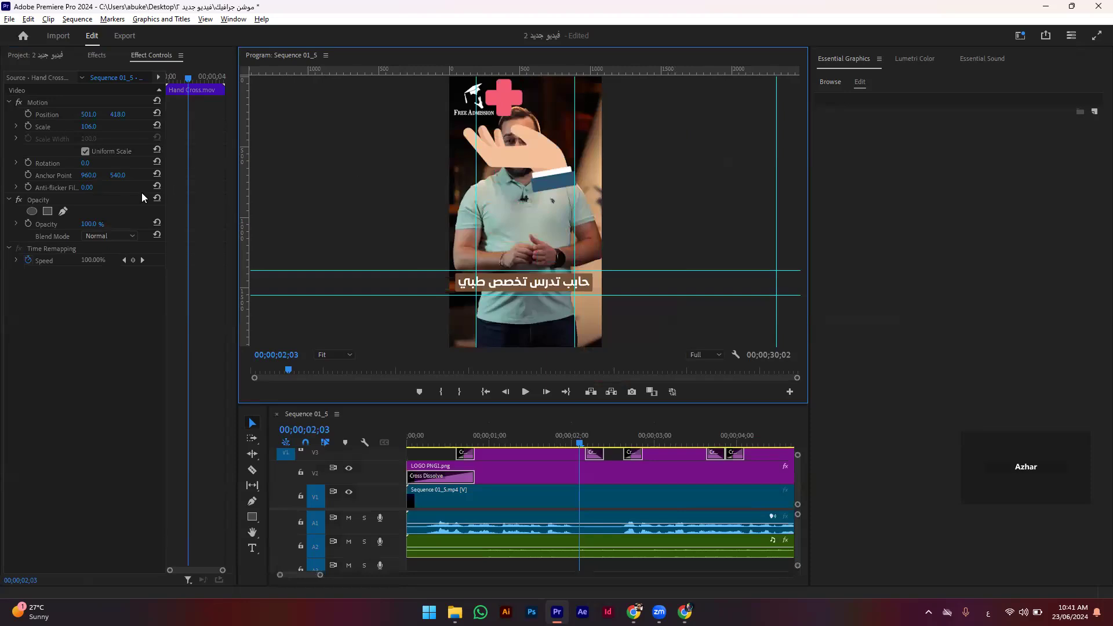
Step: Draw a first Pen mask on the overlay's Opacity along the hand, undoing two stray points
left_click(63, 211)
left_click(502, 176)
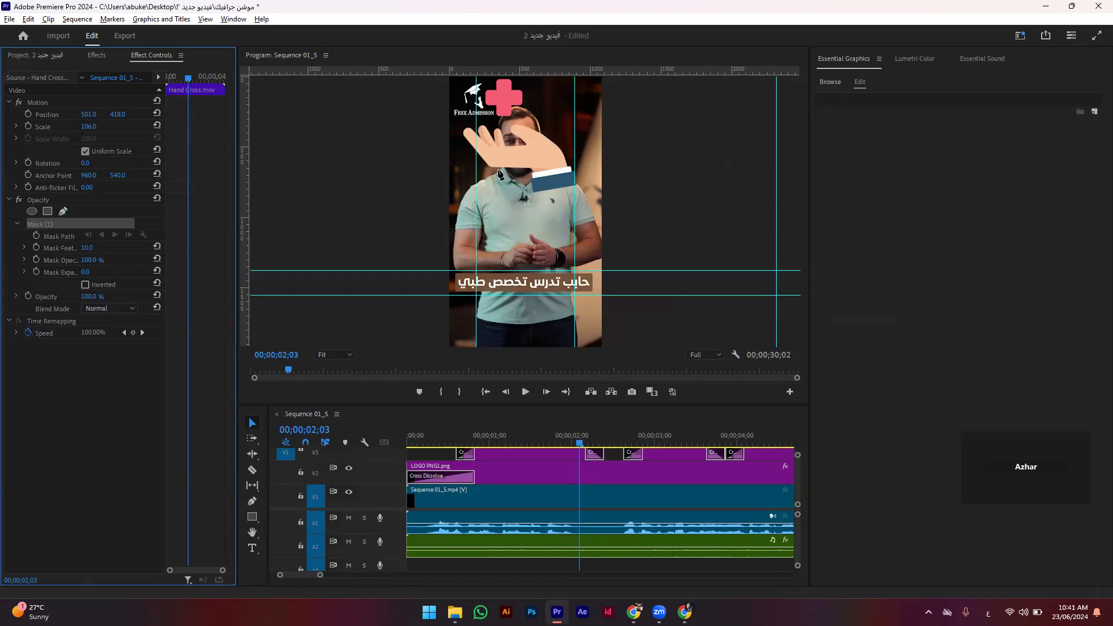
left_click(498, 169)
left_click(503, 164)
left_click(505, 156)
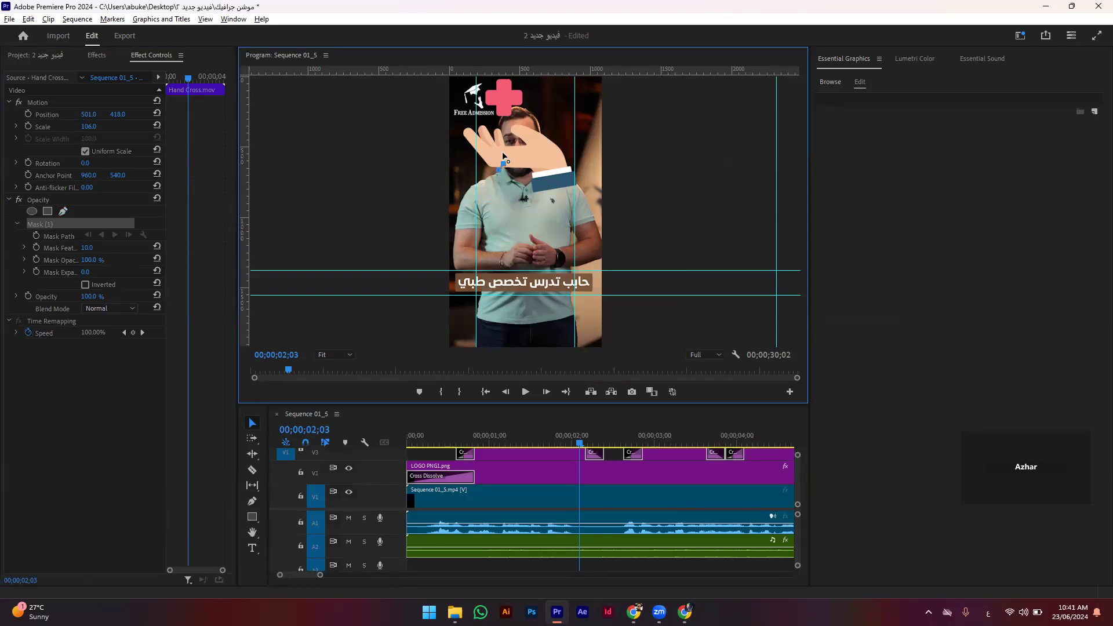
left_click(498, 143)
left_click(500, 125)
key("ctrl+z")
key("ctrl+z")
Step: Try a scale of 81, undo back to 106, and reselect the Opacity effect
left_click(94, 126)
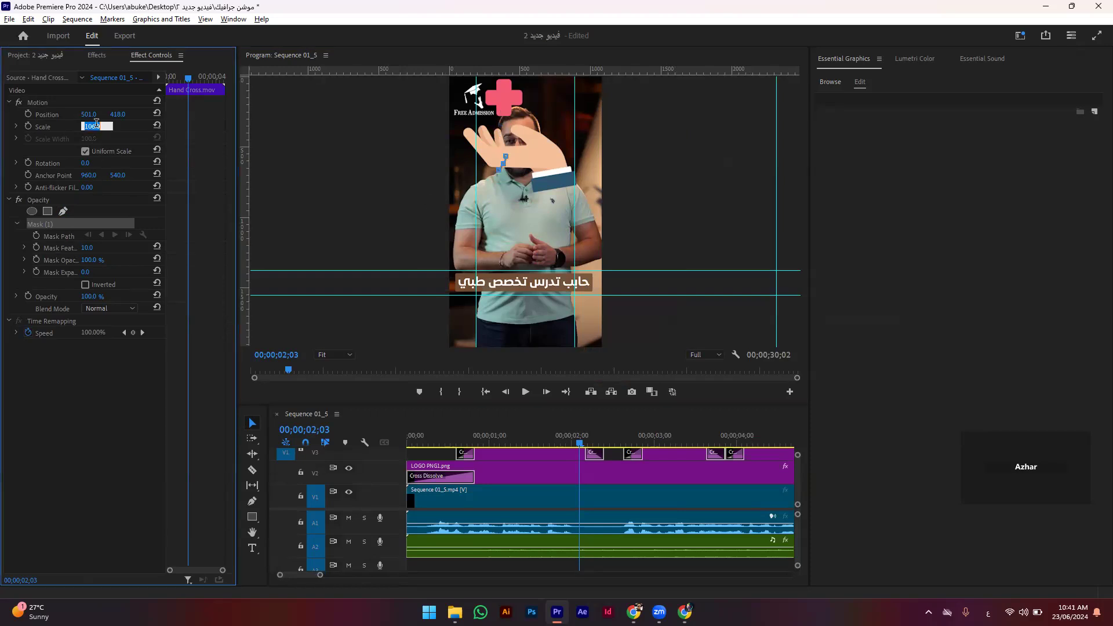
type("81")
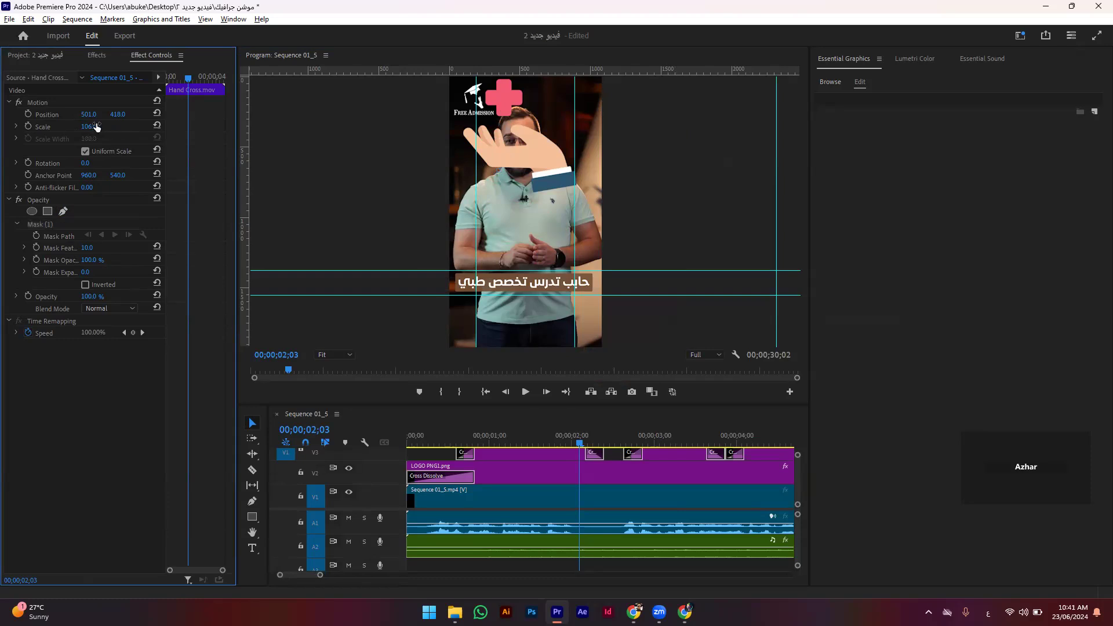
key("Return")
key("ctrl+z")
left_click(33, 199)
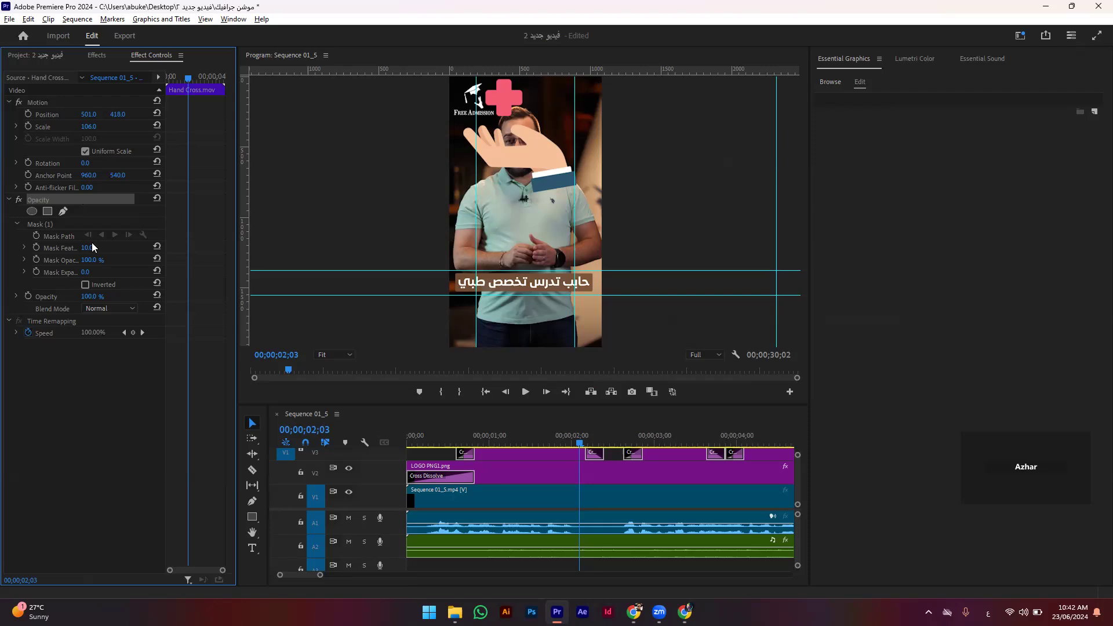
Step: Lower the overlay's opacity and trace a new Pen mask around the speaker's head and shoulders
mouse_move(92, 296)
left_mouse_down()
mouse_move(75, 296)
mouse_move(90, 296)
left_mouse_up()
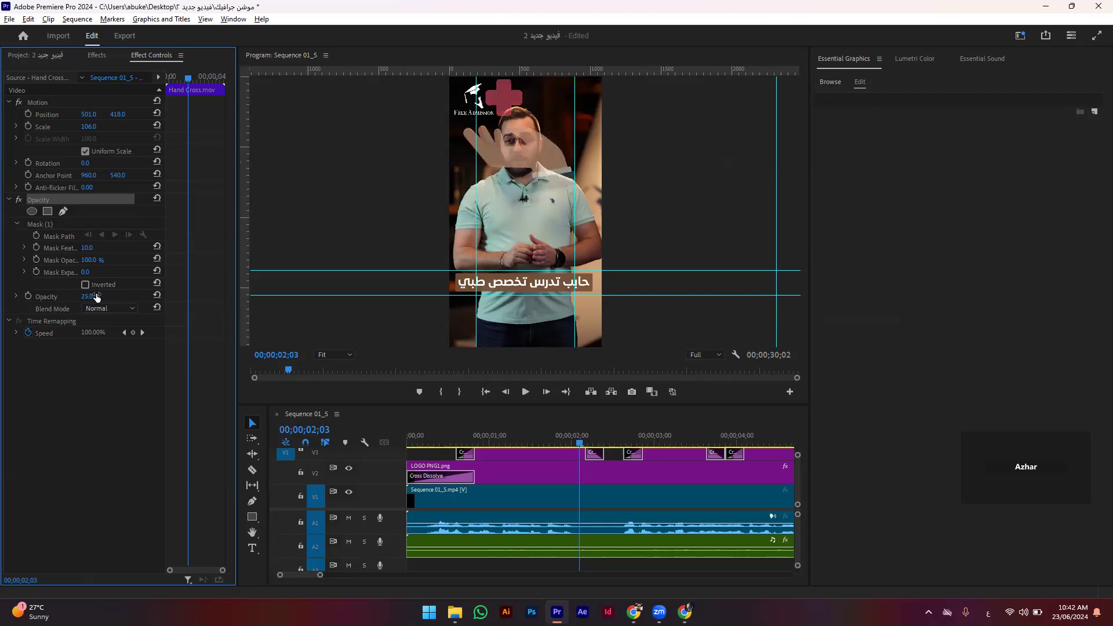
left_click(63, 211)
left_click(499, 176)
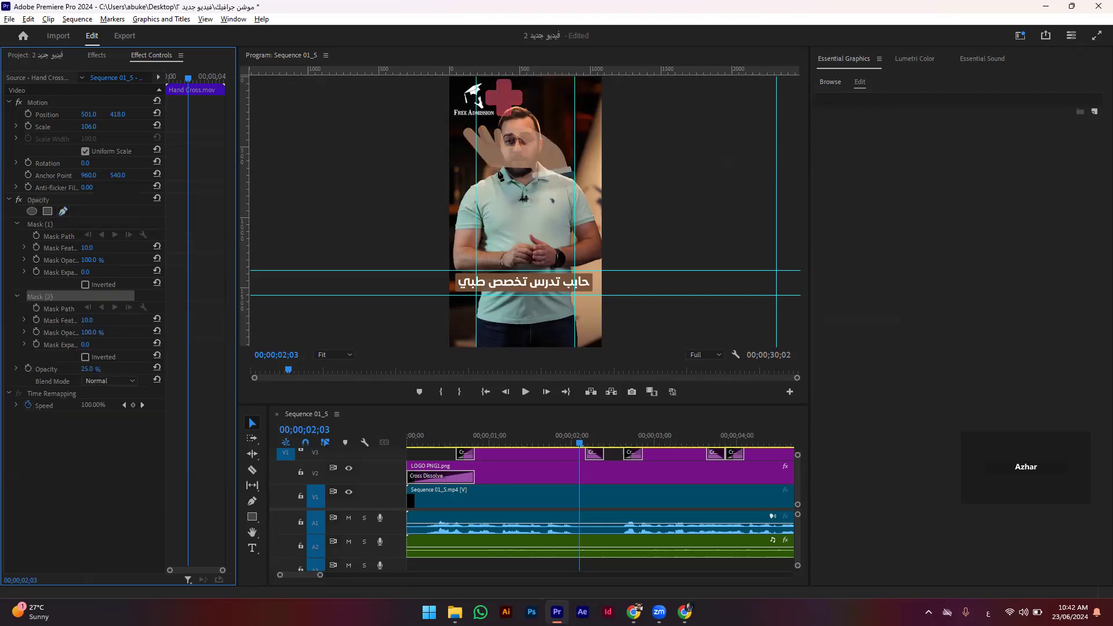
left_click(502, 171)
mouse_move(504, 167)
left_mouse_down()
mouse_move(509, 110)
mouse_move(540, 128)
mouse_move(545, 170)
left_mouse_up()
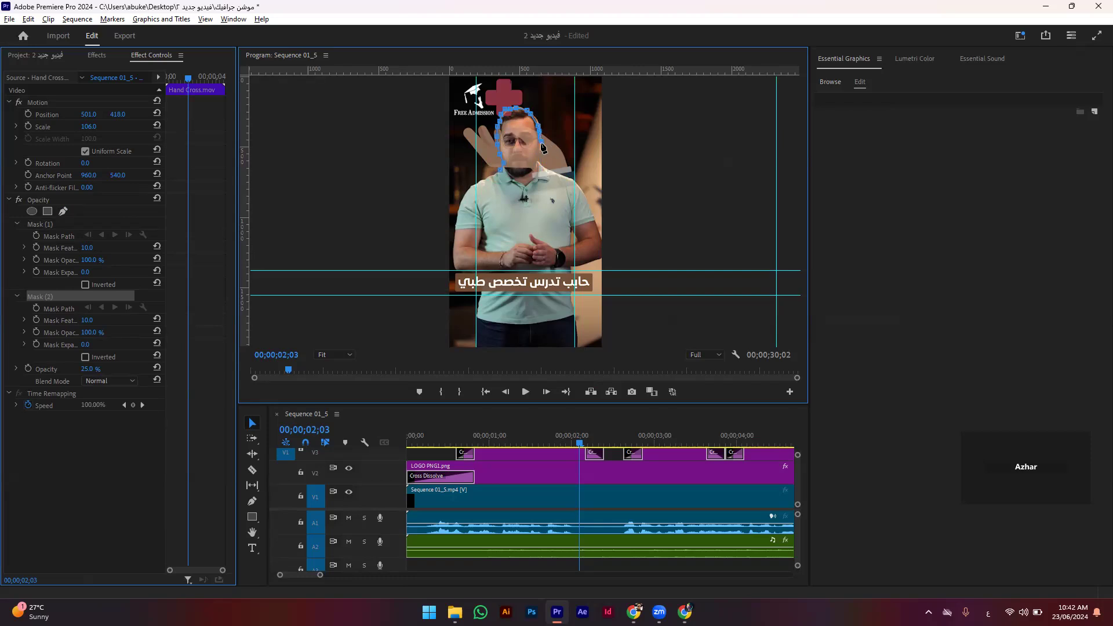
left_click(540, 165)
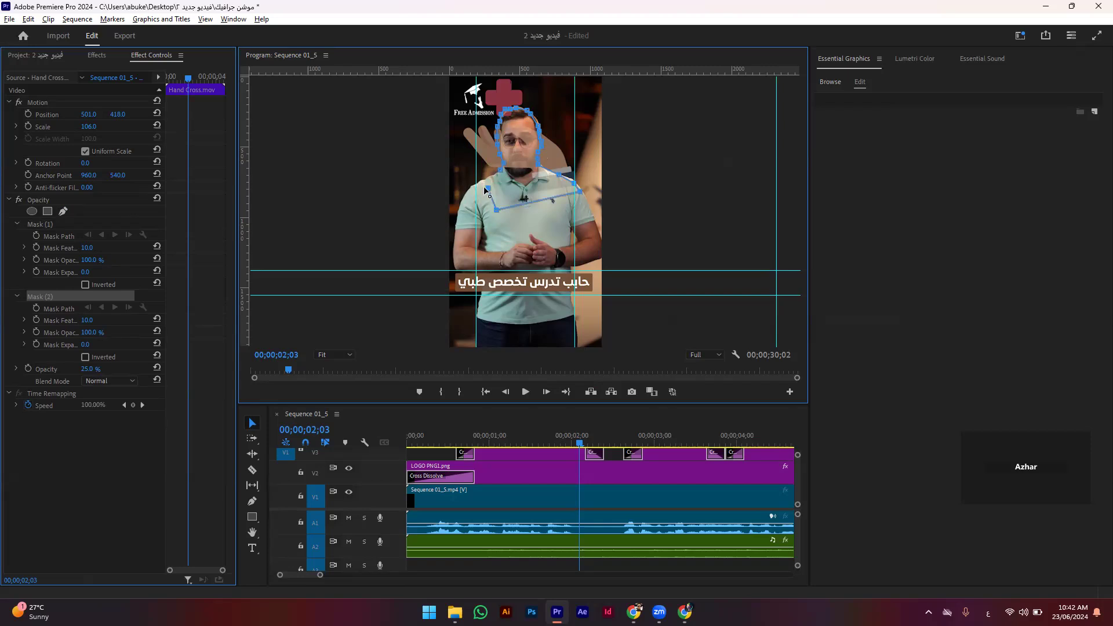
left_click(500, 173)
Step: Delete Mask (1), leaving the new Mask (2) selected
left_click(65, 225)
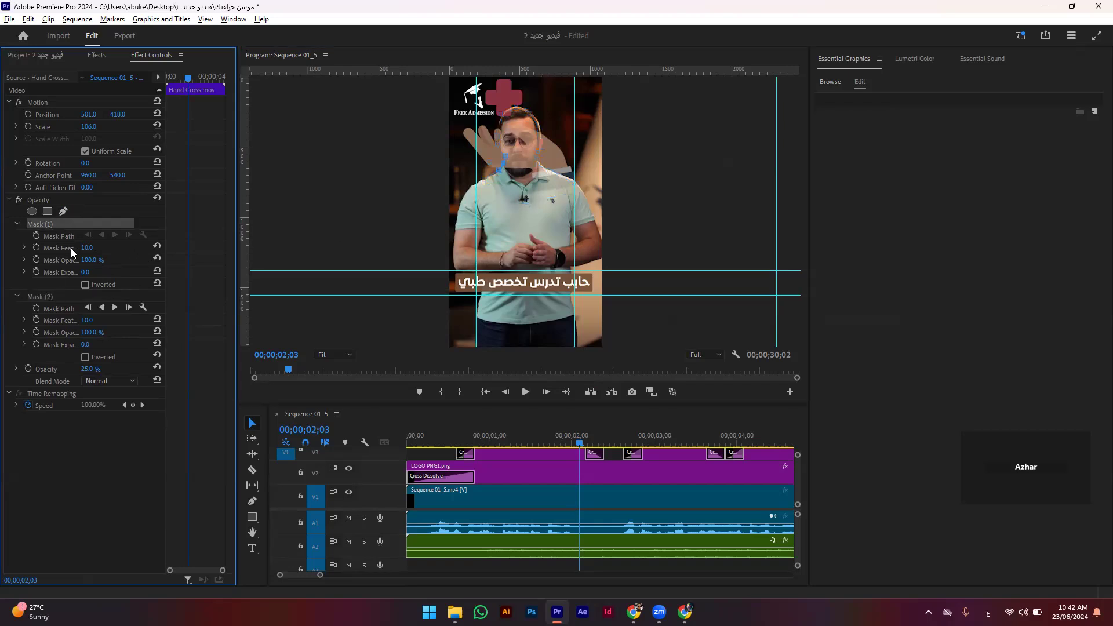
key("Delete")
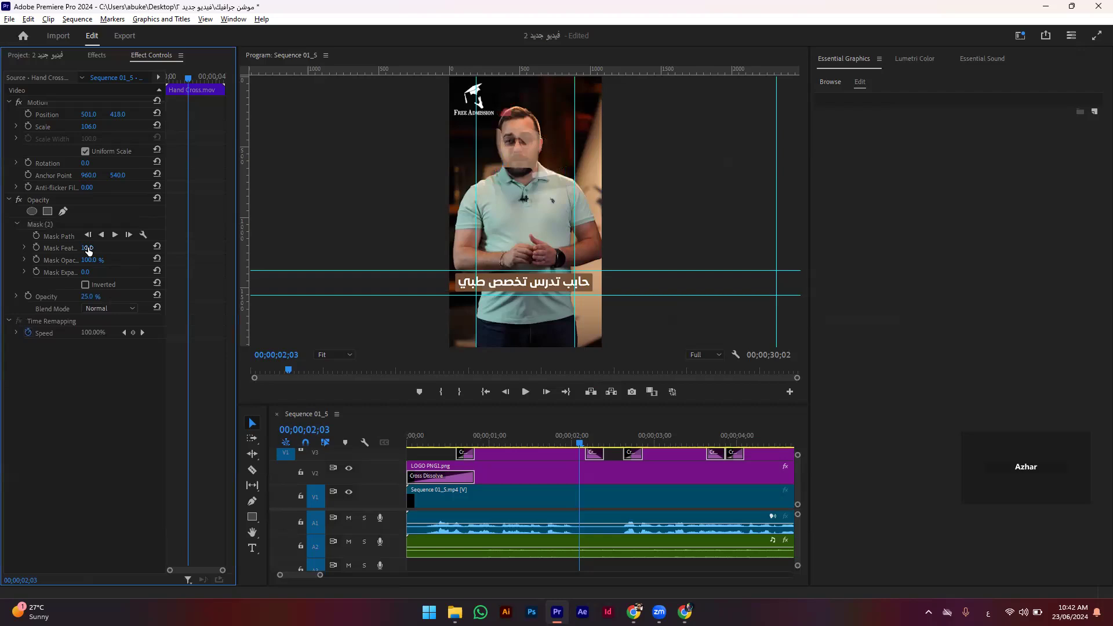
left_click(84, 225)
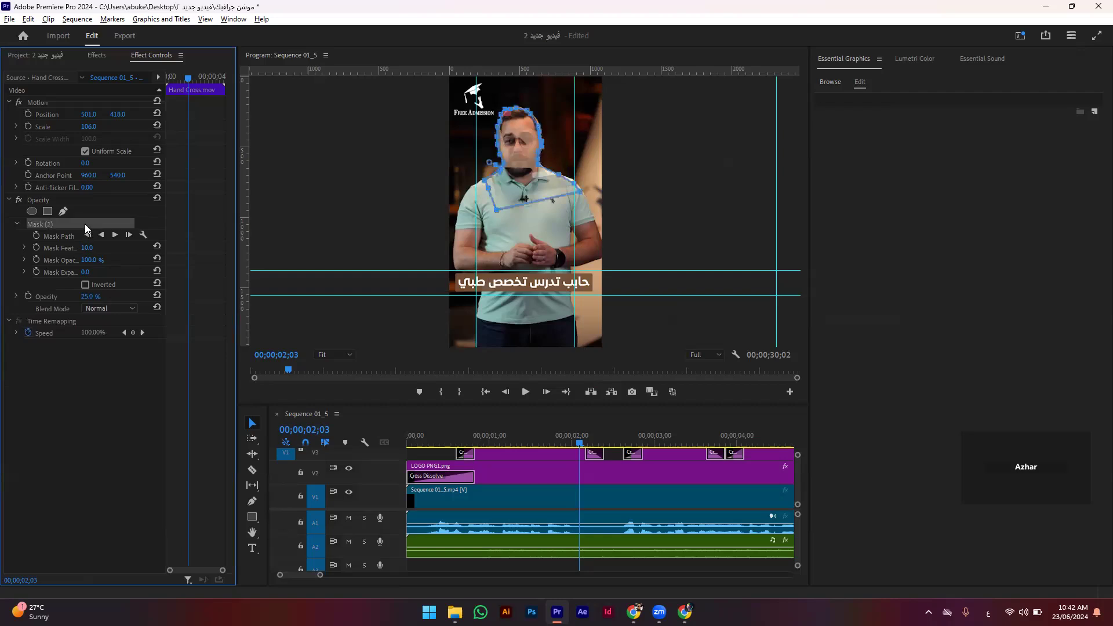
Step: Invert the mask so the Hand Cross sits behind the head, and preview around one second
left_click(86, 285)
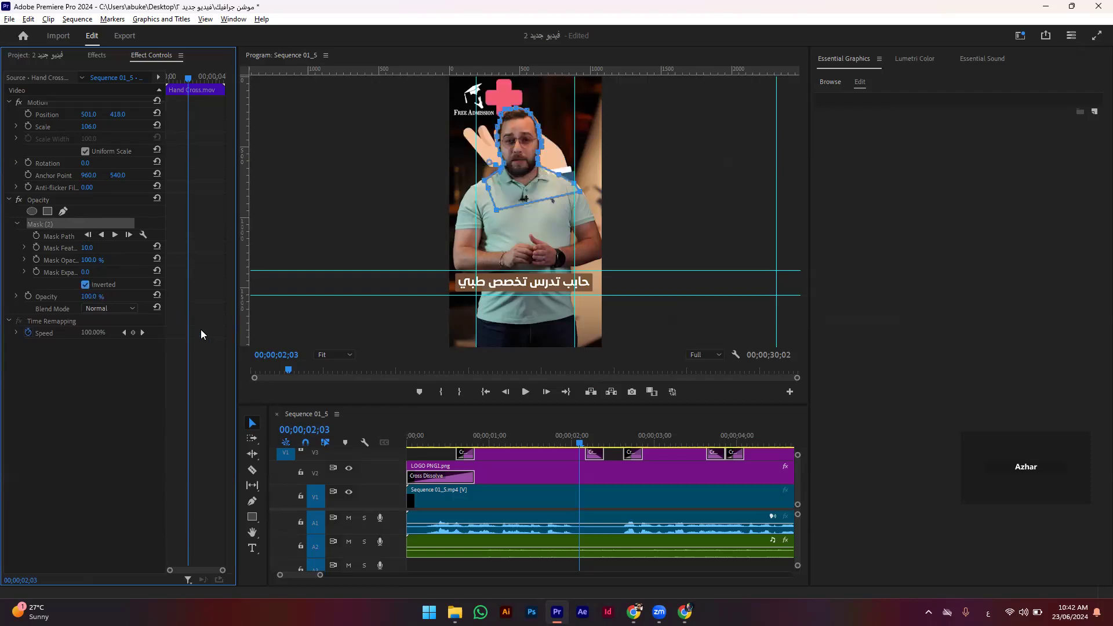
left_click(297, 337)
key("Left")
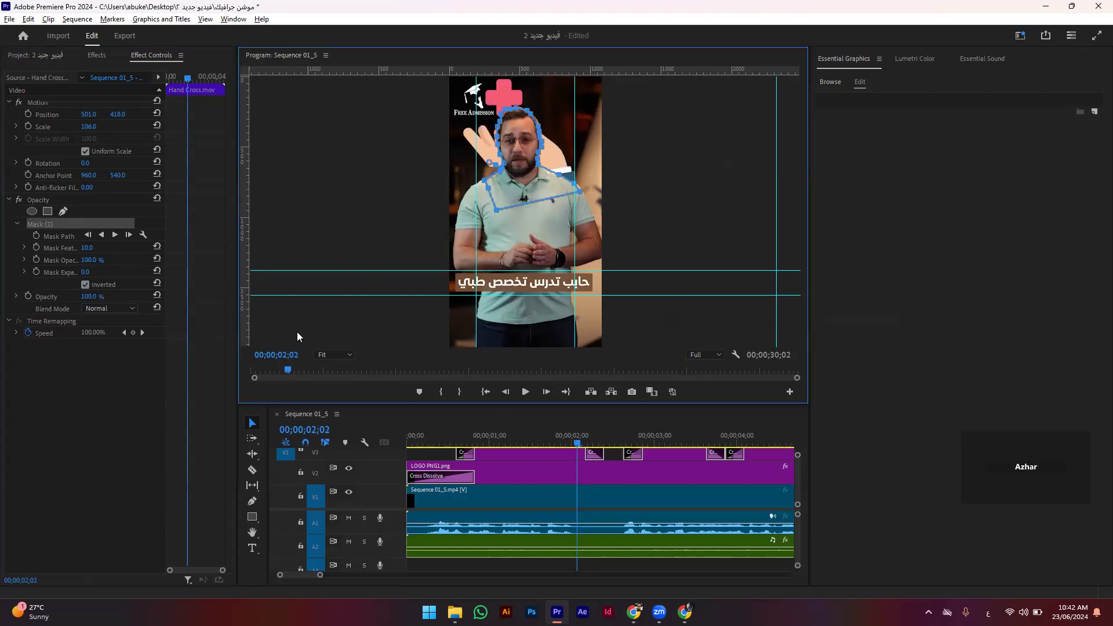
left_click(273, 370)
left_click(148, 389)
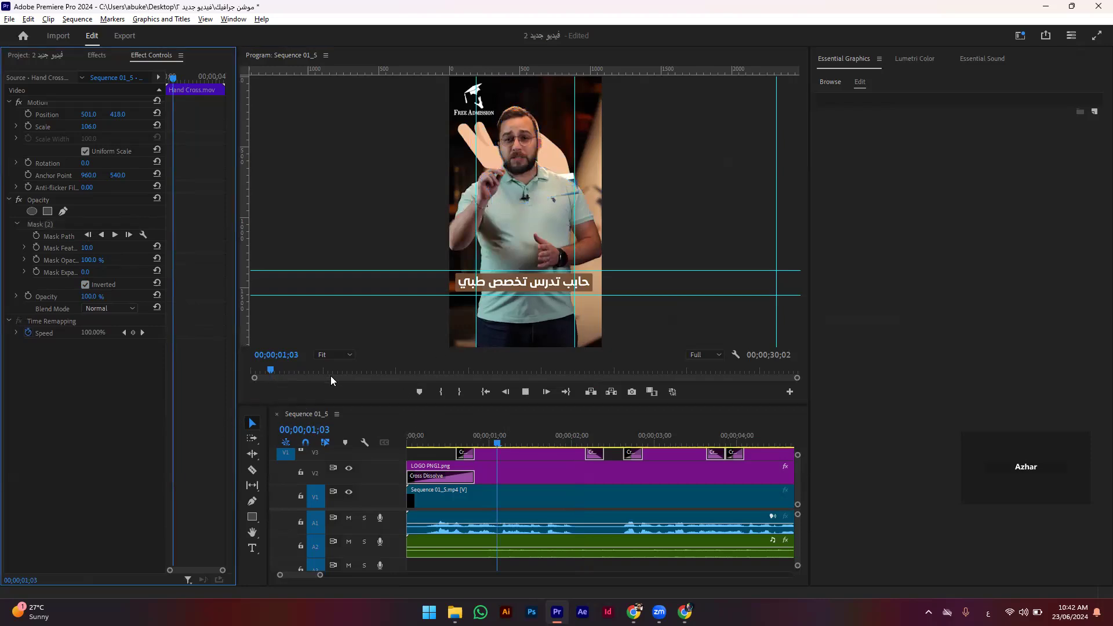
key("space")
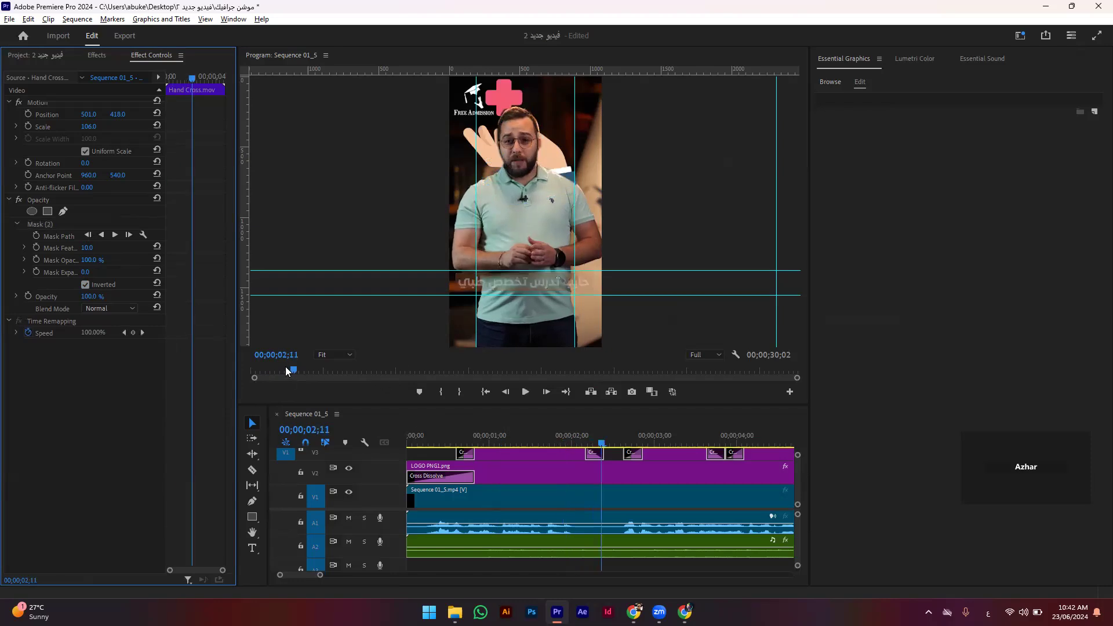
left_click(267, 370)
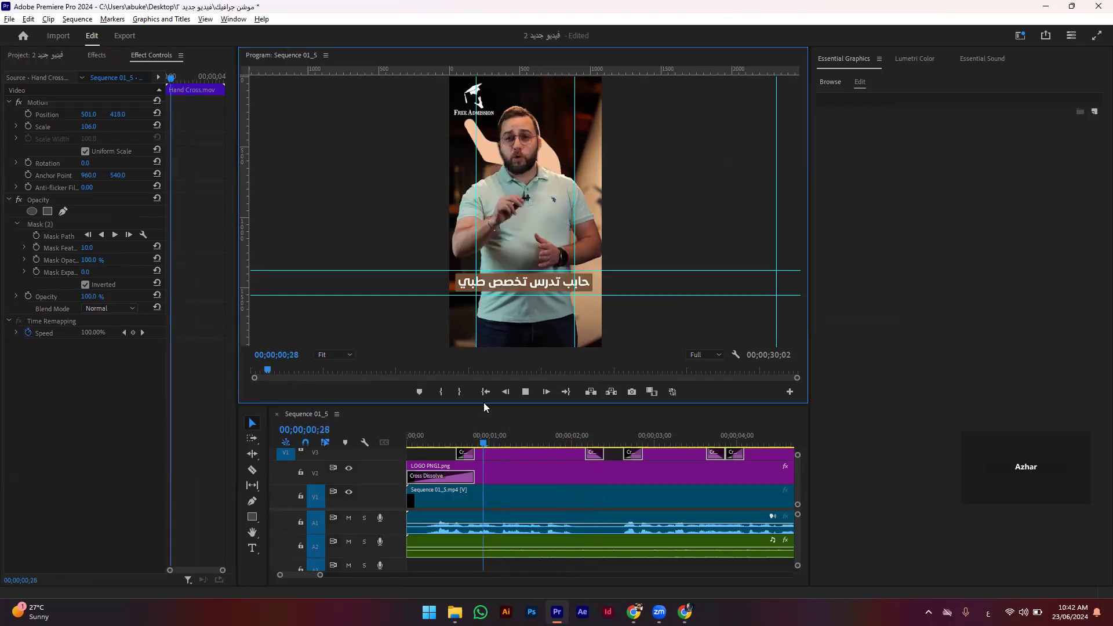
Step: Enlarge the timeline to show all tracks, maximize the monitor and play at 1/2 resolution
left_click_drag(484, 404, 497, 295)
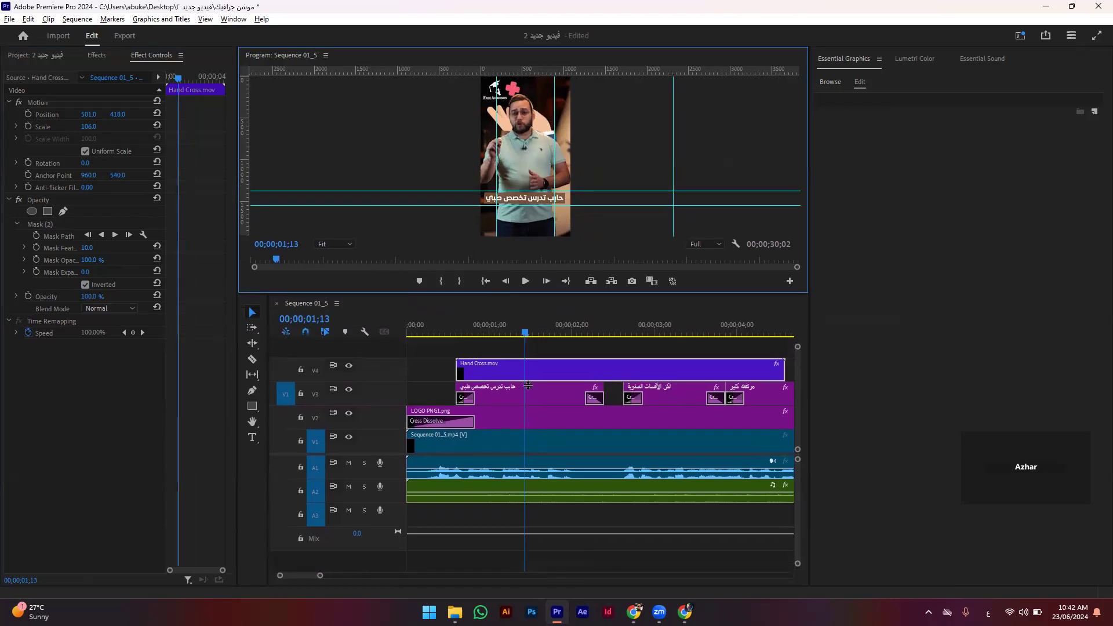
key("space")
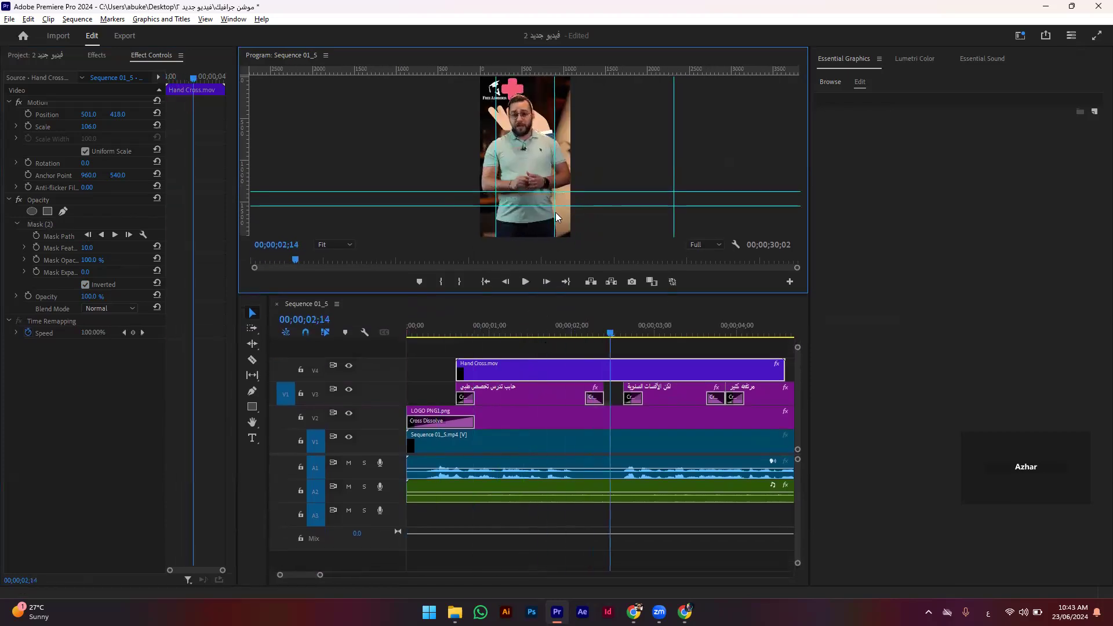
key("grave")
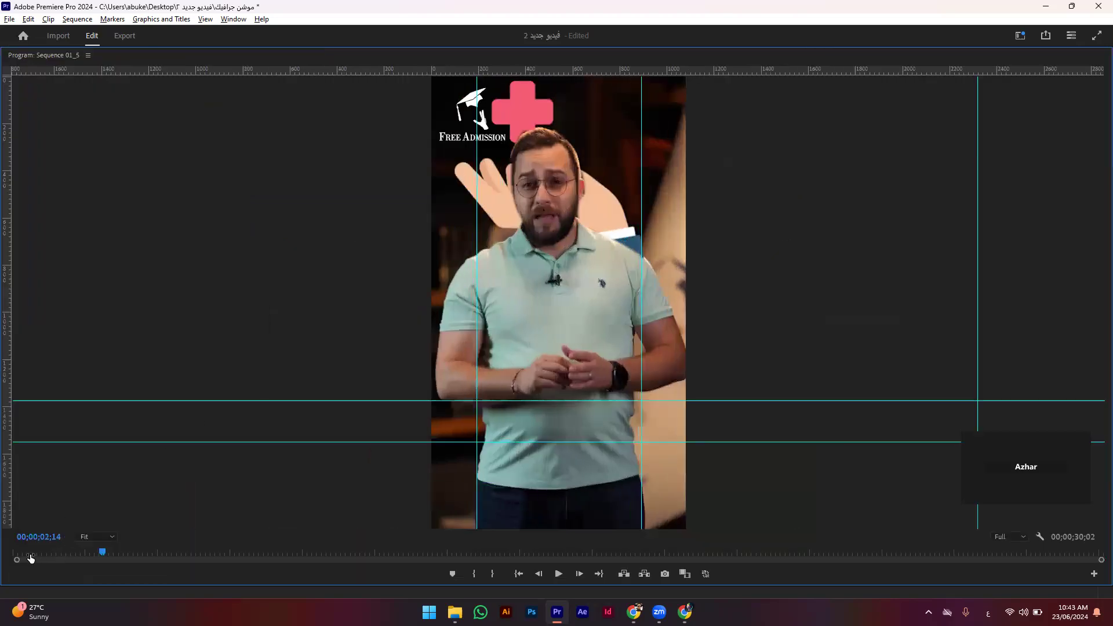
left_click(32, 557)
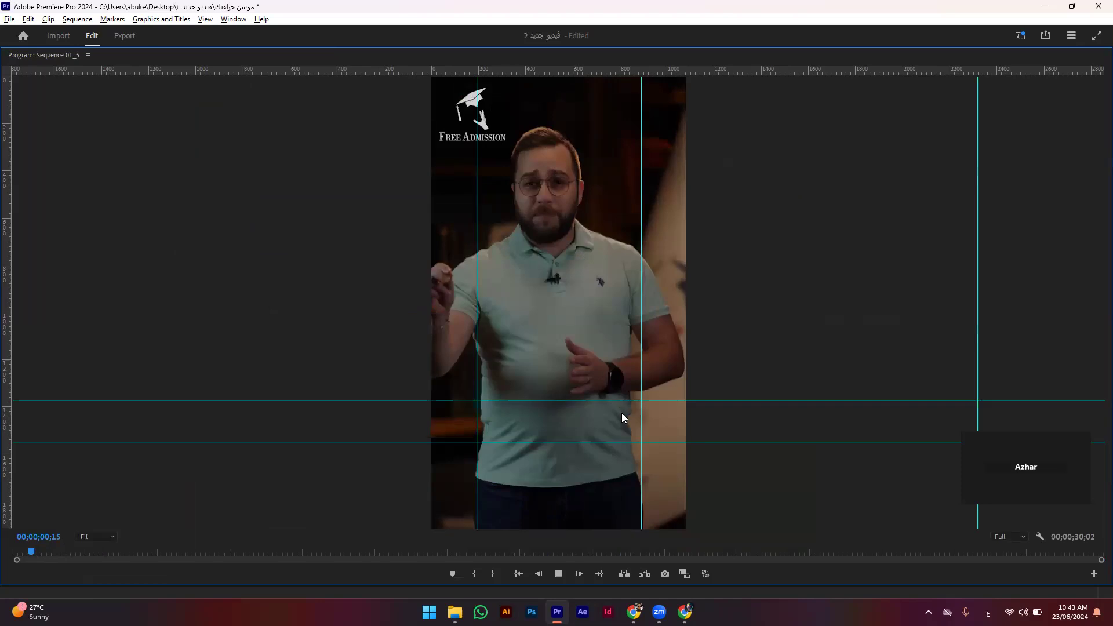
key("space")
left_click(1011, 537)
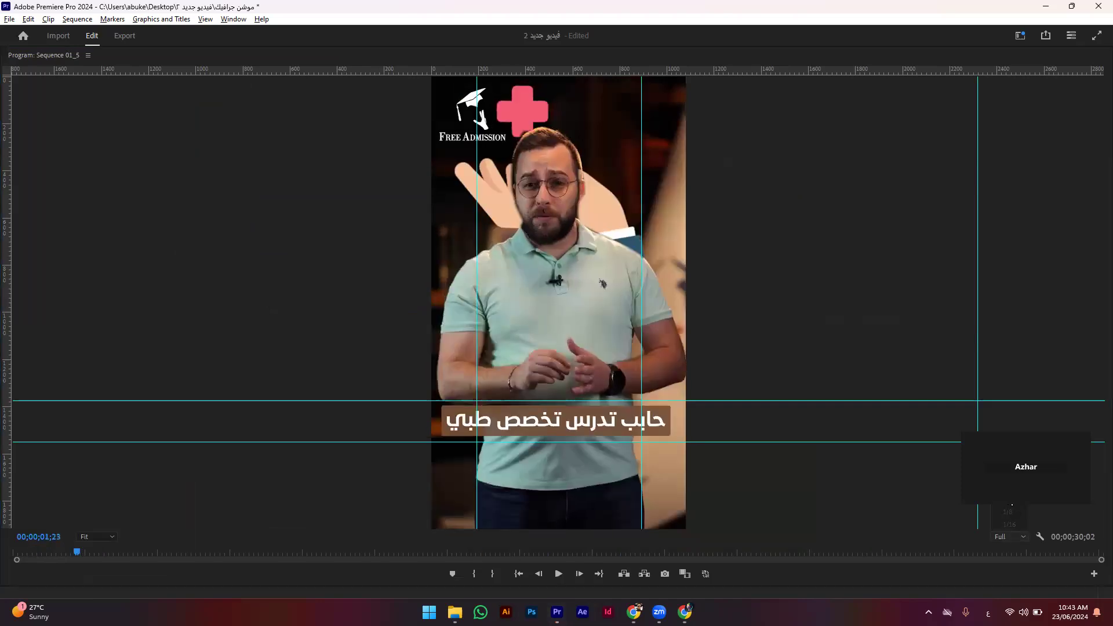
left_click(4, 555)
key("space")
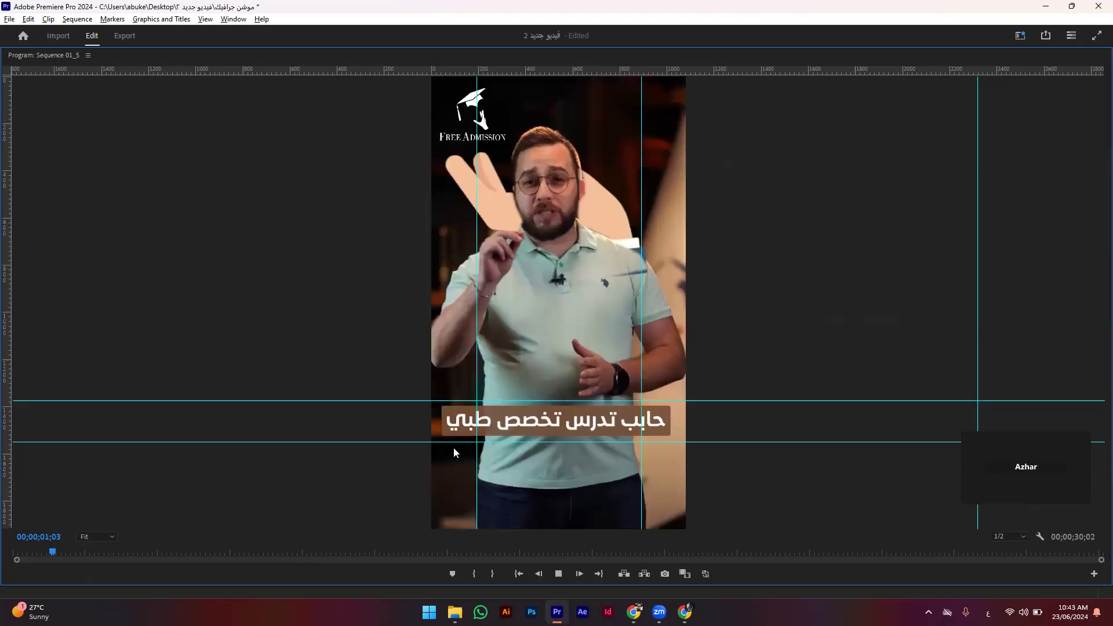
key("grave")
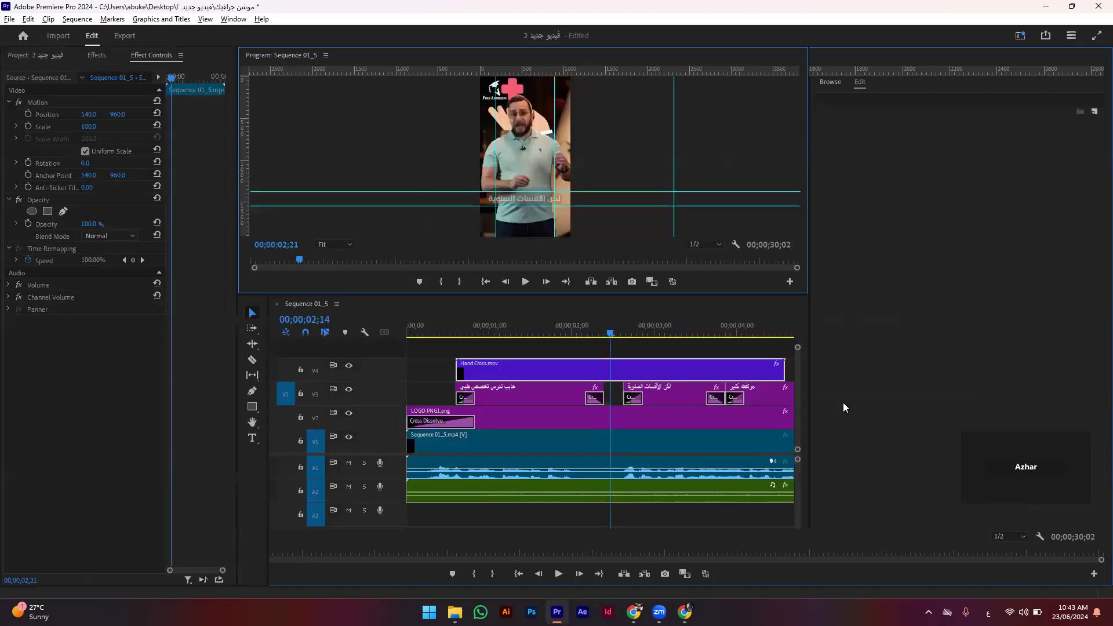
mouse_move(703, 370)
left_mouse_down()
mouse_move(640, 372)
mouse_move(626, 335)
mouse_move(631, 364)
mouse_move(496, 358)
left_mouse_up()
right_click(632, 364)
left_click(646, 443)
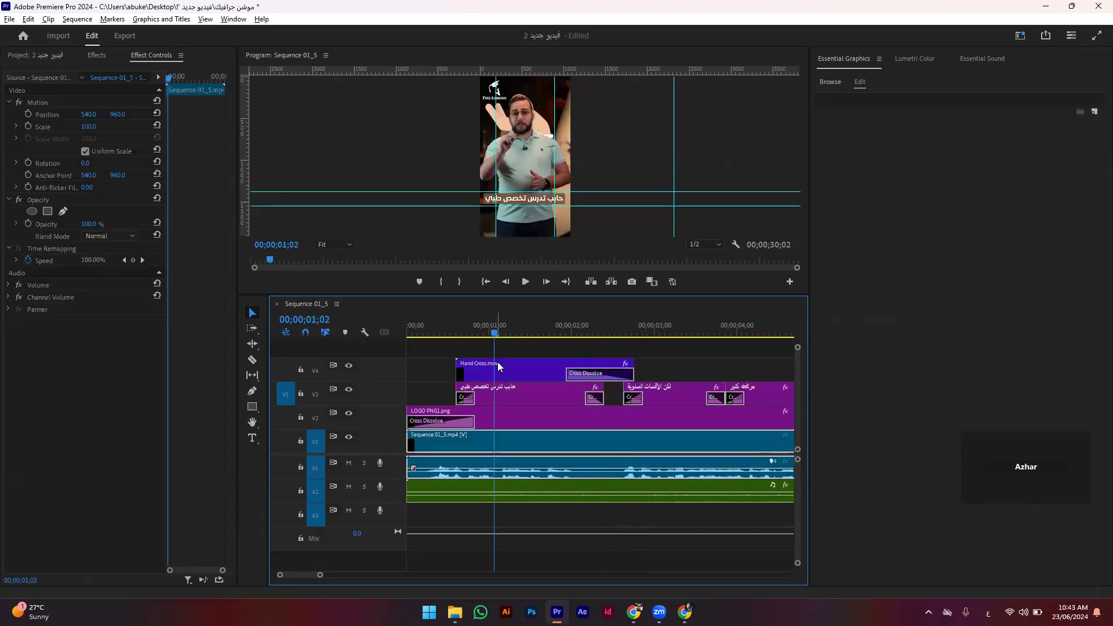
key("space")
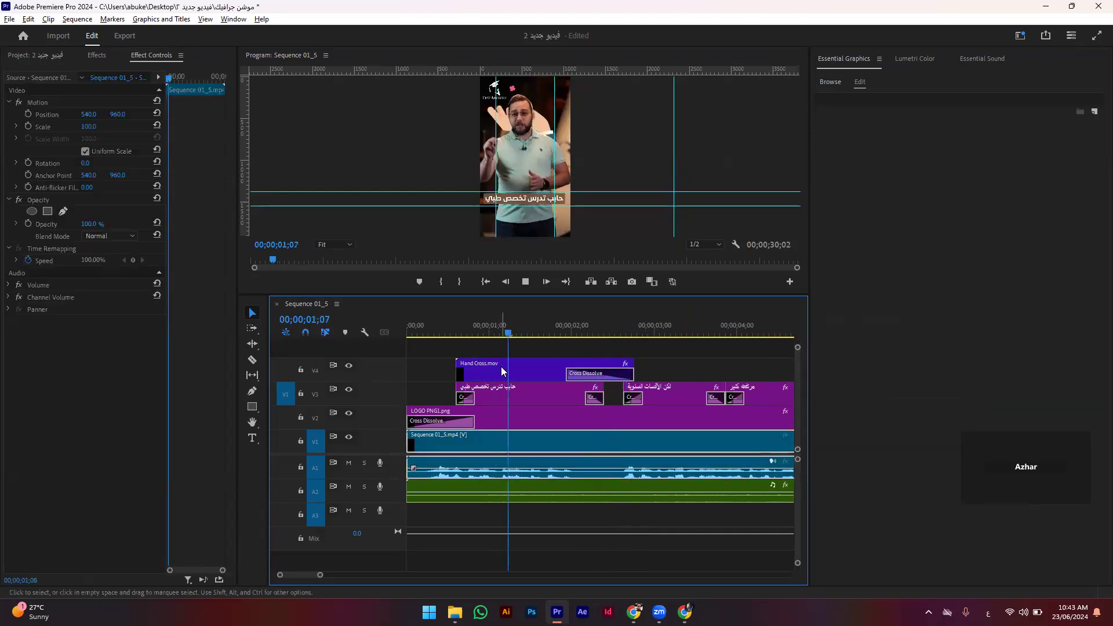
left_click_drag(573, 373, 599, 372)
left_click(457, 335)
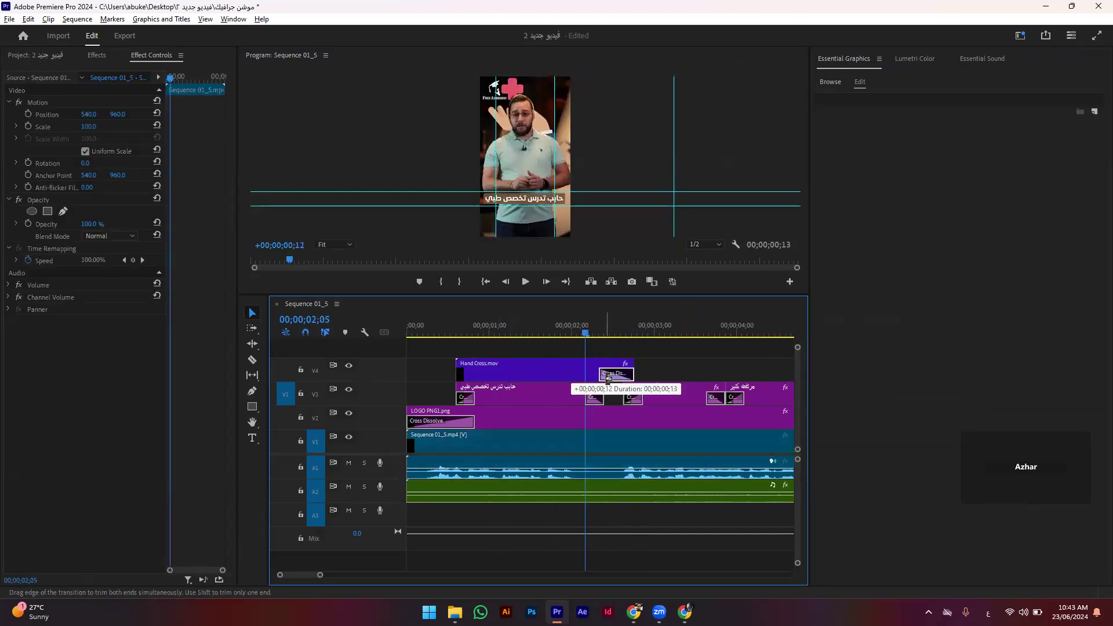
key("space")
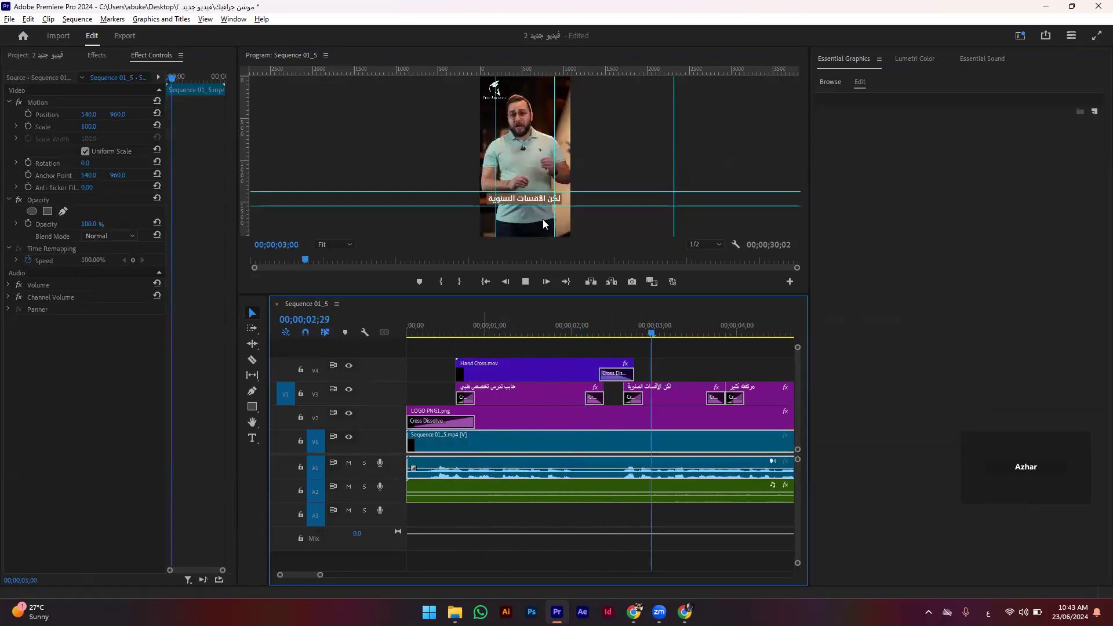
key("space")
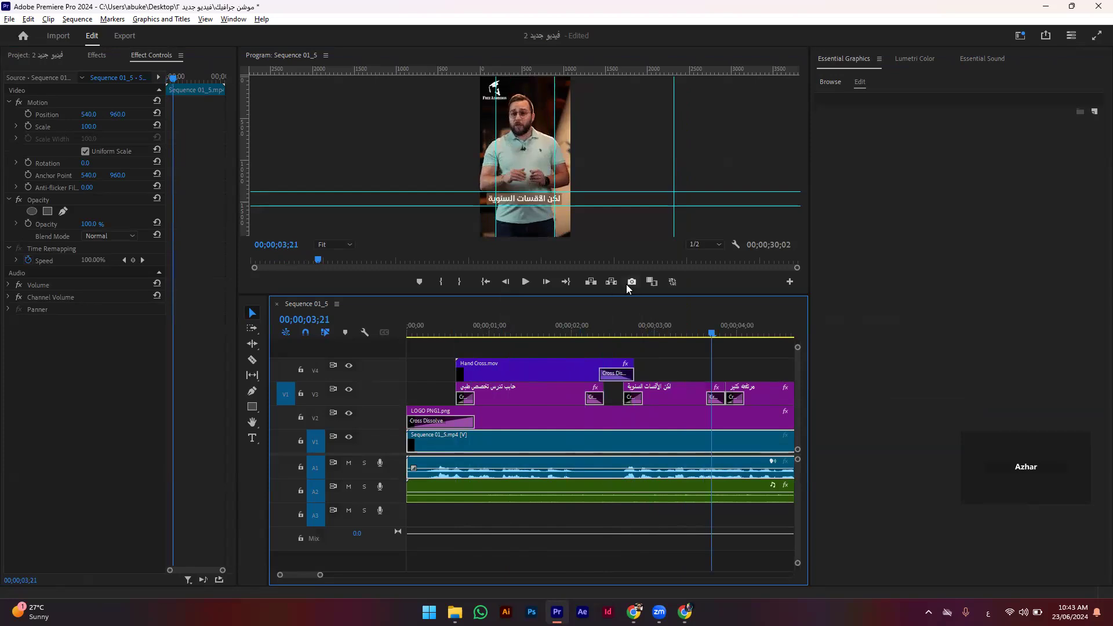
key("grave")
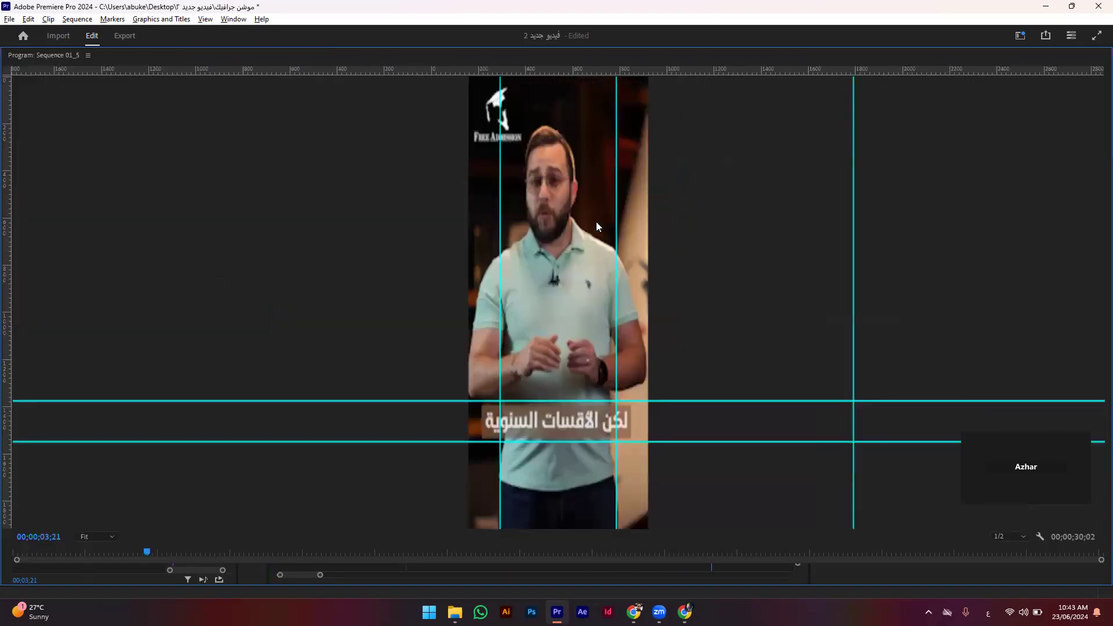
key("space")
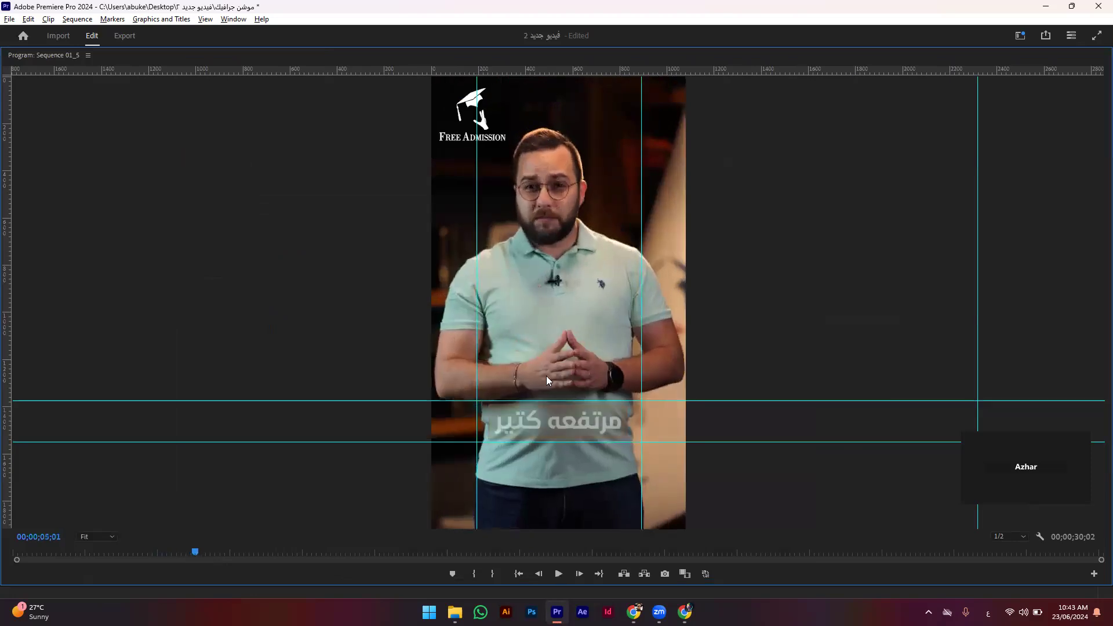
key("space")
key("grave")
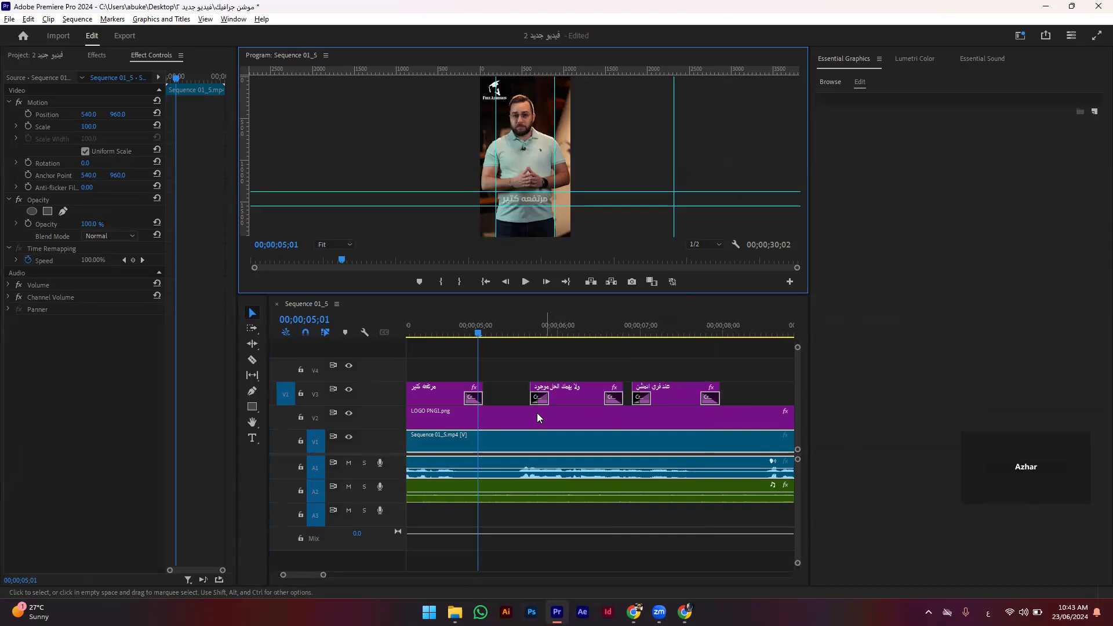
Step: Switch from the edit to the Chrome window showing Freepik's Medical videos results
left_click(634, 612)
left_click(634, 612)
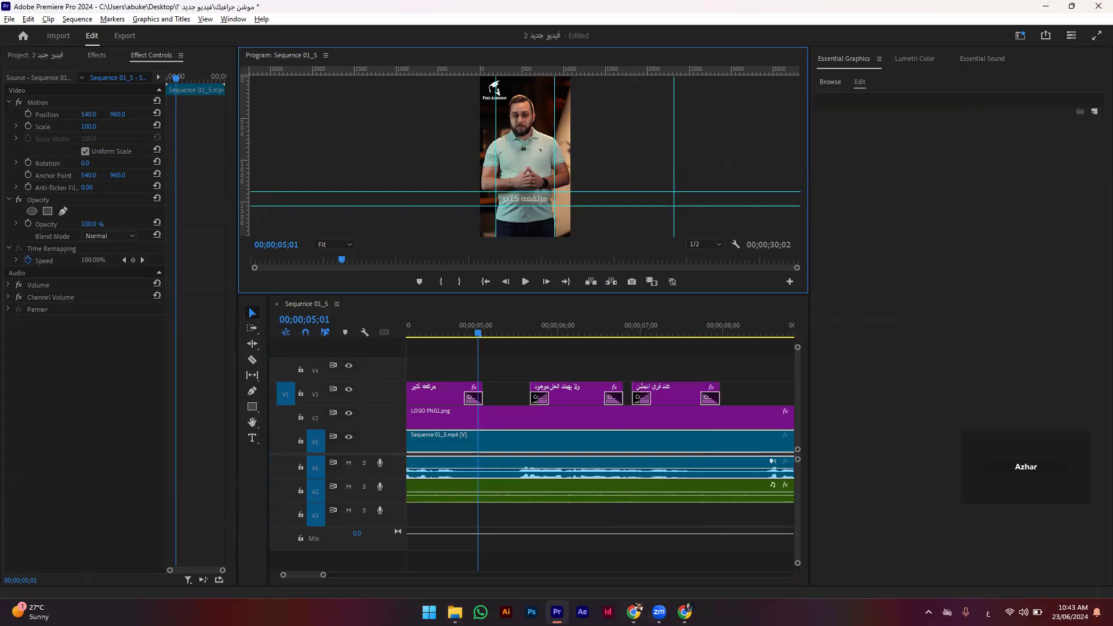
mouse_move(454, 612)
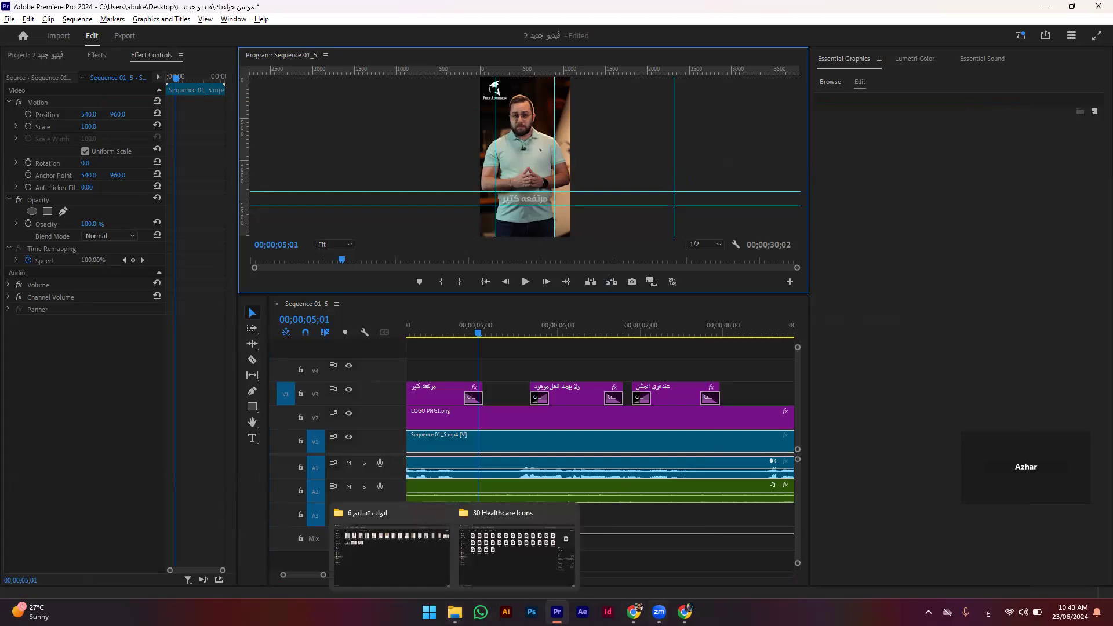
mouse_move(659, 612)
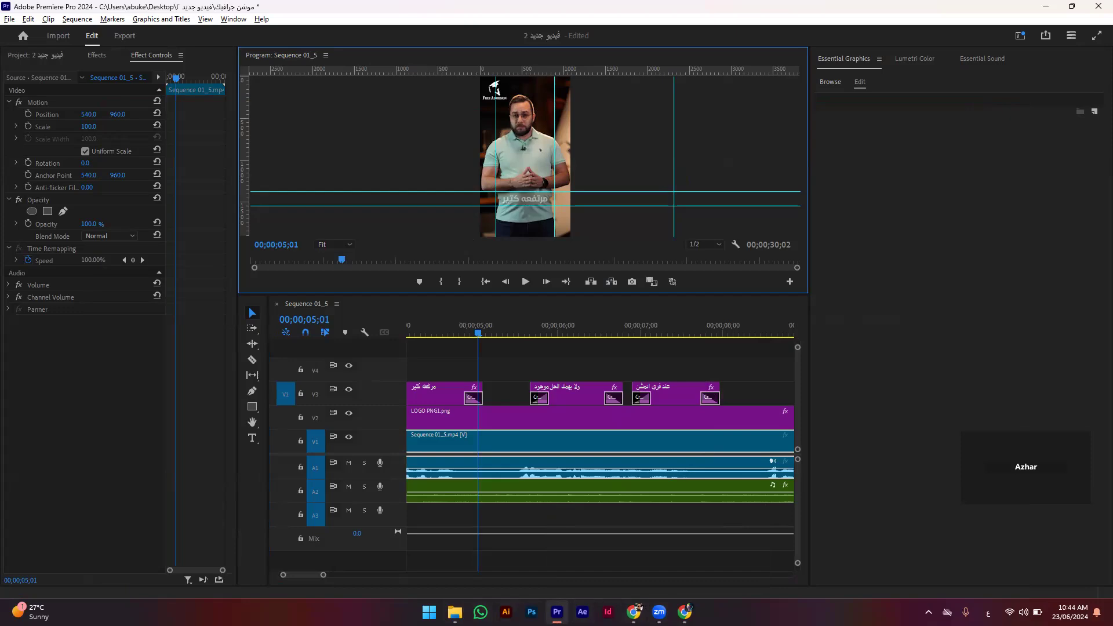
left_click(684, 612)
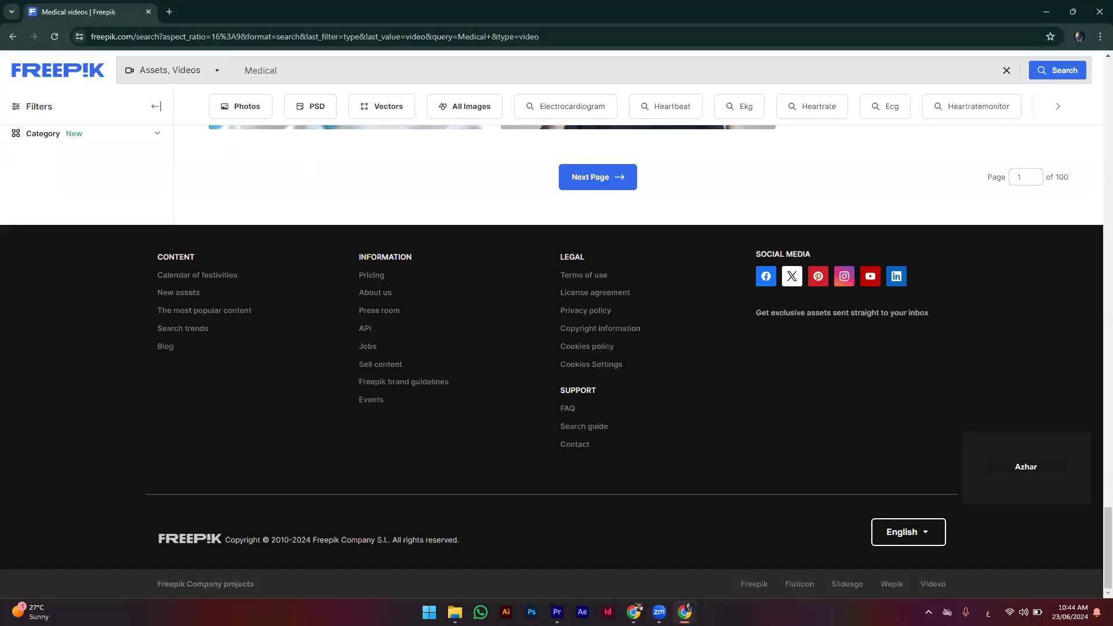
Step: Open a new tab beside the Motion Array icons page and launch YouTube from its shortcut
key("alt+Tab")
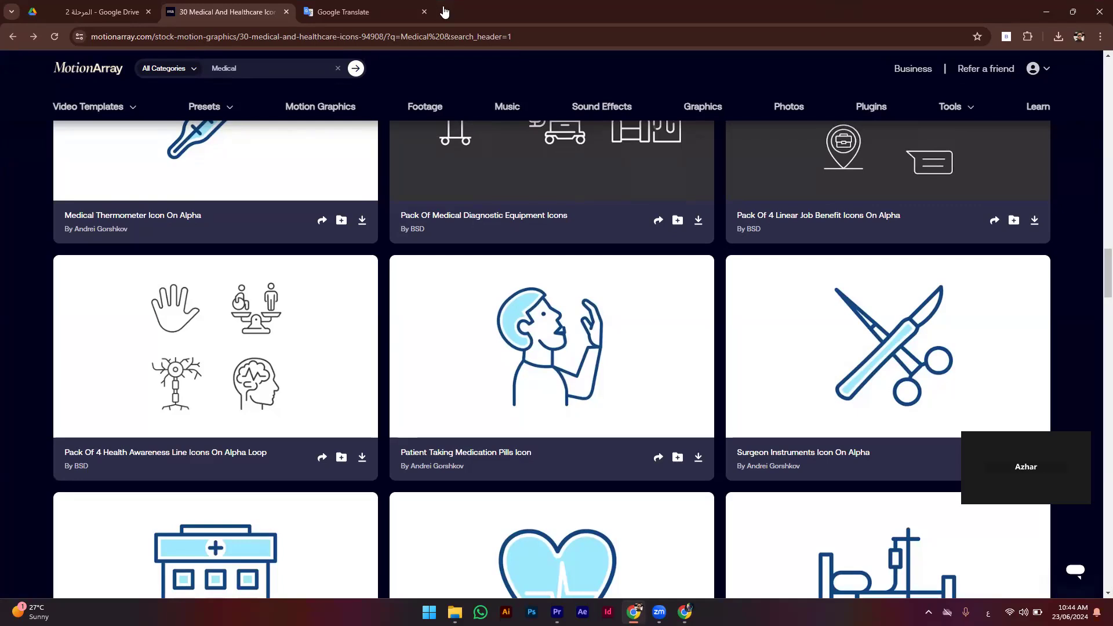
key("ctrl+t")
left_click(459, 300)
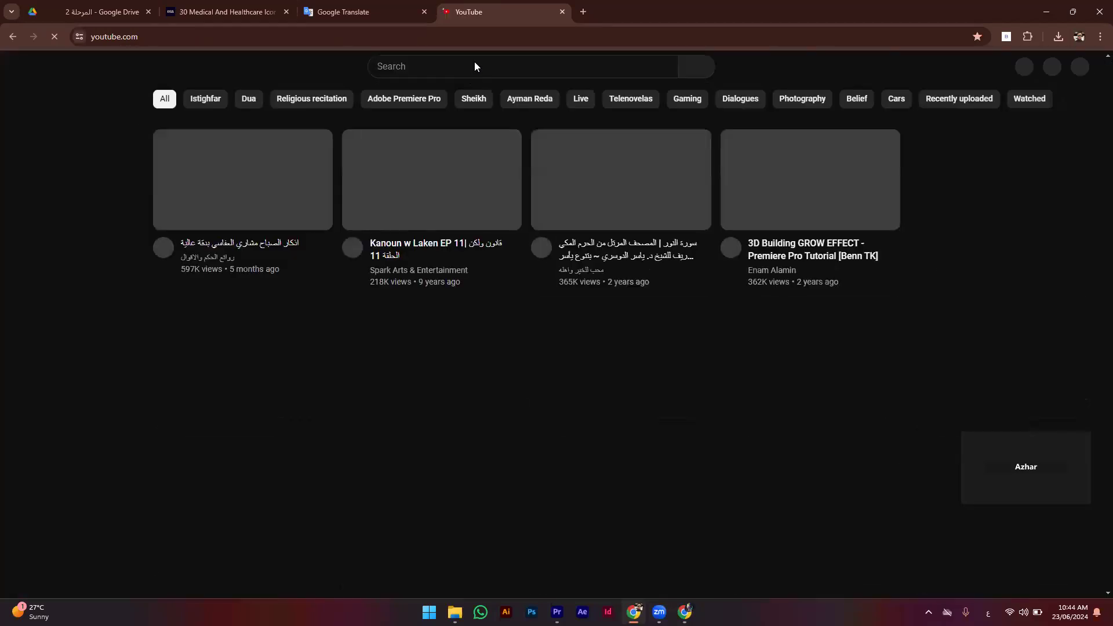
Step: Search YouTube for 'money effect transition' and browse the green-screen money clips
left_click(474, 62)
type("mo")
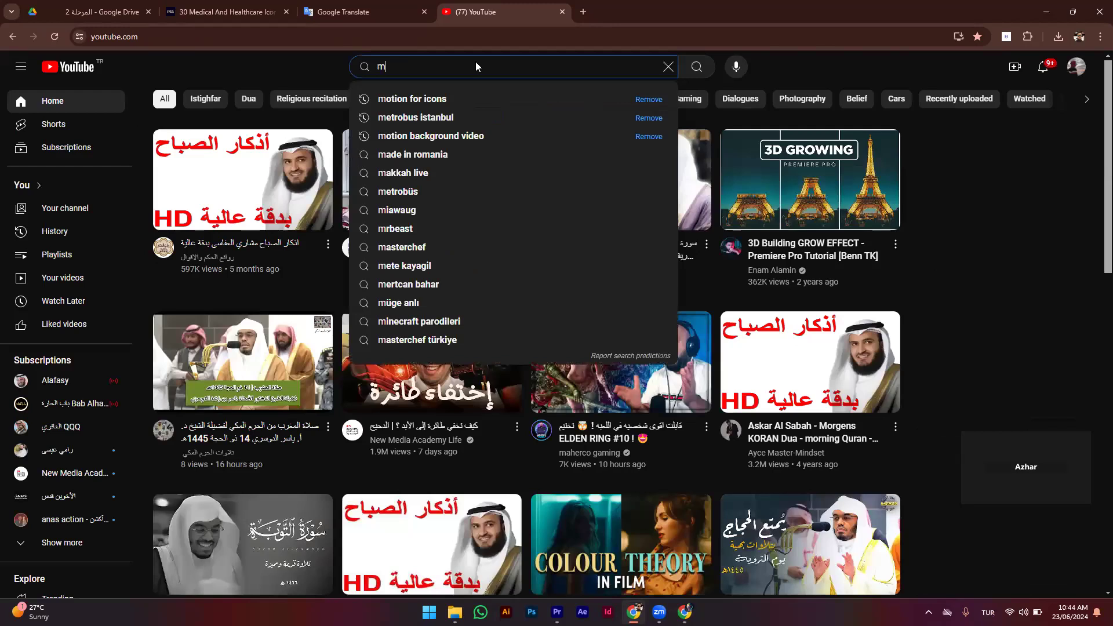
type("n")
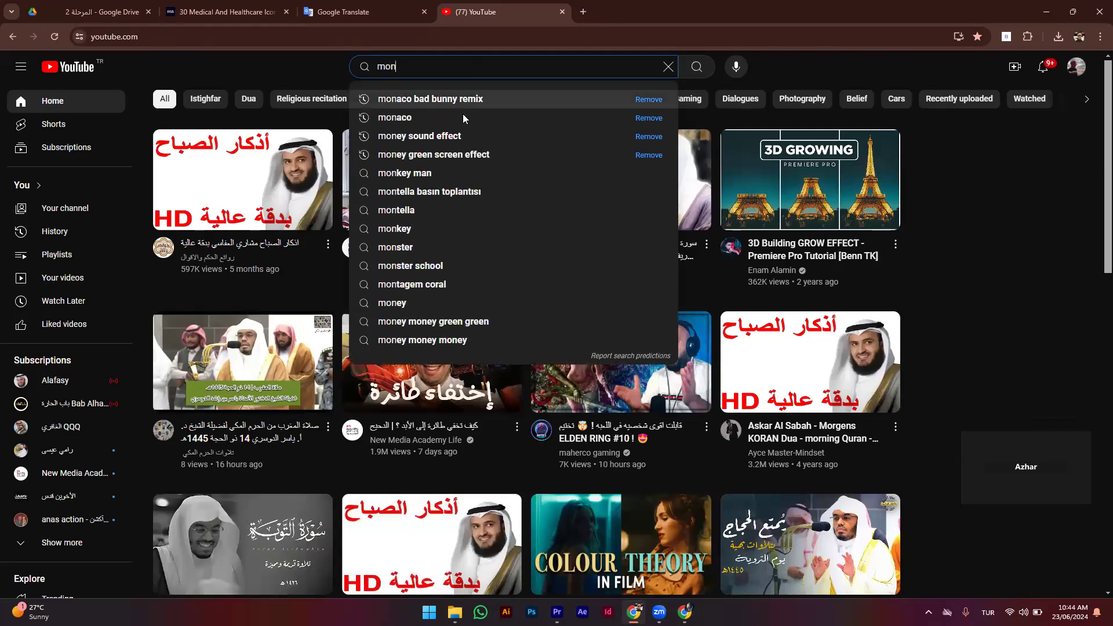
type("y")
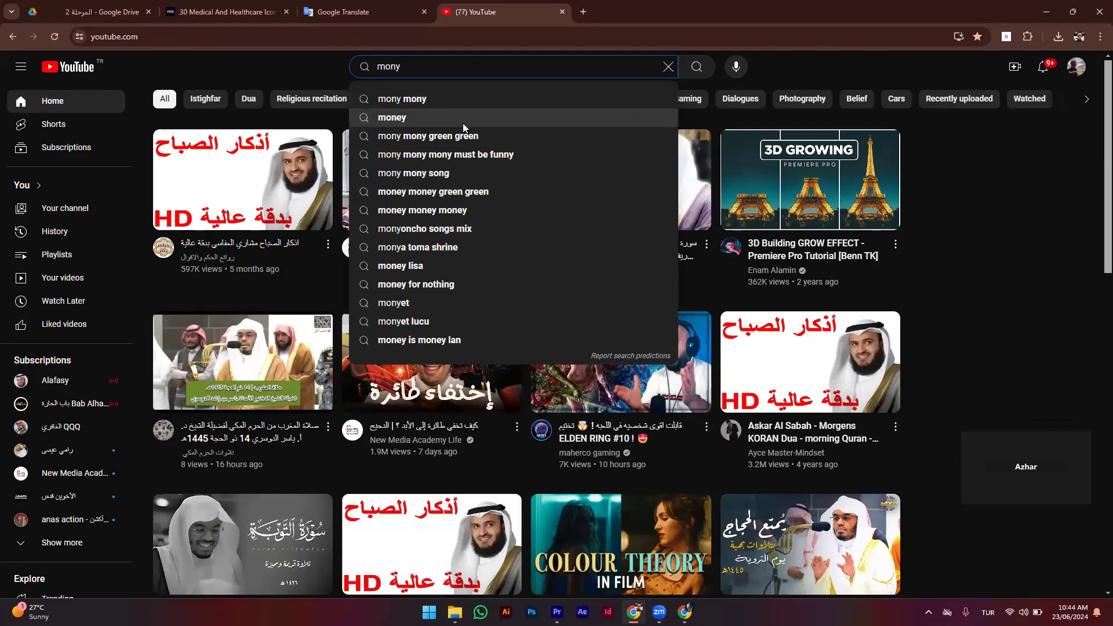
key("BackSpace")
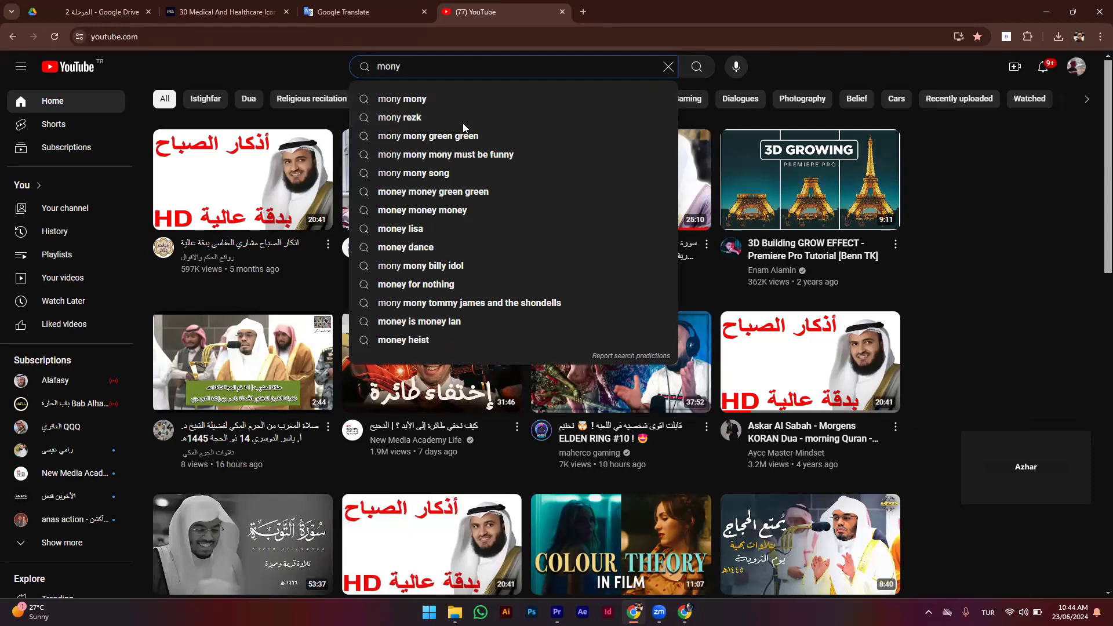
type(" ef")
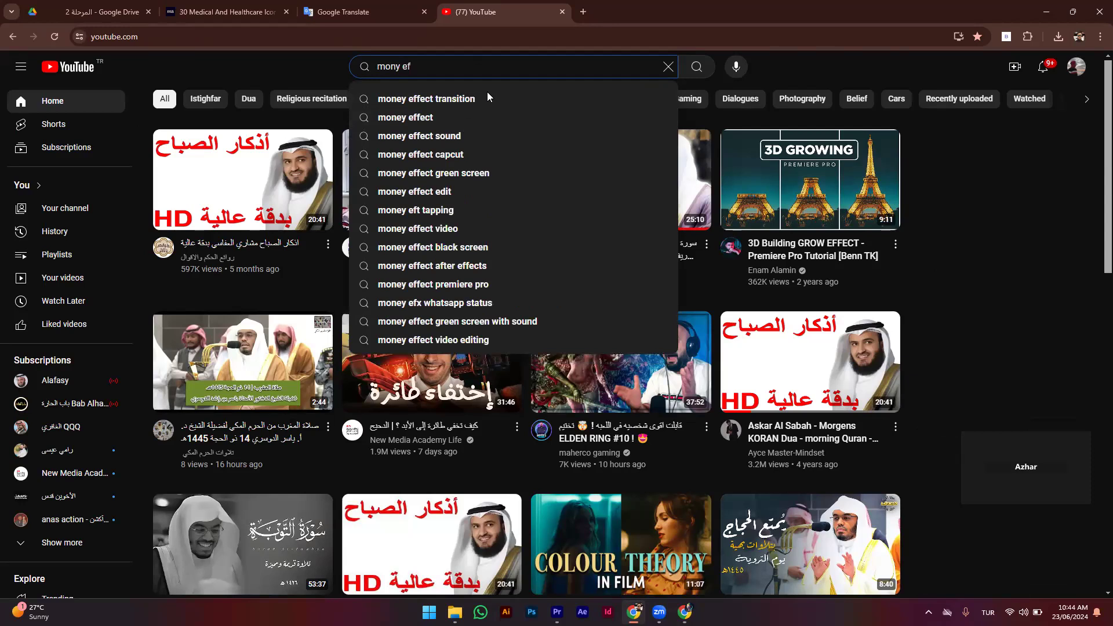
left_click(489, 97)
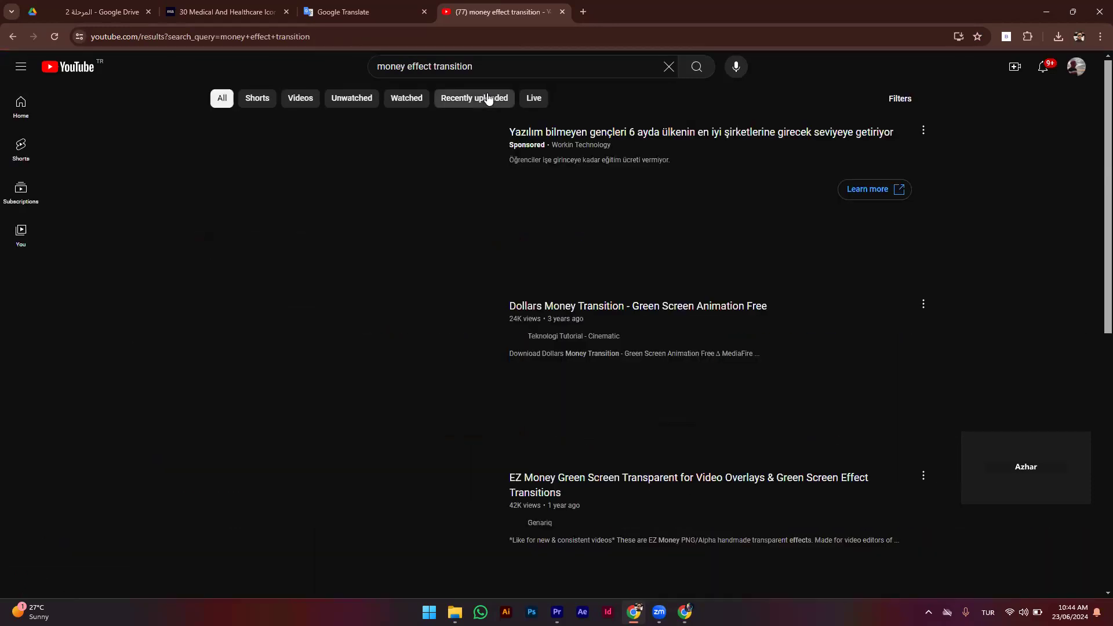
scroll(470, 382, "down", 5)
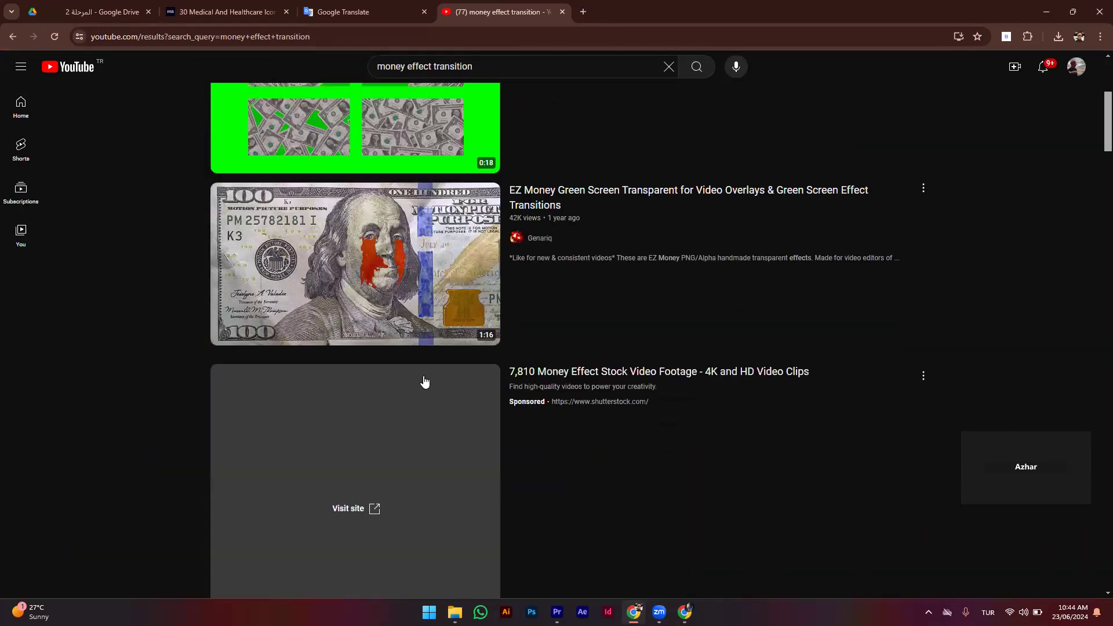
scroll(424, 371, "up", 4)
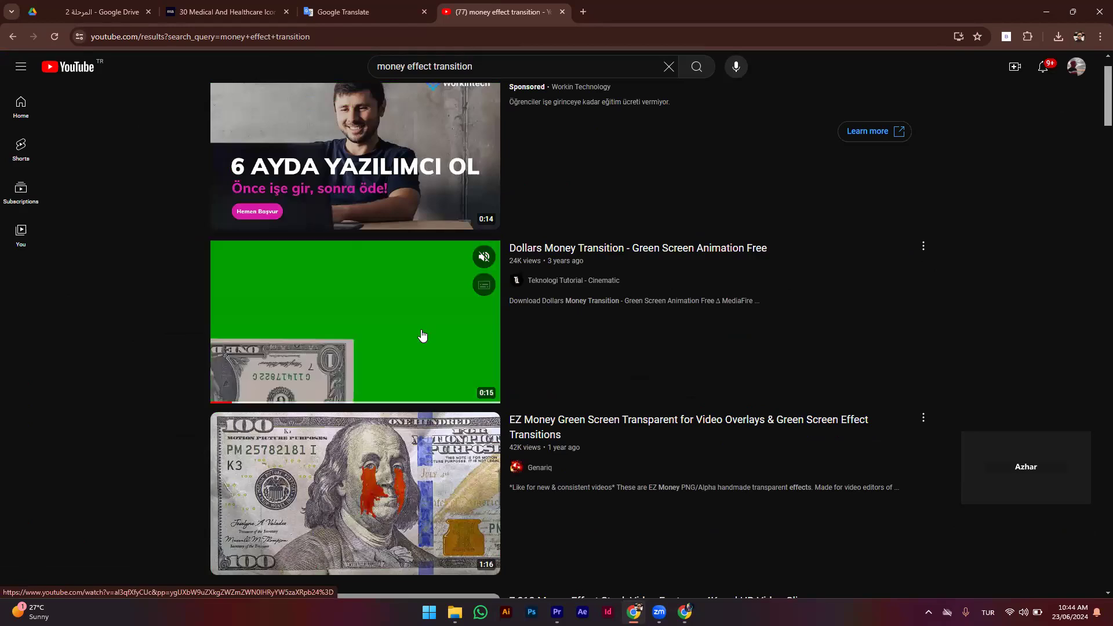
scroll(422, 337, "down", 5)
scroll(421, 335, "down", 4)
scroll(421, 335, "down", 5)
left_click(485, 68)
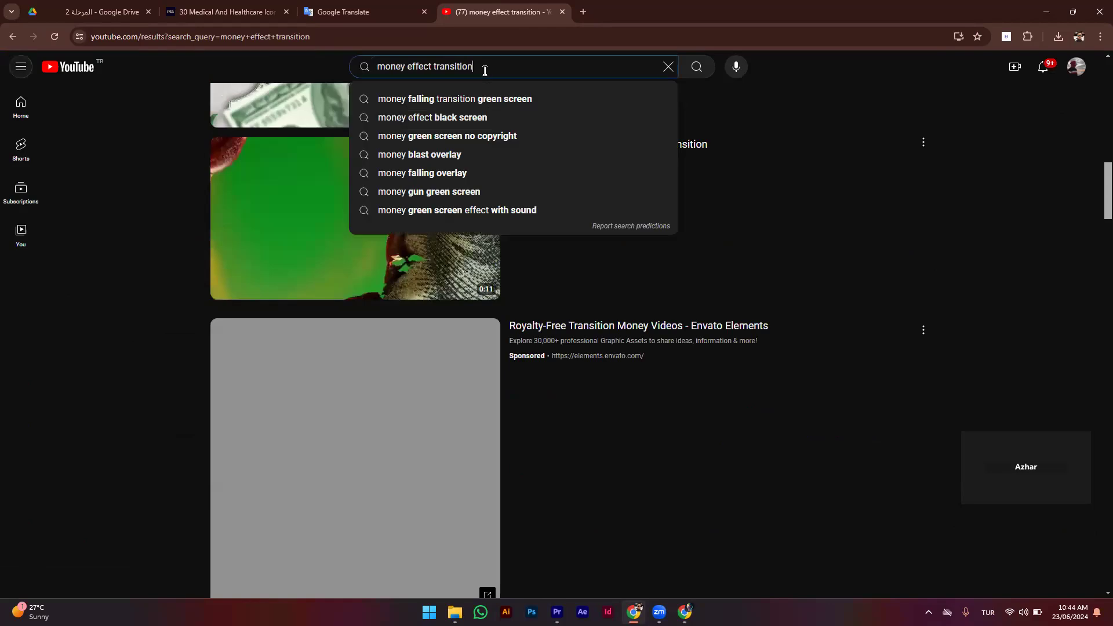
Step: Change the search to 'money effect' and preview the Dollars Money Falling short
key("BackSpace")
key("BackSpace")
key("BackSpace")
key("BackSpace")
key("BackSpace")
key("BackSpace")
key("BackSpace")
key("Return")
scroll(522, 243, "down", 1)
scroll(483, 263, "down", 3)
scroll(481, 275, "down", 7)
scroll(481, 276, "down", 7)
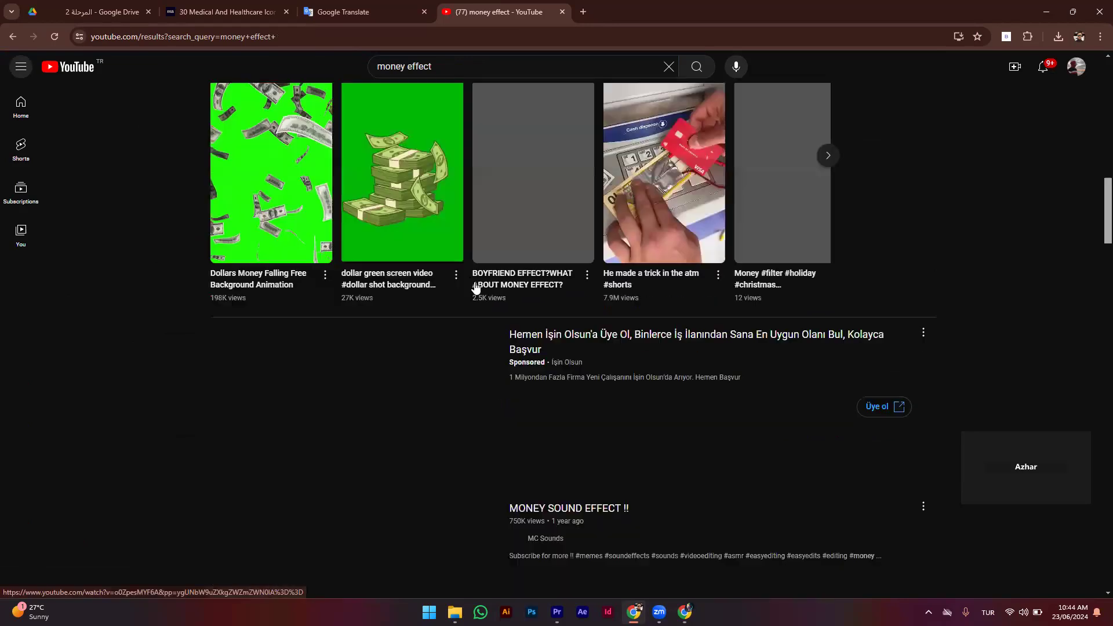
left_click(268, 160)
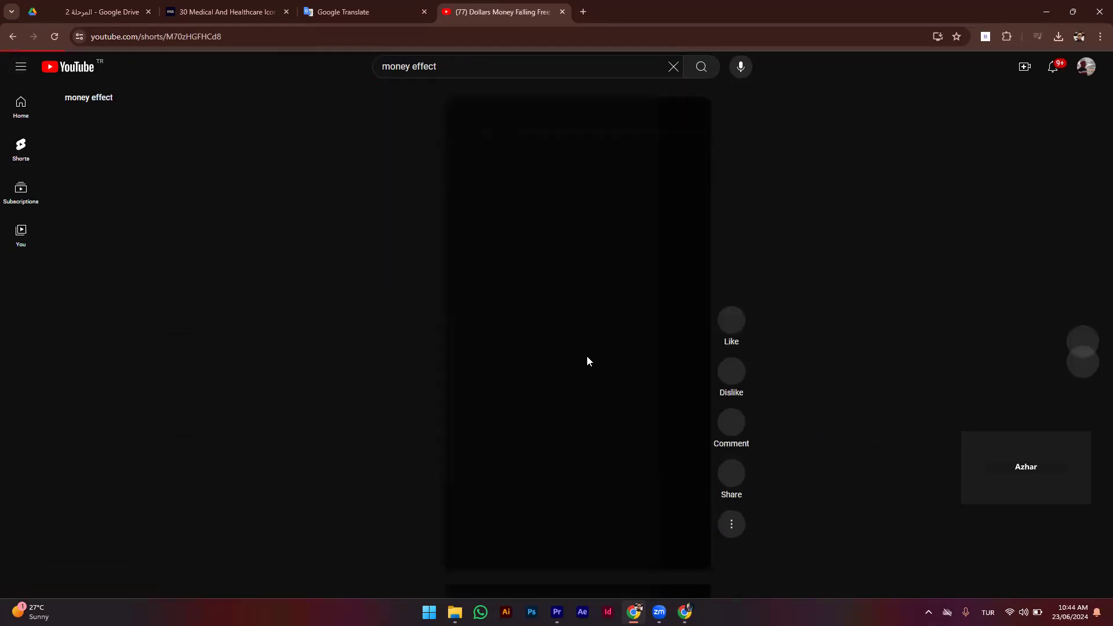
left_click(14, 37)
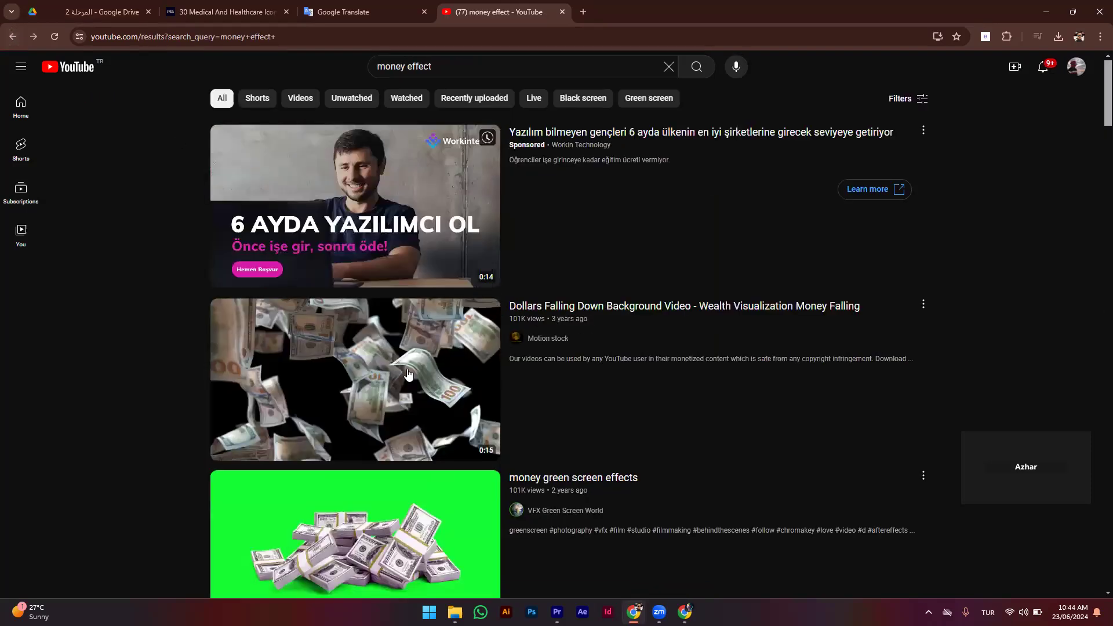
Step: Scroll the results and skim the Money Green Screen Effect preview
scroll(404, 386, "down", 5)
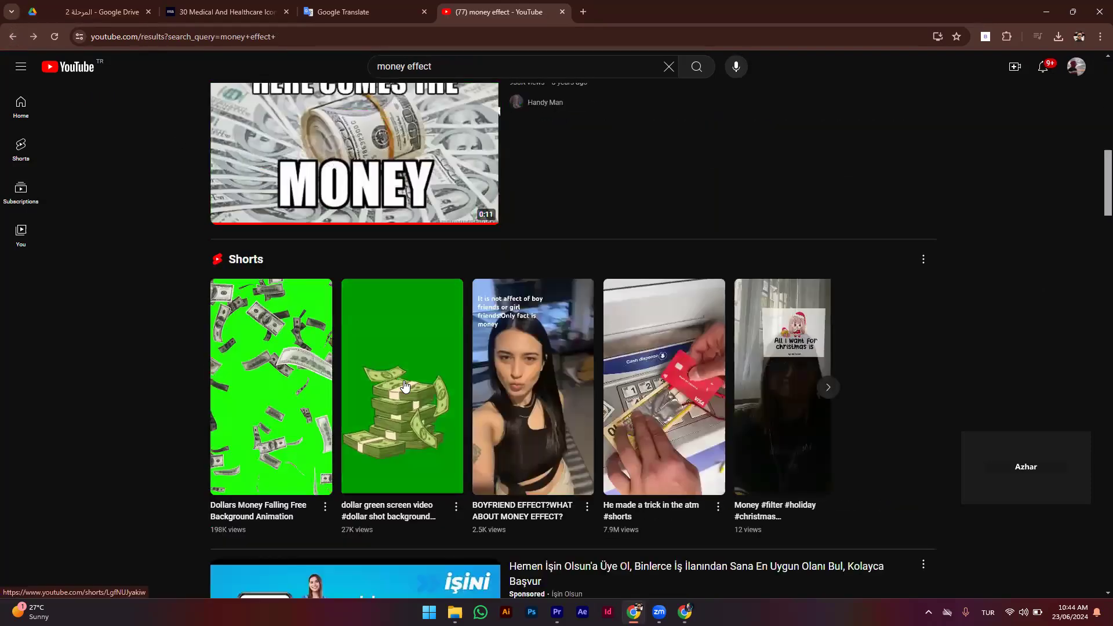
scroll(405, 385, "down", 10)
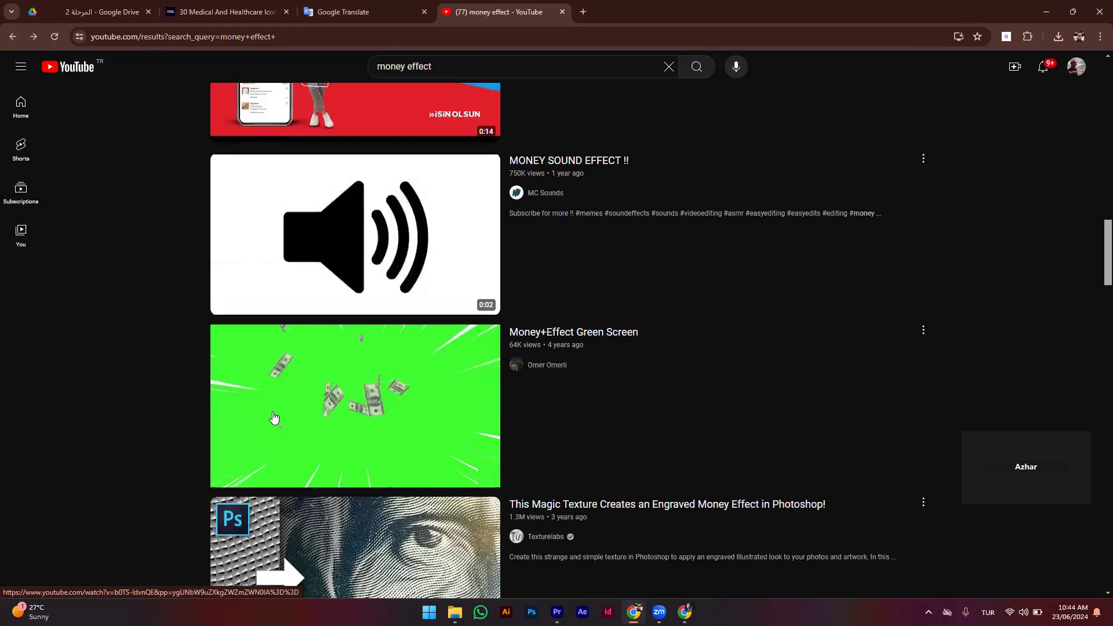
mouse_move(274, 418)
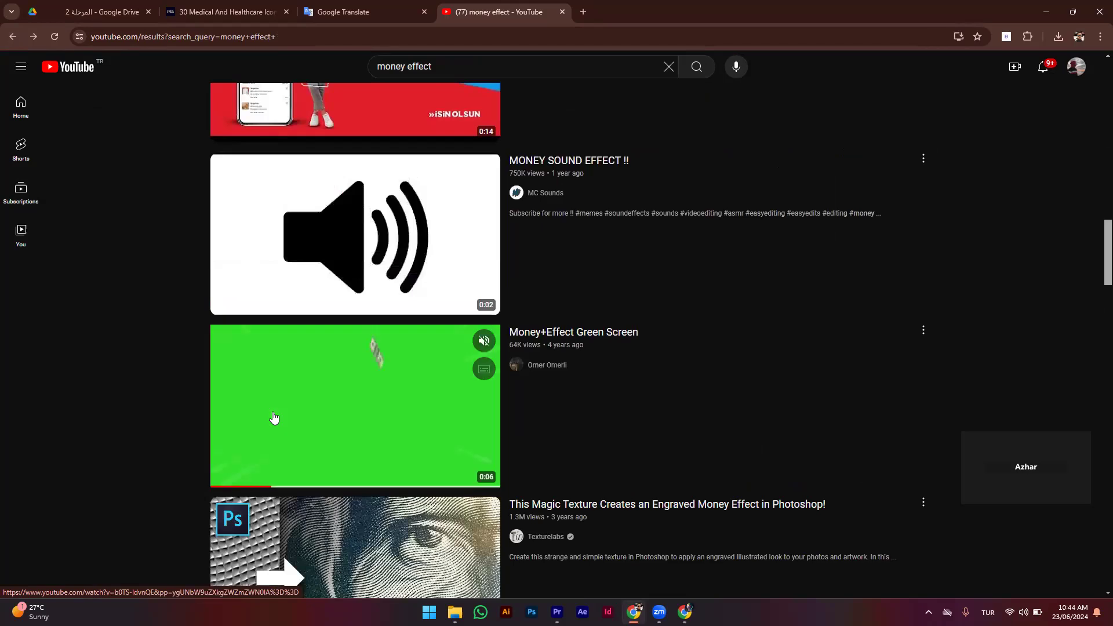
scroll(274, 418, "down", 5)
scroll(274, 418, "down", 6)
scroll(274, 418, "down", 6)
scroll(274, 418, "down", 4)
scroll(275, 418, "down", 3)
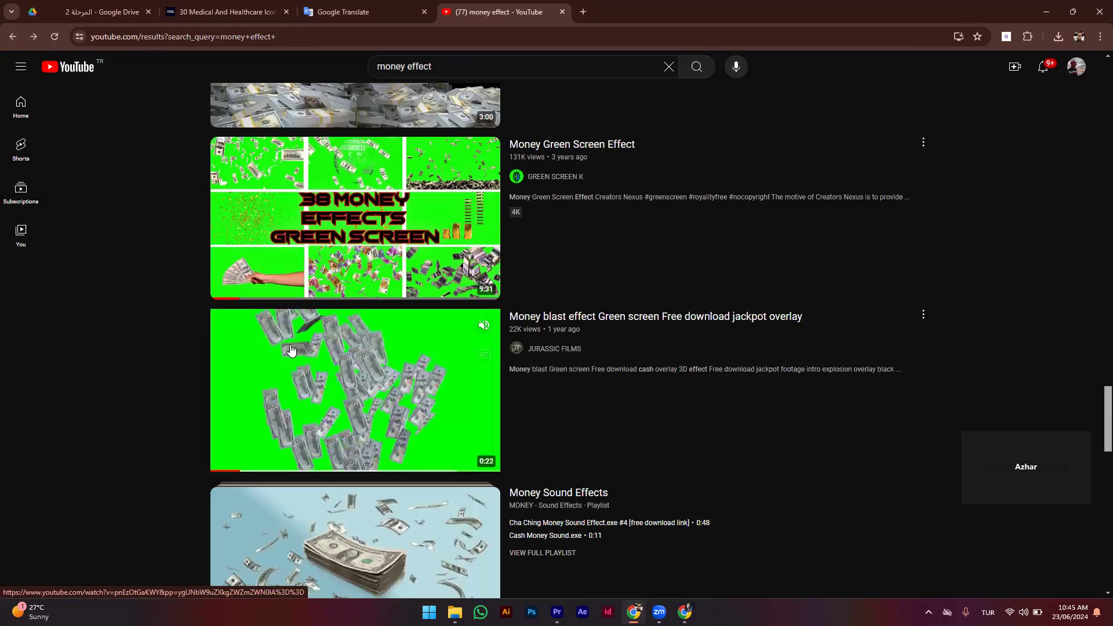
mouse_move(304, 297)
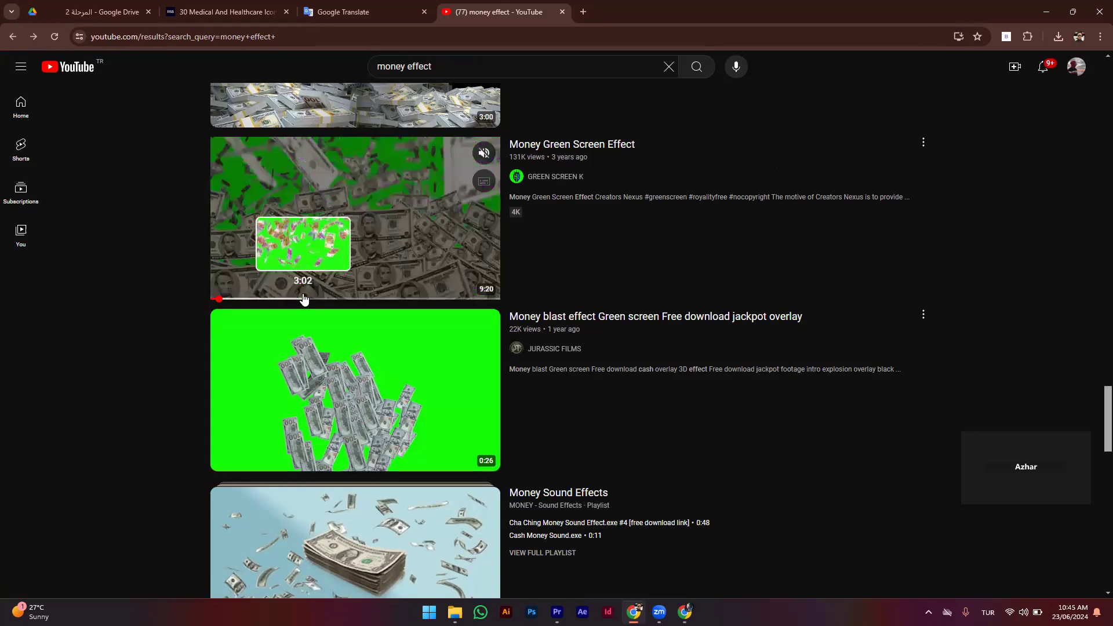
left_click_drag(232, 299, 373, 308)
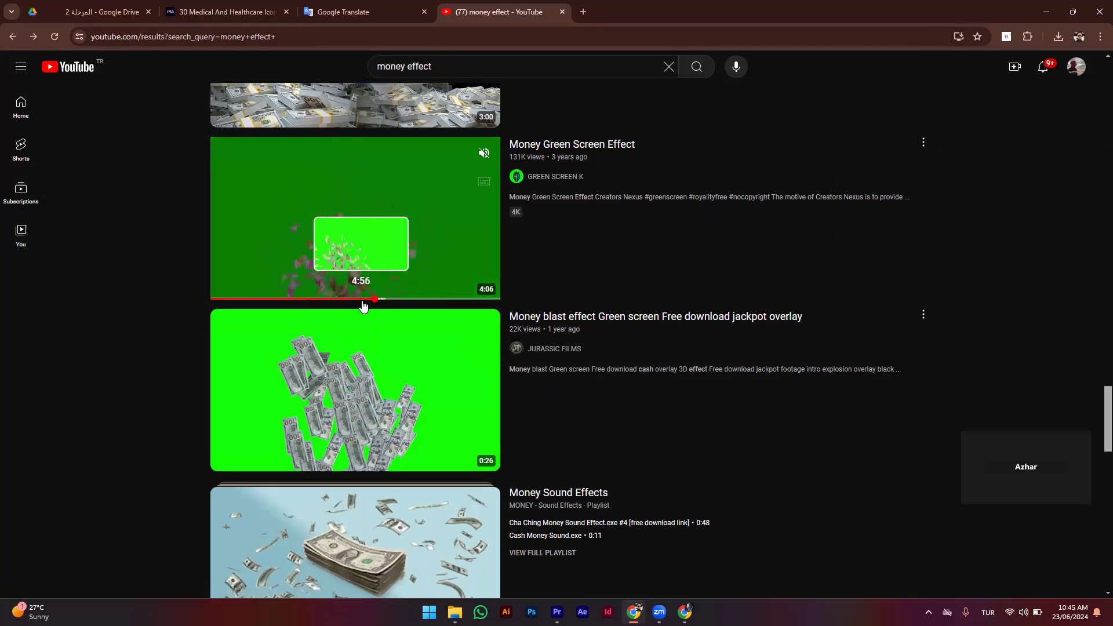
Step: Browse further down the results and reveal more shorts in the carousel
scroll(340, 422, "down", 5)
scroll(340, 422, "down", 5)
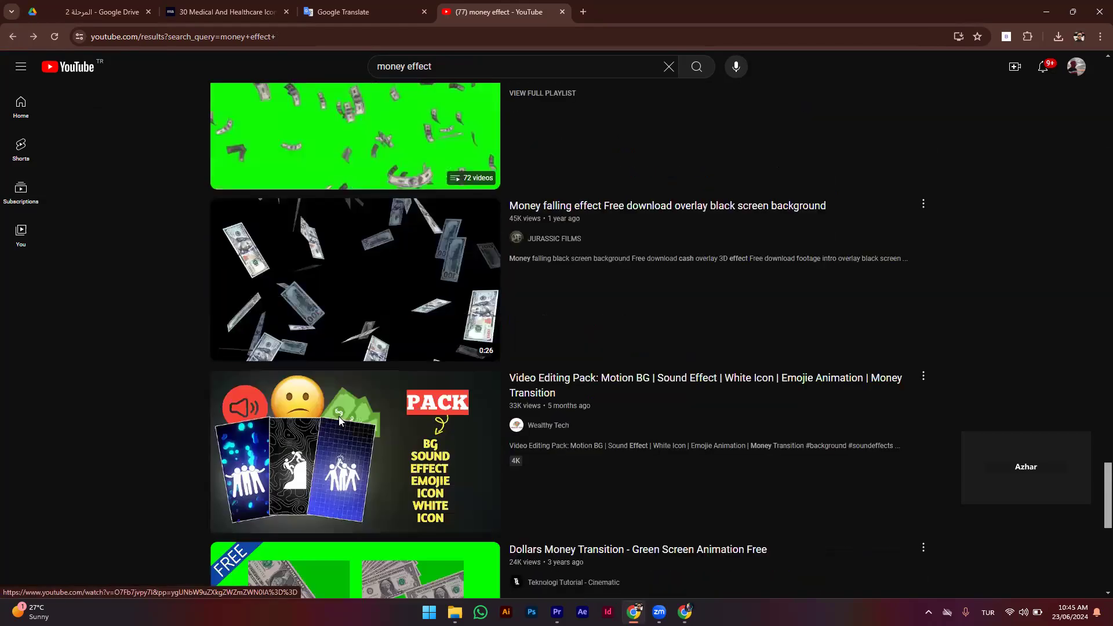
scroll(340, 422, "down", 8)
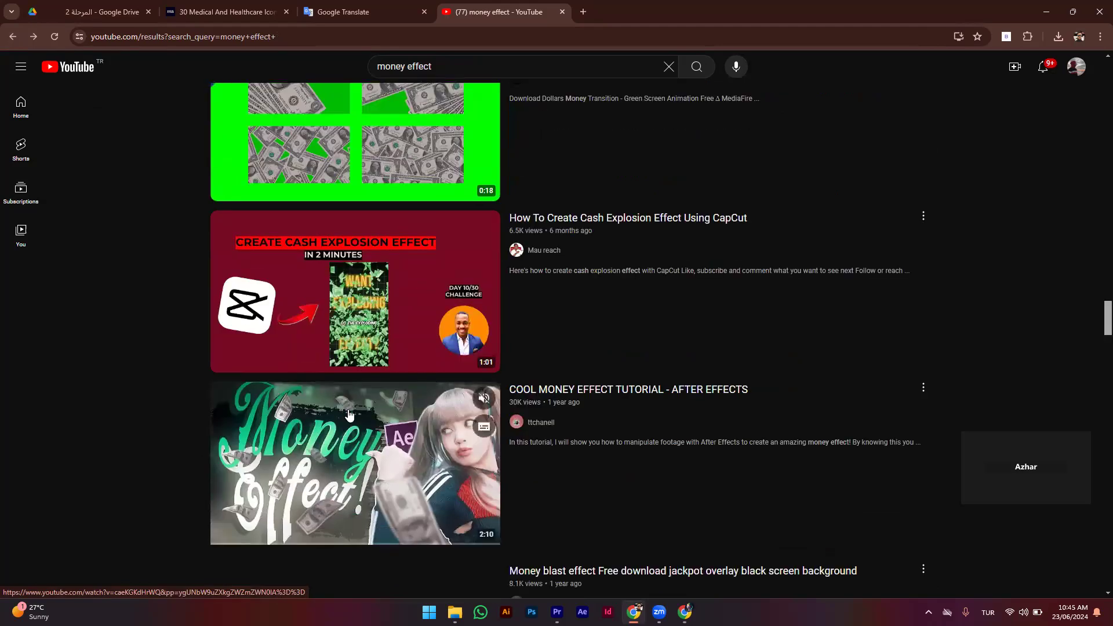
scroll(353, 422, "down", 5)
scroll(396, 425, "down", 2)
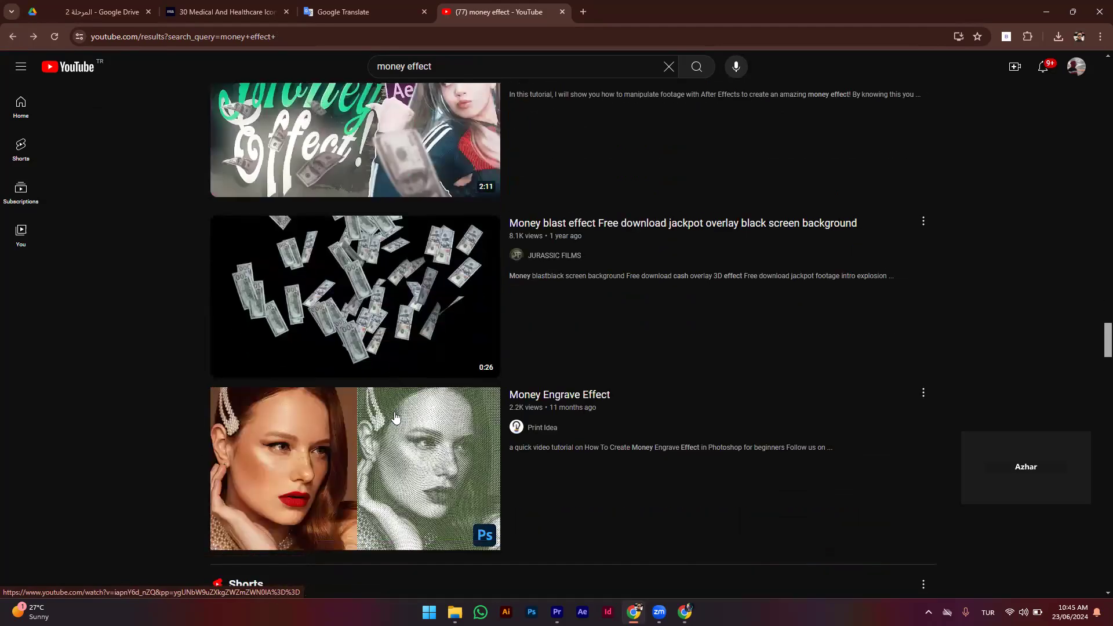
scroll(397, 421, "down", 2)
scroll(396, 415, "down", 1)
scroll(523, 401, "down", 4)
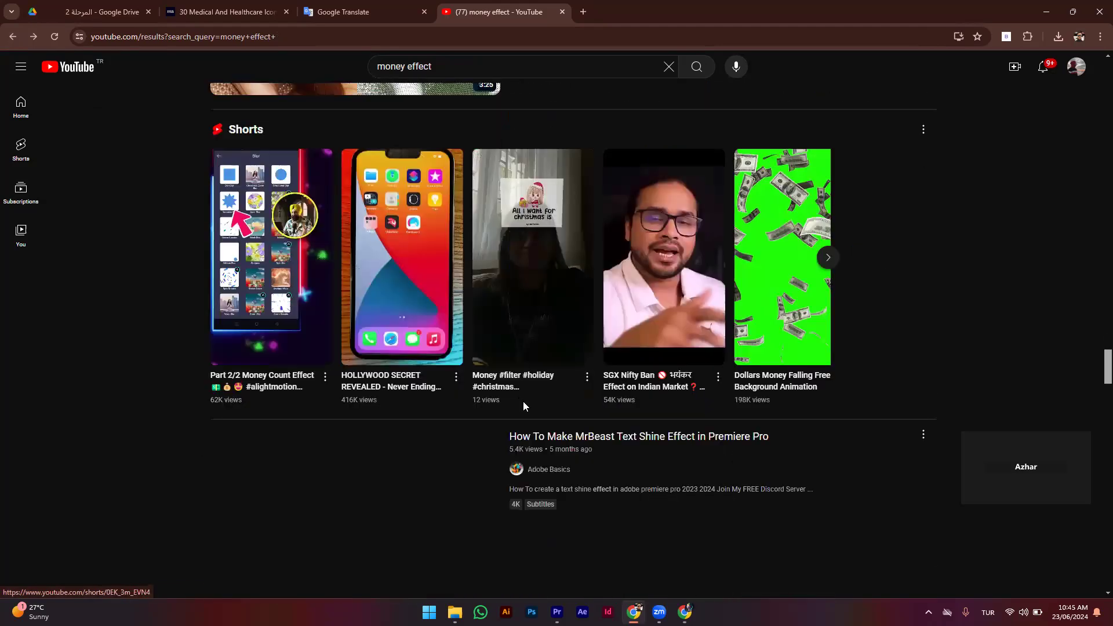
left_click(828, 249)
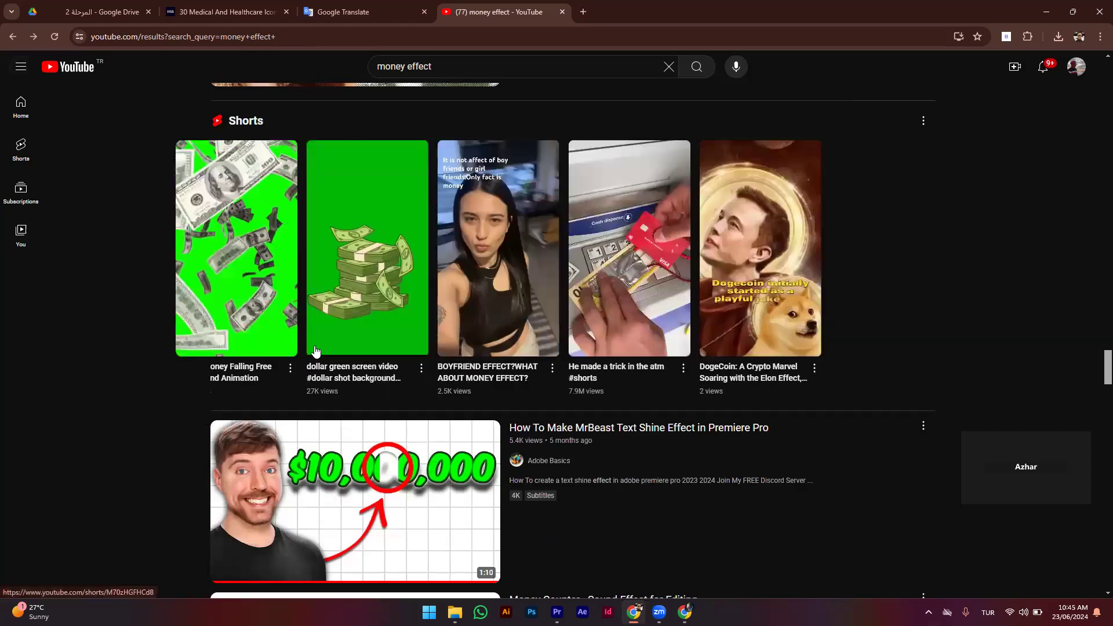
Step: Open the Money Rain Explosion Dollar Bills green-screen video
scroll(272, 342, "down", 4)
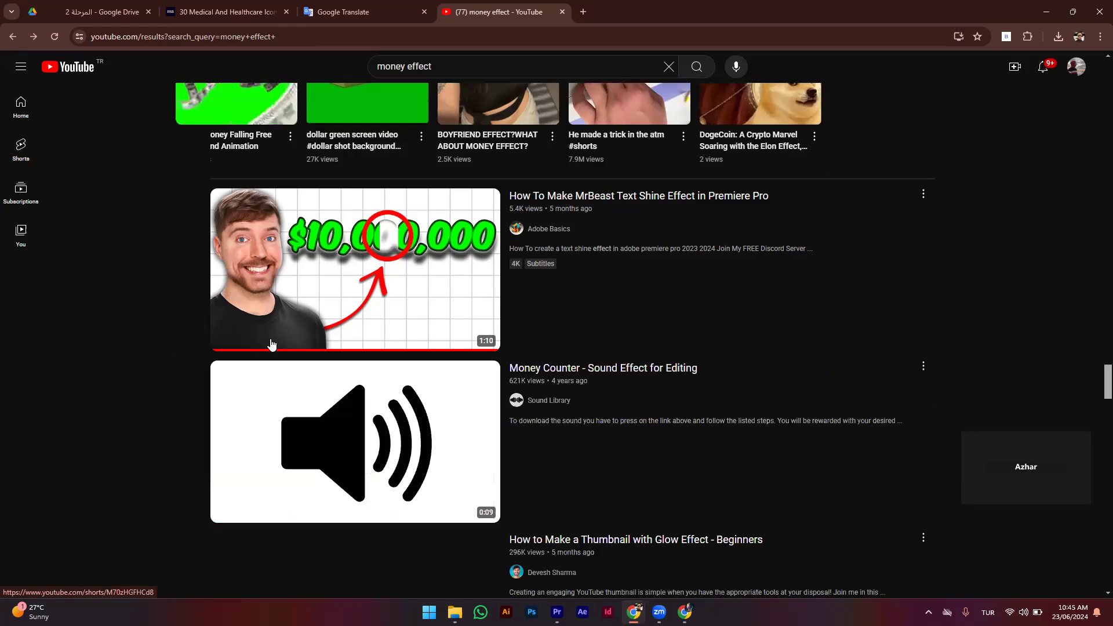
scroll(272, 347, "down", 3)
scroll(270, 350, "down", 2)
scroll(270, 353, "down", 4)
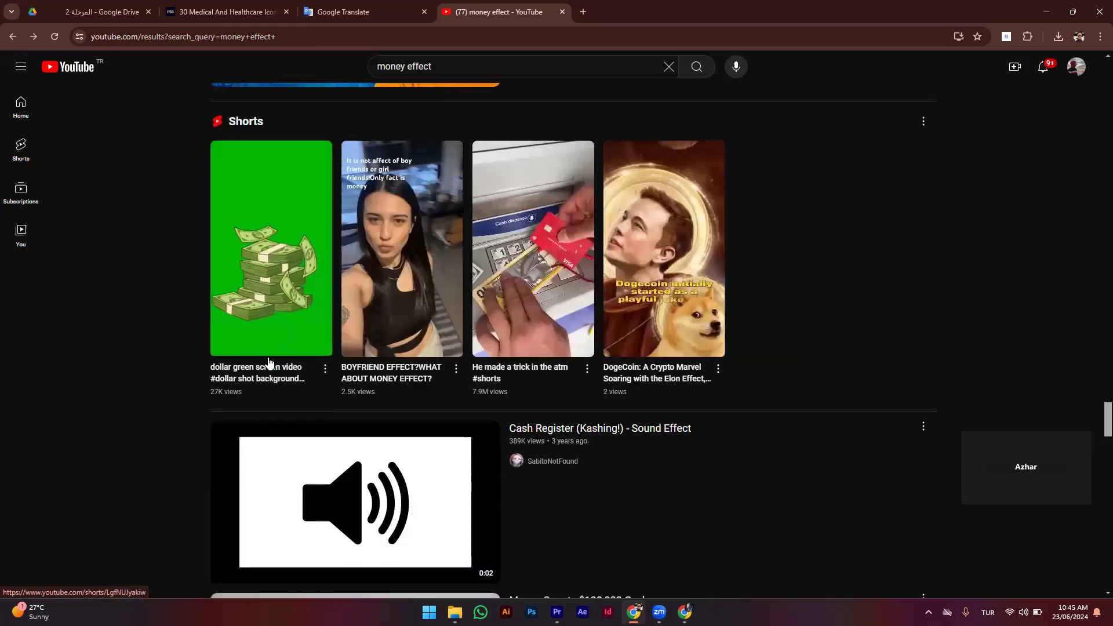
scroll(313, 358, "down", 6)
scroll(358, 358, "down", 4)
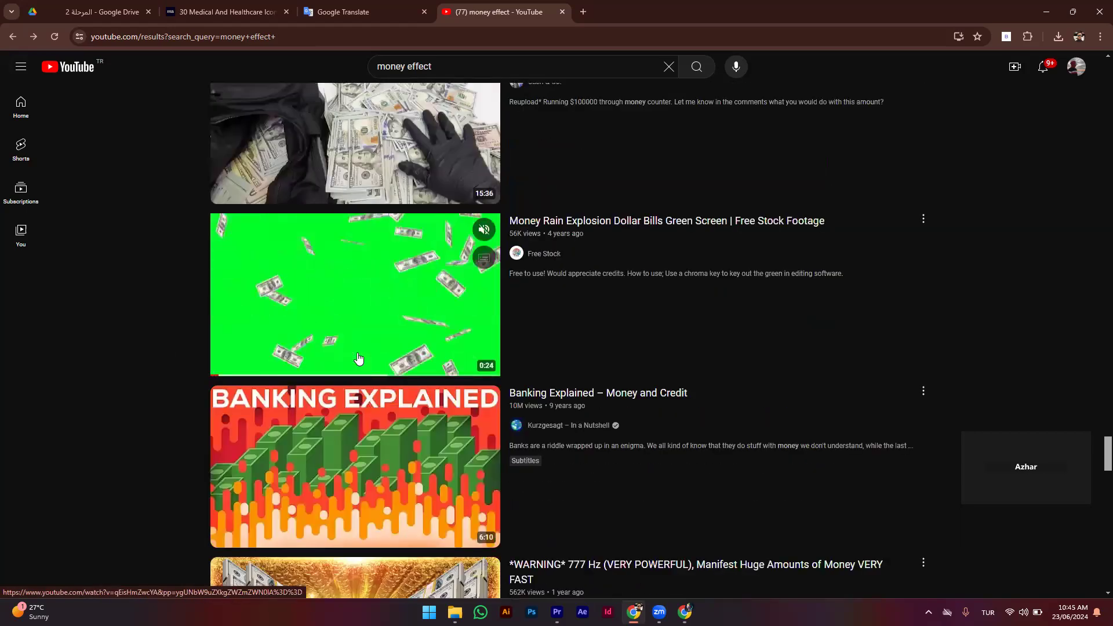
left_click(418, 297)
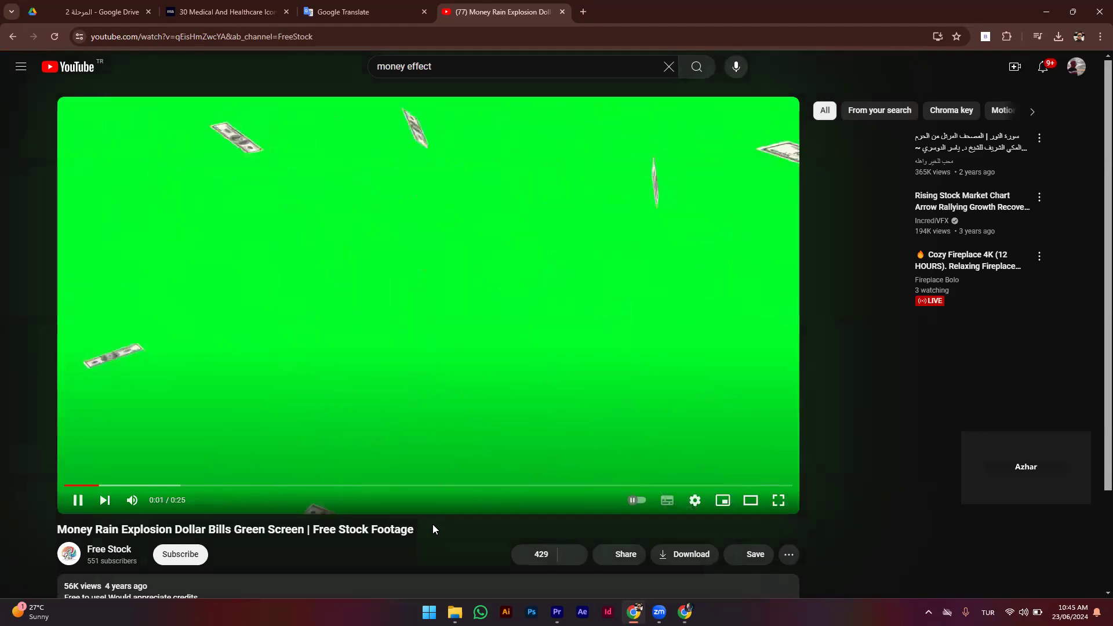
Step: Pause the video and copy its share link
scroll(432, 524, "down", 2)
key("space")
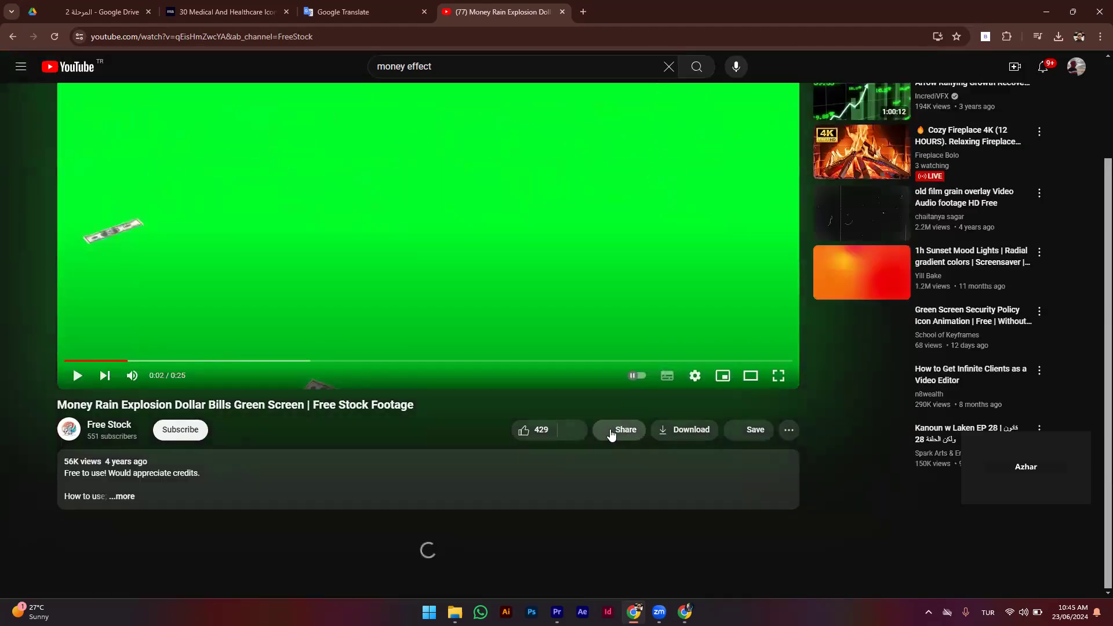
left_click(611, 433)
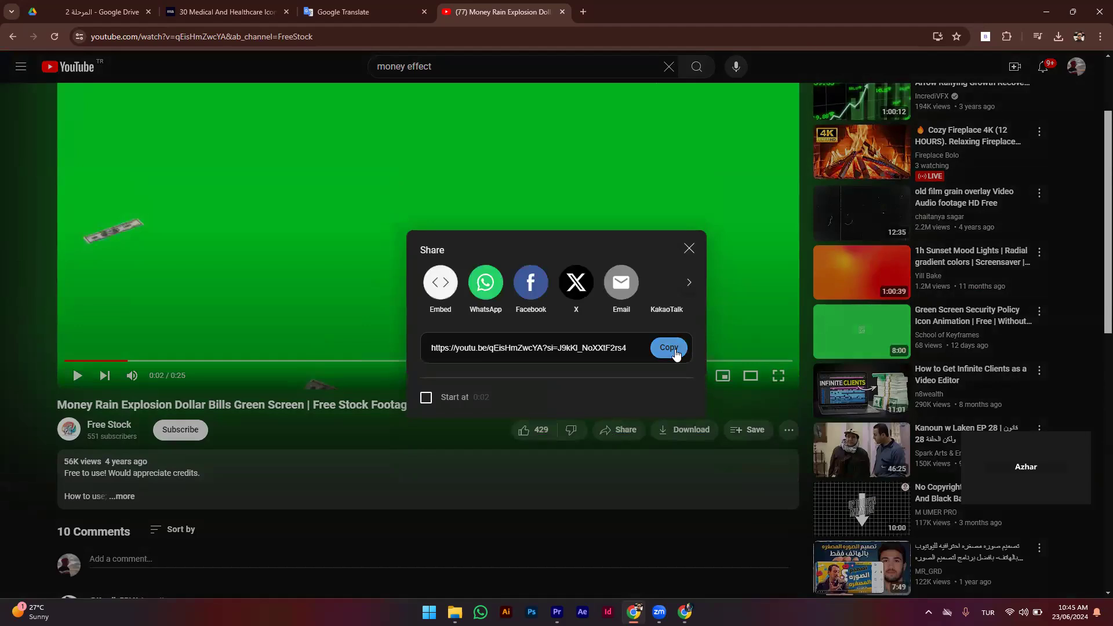
left_click(668, 348)
Step: Search Google in Arabic for a YouTube downloader and open SaveFrom.net
left_click(582, 11)
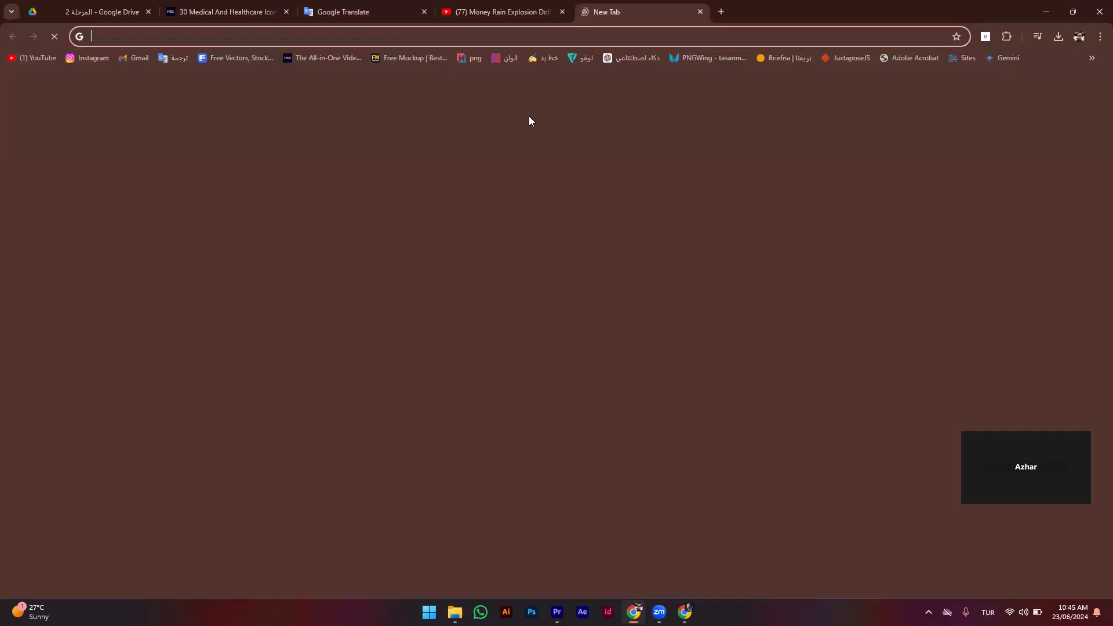
left_click(522, 254)
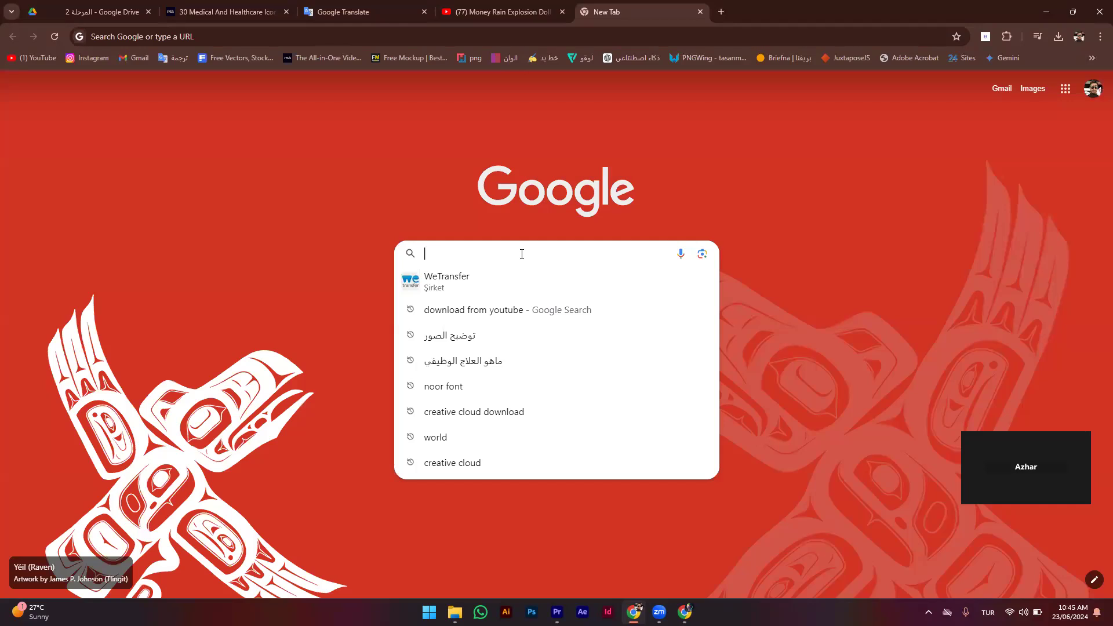
key("alt+shift")
type("تنزيل من اليوتيوب")
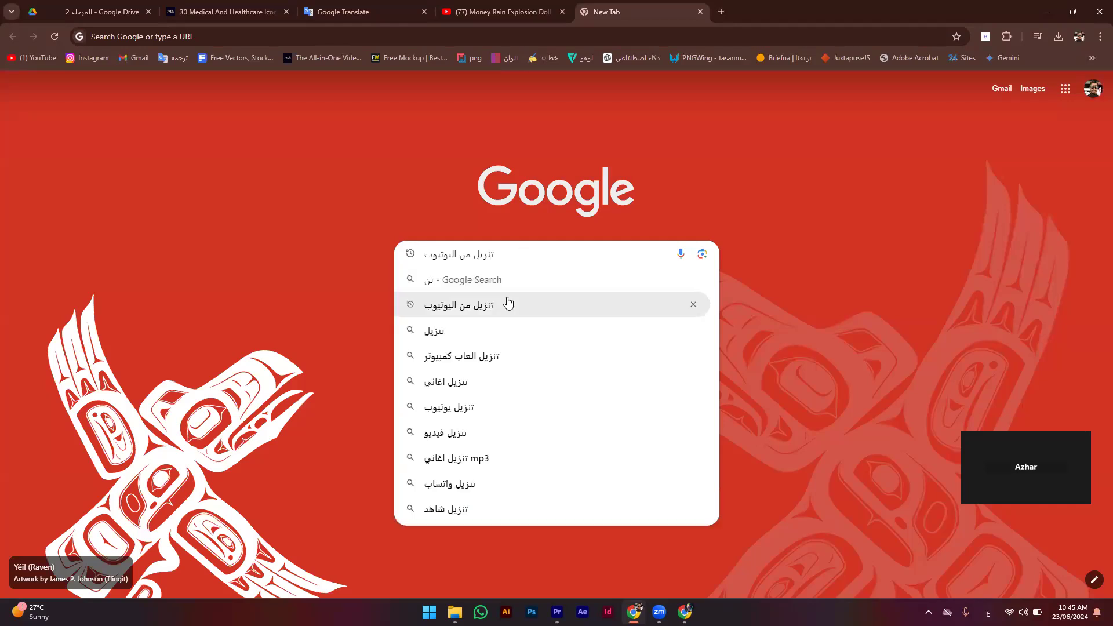
left_click(509, 304)
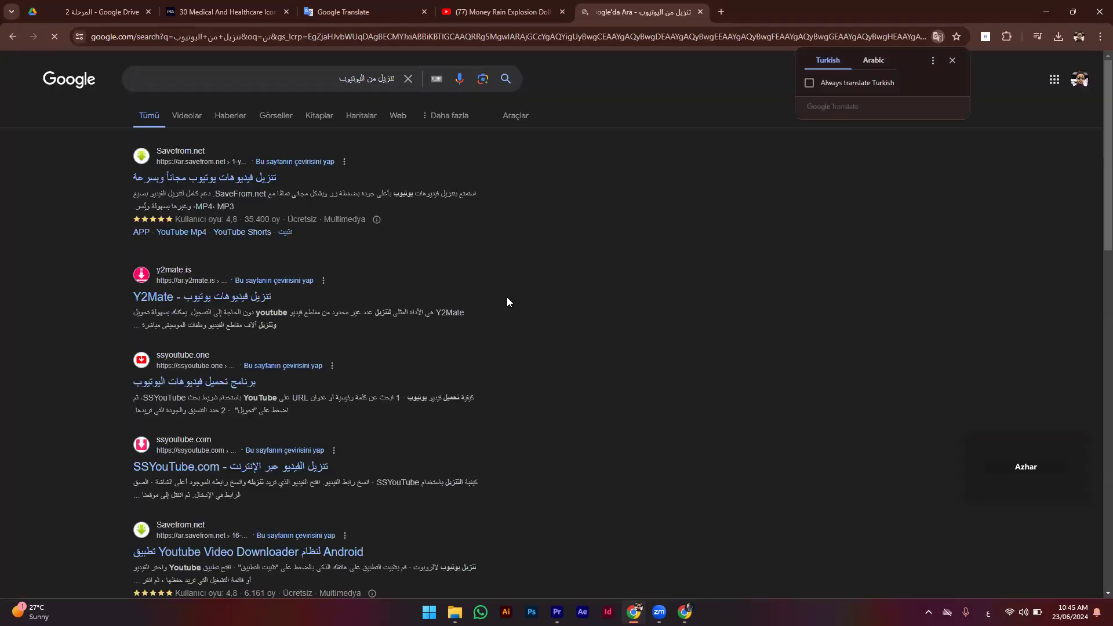
left_click(249, 176)
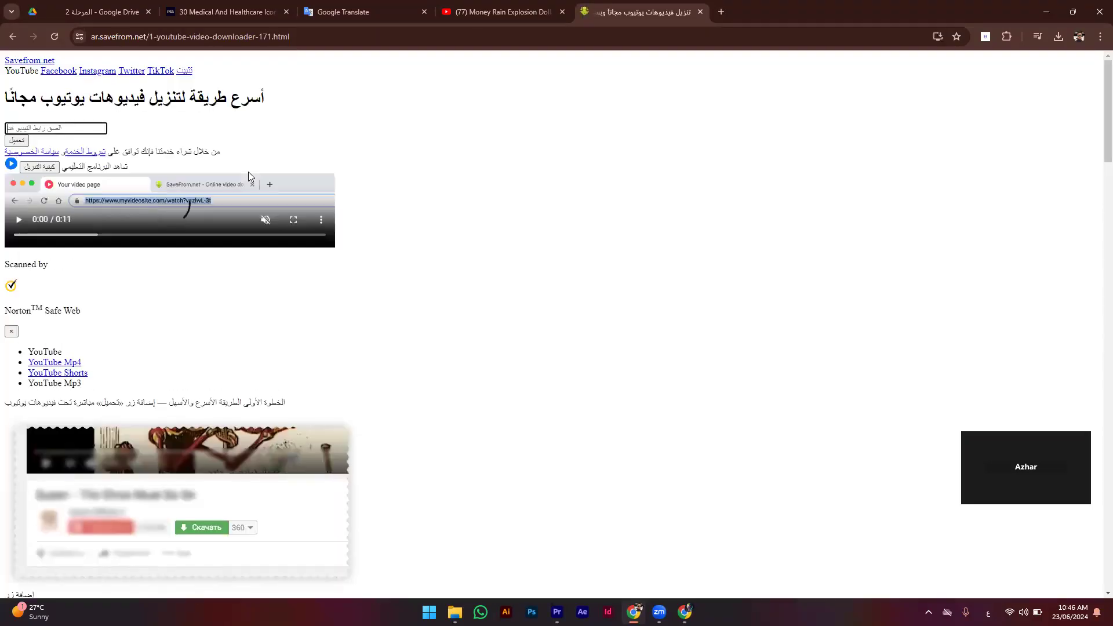
Step: Paste the Money Rain video link into SaveFrom.net, reloading the page once
left_click(79, 129)
key("ctrl+v")
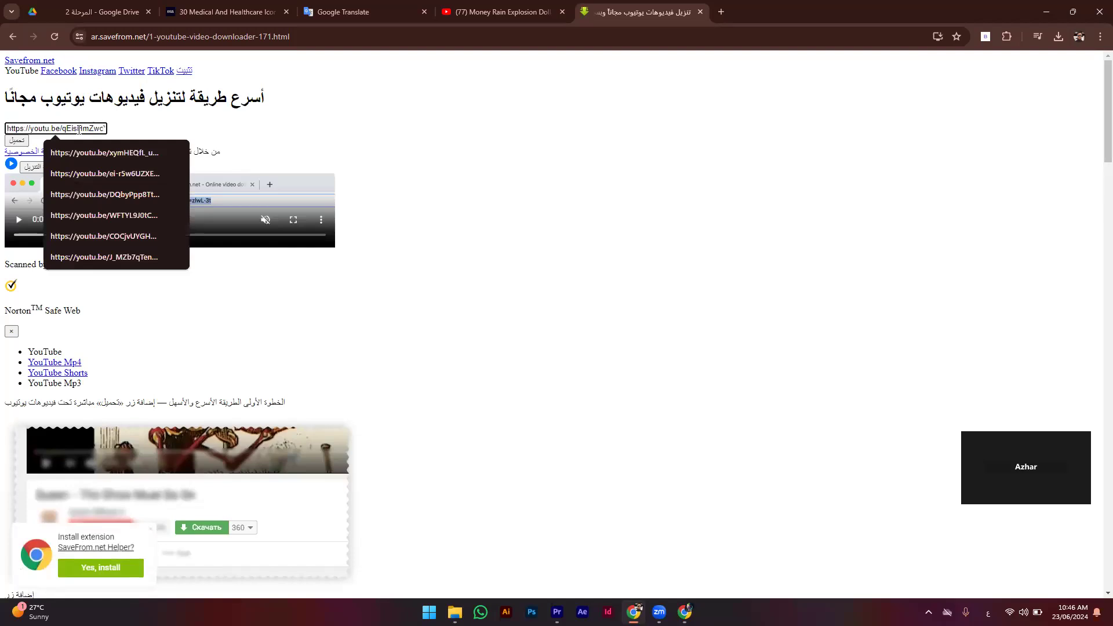
left_click(26, 142)
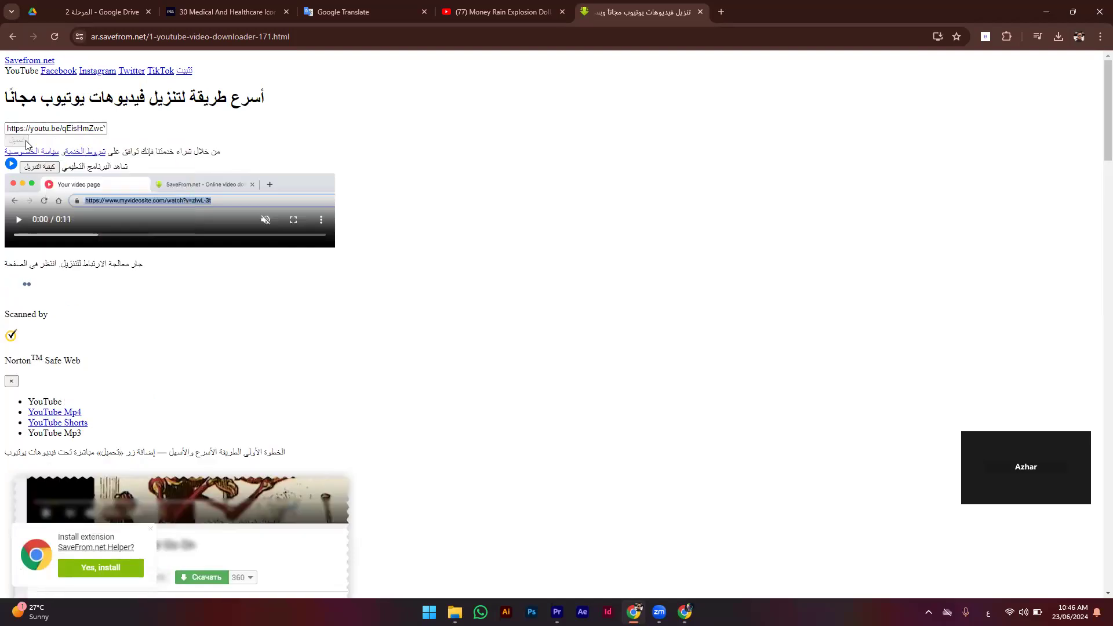
scroll(151, 449, "down", 5)
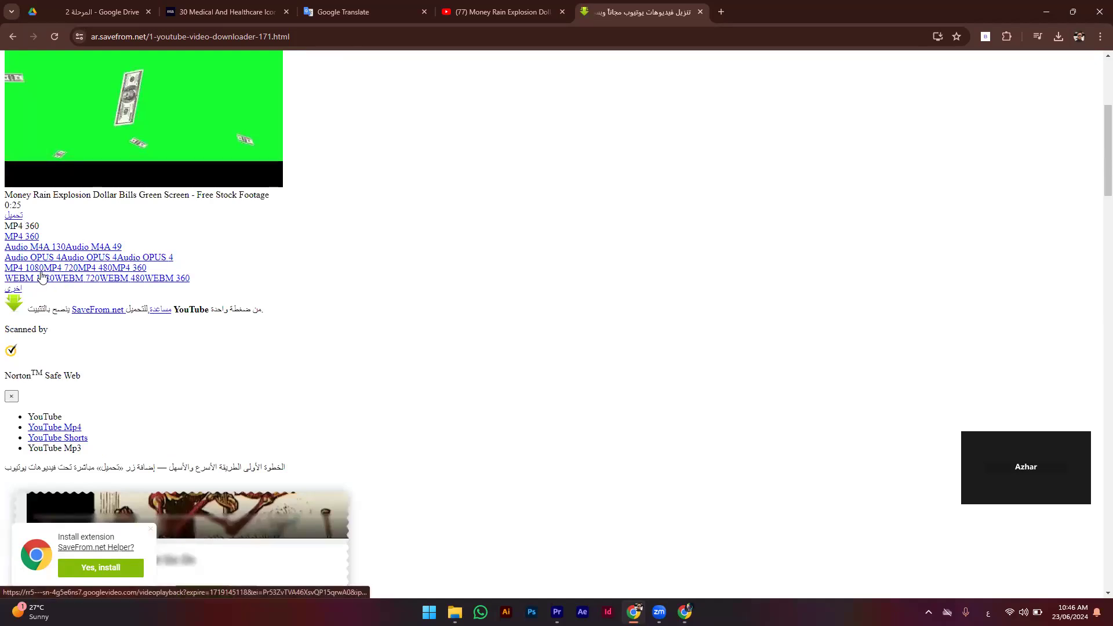
left_click(189, 38)
key("Return")
key("ctrl+v")
scroll(47, 265, "down", 1)
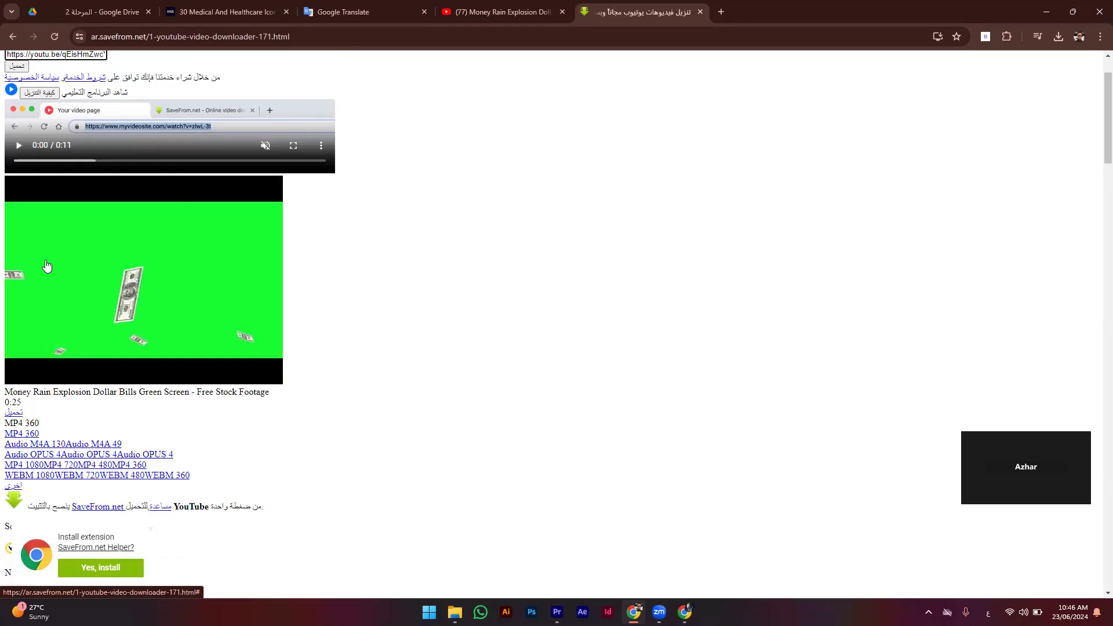
scroll(47, 266, "down", 1)
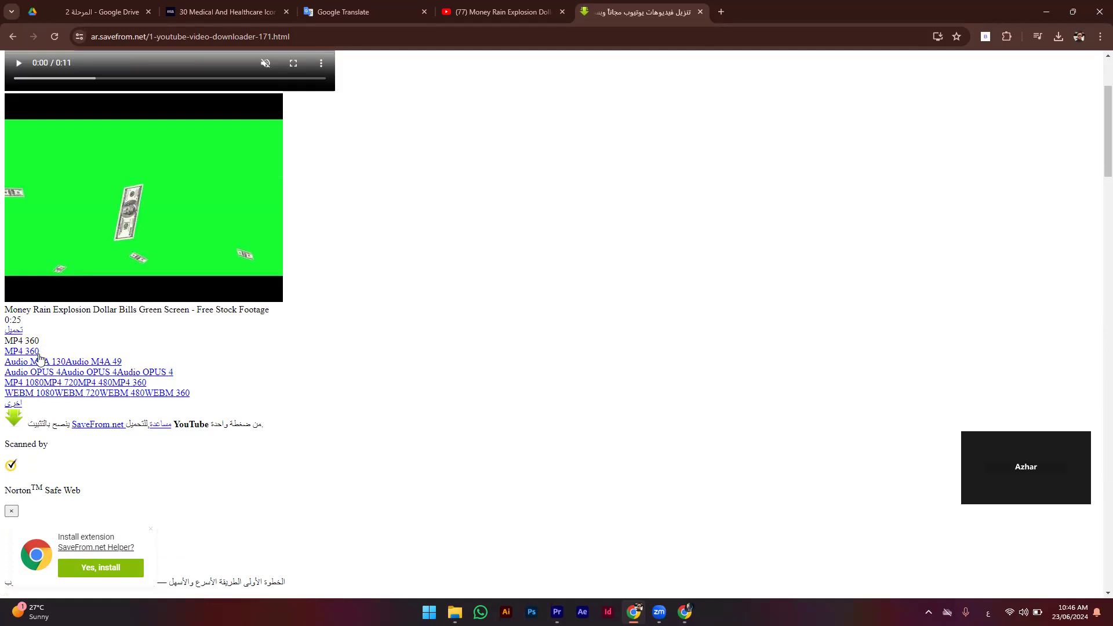
Step: Download the MP4 and paste it into the شغل 150 folder
left_click(16, 335)
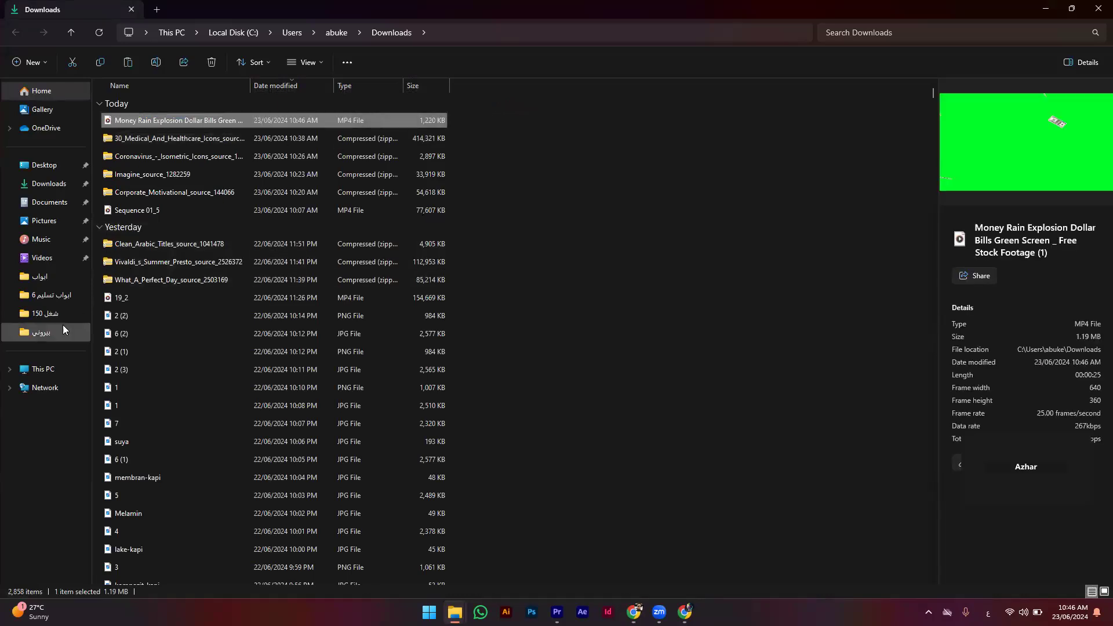
left_click(46, 314)
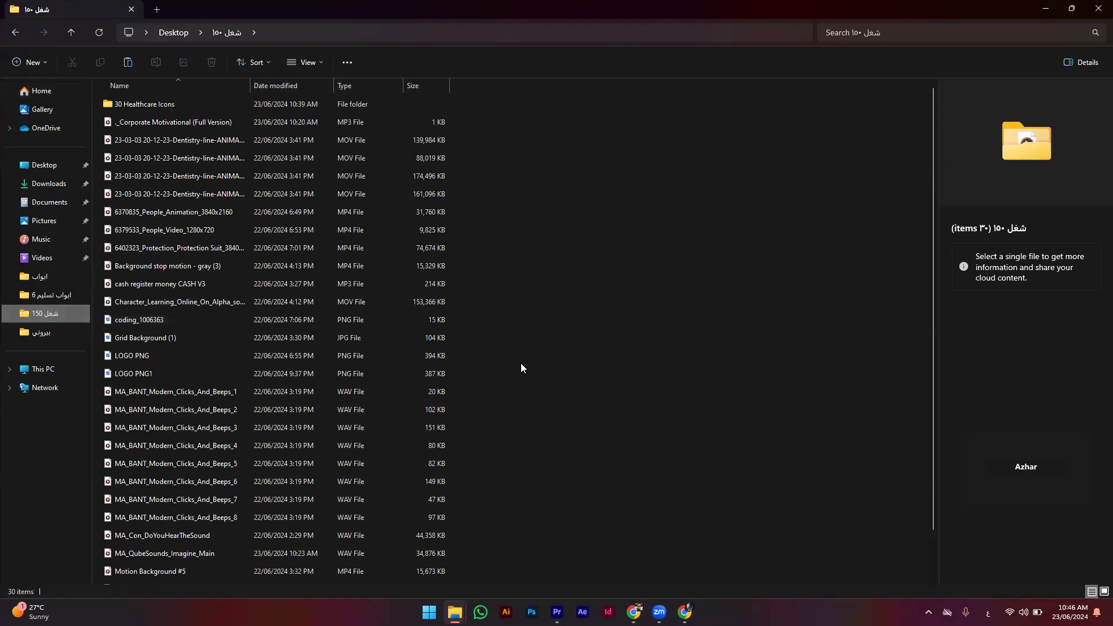
key("ctrl+v")
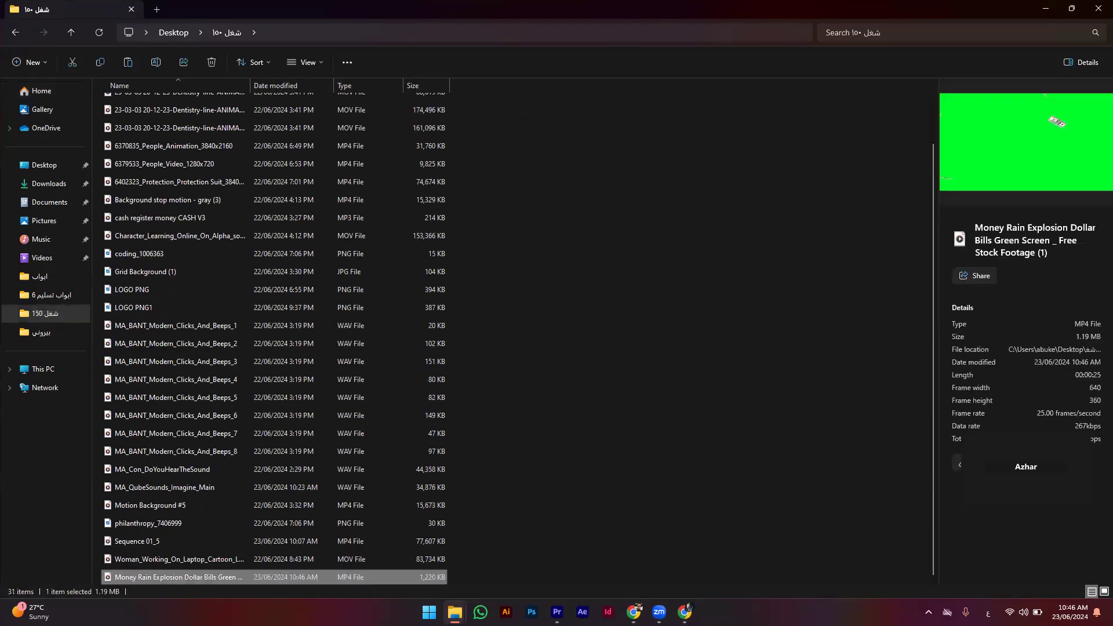
key("alt+Tab")
Step: Delete the nine icon clips from Medical Bag through Pipette in the project bin
left_click(55, 40)
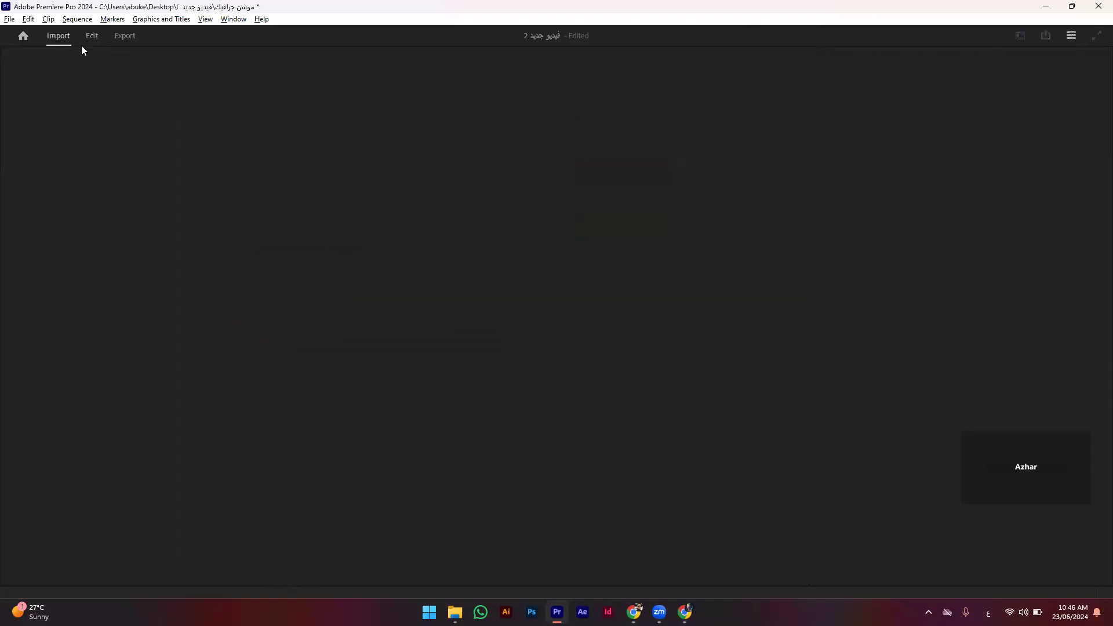
left_click(87, 41)
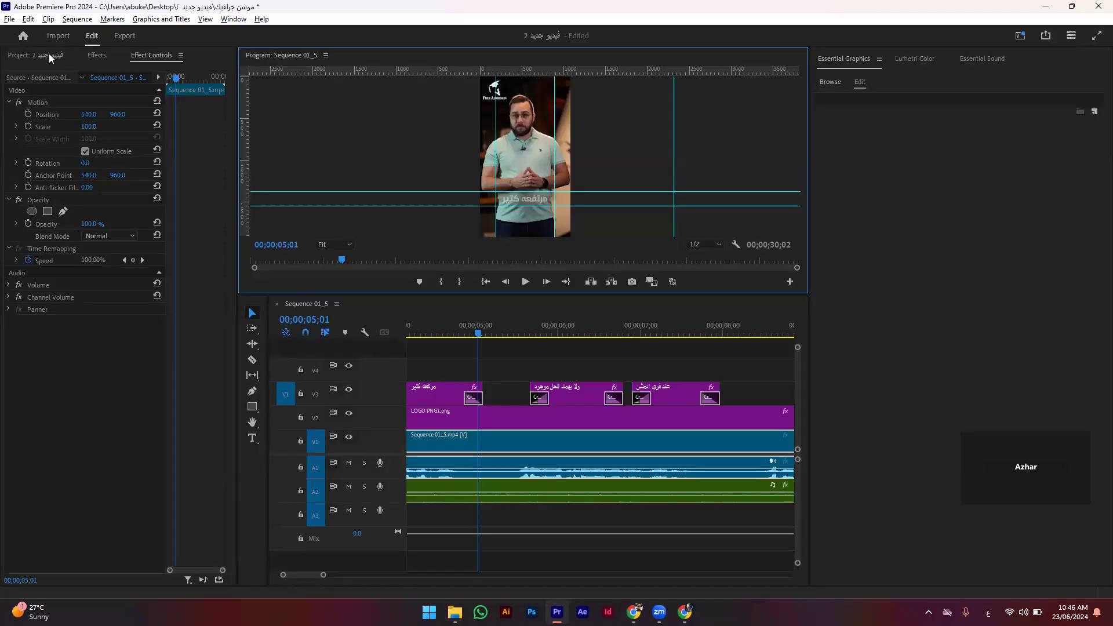
left_click(50, 57)
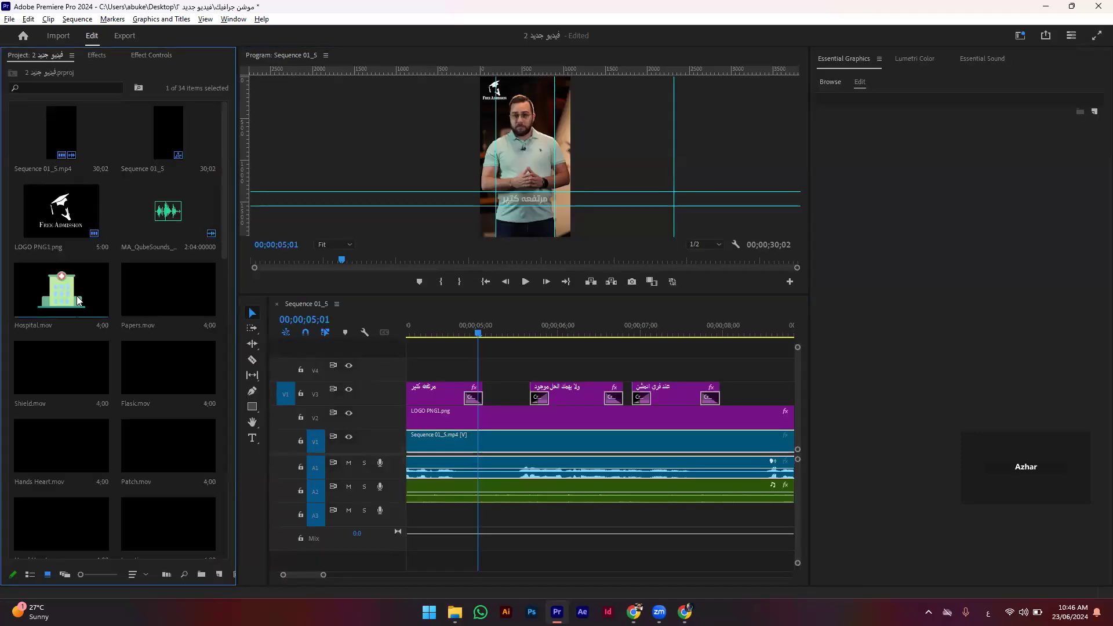
scroll(109, 371, "down", 5)
scroll(114, 409, "down", 2)
scroll(155, 443, "down", 2)
scroll(154, 442, "down", 2)
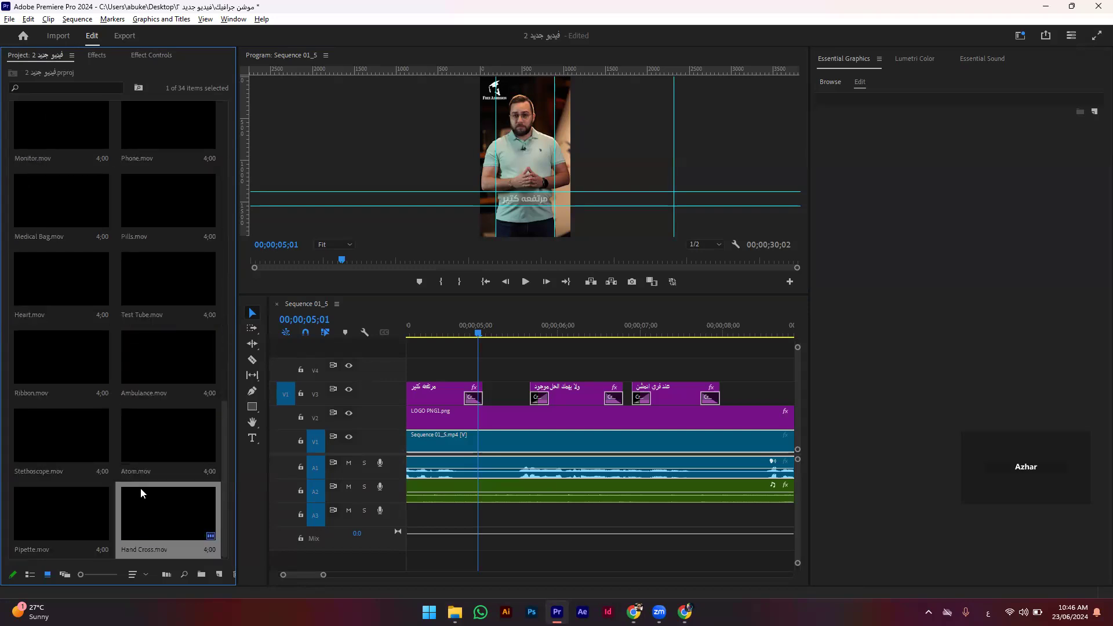
left_click(62, 529)
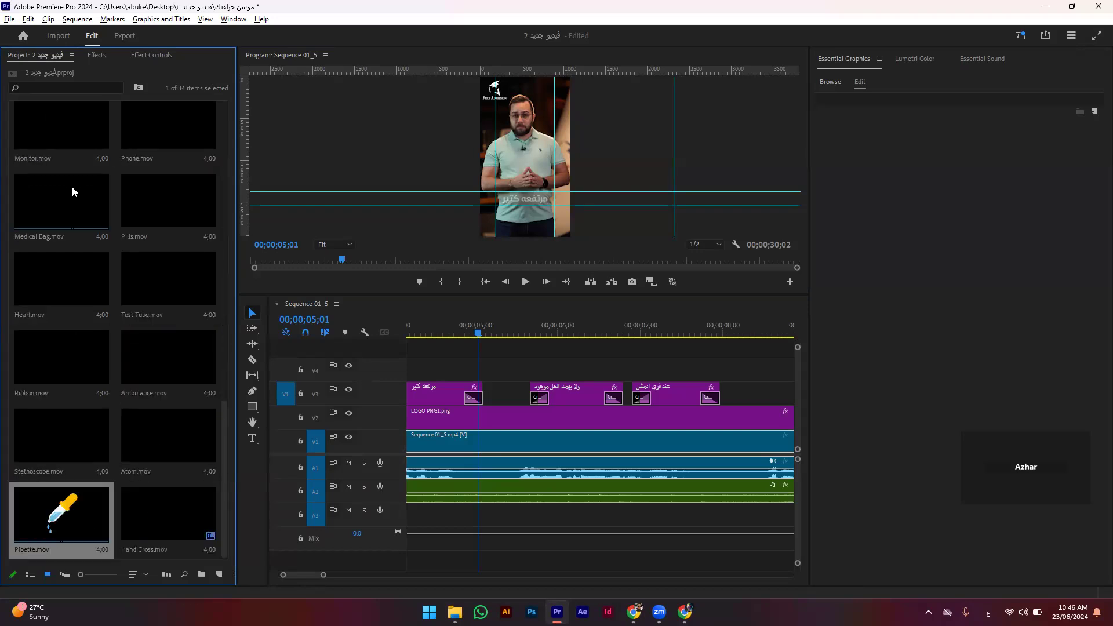
left_click(72, 194, "shift")
key("Delete")
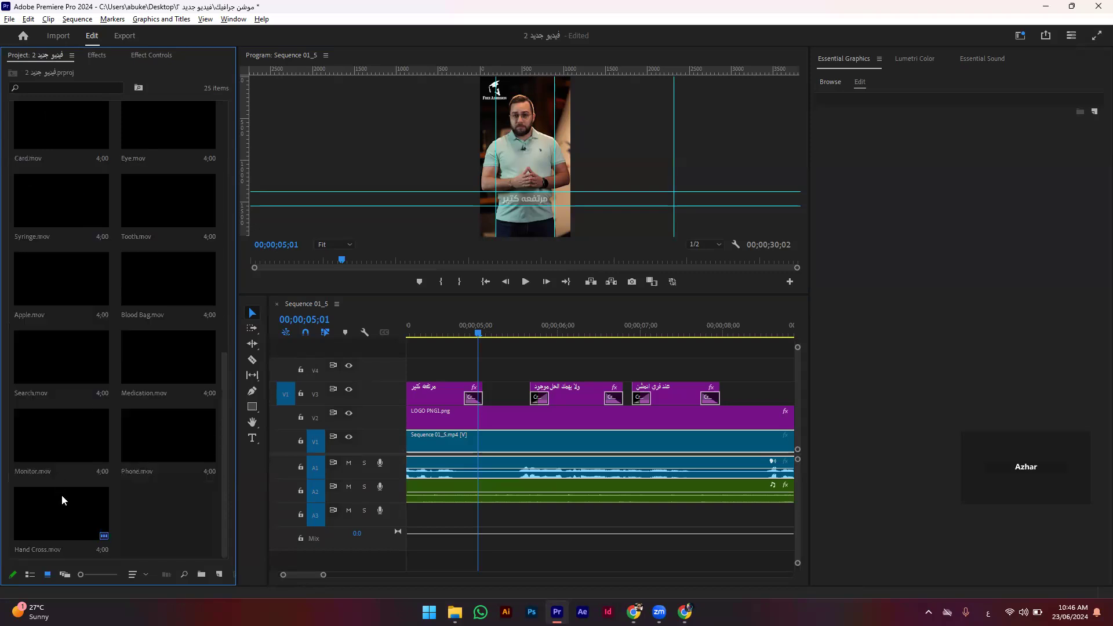
Step: Delete the clips from Card.mov through Monitor.mov
left_click(64, 500)
left_click(53, 450)
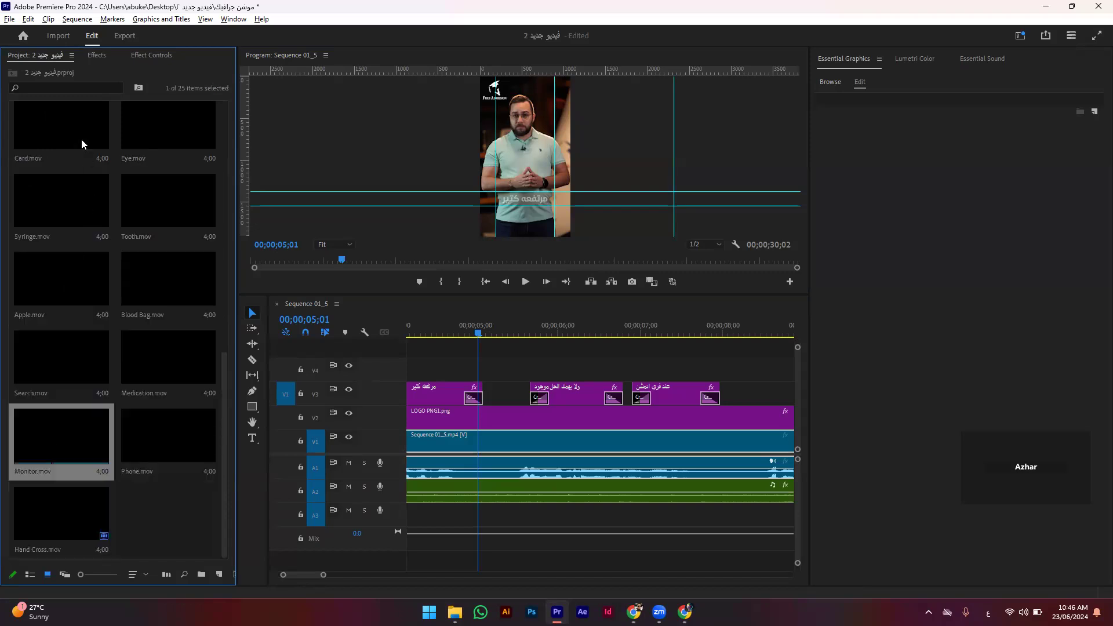
left_click(82, 145, "shift")
key("Delete")
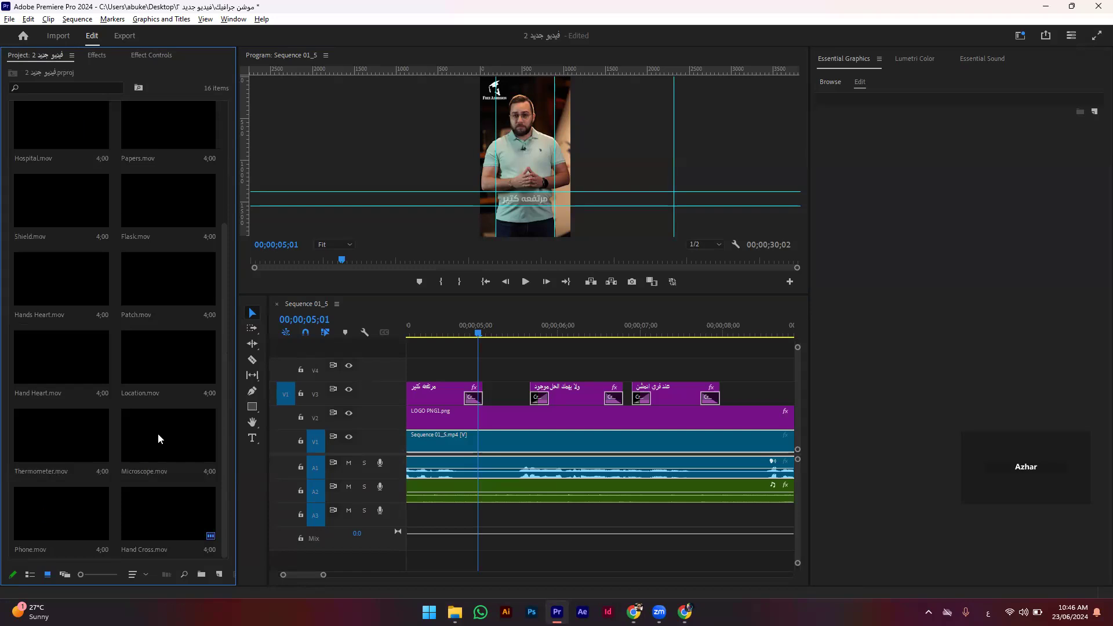
Step: Delete Papers through Phone.mov, then Hospital.mov
left_click(67, 515)
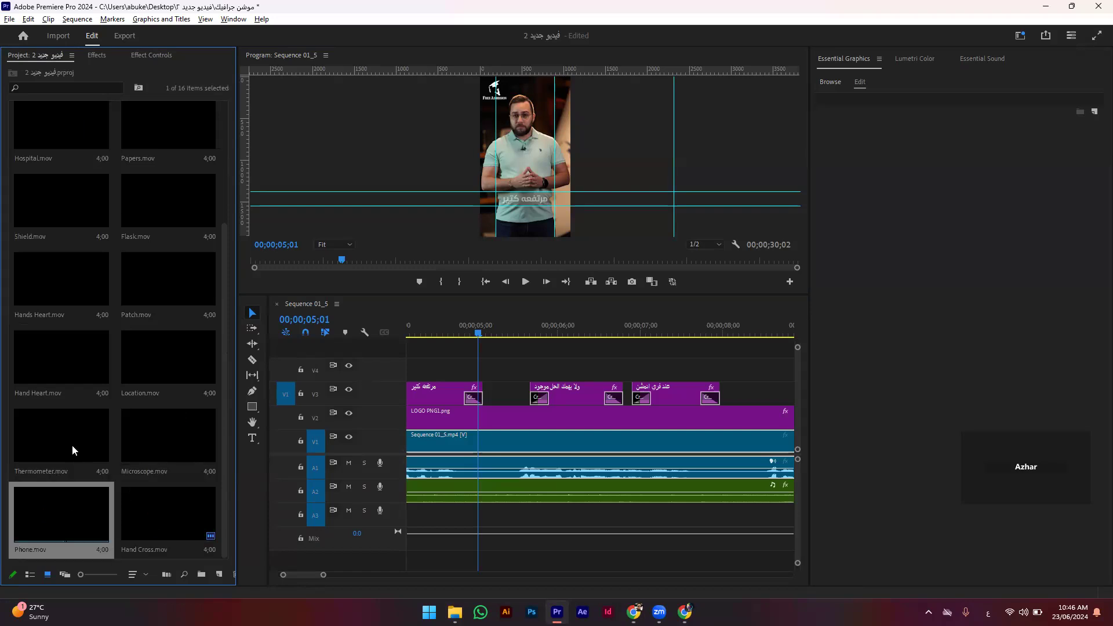
scroll(74, 450, "up", 3)
left_click(156, 274, "shift")
key("Delete")
left_click(62, 305)
key("Delete")
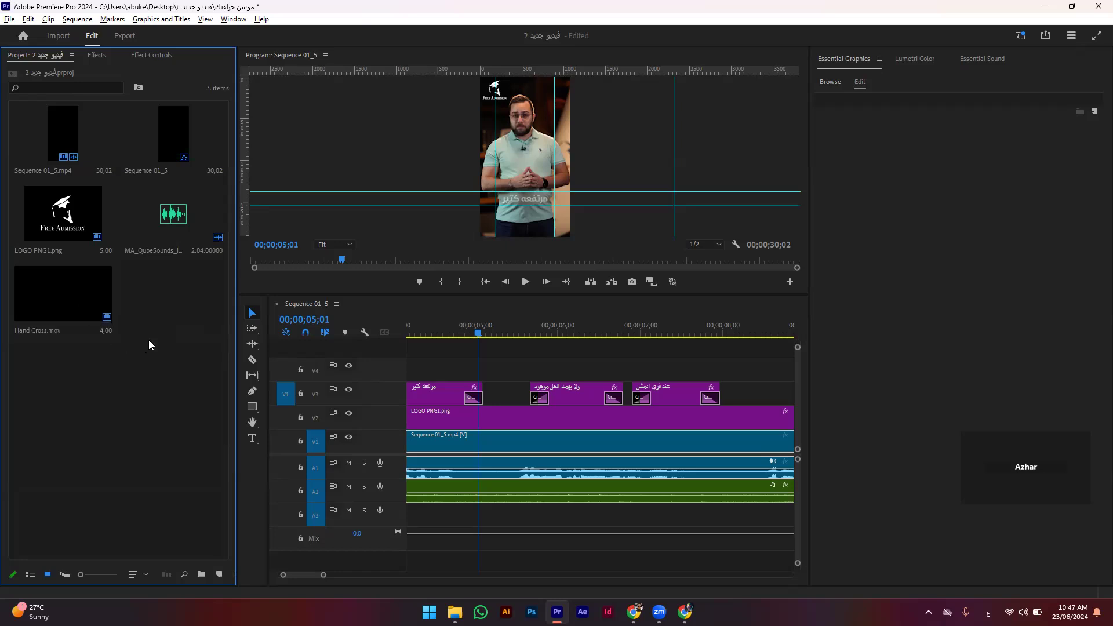
Step: Import the Money Rain green-screen clip and drop it above the existing tracks
double_click(173, 384)
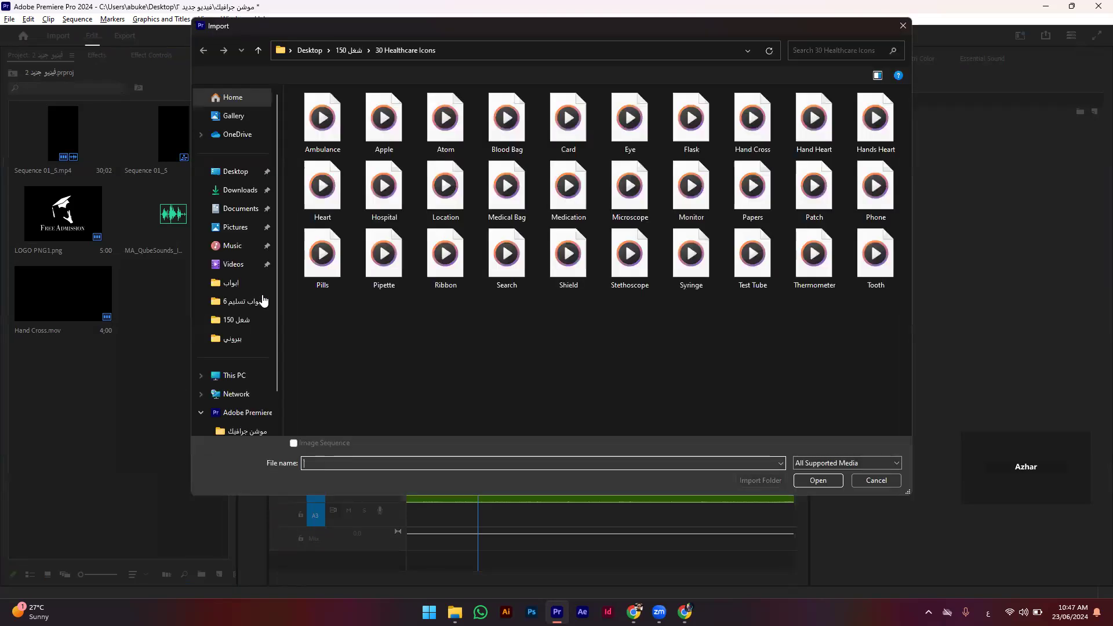
left_click(347, 50)
double_click(868, 308)
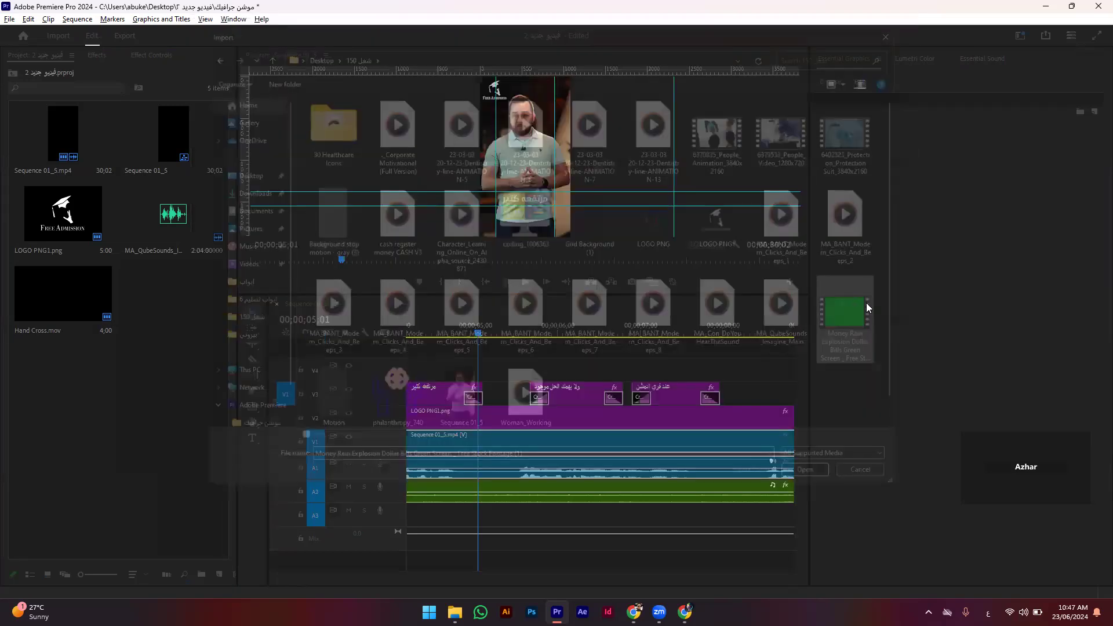
left_click(453, 334)
left_click_drag(442, 363, 453, 348)
key("space")
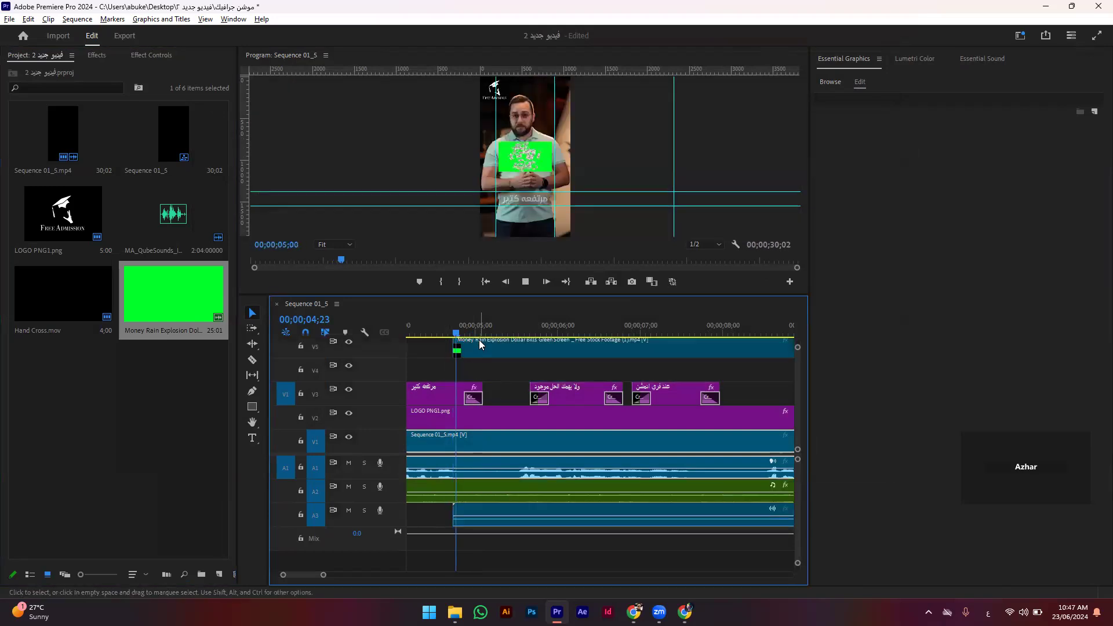
key("space")
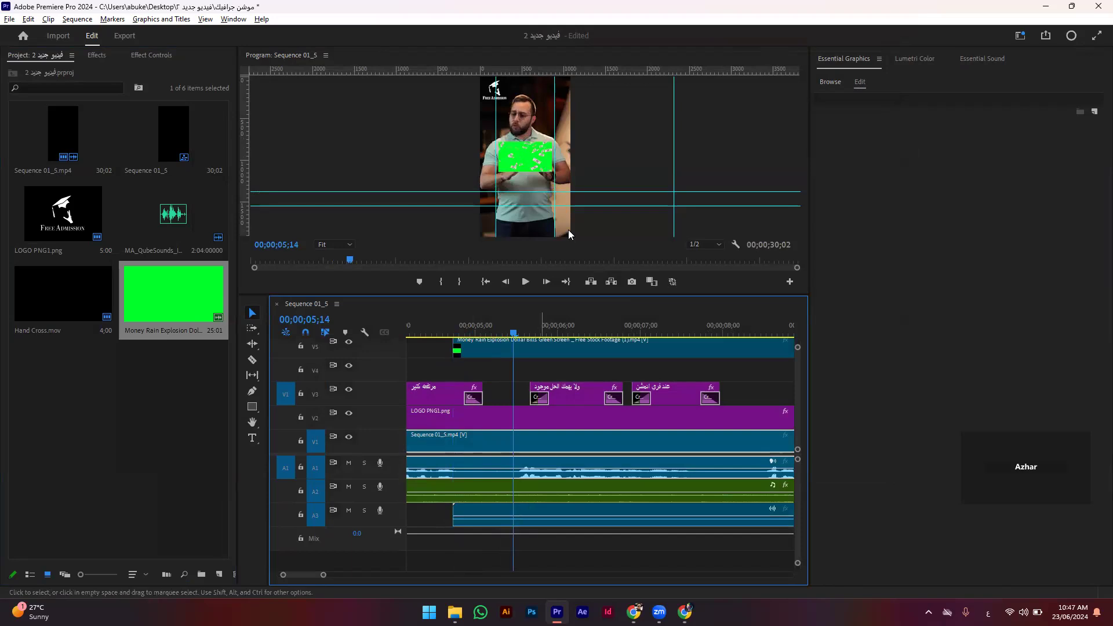
Step: Unlink the clip, delete its A3 audio, and move the video to V4
right_click(517, 512)
left_click(722, 221)
left_click(519, 524)
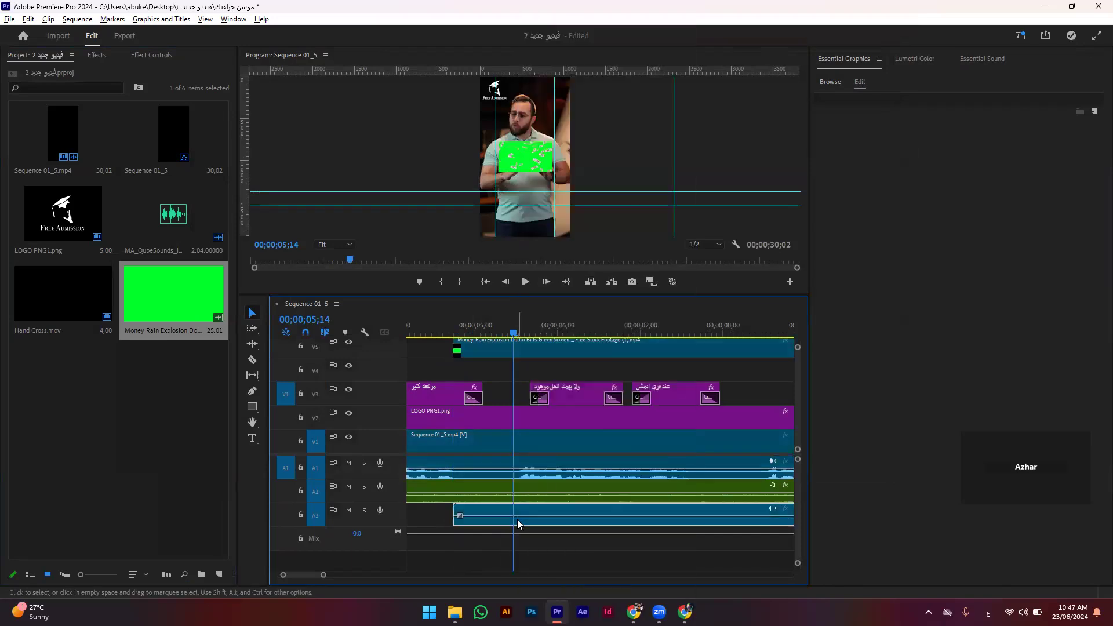
key("Delete")
mouse_move(521, 347)
left_mouse_down()
mouse_move(486, 367)
mouse_move(444, 367)
left_mouse_up()
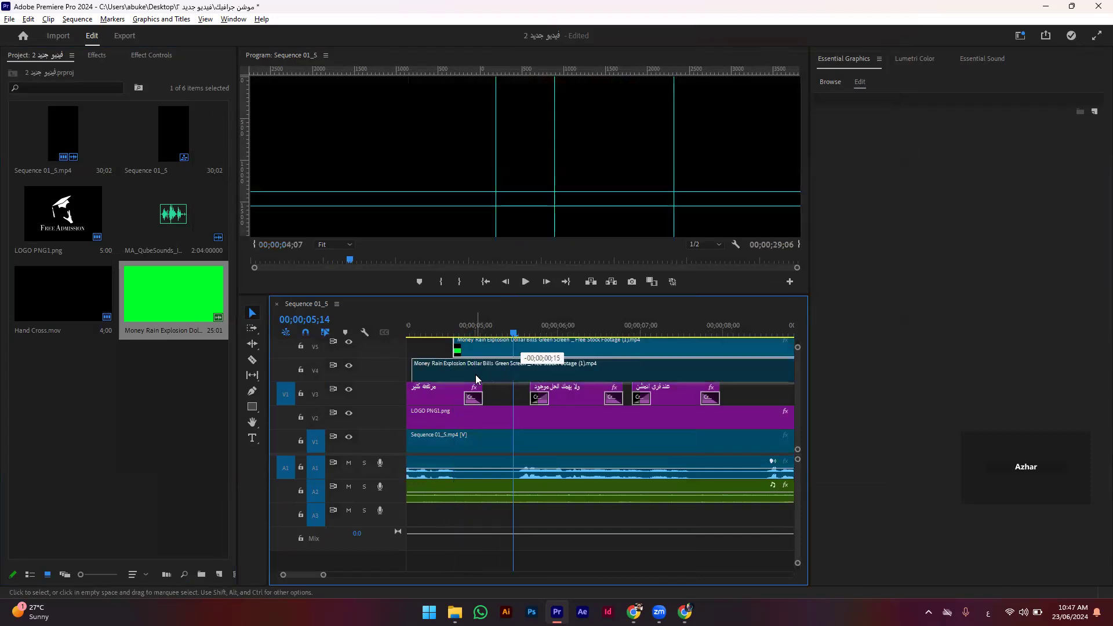
left_click(104, 57)
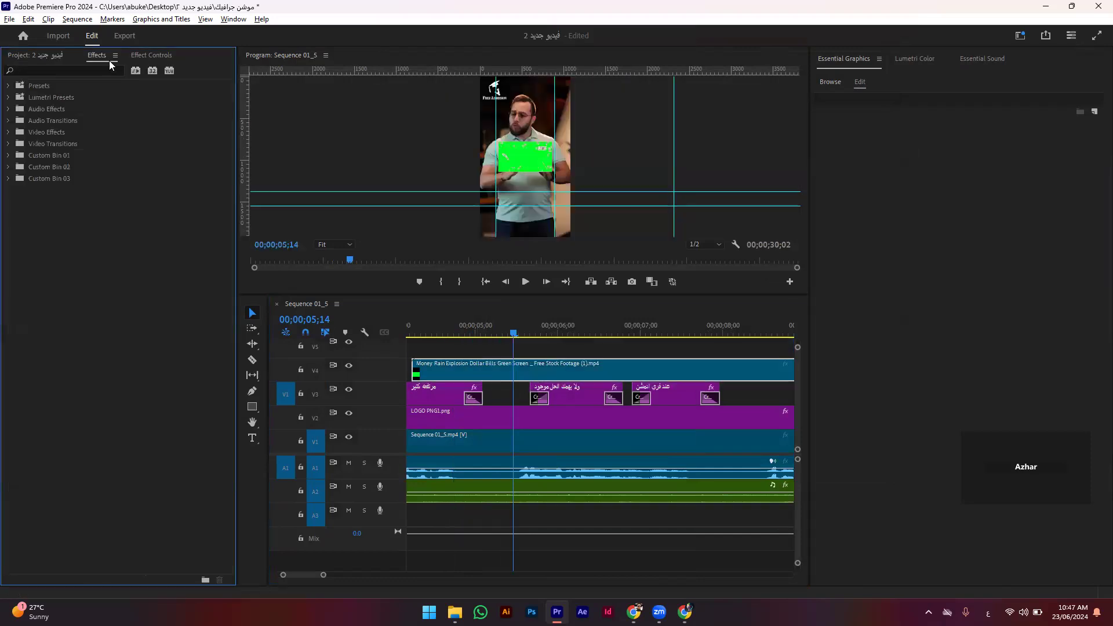
Step: In Motion, set the Money Rain clip's Rotation to 90 and Scale to 304
left_click(138, 54)
mouse_move(87, 126)
left_mouse_down()
mouse_move(111, 126)
mouse_move(100, 126)
left_mouse_up()
left_click(93, 162)
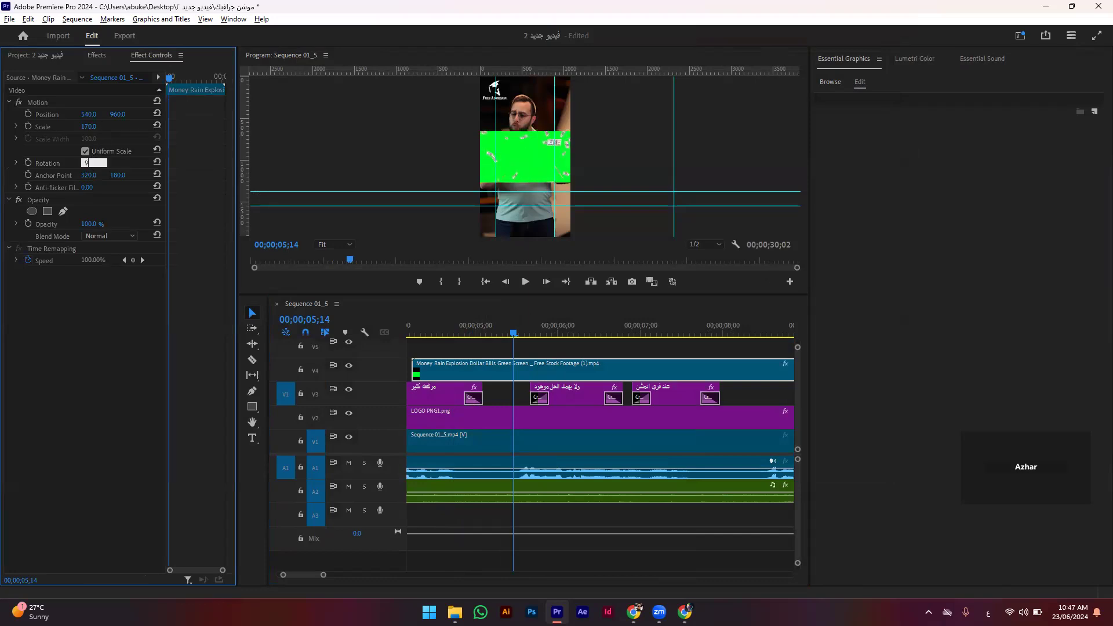
type("90")
key("Return")
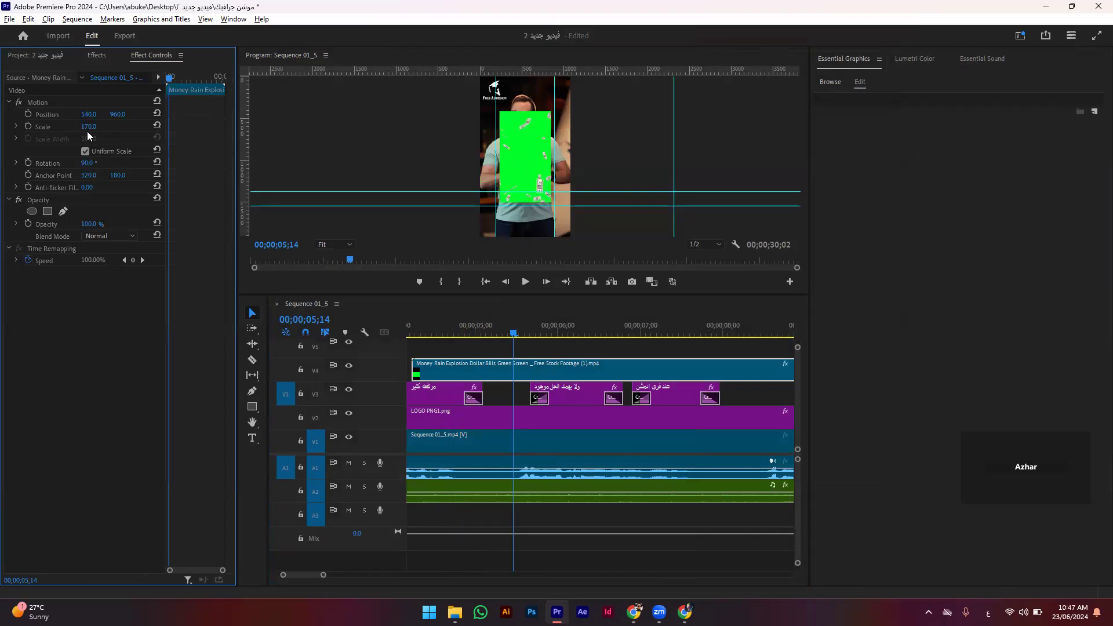
left_click_drag(88, 126, 582, 142)
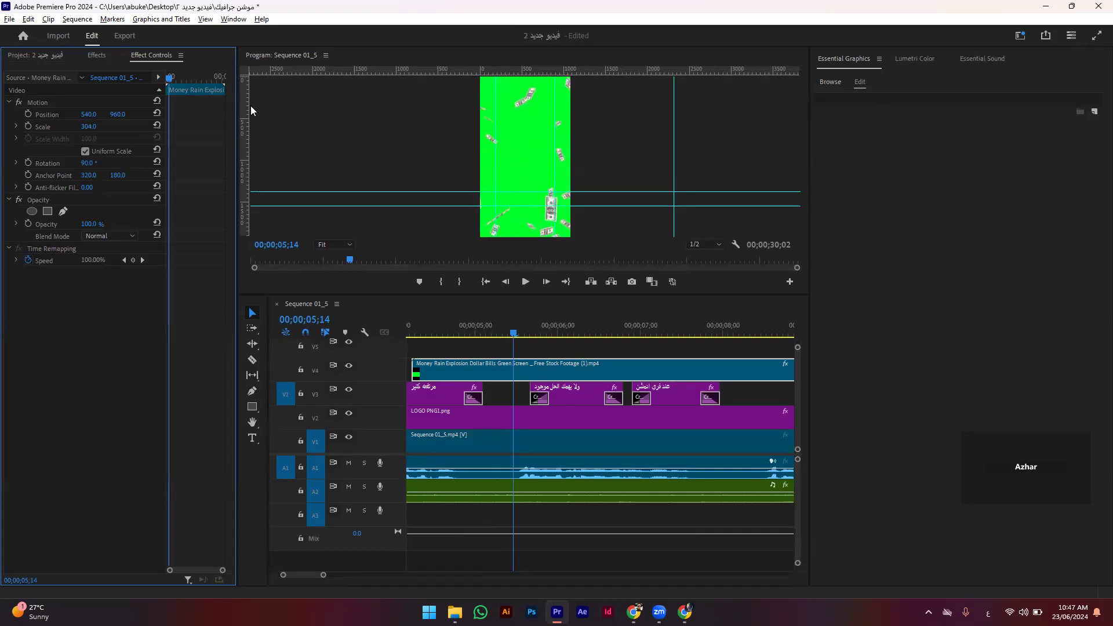
left_click(97, 55)
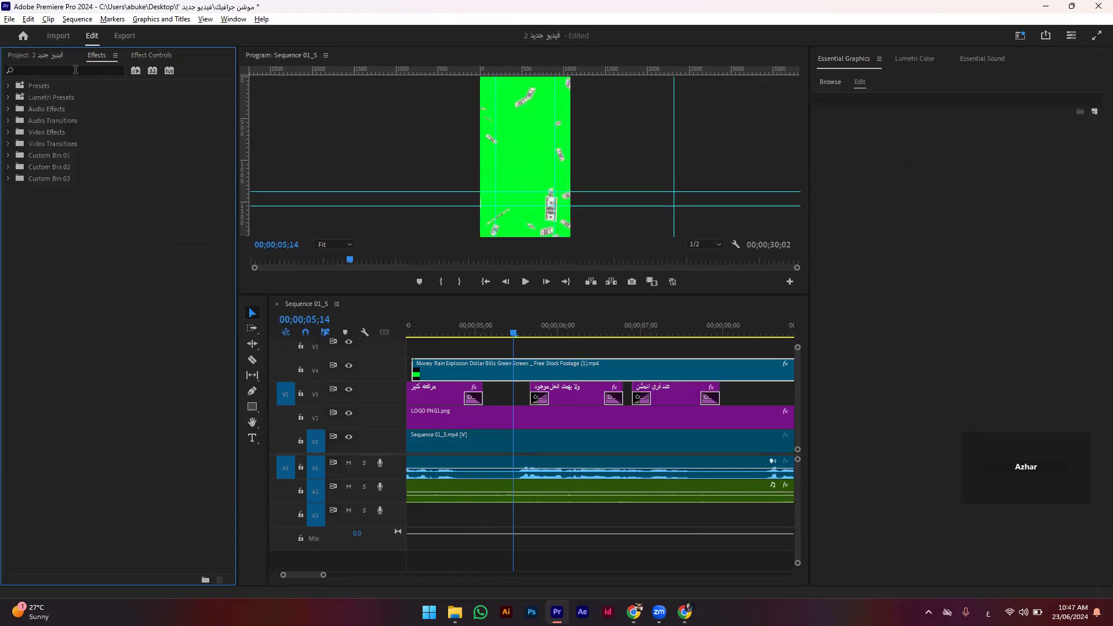
left_click(76, 70)
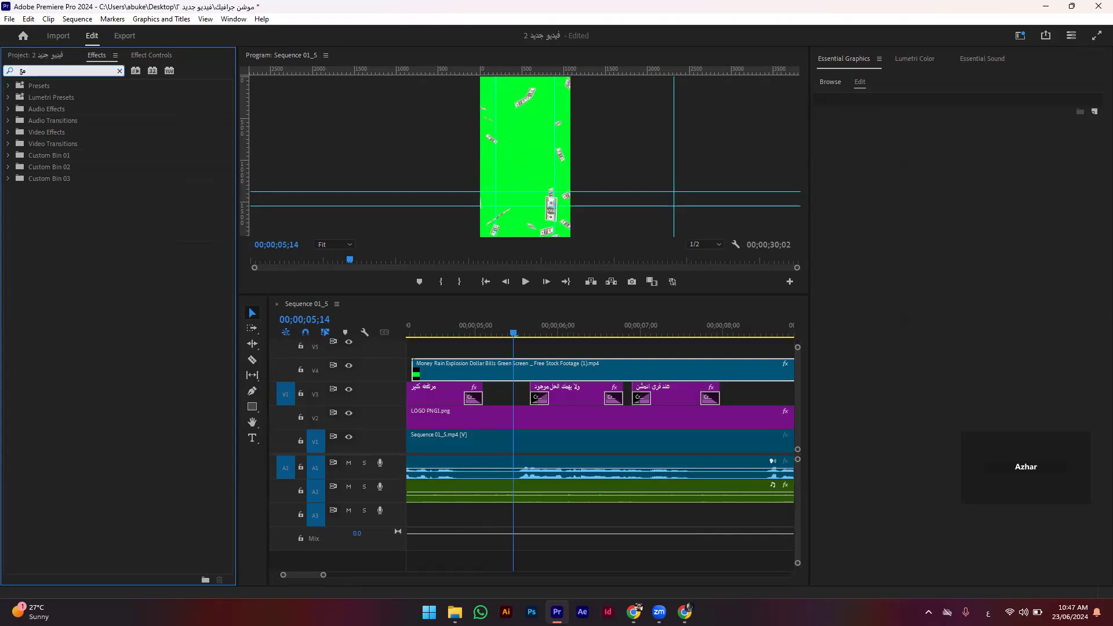
Step: Apply Luma Key to the V4 money rain clip, check it, then remove it
type("luma")
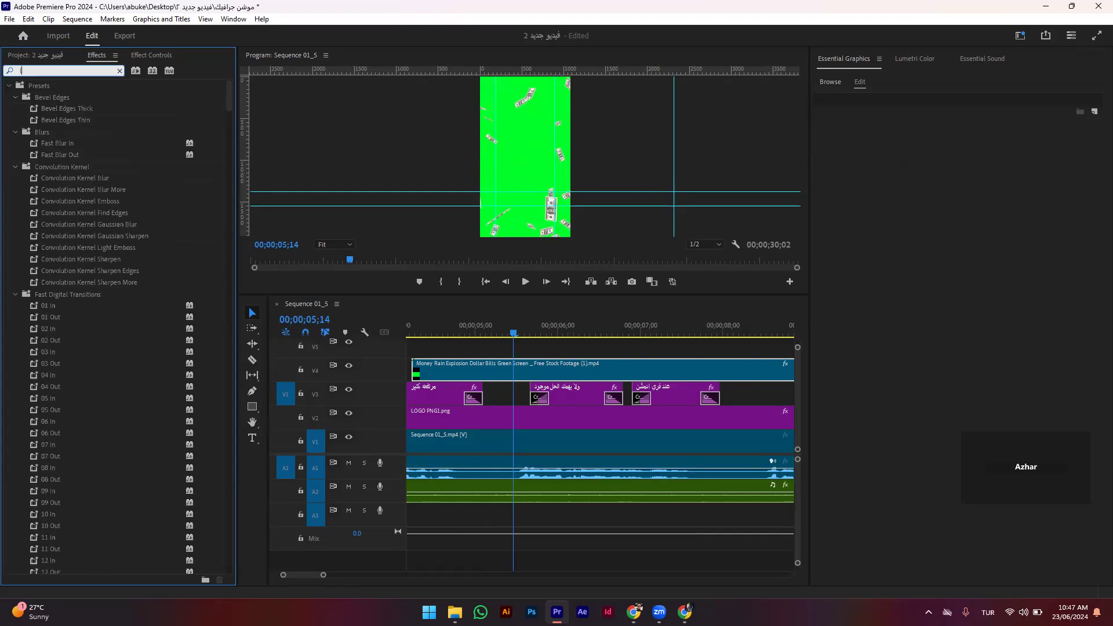
left_click_drag(81, 155, 481, 365)
left_click(145, 55)
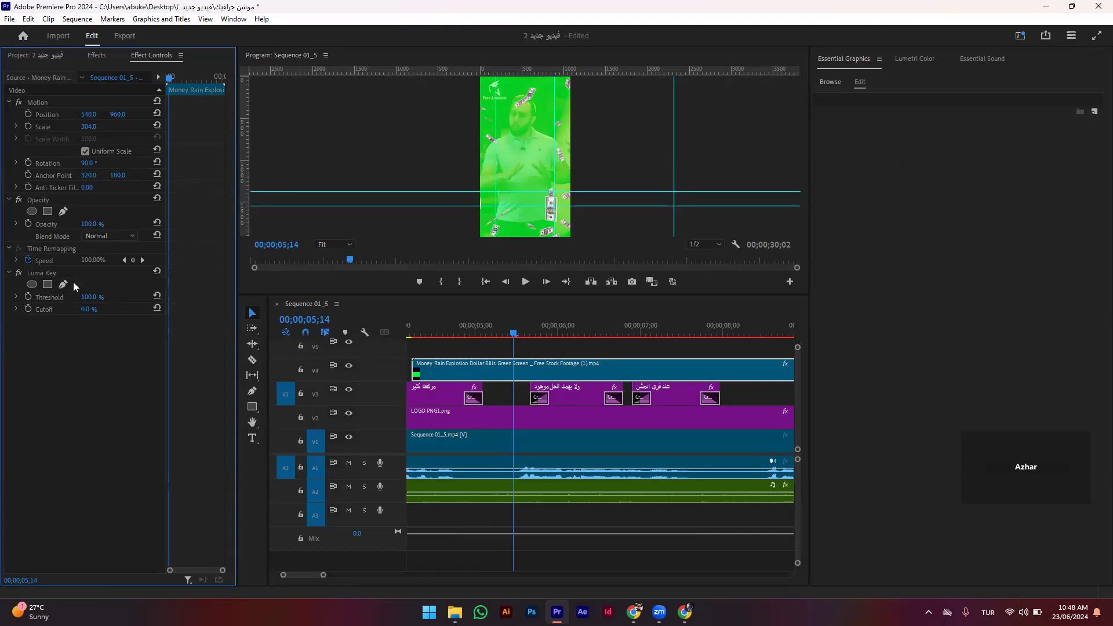
left_click(445, 366)
left_click(429, 393)
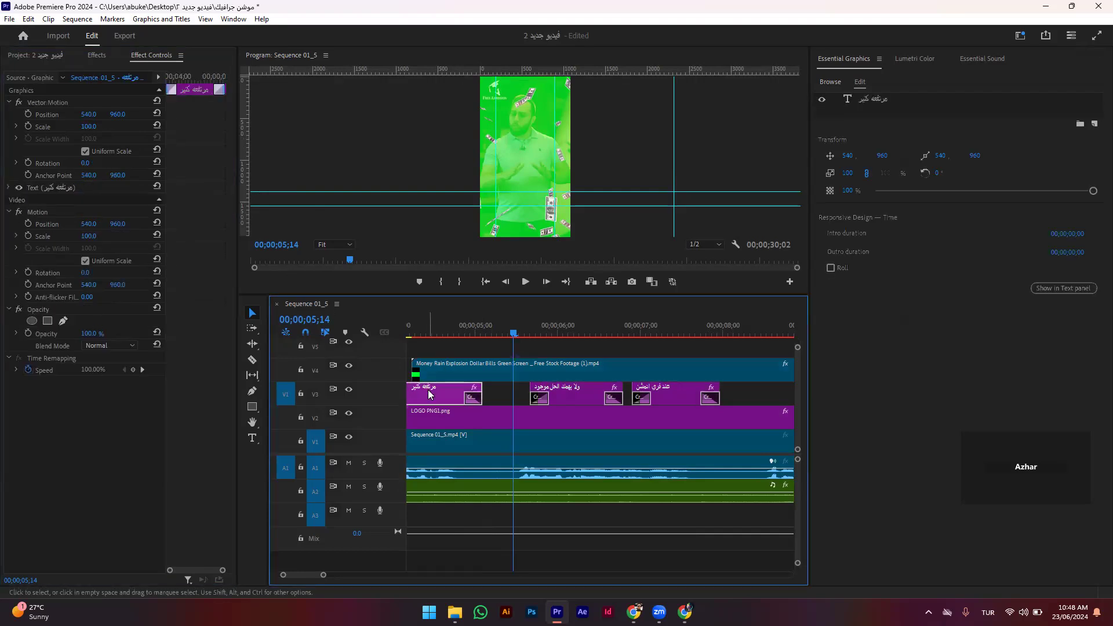
left_click(446, 378)
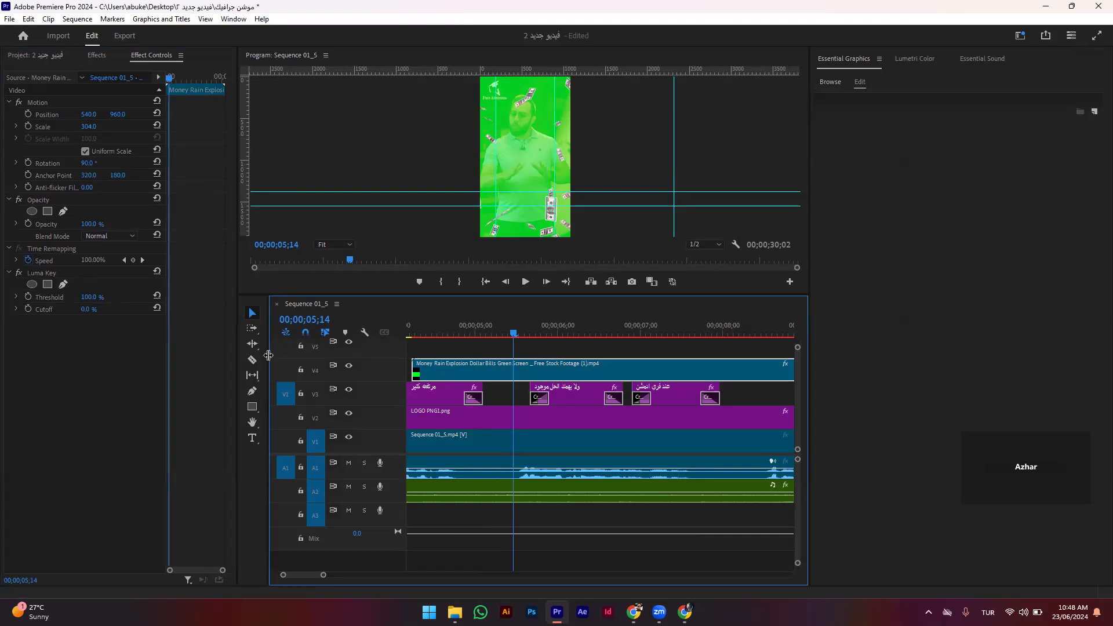
key("Delete")
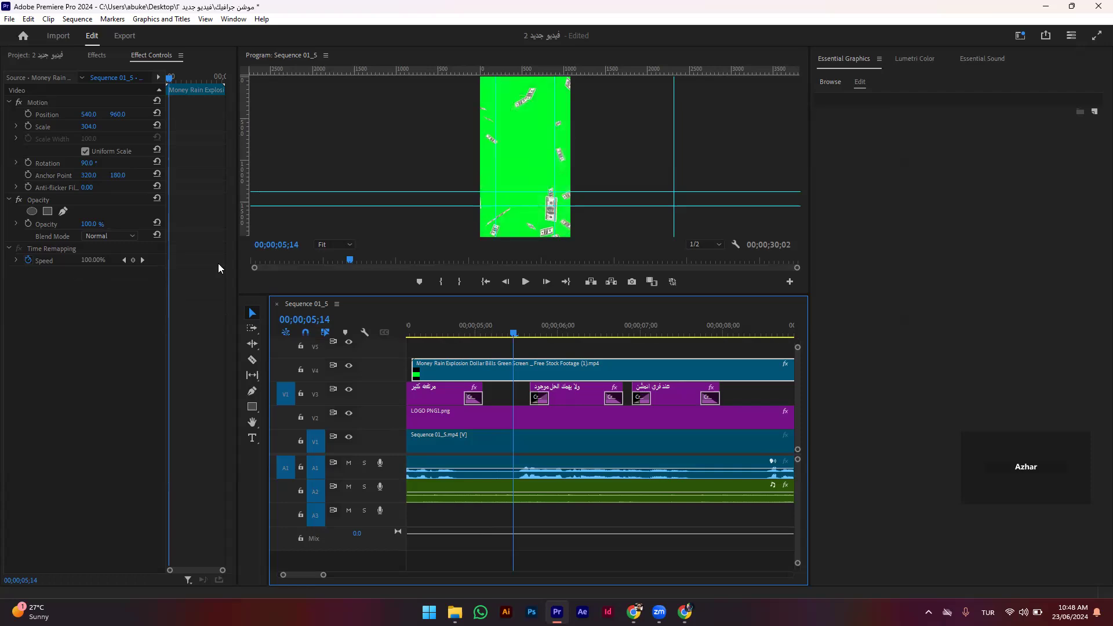
left_click(86, 55)
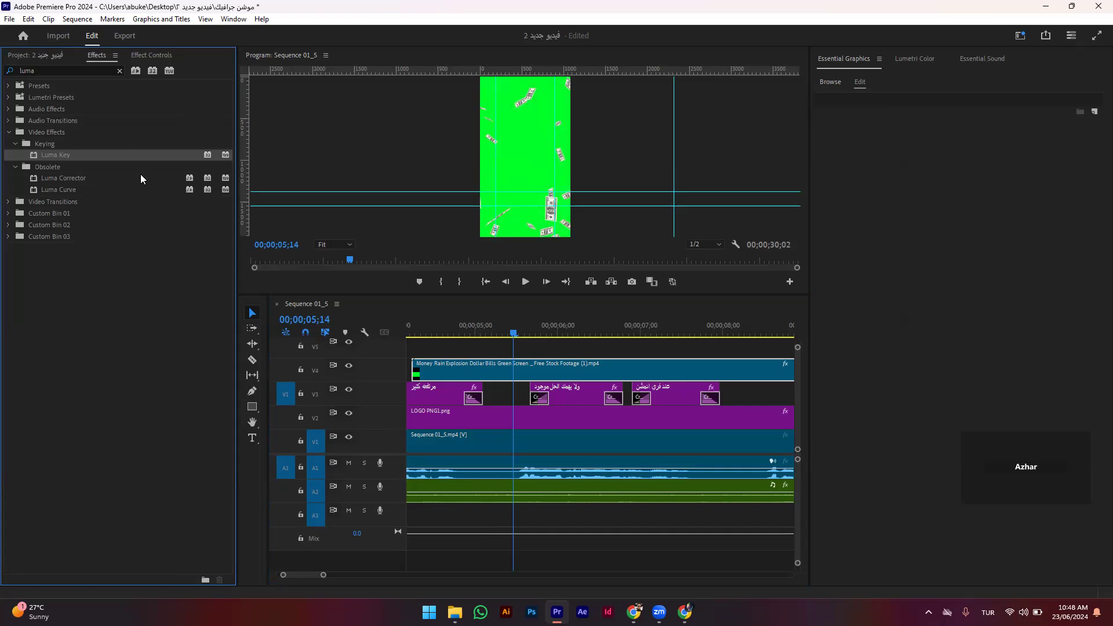
Step: Apply Ultra Key from Video Effects > Keying and sample the green as Key Color
left_click(119, 70)
left_click(112, 69)
type("kay")
key("BackSpace")
key("BackSpace")
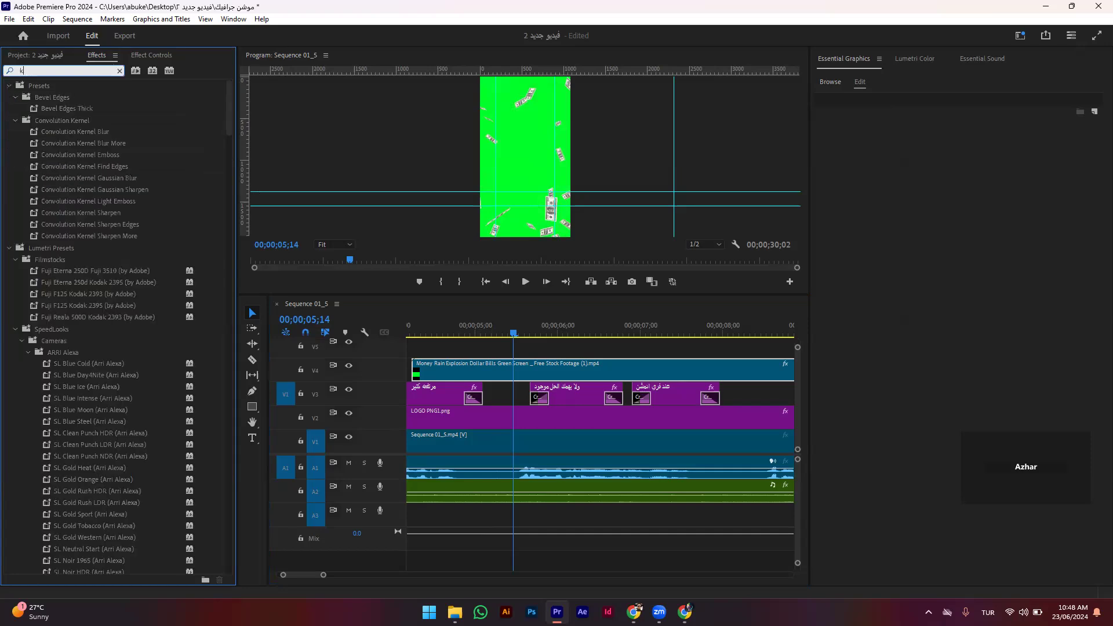
type("a")
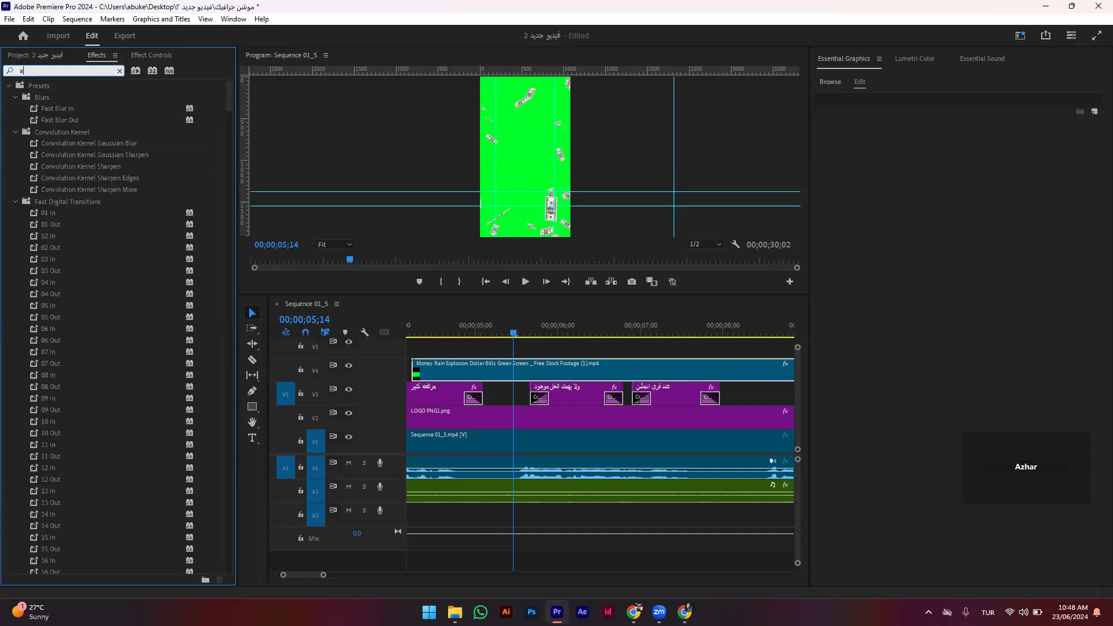
type("lt")
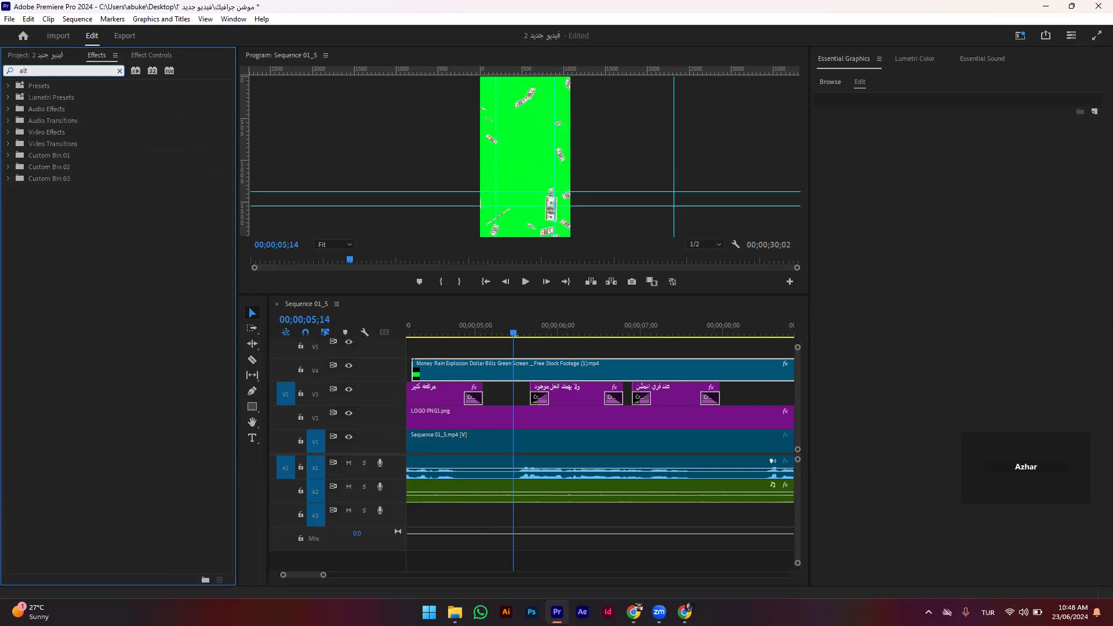
left_click(9, 133)
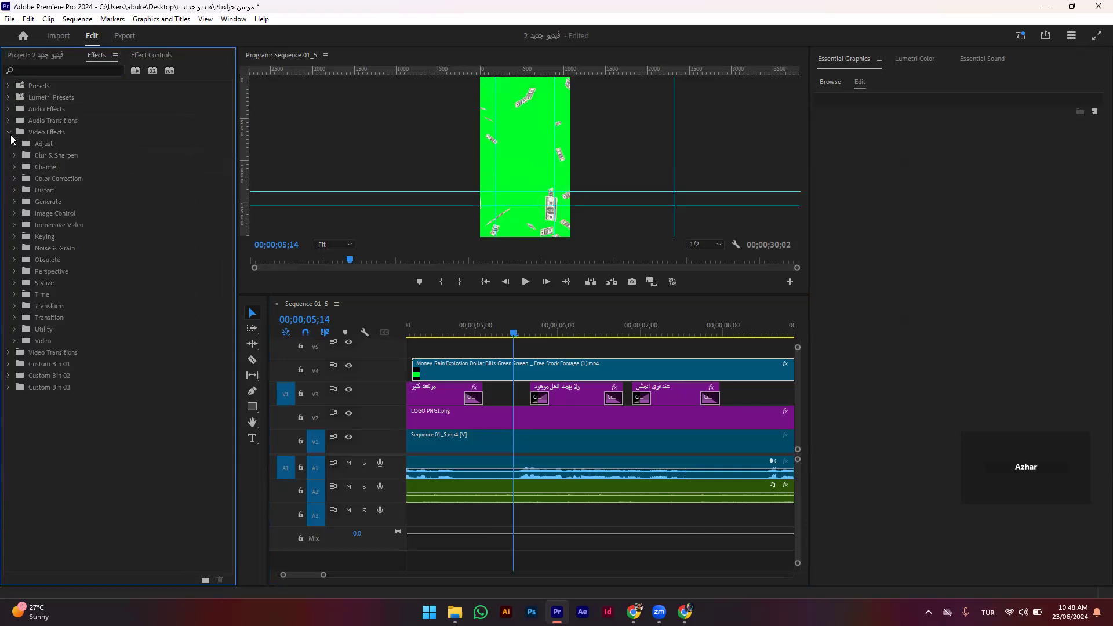
left_click(15, 236)
left_click(101, 258)
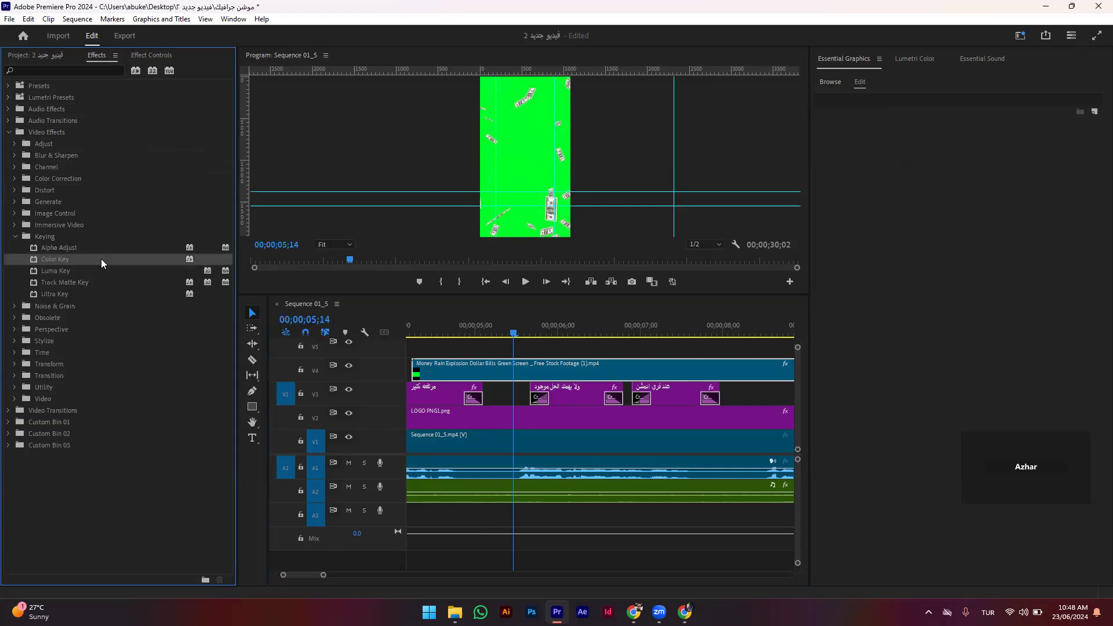
left_click_drag(90, 293, 475, 361)
left_click(150, 55)
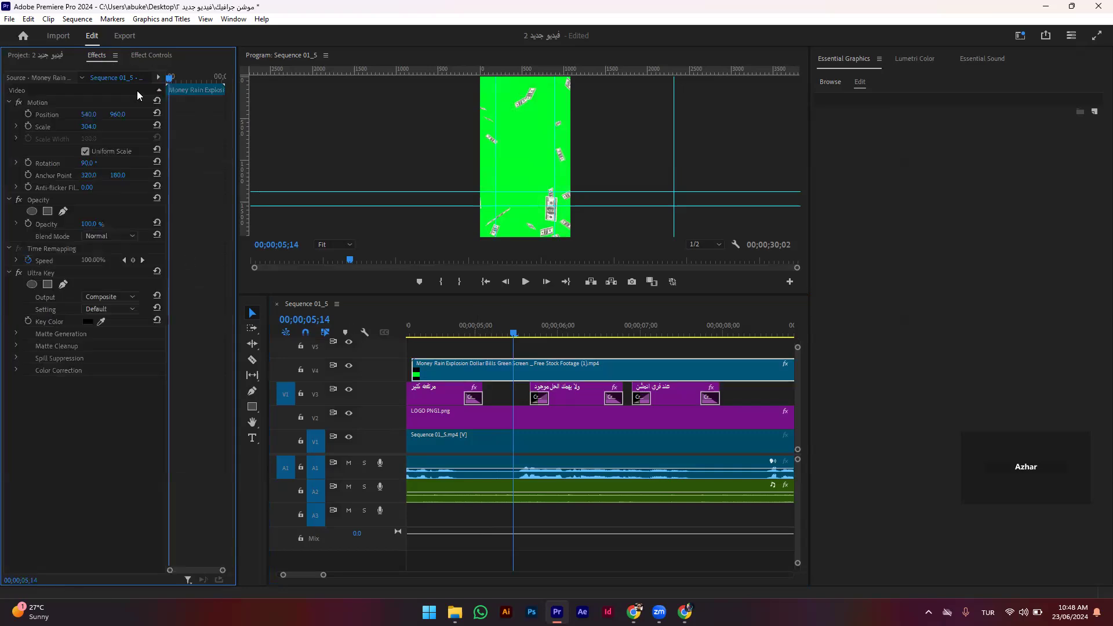
left_click(101, 321)
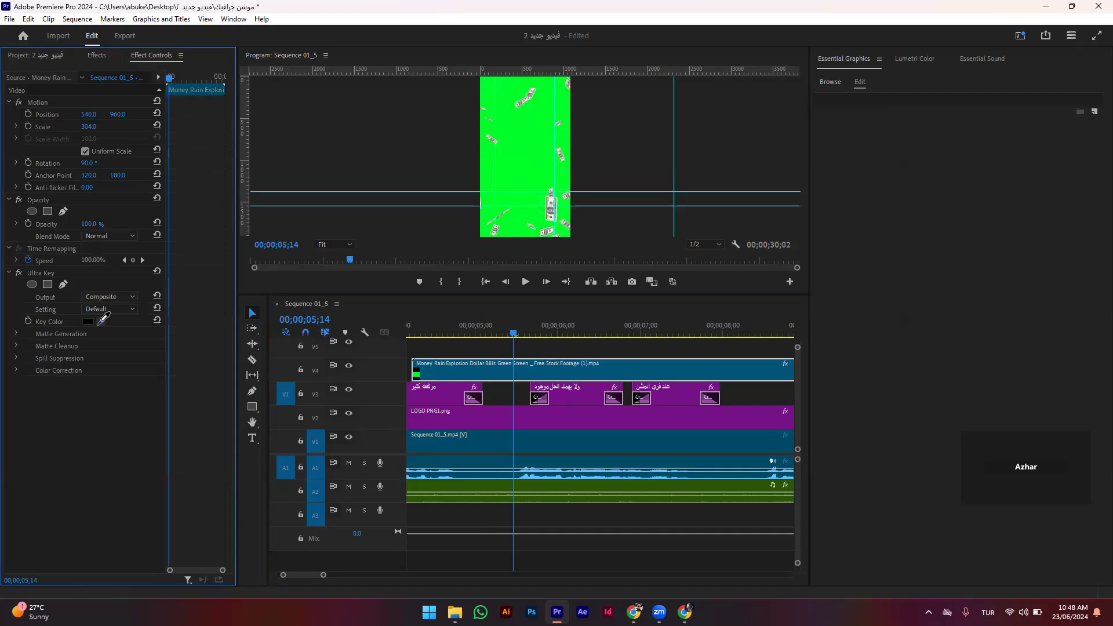
left_click(539, 152)
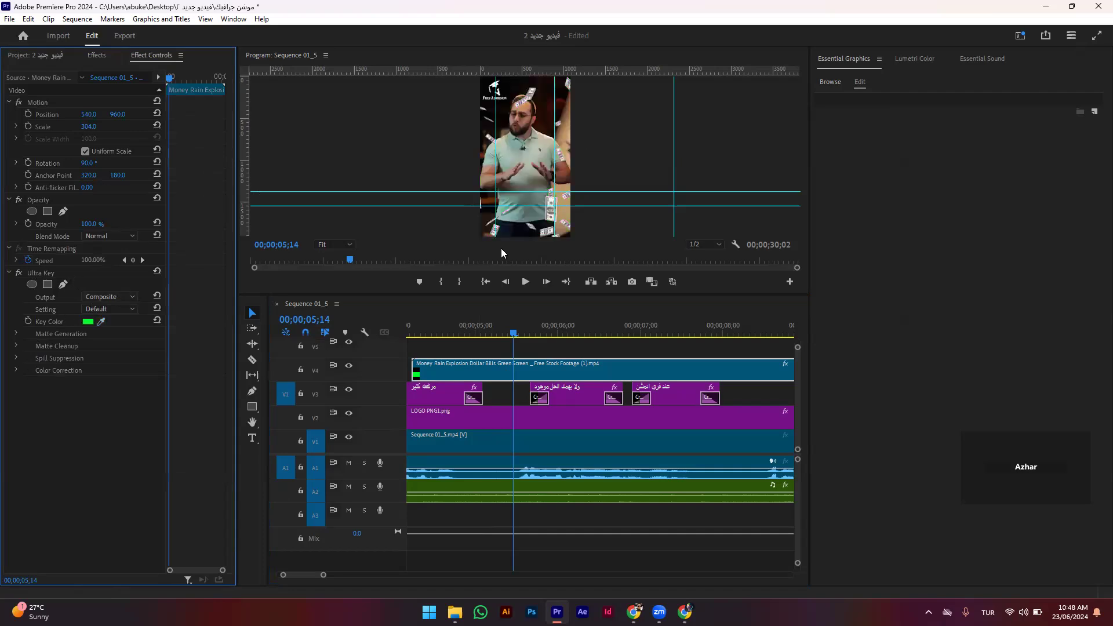
Step: Preview the keyed money rain full-screen, then return the playhead to 00;00;04;22
left_click(549, 147)
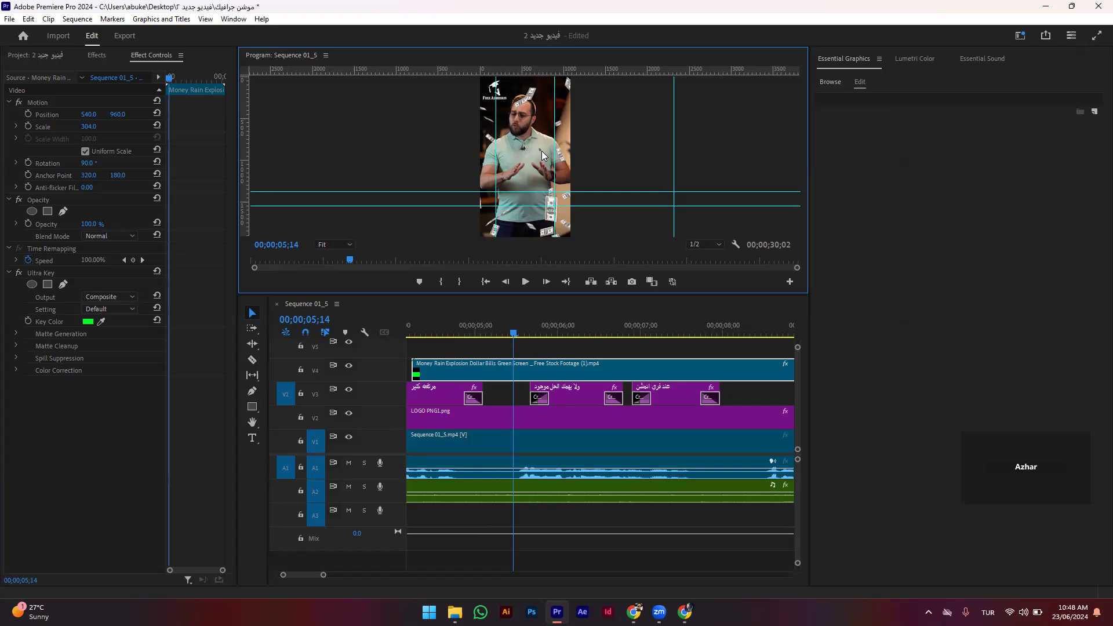
key("alt+shift")
key("grave")
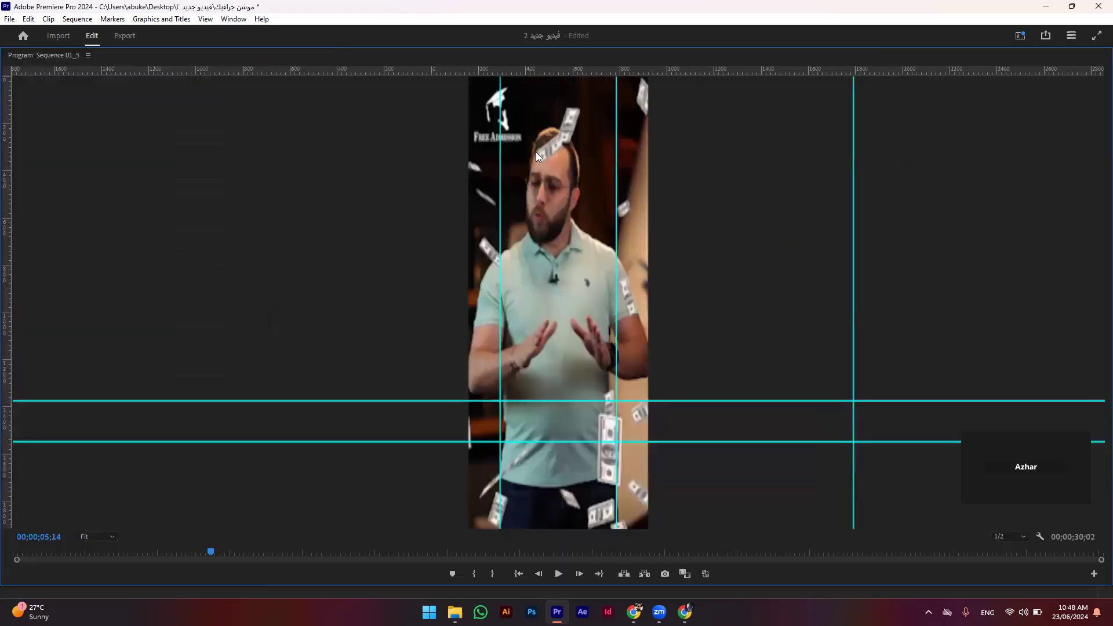
left_click(173, 552)
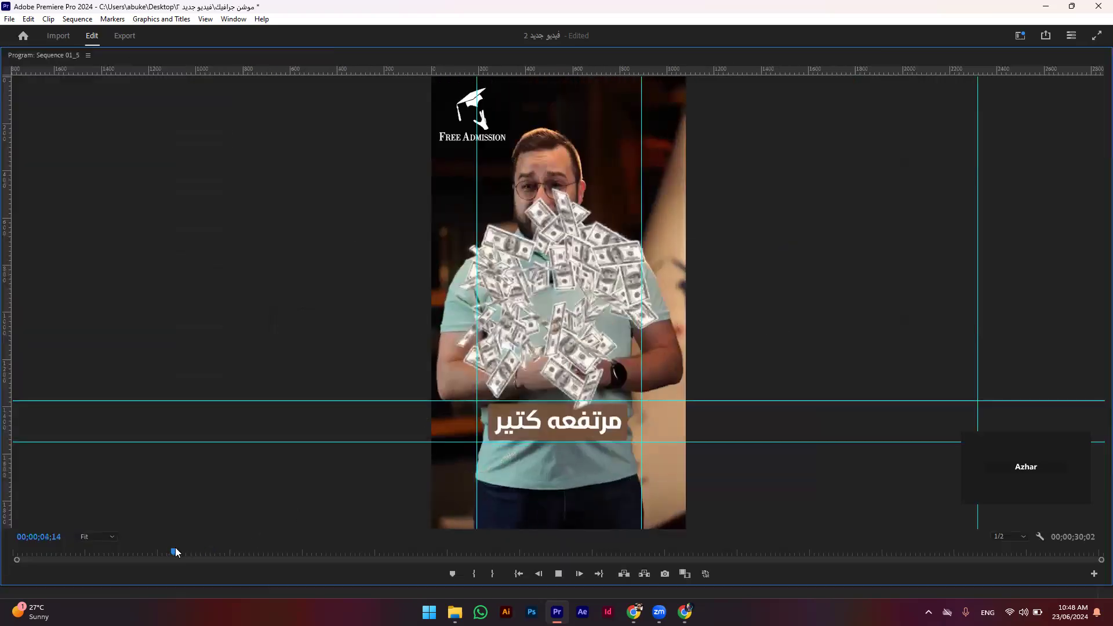
key("grave")
left_click(465, 331)
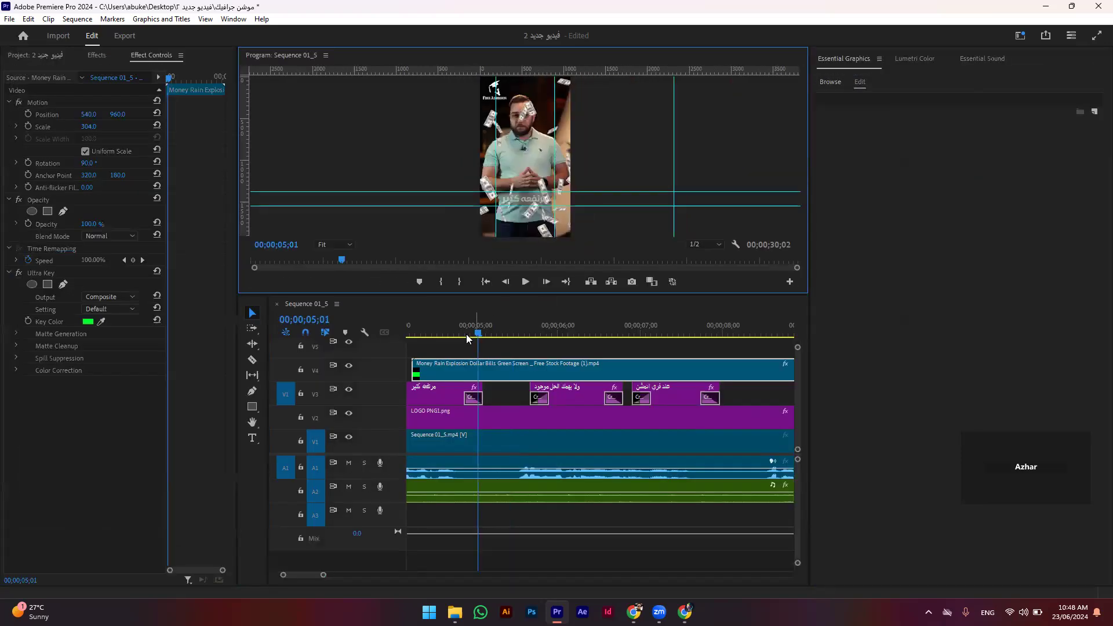
left_click_drag(463, 332, 454, 330)
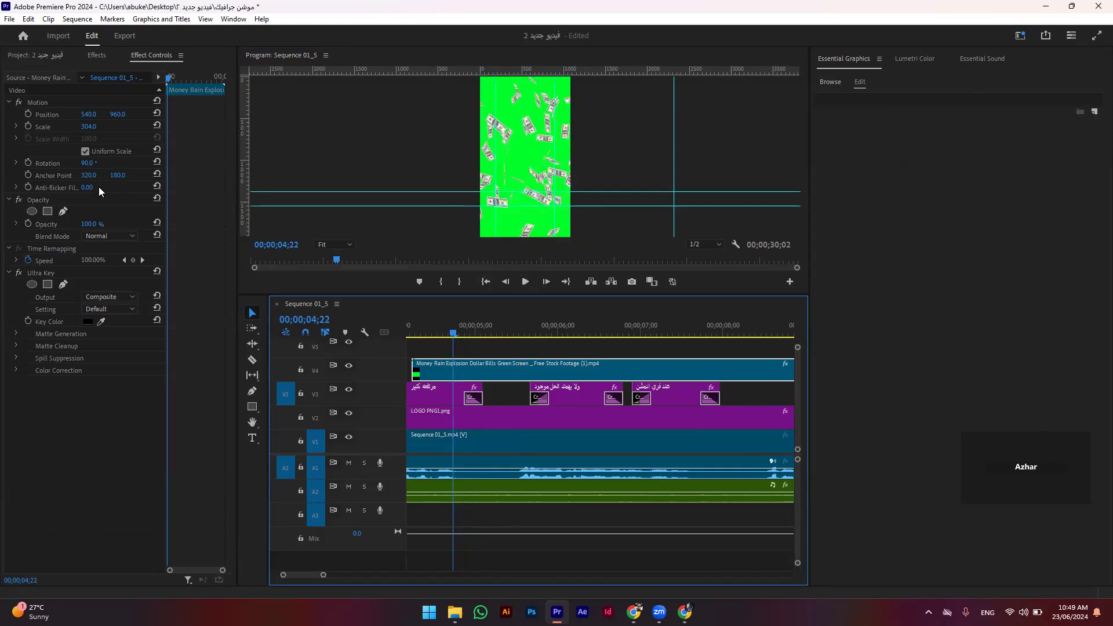
Step: Lower the Money Rain clip's opacity to 35% and enlarge the Program Monitor
left_click(92, 127)
left_click(143, 145)
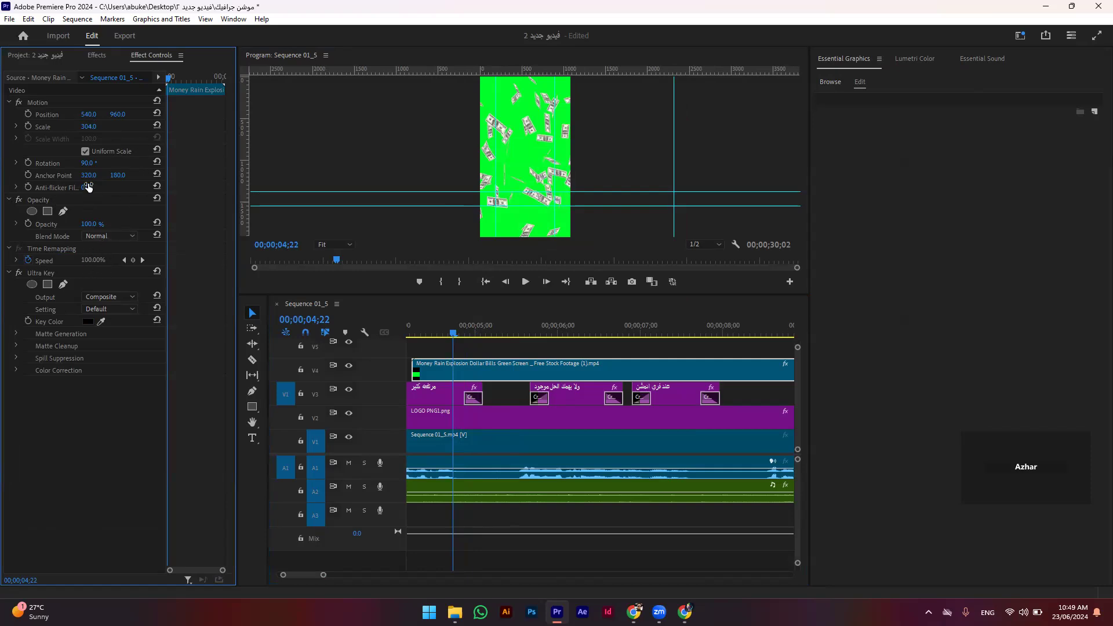
left_click_drag(91, 224, 92, 225)
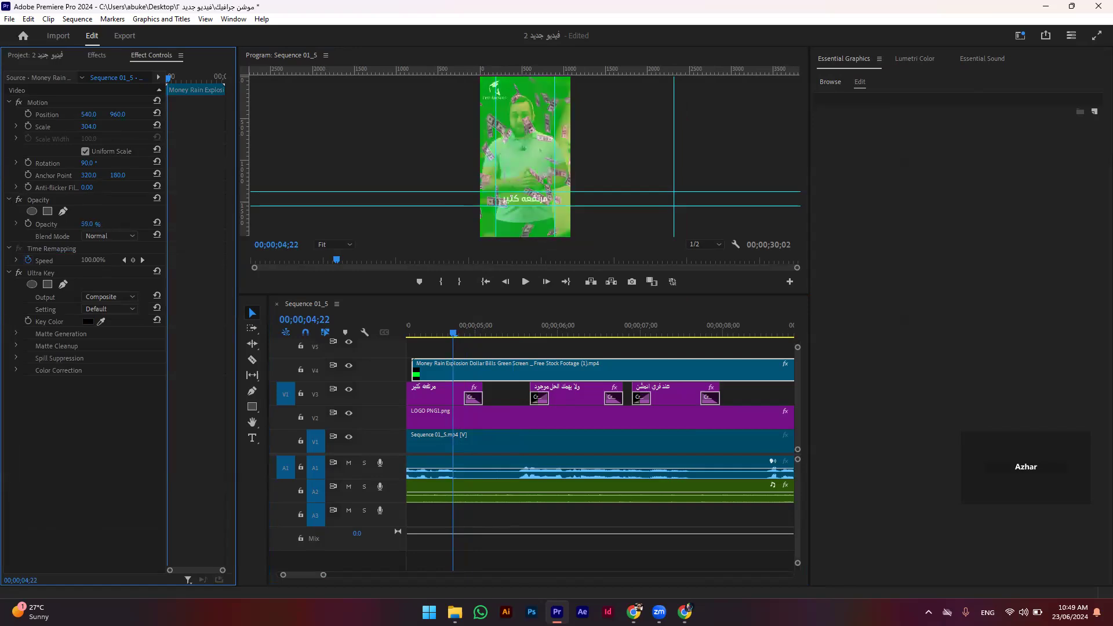
left_click_drag(552, 295, 544, 543)
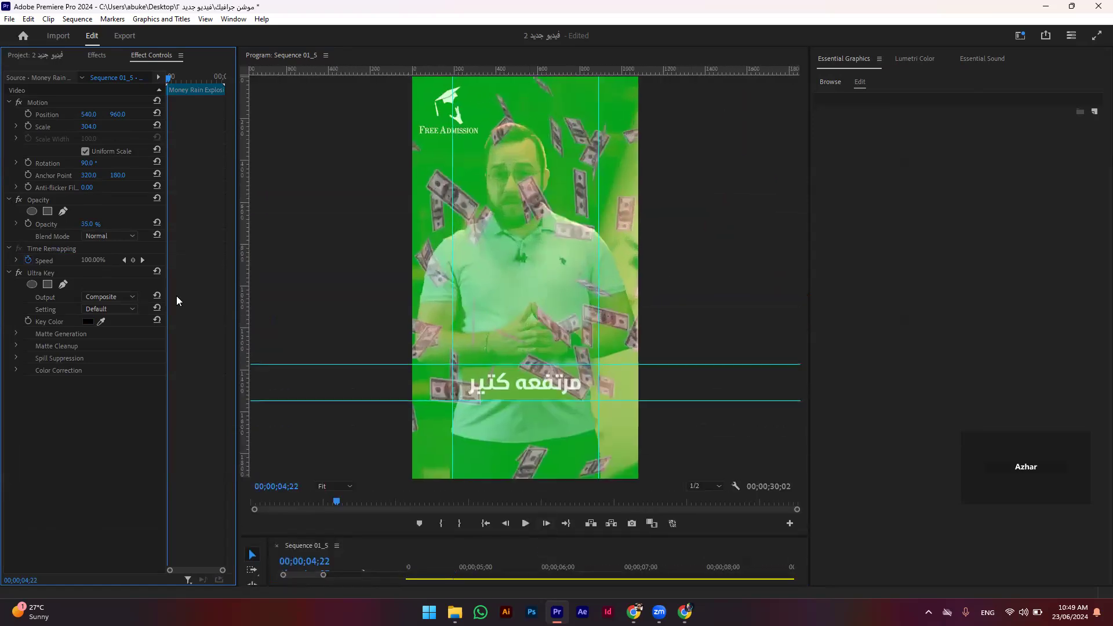
Step: Start a free-draw bezier mask in Ultra Key, placing points up the speaker's left side
left_click(64, 285)
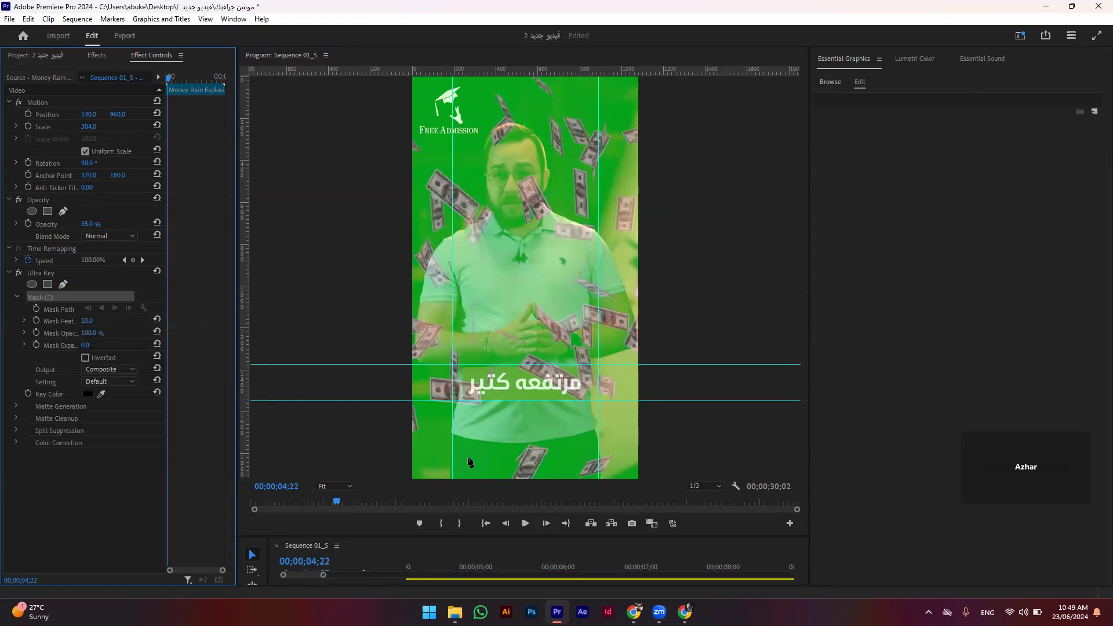
left_click(450, 472)
left_click(451, 424)
left_click(451, 395)
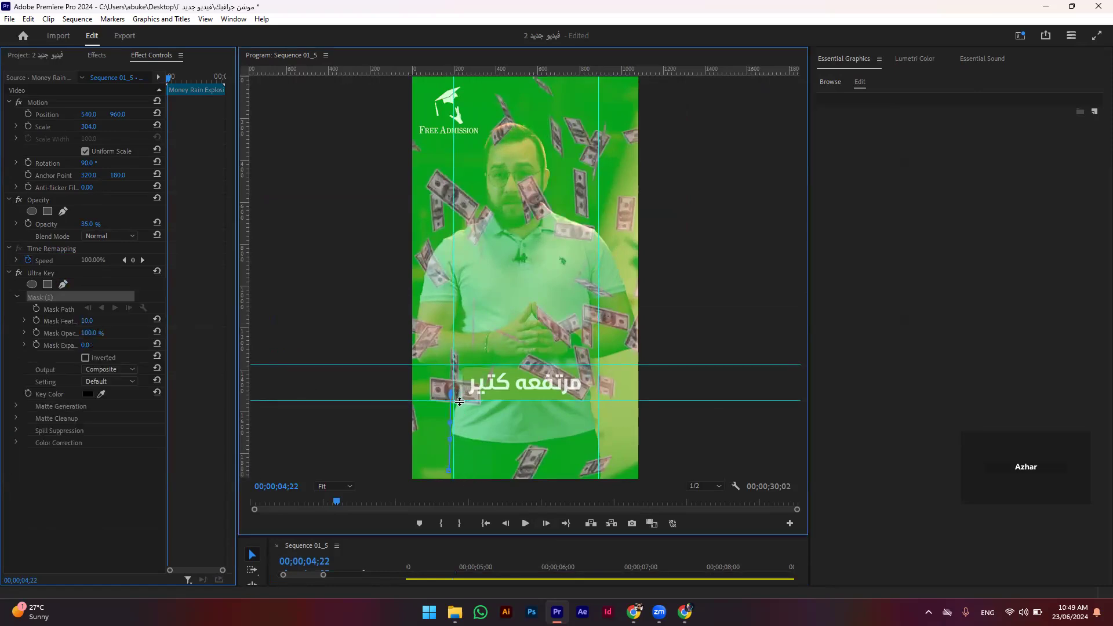
left_click(459, 380)
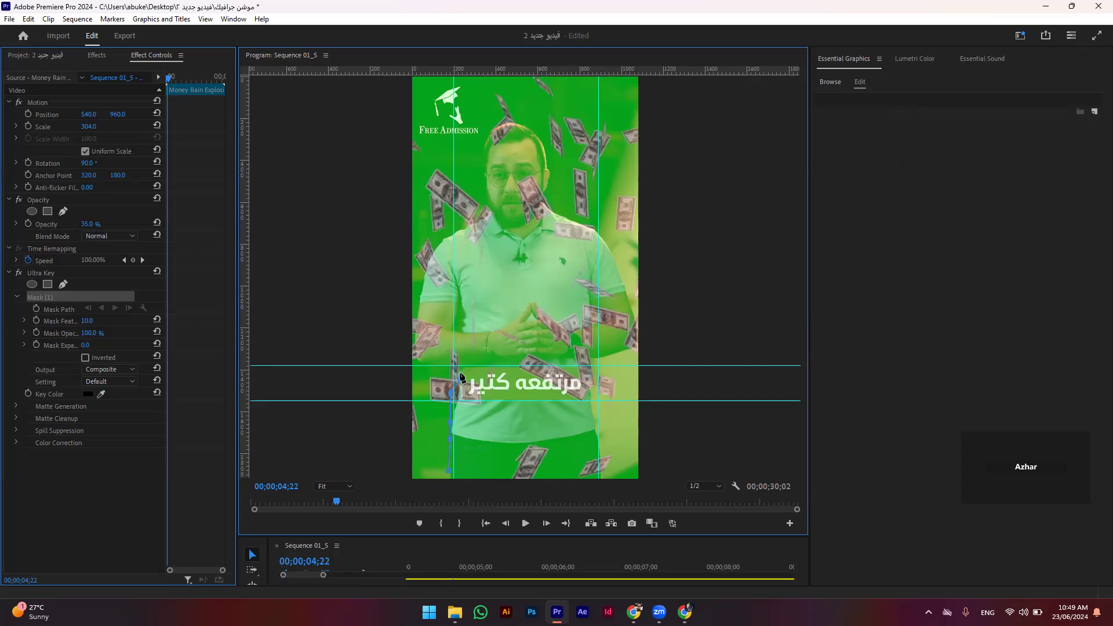
Step: Remove a stray lower-right mask point and turn off Show Guides in the monitor settings
left_click(739, 476)
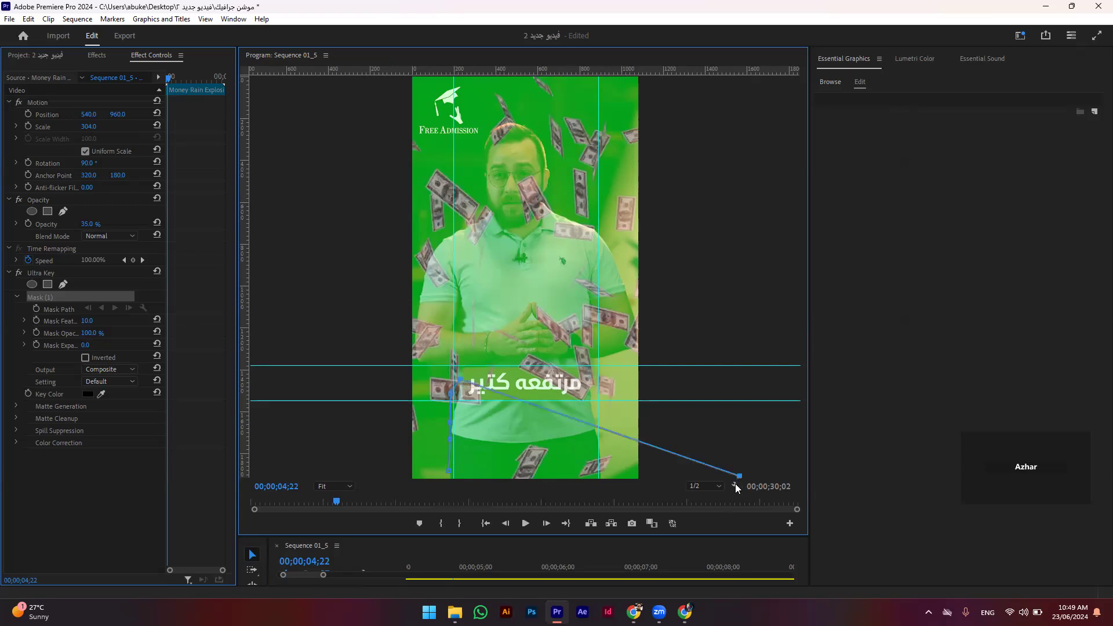
right_click(727, 472)
key("Escape")
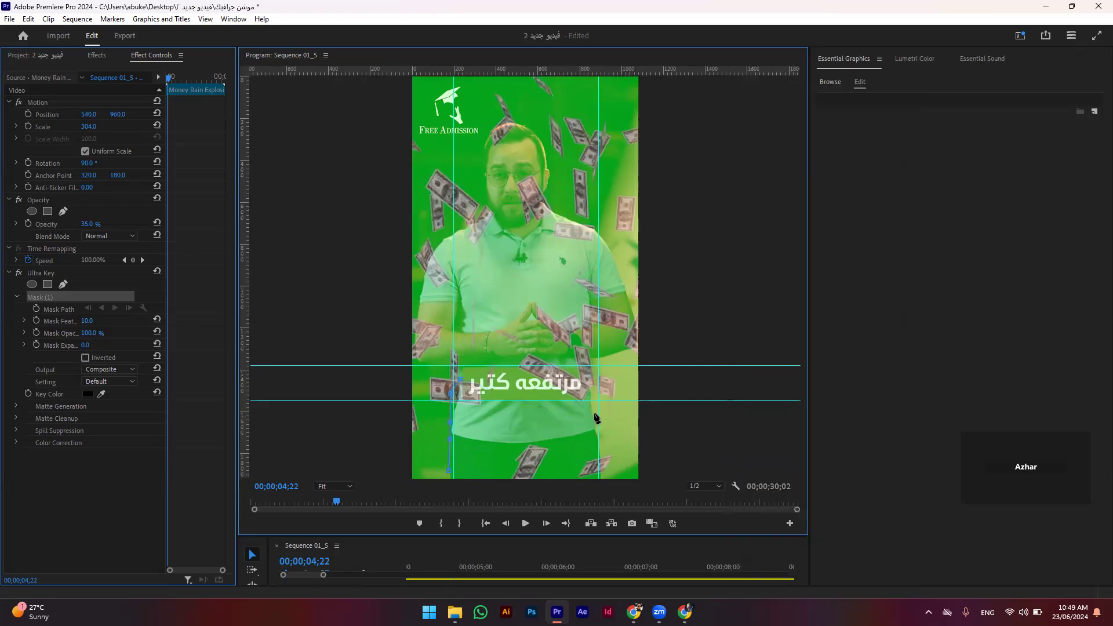
left_click(737, 483)
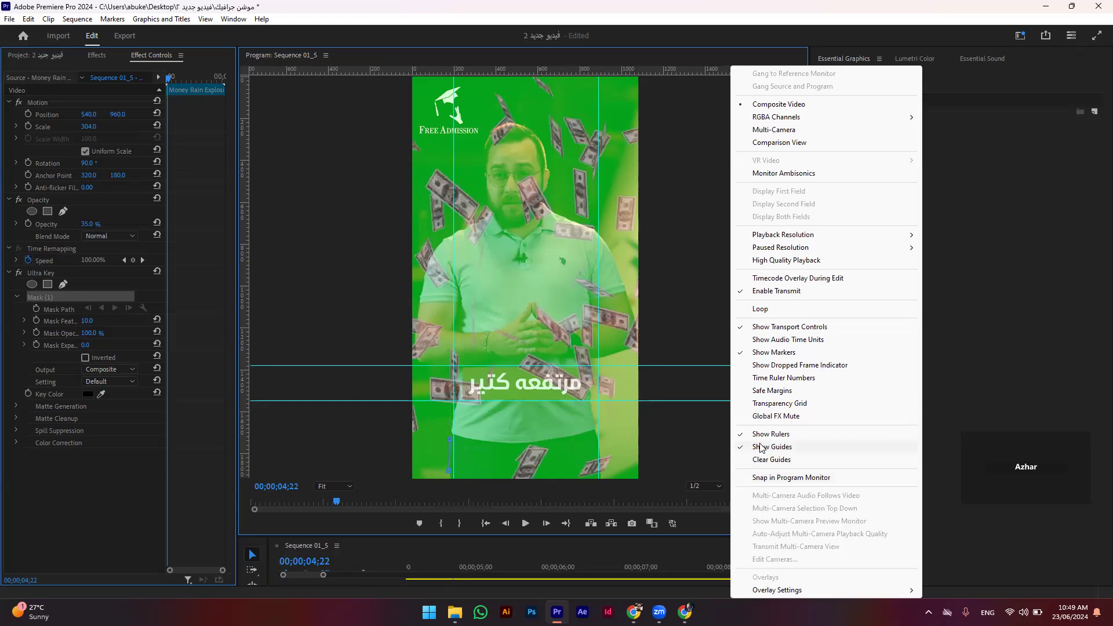
left_click(761, 448)
Step: Continue the mask outline up the speaker's left arm and around the left shoulder
left_click(462, 402)
left_click(419, 366)
left_click(416, 322)
left_click(423, 288)
left_click(440, 238)
Step: Trace the mask past the left shoulder and neck and up the left side of the head
left_click(466, 226)
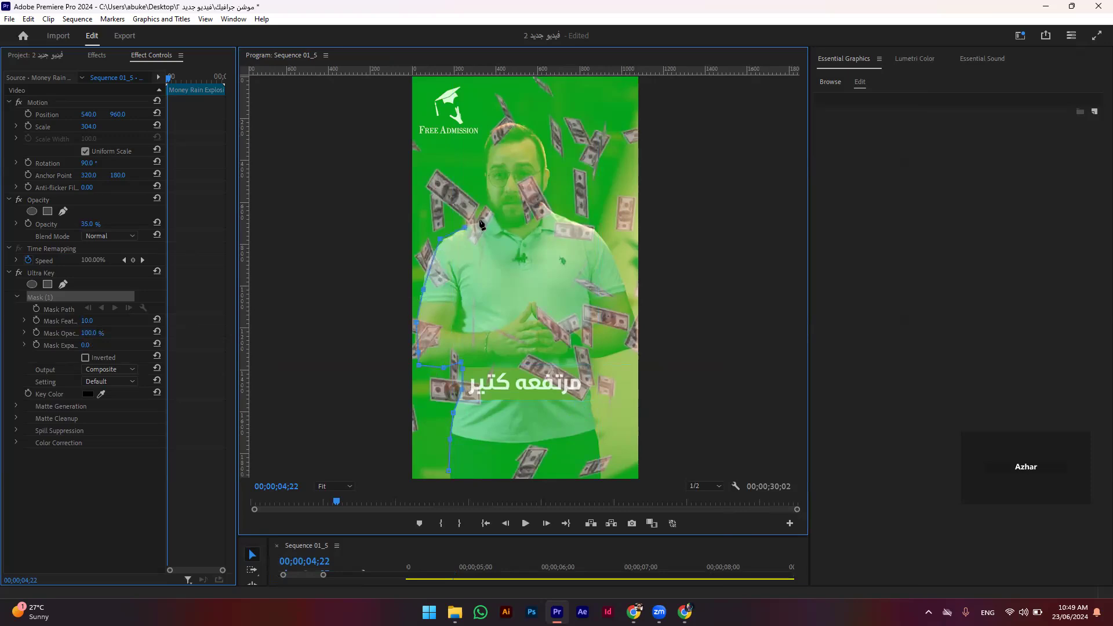
left_click(487, 216)
left_click_drag(489, 138, 489, 199)
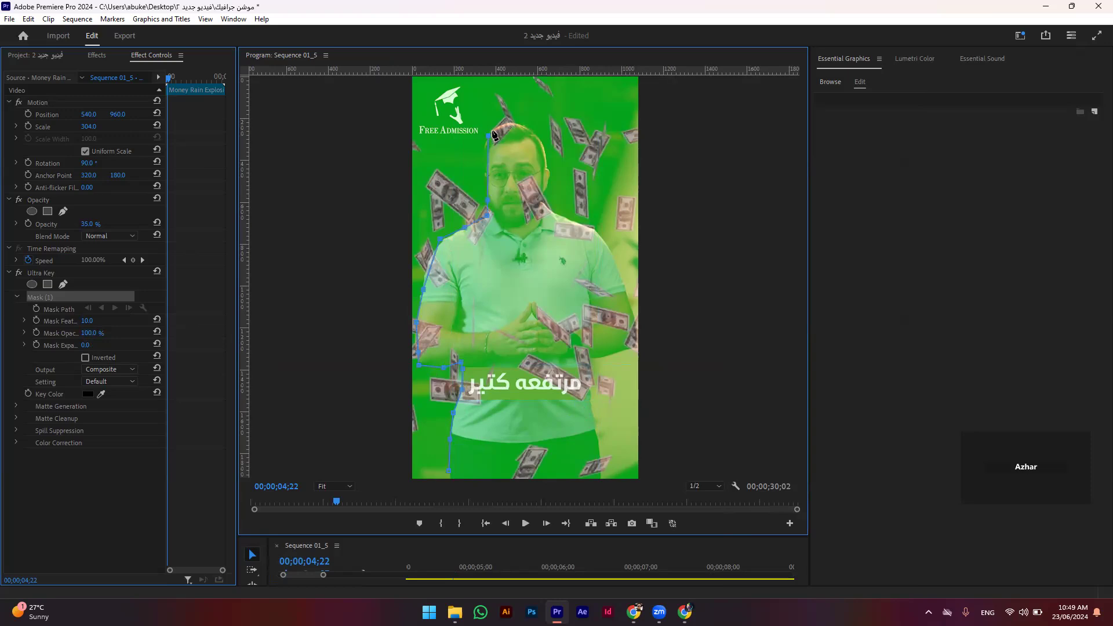
left_click(487, 186)
left_click(487, 174)
left_click(487, 160)
left_click(487, 144)
left_click(493, 126)
left_click(508, 126)
Step: Carry the mask over the head, down its right side, along the right shoulder and arm
left_click(525, 125)
left_click(534, 135)
left_click(544, 149)
left_click(548, 168)
left_click(547, 180)
left_click(558, 213)
left_click(586, 225)
left_click(596, 234)
left_click(612, 257)
left_click(624, 286)
left_click(636, 323)
left_click(640, 341)
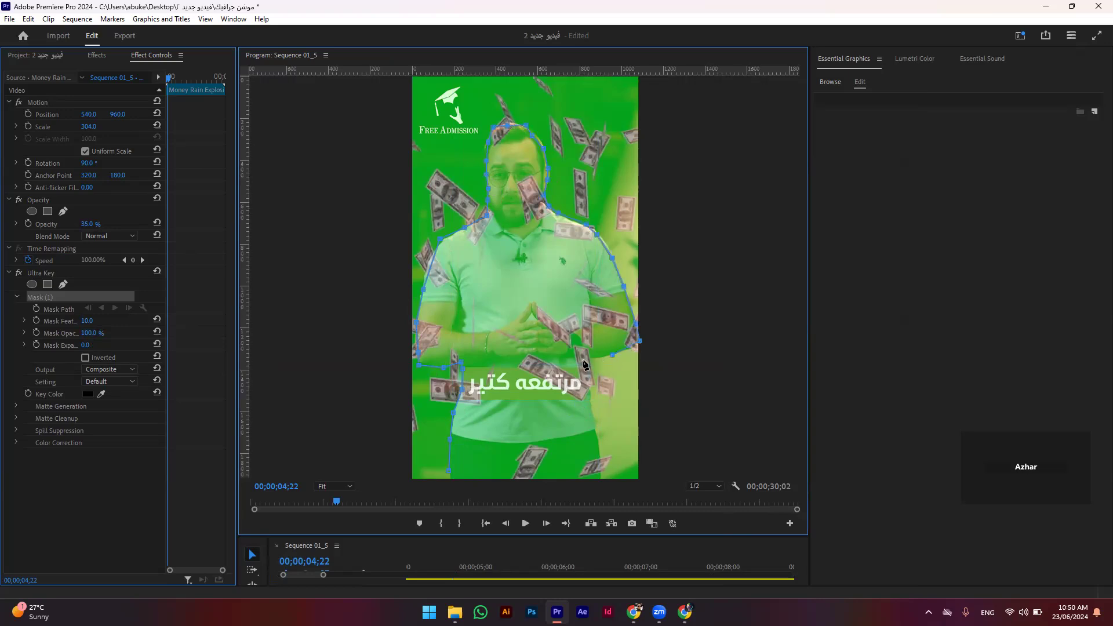
Step: Bring the mask down to the frame bottom, close it at the first point, and deselect
left_click(591, 411)
left_click(604, 476)
left_click(450, 477)
left_click(449, 477)
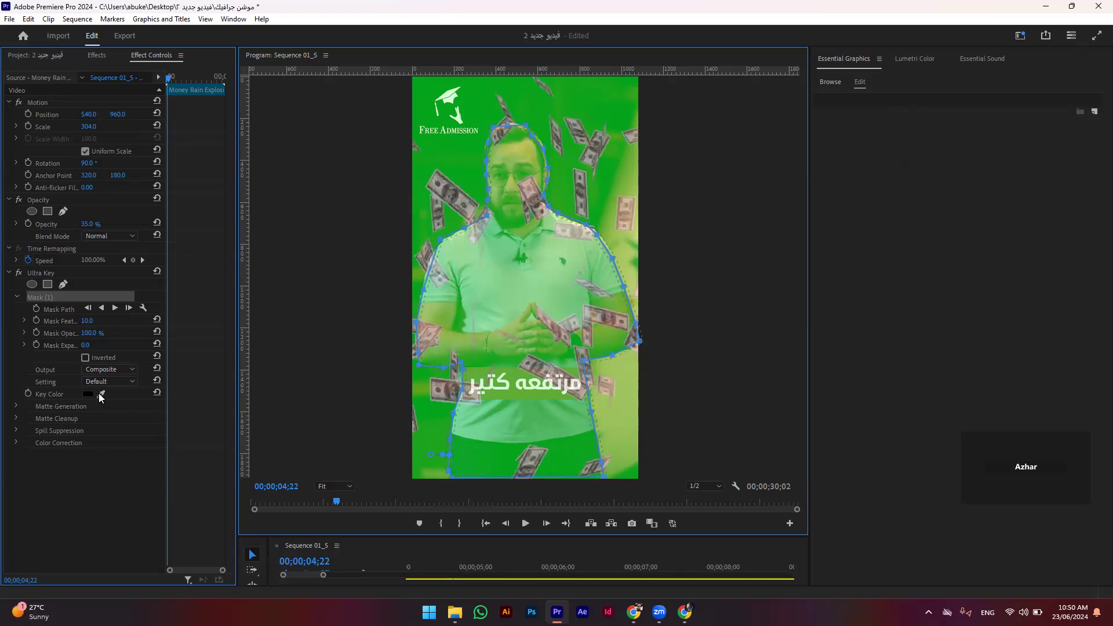
left_click(105, 506)
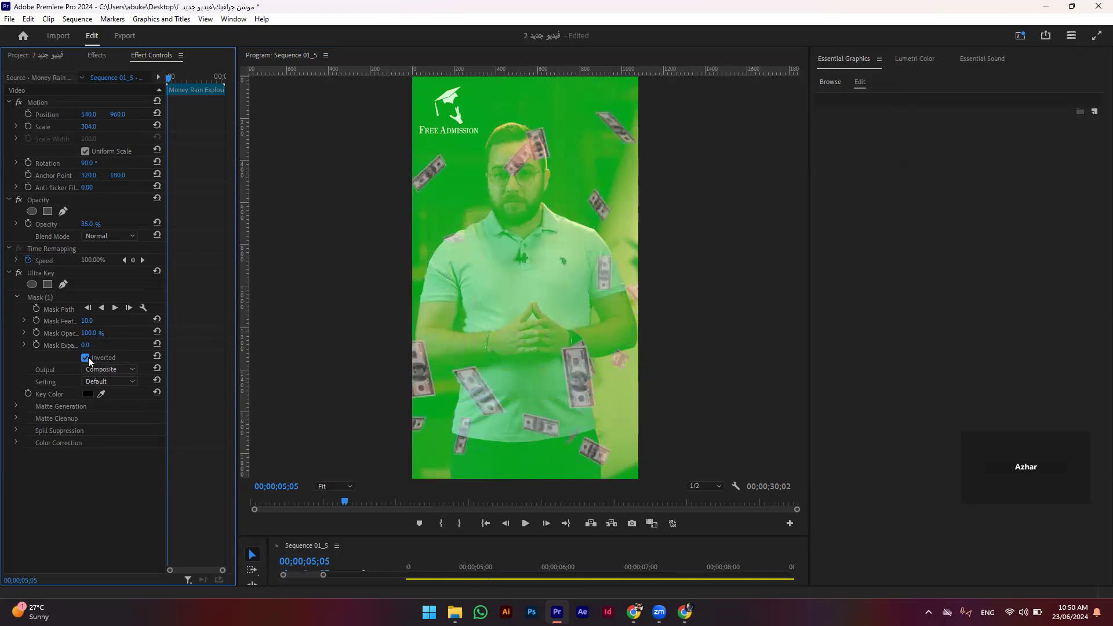
Step: Try picking the green screen key colour and full opacity, then undo both changes
left_click(101, 394)
left_click(436, 208)
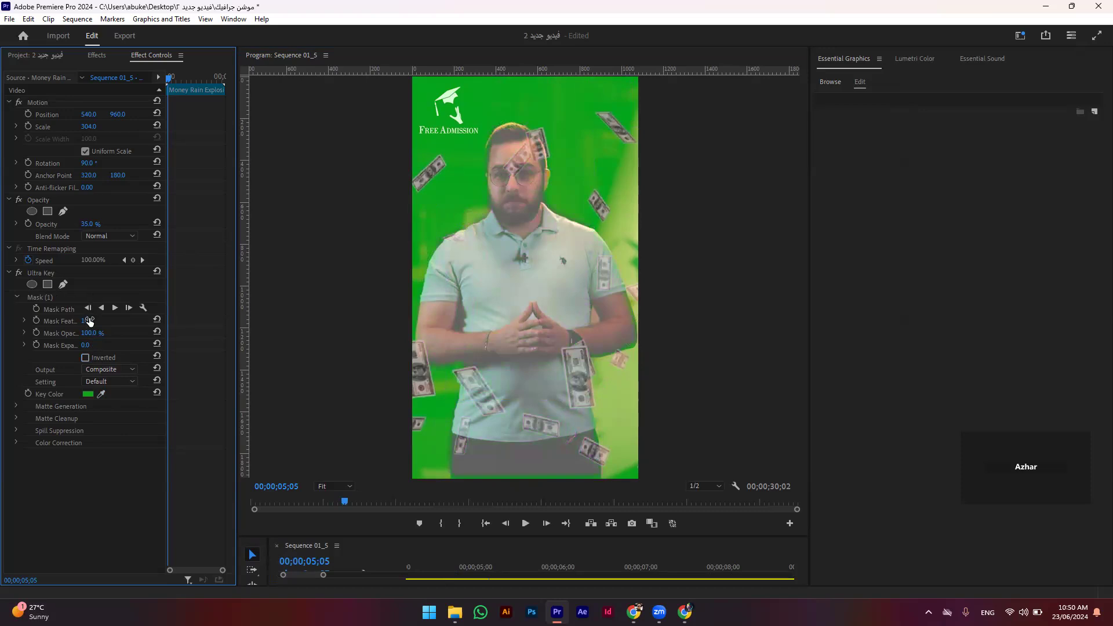
left_click_drag(102, 395, 461, 191)
left_click_drag(90, 228, 107, 226)
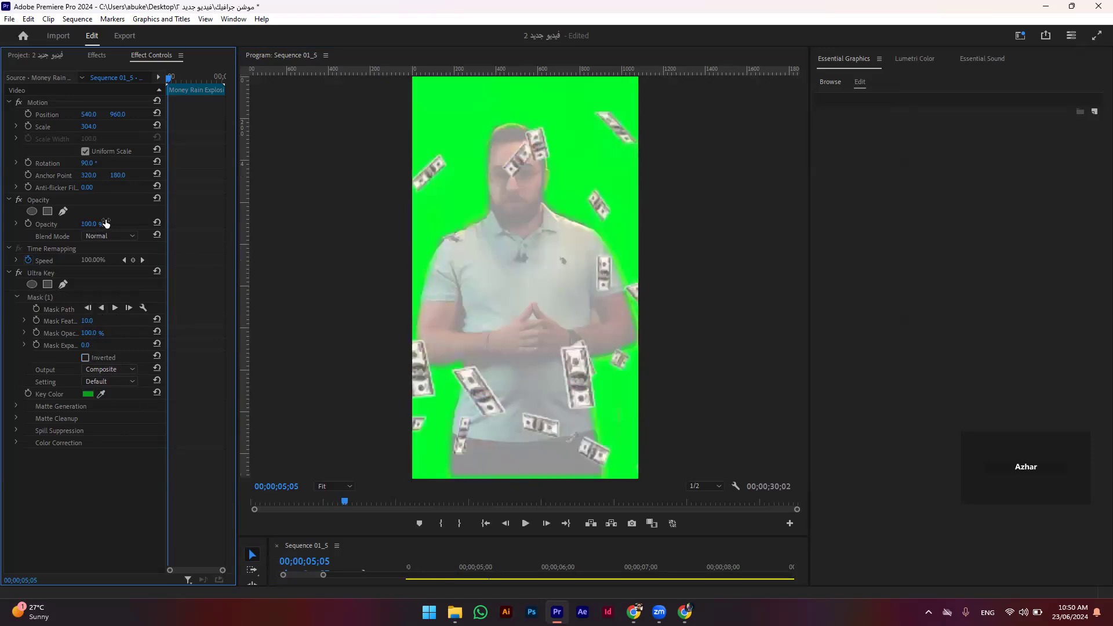
key("ctrl+z")
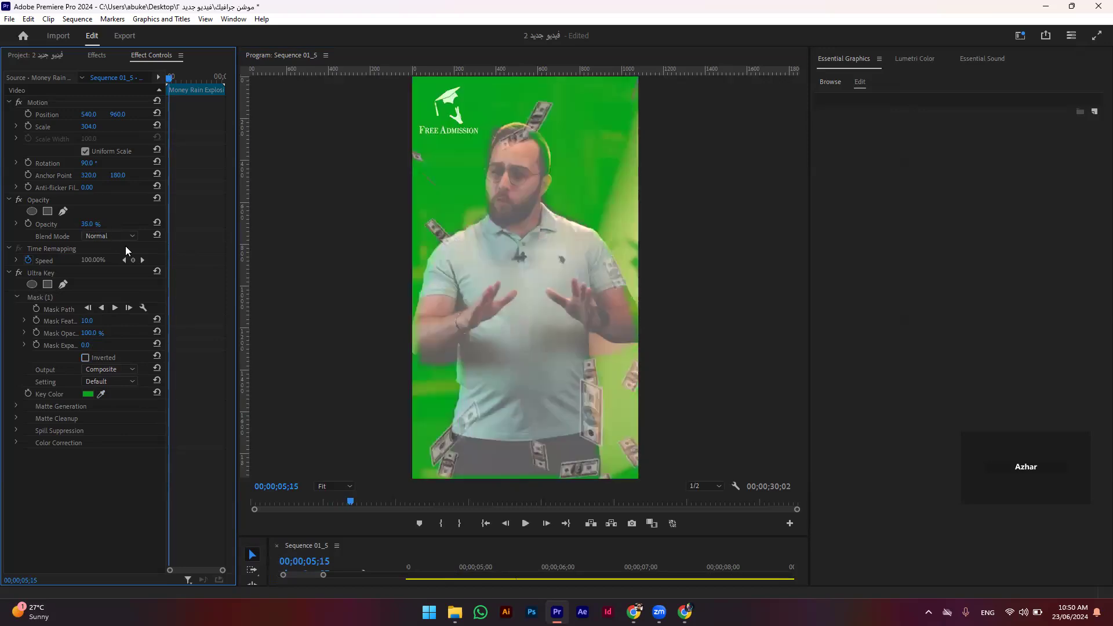
key("ctrl+z")
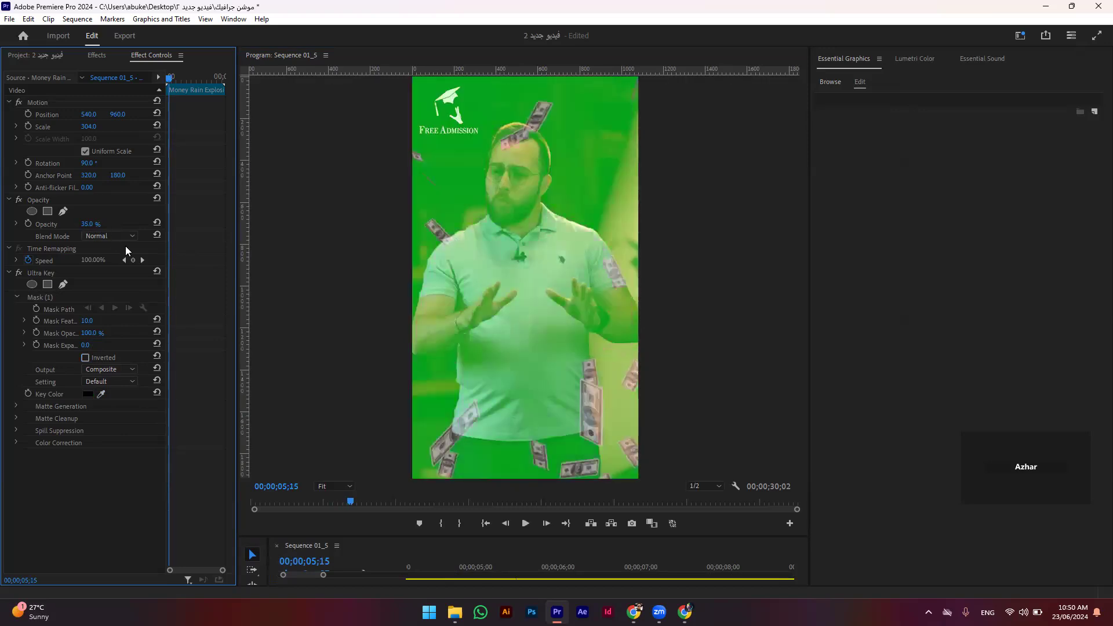
Step: Preview playback, then delete the traced mask
left_click(505, 300)
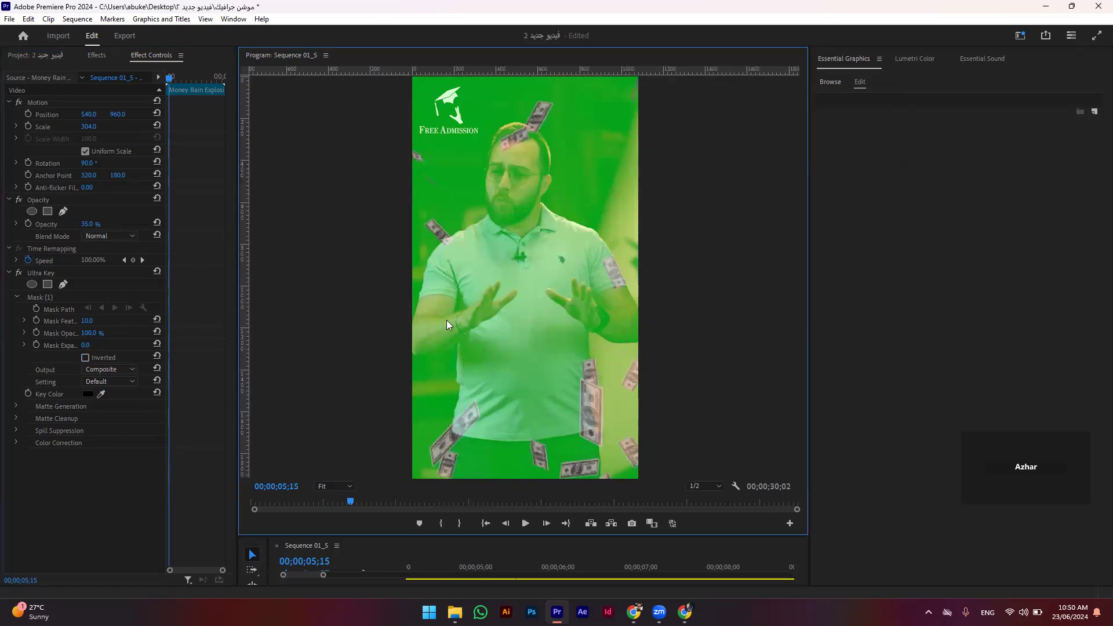
key("space")
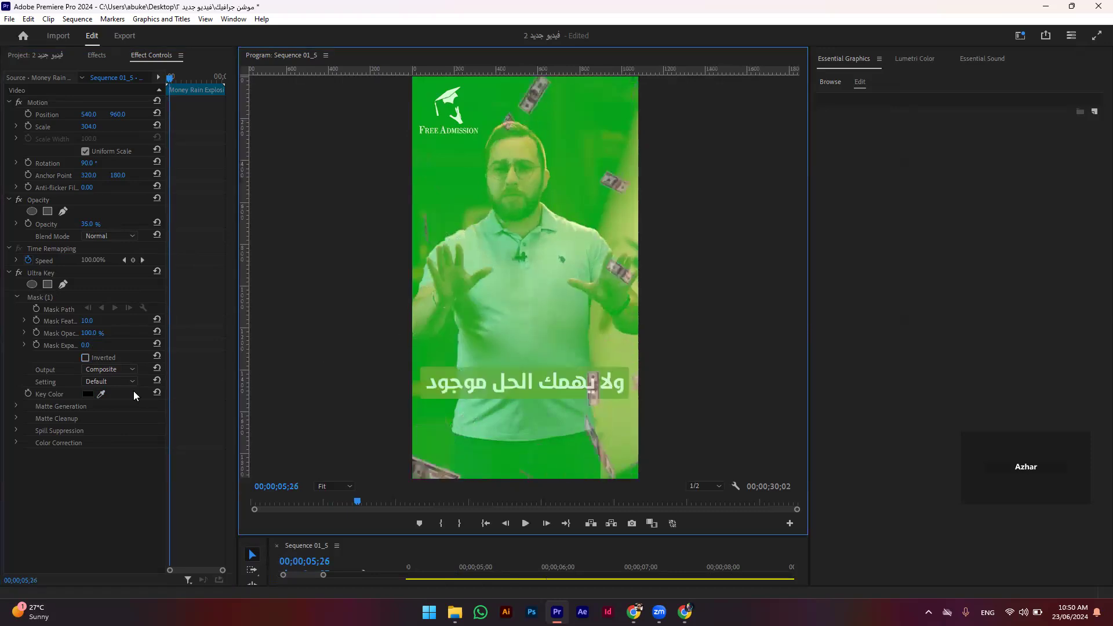
left_click(76, 297)
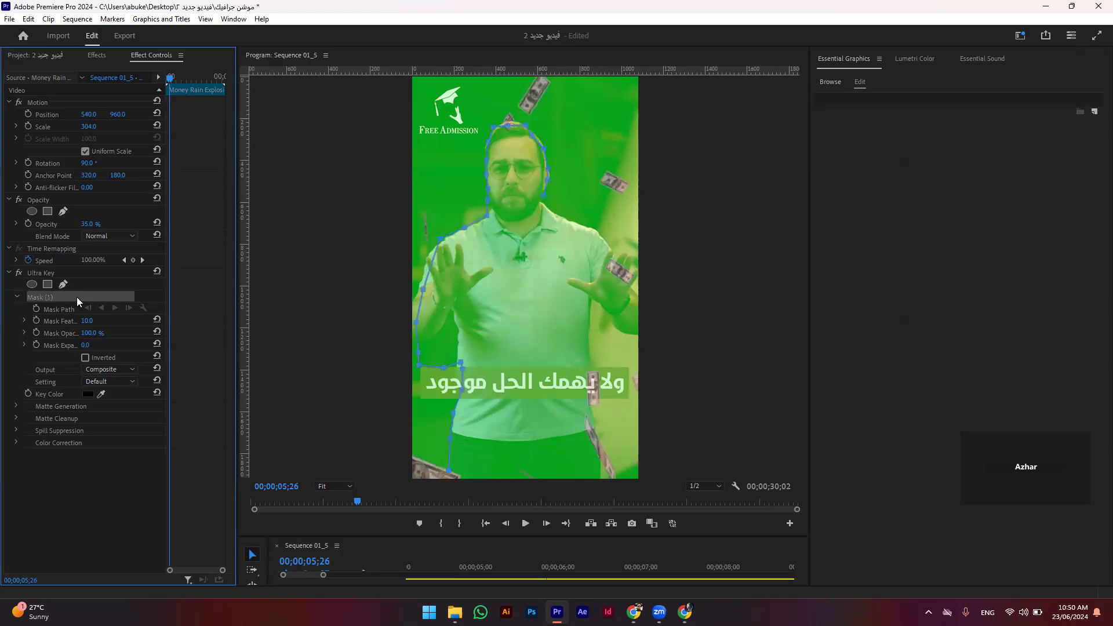
key("Delete")
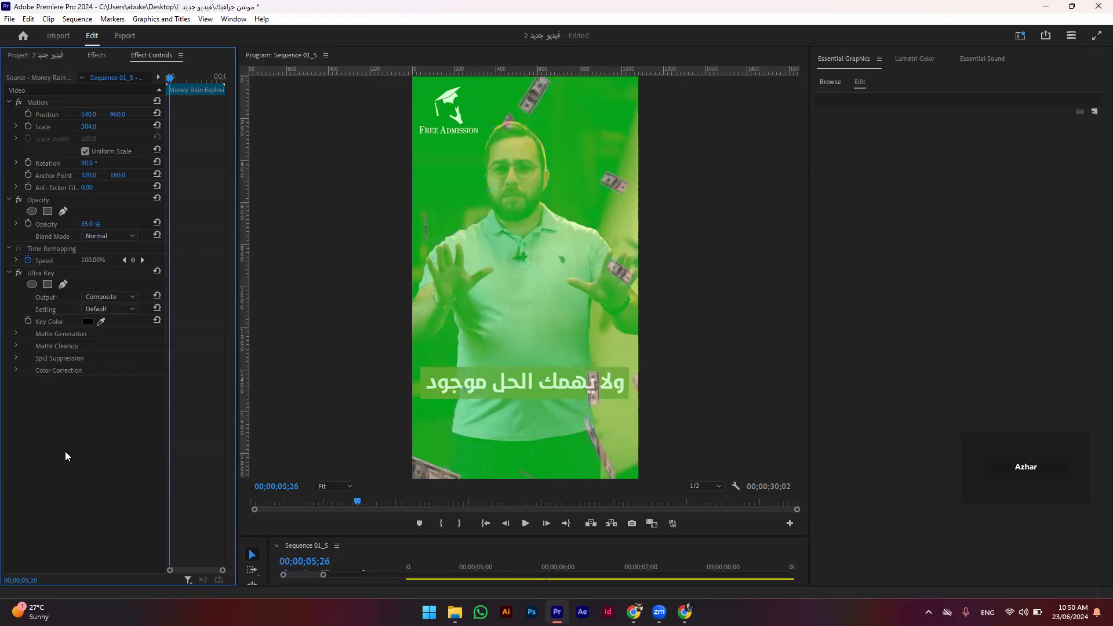
Step: Resample the green screen as the Ultra Key colour, undoing a trial 100% opacity
left_click_drag(101, 321, 115, 312)
left_click_drag(485, 121, 486, 122)
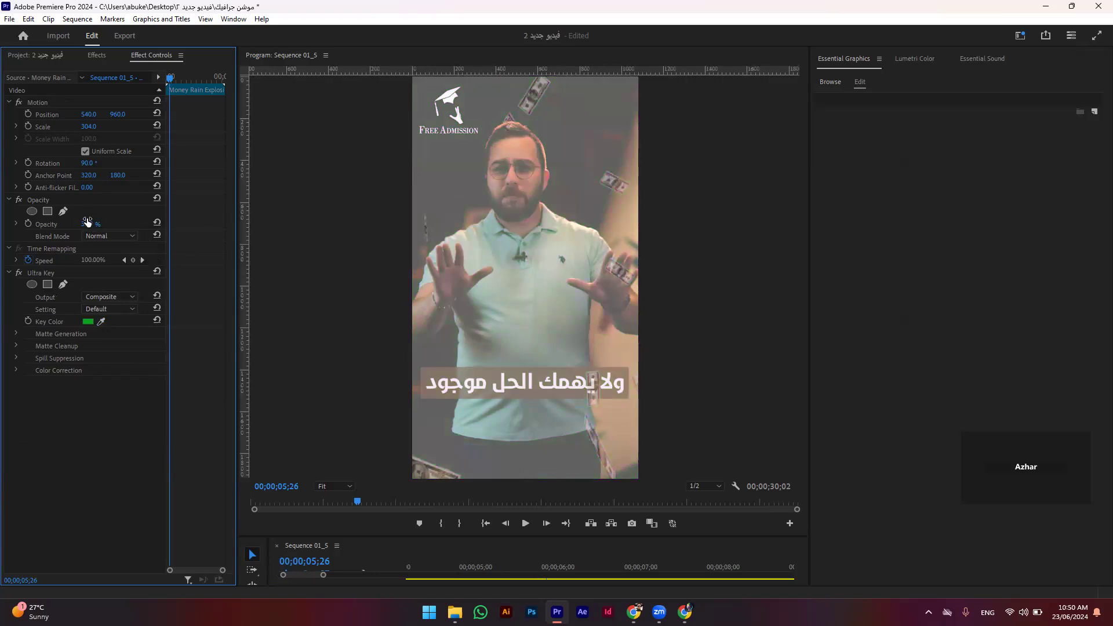
left_click_drag(87, 222, 102, 236)
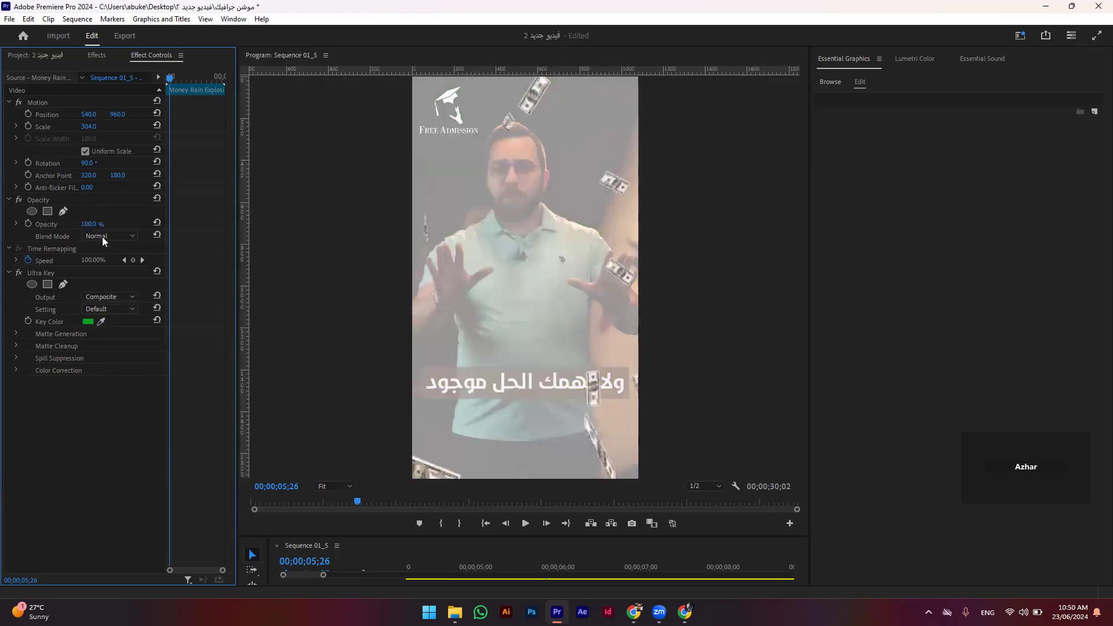
left_click(109, 310)
left_click(70, 436)
key("ctrl+z")
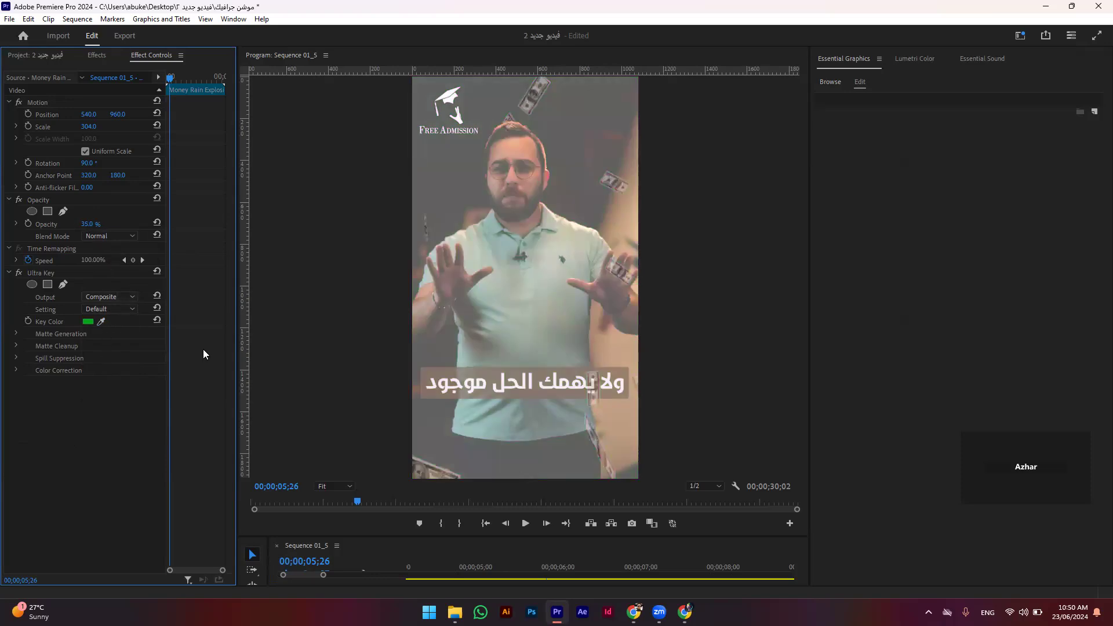
Step: Switch the Ultra Key setting to Relaxed, then to Aggressive
left_click(100, 323)
left_click(109, 309)
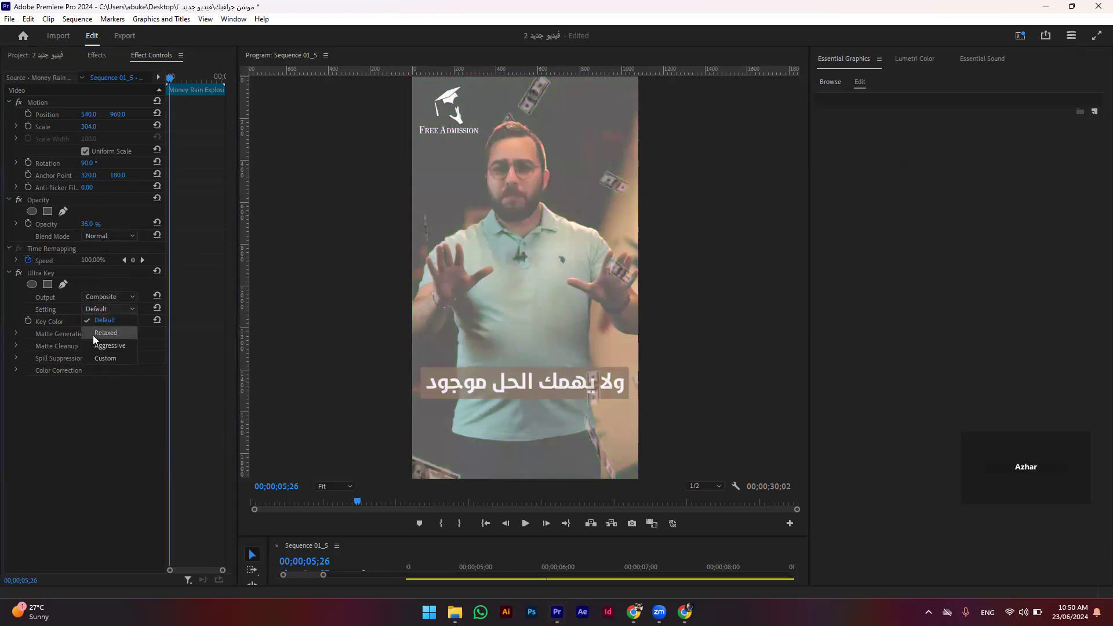
left_click(93, 335)
left_click(99, 307)
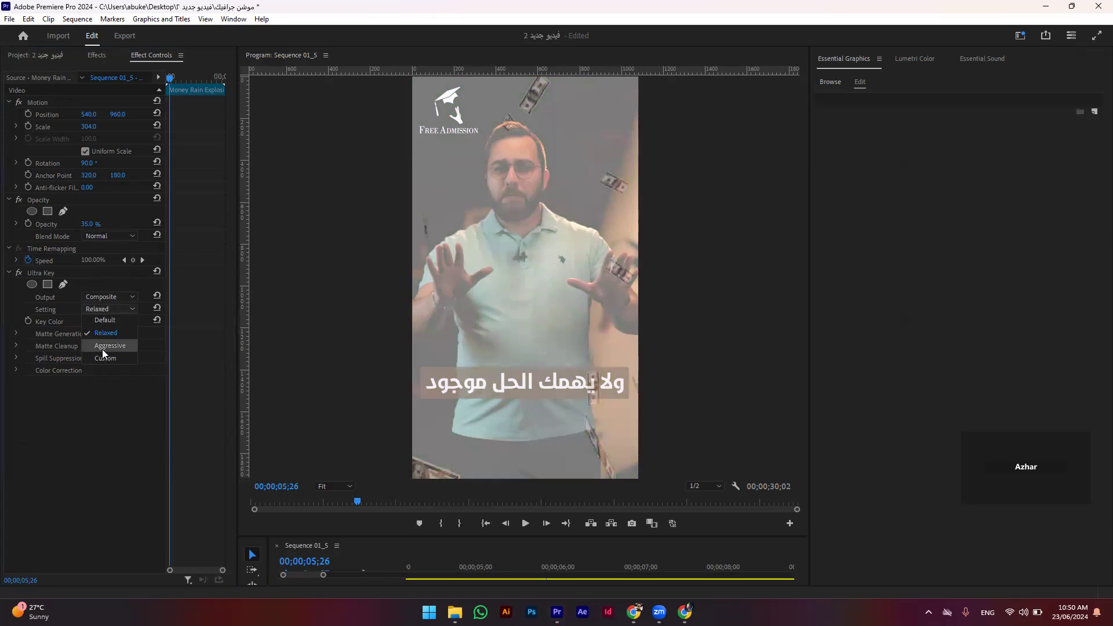
left_click(102, 349)
Step: Review the key in playback around 04;00 with the preview at Full resolution
left_click_drag(339, 502, 319, 502)
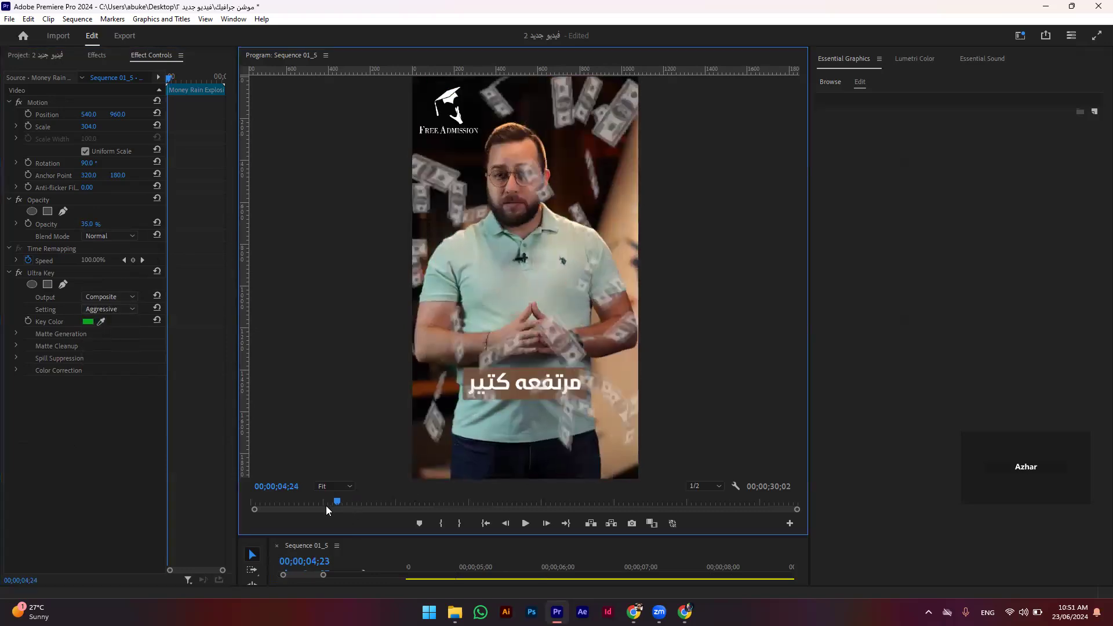
key("space")
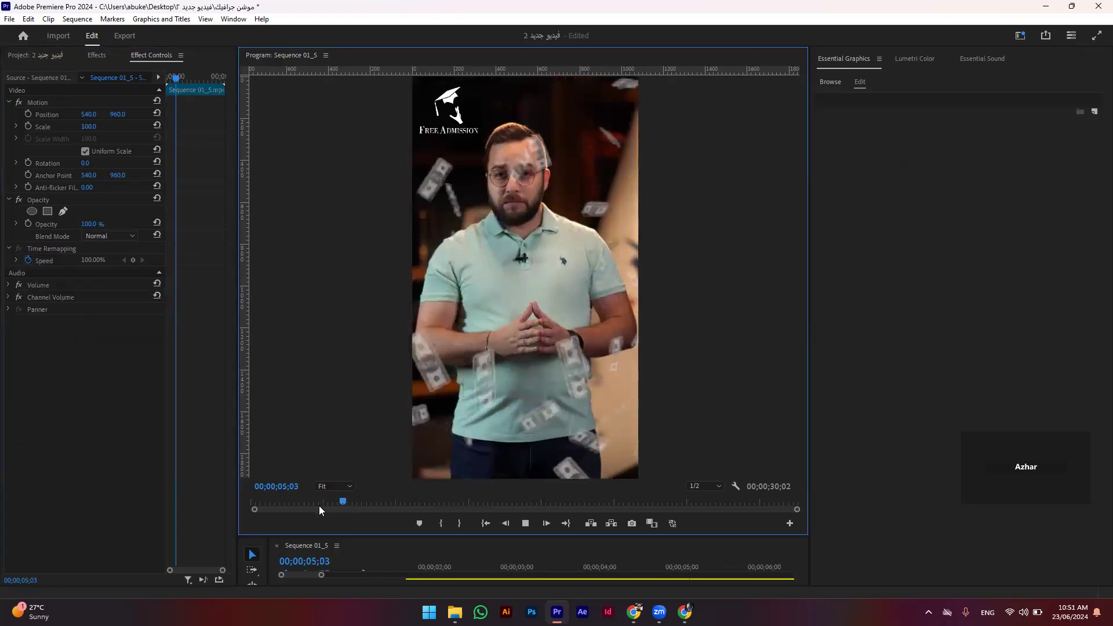
key("space")
left_click(707, 486)
left_click(708, 497)
left_click(307, 501)
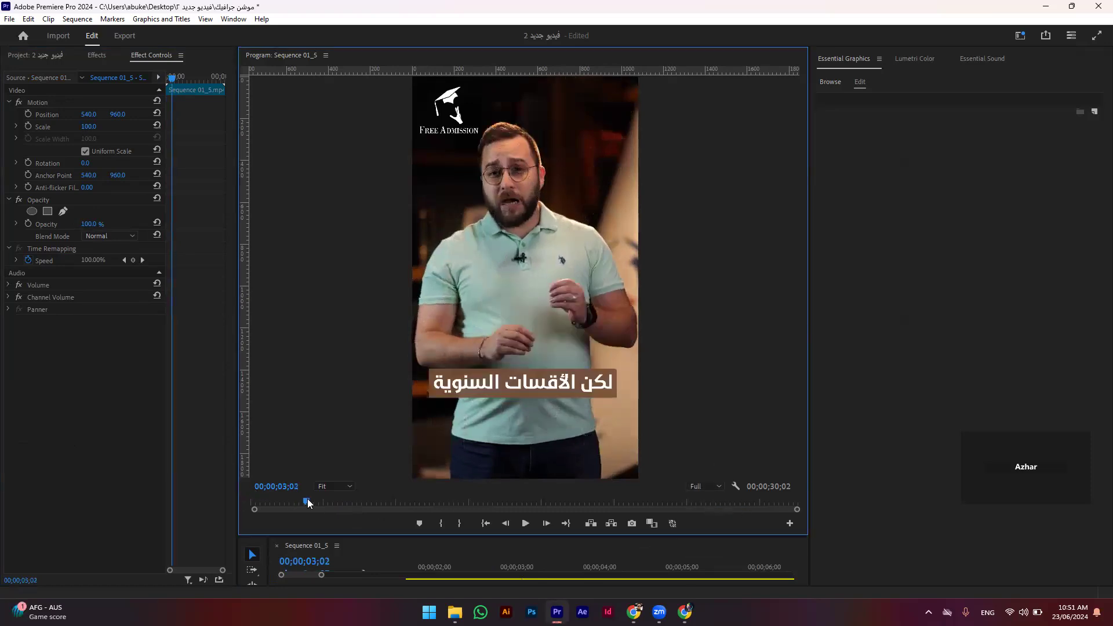
key("space")
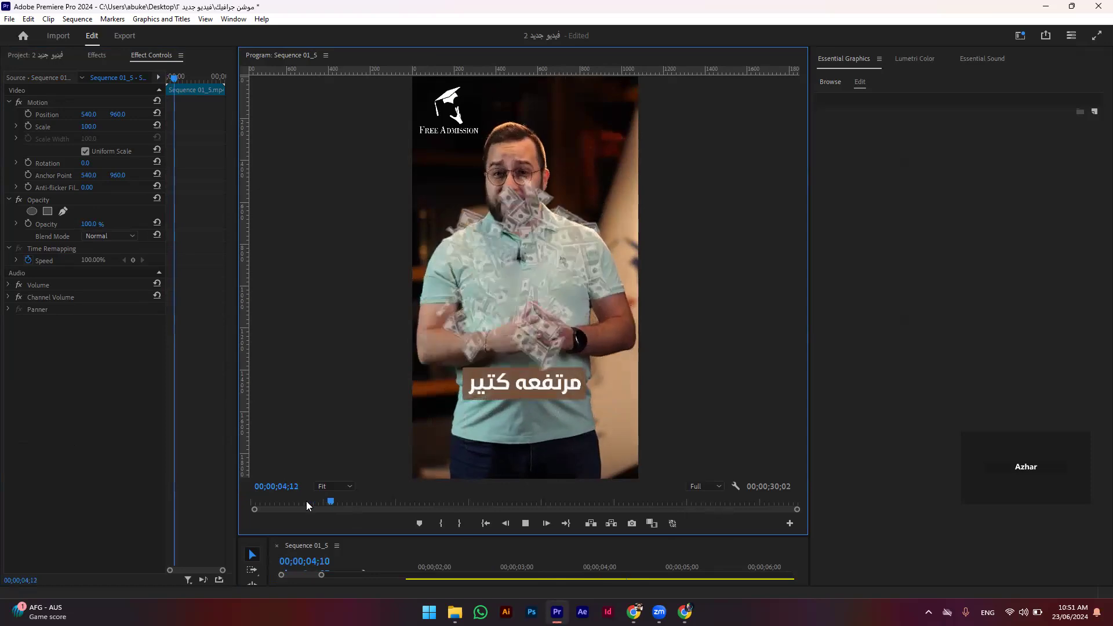
key("space")
Step: Park near 04;14, bring the timeline tracks back into view, and select the Money Rain clip on V4
left_click_drag(320, 497, 336, 501)
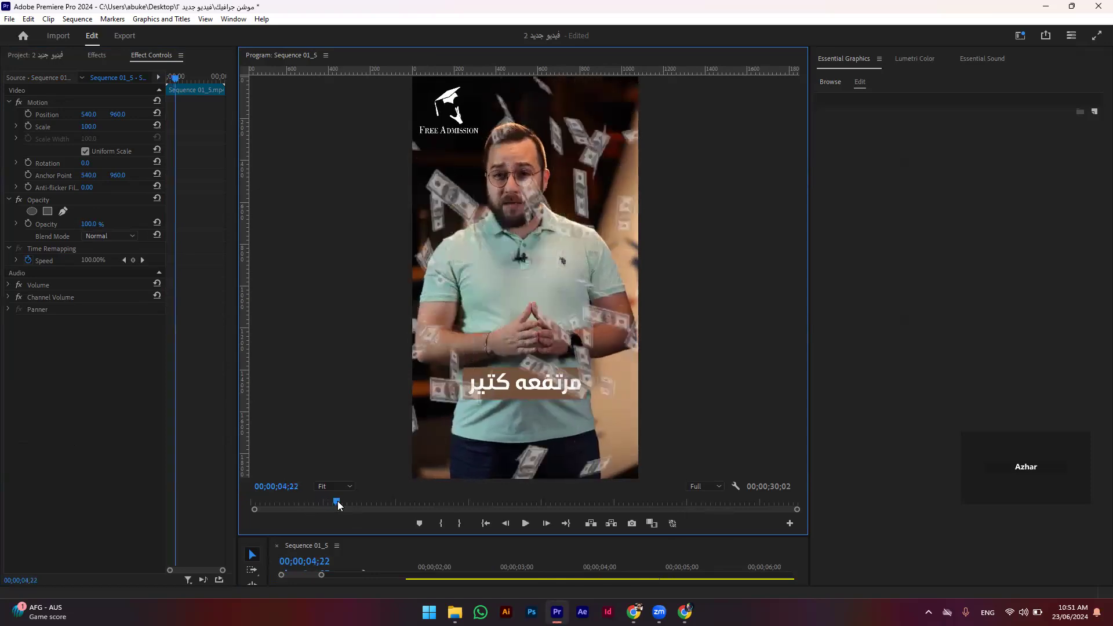
mouse_move(471, 536)
left_mouse_down()
mouse_move(476, 459)
mouse_move(517, 378)
mouse_move(518, 323)
left_mouse_up()
left_click(673, 388)
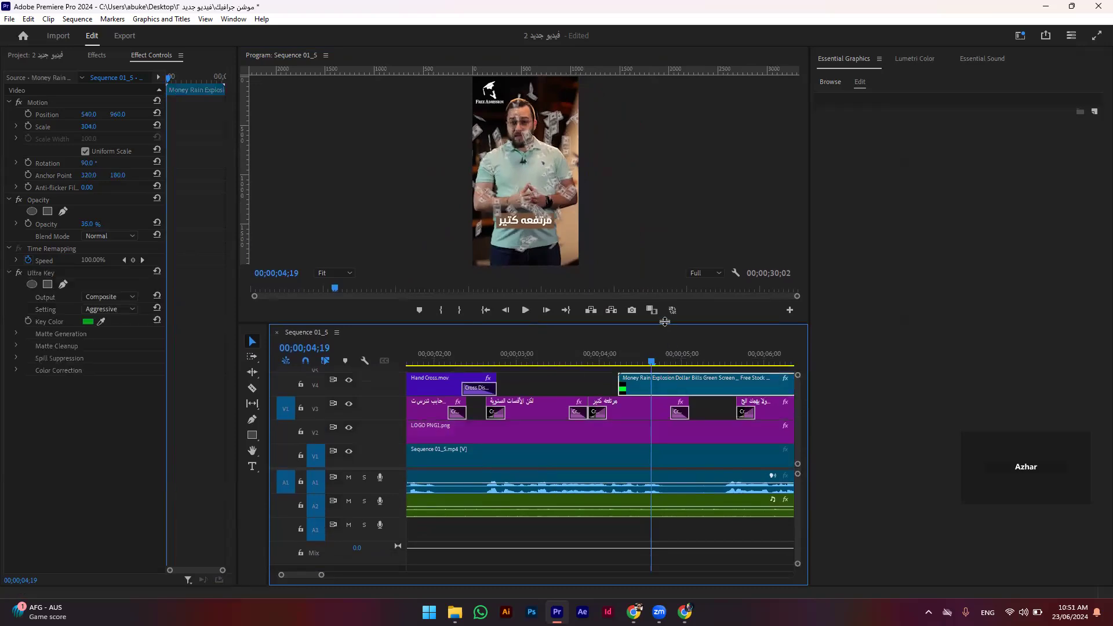
Step: Enlarge the preview, add a free-draw Opacity mask, and trace up the speaker's left arm and side
left_click_drag(665, 321, 638, 520)
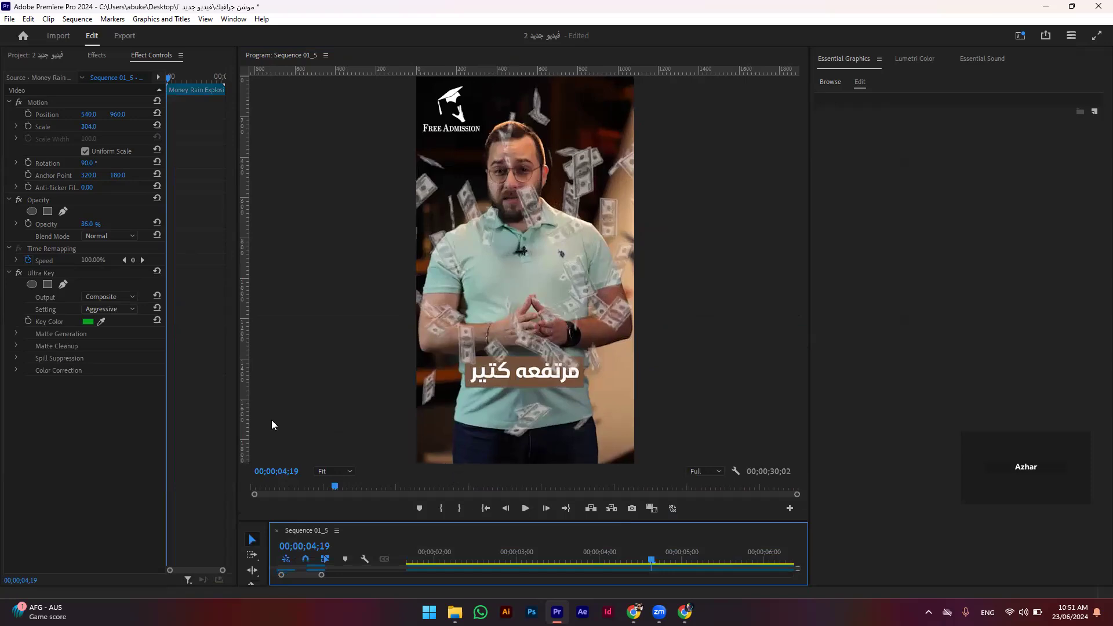
left_click(63, 212)
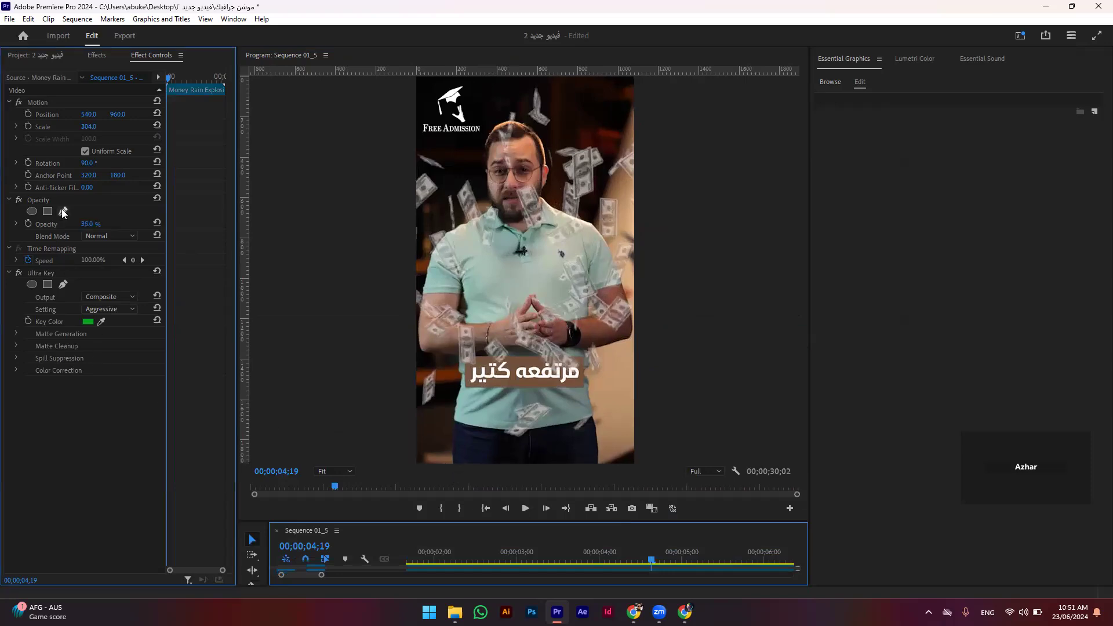
left_click(454, 420)
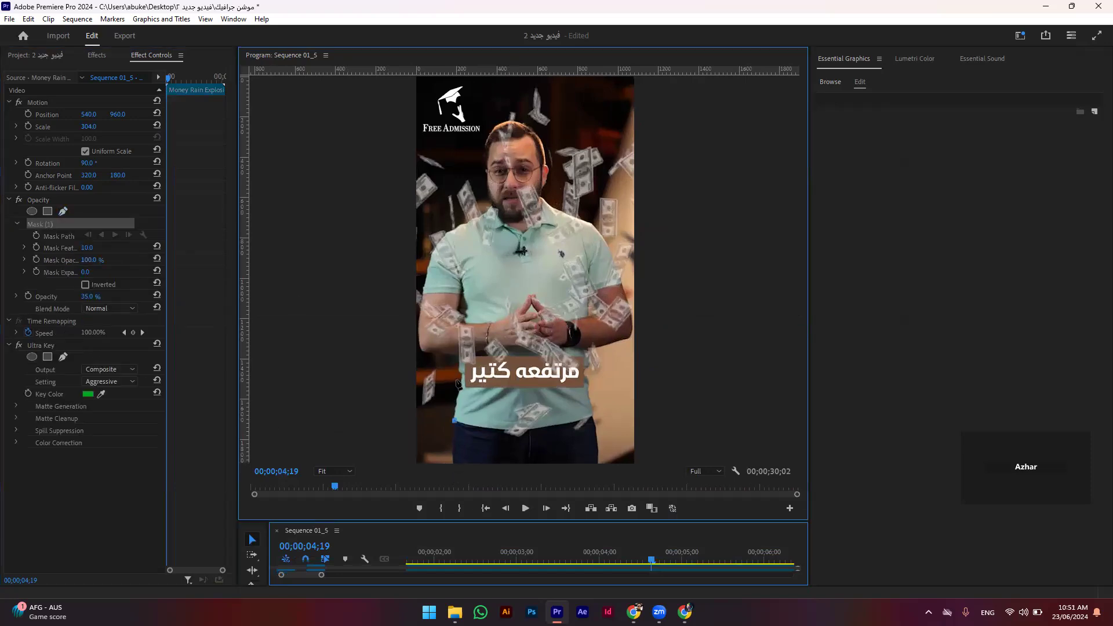
left_click(460, 376)
left_click(462, 360)
left_click(434, 354)
left_click(421, 348)
left_click(420, 301)
left_click(431, 255)
Step: Trace the mask over the left shoulder, around the head, and down its right side
left_click(448, 231)
left_click(482, 216)
left_click(493, 204)
left_click(485, 173)
left_click(490, 131)
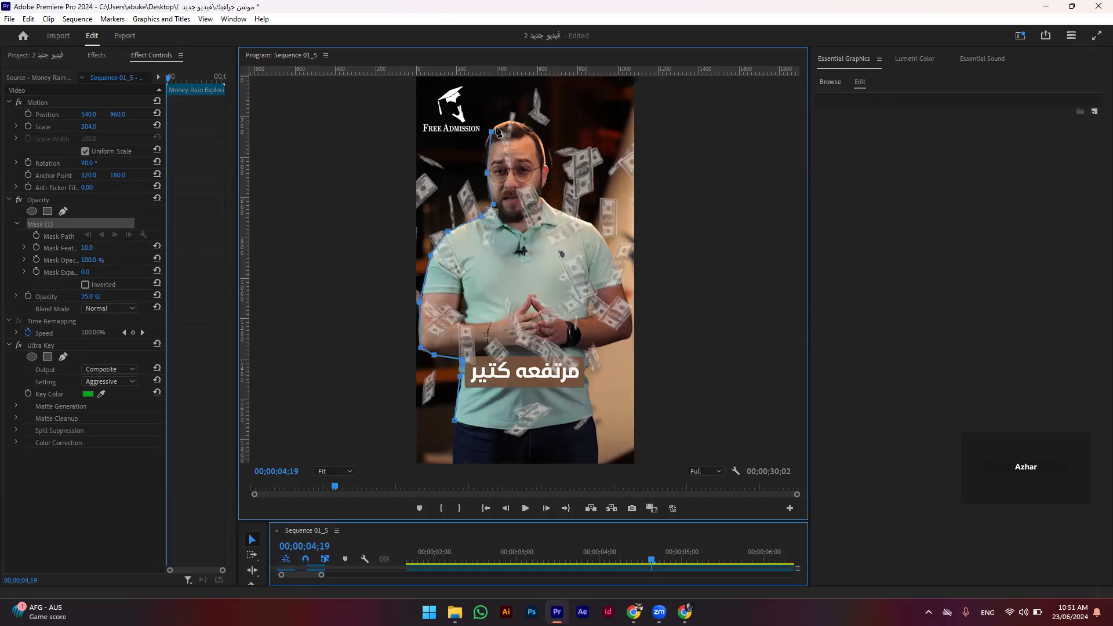
left_click(485, 150)
left_click(504, 121)
left_click(529, 124)
left_click(547, 153)
left_click(543, 193)
Step: Trace down the right shoulder and arm, across the frame bottom, and close the mask
left_click(548, 203)
left_click(585, 224)
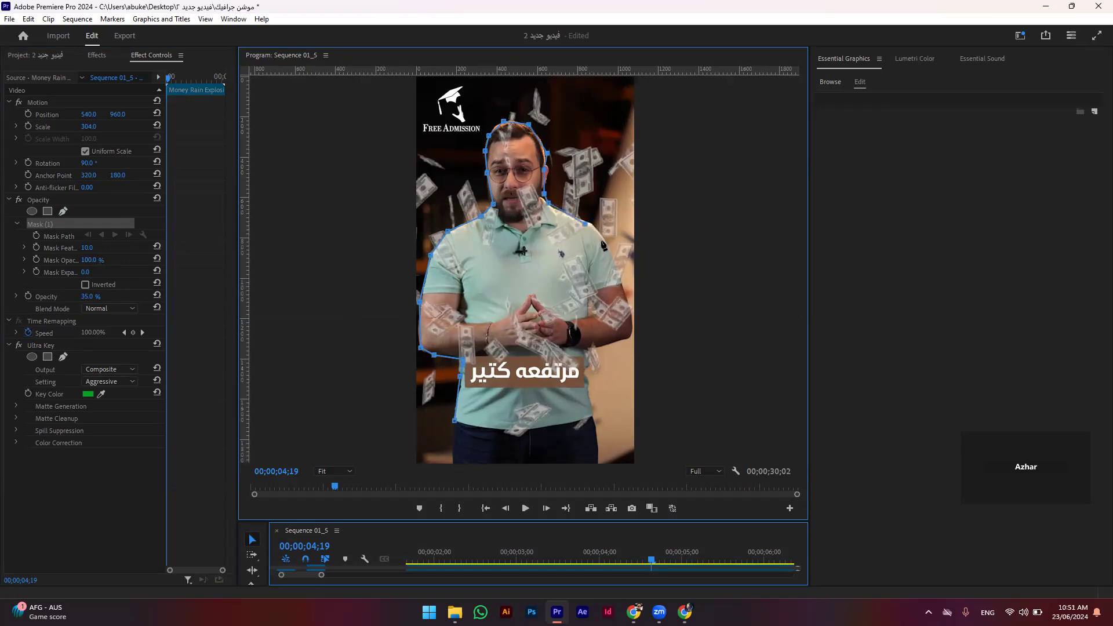
left_click(606, 245)
left_click(629, 305)
left_click(631, 331)
left_click(593, 348)
left_click(590, 405)
left_click(598, 461)
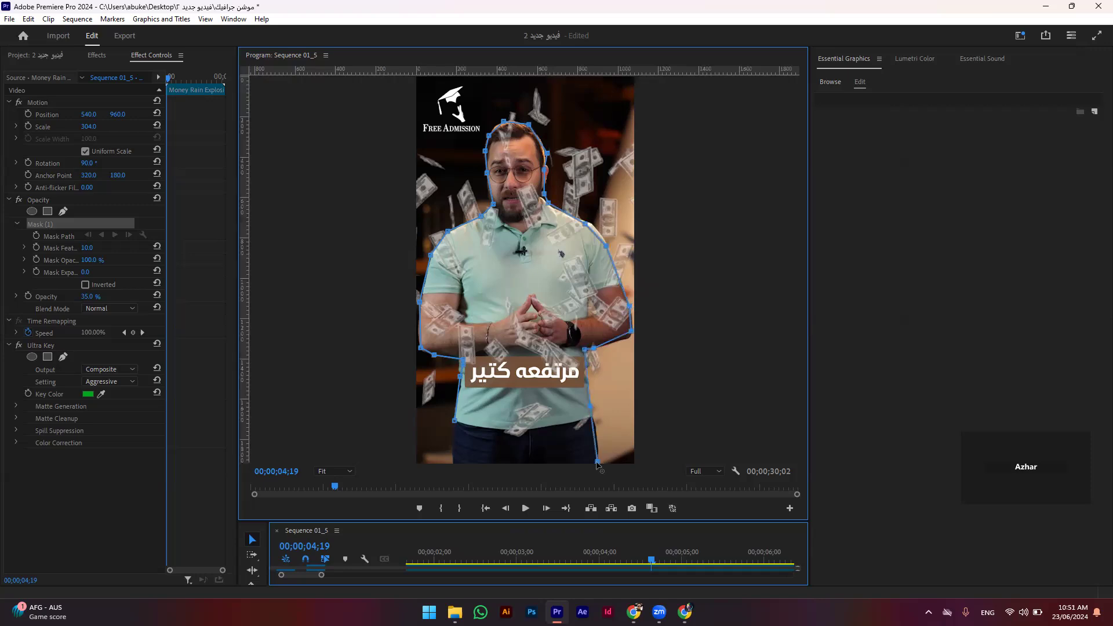
left_click(457, 461)
left_click(454, 421)
Step: Invert the mask and play back from before the overlay to check the bills fall behind him
left_click(85, 285)
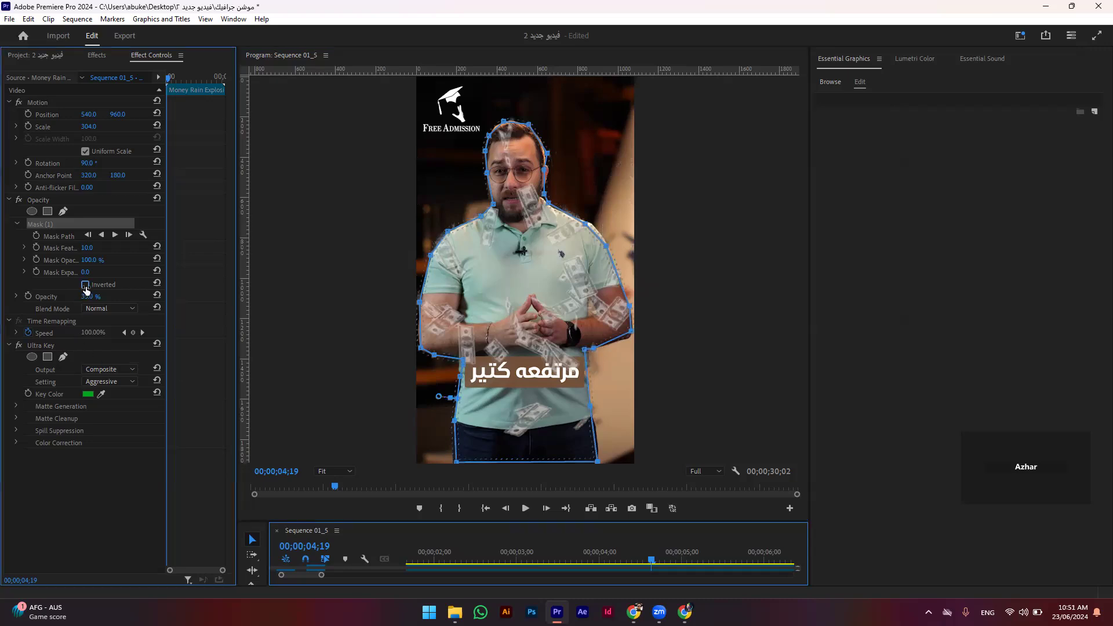
left_click(316, 486)
key("space")
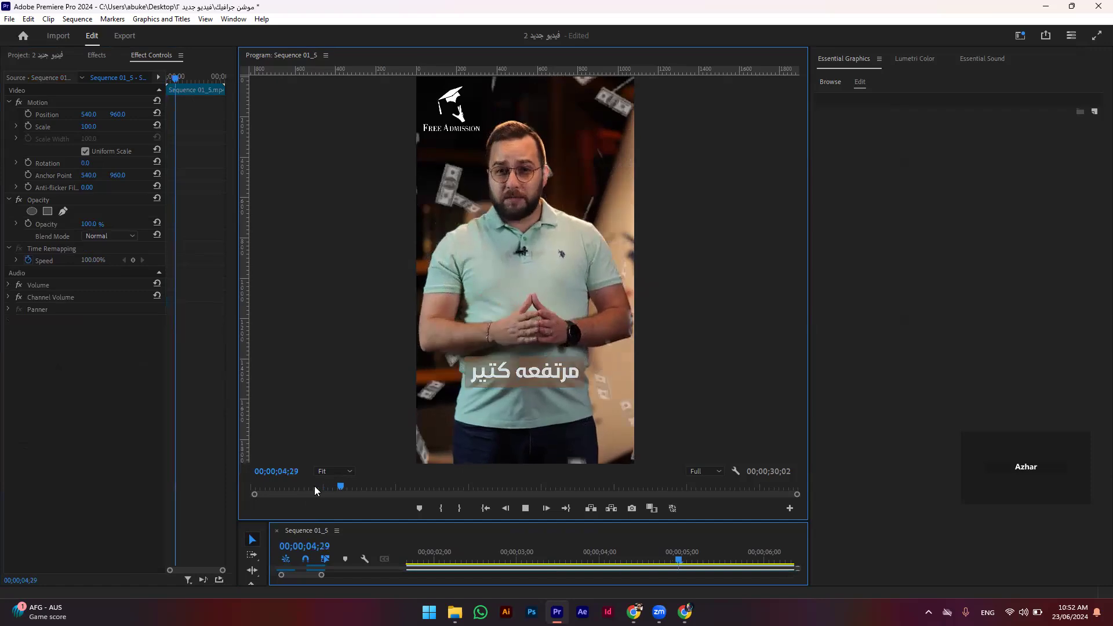
Step: Split the Money Rain clip at the playhead just after 5 seconds and delete the later part
key("space")
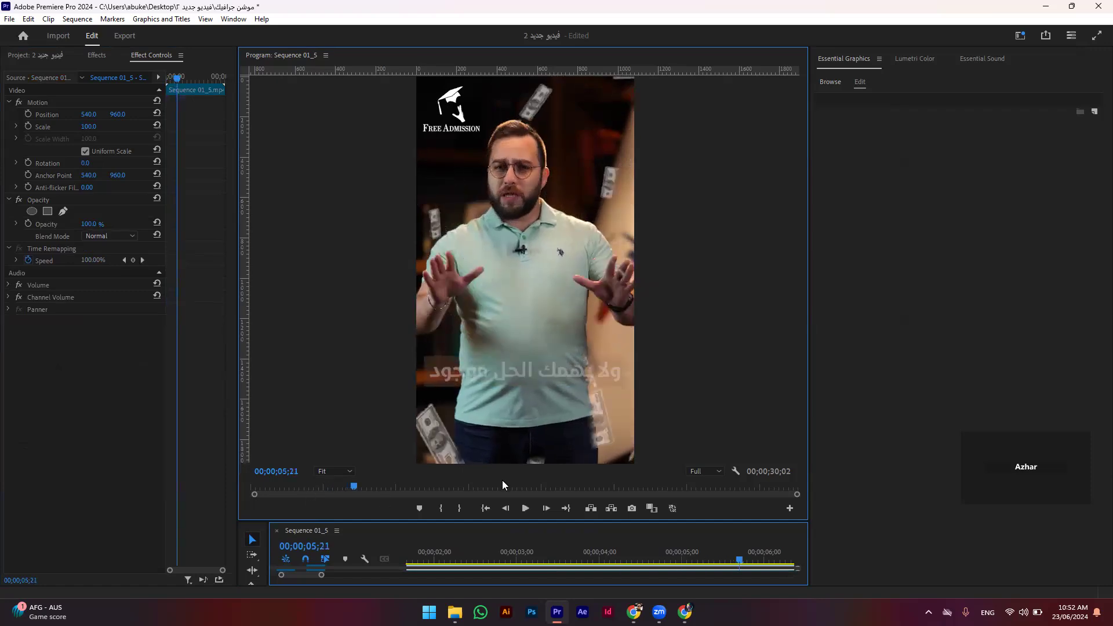
left_click_drag(496, 524, 543, 283)
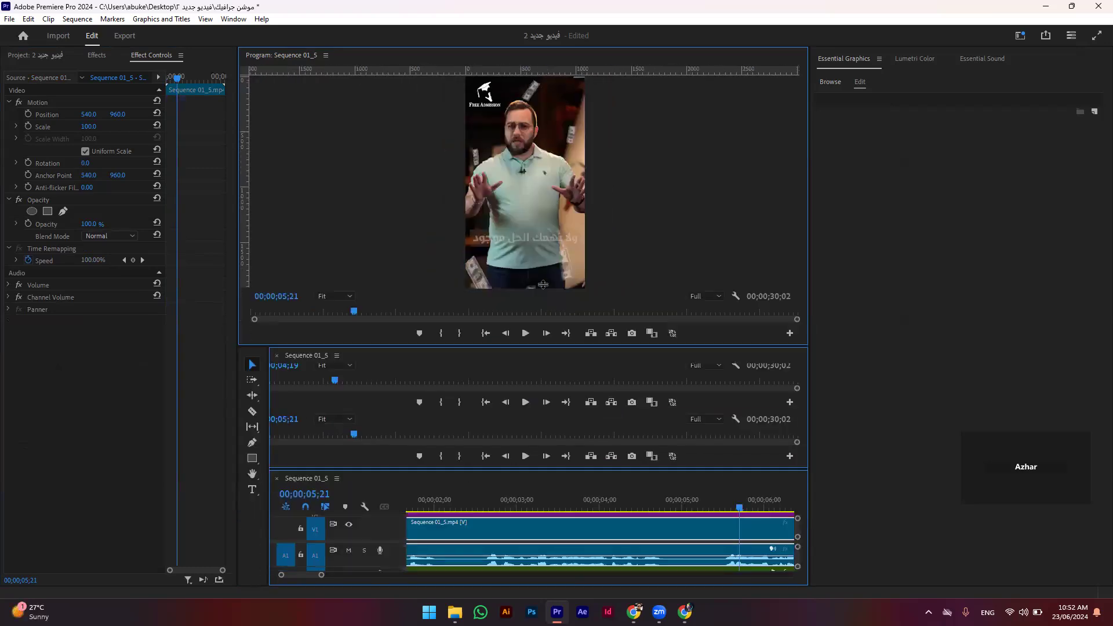
scroll(588, 362, "down", 5)
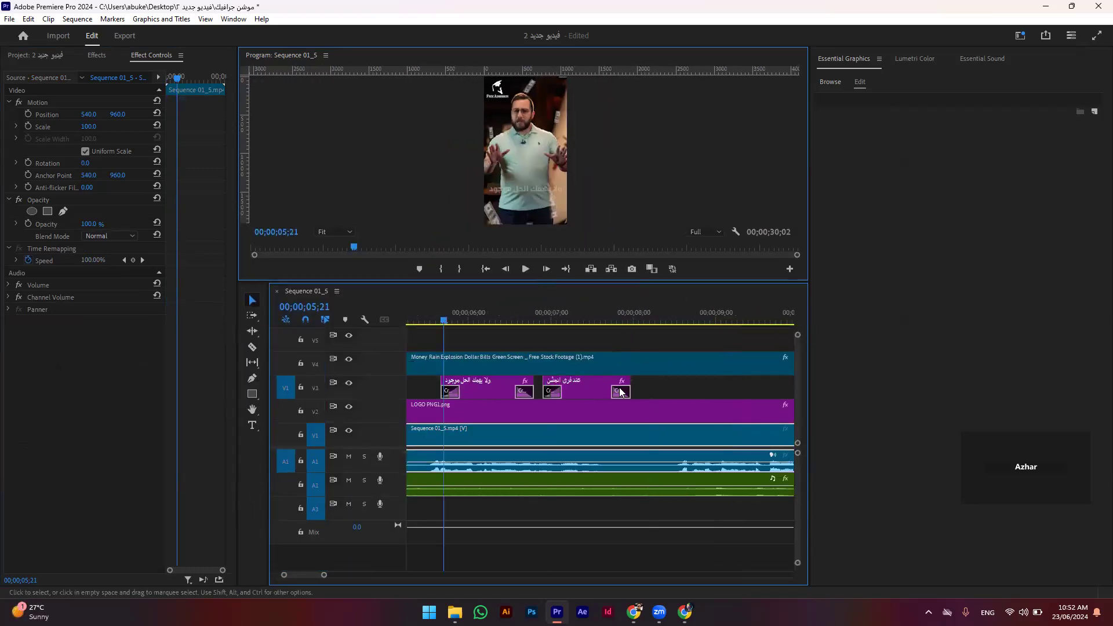
left_click(588, 361)
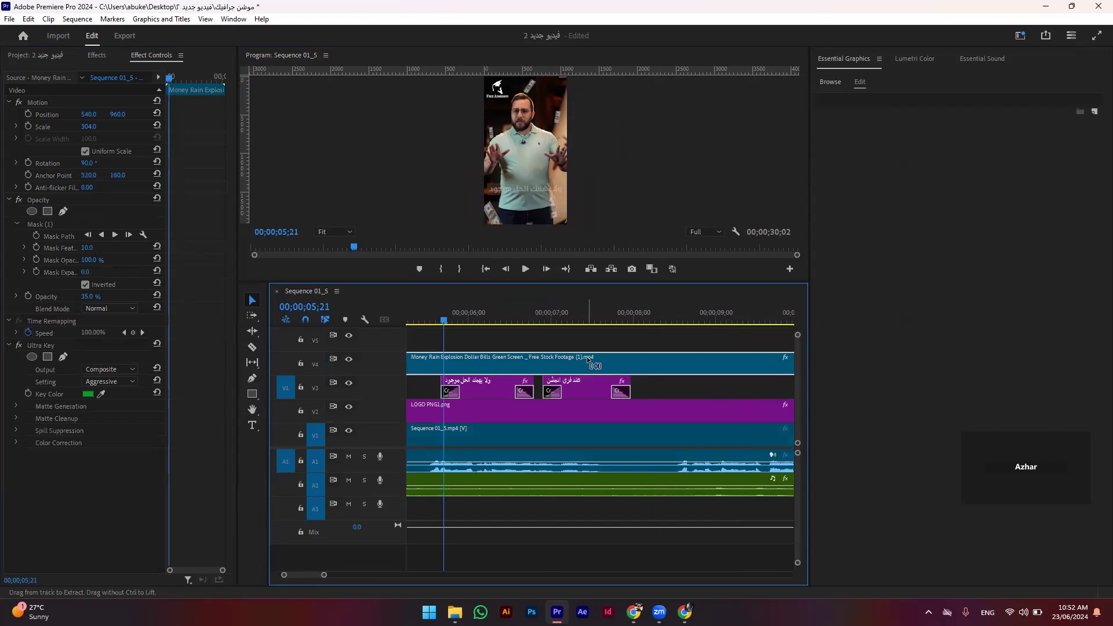
key("ctrl+k")
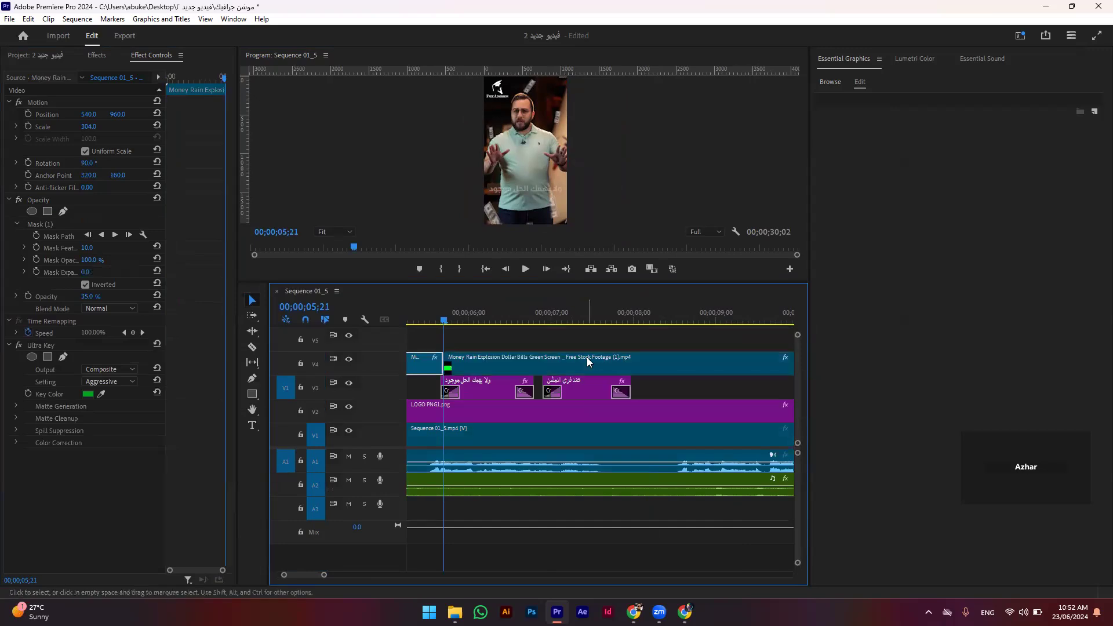
key("Delete")
Step: Apply the default Cross Dissolve to the overlay's cut end and play back the fade
right_click(445, 361)
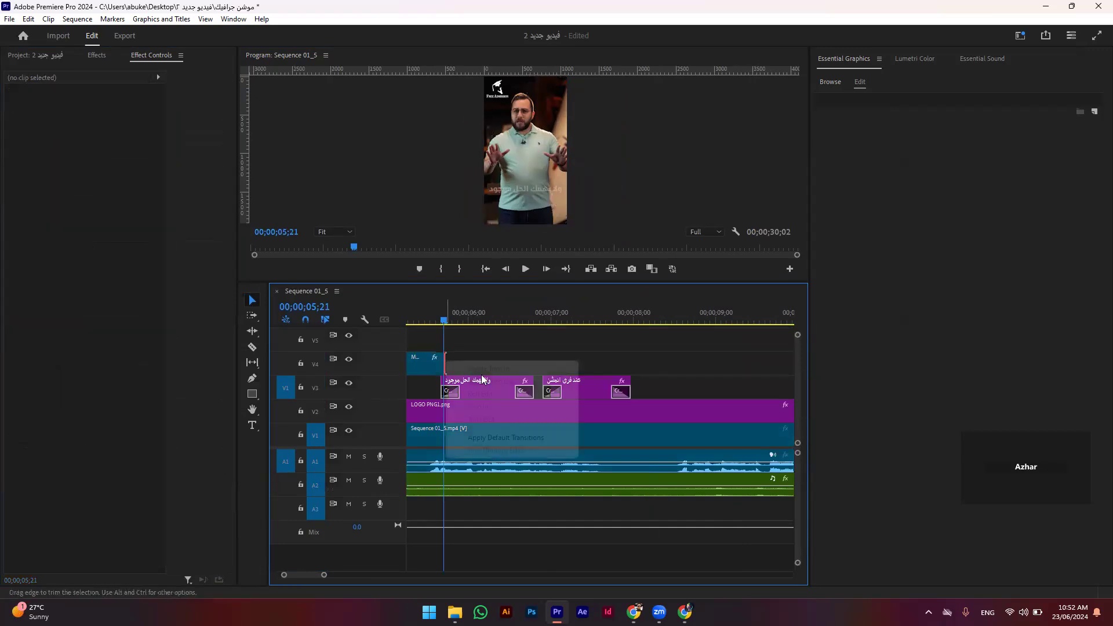
left_click(508, 438)
scroll(476, 394, "left", 3)
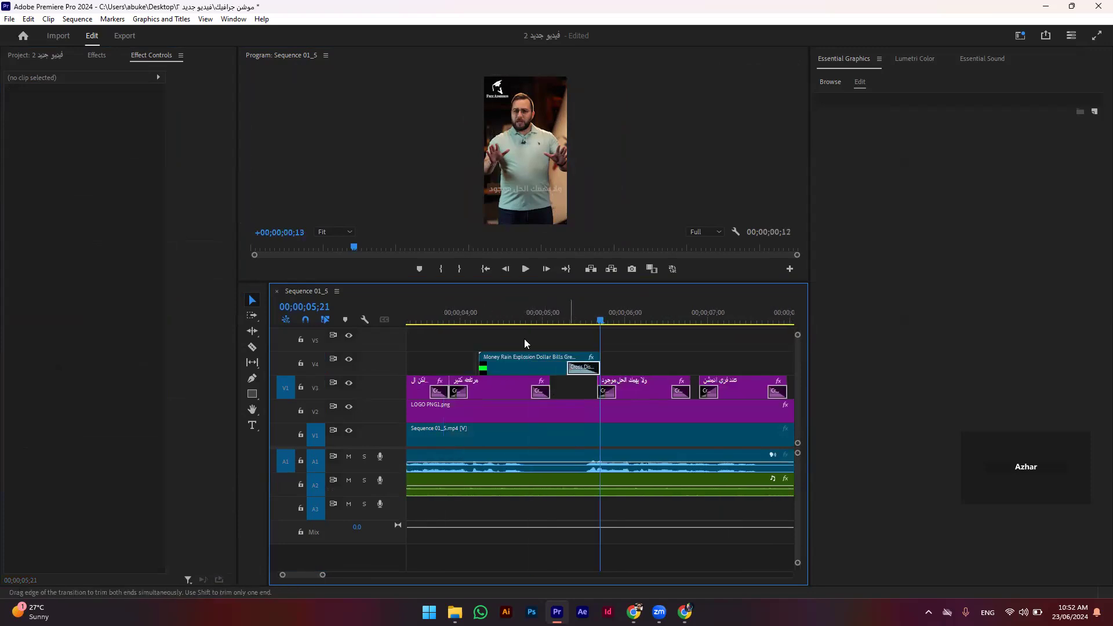
left_click(473, 314)
key("space")
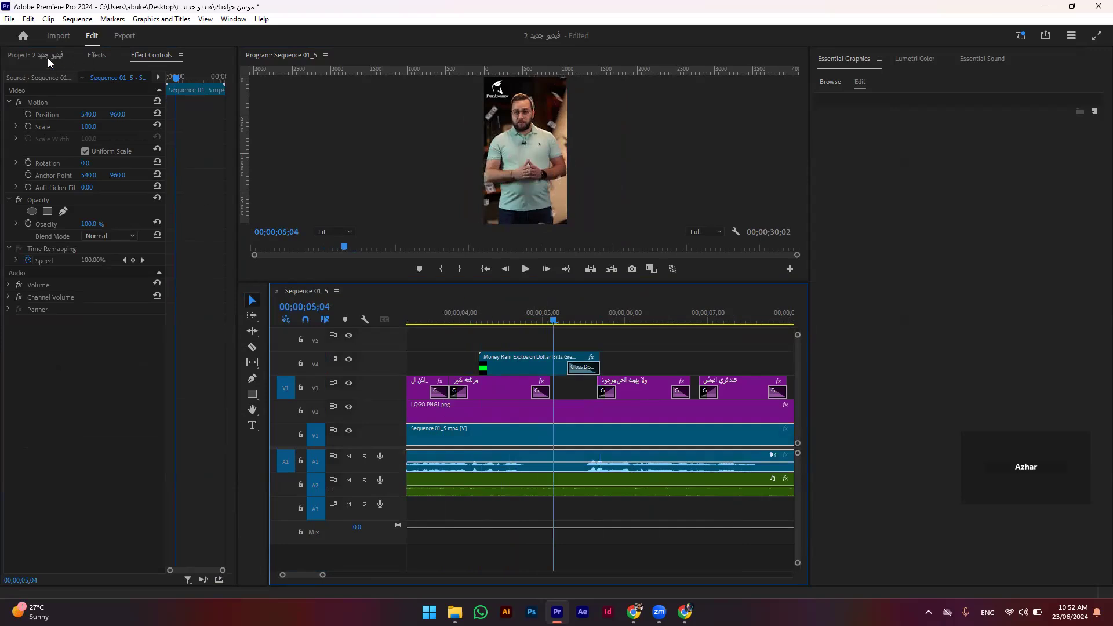
Step: Open the earlier project holding the sound effect from the start screen, confirming its conversion
left_click(24, 36)
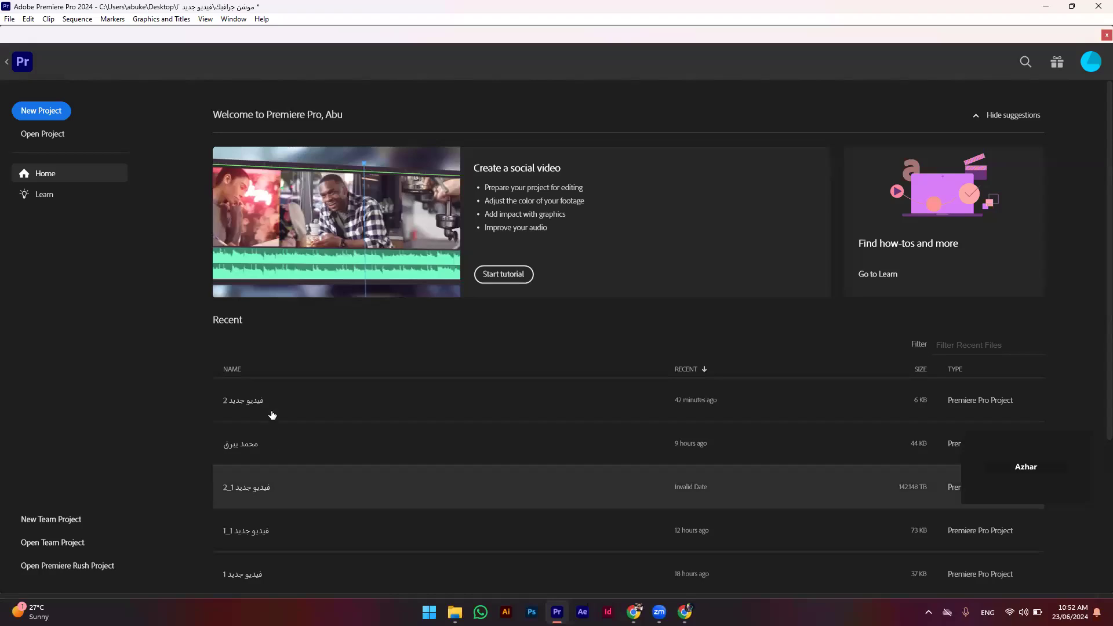
left_click(252, 574)
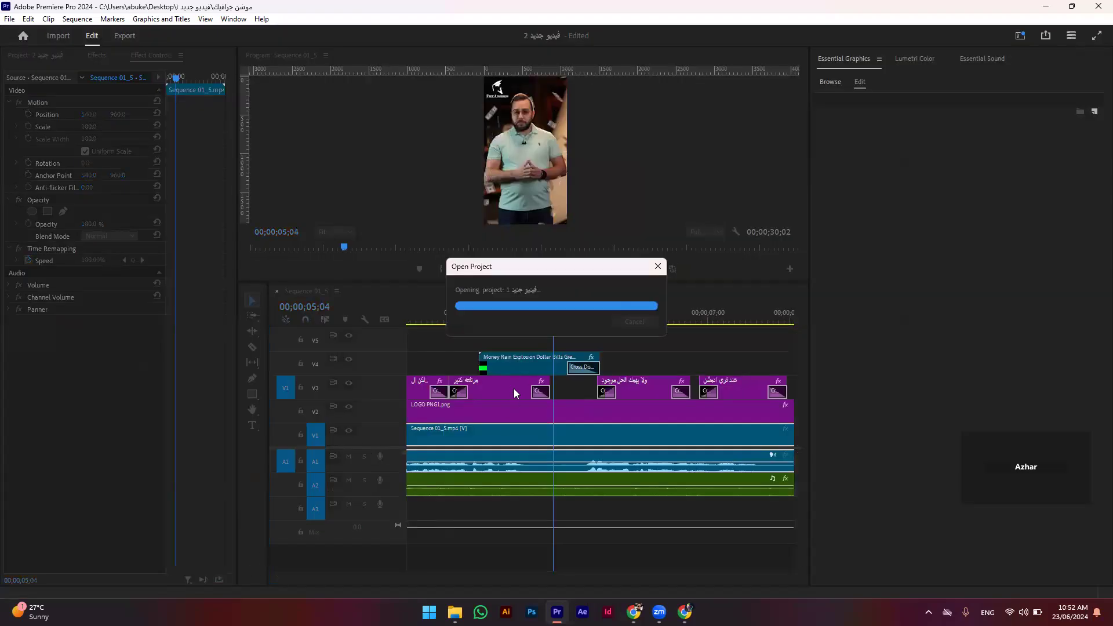
left_click(669, 345)
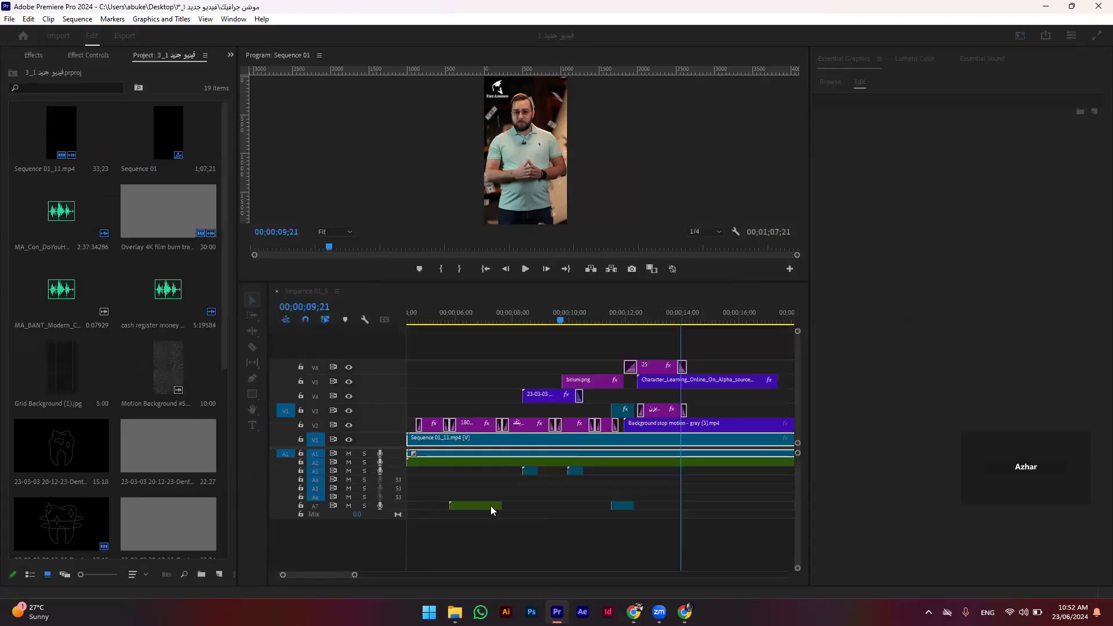
Step: Place the cash register sound on A3 of Sequence 01_5 near 4 seconds, nudging it slightly later
left_click_drag(320, 290, 528, 514)
left_click(462, 320)
key("space")
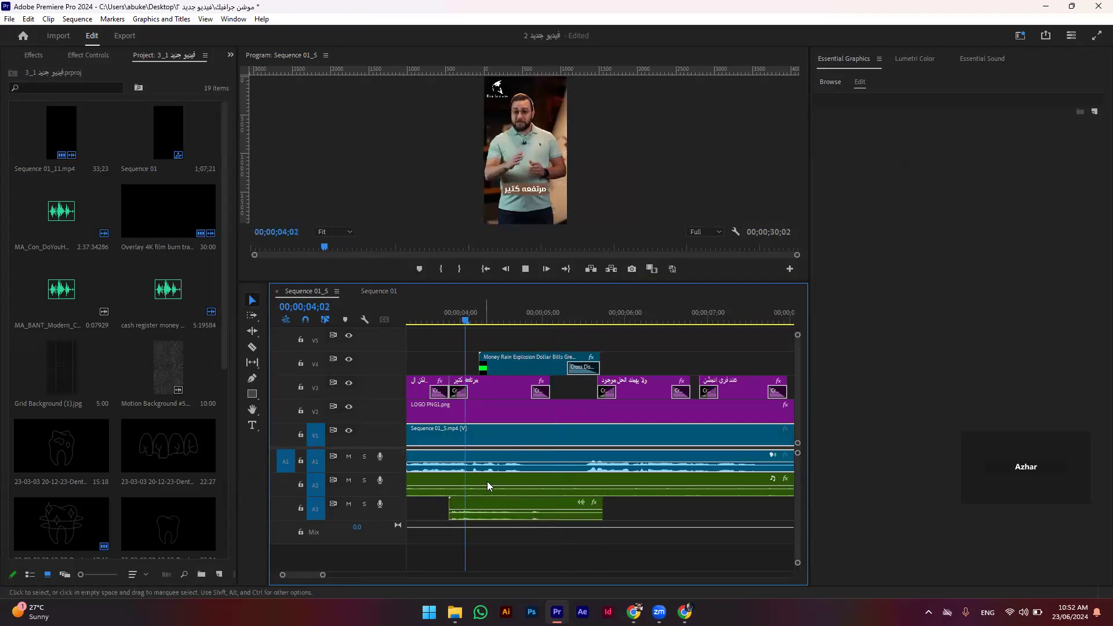
key("space")
left_click_drag(475, 510, 534, 510)
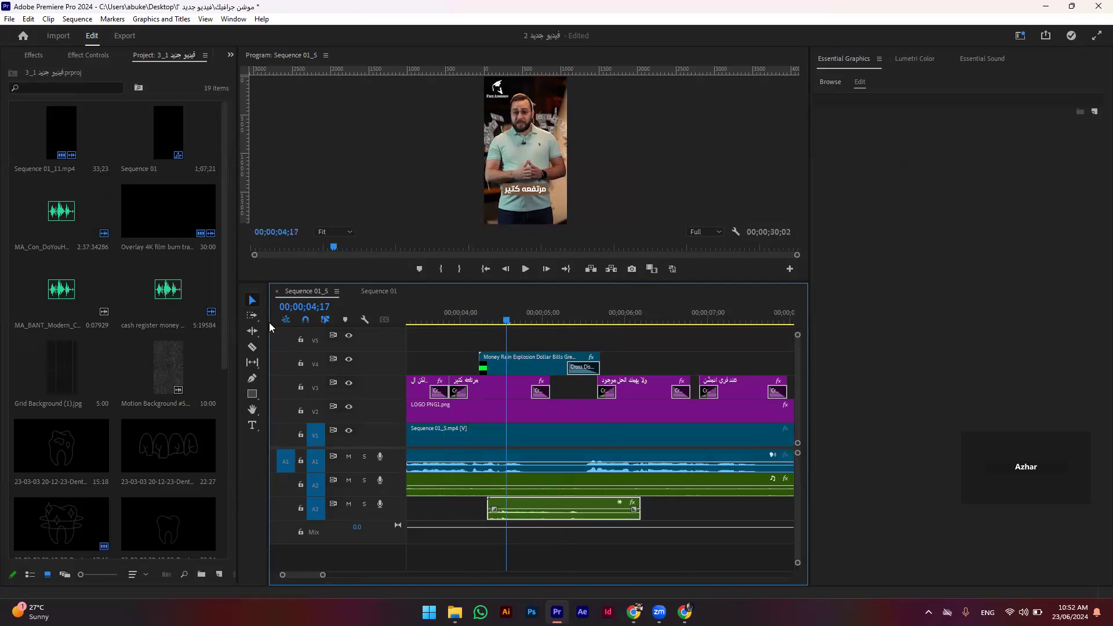
Step: Close the other project's sequence and panel, then play the money rain with its sound
right_click(378, 290)
left_click(383, 295)
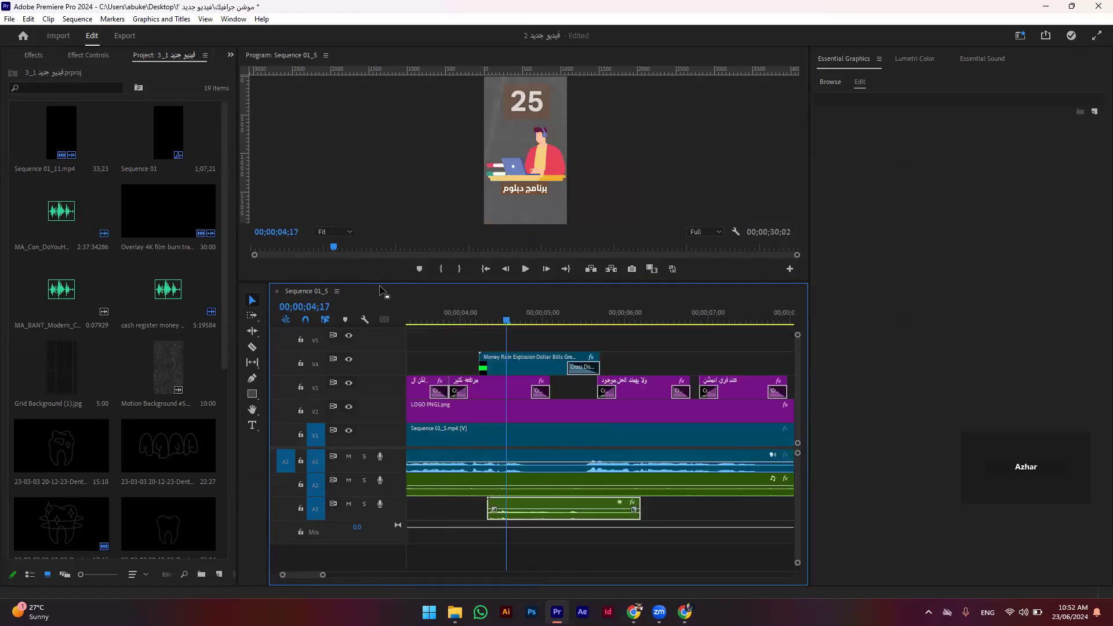
right_click(165, 56)
left_click(174, 117)
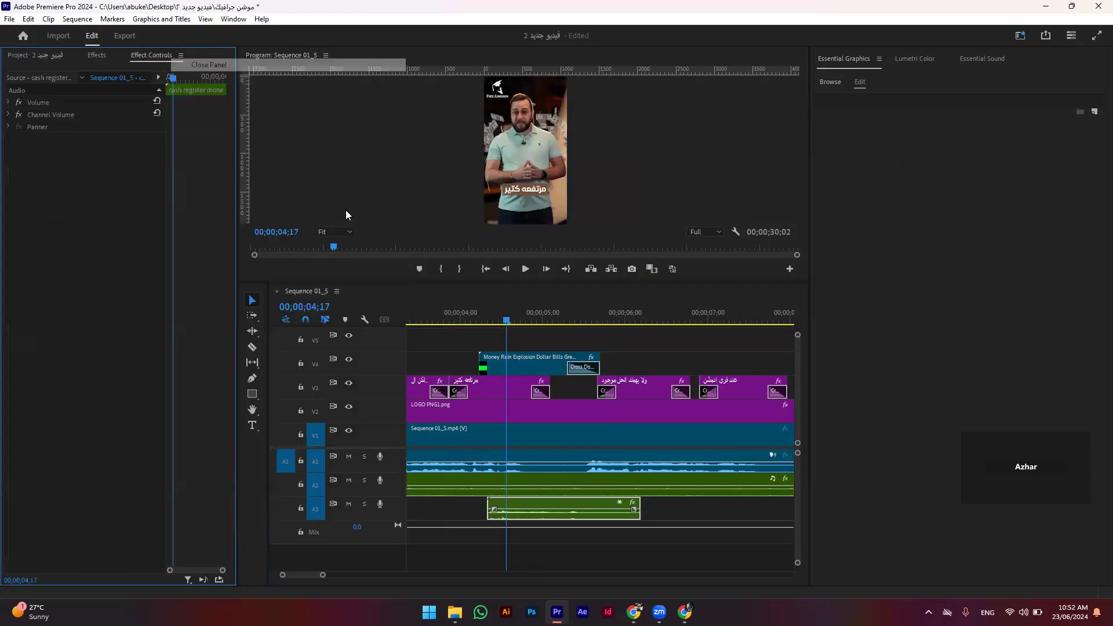
left_click(441, 315)
key("space")
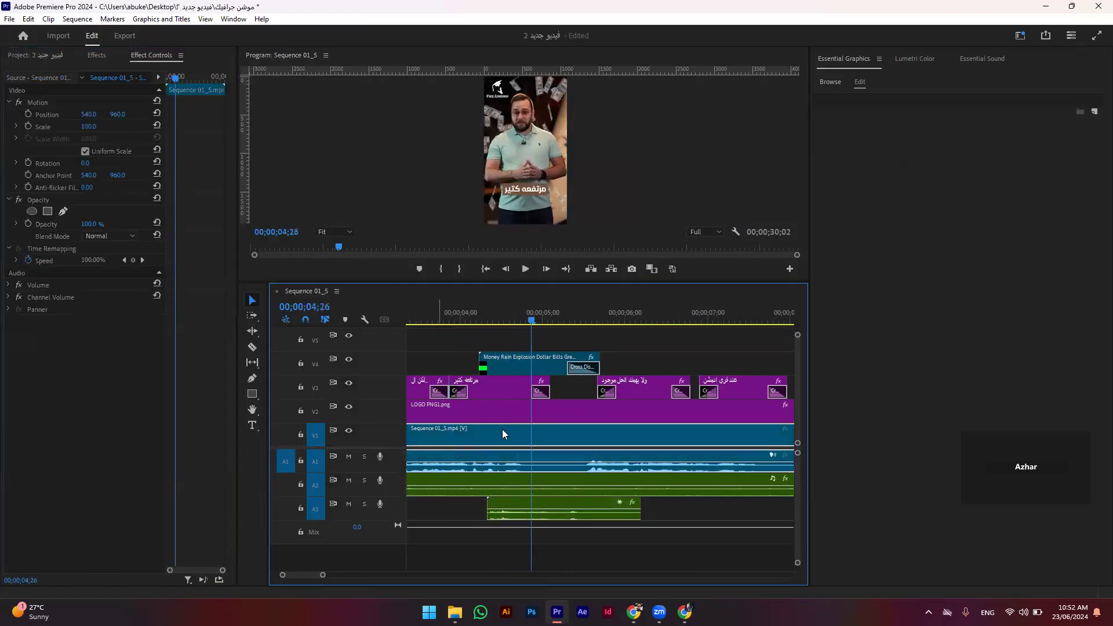
Step: Maximize the Program monitor and play Sequence 01_5 from the beginning
key("grave")
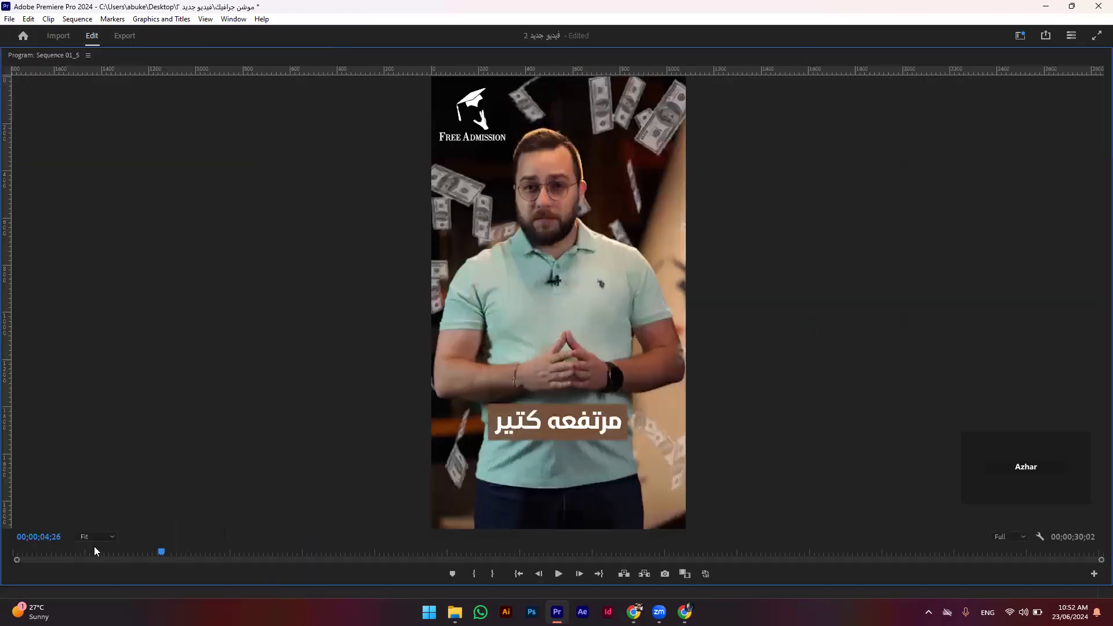
left_click_drag(94, 546, 26, 559)
key("space")
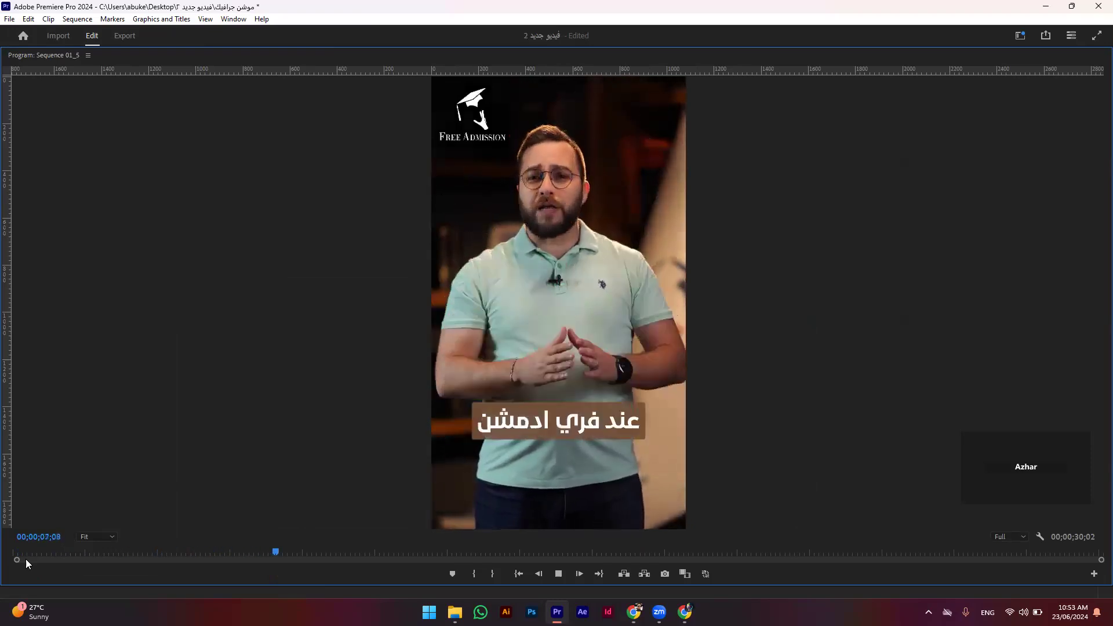
key("space")
Step: Save the project and replay the finished promo from the start
key("ctrl+s")
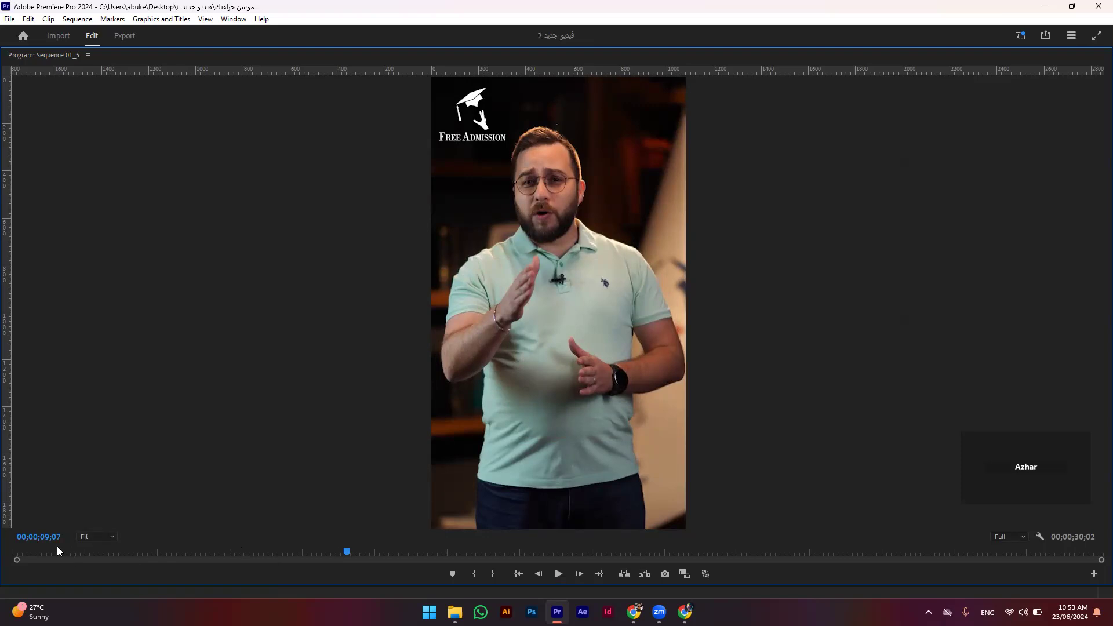
left_click_drag(57, 550, 0, 572)
key("space")
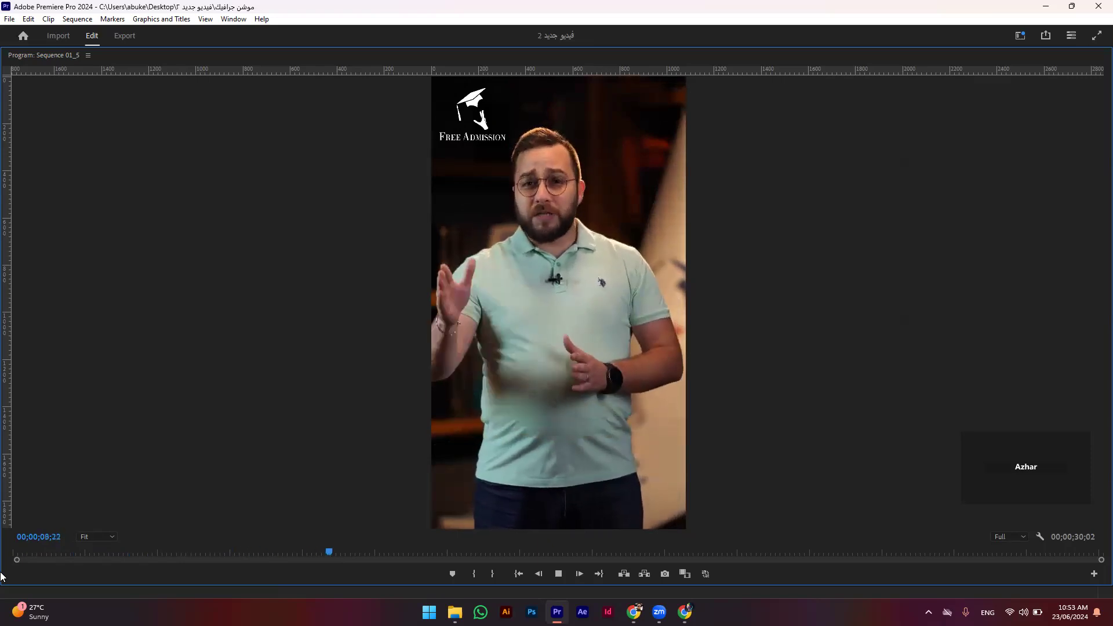
key("space")
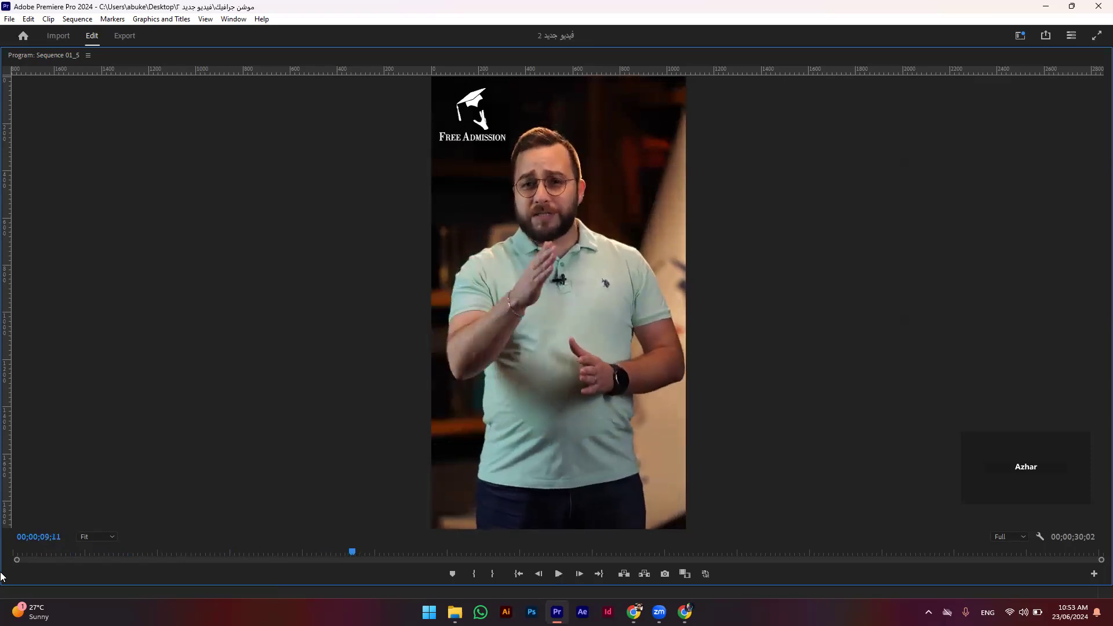
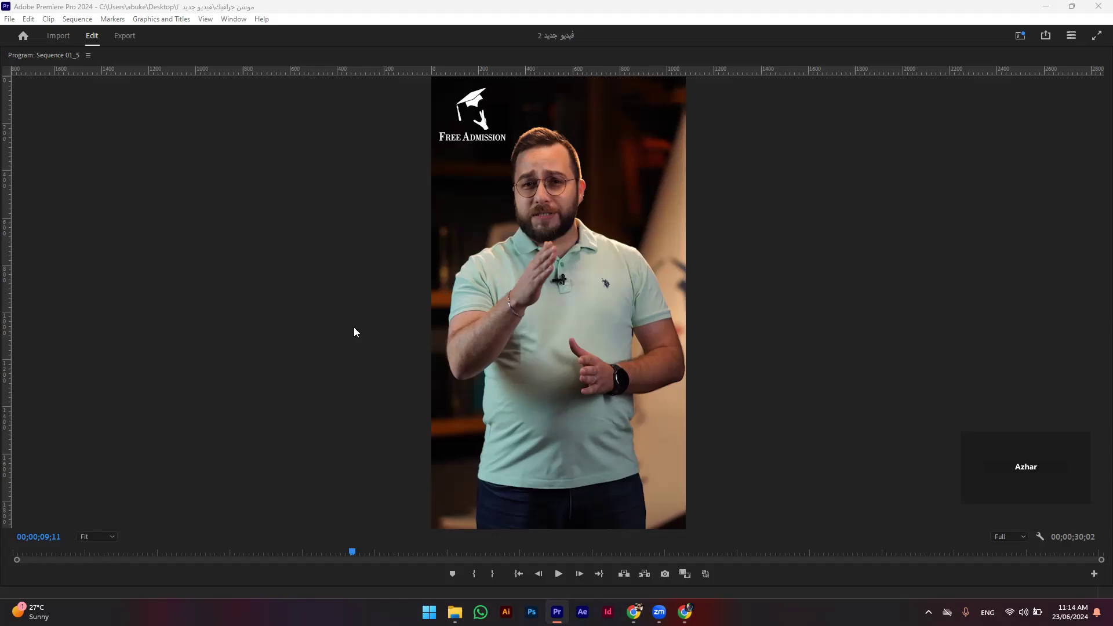
Step: Restore the editing layout, deselect the timeline clips and zoom the timeline in around the playhead
key("grave")
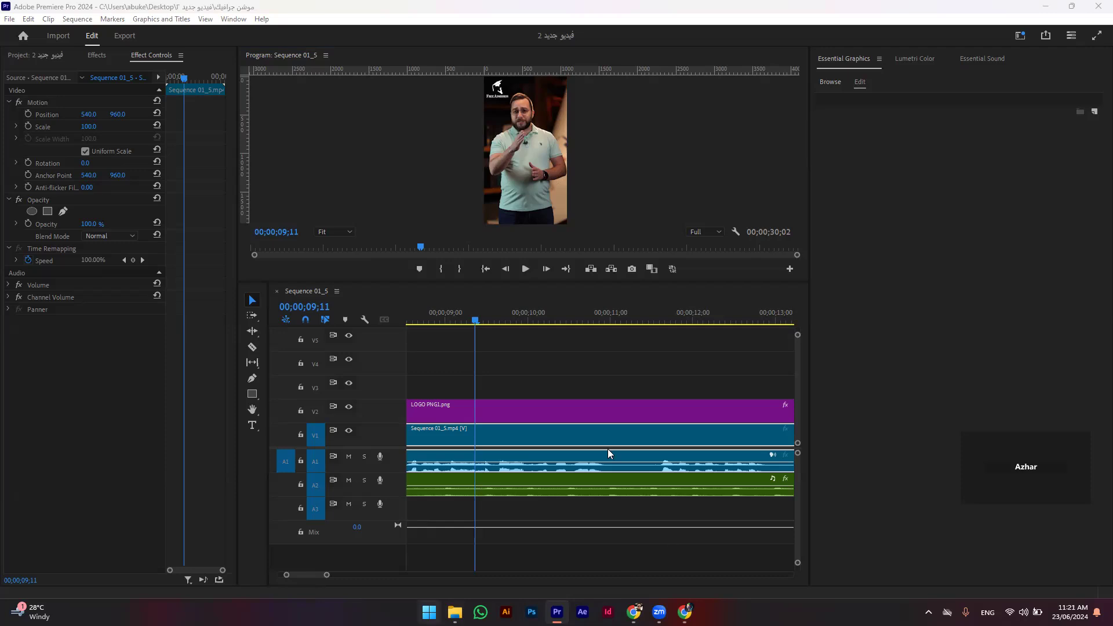
left_click_drag(531, 386, 601, 356)
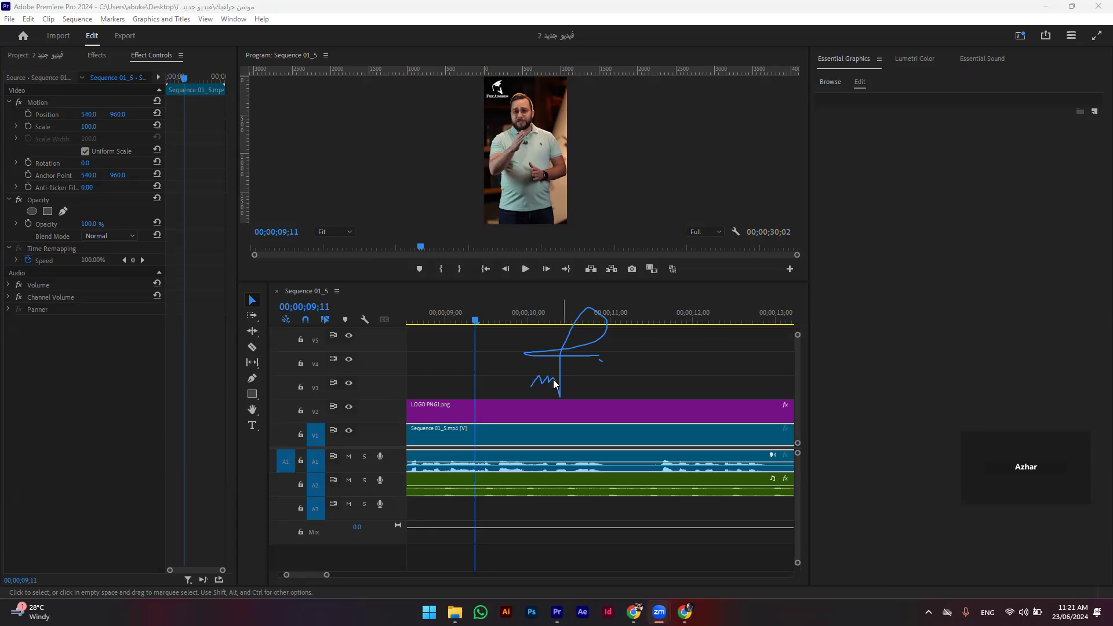
left_click(590, 396)
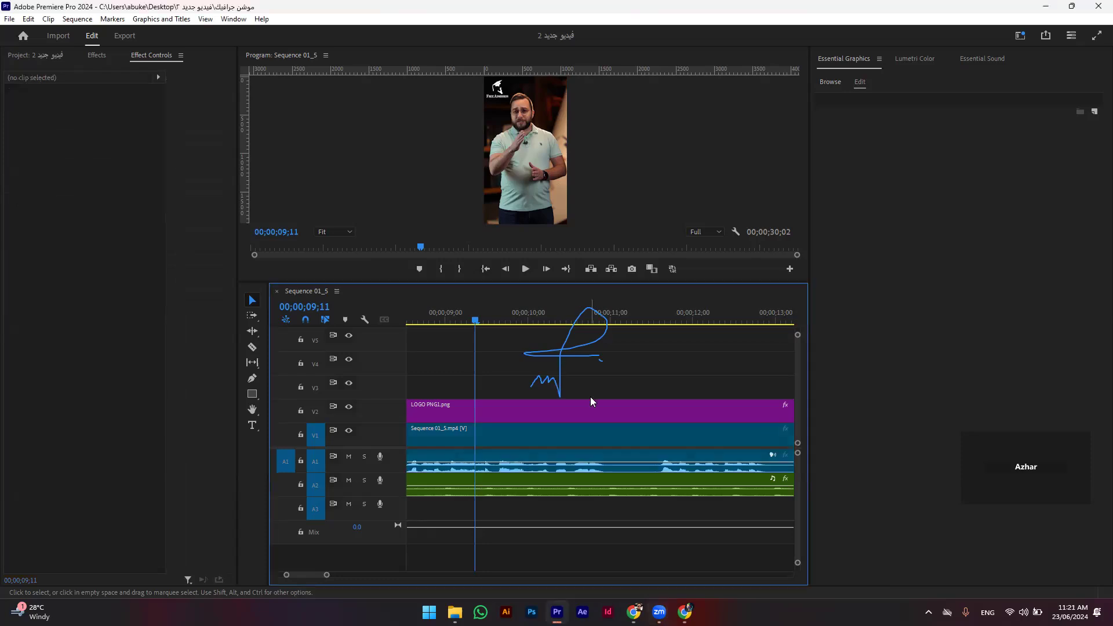
key("=")
left_click(533, 210)
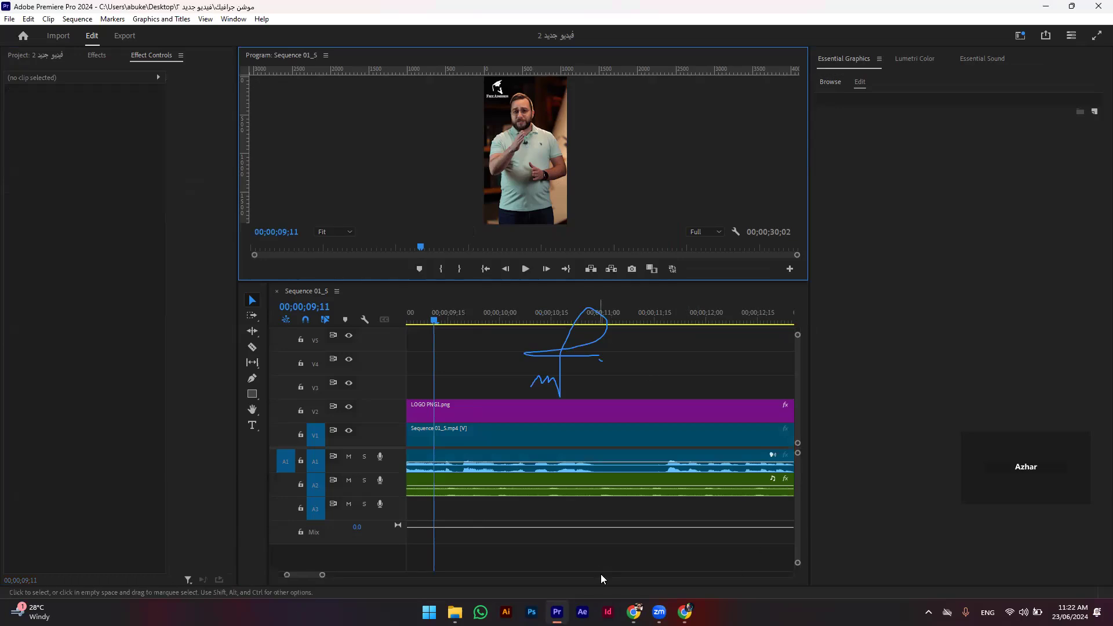
left_click(708, 435)
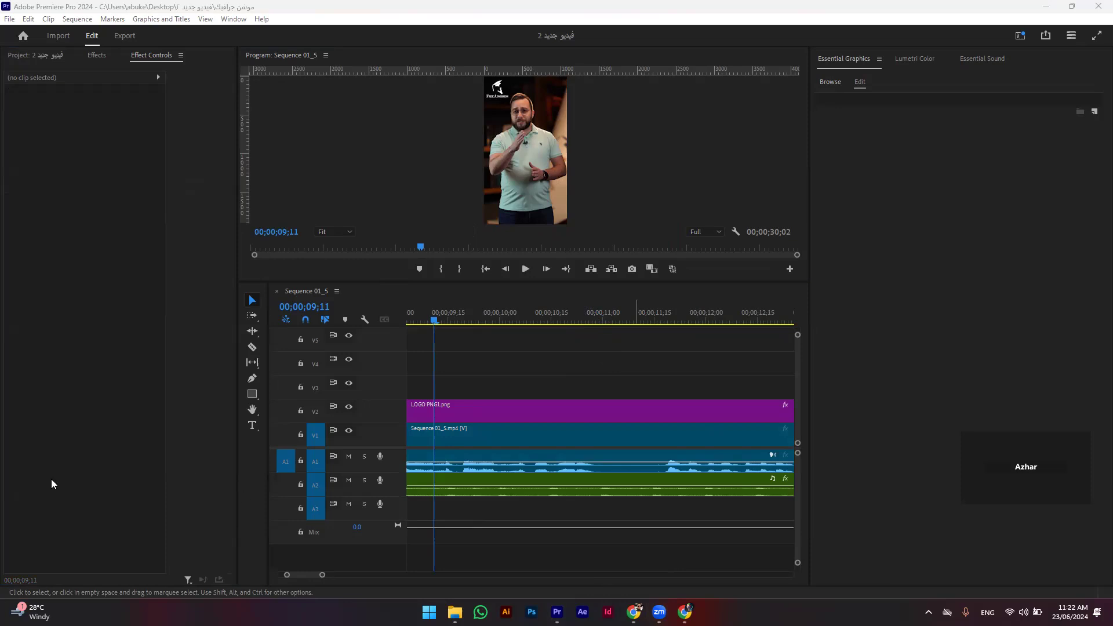
Step: Play the sequence from the start in the maximised Program Monitor, then restore the layout
left_click(500, 213)
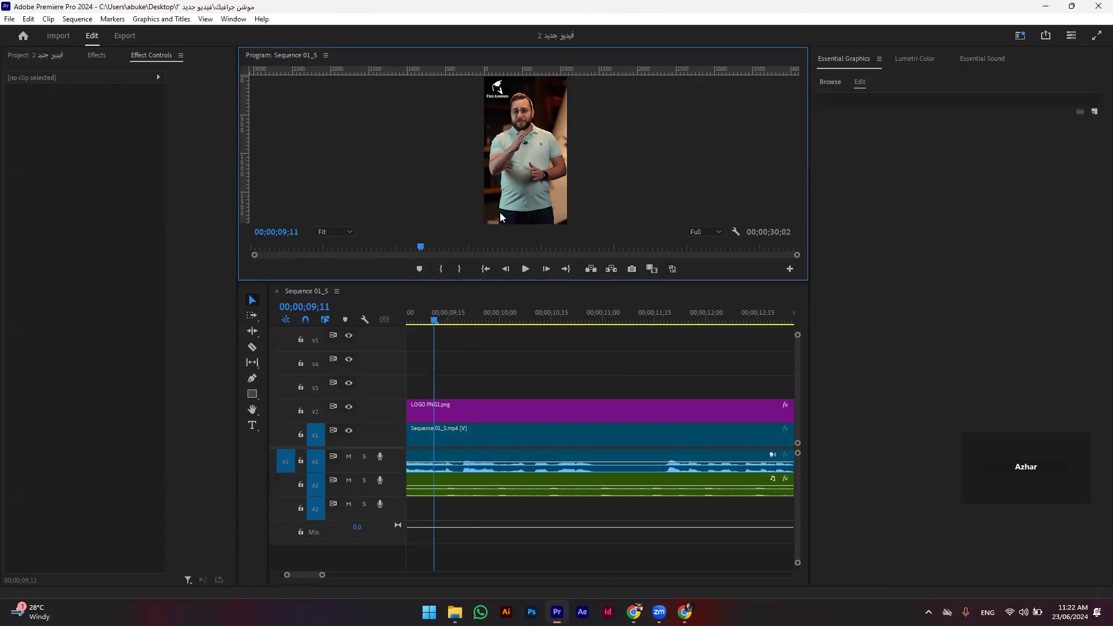
key("grave")
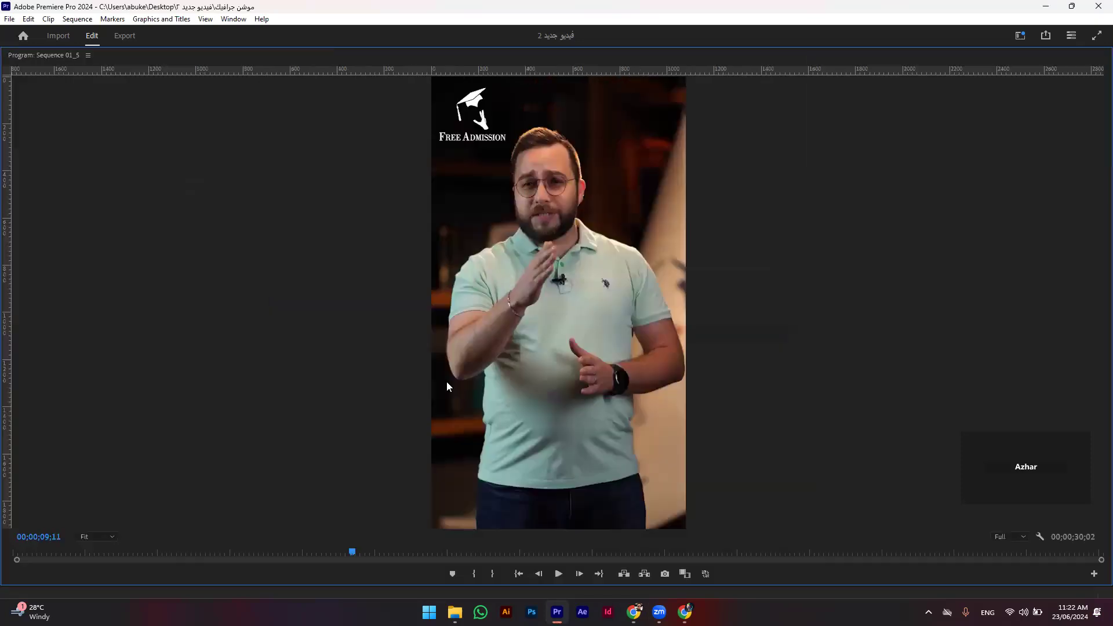
key("Home")
key("space")
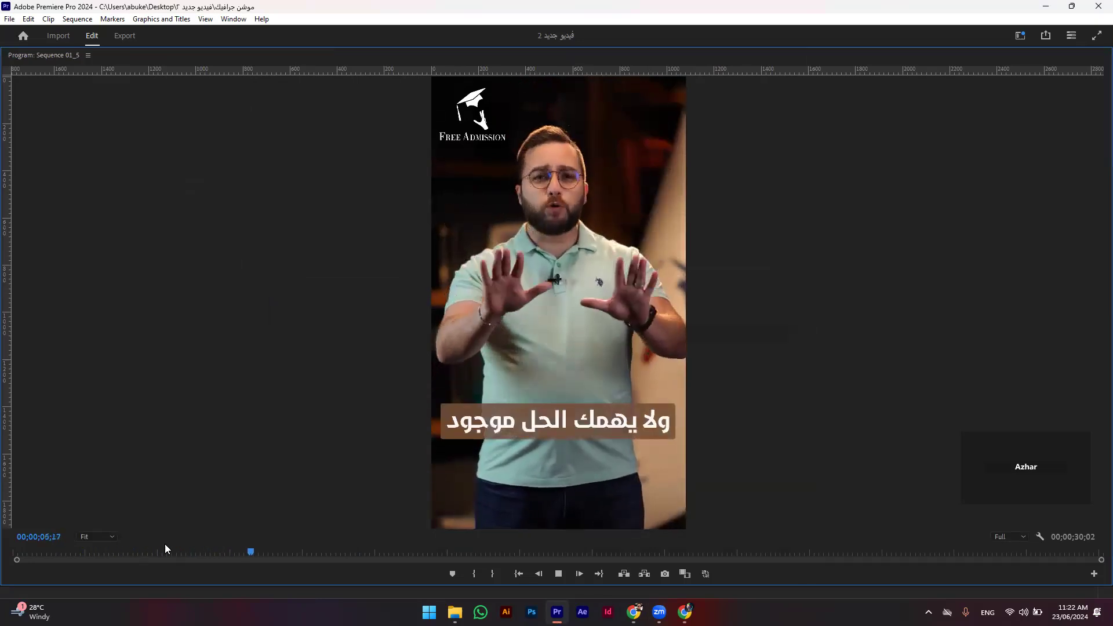
key("grave")
Step: Alt-drag a copy of the caption clip further along V3 and park the playhead on it
key("space")
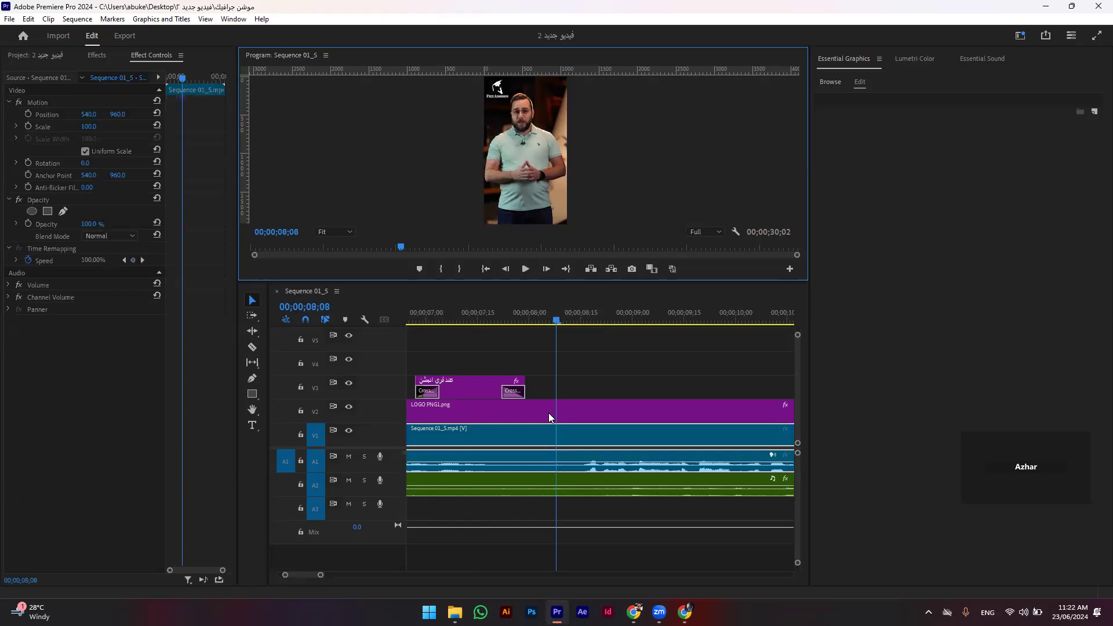
left_click(460, 396)
left_click_drag(455, 390, 600, 386)
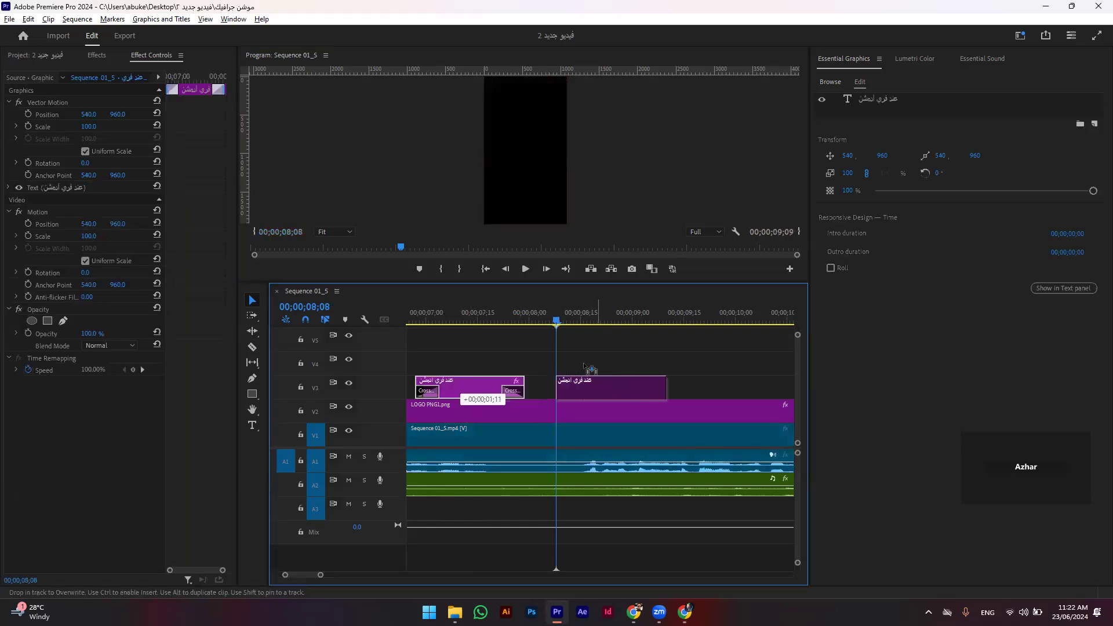
key("space")
left_click(521, 323)
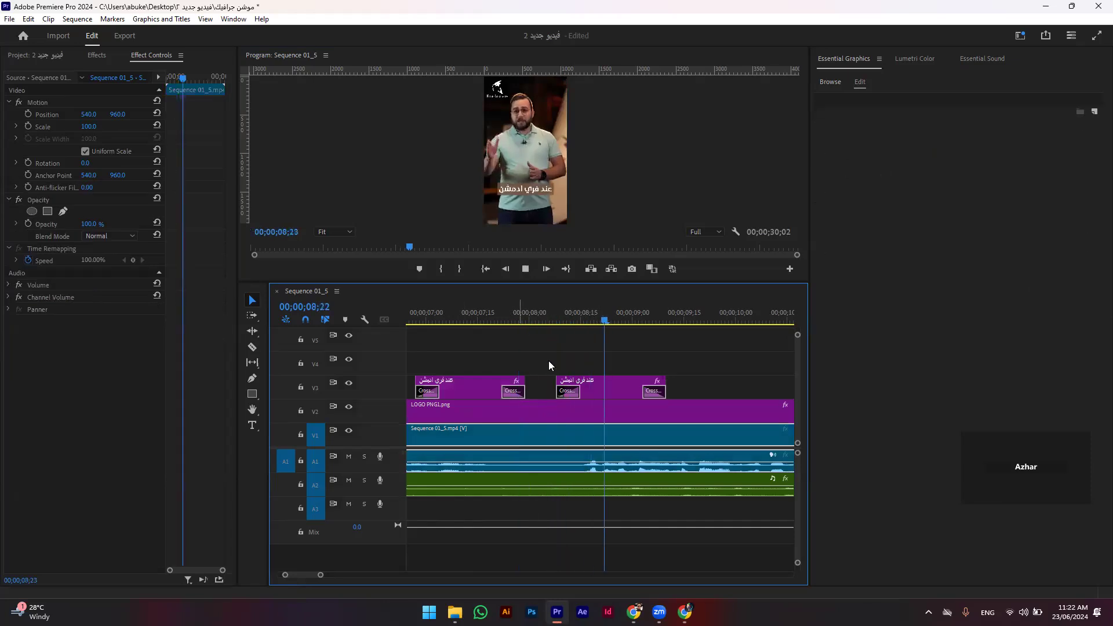
key("space")
left_click(613, 319)
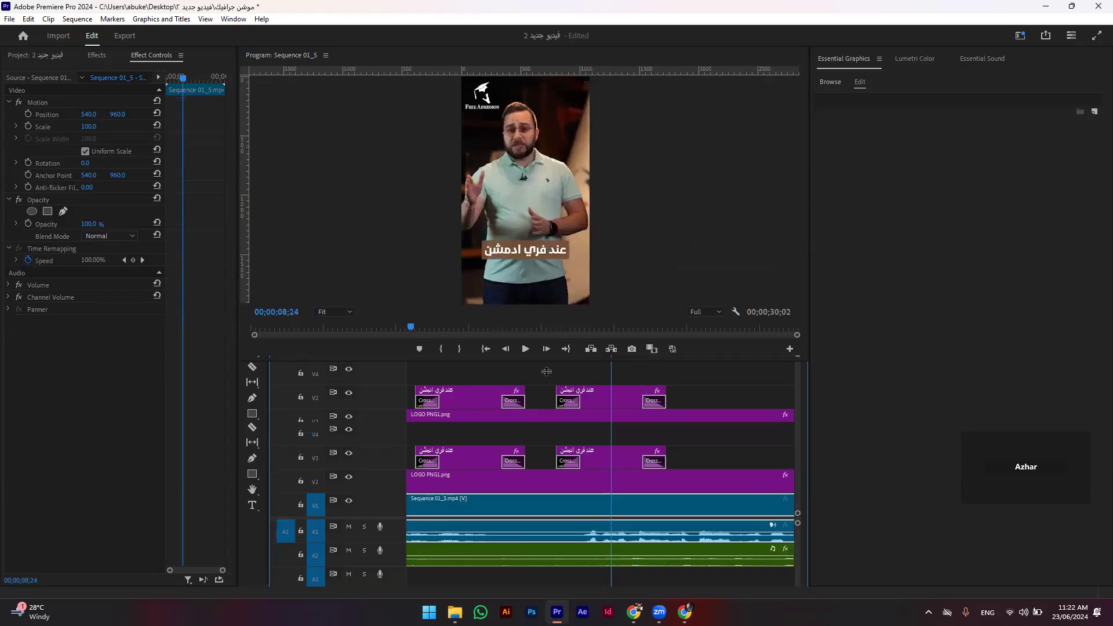
left_click_drag(560, 299, 559, 389)
Step: Replace the copied caption's text with 'بقسط سنوي' using the Type tool
key("t")
left_click(530, 254)
key("ctrl+a")
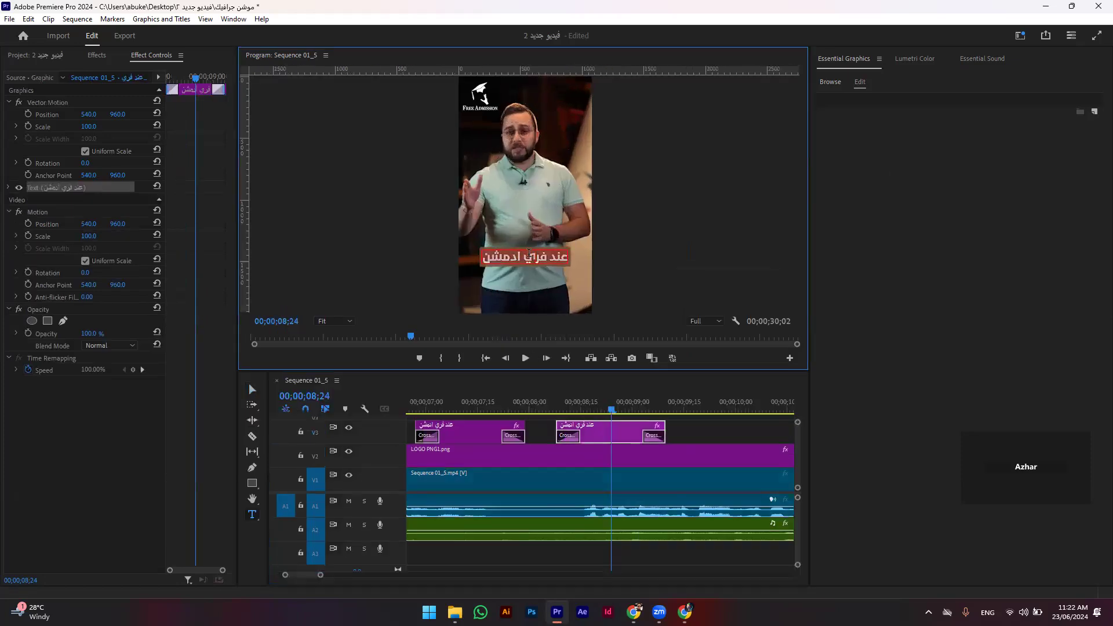
type("fr")
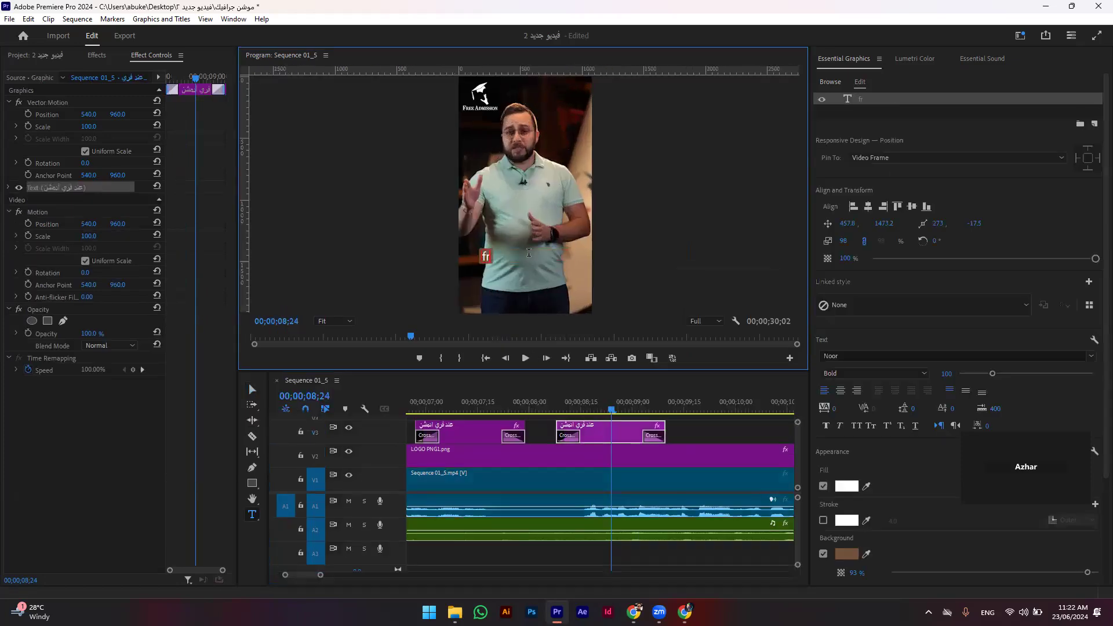
key("ctrl+z")
key("ctrl+a")
type("بقسط س")
type("نوي")
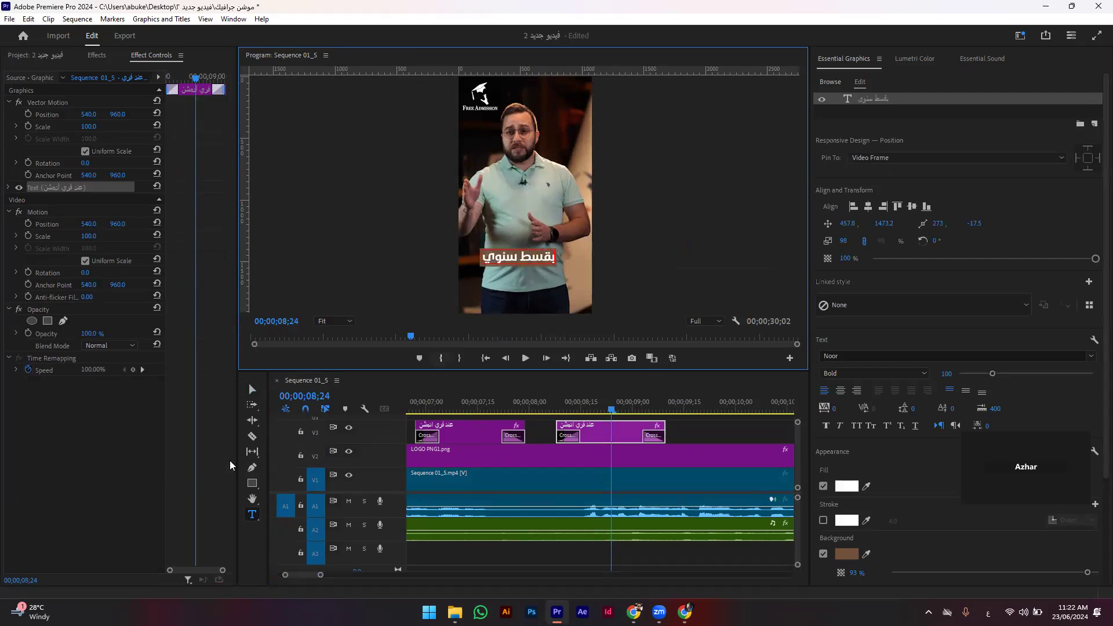
left_click(251, 389)
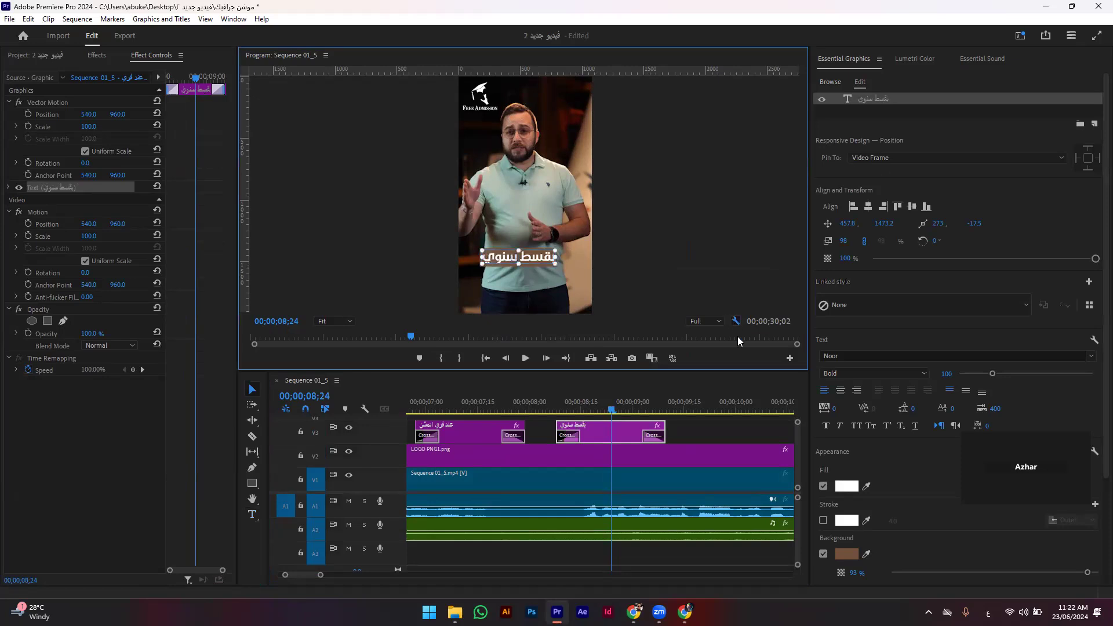
Step: Turn on Show Guides and centre the caption horizontally, moving it from 457.8 to 506.8
left_click(735, 321)
left_click(768, 447)
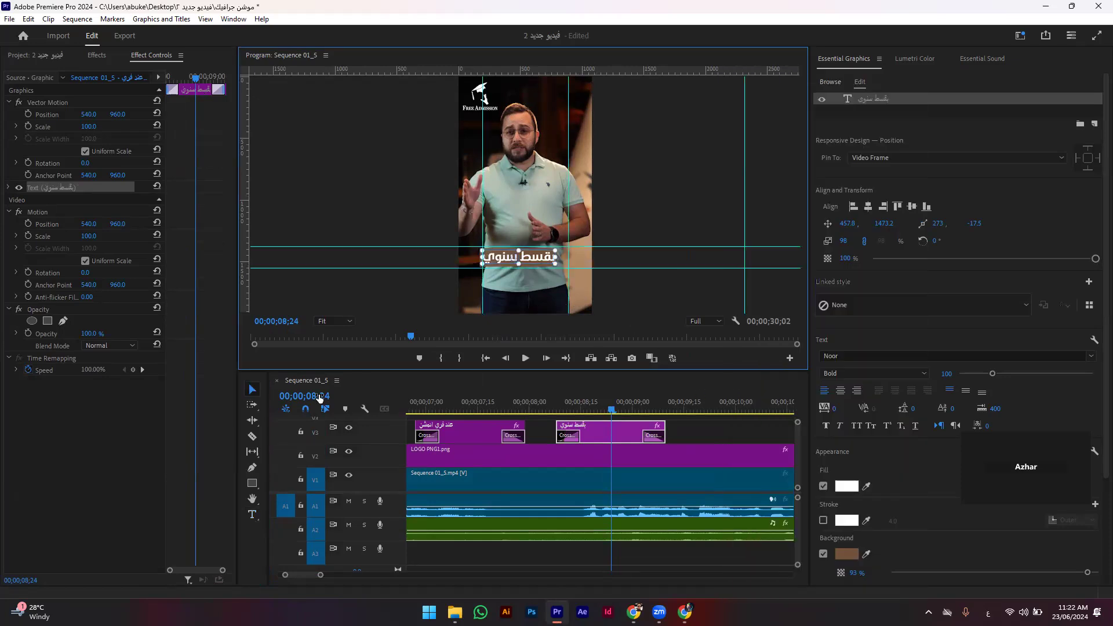
key("grave")
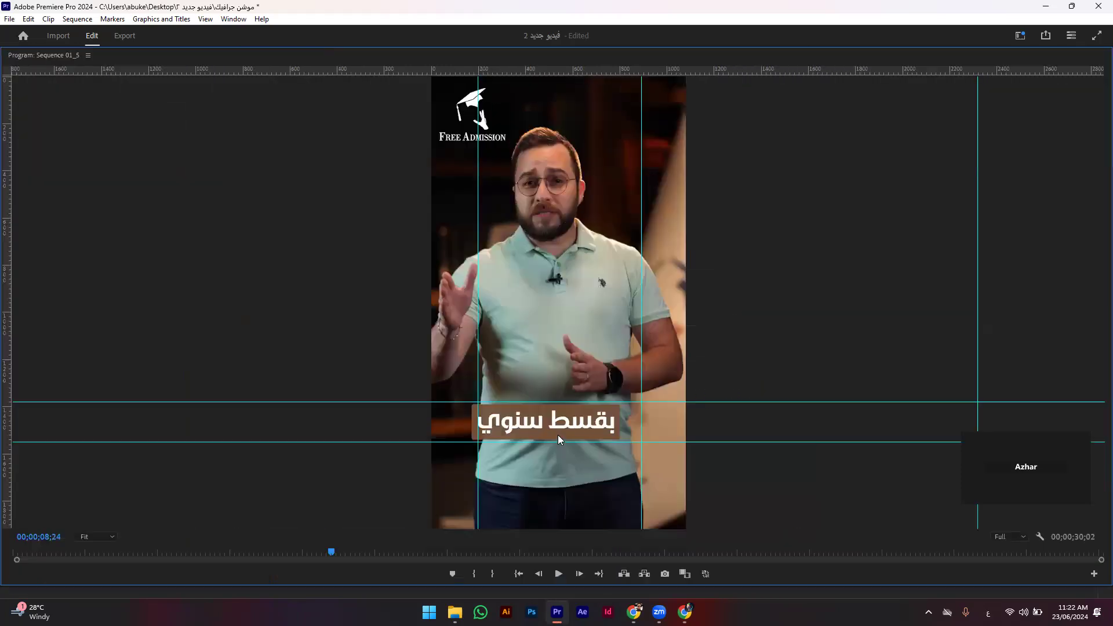
left_click_drag(550, 421, 581, 421)
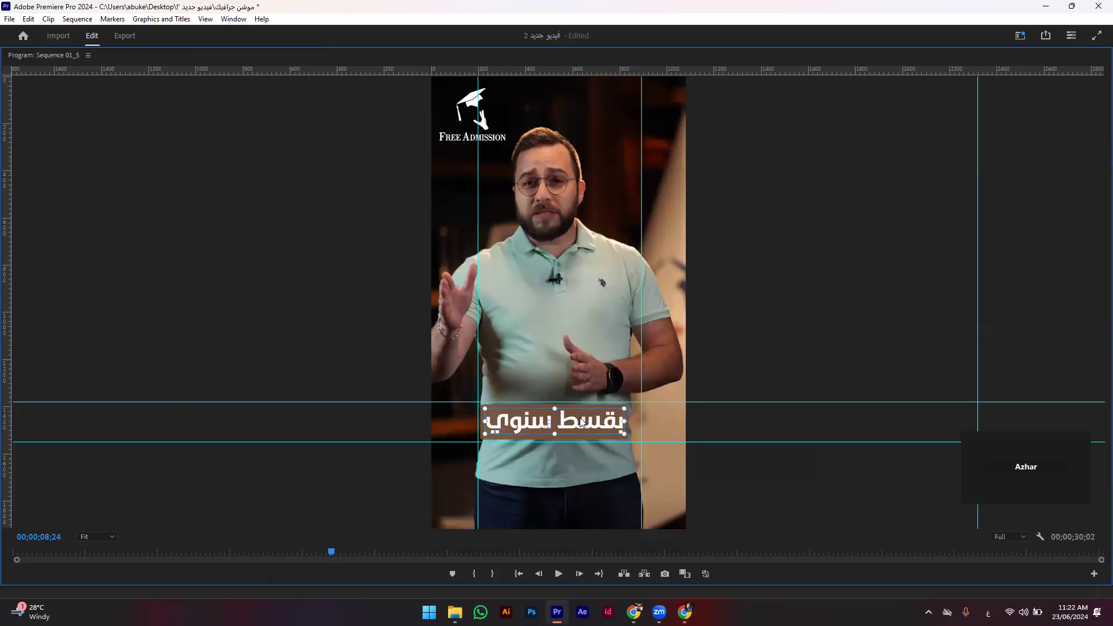
key("grave")
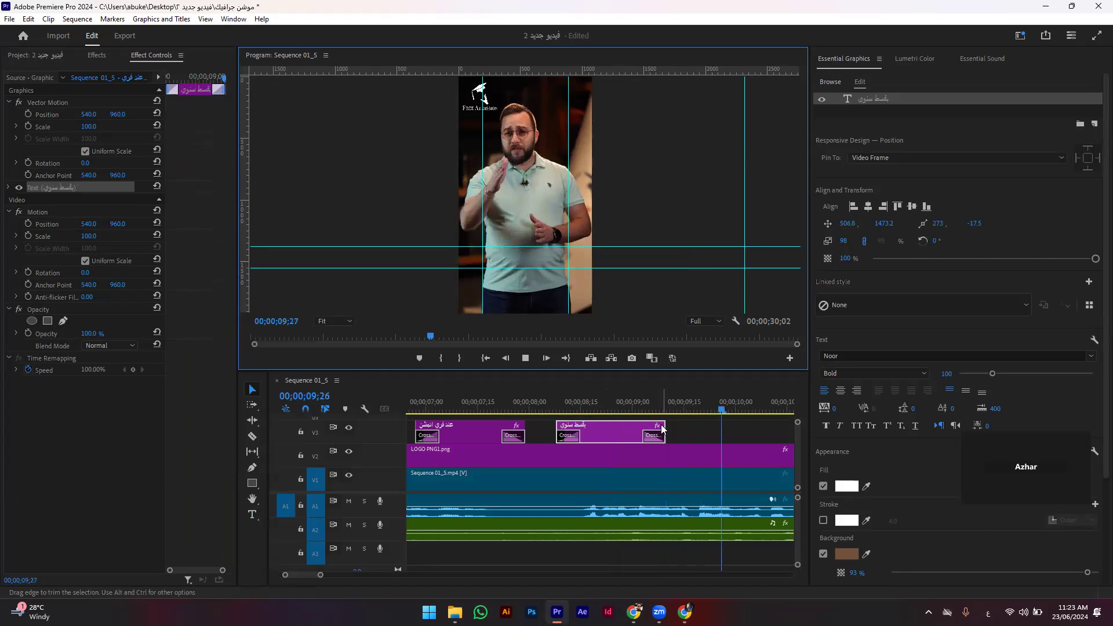
key("space")
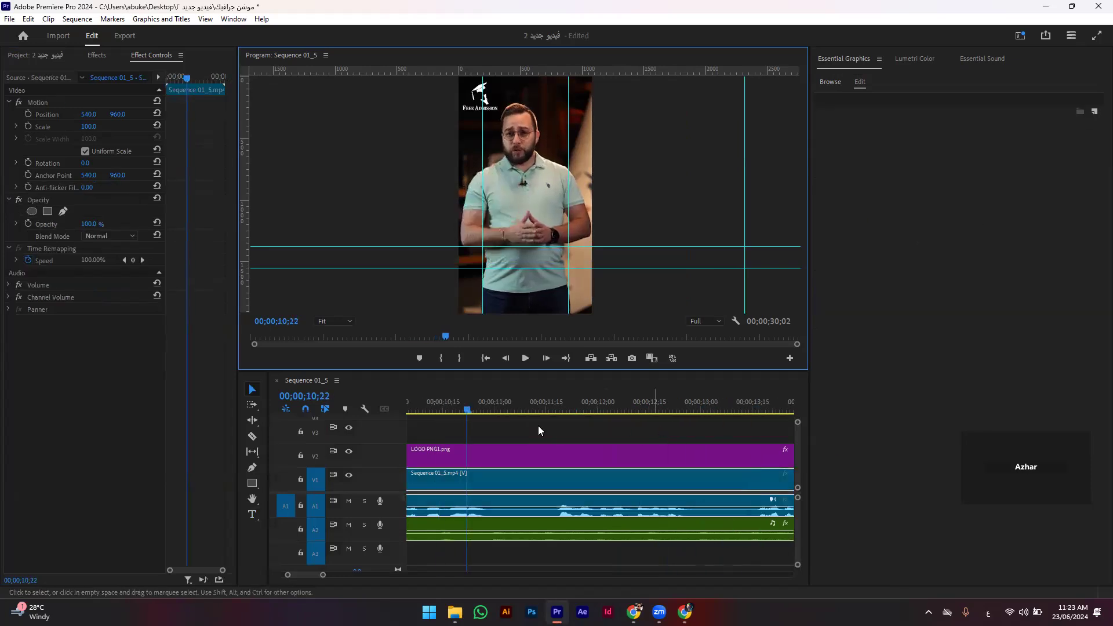
Step: Copy the 'بقسط سنوي' caption right after the first one and extend it to about 00;00;11;00
scroll(491, 427, "up", 5)
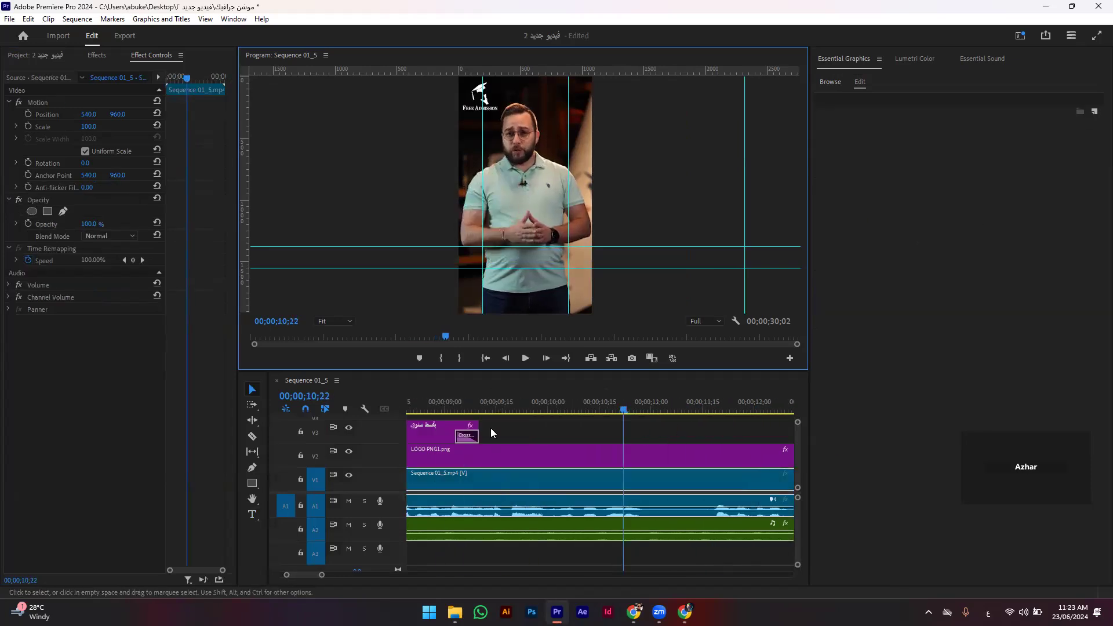
left_click(436, 431)
mouse_move(497, 433)
left_mouse_down()
mouse_move(543, 404)
mouse_move(485, 400)
left_mouse_up()
key("space")
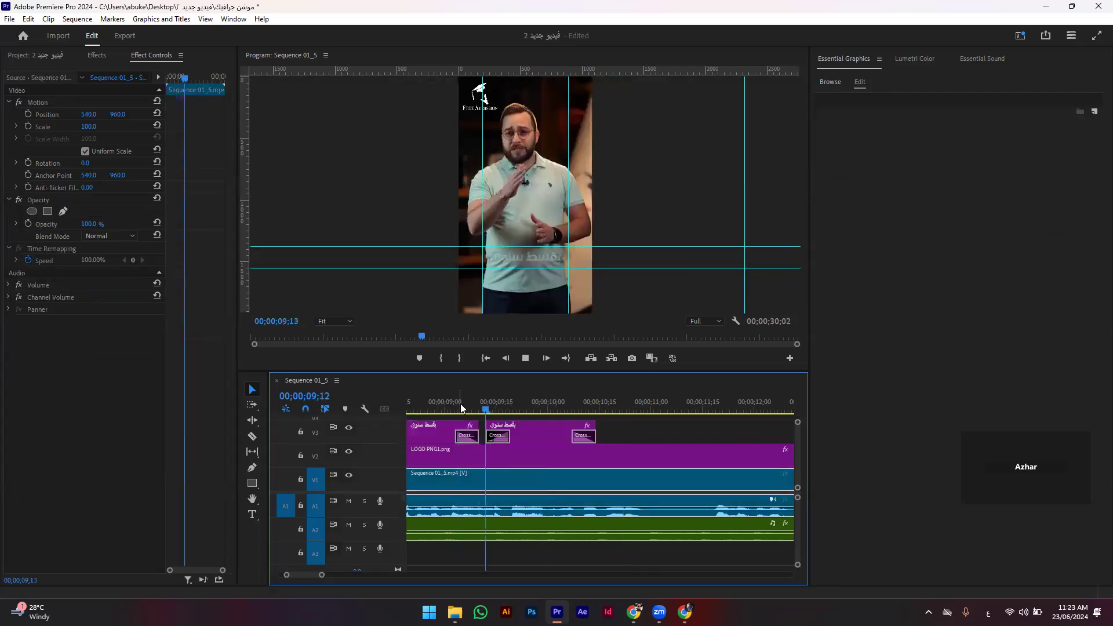
left_click_drag(597, 432, 654, 432)
left_click(572, 403)
Step: Change the new caption copy's text to 6600
key("t")
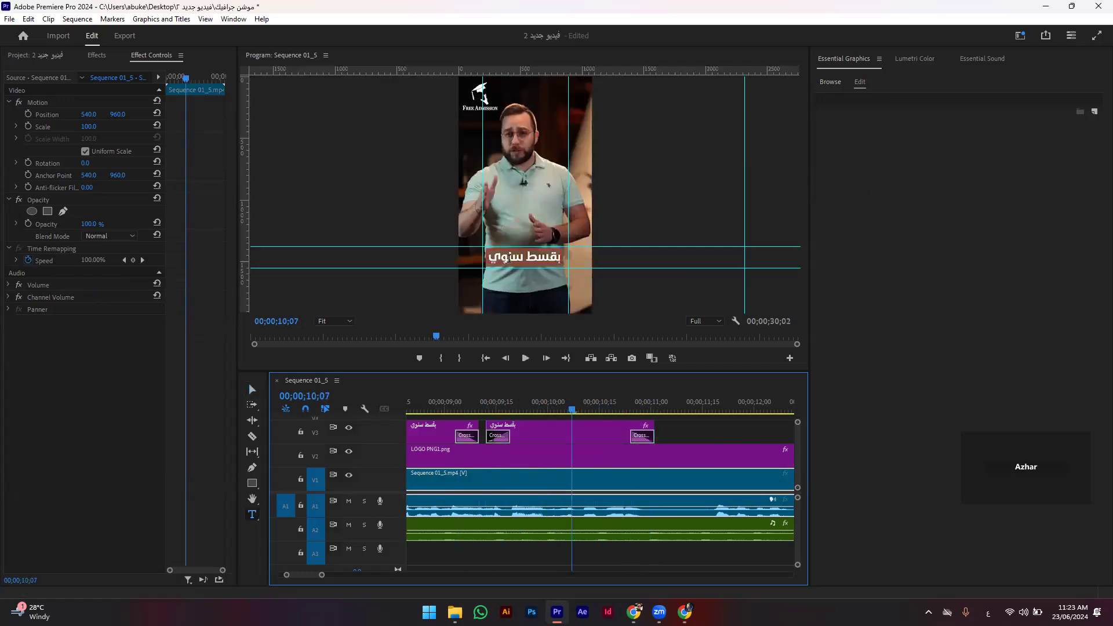
left_click(507, 259)
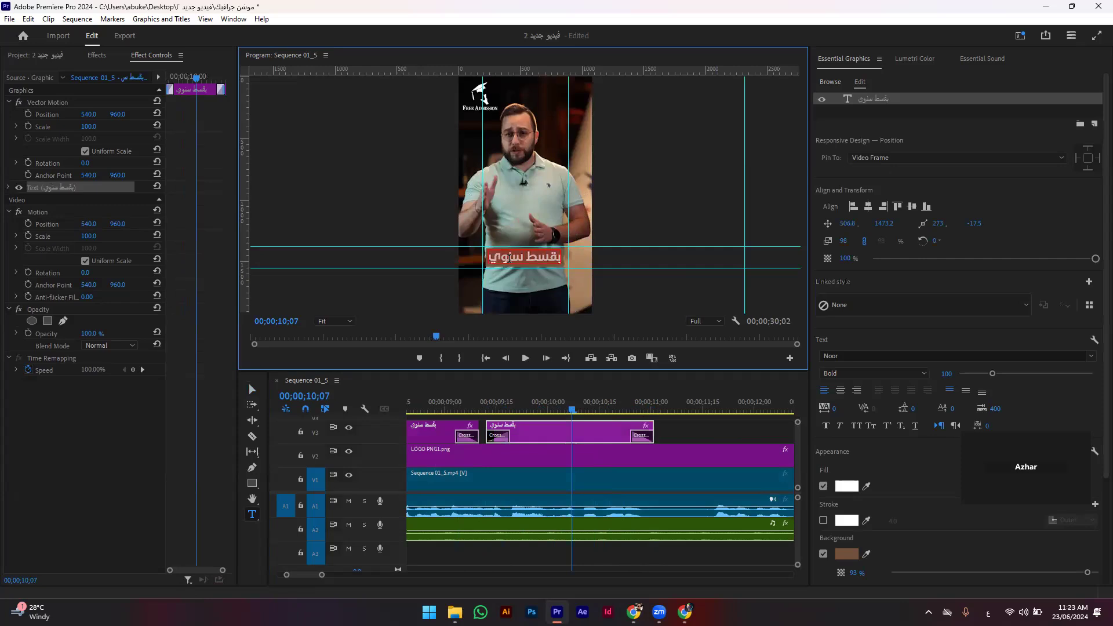
key("ctrl+a")
type("6600")
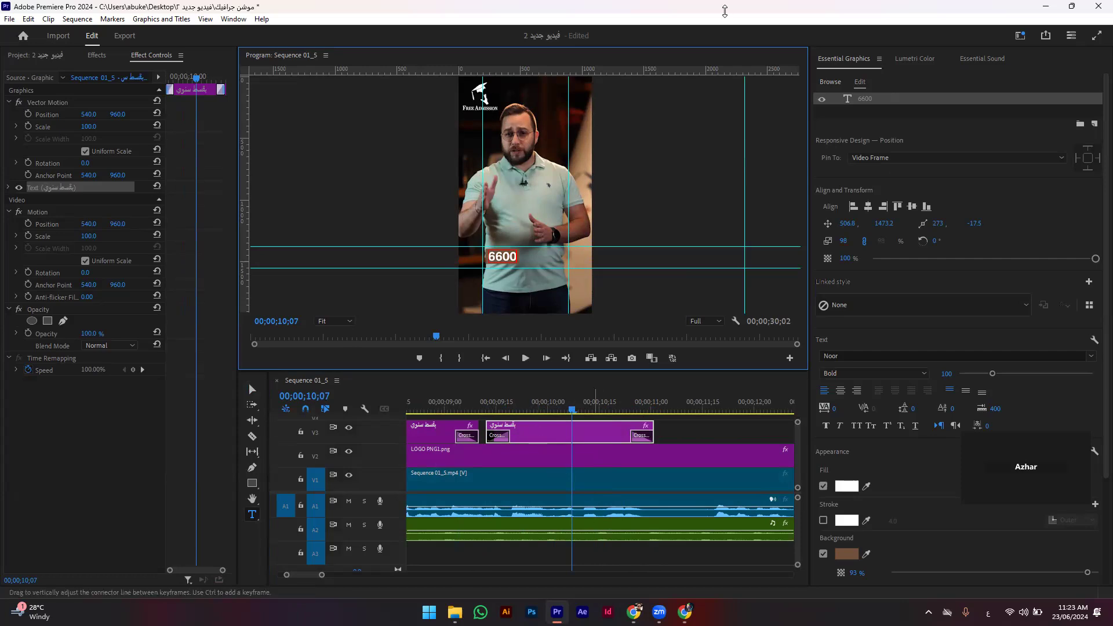
Step: Search Google for 'بورو شعار' to find the euro sign
key("alt+Tab")
type("بورو")
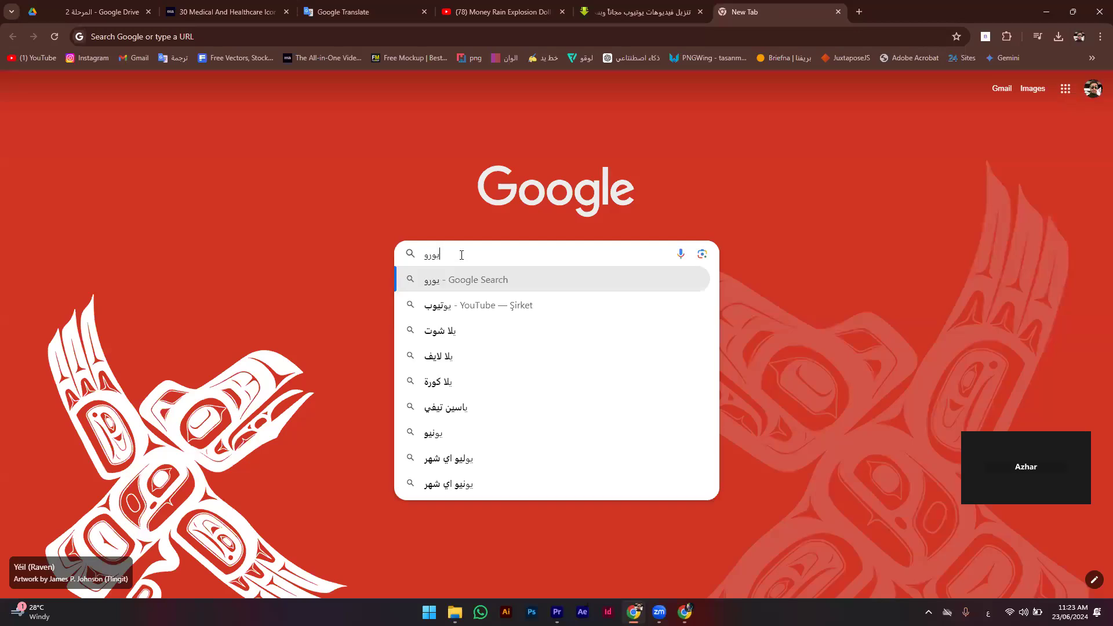
key("Return")
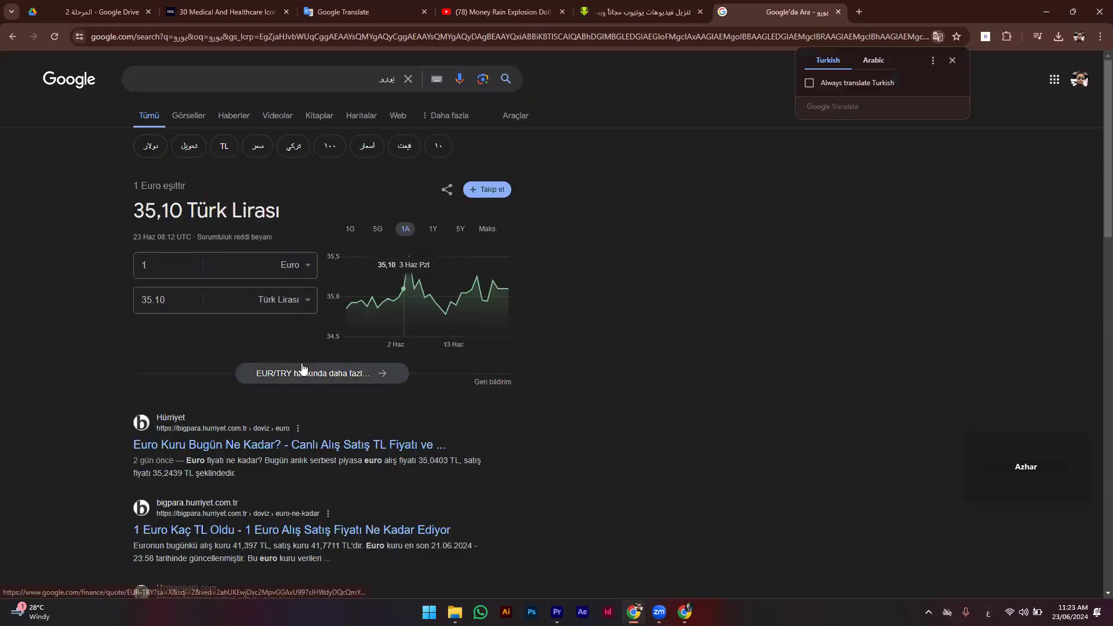
scroll(326, 169, "down", 2)
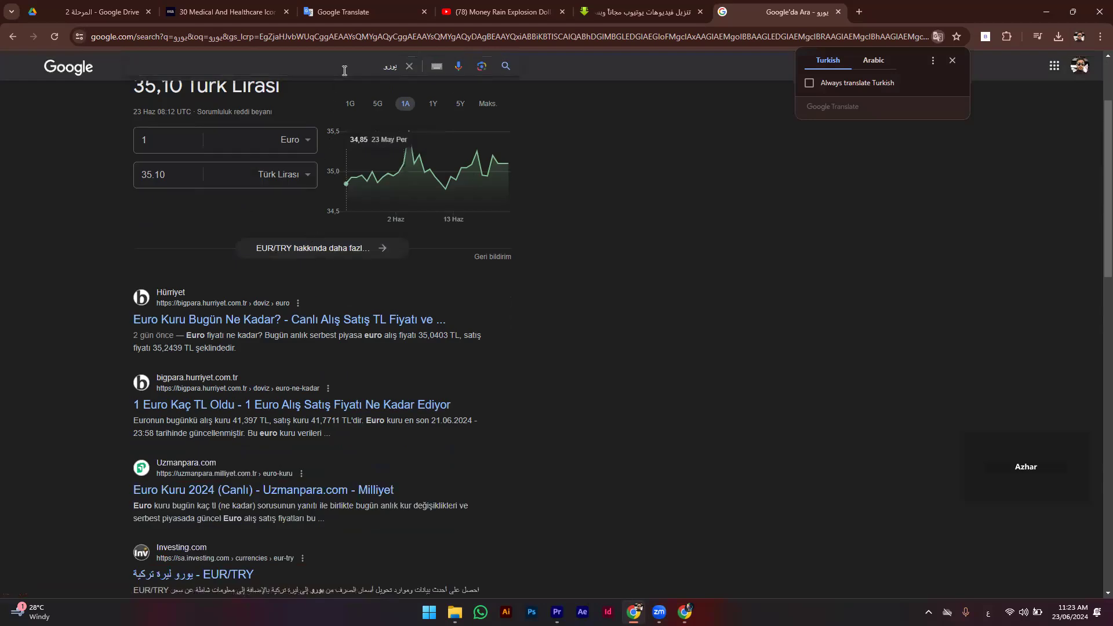
left_click(344, 71)
type("شعار")
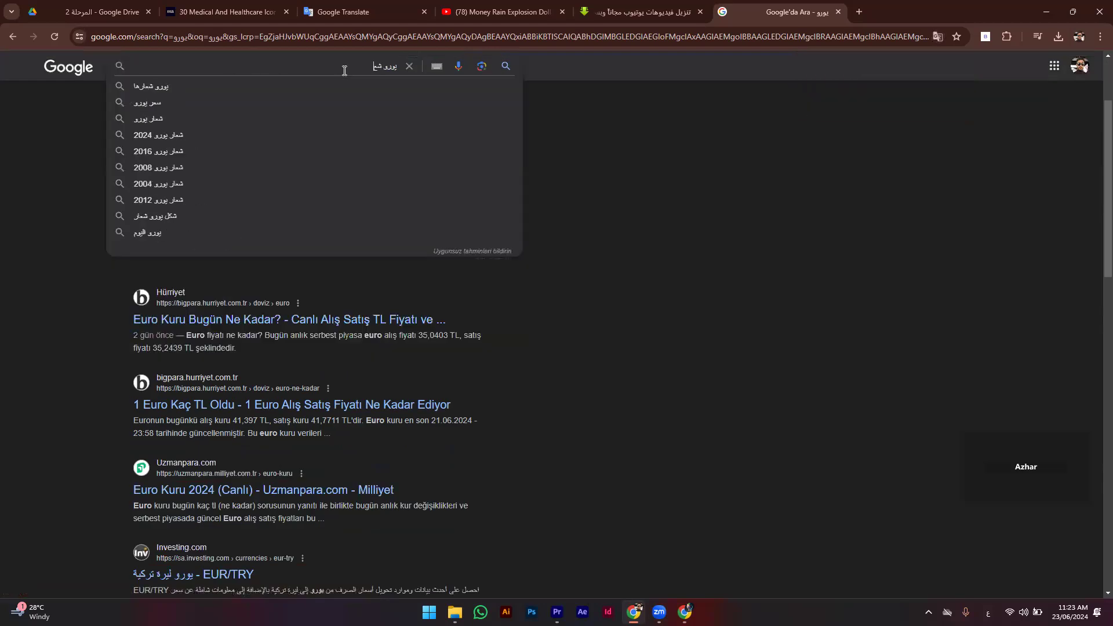
key("Return")
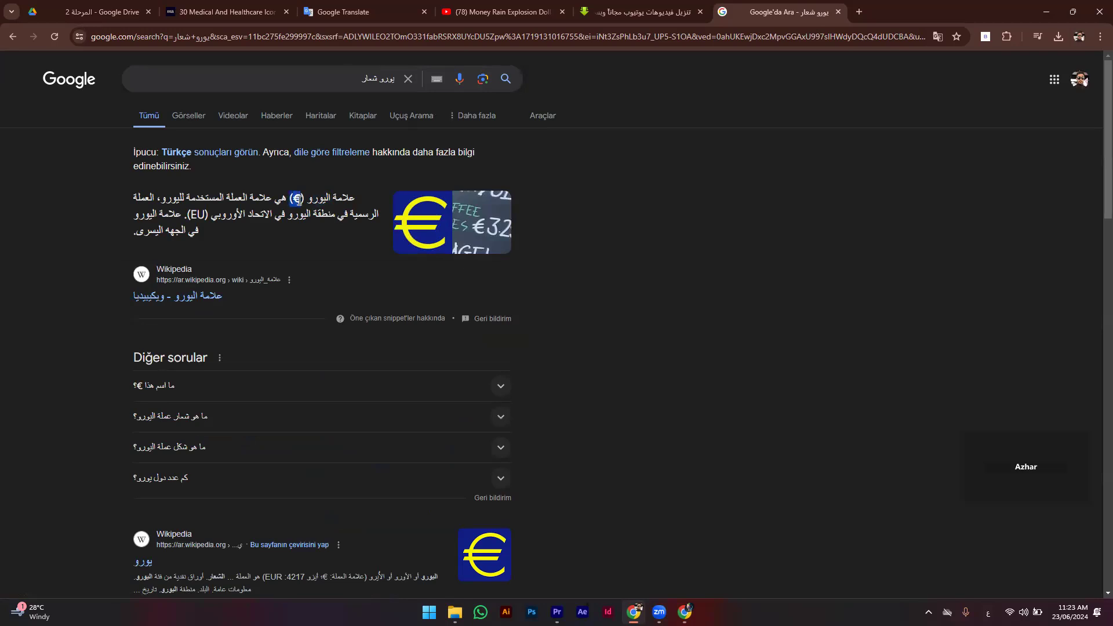
Step: Copy the € from the result and paste it after 6600 in the Premiere caption
left_click_drag(295, 200, 303, 200)
key("alt+Tab")
type("€")
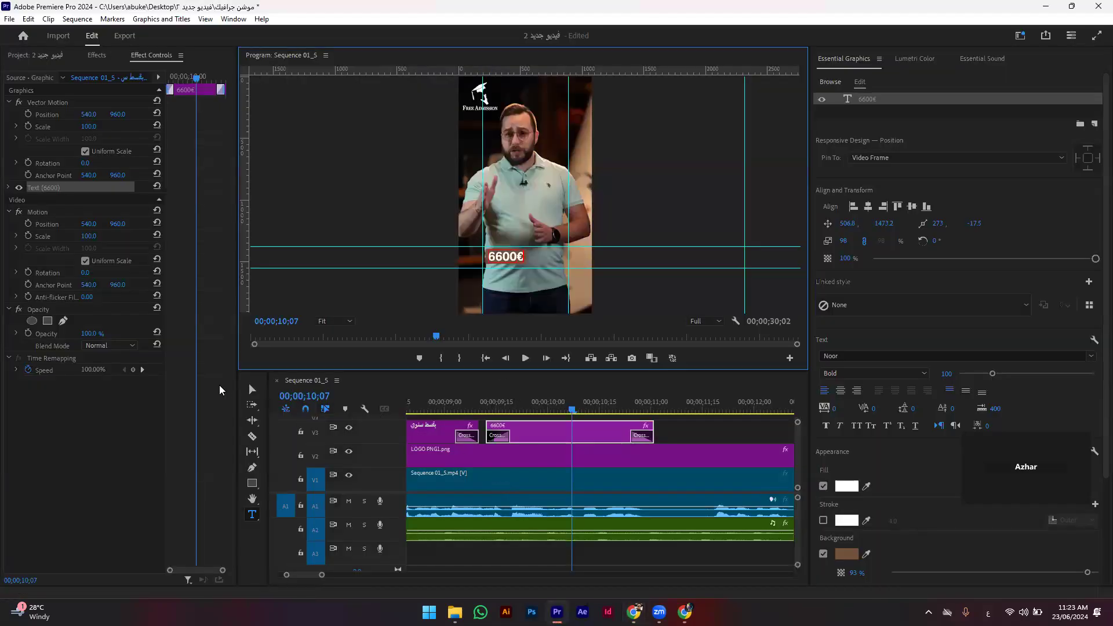
Step: Scale up the 6600€ caption and move it to the top of the frame, nudging it up with Shift+Up
left_click(250, 390)
mouse_move(505, 264)
left_mouse_down()
mouse_move(525, 273)
mouse_move(538, 126)
mouse_move(528, 137)
mouse_move(544, 135)
left_mouse_up()
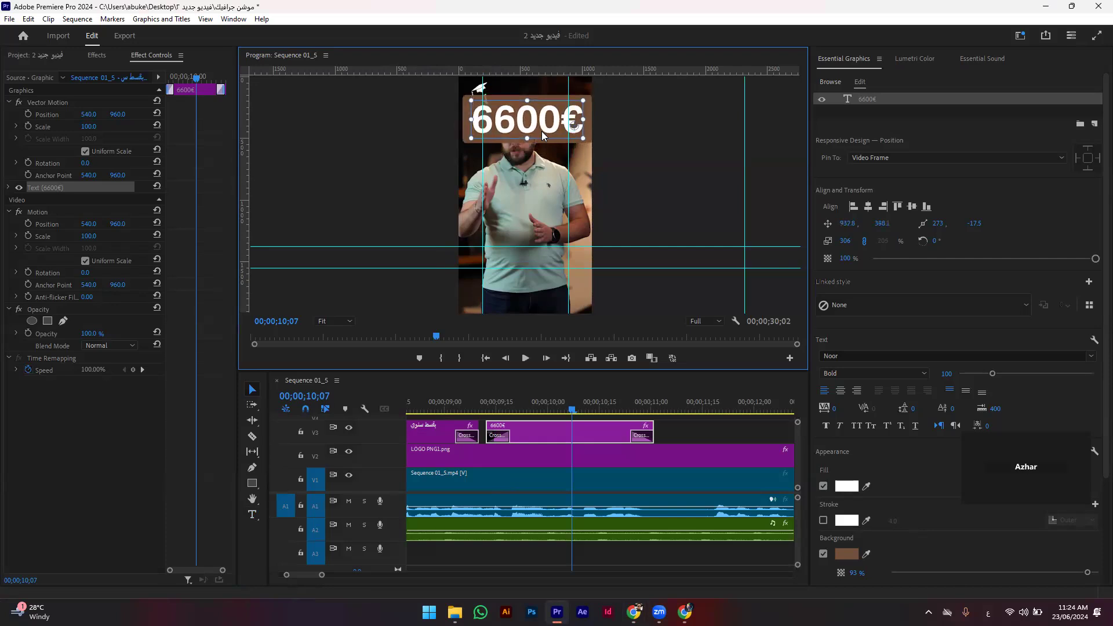
key("grave")
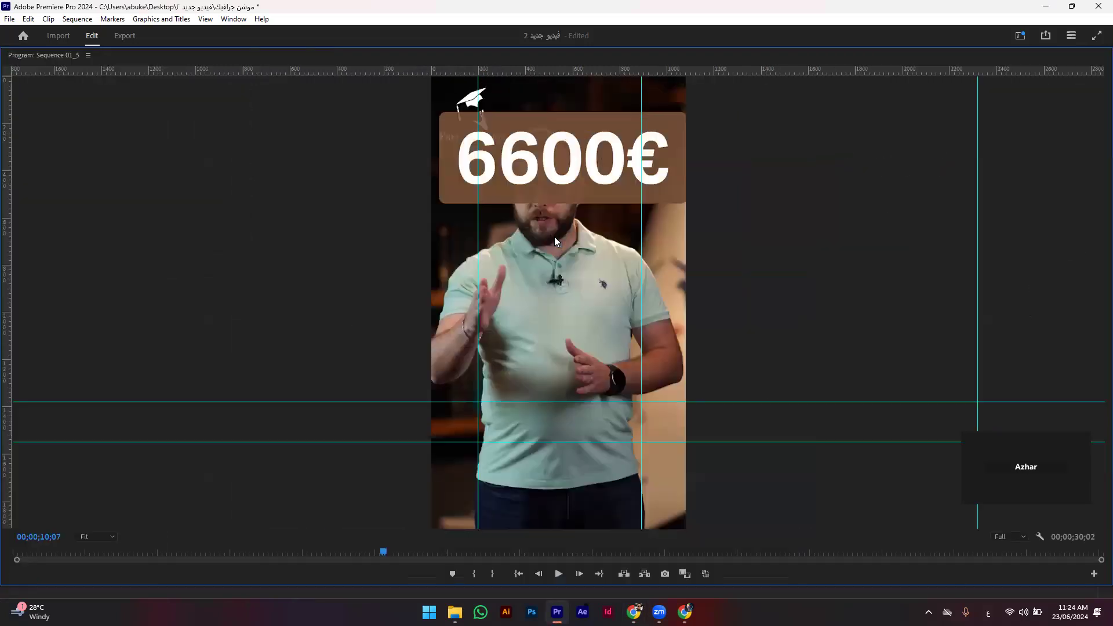
key("shift+Up")
key("shift+Up")
key("shift+Up")
key("shift+Up")
key("shift+Up")
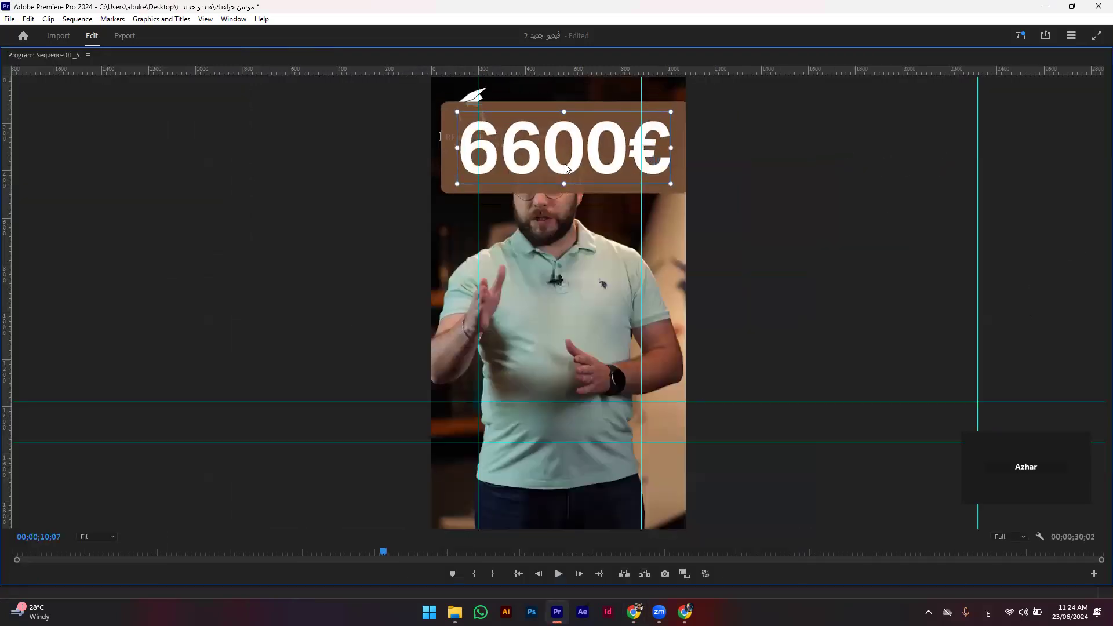
key("shift+Up")
key("shift+Up")
key("shift+Up")
key("shift+Up")
key("grave")
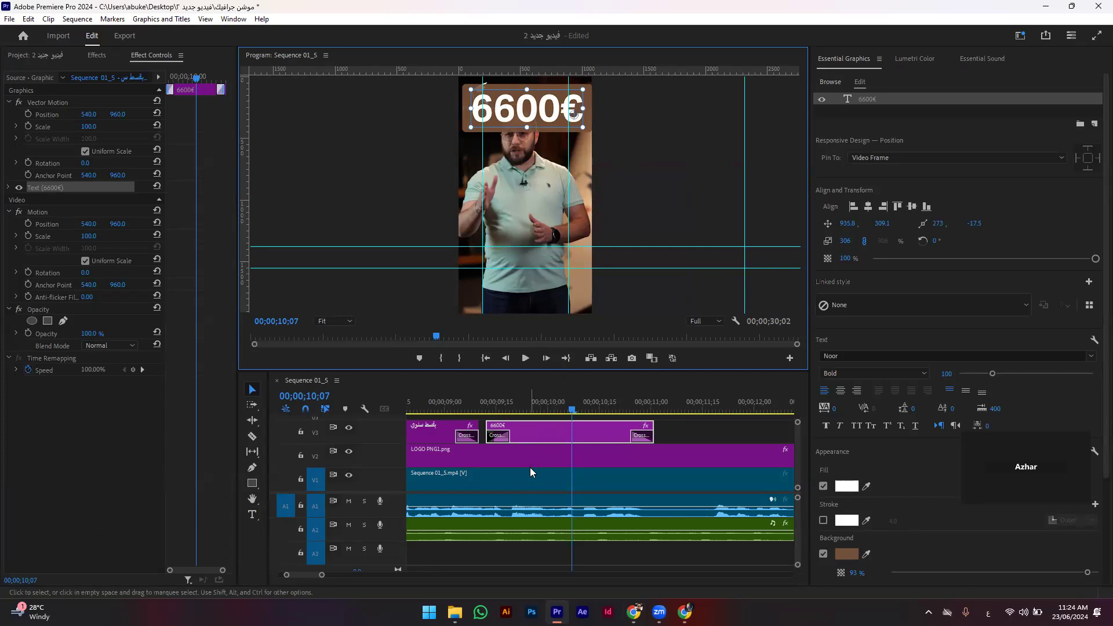
Step: Zoom the timeline out and move the logo clip up onto a new V5 track
left_click_drag(573, 372, 557, 254)
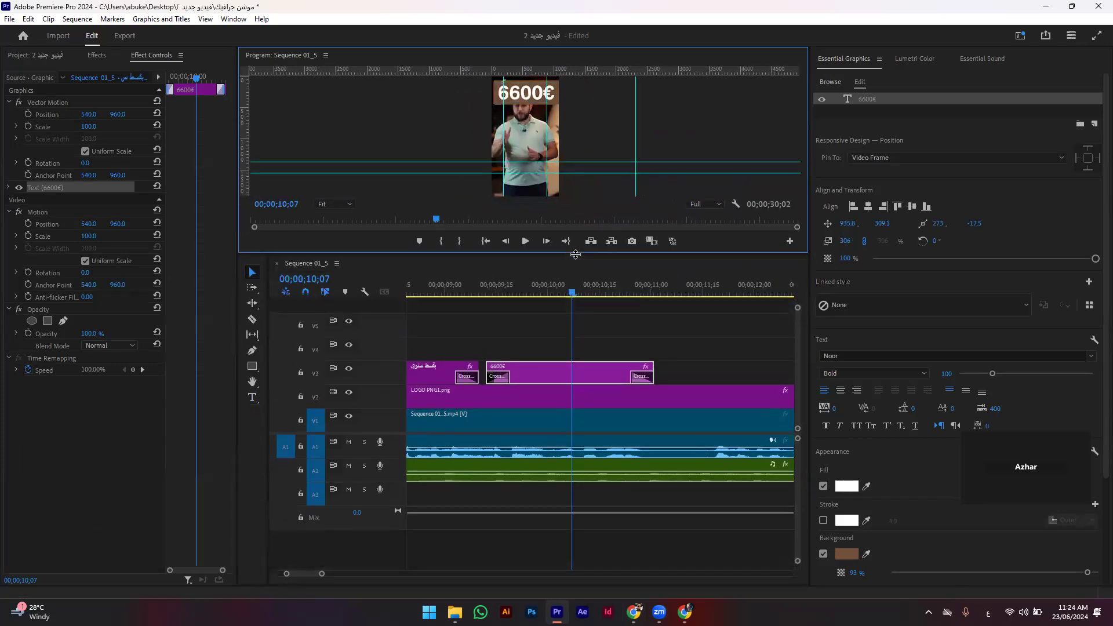
key("minus")
key("minus")
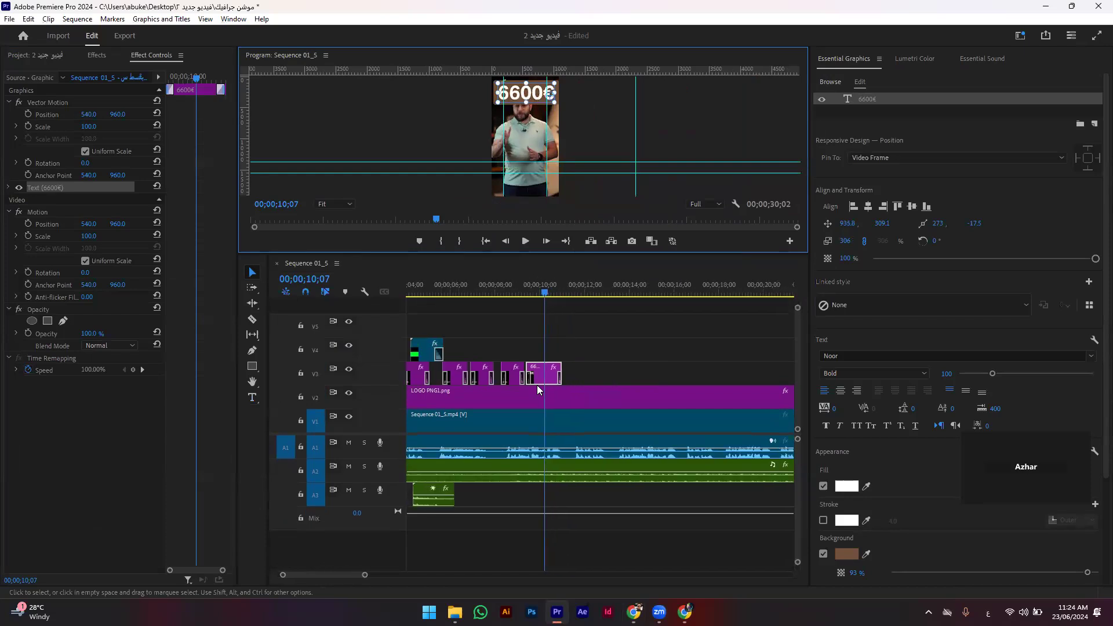
key("minus")
left_click_drag(471, 393, 474, 326)
Step: Shift the caption and overlay clips down one track and place the LOGO PNG1 clip on V4
mouse_move(682, 350)
left_mouse_down()
mouse_move(443, 383)
mouse_move(439, 400)
left_mouse_up()
key("ctrl+z")
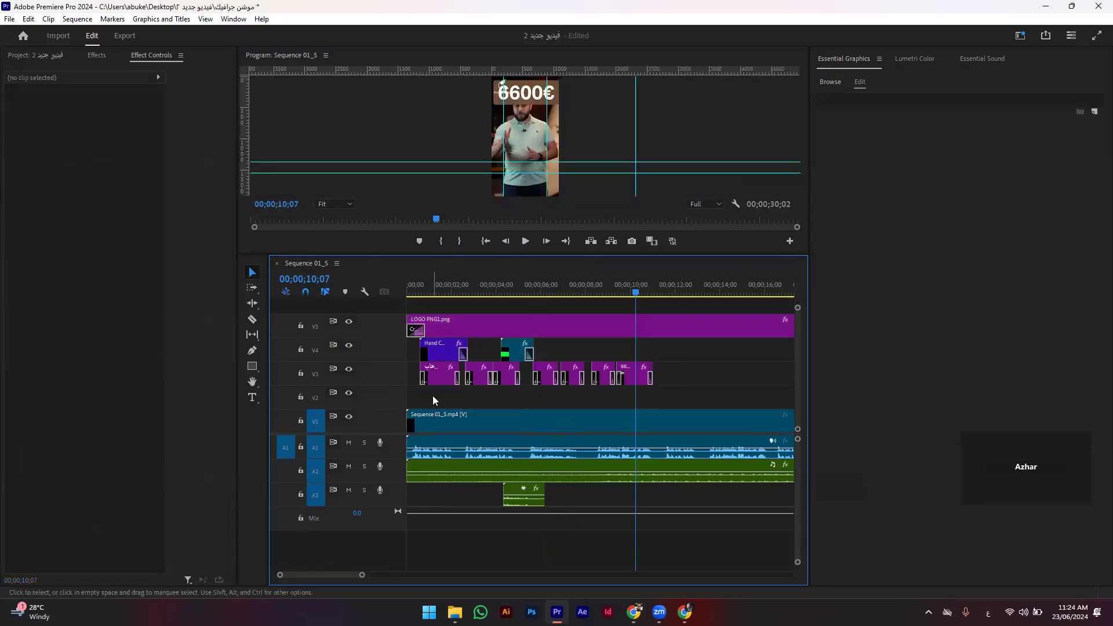
left_click(439, 377)
left_click_drag(406, 348, 464, 348)
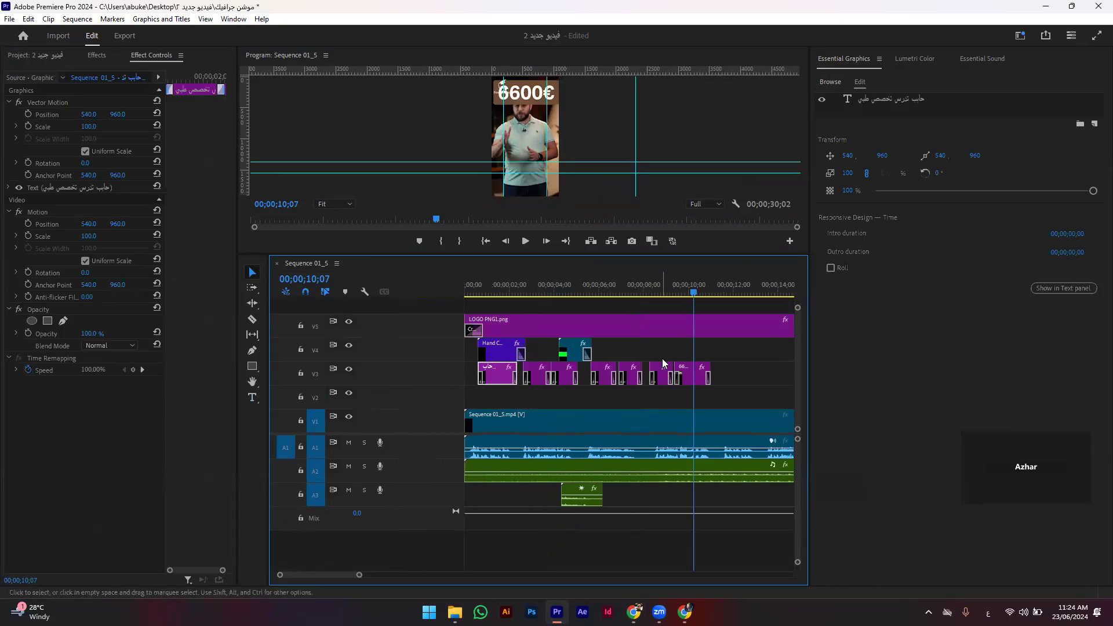
left_click(680, 357)
key("ctrl+z")
key("ctrl+shift+z")
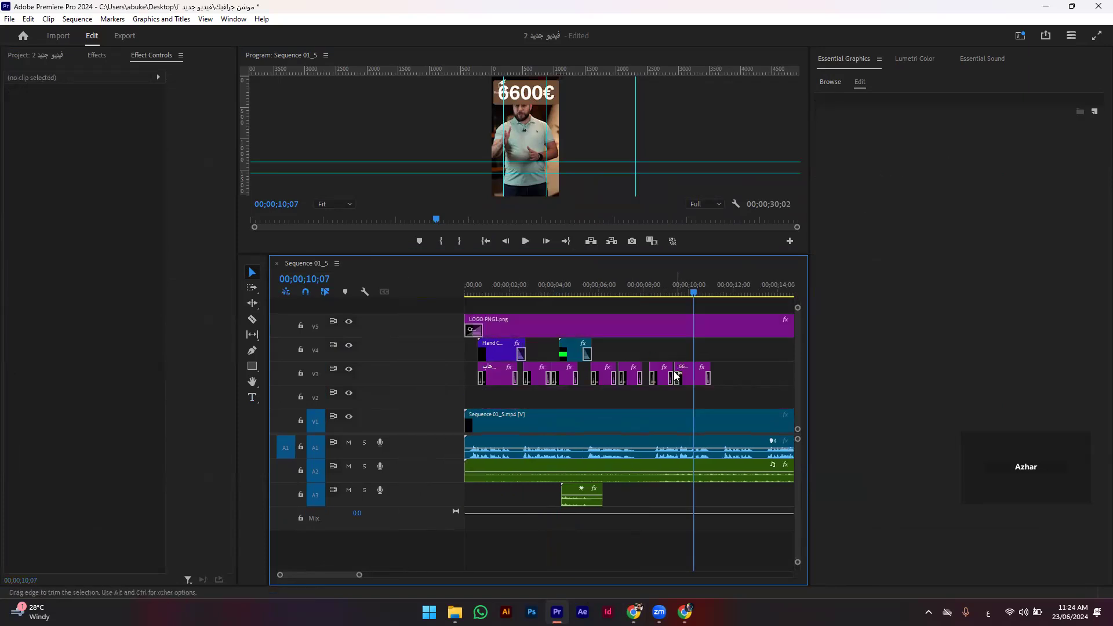
mouse_move(742, 349)
left_mouse_down()
mouse_move(477, 381)
mouse_move(501, 383)
mouse_move(503, 401)
left_mouse_up()
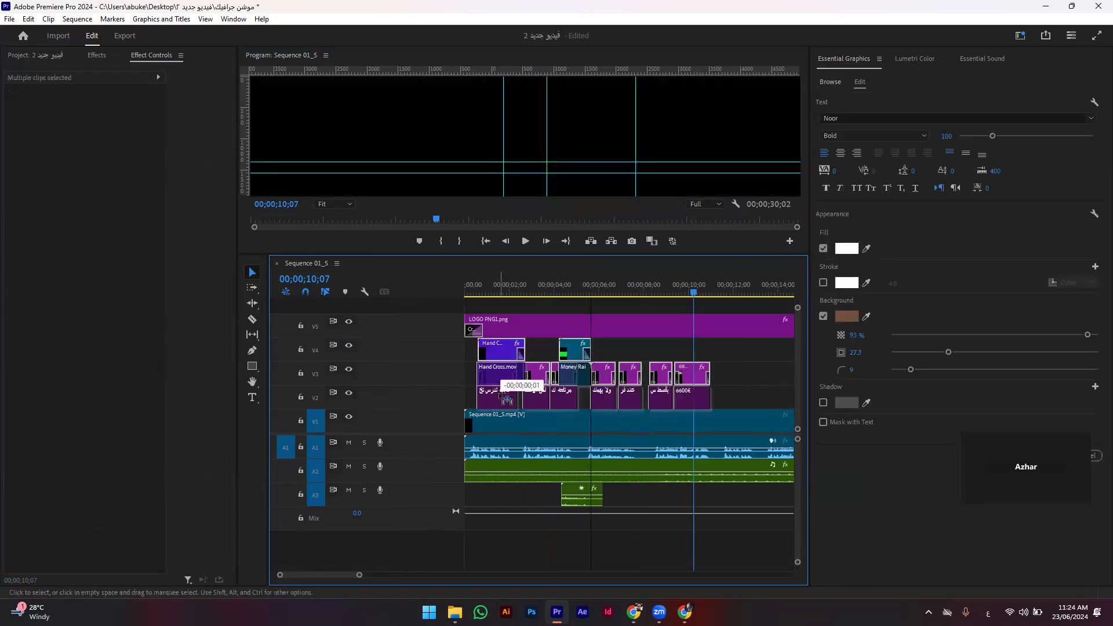
left_click(489, 290)
left_click_drag(504, 325, 593, 324)
Step: Play back from about 6 seconds to check the new track order, then select the 6600€ caption clip
left_click(617, 291)
key("space")
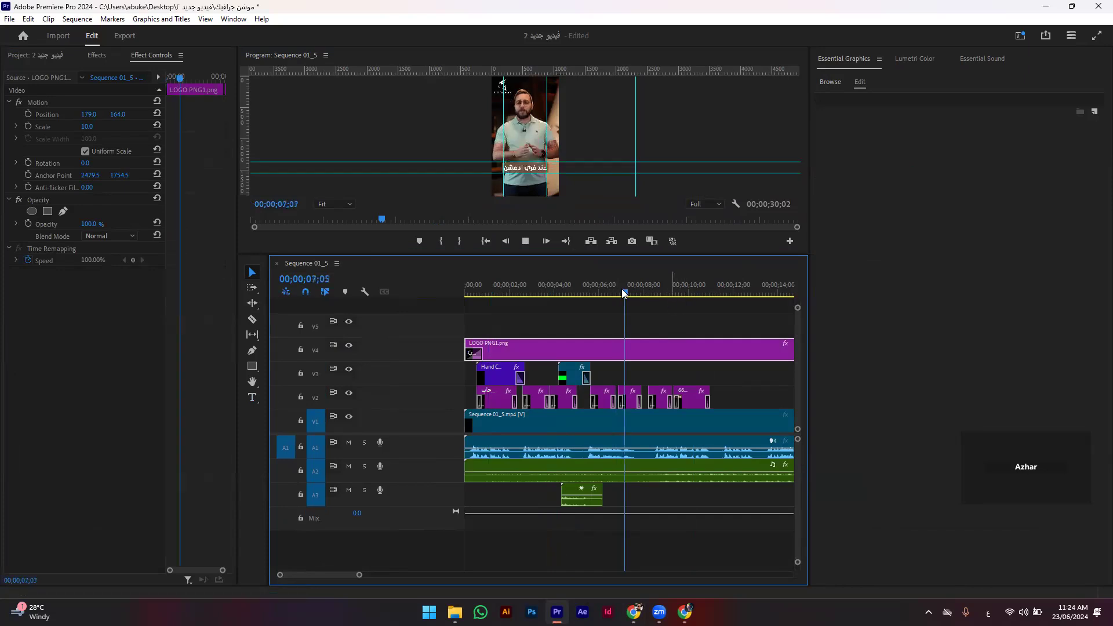
key("space")
left_click(673, 304)
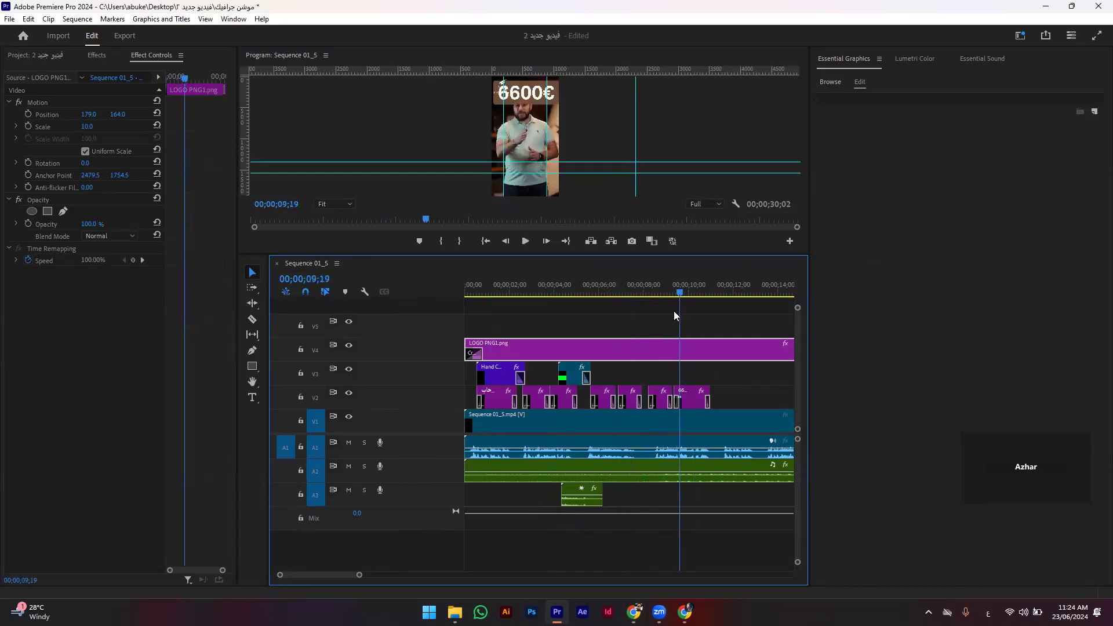
left_click(567, 171)
key("grave")
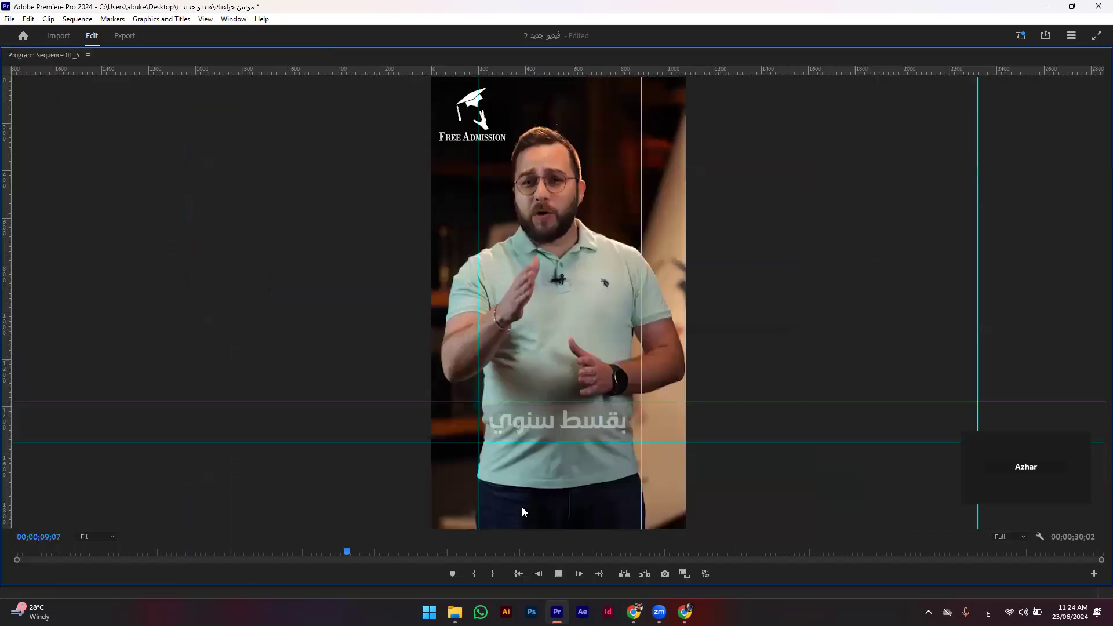
key("grave")
key("space")
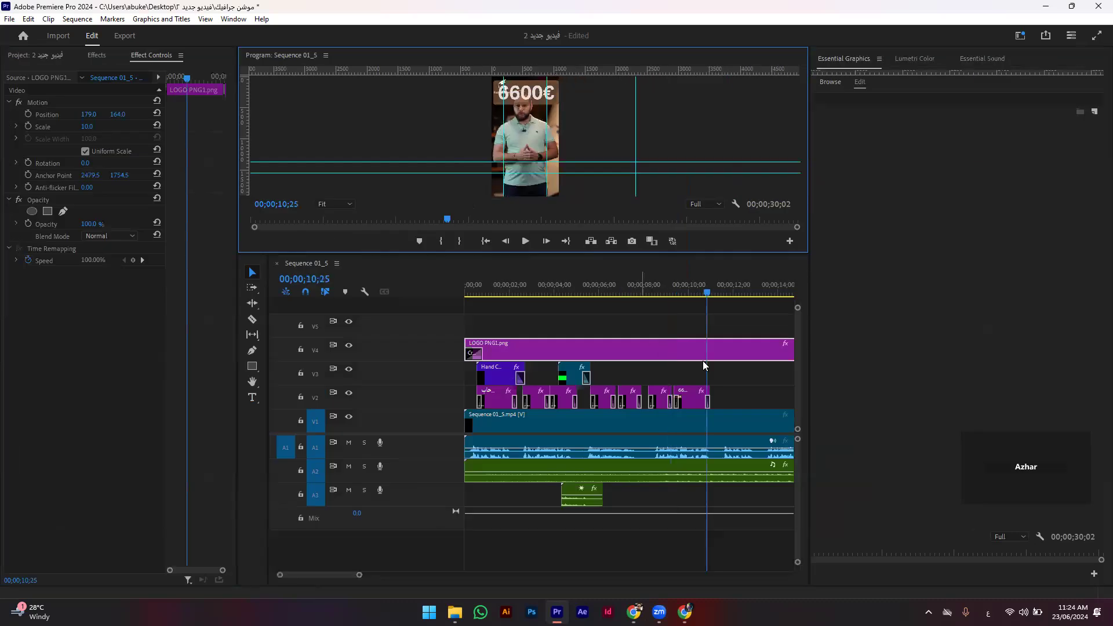
left_click(690, 398)
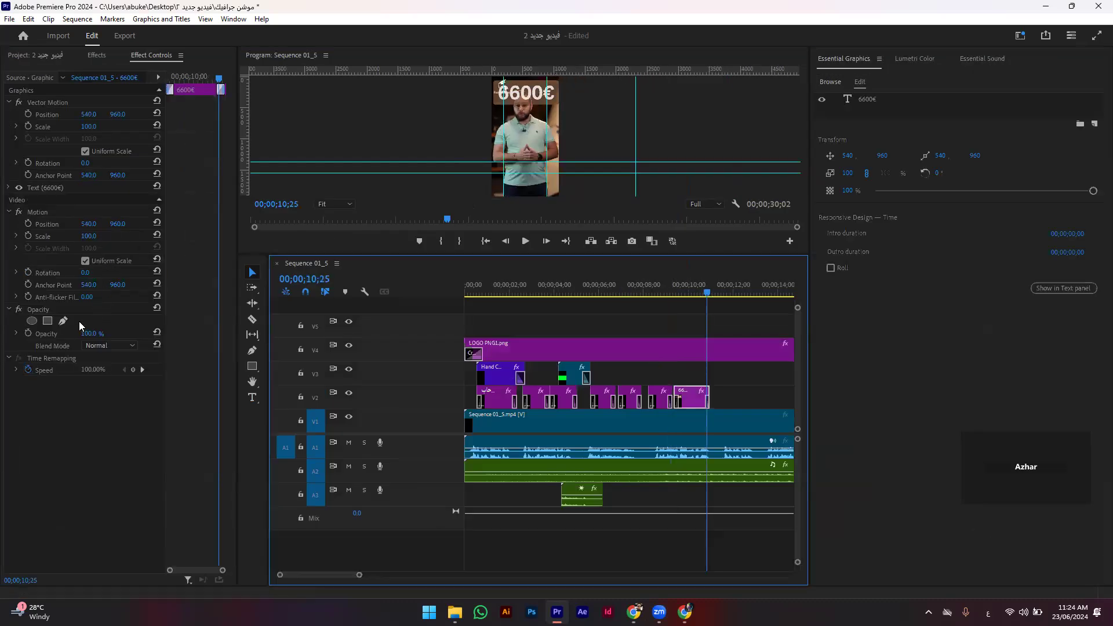
Step: Add a freehand opacity mask to the 6600€ caption and set its opacity to 48%
left_click(47, 321)
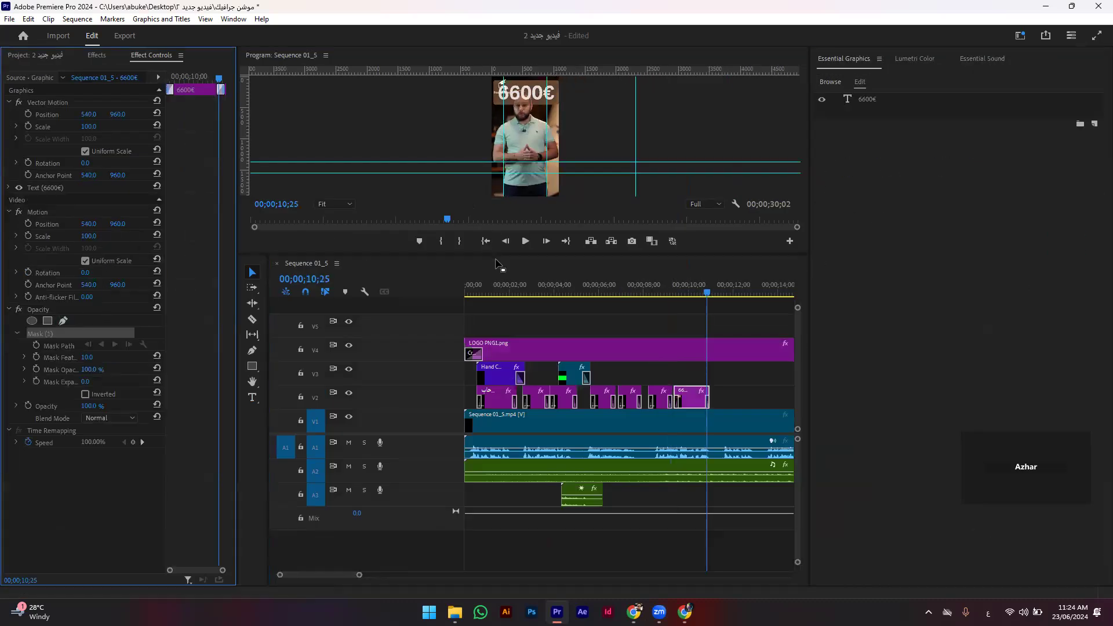
left_click_drag(498, 254, 497, 565)
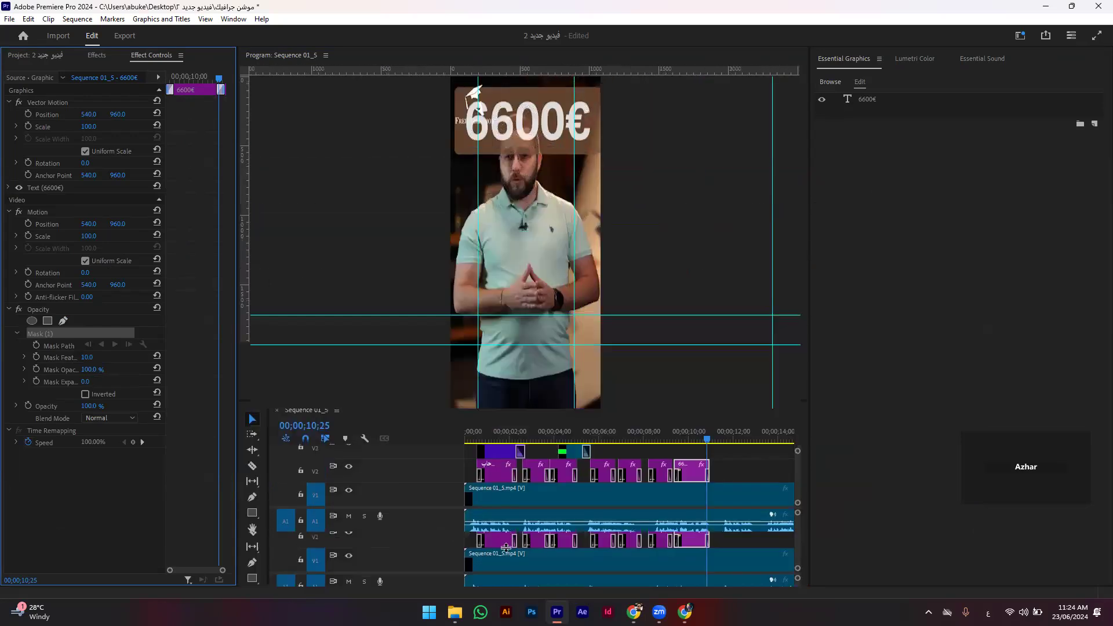
left_click(482, 185)
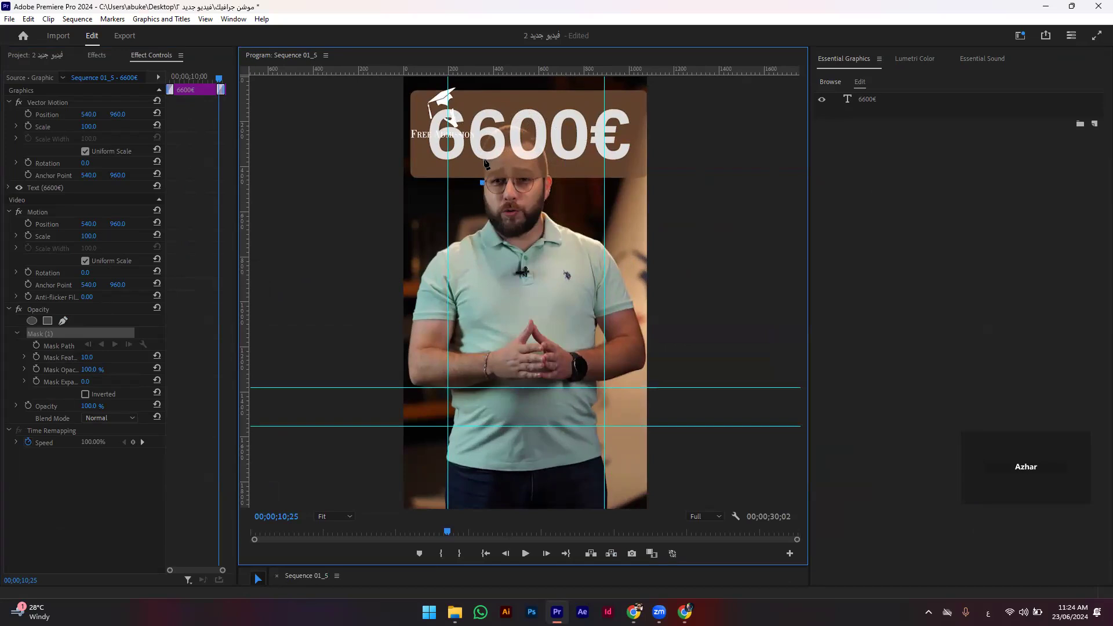
left_click(480, 156)
key("ctrl+z")
left_click_drag(96, 406, 96, 408)
left_click(93, 406)
left_click(507, 128)
key("ctrl+z")
left_click(508, 126)
Step: Set the Program Monitor zoom to 100% and go to frame 00;00;10;06 showing the 6600€ graphic
left_click(333, 516)
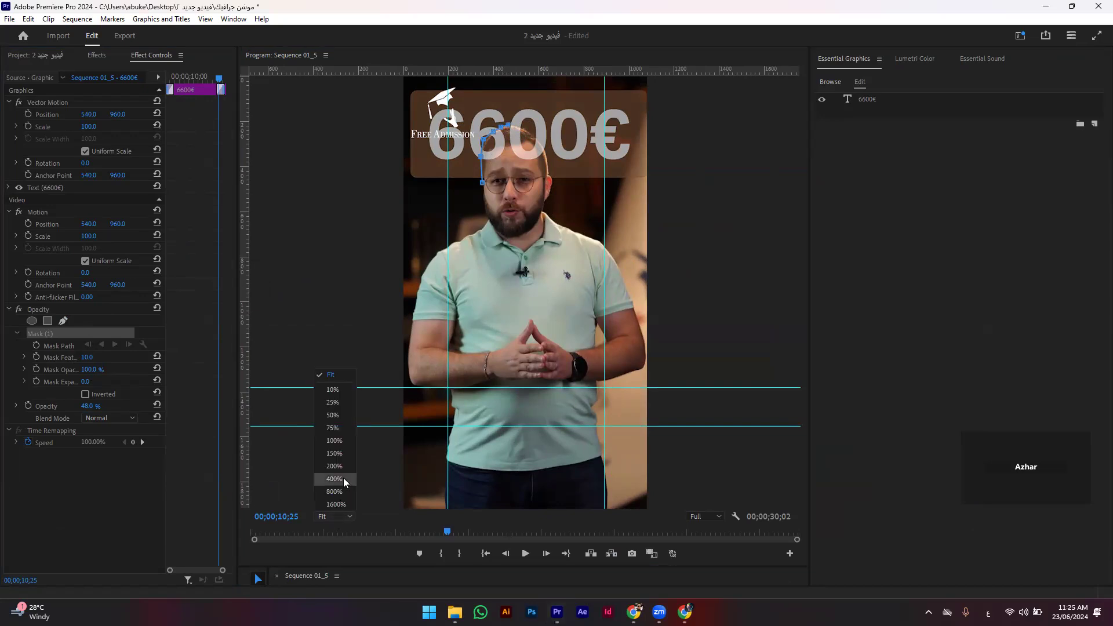
left_click(339, 441)
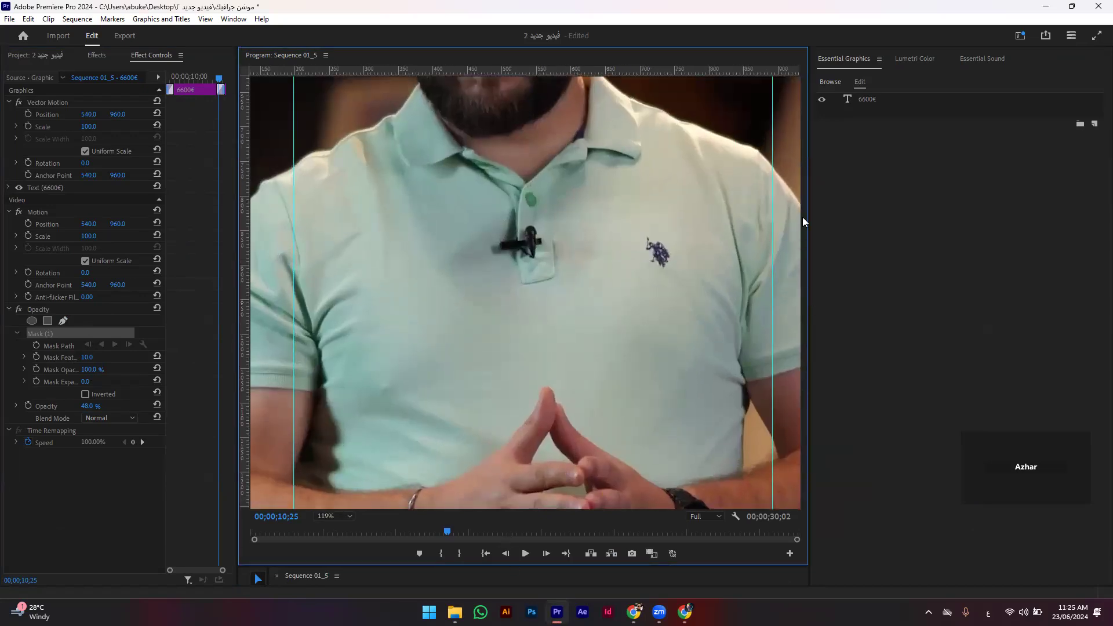
scroll(609, 248, "down", 4)
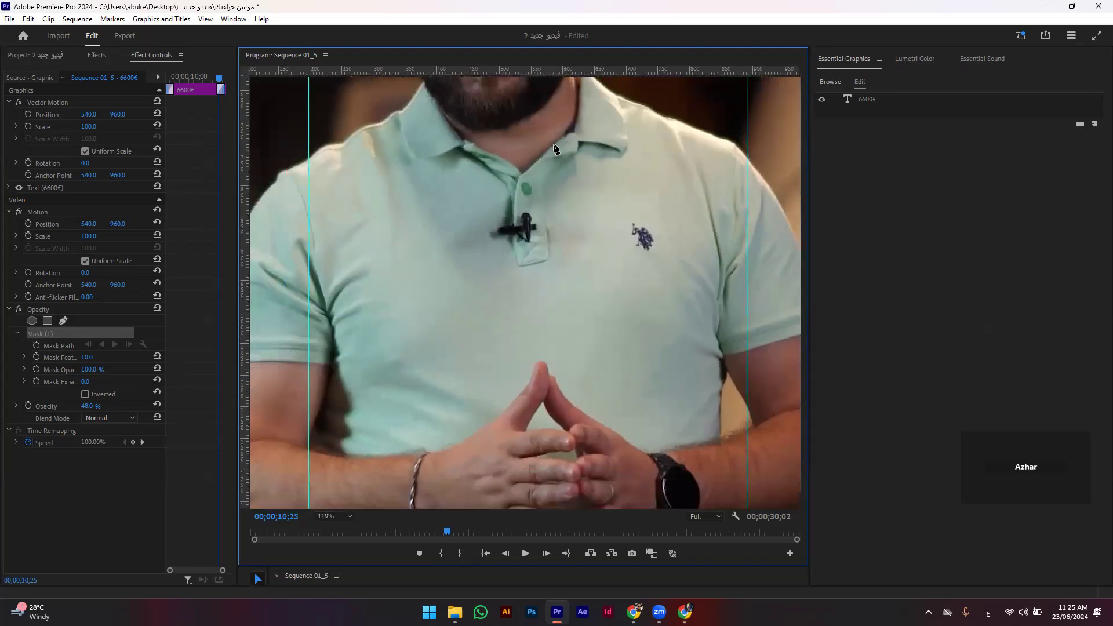
scroll(557, 159, "up", 3)
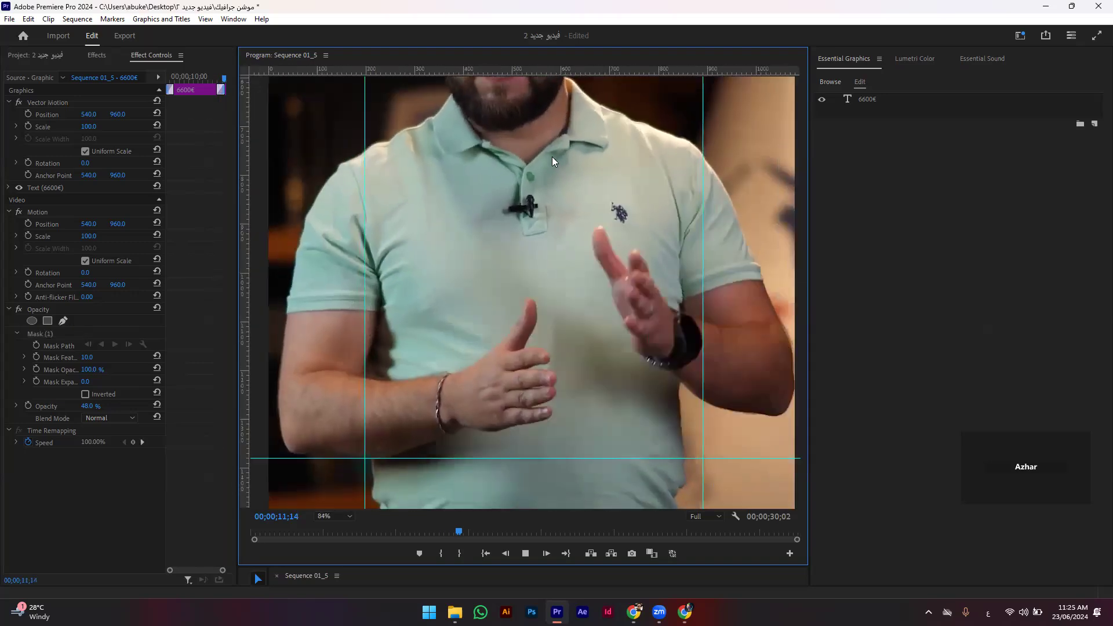
scroll(552, 157, "down", 5)
scroll(568, 144, "down", 3)
scroll(562, 143, "down", 2)
scroll(559, 134, "down", 1)
scroll(552, 87, "up", 2)
scroll(552, 85, "up", 2)
scroll(614, 186, "down", 1)
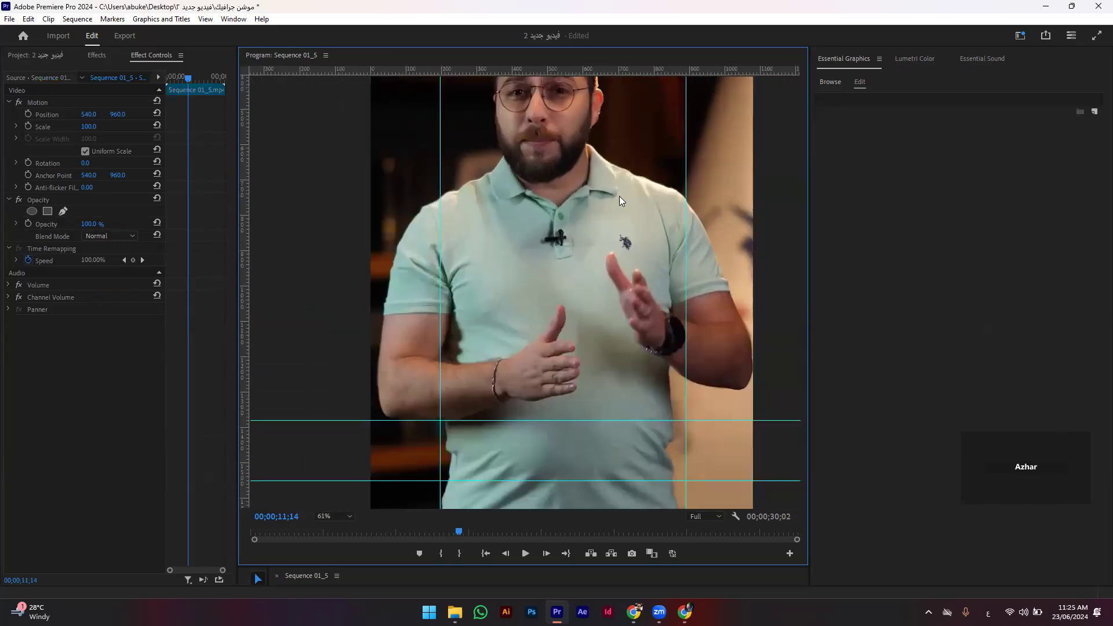
scroll(556, 174, "down", 2)
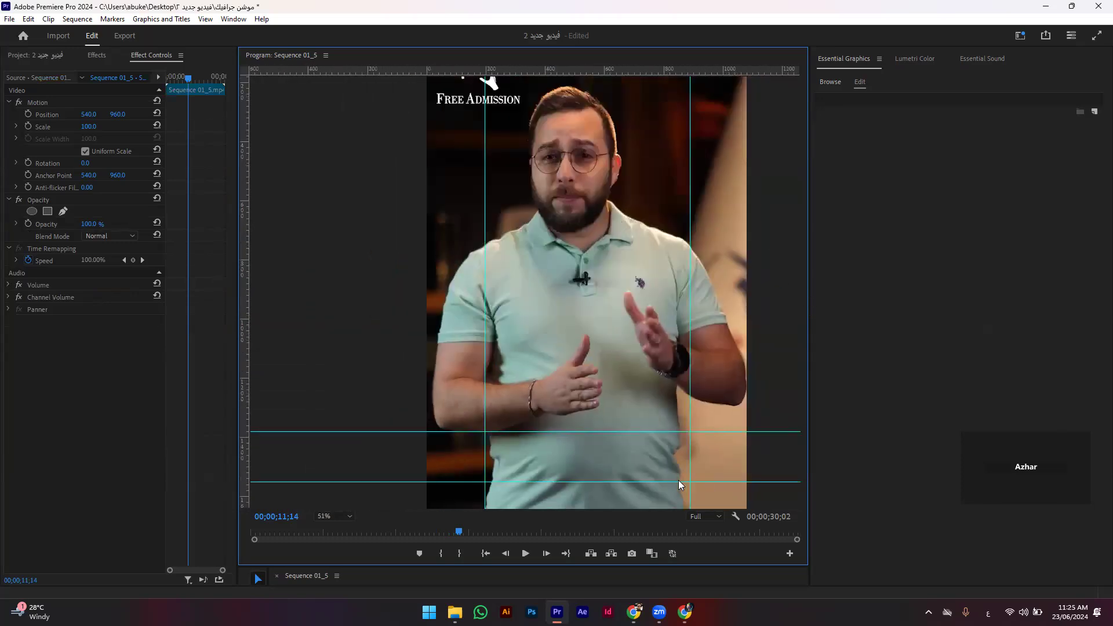
scroll(548, 172, "down", 1)
scroll(564, 161, "up", 1)
scroll(564, 163, "up", 2)
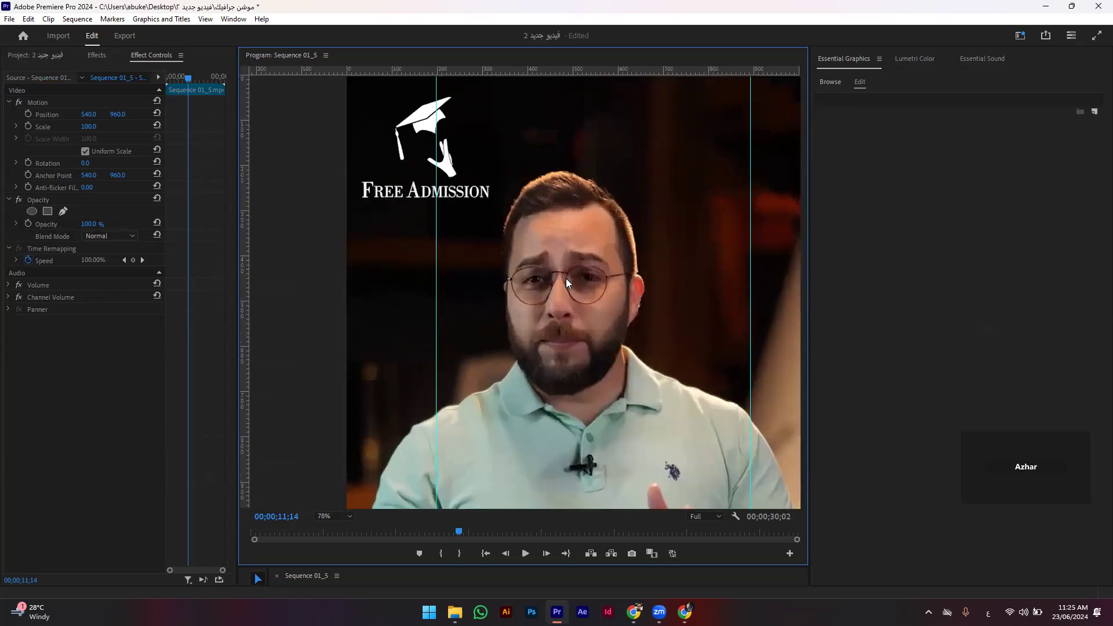
scroll(566, 185, "up", 3)
left_click_drag(456, 531, 435, 531)
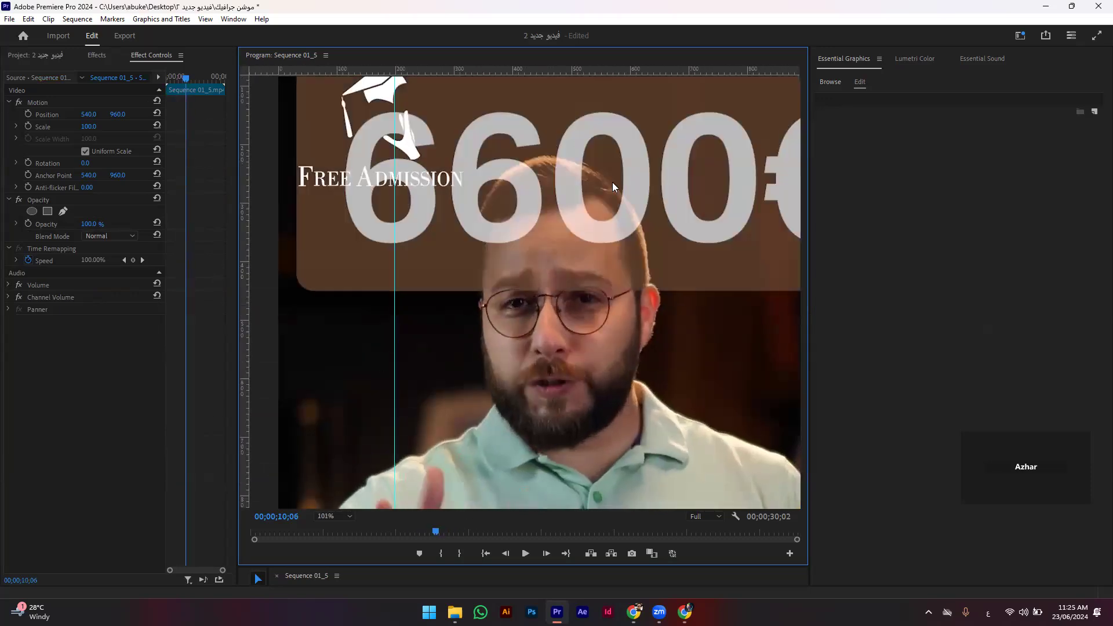
Step: Select the 6600€ graphic and trace its Opacity pen mask along the top of the speaker's head
left_click(565, 197)
left_click(64, 321)
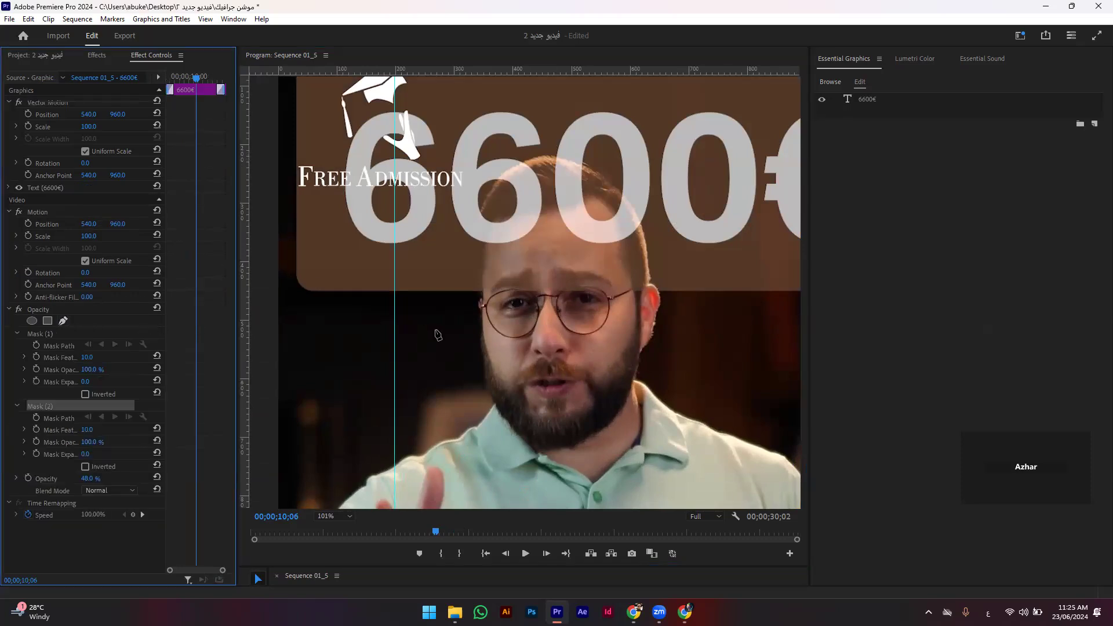
key("Delete")
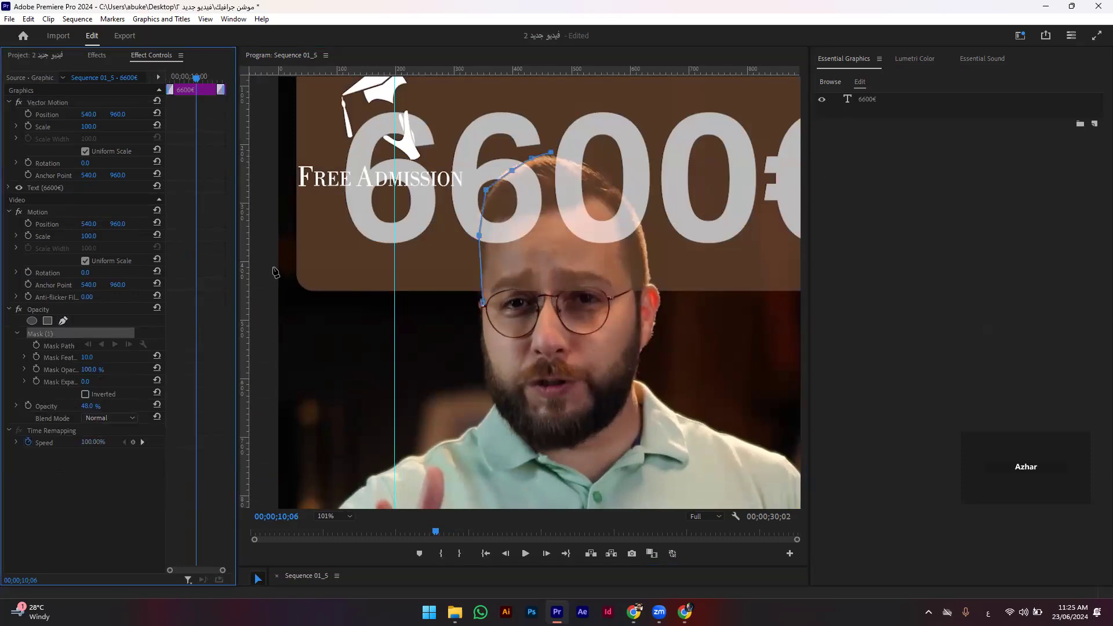
left_click(567, 168)
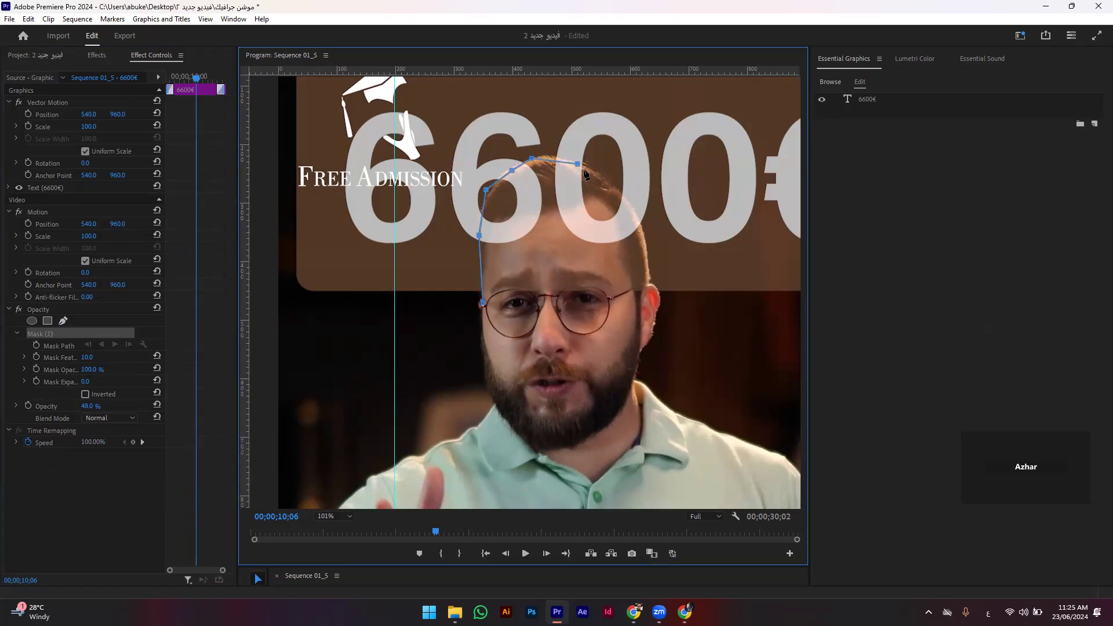
left_click(547, 154)
left_click(562, 160)
left_click(579, 164)
left_click(603, 176)
left_click(615, 186)
Step: Continue the head mask down the right side and around the chin, then close it
left_click(652, 266)
left_click(649, 283)
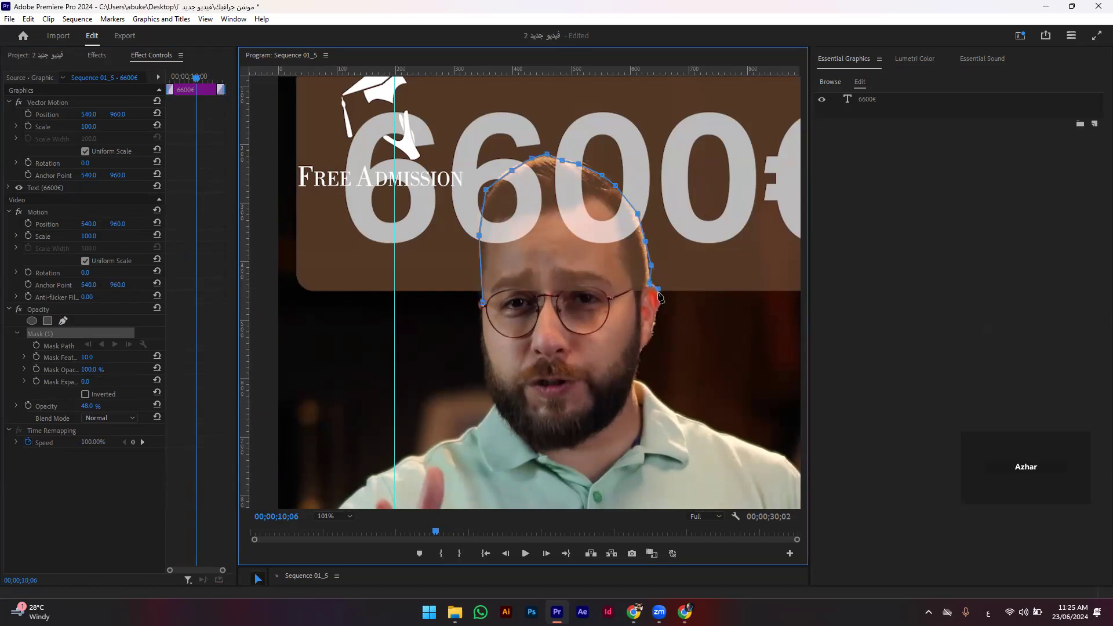
left_click(632, 384)
left_click(546, 401)
left_click(476, 389)
left_click(447, 364)
left_click(450, 339)
left_click(482, 303)
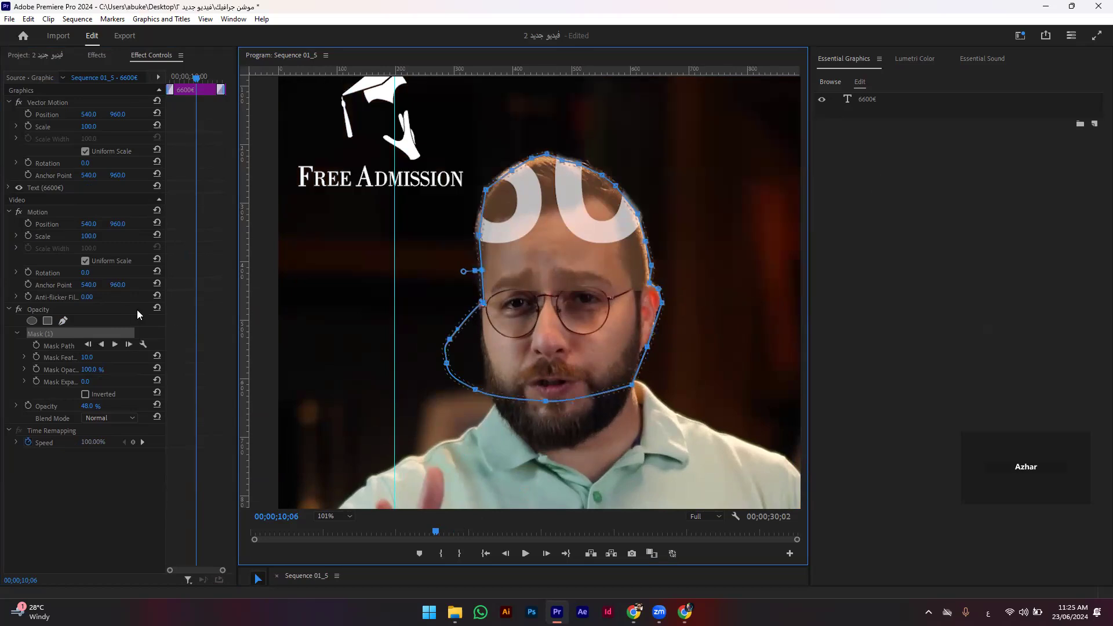
Step: Invert the mask, play back to check it, and set the monitor zoom to Fit
left_click(86, 395)
key("space")
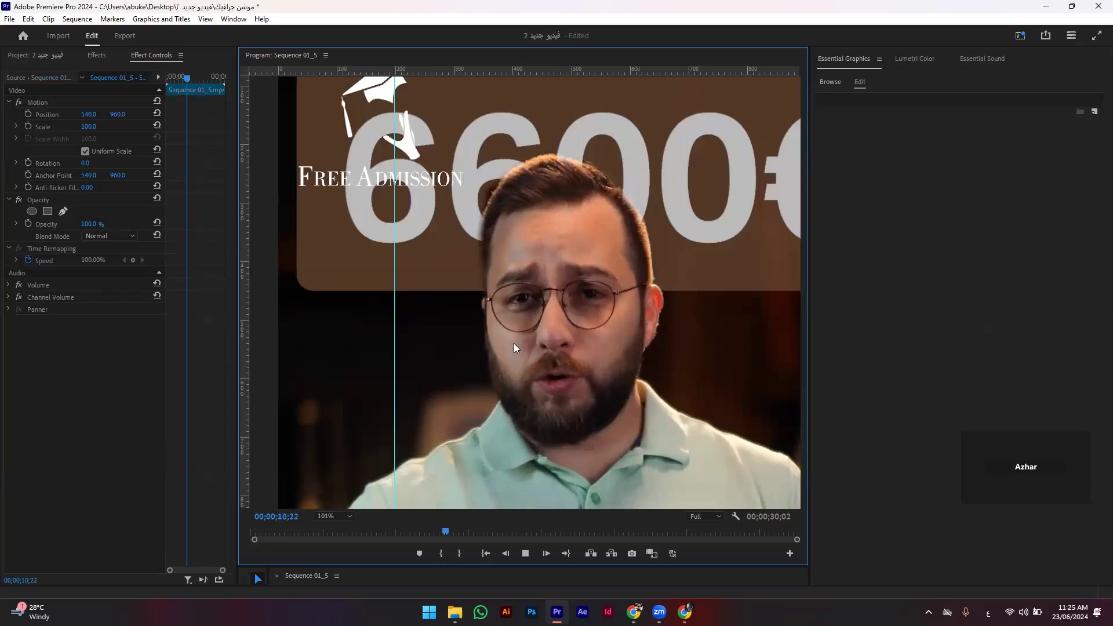
key("space")
left_click(431, 532)
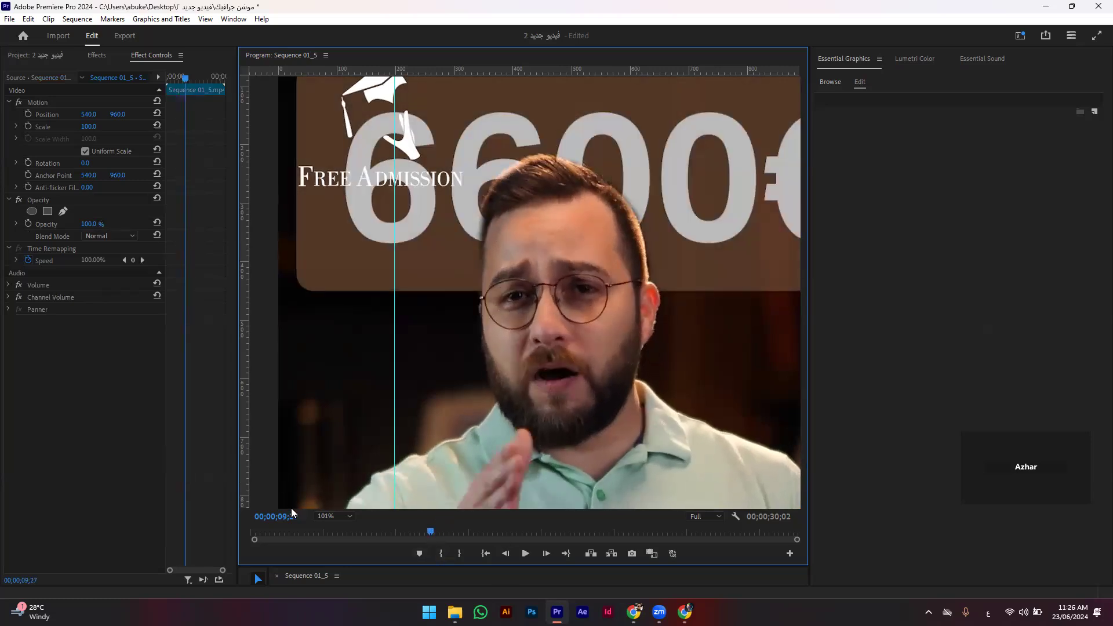
left_click(333, 516)
left_click(330, 376)
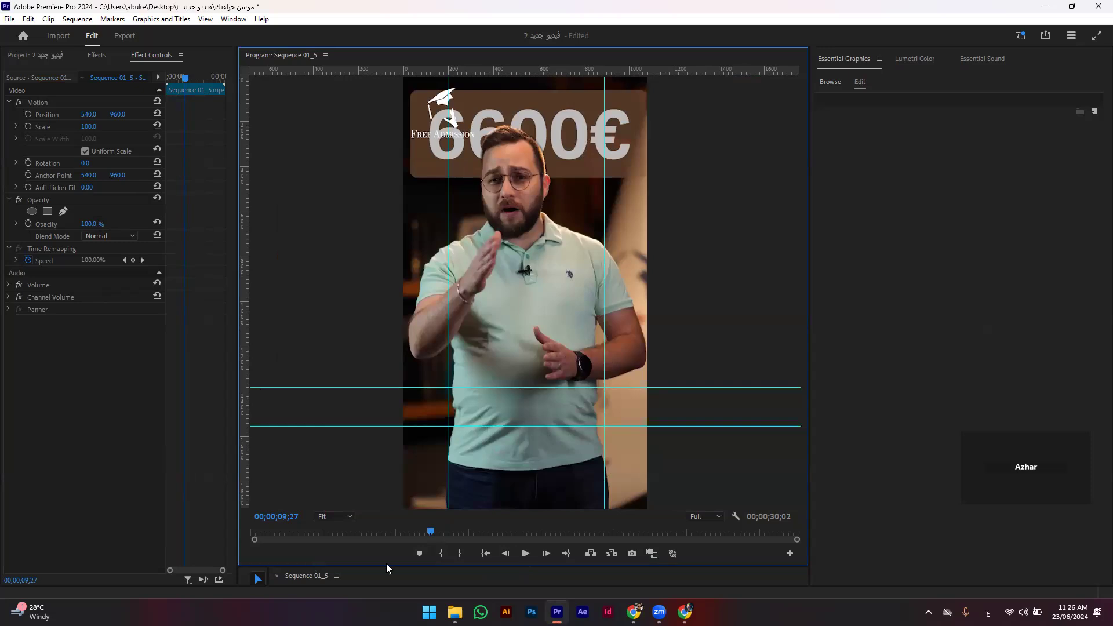
Step: Select the 6600€ graphic, try scaling it to 160, then undo the change
left_click_drag(512, 567, 513, 463)
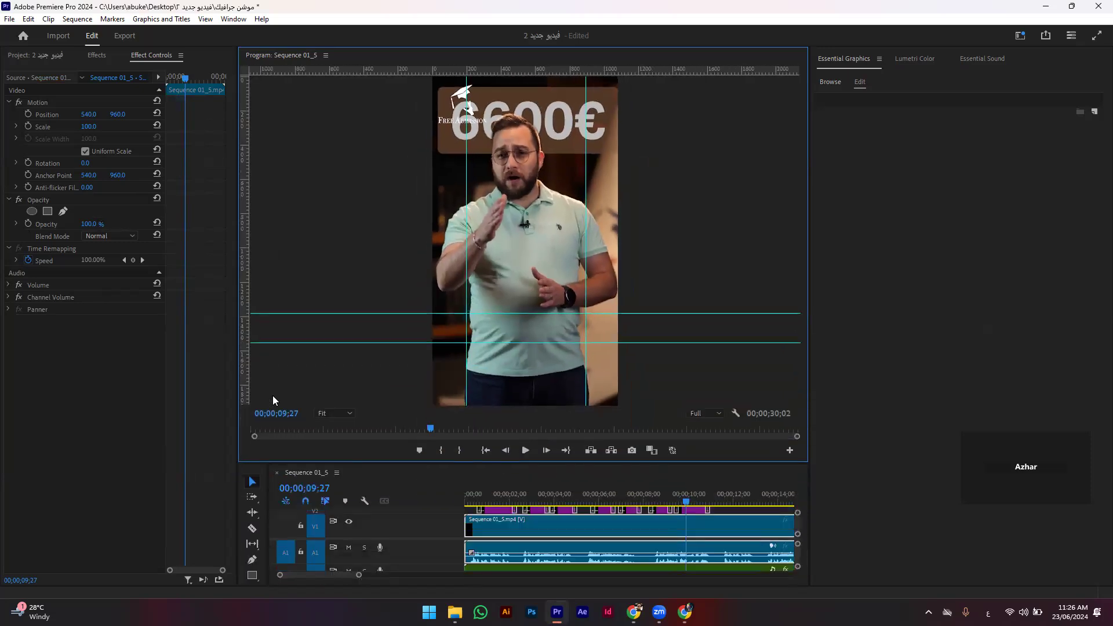
left_click(565, 110)
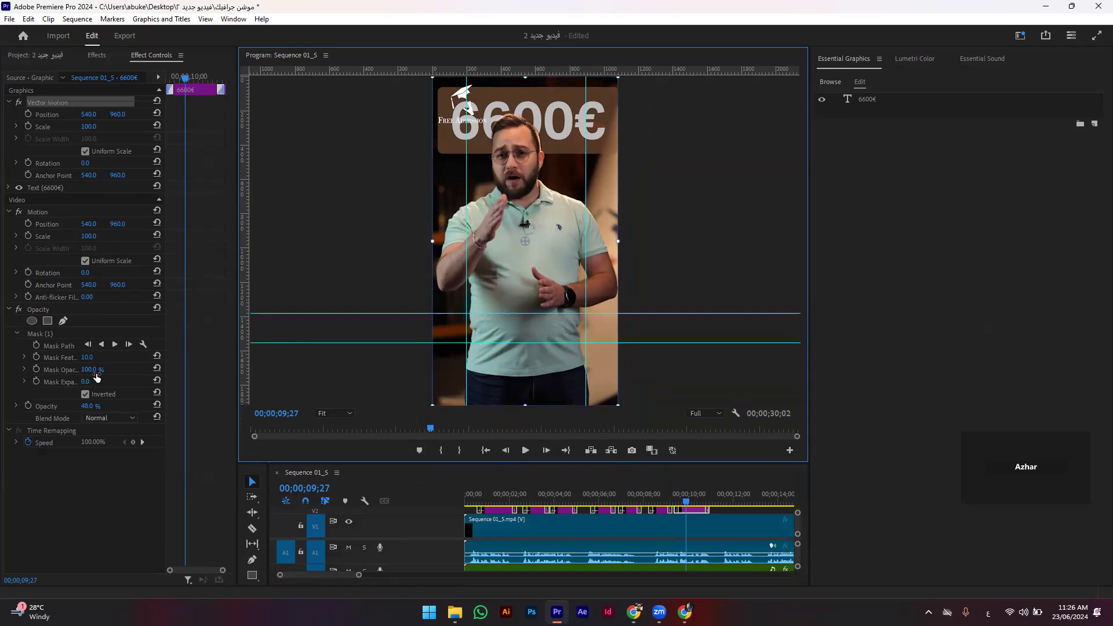
left_click_drag(89, 236, 96, 236)
key("ctrl+z")
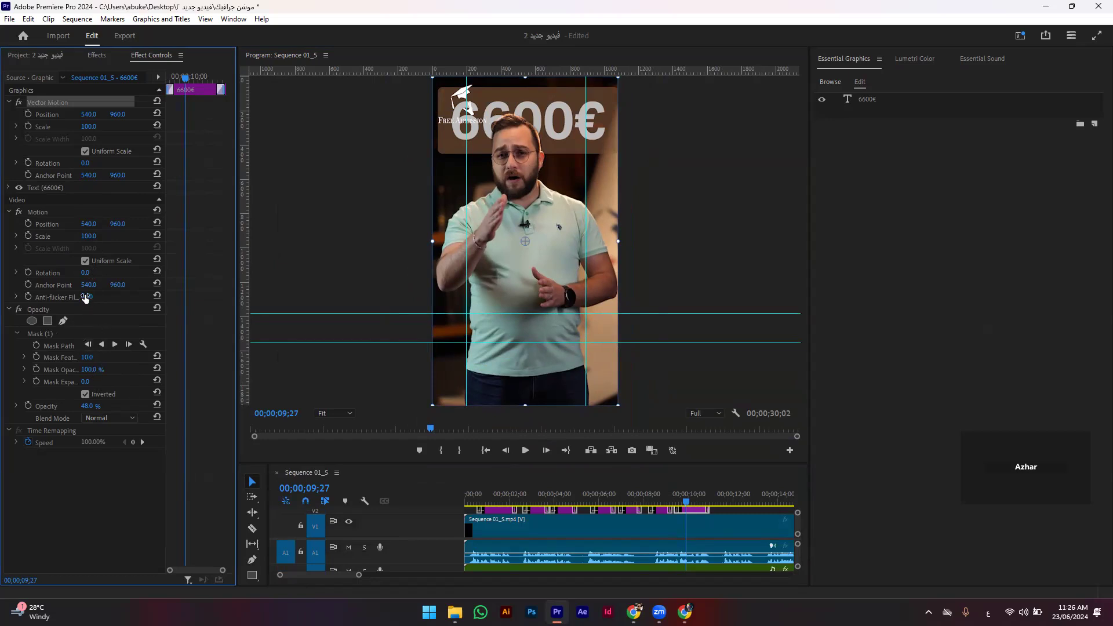
left_click_drag(92, 297, 87, 284)
Step: Return to 08;20 and set the 6600€ graphic clip's opacity to 100
mouse_move(569, 494)
left_mouse_down()
mouse_move(658, 497)
mouse_move(695, 459)
left_mouse_up()
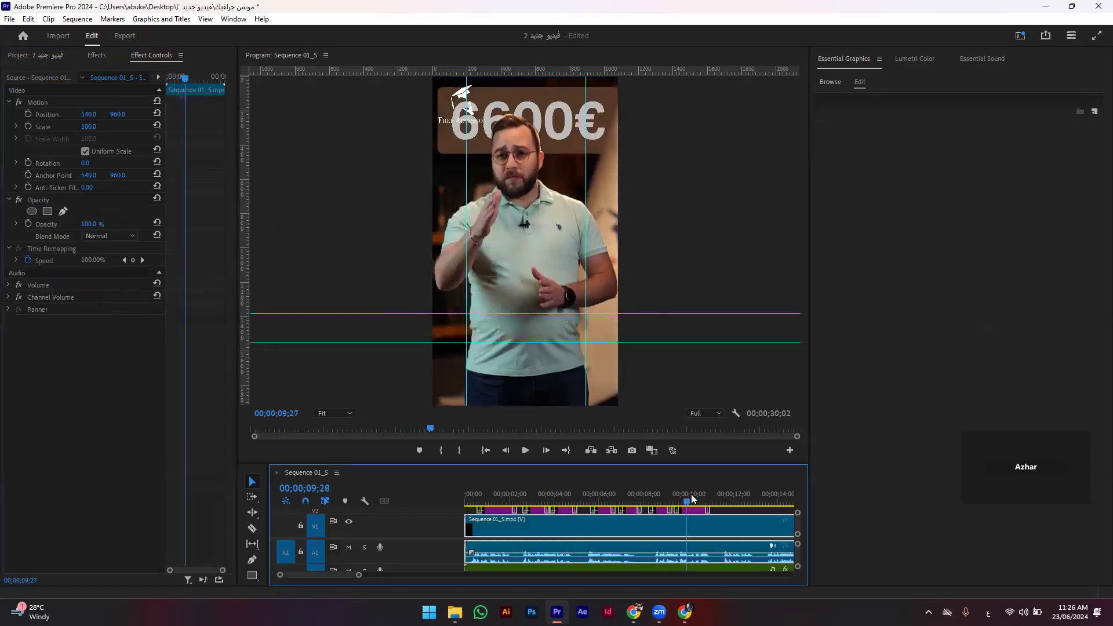
left_click_drag(695, 464, 695, 376)
left_click(696, 457)
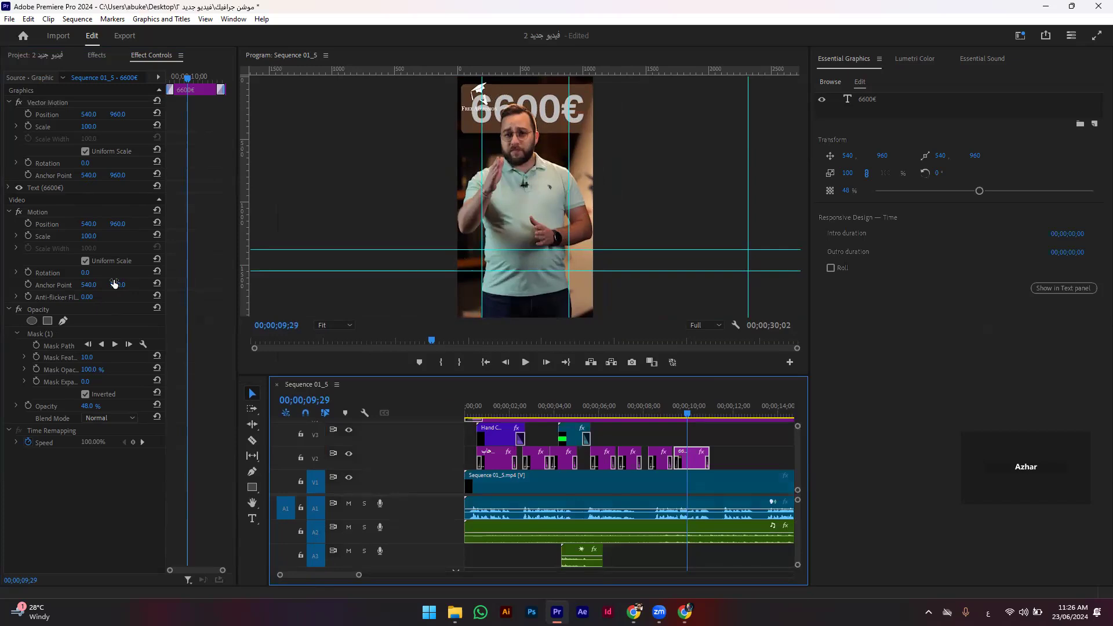
left_click(56, 311)
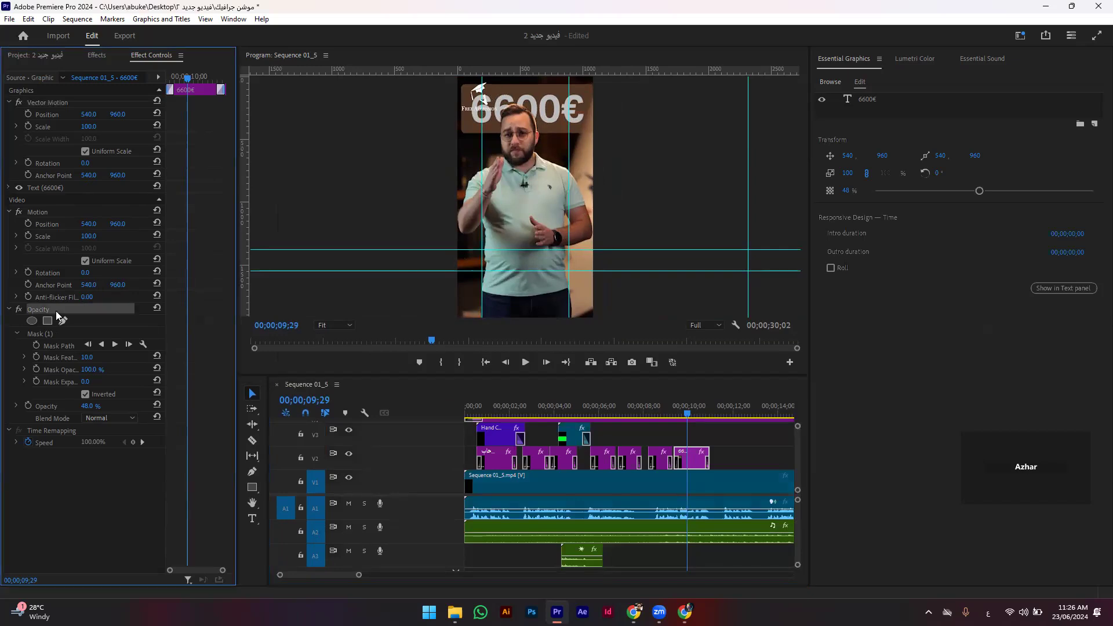
left_click(90, 406)
type("100")
key("Return")
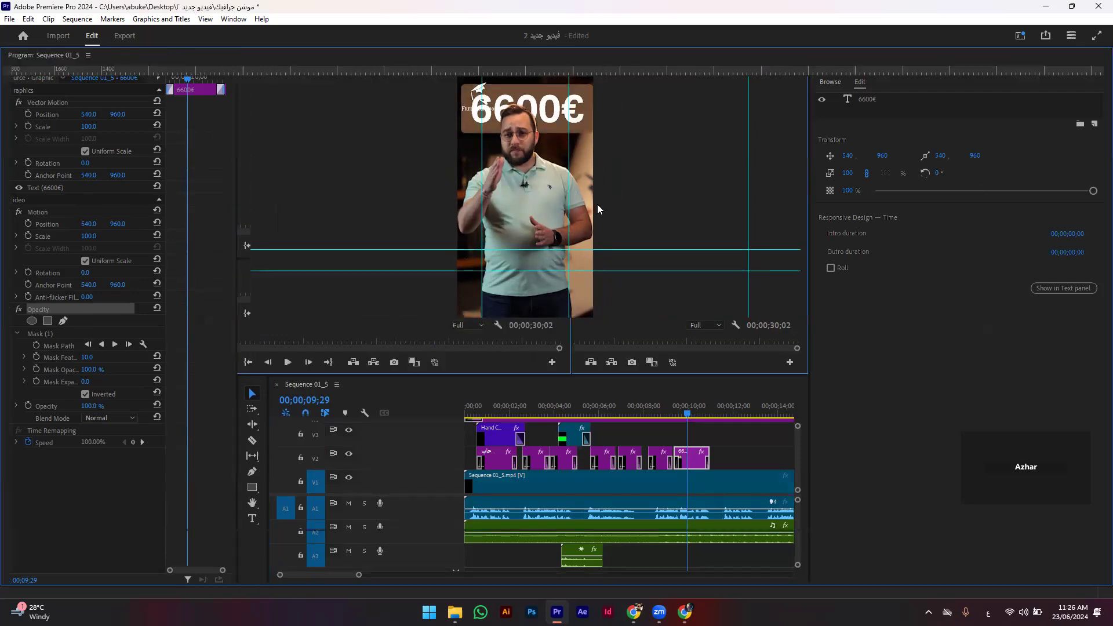
Step: Preview the 6600€ section full-screen from about 09;00, then restore the layout
key("grave")
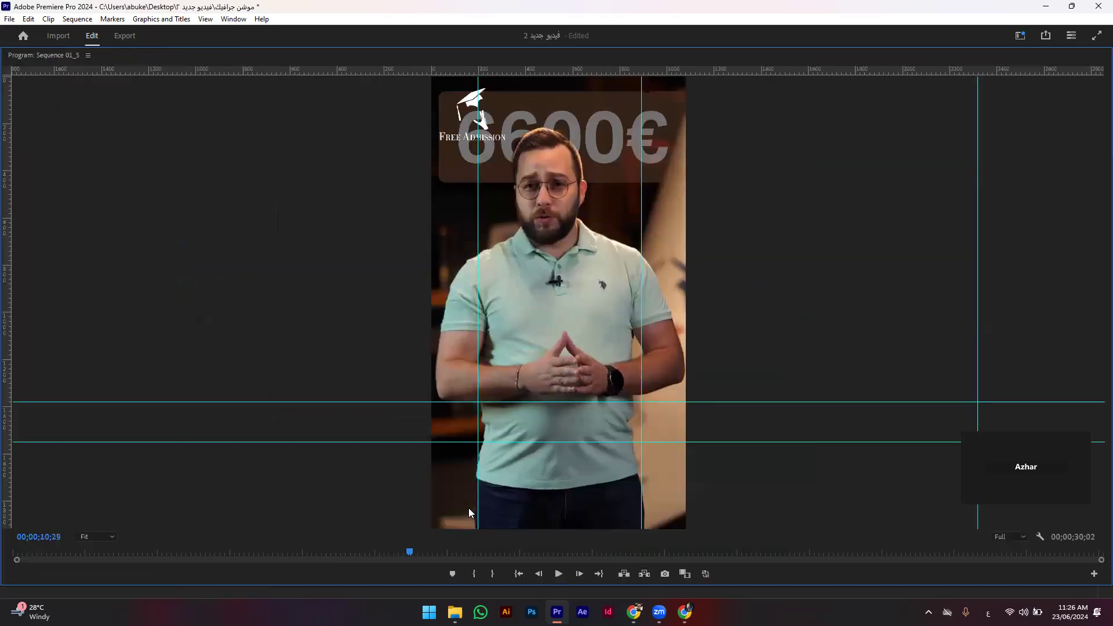
left_click_drag(392, 554, 331, 556)
key("space")
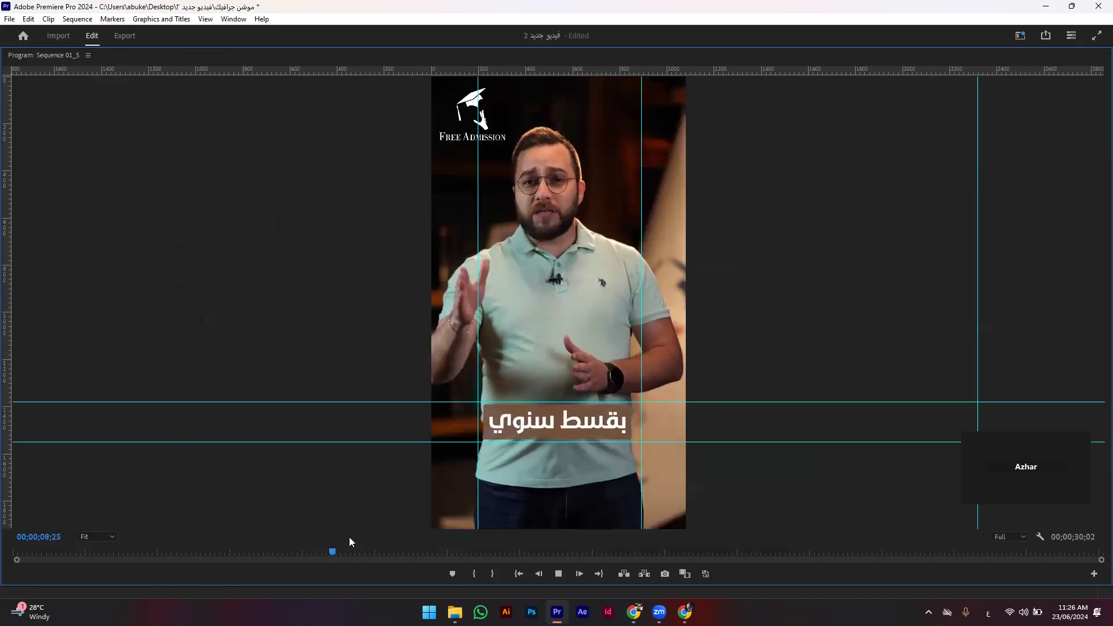
key("space")
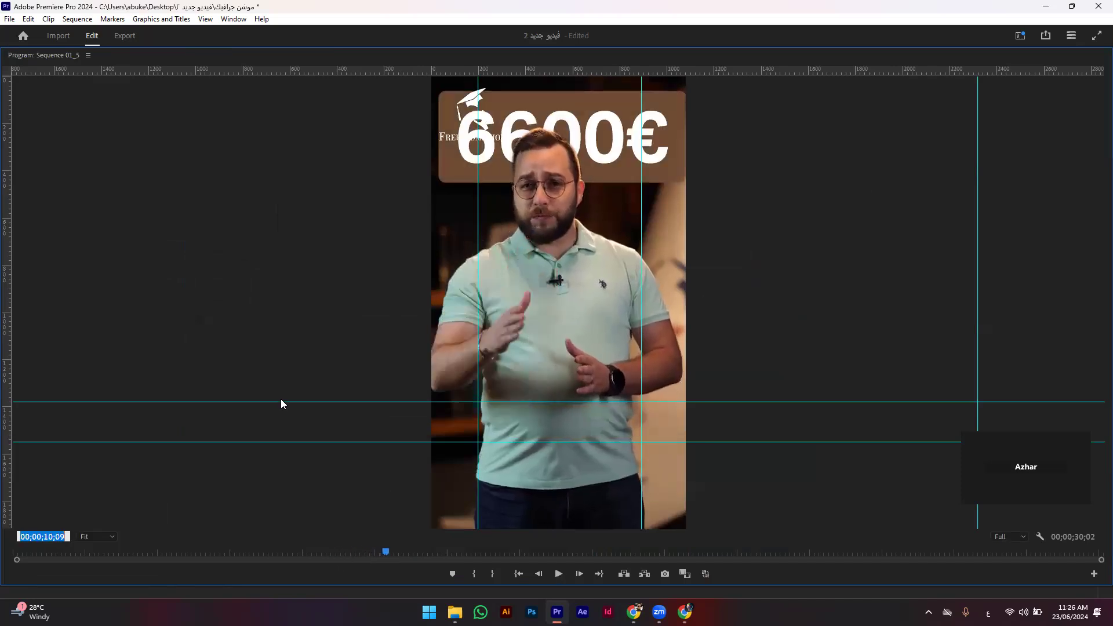
key("grave")
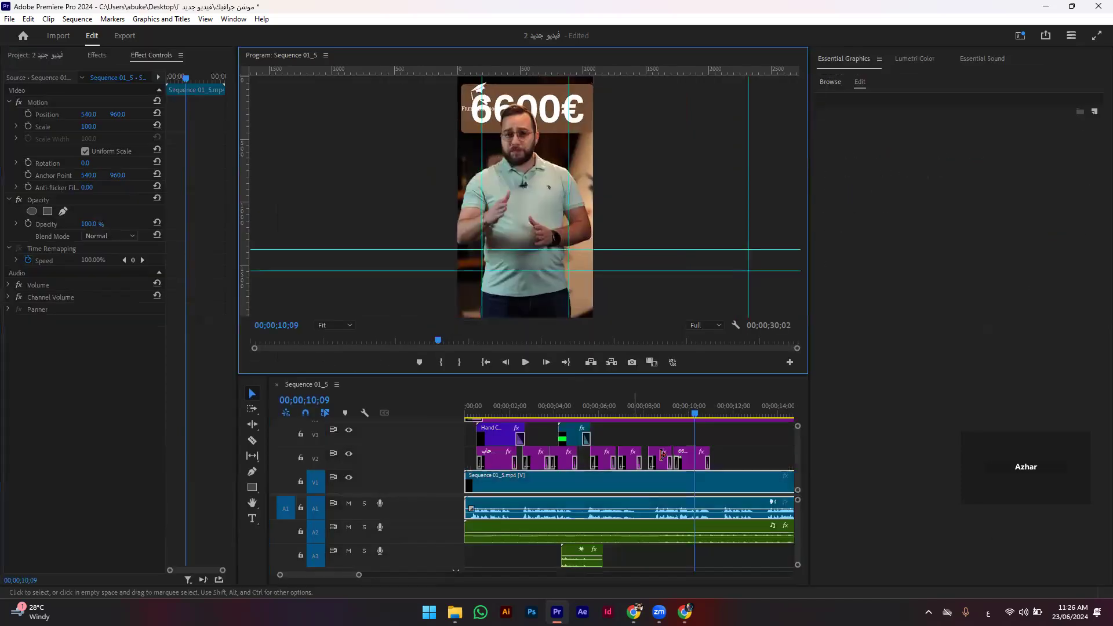
Step: Select the 6600€ title clip and inspect its opacity value without changing it
left_click(632, 458)
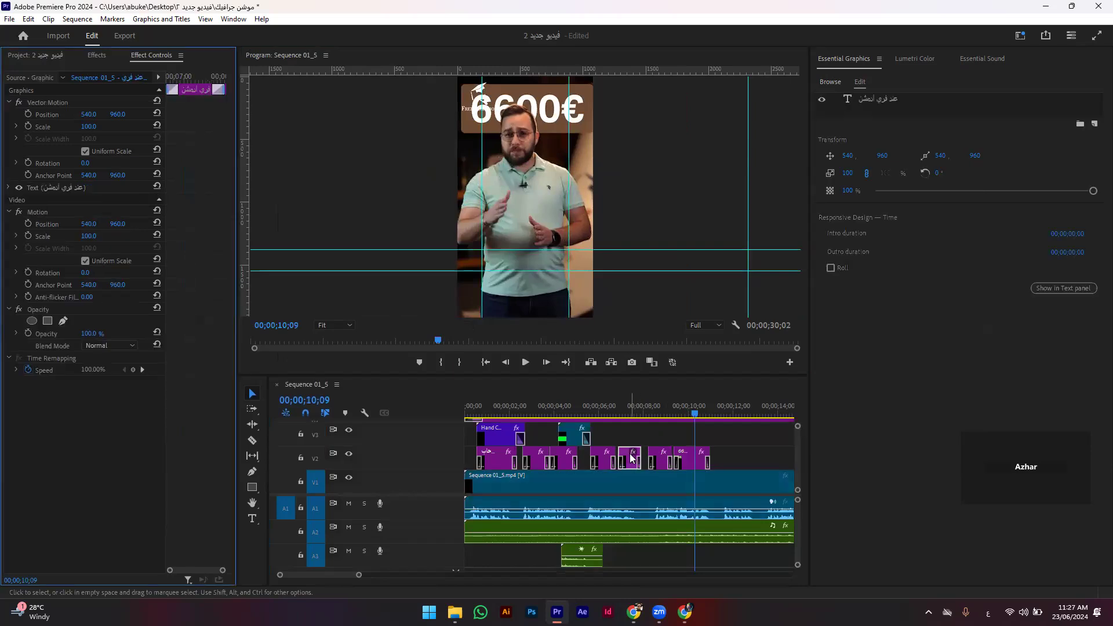
left_click(702, 459)
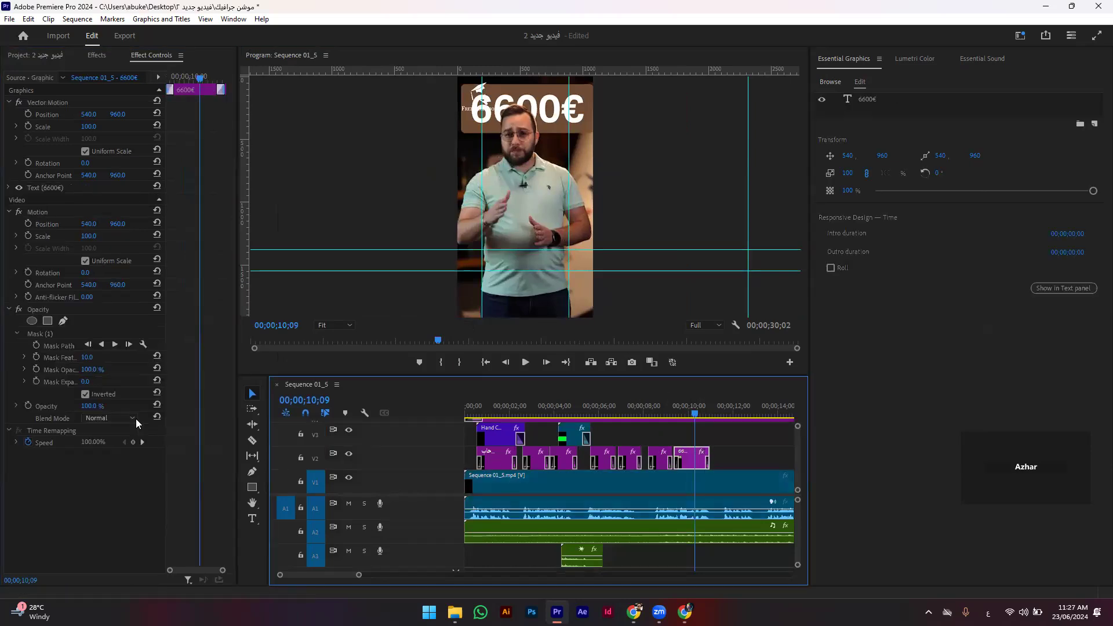
left_click(93, 406)
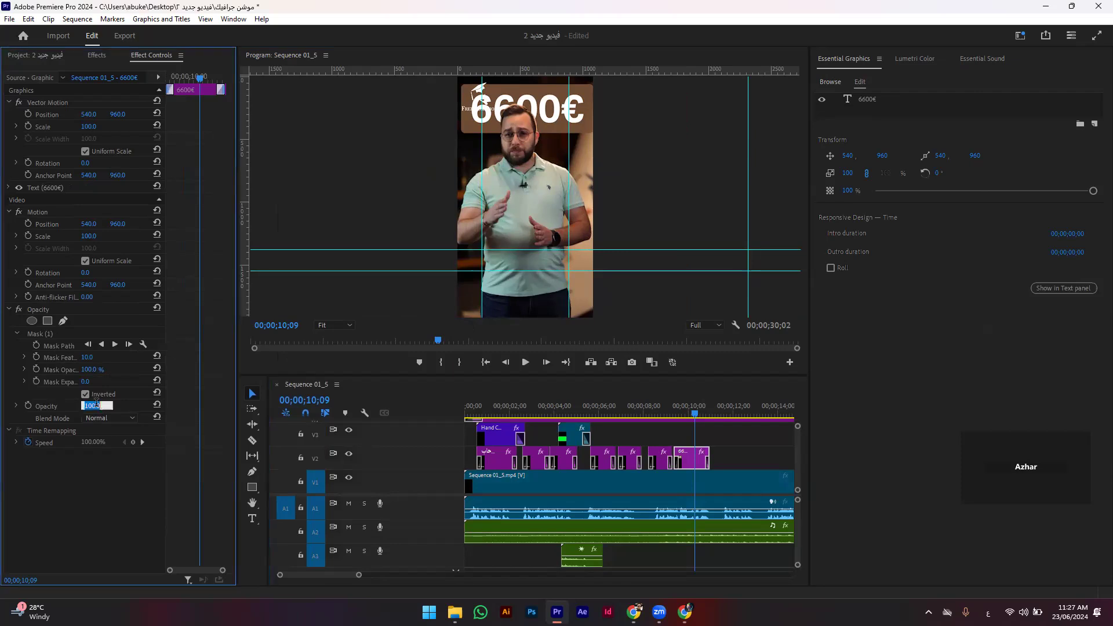
key("Return")
Step: Replay the 6600€ title full-screen from just before it, then return to the editing layout
key("grave")
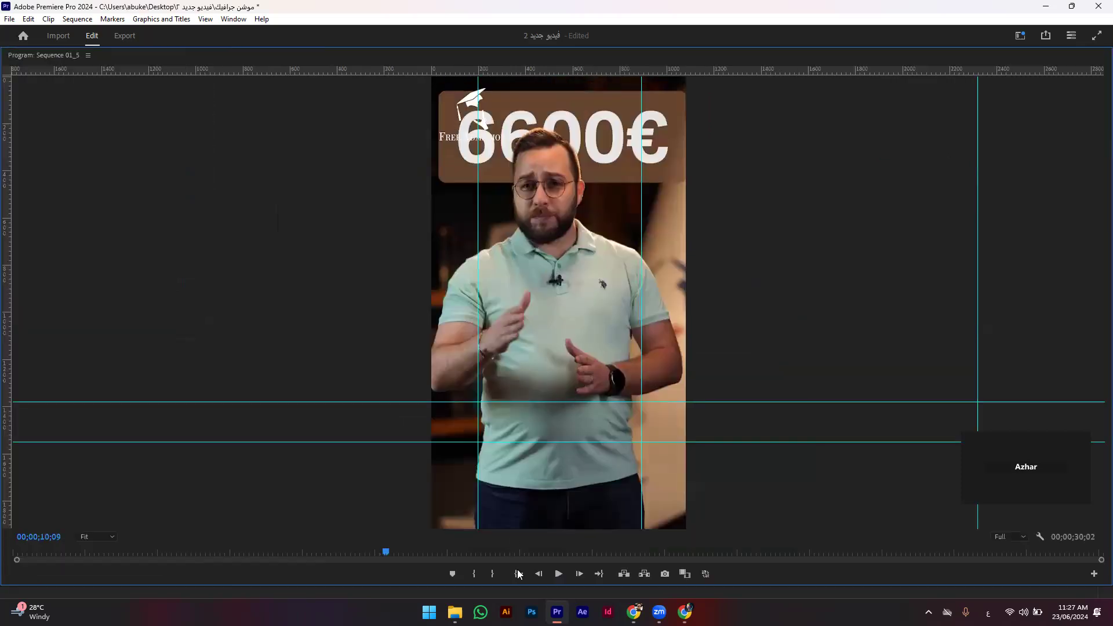
left_click(335, 562)
key("space")
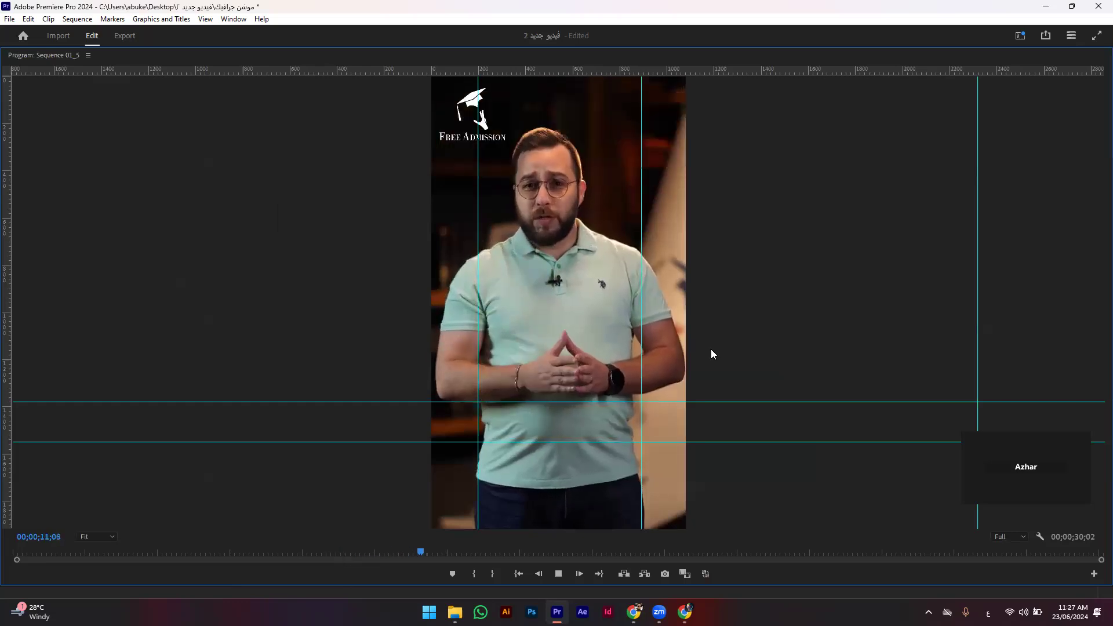
key("space")
key("grave")
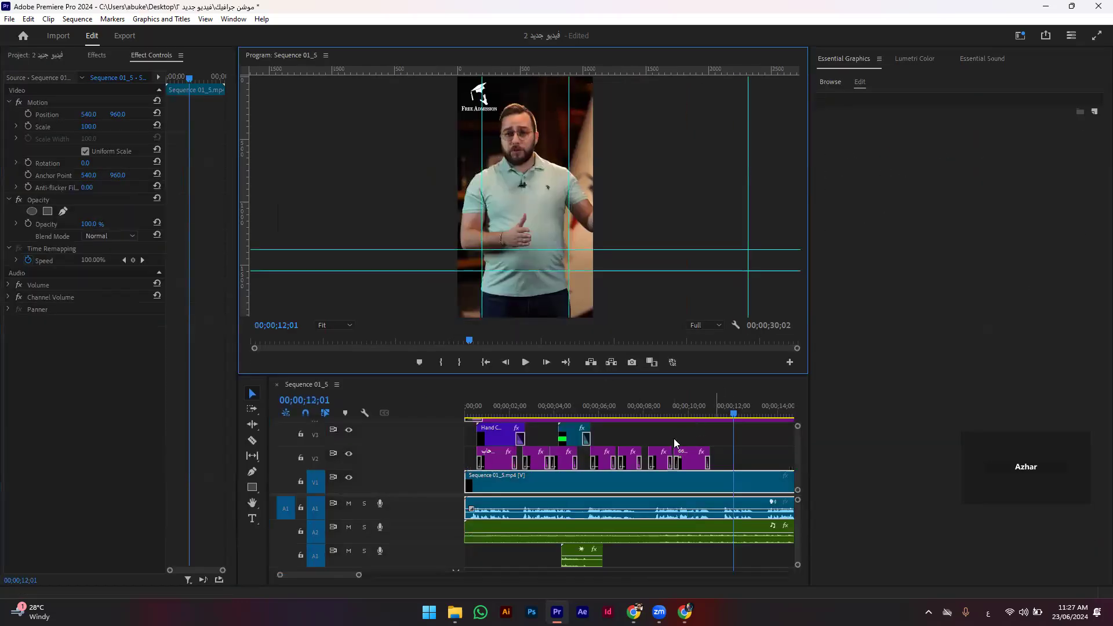
scroll(637, 443, "down", 5)
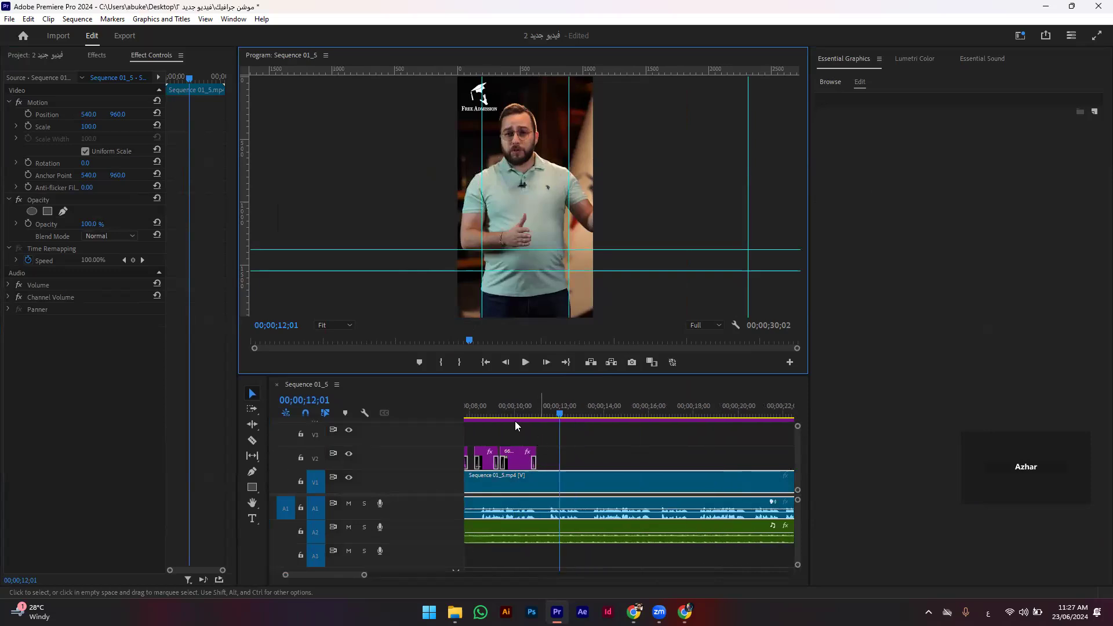
Step: Try a copy of the 6600€ title later on the track, play it, then delete it
left_click(515, 462)
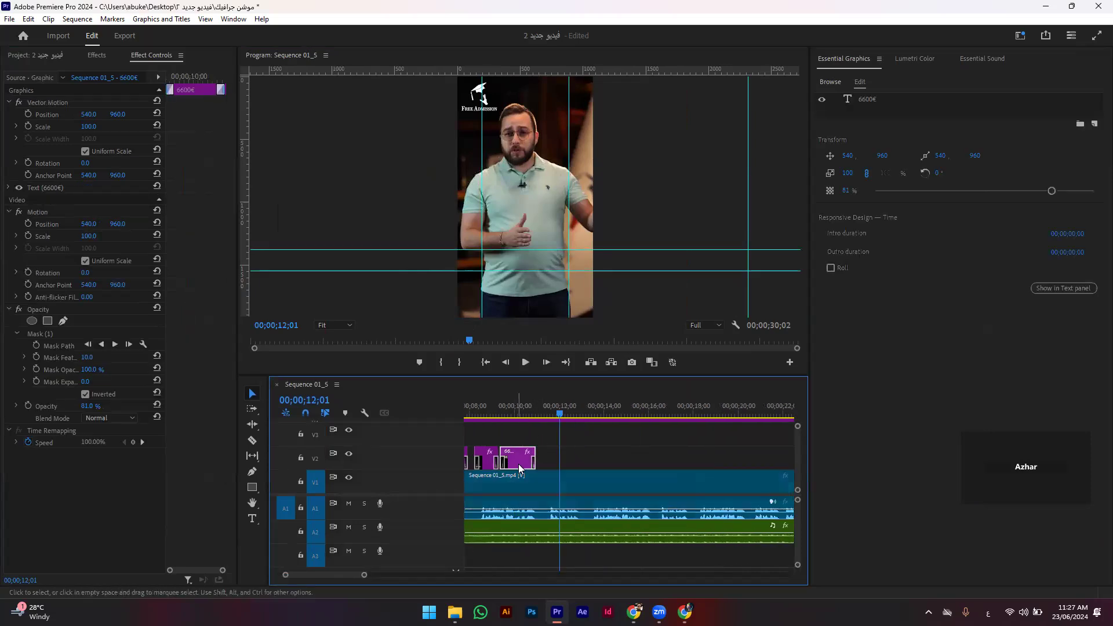
left_click_drag(557, 466, 553, 463)
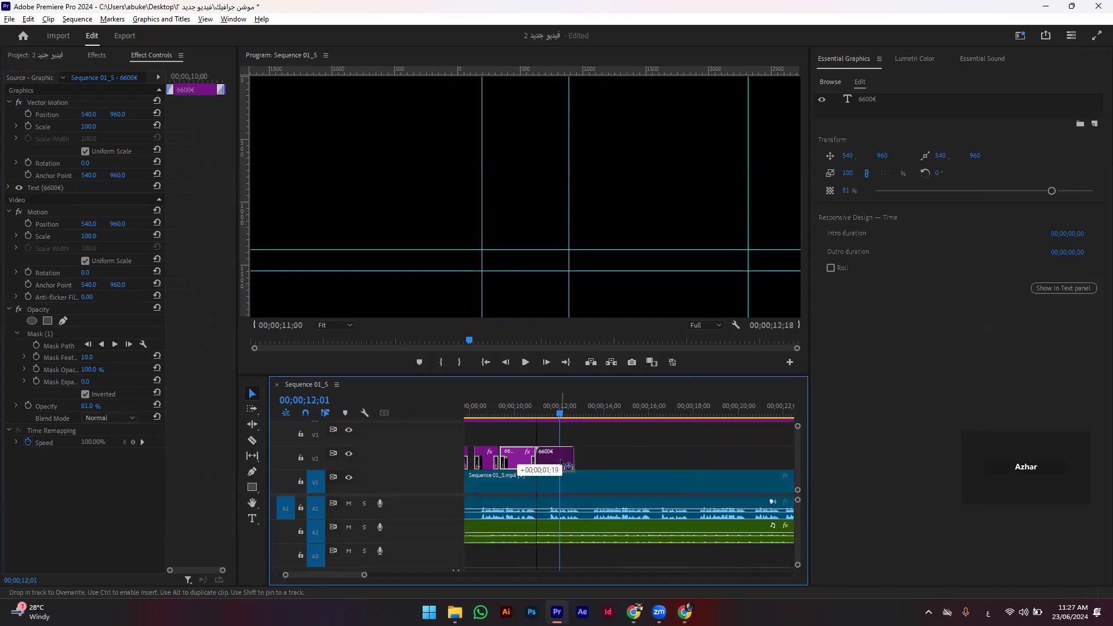
left_click_drag(529, 420, 547, 413)
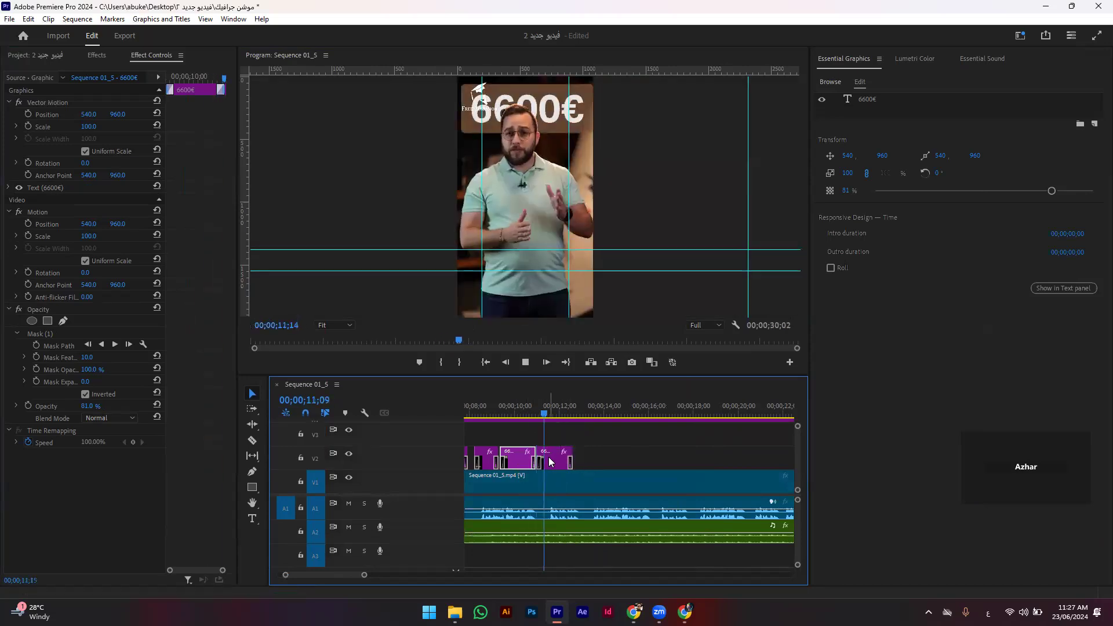
left_click(554, 464)
key("=")
key("=")
left_click_drag(556, 458, 593, 459)
key("space")
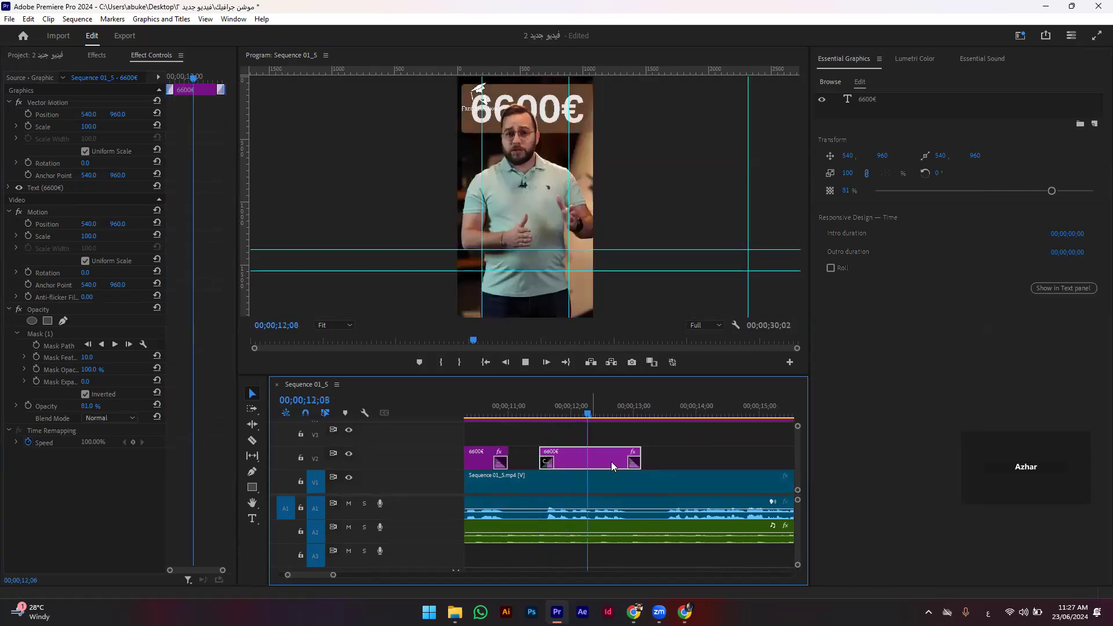
key("space")
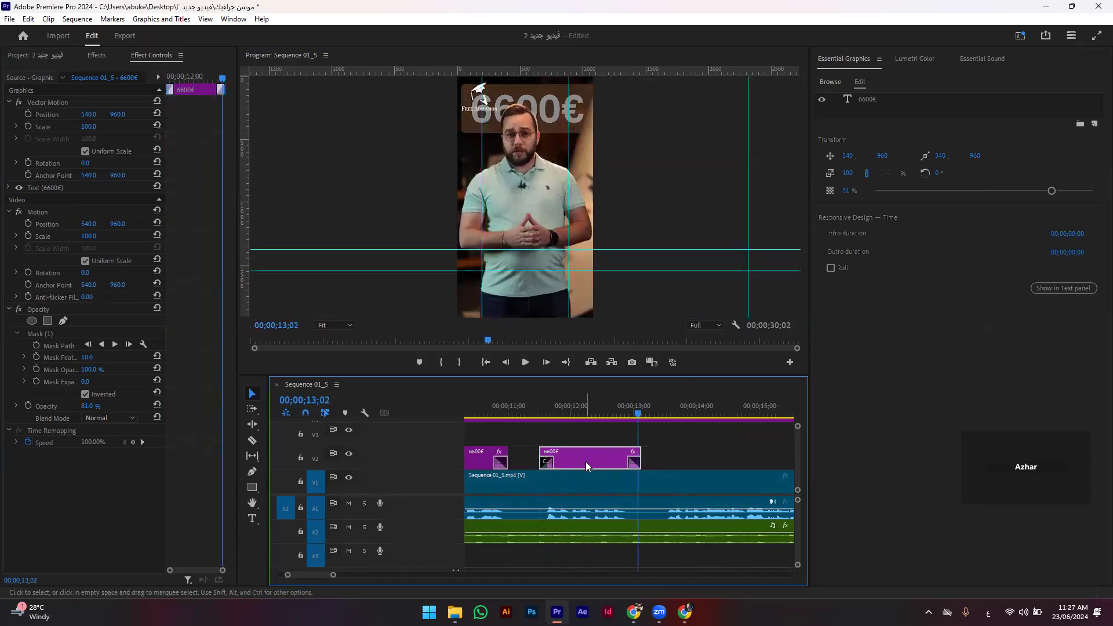
key("Delete")
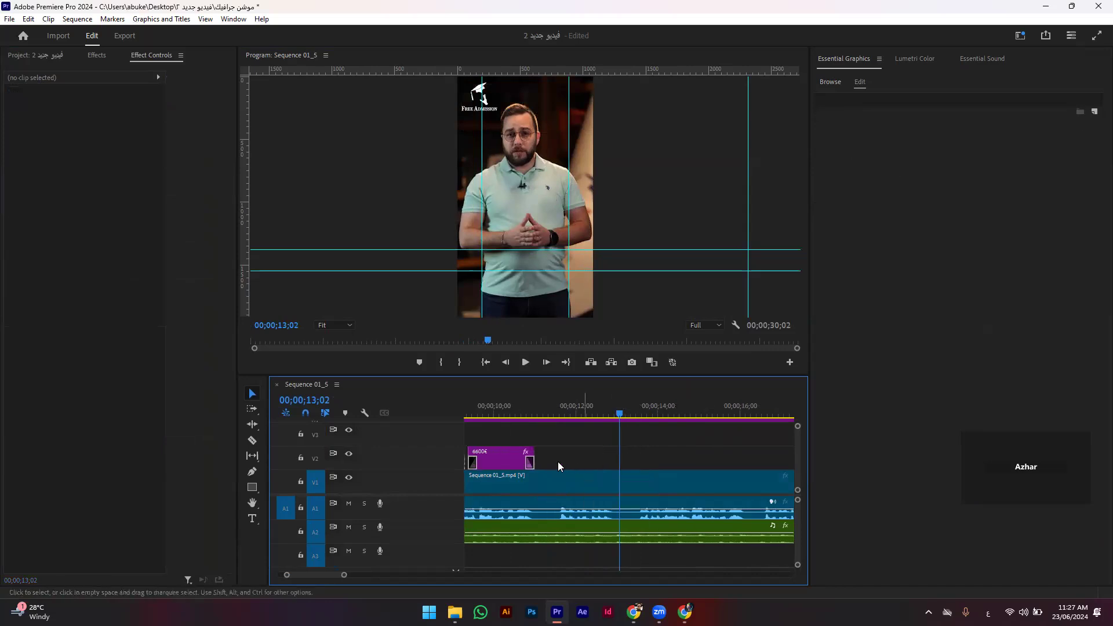
key("minus")
Step: Duplicate the بقسط سنوي caption after the 6600€ title and extend the copy to 12;28
left_click_drag(577, 462, 708, 461, "alt")
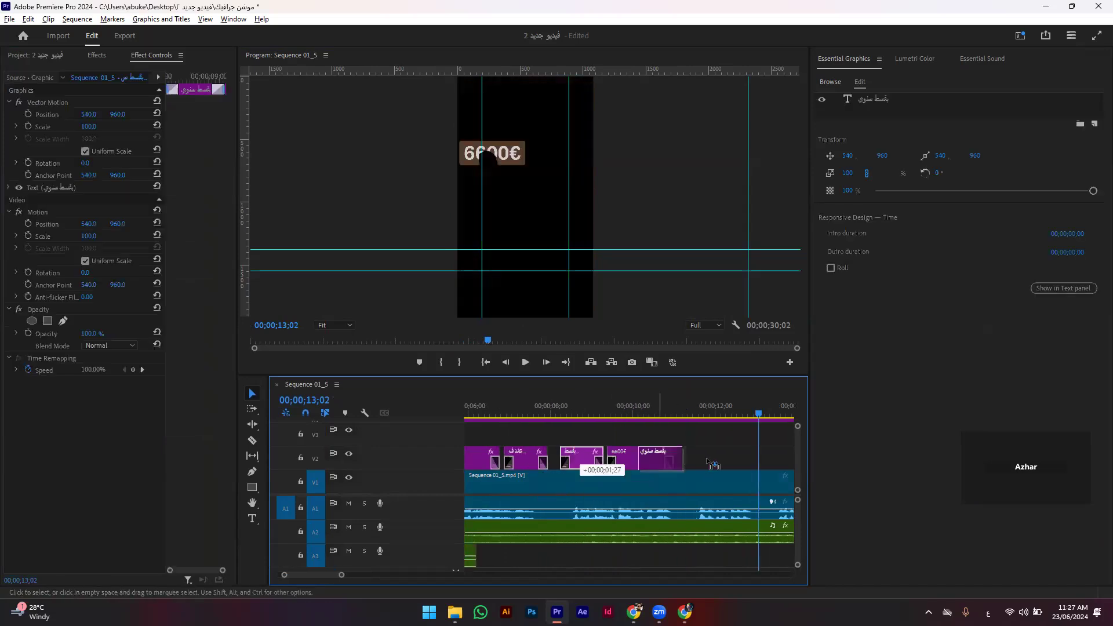
left_click(677, 413)
left_click(674, 461)
key("space")
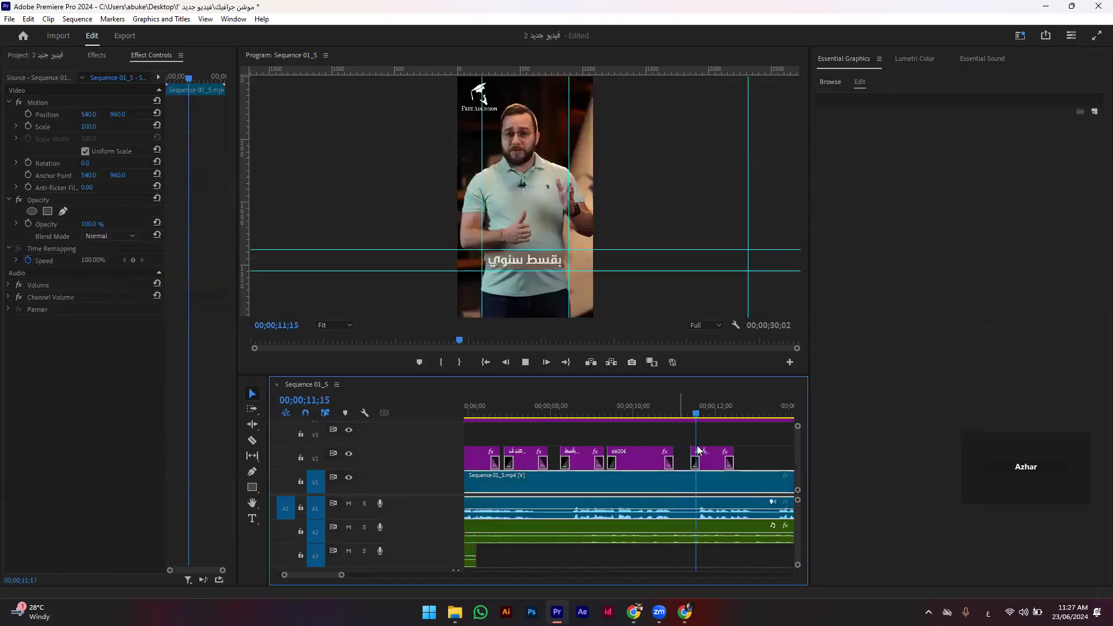
left_click_drag(664, 461, 681, 461)
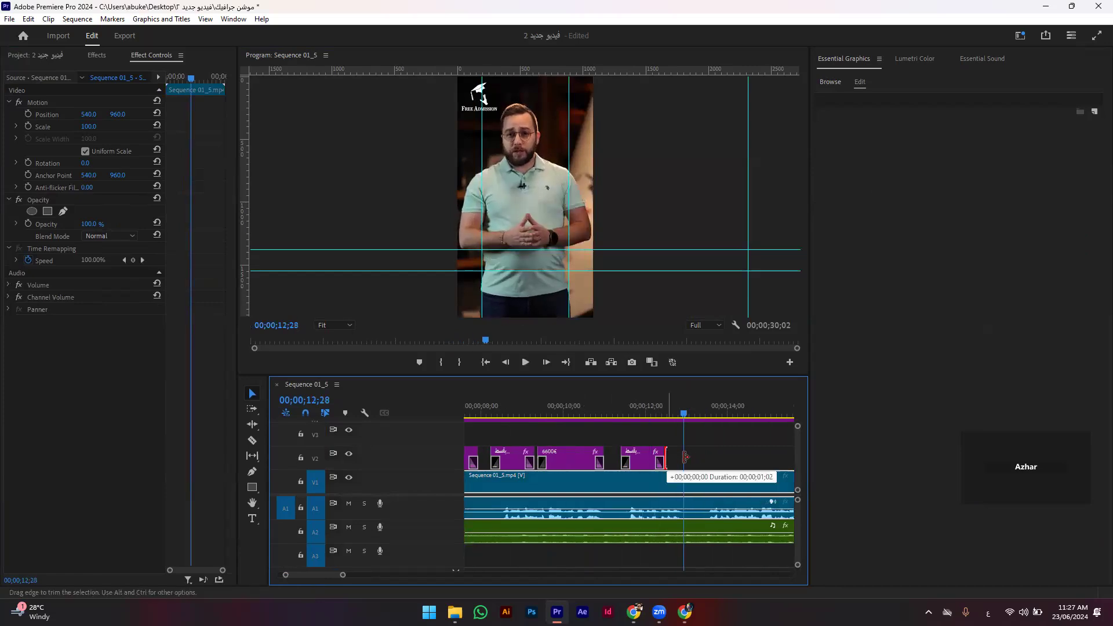
left_click(654, 415)
Step: Retype the caption copy as 'بتقدر تدرس طب بشري' with the Type tool
key("t")
left_click(534, 258)
triple_click(533, 257)
type("ب")
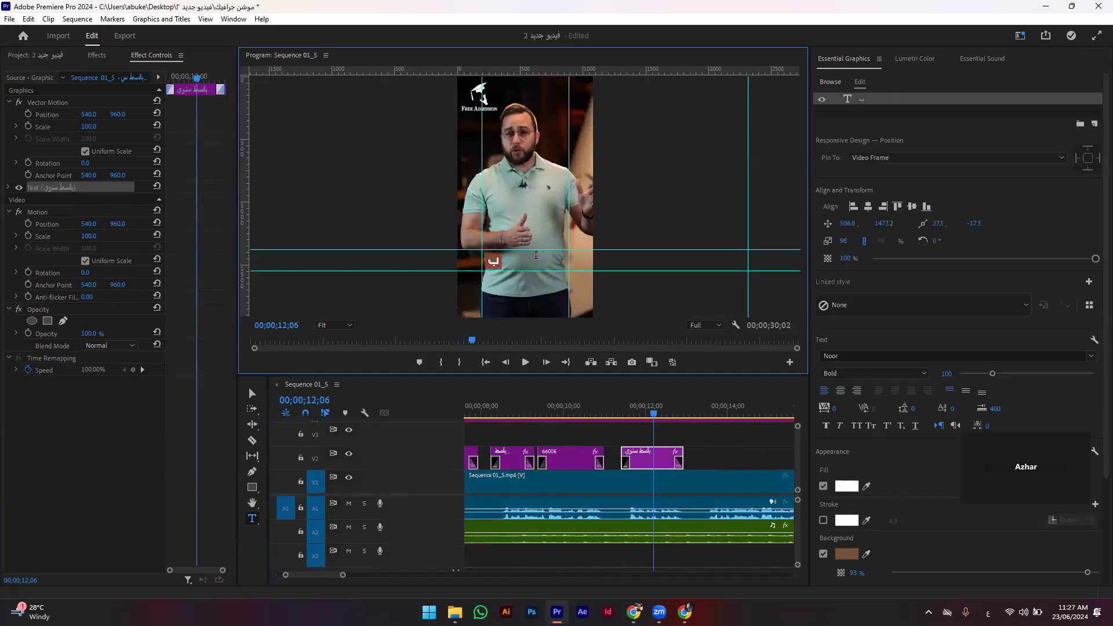
type("در تد")
type("رس طب بشري")
key("Escape")
Step: Move the new caption fully inside the frame and play the captions full-screen from about 8 seconds
key("grave")
left_click_drag(640, 428, 604, 423)
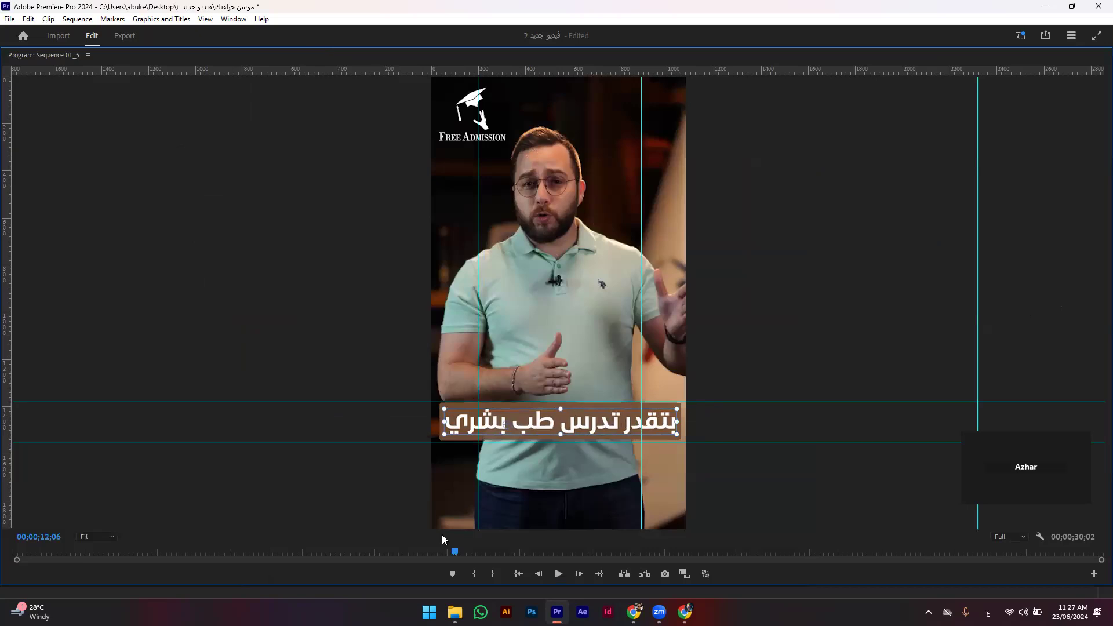
left_click_drag(443, 551, 323, 550)
key("space")
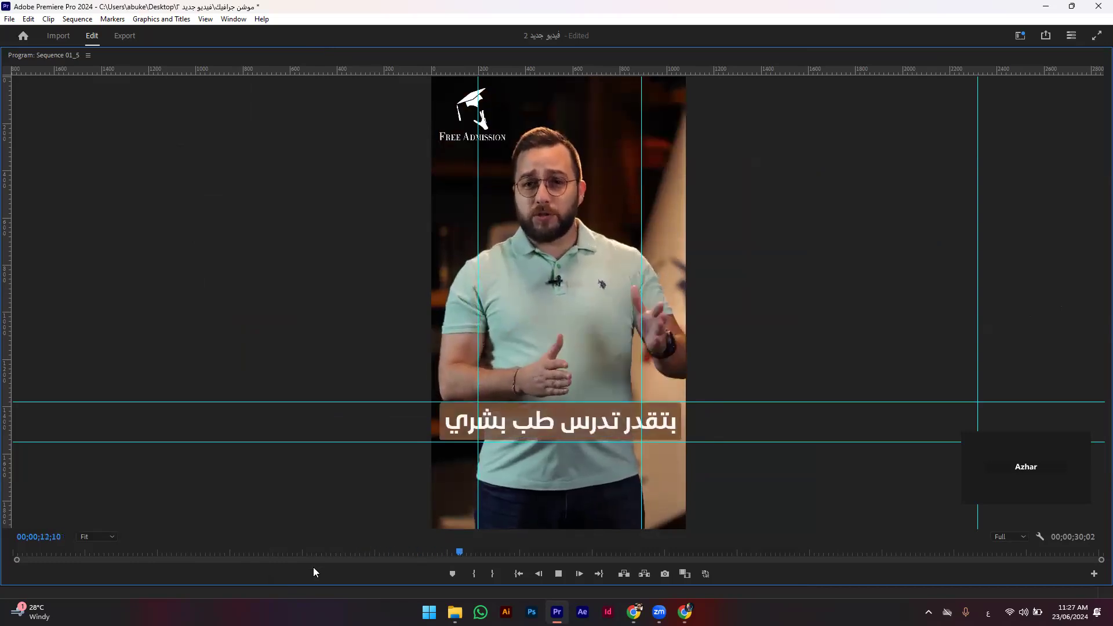
key("space")
key("grave")
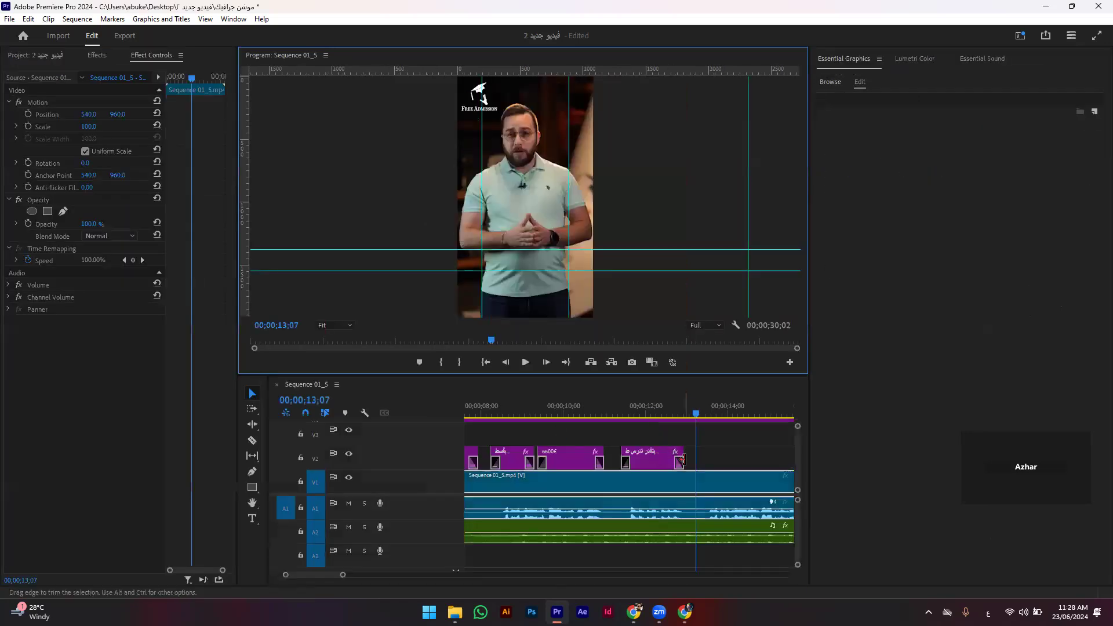
Step: Extend the new caption slightly and lower the cash-register sound to -6.3 dB
left_click_drag(693, 459, 696, 459)
left_click(670, 414)
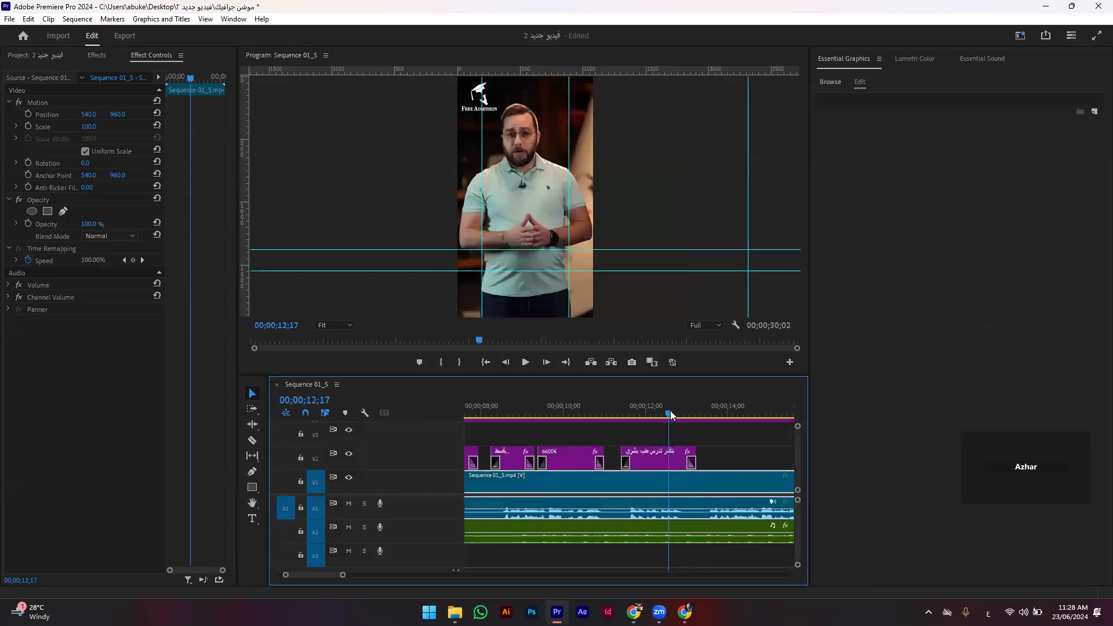
key("minus")
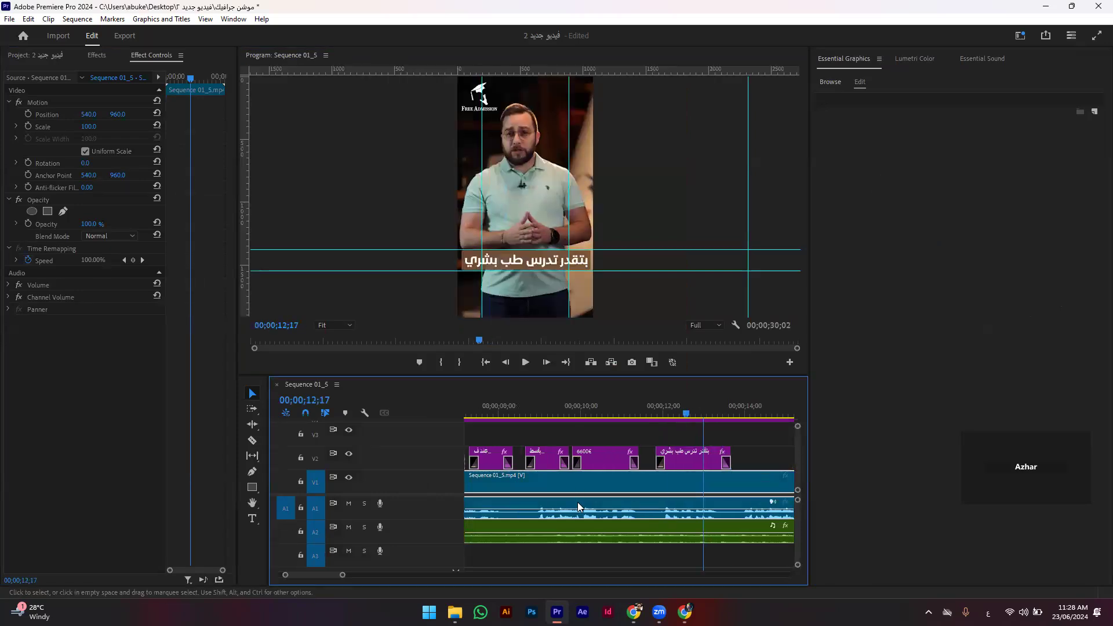
key("minus")
left_click(496, 557)
left_click_drag(497, 559, 600, 459)
Step: Shift the cash-register sound slightly later and adjust its audio gain by -10 dB
left_click(582, 407)
left_click(587, 508)
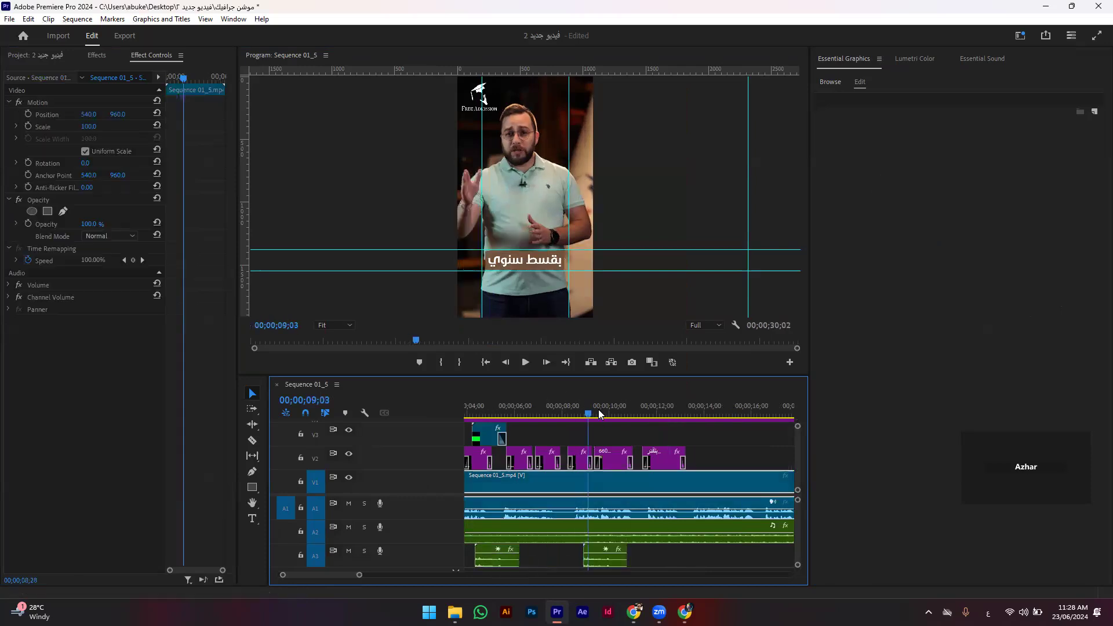
left_click_drag(601, 554, 613, 555)
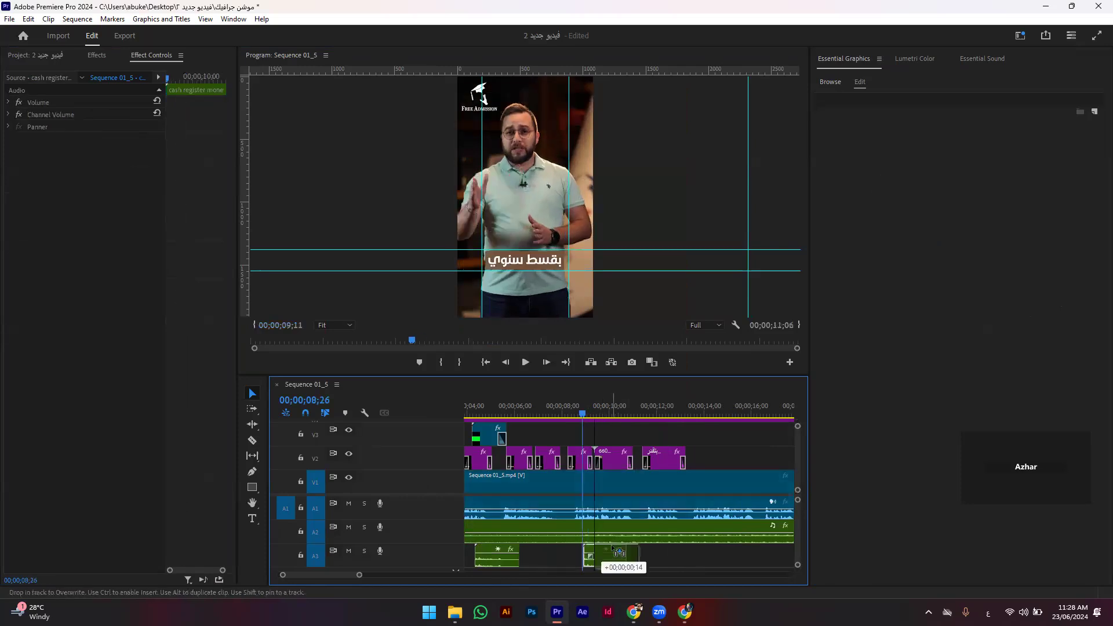
key("space")
key("space")
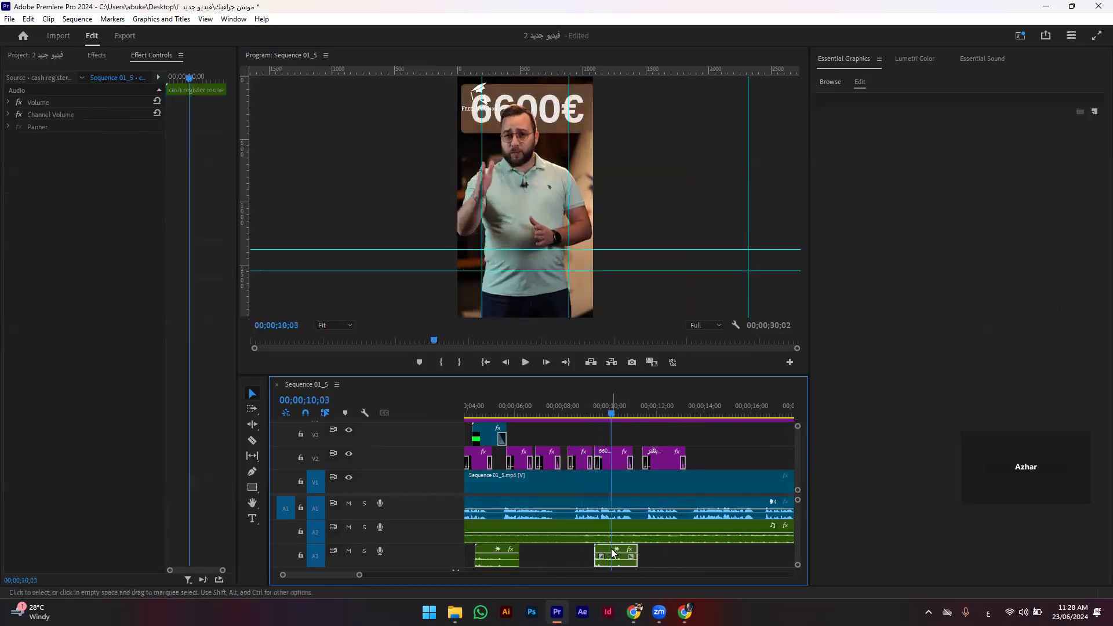
right_click(613, 551)
left_click(669, 381)
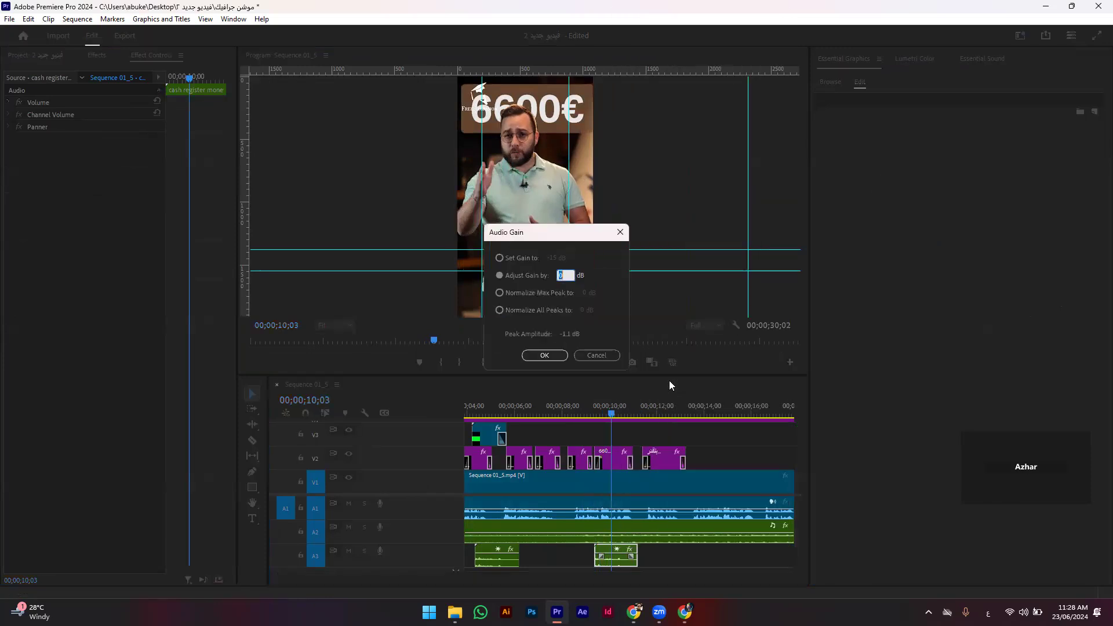
type("-10")
key("Return")
Step: Play back from about 8 seconds to hear the adjusted sound
left_click(578, 413)
key("space")
scroll(578, 474, "up", 3)
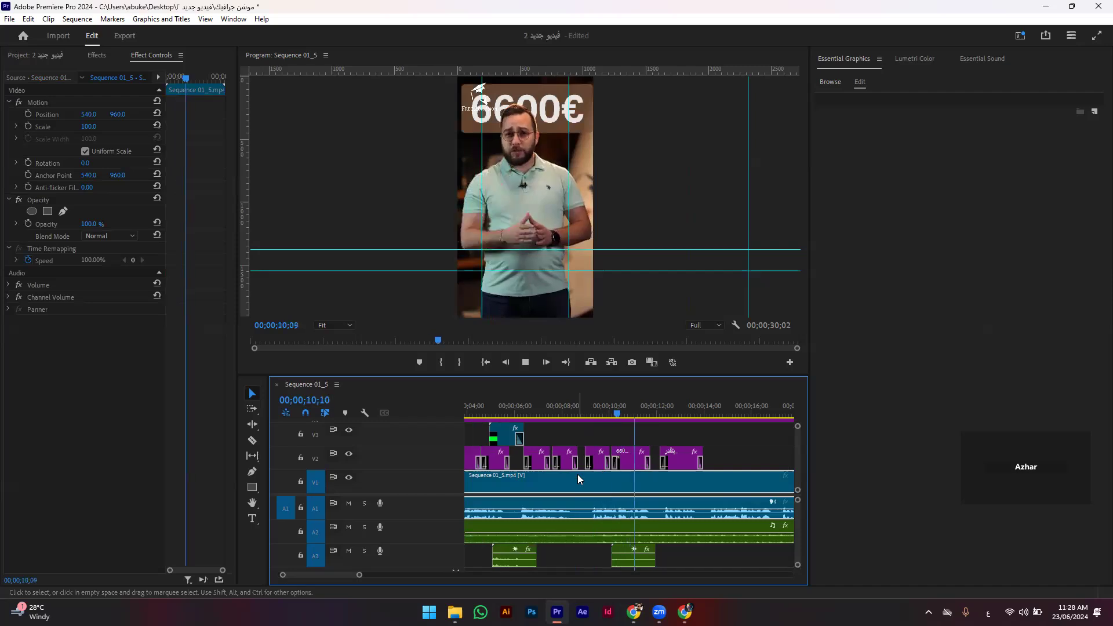
left_click_drag(557, 411, 529, 415)
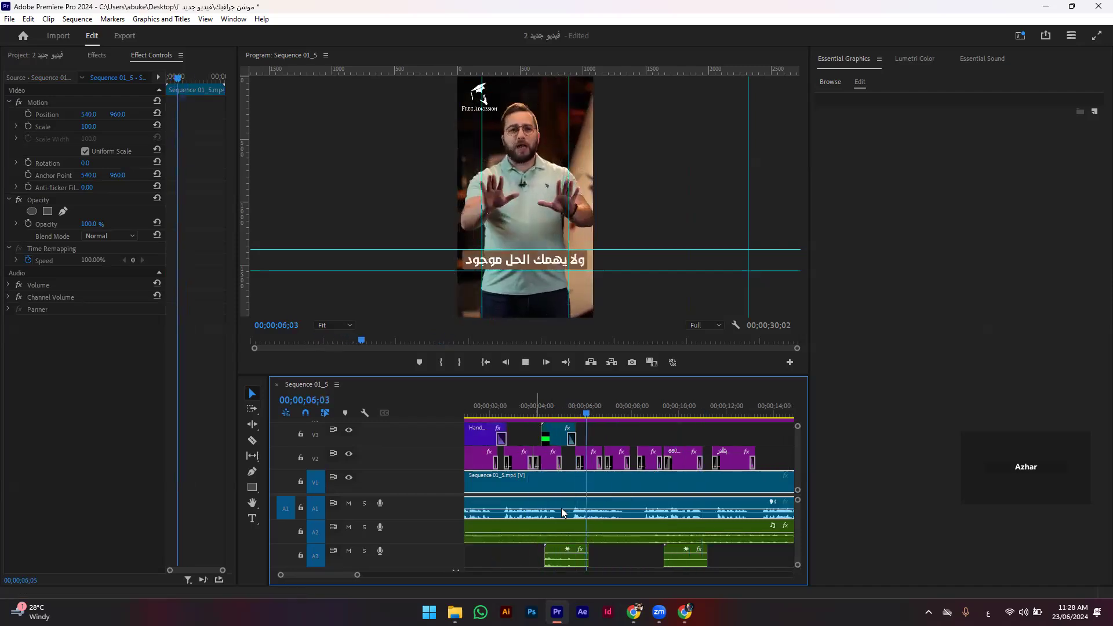
Step: Lower the first cash register clip's gain by 15 dB and play it from about 4 seconds
left_click(566, 555)
right_click(566, 555)
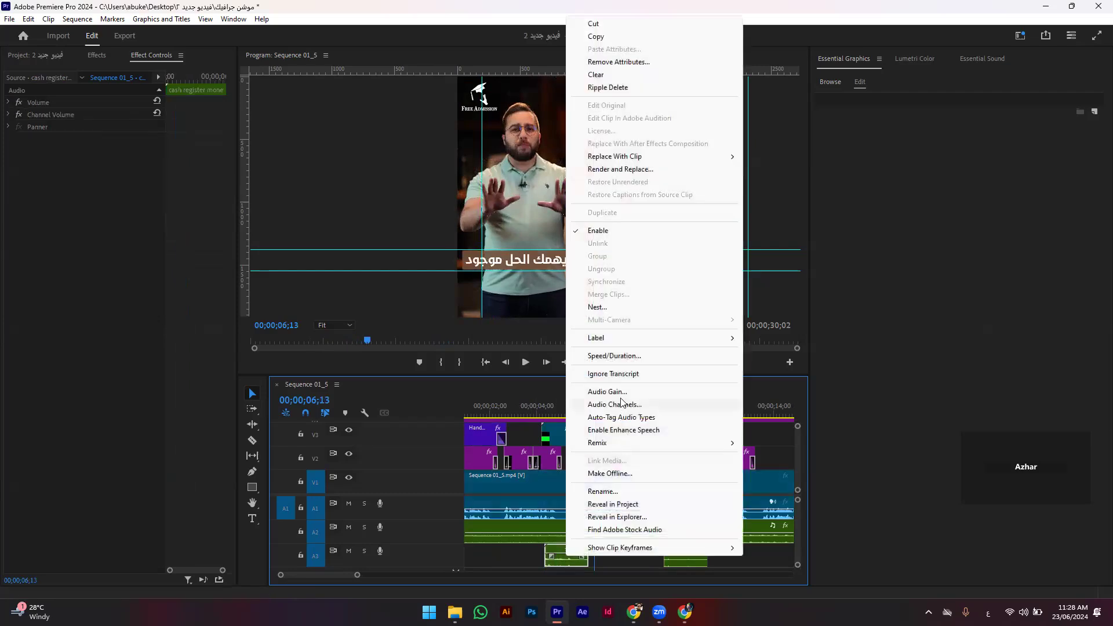
left_click(622, 393)
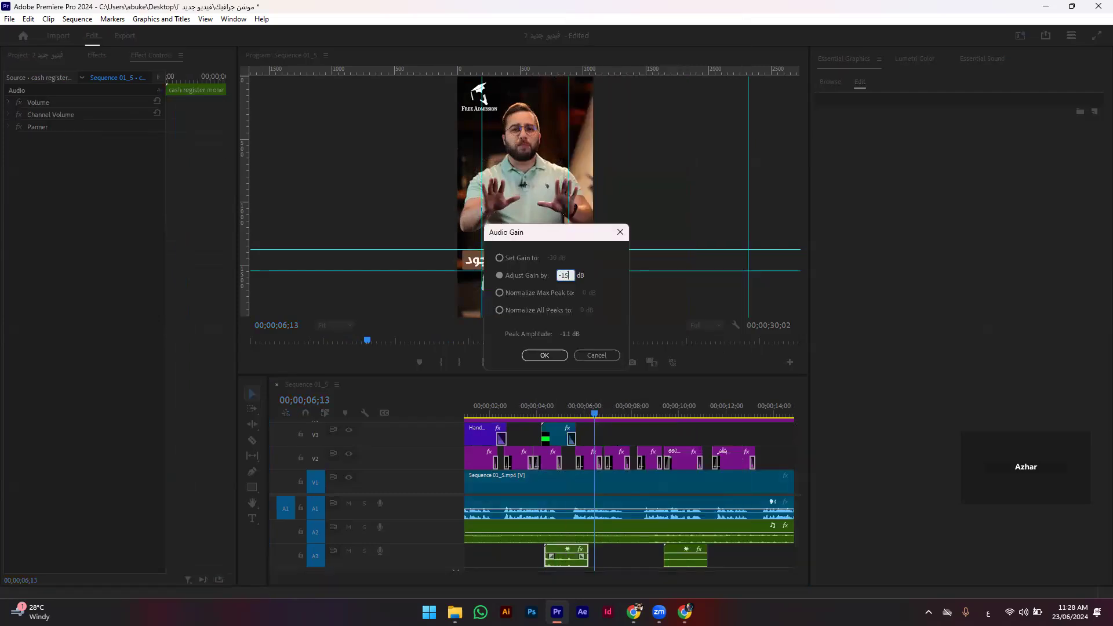
key("Return")
left_click(543, 410)
key("space")
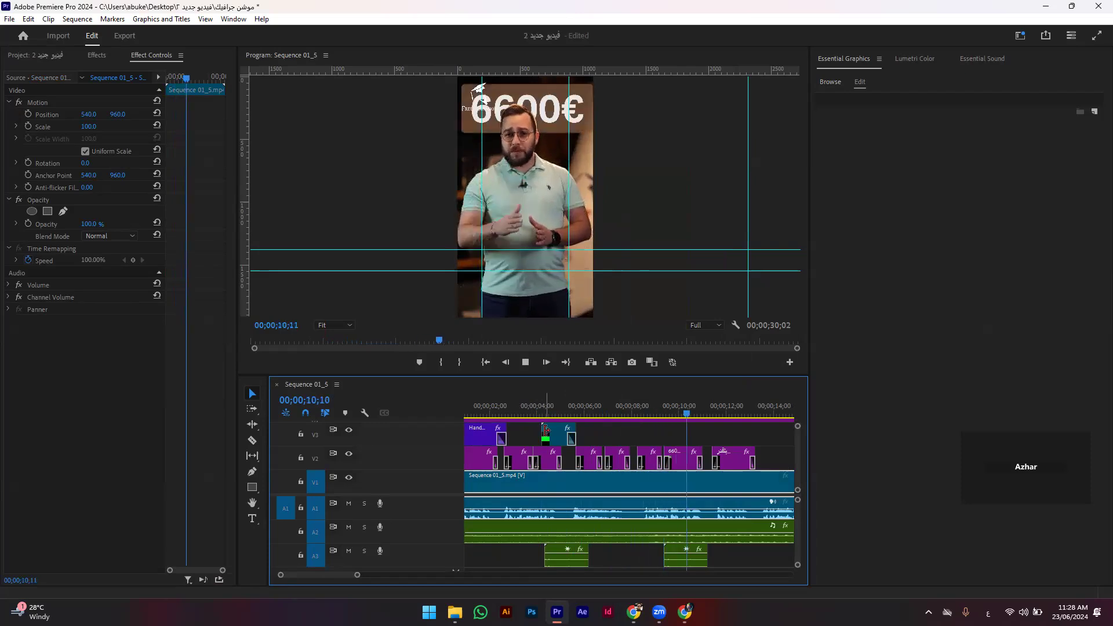
key("space")
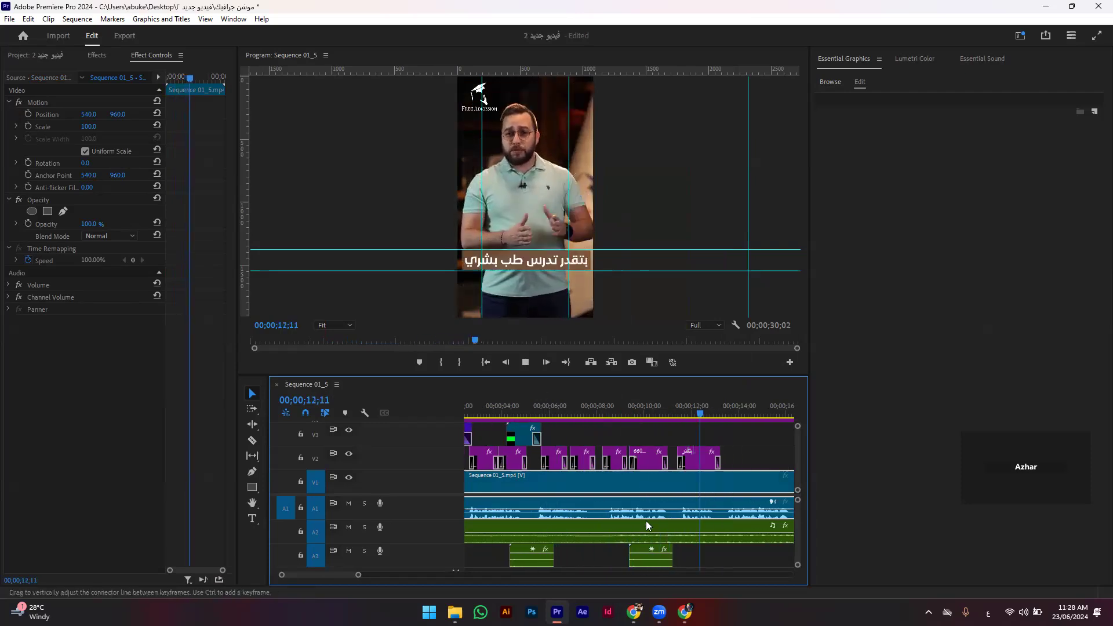
Step: Delete the second cash register sound and play back from 12 seconds to check
left_click(659, 557)
key("Delete")
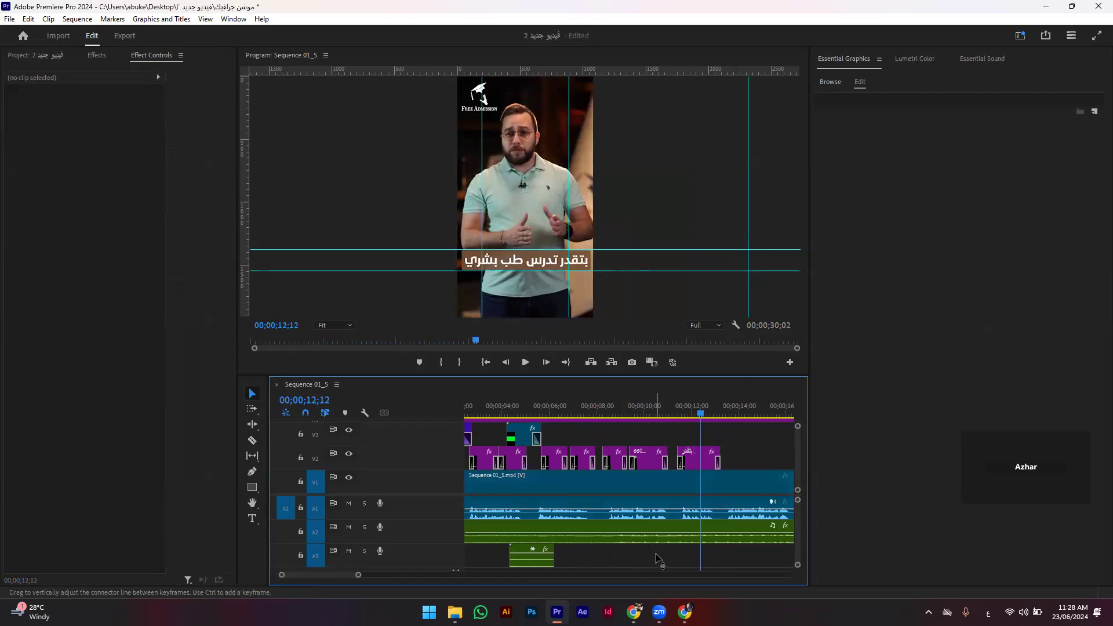
key("space")
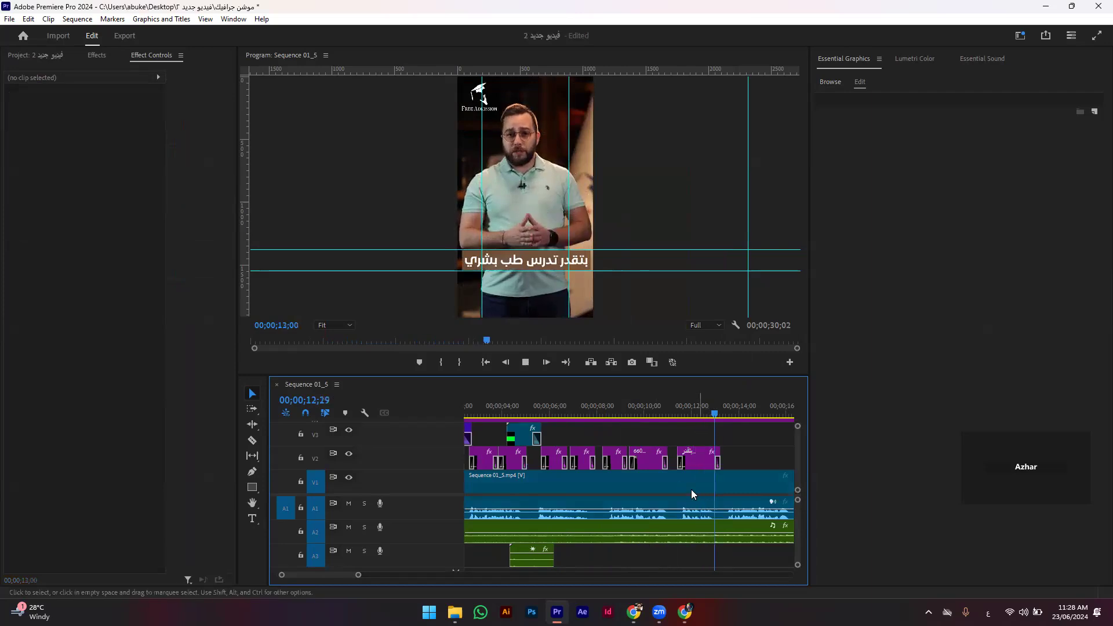
left_click(670, 483)
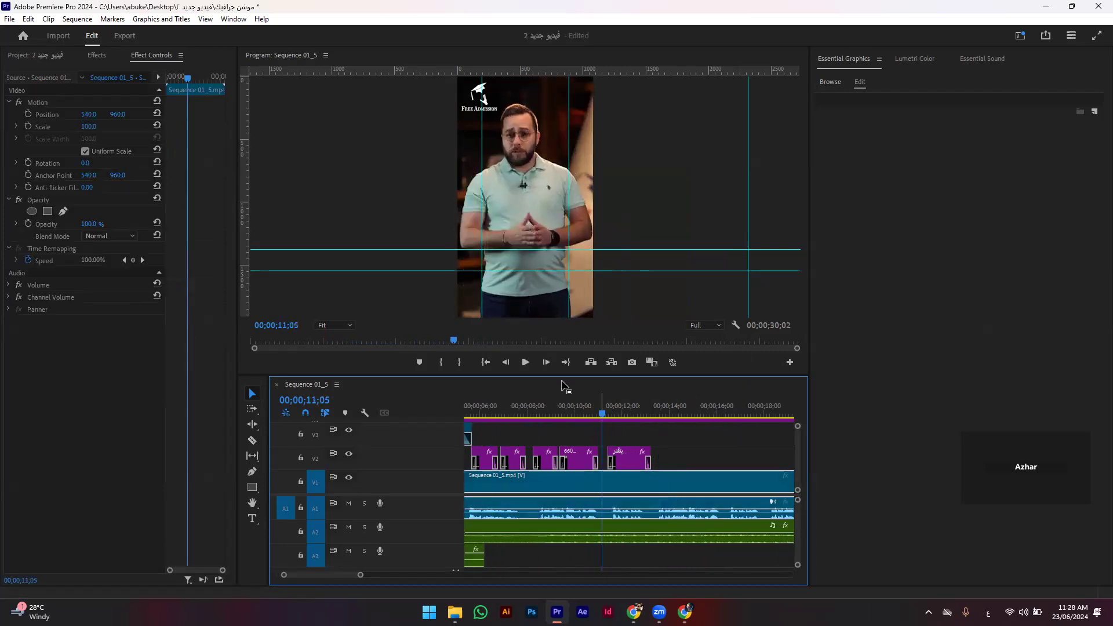
Step: Import all files from the 30 Healthcare Icons folder into the project bin
left_click(95, 55)
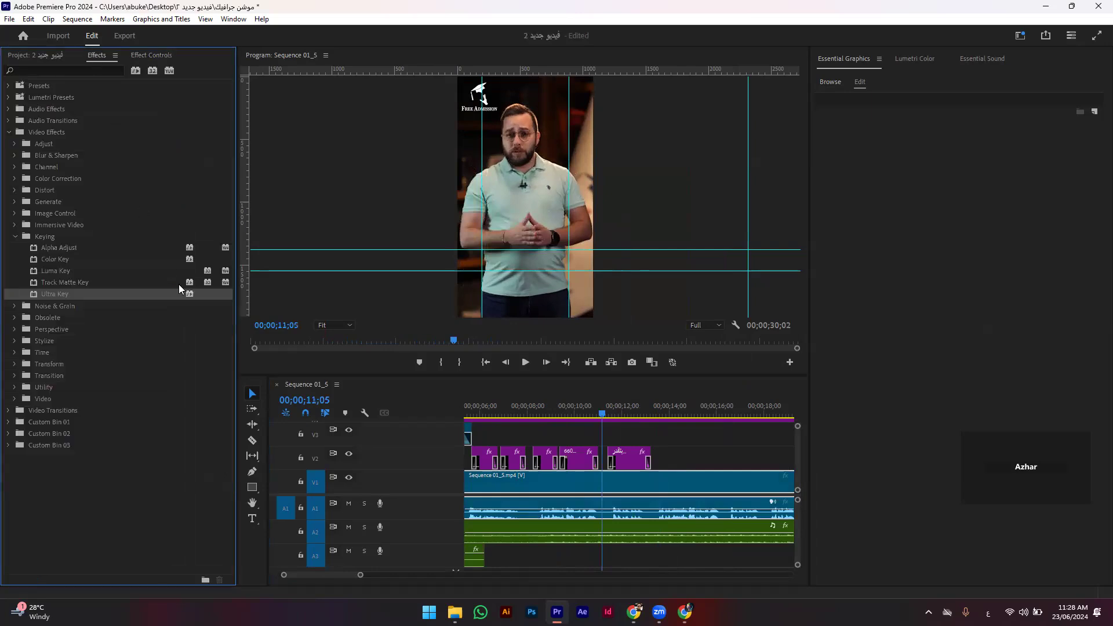
left_click(45, 58)
double_click(175, 385)
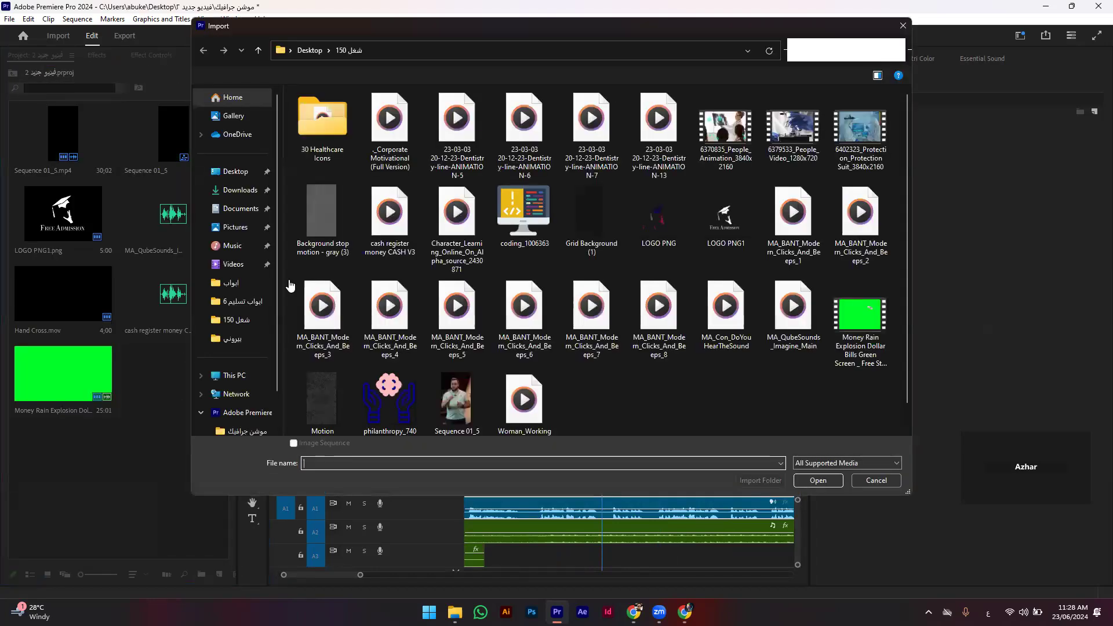
double_click(323, 125)
key("ctrl+a")
left_click(818, 480)
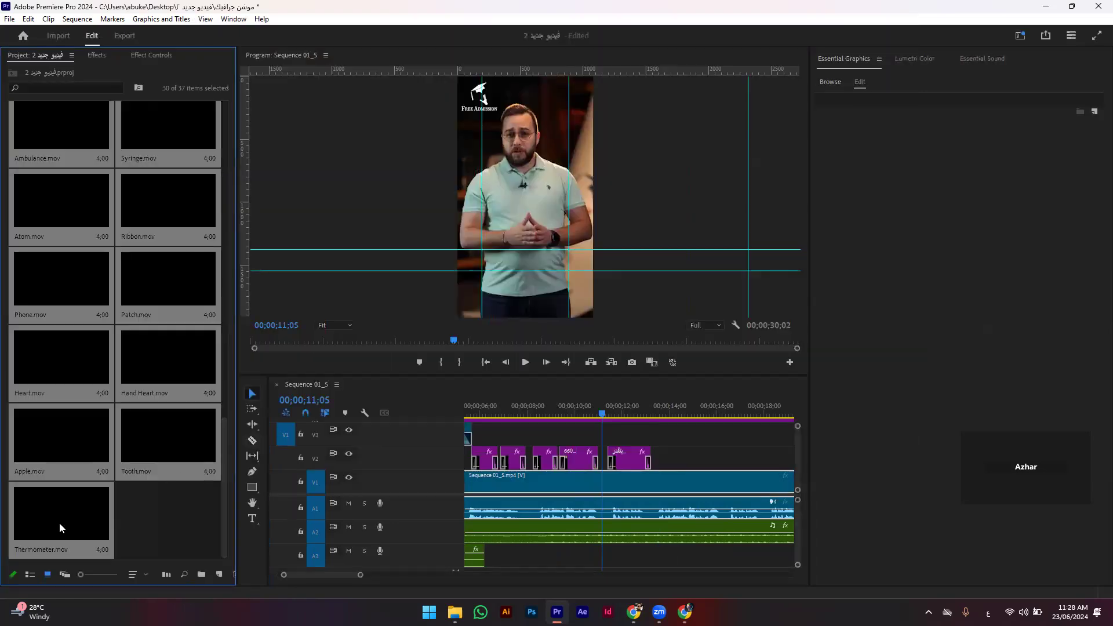
Step: Preview the Thermometer, Apple, Tooth, Hand Heart, Heart, Phone, Patch, Ribbon and Atom icons
left_click(61, 525)
left_click(69, 432)
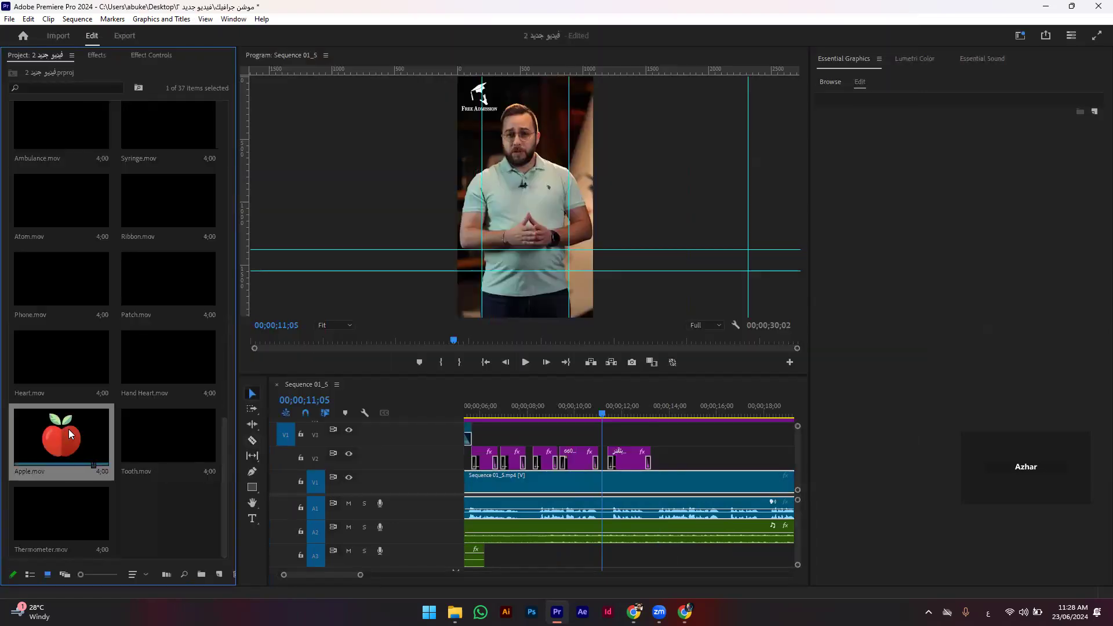
left_click(174, 428)
left_click(151, 361)
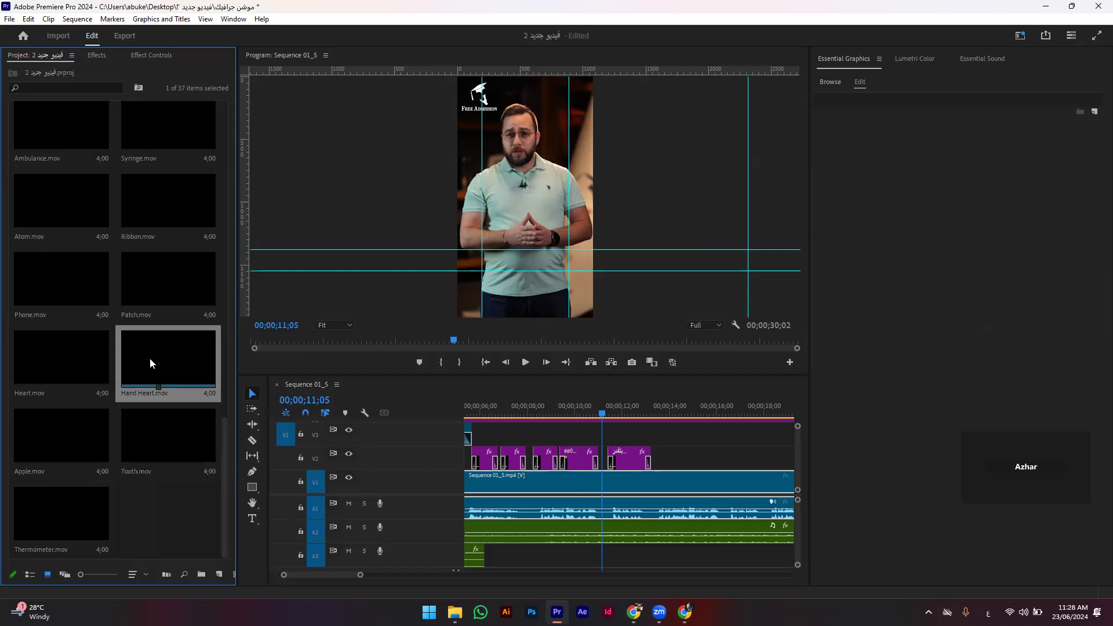
left_click(66, 361)
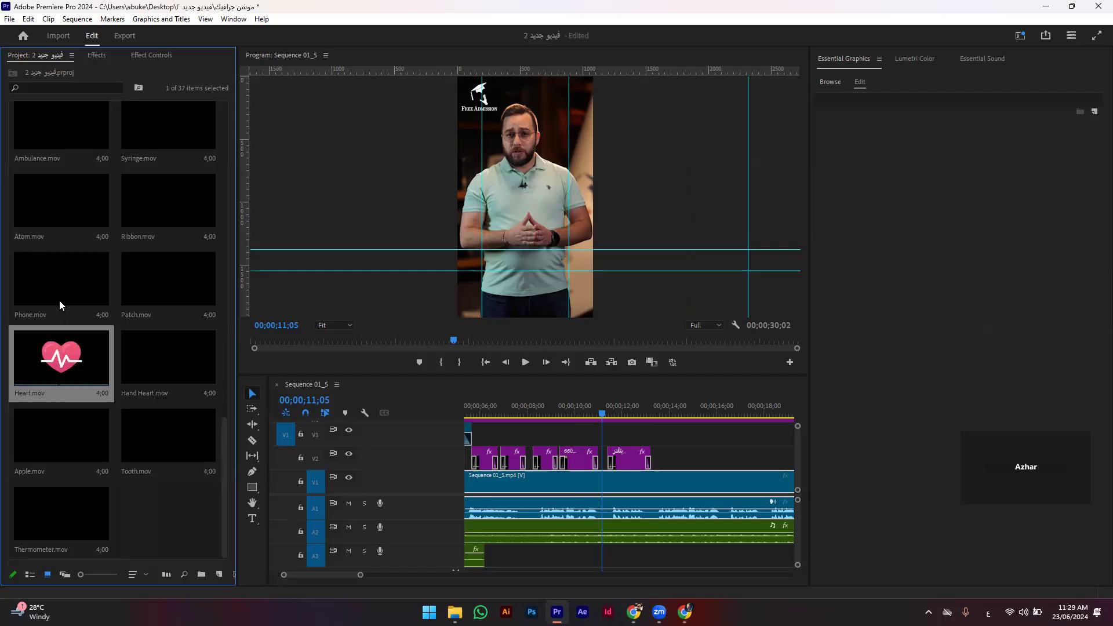
left_click(80, 286)
left_click(153, 260)
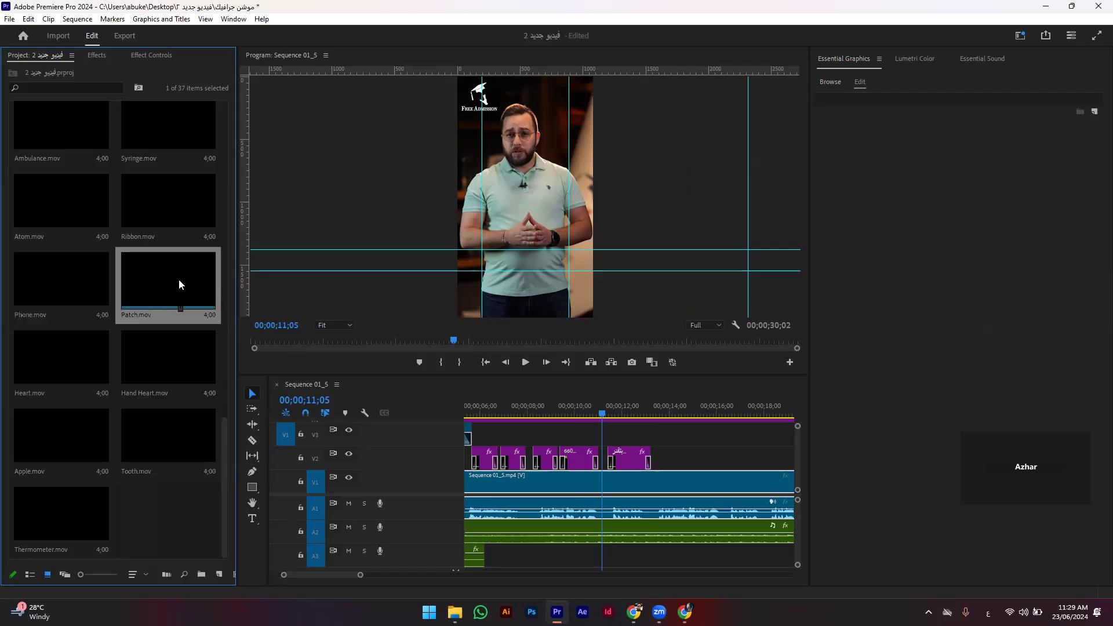
left_click(159, 186)
left_click(53, 195)
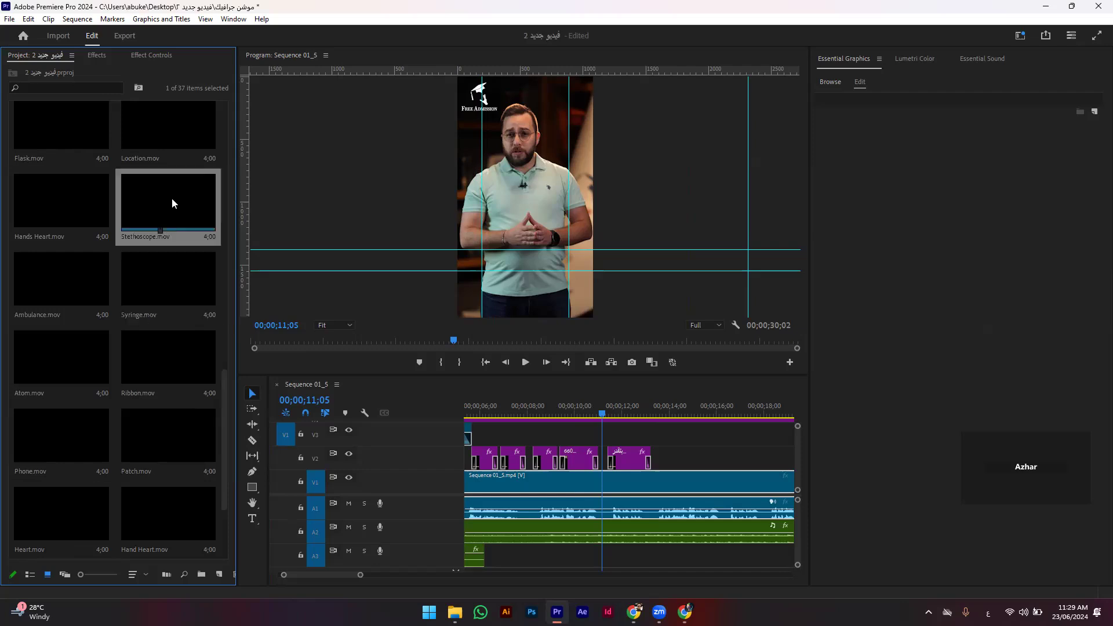
Step: Scroll through the bin and select the Heart icon
scroll(63, 203, "up", 3)
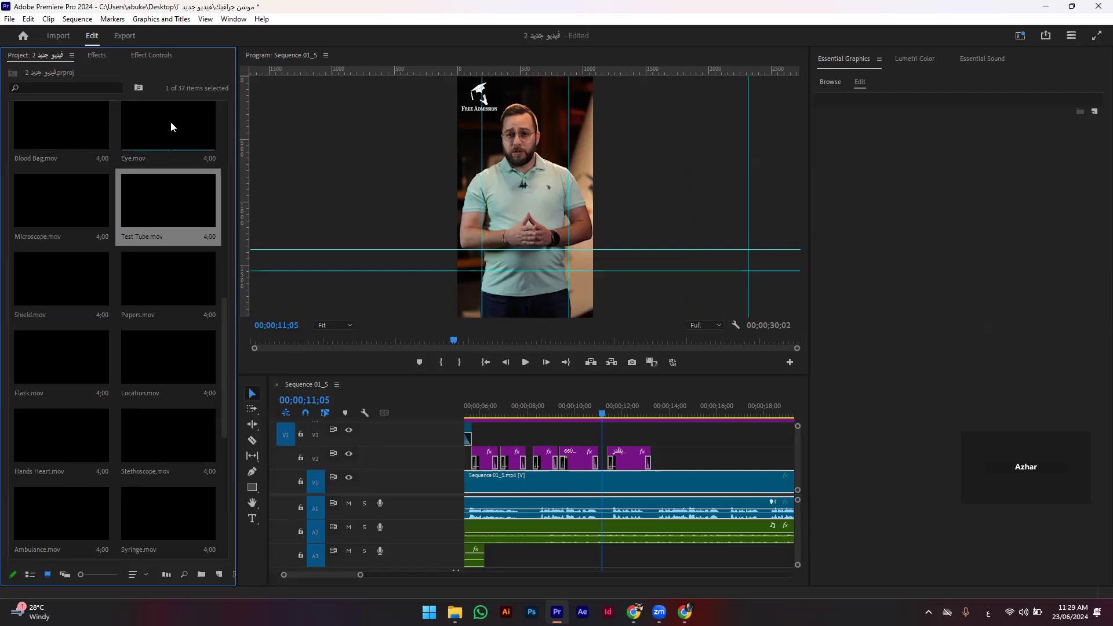
scroll(60, 258, "up", 3)
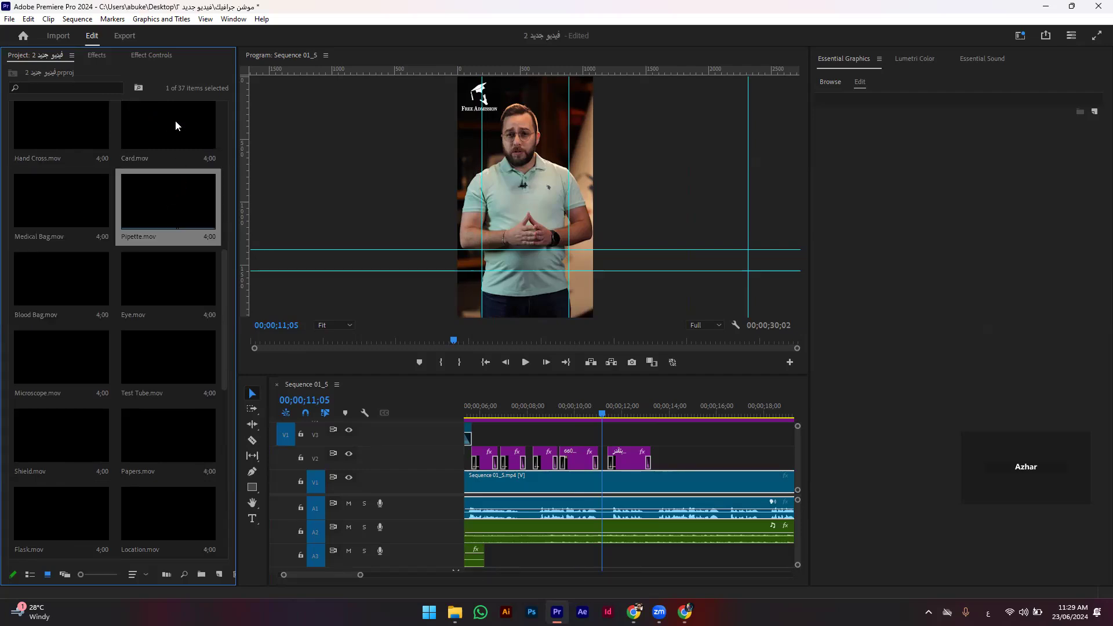
scroll(67, 232, "up", 5)
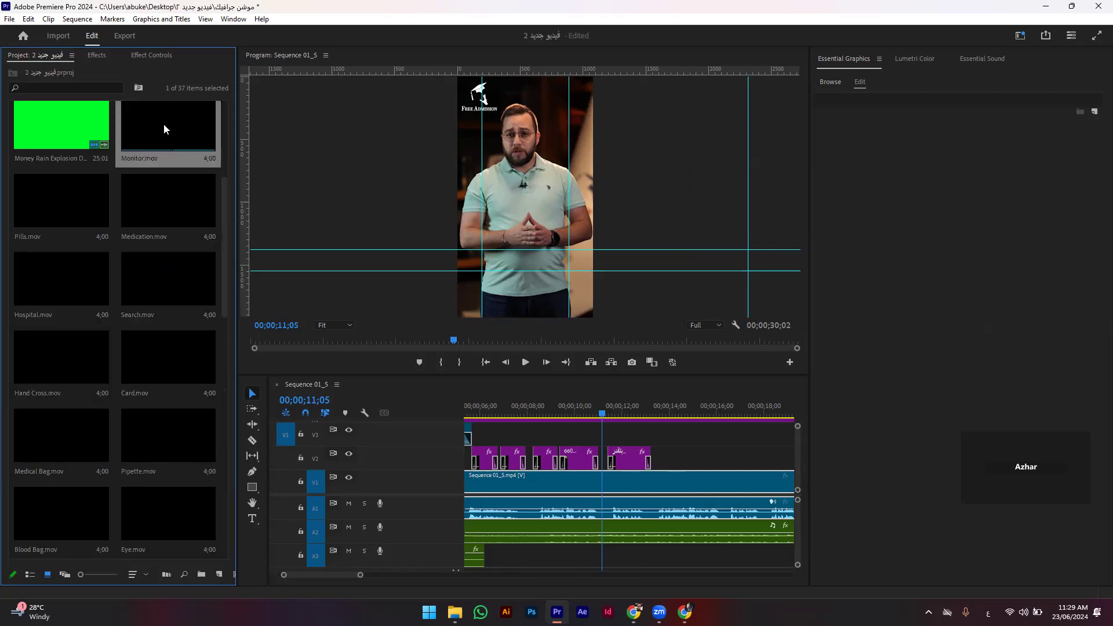
scroll(81, 290, "down", 5)
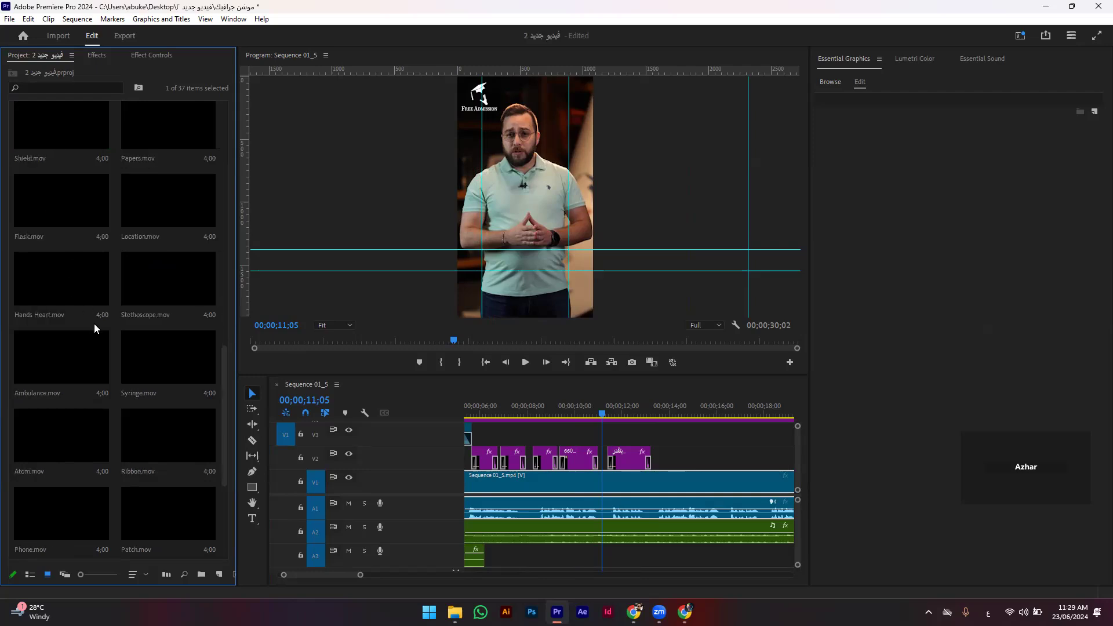
scroll(95, 328, "down", 3)
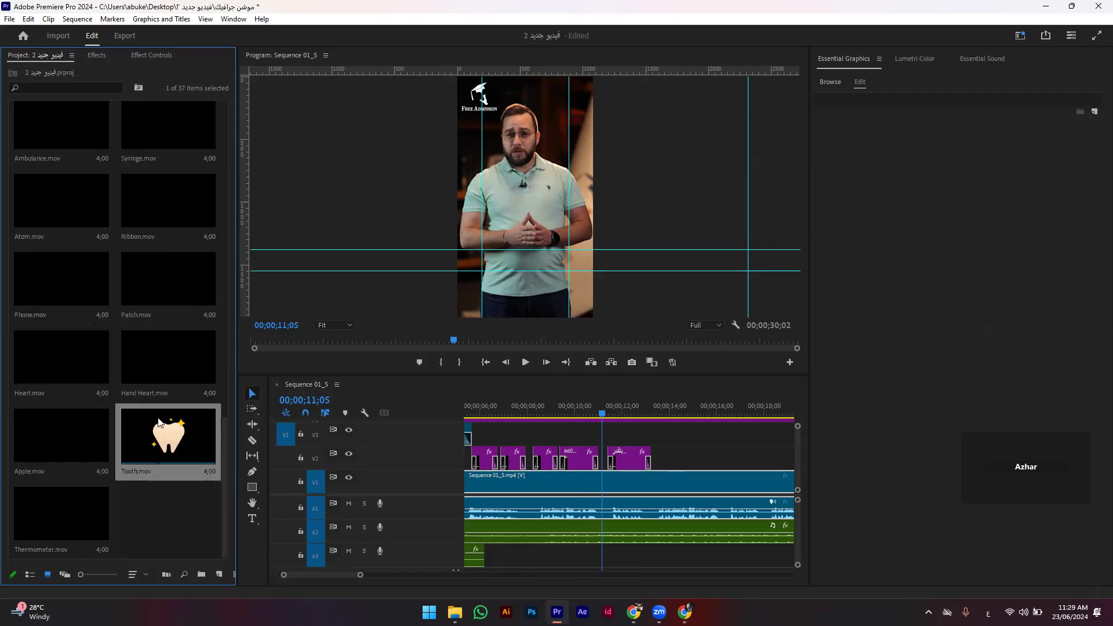
left_click(69, 362)
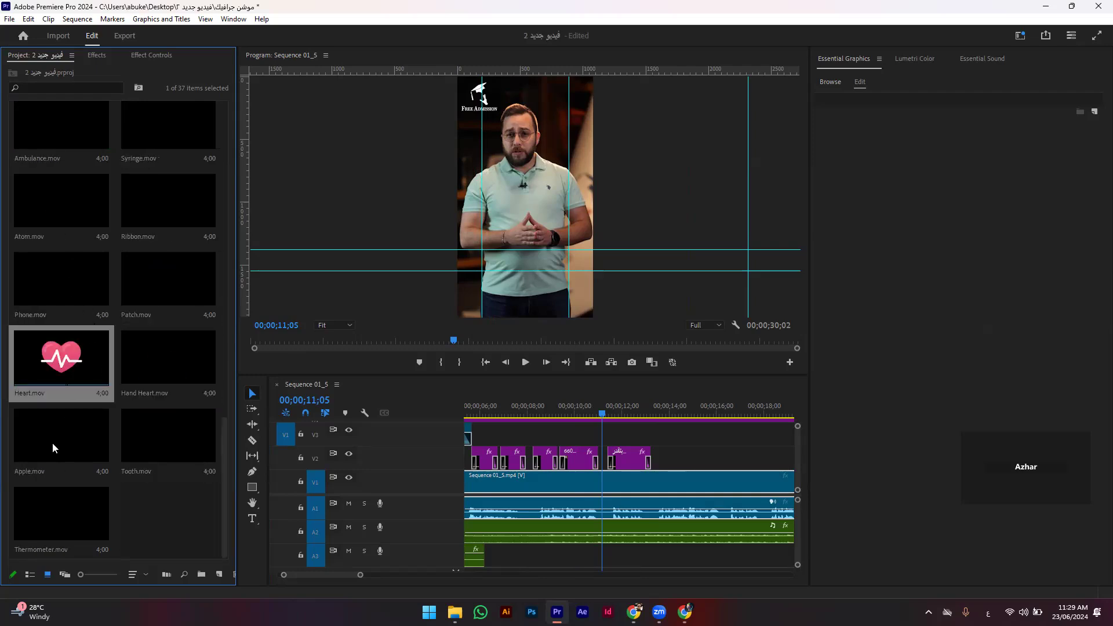
Step: Preview Heart.mov, then place it on the top video track near 11 seconds and select it
double_click(70, 364)
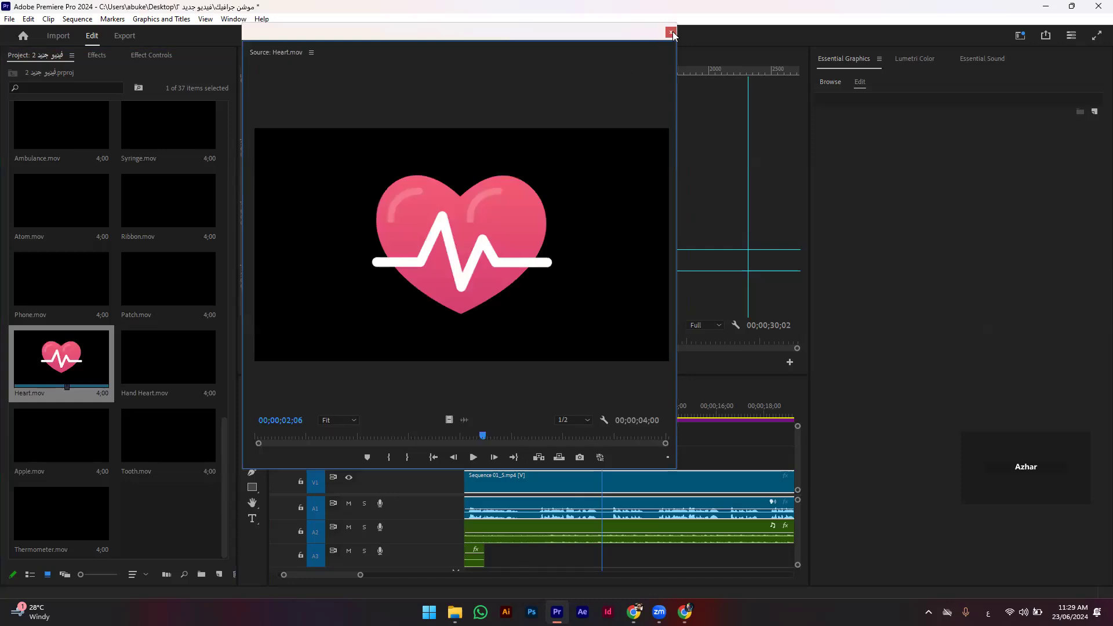
left_click(673, 33)
mouse_move(80, 364)
left_mouse_down()
mouse_move(599, 412)
mouse_move(677, 431)
left_mouse_up()
mouse_move(606, 413)
left_mouse_down()
mouse_move(621, 413)
mouse_move(614, 435)
left_mouse_up()
left_click(620, 434)
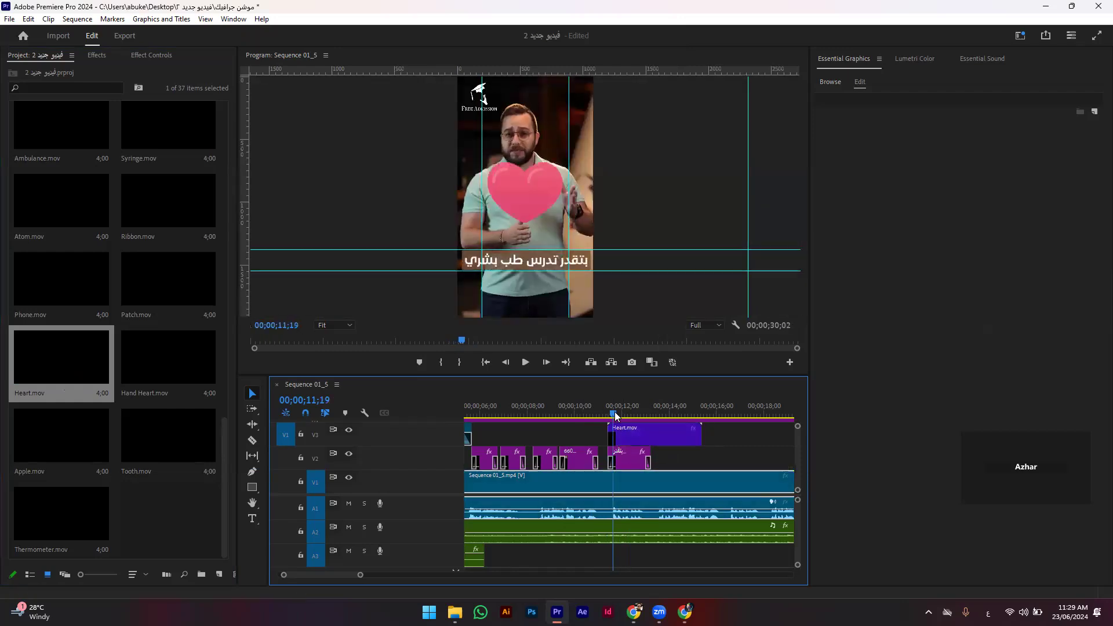
left_click(620, 413)
left_click(626, 414)
left_click(637, 436)
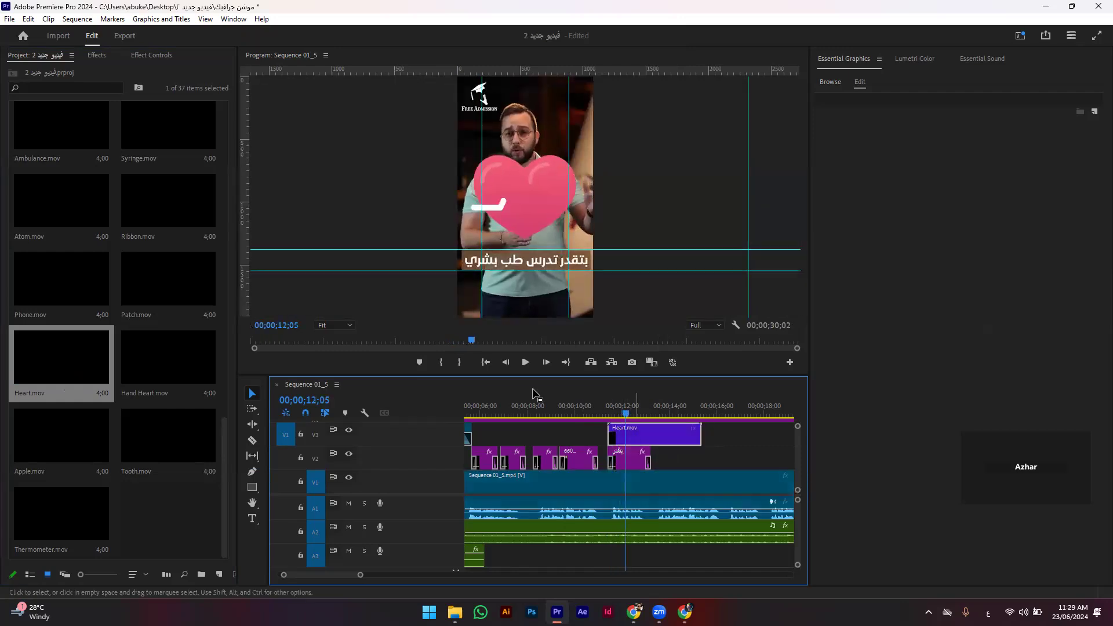
left_click(97, 55)
Step: Move the heart to position 539, 406 behind the speaker's head and set its opacity to 37%
left_click(150, 55)
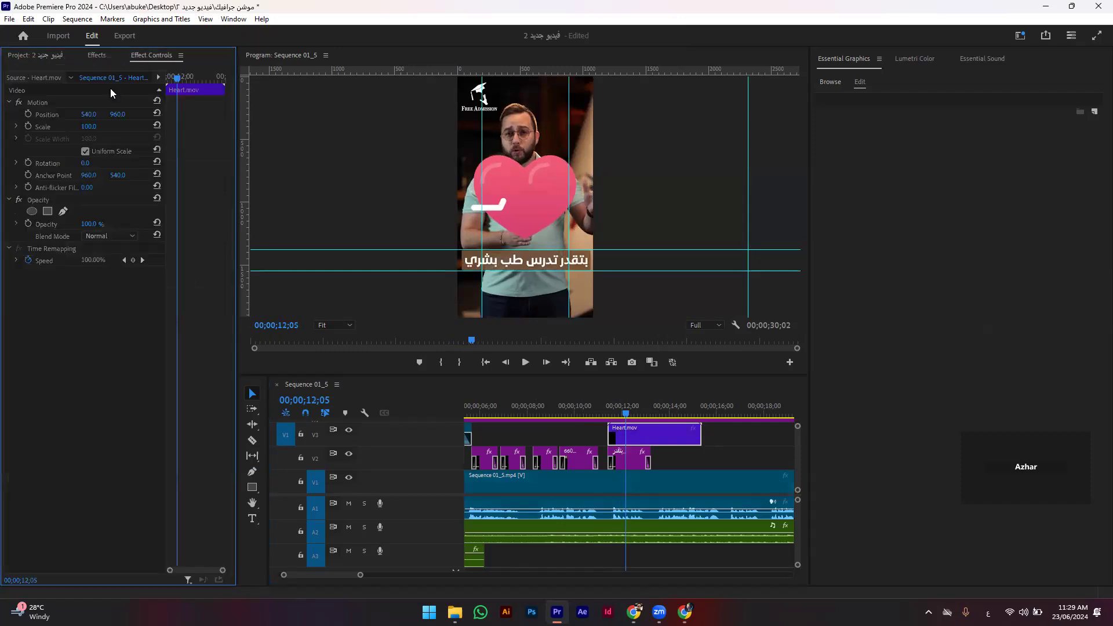
left_click(90, 127)
mouse_move(482, 179)
left_mouse_down()
mouse_move(483, 100)
mouse_move(483, 110)
left_mouse_up()
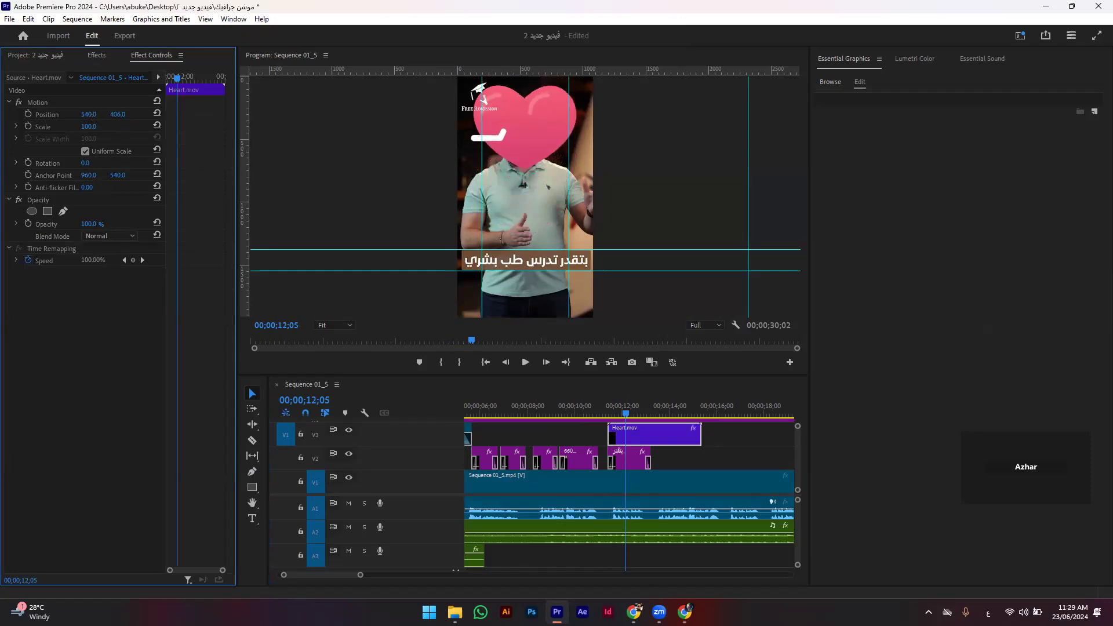
left_click_drag(483, 100, 485, 100)
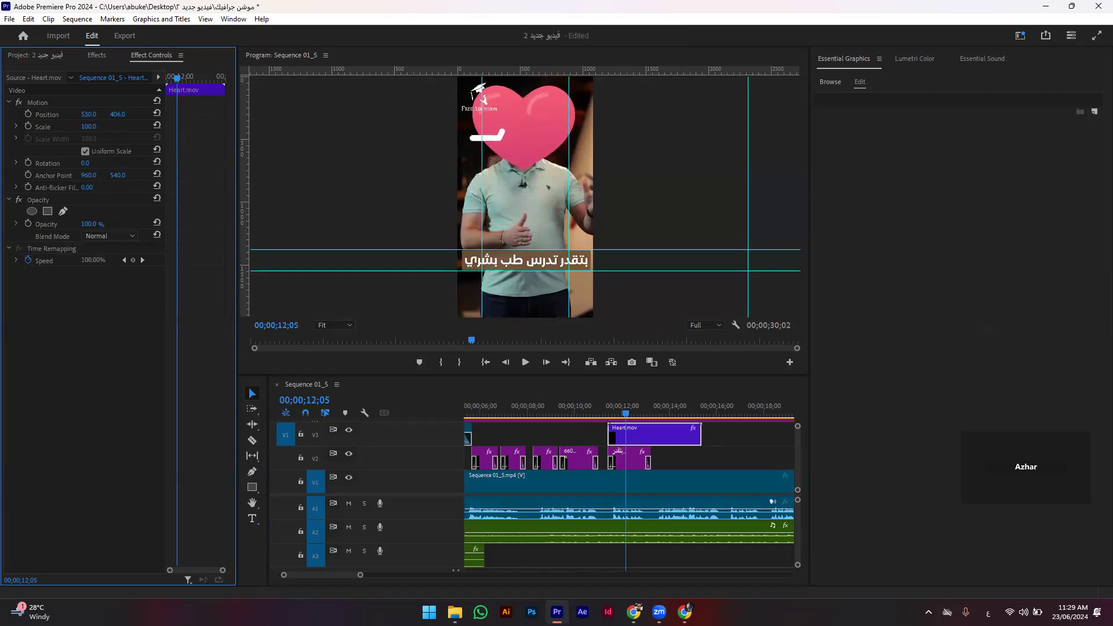
left_click(603, 168)
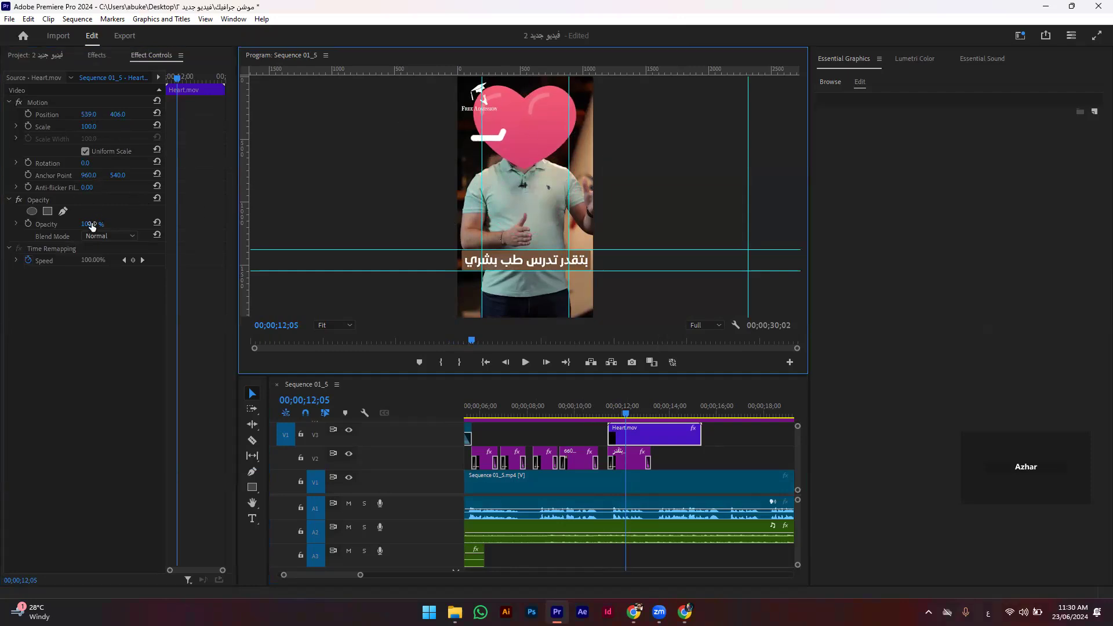
left_click_drag(91, 226, 64, 226)
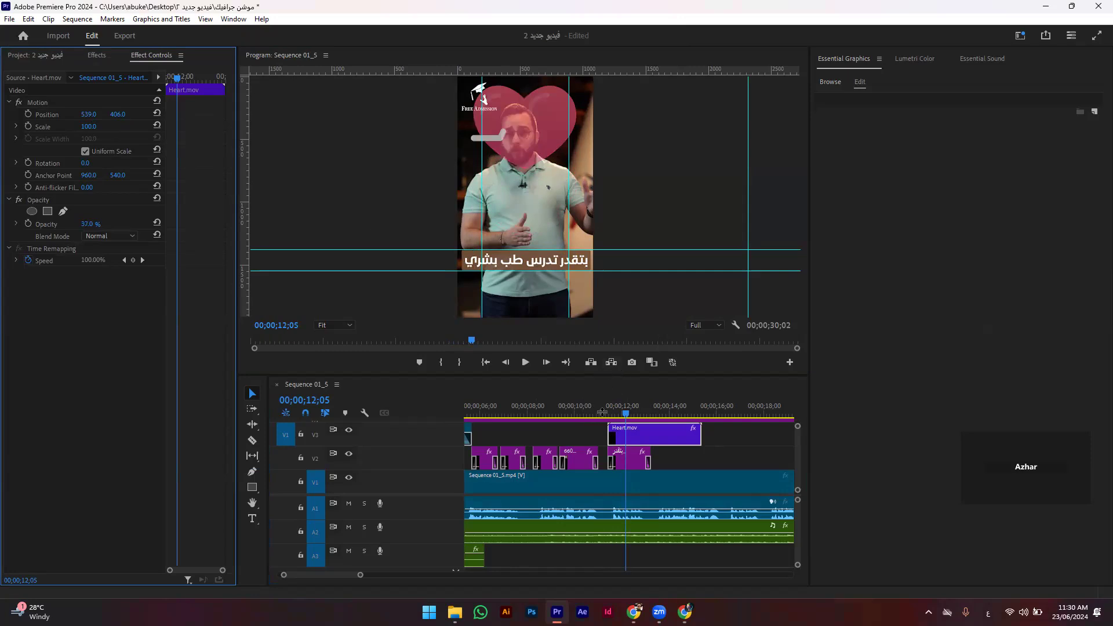
left_click_drag(607, 383, 561, 507)
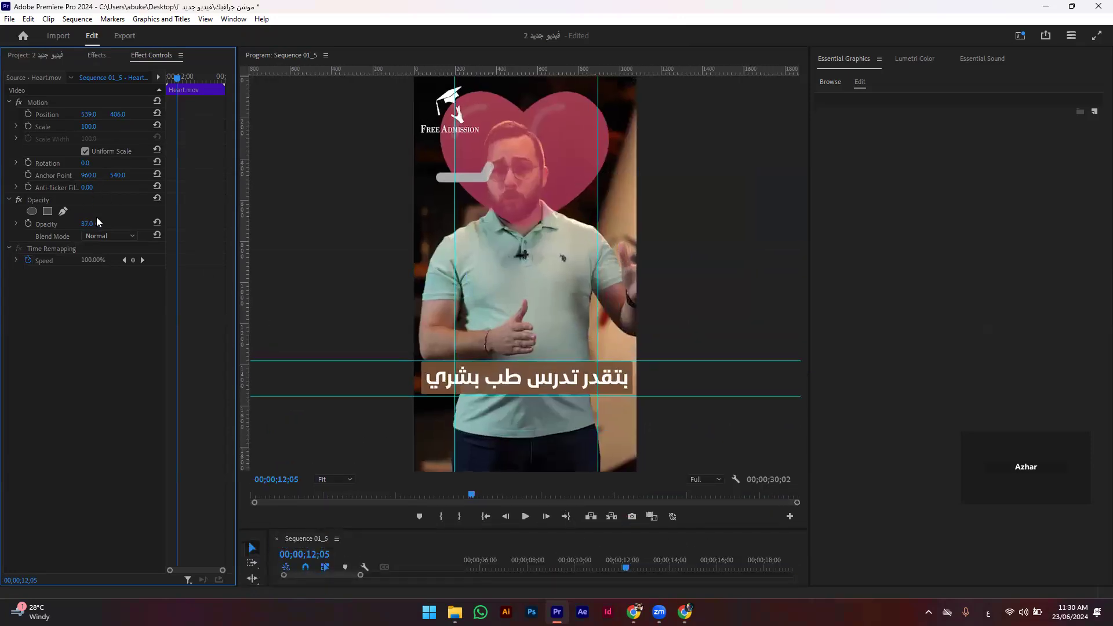
Step: On Heart.mov, start a pen mask beside the face and trace it up and over the head
left_click(64, 211)
left_click(502, 215)
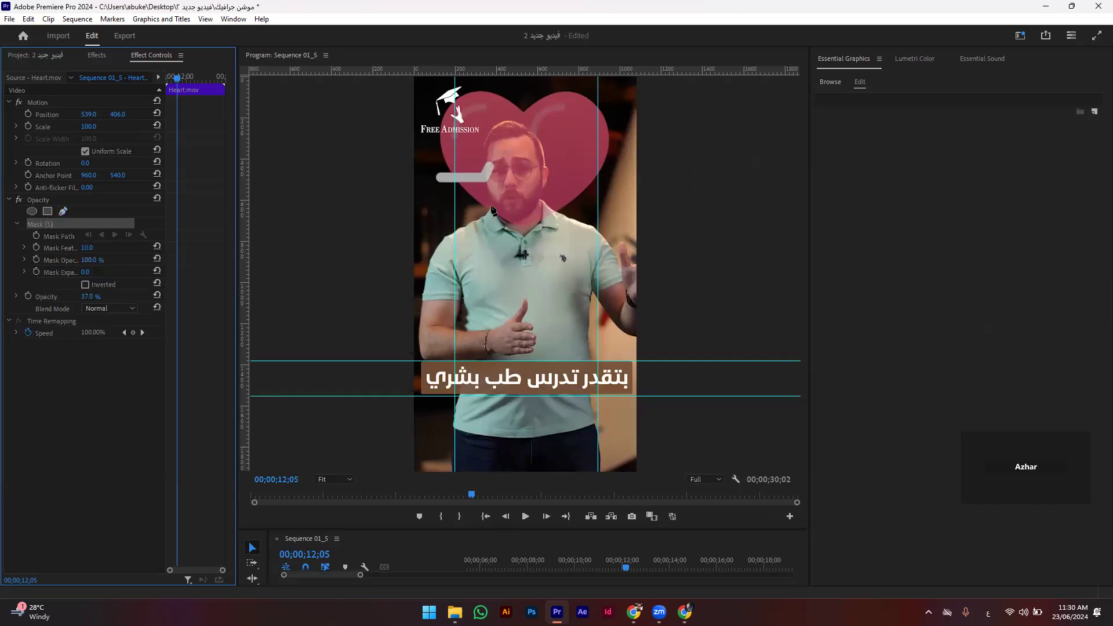
left_click(486, 215)
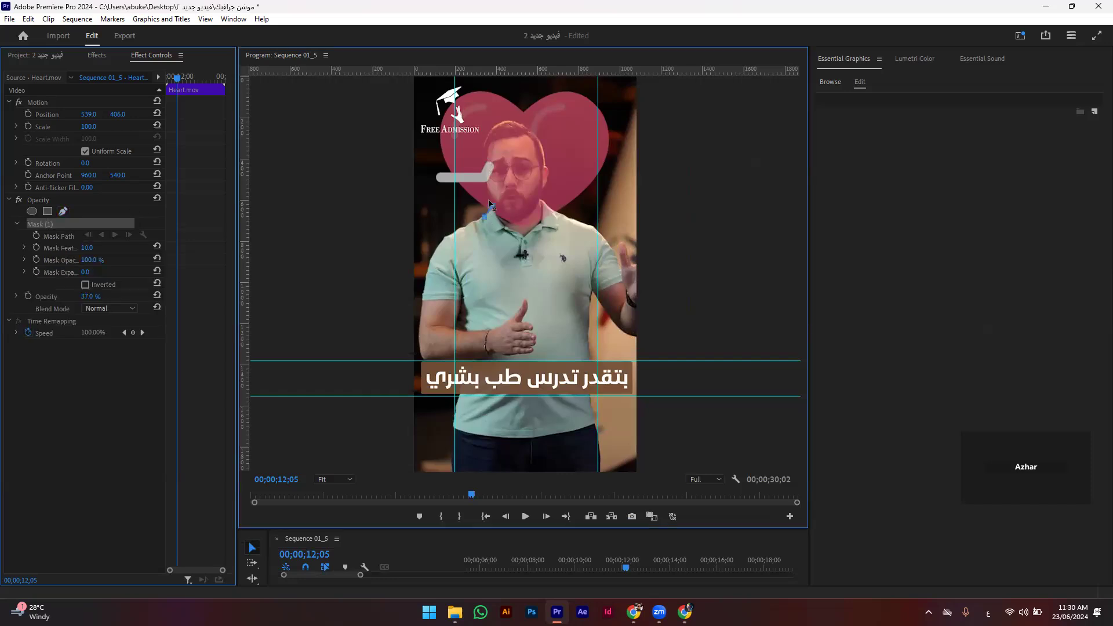
left_click(482, 169)
left_click(485, 150)
left_click(485, 140)
left_click(492, 125)
left_click(508, 120)
left_click(536, 134)
left_click(542, 146)
Step: Trace the mask down the face's right side and across the neck, then close the path
left_click(548, 171)
left_click(540, 188)
left_click(549, 200)
left_click(539, 195)
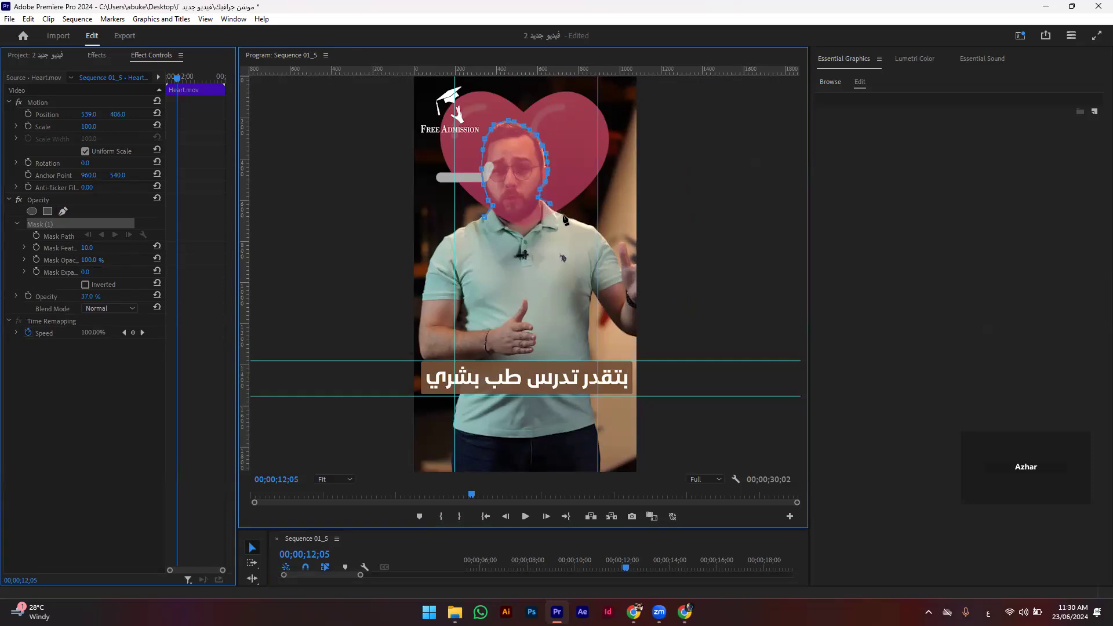
left_click(557, 213)
left_click(572, 219)
left_click(514, 237)
left_click(485, 219)
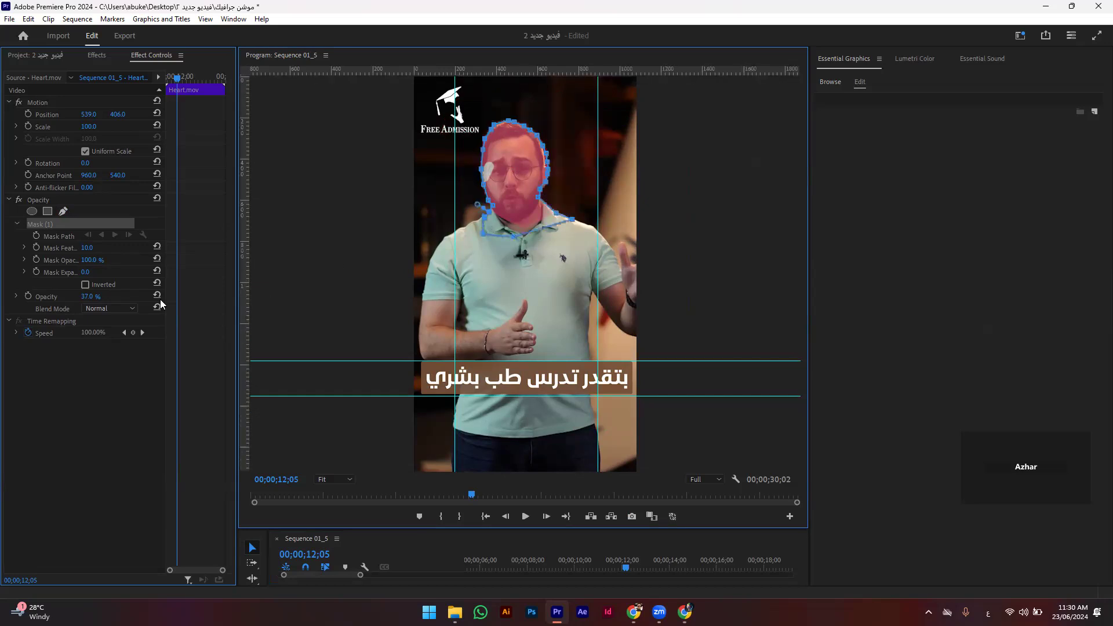
Step: Invert the mask and set the heart's opacity to 99%
left_click(84, 284)
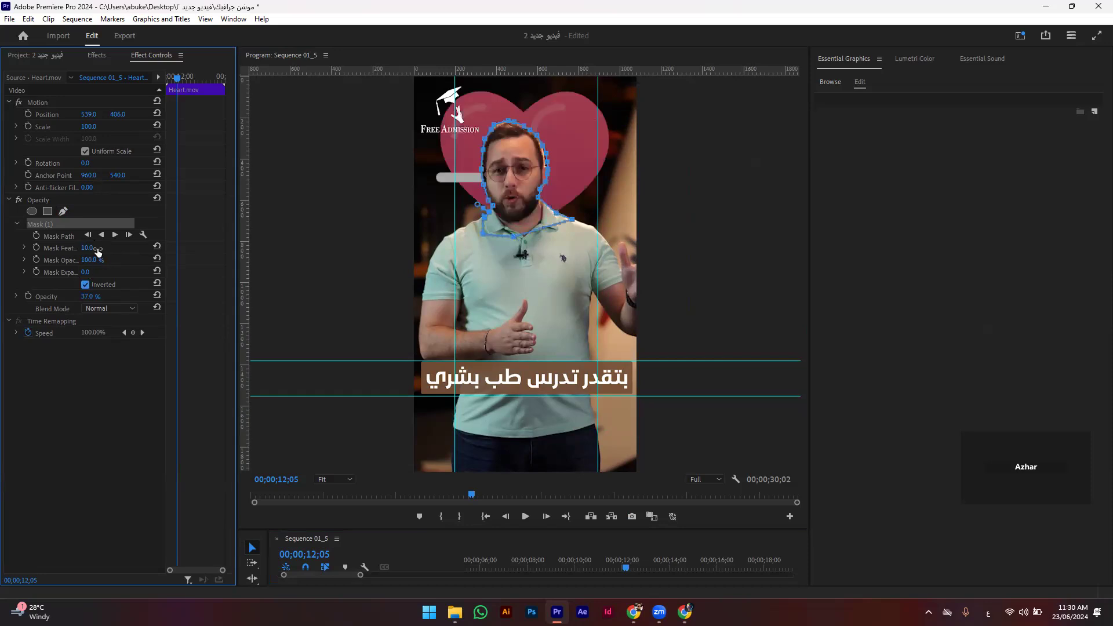
left_click_drag(90, 296, 120, 304)
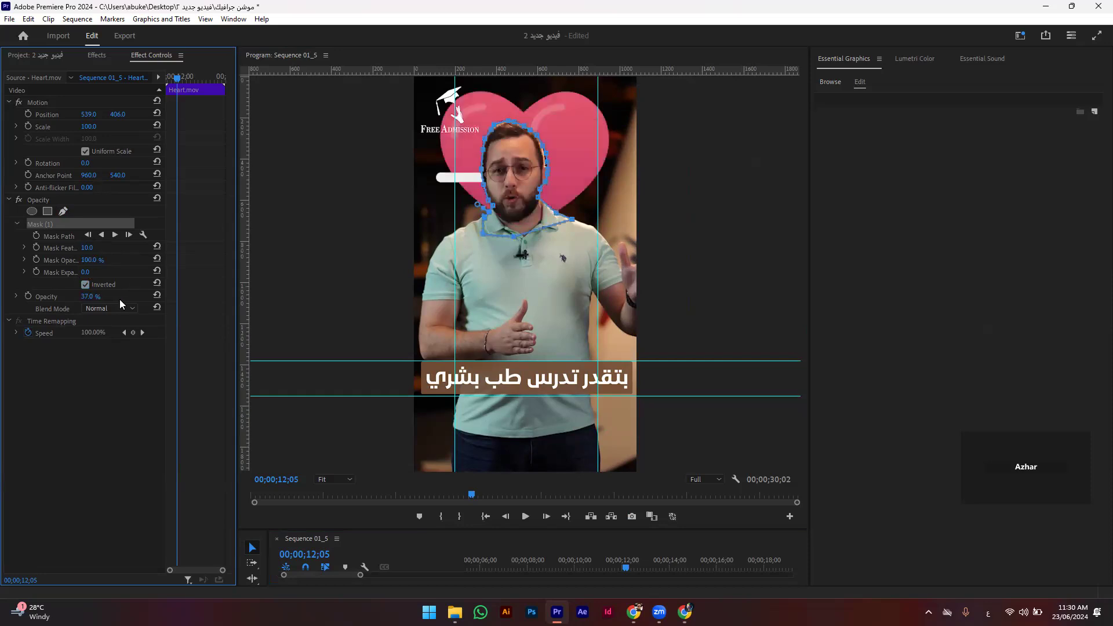
left_click(447, 495)
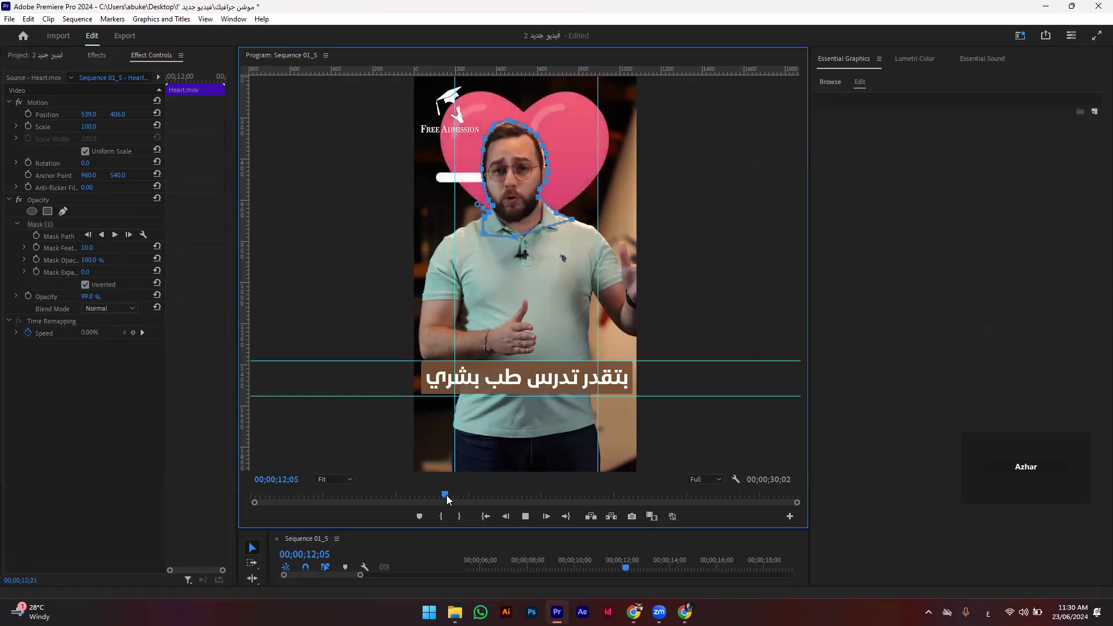
Step: Preview the heart section, lower Program monitor resolution to 1/2, and replay it to 13;00
key("space")
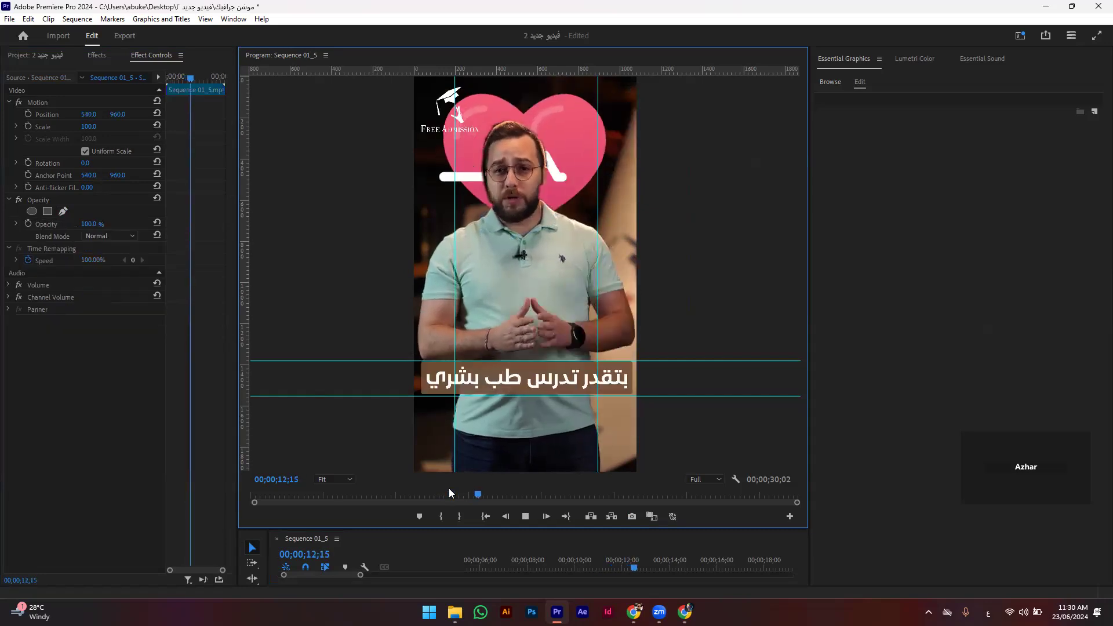
key("space")
left_click(704, 479)
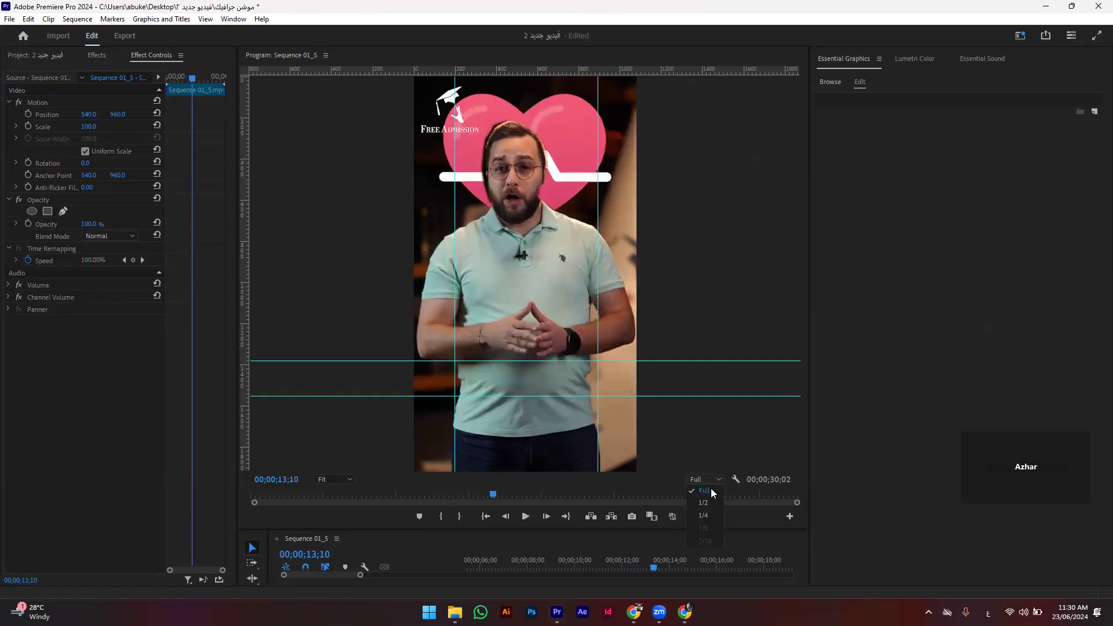
left_click(702, 494)
left_click_drag(459, 493, 435, 494)
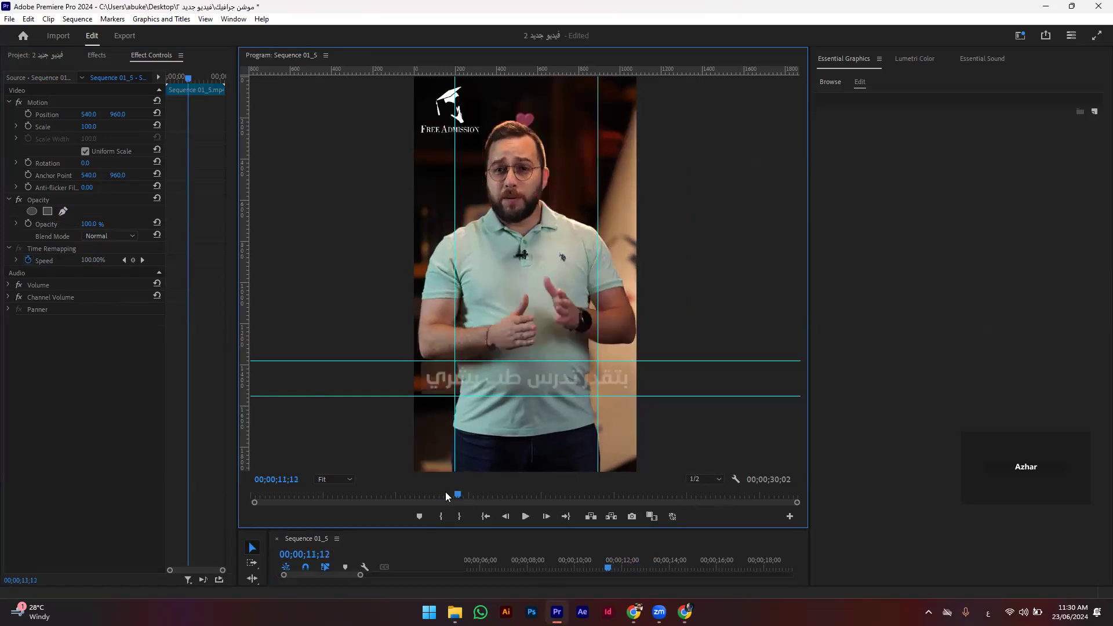
key("space")
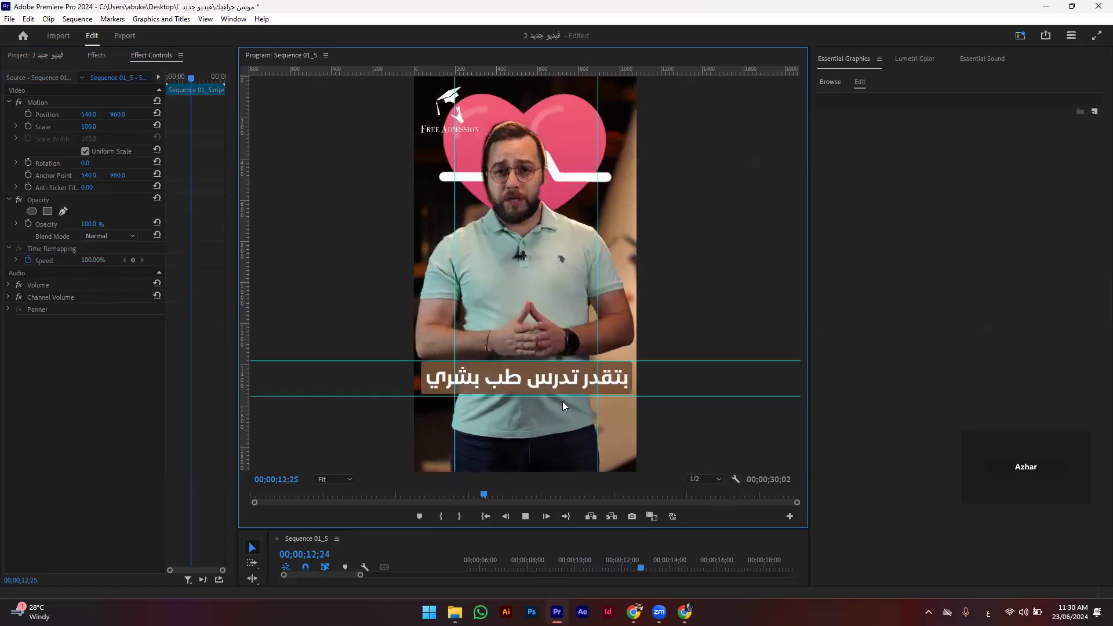
key("space")
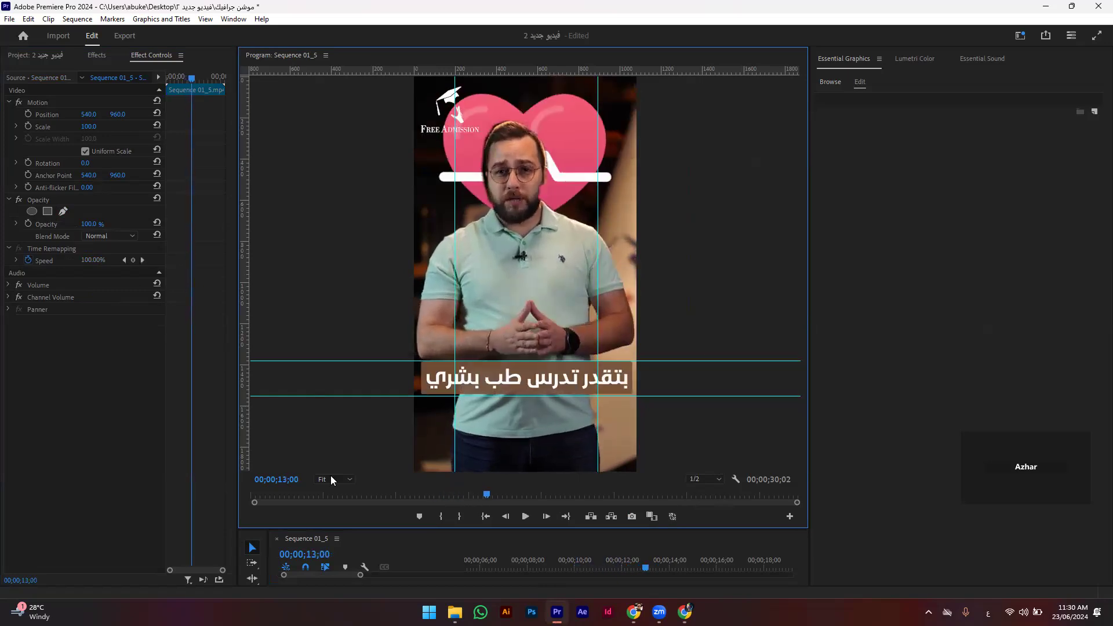
Step: Select the Heart.mov clip and adjust its opacity, leaving it at 37%
left_click(88, 239)
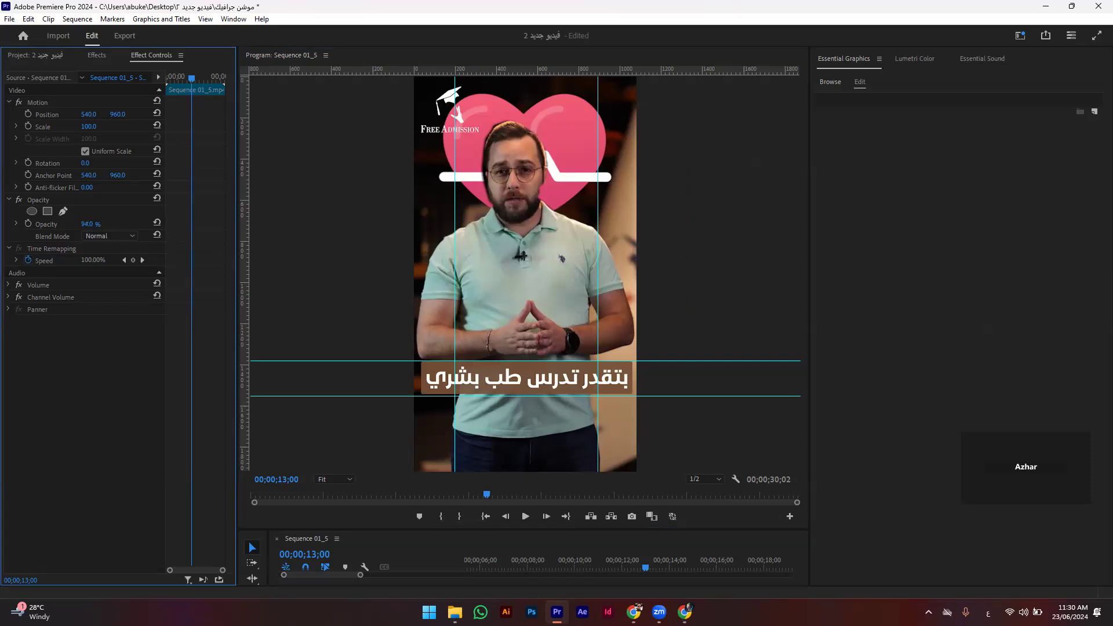
left_click_drag(90, 224, 550, 445)
left_click(562, 151)
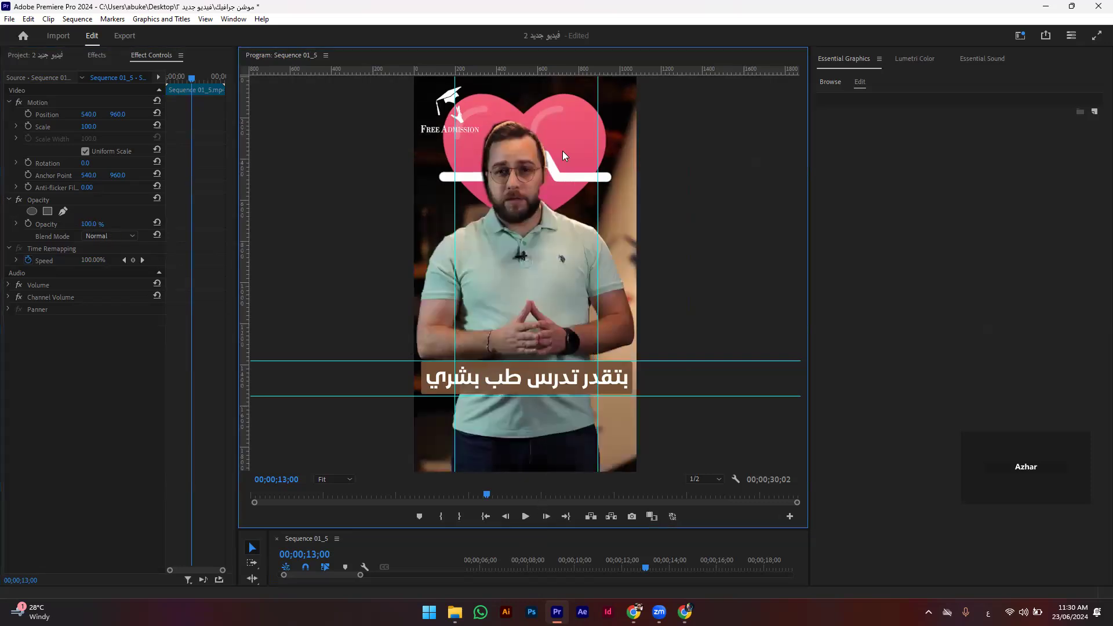
left_click(577, 135)
left_click(96, 296)
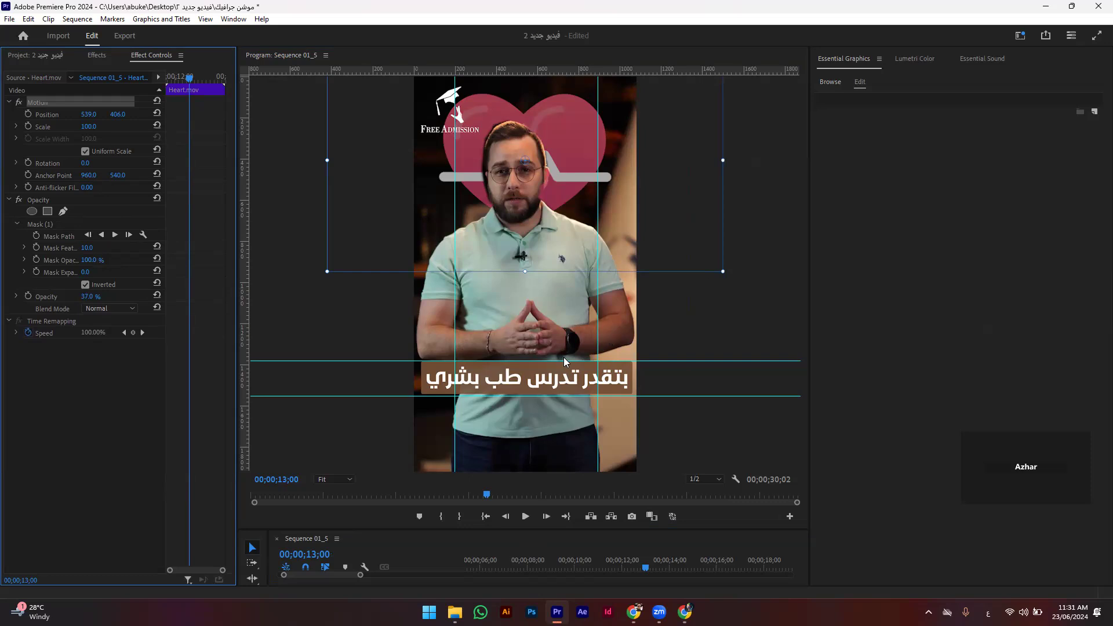
Step: Undo the mask inversion and top points, then magnify the Program Monitor to 100%
key("ctrl+z")
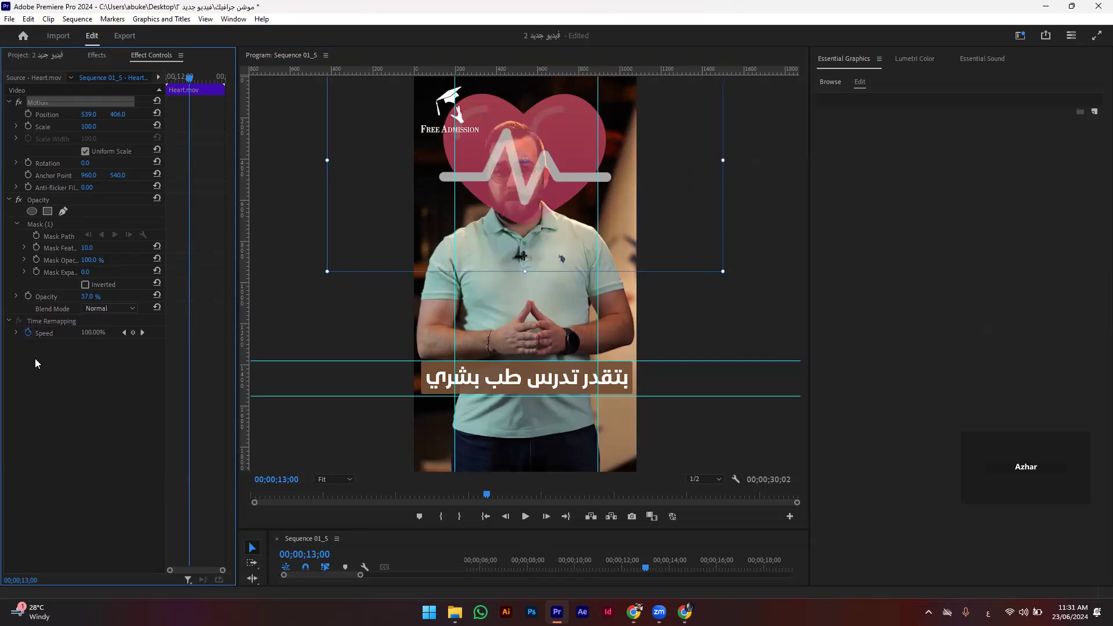
left_click(66, 222)
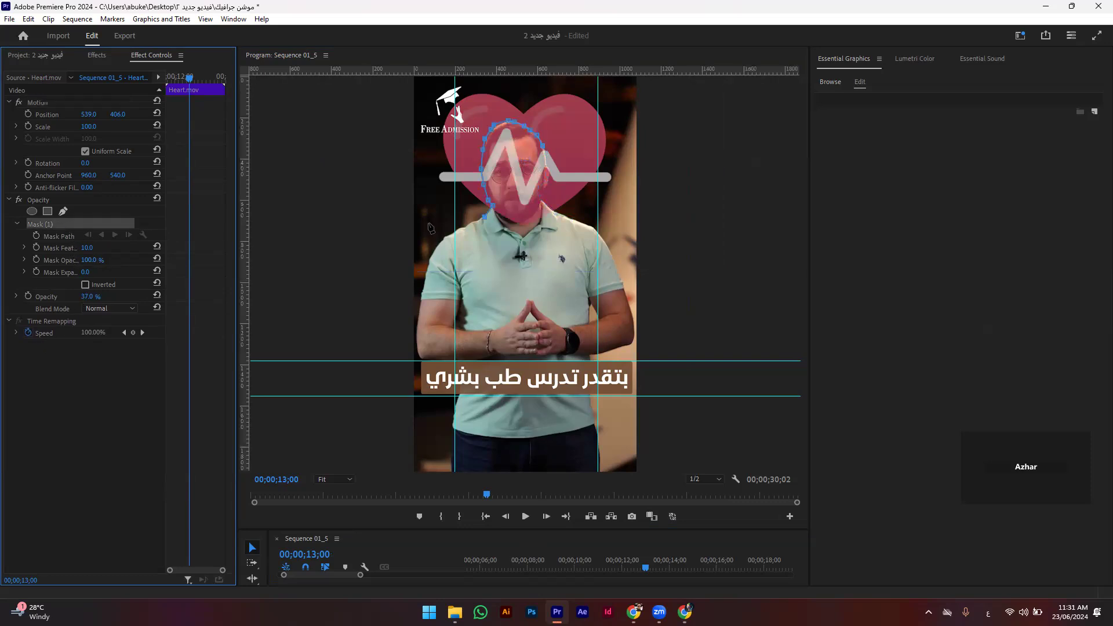
key("ctrl+z")
key("ctrl+z")
left_click(324, 480)
left_click(334, 405)
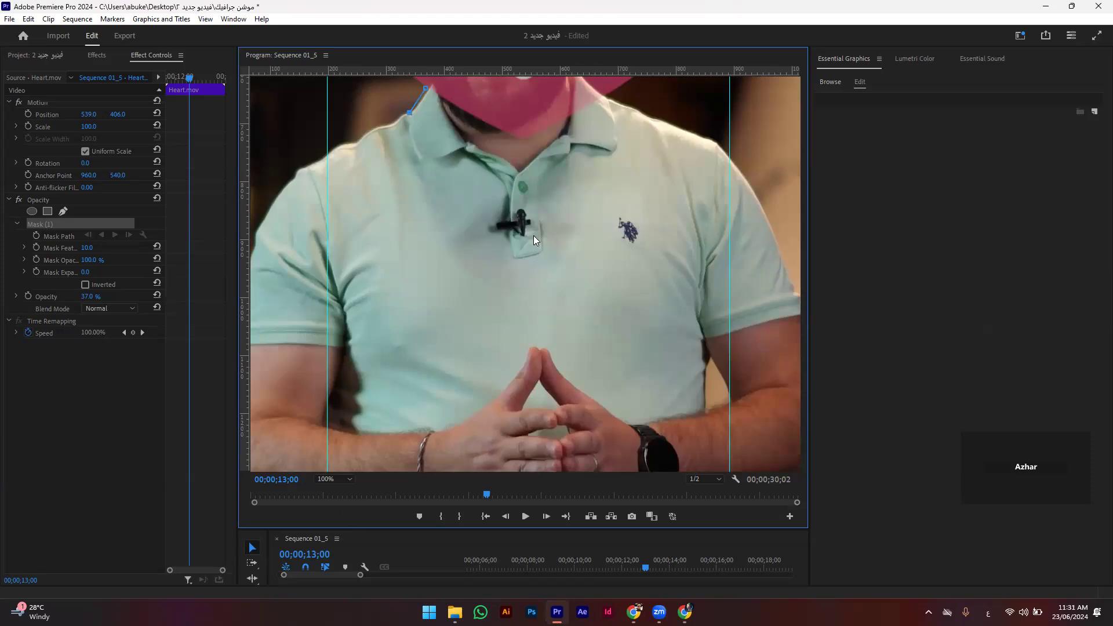
Step: On an earlier frame, fit the mask point to the shoulder and extend it up the face's left side
scroll(539, 207, "down", 8)
scroll(539, 207, "up", 2)
scroll(539, 207, "down", 3)
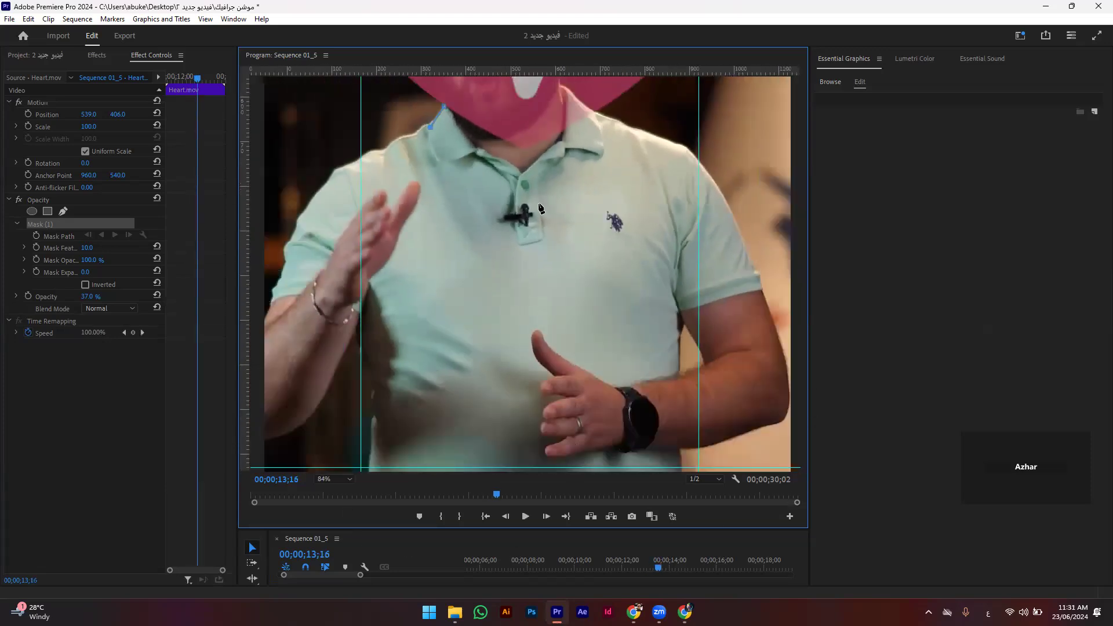
scroll(537, 174, "down", 3)
scroll(532, 134, "down", 2)
scroll(529, 105, "down", 1)
scroll(529, 106, "up", 1)
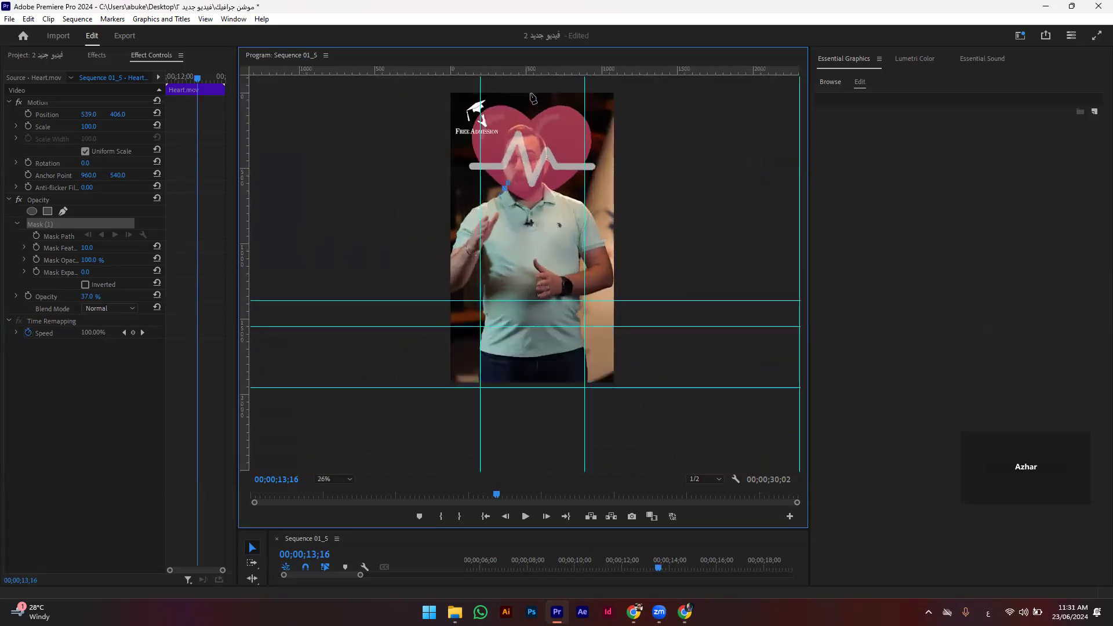
scroll(533, 107, "up", 2)
scroll(539, 109, "up", 2)
scroll(544, 112, "up", 2)
scroll(544, 111, "up", 2)
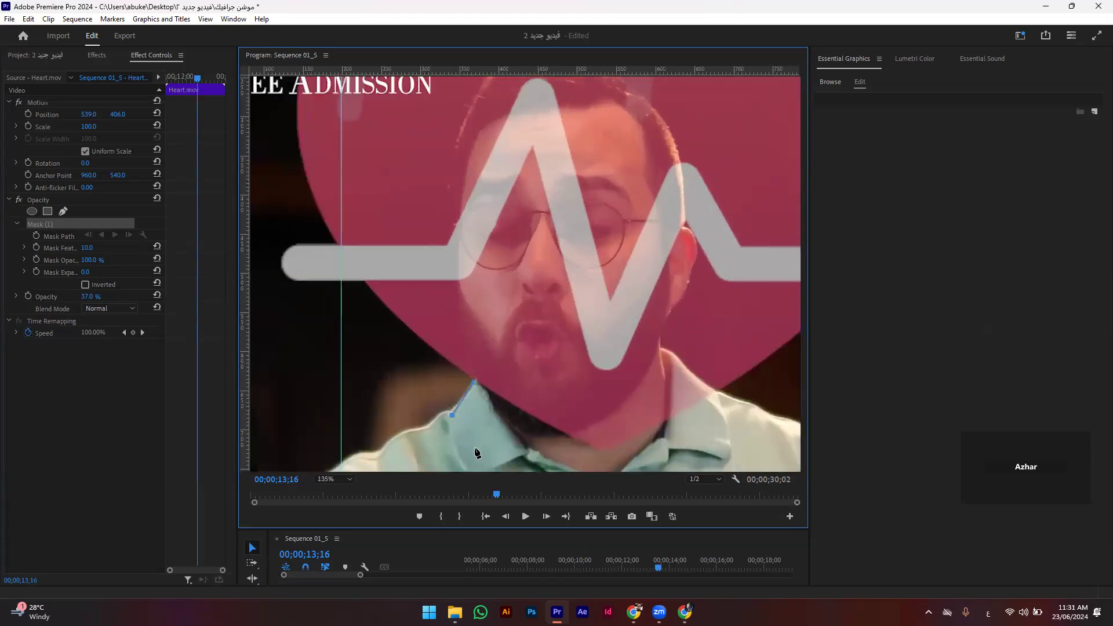
mouse_move(497, 495)
left_mouse_down()
mouse_move(461, 497)
mouse_move(478, 496)
left_mouse_up()
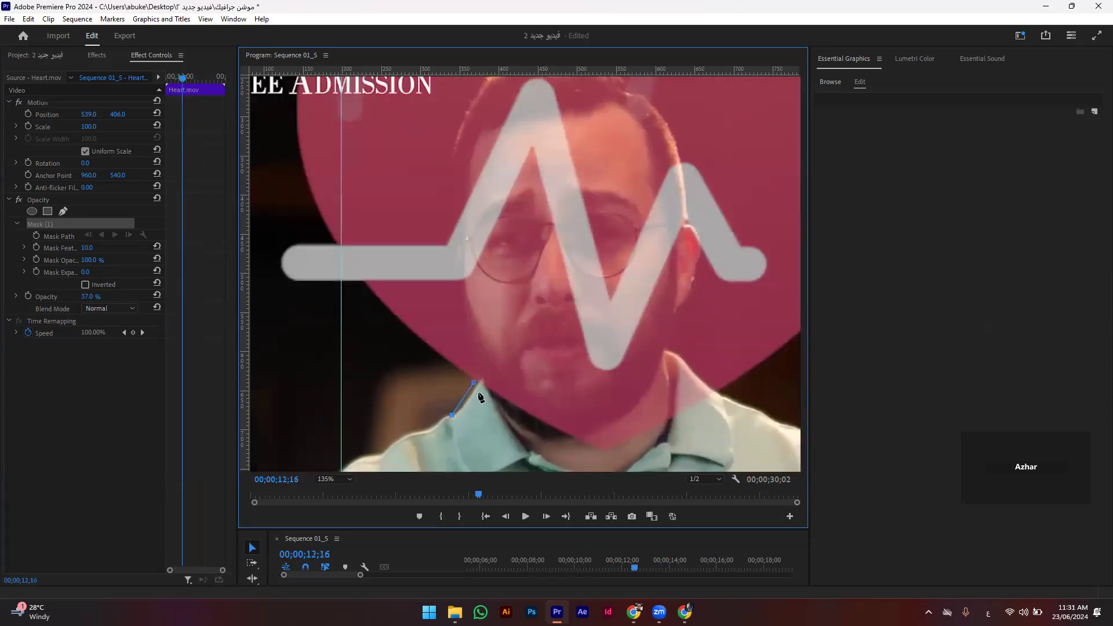
left_click_drag(474, 382, 481, 380)
left_click(460, 312)
left_click(460, 265)
left_click(452, 157)
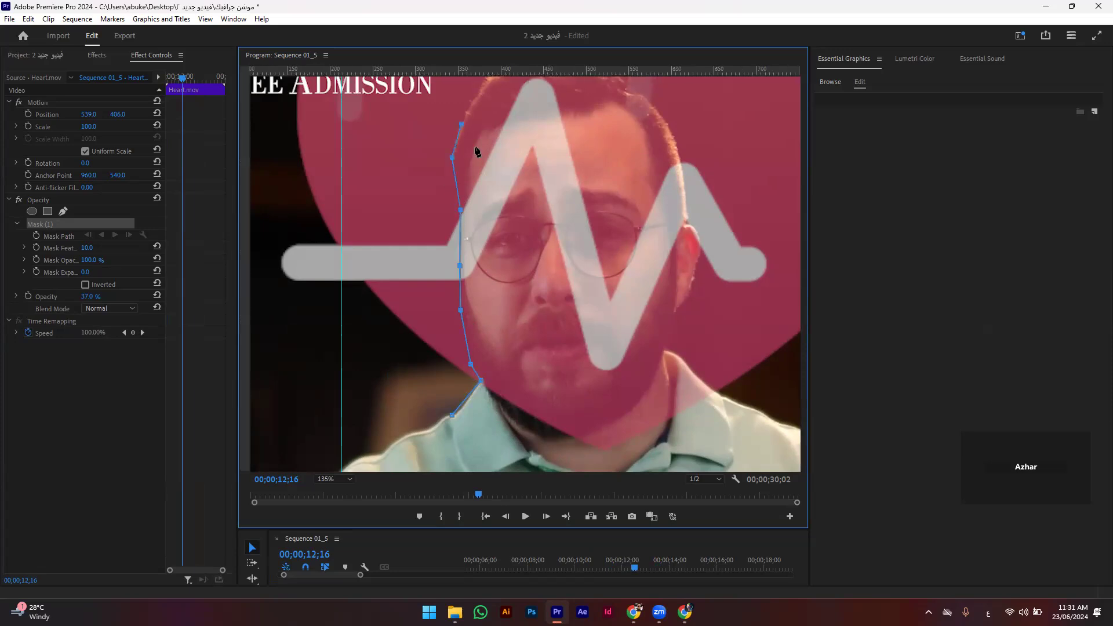
Step: Trace the mask over the top of the head and down its right side
scroll(485, 111, "down", 2)
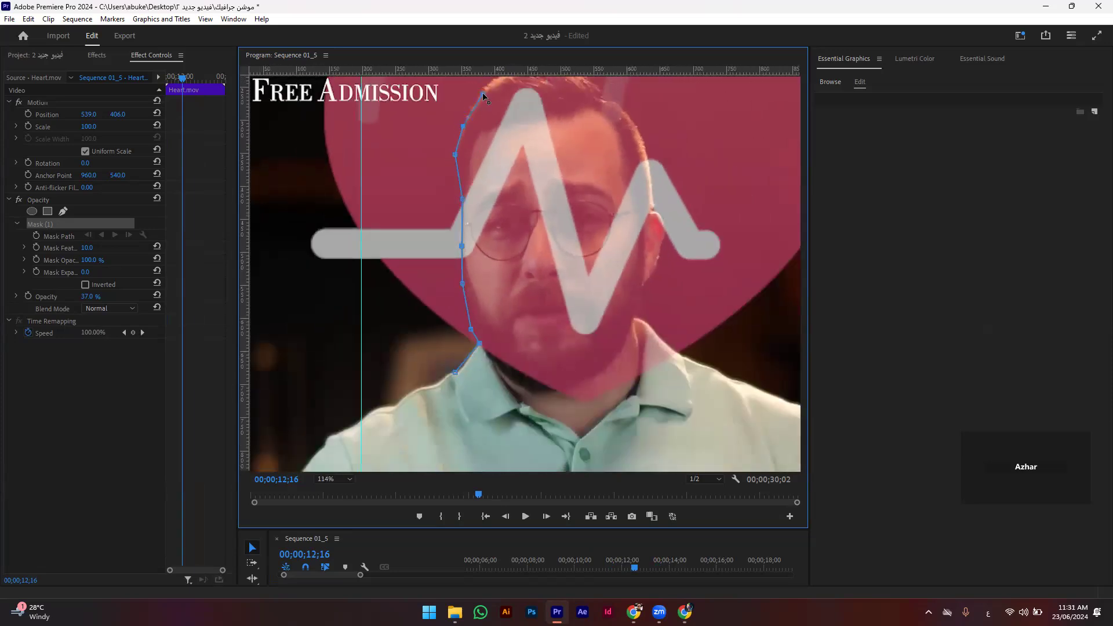
scroll(498, 90, "down", 2)
scroll(516, 87, "up", 2)
scroll(510, 81, "up", 2)
left_click(458, 123)
left_click(509, 85)
left_click(552, 79)
left_click(644, 111)
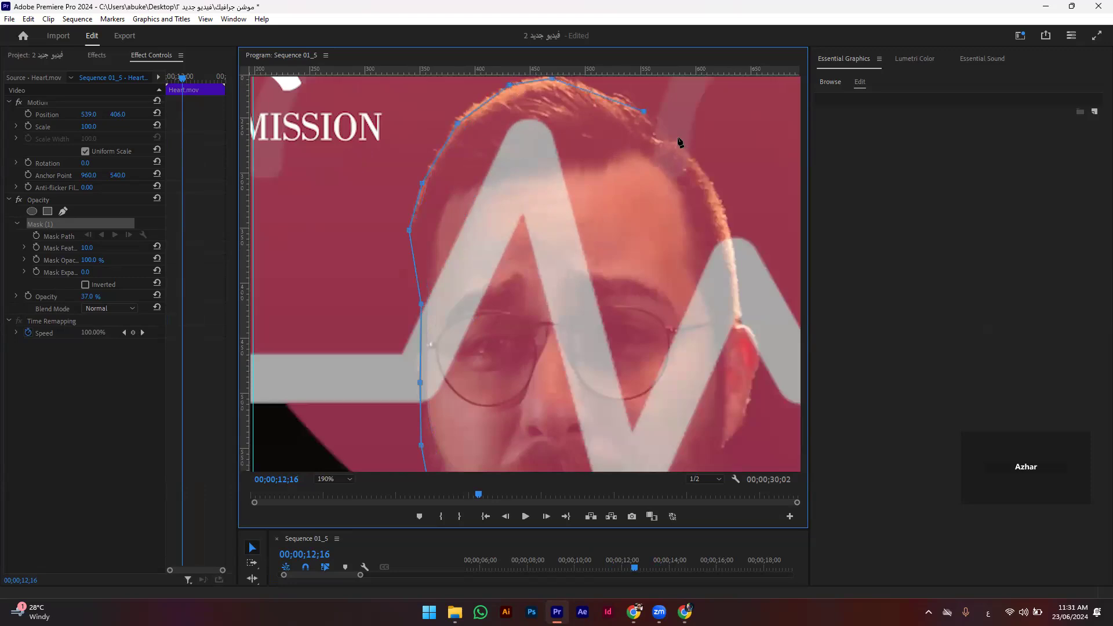
left_click(707, 171)
left_click(733, 242)
left_click(738, 320)
Step: Extend the mask further down the right side to a lower point by the shoulder
scroll(739, 324, "down", 1)
scroll(748, 371, "down", 1)
scroll(734, 441, "down", 1)
scroll(737, 459, "down", 1)
scroll(730, 459, "up", 1)
scroll(728, 461, "up", 1)
scroll(728, 456, "down", 2)
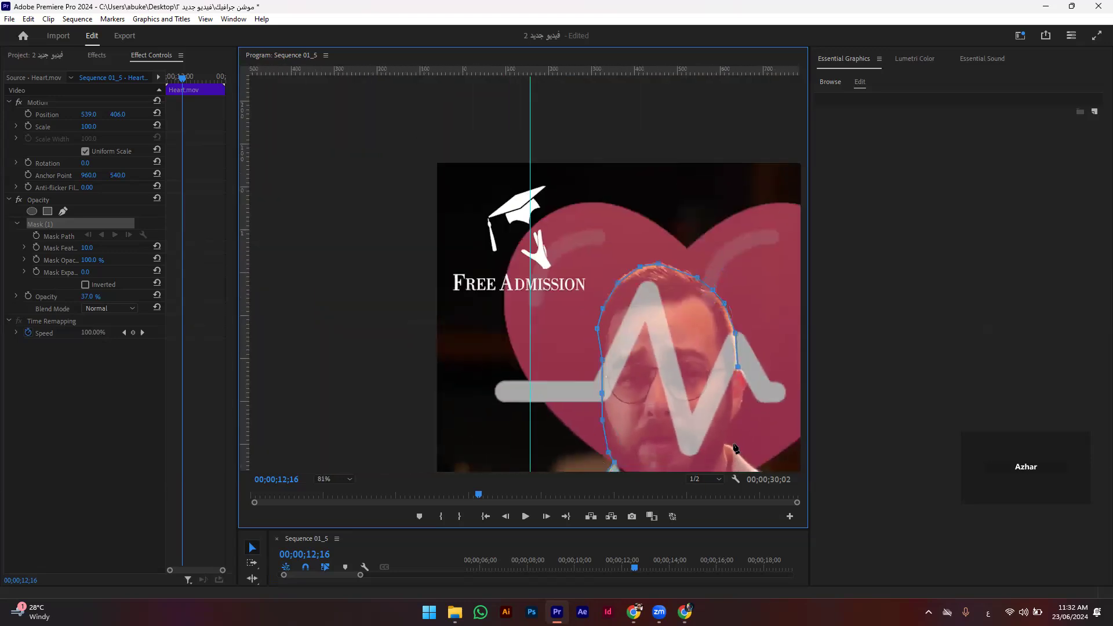
scroll(748, 458, "down", 1)
scroll(759, 456, "up", 1)
scroll(742, 400, "up", 2)
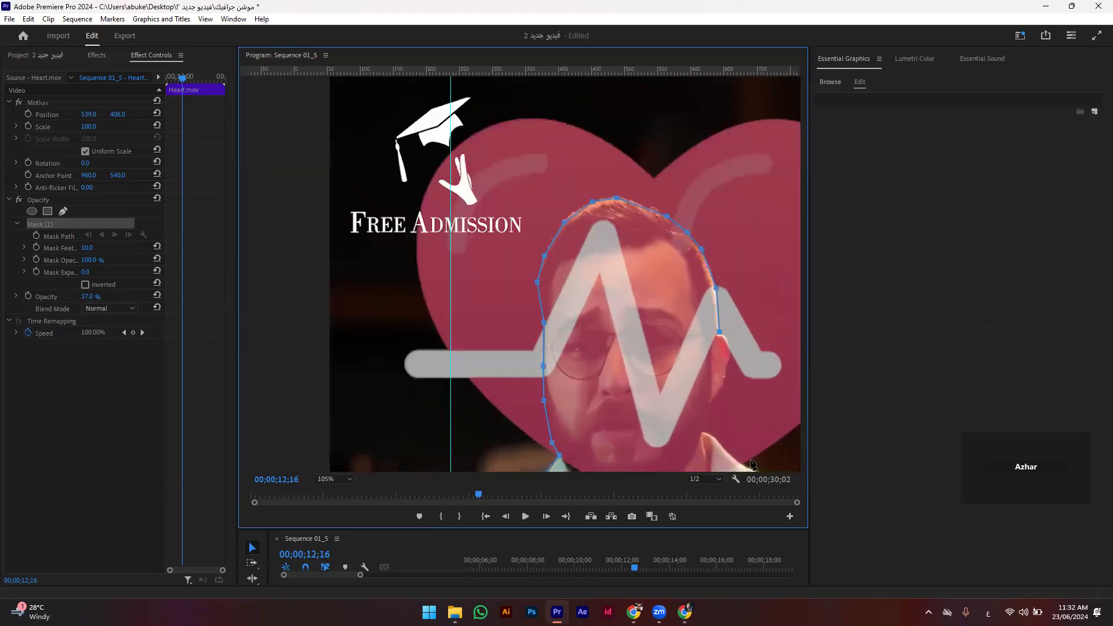
scroll(725, 335, "up", 1)
left_click(727, 328)
left_click(724, 358)
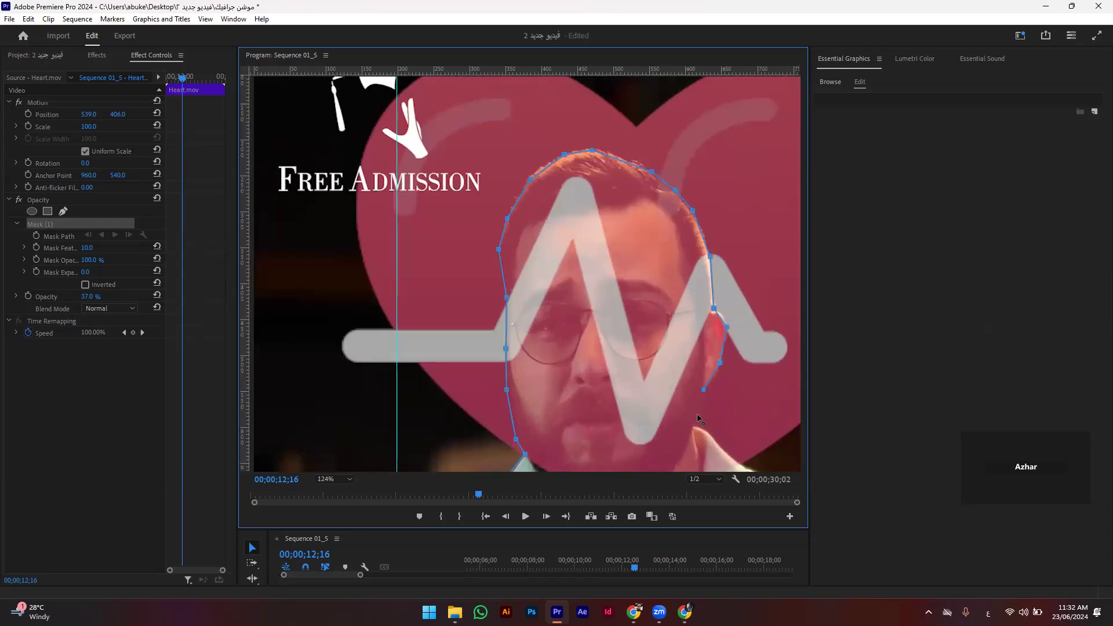
left_click(695, 430)
scroll(699, 435, "down", 2)
scroll(711, 447, "down", 1)
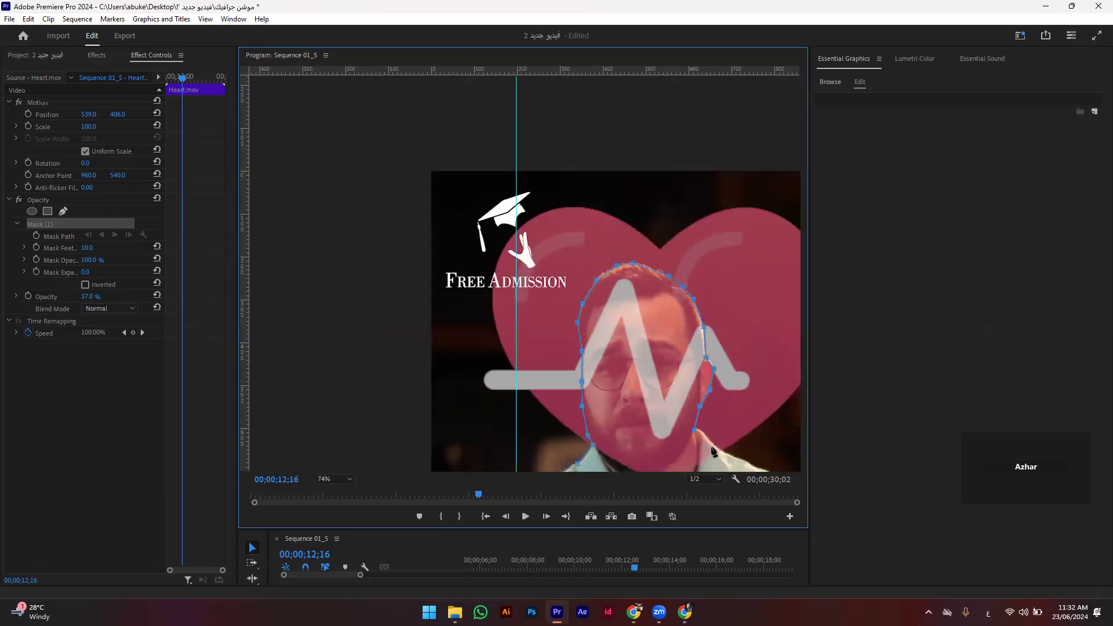
scroll(722, 452, "down", 1)
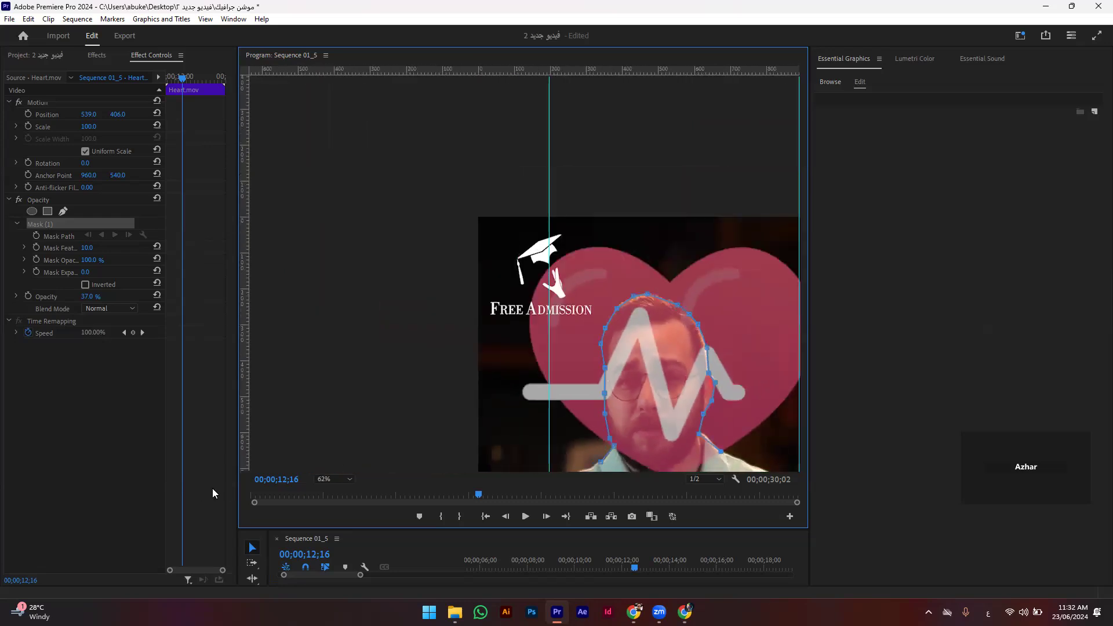
Step: Fit the frame in the preview, close the head mask below the face, and invert it
left_click(347, 479)
left_click(346, 479)
left_click(337, 342)
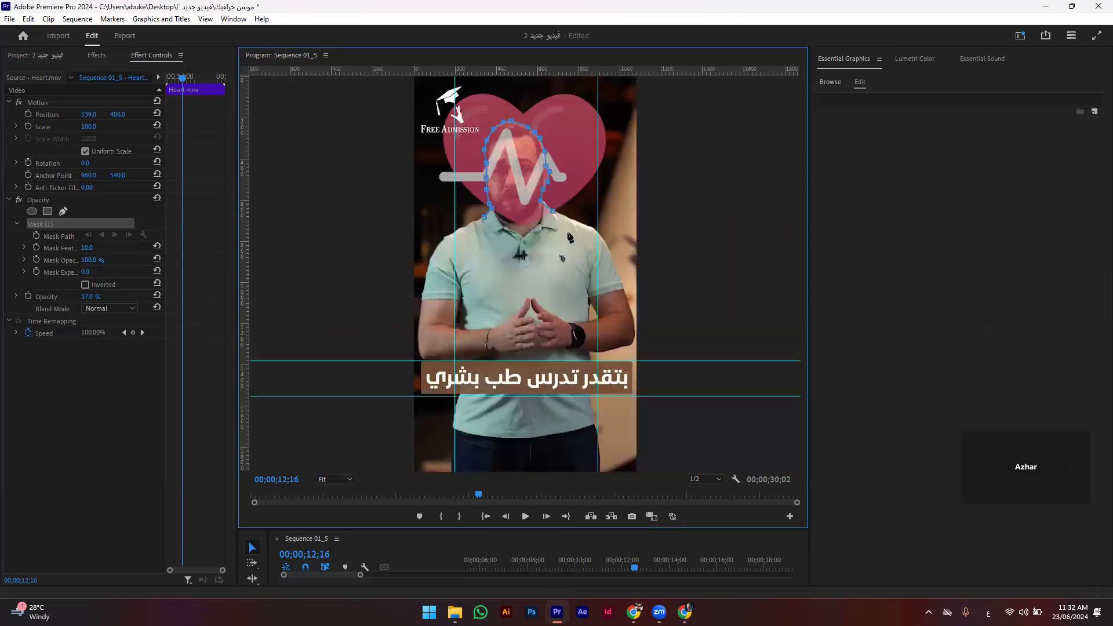
left_click(484, 242)
left_click(485, 218)
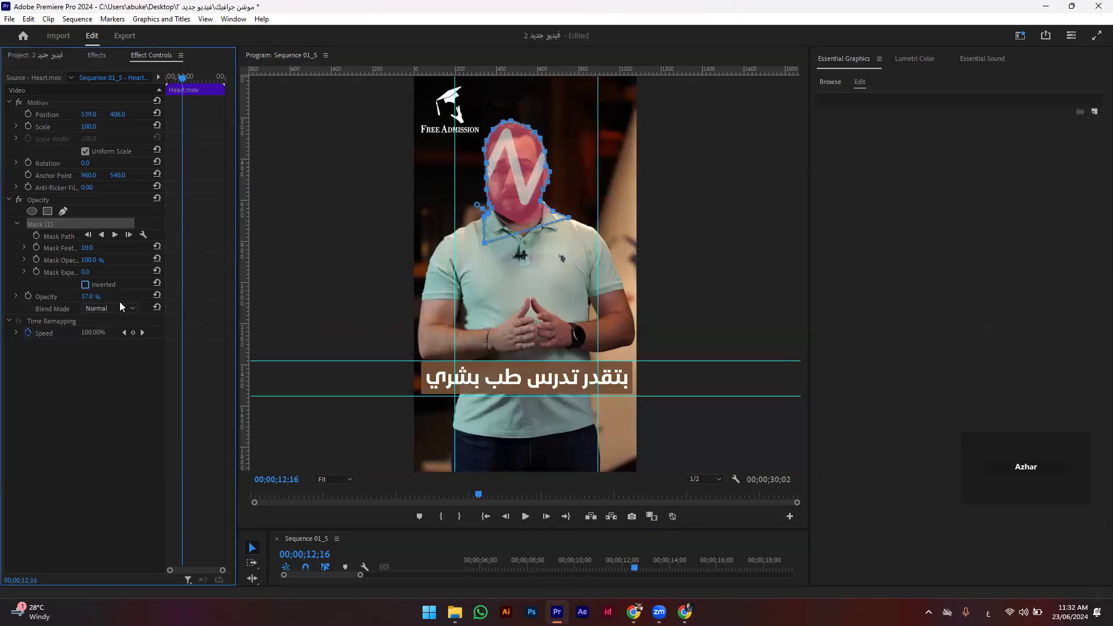
left_click(85, 285)
Step: Play back the heart section to check the inverted mask
left_click(450, 494)
key("space")
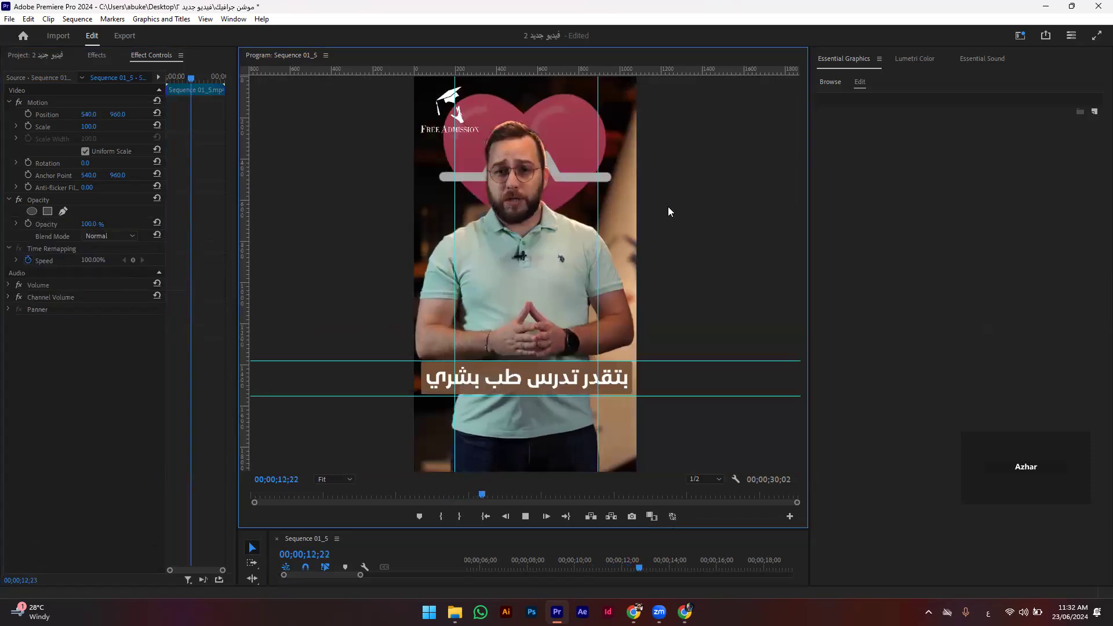
key("space")
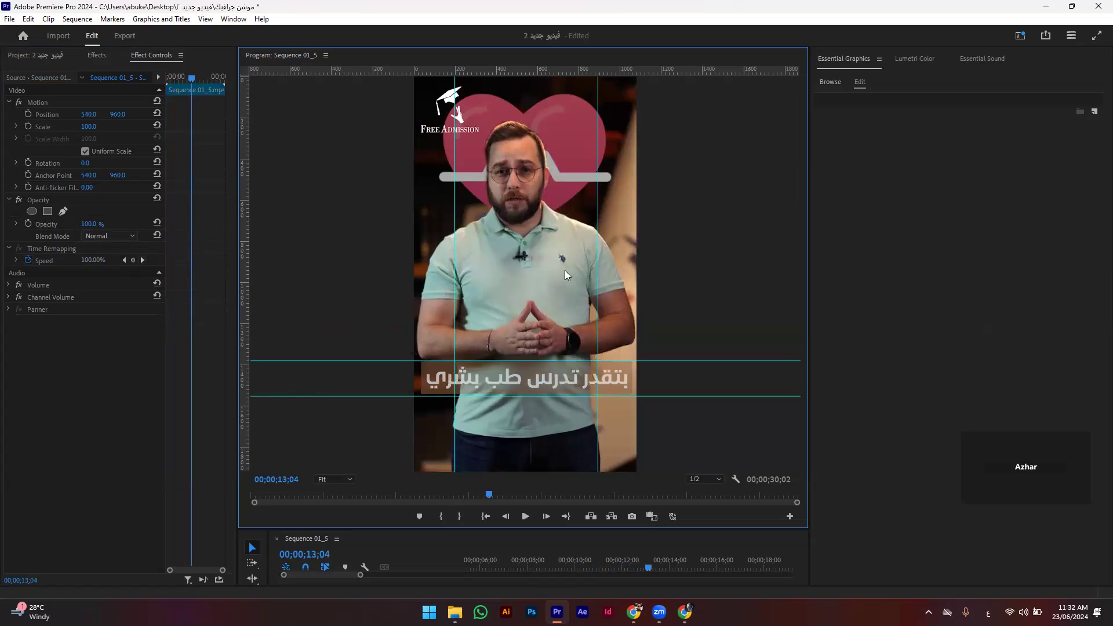
Step: Raise Heart.mov's opacity to 81%, replay the section, and enlarge the timeline panel
left_click(573, 110)
left_click_drag(90, 296, 172, 338)
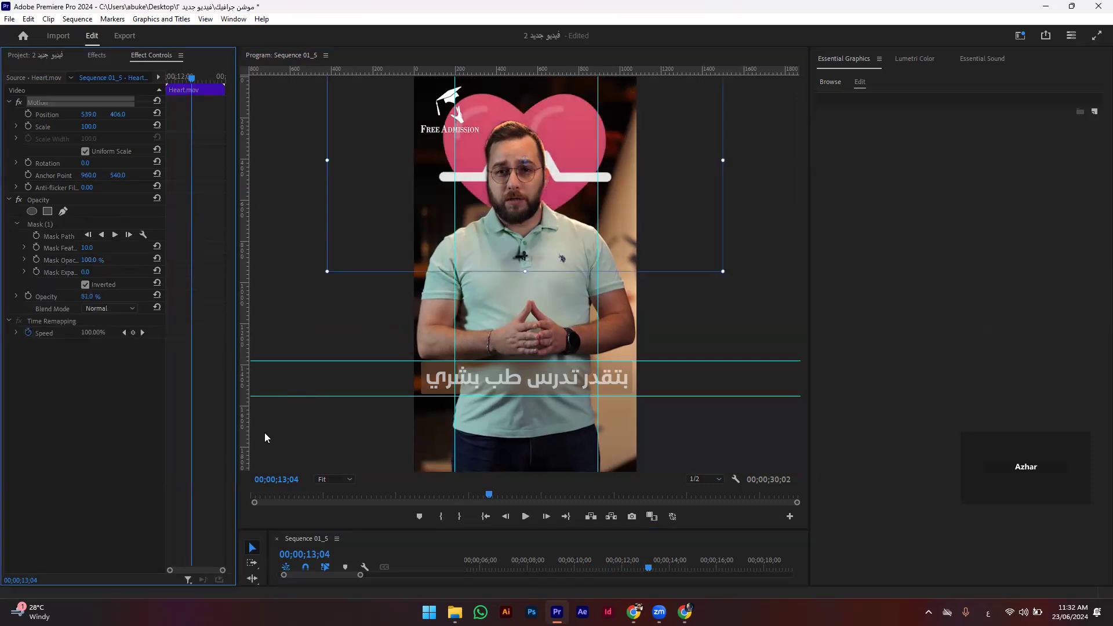
left_click(449, 494)
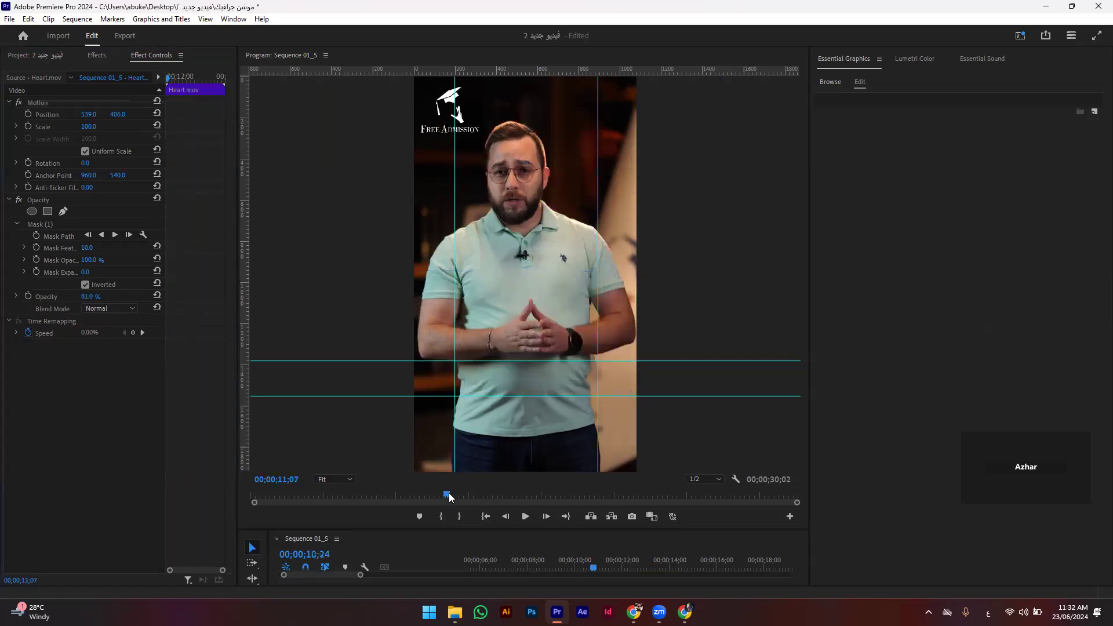
key("space")
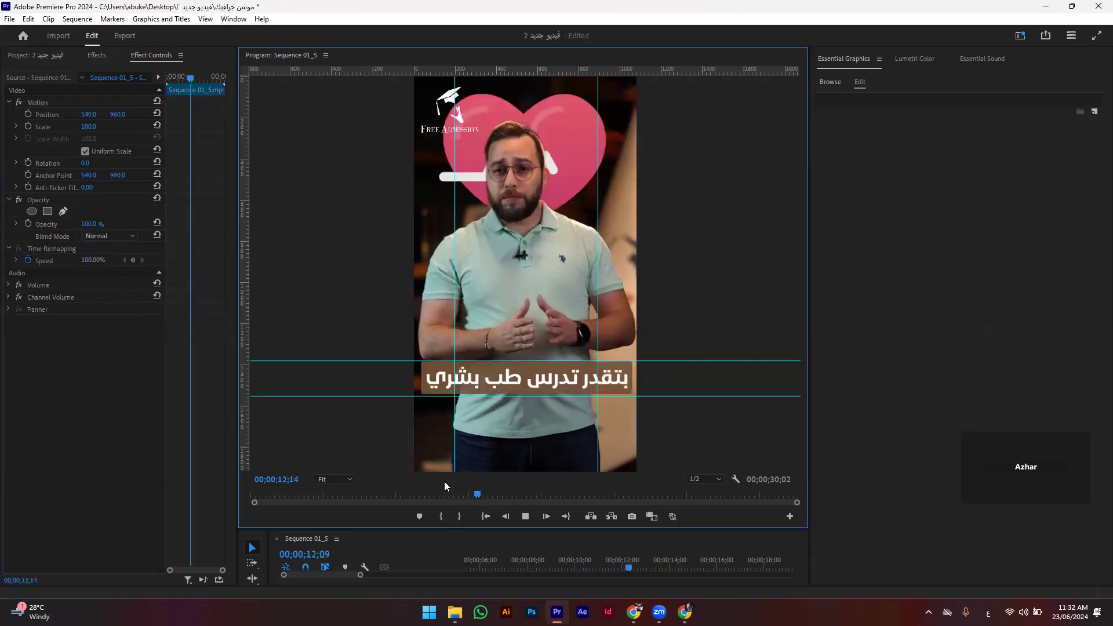
key("space")
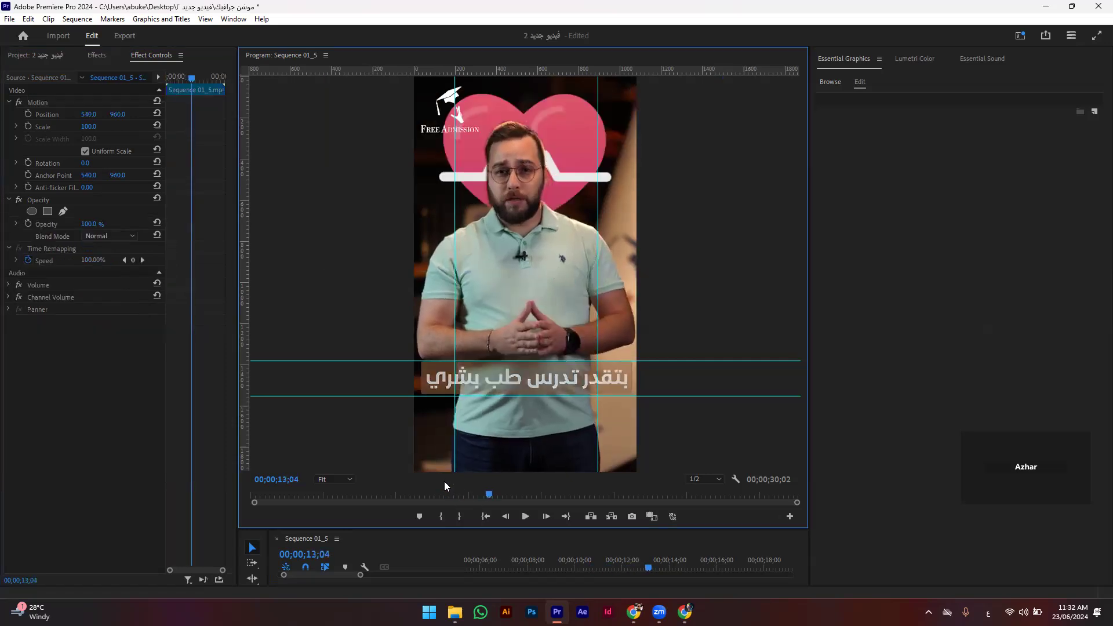
left_click_drag(500, 528, 515, 397)
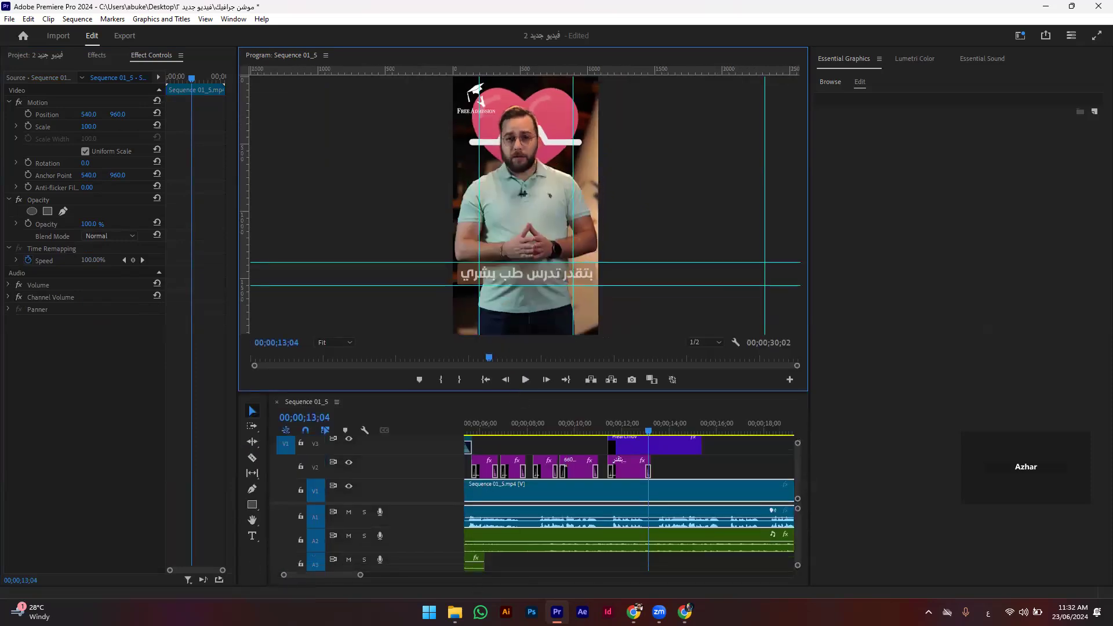
Step: In Google Translate, enter the Arabic word نبضات (heartbeats) as the source text
left_click(634, 613)
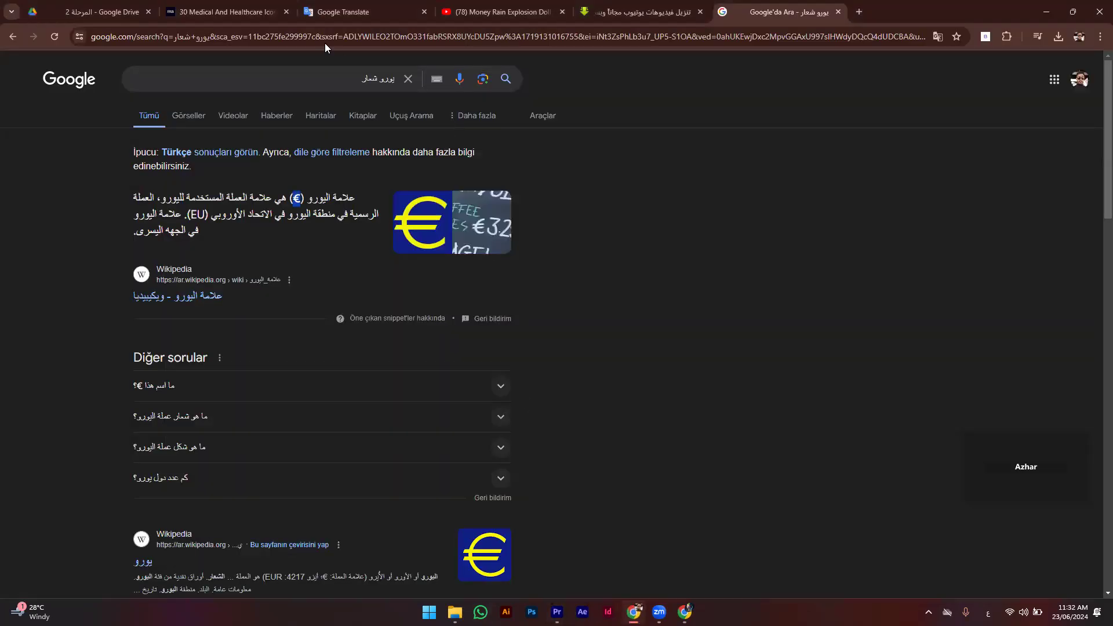
left_click(351, 12)
left_click(533, 172)
type("نعم")
left_click(533, 171)
type("نعم")
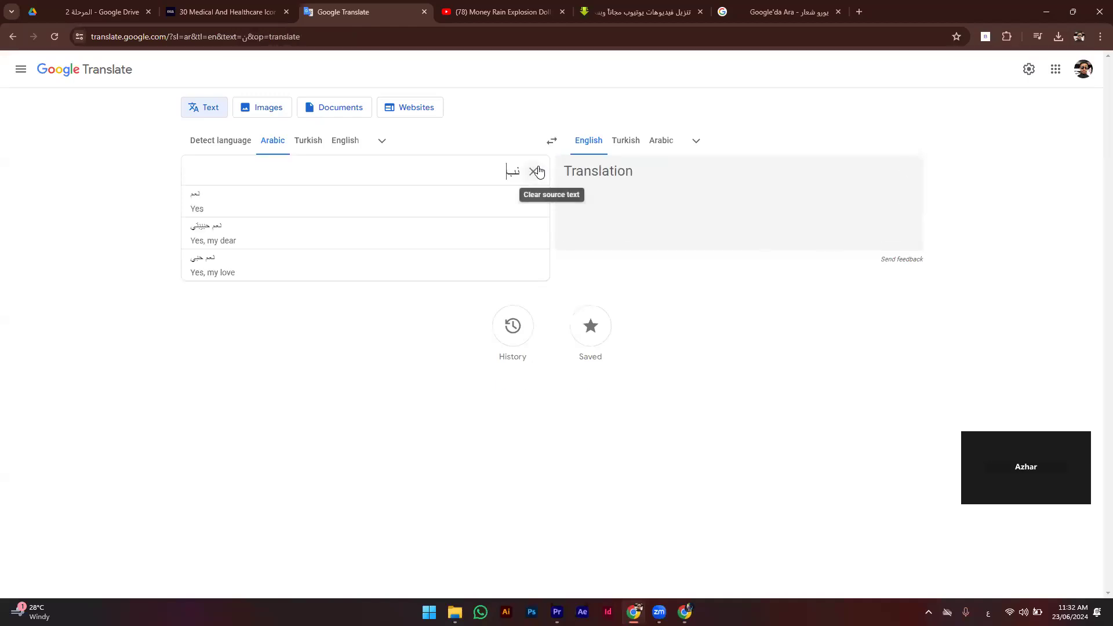
type("ضات")
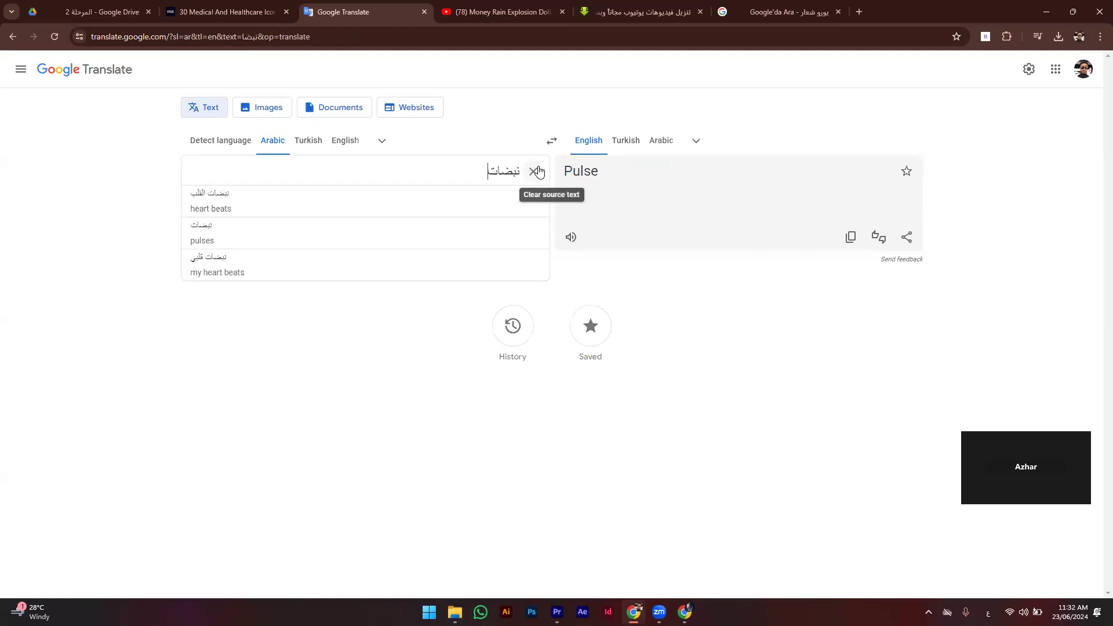
Step: Copy the 'heart beats' translation and close the share dialog on the YouTube tab
left_click(846, 243)
left_click(498, 11)
left_click(431, 67)
Step: Search YouTube for heartbeat sound effects and browse the results
left_click(431, 67)
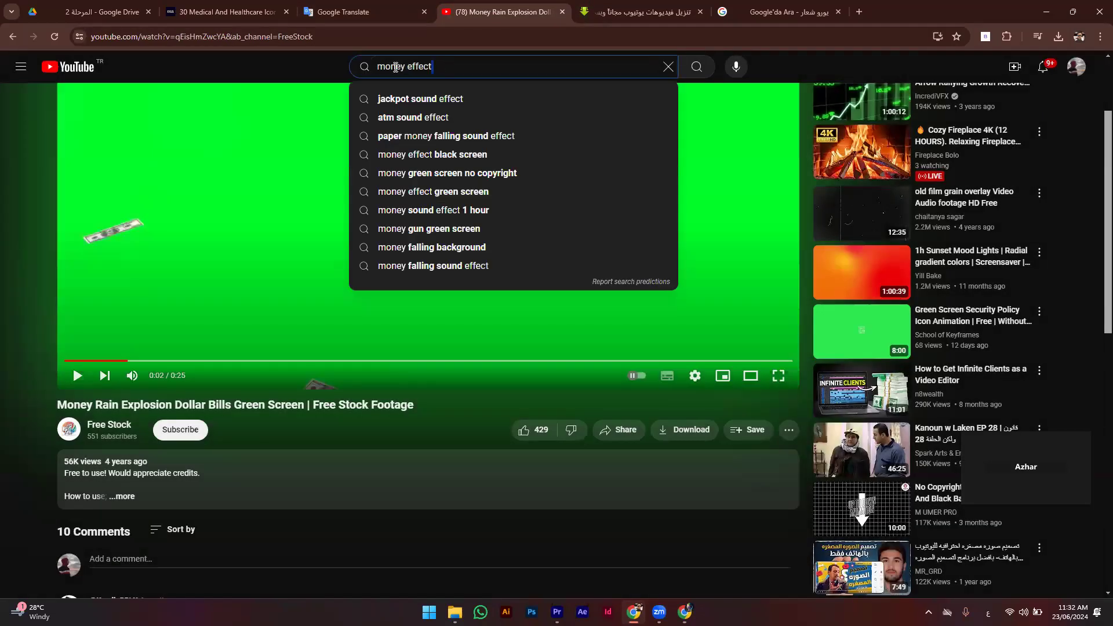
left_click(438, 97)
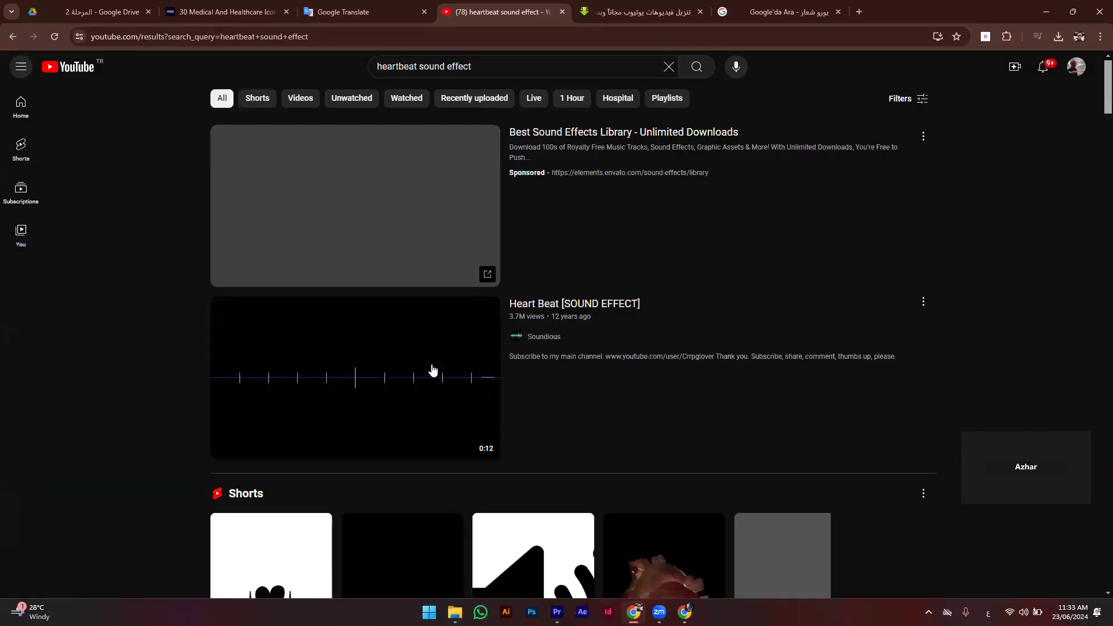
scroll(432, 370, "down", 7)
scroll(433, 370, "down", 4)
scroll(433, 371, "down", 5)
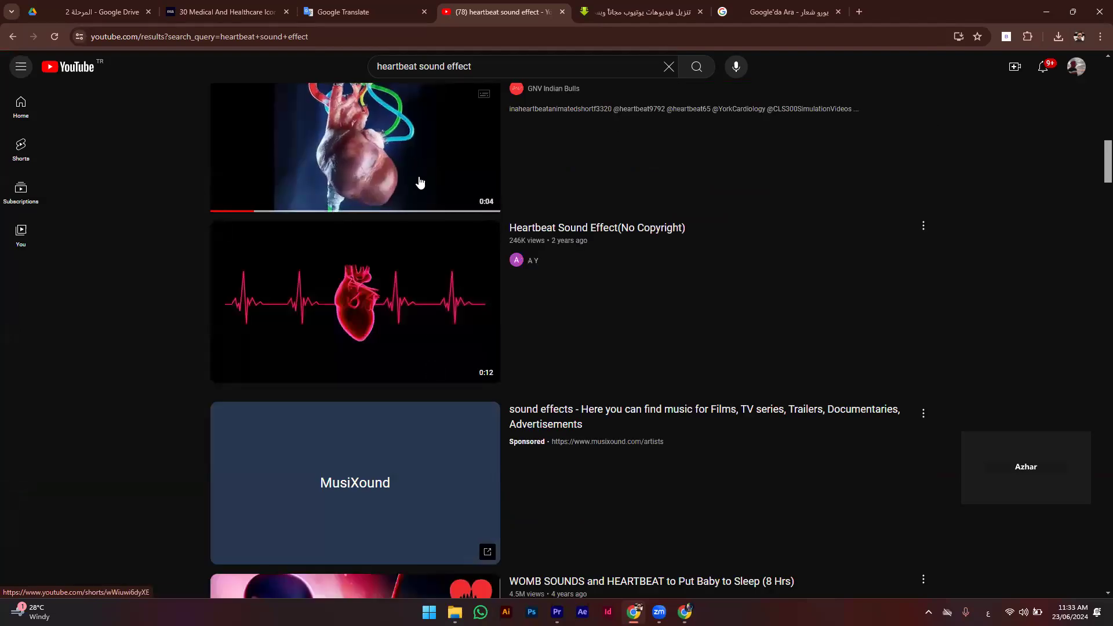
scroll(479, 224, "up", 3)
mouse_move(483, 246)
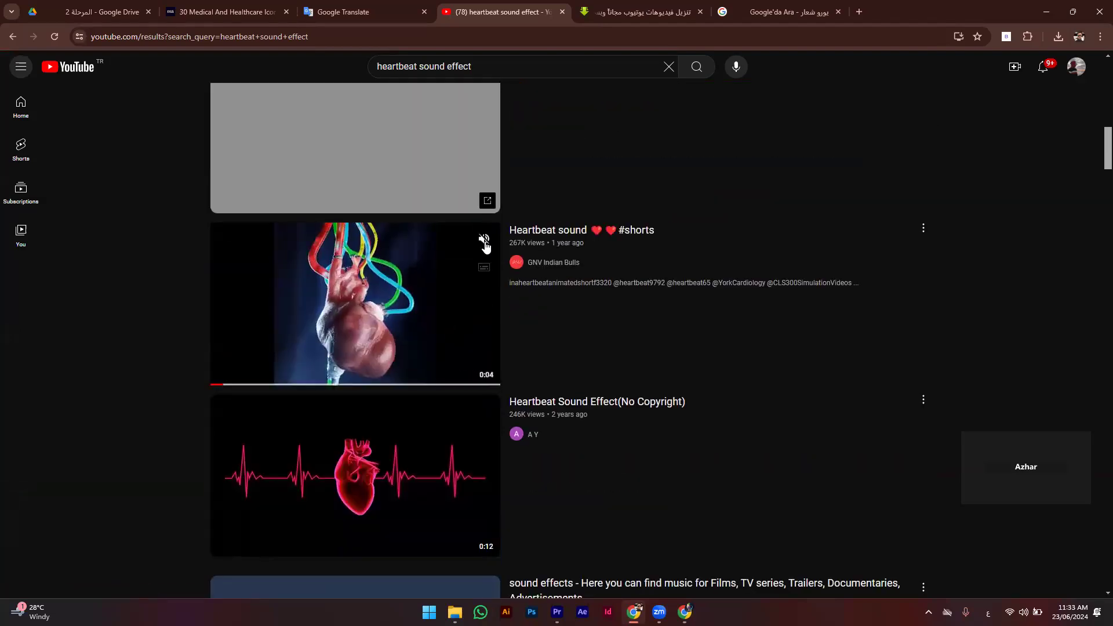
scroll(470, 260, "down", 2)
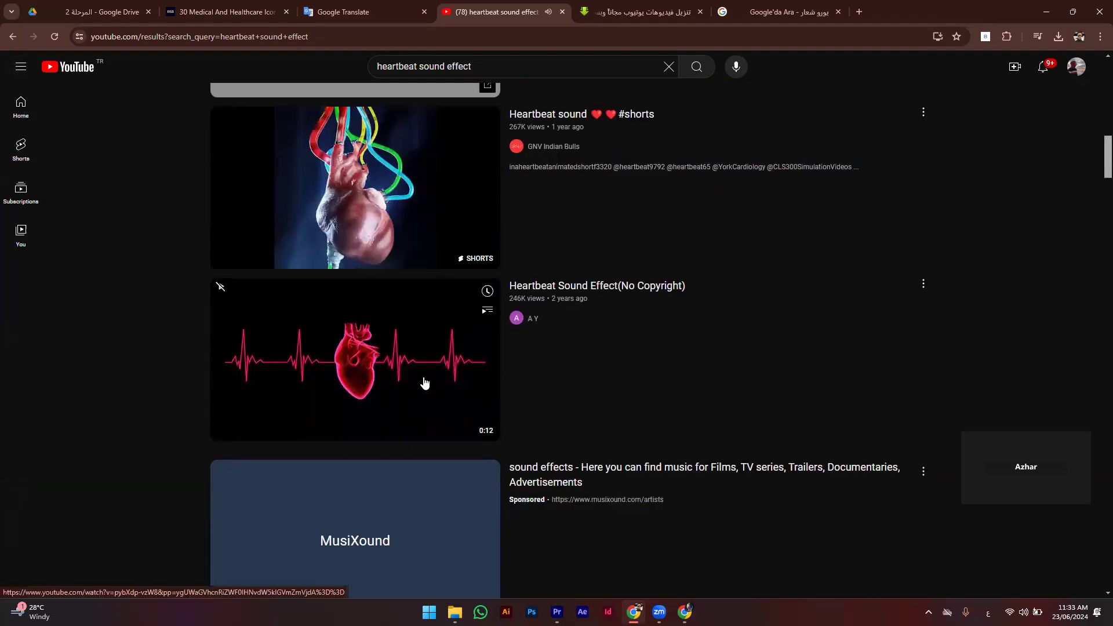
scroll(424, 383, "down", 5)
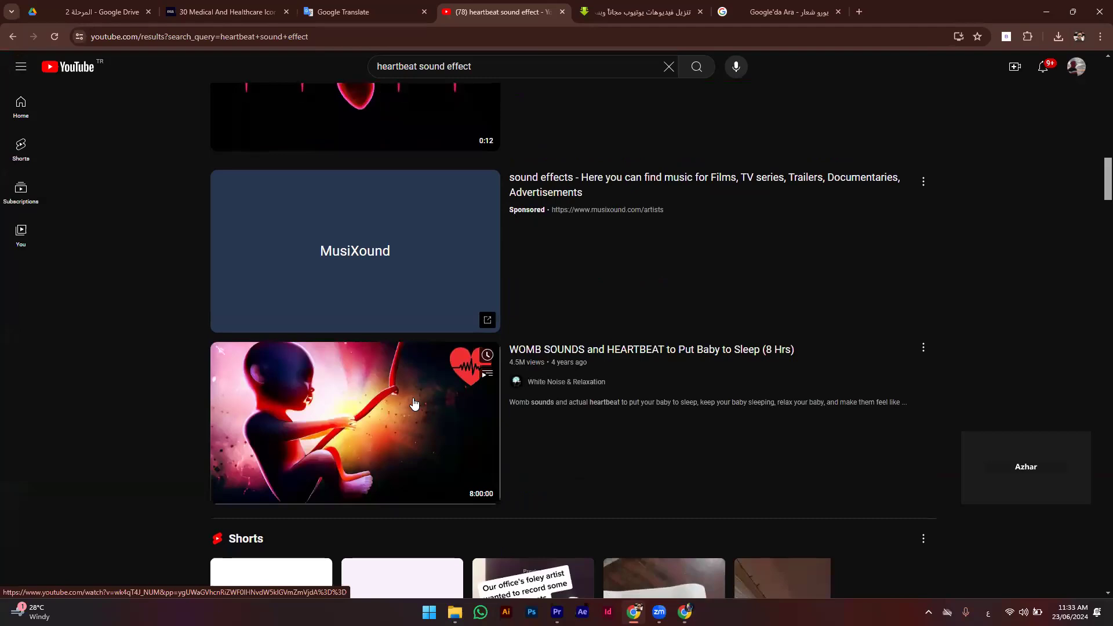
scroll(412, 397, "down", 4)
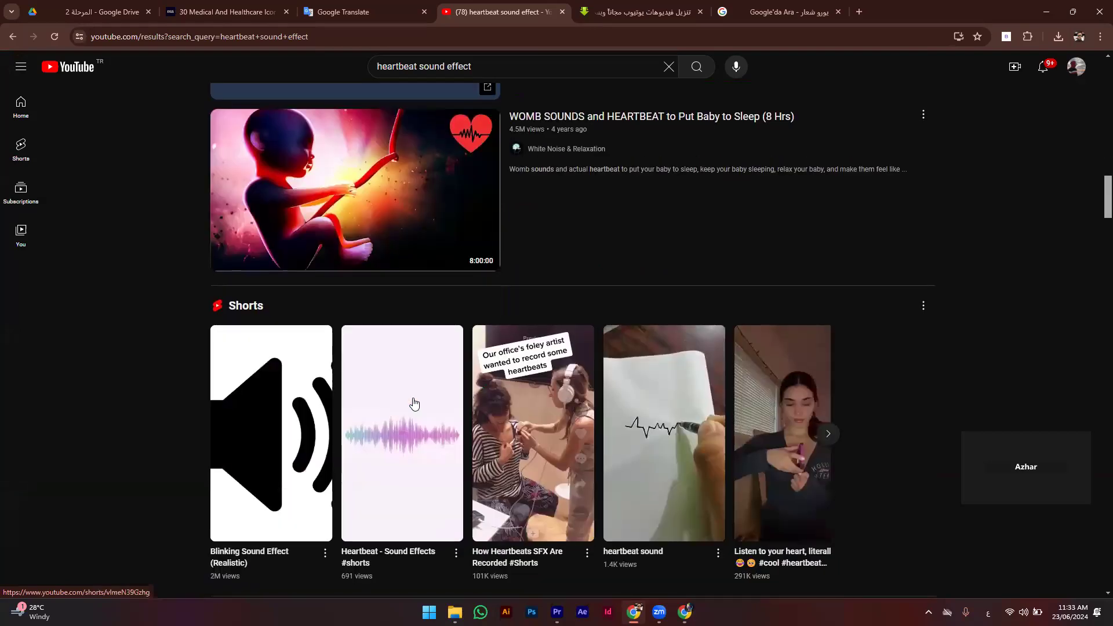
scroll(418, 348, "down", 5)
mouse_move(425, 320)
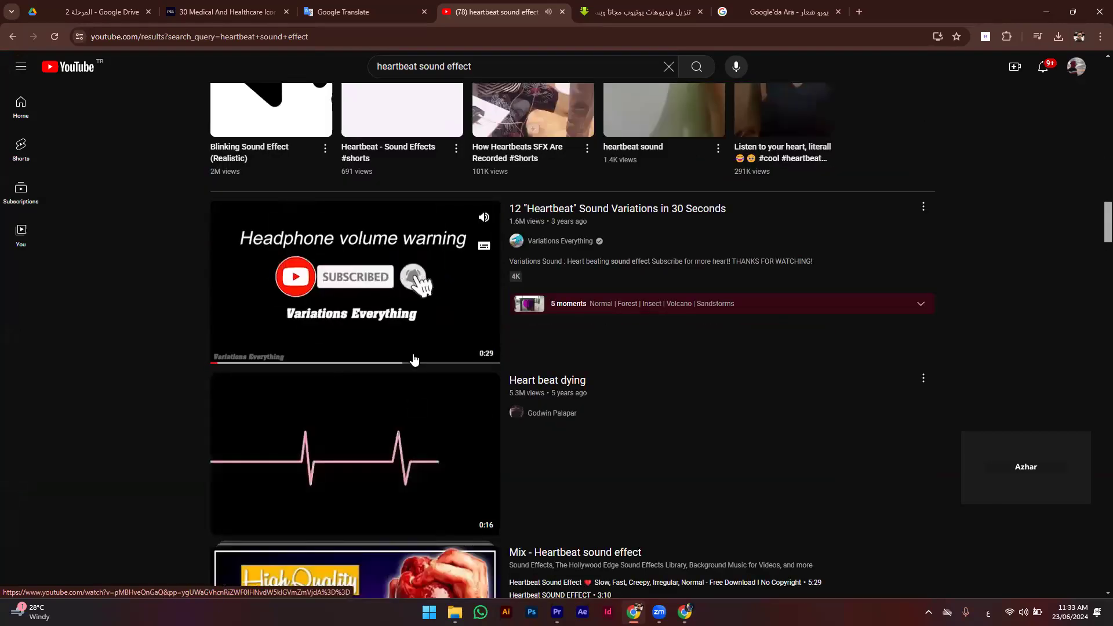
left_click(273, 363)
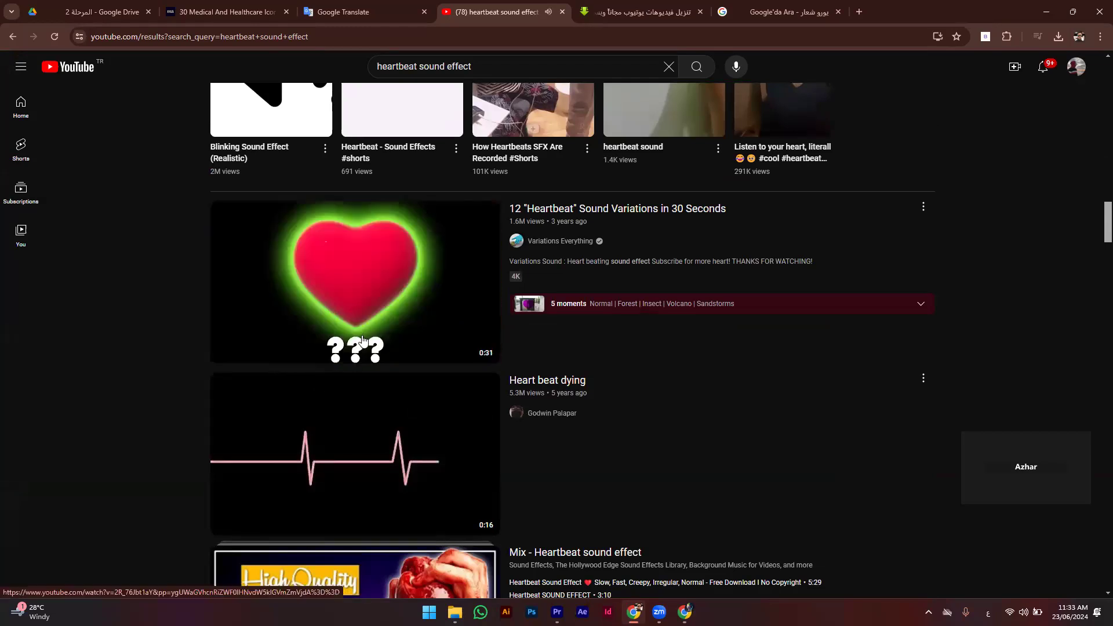
Step: Open 'Heartbeat Sound Effect Slow To Fast Flatline Download Free' and copy its share link
scroll(360, 448, "down", 3)
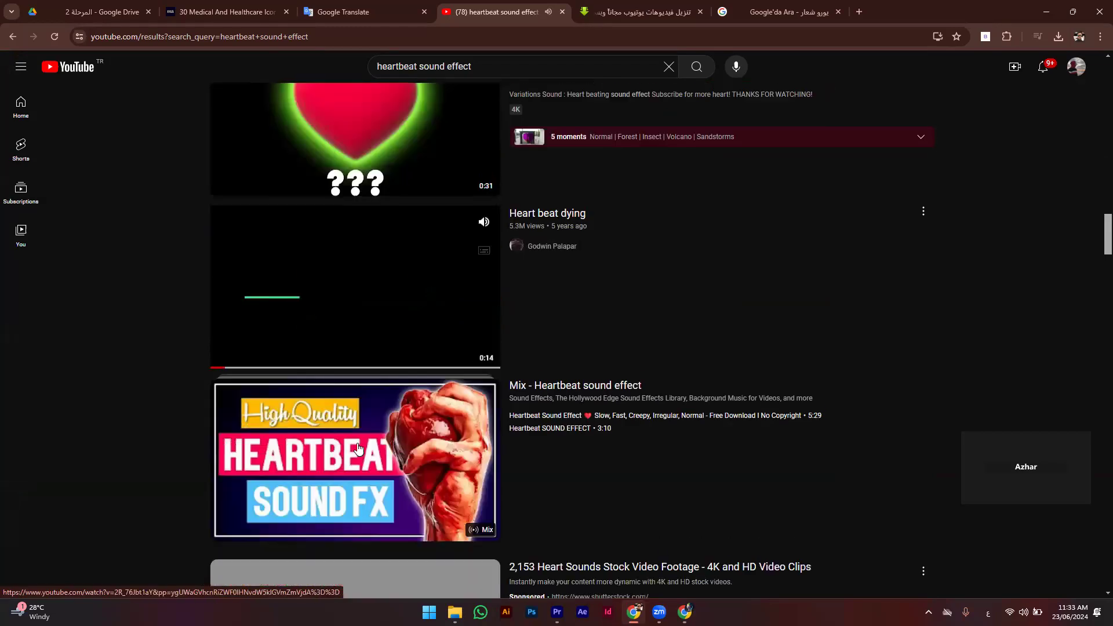
scroll(361, 447, "down", 5)
scroll(362, 445, "down", 5)
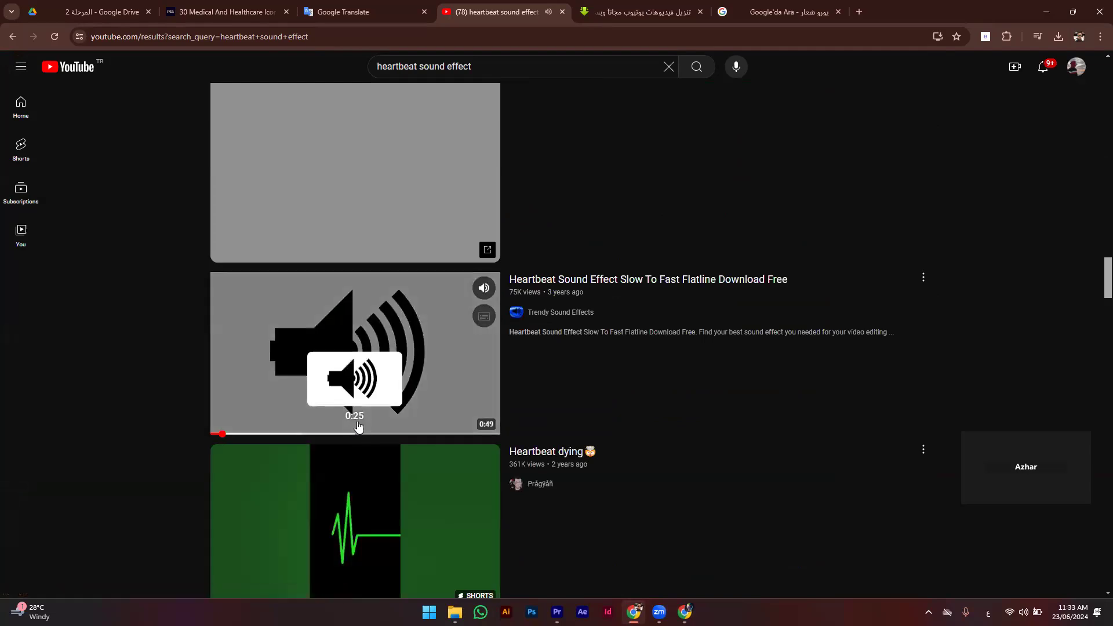
left_click(408, 371)
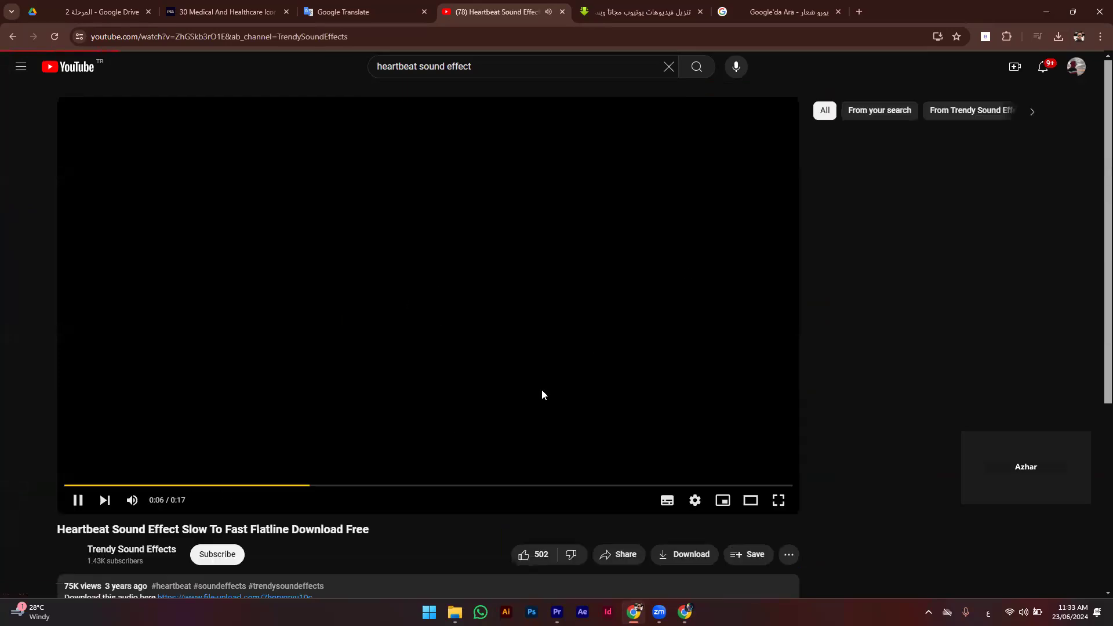
scroll(580, 400, "down", 2)
left_click(635, 432)
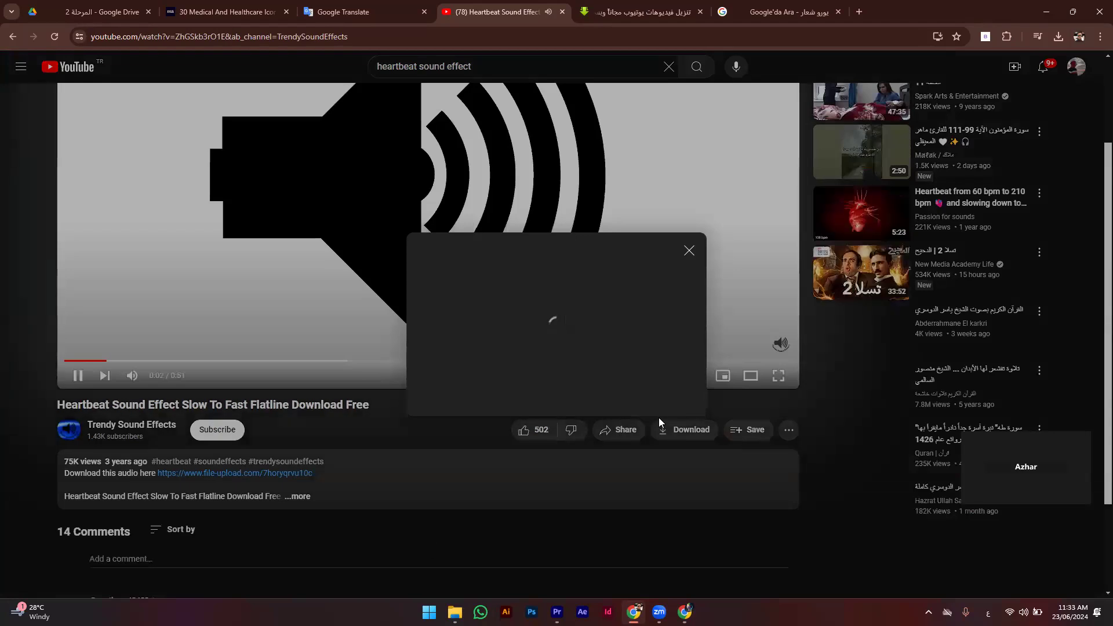
left_click(668, 350)
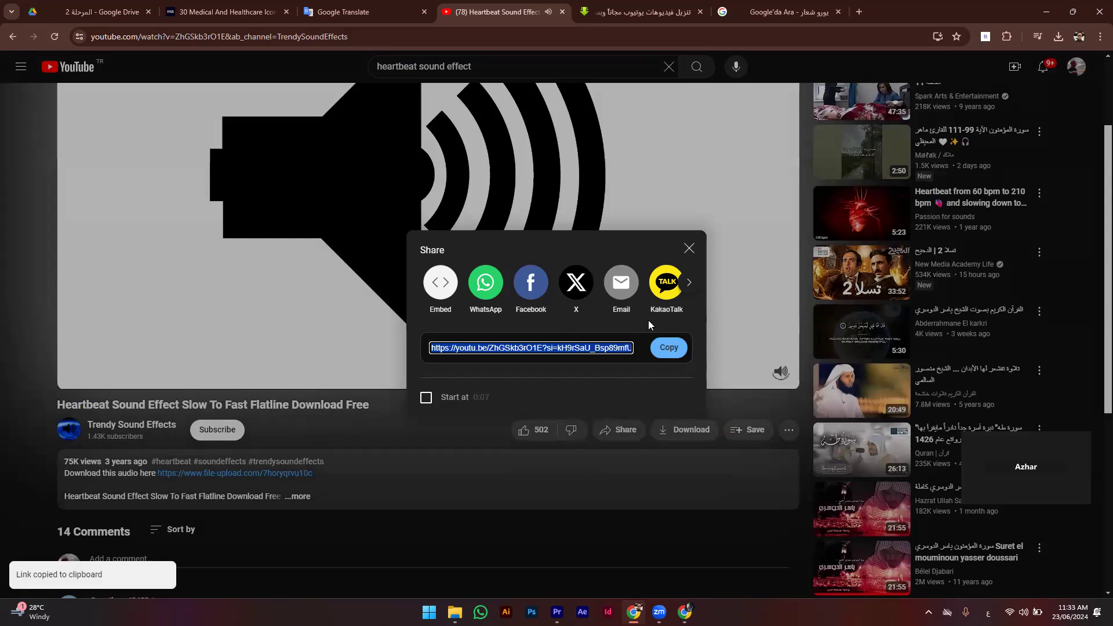
key("Escape")
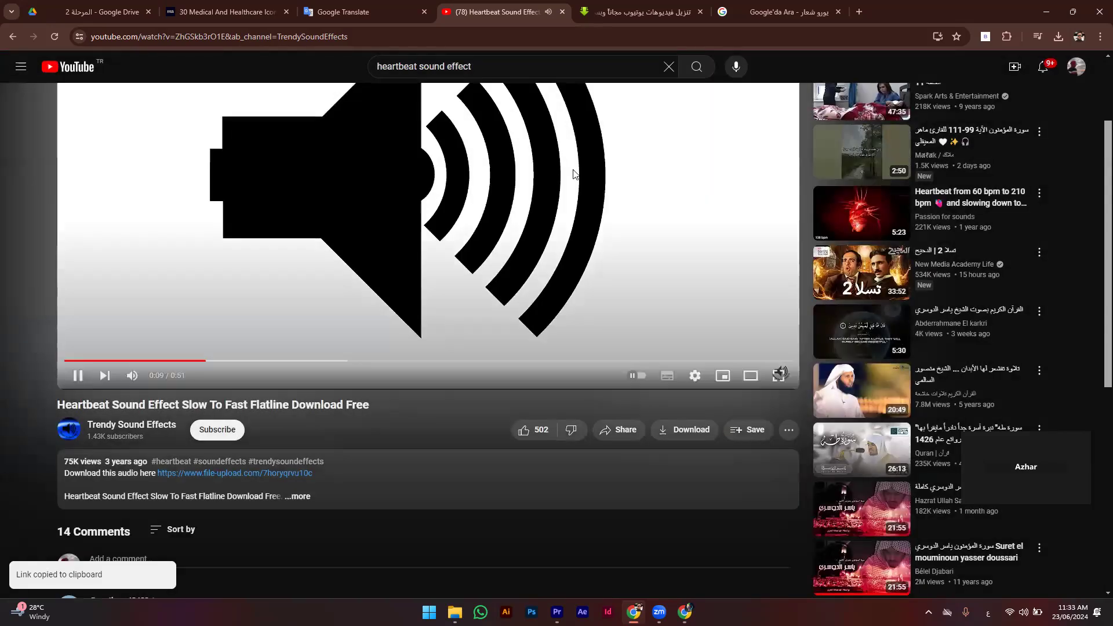
Step: Paste the heartbeat video link into SaveFrom.net and download it as MP4
left_click(637, 12)
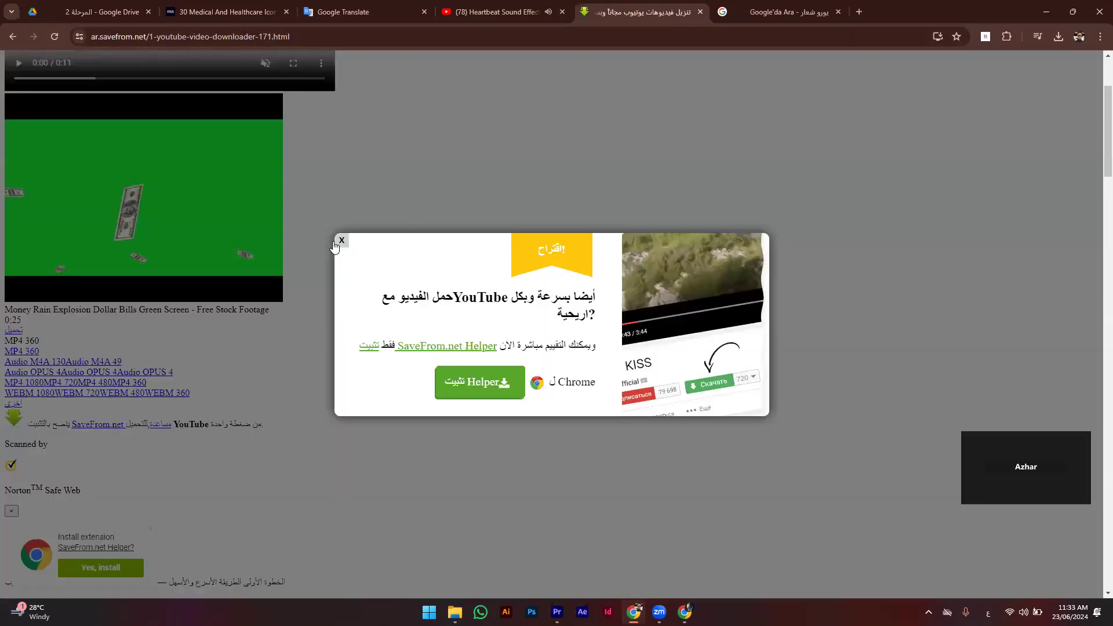
left_click(342, 240)
scroll(36, 149, "up", 3)
left_click(35, 128)
key("ctrl+v")
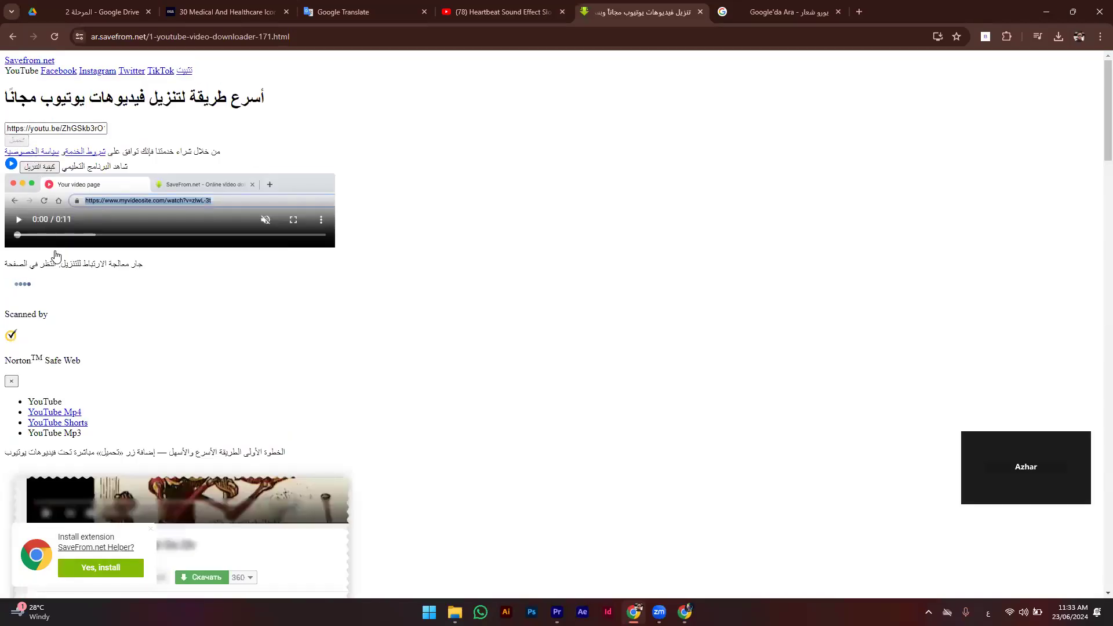
scroll(76, 385, "down", 3)
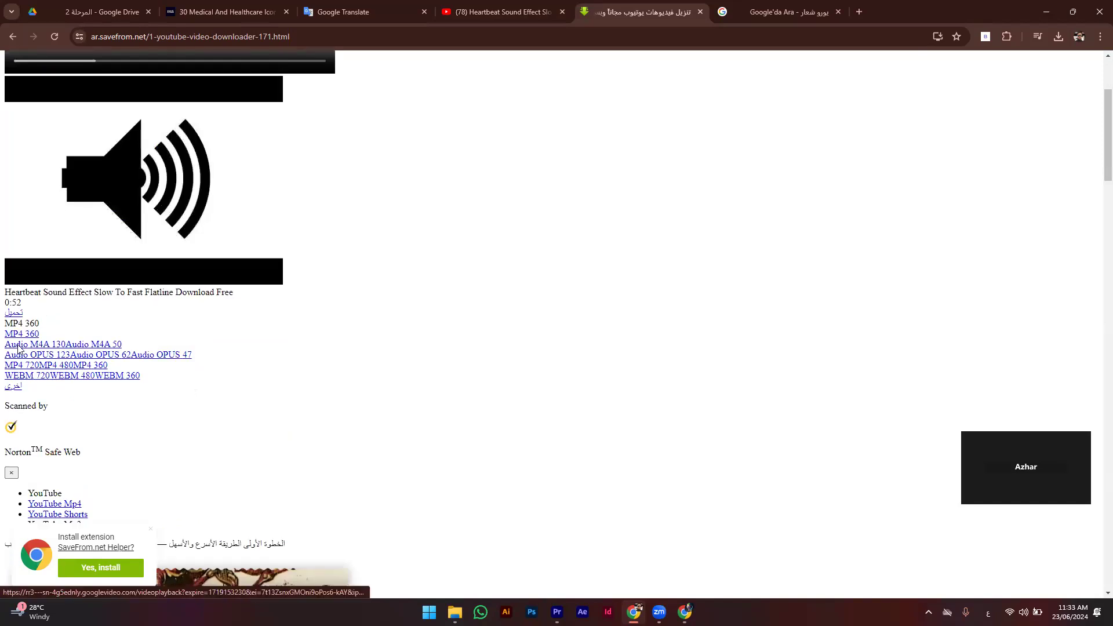
left_click(14, 313)
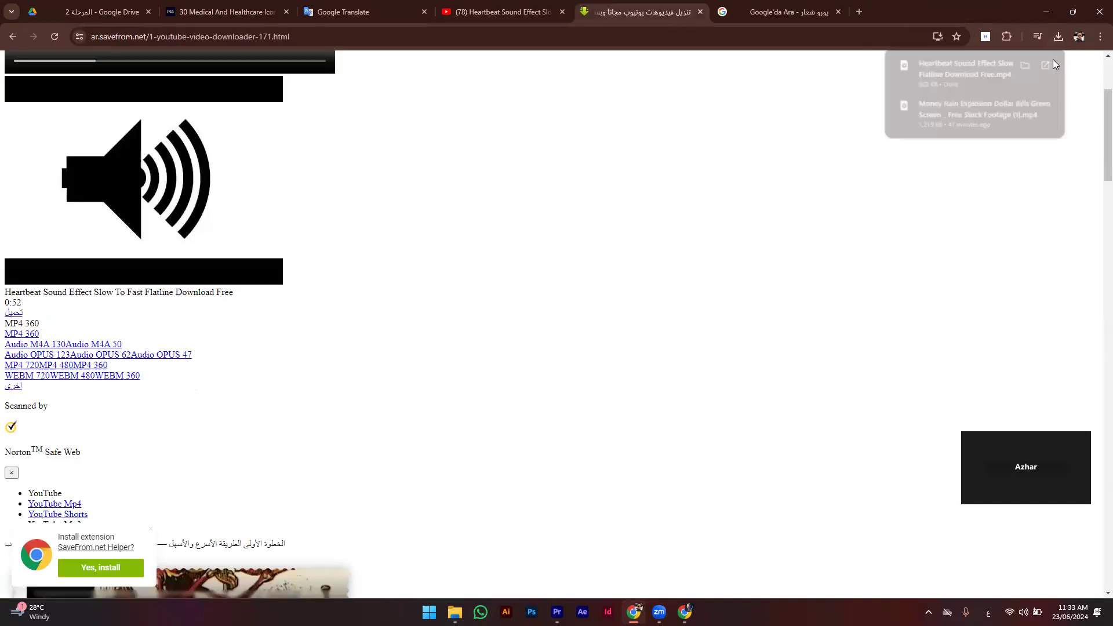
Step: Copy the downloaded MP4 into the Desktop's شغل 150 folder and return to Premiere Pro
left_click(1027, 64)
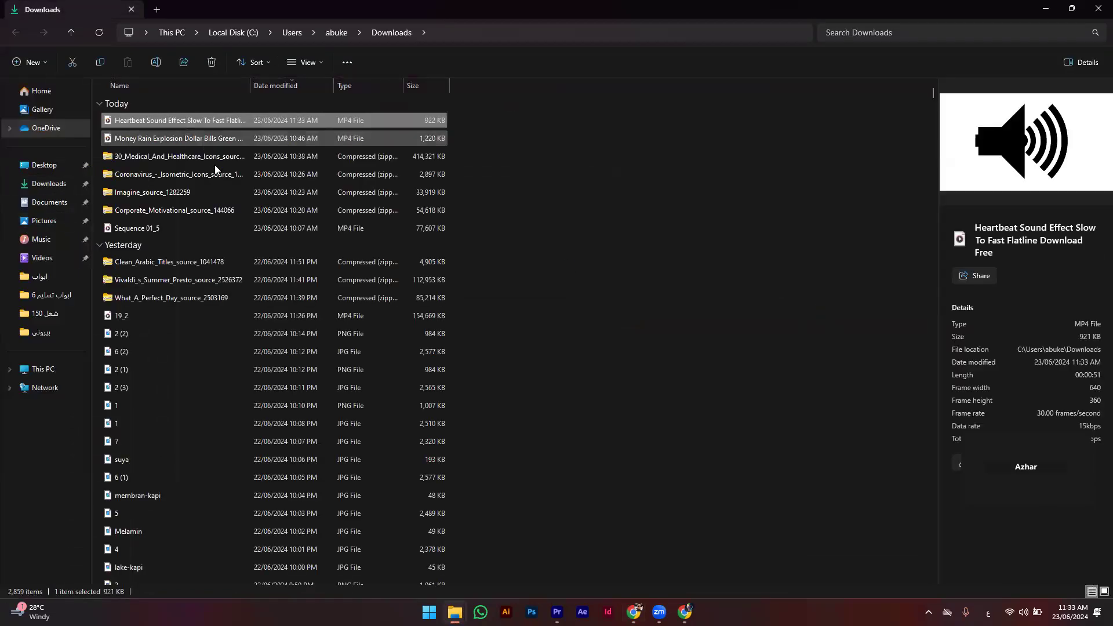
left_click(58, 313)
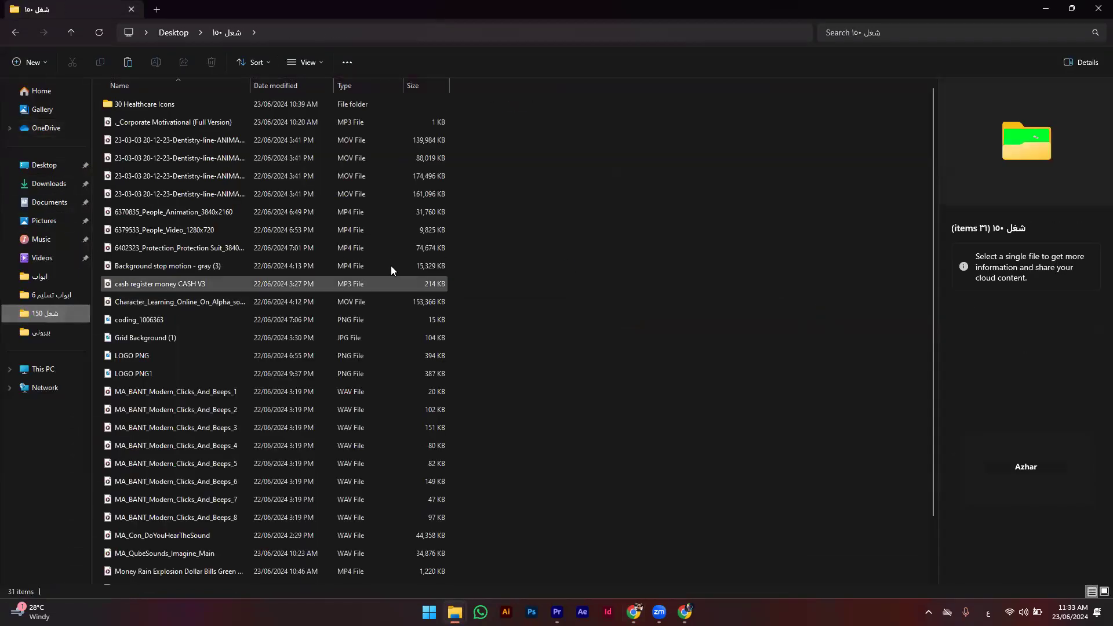
key("ctrl+v")
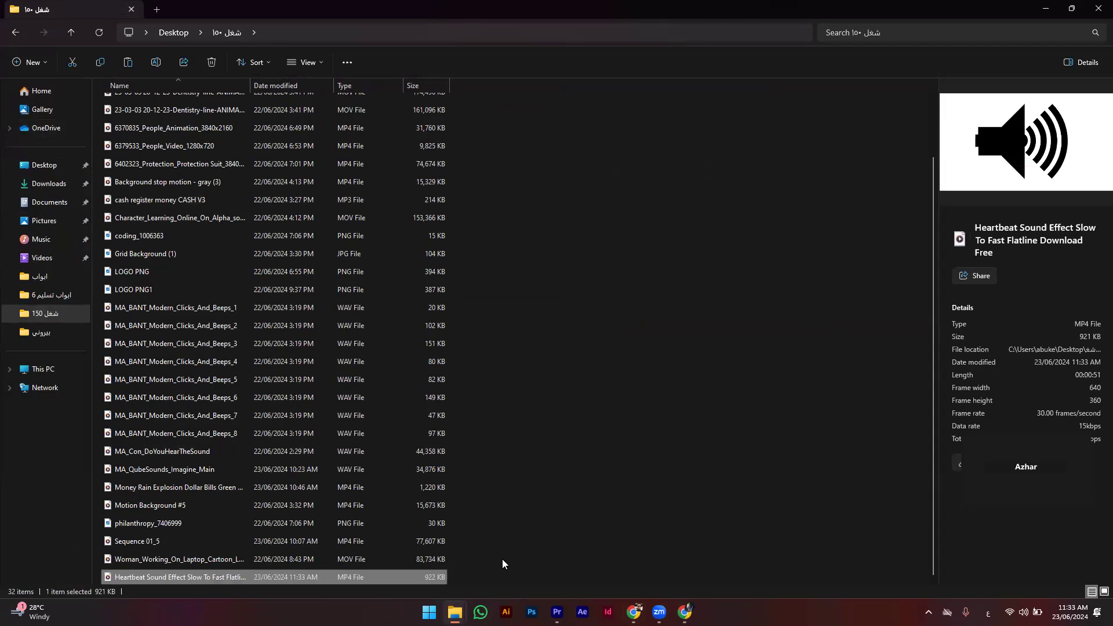
key("alt+Tab")
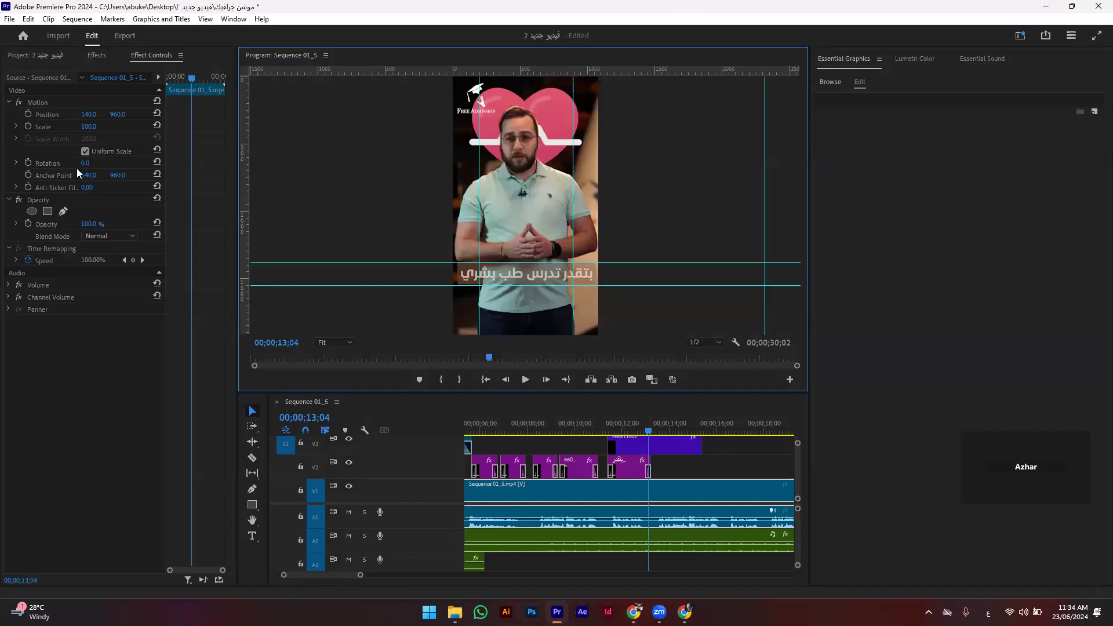
Step: Import the Heartbeat Sound Effect Slow To Fast Flatline file from the شغل 150 folder
left_click(57, 58)
double_click(157, 518)
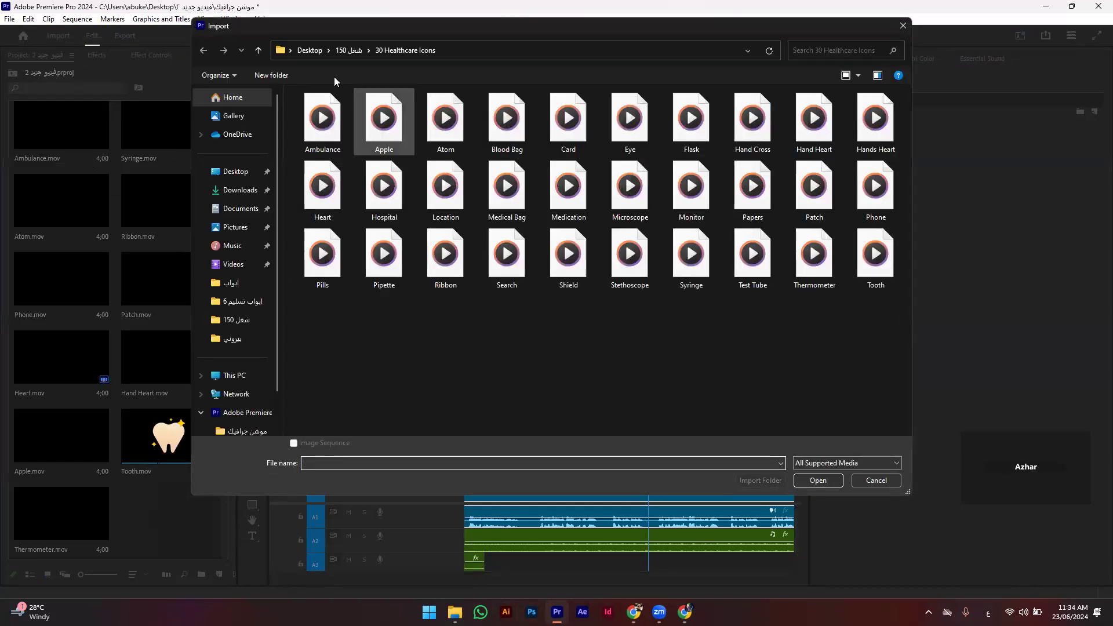
left_click(349, 51)
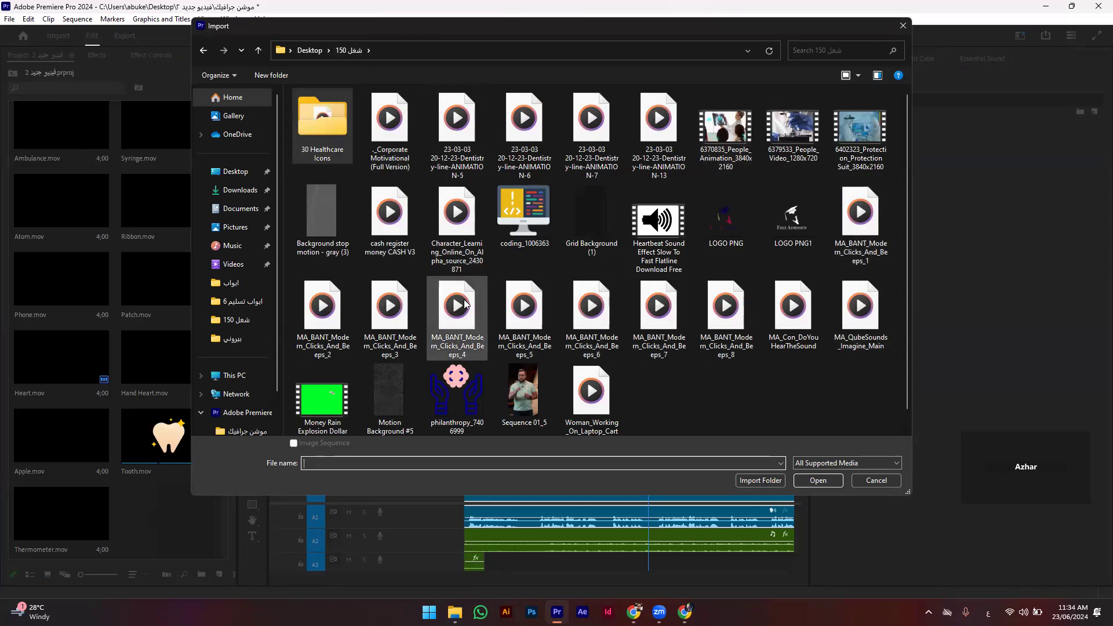
scroll(328, 337, "down", 1)
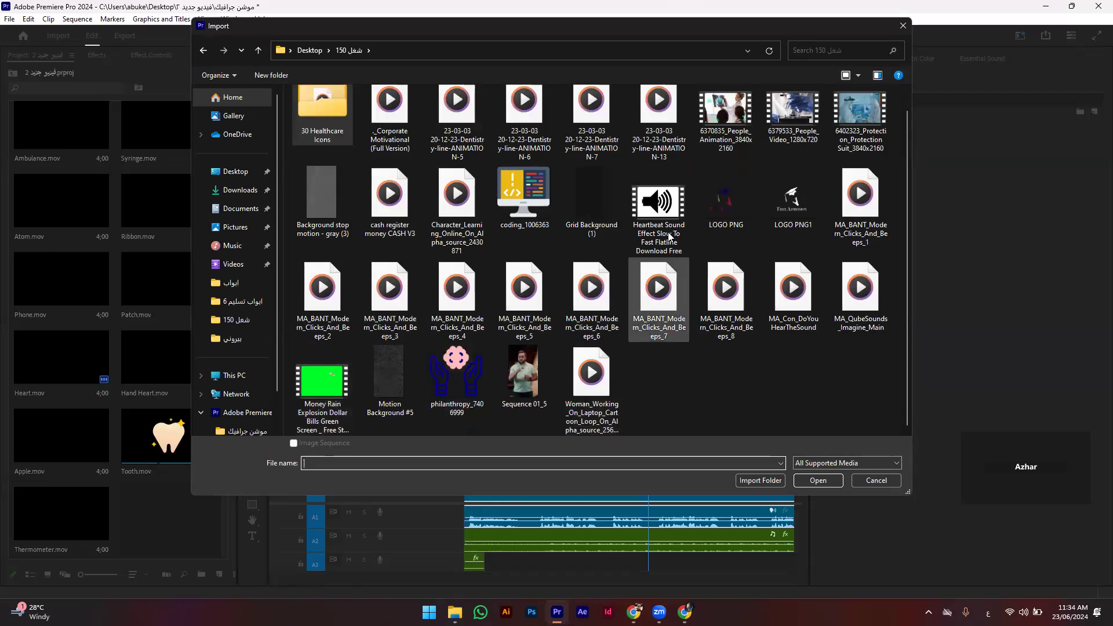
double_click(658, 203)
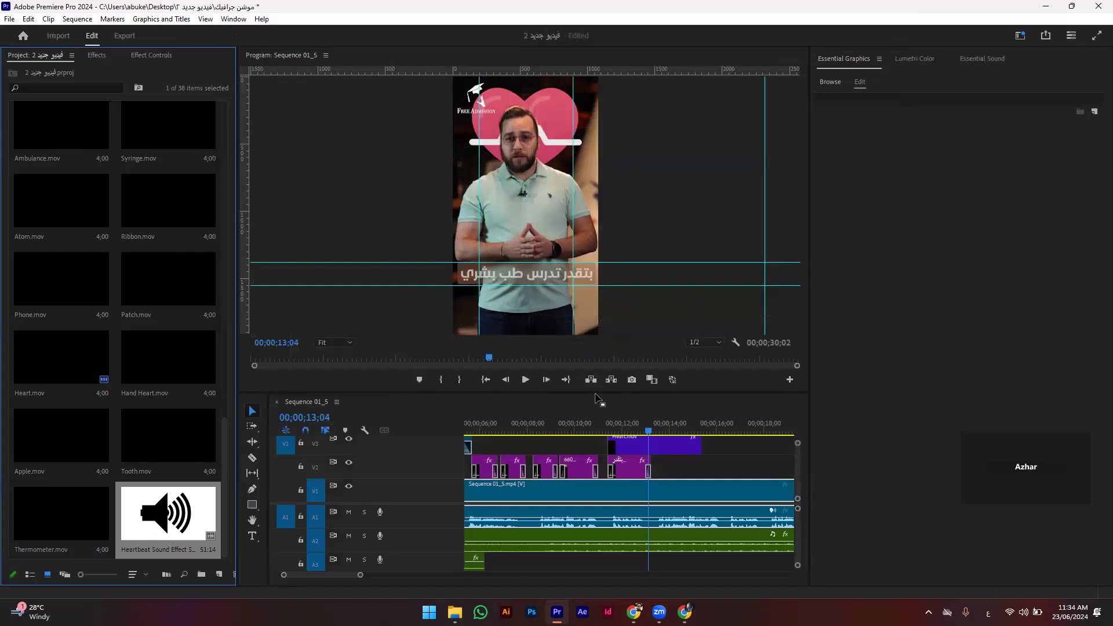
Step: Place the heartbeat clip on the timeline as audio only, with its volume slightly lowered
left_click_drag(597, 395, 556, 256)
left_click_drag(168, 513, 658, 330)
right_click(657, 331)
left_click(694, 225)
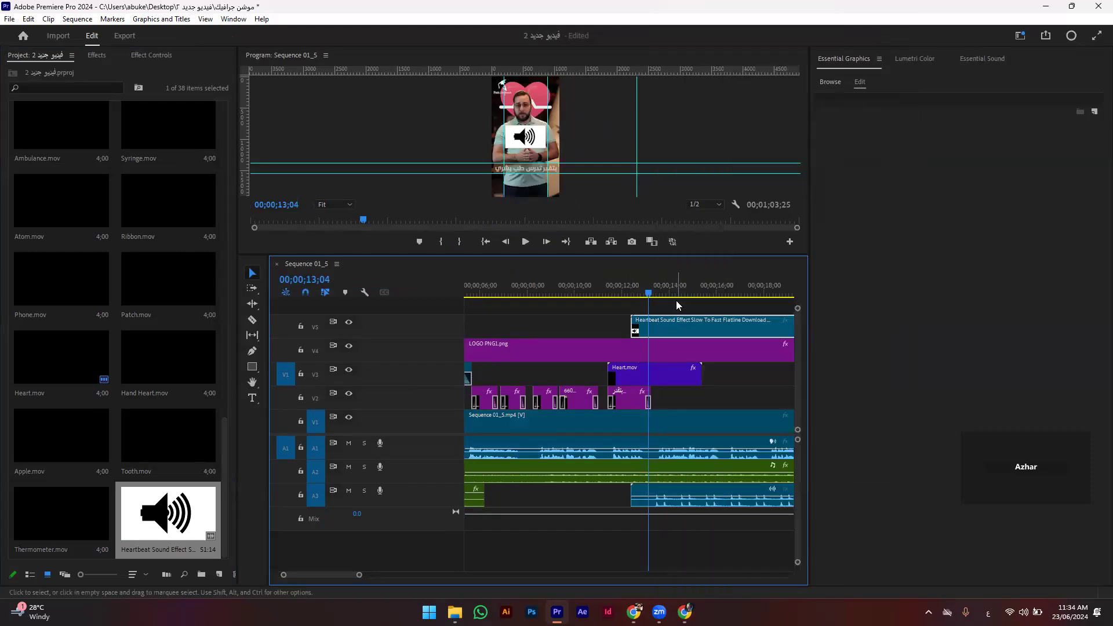
key("Delete")
left_click_drag(649, 496, 588, 496)
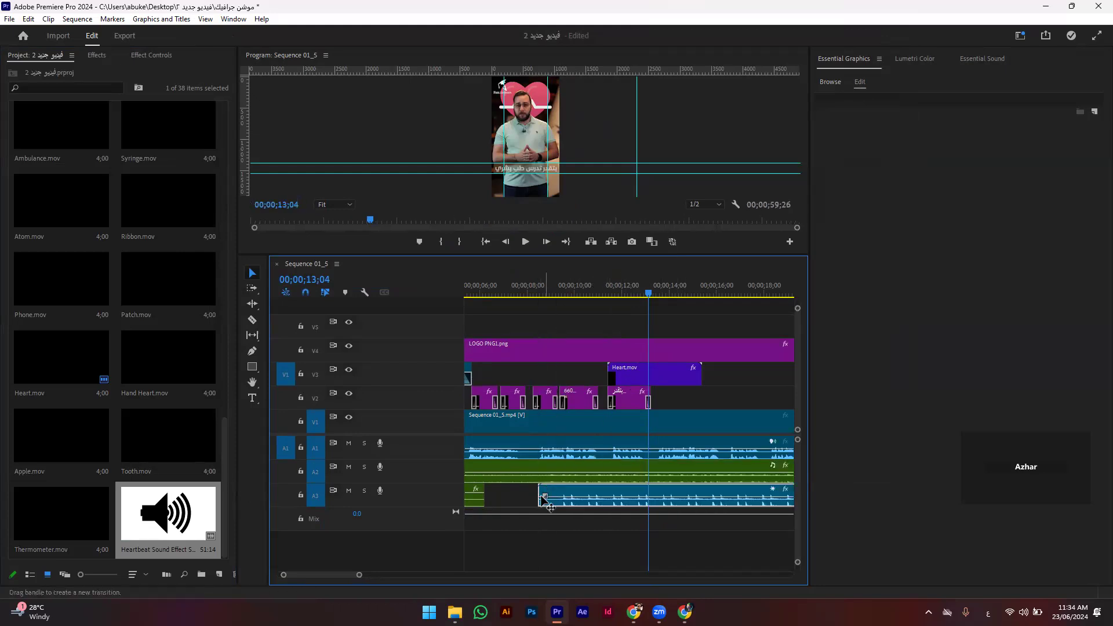
Step: Trim the heartbeat audio's start, then split it where the heart ends and delete the tail
left_click_drag(541, 489, 609, 490)
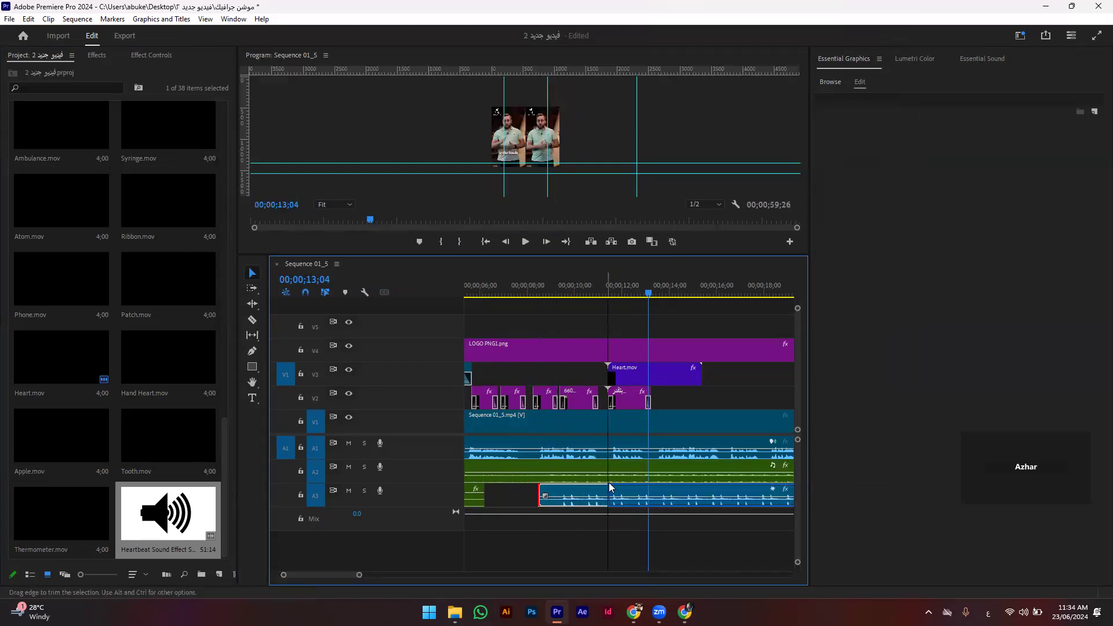
left_click(609, 294)
key("space")
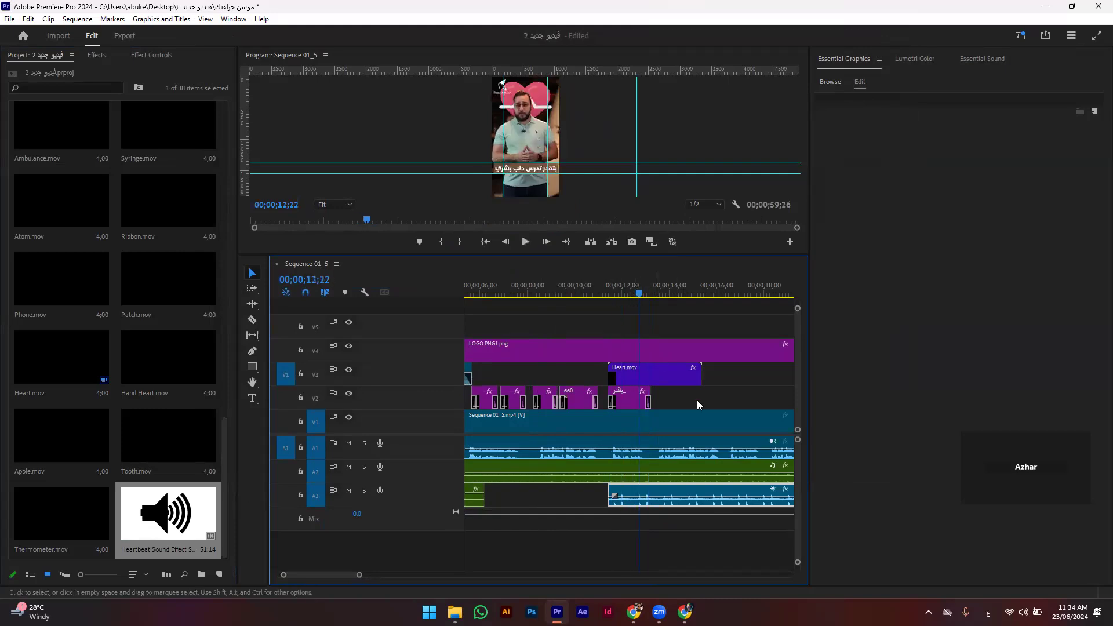
key("space")
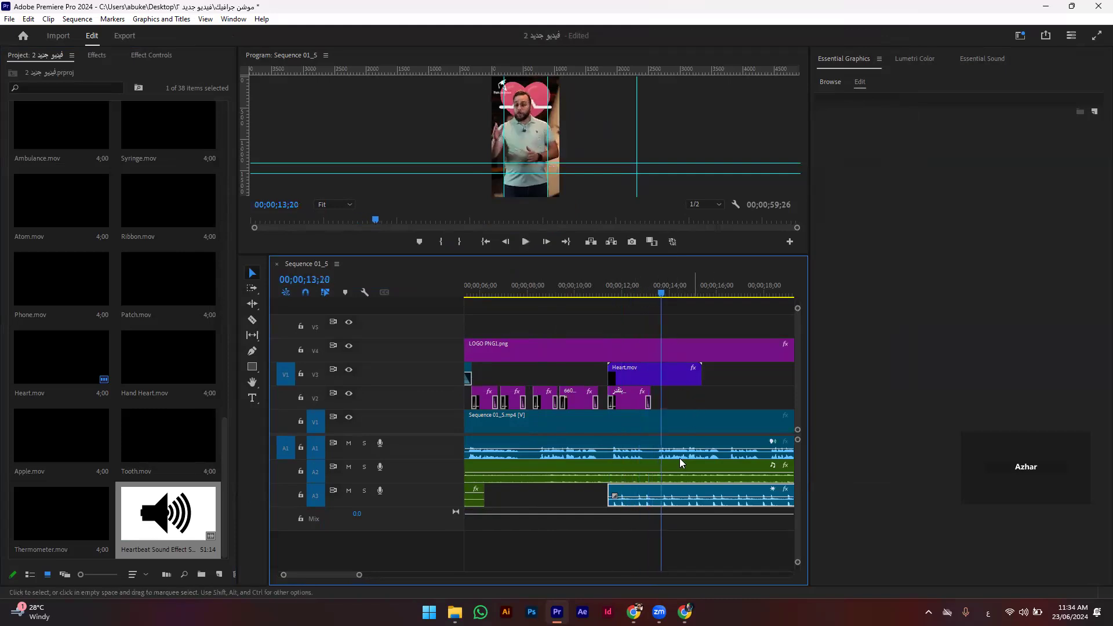
key("ctrl+k")
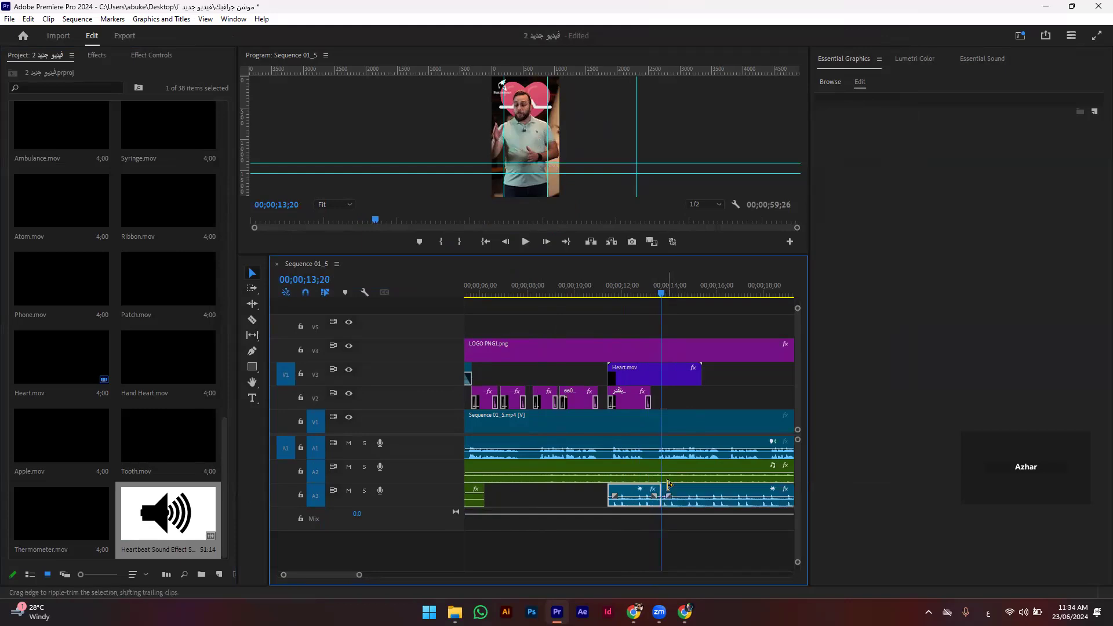
left_click(672, 493)
key("Delete")
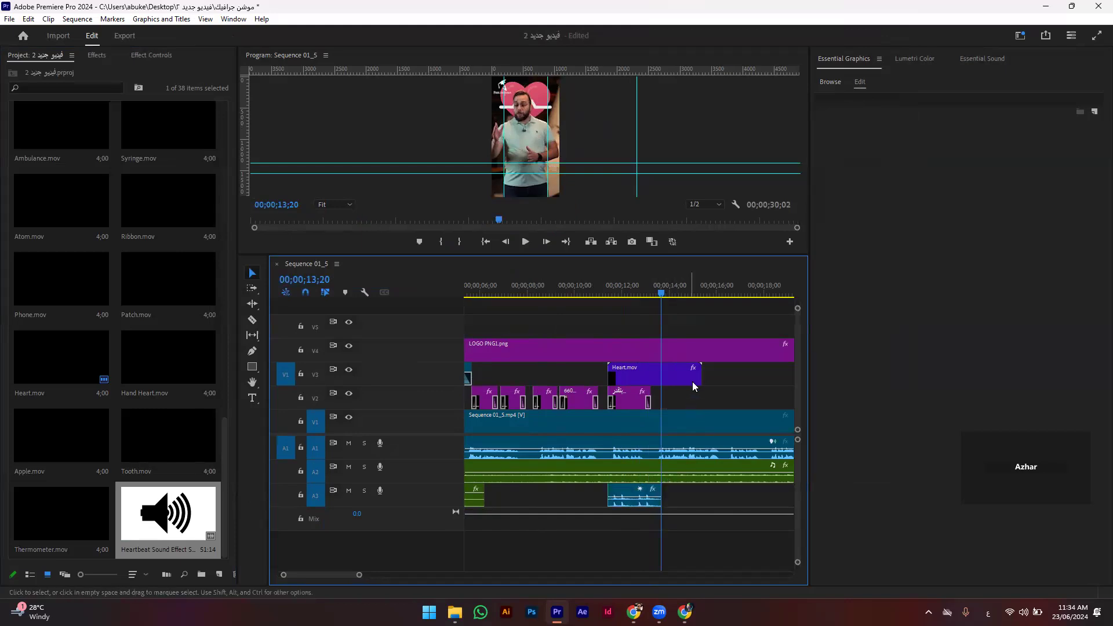
Step: Shorten Heart.mov to end earlier and review the heart section full screen
left_click_drag(704, 375, 650, 375)
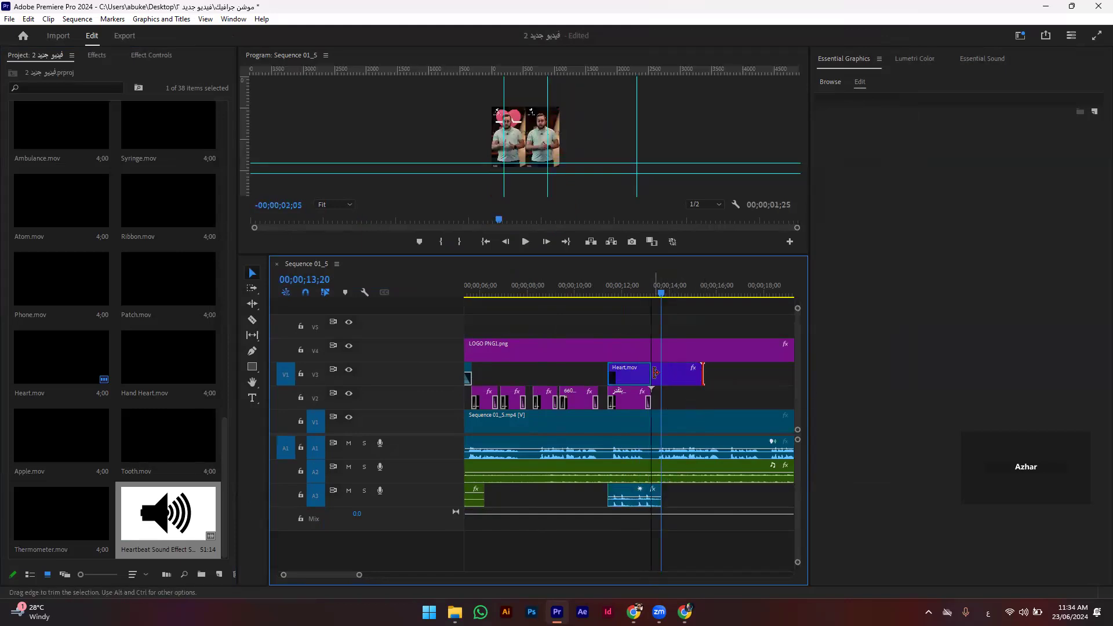
left_click(592, 281)
key("grave")
key("space")
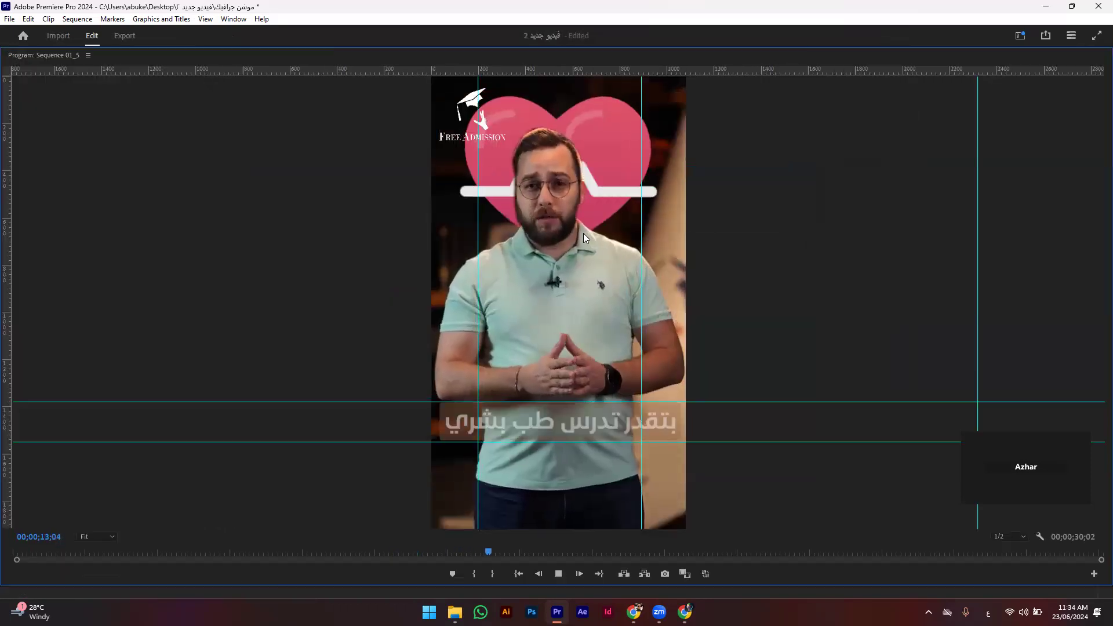
key("space")
key("grave")
Step: Apply the default transition to Heart.mov's end and review the fade full screen
right_click(671, 394)
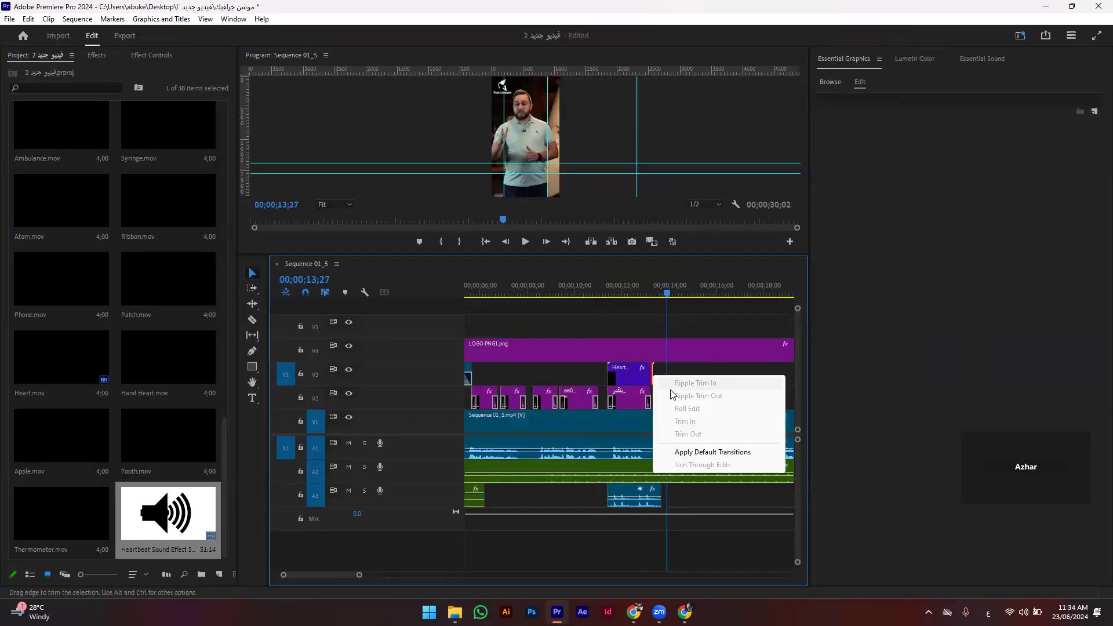
left_click(687, 452)
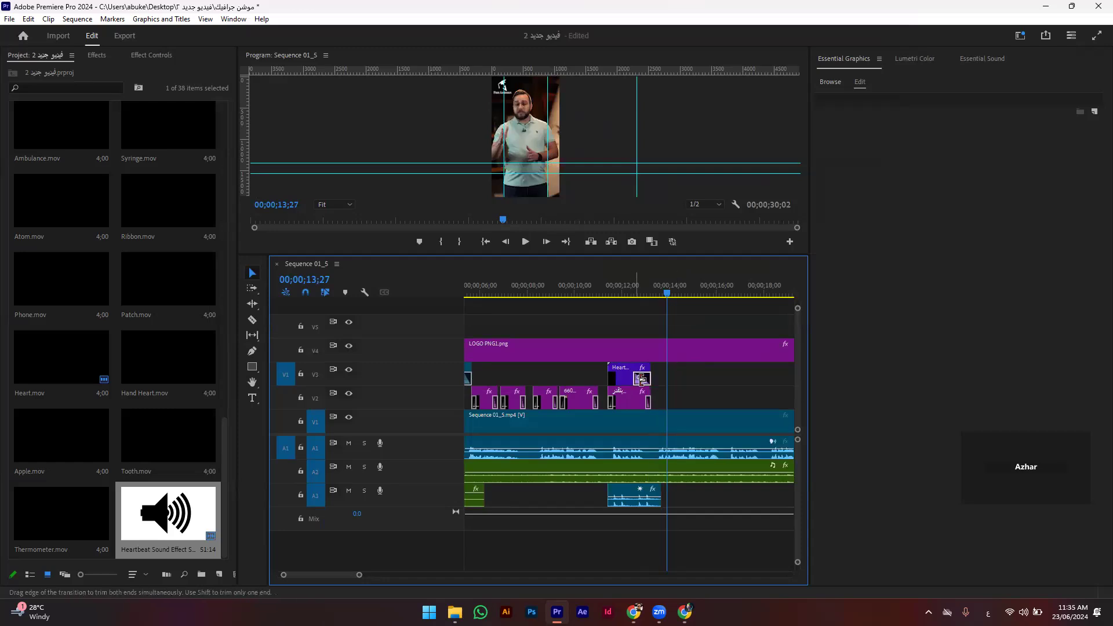
left_click(587, 293)
key("grave")
key("space")
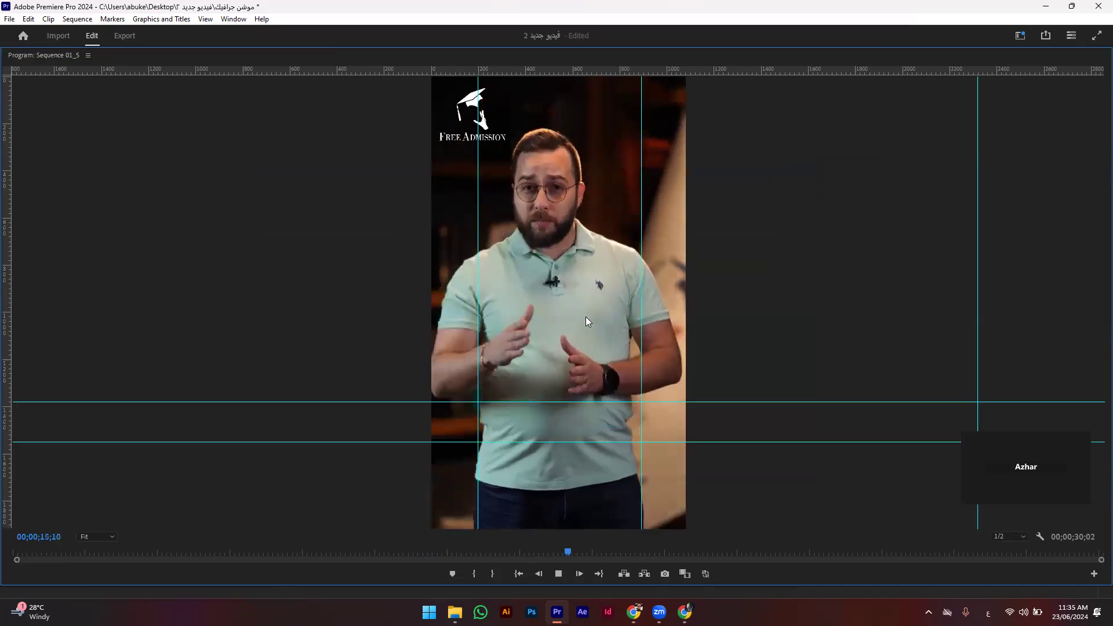
key("space")
key("grave")
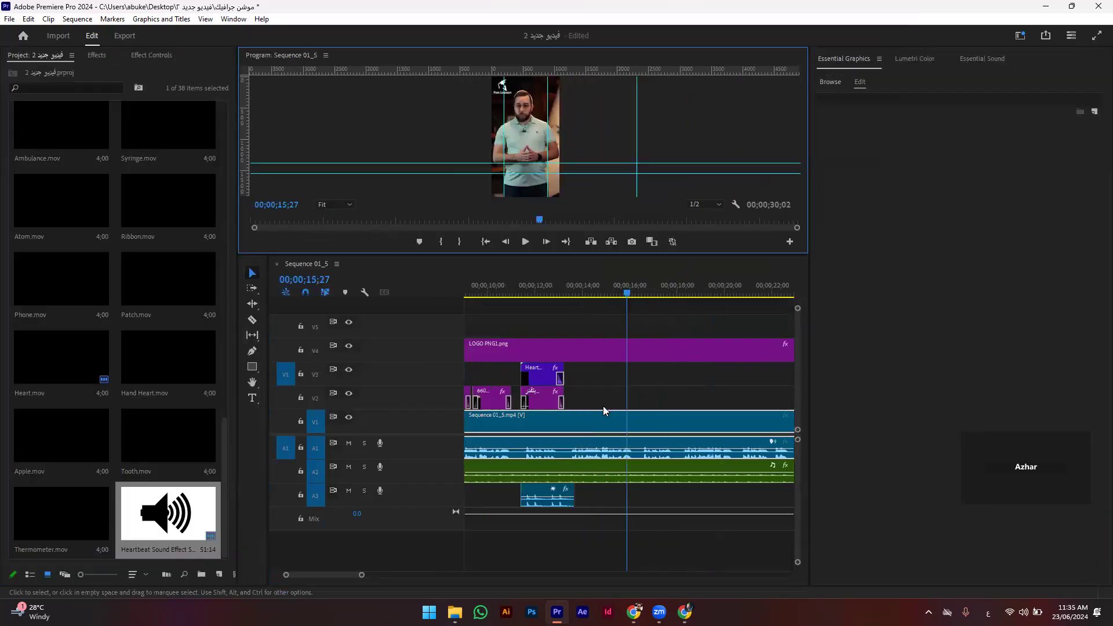
Step: Duplicate the caption clip after the heart further along V2 and play it back
left_click(542, 403)
left_click_drag(549, 400, 612, 400, "alt")
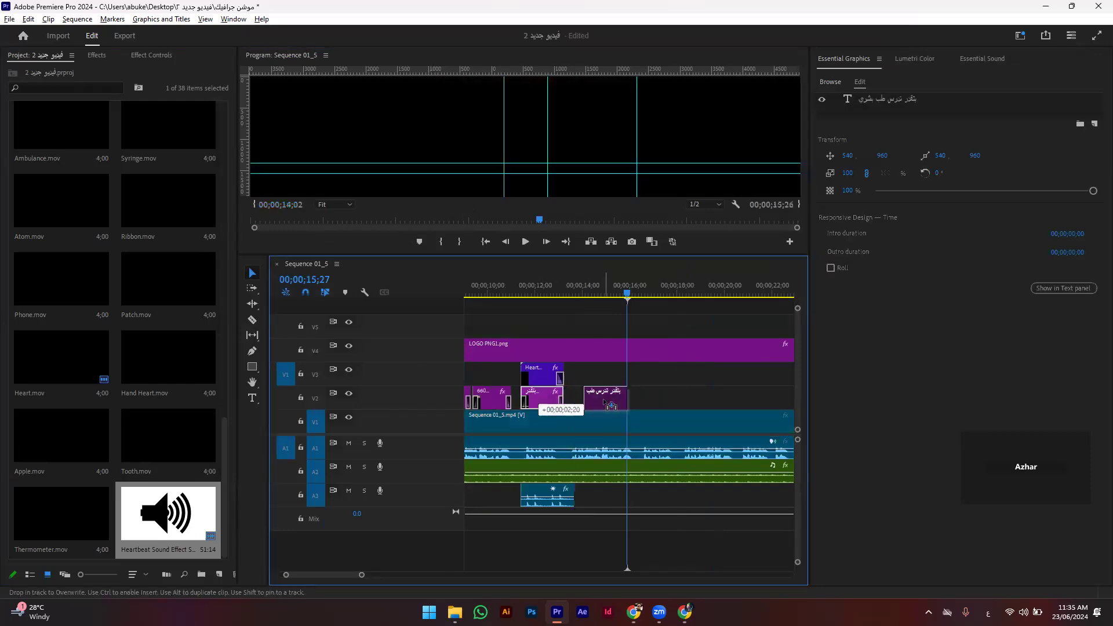
left_click(568, 291)
key("space")
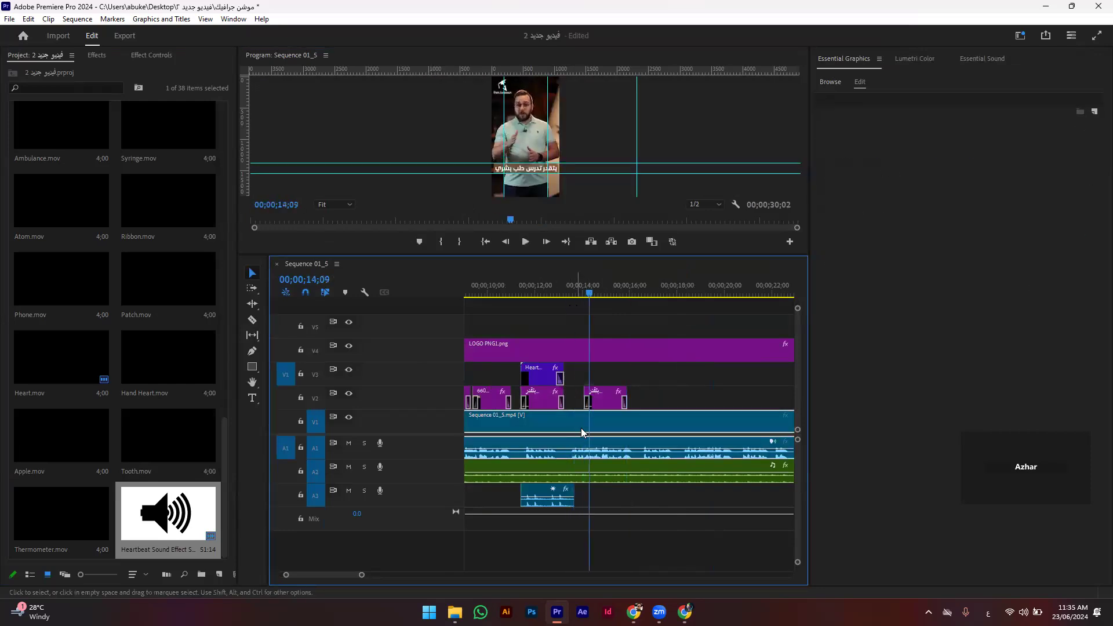
key("equal")
key("equal")
key("space")
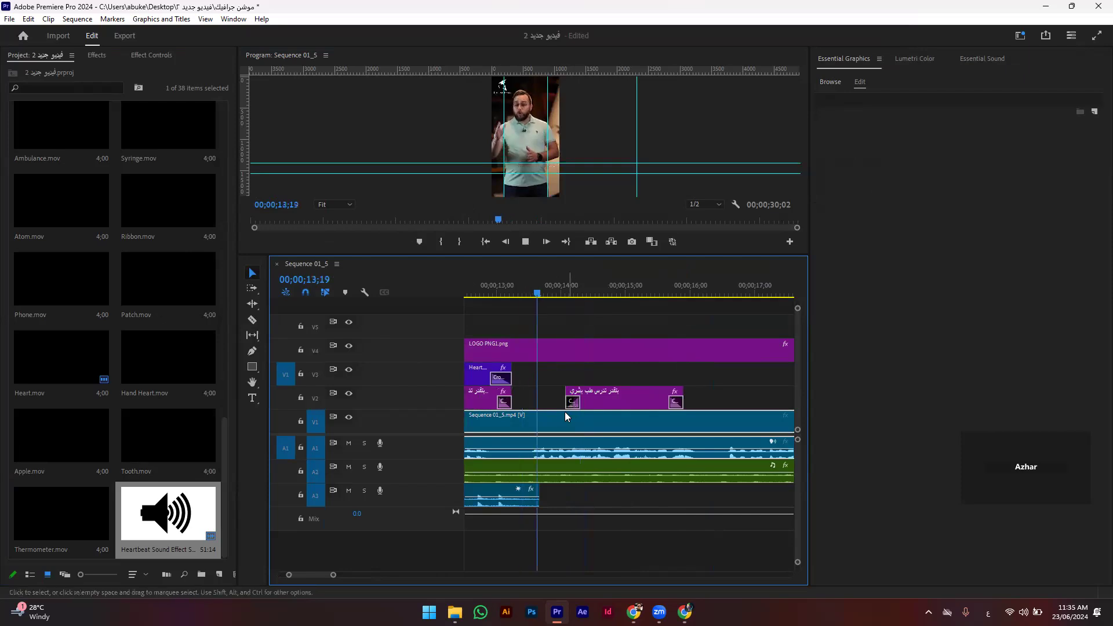
Step: Trim the caption clip to start earlier and end sooner, reviewing the timing at 14;03
mouse_move(566, 400)
left_mouse_down()
mouse_move(530, 389)
mouse_move(547, 397)
left_mouse_up()
left_click(520, 287)
key("space")
key("space")
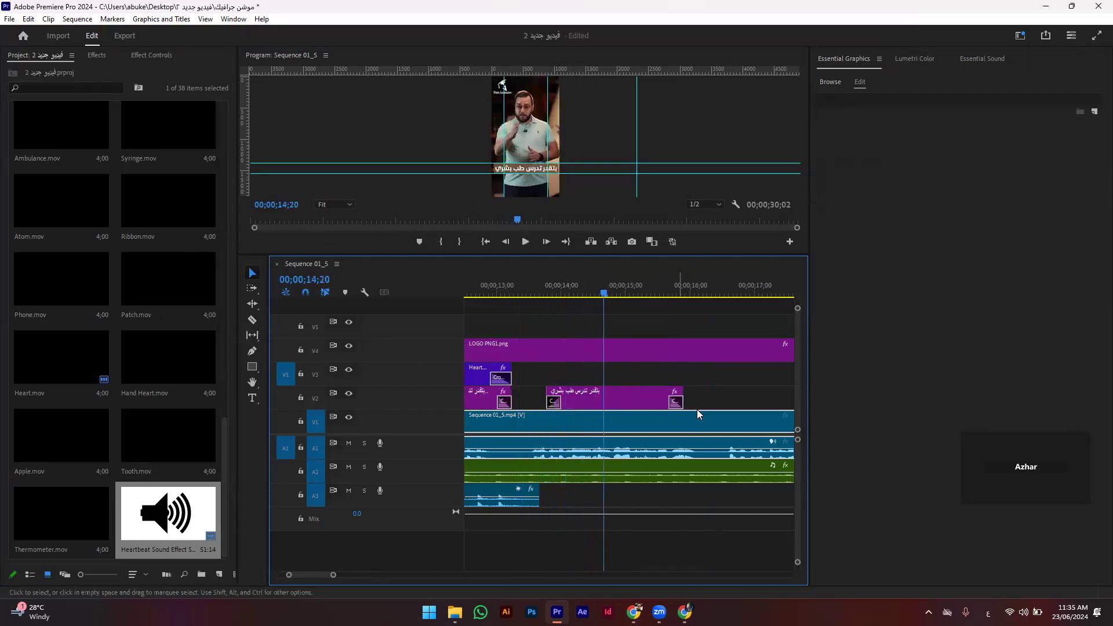
left_click_drag(680, 400, 604, 400)
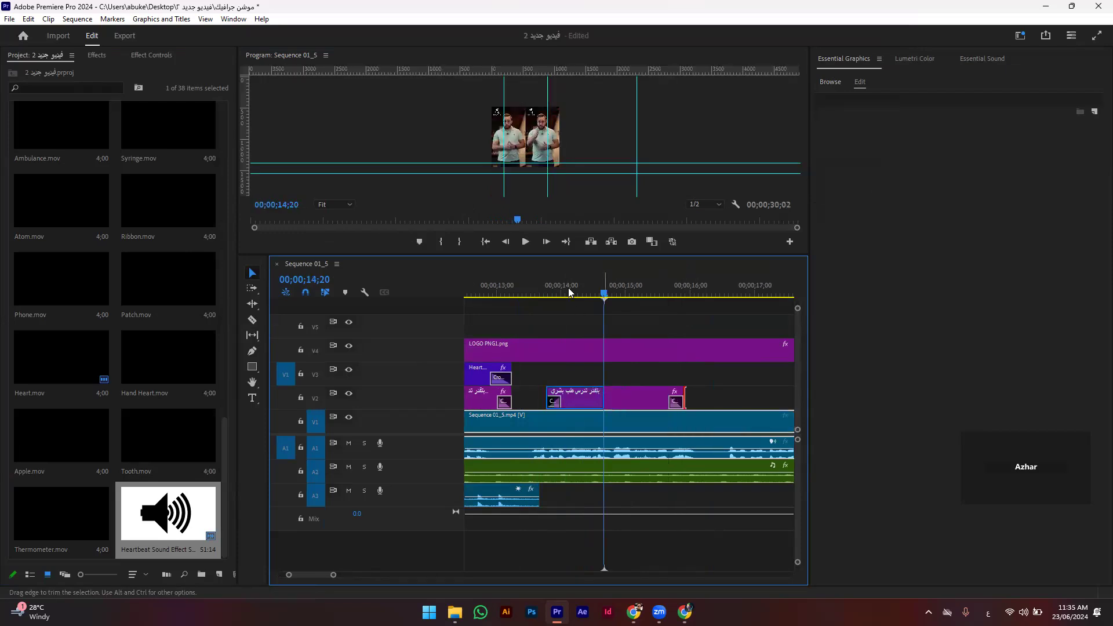
left_click(539, 285)
key("space")
key("space")
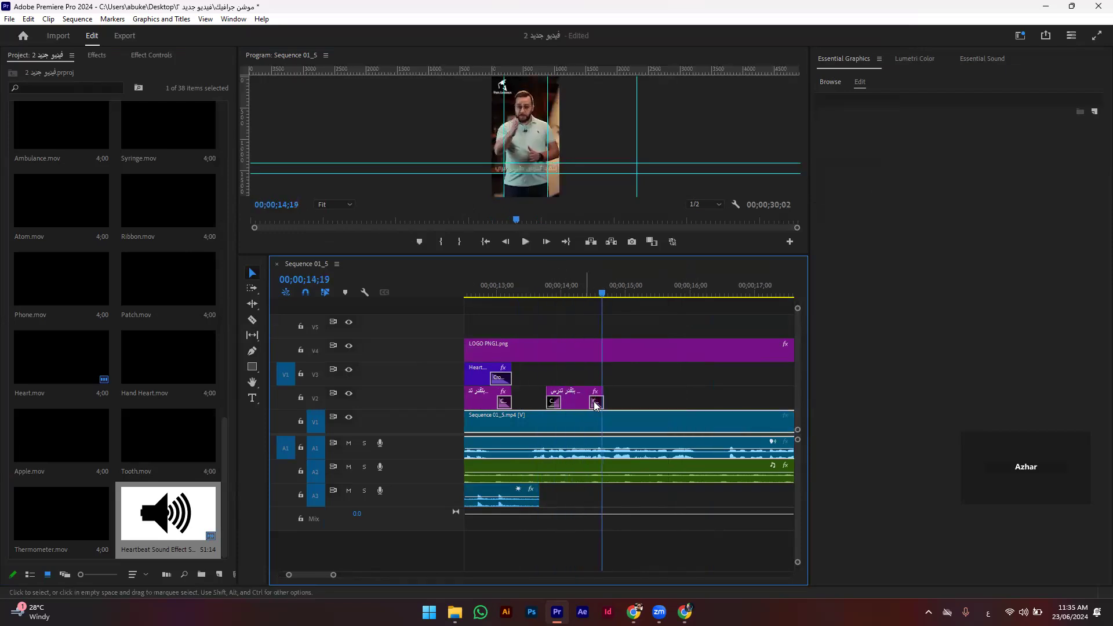
left_click(568, 293)
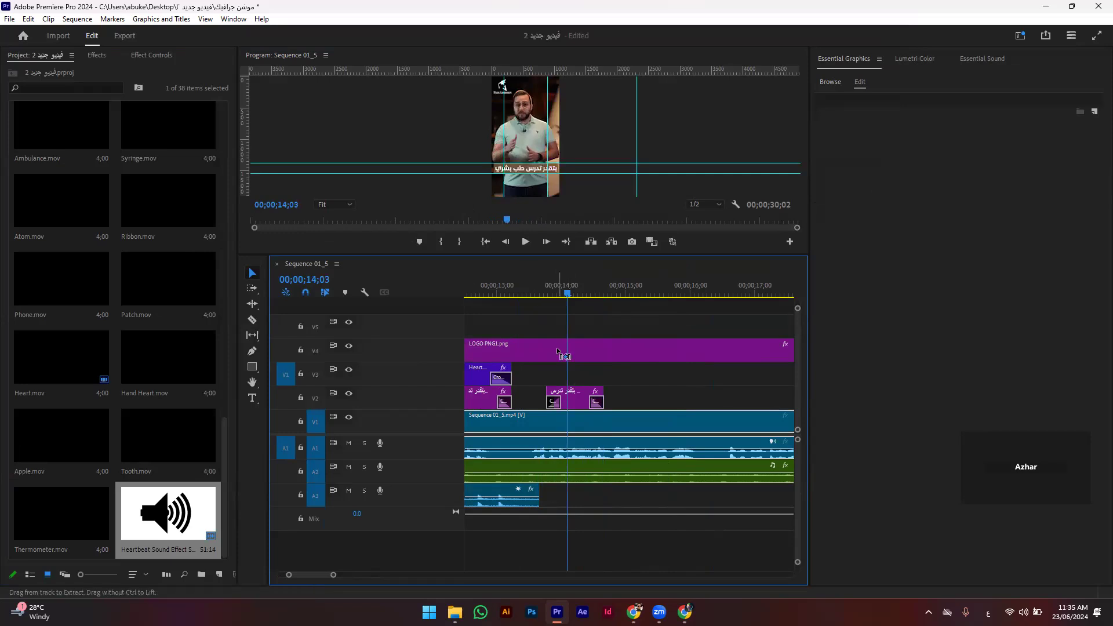
Step: Delete the extra caption and move the remaining caption later, so 'بقسط سنوي' shows at 14;03
left_click(551, 400)
key("Delete")
key("minus")
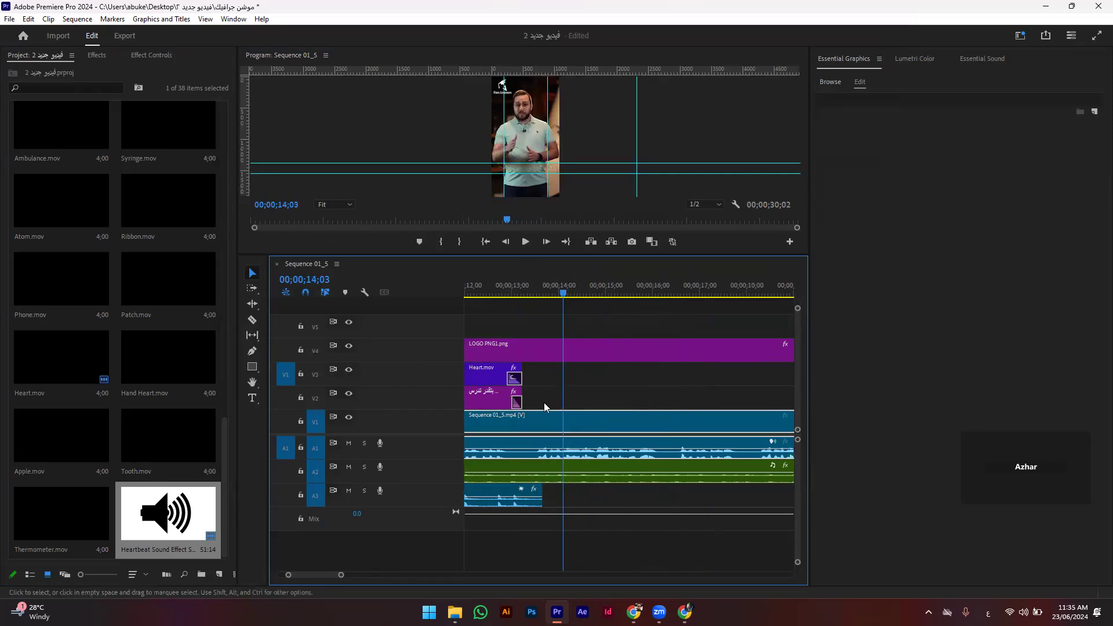
scroll(544, 408, "up", 5)
left_click_drag(538, 404, 763, 403)
left_click(730, 296)
key("space")
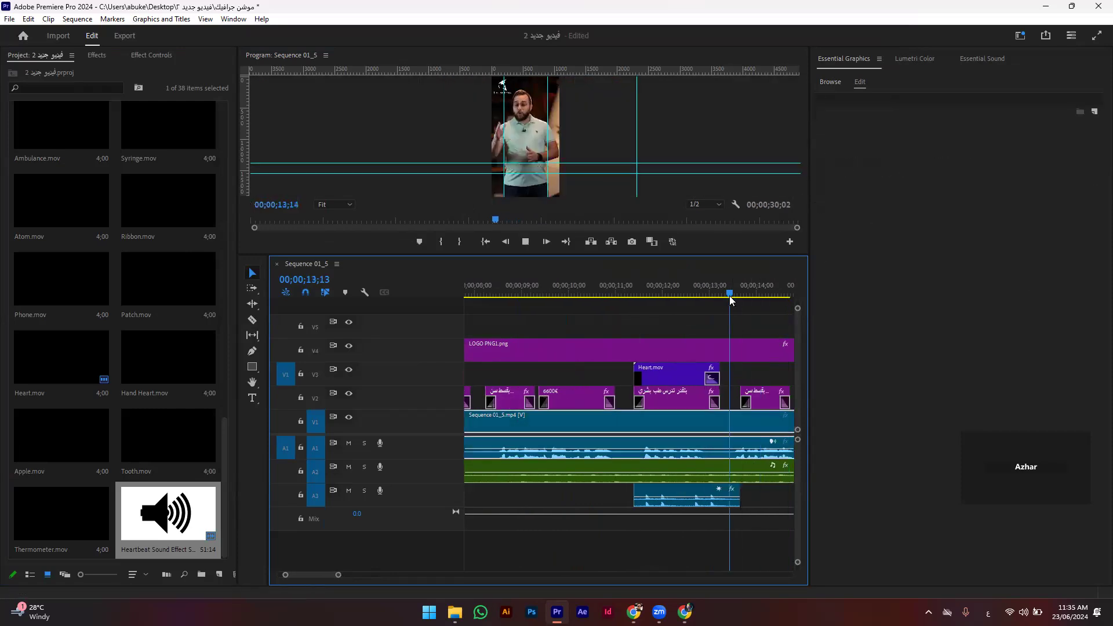
key("space")
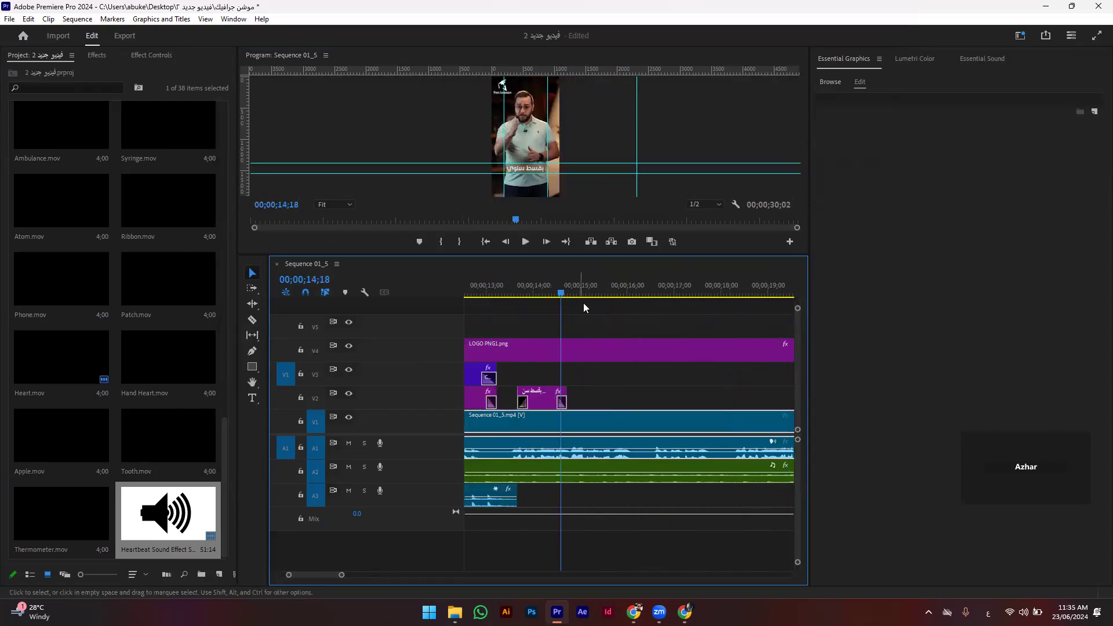
left_click(537, 289)
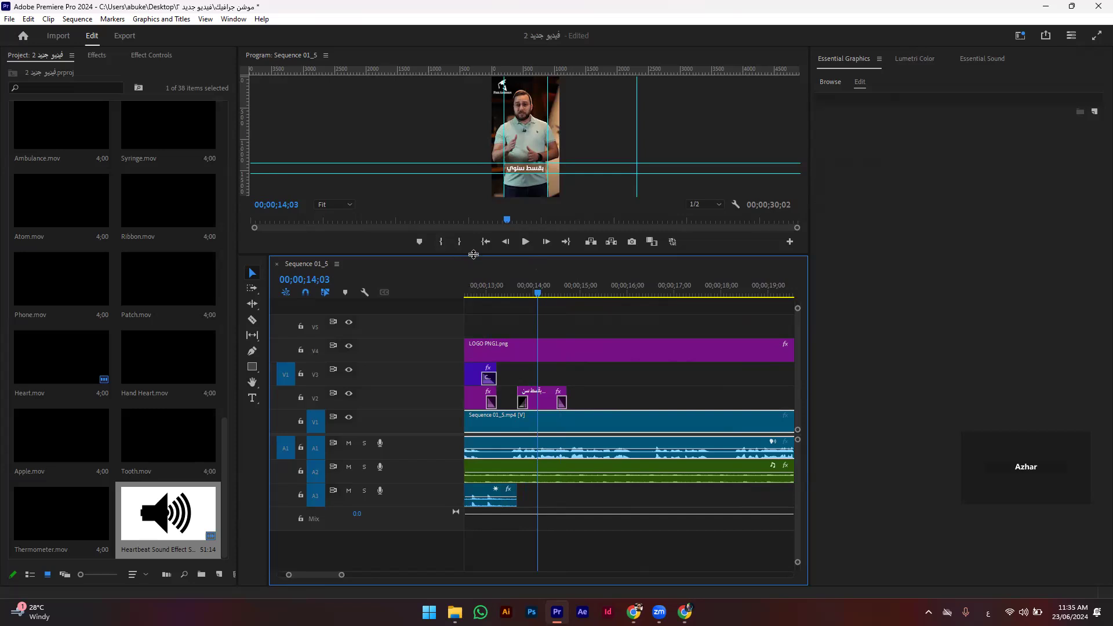
Step: Enlarge the preview monitor above the timeline and select the caption text in it
left_click_drag(474, 254, 474, 414)
left_click(564, 292)
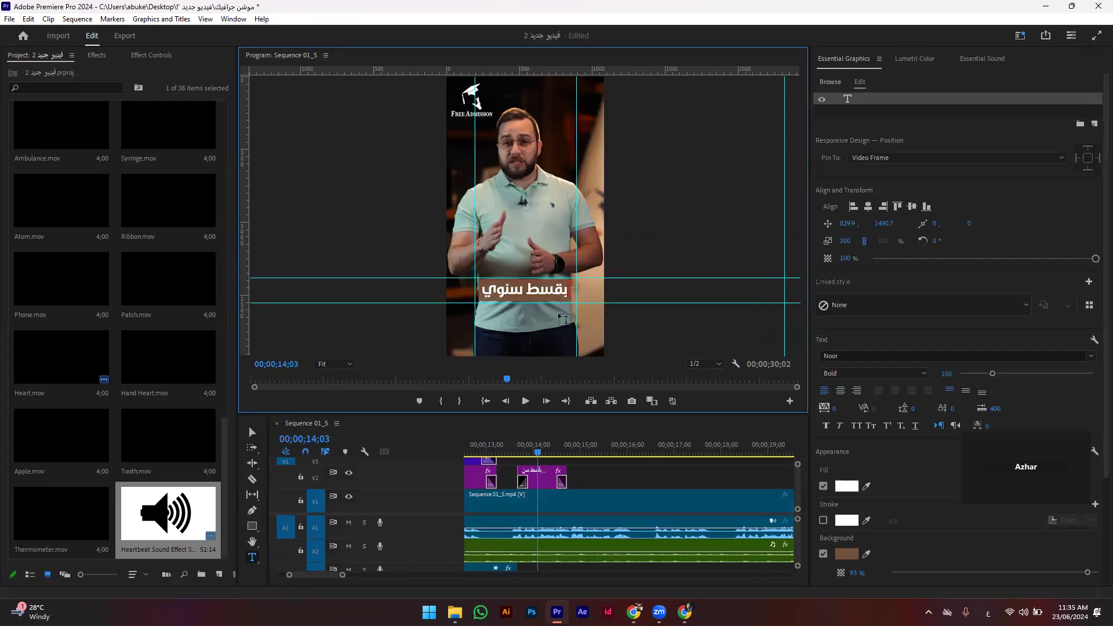
left_click(567, 329)
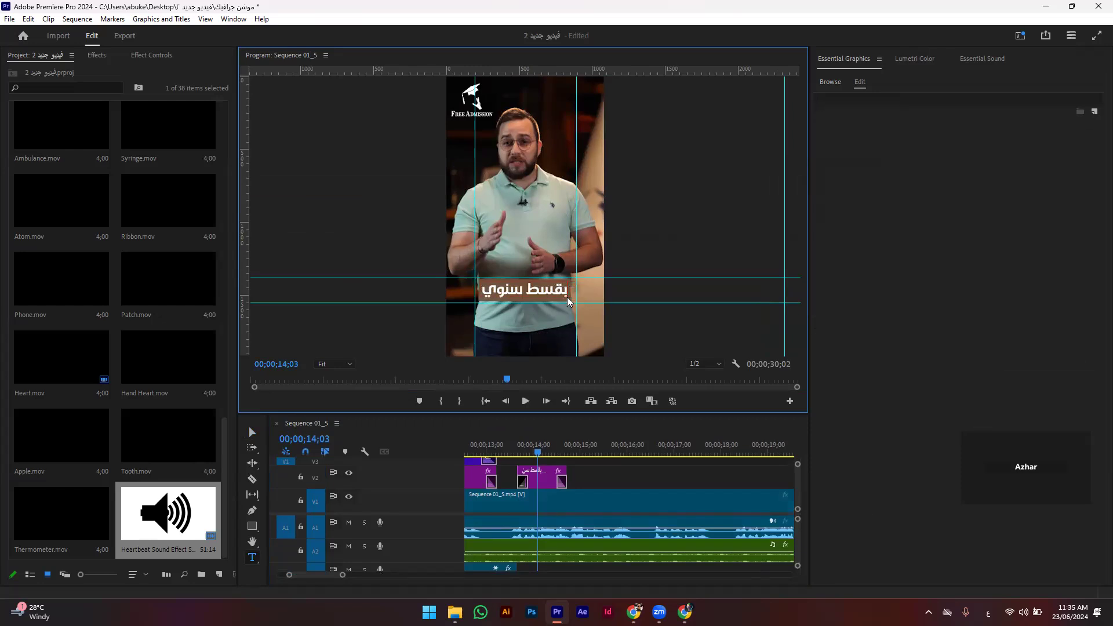
left_click(565, 289)
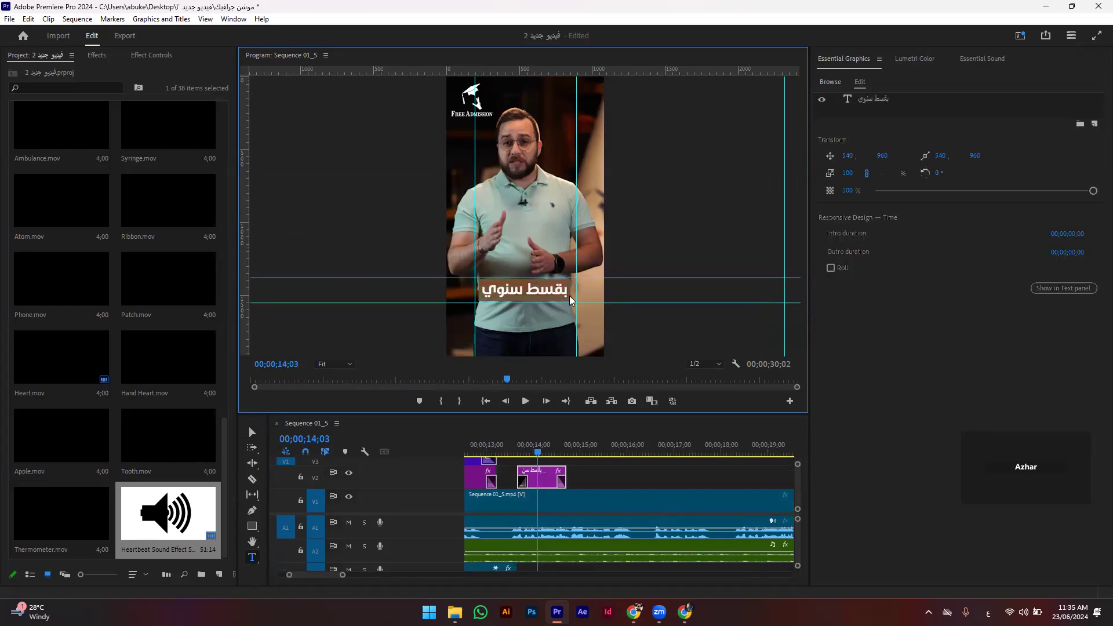
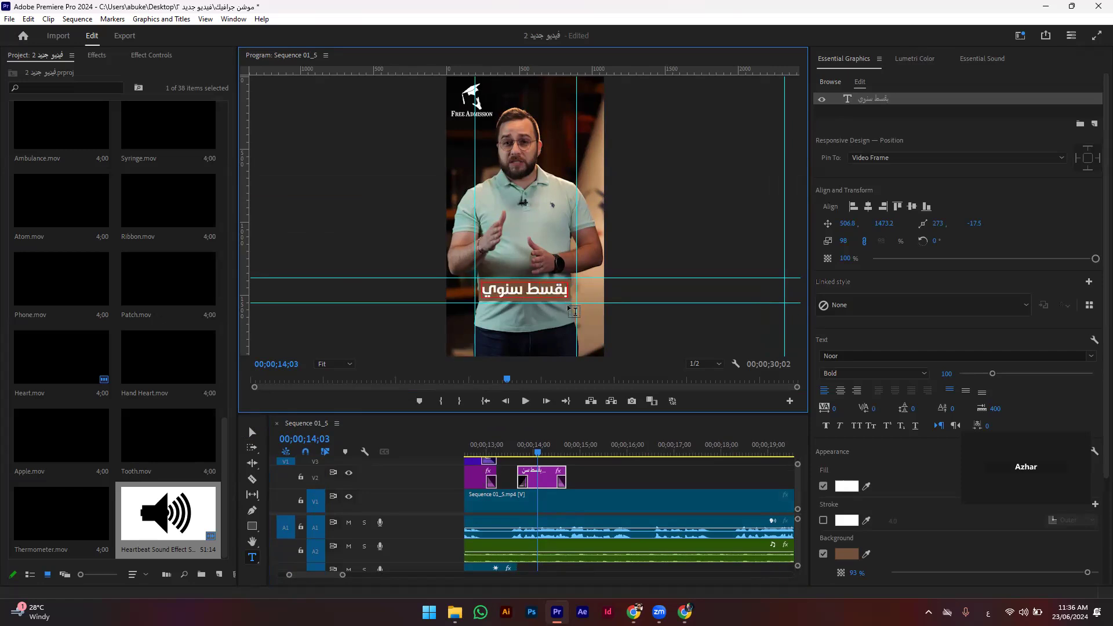
Step: Retype the caption as وبقسط سنوي, restoring it after an accidental delete
type("و")
key("BackSpace")
key("Delete")
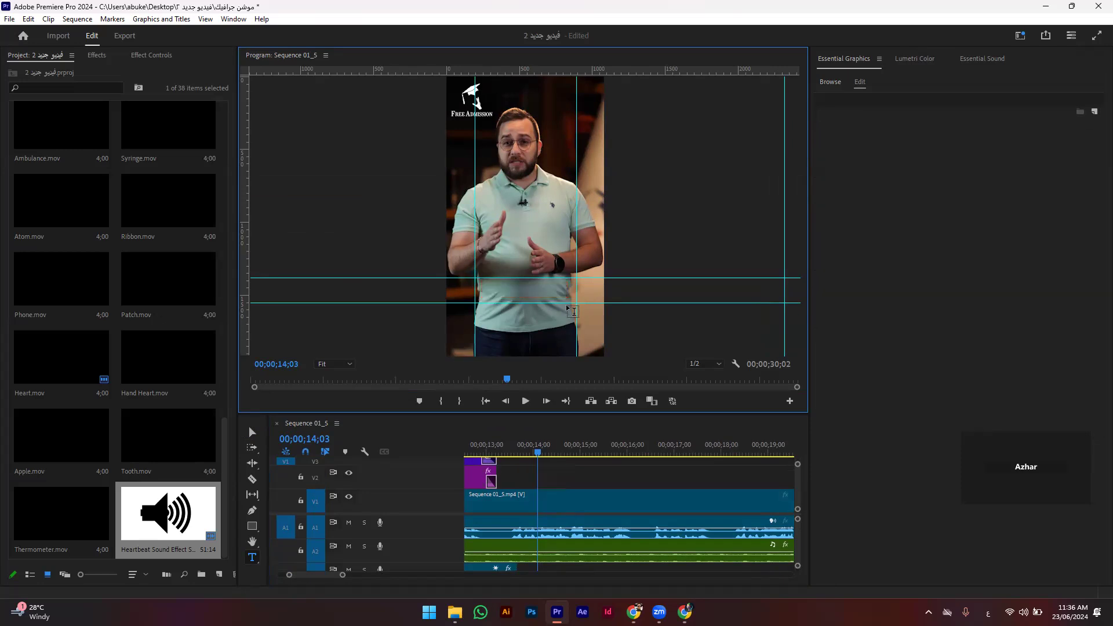
key("ctrl+z")
left_click(553, 288)
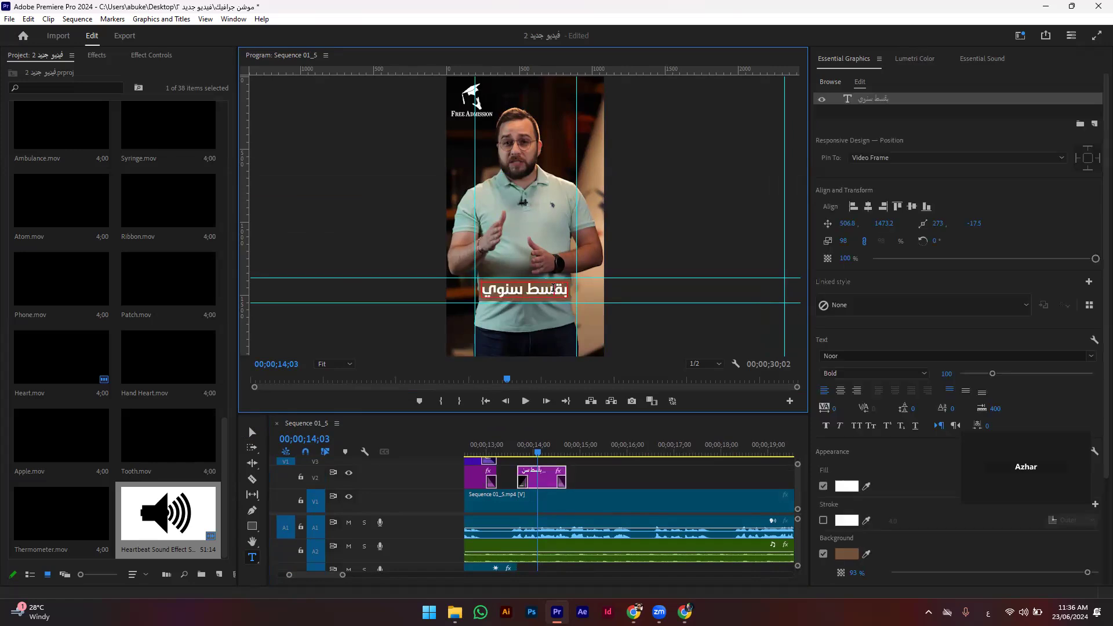
type("وبقسط سنوي")
Step: Nudge the caption slightly left and play it back
left_click(252, 432)
left_click_drag(555, 291, 552, 291)
left_click(489, 378)
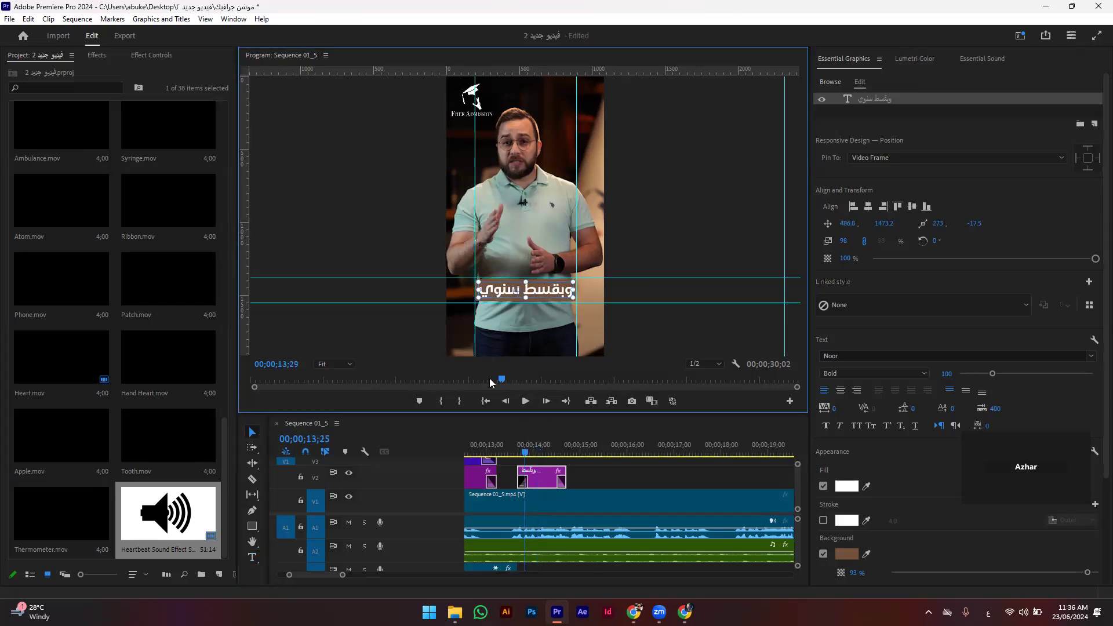
key("space")
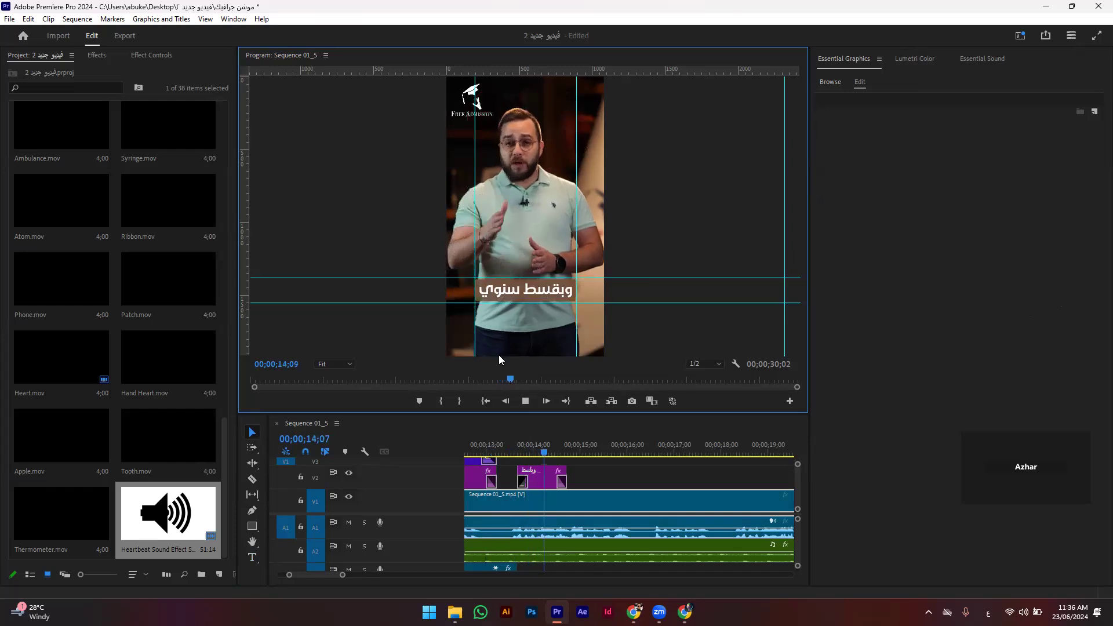
Step: Move the 6600€ title on V2 to about 15;00, right after the caption, and check its timing
left_click_drag(583, 414, 583, 275)
scroll(537, 416, "up", 5)
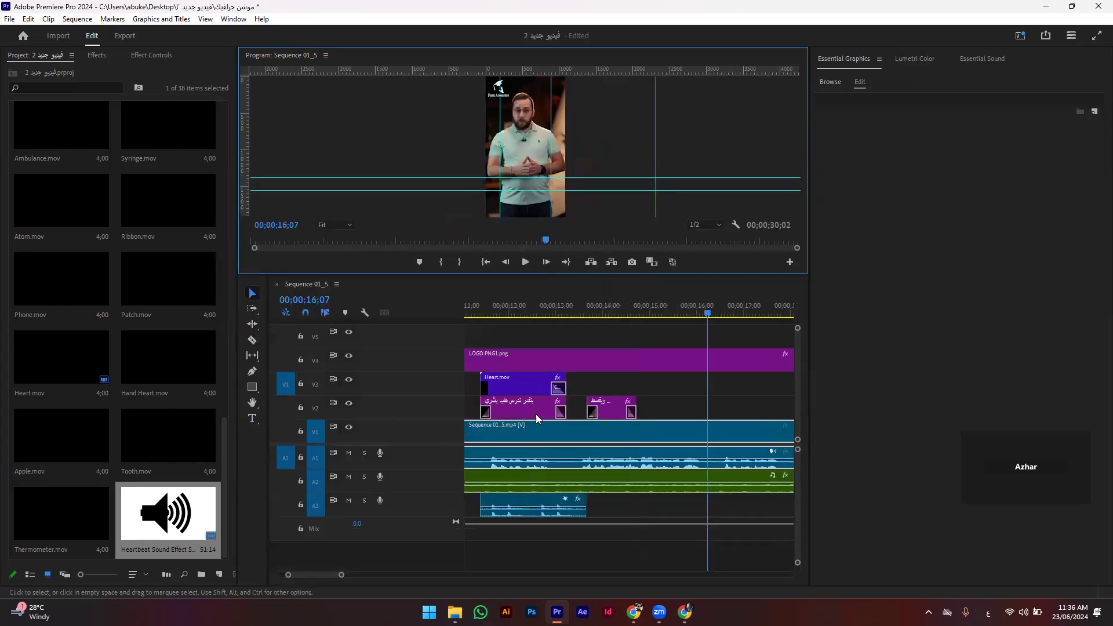
scroll(553, 427, "down", 2)
left_click_drag(514, 412, 757, 414)
left_click(716, 311)
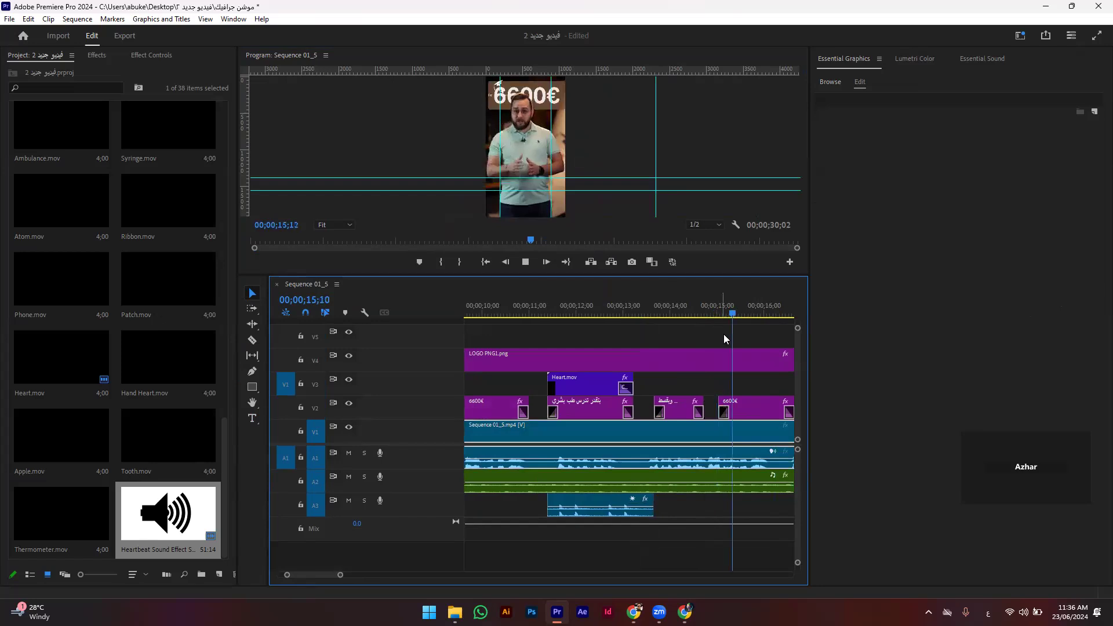
left_click(695, 313)
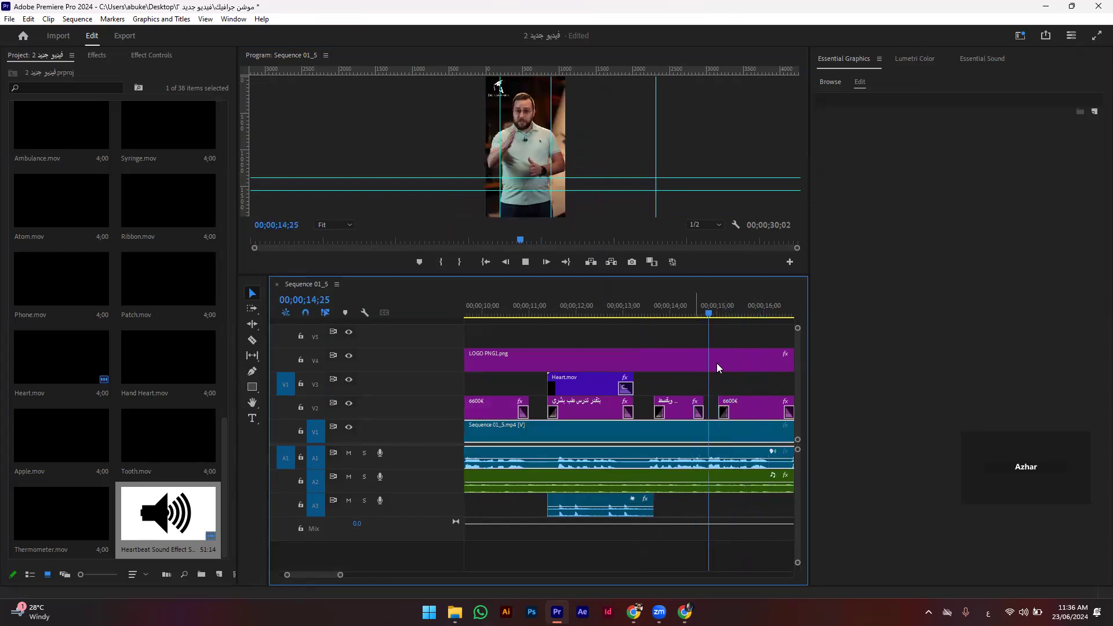
left_click_drag(748, 406, 736, 403)
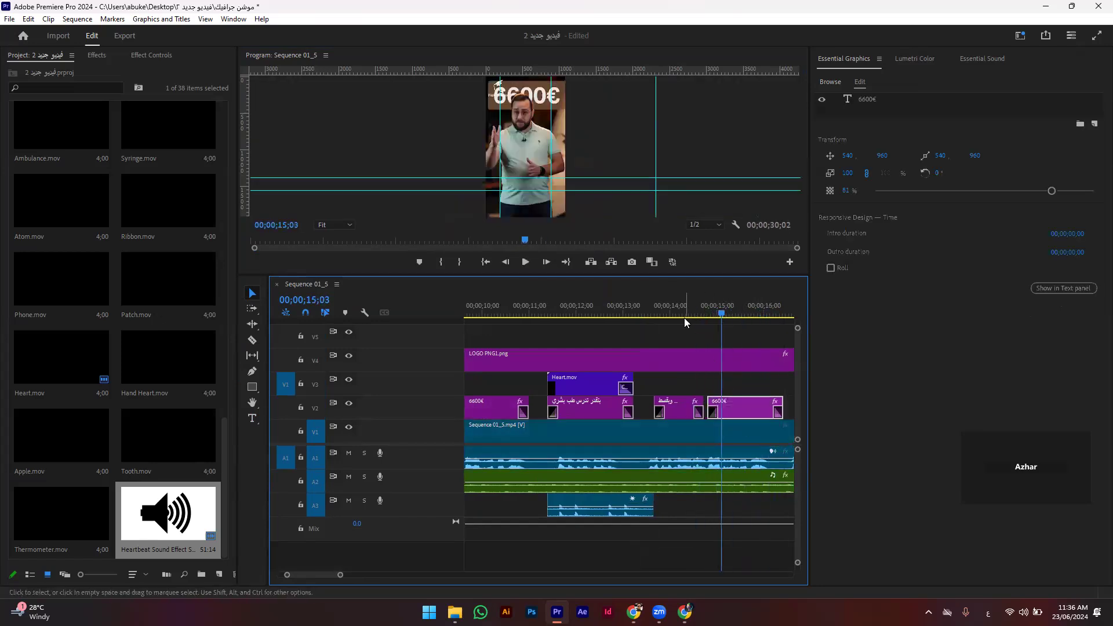
key("space")
left_click(682, 313)
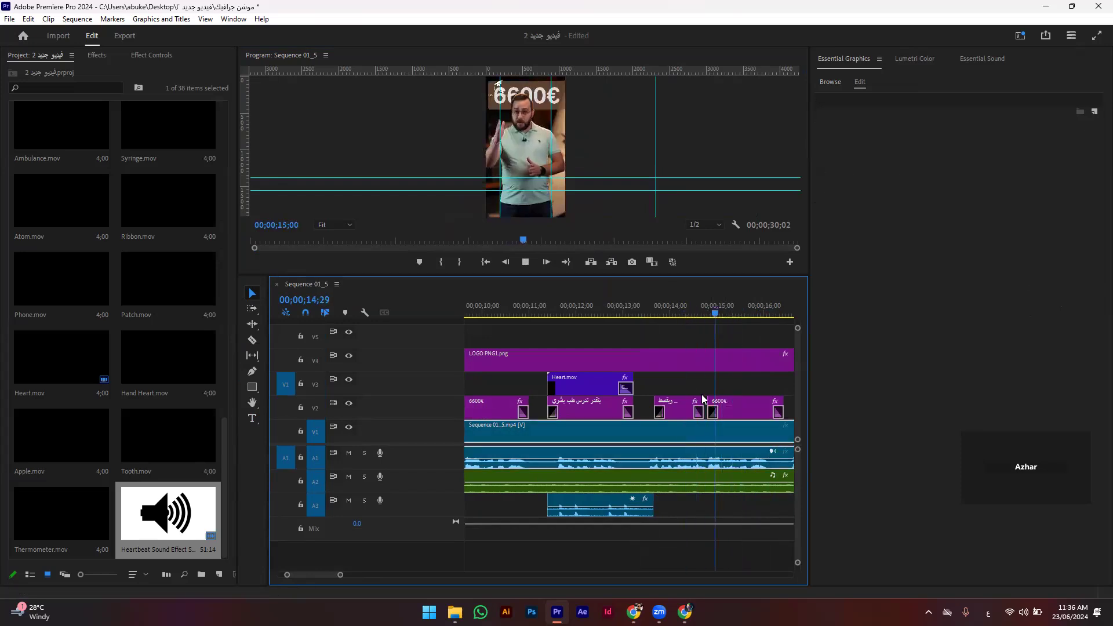
key("space")
scroll(694, 425, "down", 5)
key("space")
scroll(539, 414, "up", 3)
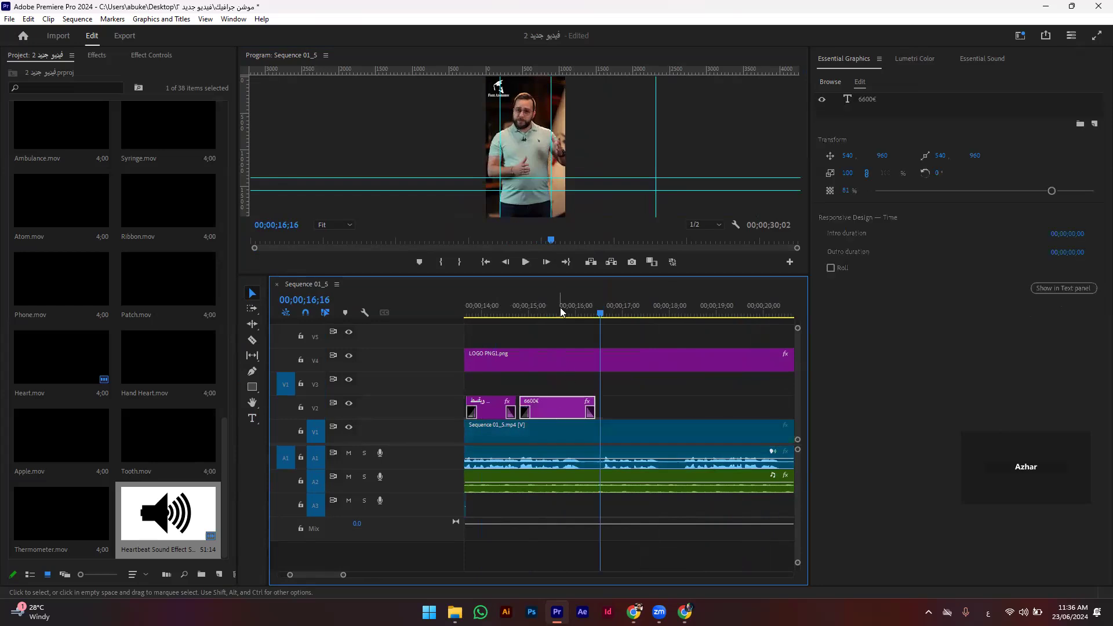
Step: Enlarge the preview, then undo an accidental delete to restore the 6600€ title
left_click(549, 313)
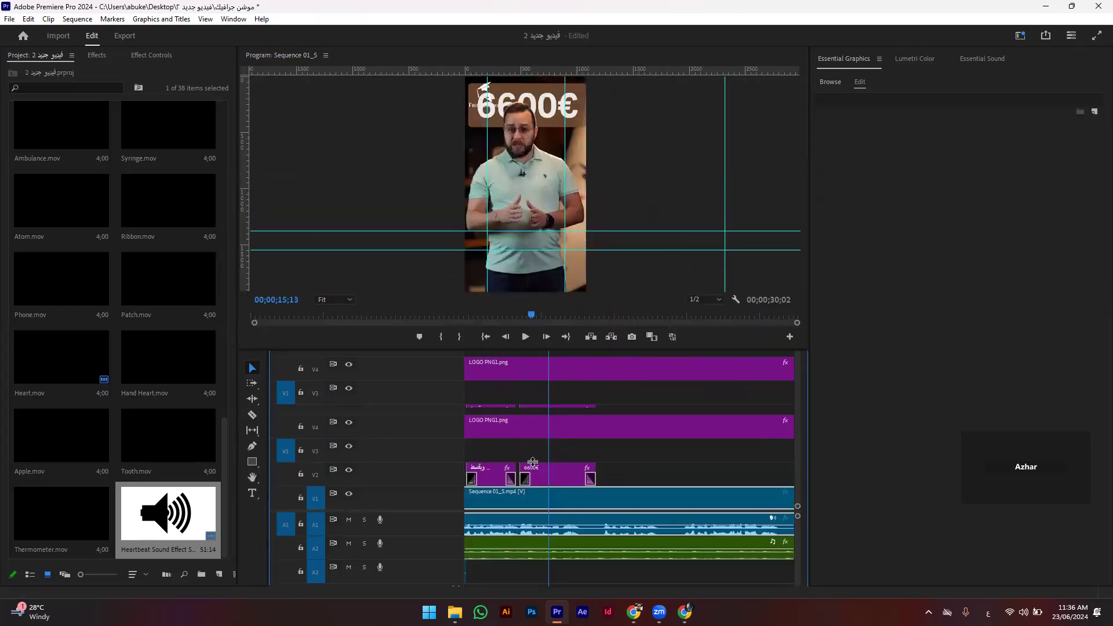
left_click_drag(552, 274, 552, 462)
left_click(502, 130)
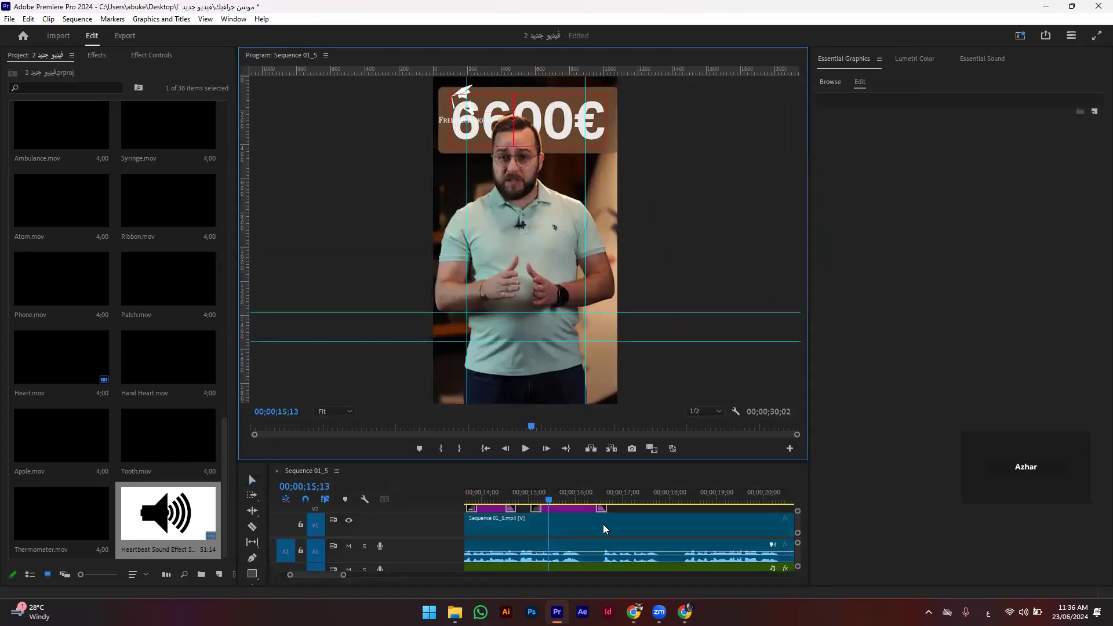
key("Delete")
left_click_drag(590, 462, 590, 348)
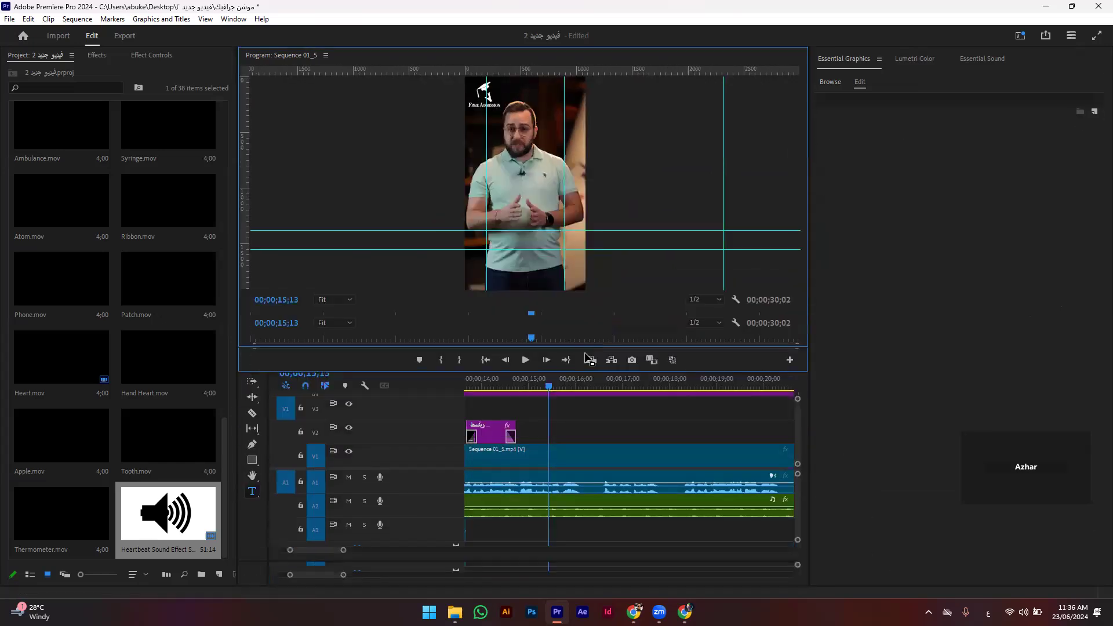
left_click(494, 447)
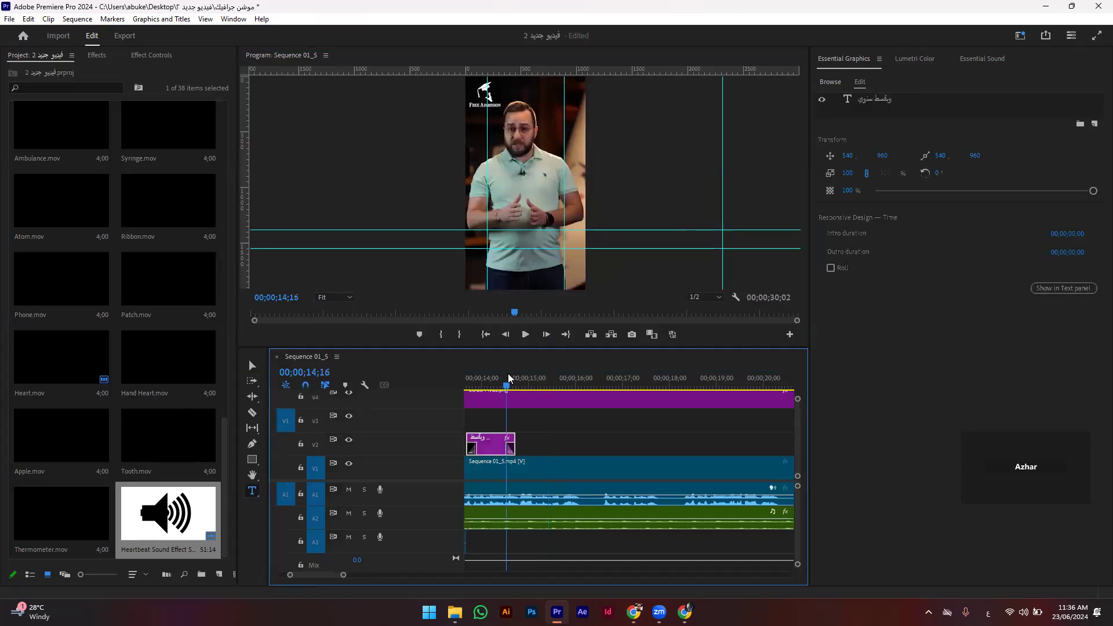
left_click_drag(522, 383, 494, 383)
left_click(522, 384)
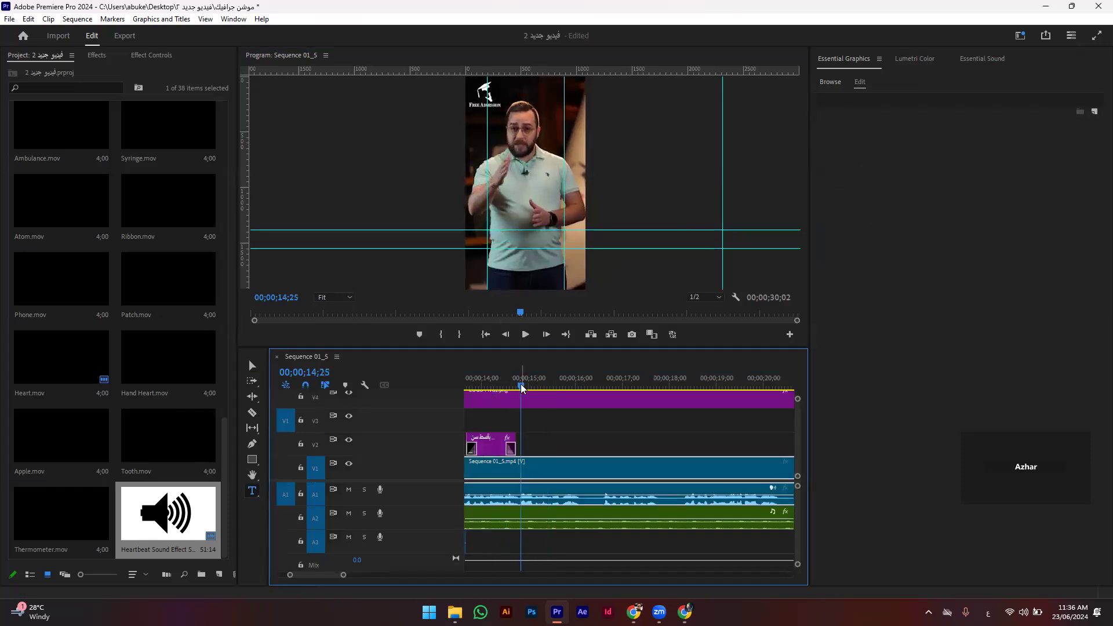
key("ctrl+z")
key("ctrl+z")
key("ctrl+z")
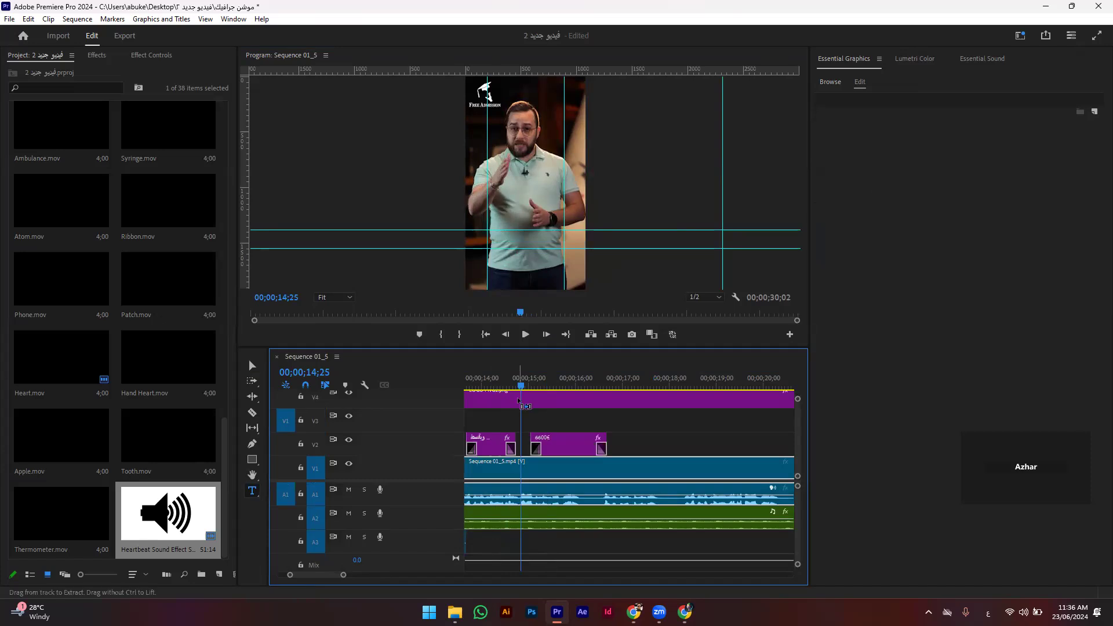
Step: Select the leading 66 of the 6600€ price in the Program Monitor
left_click(547, 384)
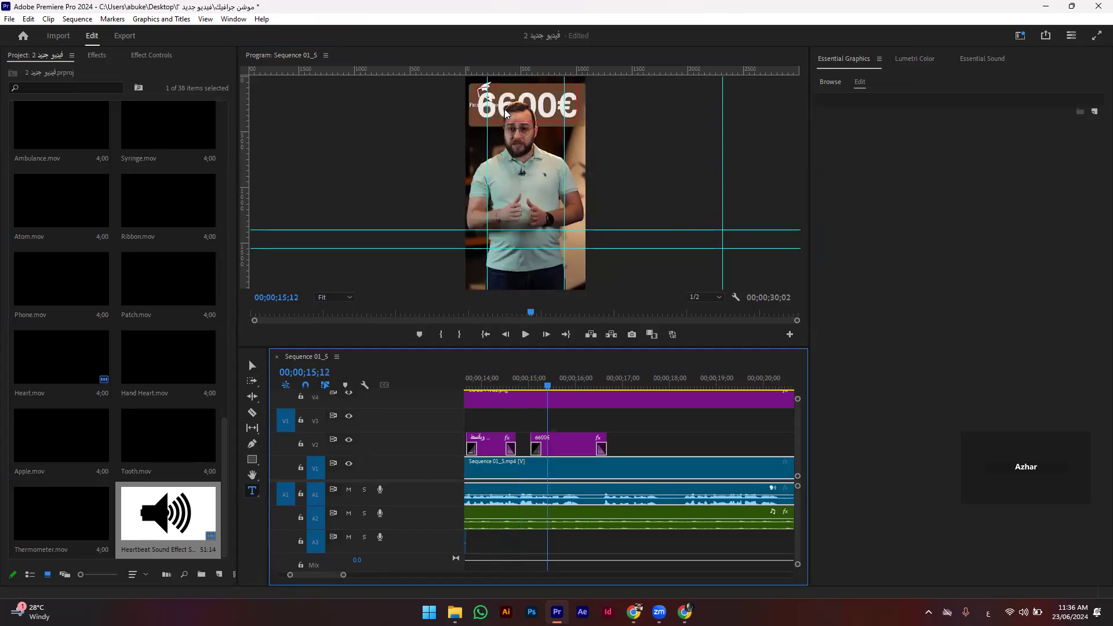
left_click(505, 112)
left_click_drag(511, 107, 481, 110)
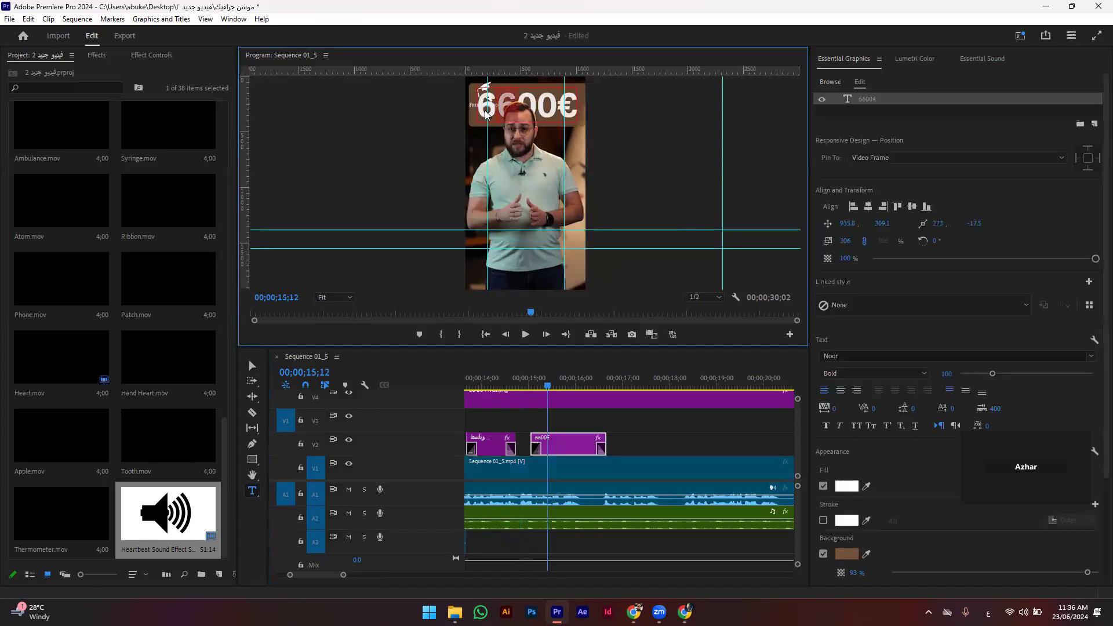
Step: Change the price to 5500€ and play the updated title
type("55")
left_click(252, 365)
key("space")
left_click(565, 400)
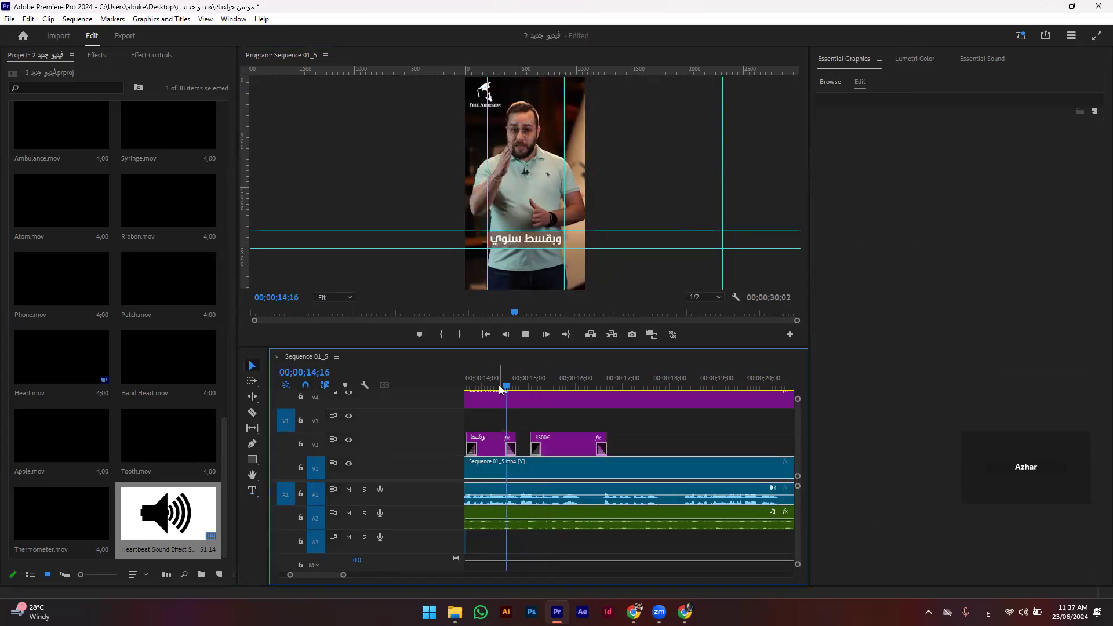
Step: Trim the 5500€ title's start earlier and shorten its end to follow the caption
left_click_drag(528, 439, 522, 437)
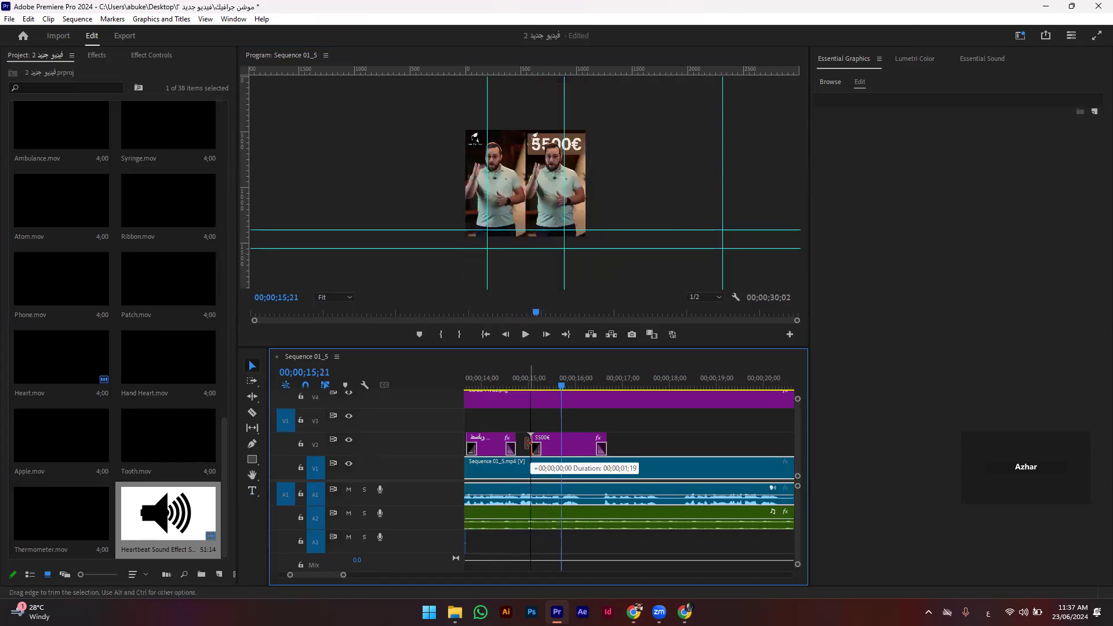
left_click_drag(502, 380, 534, 380)
key("=")
key("=")
left_click_drag(530, 449, 510, 447)
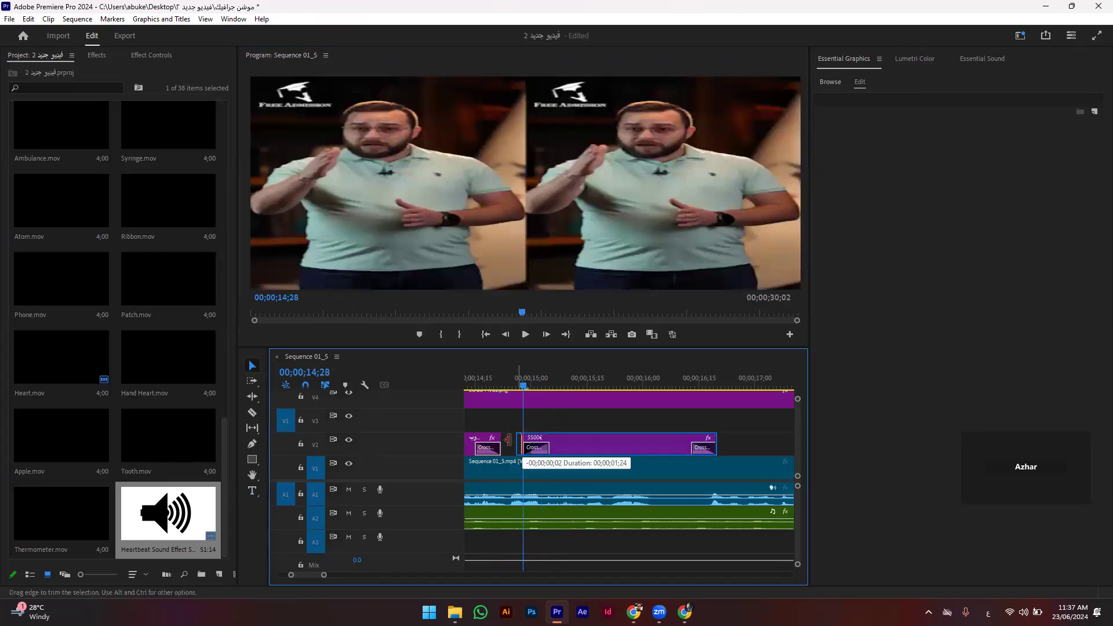
left_click(487, 380)
key("space")
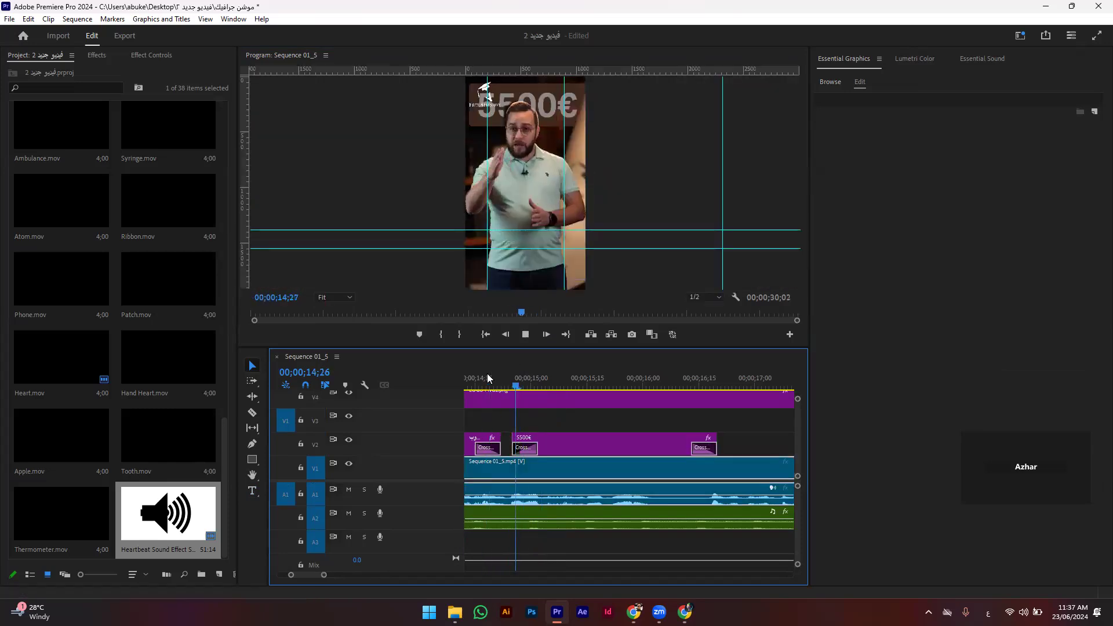
left_click_drag(716, 448, 698, 448)
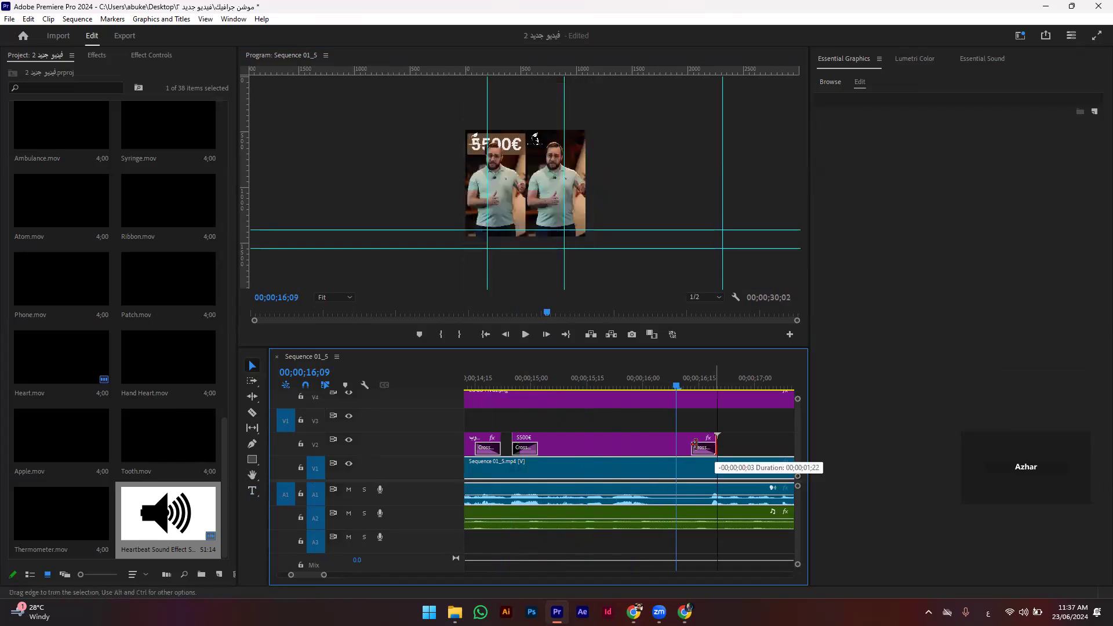
scroll(554, 461, "up", 2)
scroll(553, 461, "up", 1)
left_click(562, 379)
key("space")
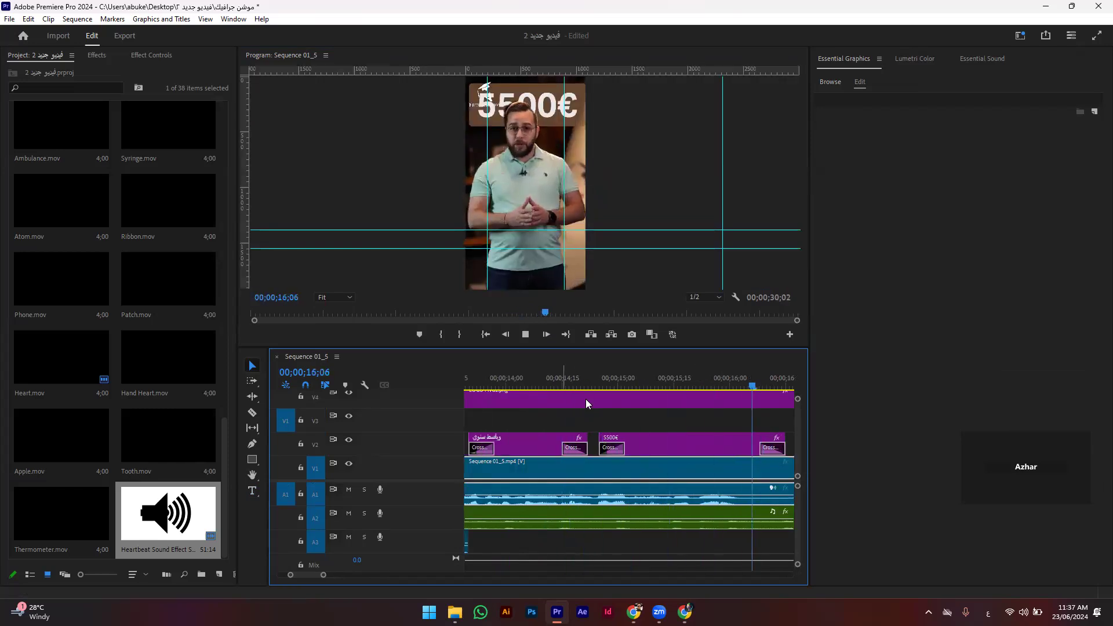
key("space")
Step: Preview the price title section in the full-window Program Monitor
scroll(530, 407, "up", 3)
left_click(557, 380)
key("grave")
key("space")
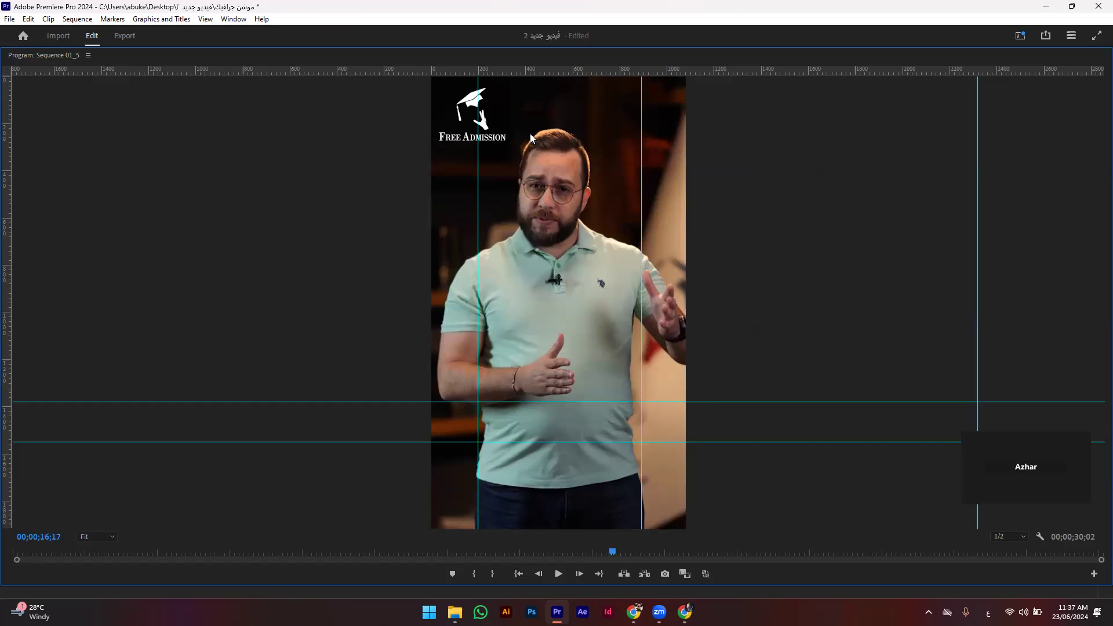
left_click(530, 552)
key("space")
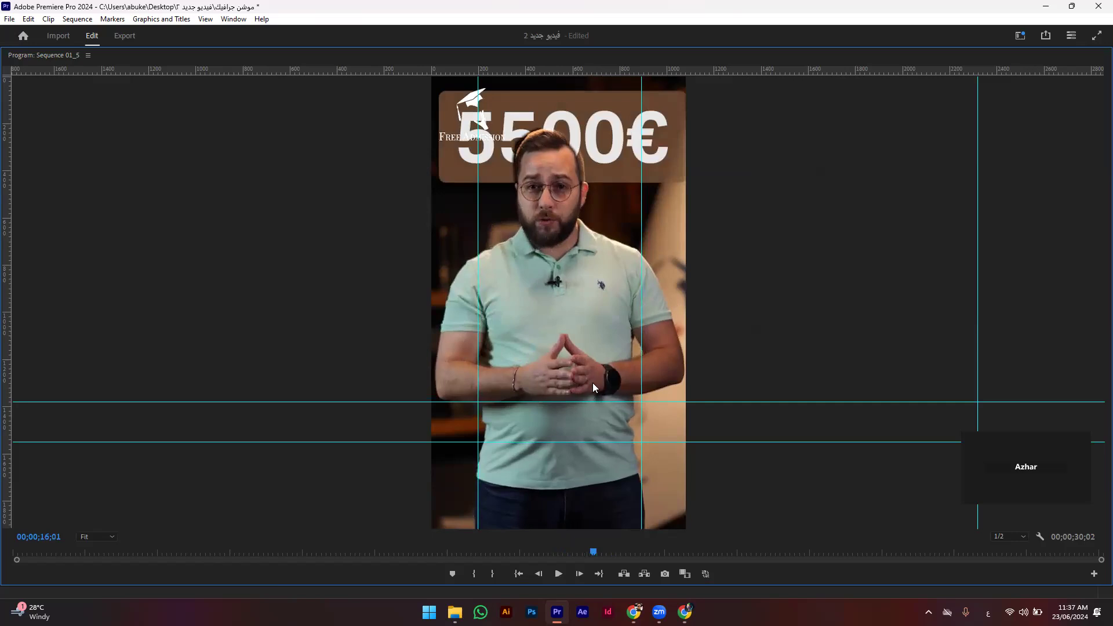
key("grave")
key("grave")
key("grave")
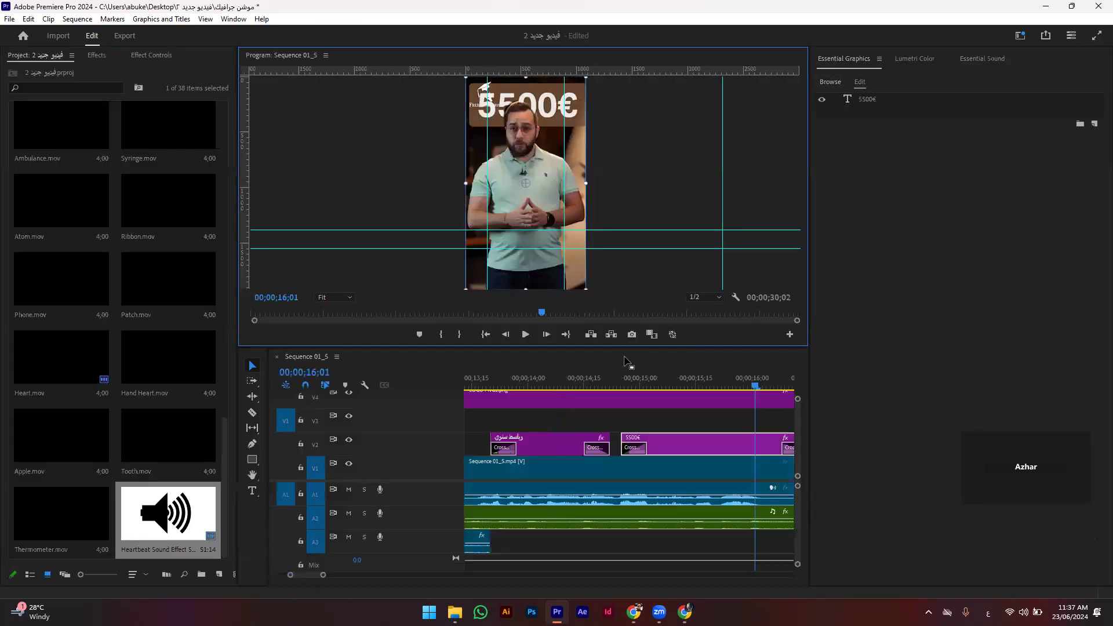
Step: Adjust the 5500€ title's Vector Motion Position X and check it full window
left_click(624, 442)
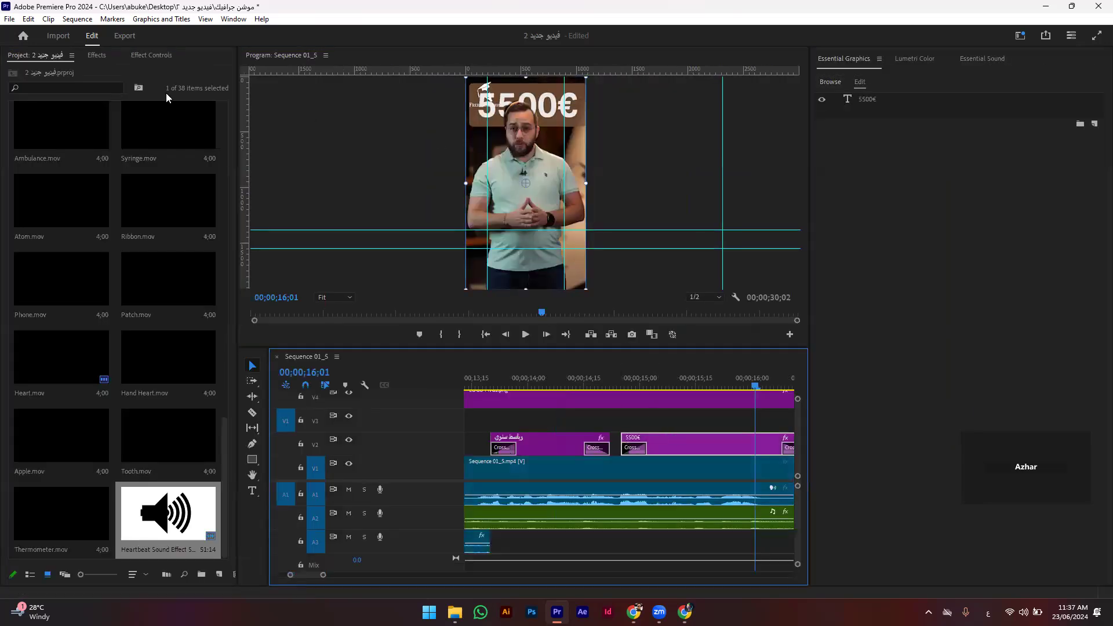
left_click(97, 55)
key("shift+5")
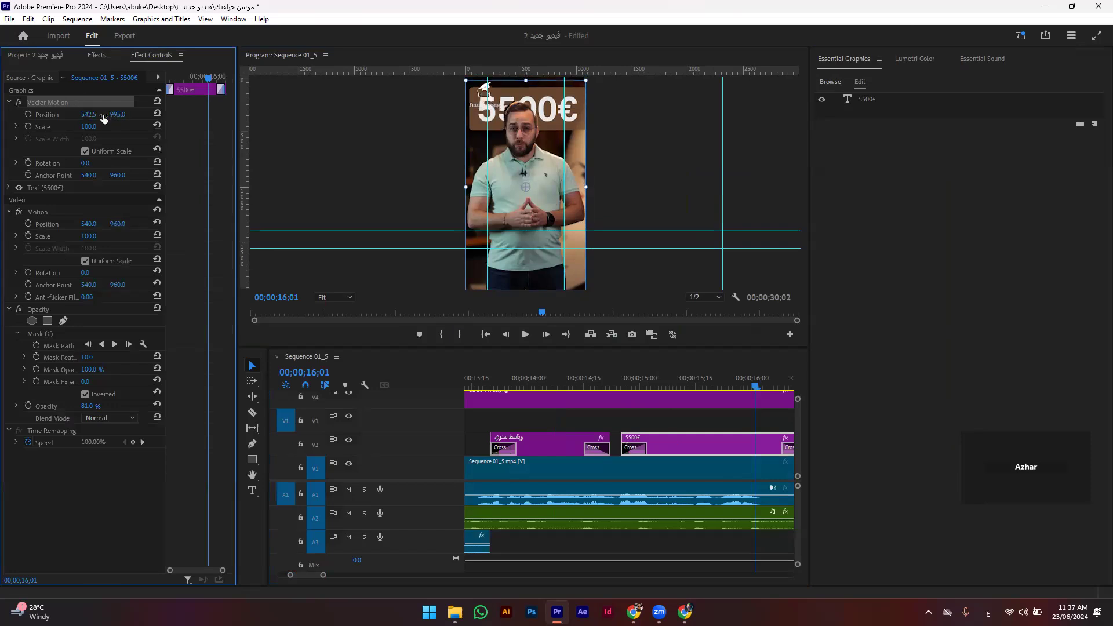
left_click_drag(89, 114, 101, 114)
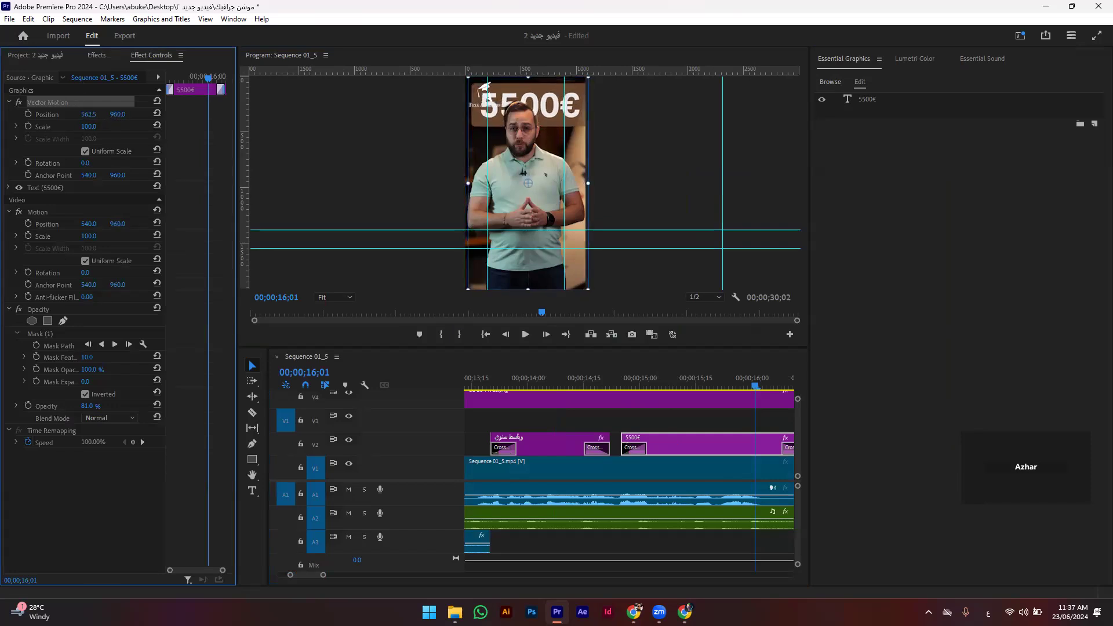
left_click(441, 144)
key("grave")
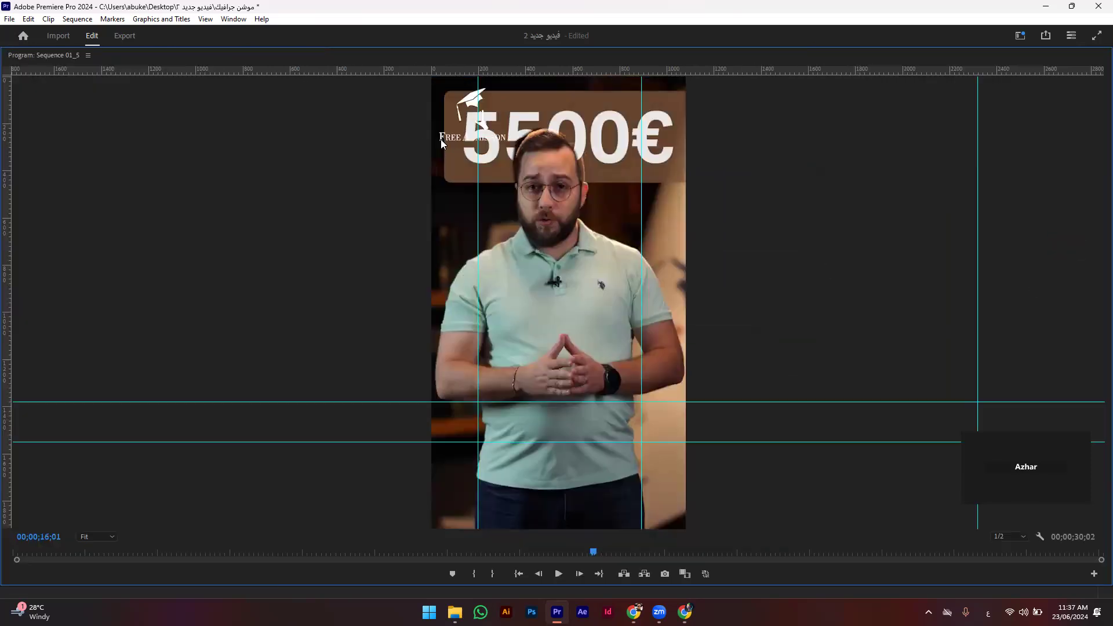
key("space")
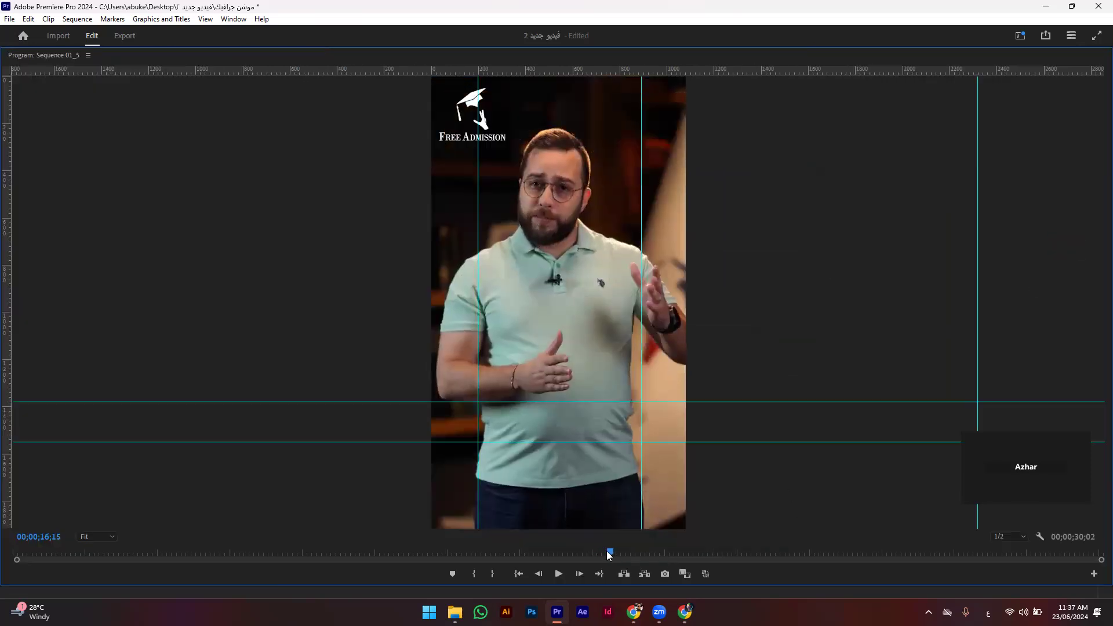
left_click_drag(608, 555, 601, 555)
key("grave")
Step: Rescrub the 5500€ title's Position X to centre it at 540, 960
left_click_drag(89, 119, 112, 129)
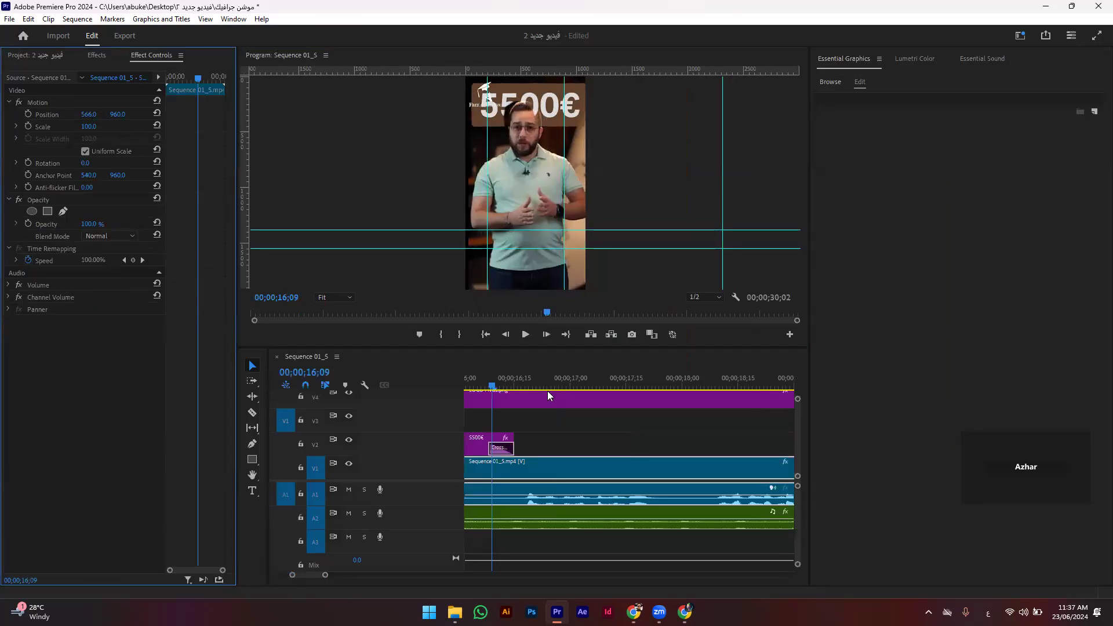
left_click(477, 444)
left_click_drag(89, 114, 102, 114)
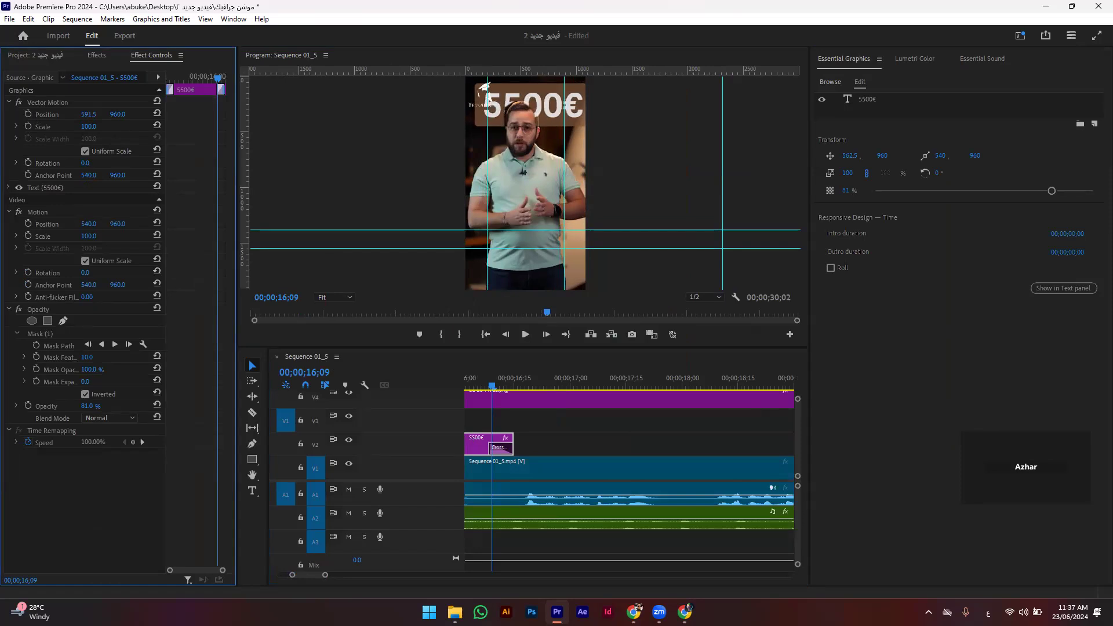
key("grave")
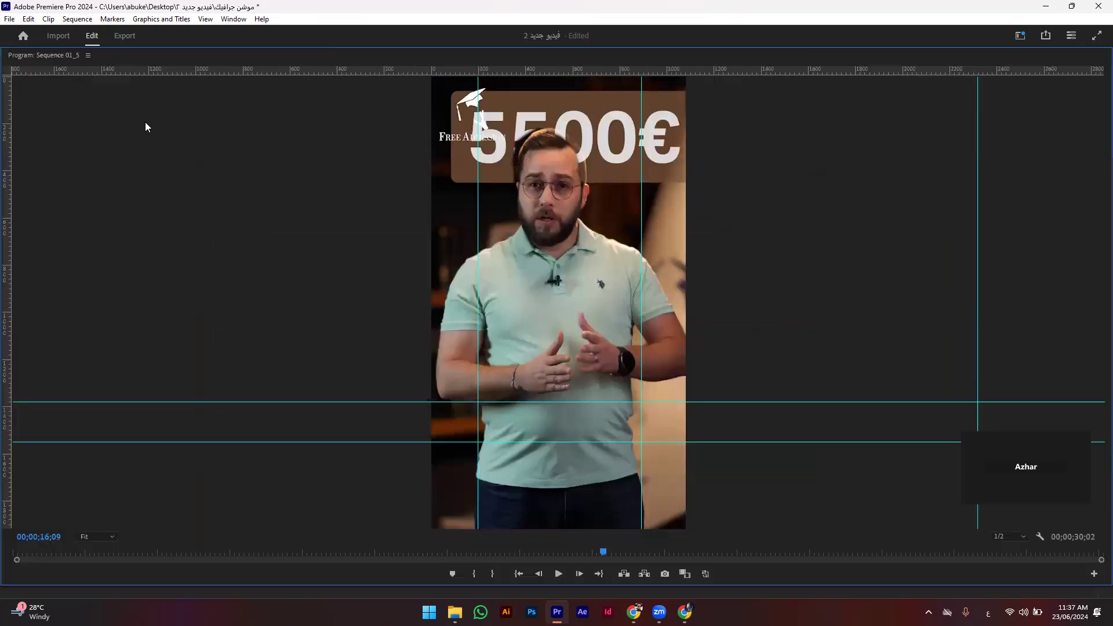
key("grave")
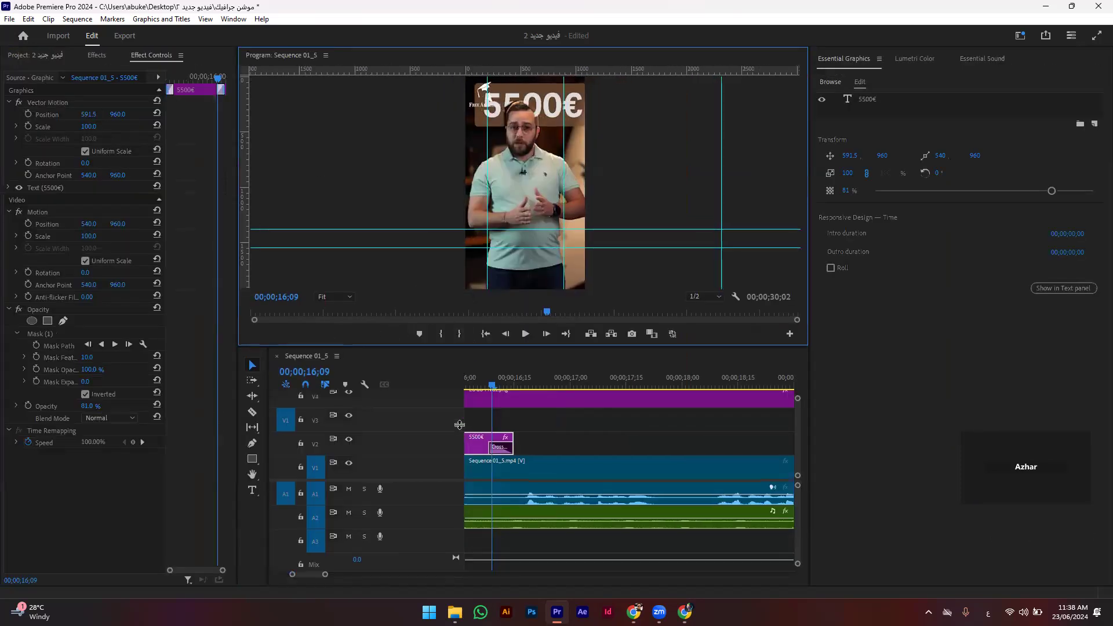
left_click_drag(470, 346, 429, 505)
mouse_move(89, 114)
left_mouse_down()
mouse_move(52, 114)
mouse_move(104, 116)
left_mouse_up()
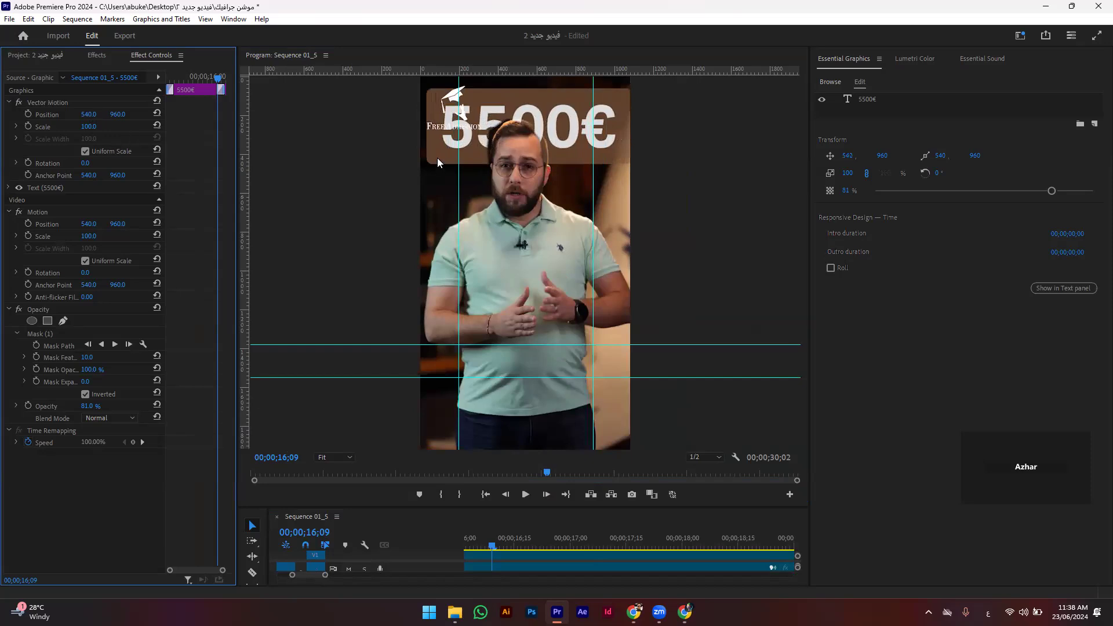
Step: Realign the 5500€ title's face mask over the speaker's head and keyframe Mask Path
left_click(63, 335)
left_click_drag(499, 172, 510, 174)
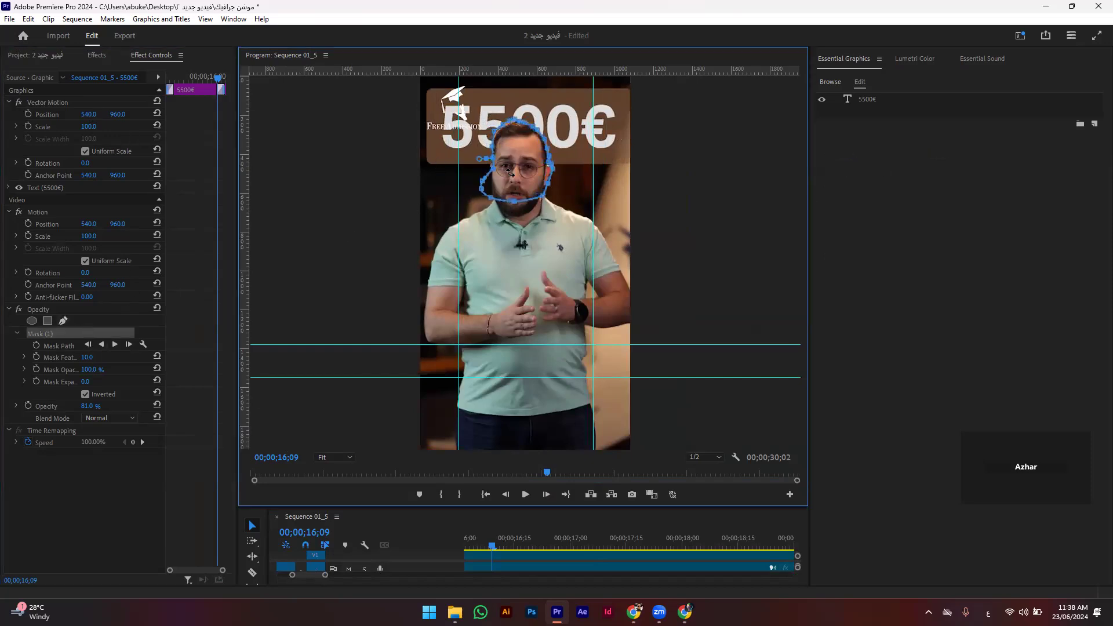
left_click_drag(549, 473, 523, 474)
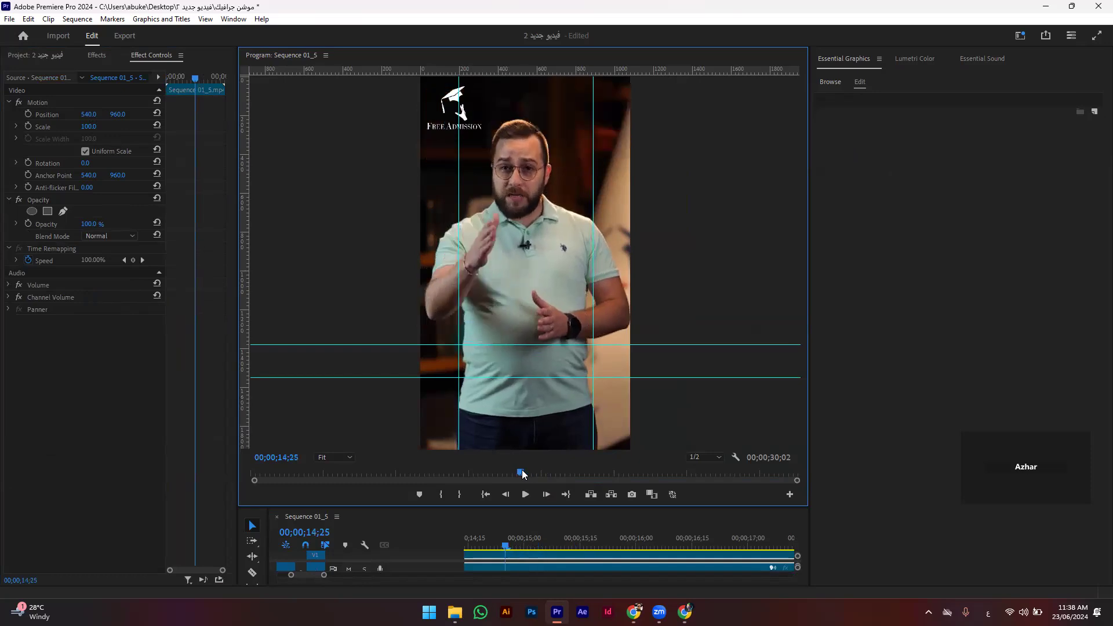
left_click(535, 472)
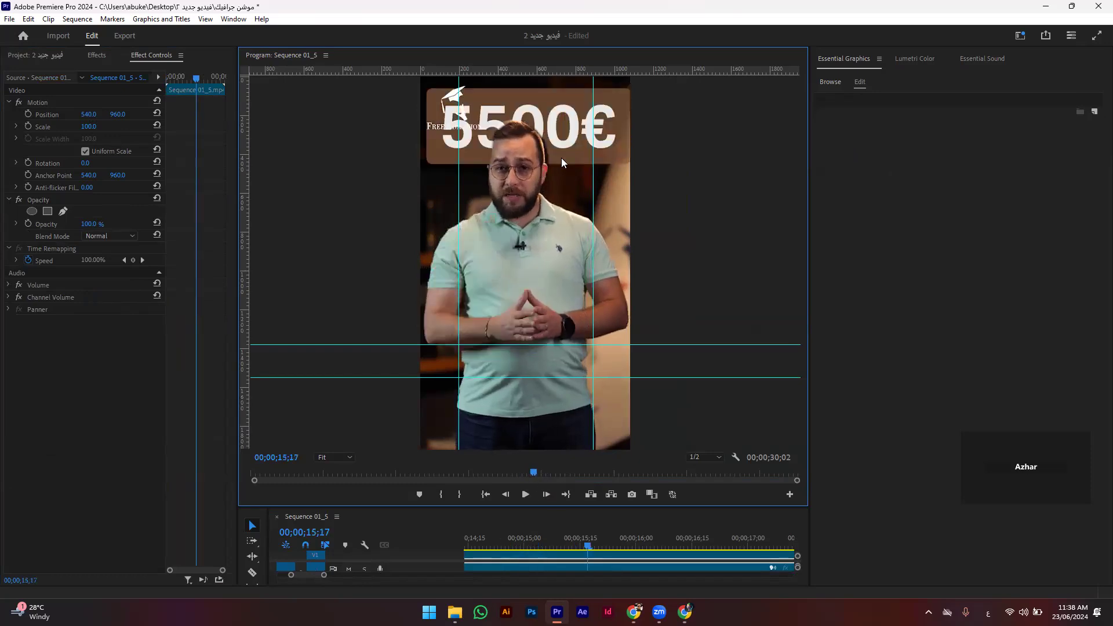
left_click(578, 150)
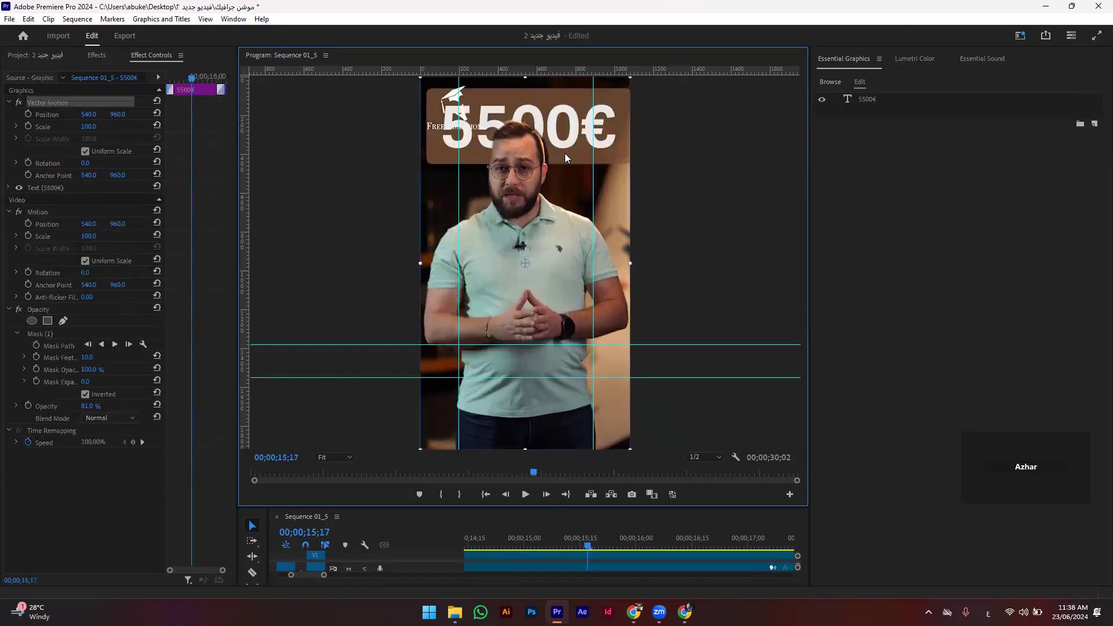
left_click(84, 336)
left_click_drag(513, 180, 512, 181)
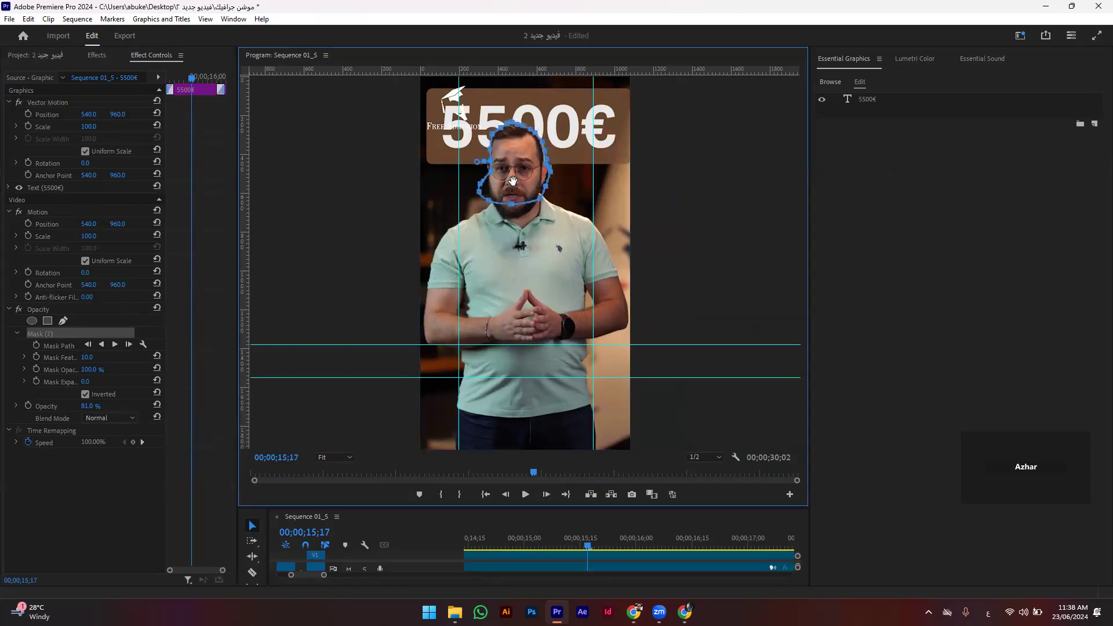
key("space")
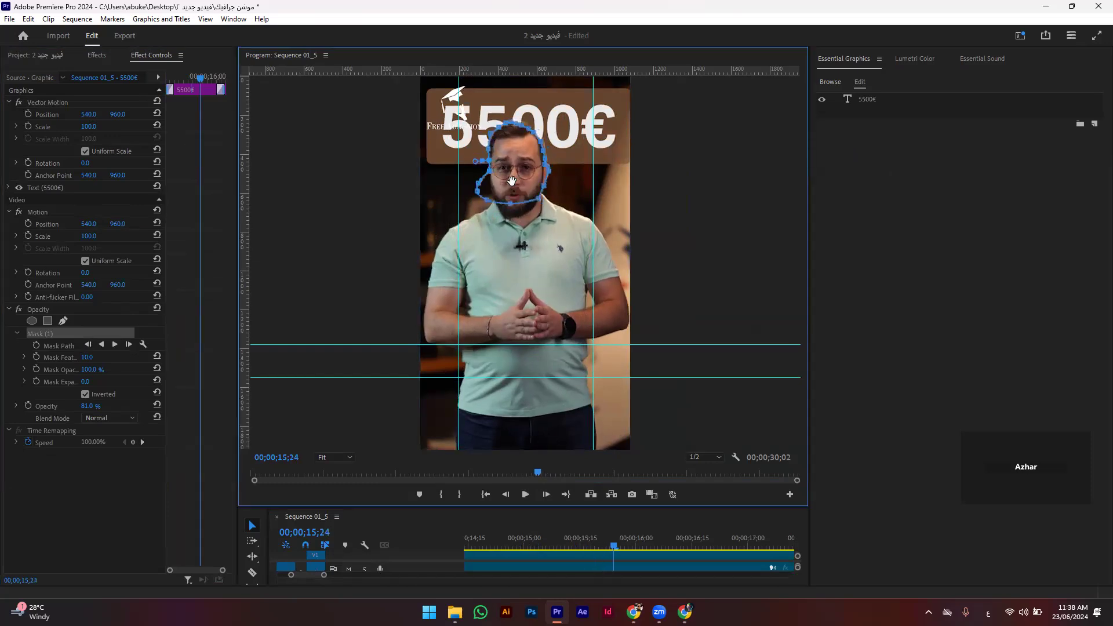
left_click_drag(511, 181, 514, 178)
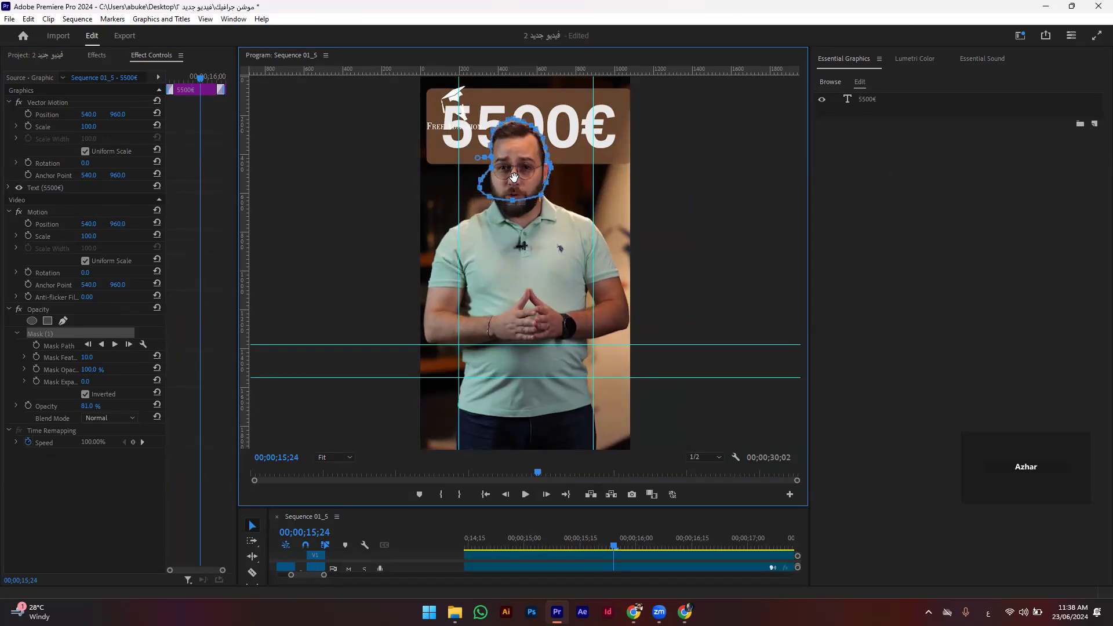
left_click(199, 293)
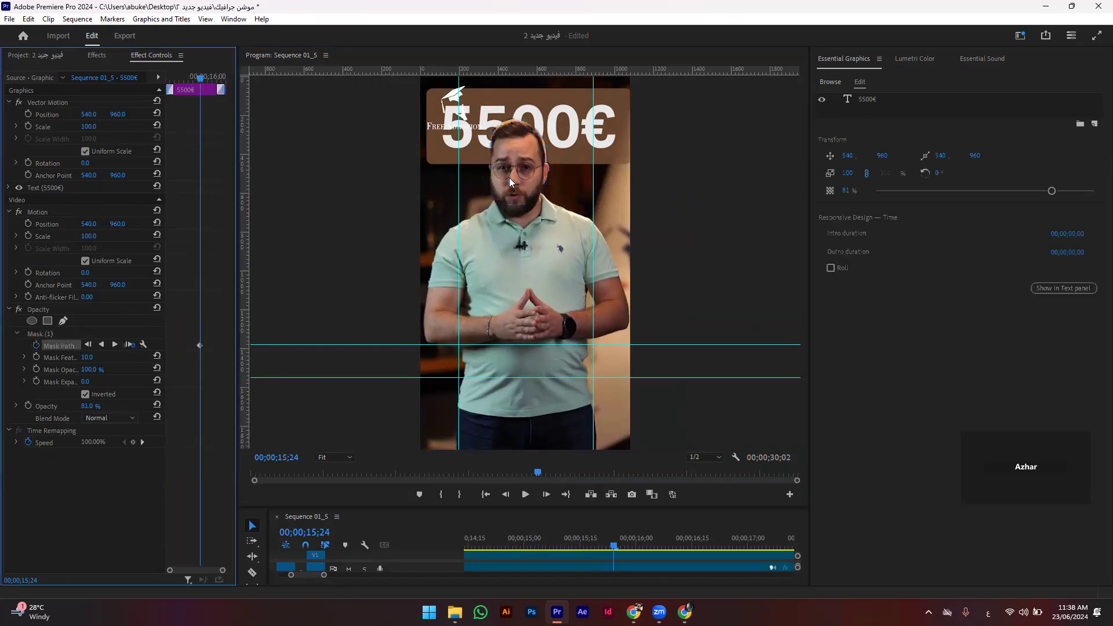
Step: Play through the price title section to check the masked head
key("shift+Right")
key("shift+Right")
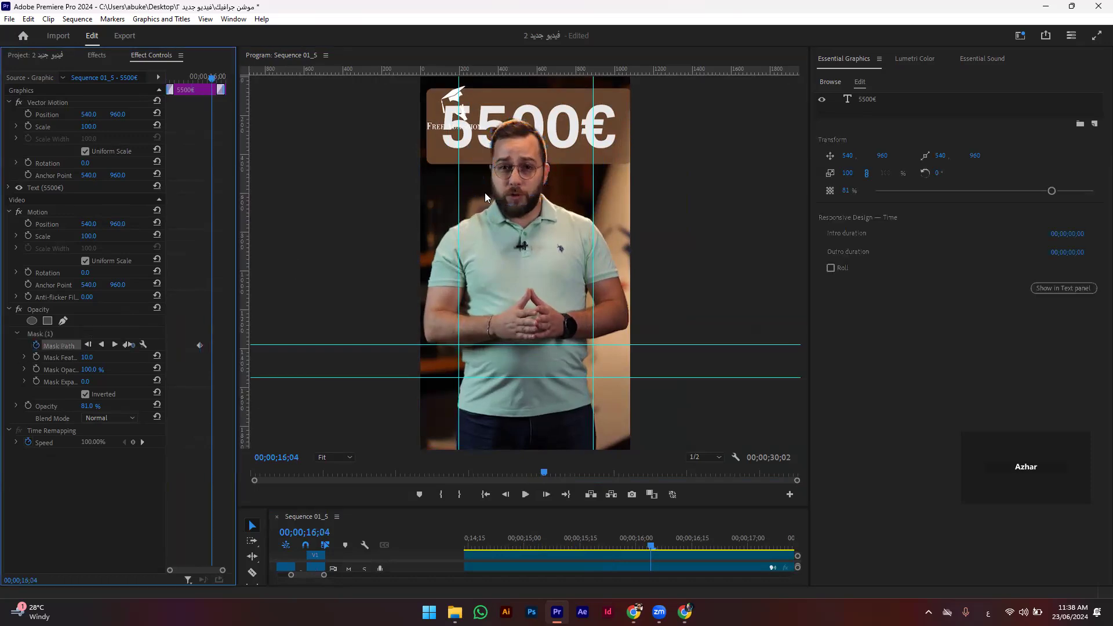
key("space")
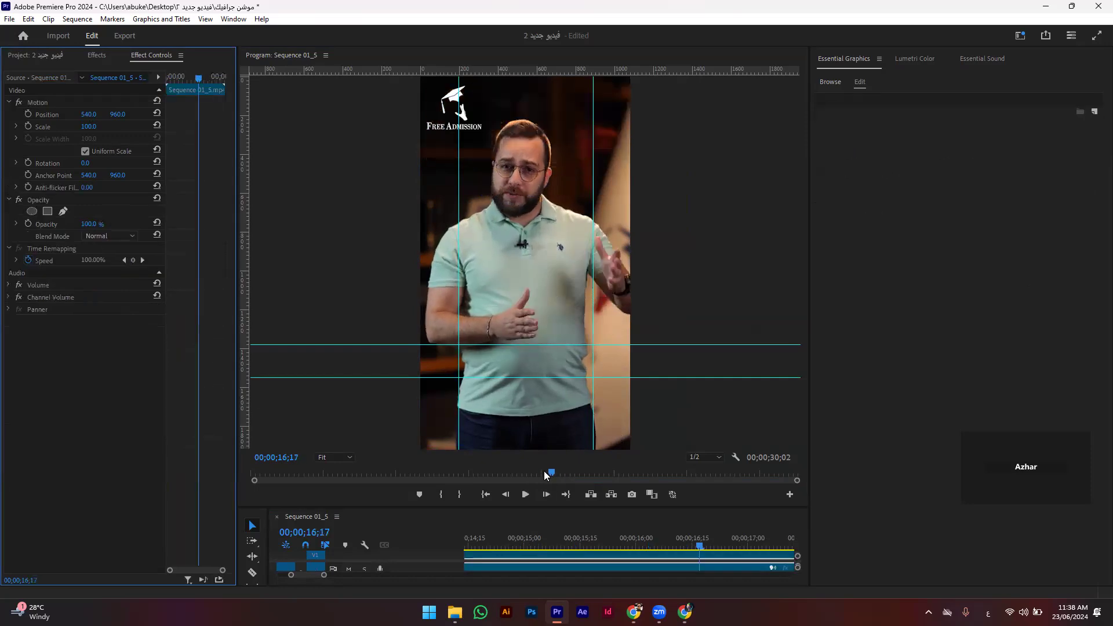
left_click_drag(544, 472, 511, 476)
key("space")
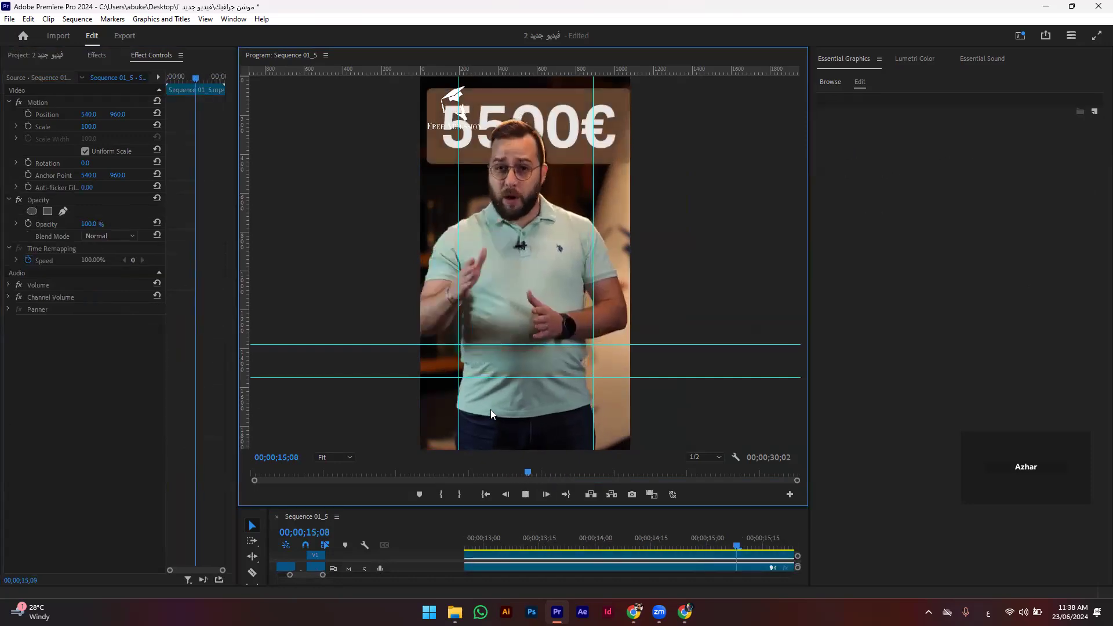
key("space")
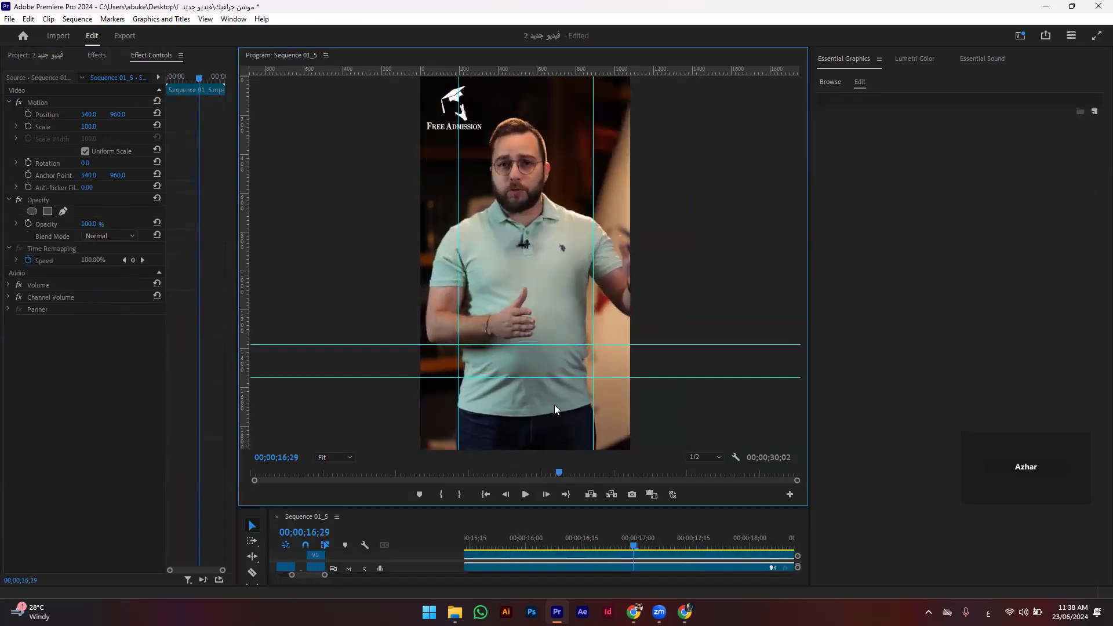
key("grave")
key("grave")
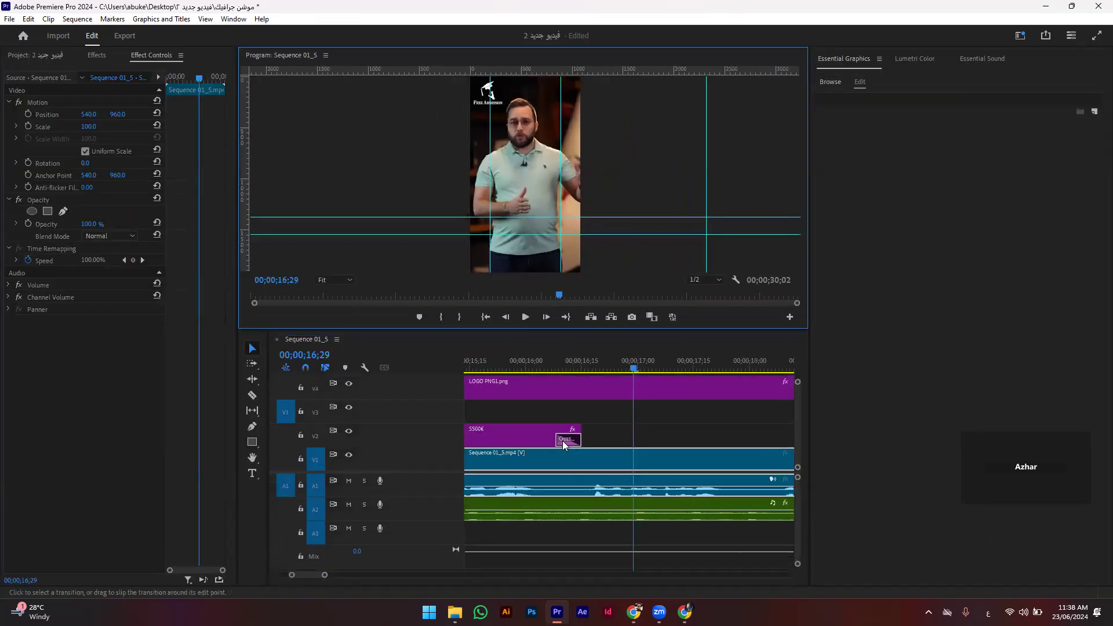
Step: Place a copy of the وبقسط سنوي caption clip later on the track
scroll(562, 441, "up", 3)
left_click(534, 443)
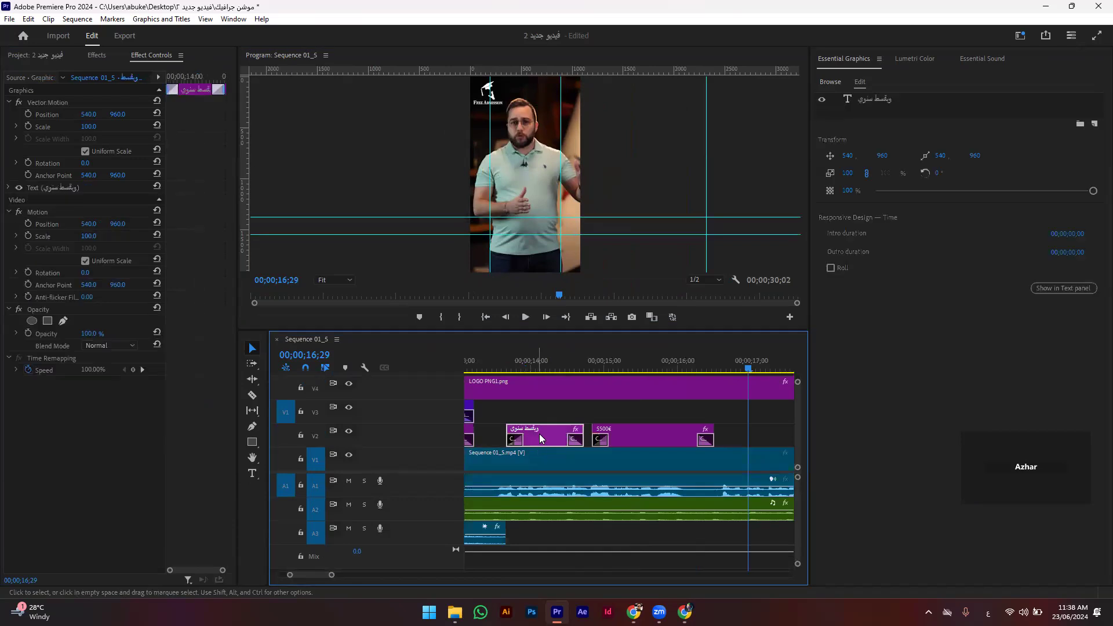
left_click_drag(543, 438, 766, 438)
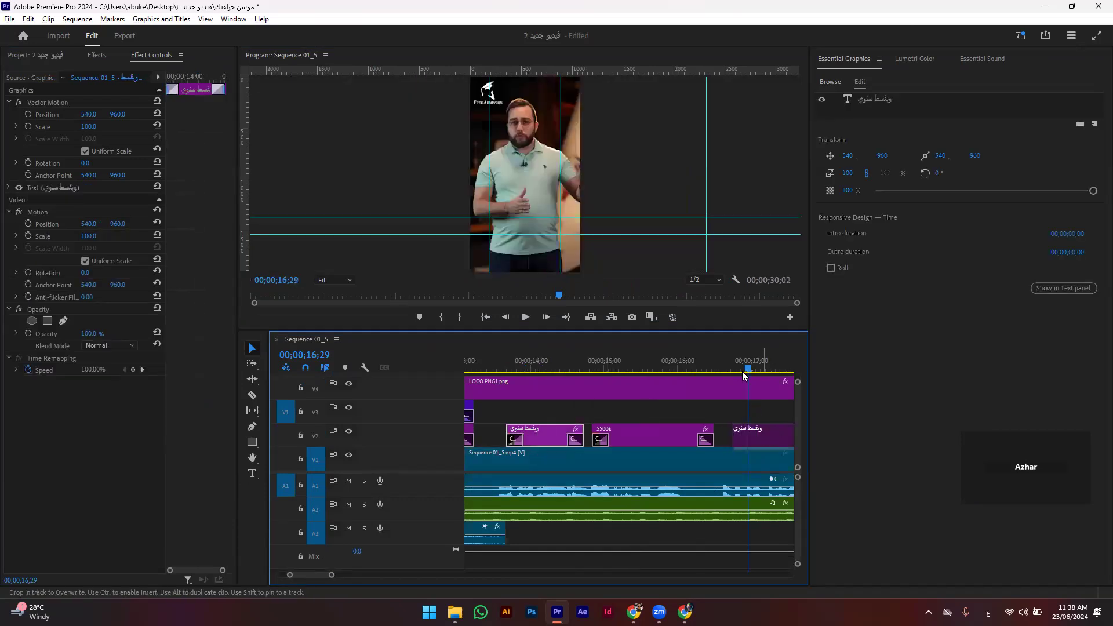
left_click(723, 369)
key("space")
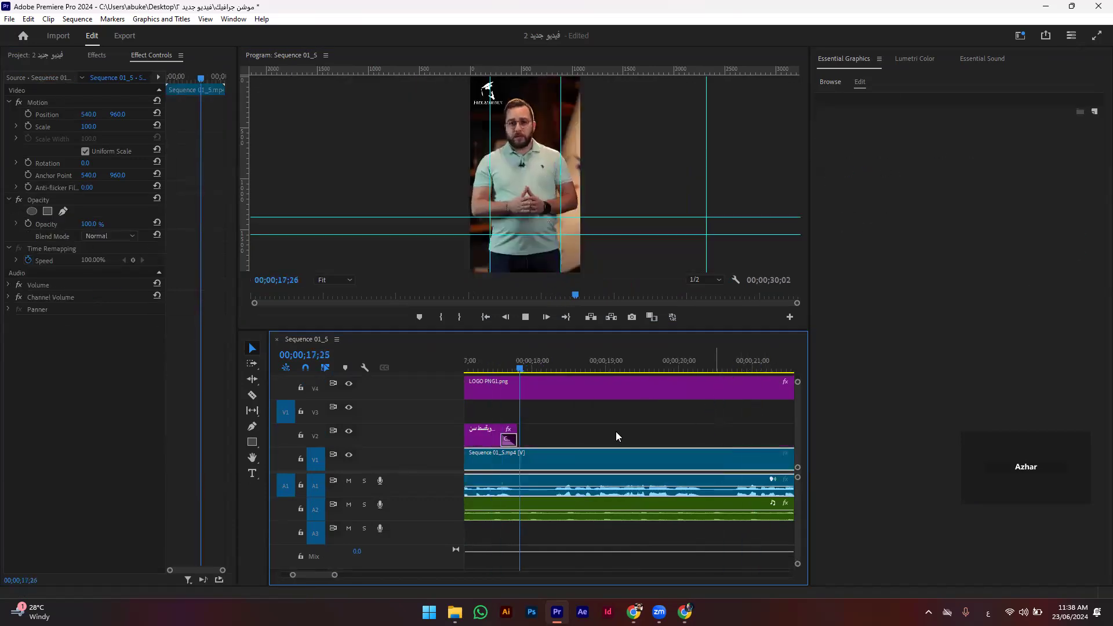
left_click(625, 370)
Step: Retype the copied caption as بتدرس طب اسنان
key("t")
left_click(525, 227)
key("ctrl+a")
type("ب")
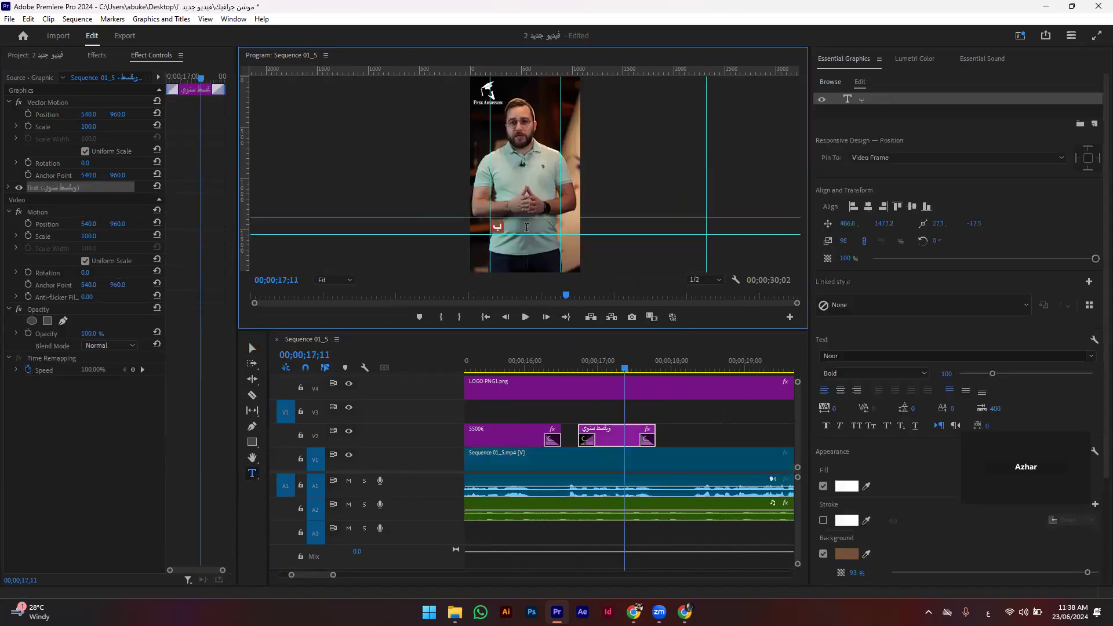
type("رس طب اسنن")
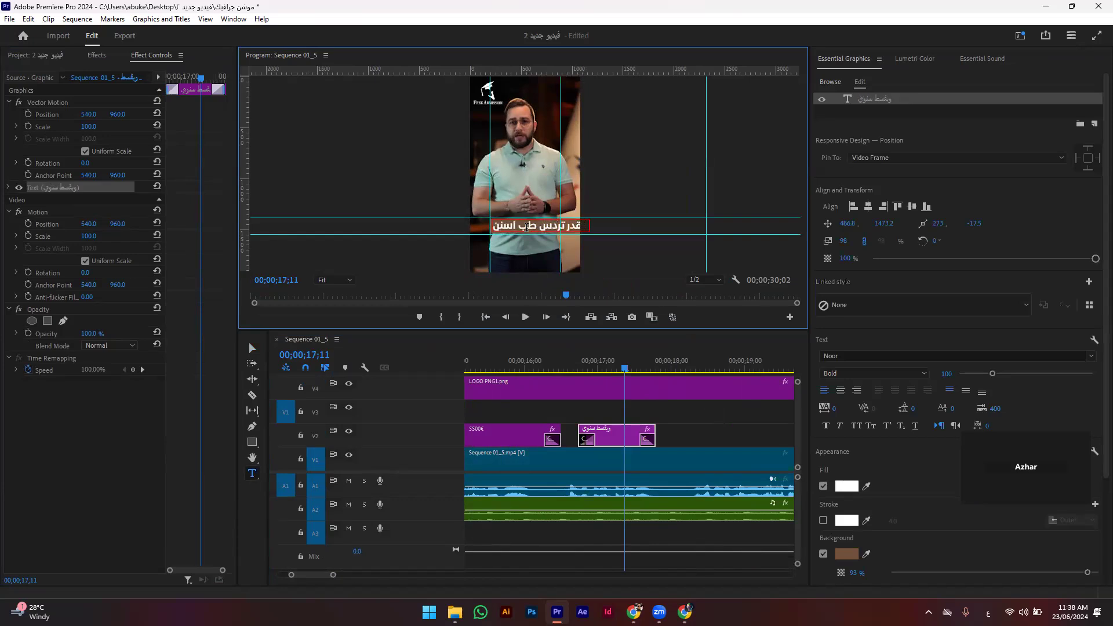
key("ctrl+z")
type("بت")
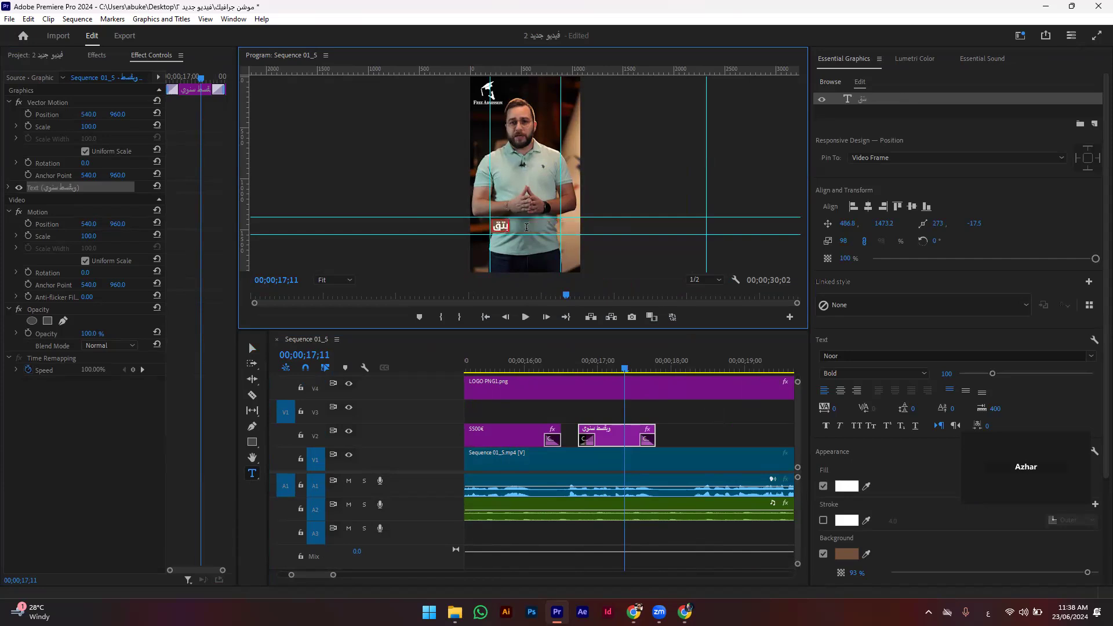
type("درس طب اسنان")
left_click(252, 348)
Step: Centre the caption horizontally in the frame and select Tooth.mov in the Project bin
key("grave")
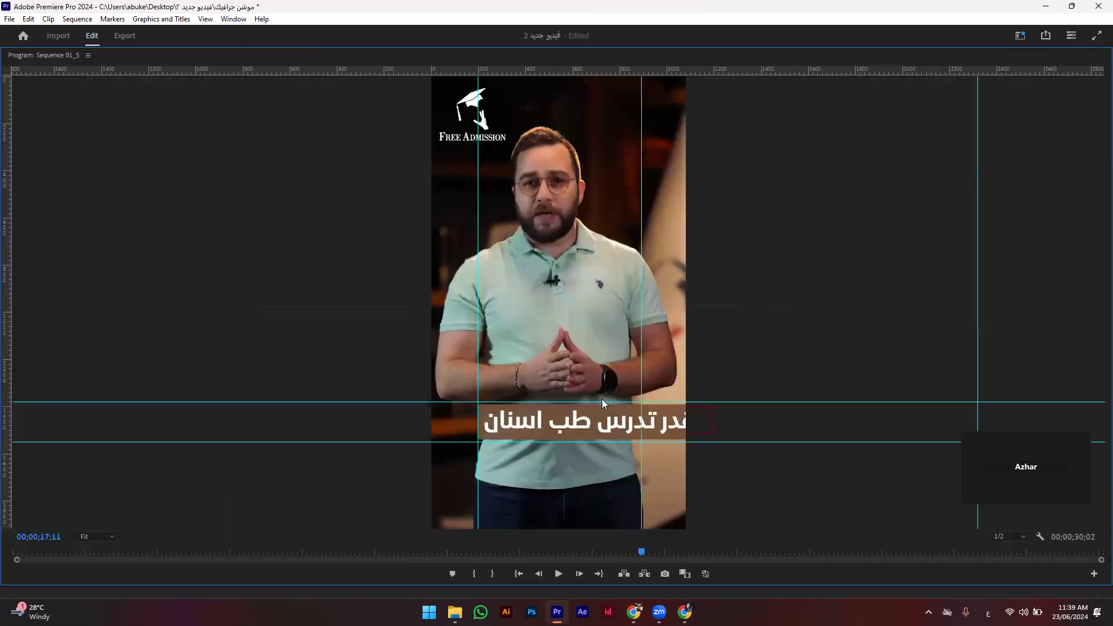
left_click_drag(602, 428, 581, 422)
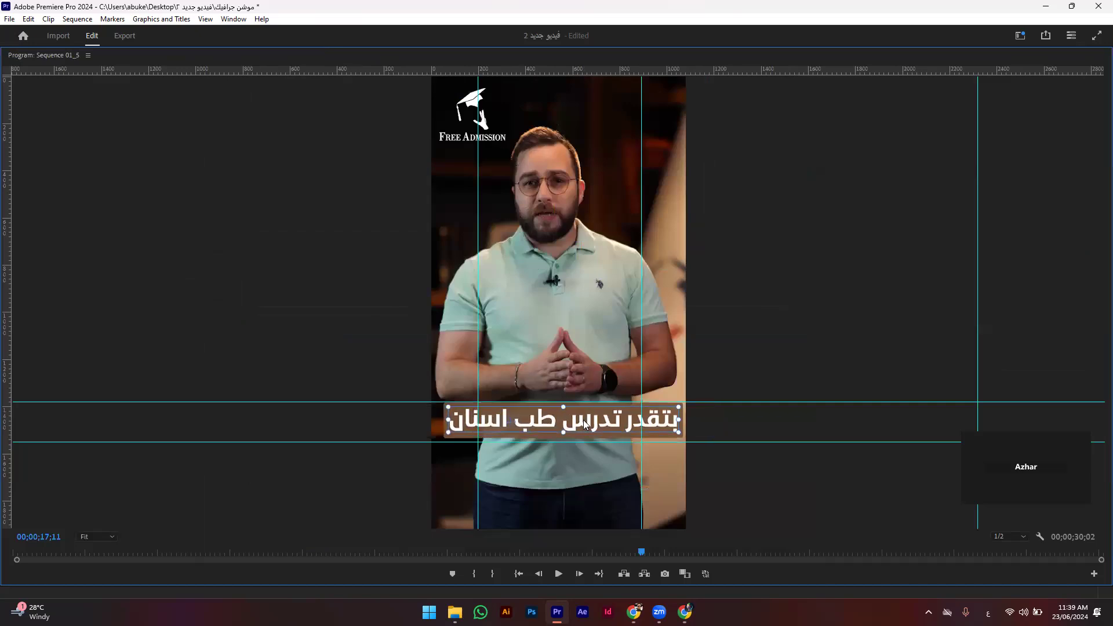
key("grave")
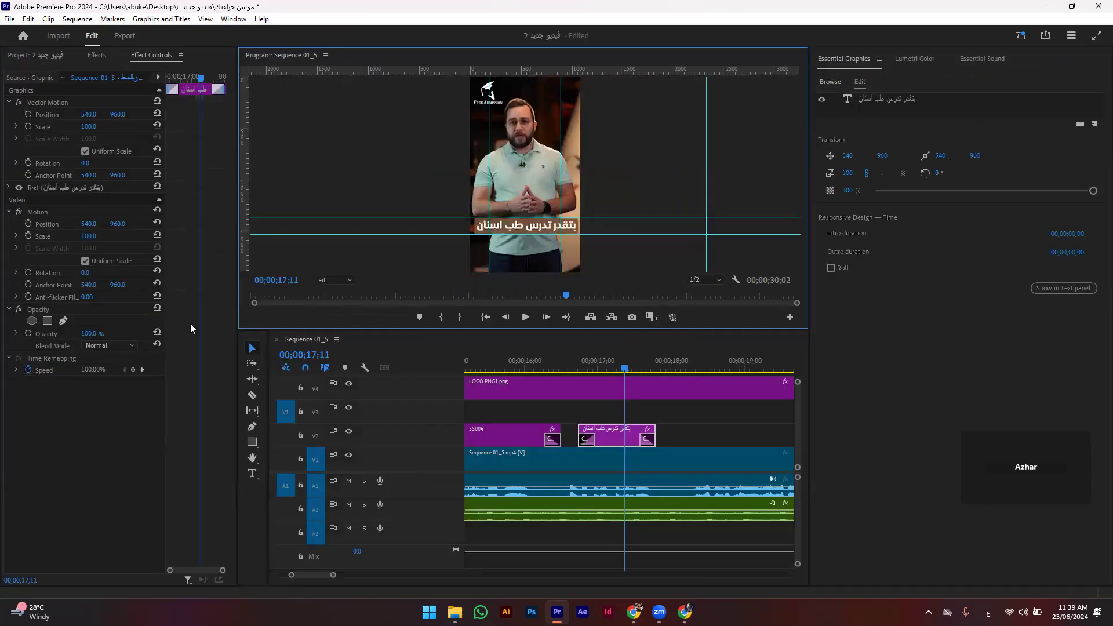
left_click(36, 55)
left_click(177, 440)
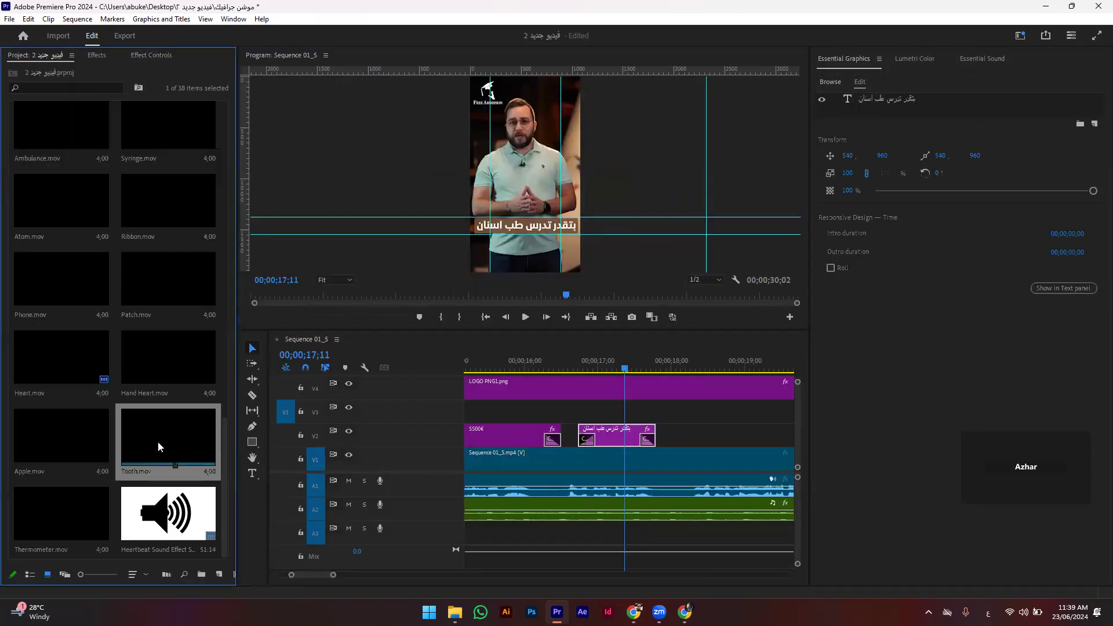
left_click_drag(168, 444, 647, 415)
left_click_drag(591, 371, 655, 414)
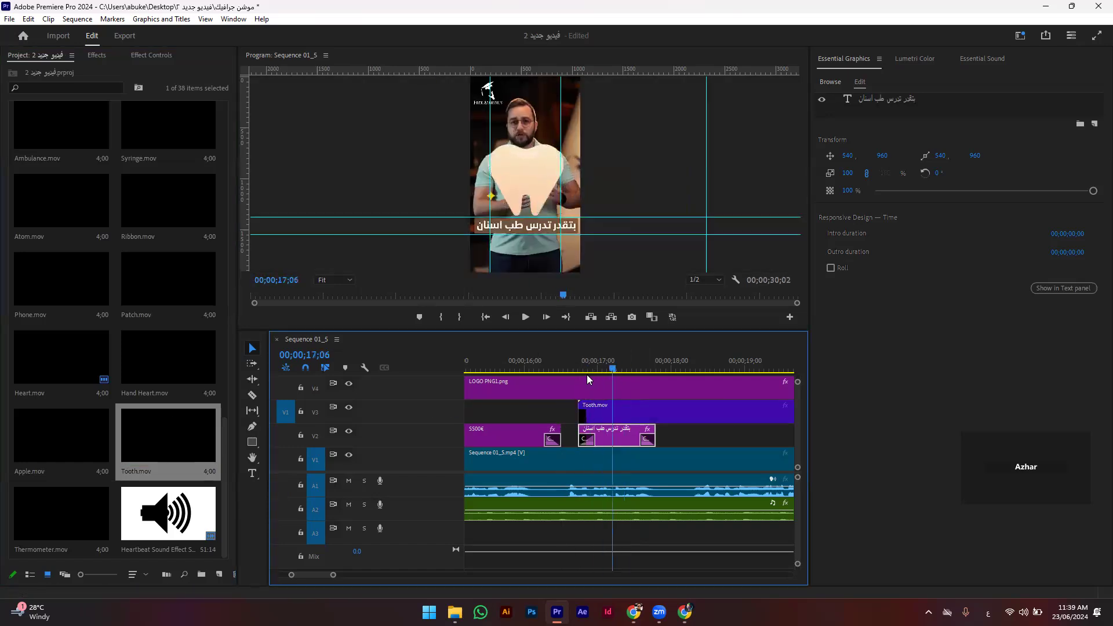
left_click(672, 412)
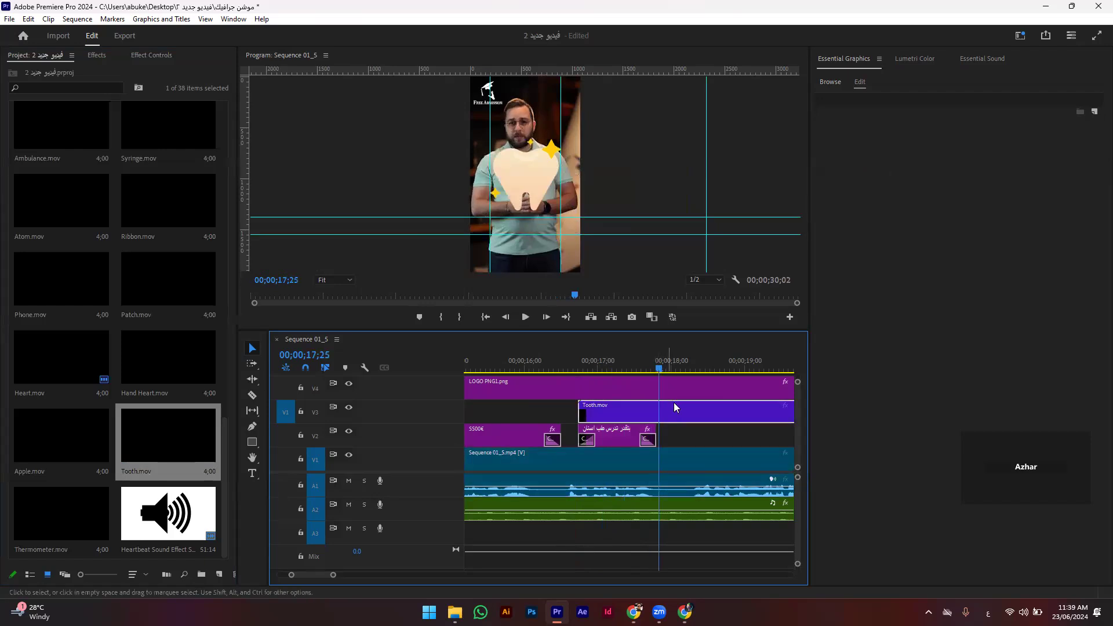
left_click_drag(675, 367, 677, 366)
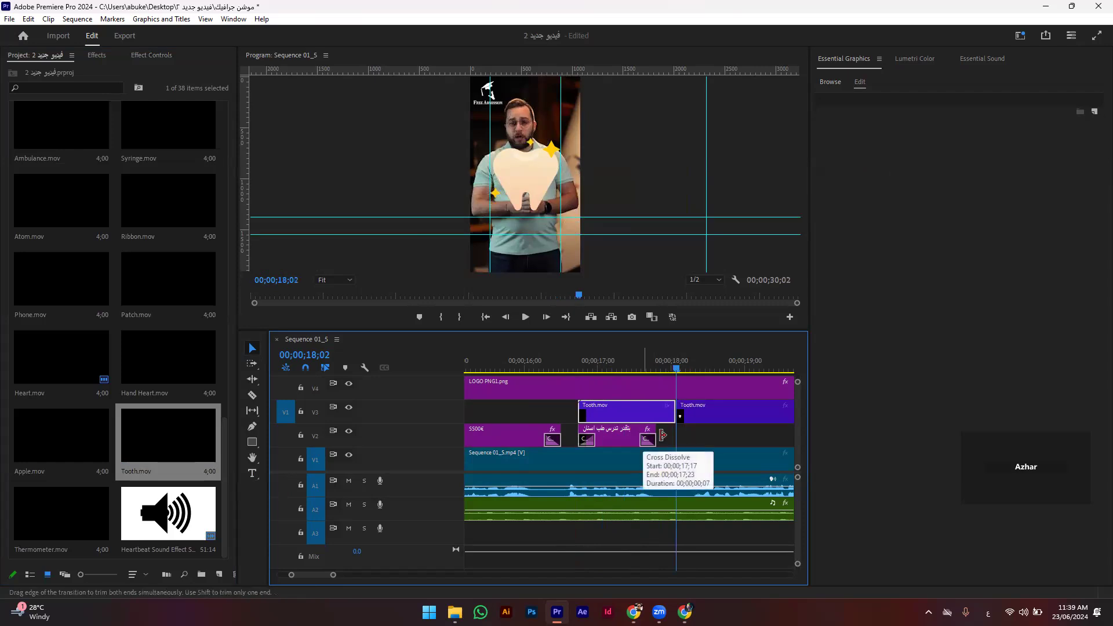
key("ctrl+k")
key("Delete")
left_click(631, 416)
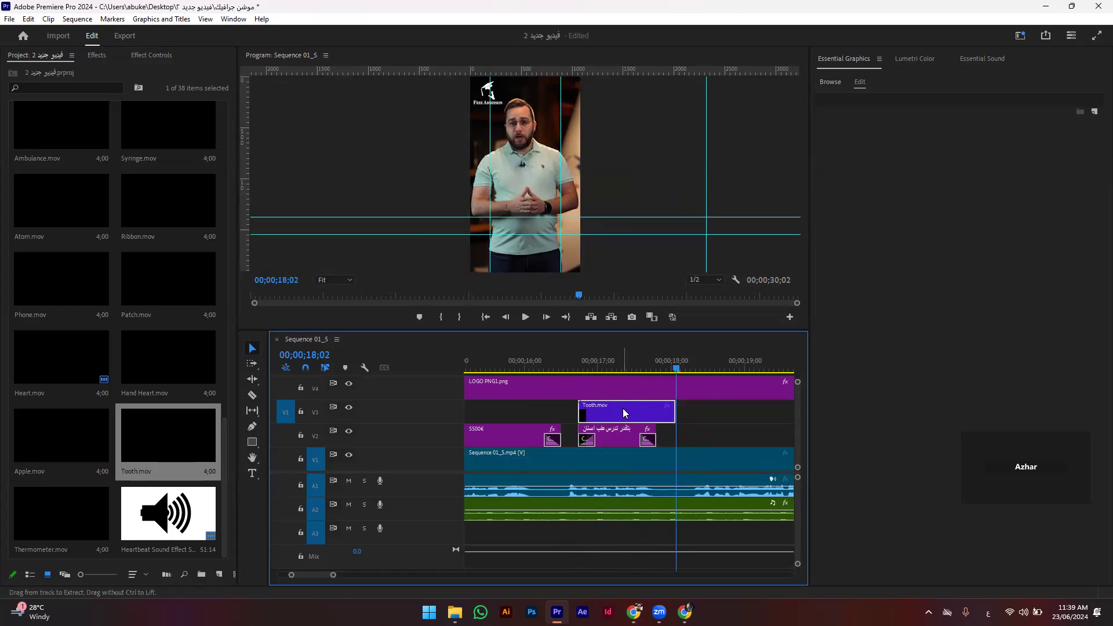
key("ctrl+z")
key("ctrl+z")
key("Delete")
key("minus")
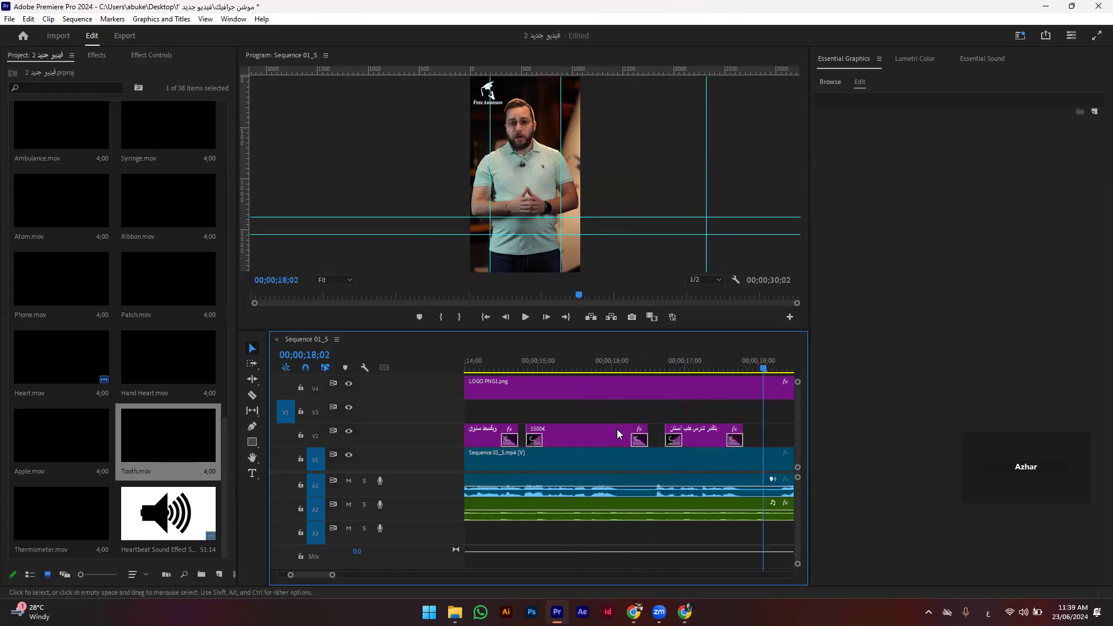
key("ctrl+z")
Step: Replace the heart overlay clip with Tooth.mov and preview it around 16 s
left_click_drag(632, 416, 760, 415)
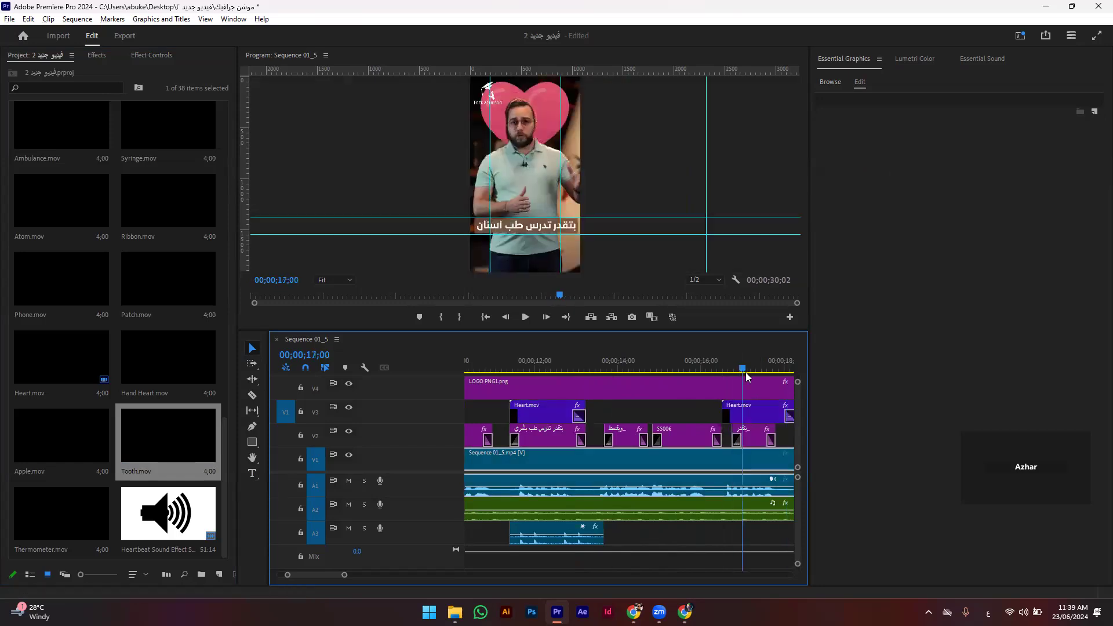
left_click(179, 412)
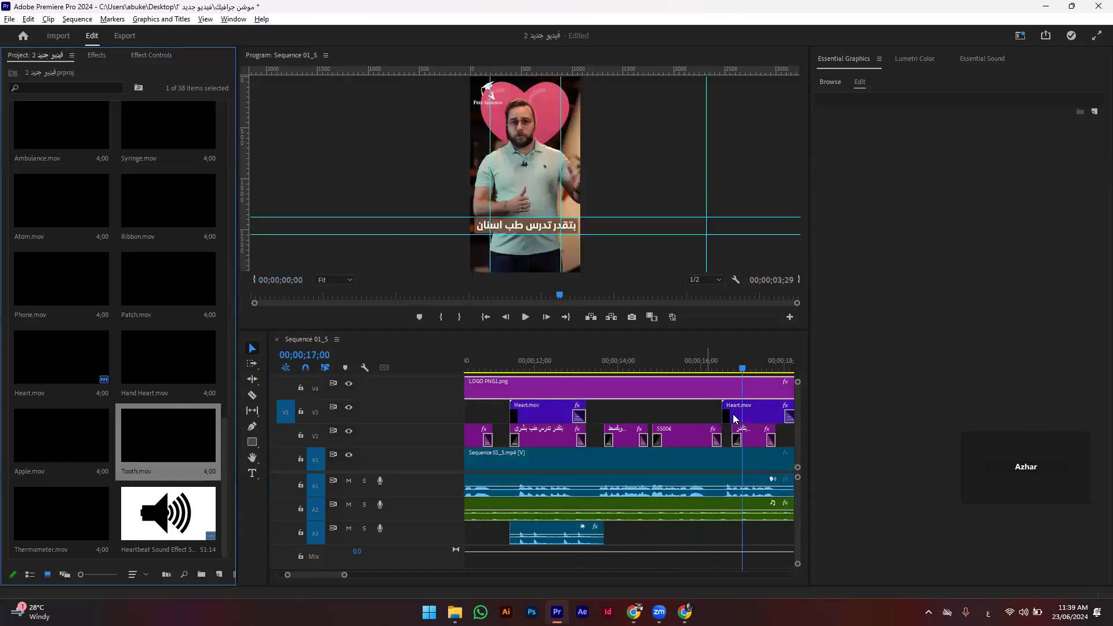
left_click_drag(739, 416, 740, 416)
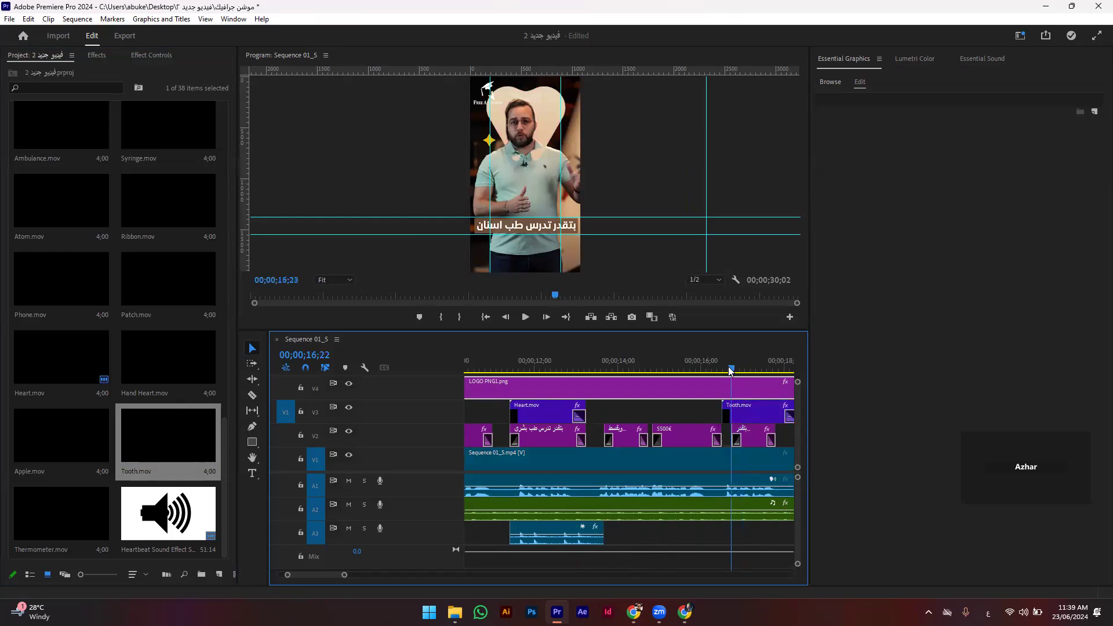
key("space")
key("grave")
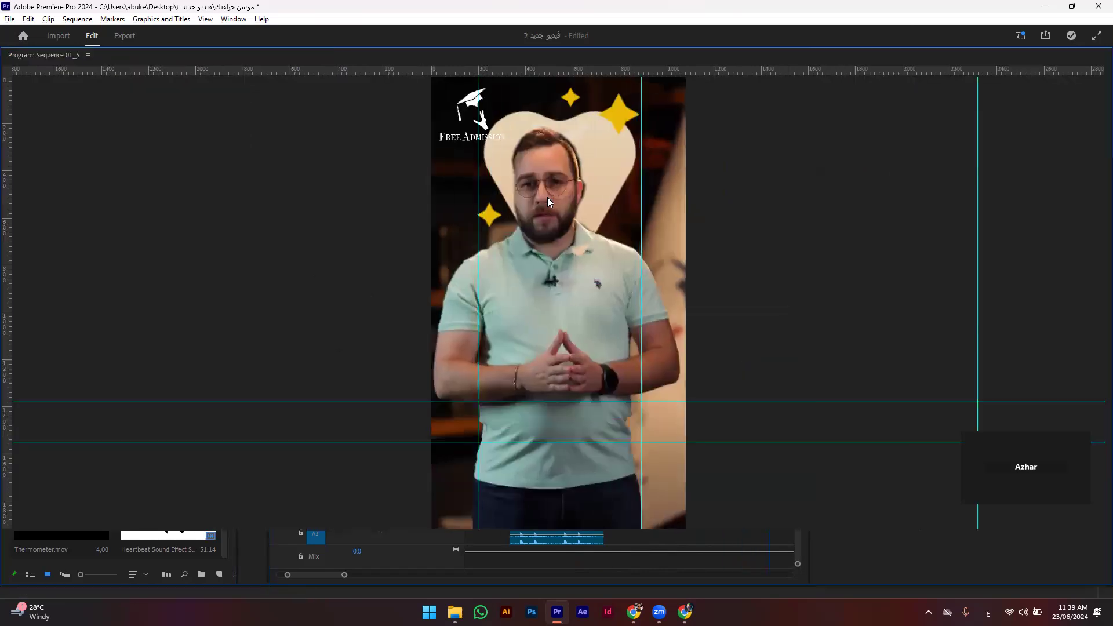
key("grave")
key("grave")
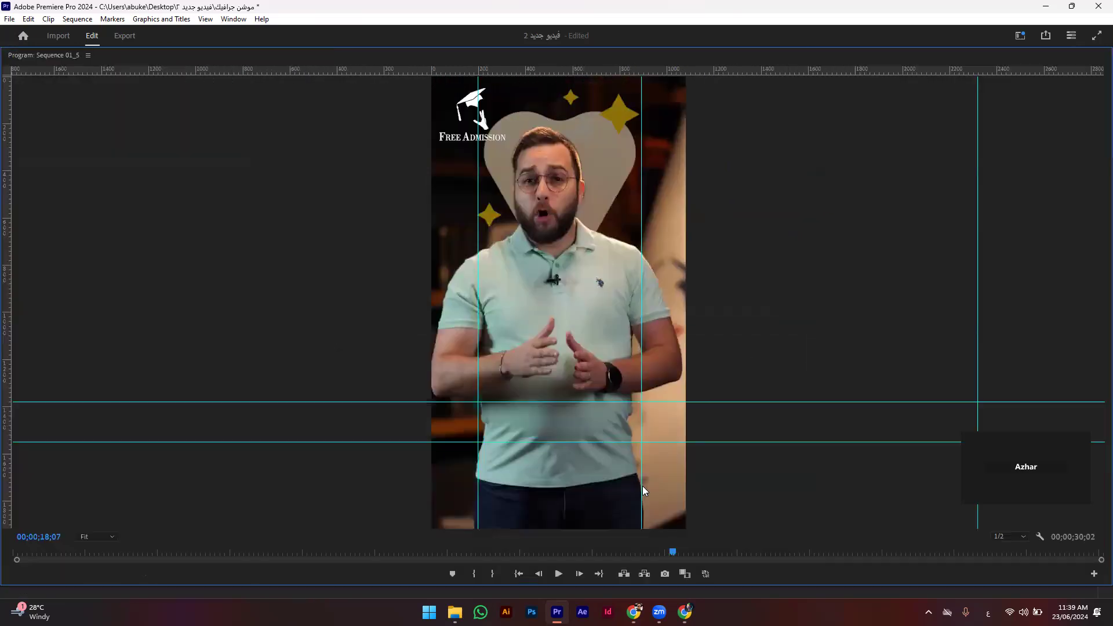
left_click(606, 556)
left_click(600, 557)
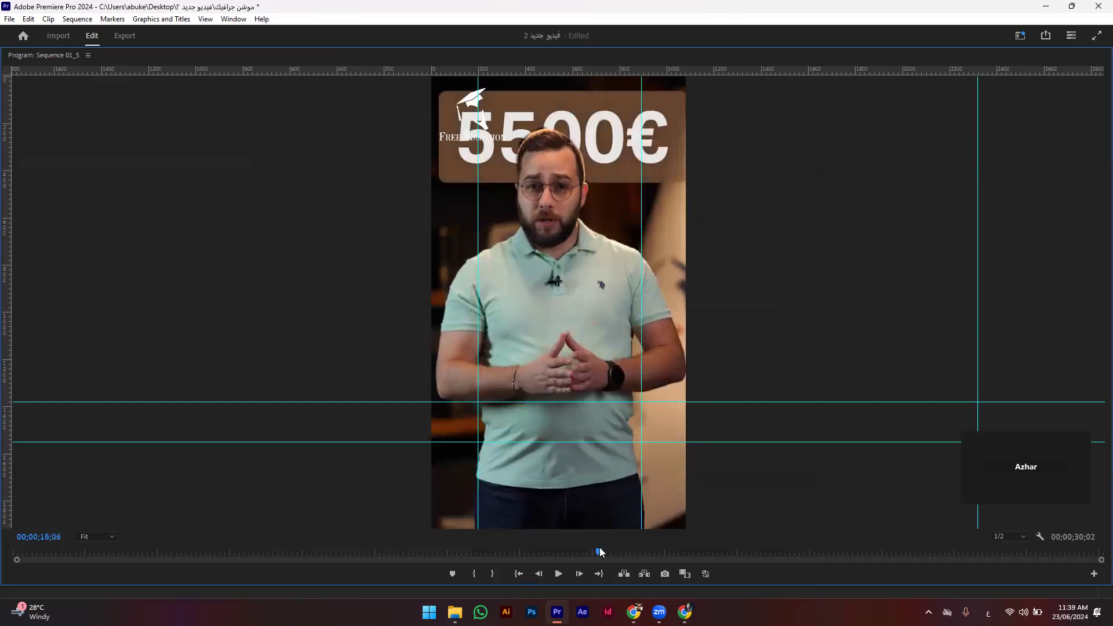
key("space")
key("space")
key("grave")
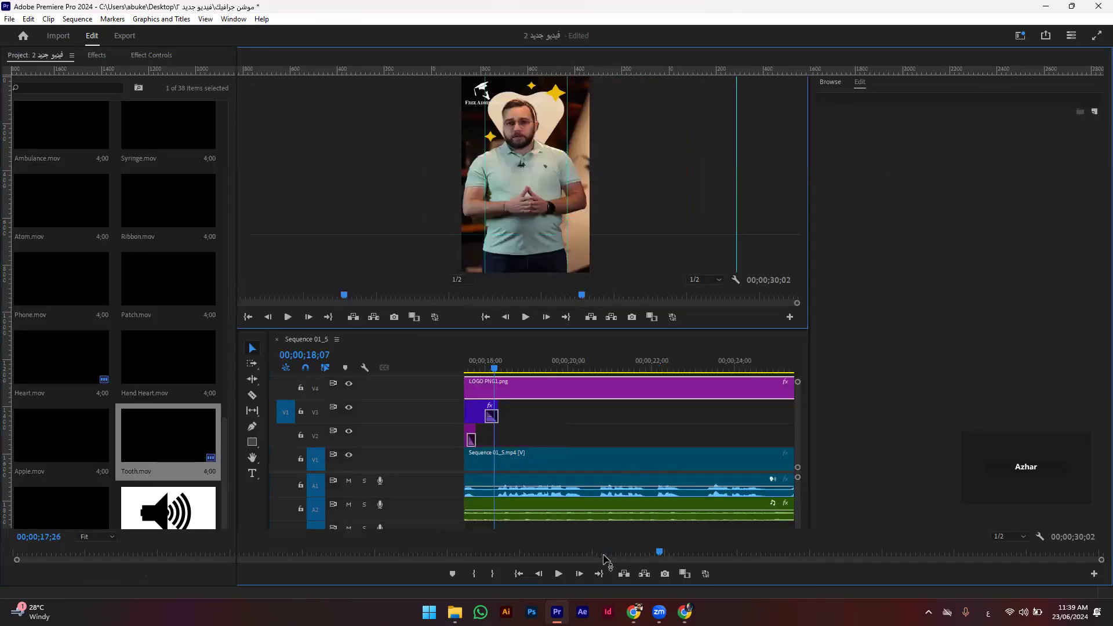
Step: Re-place Tooth.mov on V3 above the caption and trim it to about two seconds
key("Delete")
left_click_drag(178, 437, 610, 416)
left_click_drag(751, 410, 661, 416)
left_click(615, 415)
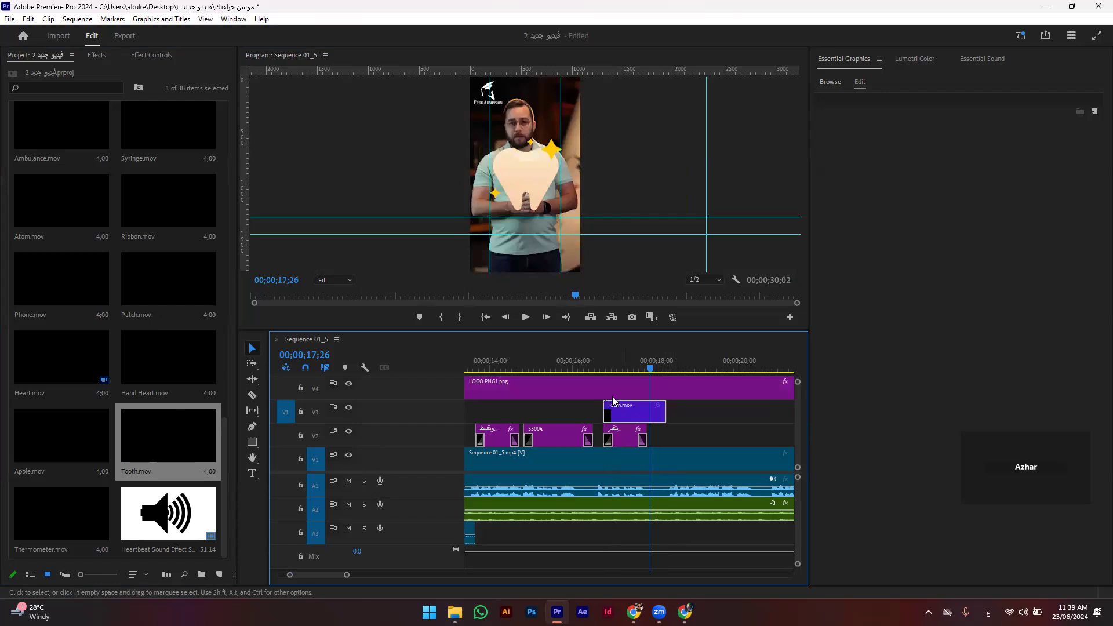
Step: Scale Tooth.mov to 37 at position 540, 1001 and preview it full window
left_click(611, 361)
left_click(621, 361)
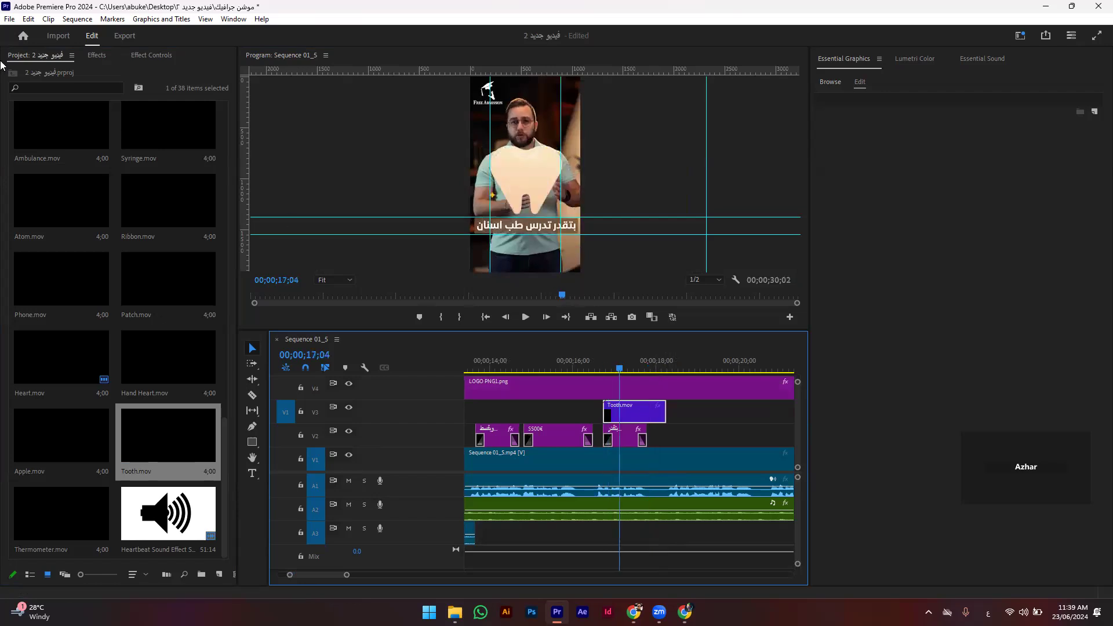
left_click(96, 55)
left_click(150, 56)
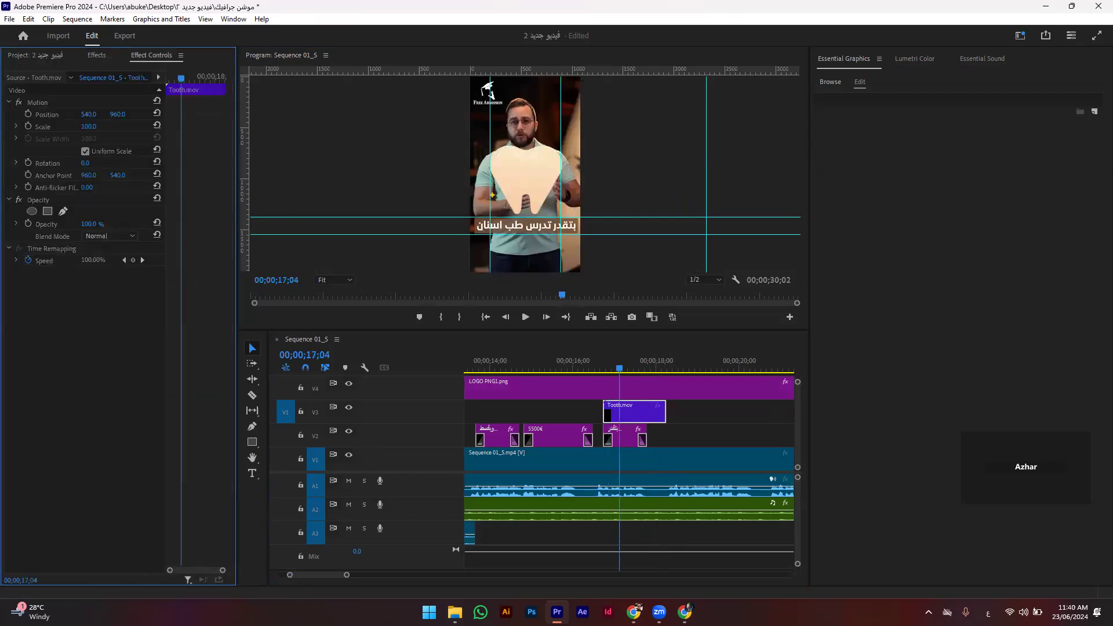
left_click_drag(88, 127, 65, 127)
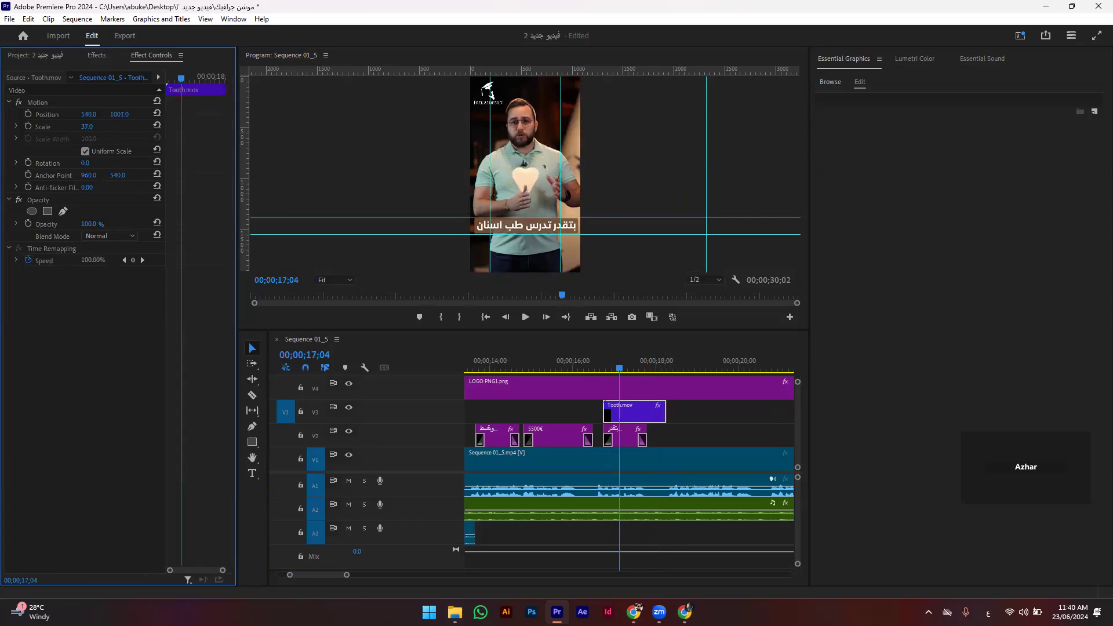
key("grave")
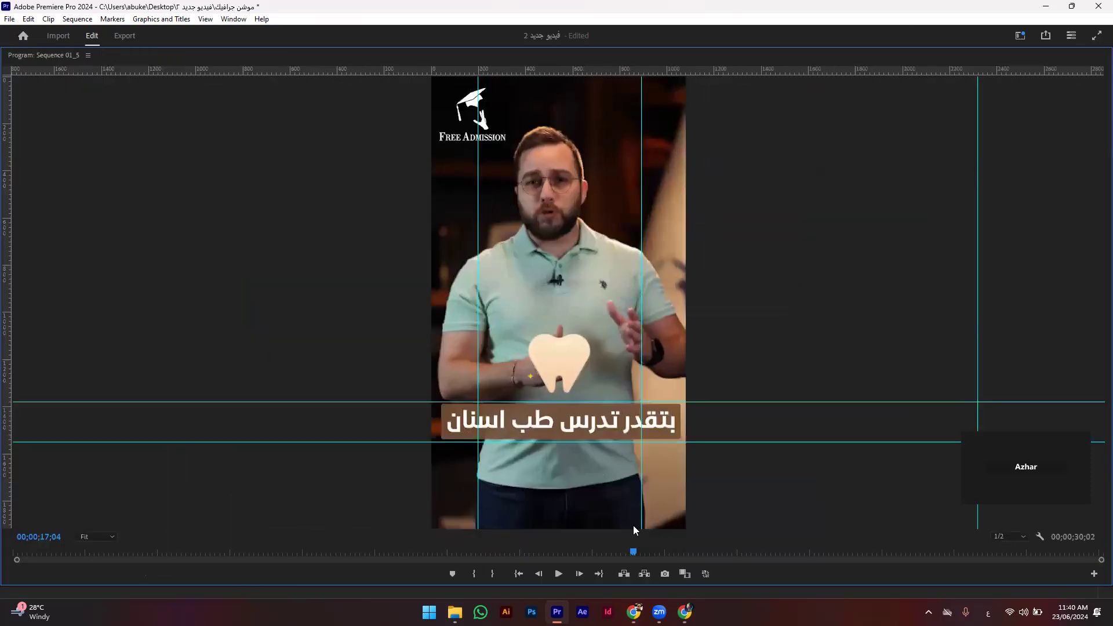
left_click_drag(626, 552, 564, 536)
key("space")
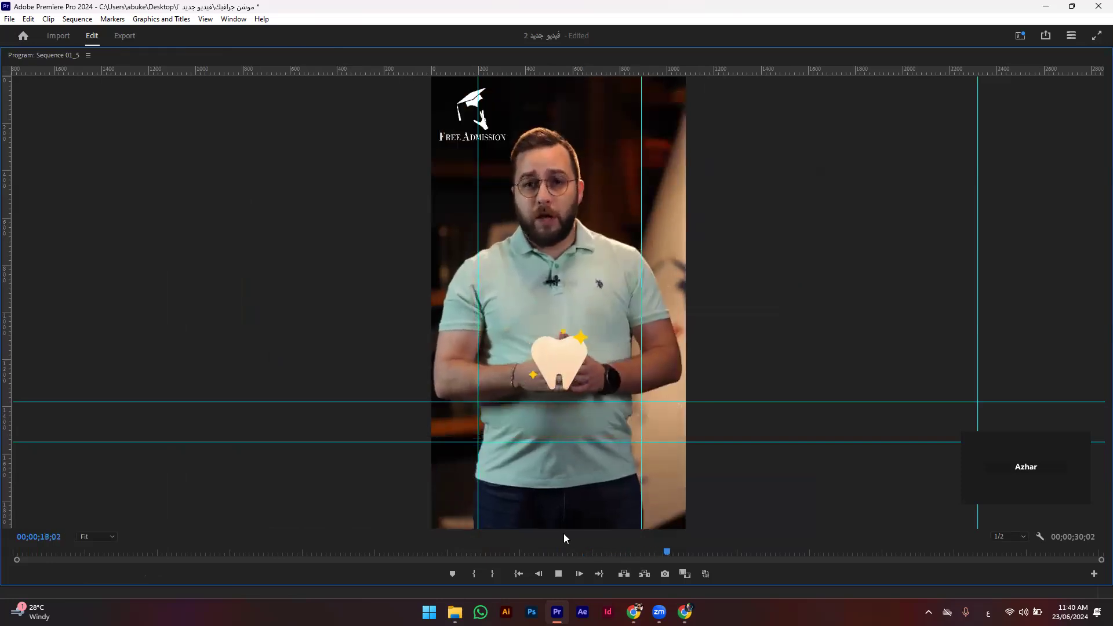
key("space")
key("grave")
Step: Add the default Cross Dissolve to the end of the Tooth.mov overlay and play it back
right_click(669, 413)
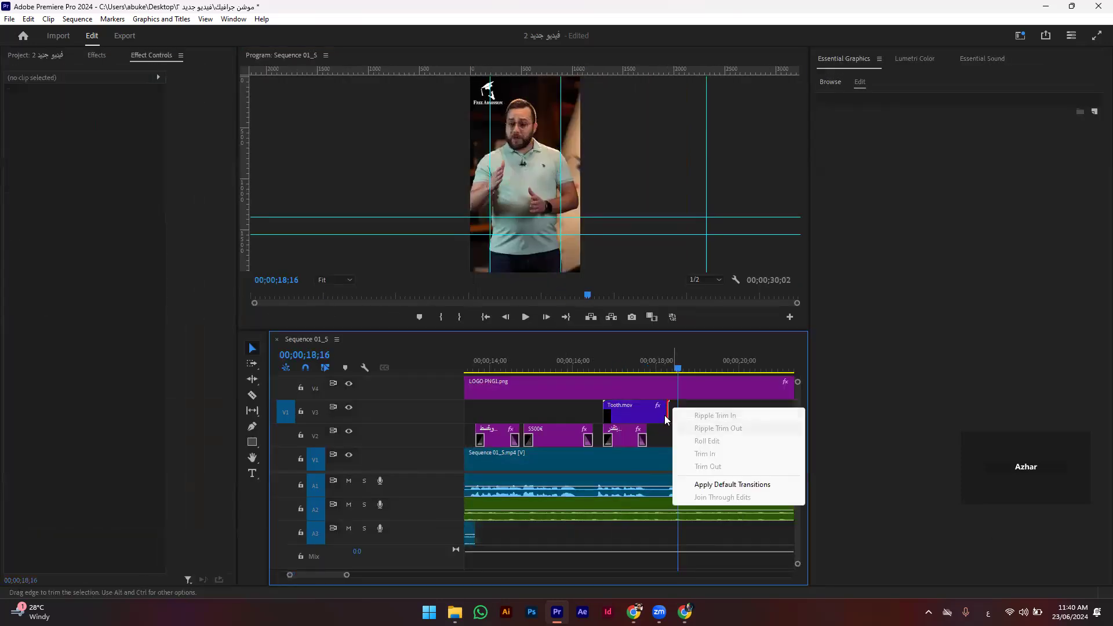
left_click(700, 482)
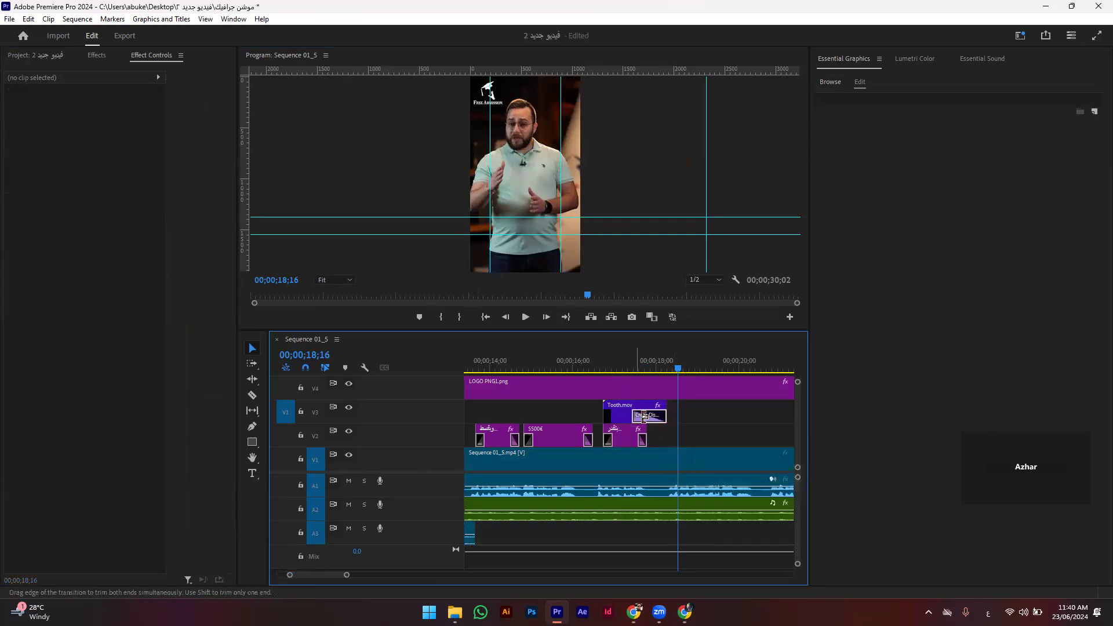
left_click(591, 364)
key("space")
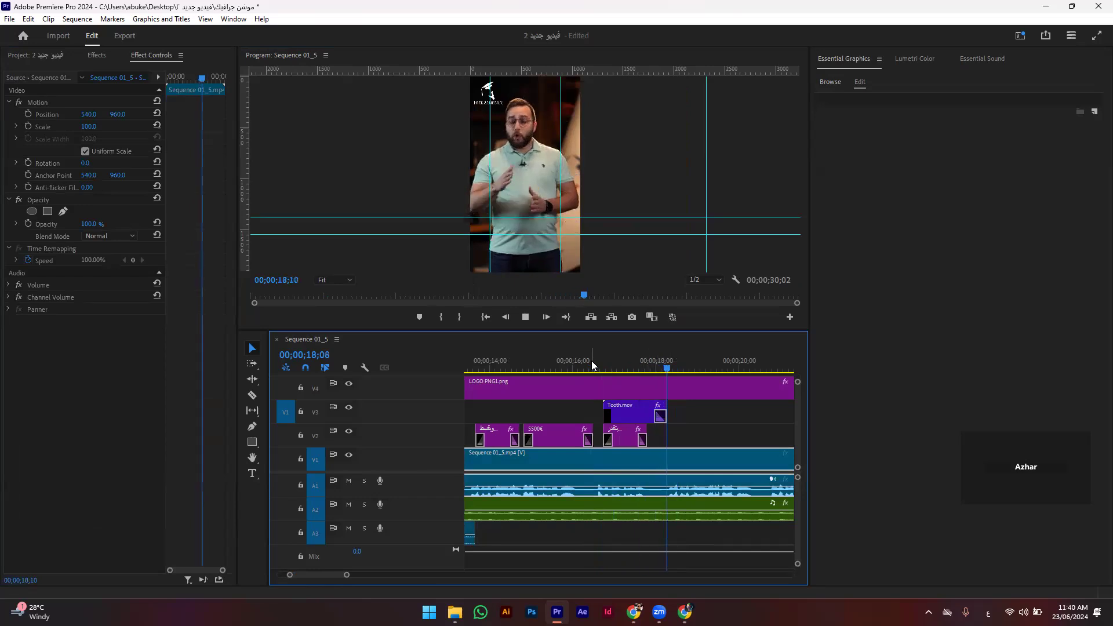
key("space")
Step: Shift the following وبقسط سنوي caption later on V2 and review it full-screen from the start
mouse_move(498, 436)
left_mouse_down()
mouse_move(690, 441)
mouse_move(677, 424)
left_mouse_up()
key("space")
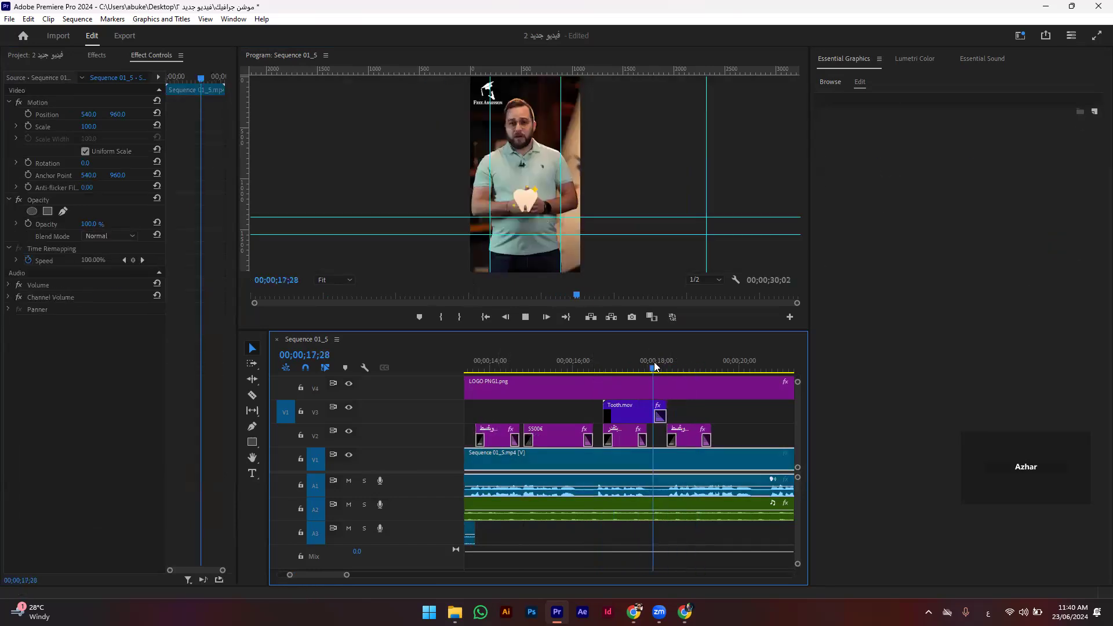
key("space")
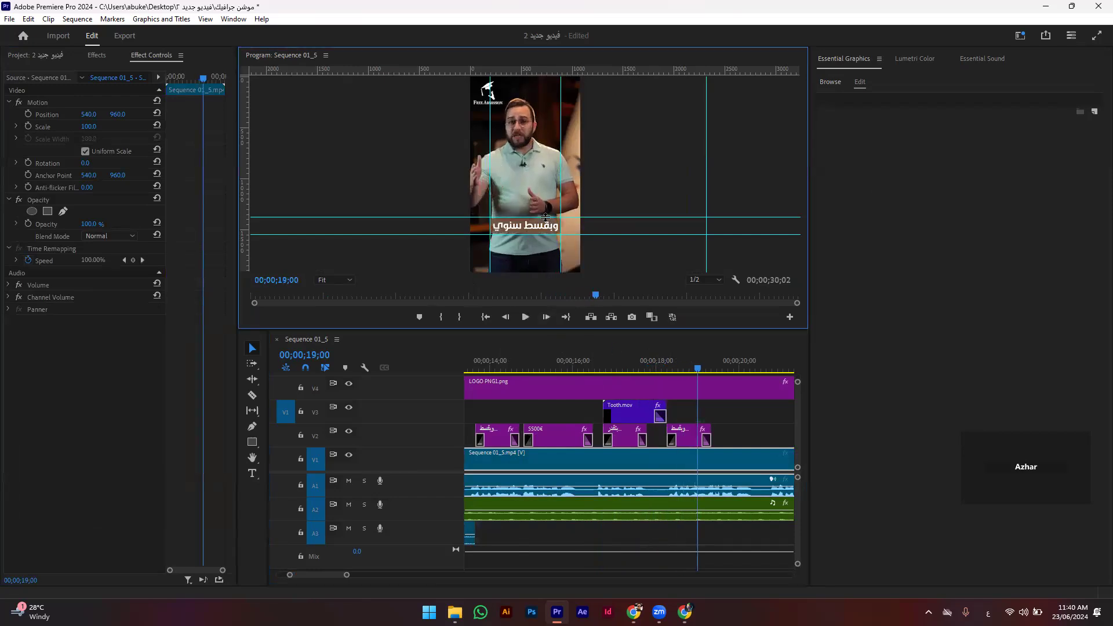
key("grave")
key("grave")
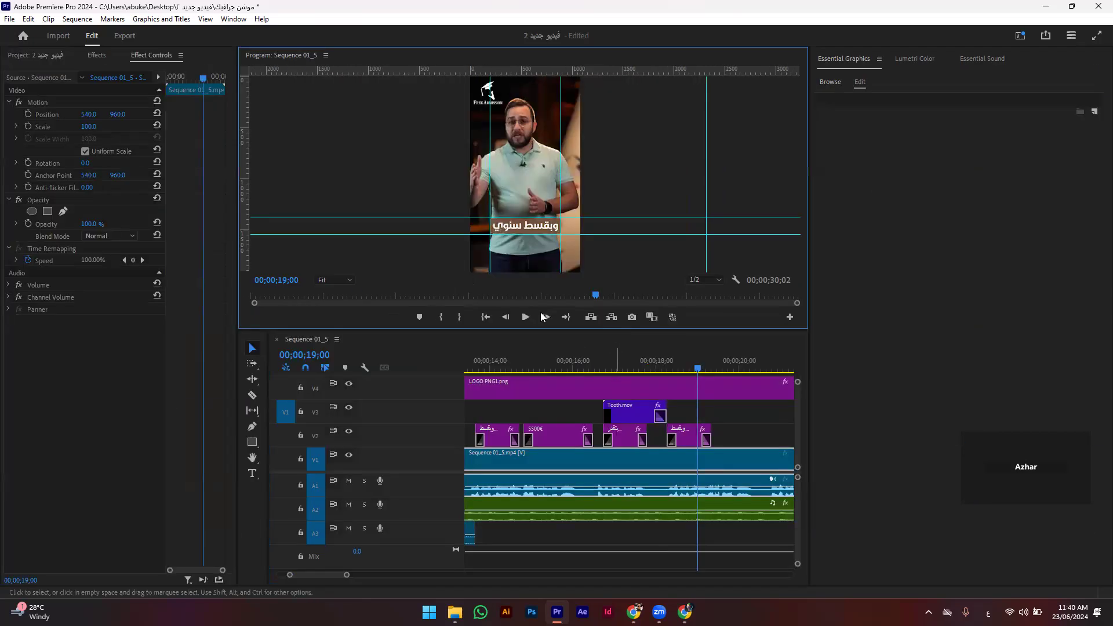
key("Home")
Step: Save the project and play the whole sequence in the enlarged program view
key("ctrl+s")
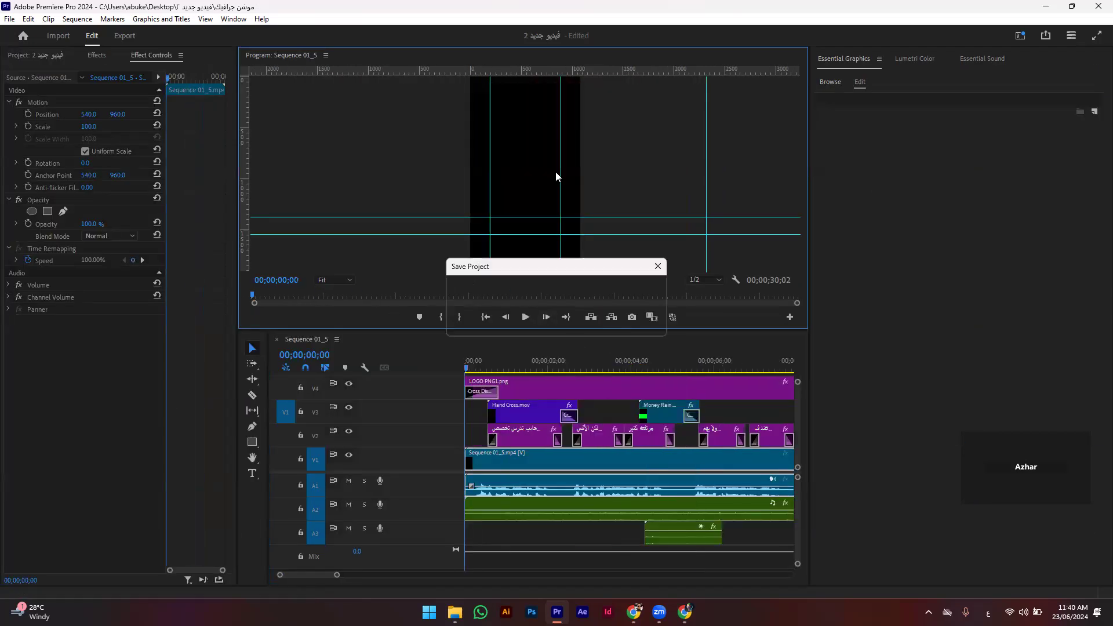
key("grave")
key("space")
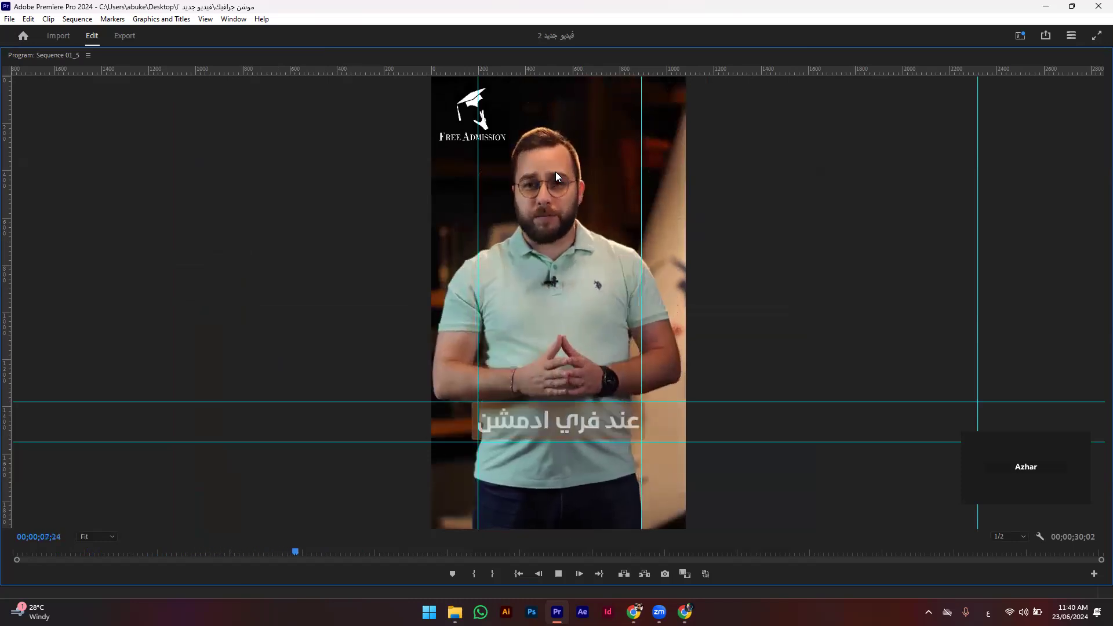
key("space")
Step: Restore the normal workspace and bring up the Import window from the project bin
key("grave")
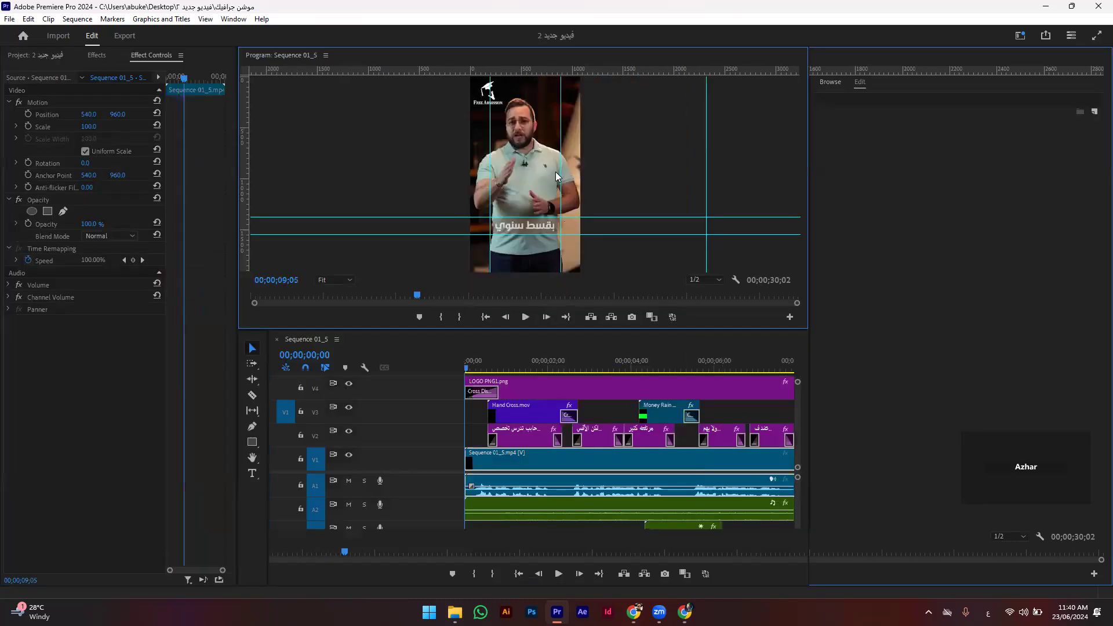
left_click(23, 56)
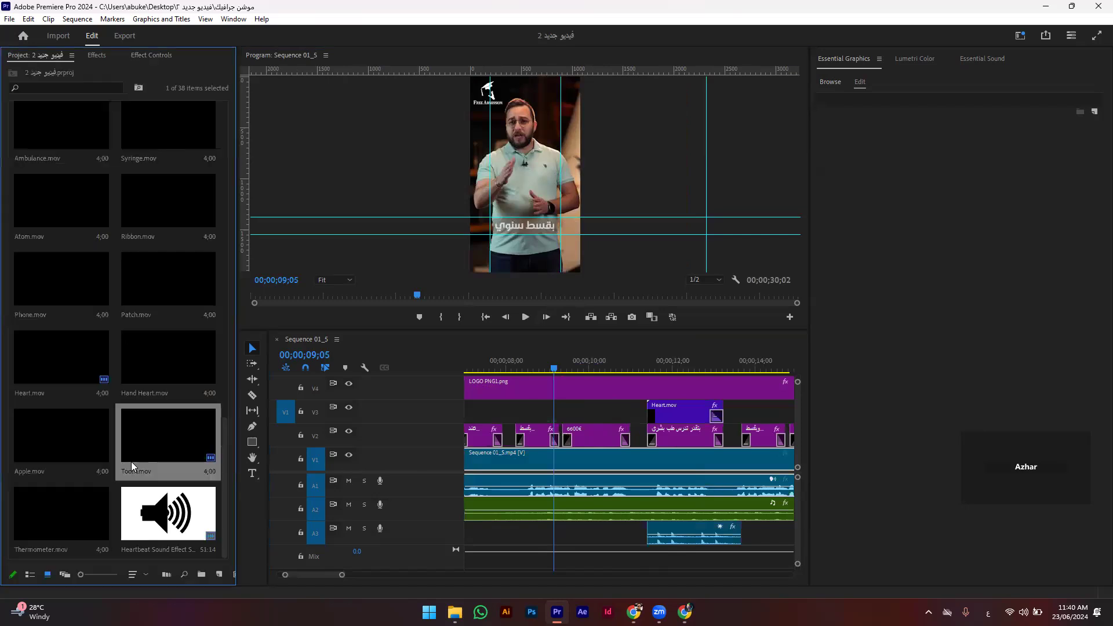
double_click(115, 519)
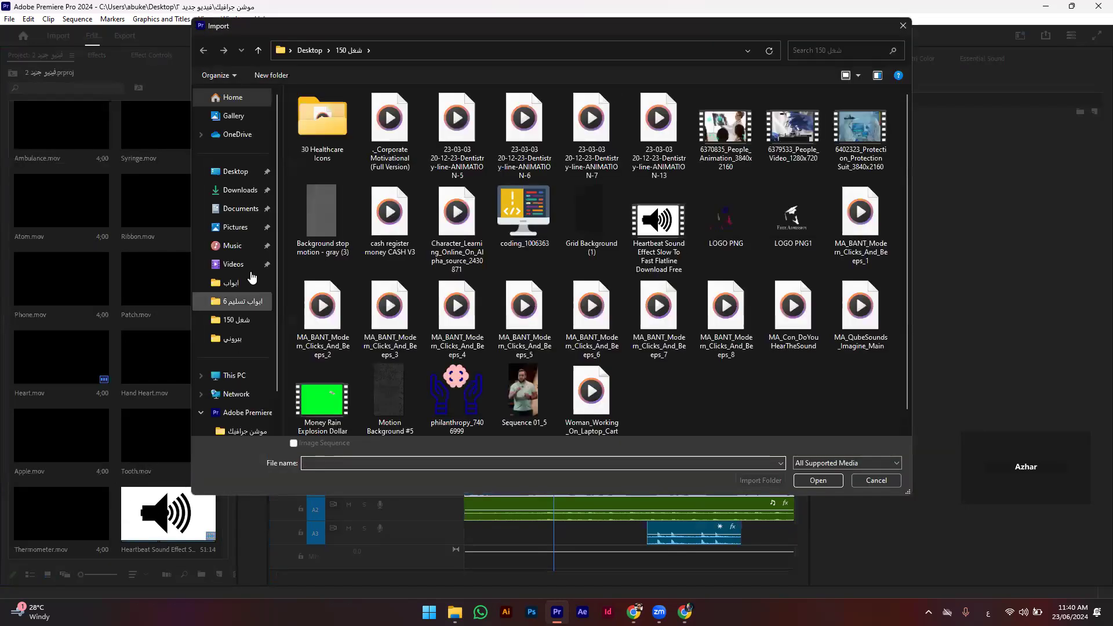
Step: Import the Overlay 4K film burn transition clip from the Desktop's موشن جرافيك folder
left_click(235, 171)
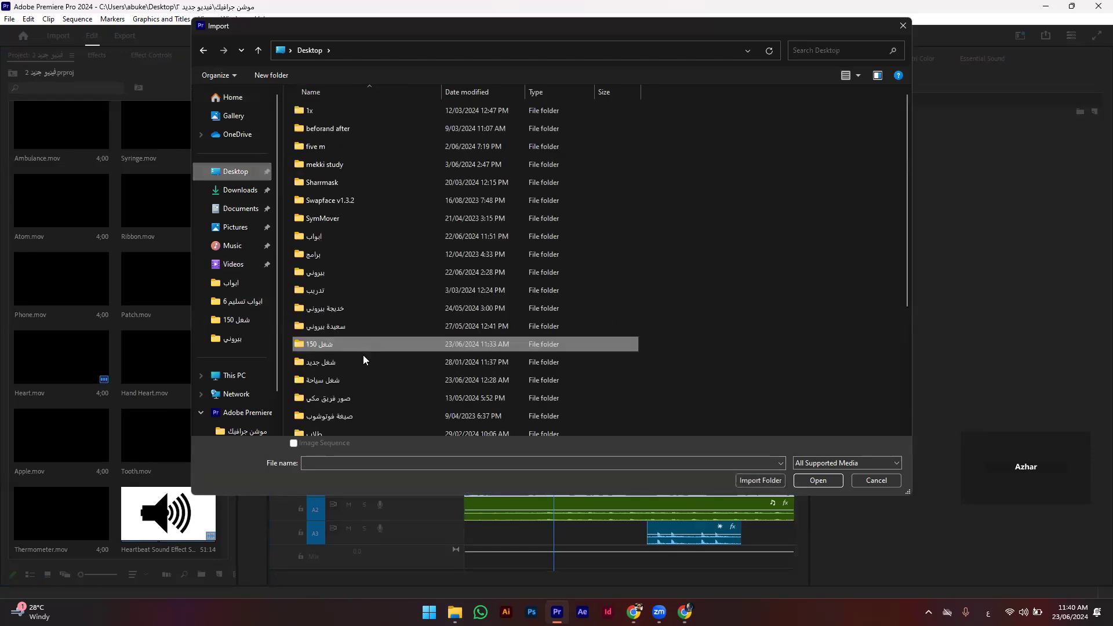
scroll(363, 355, "down", 2)
scroll(363, 355, "down", 2)
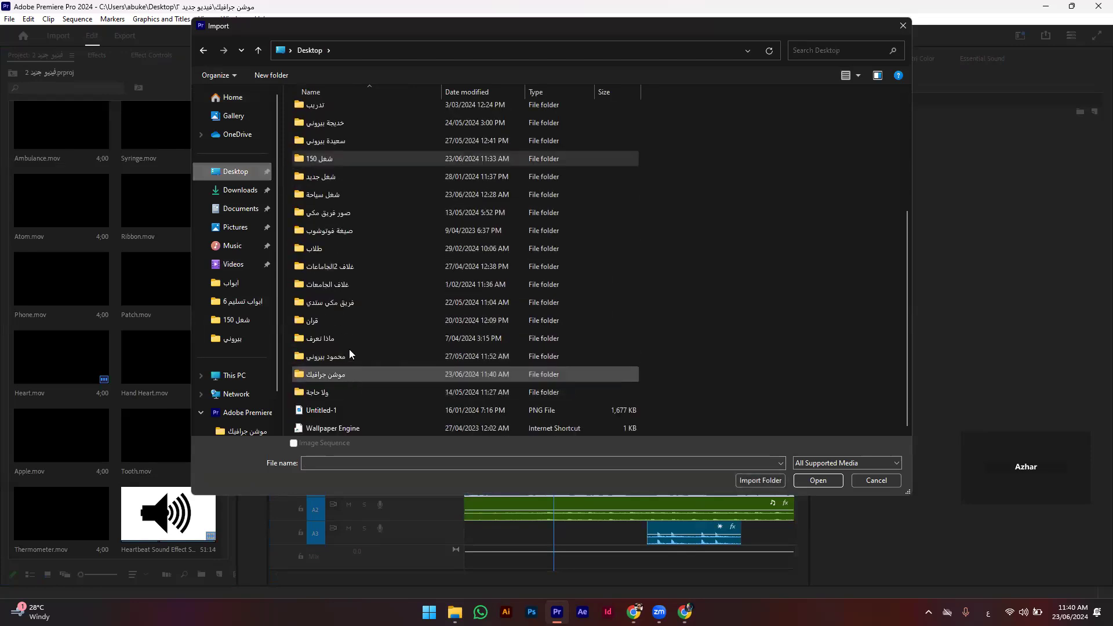
left_click(338, 372)
double_click(338, 374)
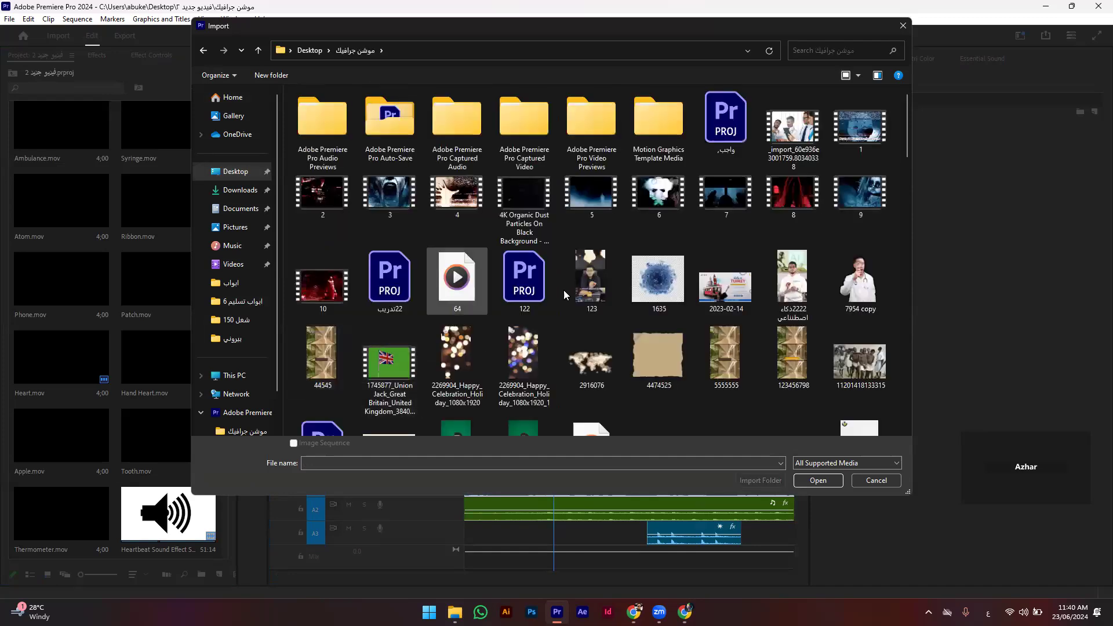
scroll(564, 290, "down", 3)
scroll(564, 290, "down", 3)
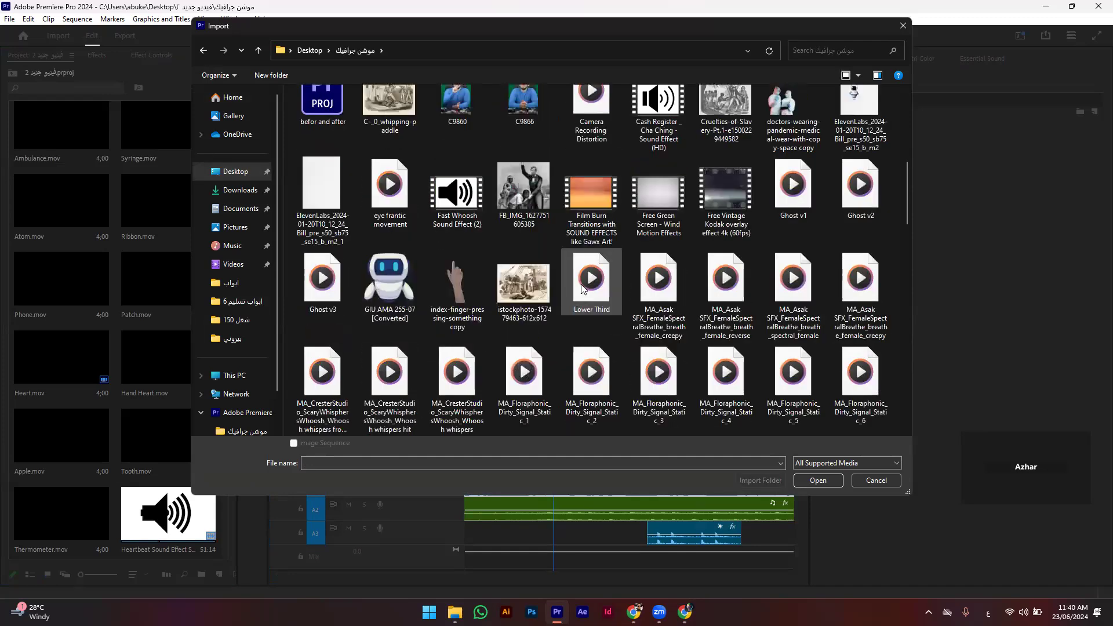
scroll(580, 284, "down", 5)
double_click(705, 141)
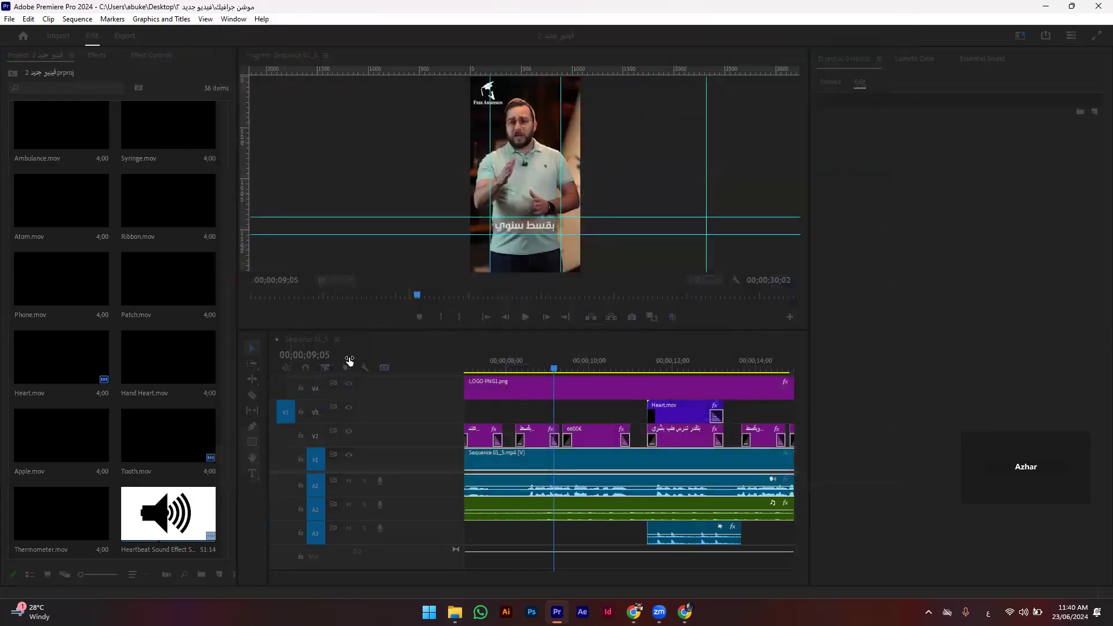
Step: Place the Overlay 4K film burn clip after the main video and preview it
scroll(647, 469, "down", 5)
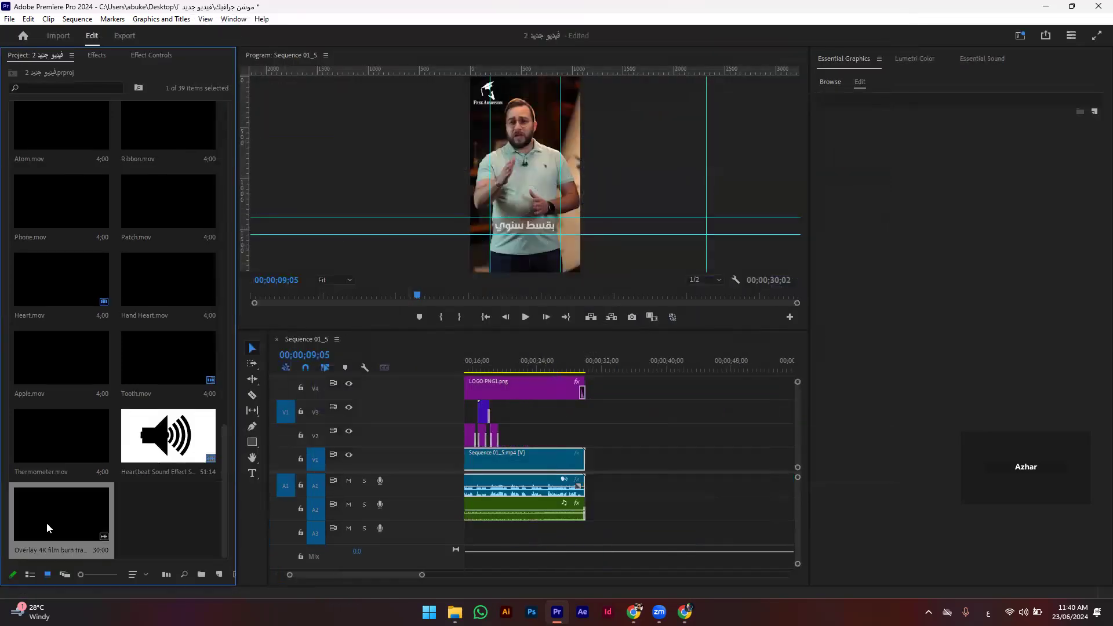
left_click_drag(48, 527, 640, 441)
left_click(645, 366)
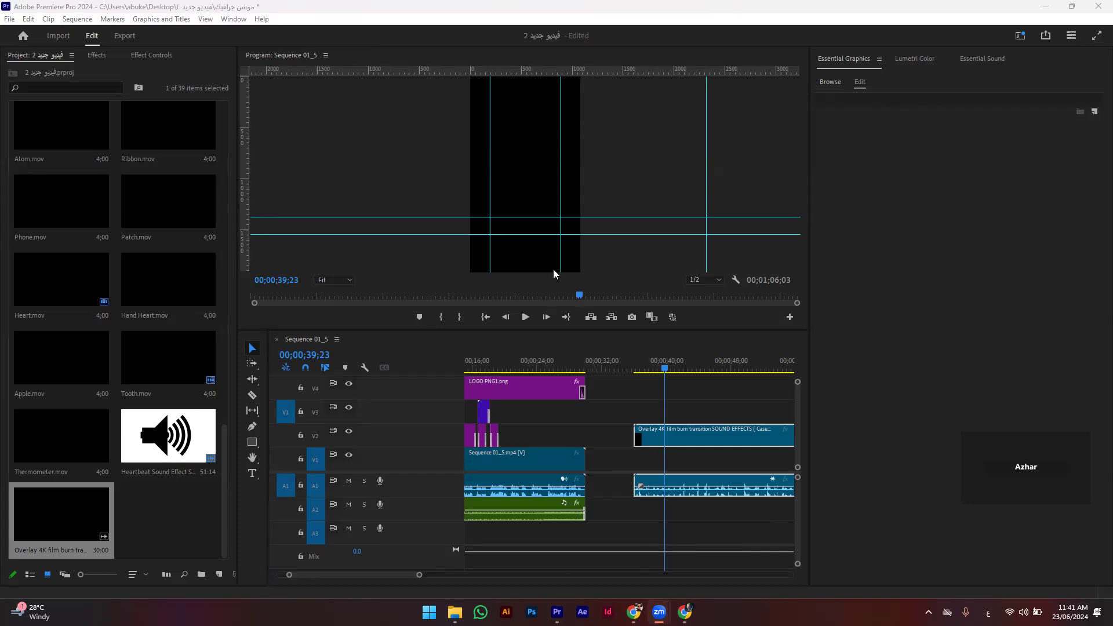
left_click(673, 368)
key("space")
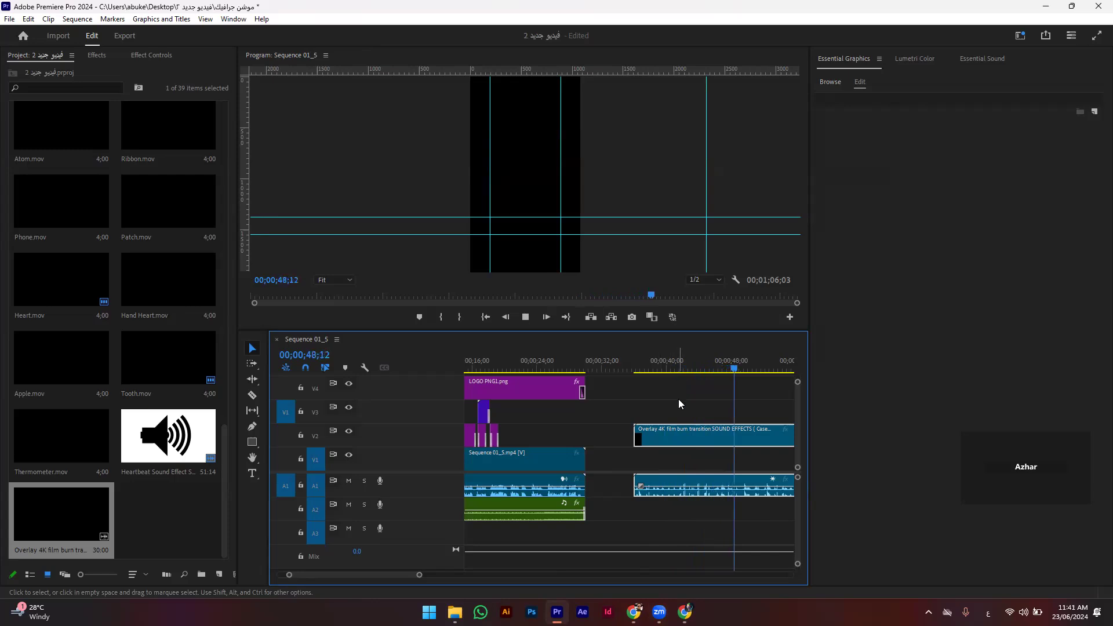
scroll(728, 484, "down", 3)
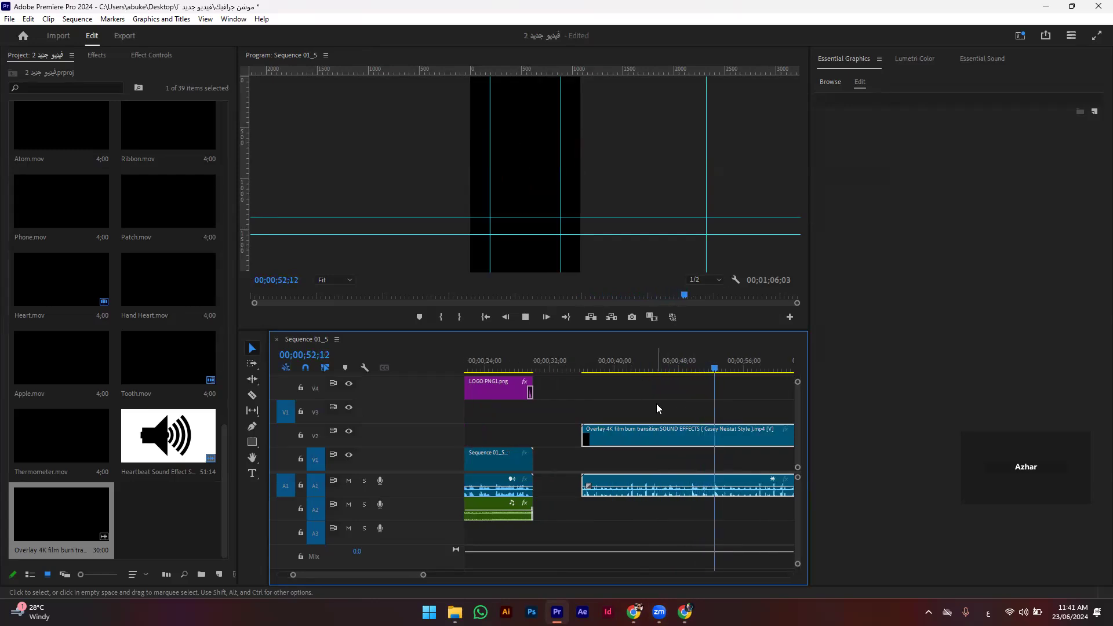
left_click(704, 370)
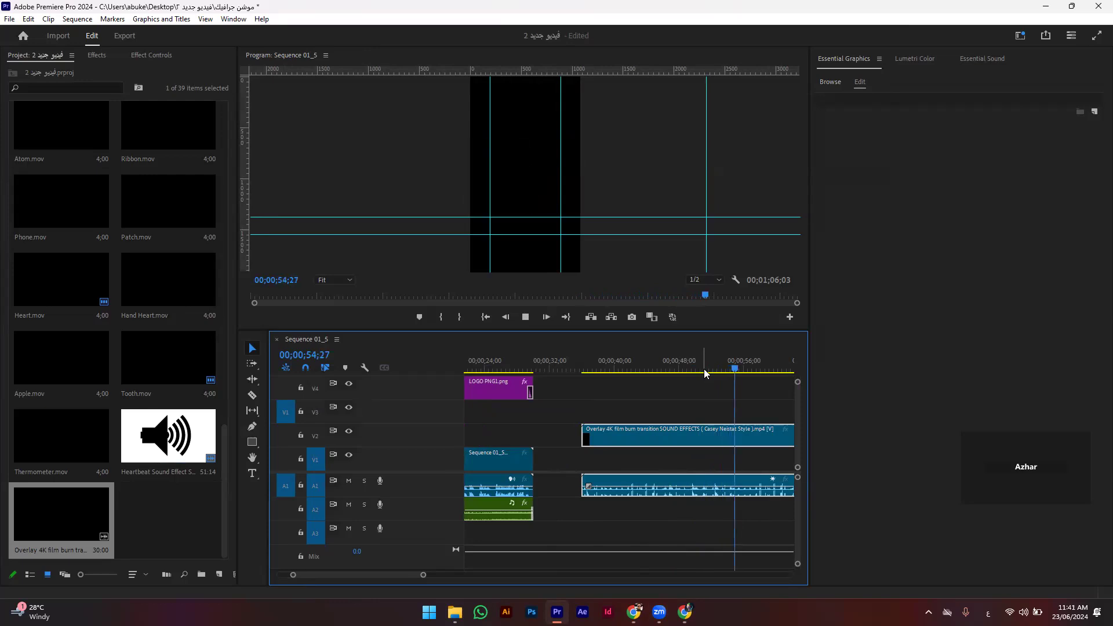
key("space")
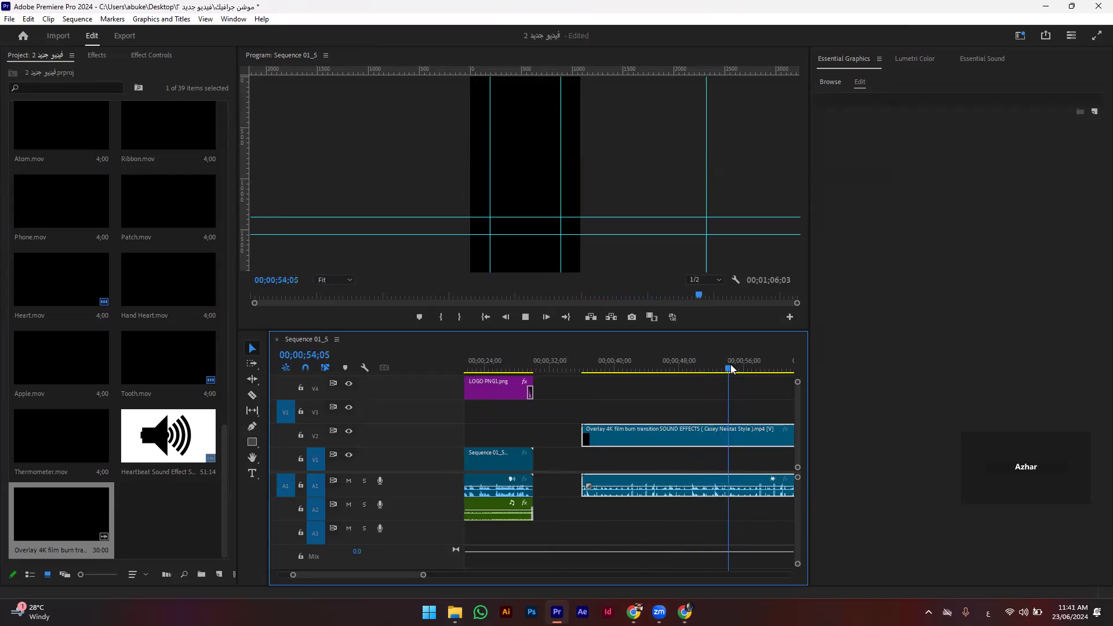
key("space")
Step: Split the overlay at about 54;26 and delete the unwanted parts, leaving roughly one second
key("ctrl+k")
key("space")
key("space")
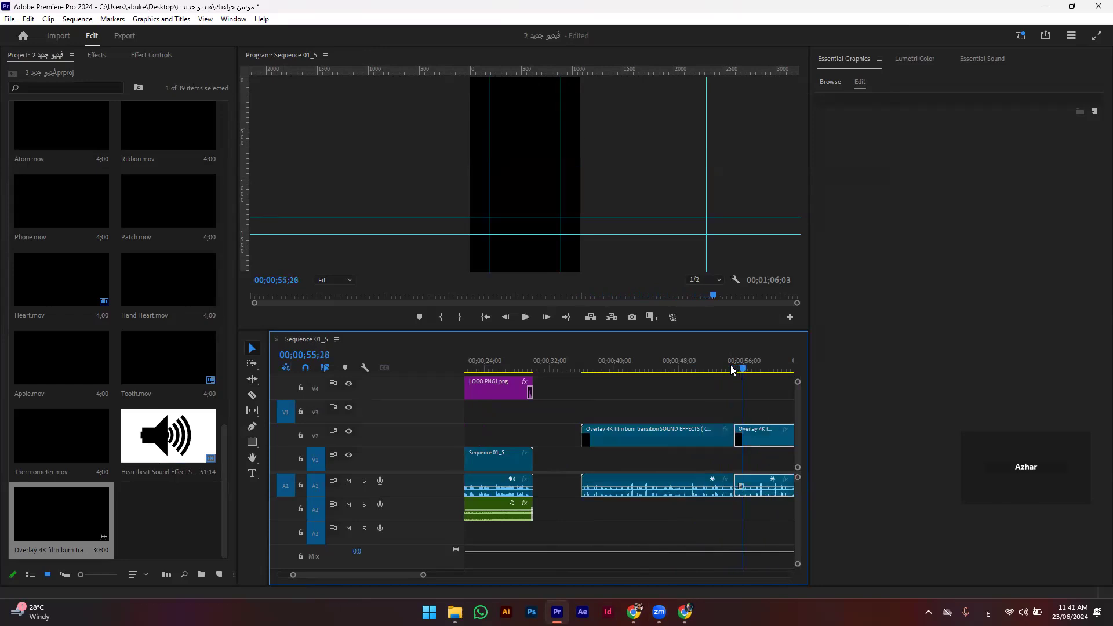
left_click(771, 444)
key("Delete")
left_click(702, 429)
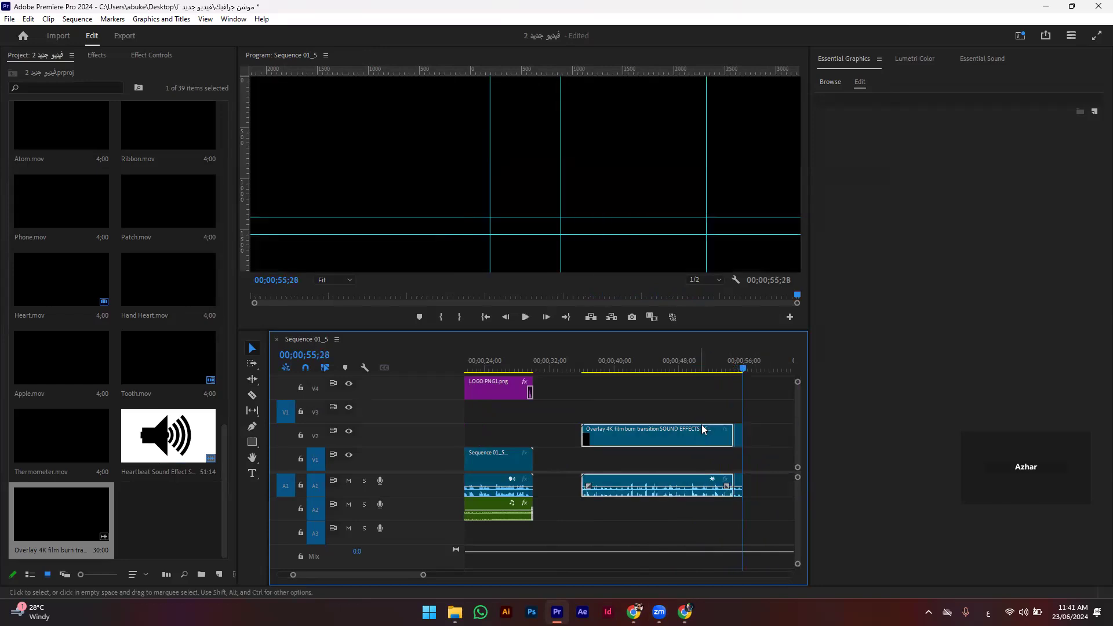
key("Delete")
left_click(729, 363)
Step: Replay the sequence and zoom in on the remaining overlay piece near 55 s
key("Home")
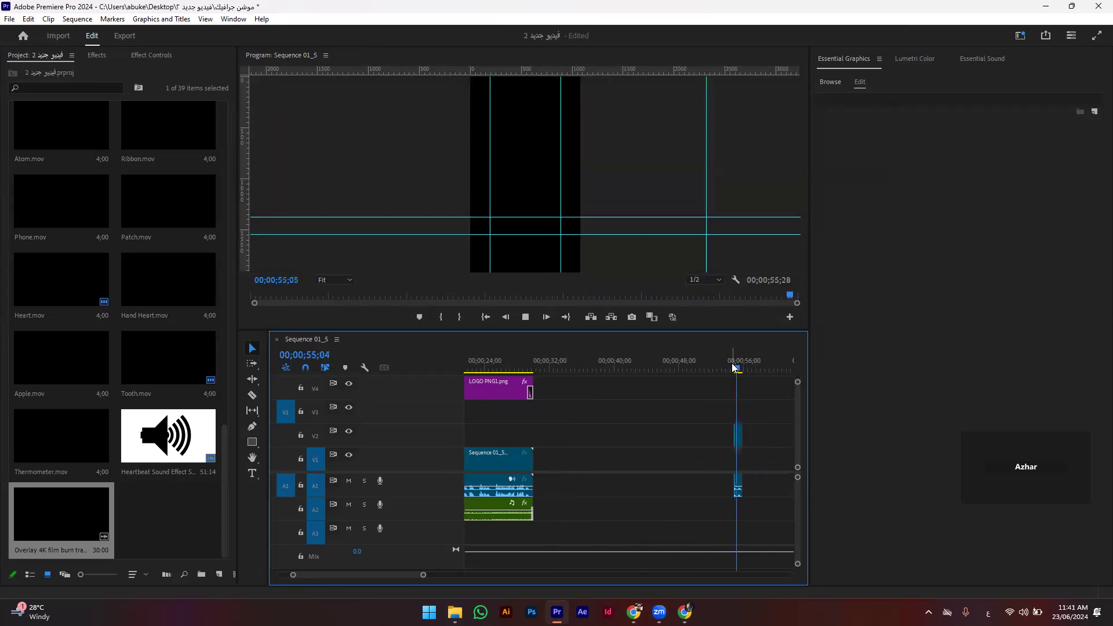
key("space")
scroll(692, 458, "down", 5)
left_click(599, 374)
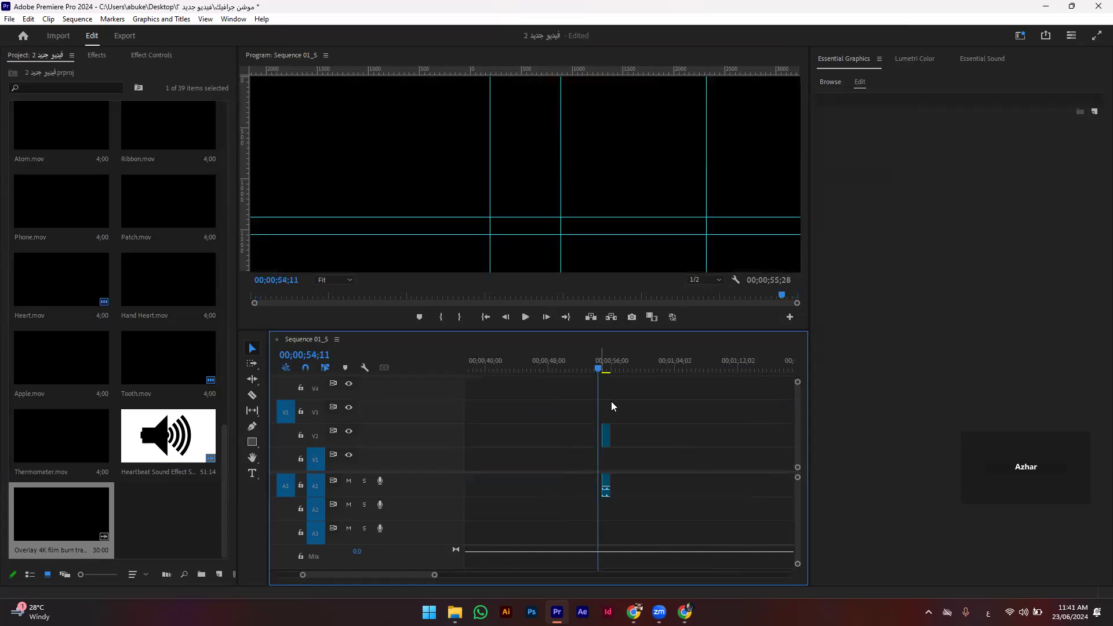
key("space")
key("equal")
key("equal")
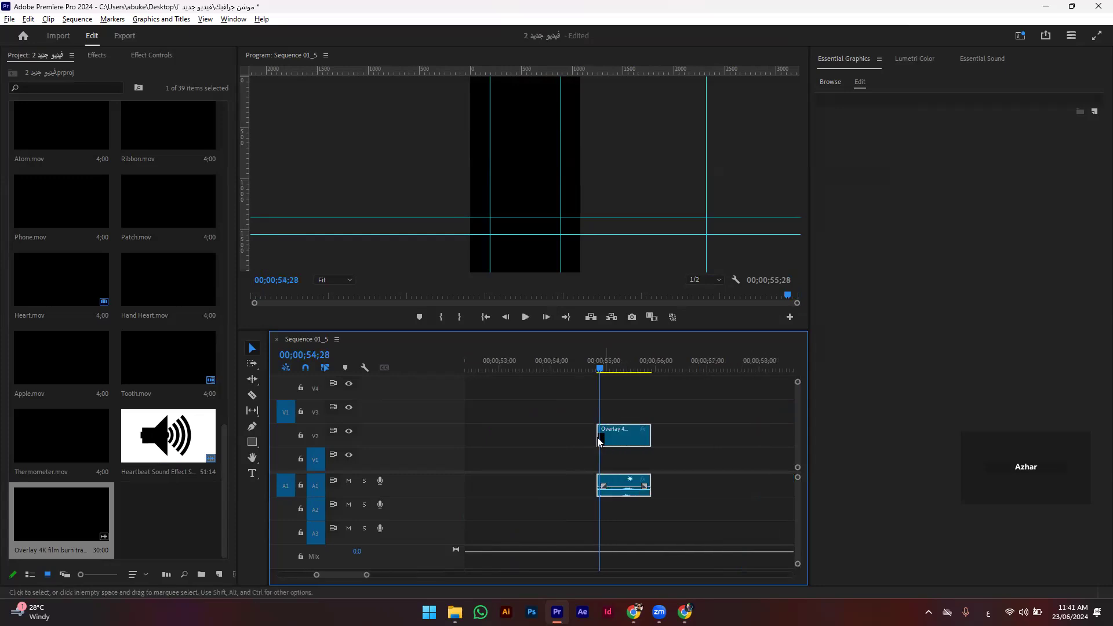
Step: Trim the start of the short film burn piece and play it back
left_click_drag(600, 434, 604, 436)
key("space")
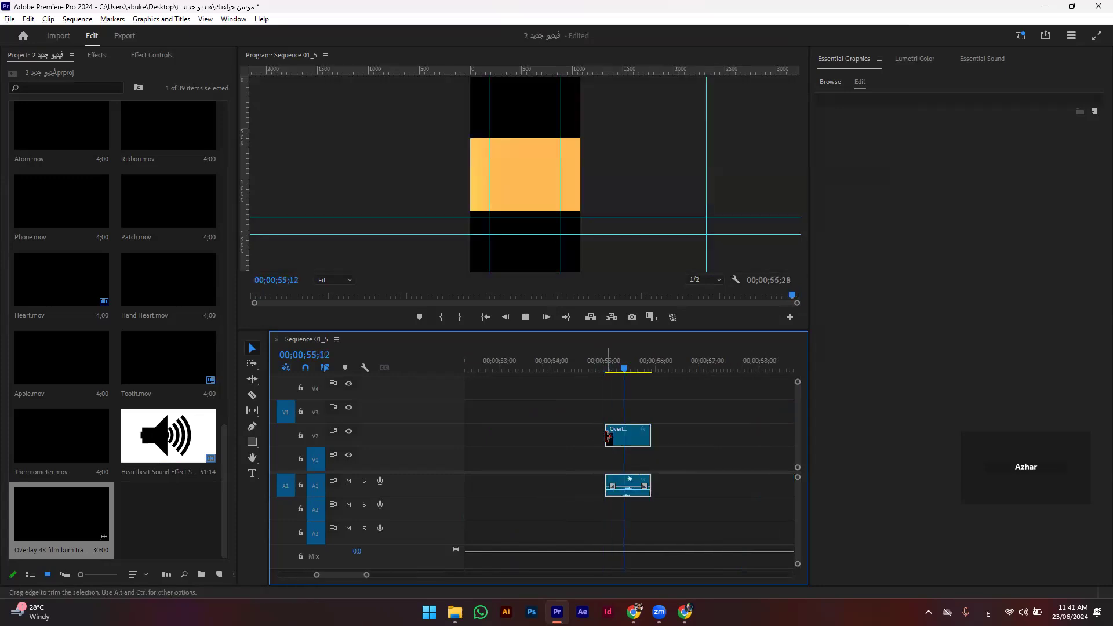
scroll(604, 436, "down", 2)
scroll(684, 460, "up", 3)
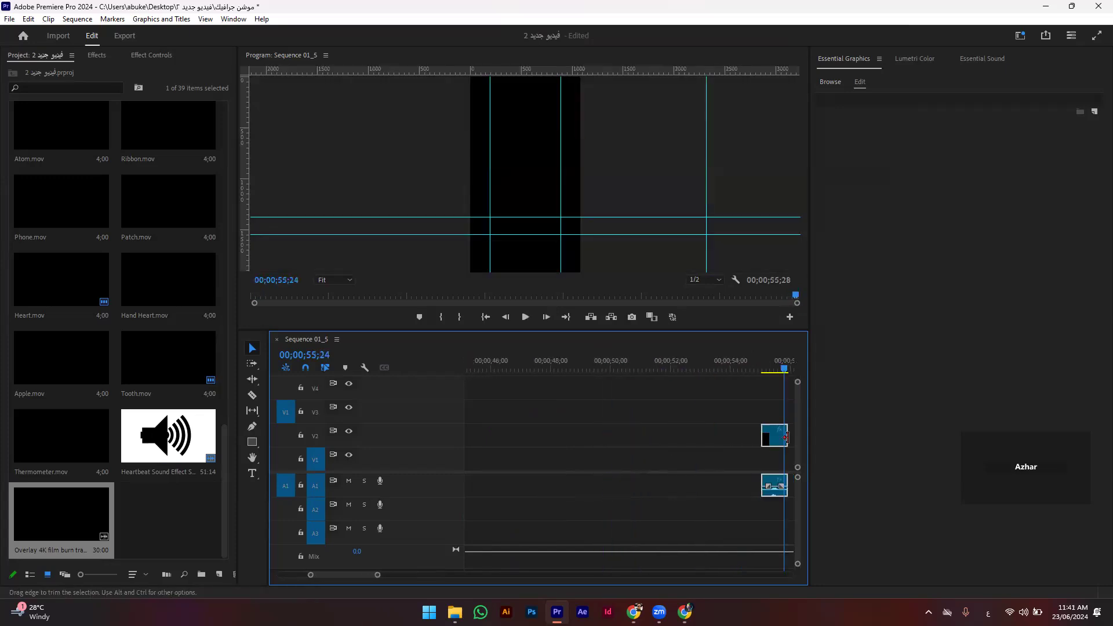
Step: Move the overlay to the end of the talking-head clip near 28 s, its sound on A3
mouse_move(776, 436)
left_mouse_down()
mouse_move(435, 440)
mouse_move(588, 385)
mouse_move(572, 410)
left_mouse_up()
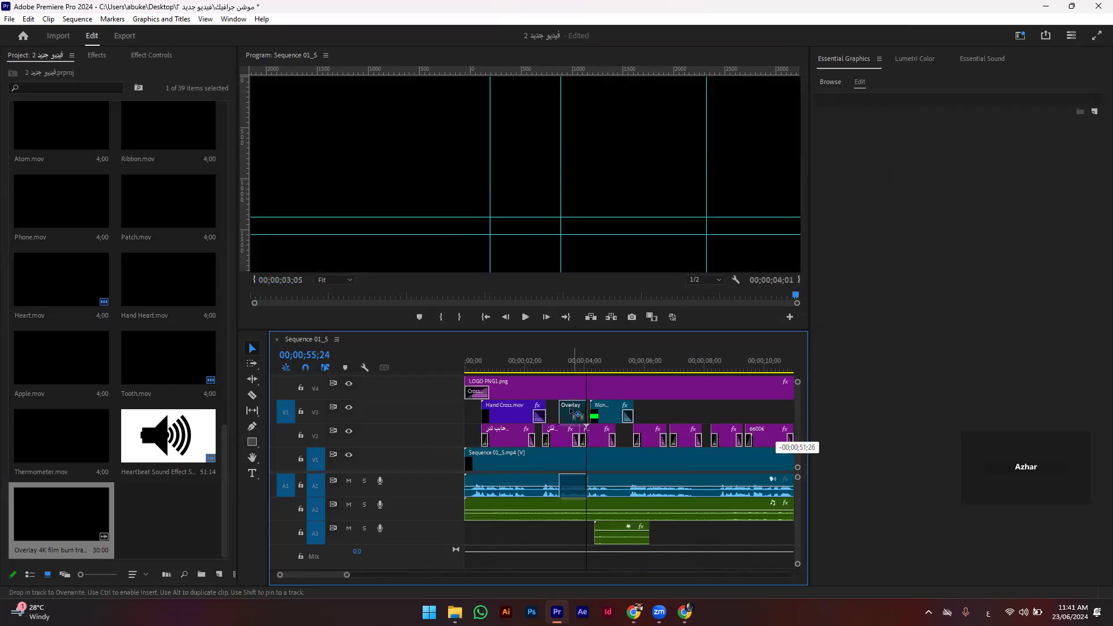
mouse_move(573, 375)
left_mouse_down()
mouse_move(701, 364)
mouse_move(719, 544)
left_mouse_up()
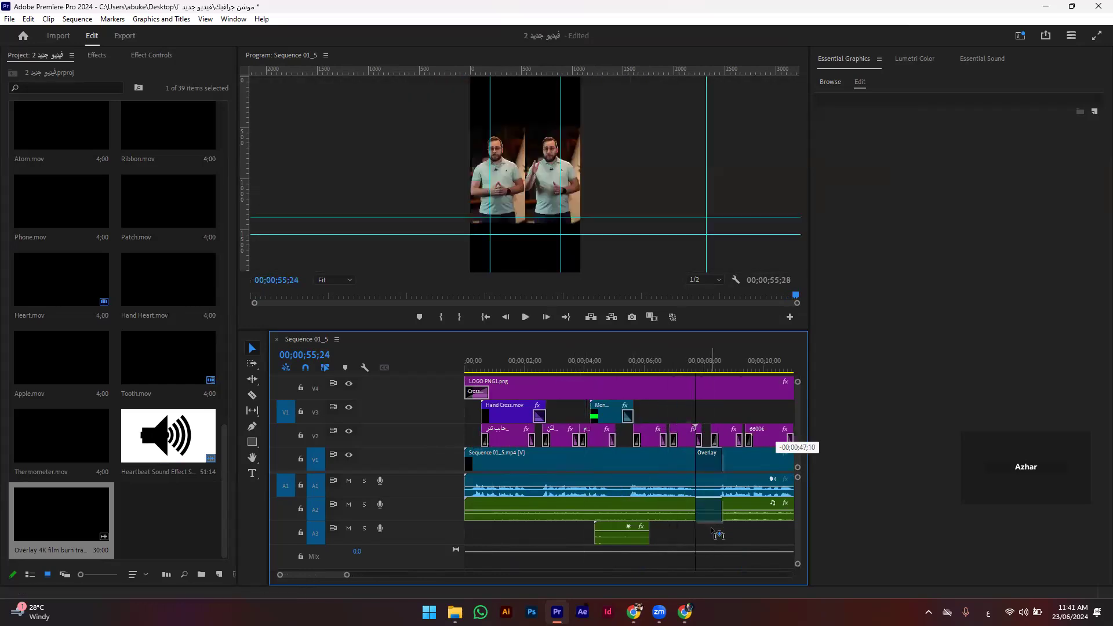
mouse_move(708, 441)
left_mouse_down()
mouse_move(827, 407)
mouse_move(801, 432)
mouse_move(794, 410)
left_mouse_up()
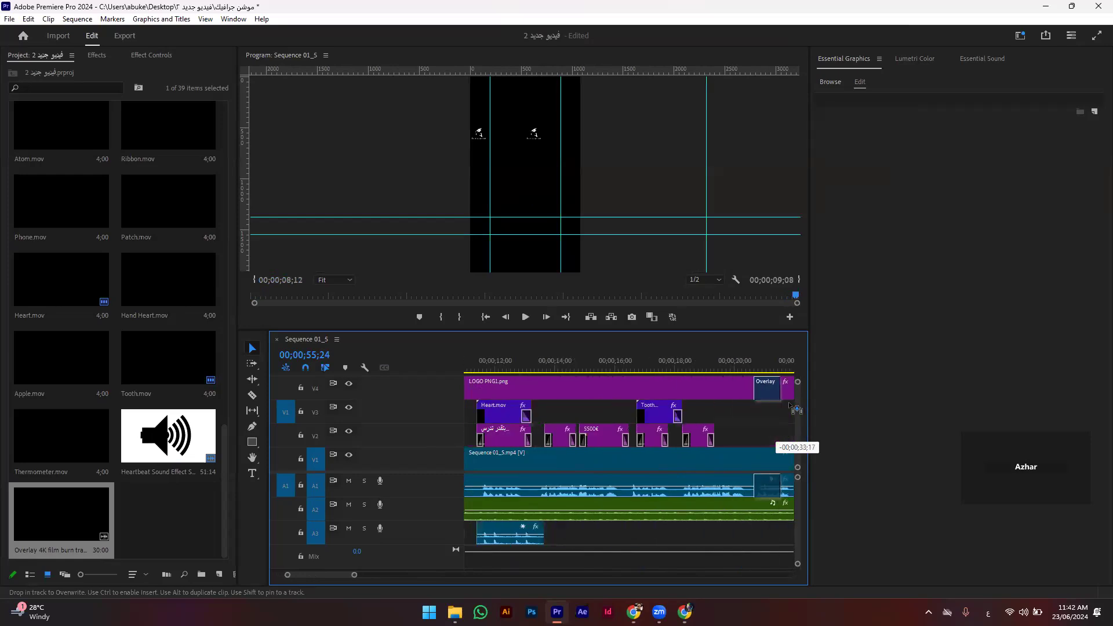
mouse_move(796, 410)
left_mouse_down()
mouse_move(714, 389)
mouse_move(803, 422)
mouse_move(648, 440)
left_mouse_up()
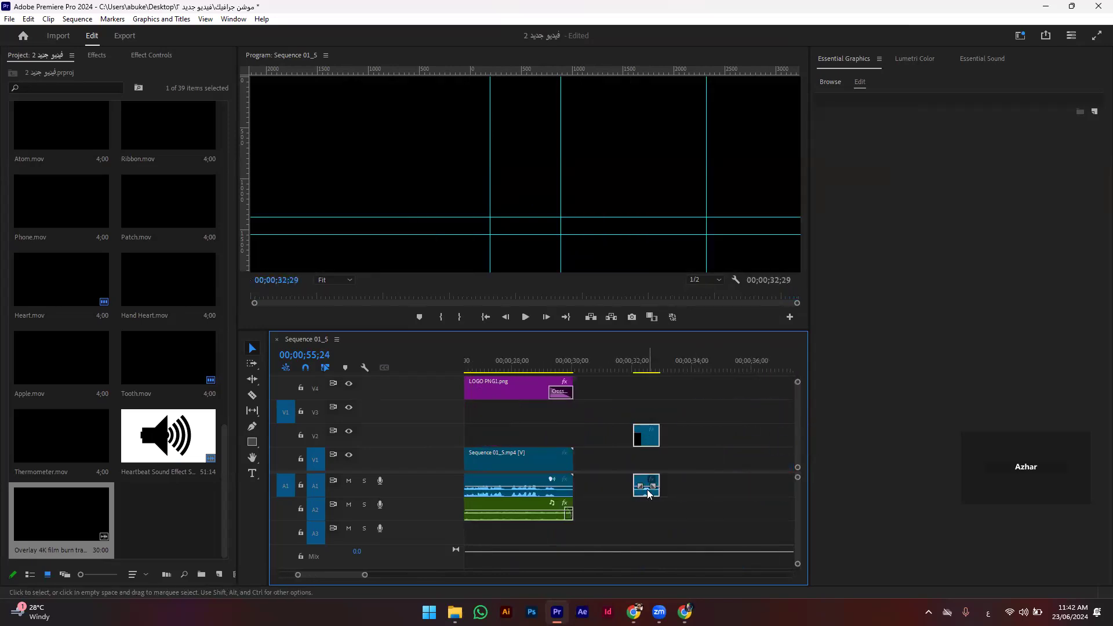
left_click_drag(648, 493, 537, 541)
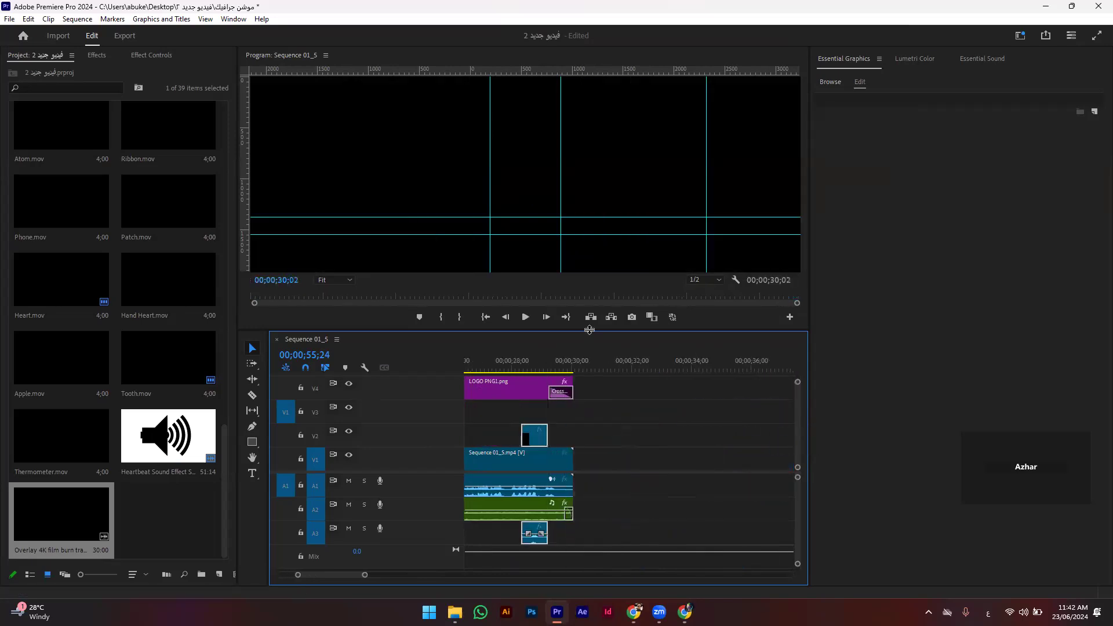
left_click_drag(589, 329, 589, 228)
scroll(703, 384, "up", 3)
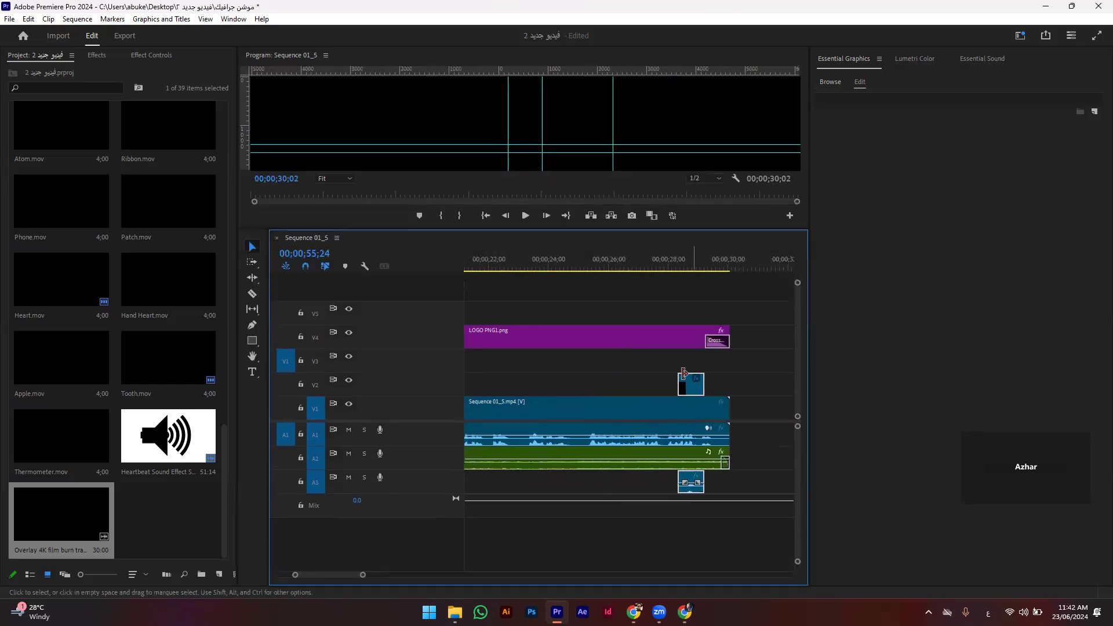
left_click(684, 373)
mouse_move(690, 385)
left_mouse_down()
mouse_move(425, 390)
mouse_move(509, 316)
mouse_move(511, 290)
left_mouse_up()
Step: Rotate the film burn overlay 90° and scale it up to fill the vertical frame
left_click(512, 265)
left_click(104, 237)
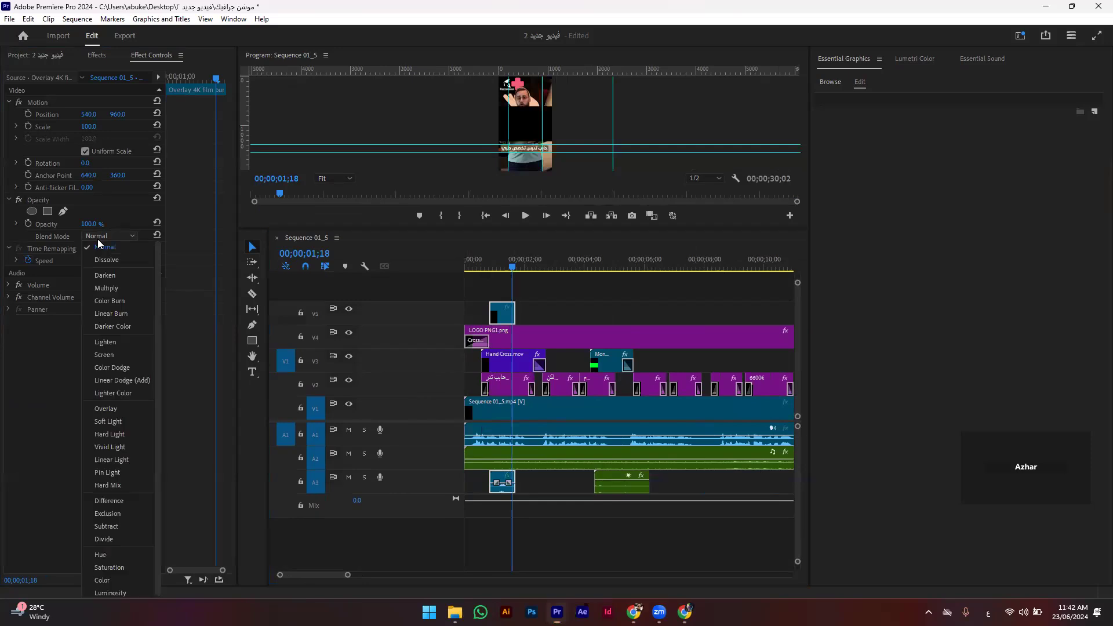
left_click(89, 162)
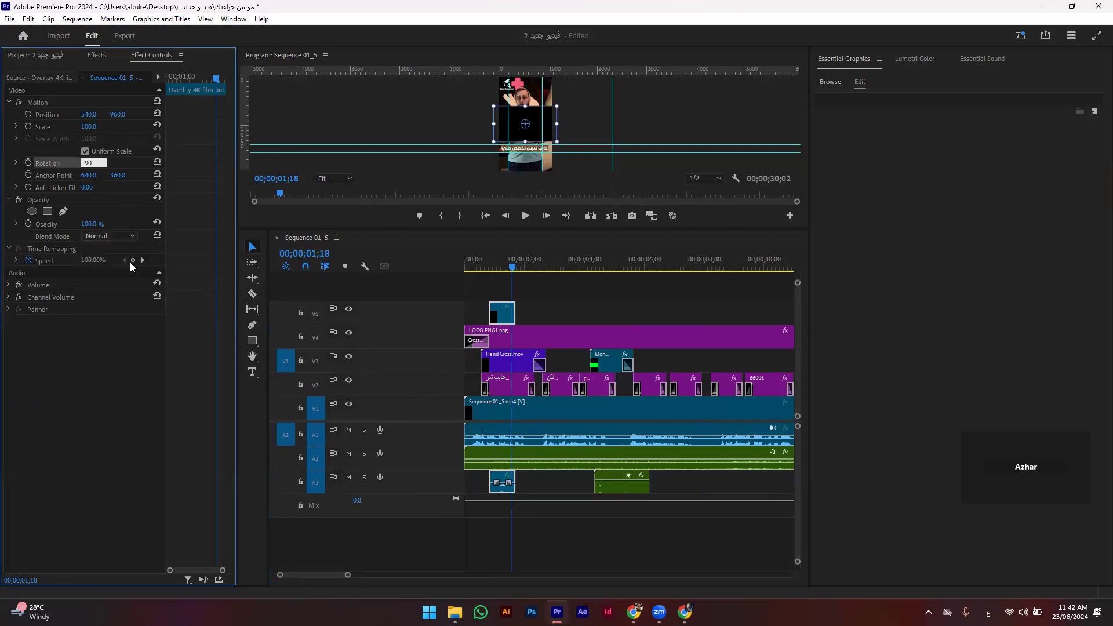
left_click(156, 381)
left_click_drag(89, 127, 107, 126)
Step: Set the overlay's Opacity blend mode to Screen and play back the composite
left_click(105, 235)
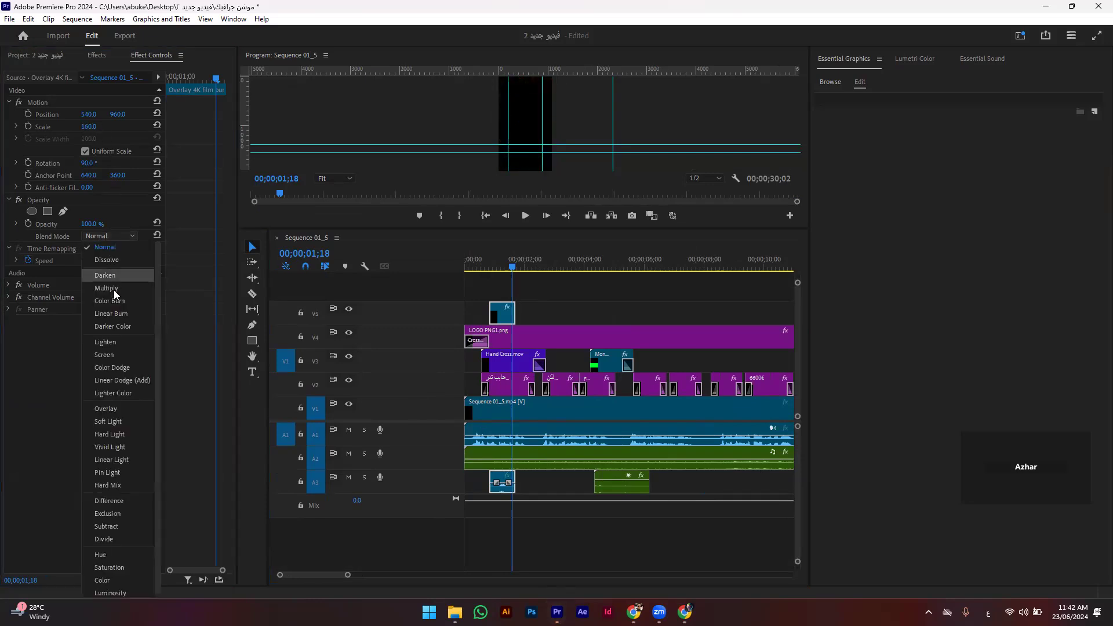
left_click(121, 353)
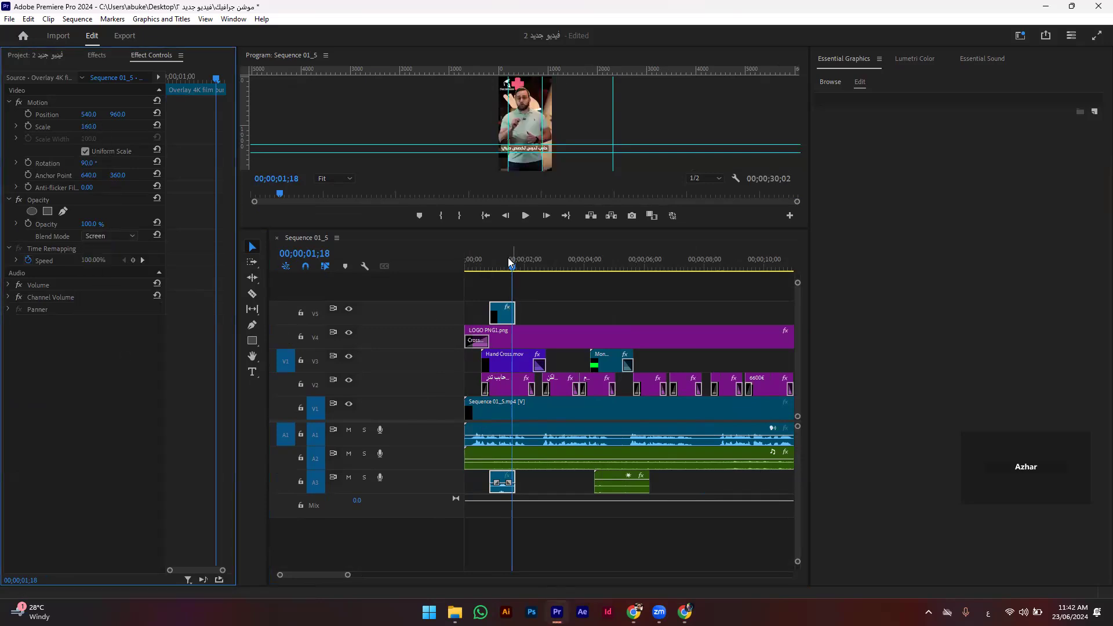
left_click(492, 269)
key("space")
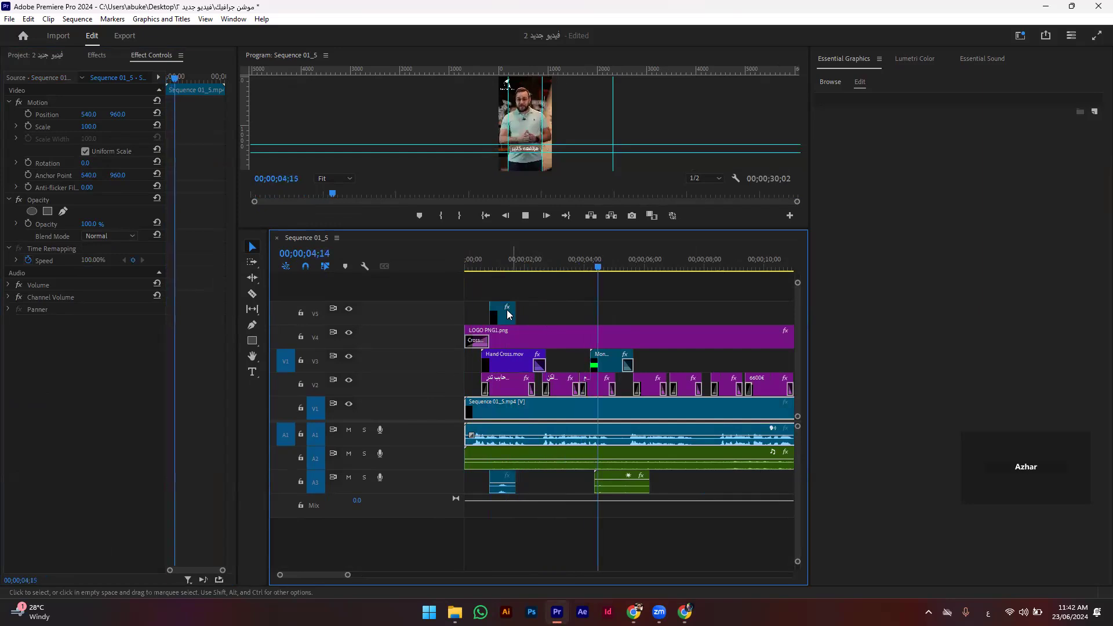
Step: Move the overlay and its sound to start at 00;00;07;28, then zoom out to fit the sequence
mouse_move(502, 313)
left_mouse_down()
mouse_move(719, 335)
mouse_move(723, 310)
left_mouse_up()
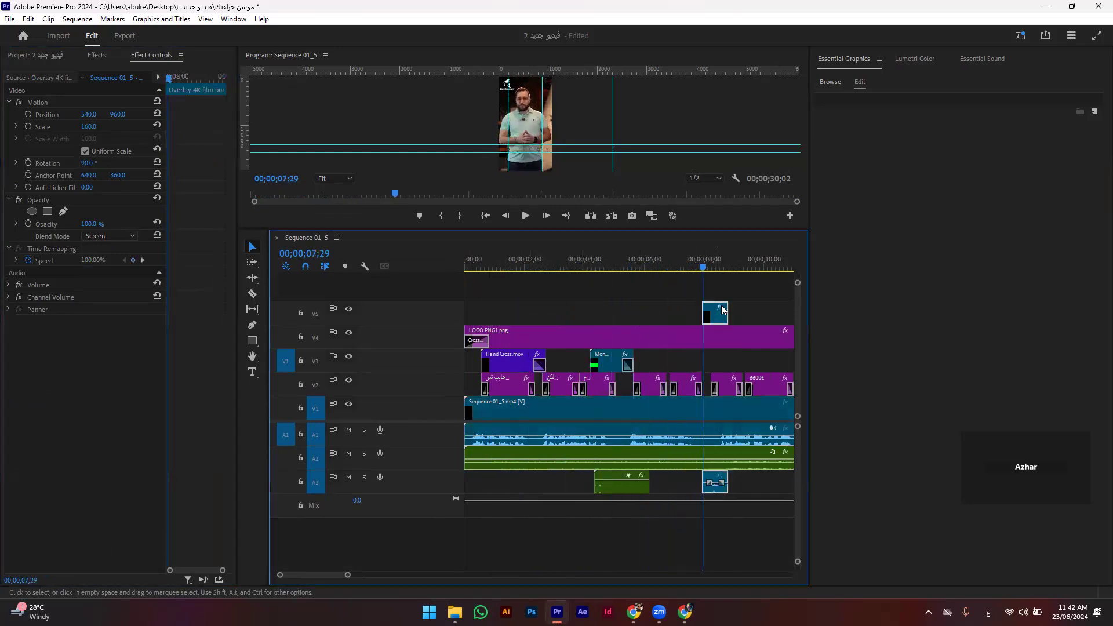
mouse_move(712, 229)
left_mouse_down()
mouse_move(669, 343)
mouse_move(669, 261)
left_mouse_up()
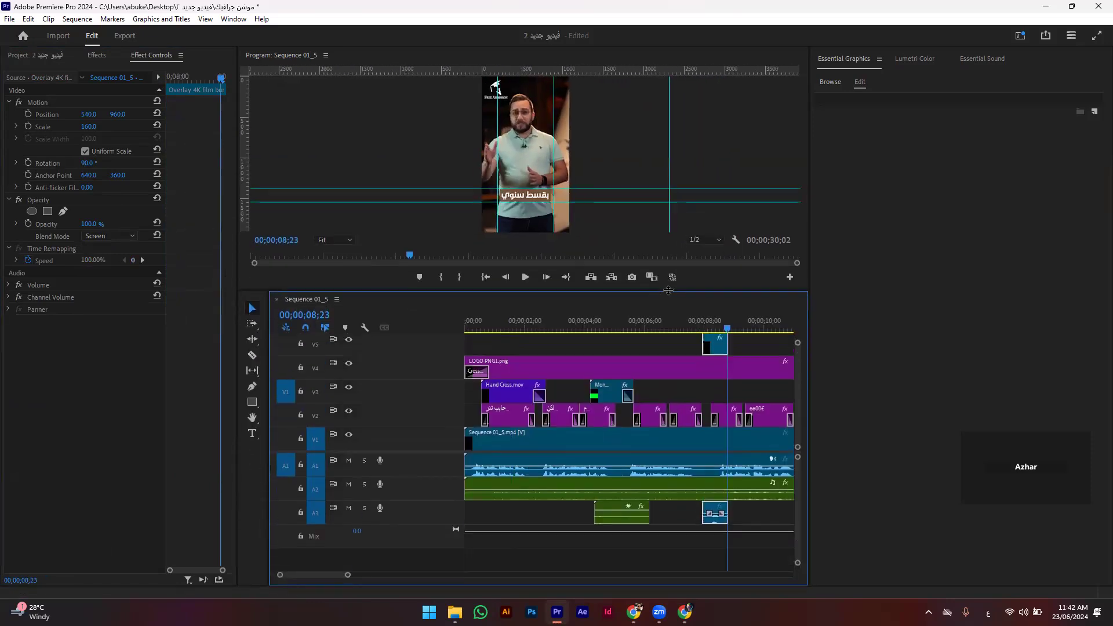
left_click(715, 326)
key("Right")
key("Right")
key("Right")
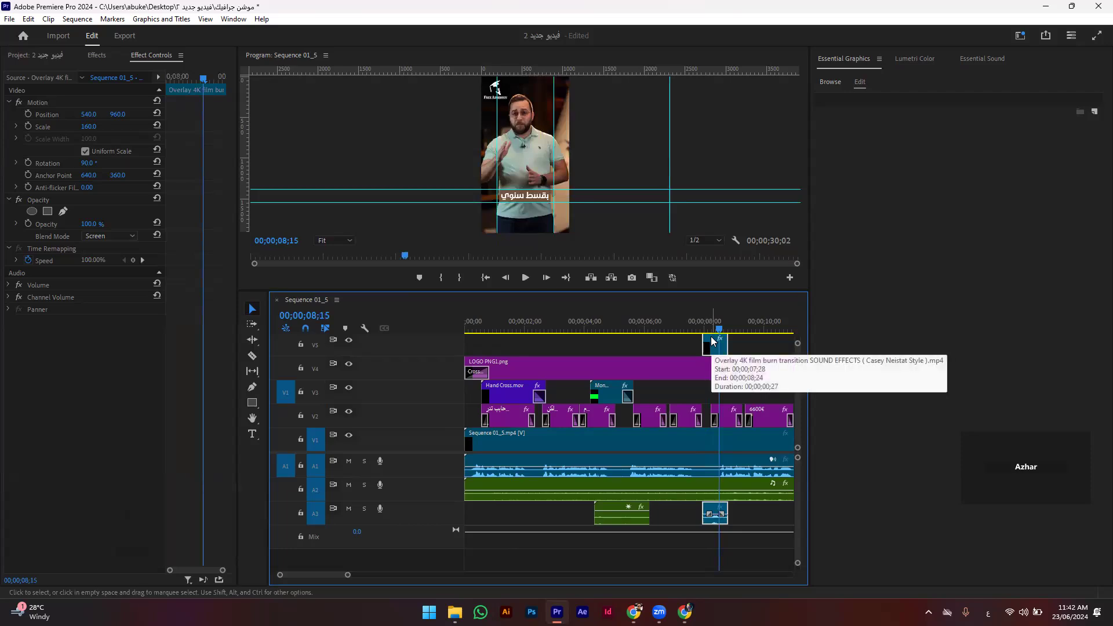
key("minus")
key("minus")
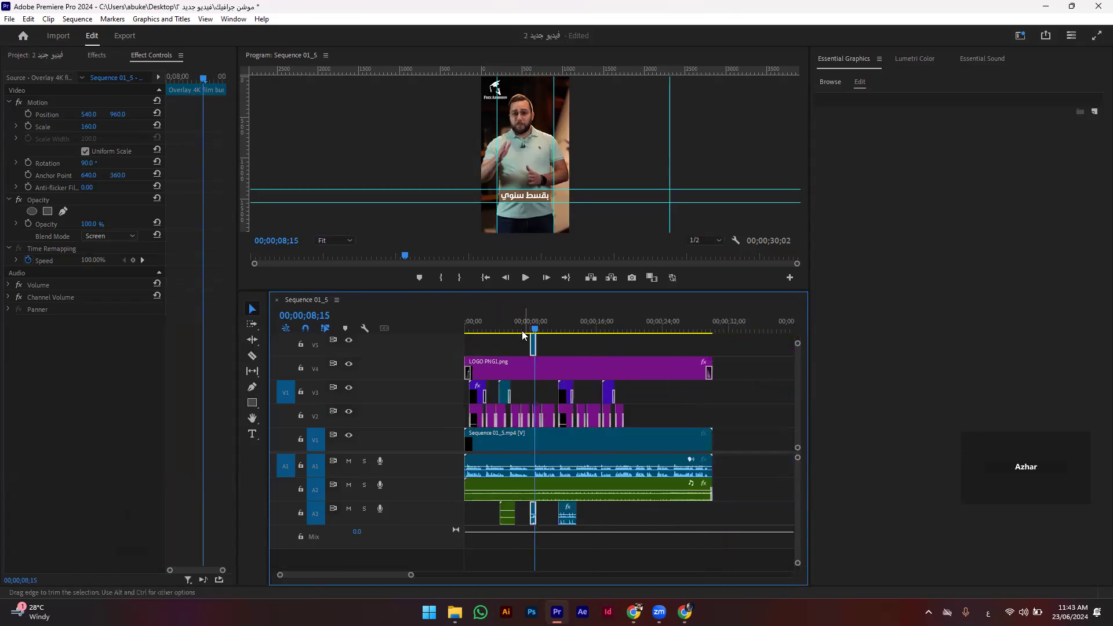
Step: Move the film burn overlay past the end of the main video and preview its placement
left_click_drag(533, 347, 783, 345)
left_click(724, 322)
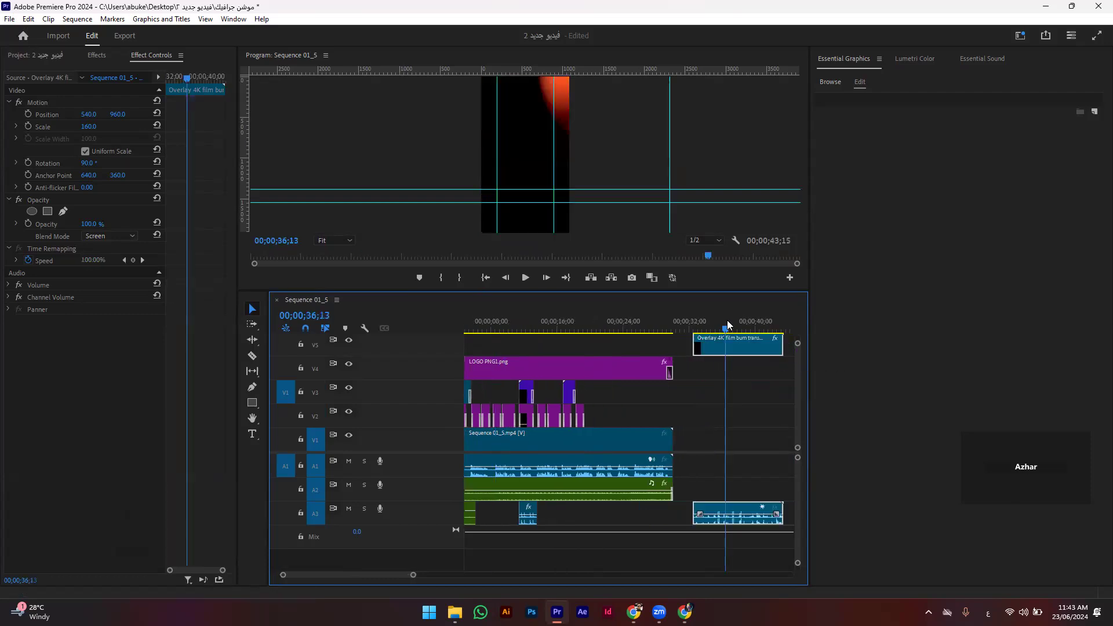
left_click(698, 323)
key("space")
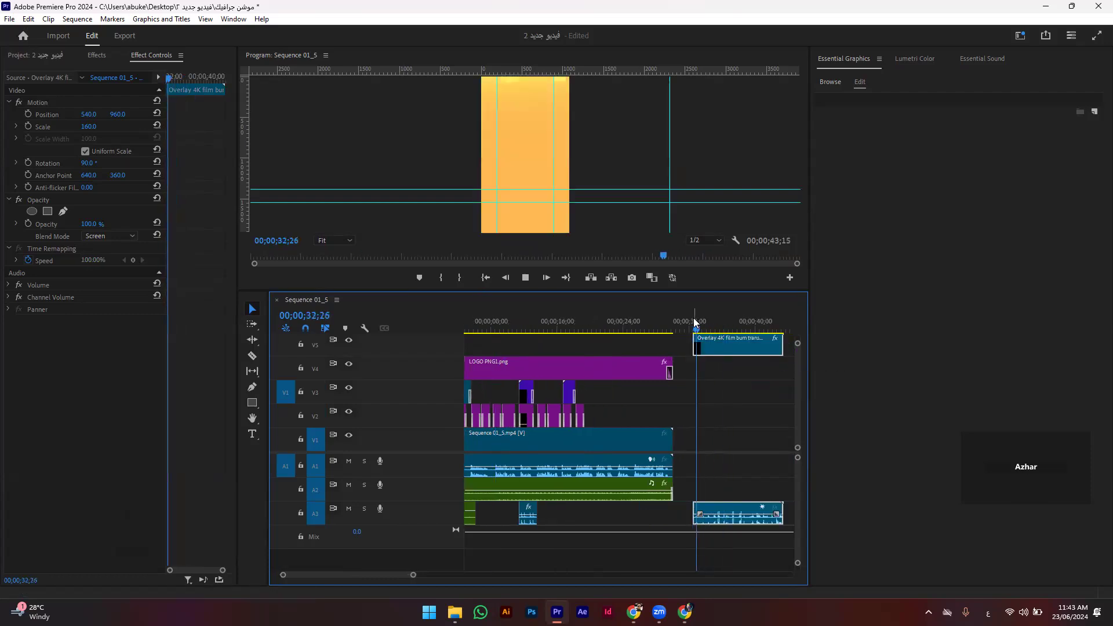
key("space")
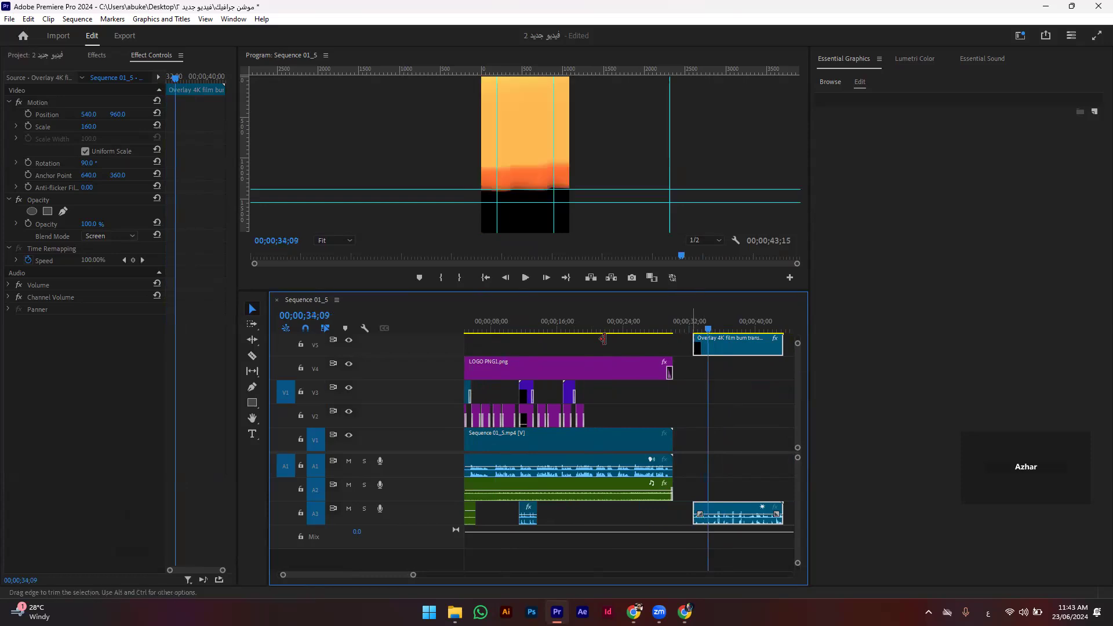
left_click_drag(694, 345, 585, 344)
left_click(643, 322)
key("space")
left_click_drag(661, 346, 745, 350)
left_click(678, 321)
key("space")
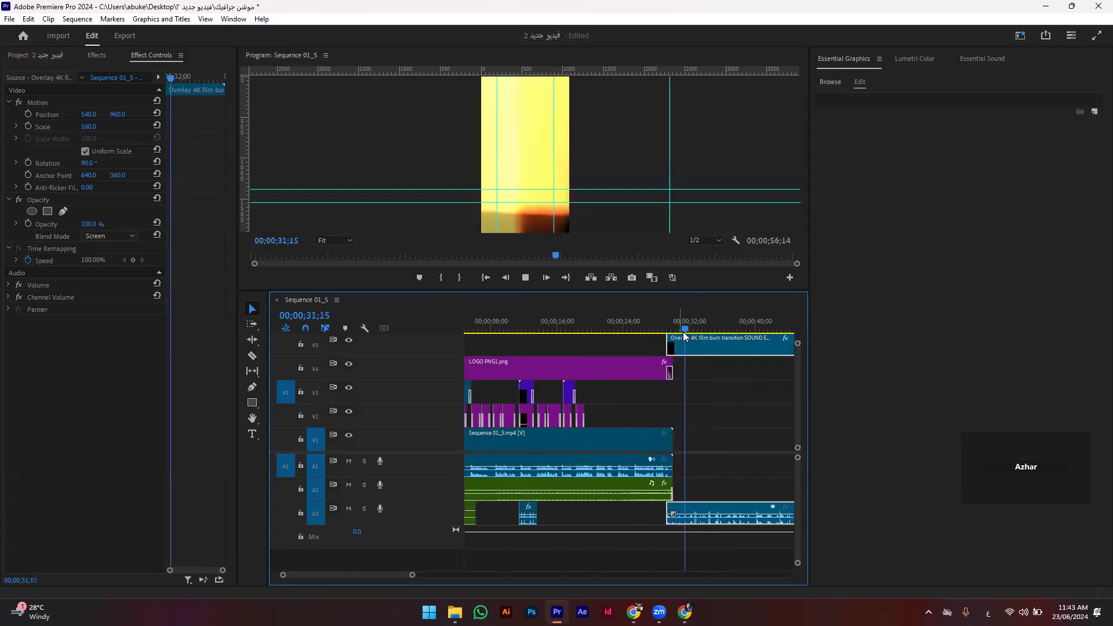
left_click(671, 320)
key("space")
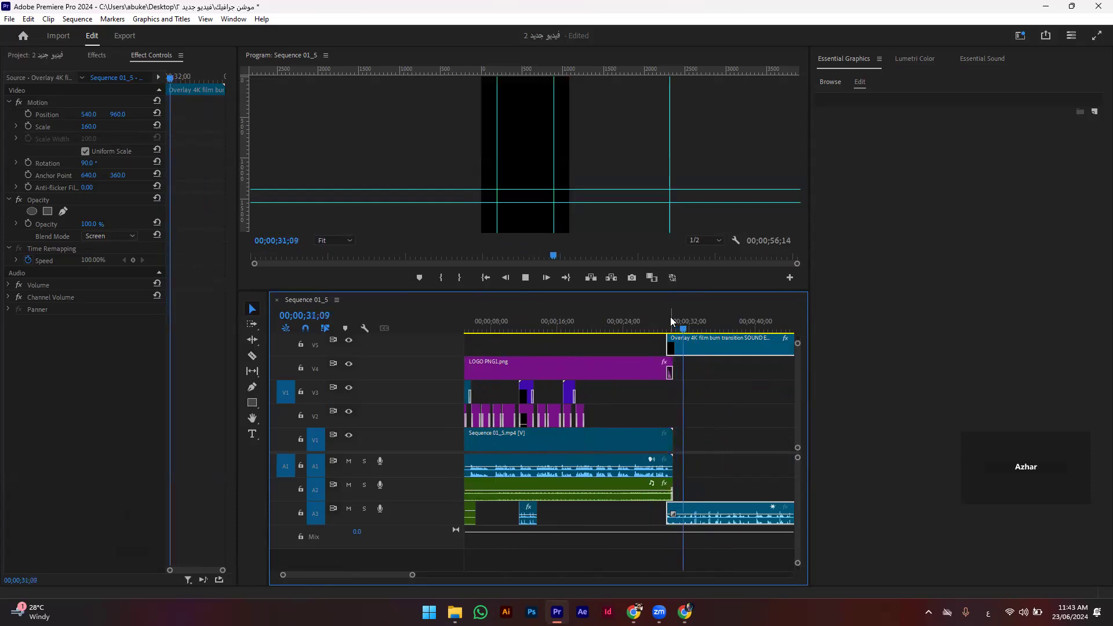
Step: Trim the overlay to end at 00;00;33;08 and move it back toward the sequence start
left_click_drag(716, 346, 736, 349)
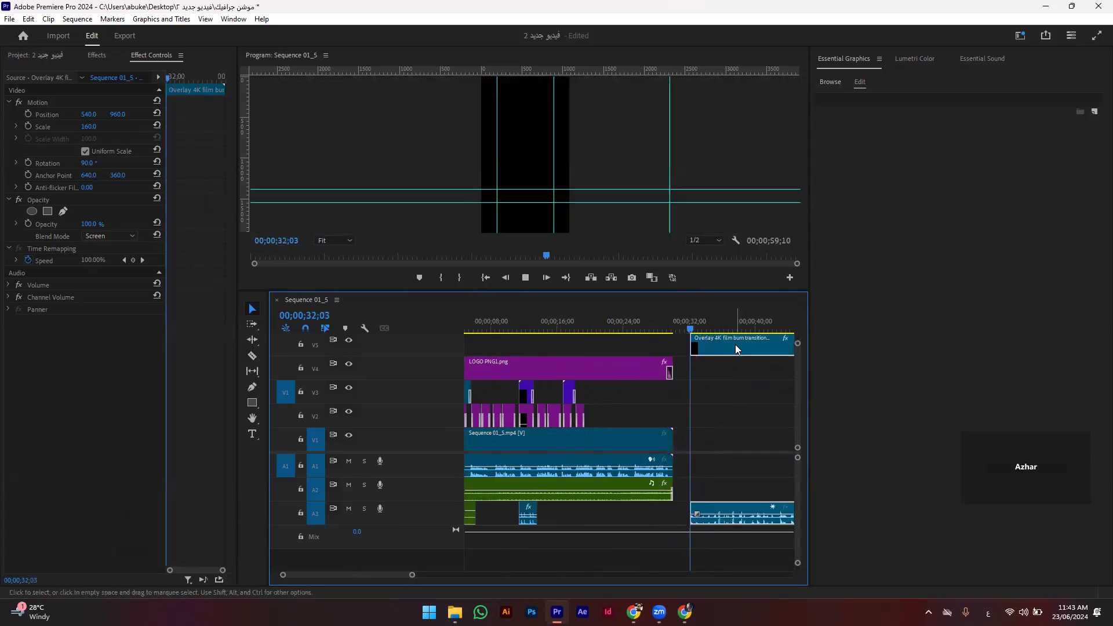
left_click(693, 323)
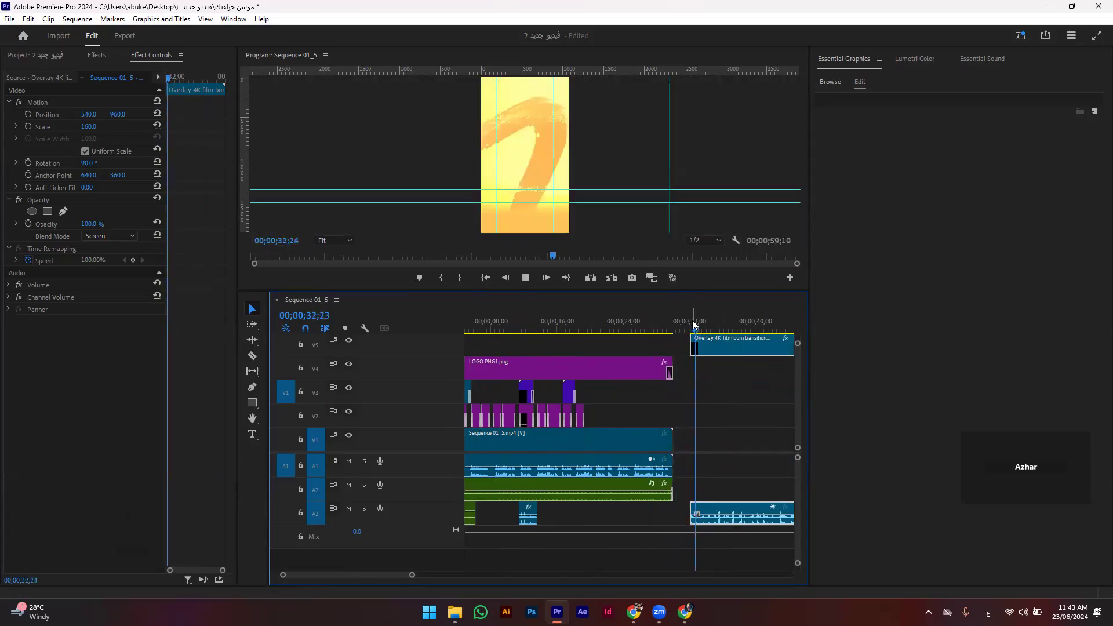
key("space")
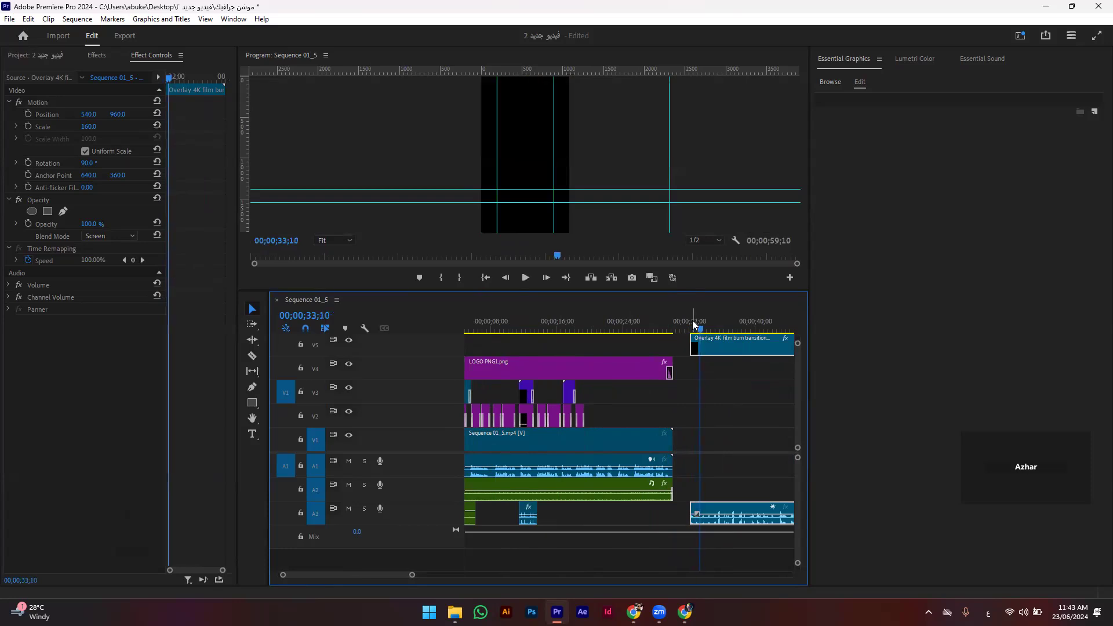
left_click(694, 323)
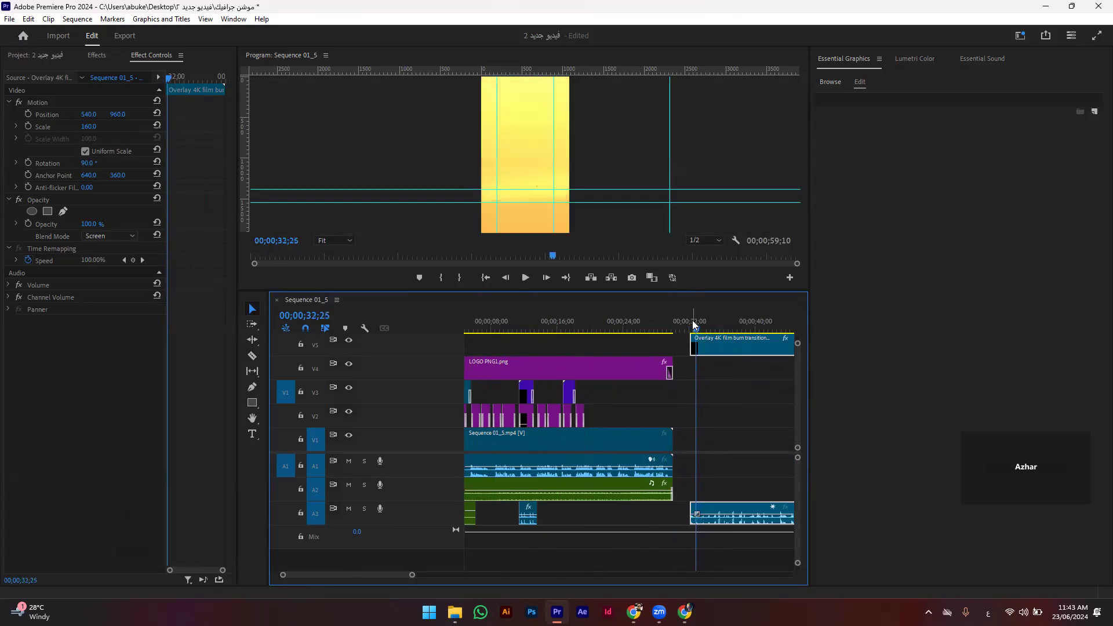
key("Right")
key("Right")
key("Right")
key("Right")
key("Right")
key("Right")
key("Right")
key("Right")
key("Right")
key("Right")
key("Right")
key("Right")
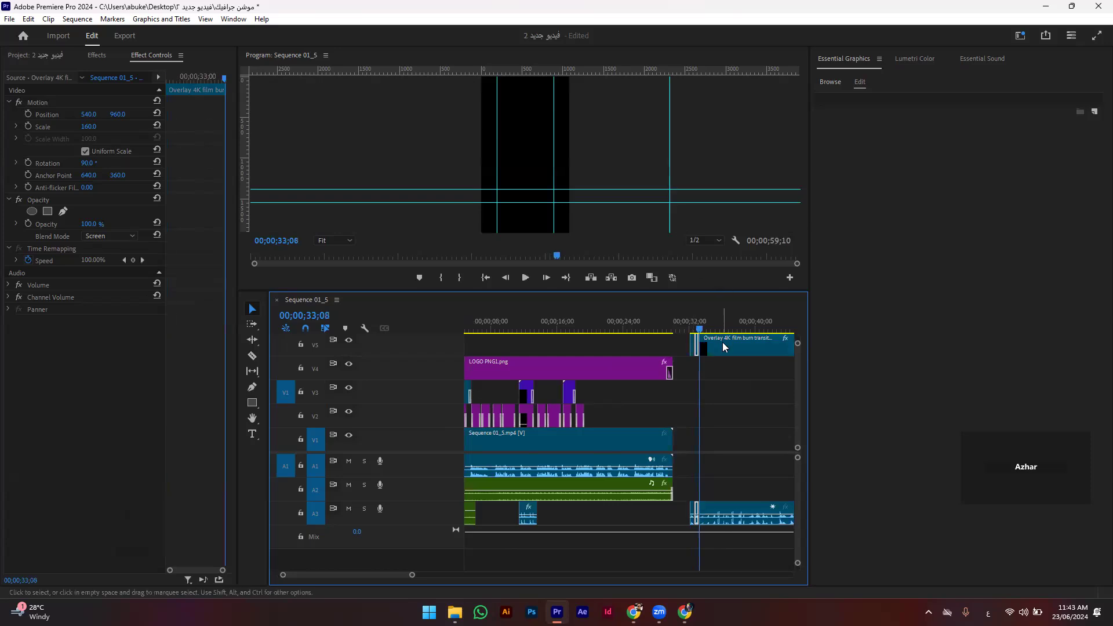
key("w")
left_click(694, 349)
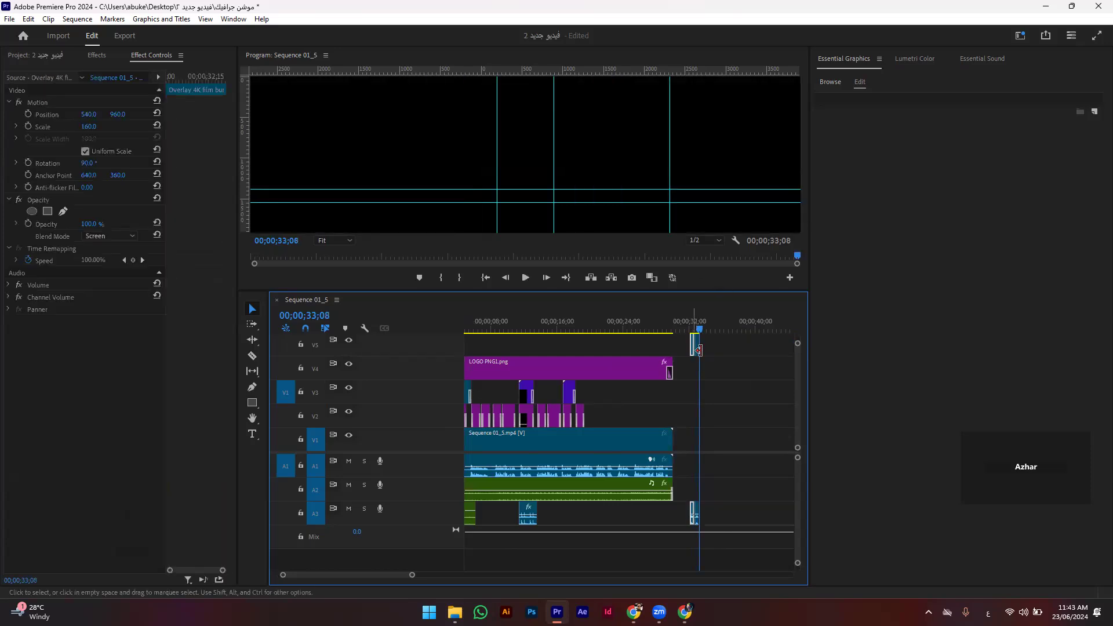
scroll(699, 359, "up", 2)
scroll(703, 370, "down", 3)
scroll(563, 379, "down", 10)
scroll(565, 385, "up", 4)
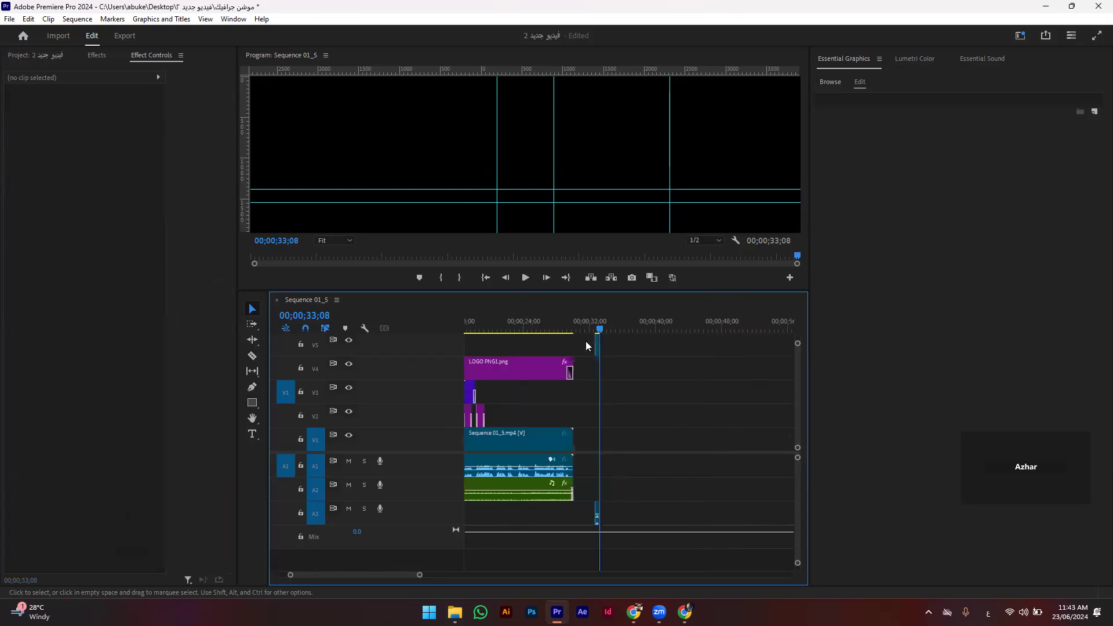
mouse_move(534, 349)
left_mouse_down()
mouse_move(458, 353)
mouse_move(492, 349)
left_mouse_up()
Step: Zoom in on the sequence start and preview the film burn transition
key("equal")
key("equal")
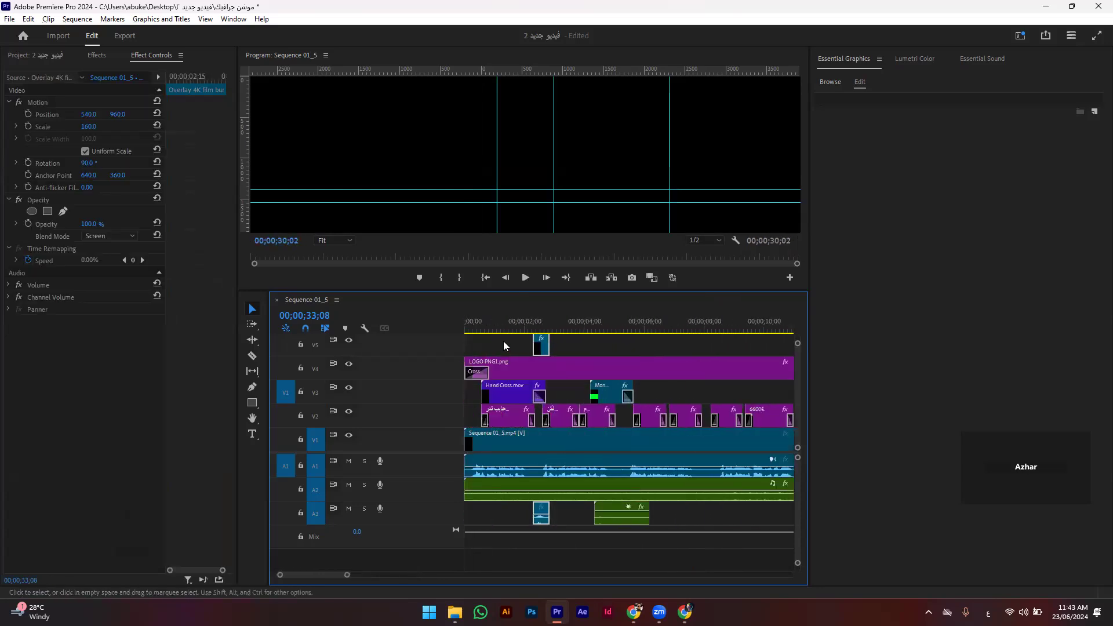
left_click(508, 317)
key("space")
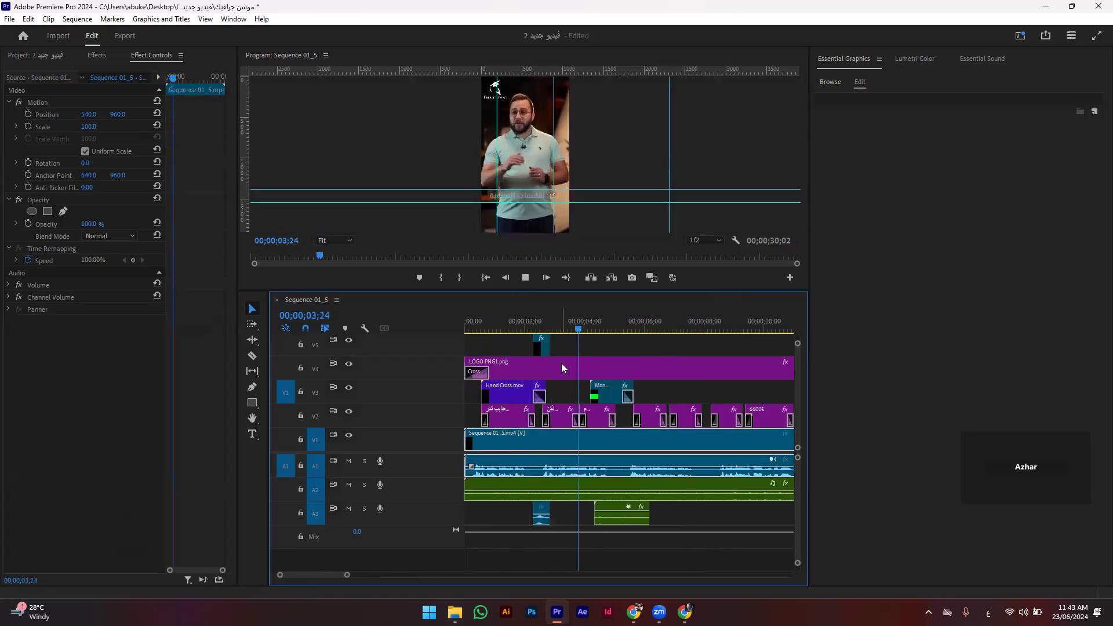
left_click(556, 353)
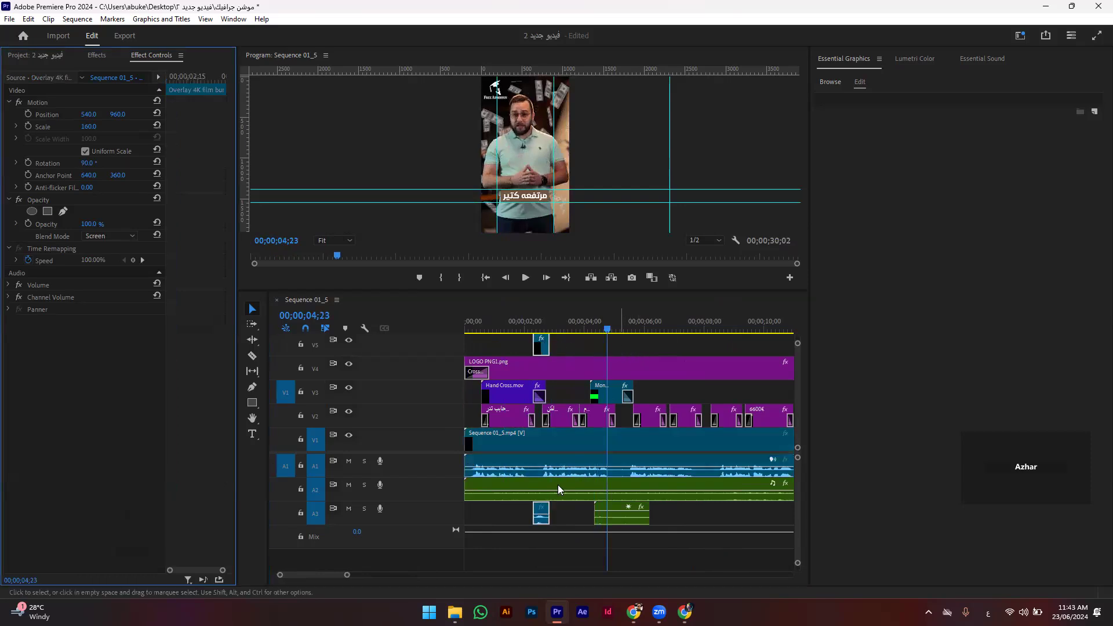
Step: Move the overlay's sound onto a new A4 track, undoing an accidental lengthening
left_click(541, 516)
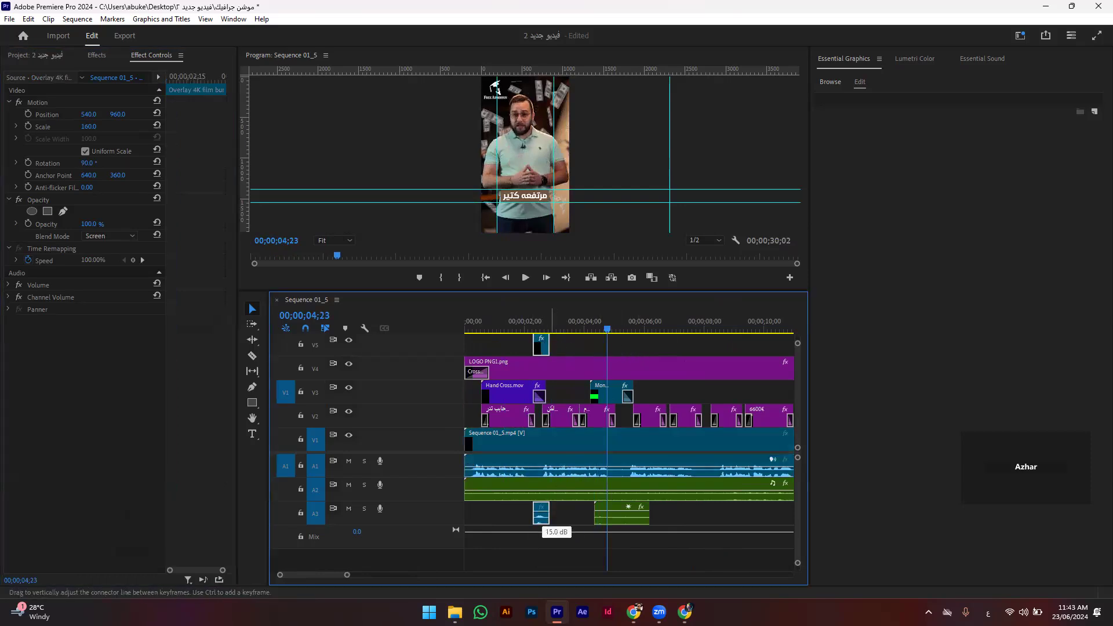
left_click_drag(544, 520, 547, 537)
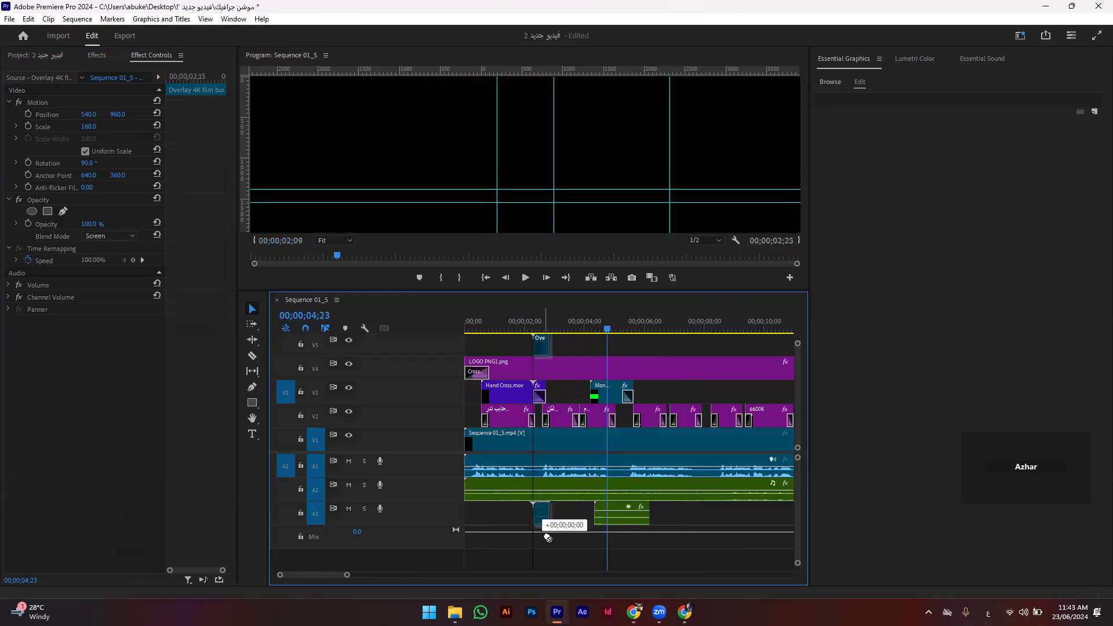
left_click_drag(618, 555, 617, 557)
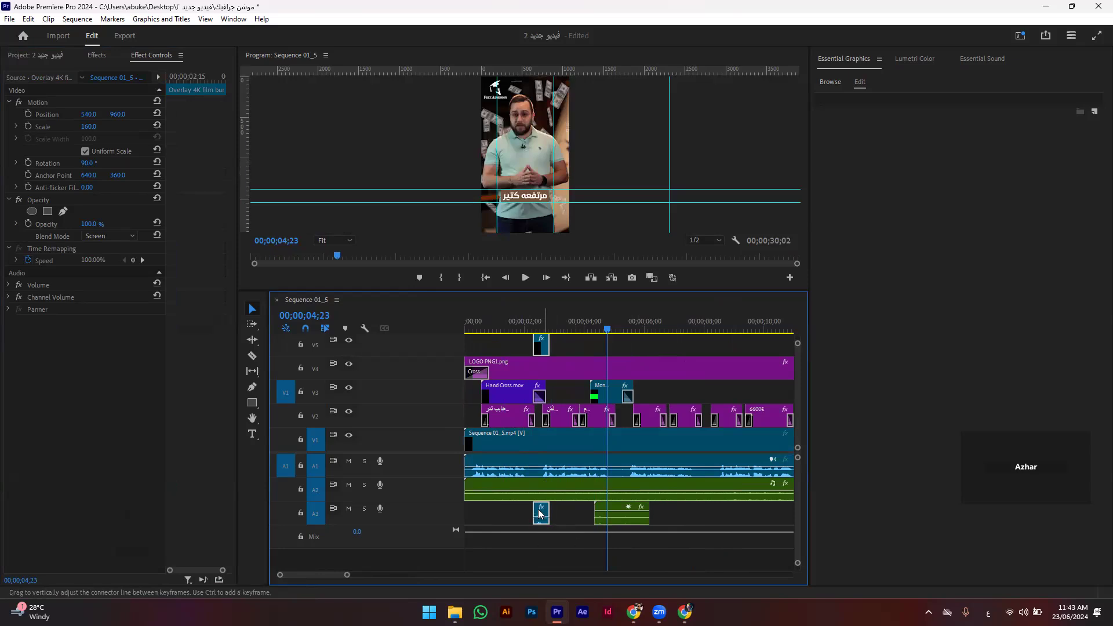
key("shift+5")
left_click_drag(548, 511, 570, 515)
key("ctrl+z")
key("shift+5")
left_click(544, 567)
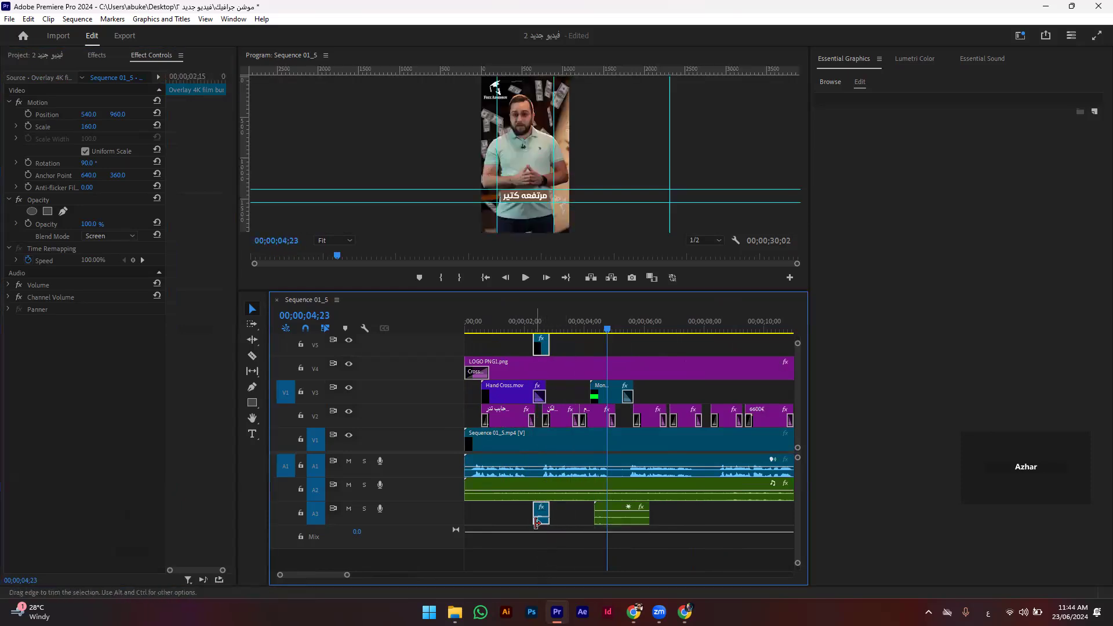
left_click_drag(542, 522, 545, 565)
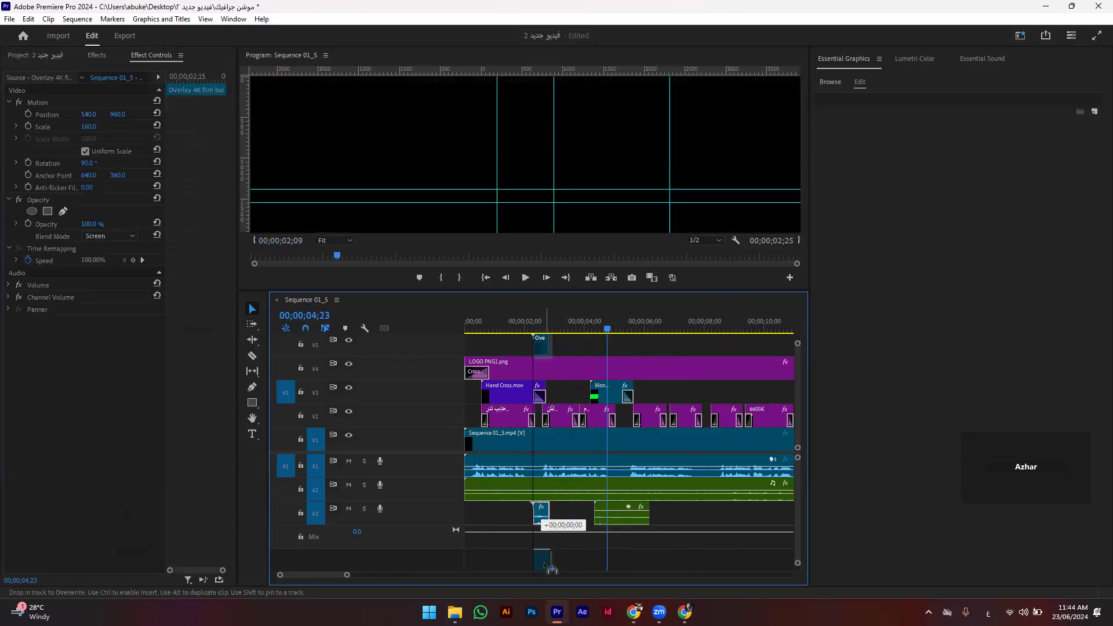
Step: Shift the overlay later to start at 07;26 and preview it in the maximized Program Monitor
left_click_drag(541, 345, 573, 352)
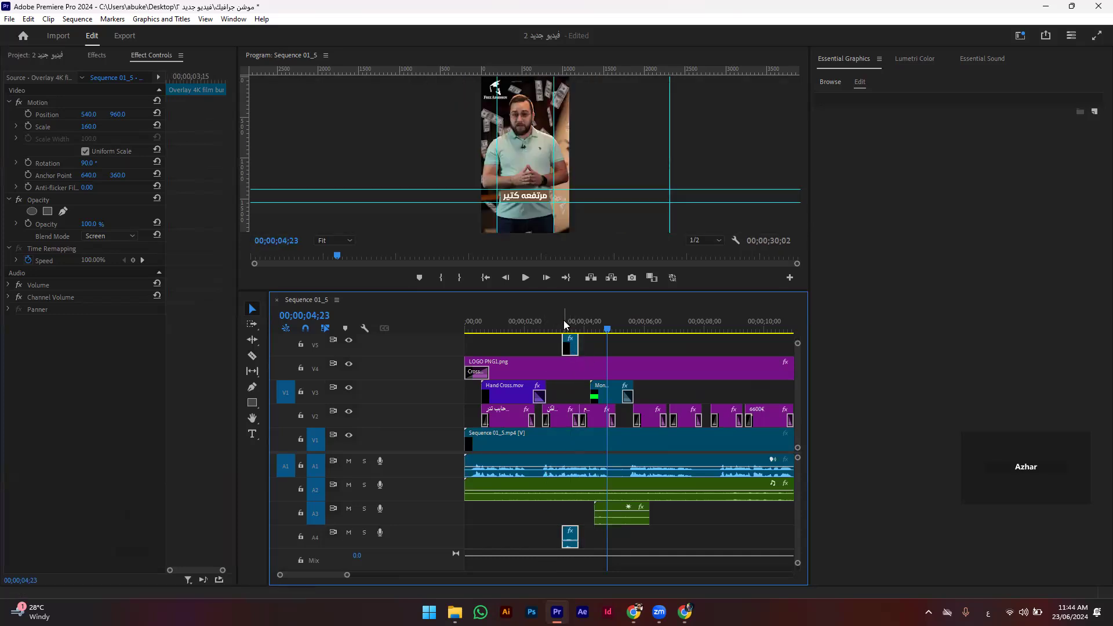
key("space")
key("space")
key("d")
left_click(574, 342)
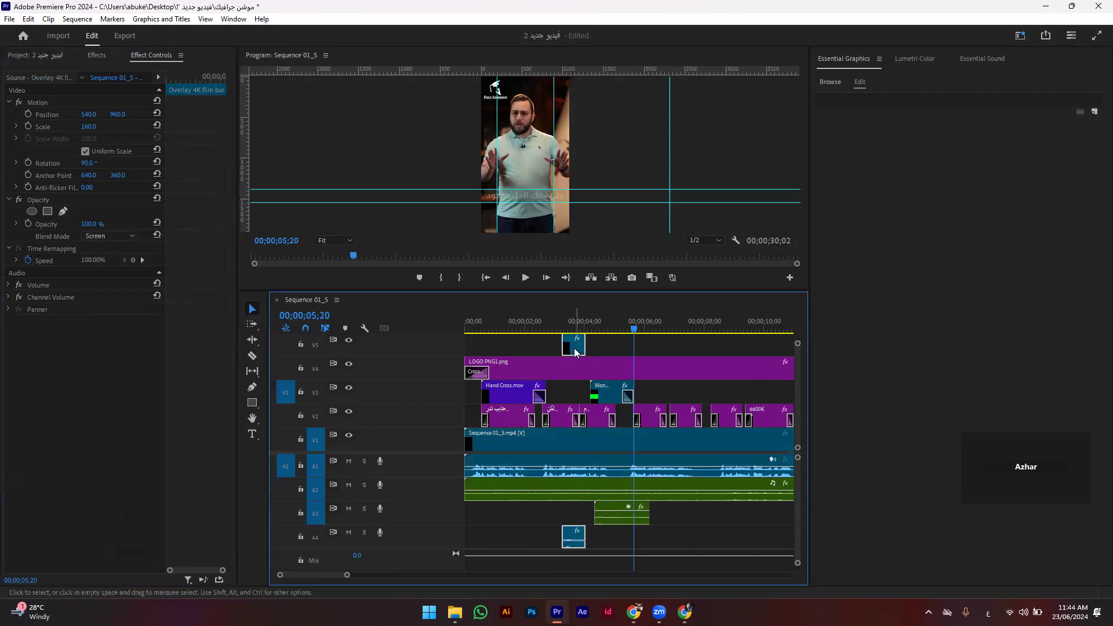
left_click_drag(574, 349, 660, 349)
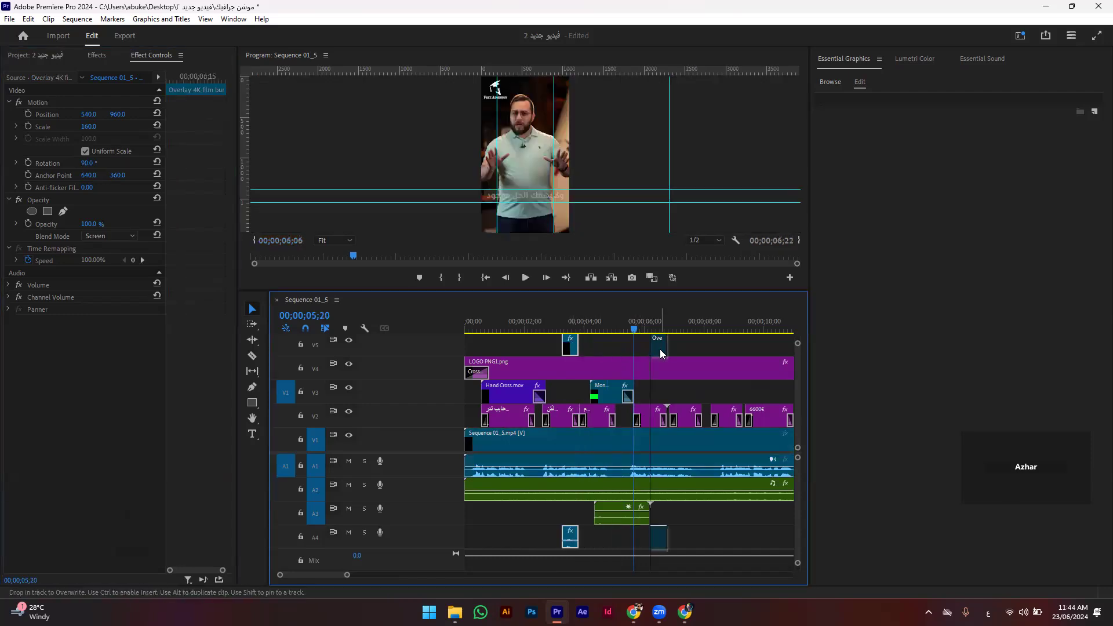
key("space")
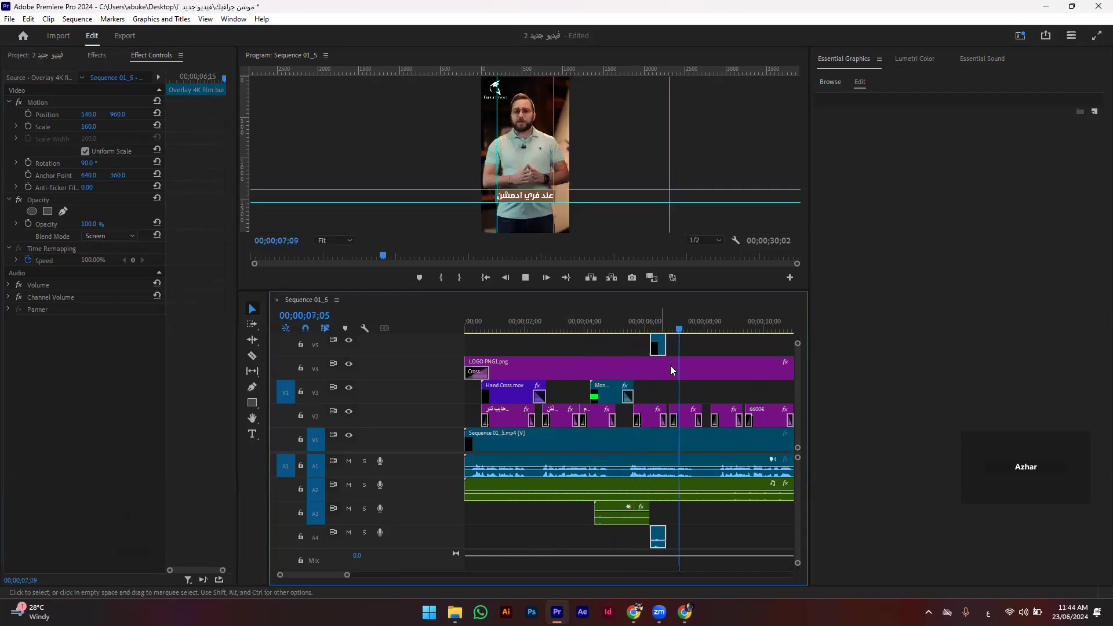
key("space")
left_click_drag(664, 349, 715, 349)
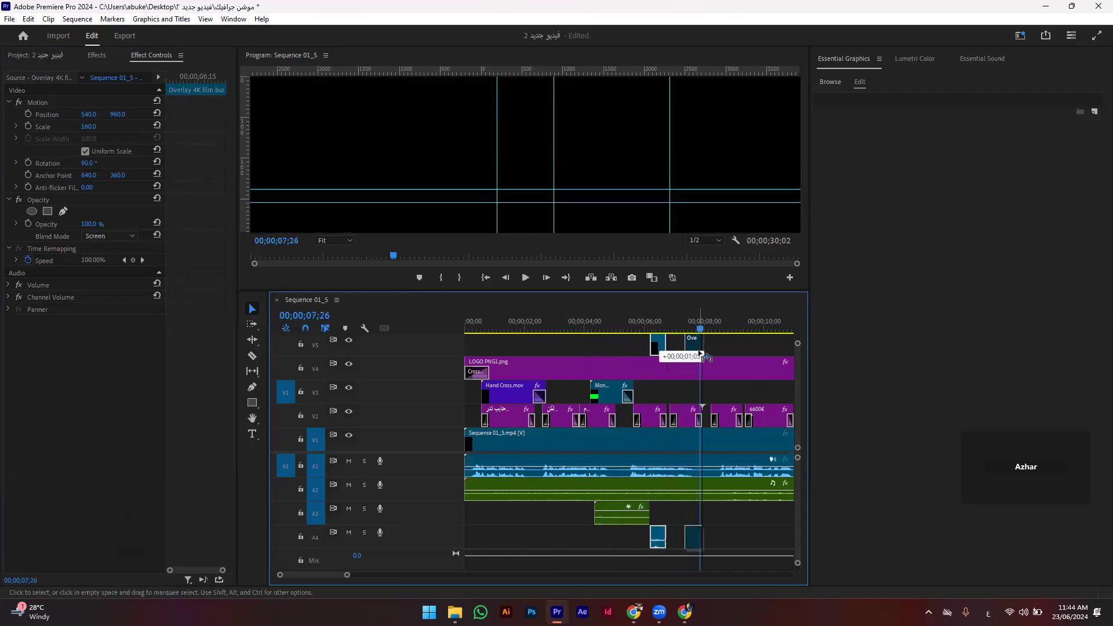
key("space")
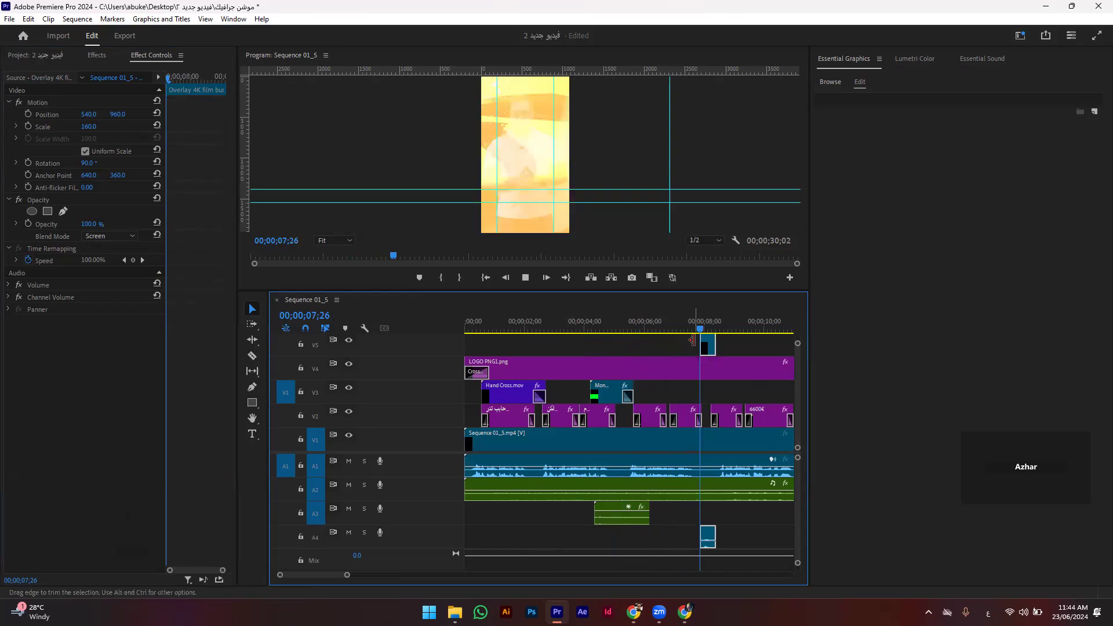
key("grave")
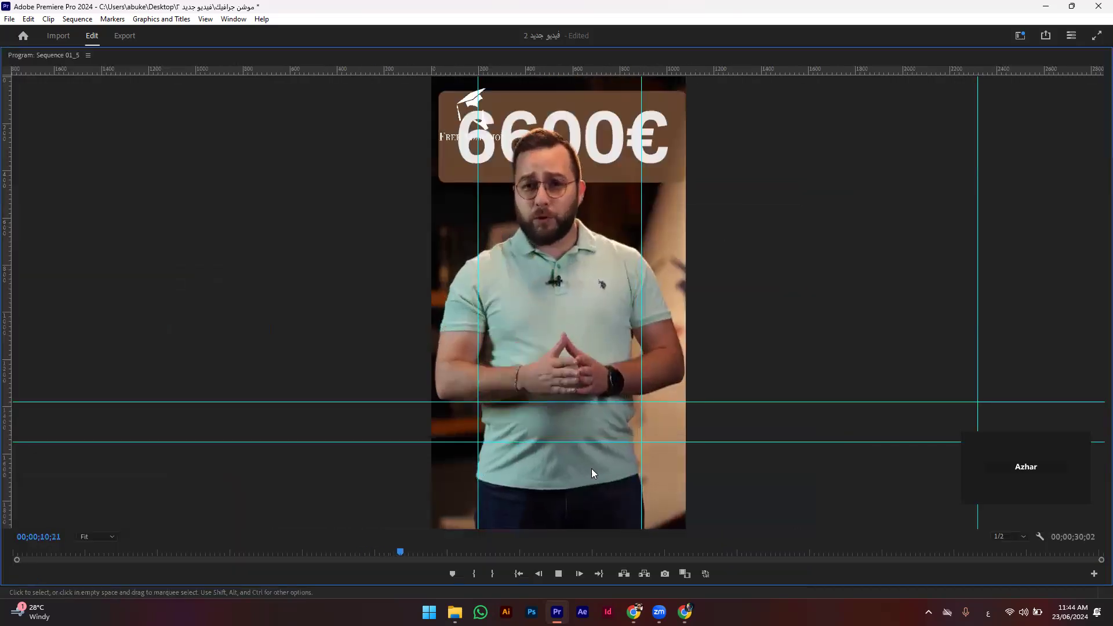
Step: Move the small film-burn overlay clip to around 13 seconds and review it
key("grave")
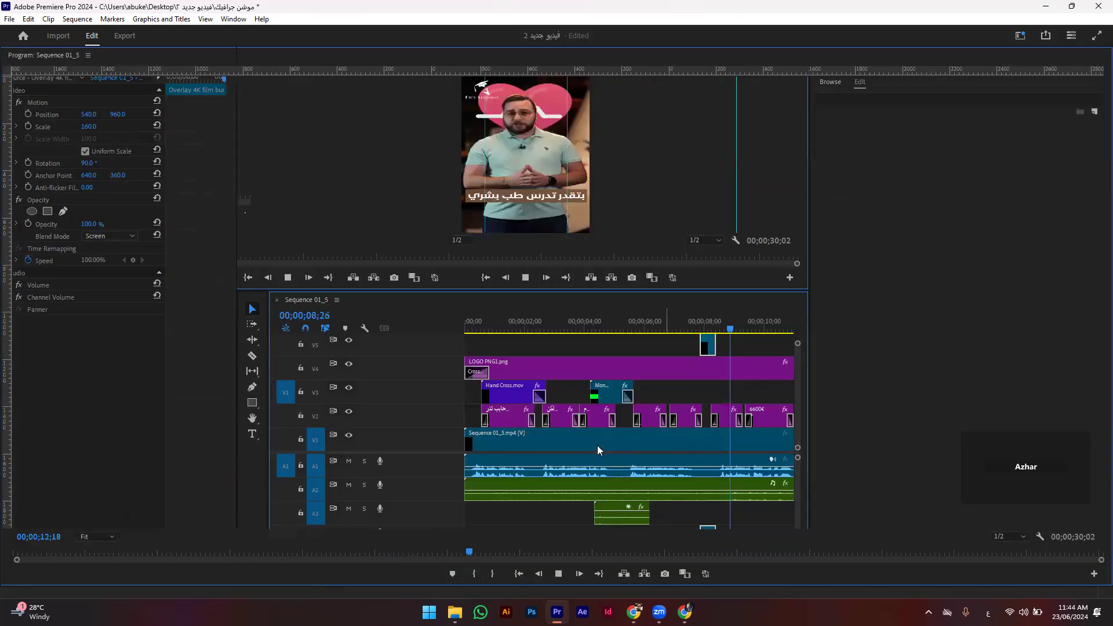
left_click(624, 438)
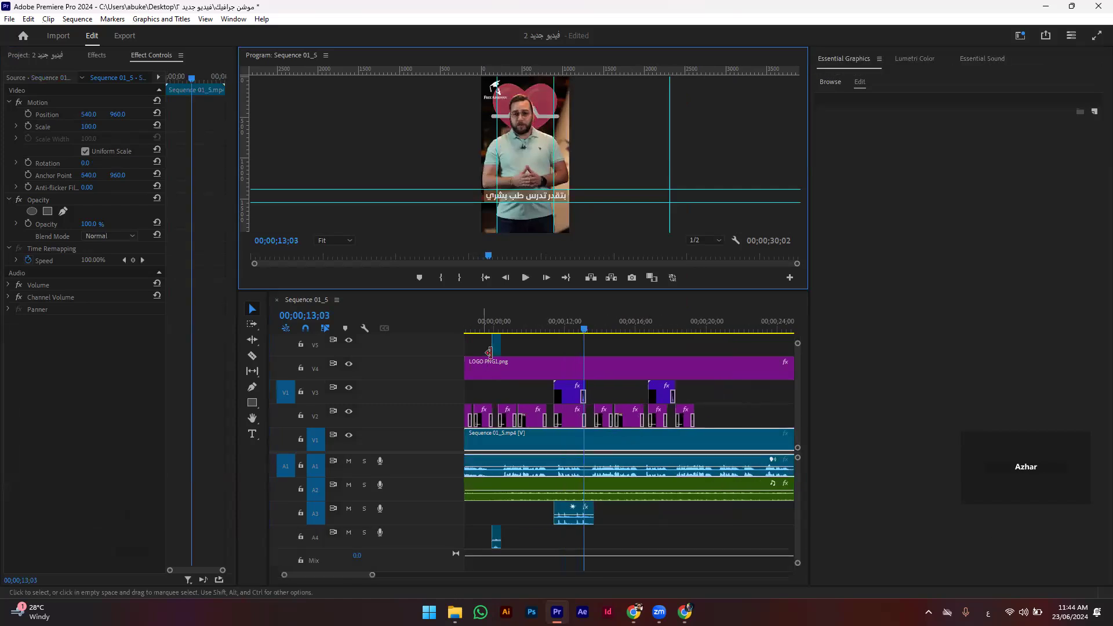
left_click(497, 346)
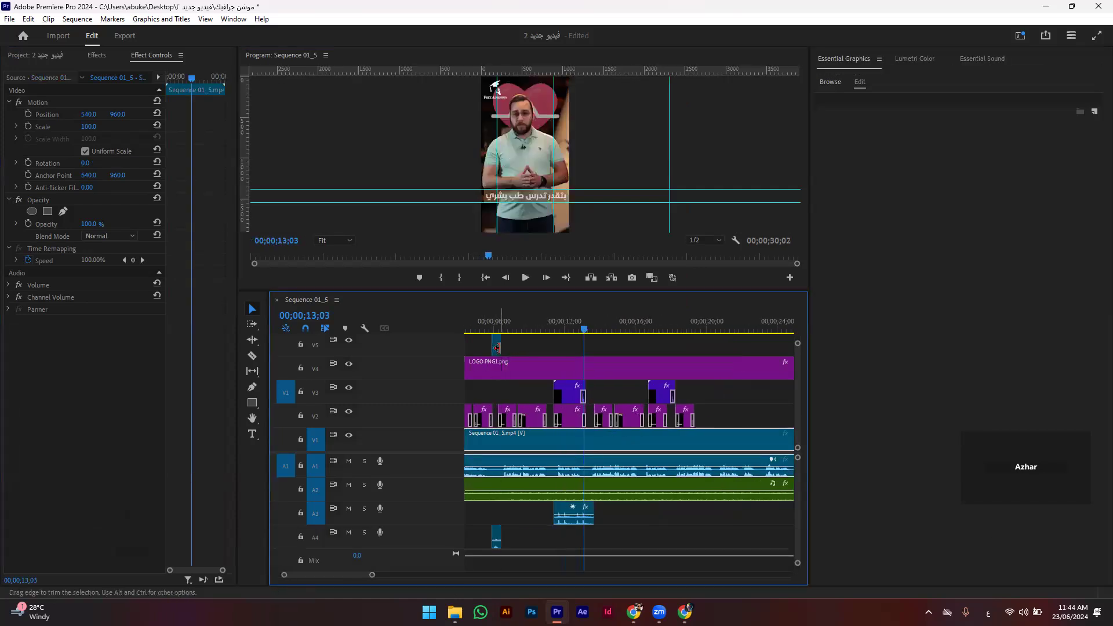
left_click_drag(496, 346, 634, 345)
left_click(607, 326)
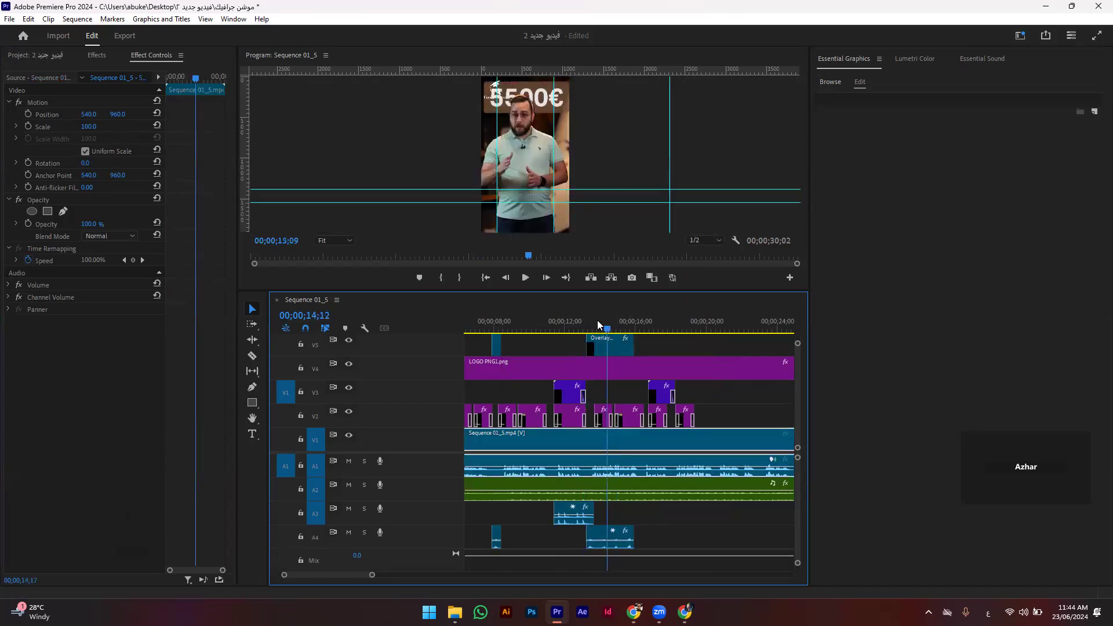
left_click(592, 326)
key("space")
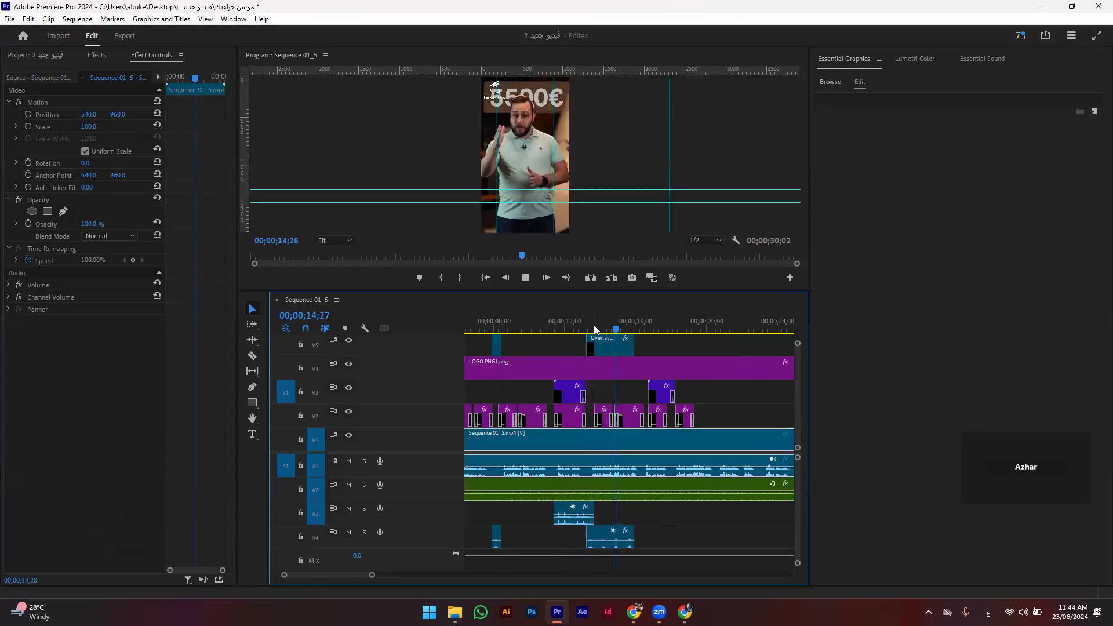
left_click(604, 326)
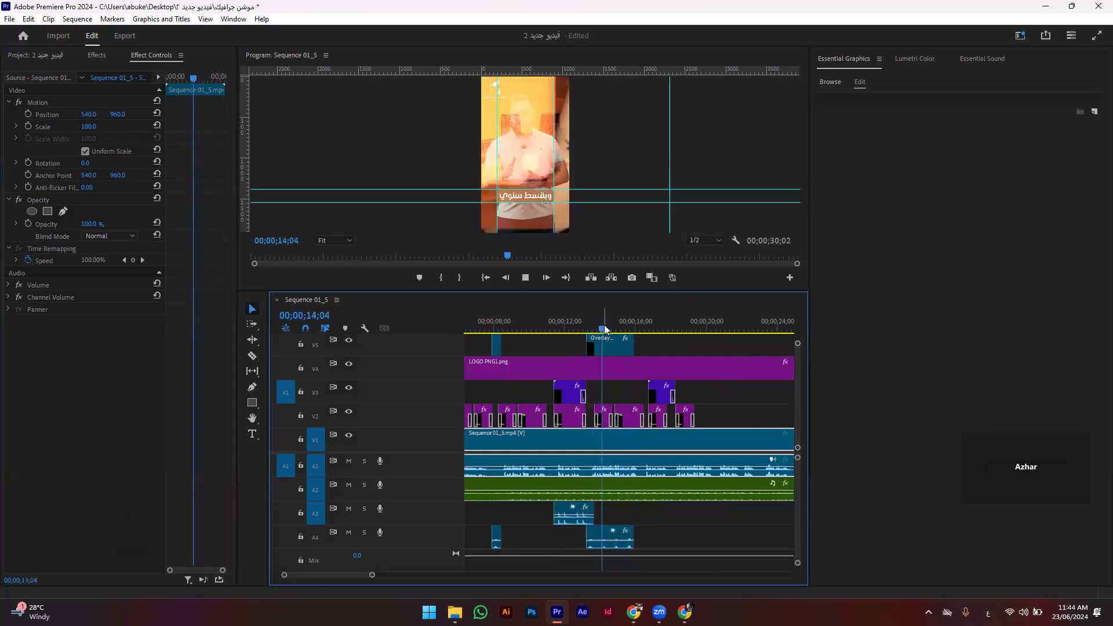
key("space")
key("Left")
key("Left")
key("Left")
key("Left")
key("Left")
key("Left")
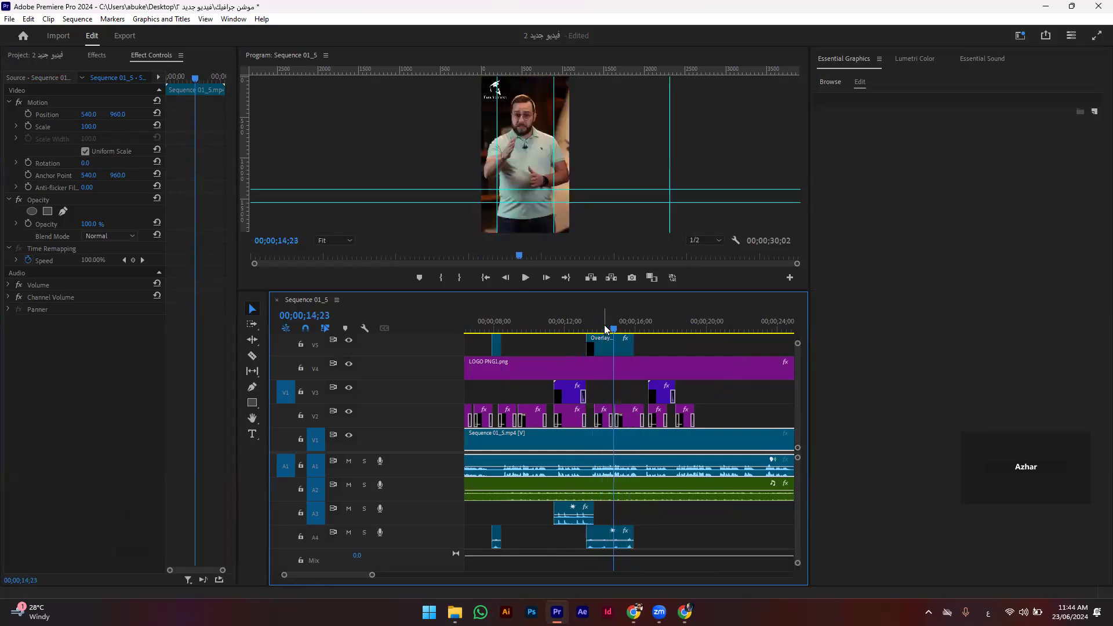
Step: Split the overlay at the playhead and delete the extra pieces, leaving a brief flash
left_click(610, 343)
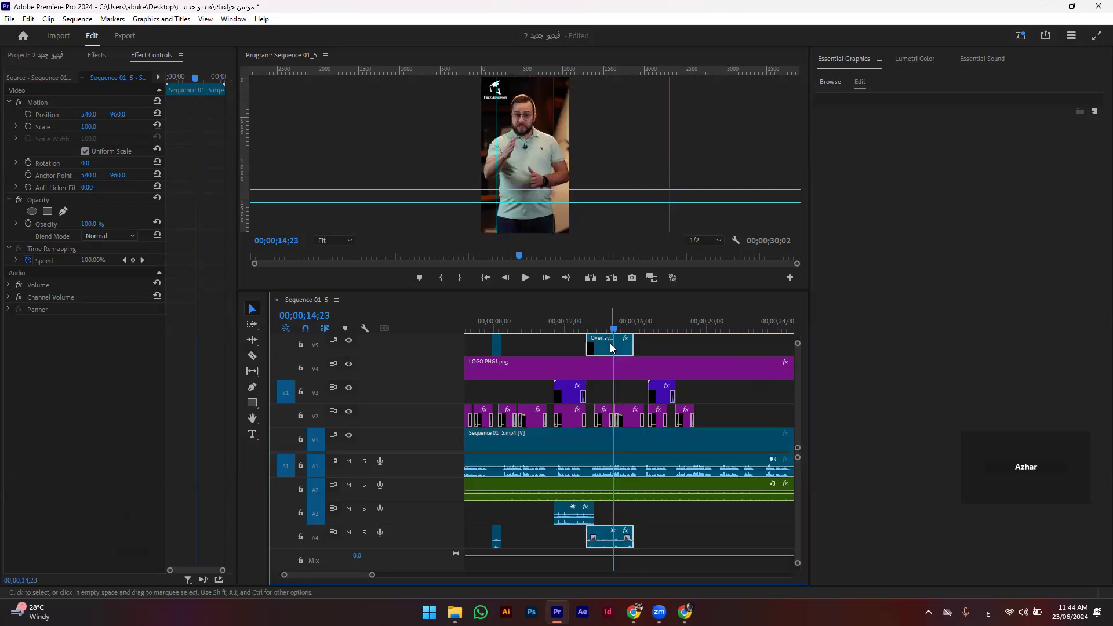
key("ctrl+k")
key("space")
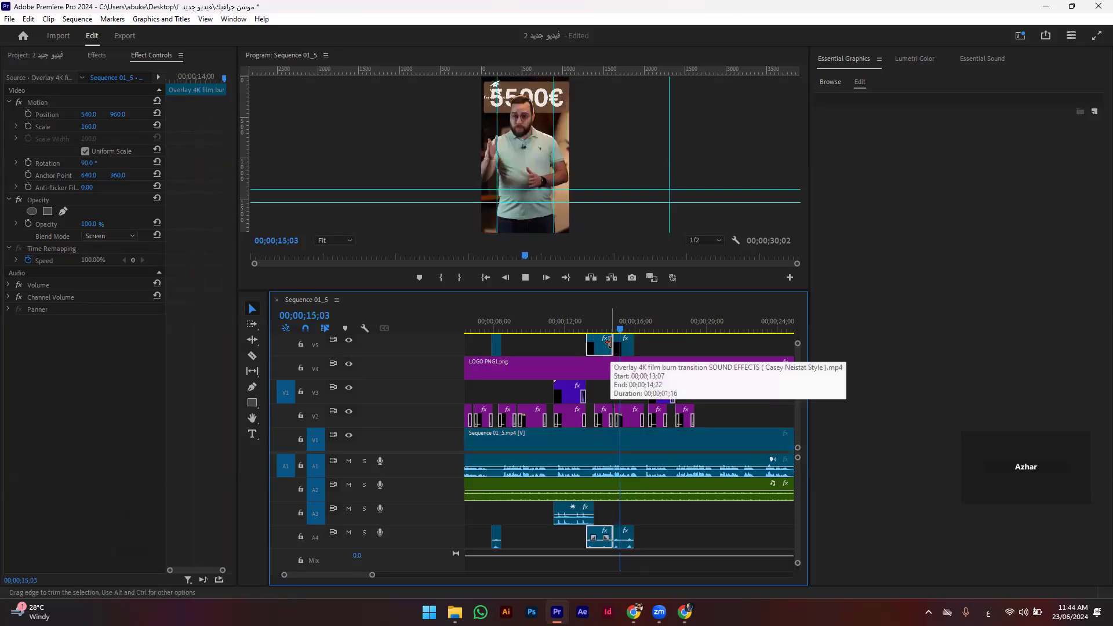
key("space")
left_click(624, 349)
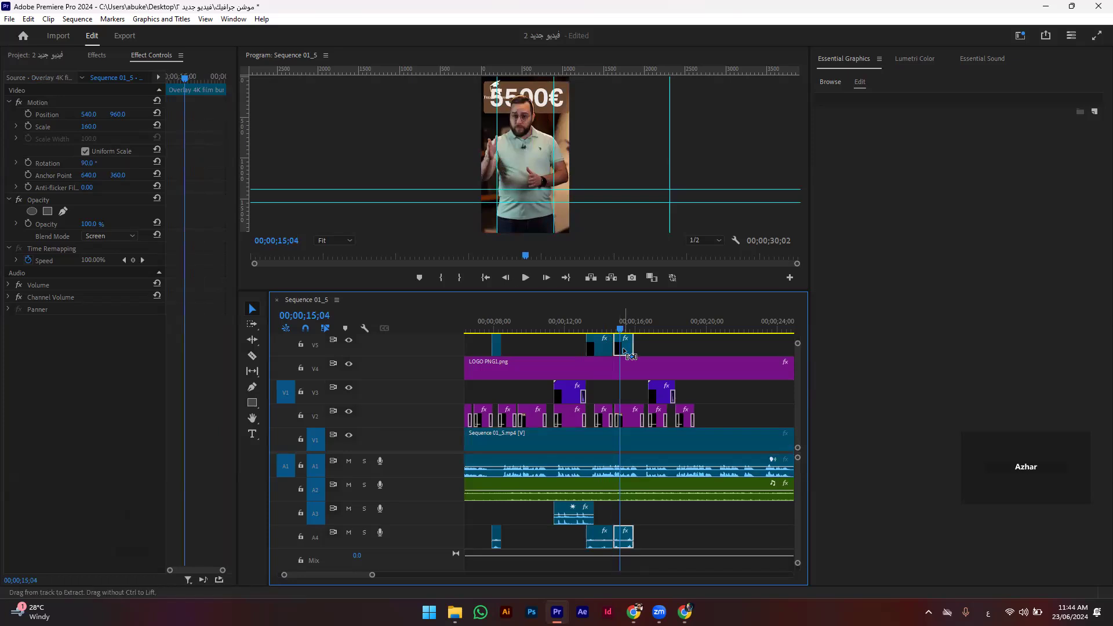
left_click(628, 349)
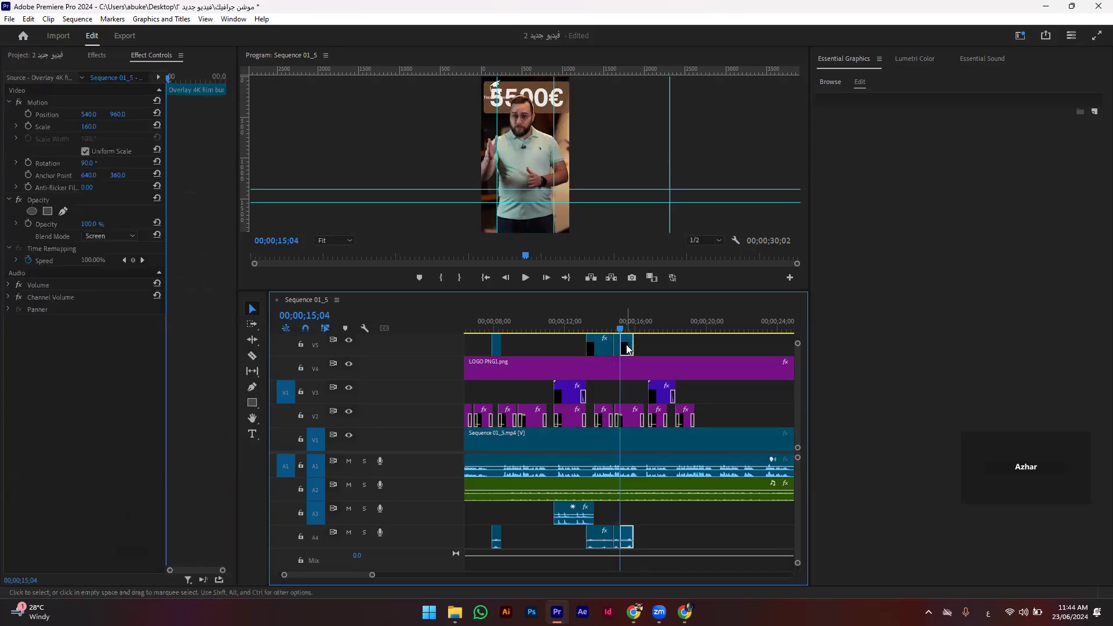
key("Delete")
mouse_move(586, 346)
left_mouse_down()
mouse_move(614, 347)
mouse_move(539, 344)
mouse_move(615, 348)
mouse_move(586, 350)
left_mouse_up()
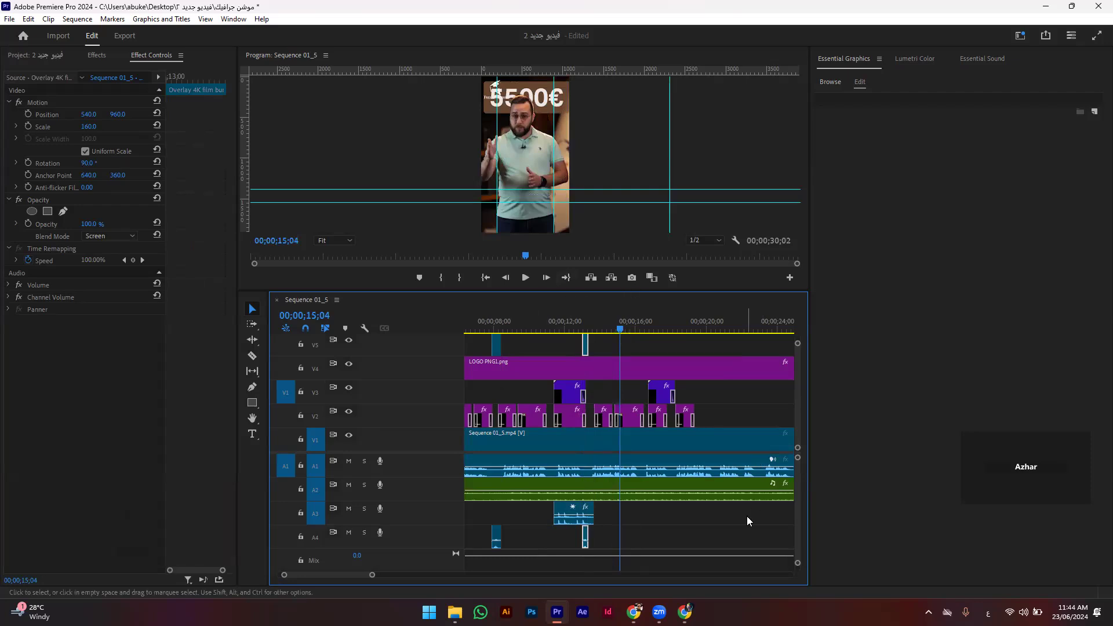
Step: Review the shortened flash, then Alt-drag a copy of it to 17;25
left_click_drag(515, 255, 465, 255)
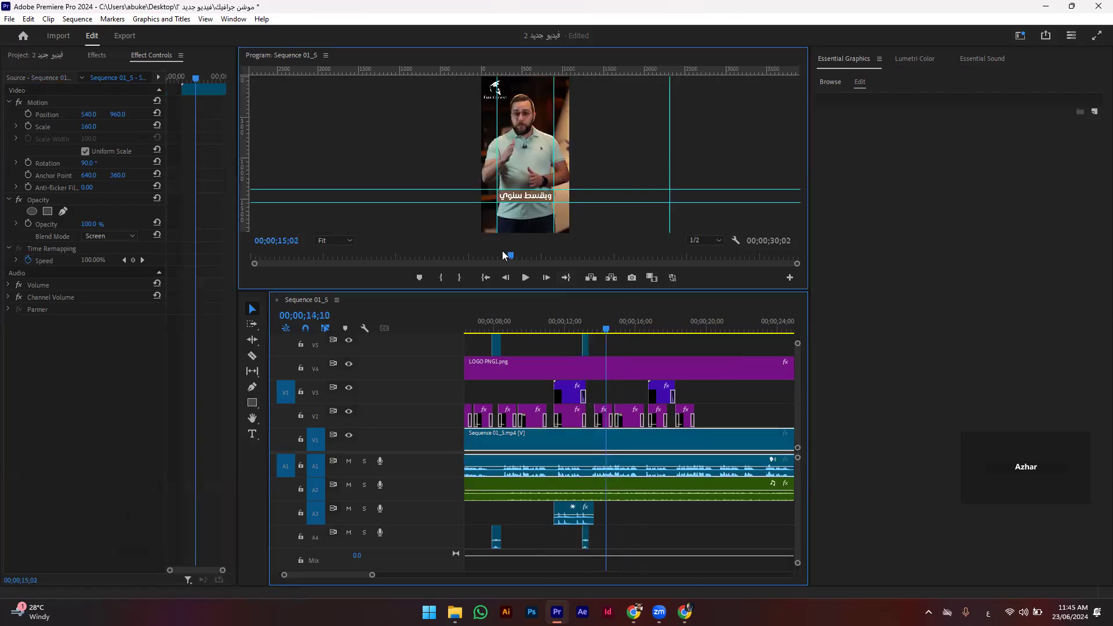
key("space")
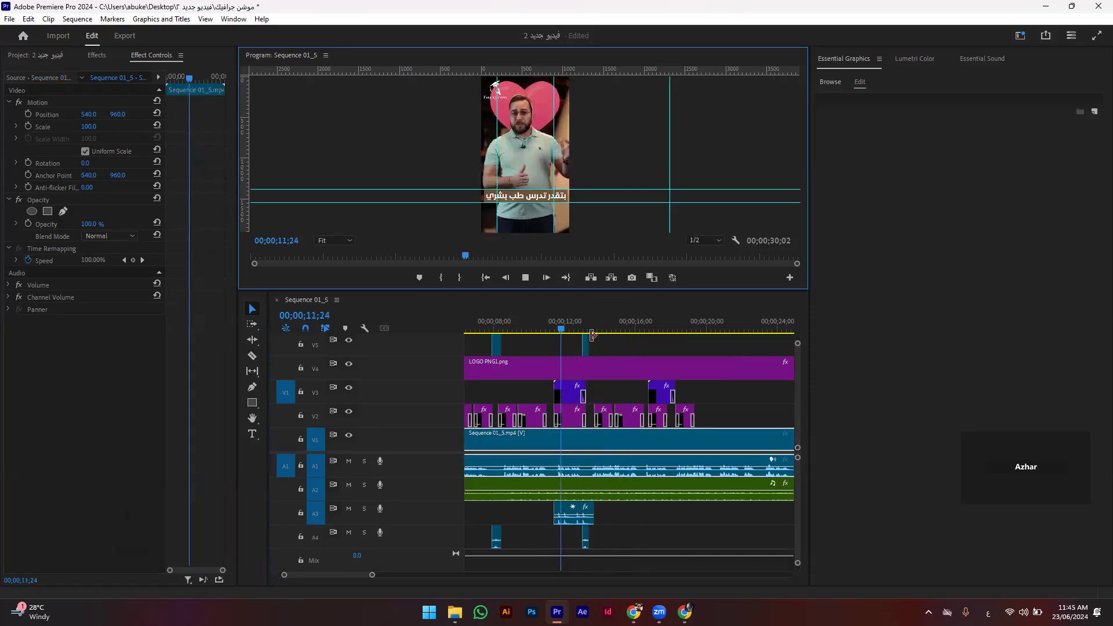
key("space")
key("space")
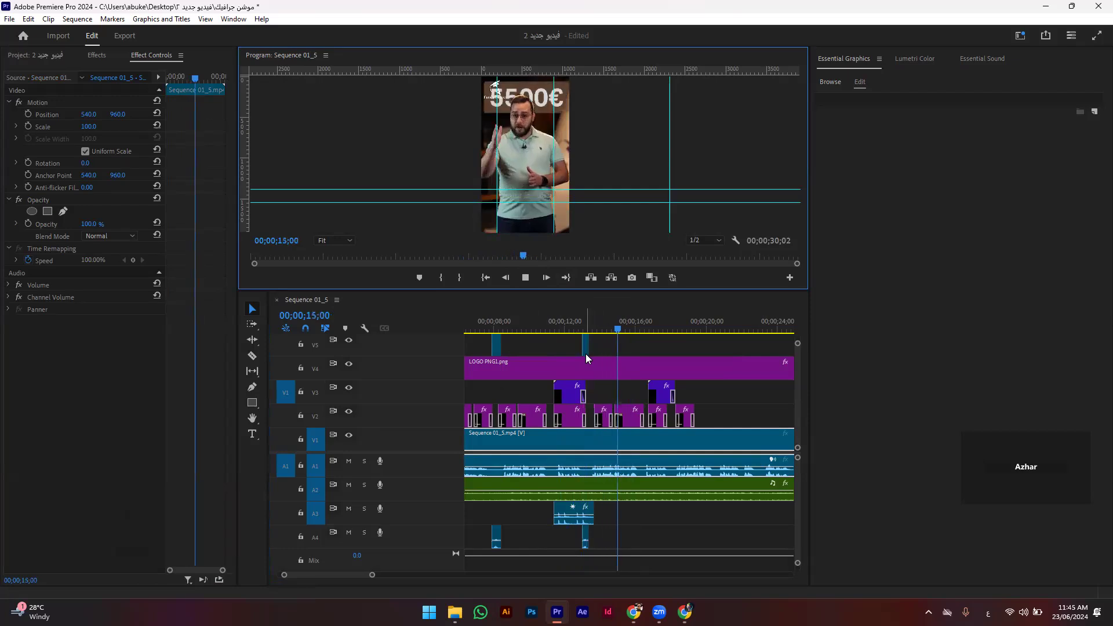
left_click(584, 344)
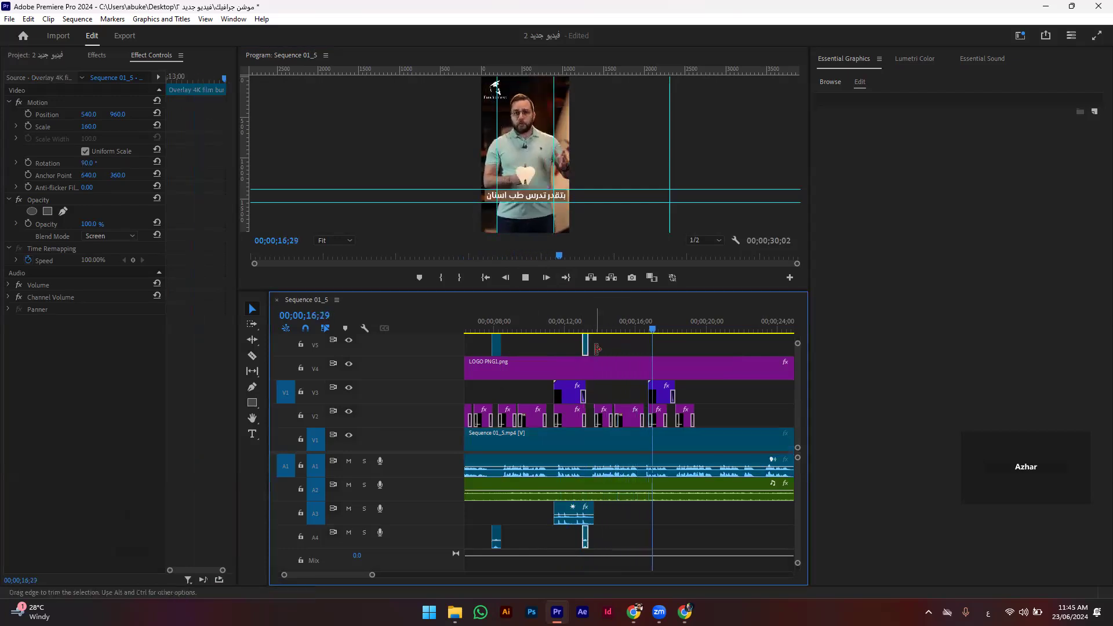
left_click_drag(585, 348, 635, 353)
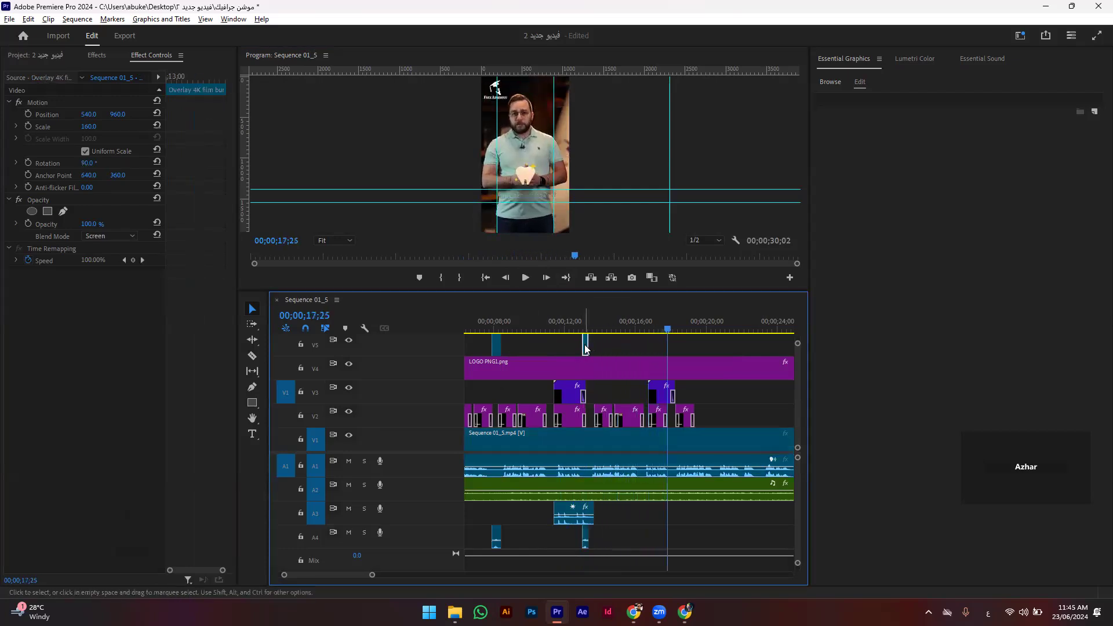
key("Escape")
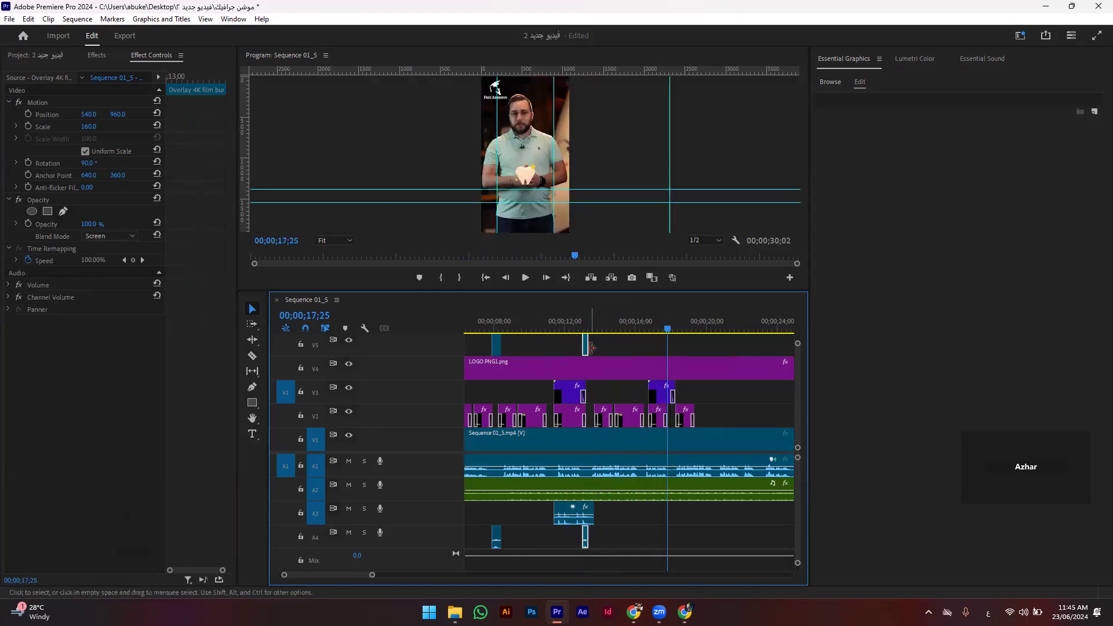
left_click_drag(585, 349, 667, 332)
key("space")
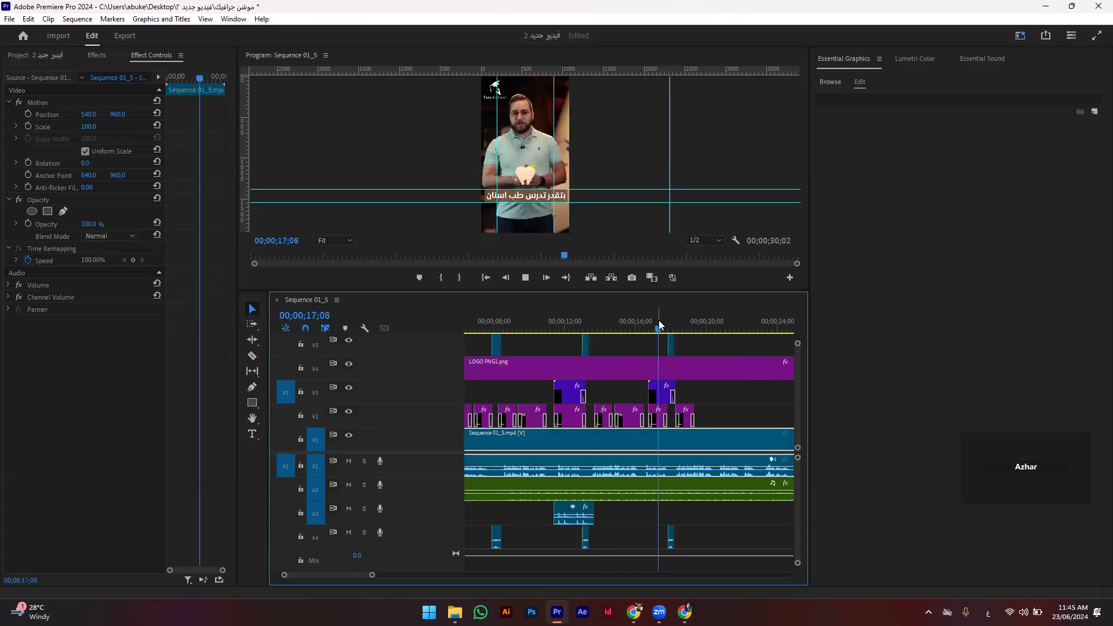
Step: Check the new flash around 18 seconds, then preview the whole video enlarged from the start
key("grave")
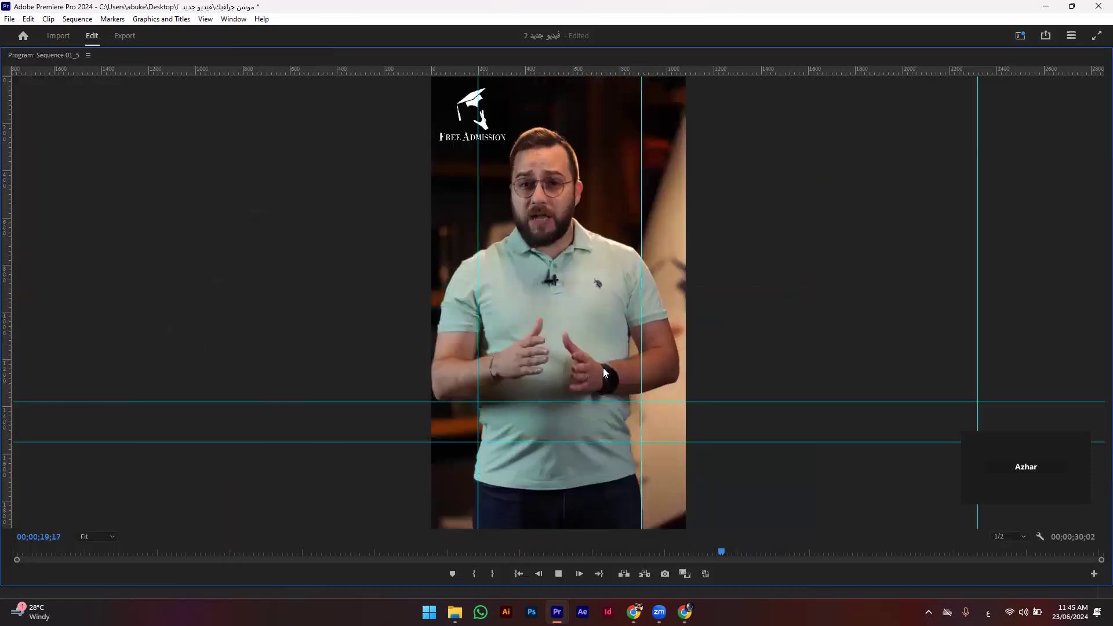
key("grave")
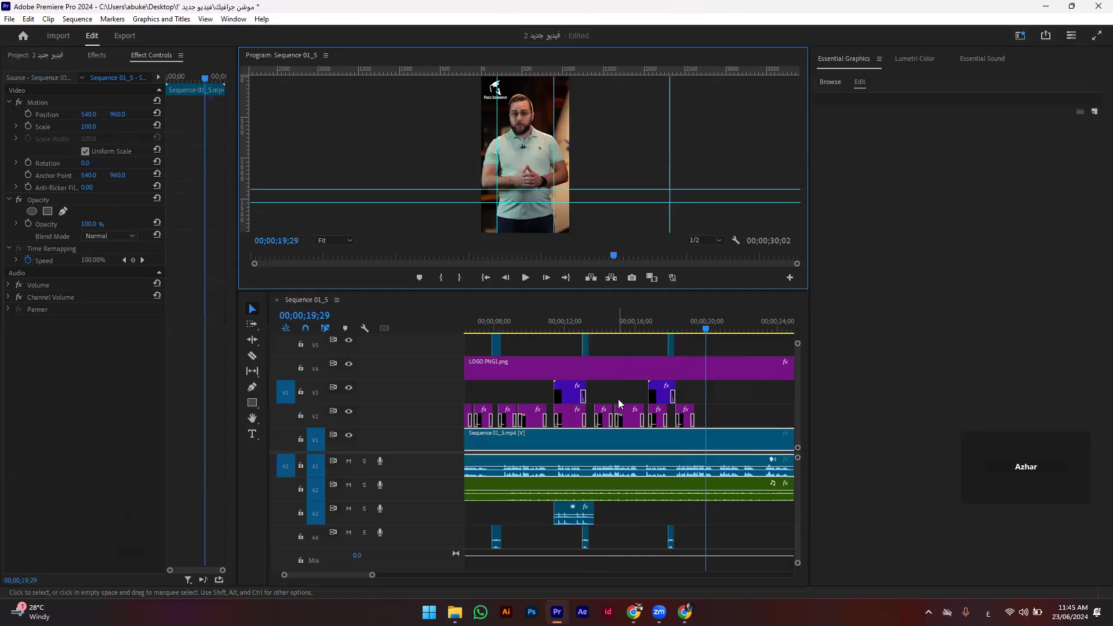
left_click(671, 329)
key("space")
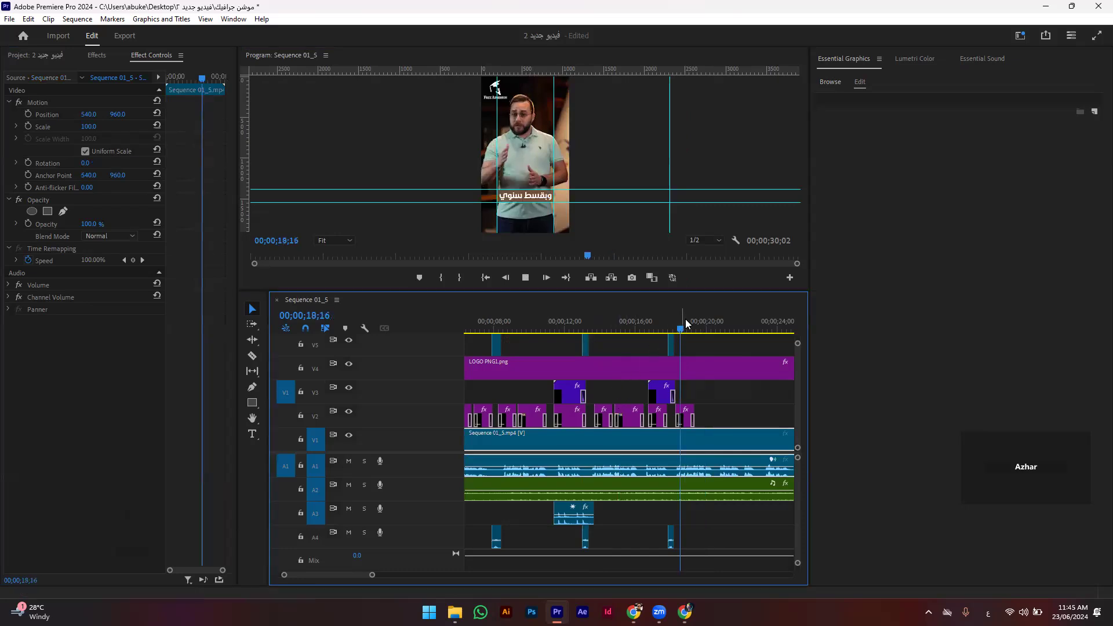
left_click(607, 203)
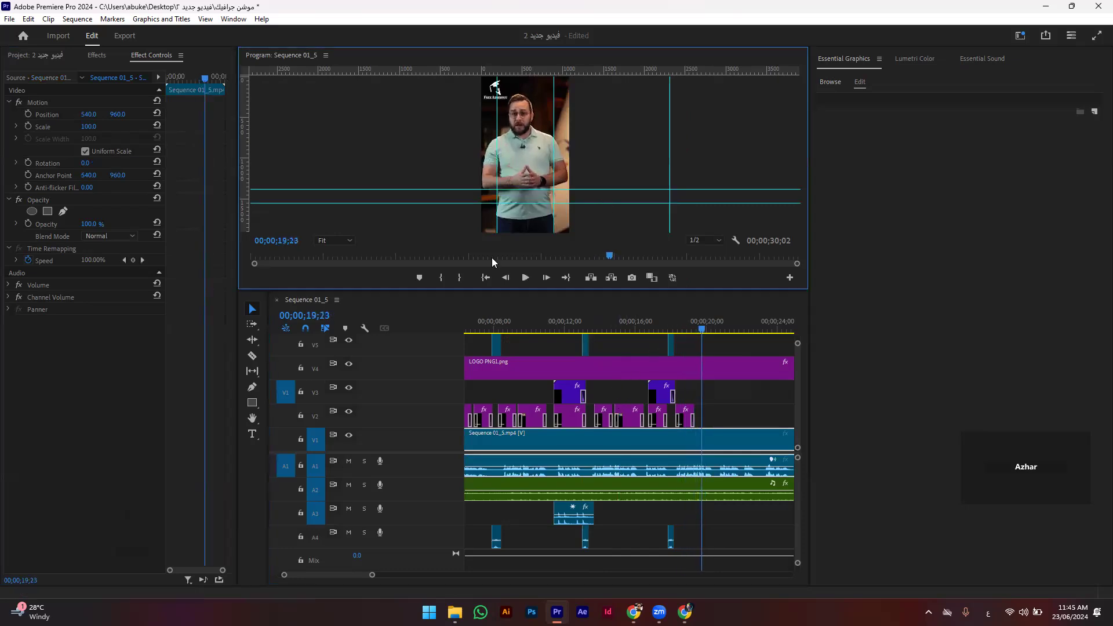
key("Home")
key("grave")
key("space")
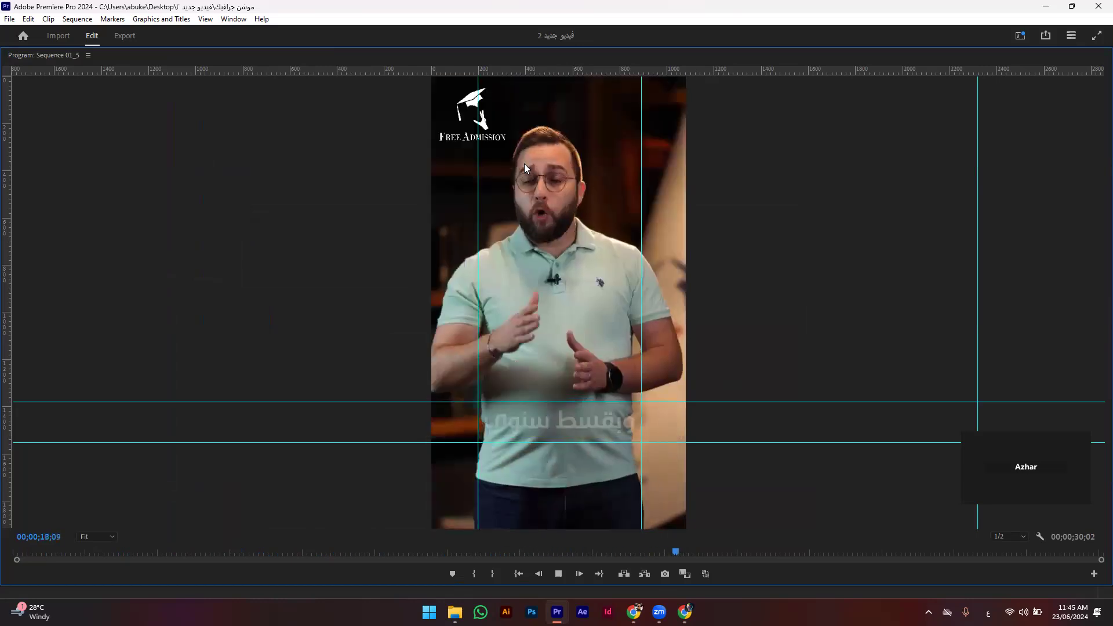
Step: Zoom the timeline in and shift the film-burn overlay two frames later
key("space")
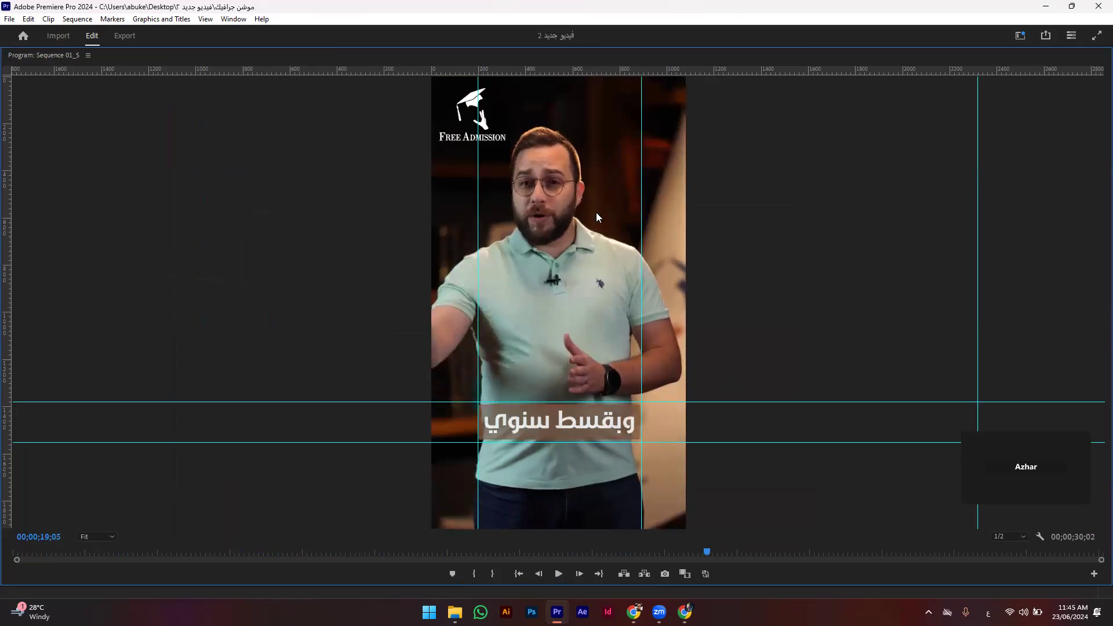
left_click_drag(709, 554, 638, 556)
key("space")
Step: Preview the shifted overlay transition enlarged from about 19 seconds
key("space")
key("grave")
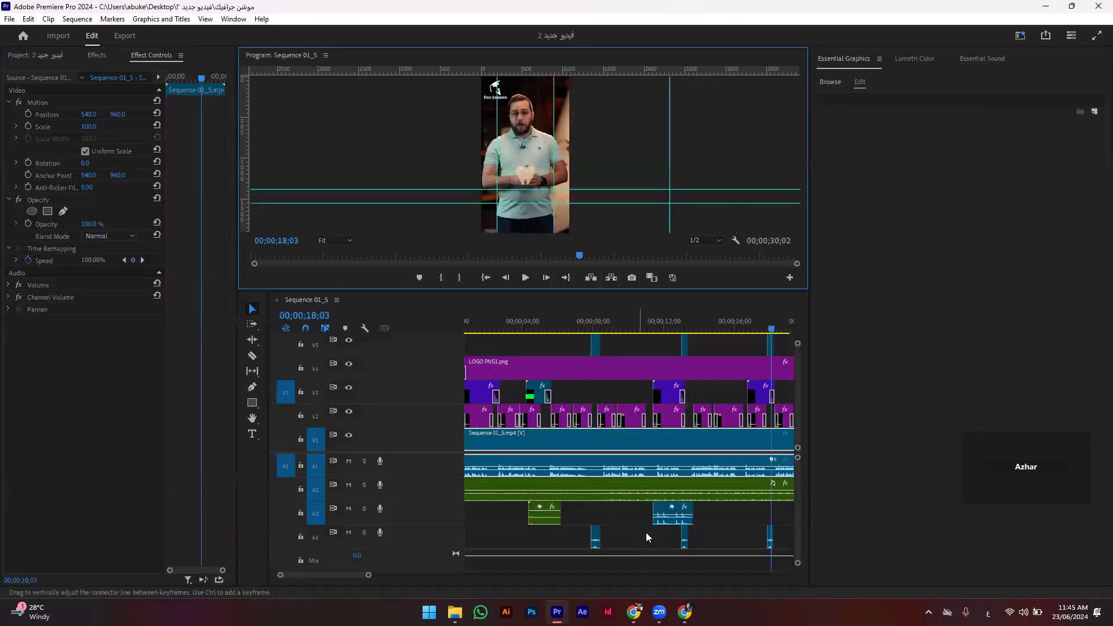
key("equal")
key("equal")
key("equal")
key("equal")
key("equal")
key("equal")
left_click_drag(593, 341, 667, 342)
left_click(603, 318)
key("space")
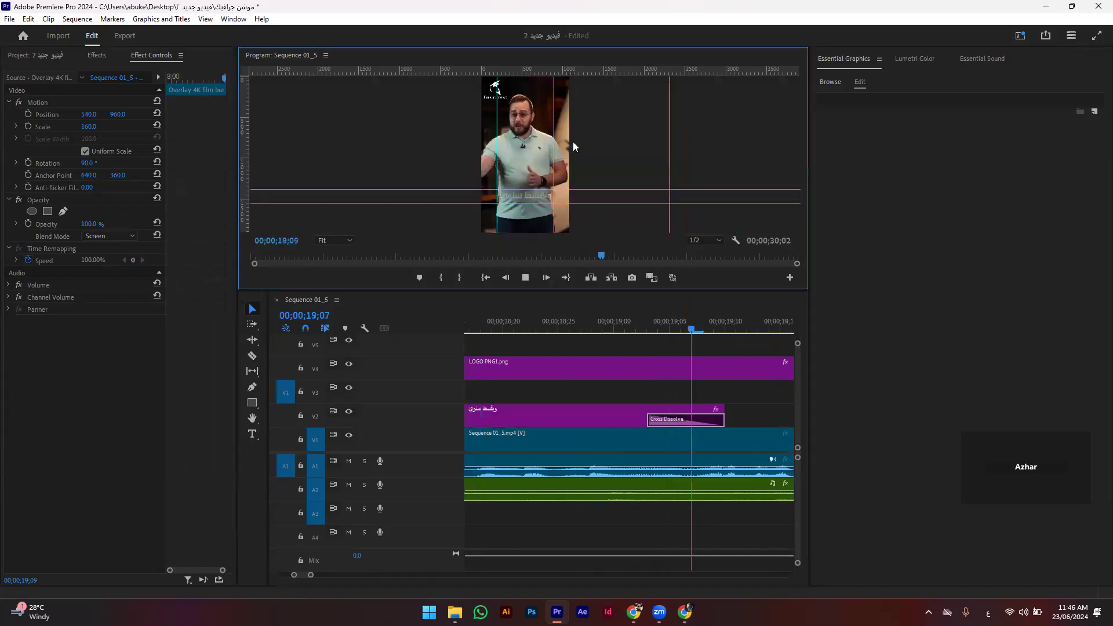
key("grave")
key("space")
left_click(660, 552)
key("space")
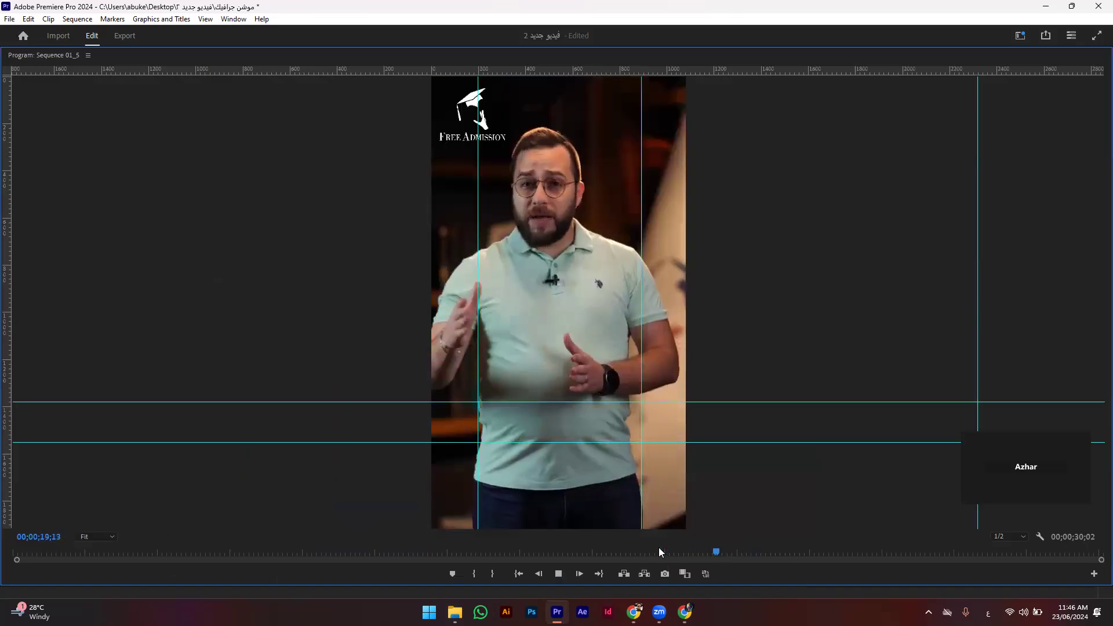
key("space")
Step: Replay from before the وبقسط سنوي caption, zoom out, and select the 5500€ title
key("grave")
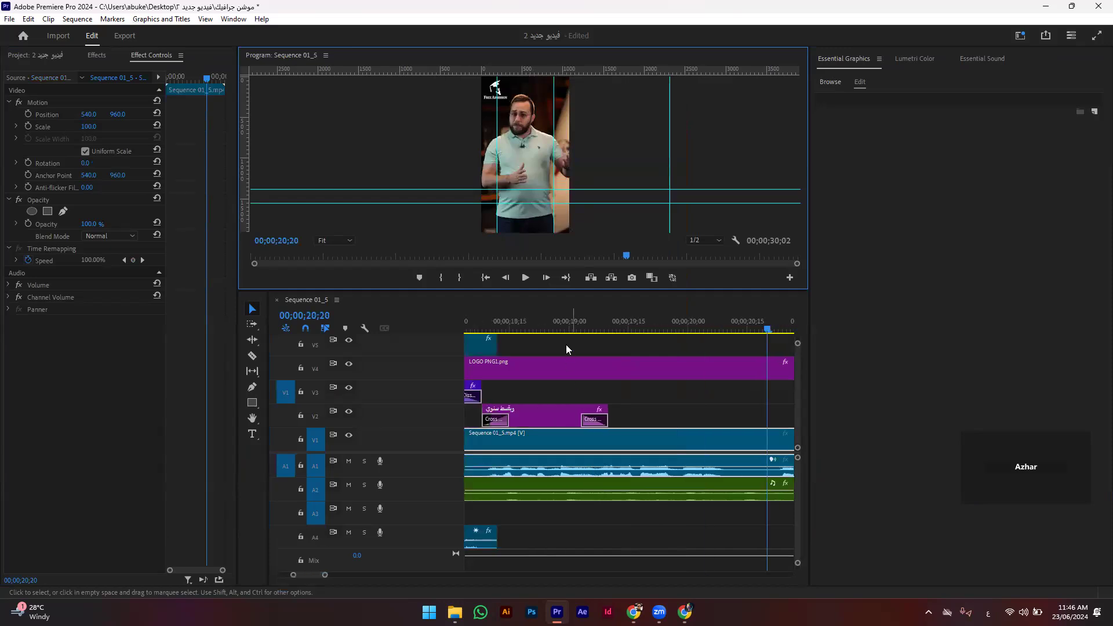
left_click(542, 322)
key("space")
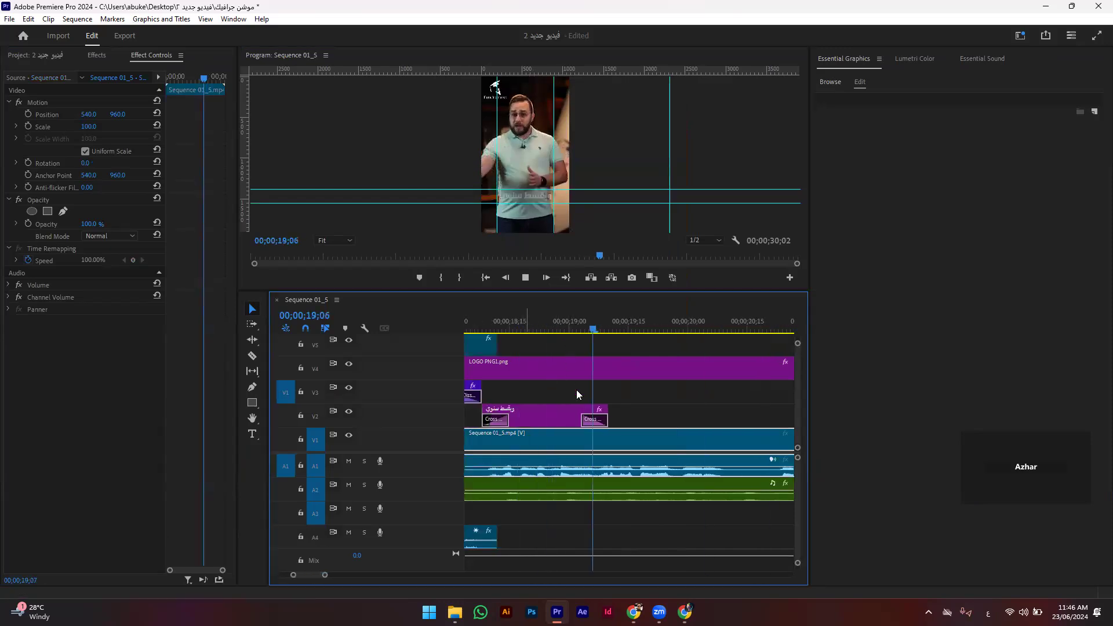
key("space")
key("minus")
key("minus")
key("minus")
mouse_move(516, 413)
left_mouse_down()
mouse_move(494, 412)
mouse_move(514, 427)
left_mouse_up()
Step: Move the 6600€ price title to about 19 seconds and preview it
scroll(514, 427, "up", 5)
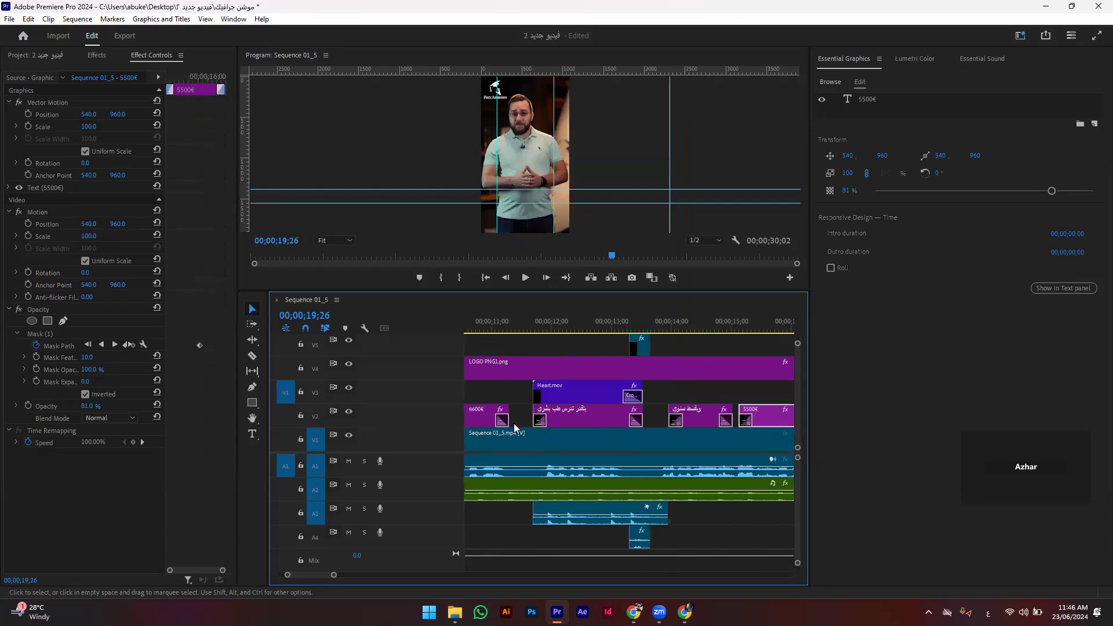
scroll(514, 428, "up", 3)
left_click(596, 416)
left_click_drag(619, 419, 790, 416)
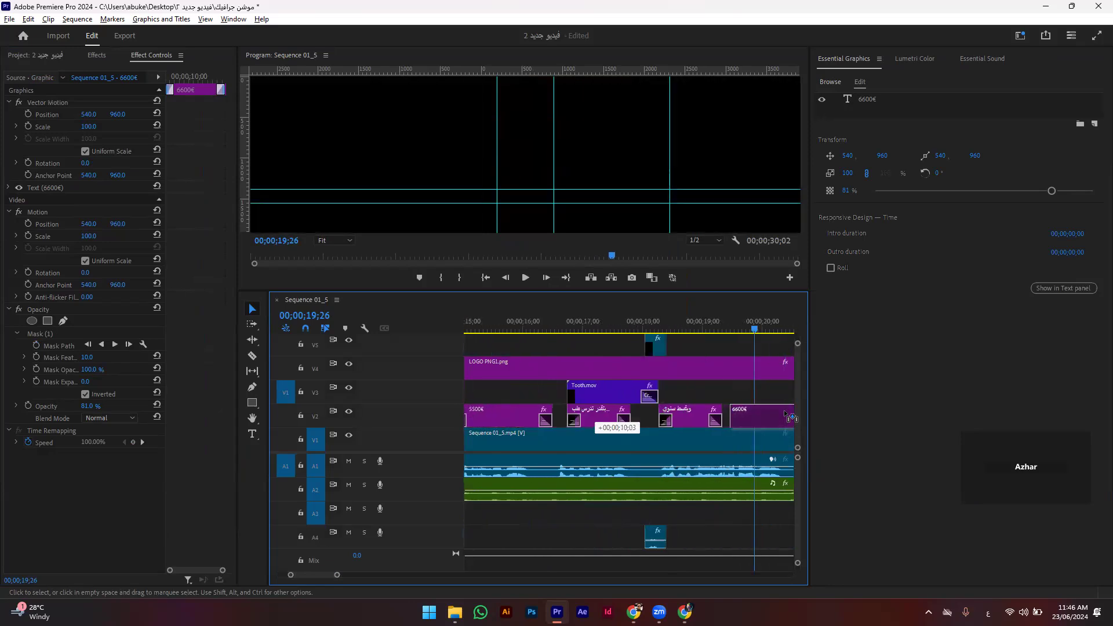
left_click_drag(790, 416, 707, 417)
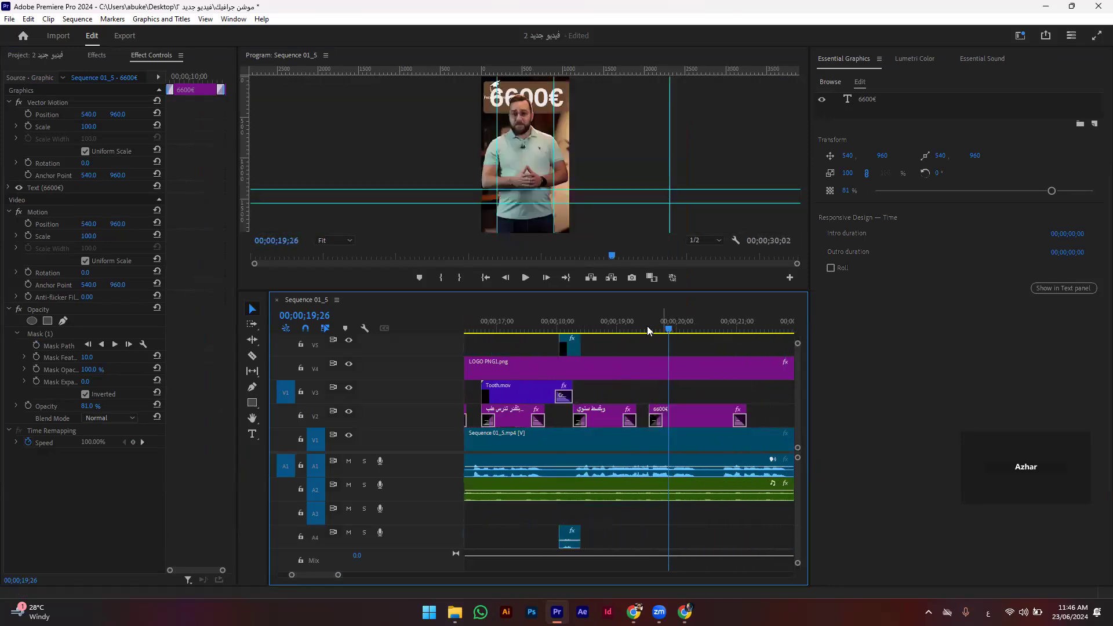
left_click(590, 331)
key("space")
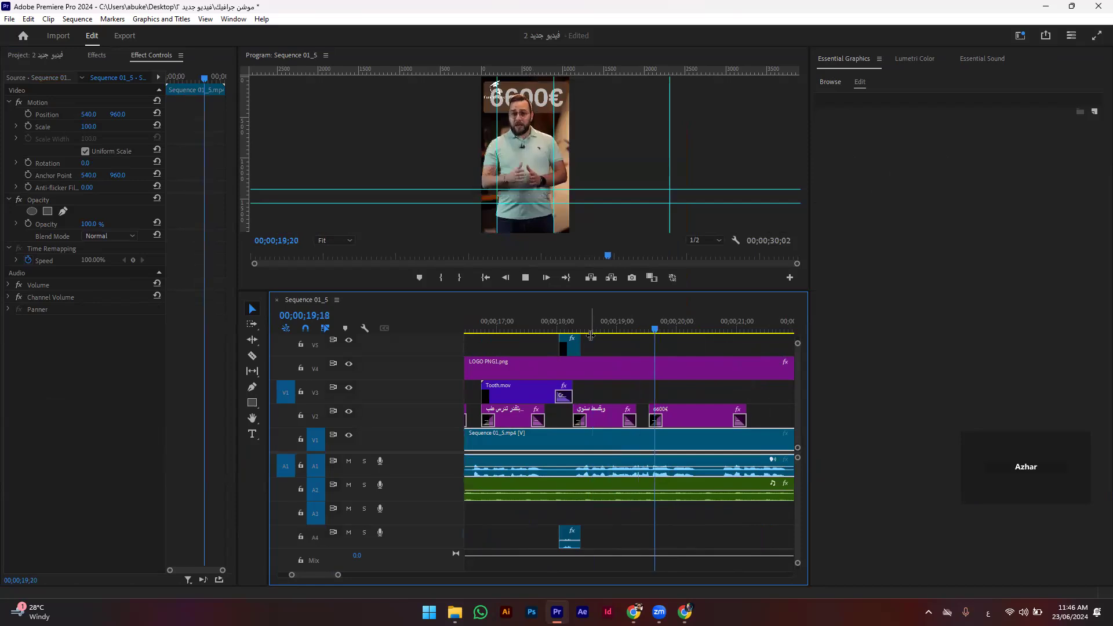
Step: Change the price title's text from 6600€ to 4000€
left_click(691, 416)
left_click_drag(613, 301, 613, 445)
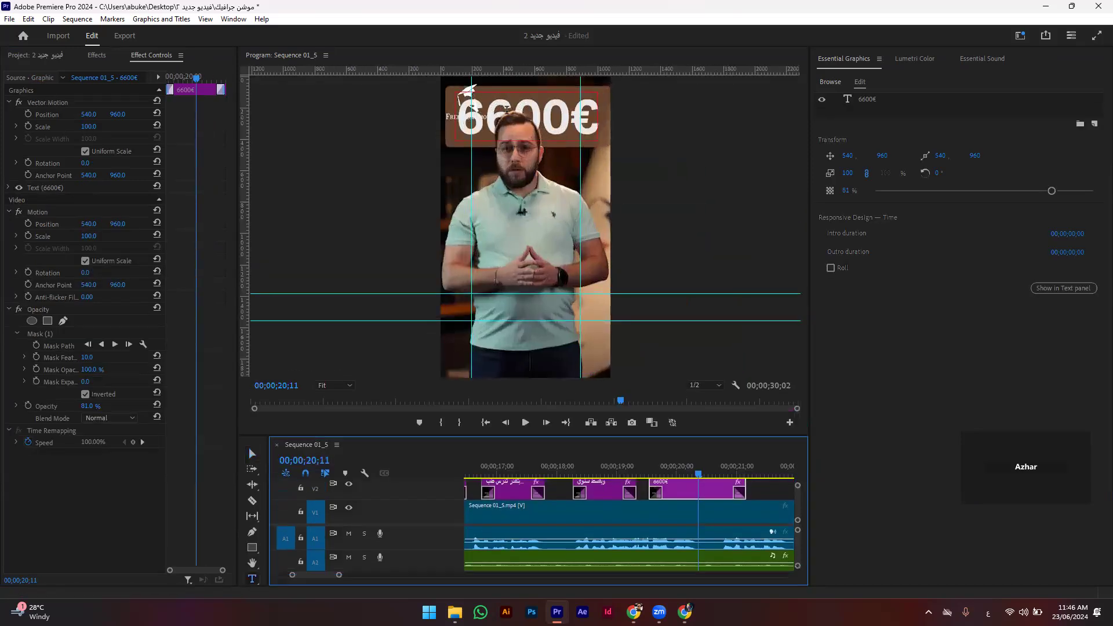
left_click(507, 109)
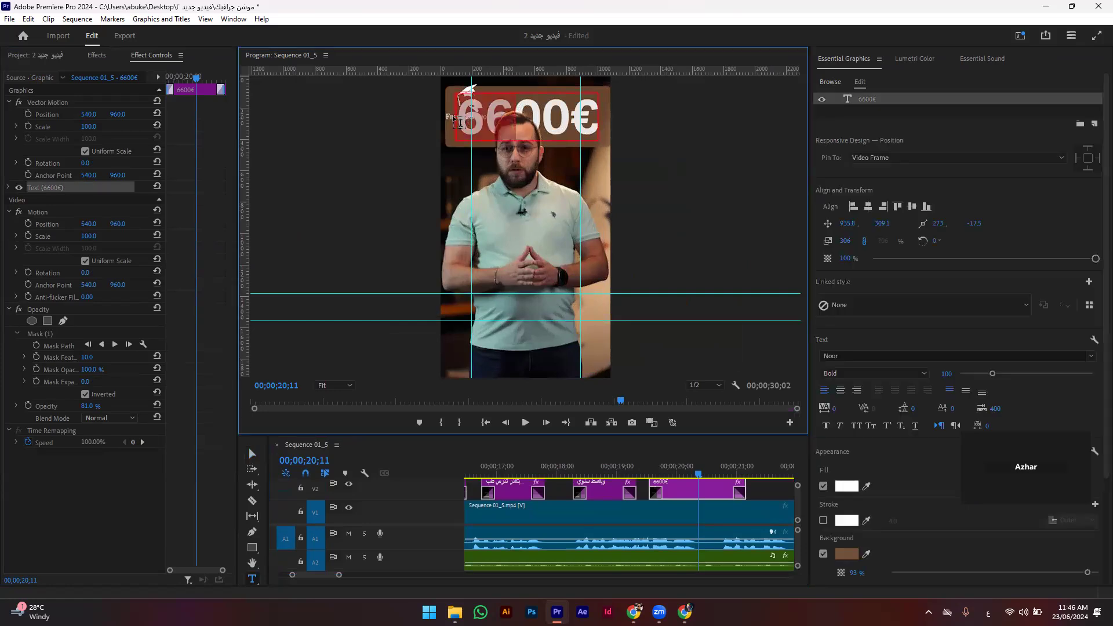
key("BackSpace")
type("0")
left_click(252, 454)
Step: Play back the 4000€ title and grab its clip end for trimming
left_click(593, 400)
key("space")
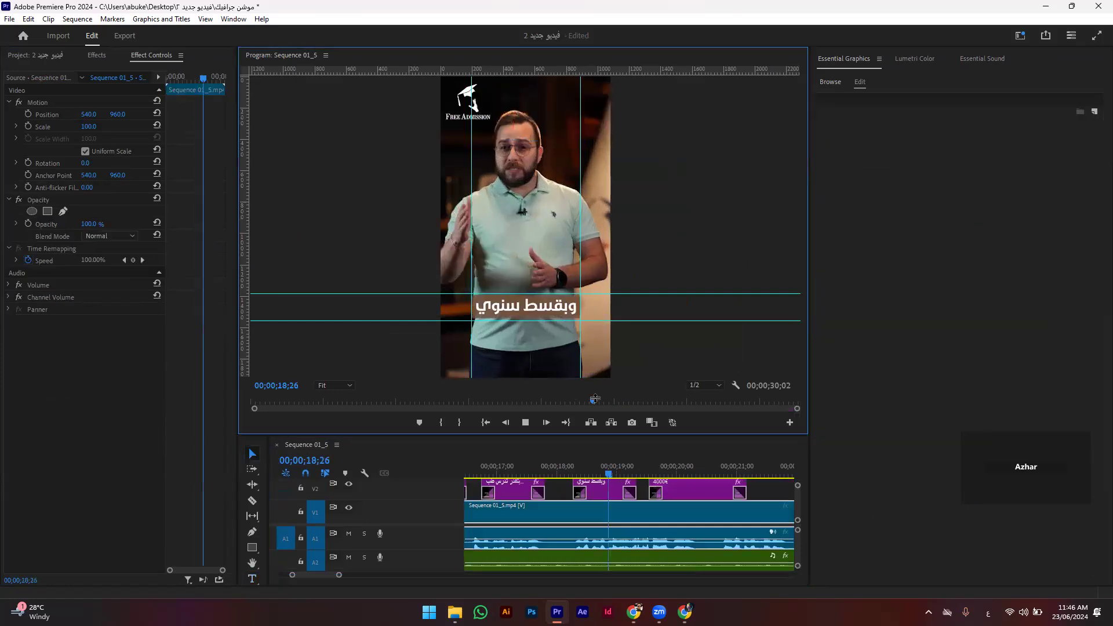
key("grave")
key("space")
key("grave")
left_click_drag(733, 490, 730, 474)
key("space")
left_click(538, 474)
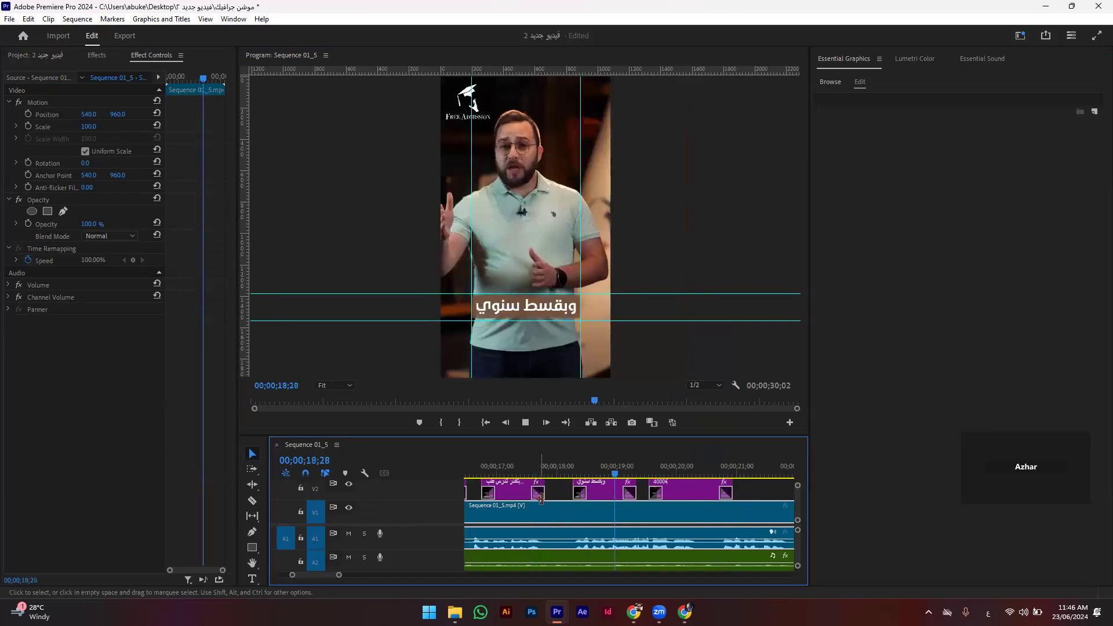
Step: Trim the 4000€ title's end to the playhead near 19;19 and replay
key("grave")
key("grave")
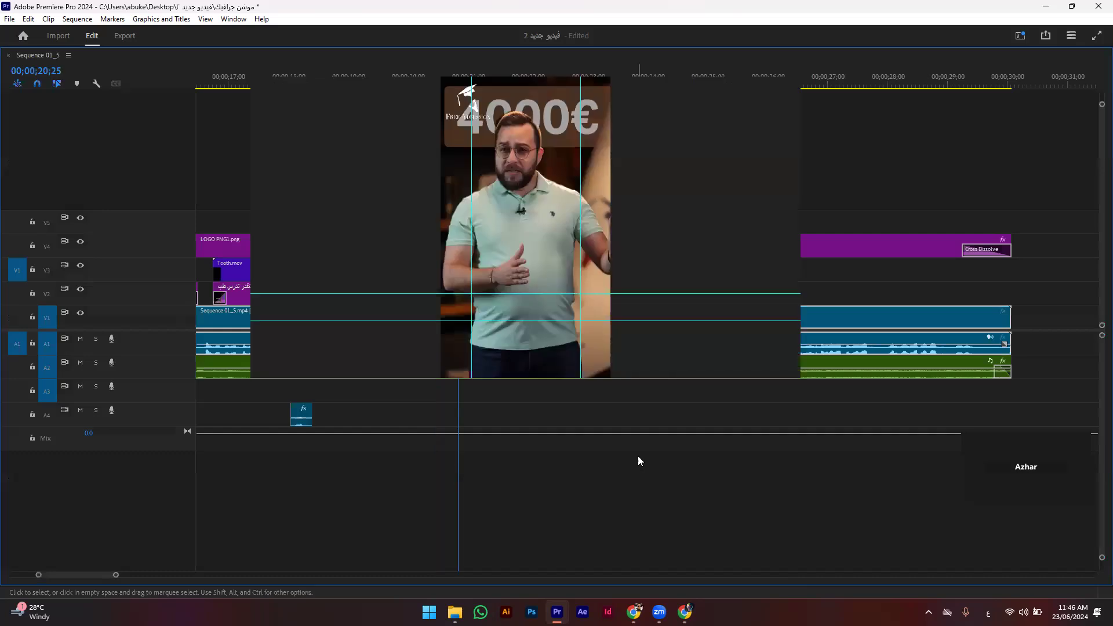
left_click_drag(629, 468, 654, 469)
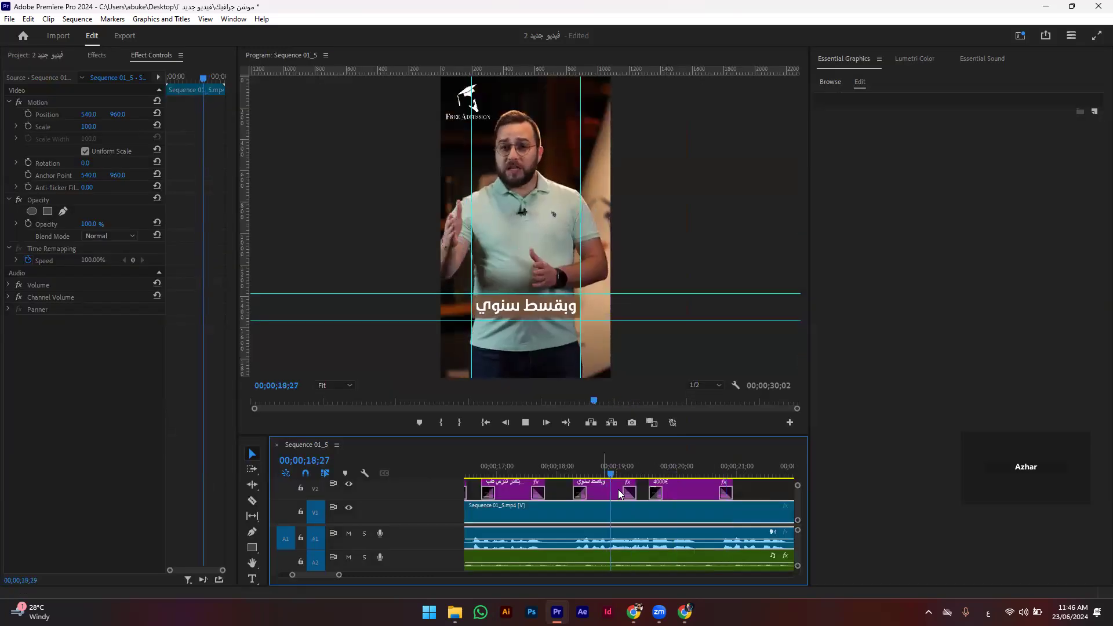
key("grave")
key("grave")
key("space")
mouse_move(730, 489)
left_mouse_down()
mouse_move(718, 470)
mouse_move(632, 473)
left_mouse_up()
key("space")
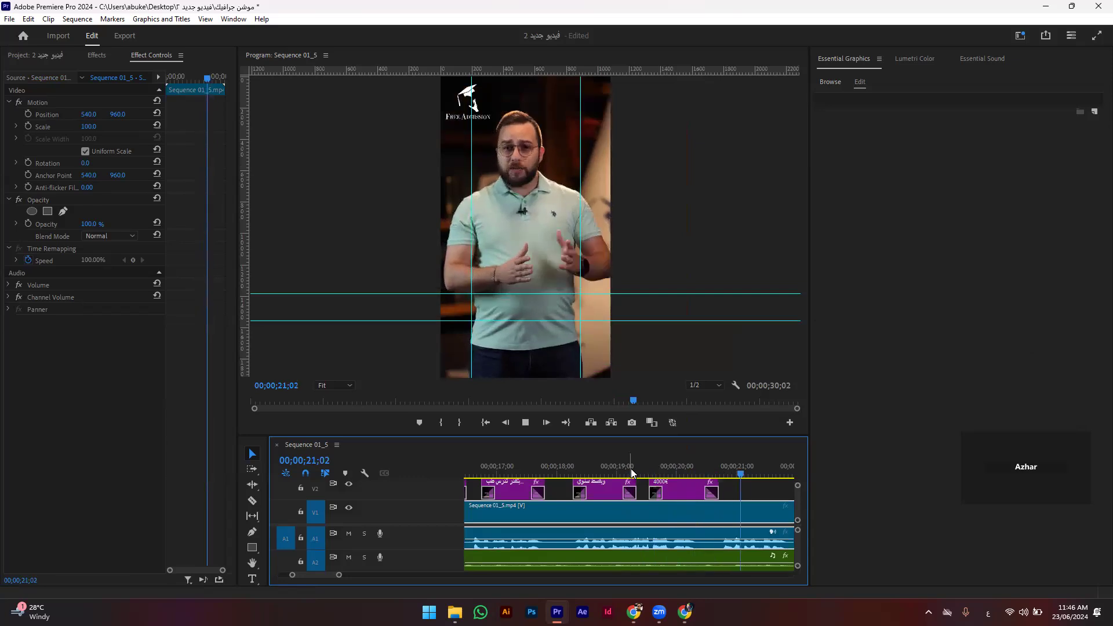
key("space")
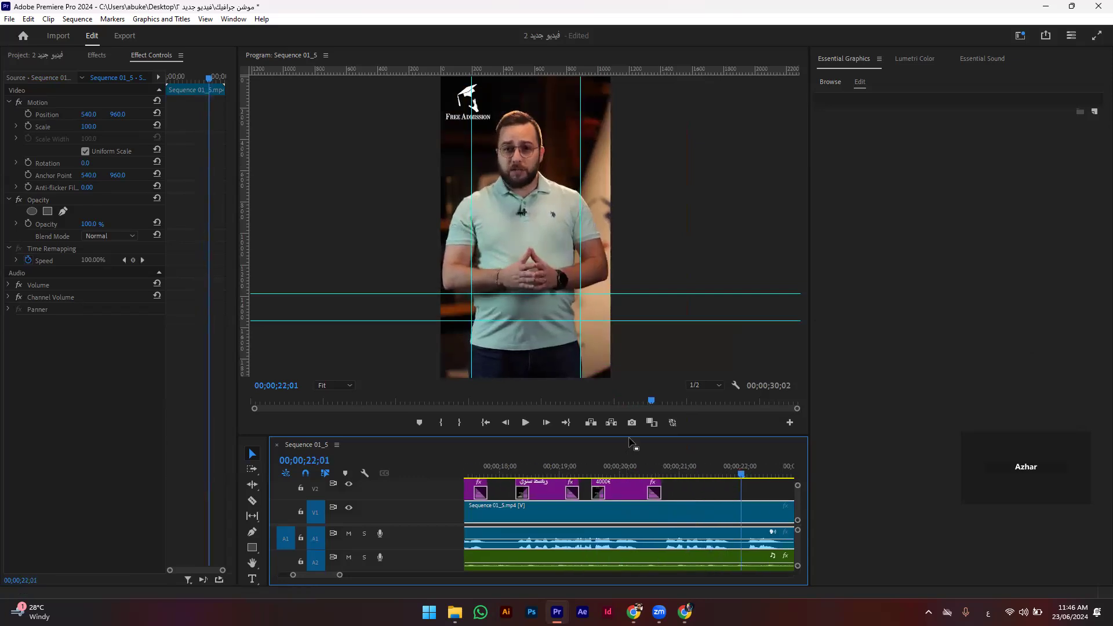
Step: Alt-drag a copy of the وبقسط سنوي caption to about 21 seconds
left_click_drag(630, 427, 630, 360)
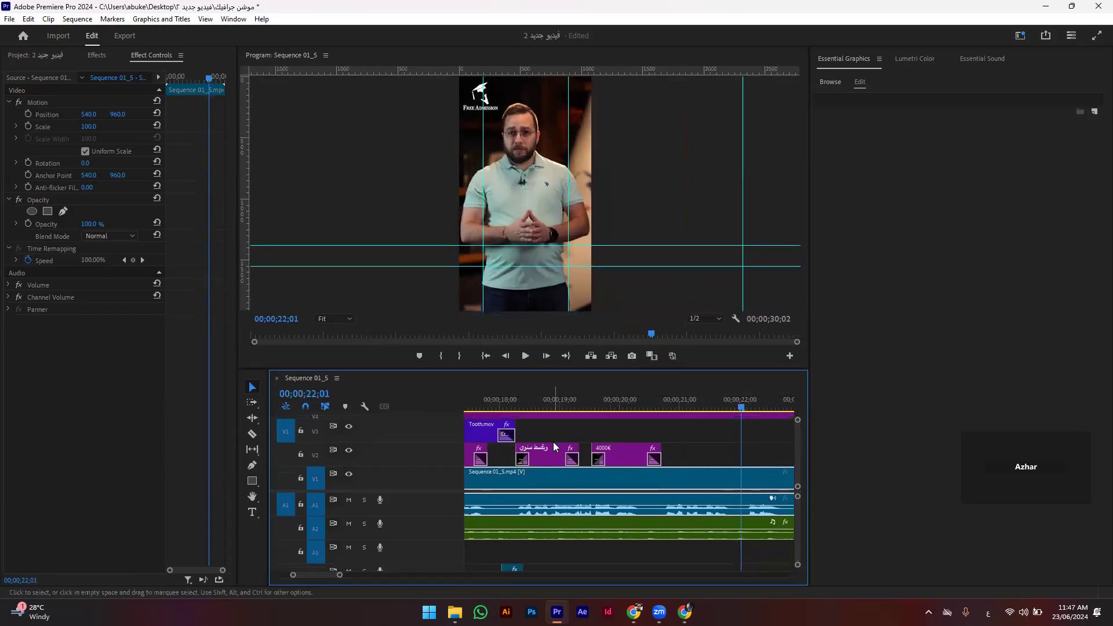
left_click_drag(544, 450, 713, 457)
left_click(660, 405)
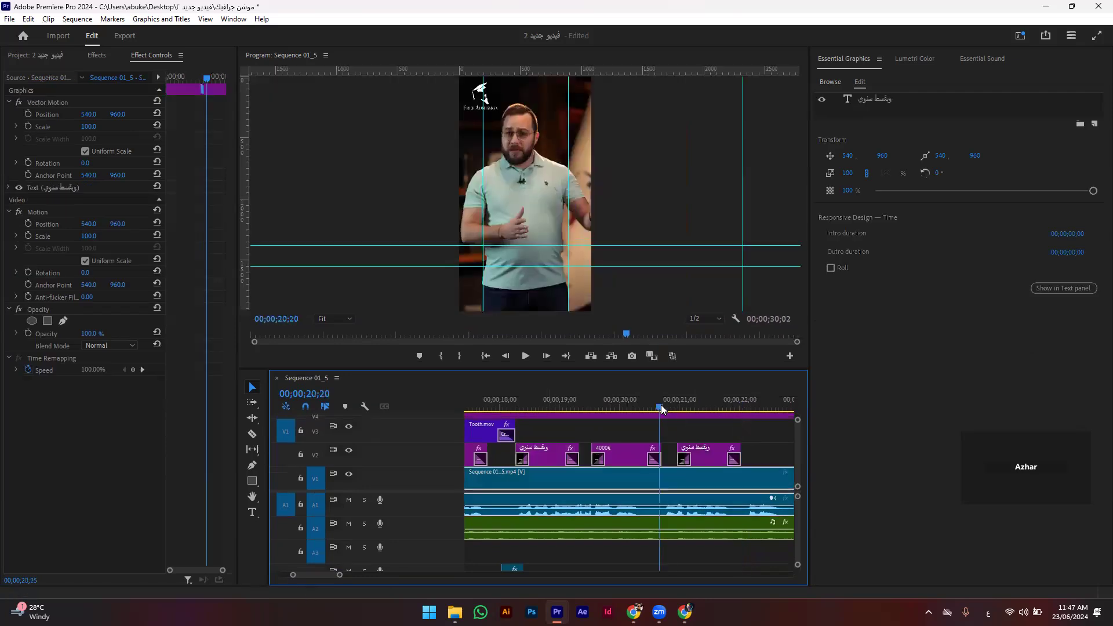
key("space")
key("space")
Step: Retype the copied caption as 'بتقدر تدرس صيدلة' and check it enlarged
left_click(707, 409)
double_click(535, 251)
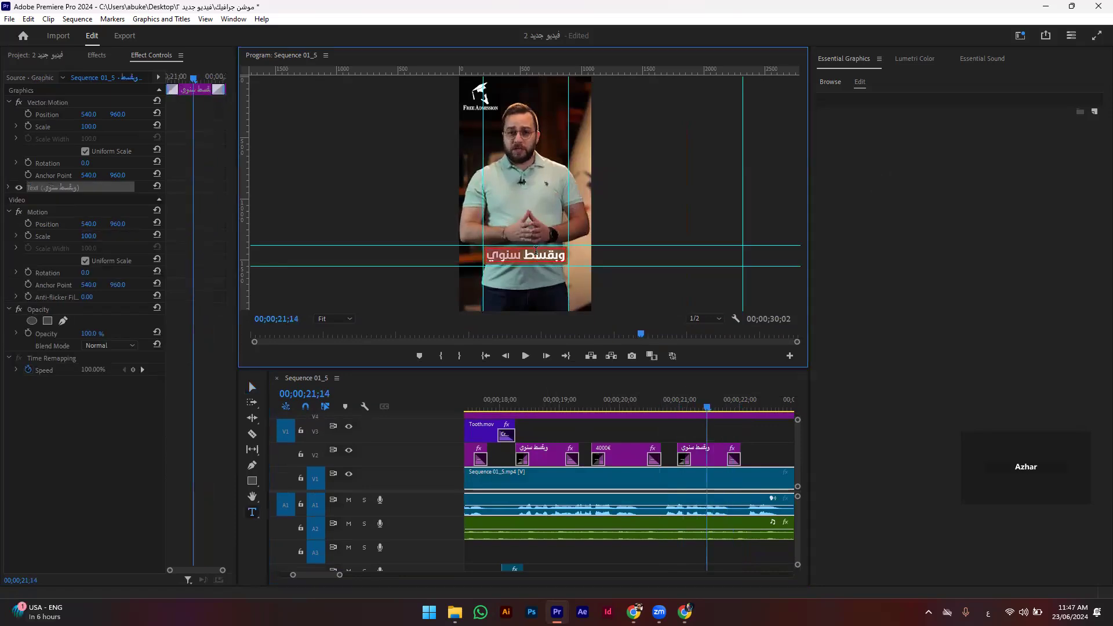
key("ctrl+a")
type("بتقدر")
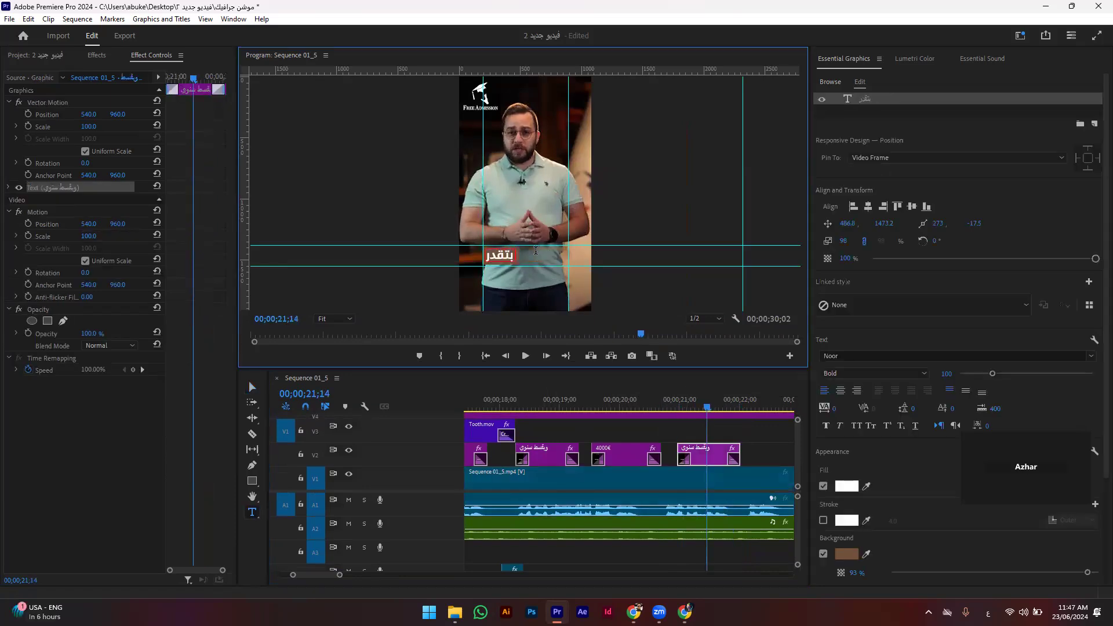
type(" تدرس صيدلة")
key("Escape")
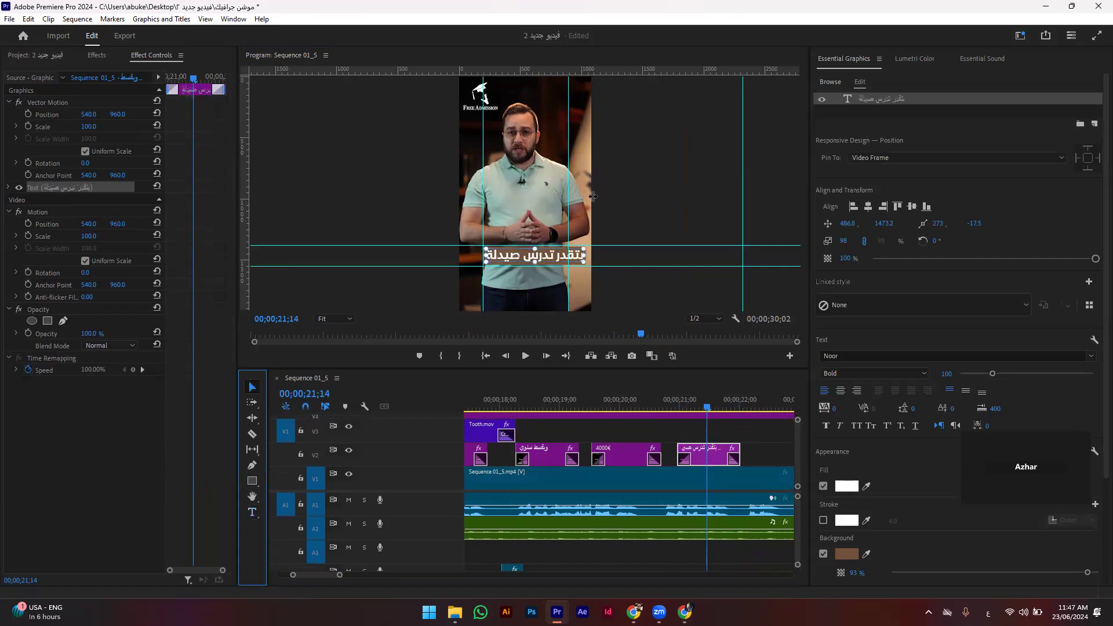
key("grave")
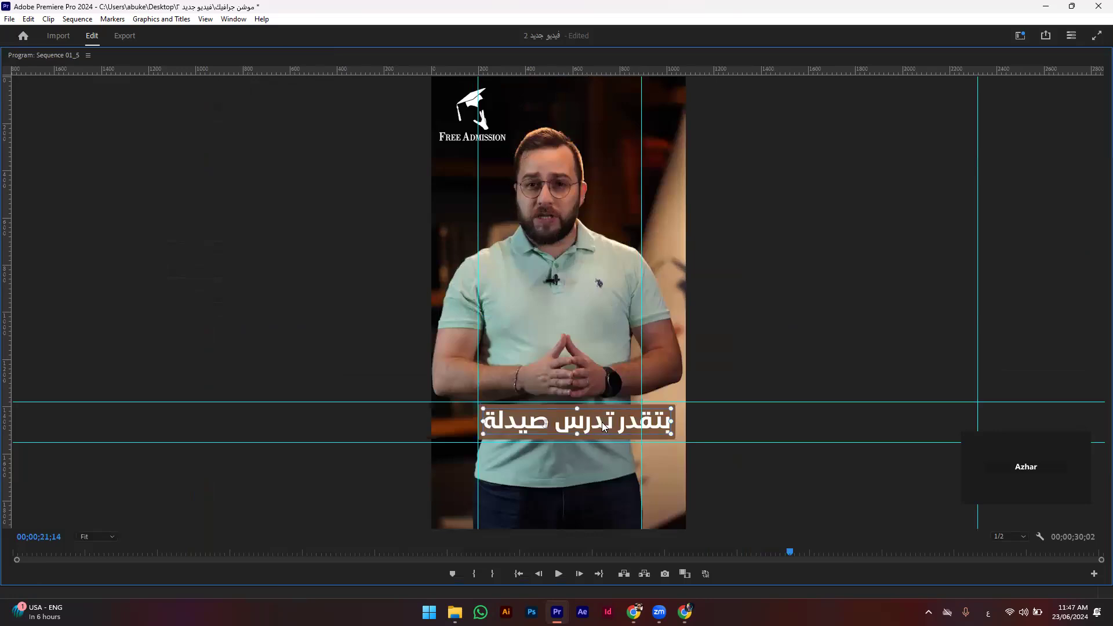
key("grave")
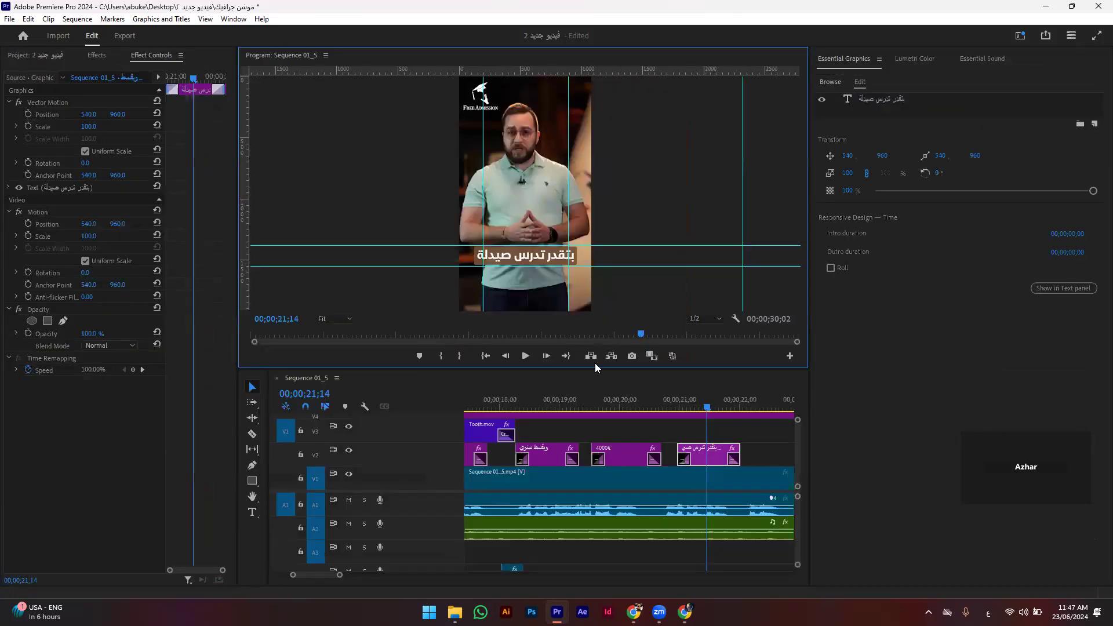
Step: Show project media as thumbnails and preview Tooth, Thermometer, Heart, Hand Heart, Patch, Phone, Atom, Ribbon icons
left_click(97, 56)
left_click(39, 54)
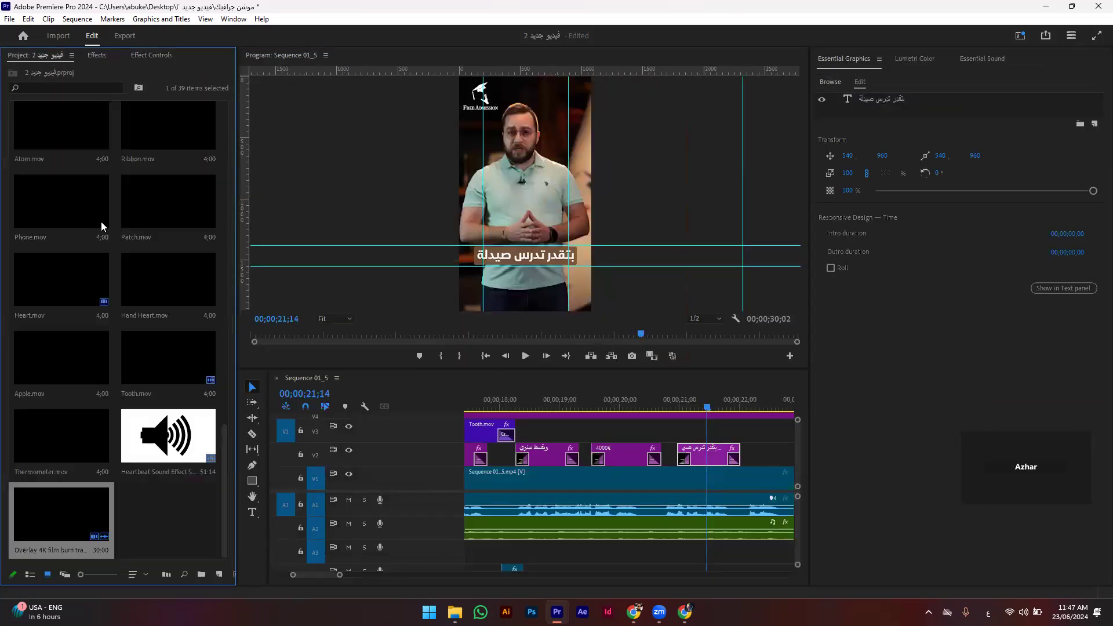
left_click(156, 362)
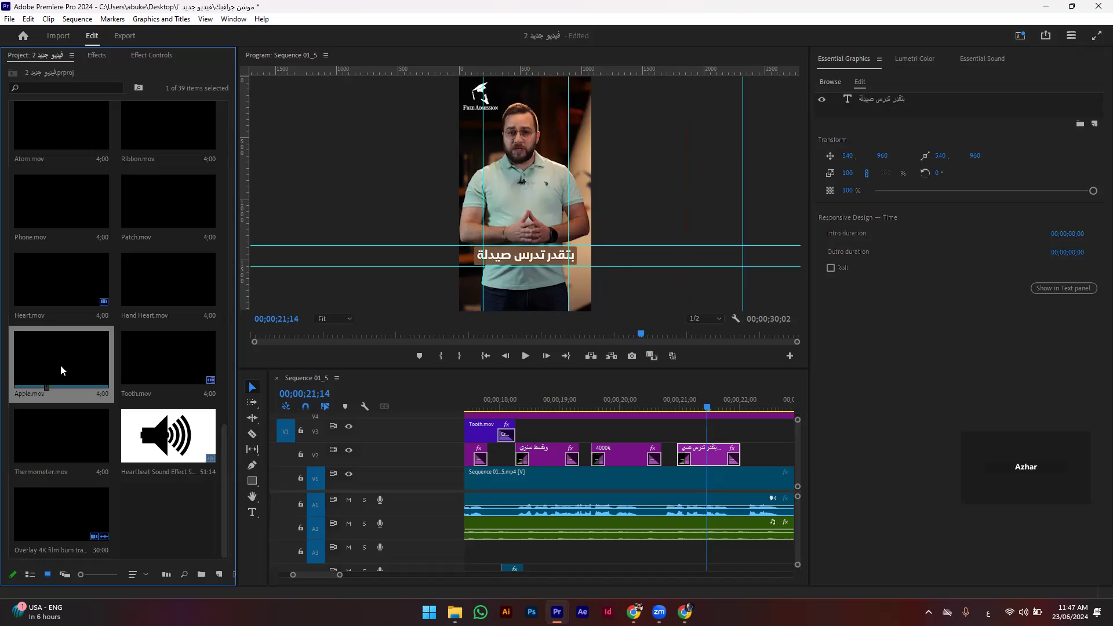
left_click(67, 443)
left_click(53, 299)
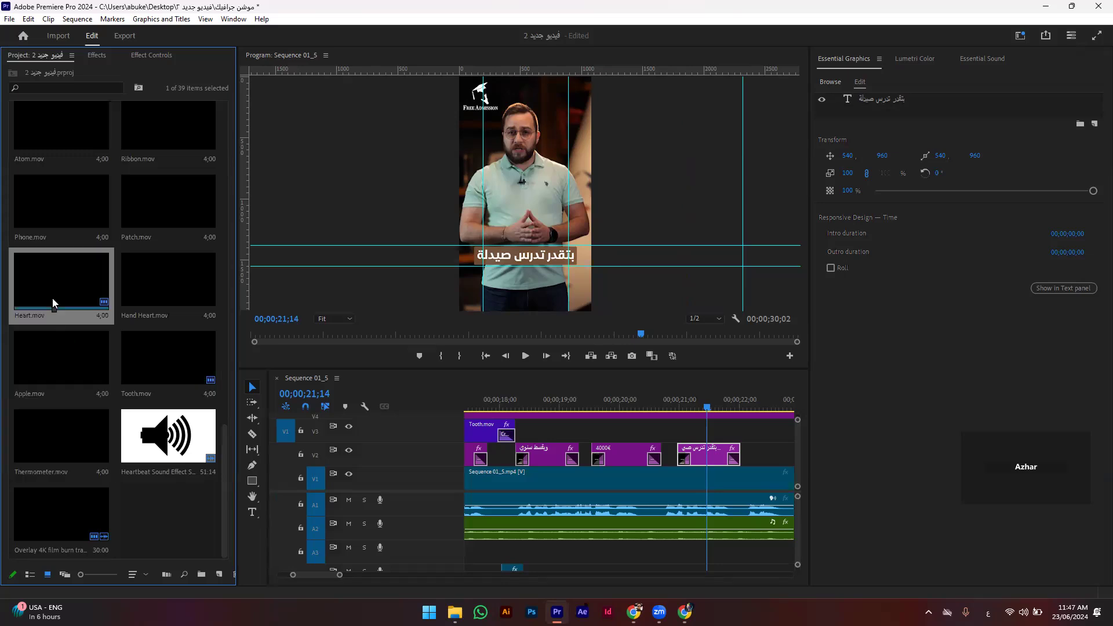
left_click(167, 278)
scroll(174, 307, "up", 2)
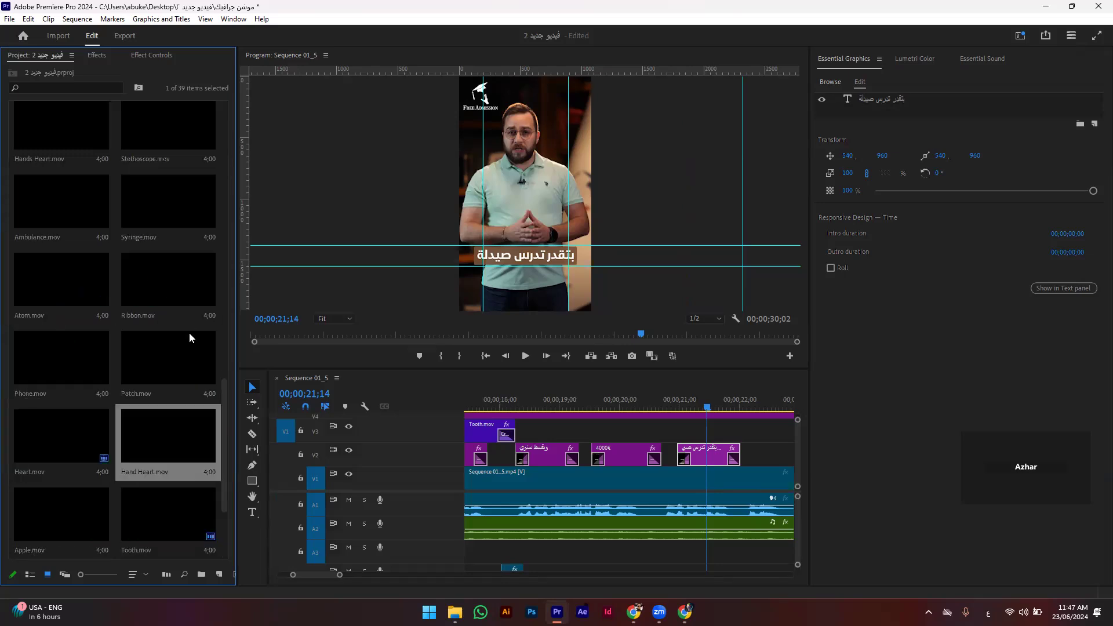
left_click(186, 371)
left_click(52, 354)
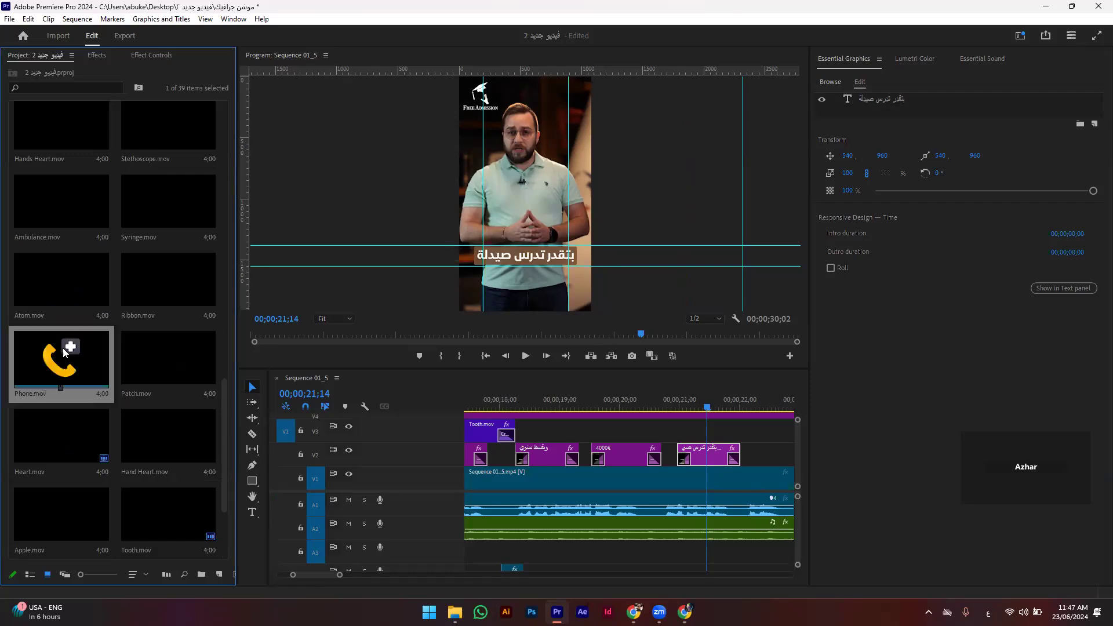
left_click(76, 272)
left_click(164, 283)
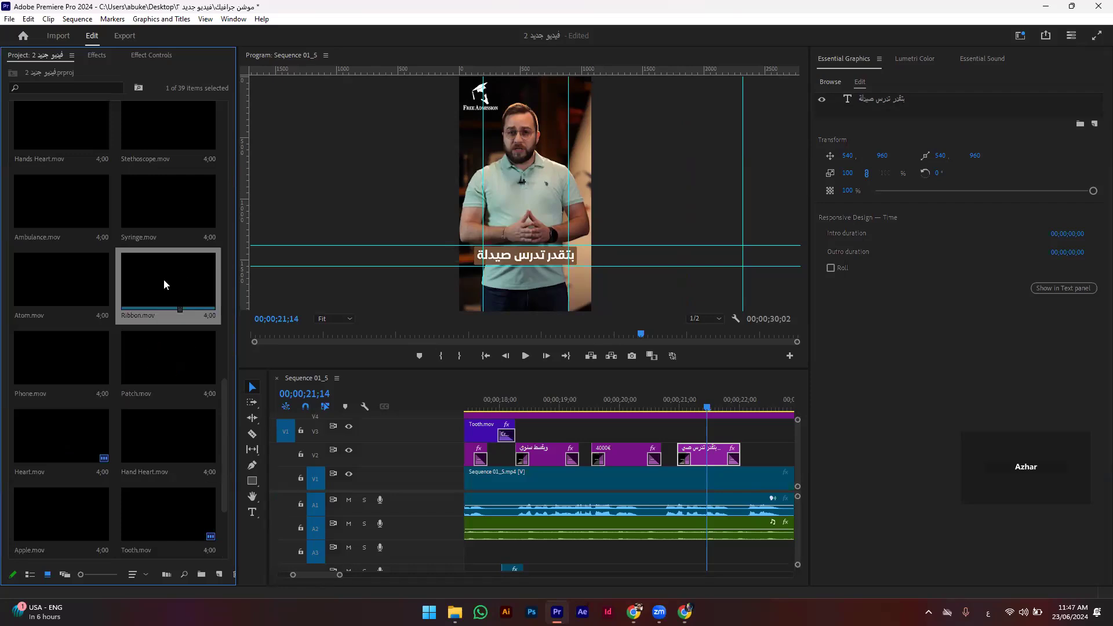
Step: Preview more icon animations, from Syringe and Ambulance through Microscope and Blood Bag
scroll(168, 287, "up", 1)
left_click(178, 290)
left_click(57, 275)
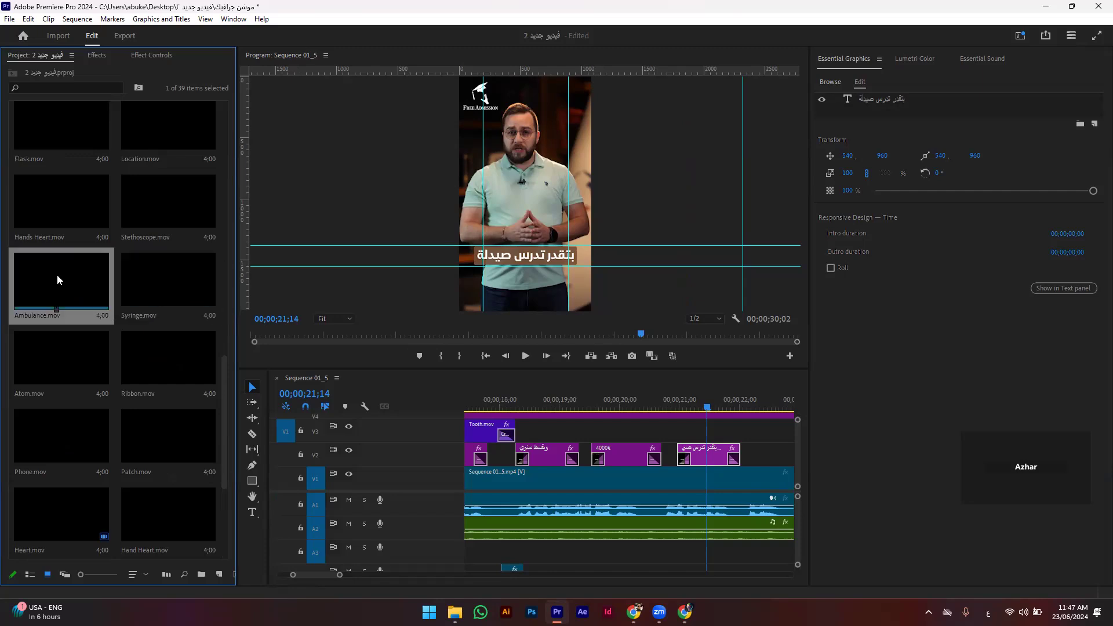
scroll(69, 284, "up", 1)
left_click(73, 280)
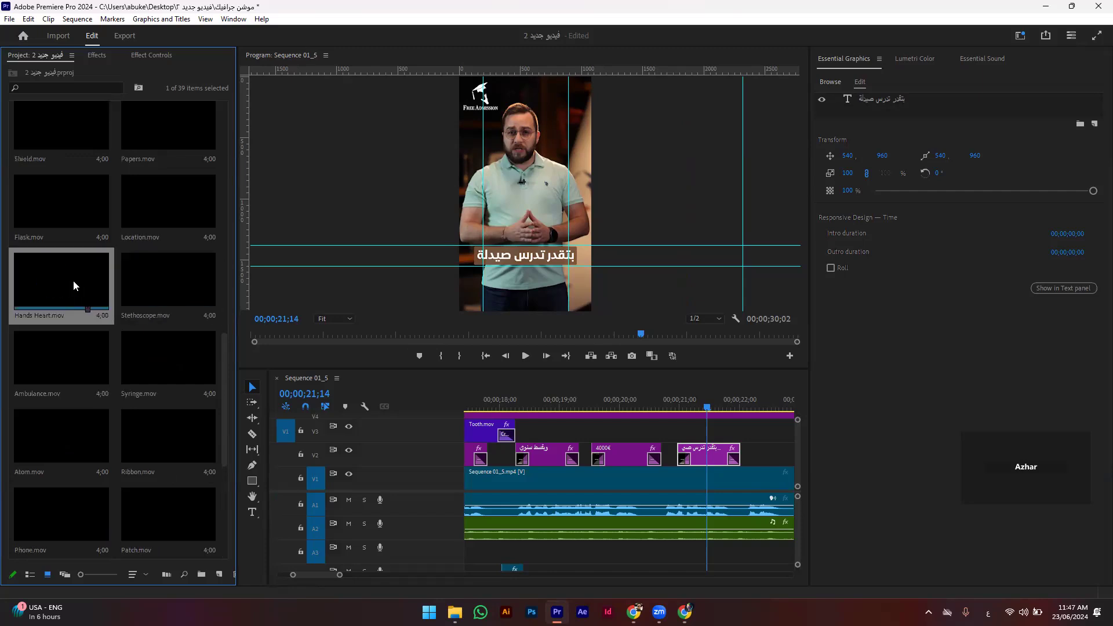
left_click(188, 277)
scroll(185, 284, "up", 1)
left_click(126, 281)
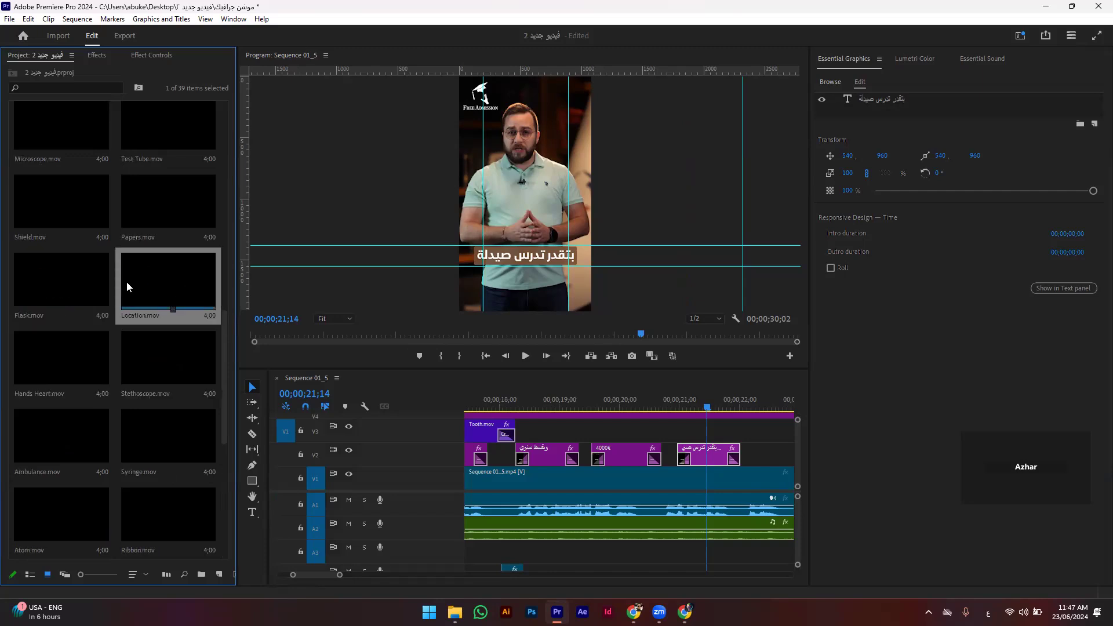
left_click(62, 285)
left_click(55, 197)
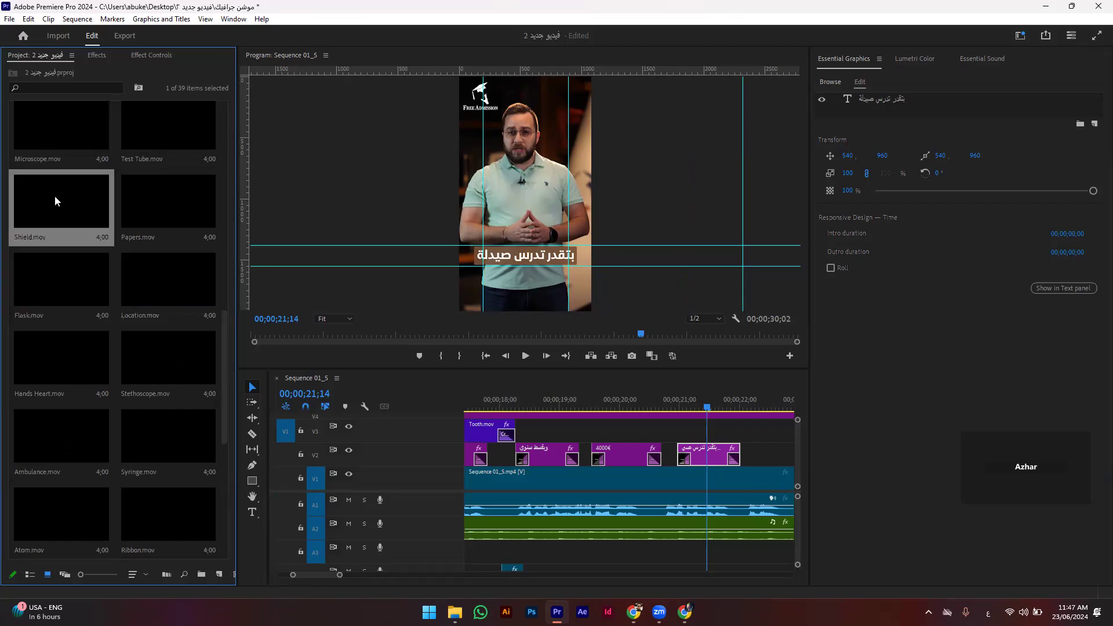
left_click(198, 201)
scroll(174, 209, "up", 1)
left_click(161, 208)
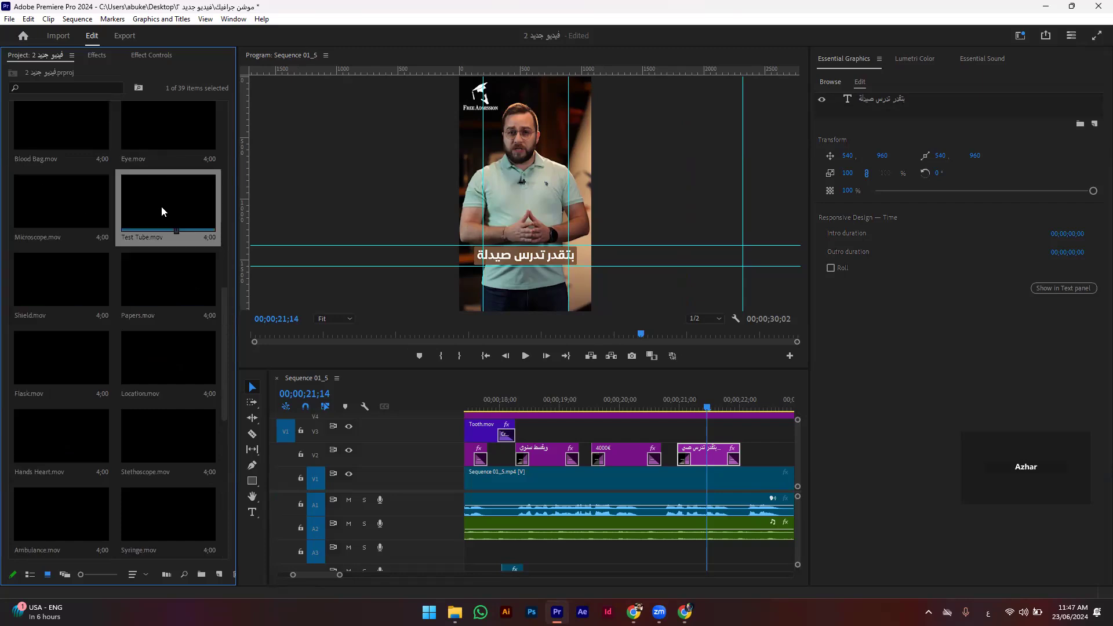
left_click(57, 190)
left_click(68, 121)
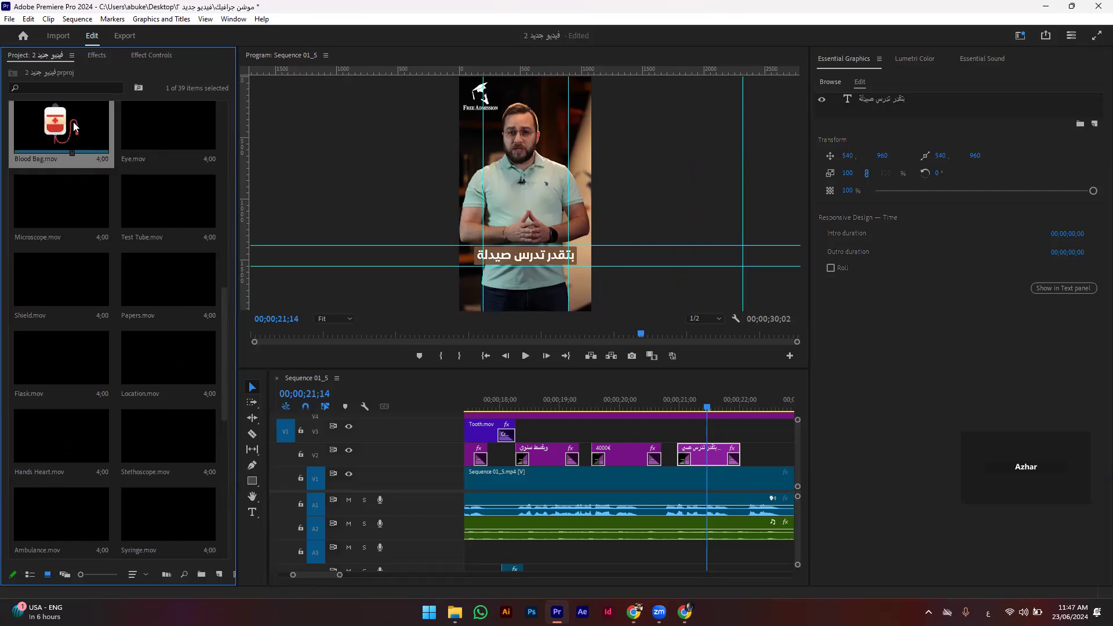
Step: Continue past Eye, Pipette, Medical Bag and Card icons to select Medication.mov
scroll(73, 121, "up", 1)
left_click(184, 192)
left_click(183, 127)
scroll(61, 200, "up", 1)
left_click(61, 200)
scroll(65, 186, "up", 1)
left_click(65, 187)
left_click(179, 192)
scroll(178, 190, "up", 1)
scroll(184, 228, "up", 1)
left_click(180, 208)
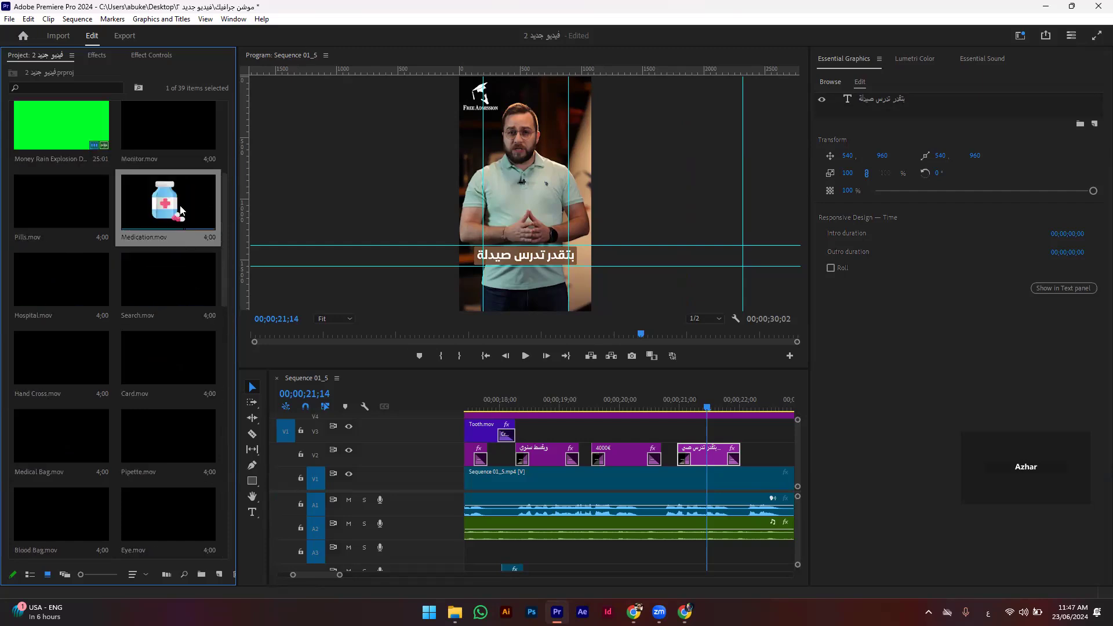
Step: Place Medication.mov on V3 near 00;00;21;00 and trim both its edges
left_click_drag(199, 231, 681, 409)
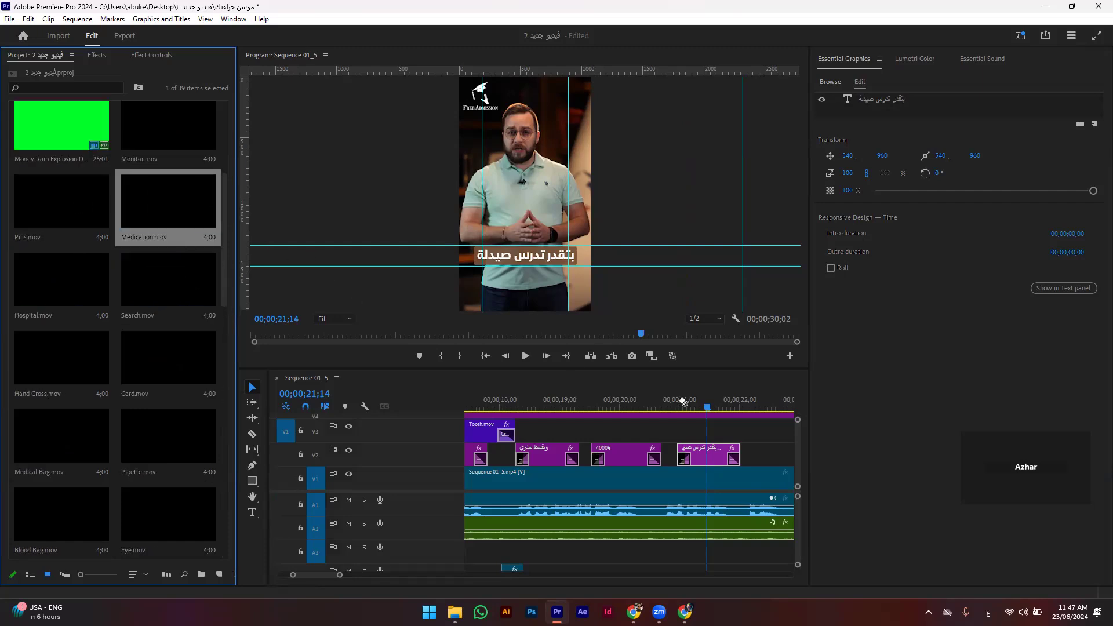
left_click(681, 409)
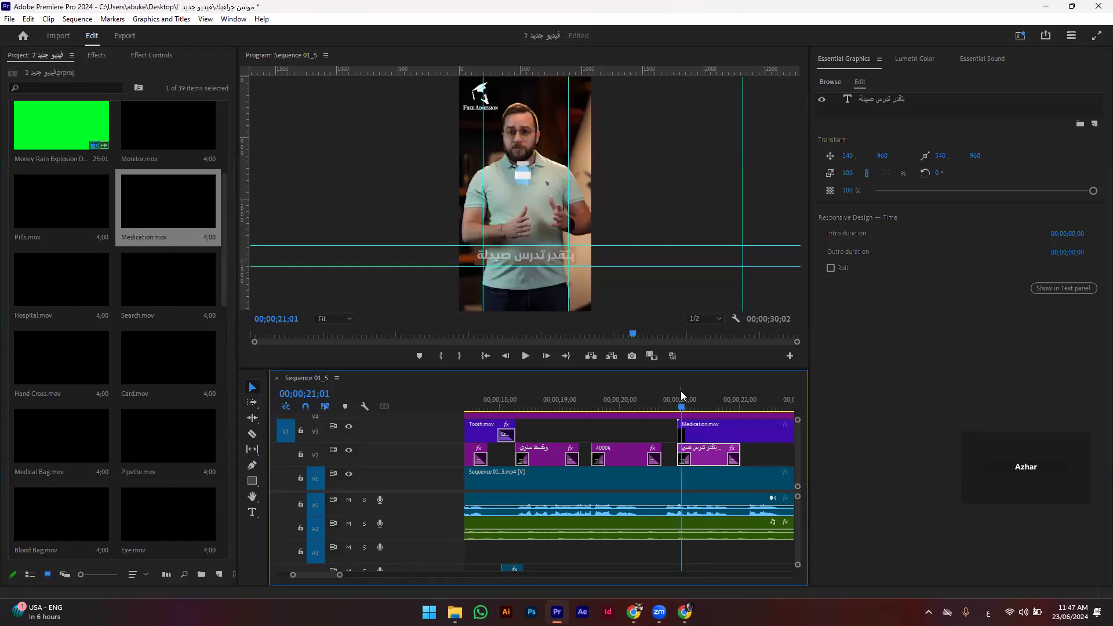
mouse_move(683, 396)
left_mouse_down()
mouse_move(695, 408)
mouse_move(670, 430)
mouse_move(685, 429)
left_mouse_up()
left_click(684, 401)
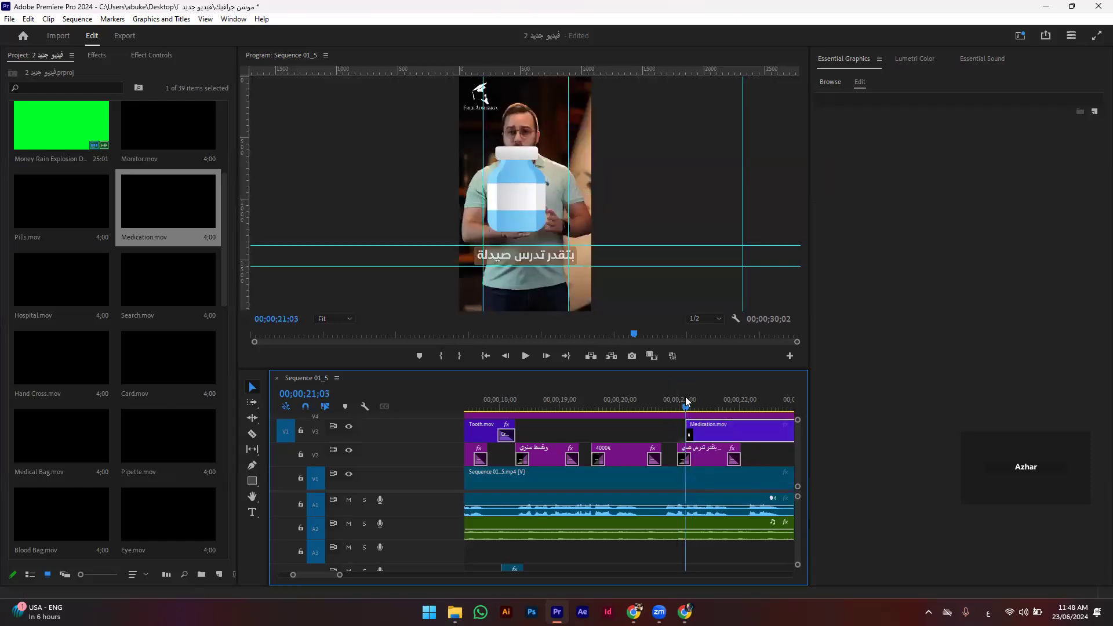
left_click(723, 401)
left_click_drag(735, 436, 727, 436)
left_click_drag(695, 401, 675, 404)
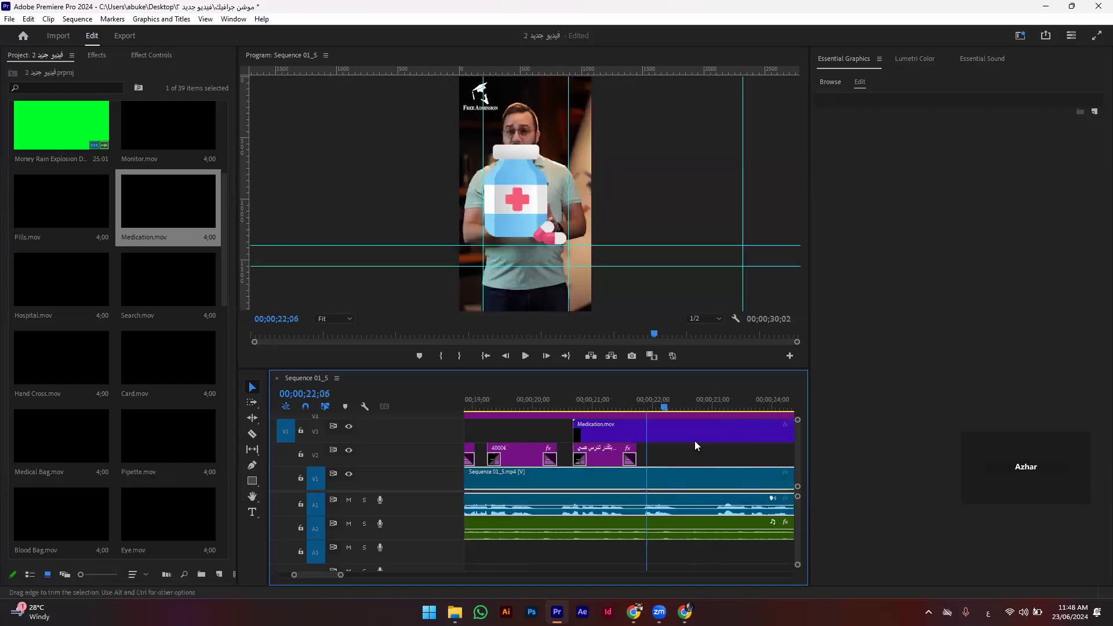
key("space")
left_click_drag(748, 428, 611, 432)
Step: Set the bottle overlay to Scale 103, Position 574/438 and Opacity 53%
left_click(609, 429)
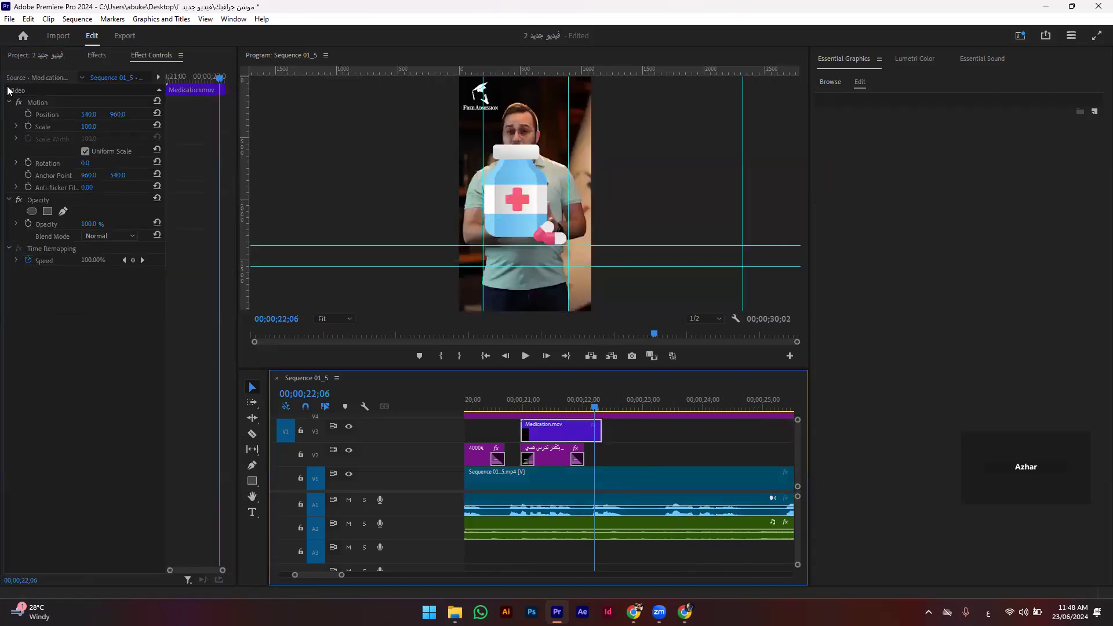
mouse_move(91, 129)
left_mouse_down()
mouse_move(117, 119)
mouse_move(100, 126)
left_mouse_up()
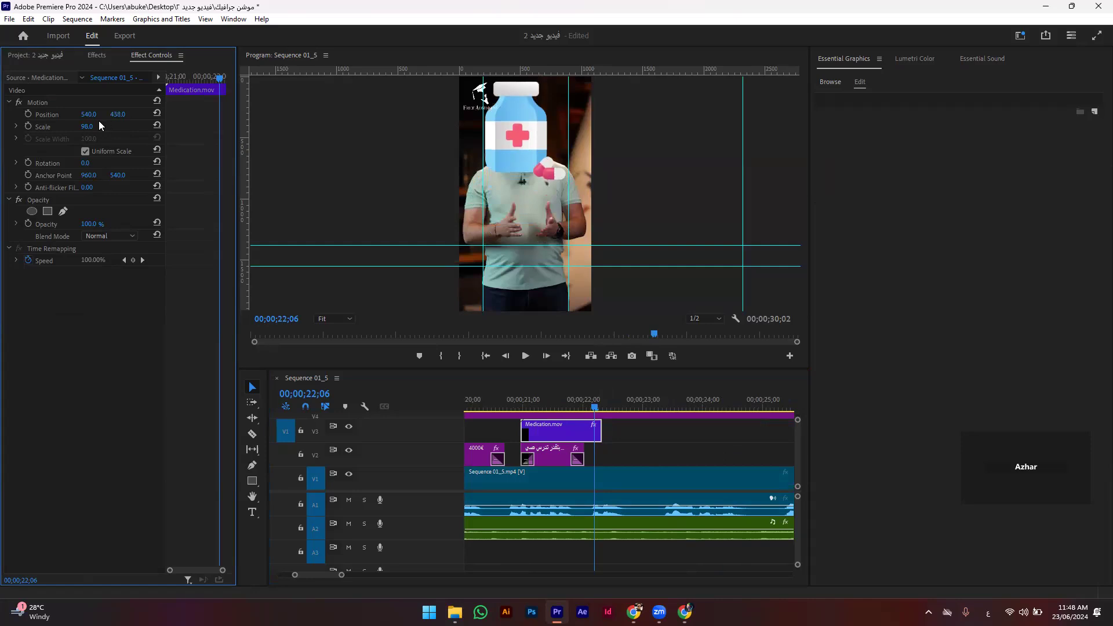
mouse_move(87, 115)
left_mouse_down()
mouse_move(81, 127)
mouse_move(170, 224)
left_mouse_up()
mouse_move(87, 224)
left_mouse_down()
mouse_move(65, 224)
mouse_move(82, 224)
left_mouse_up()
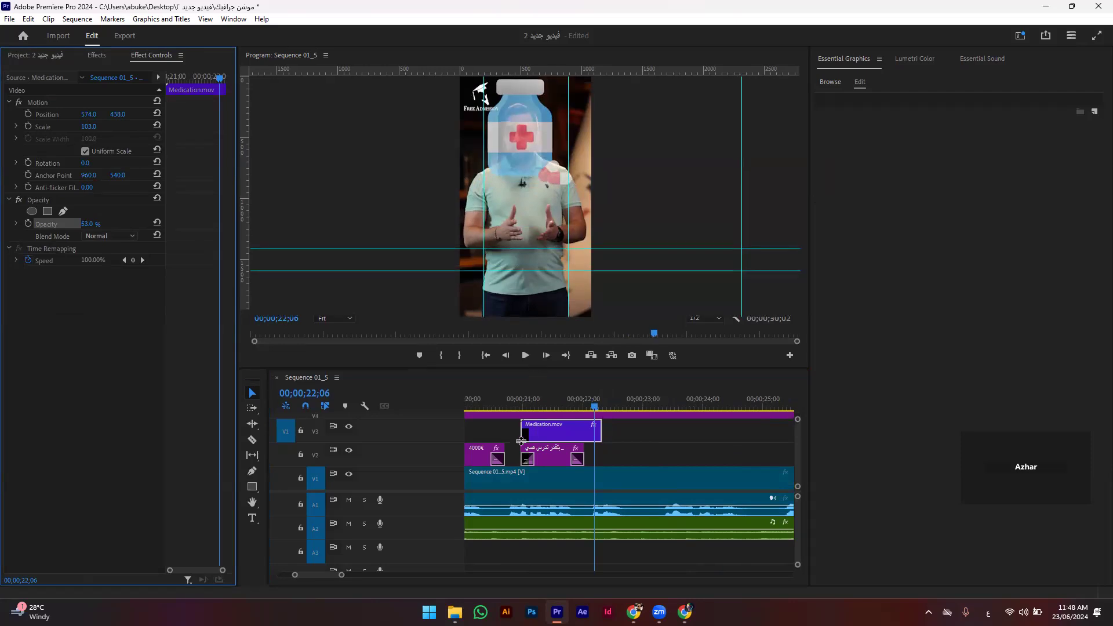
Step: Enlarge the Program monitor and zoom its view to 50%
left_click_drag(536, 367, 536, 465)
left_click(318, 415)
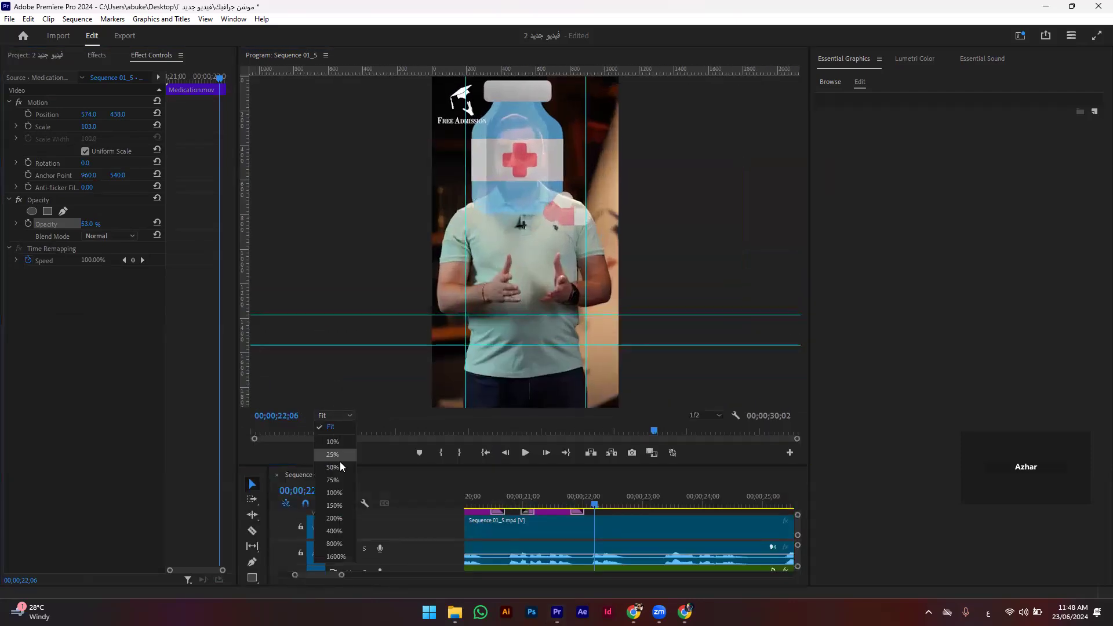
left_click(332, 467)
scroll(503, 164, "down", 2)
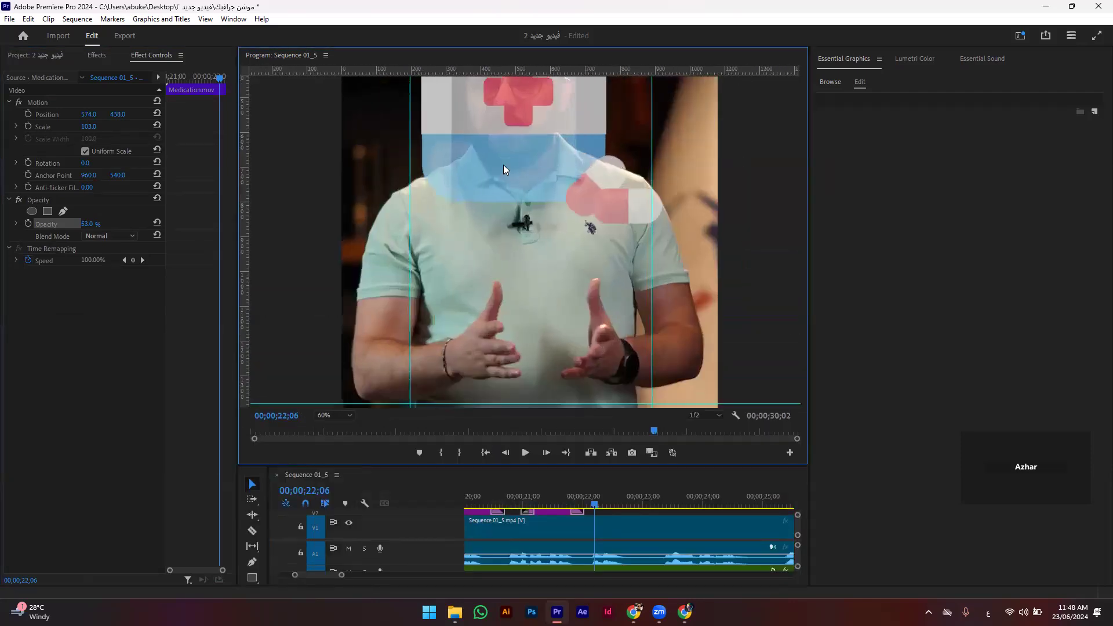
scroll(502, 166, "down", 2)
scroll(499, 168, "down", 2)
scroll(503, 87, "up", 2)
scroll(503, 90, "up", 2)
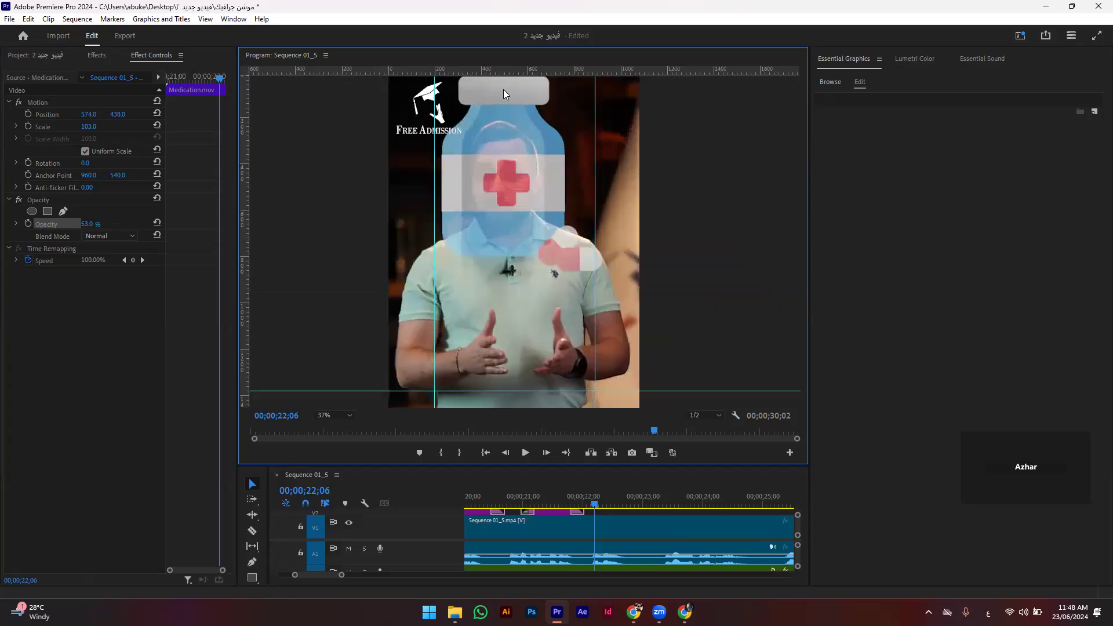
scroll(497, 109, "up", 3)
scroll(452, 273, "up", 2)
Step: Add a freehand Mask (1) to the overlay's opacity, starting along the bottle's lower left
scroll(453, 272, "down", 2)
scroll(458, 323, "down", 2)
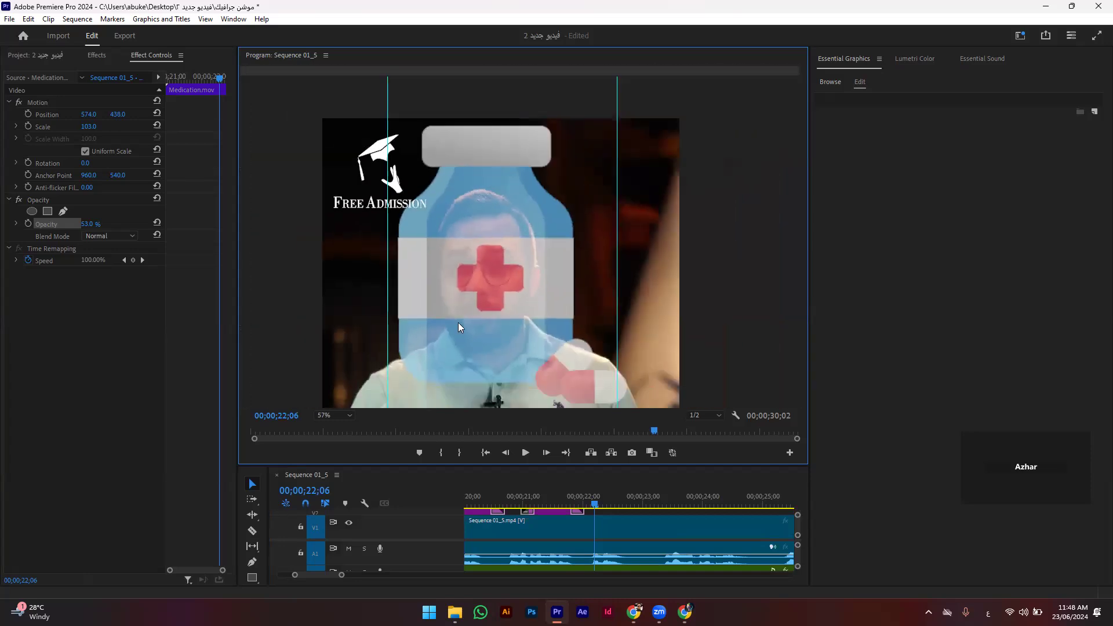
scroll(456, 351, "up", 1)
scroll(456, 351, "up", 2)
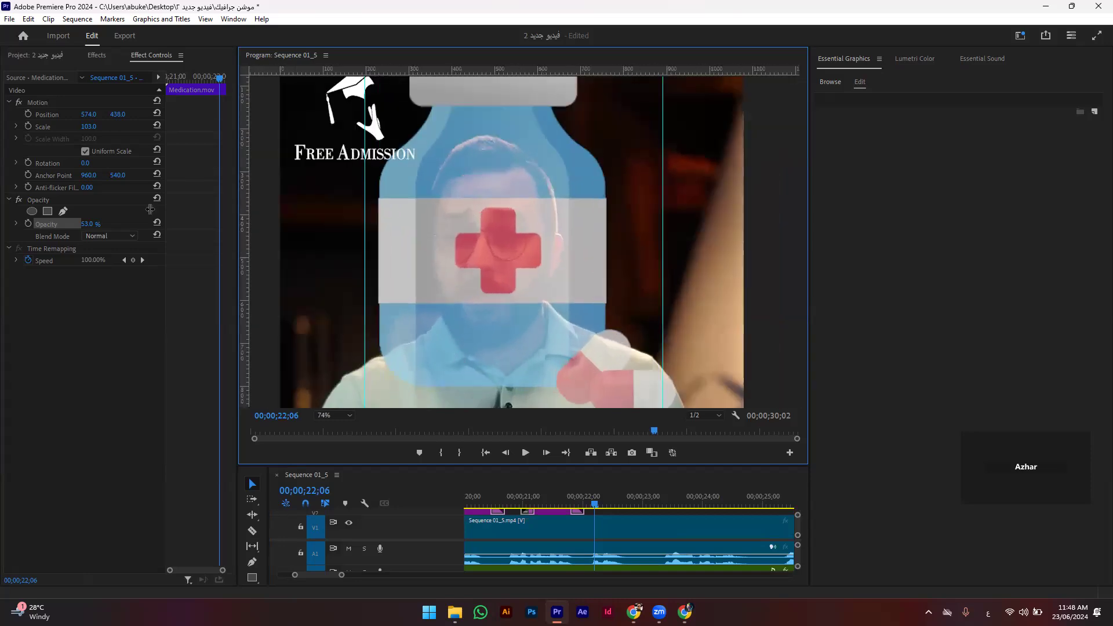
left_click(62, 212)
left_click(380, 358)
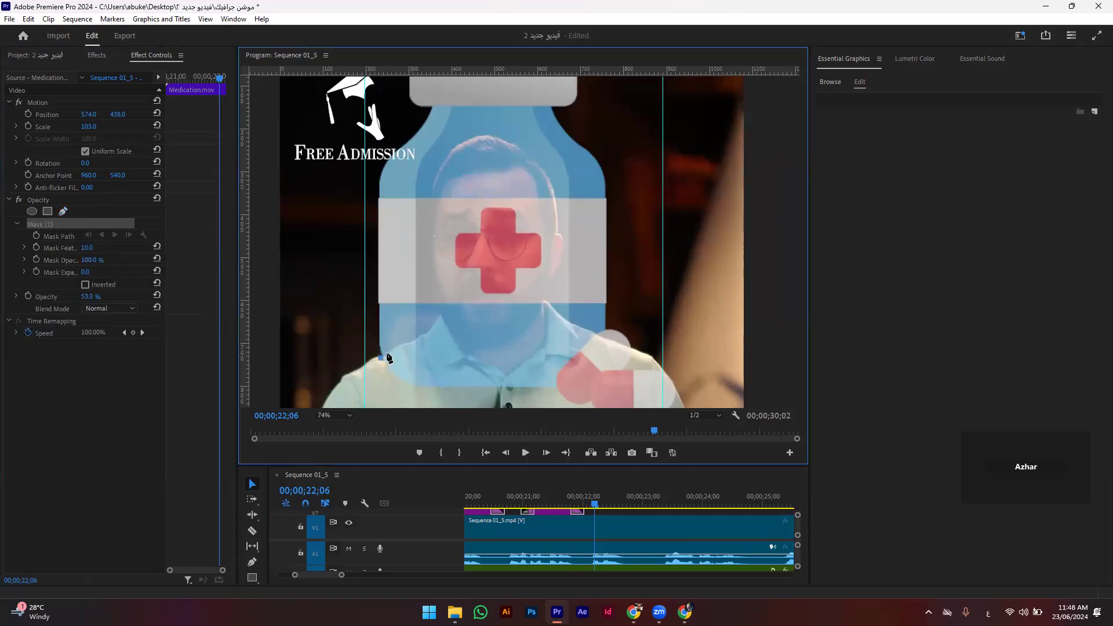
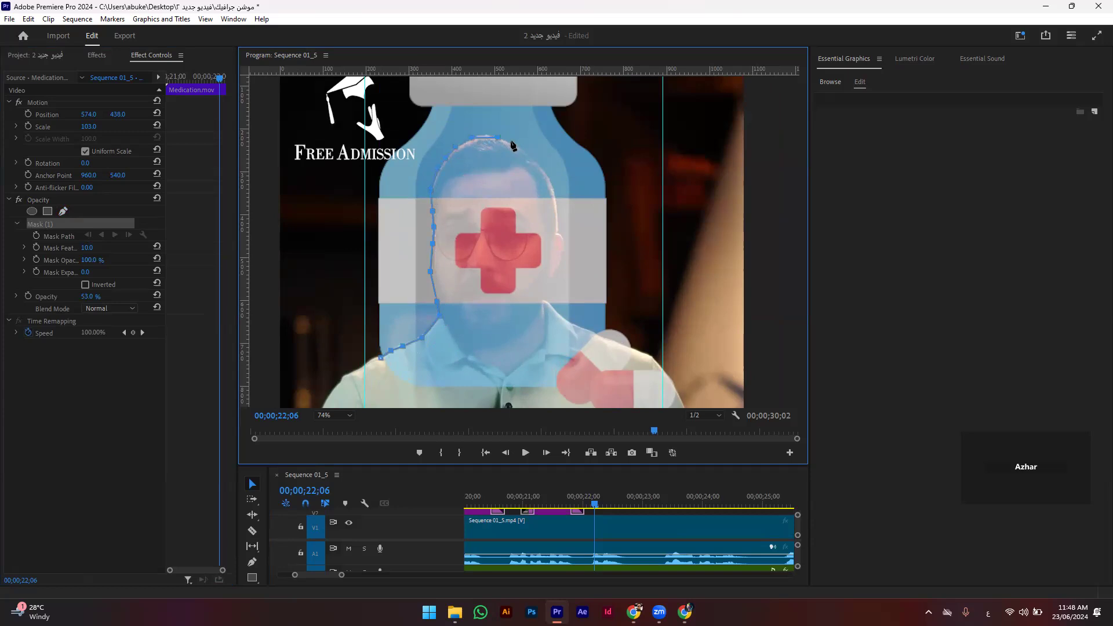
Step: Trace Pen mask points over the top and right side of the presenter's head toward his shoulder
left_click(526, 157)
left_click(548, 172)
left_click(554, 191)
left_click(559, 212)
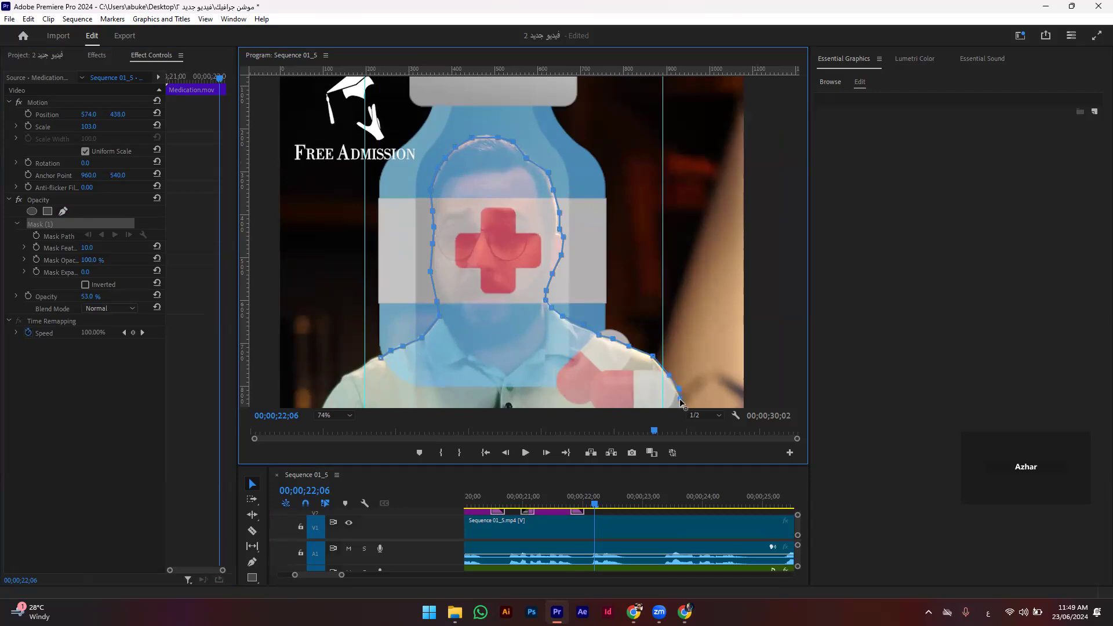
scroll(682, 400, "down", 2)
scroll(641, 406, "down", 1)
scroll(642, 406, "up", 1)
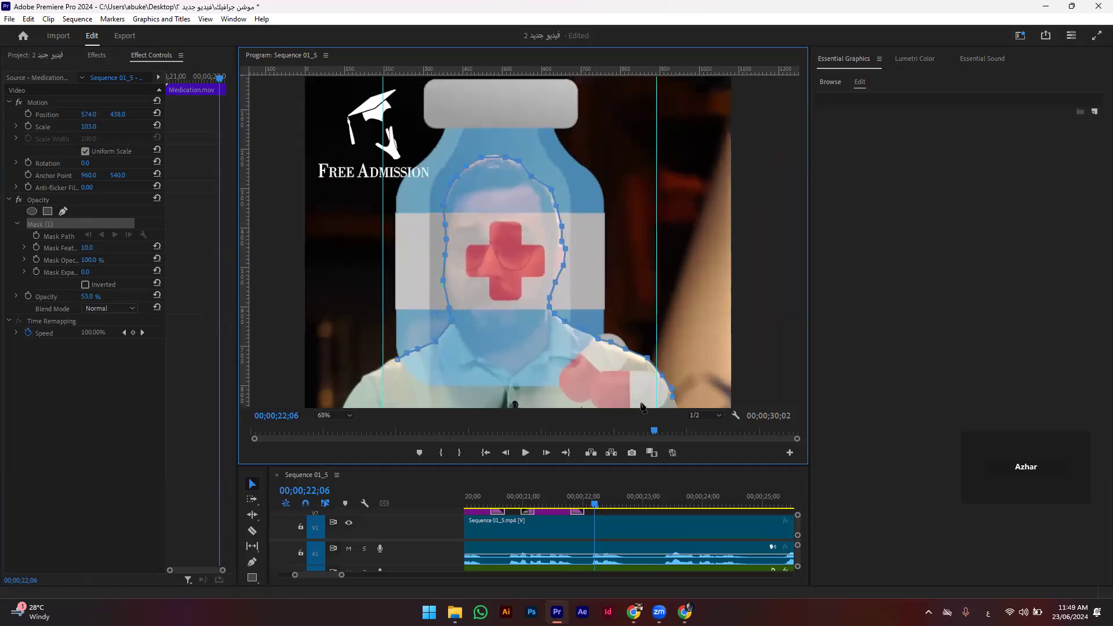
scroll(641, 406, "down", 1)
scroll(649, 394, "down", 2)
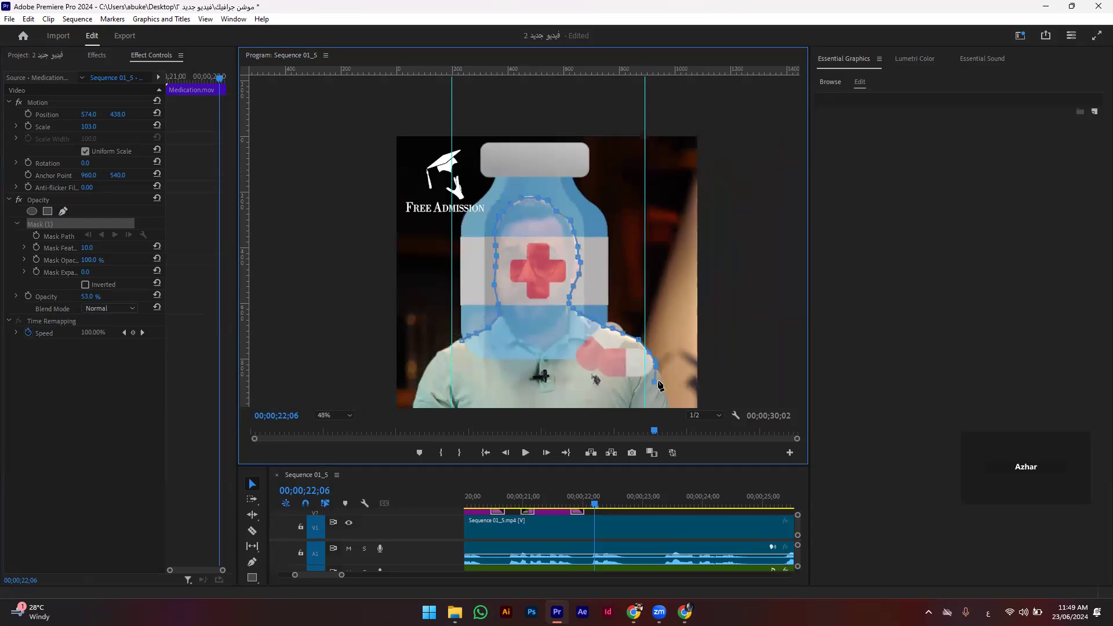
Step: Close the mask around the shoulders and invert it so the presenter's face shows through
left_click(468, 380)
left_click(461, 344)
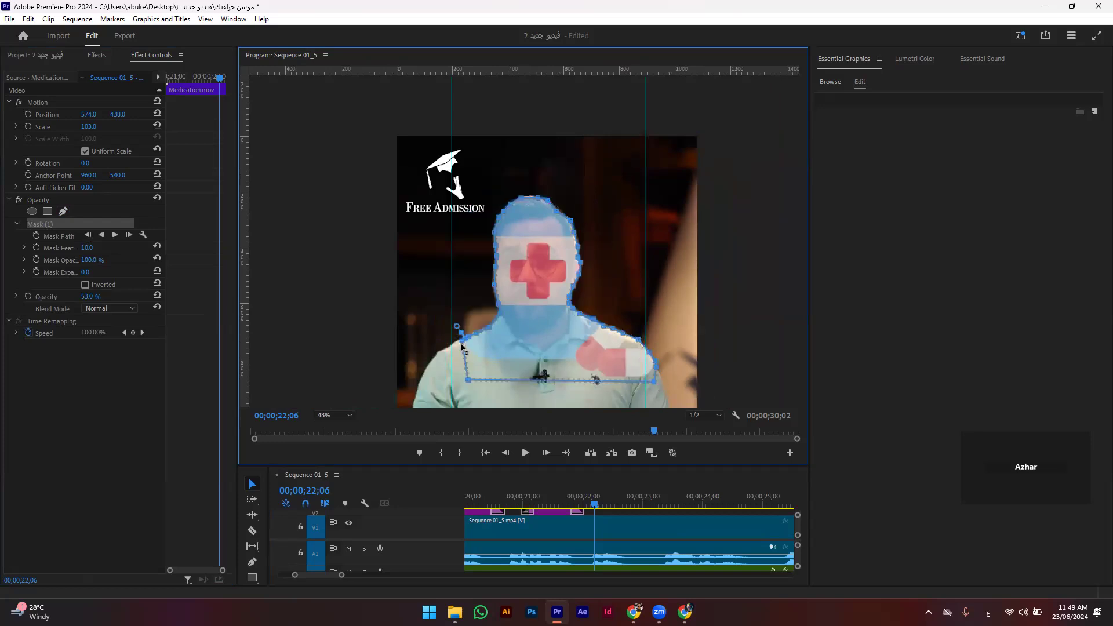
left_click(85, 285)
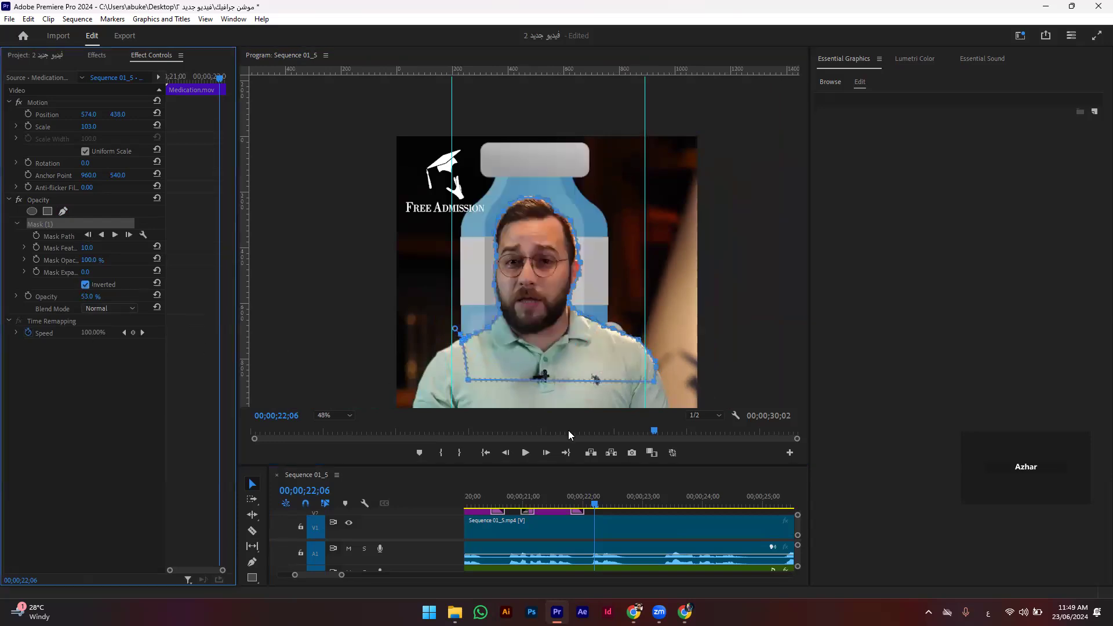
left_click_drag(561, 502, 510, 500)
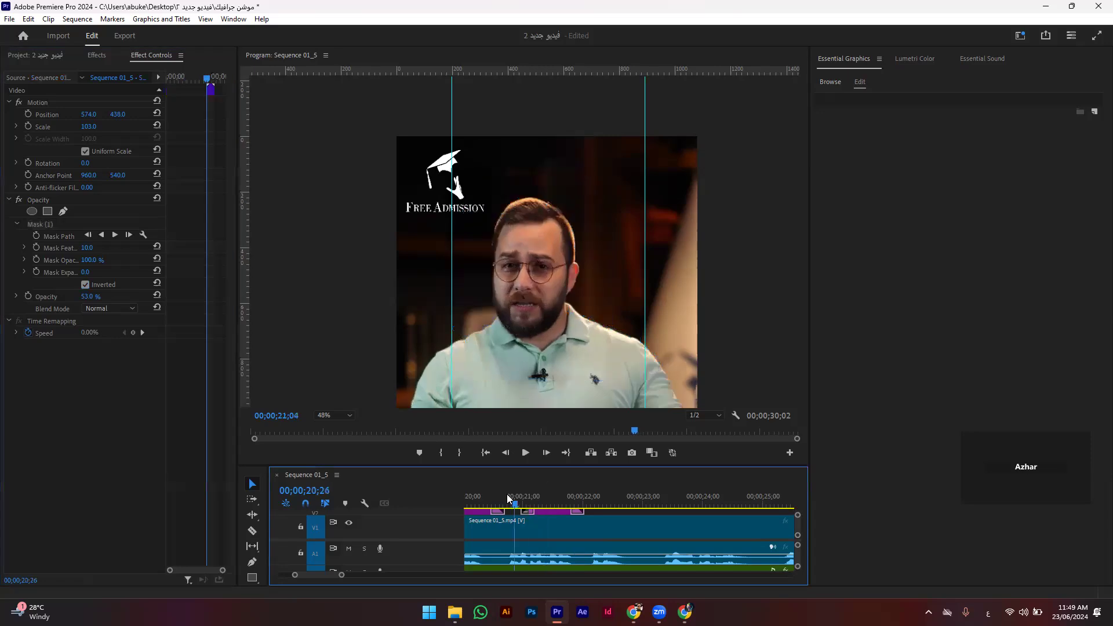
Step: Play back the masked bottle section and return to the frame showing the bottle
key("space")
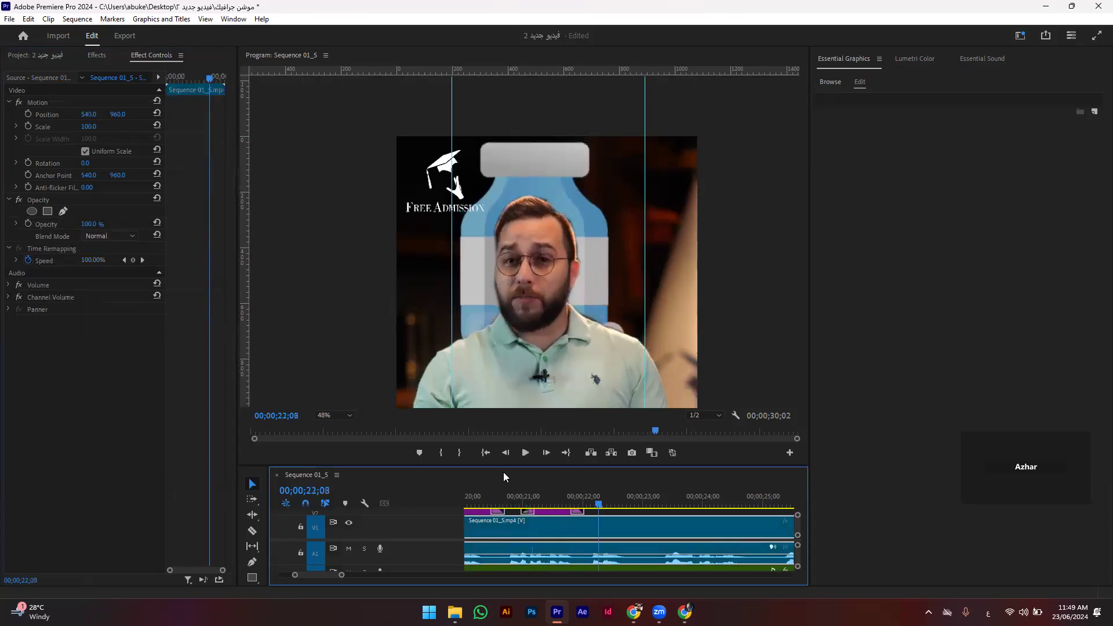
key("space")
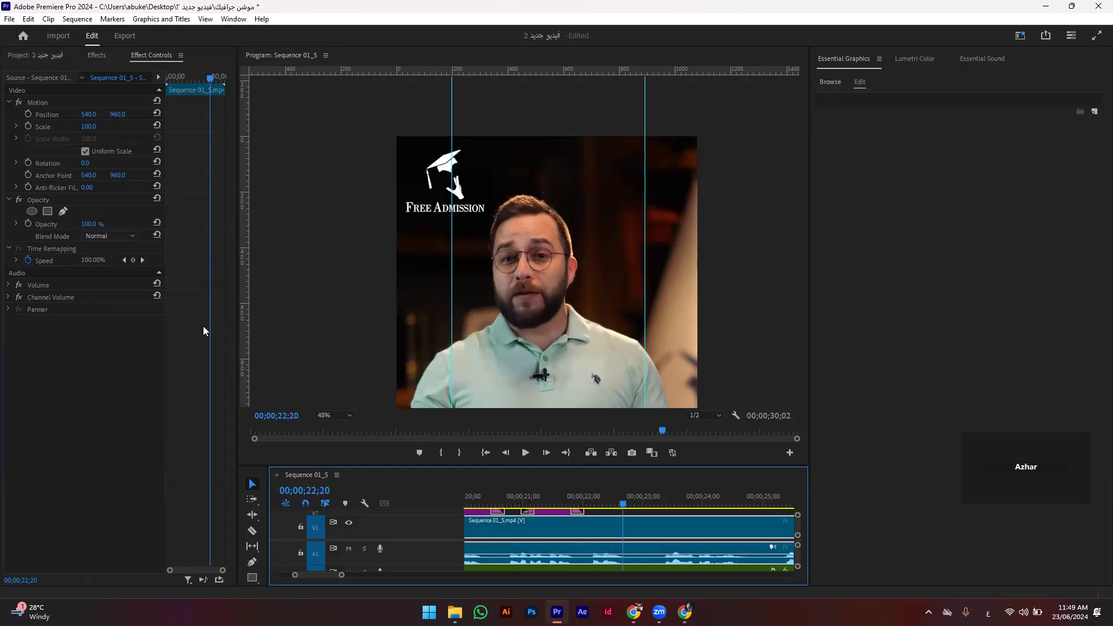
left_click_drag(610, 498, 546, 496)
left_click(526, 219)
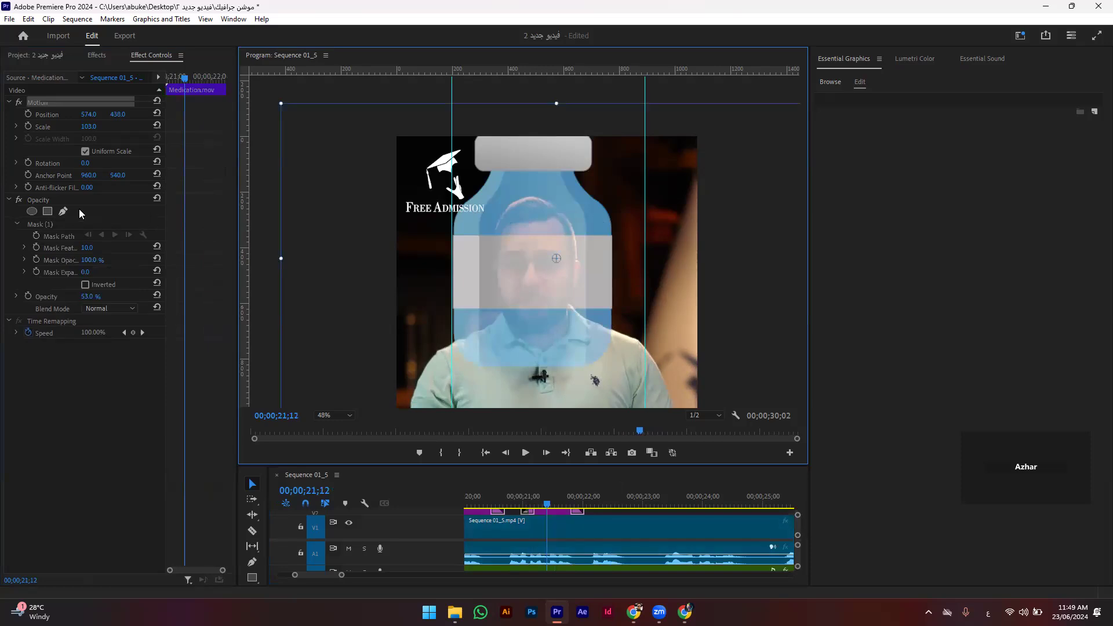
Step: Delete Mask (1) from the bottle overlay and raise its opacity to 100%
left_click(62, 224)
key("Delete")
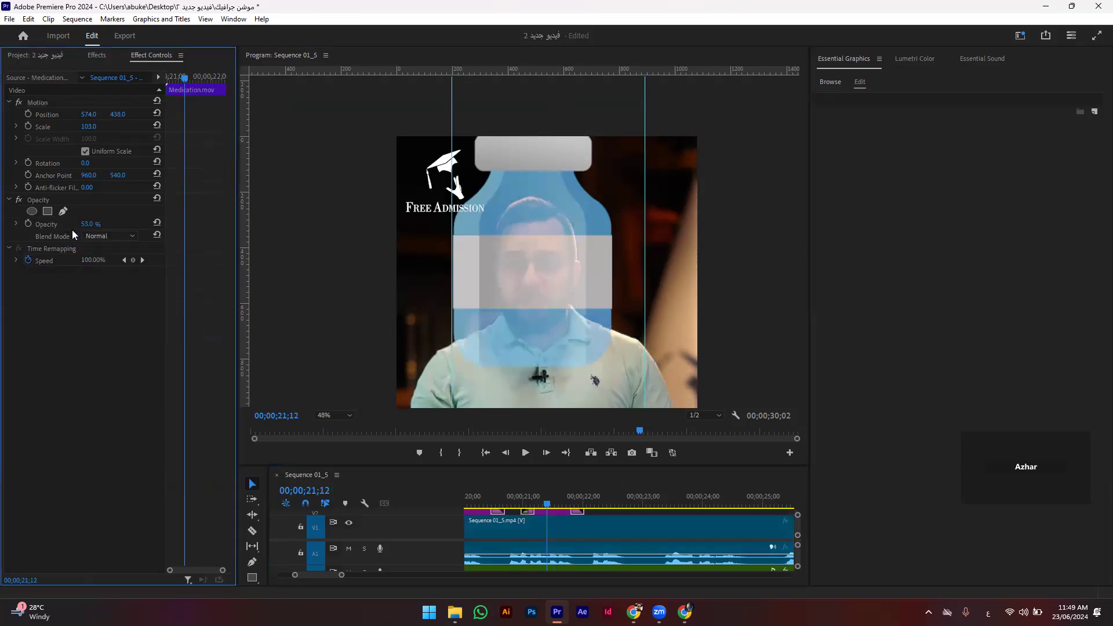
left_click_drag(91, 225, 145, 225)
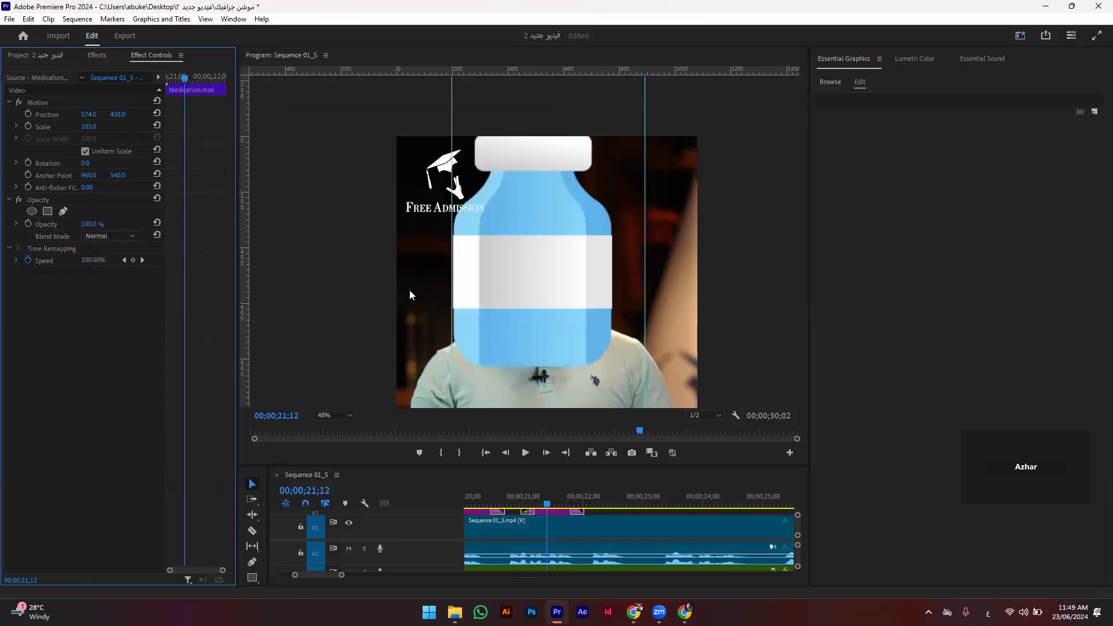
scroll(548, 285, "down", 2)
scroll(534, 321, "down", 2)
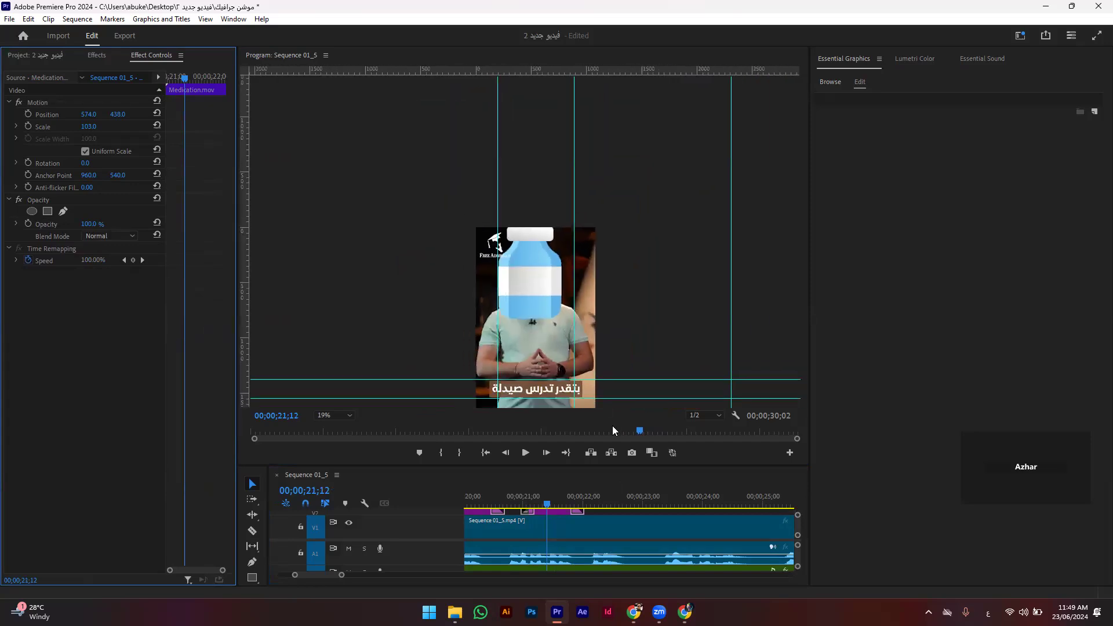
Step: Scale the bottle to 32% and move it to position 543, 1204 in the presenter's hands
left_click_drag(118, 115, 52, 126)
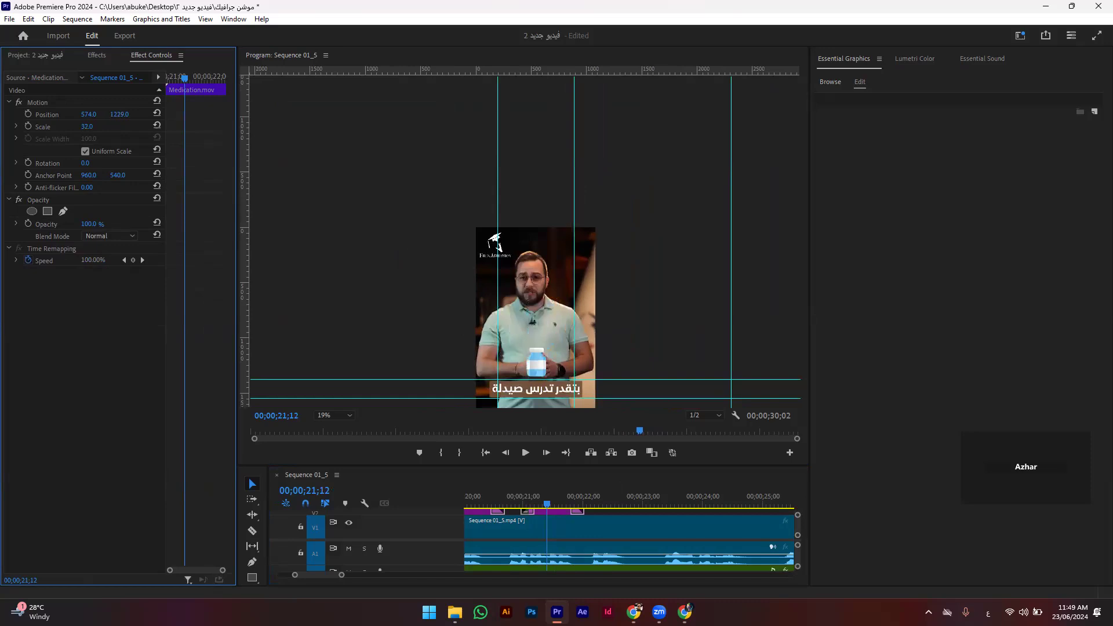
left_click(398, 222)
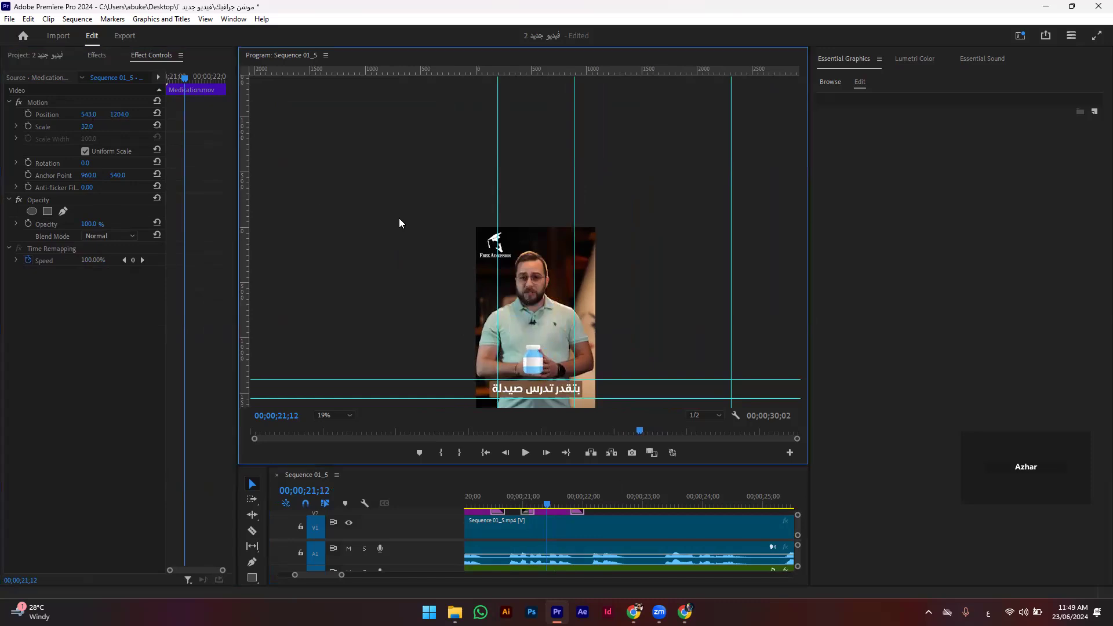
scroll(516, 360, "down", 2)
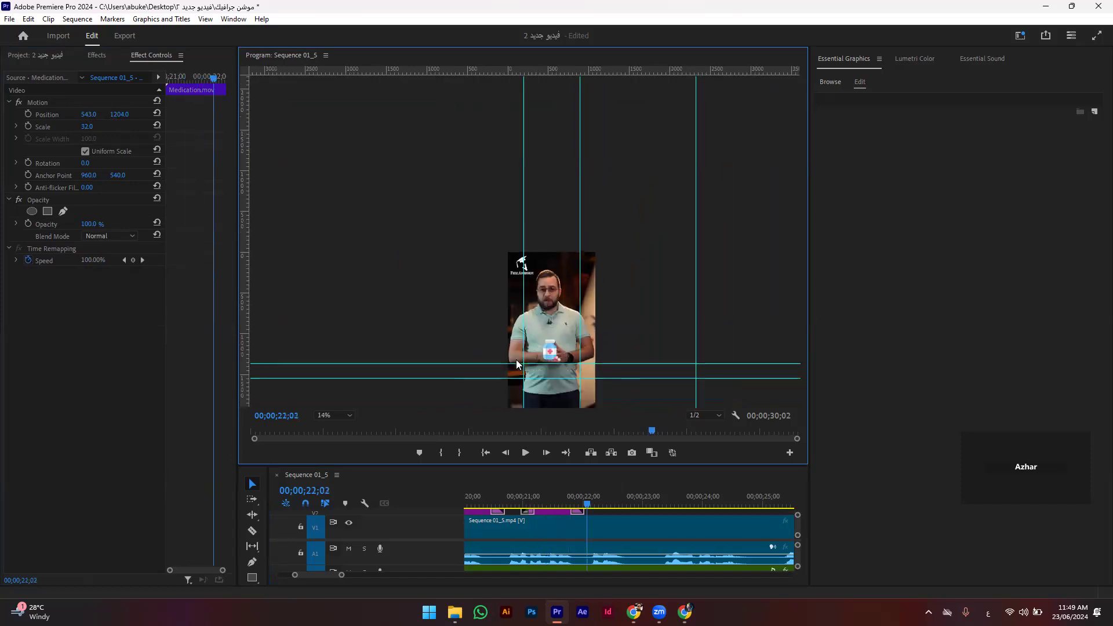
scroll(548, 381, "up", 1)
scroll(543, 381, "up", 1)
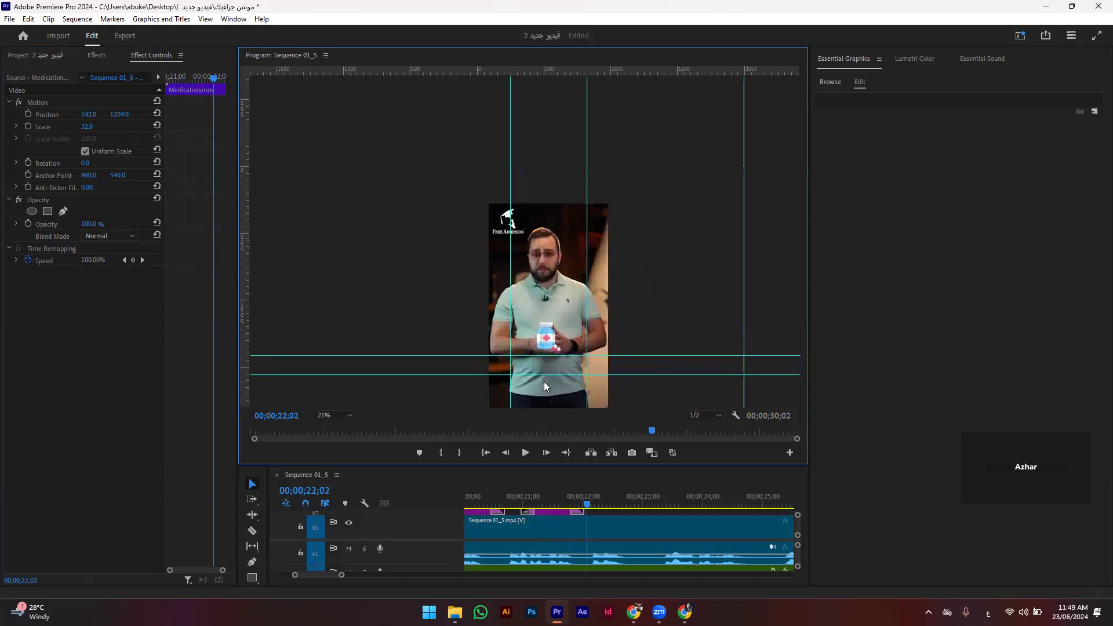
scroll(542, 382, "up", 2)
scroll(538, 311, "down", 1)
Step: Set the Program Monitor zoom to Fit and move the playhead to 19;09
left_click(328, 417)
left_click(334, 424)
left_click(602, 428)
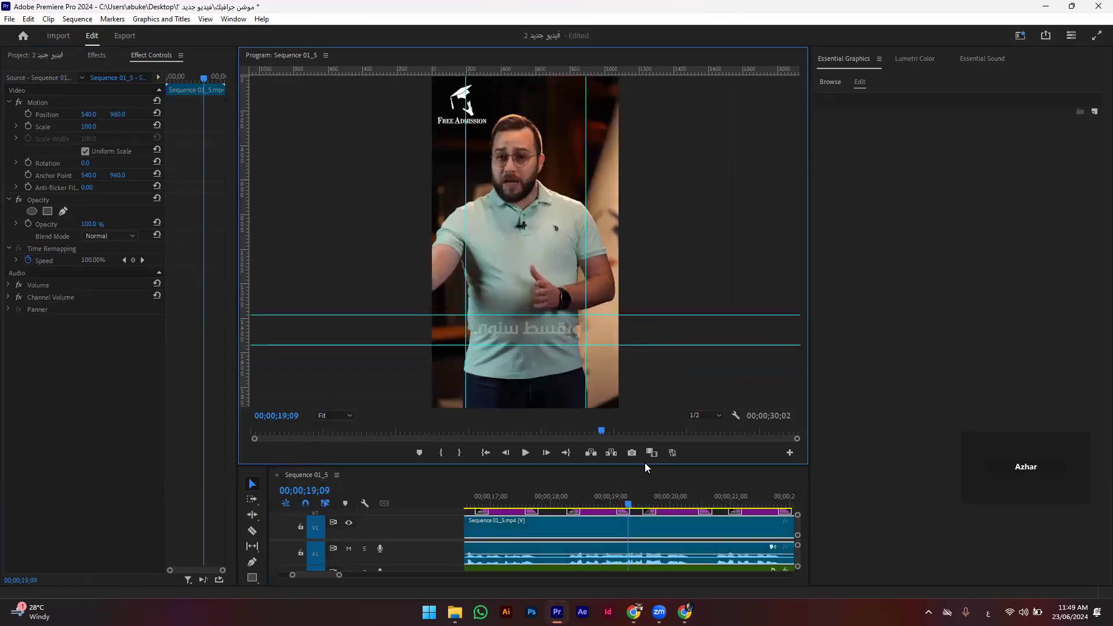
Step: Enlarge the timeline, trim the end of Medication.mov shorter, and preview the result
key("space")
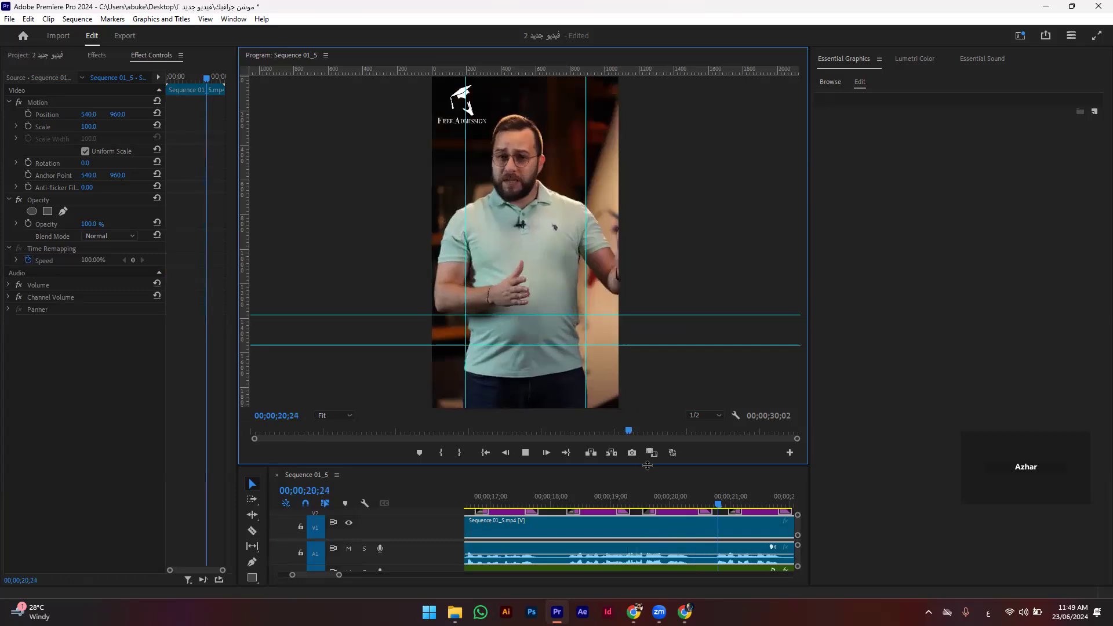
key("space")
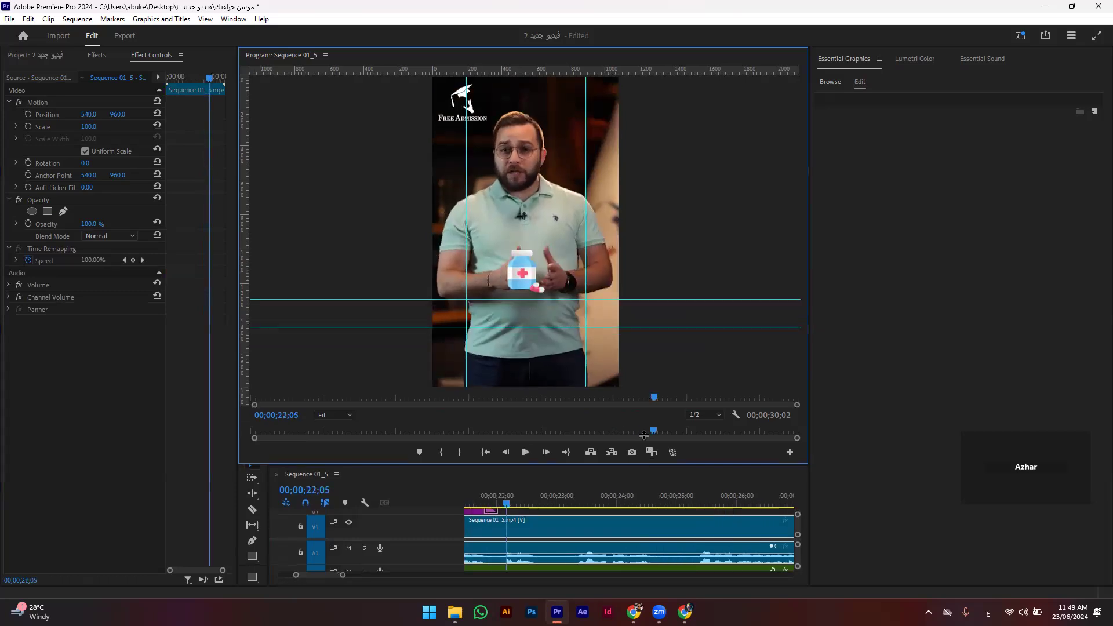
left_click_drag(644, 435, 644, 357)
mouse_move(586, 422)
left_mouse_down()
mouse_move(574, 429)
mouse_move(496, 385)
left_mouse_up()
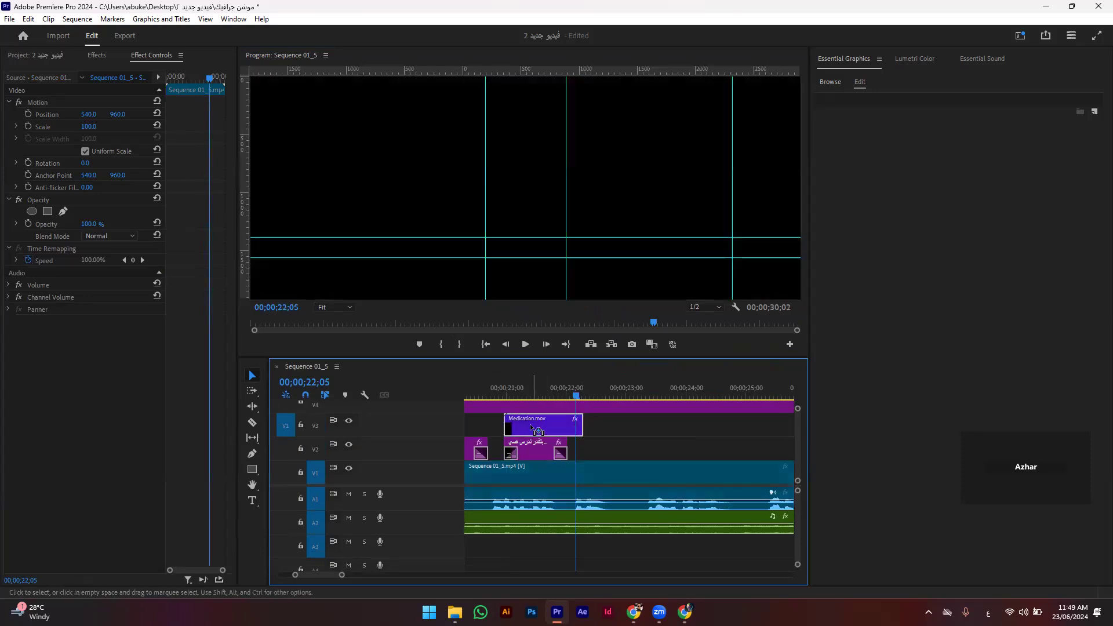
left_click(494, 386)
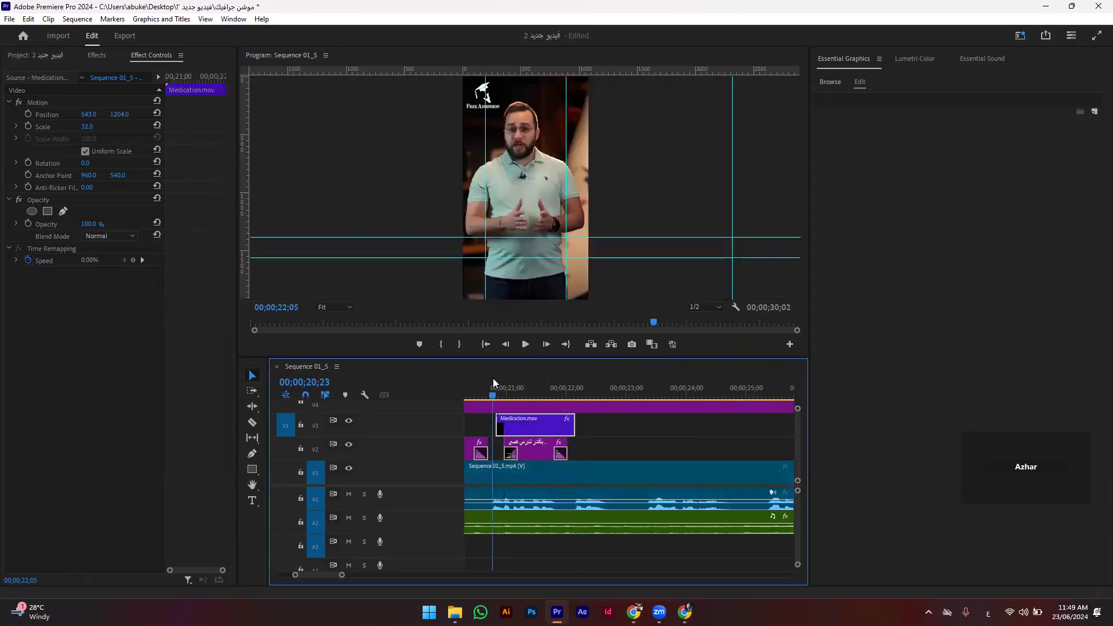
key("space")
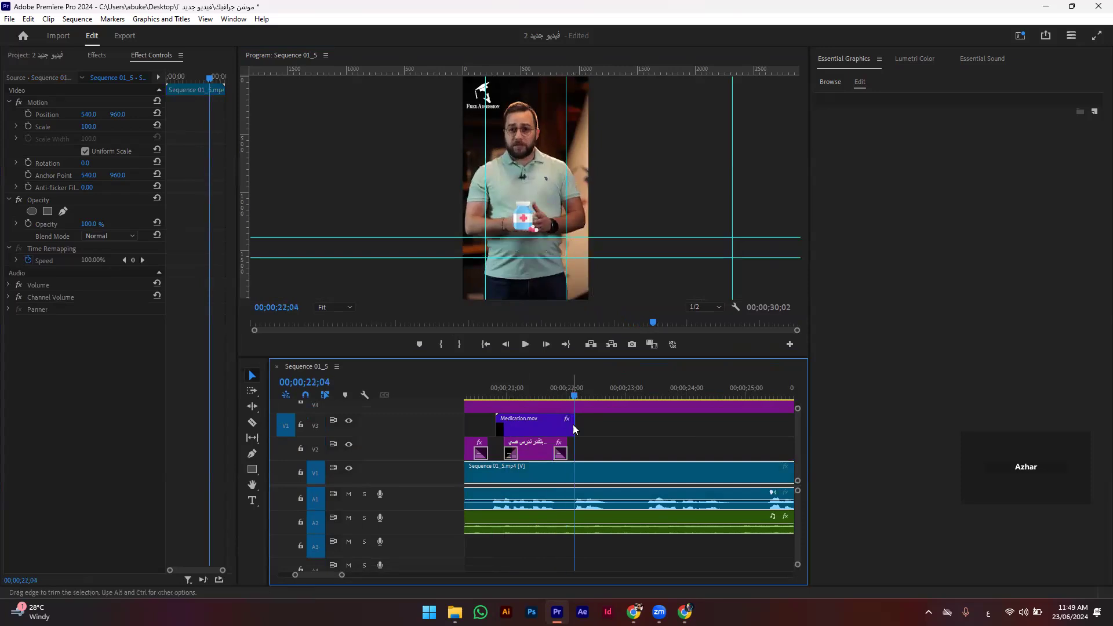
Step: Add a short Cross Dissolve to the end of Medication.mov and preview the fade-out
right_click(574, 426)
left_click(603, 504)
left_click_drag(532, 428, 560, 428)
left_click(495, 392)
key("space")
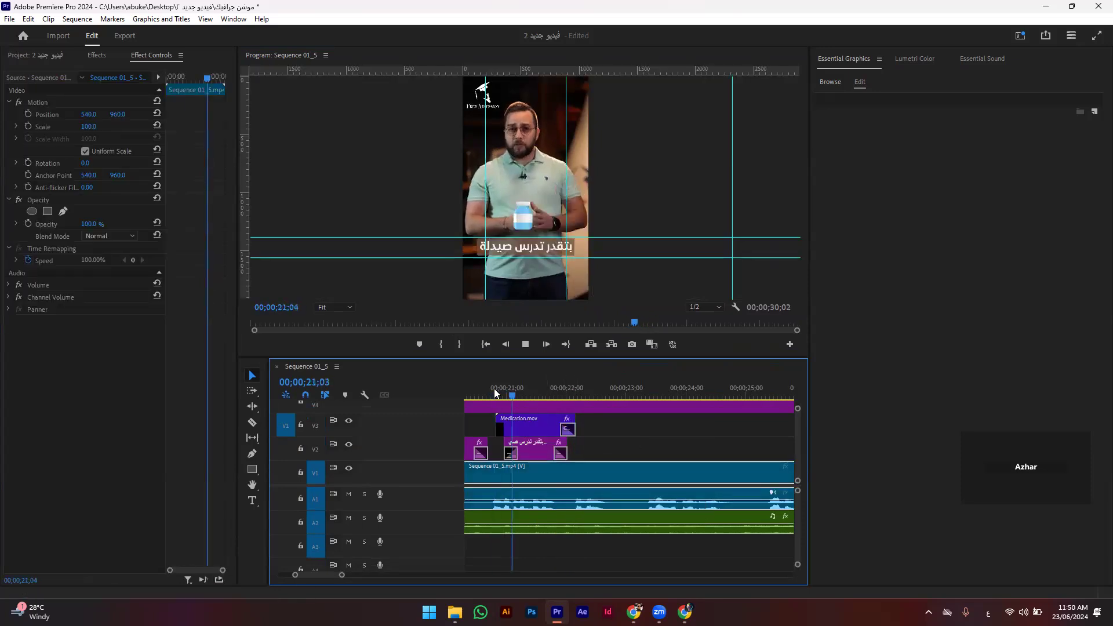
key("space")
scroll(544, 385, "up", 3)
scroll(547, 436, "up", 3)
Step: Copy the bottom-track sound-effect clip about 3;26 later, under the bottle's entrance, and check timing
scroll(659, 555, "down", 2)
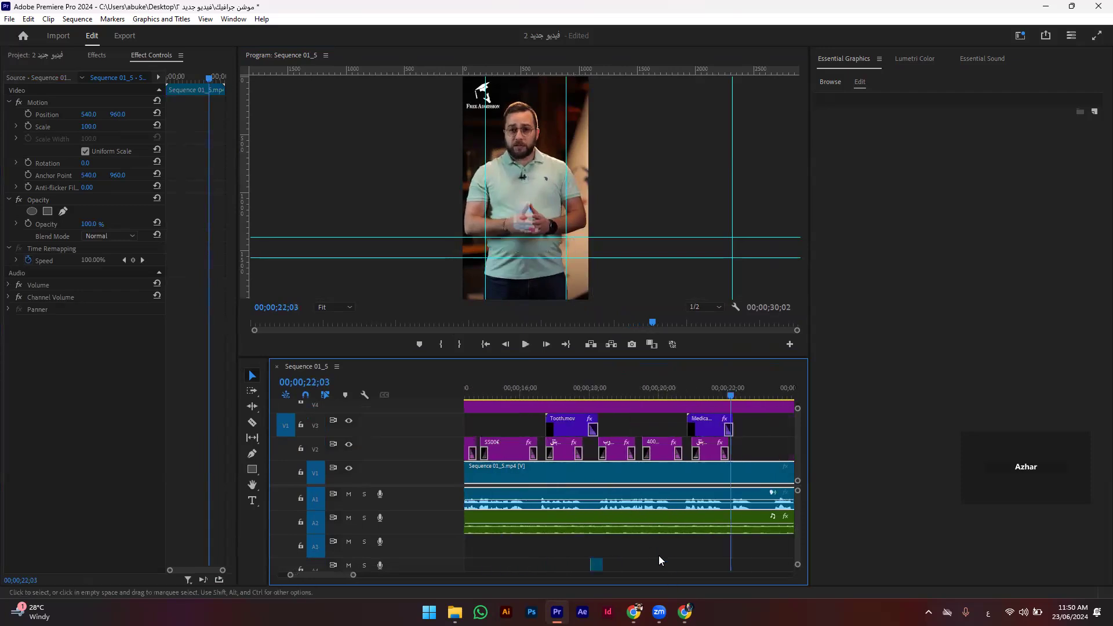
left_click(617, 409)
left_click_drag(587, 394, 592, 394)
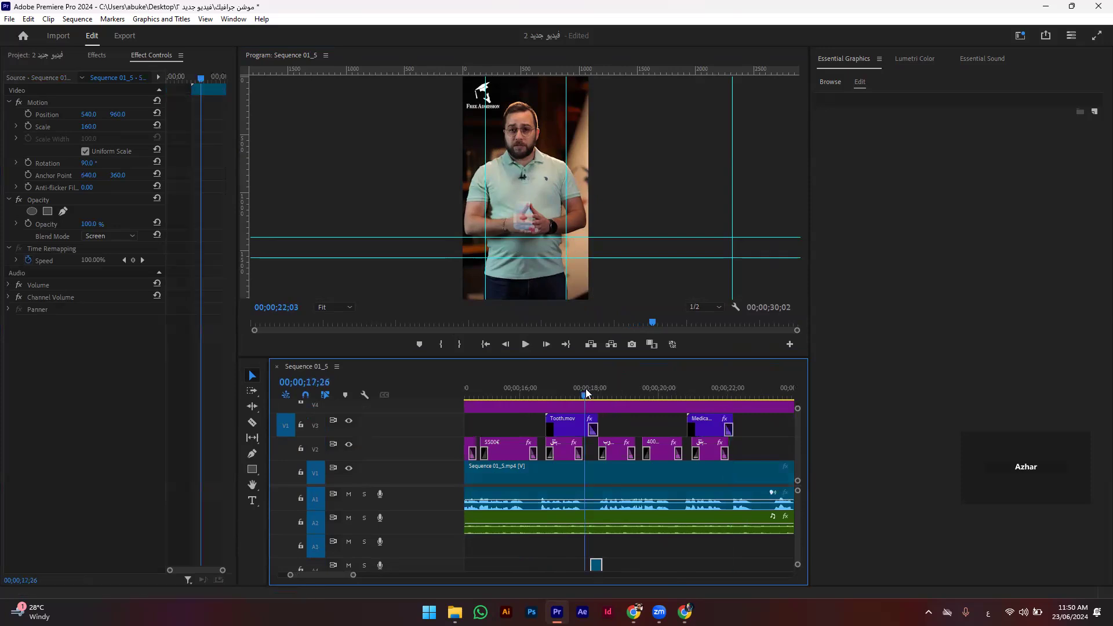
left_click(596, 565)
left_click_drag(598, 569, 734, 566)
left_click(736, 389)
left_click_drag(723, 392, 683, 393)
key("space")
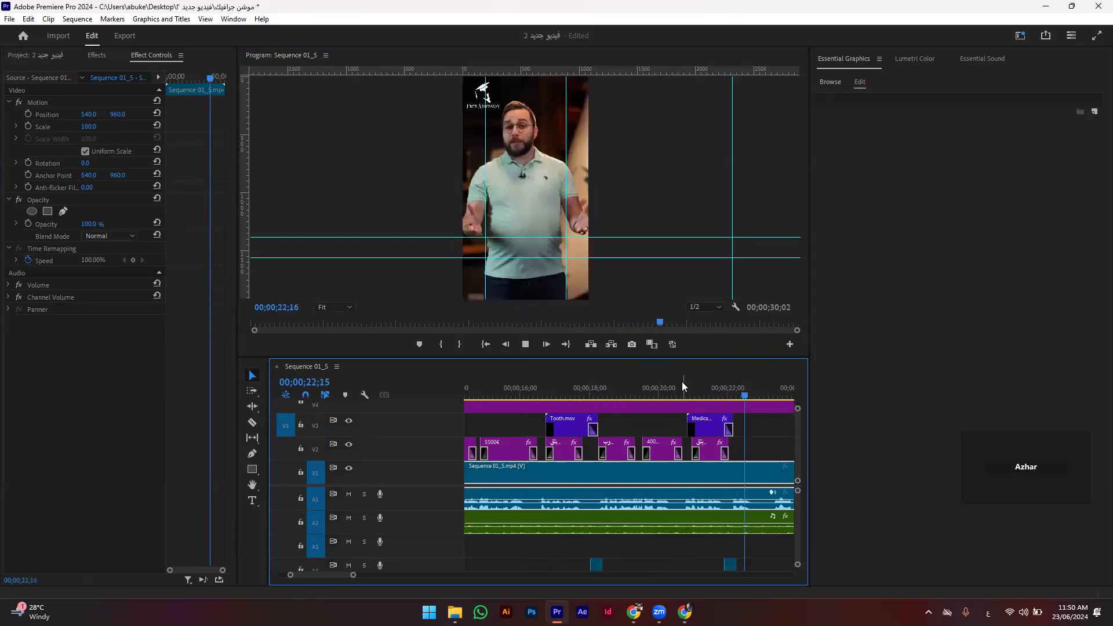
key("space")
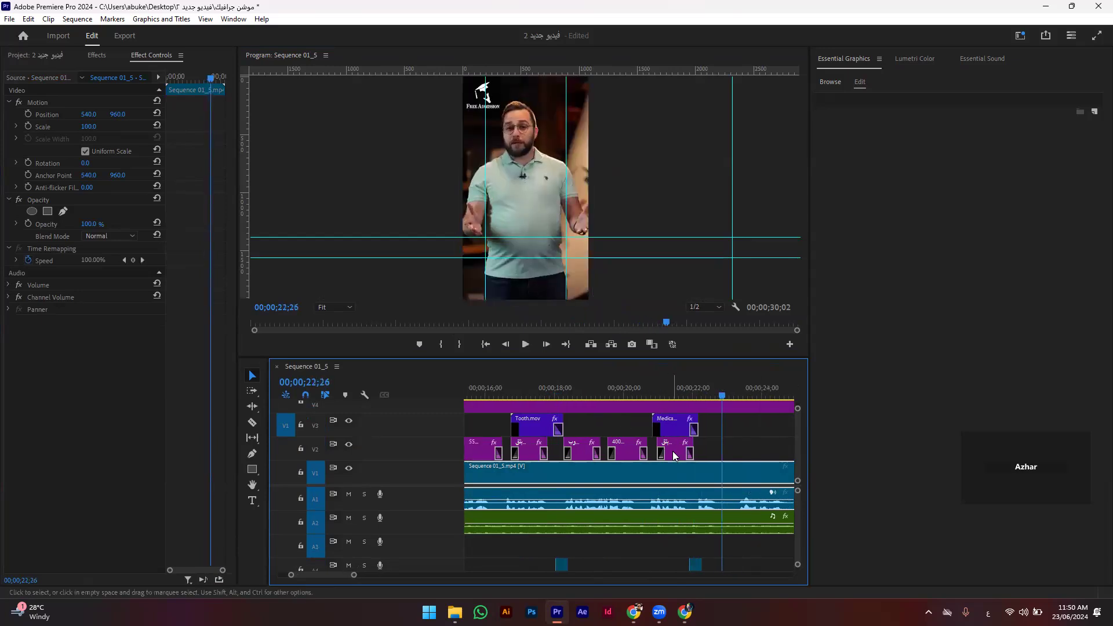
Step: Duplicate the Arabic caption clip on V2 to sit right after the original
left_click(639, 448)
left_click_drag(639, 452, 684, 450)
left_click(657, 392)
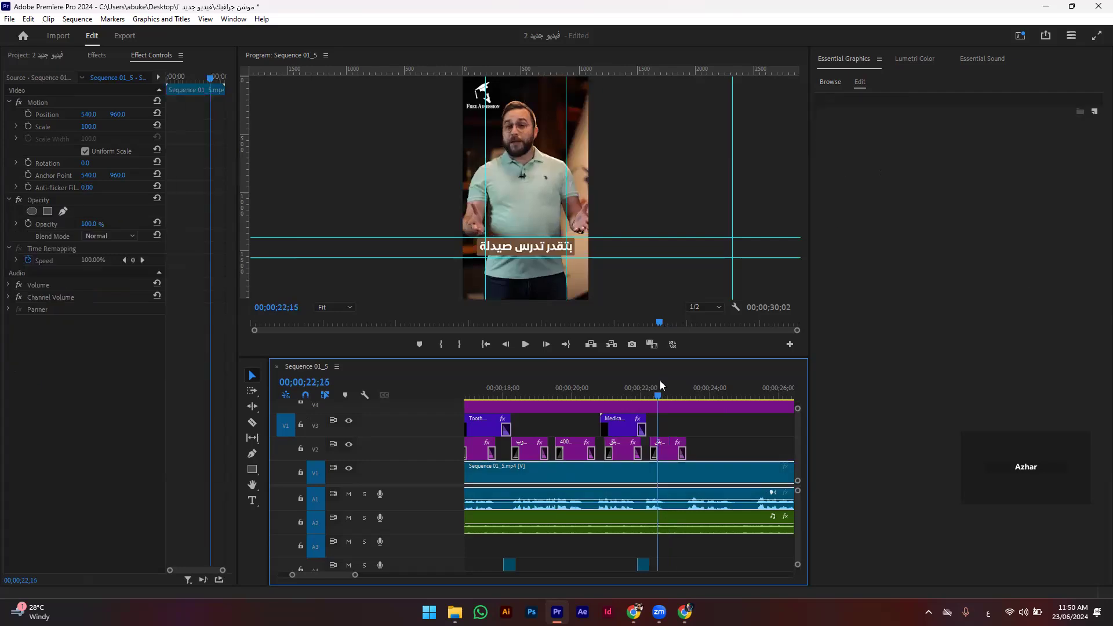
Step: Replace the duplicated caption's text with the pasted Arabic wording
left_click(668, 454)
key("t")
left_click(545, 247)
type("طيب وي")
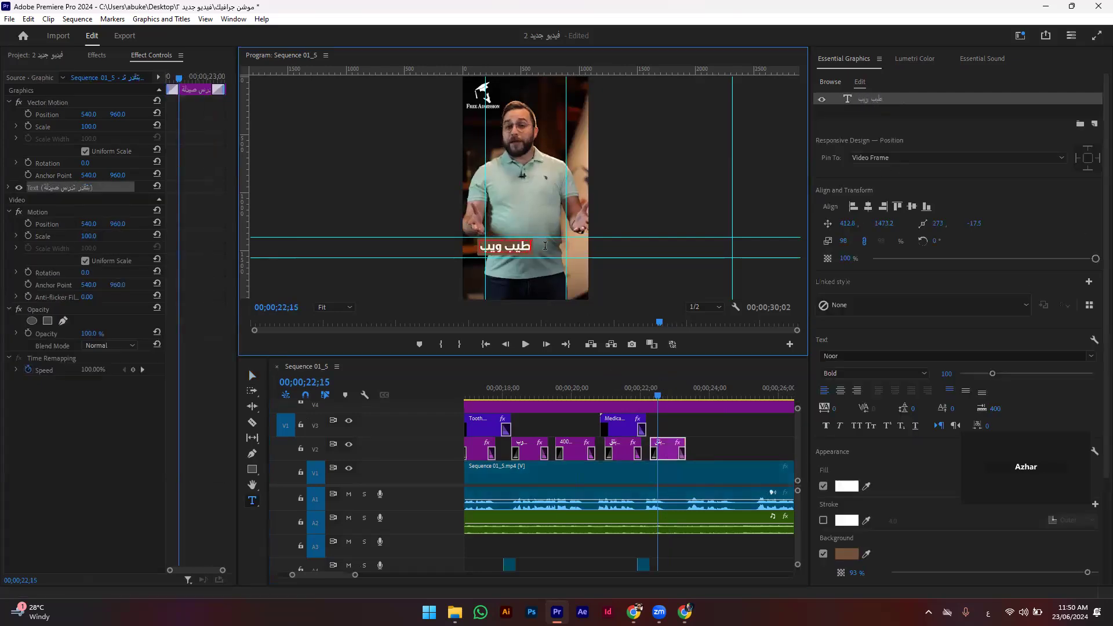
type("بتقدر تدرس صيدلة")
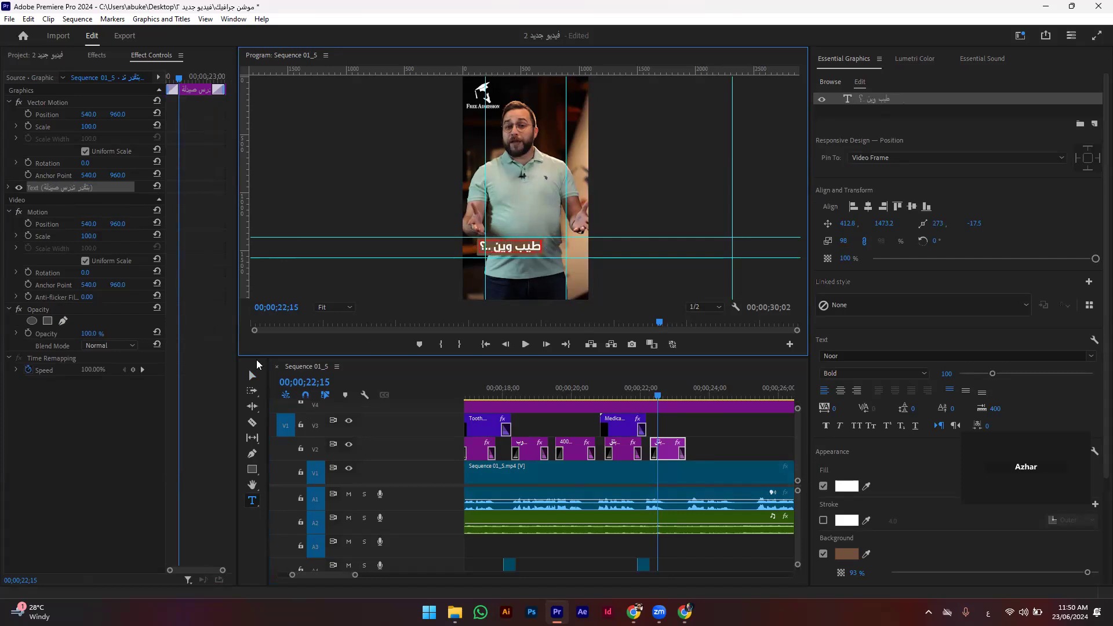
Step: In a maximized Program Monitor, nudge the boxed caption slightly left and replay to check it
key("grave")
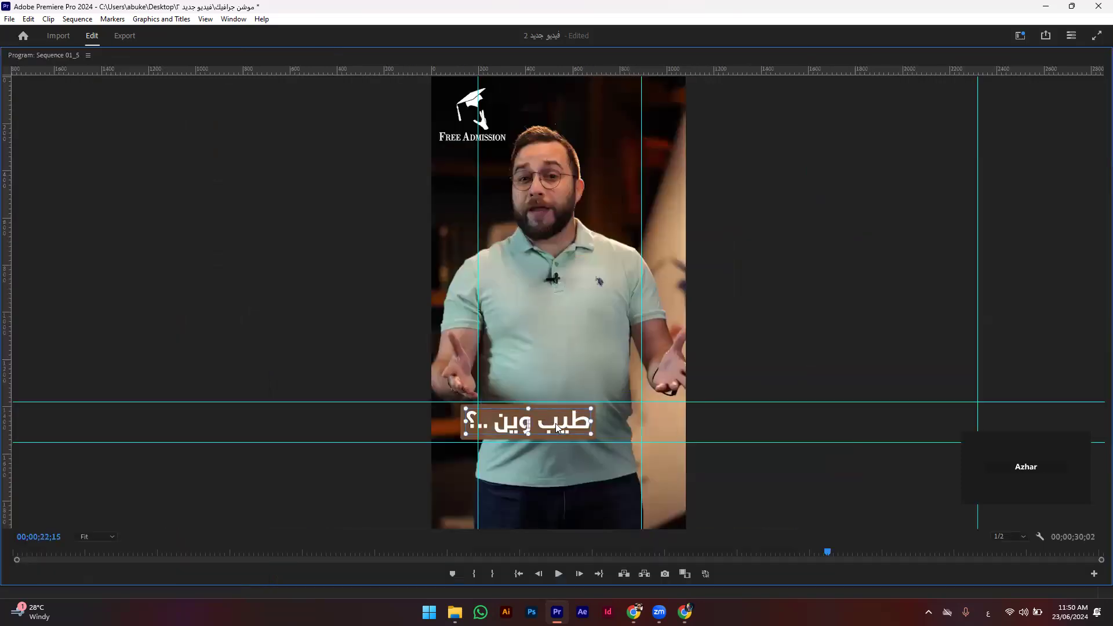
left_click_drag(580, 424, 575, 424)
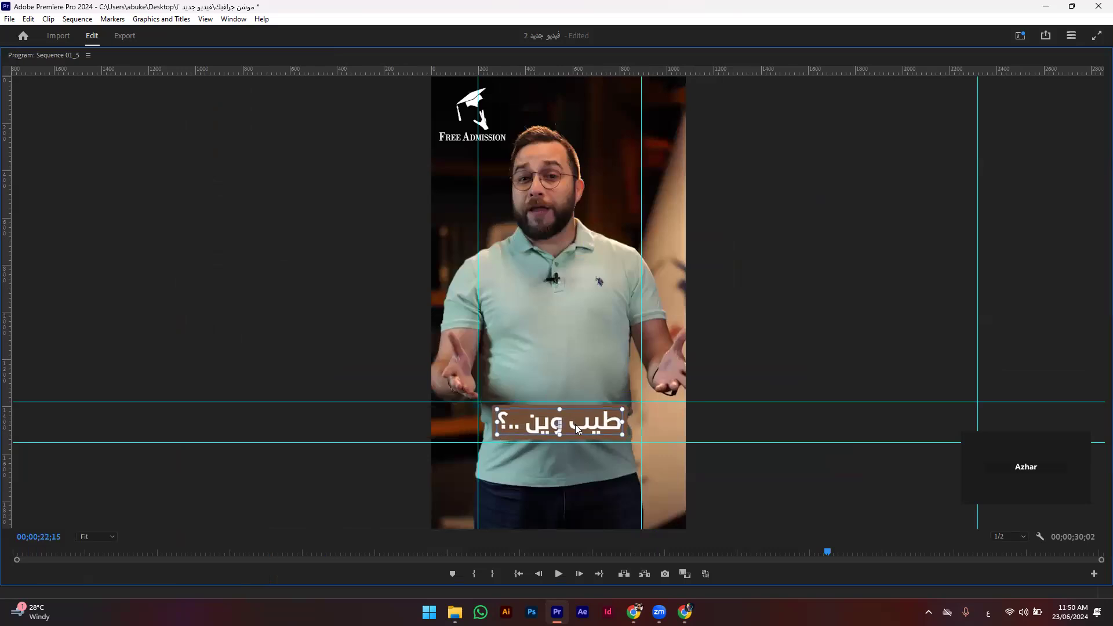
left_click(582, 553)
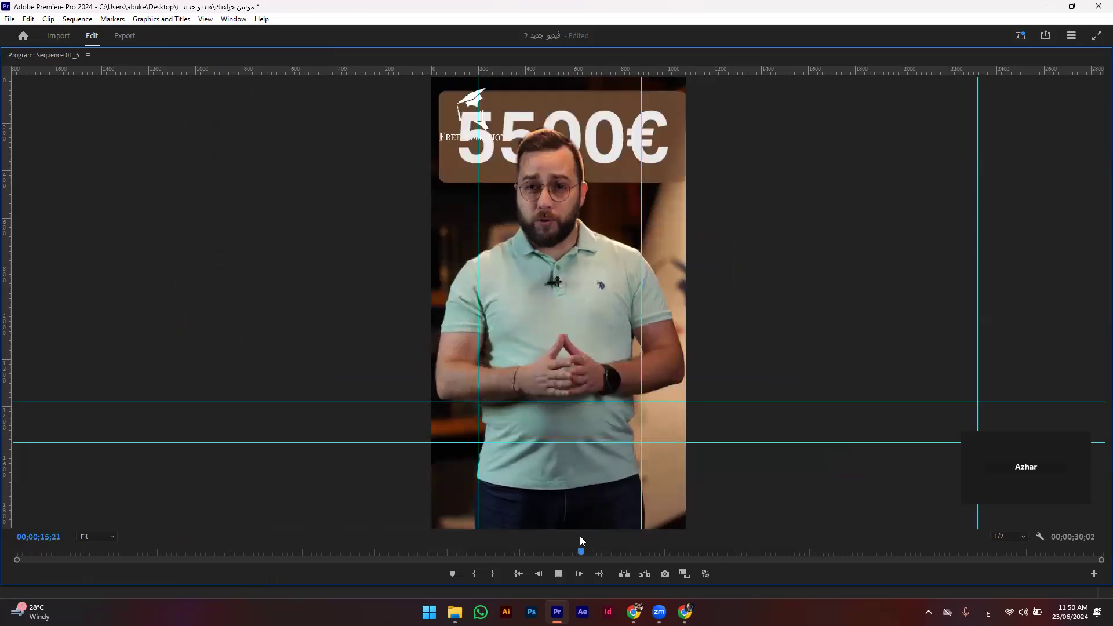
key("space")
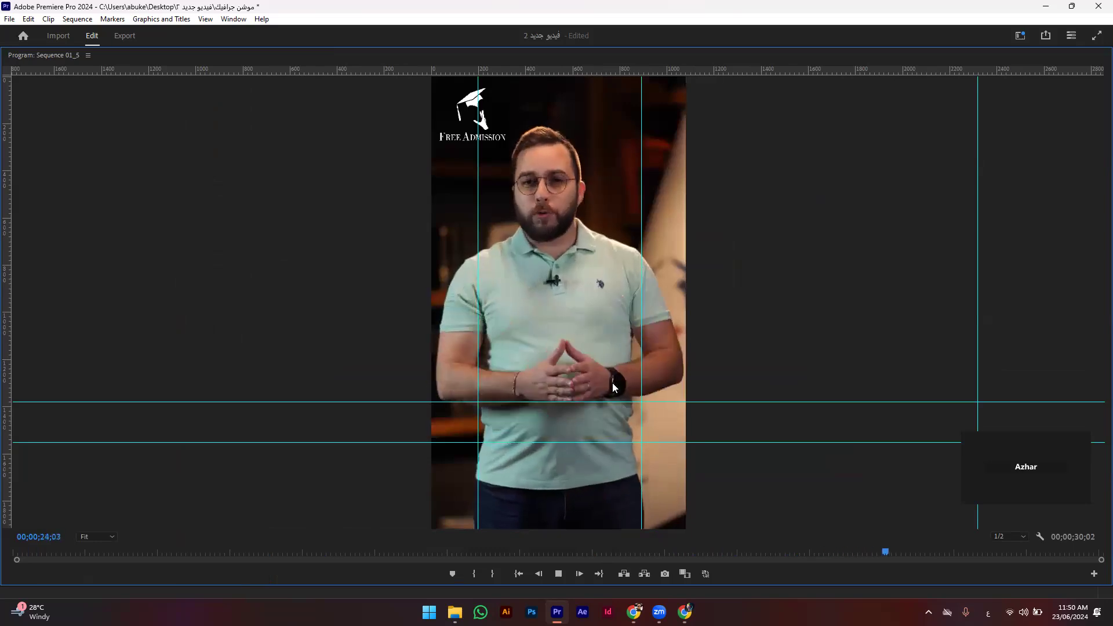
key("space")
key("grave")
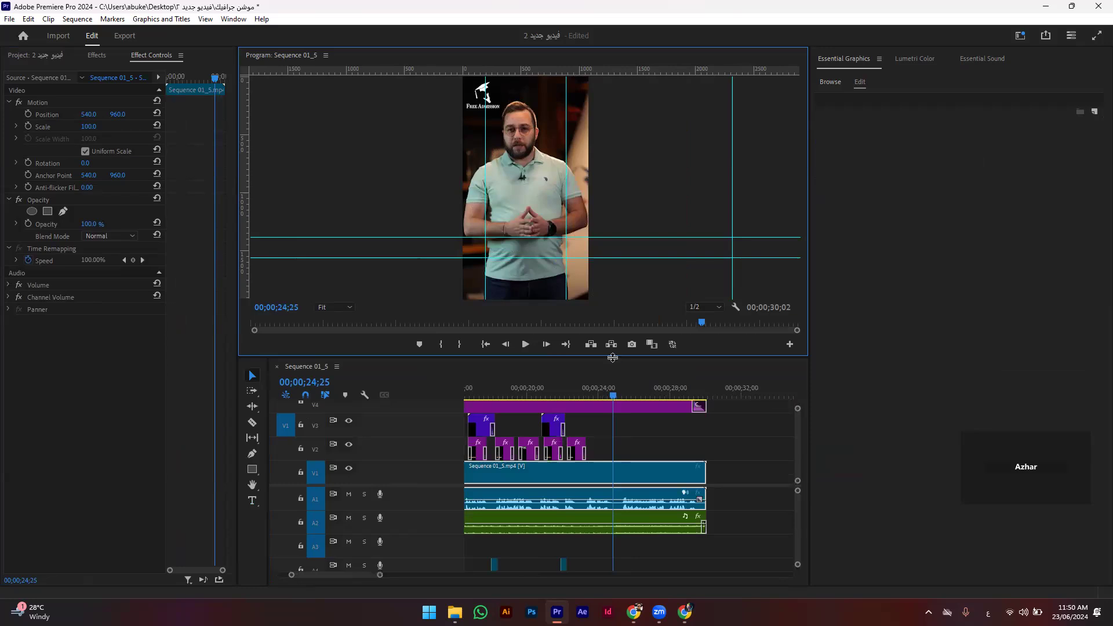
Step: Enlarge the timeline and move the film-burn overlay clip past the end of the sequence
left_click_drag(612, 357, 614, 282)
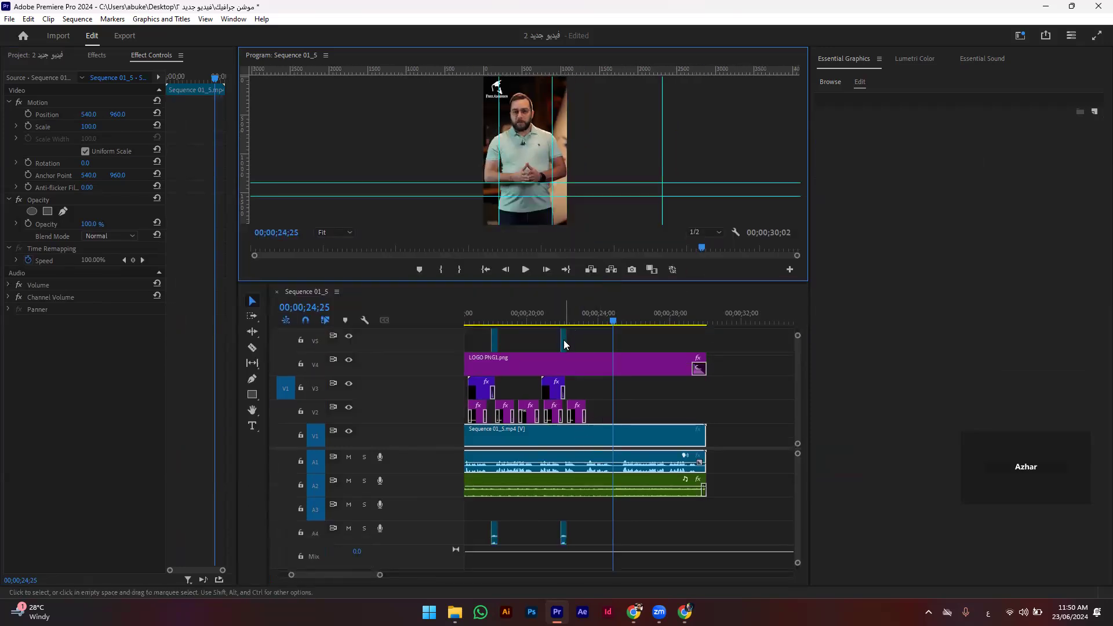
mouse_move(564, 344)
left_mouse_down()
mouse_move(710, 348)
mouse_move(567, 487)
left_mouse_up()
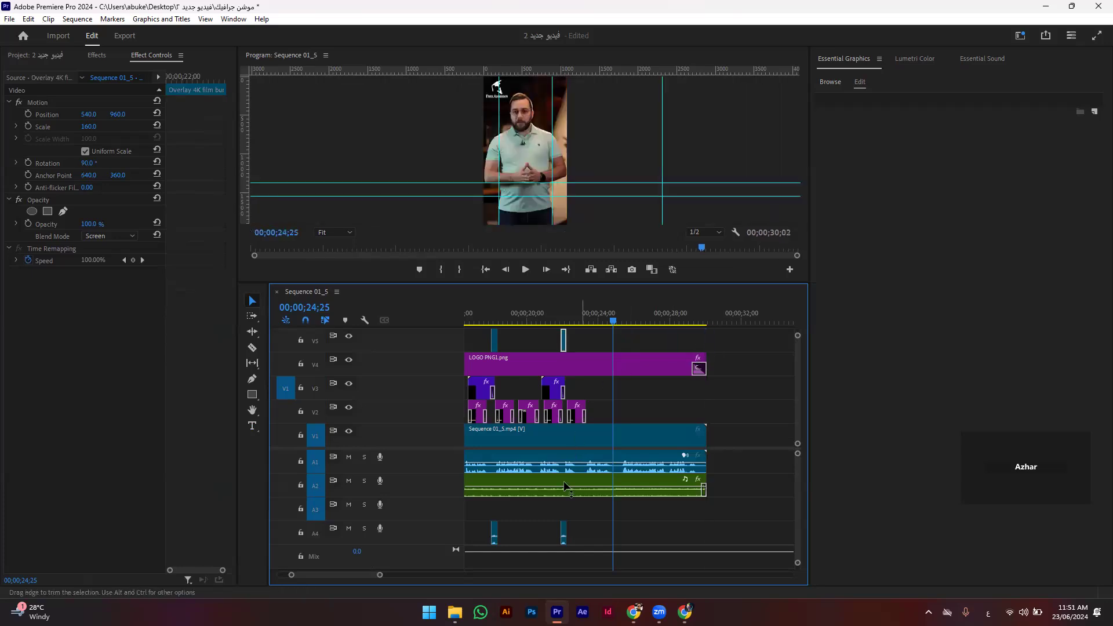
left_click(565, 537)
left_click(563, 345)
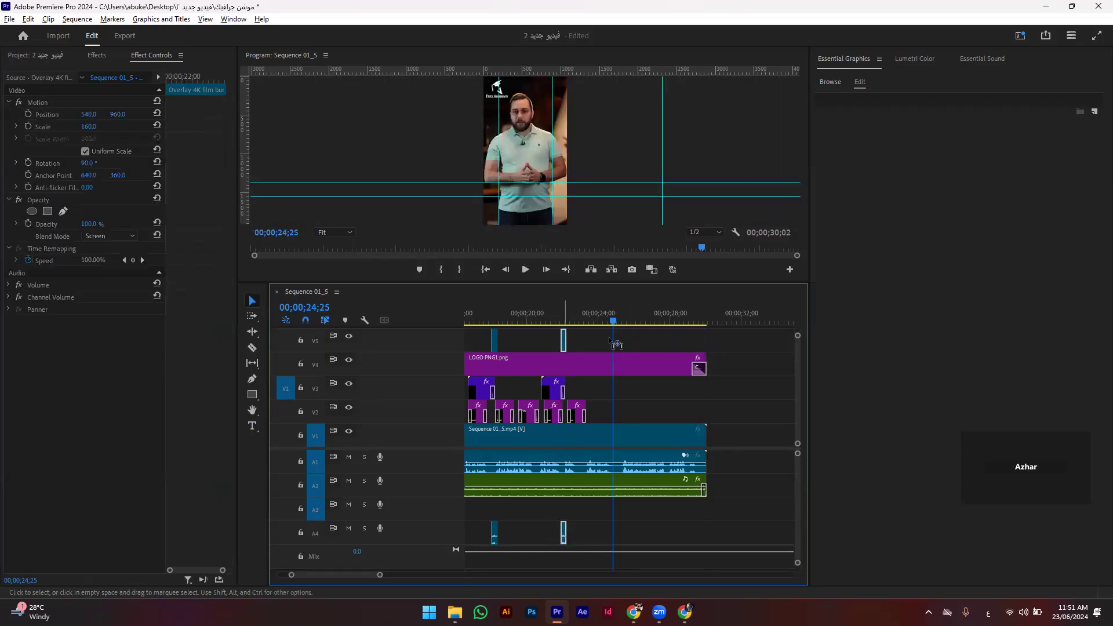
left_click_drag(615, 344, 710, 345)
left_click(690, 322)
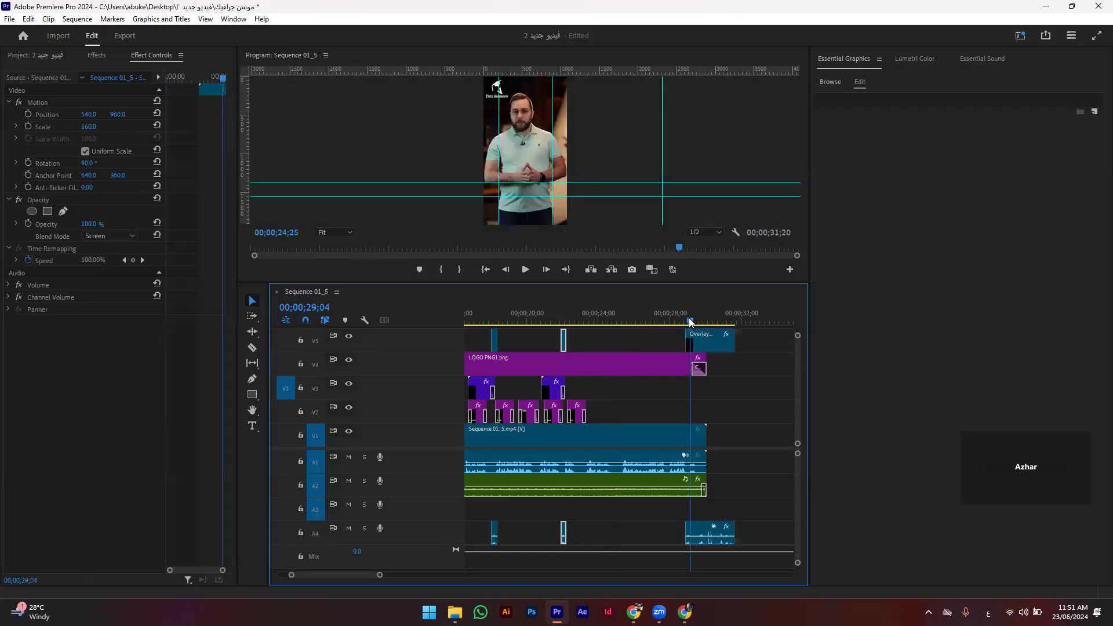
left_click(561, 321)
key("space")
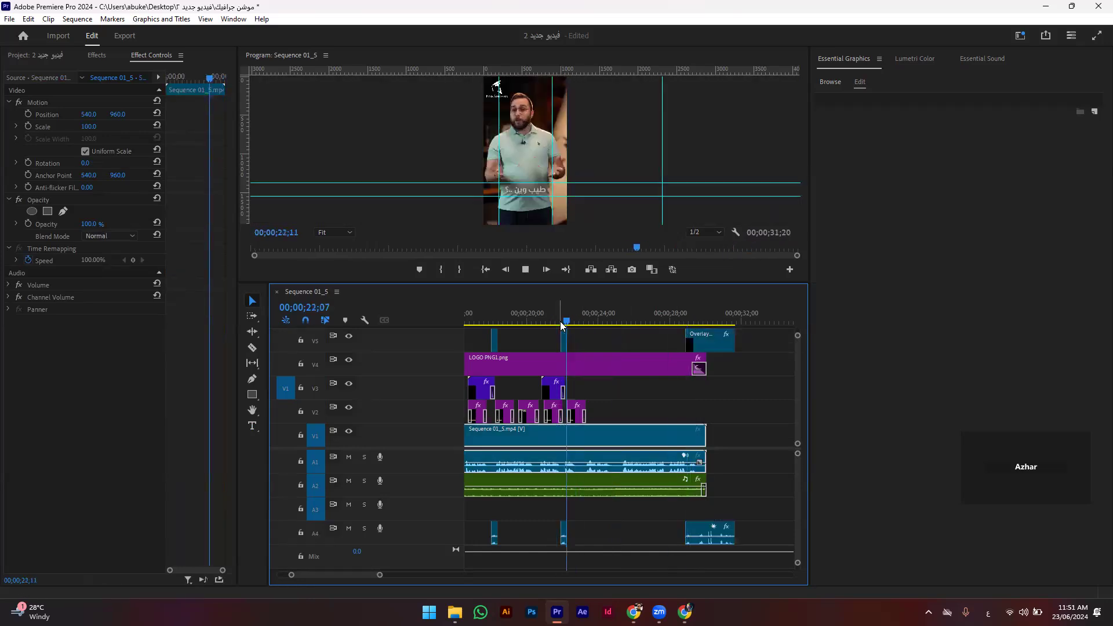
key("space")
left_click_drag(608, 282, 603, 285)
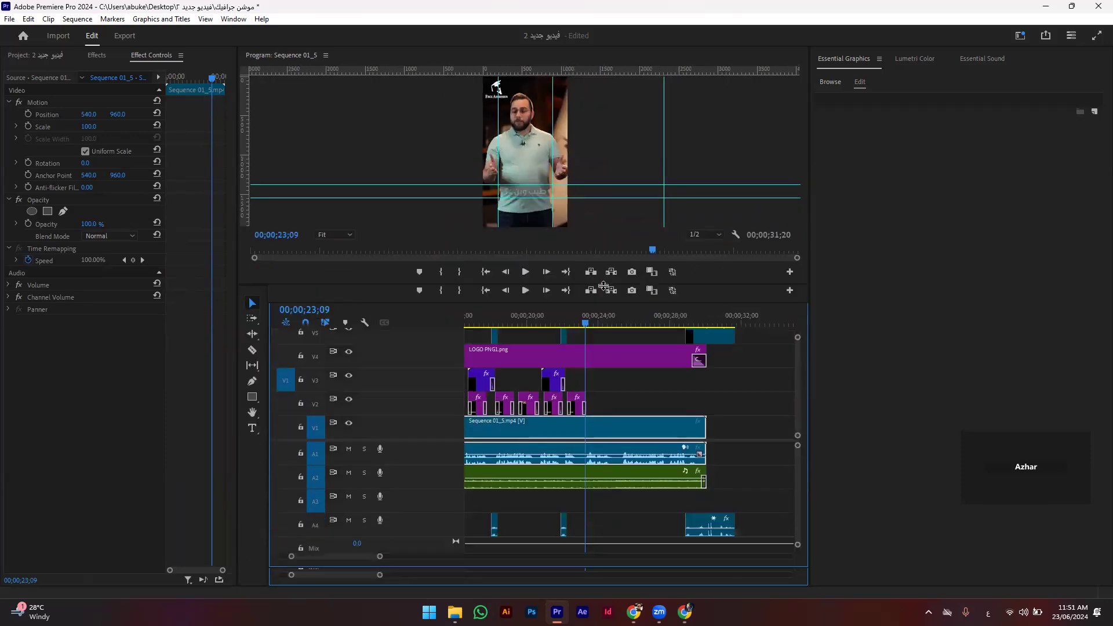
key("space")
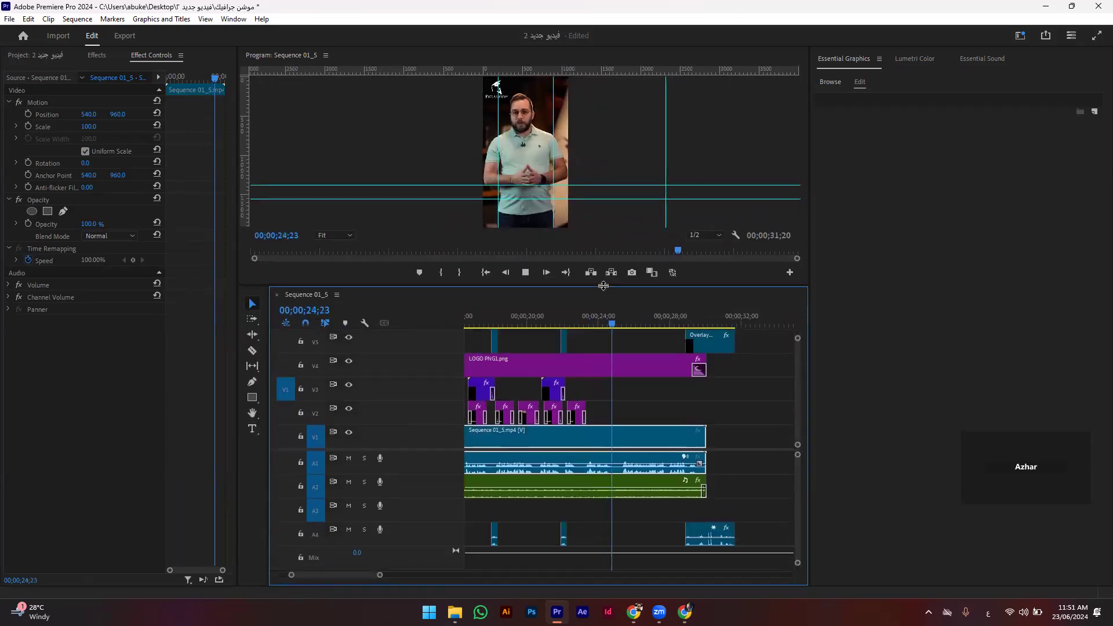
key("space")
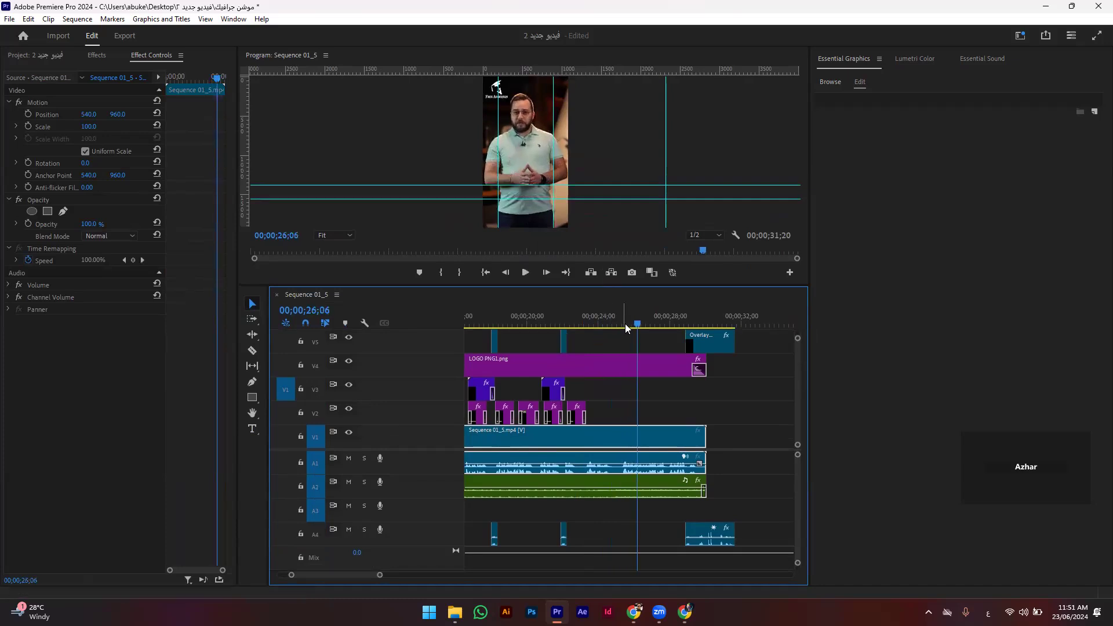
left_click(562, 325)
key("space")
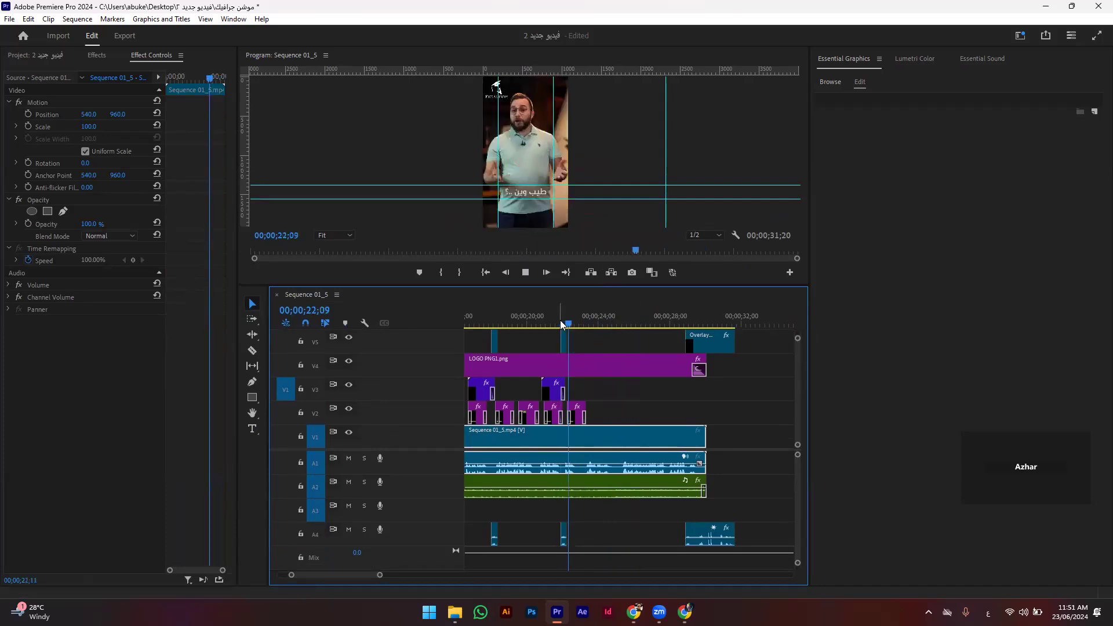
key("space")
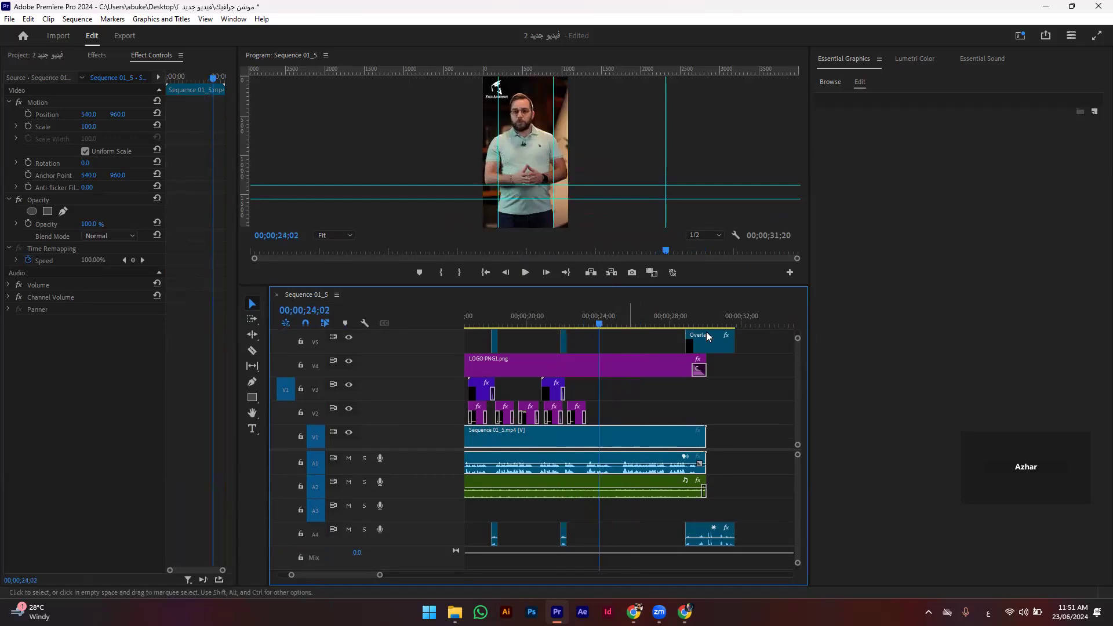
Step: Razor the overlay with Ctrl+K into a short burst and delete the unwanted tail piece
left_click(693, 320)
left_click(714, 343)
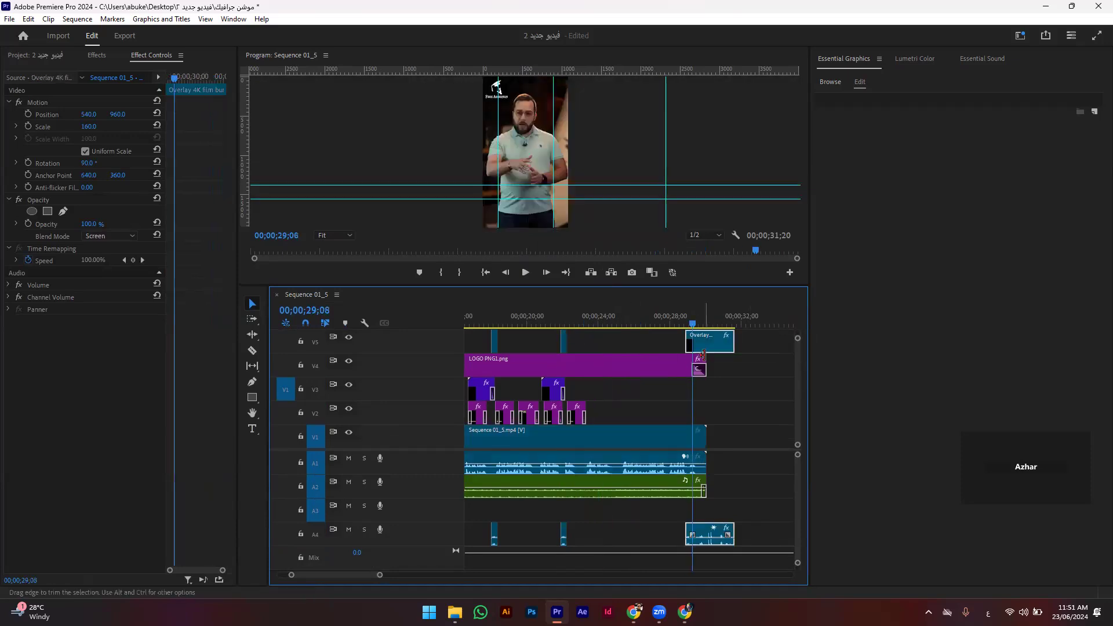
left_click_drag(759, 352, 753, 348)
key("space")
left_click(733, 319)
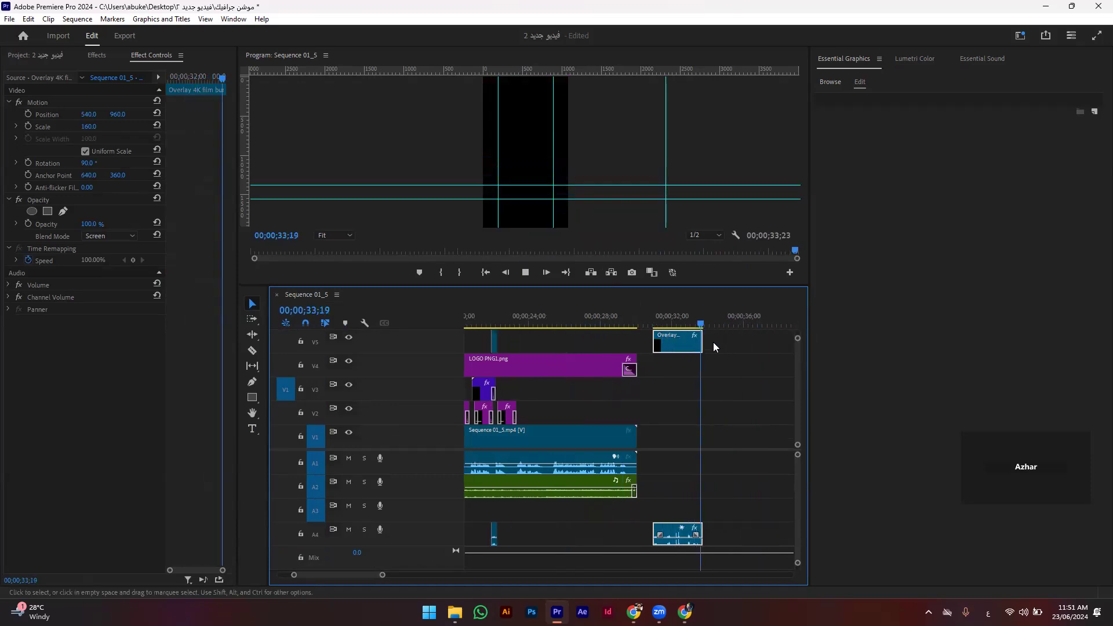
left_click(662, 317)
key("space")
key("Left")
key("Left")
key("Left")
key("Left")
key("Left")
key("Left")
key("Left")
key("Left")
key("Left")
key("Left")
key("Left")
key("Left")
key("Left")
key("Left")
key("Left")
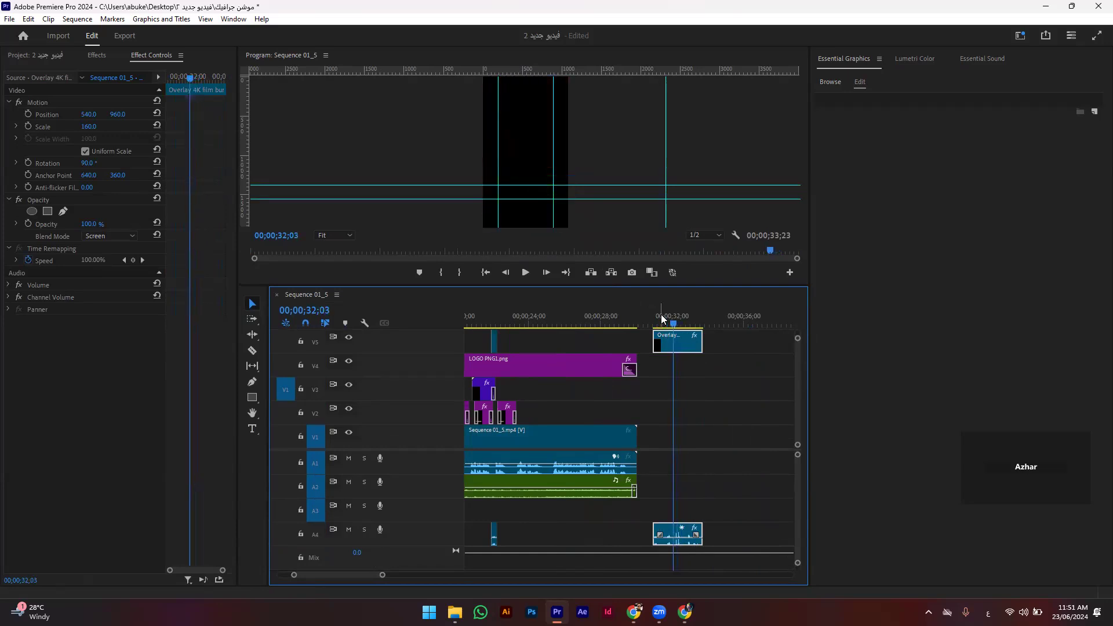
key("ctrl+k")
key("shift+Right")
key("shift+Right")
key("shift+Right")
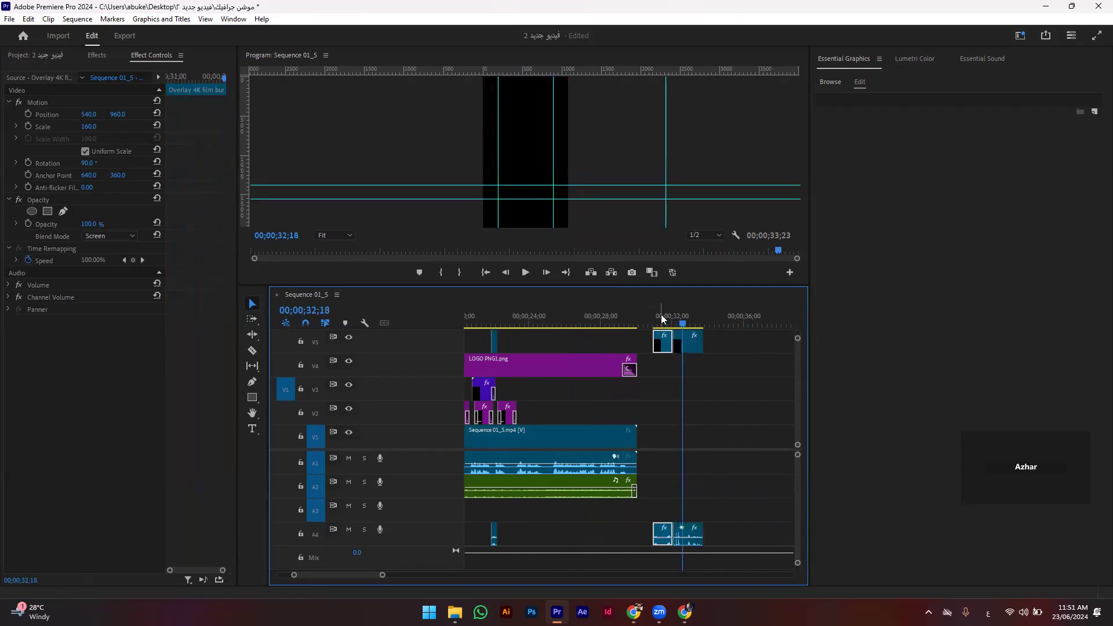
left_click(696, 345)
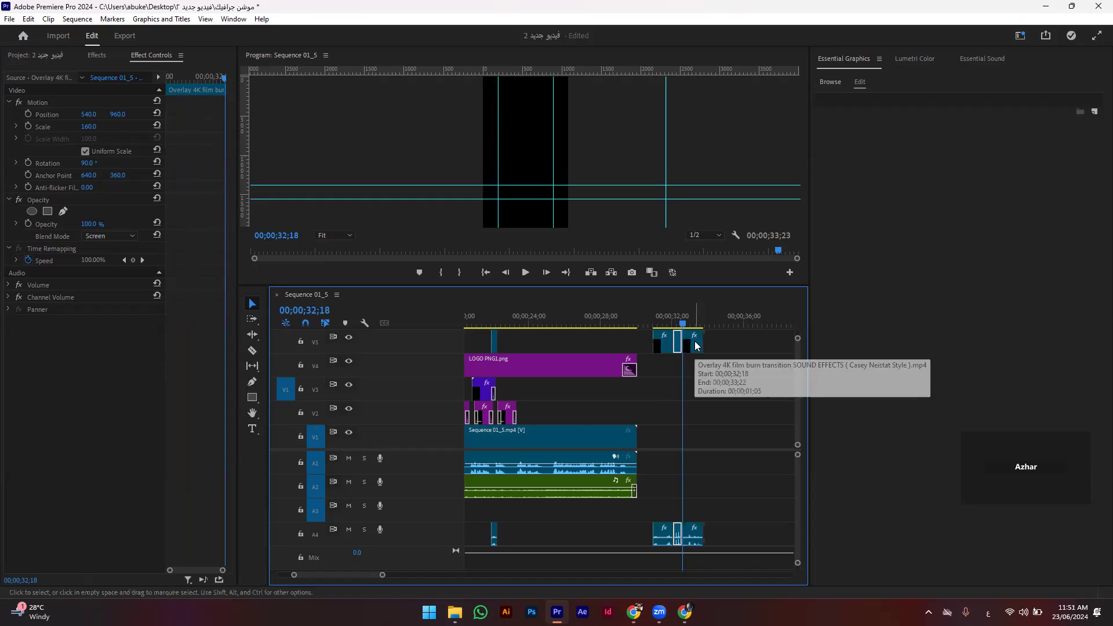
key("Delete")
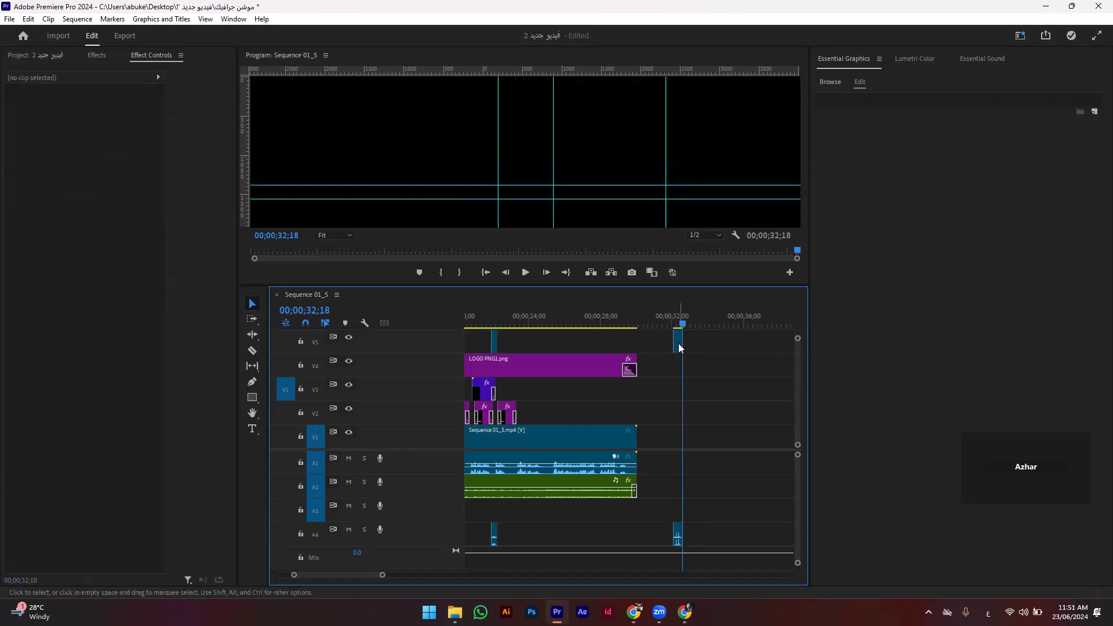
Step: Move the trimmed overlay back to about 23 seconds, preview it, and switch to Chrome
left_click_drag(677, 342, 522, 342)
scroll(553, 313, "up", 3)
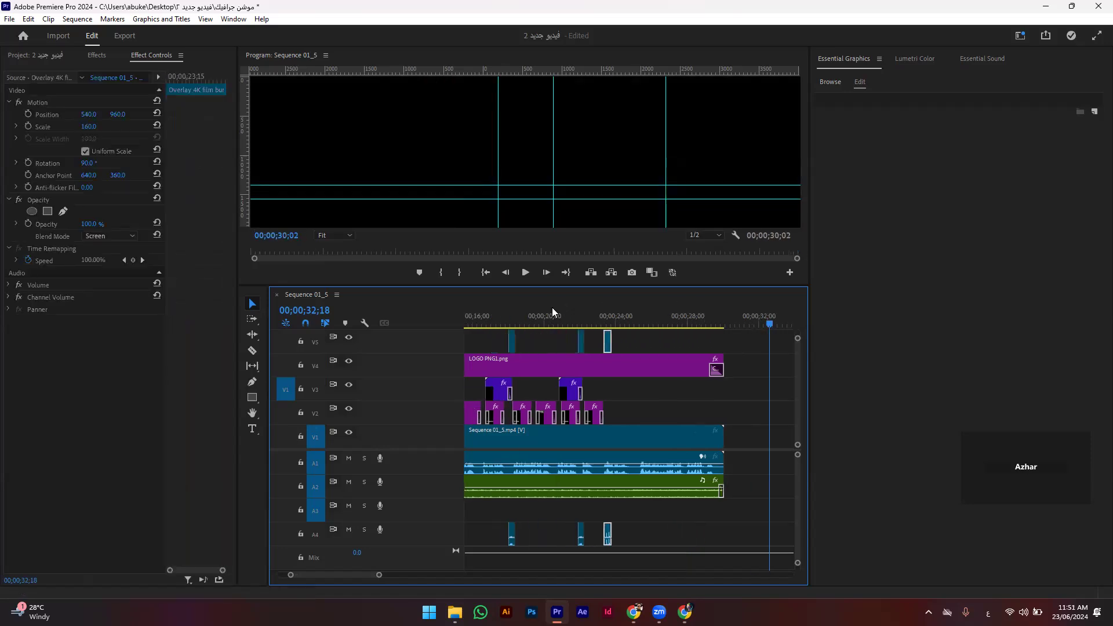
left_click(587, 321)
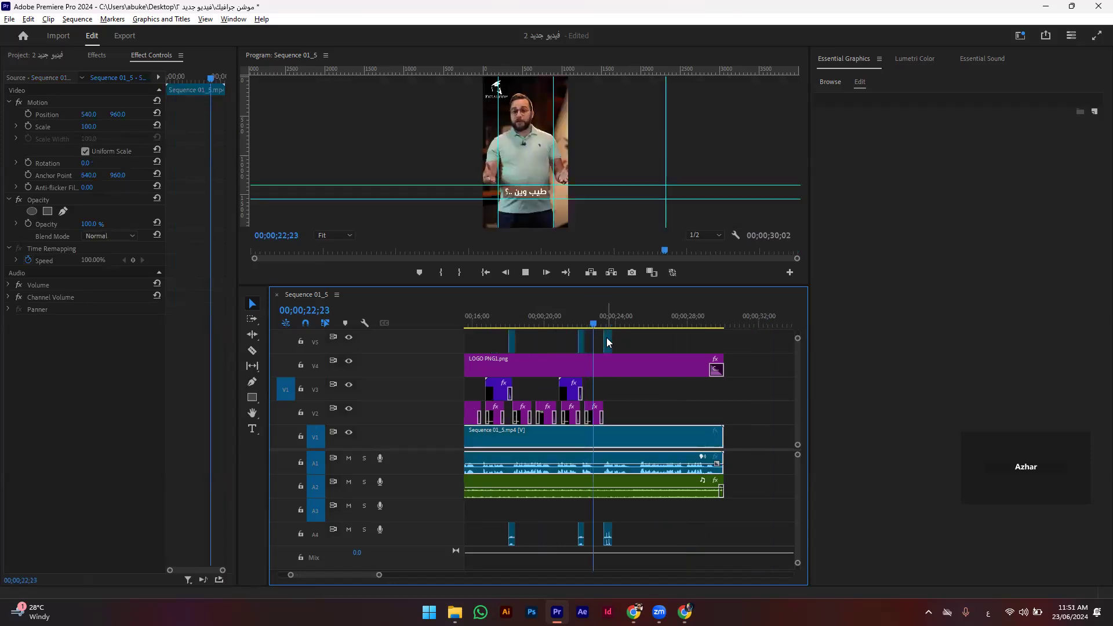
scroll(608, 347, "up", 2)
key("space")
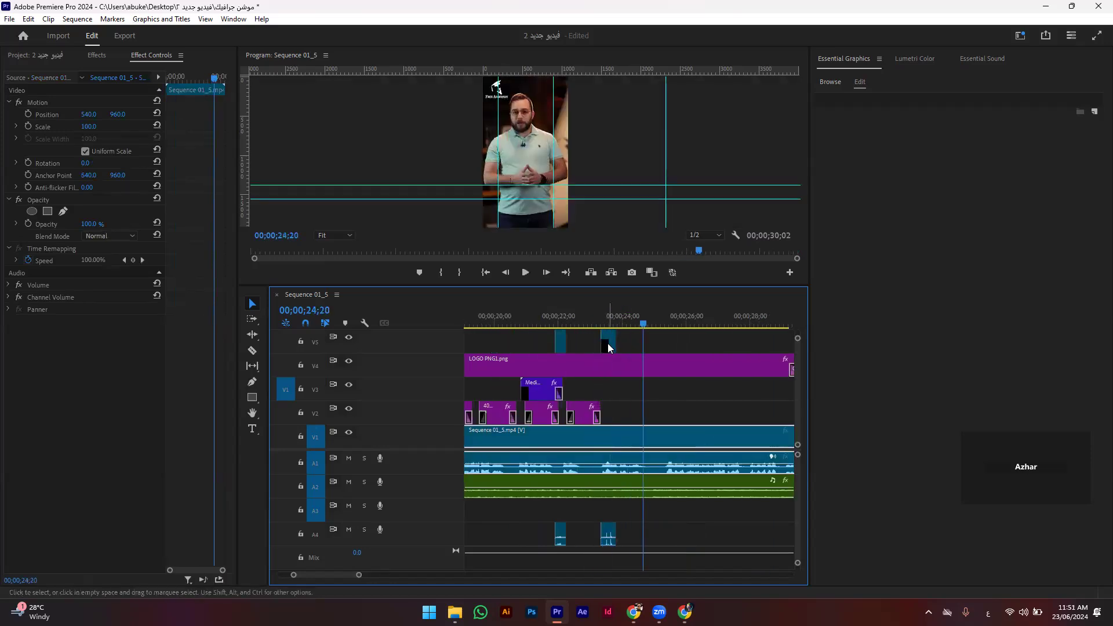
left_click_drag(599, 321, 606, 346)
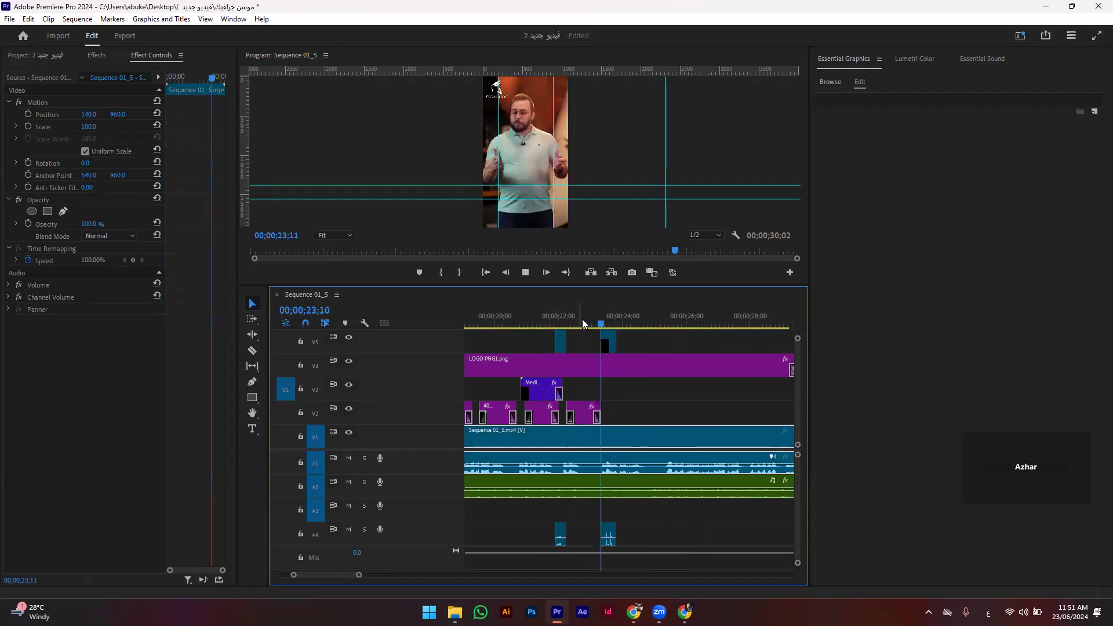
left_click_drag(607, 346, 598, 346)
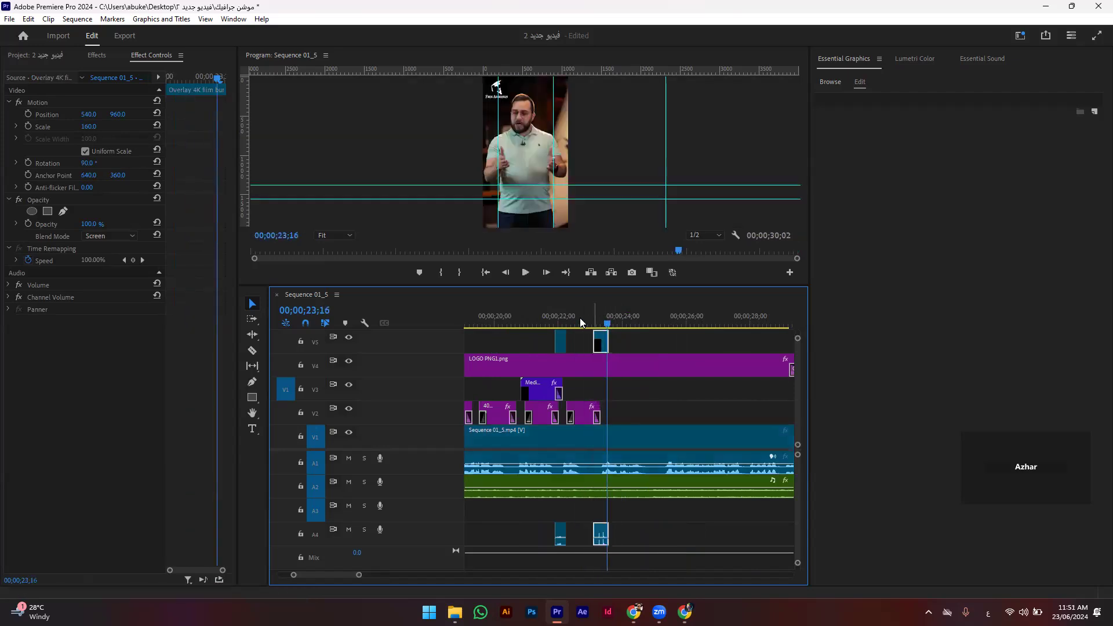
left_click(554, 323)
key("space")
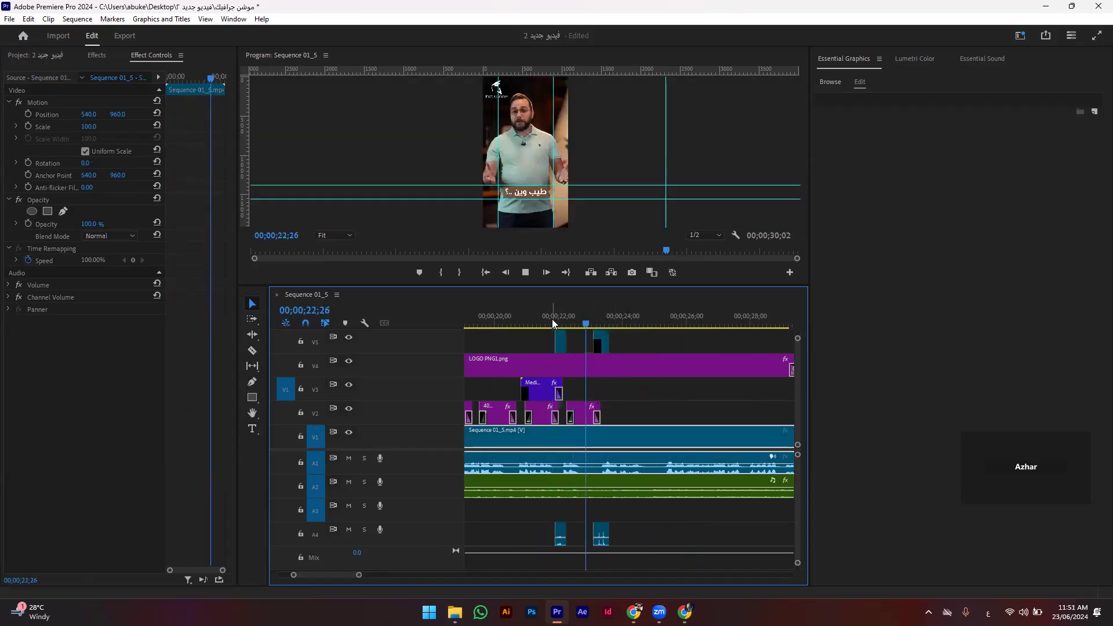
key("space")
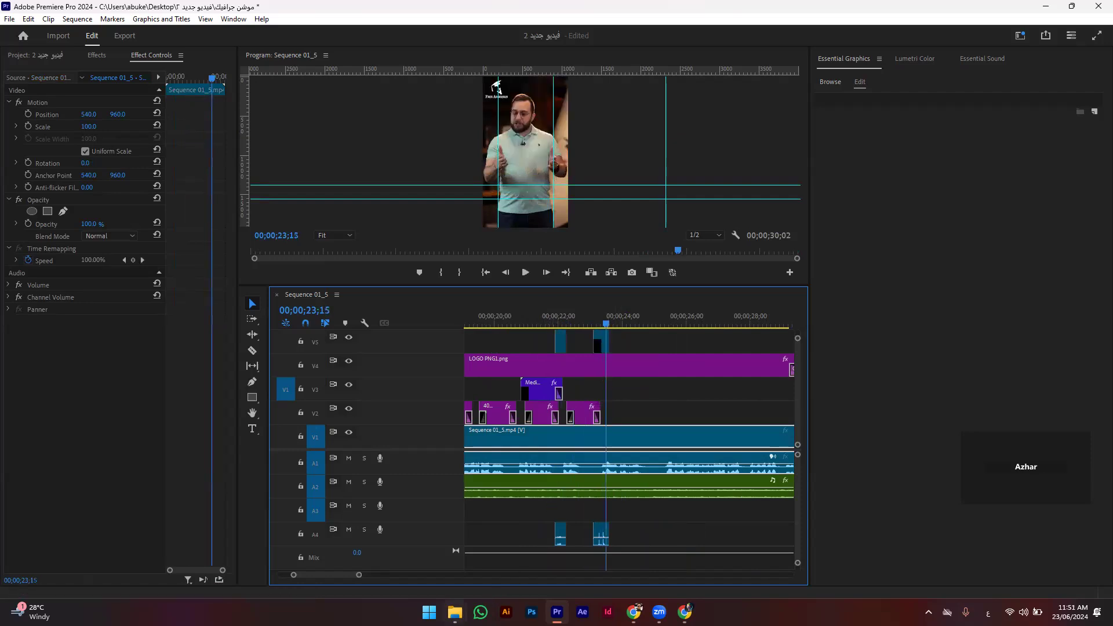
key("alt+Tab")
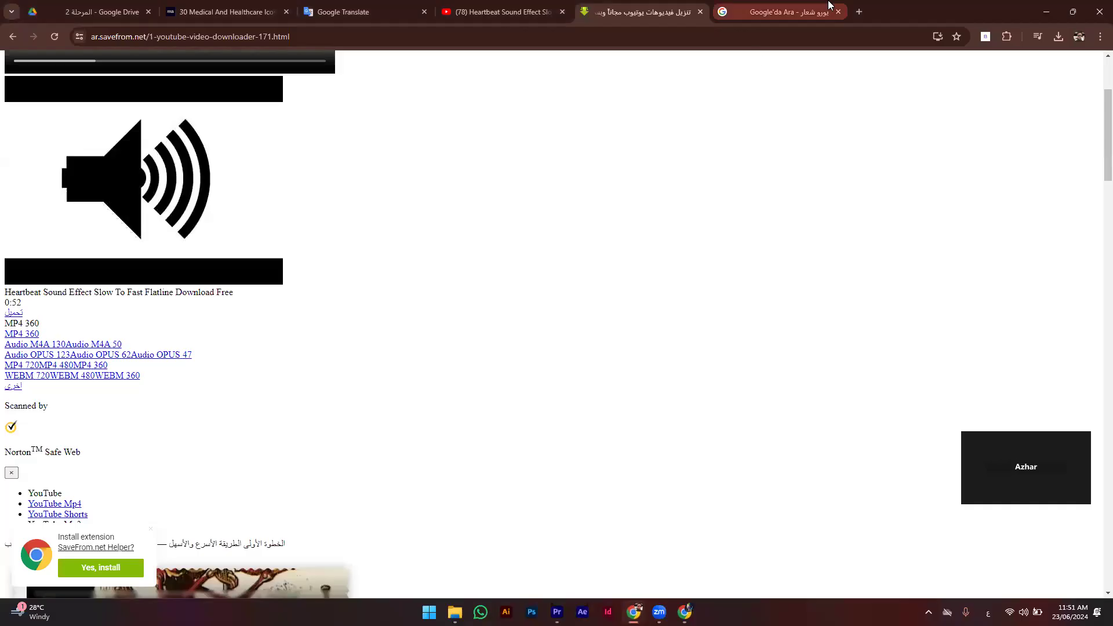
Step: Search Google for جامعة قبرص الدولية and select the university name in the query
left_click(850, 11)
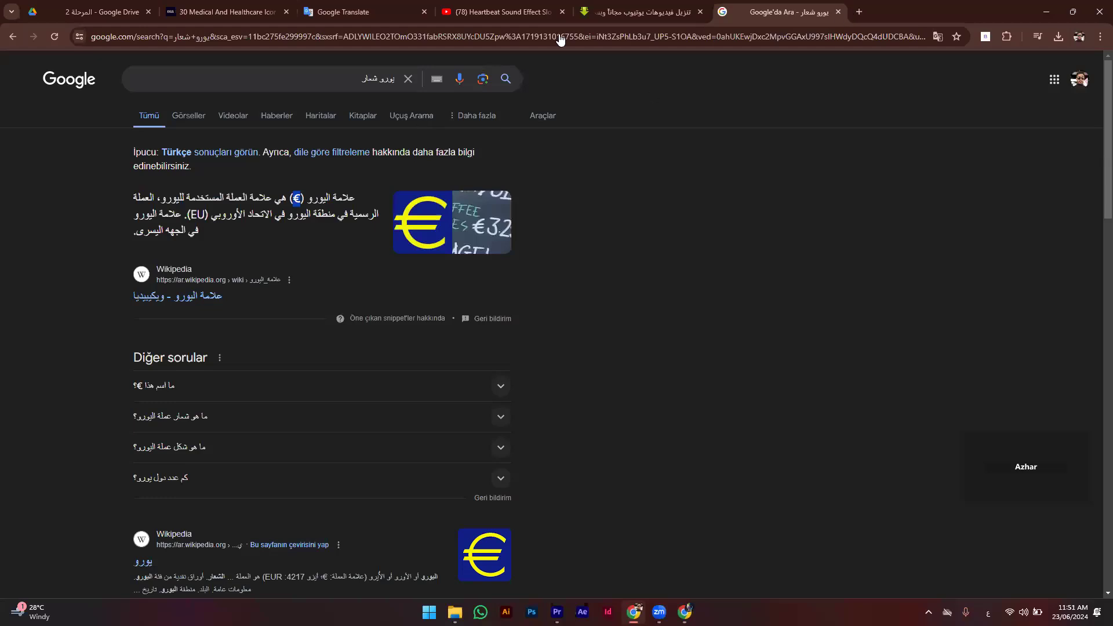
left_click(338, 73)
type("جامعة ا")
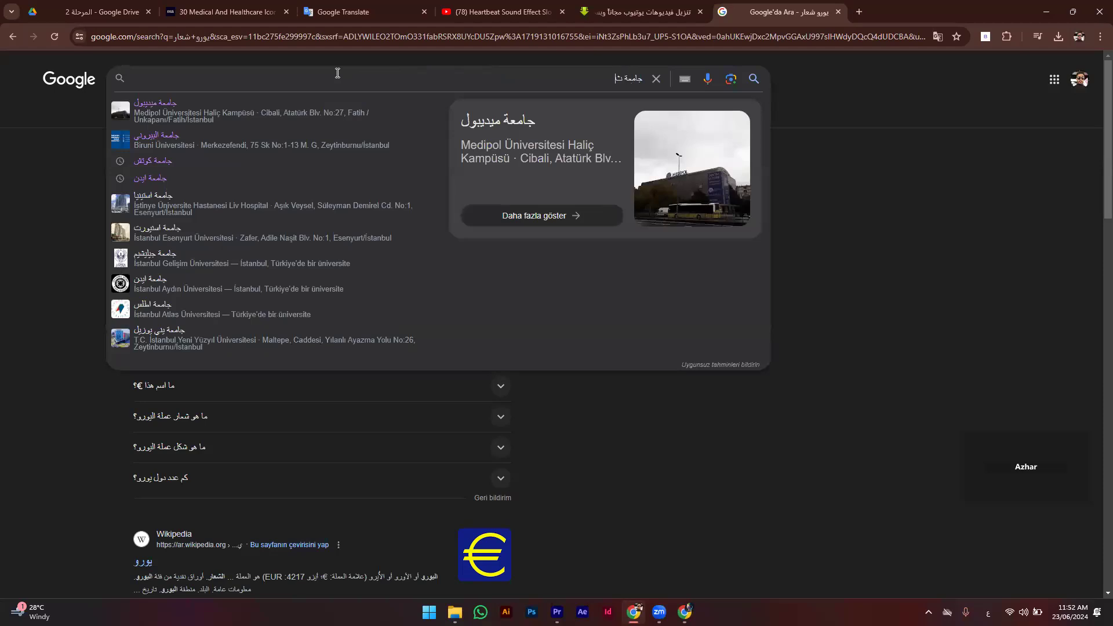
key("BackSpace")
type("قب")
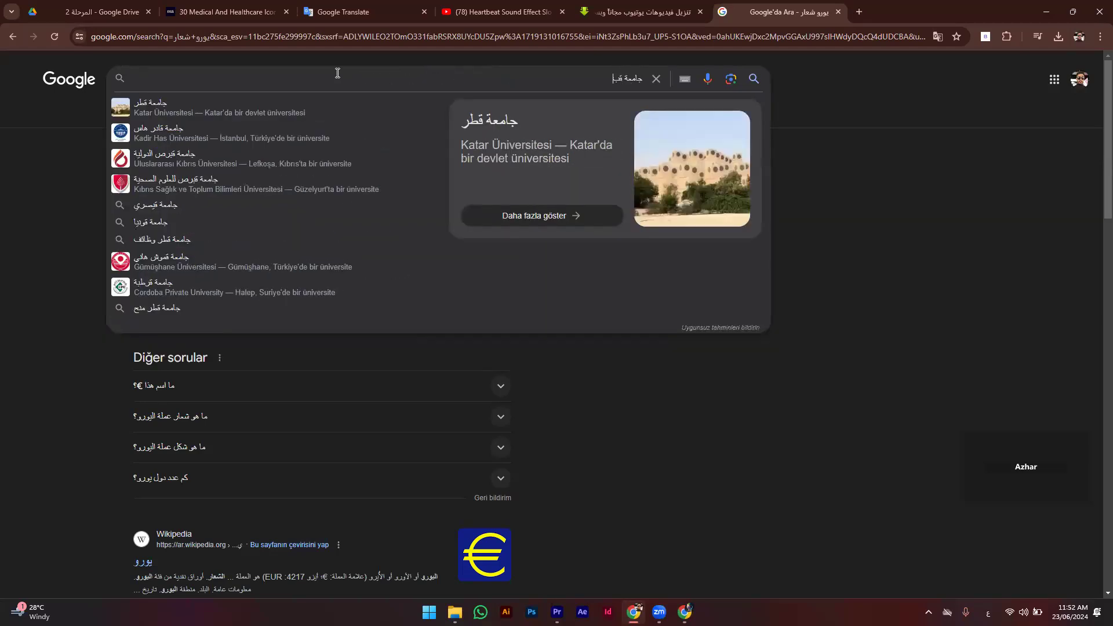
type("رص")
left_click(268, 113)
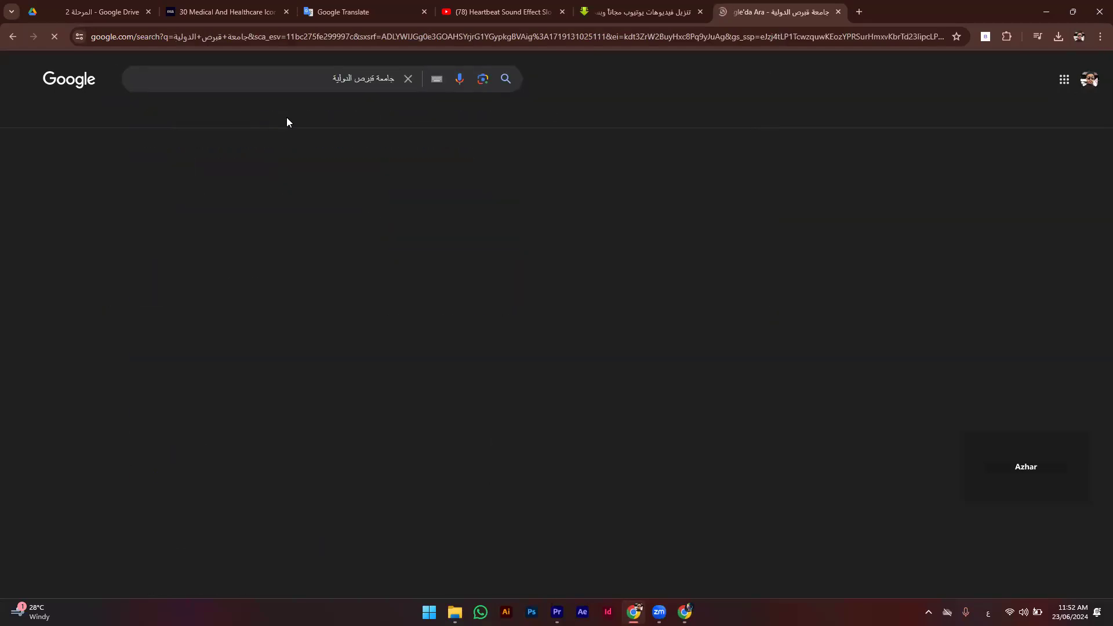
left_click(281, 84)
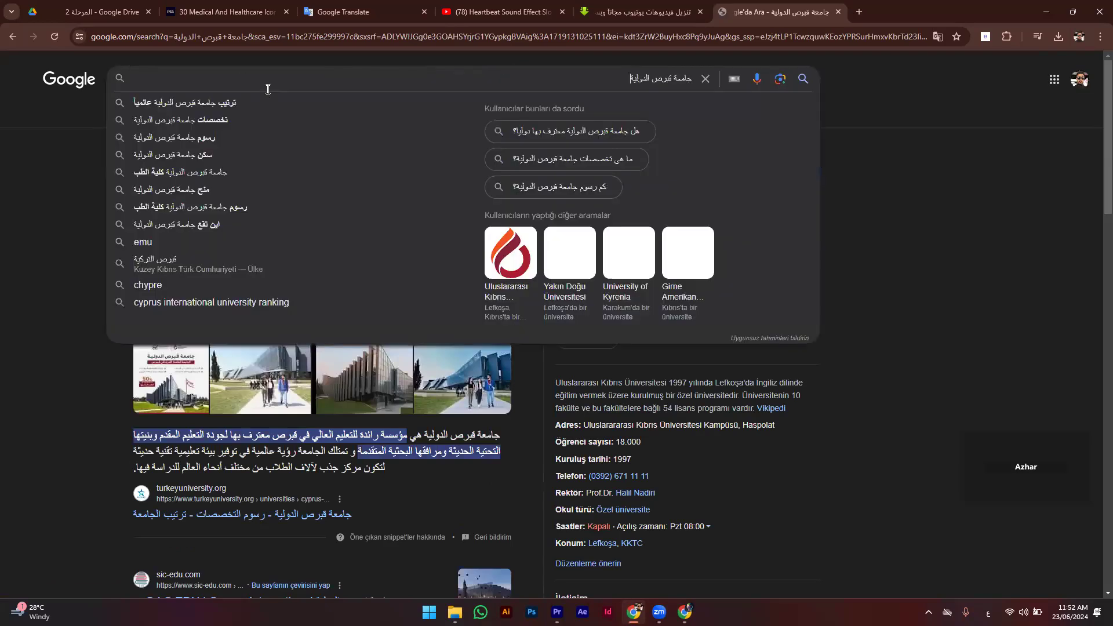
Step: Translate the name in Google Translate and copy 'Cyprus International University'
left_click(496, 12)
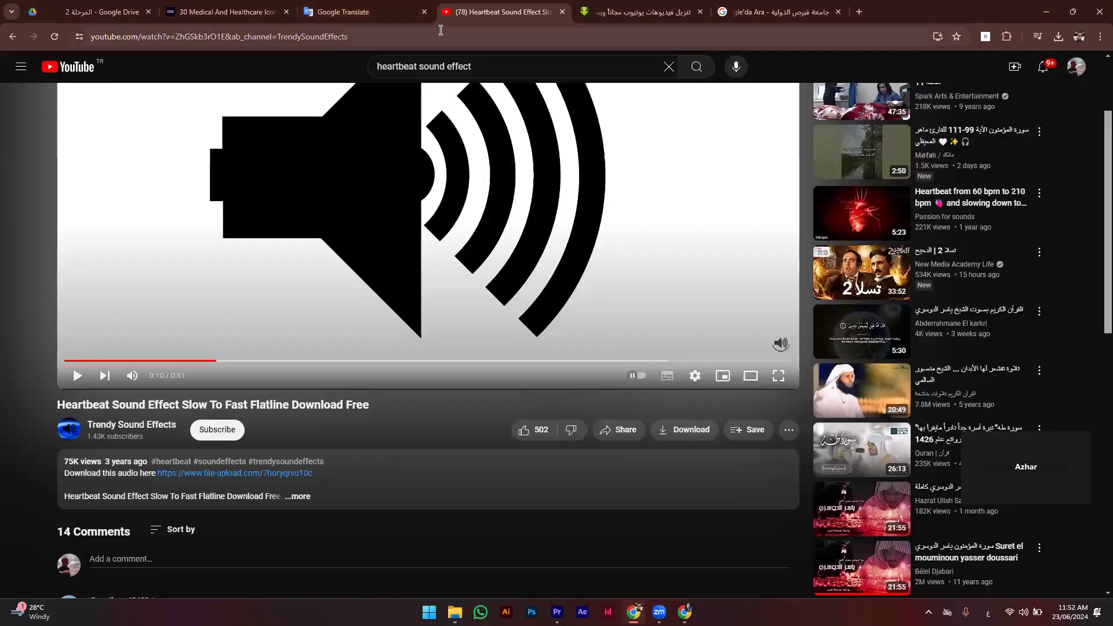
left_click(348, 11)
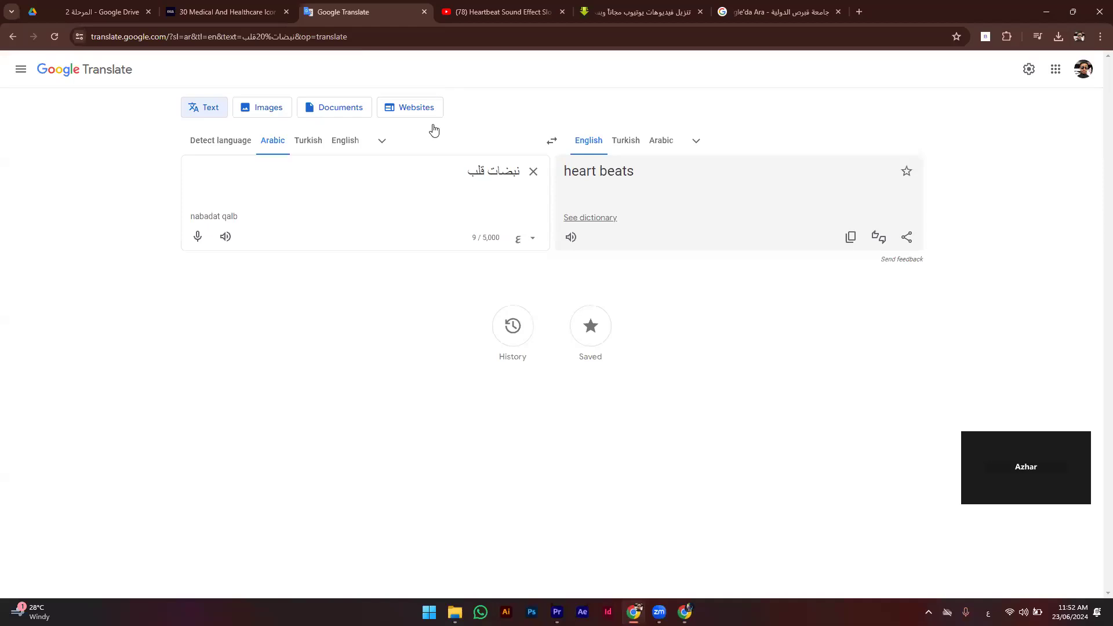
left_click(533, 171)
type("جامعة قبرص الدولية")
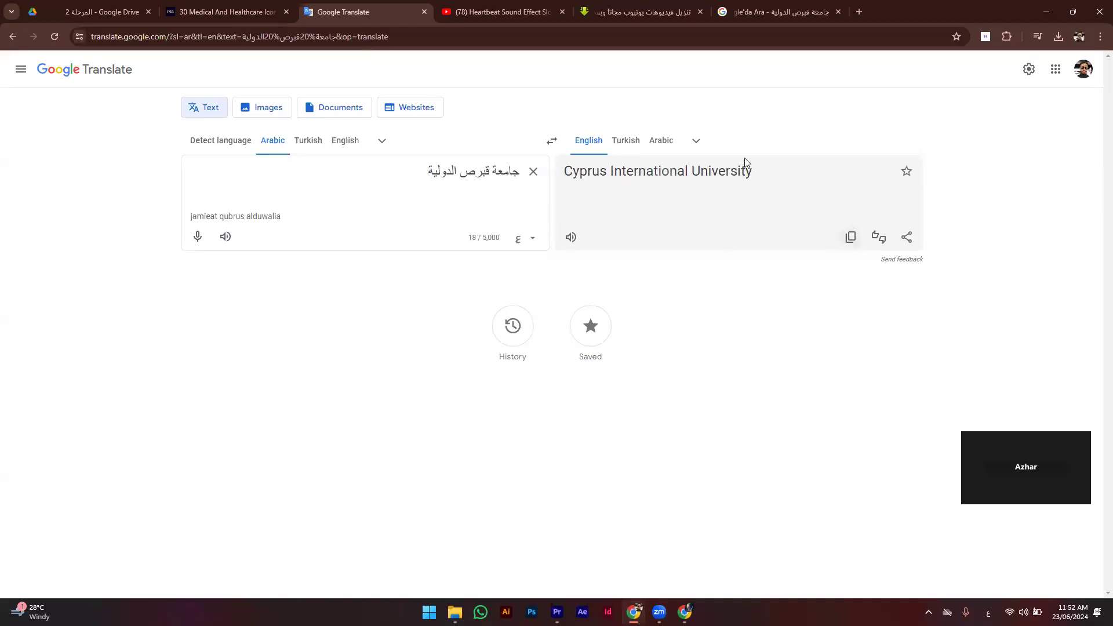
key("ctrl+shift+c")
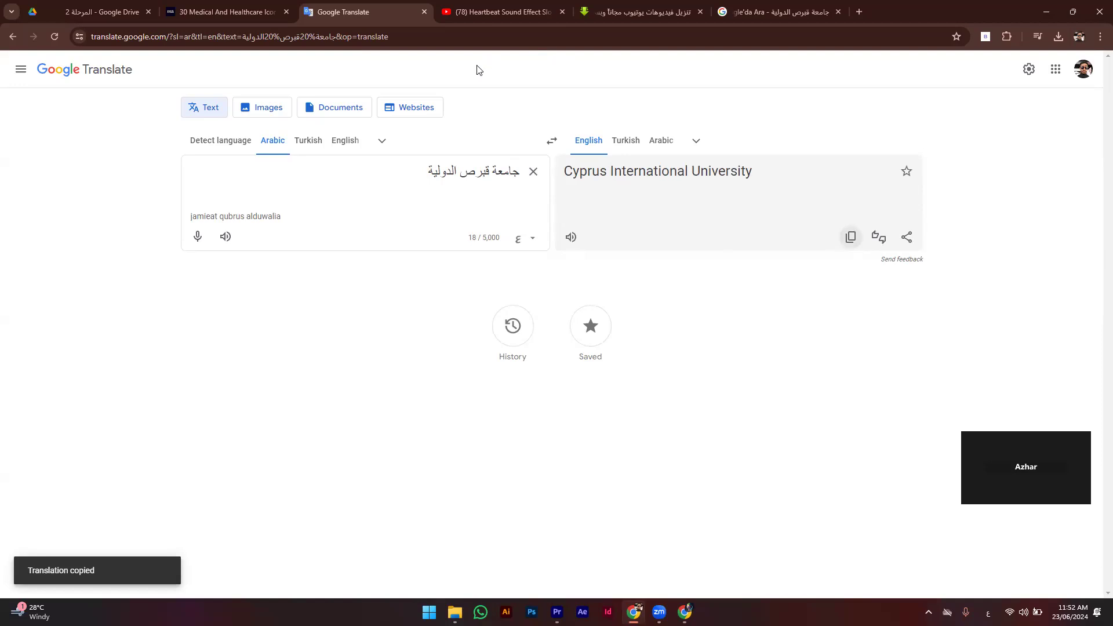
key("ctrl+Tab")
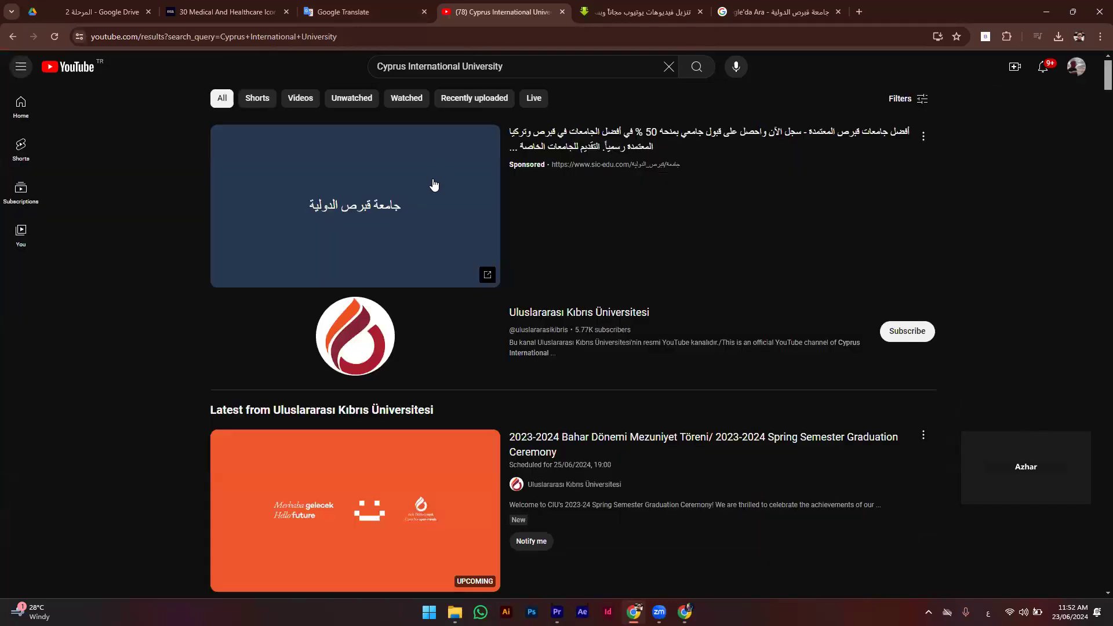
Step: Open the Cyprus International University YouTube channel from the results
scroll(390, 316, "down", 3)
scroll(391, 318, "down", 6)
scroll(392, 320, "up", 10)
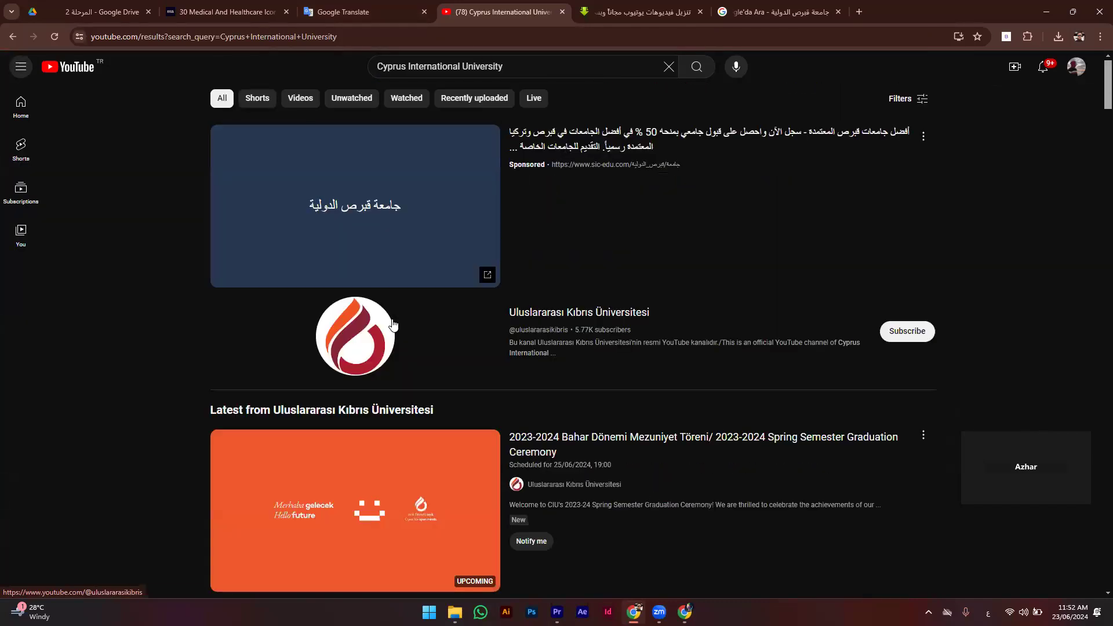
left_click(361, 328)
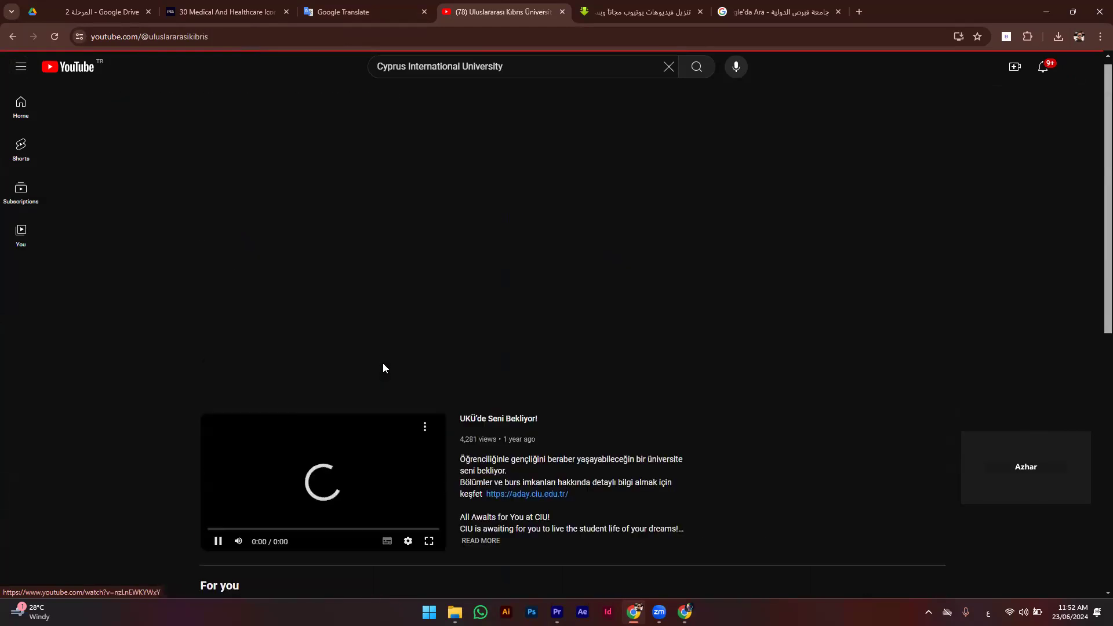
Step: Mute the featured video, view it full screen at 2160p quality, then exit full screen
scroll(261, 504, "down", 1)
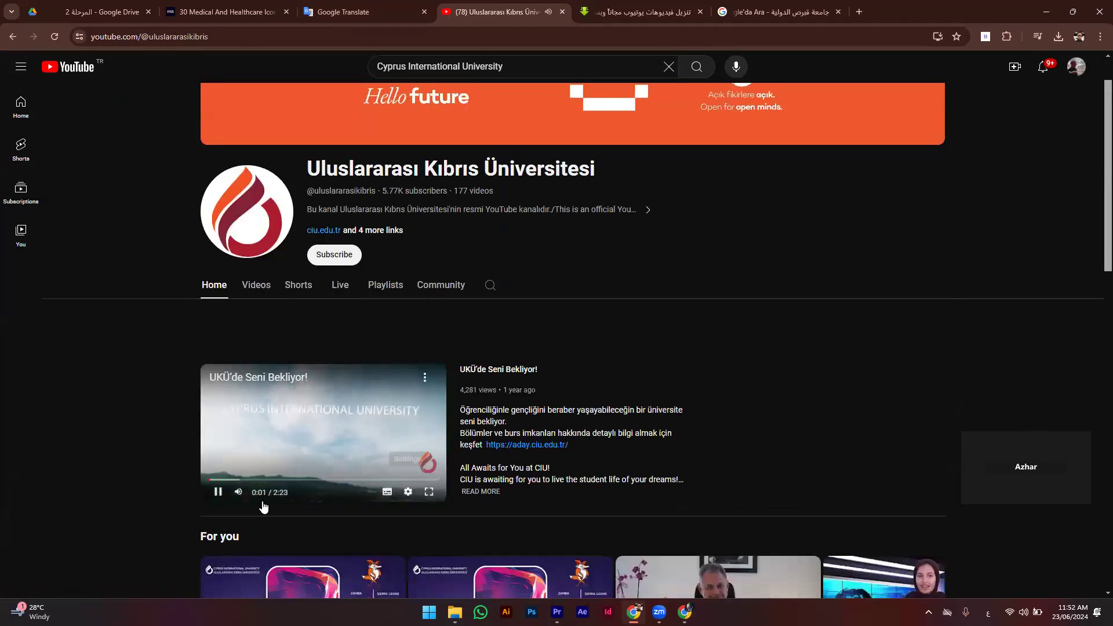
left_click(238, 493)
left_click(429, 492)
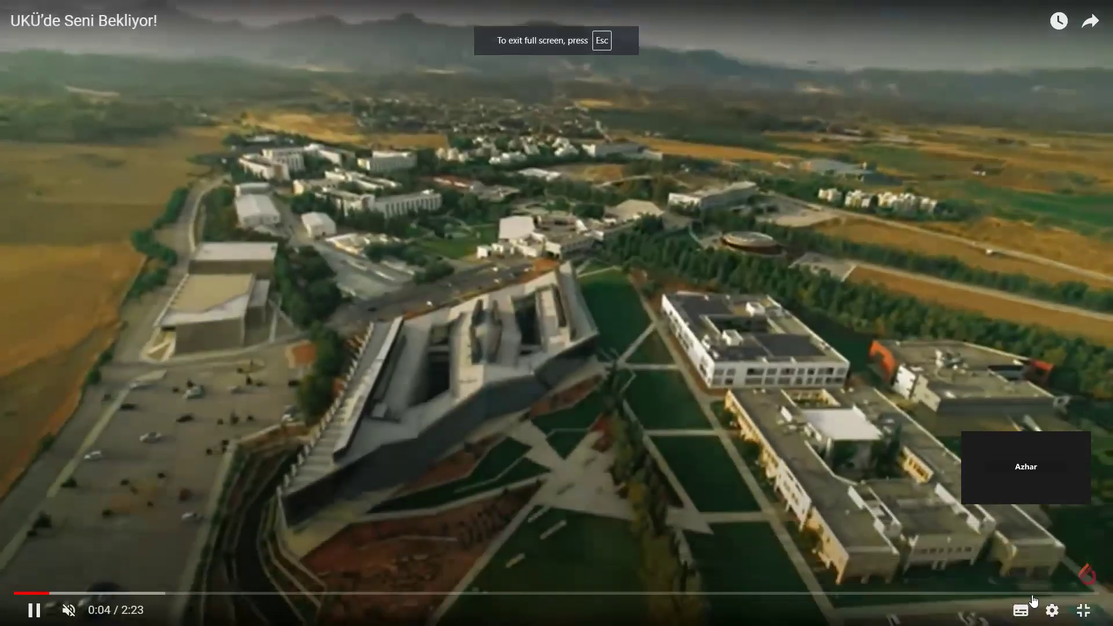
key("space")
left_click(1052, 610)
left_click(1033, 560)
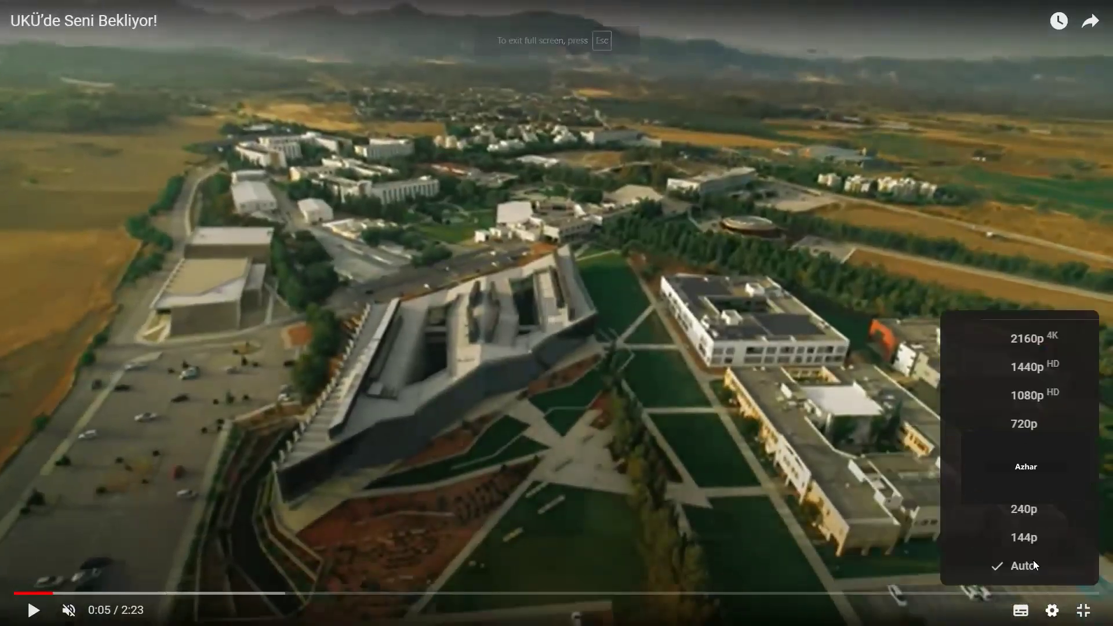
left_click(734, 410)
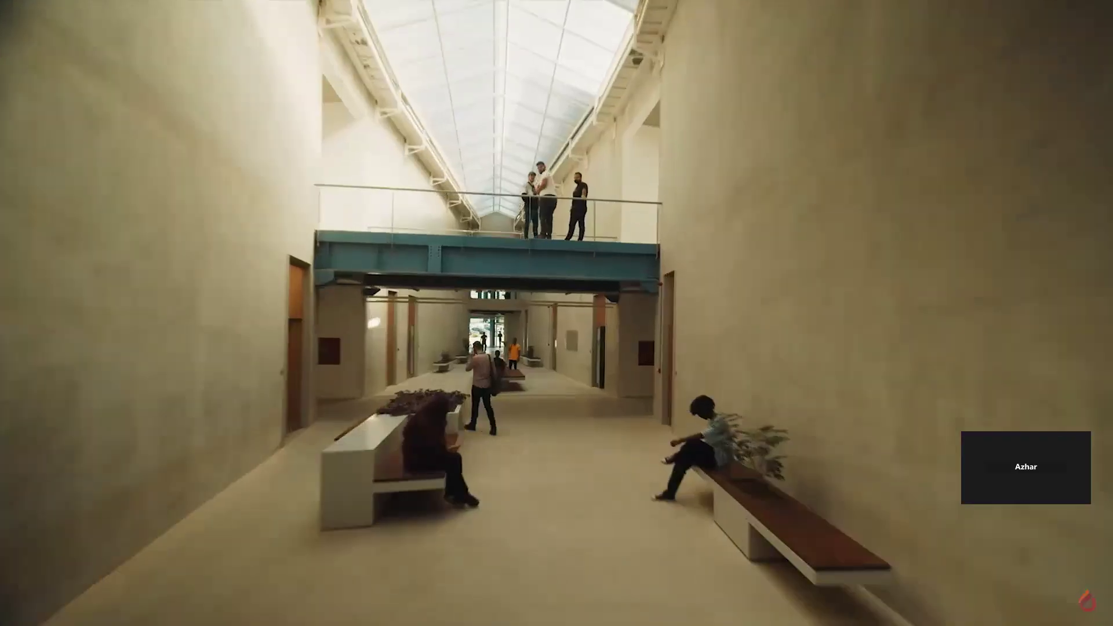
left_click(735, 412)
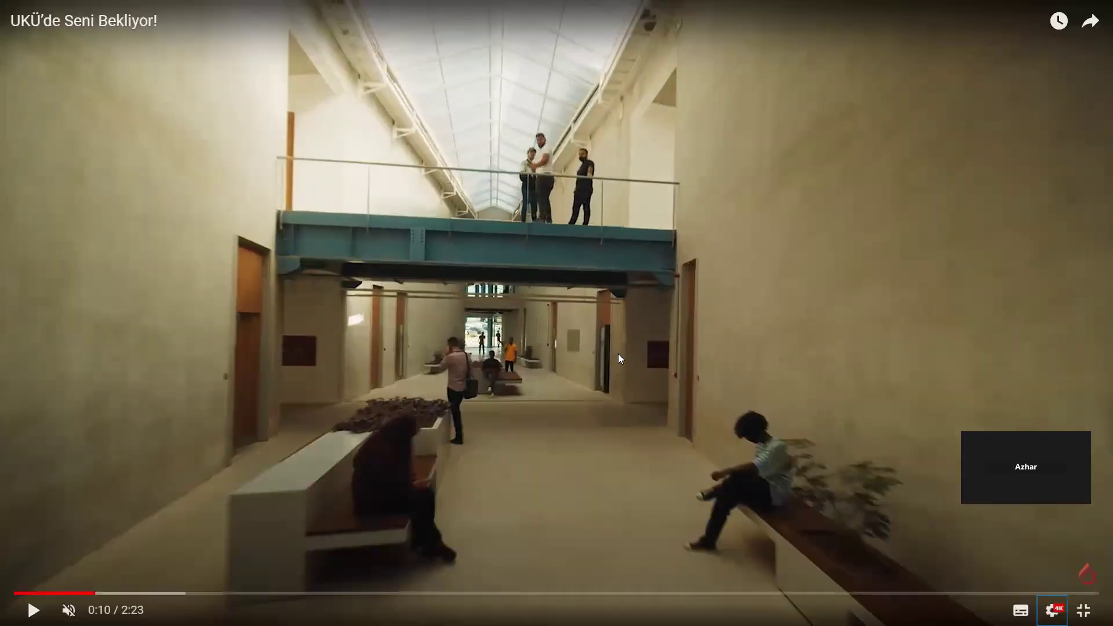
double_click(618, 353)
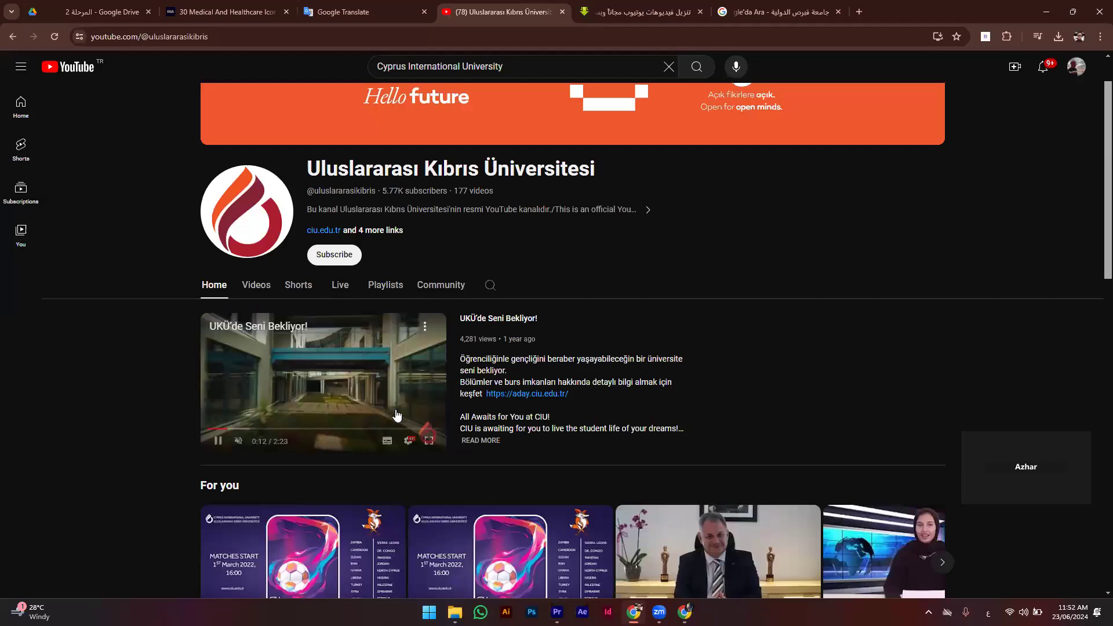
Step: Bring up the share link for the featured video 'UKÜ'de Seni Bekliyor!'
left_click(409, 442)
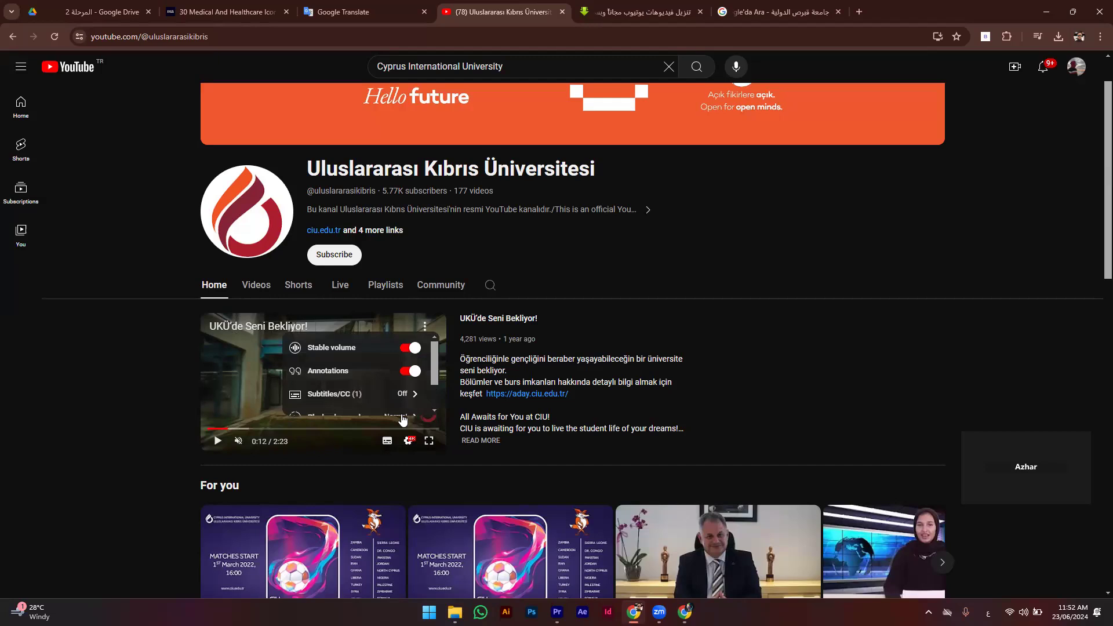
left_click(314, 457)
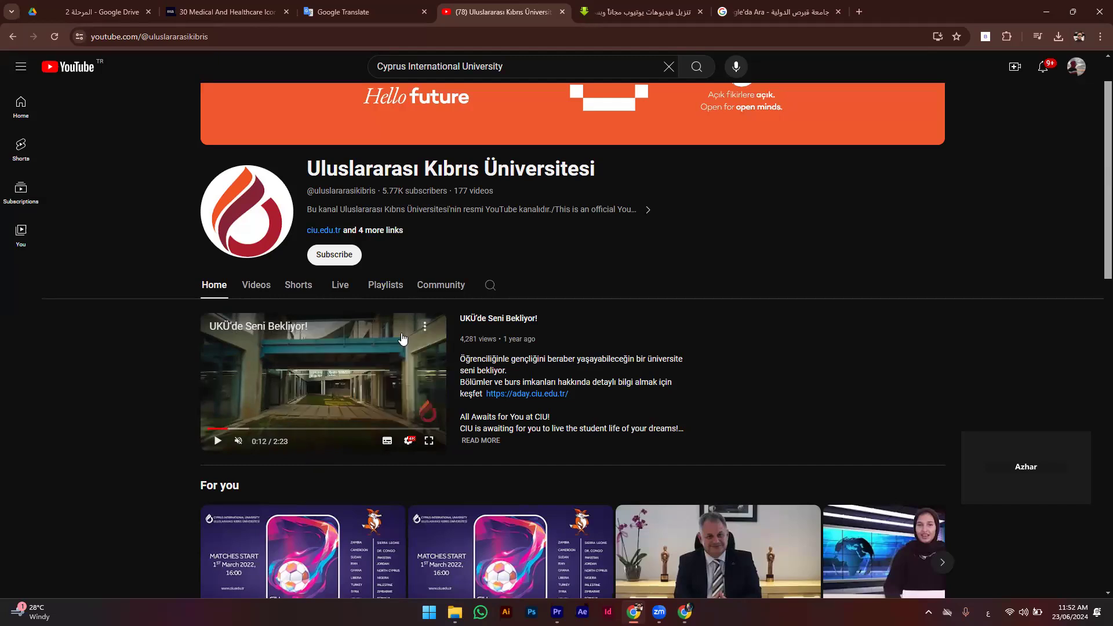
left_click(424, 327)
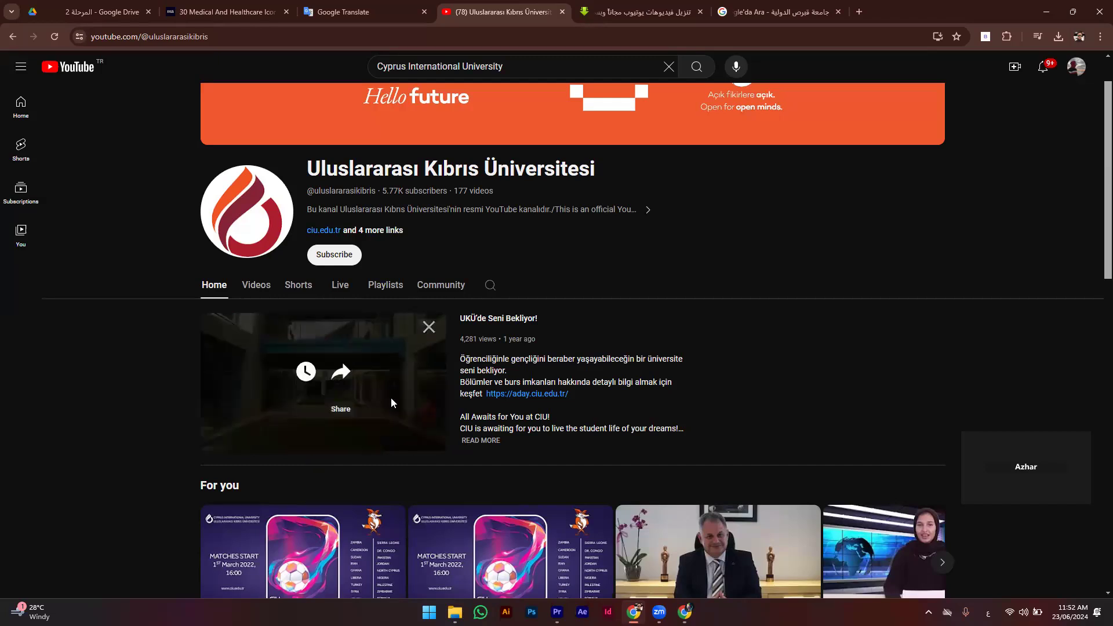
left_click(347, 377)
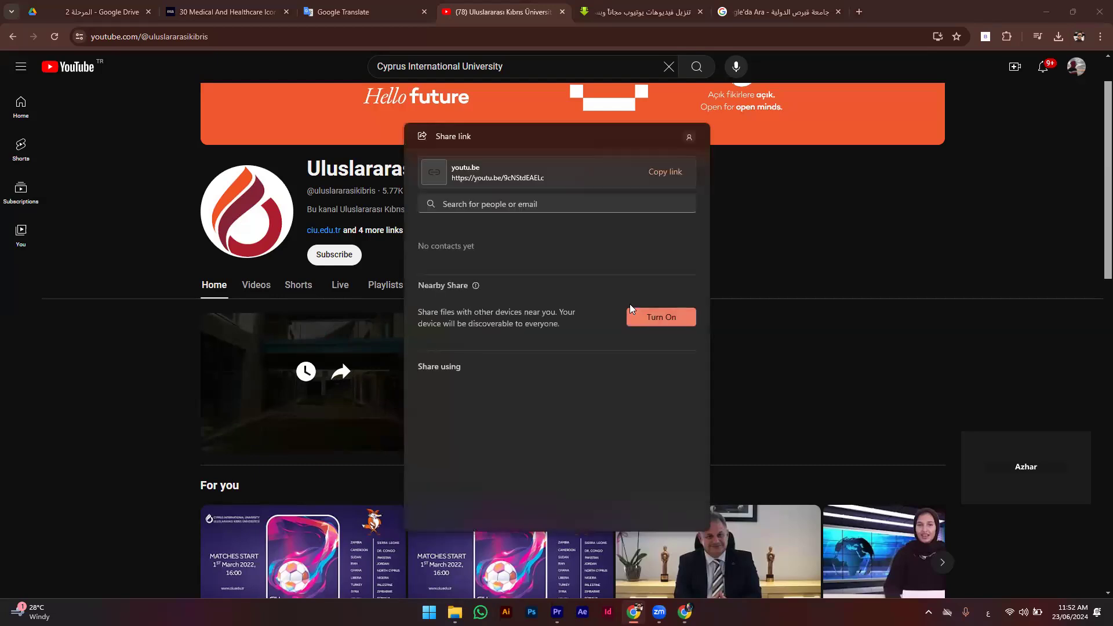
Step: Copy the university video's share link and paste it into SaveFrom.net to fetch formats
left_click(666, 174)
left_click(643, 11)
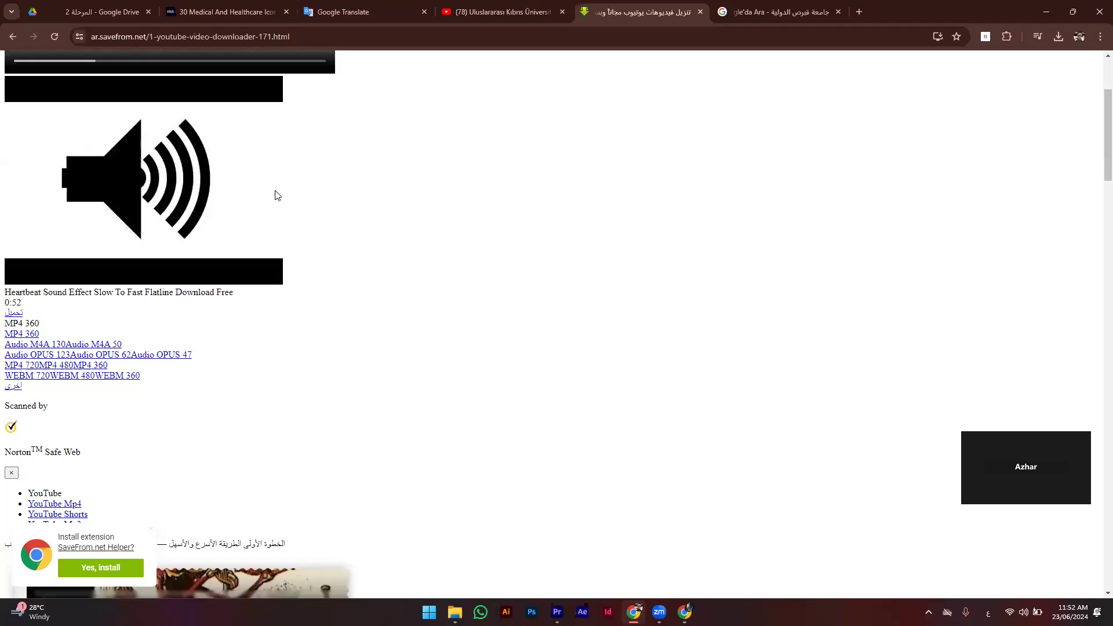
scroll(113, 294, "up", 3)
triple_click(56, 127)
key("ctrl+v")
left_click(22, 141)
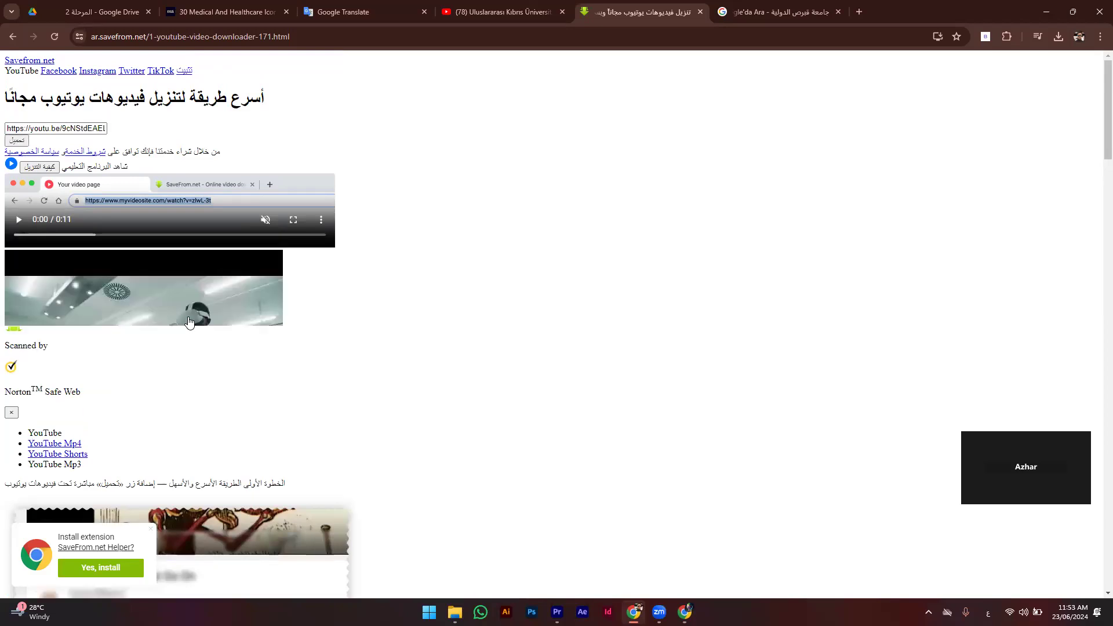
Step: Download the UKÜ'de Seni Bekliyor! MP4 and check Chrome's recent downloads list
scroll(188, 382, "down", 1)
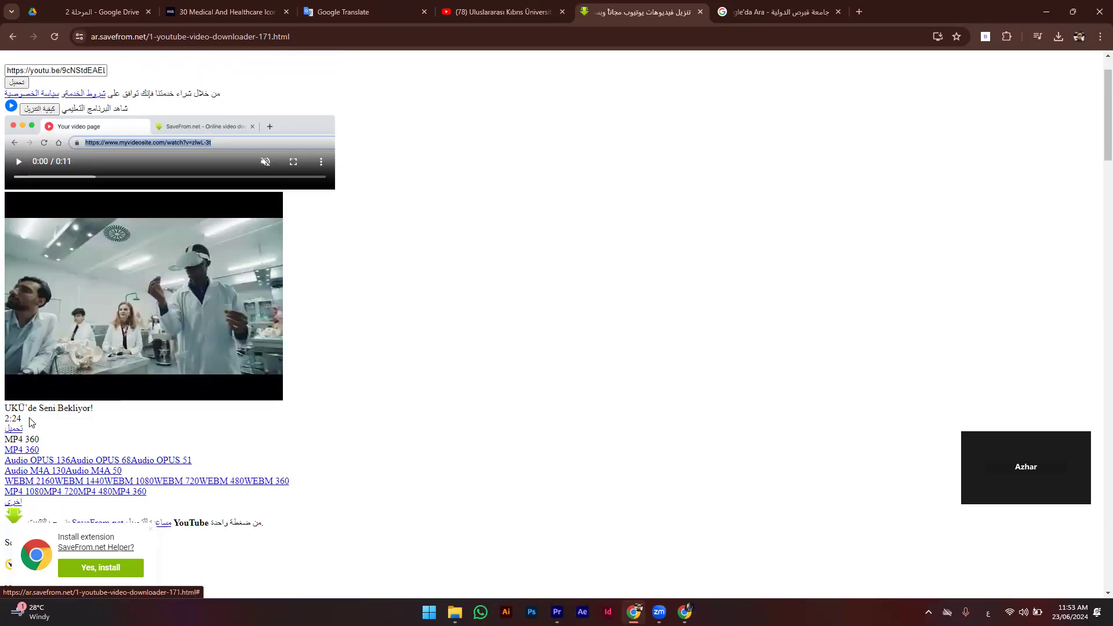
left_click(16, 432)
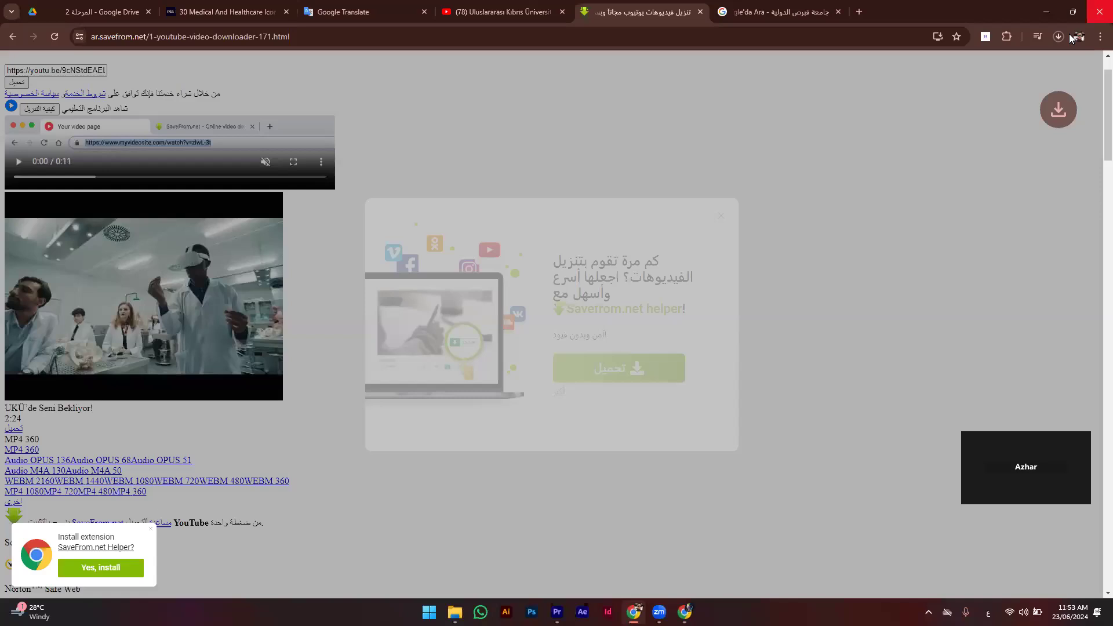
left_click(1060, 39)
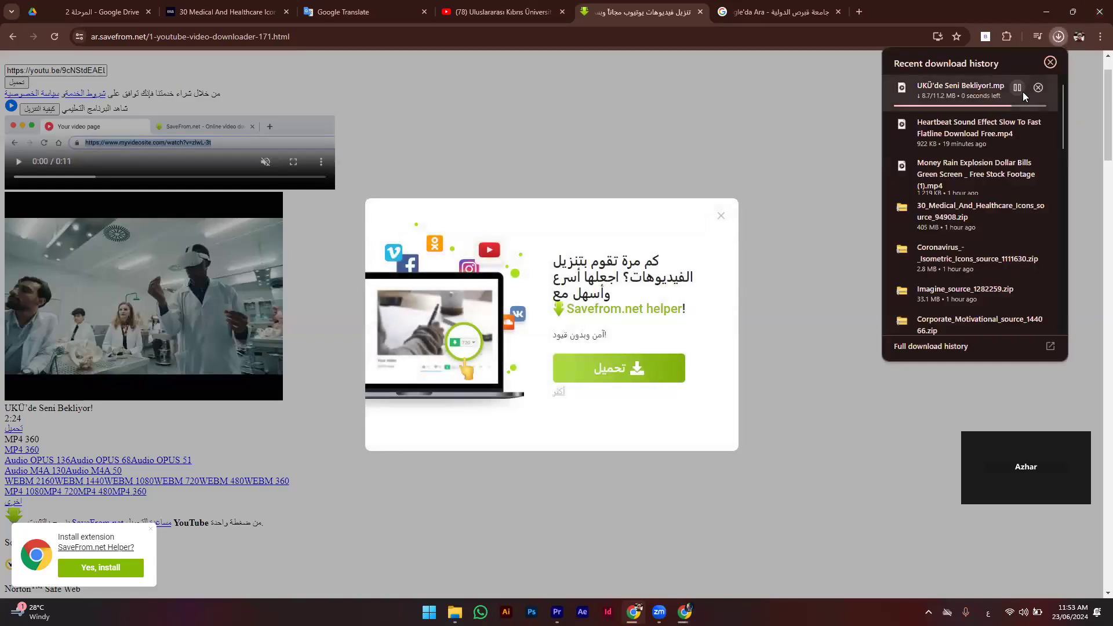
Step: Copy the downloaded UKÜ'de Seni Bekliyor! MP4 into the شغل 150 folder and return to Premiere Pro
left_click(1015, 88)
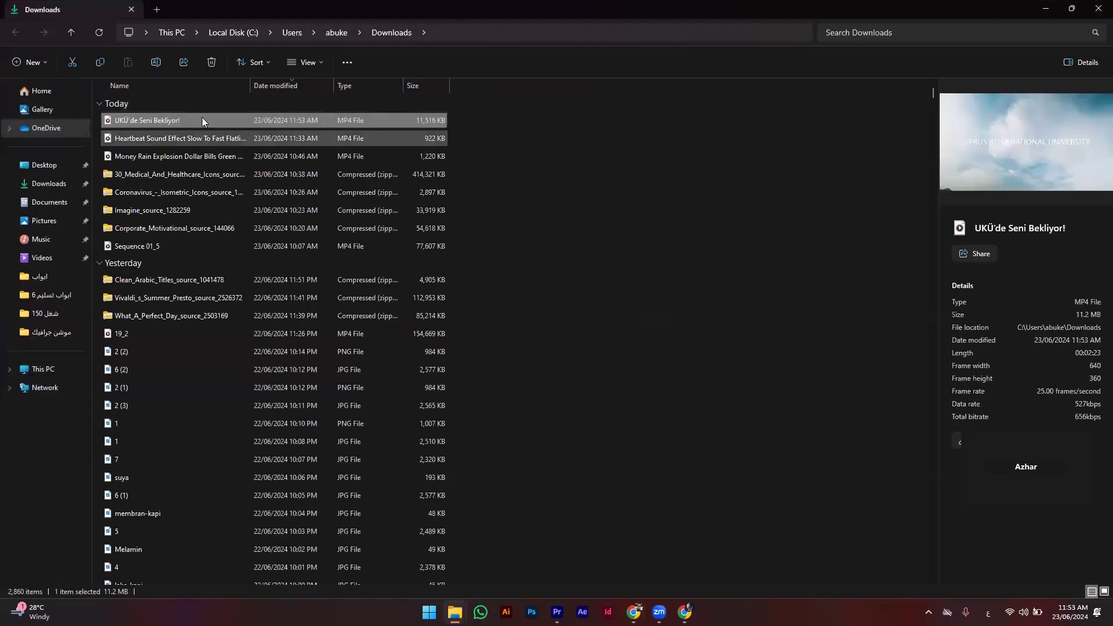
left_click(195, 120)
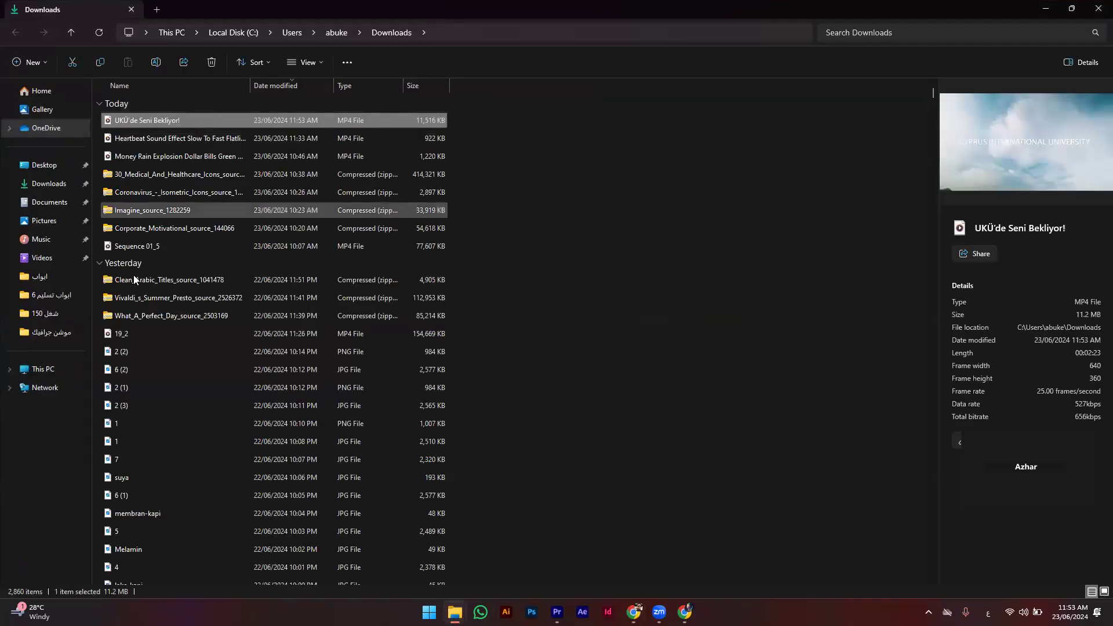
left_click(255, 123)
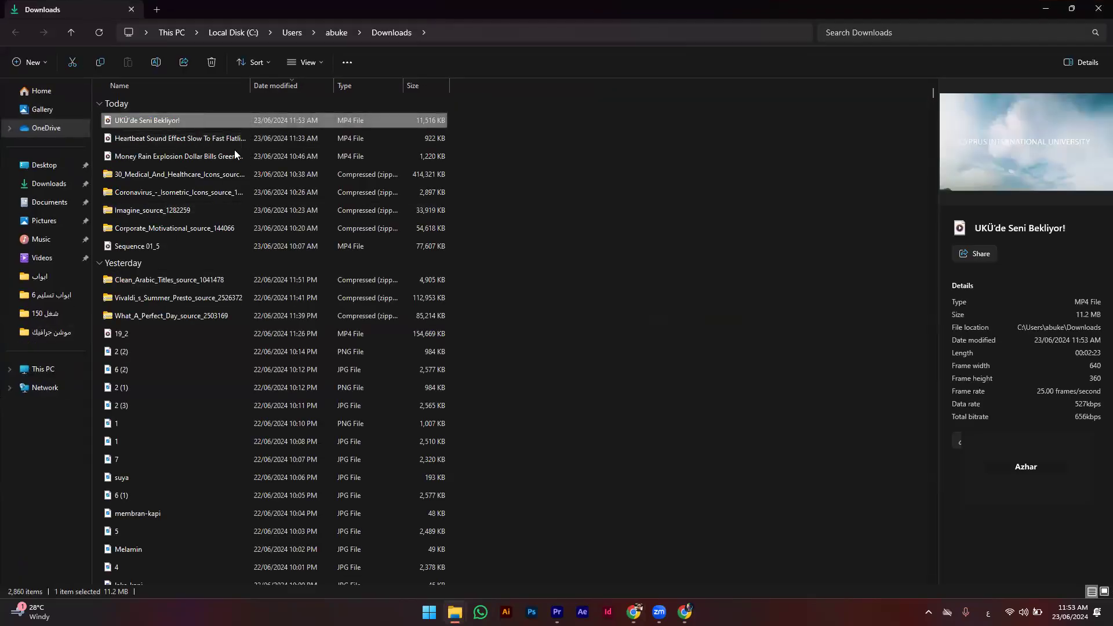
left_click(73, 320)
key("ctrl+v")
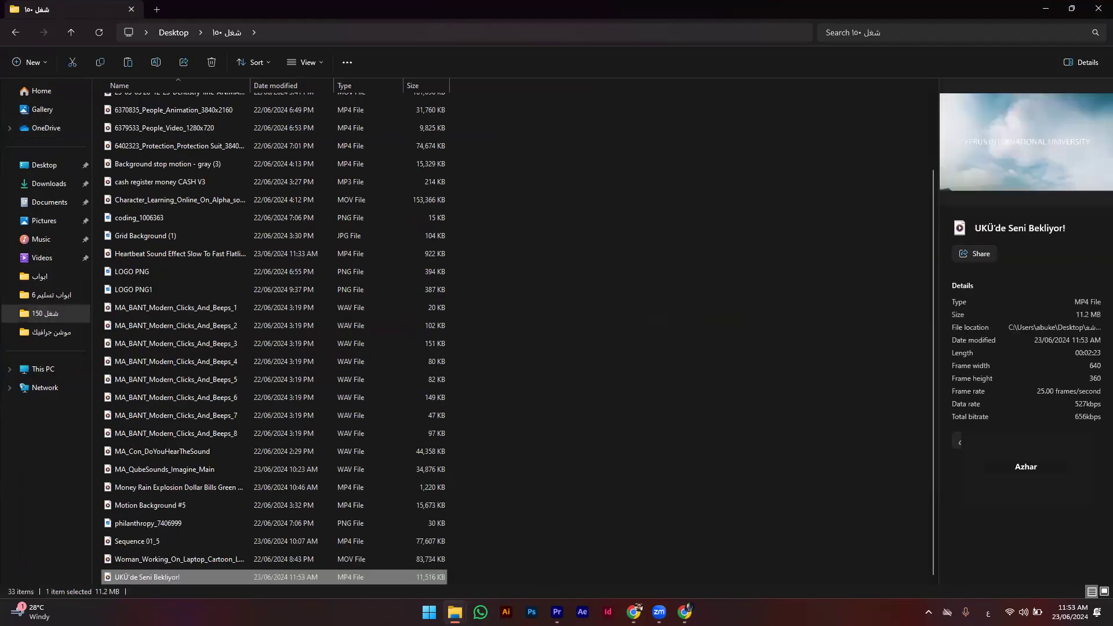
key("alt+Tab")
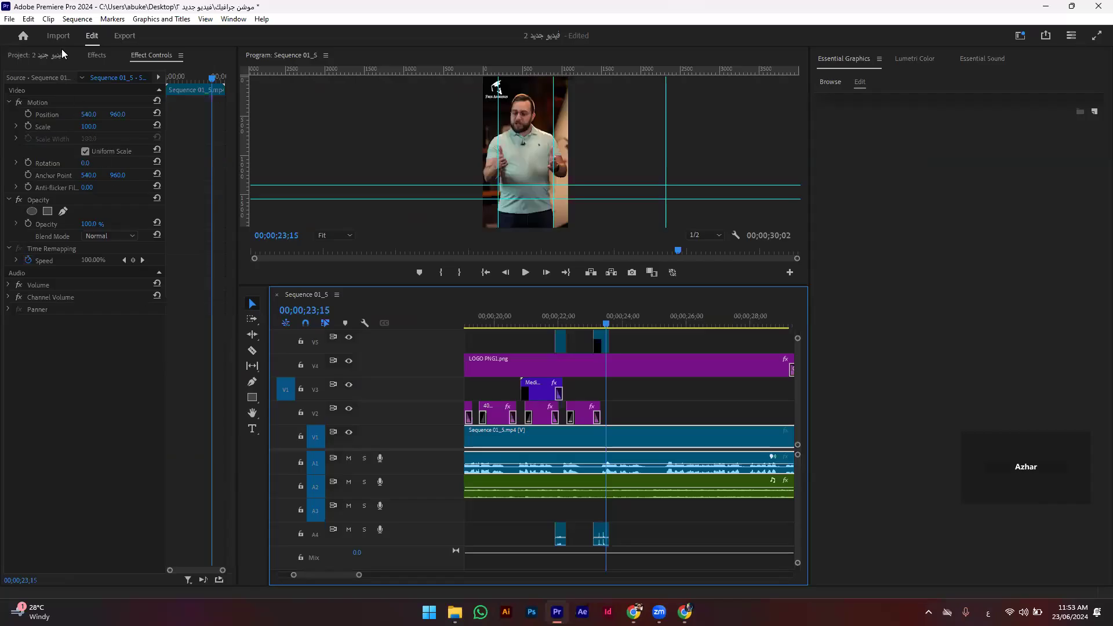
Step: Import UKÜ'de Seni Bekliyor from the شغل 150 folder and drop it on V3 near 24 seconds
key("ctrl+i")
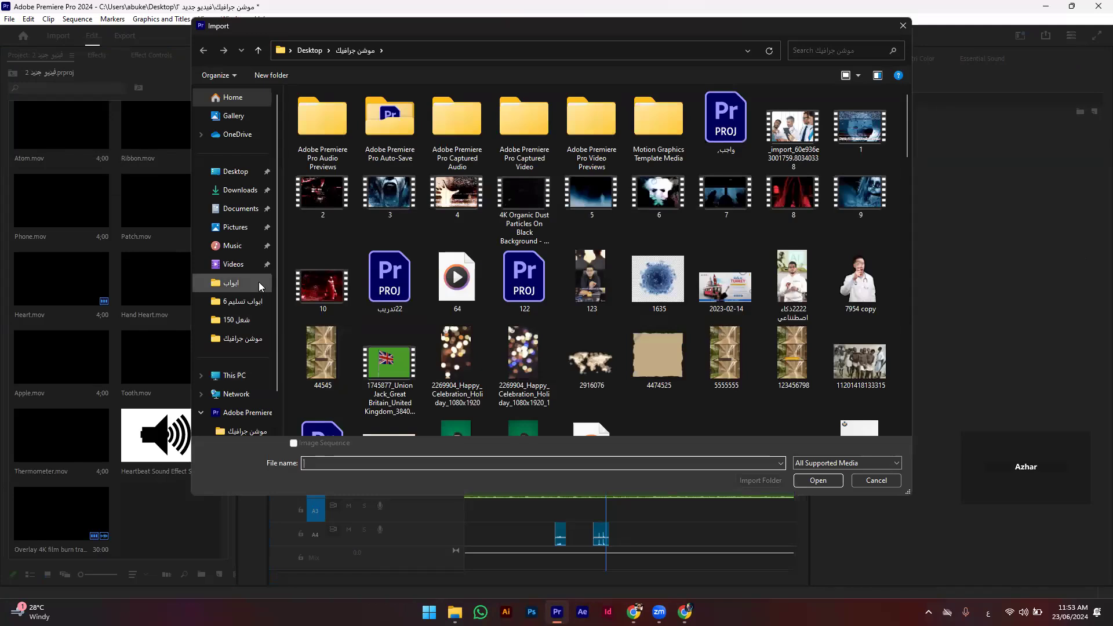
left_click(255, 318)
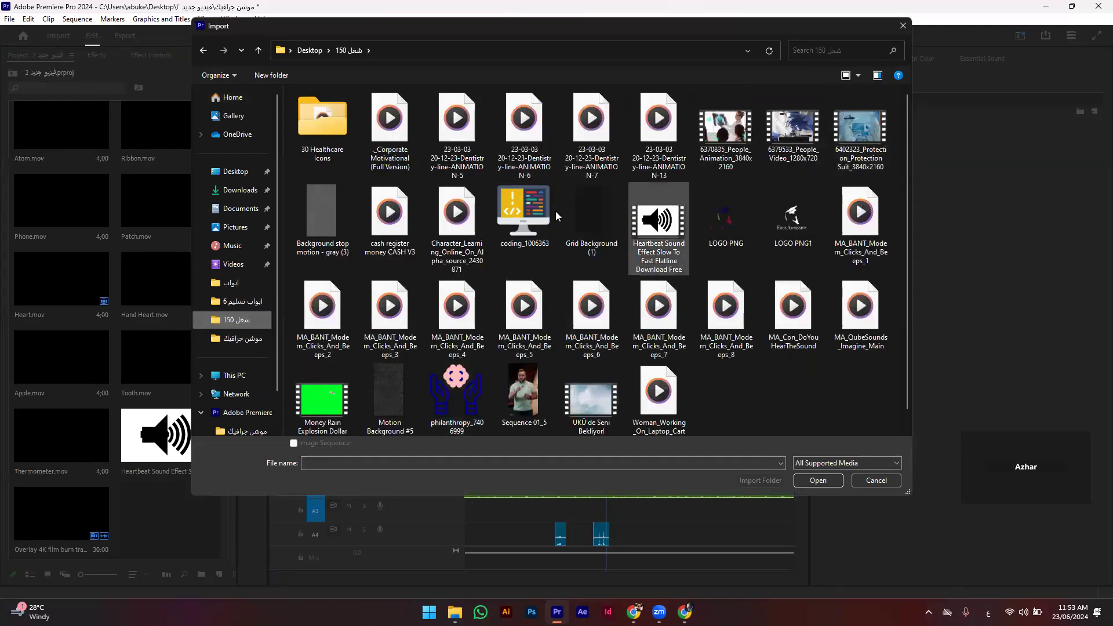
double_click(591, 400)
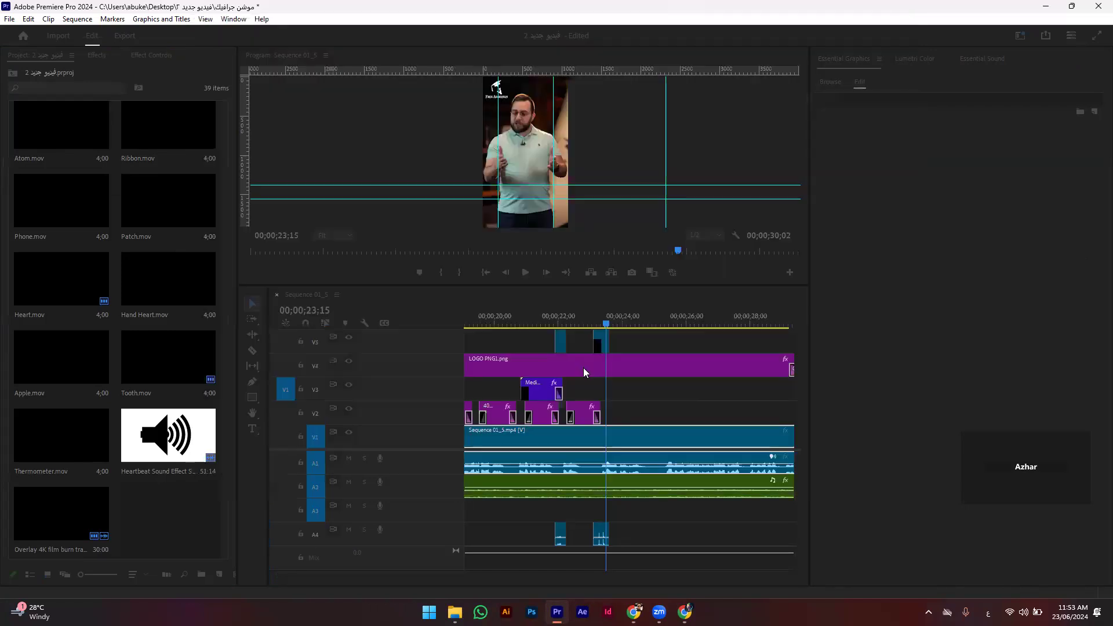
mouse_move(206, 497)
left_mouse_down()
mouse_move(645, 340)
mouse_move(668, 315)
mouse_move(660, 403)
mouse_move(675, 401)
left_mouse_up()
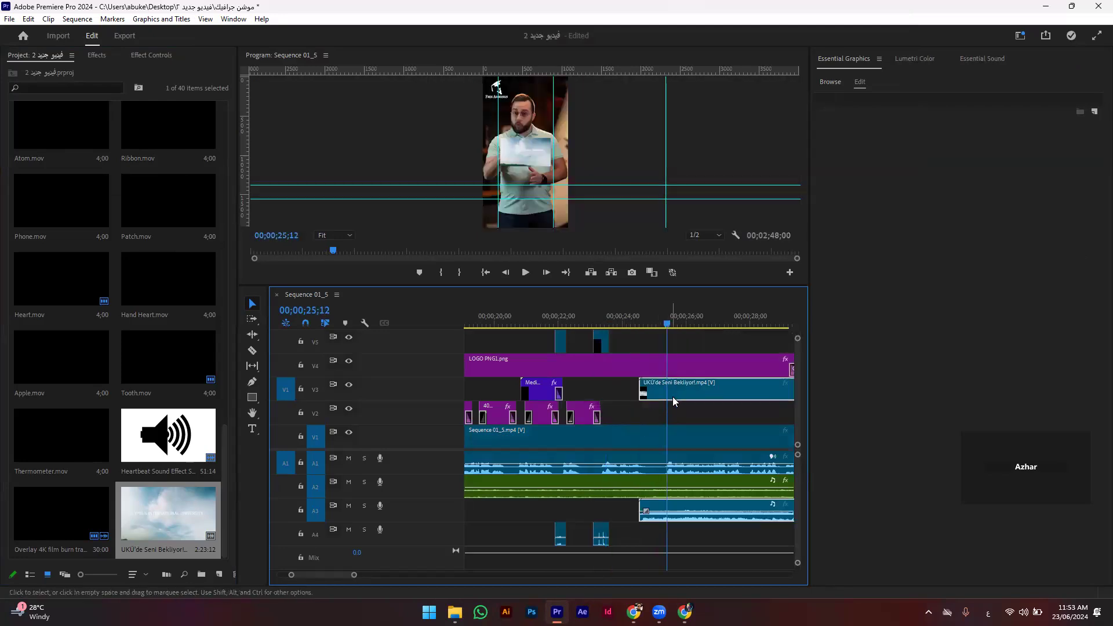
right_click(672, 390)
Step: Move the university clip earlier to about 23;26 and set its Scale to 540
left_click(686, 511)
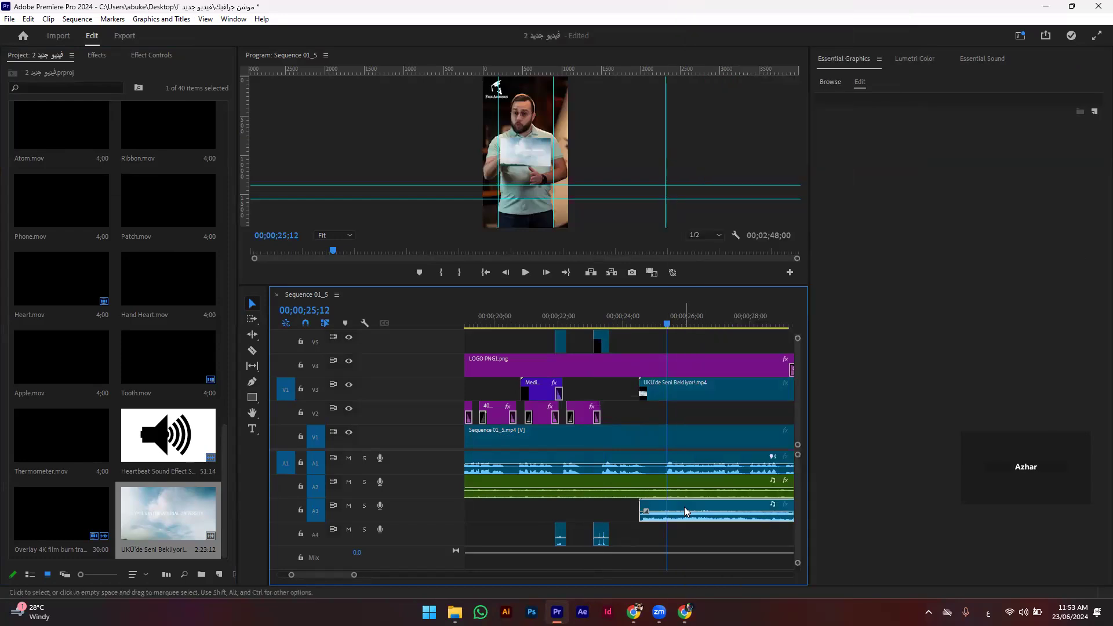
left_click_drag(661, 387, 623, 320)
left_click(617, 320)
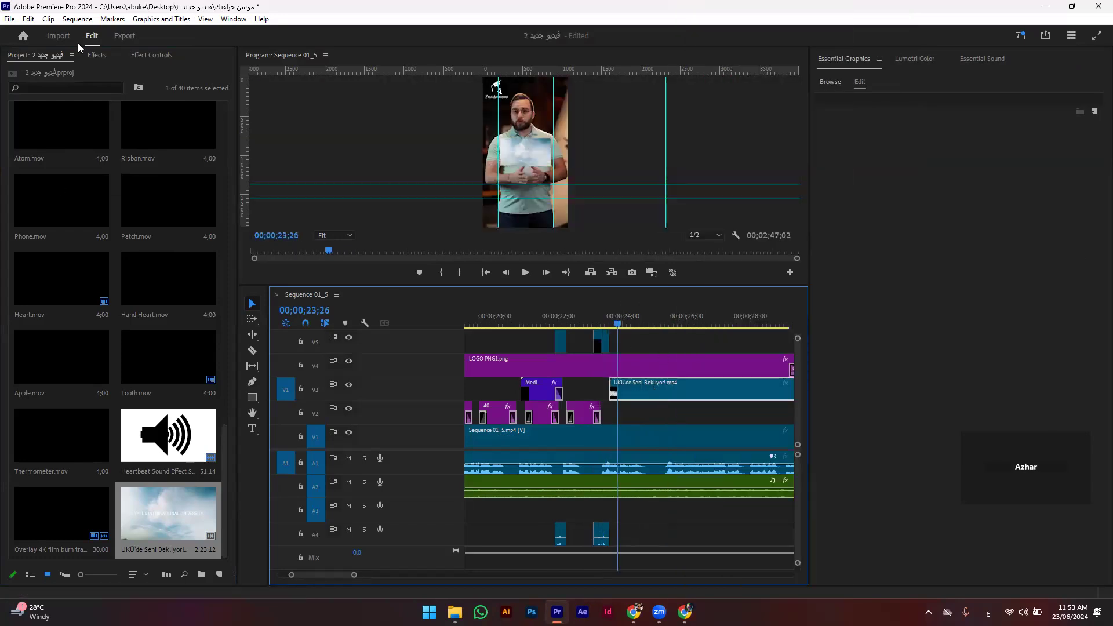
left_click(94, 56)
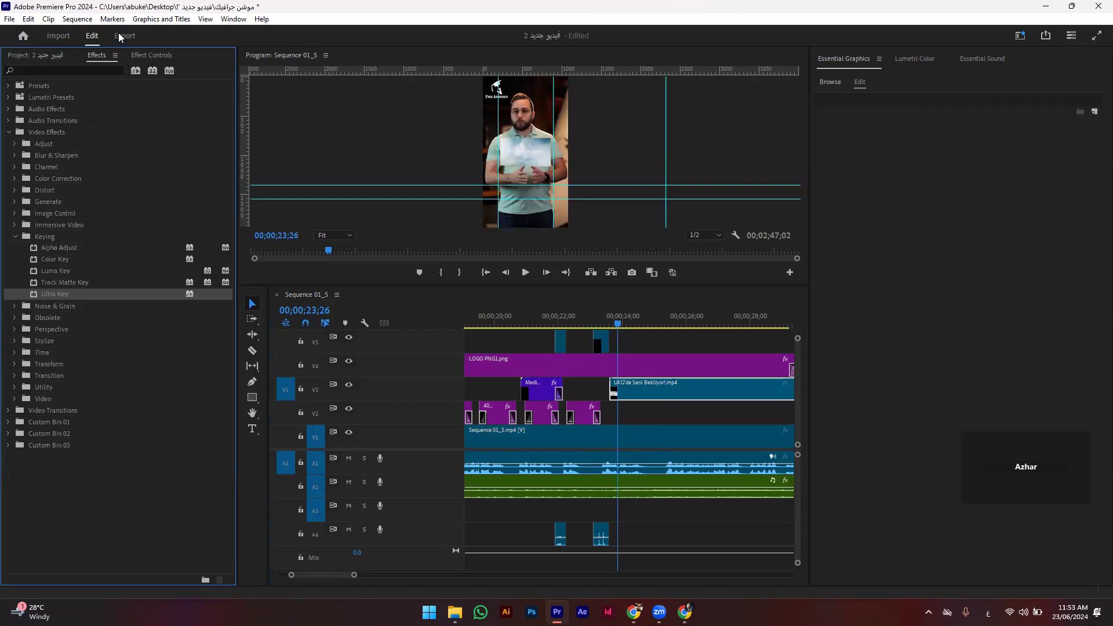
left_click(140, 55)
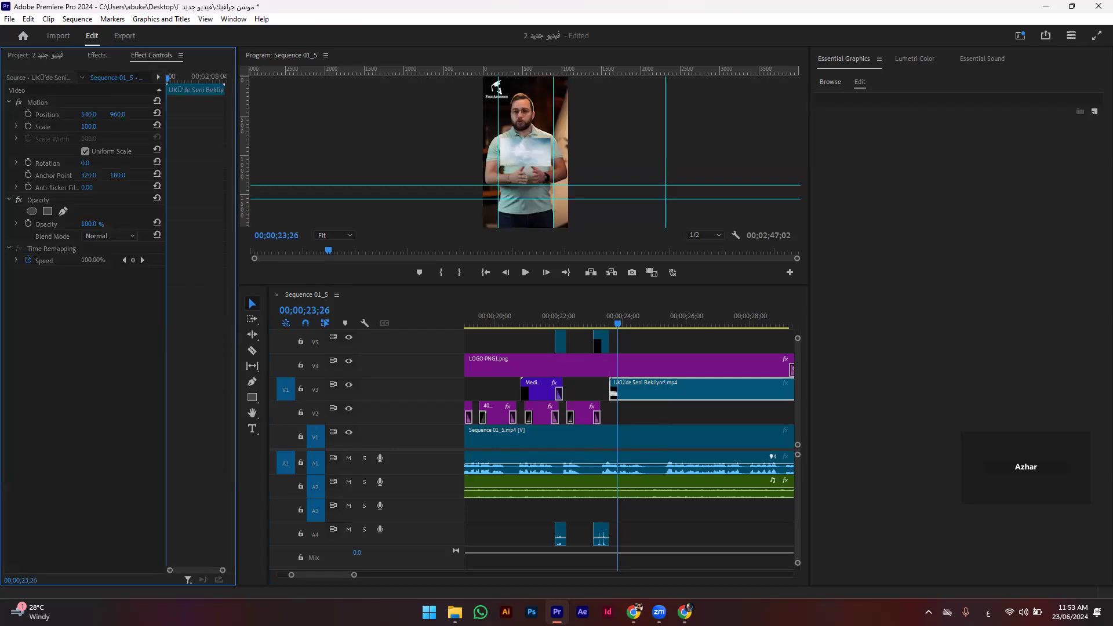
left_click_drag(89, 126, 174, 127)
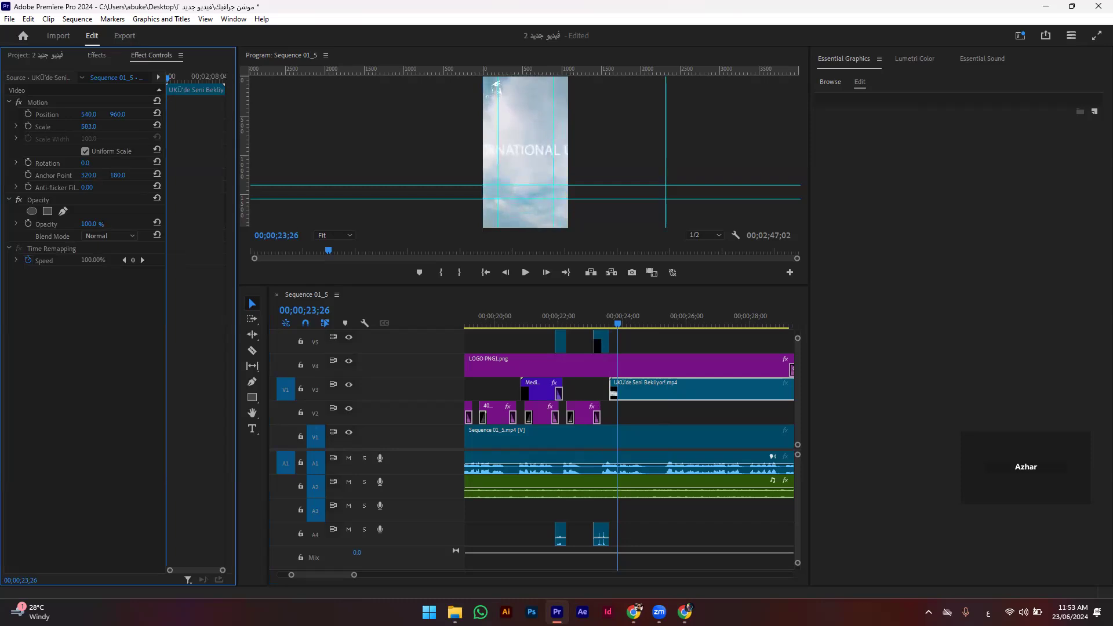
left_click_drag(88, 126, 81, 126)
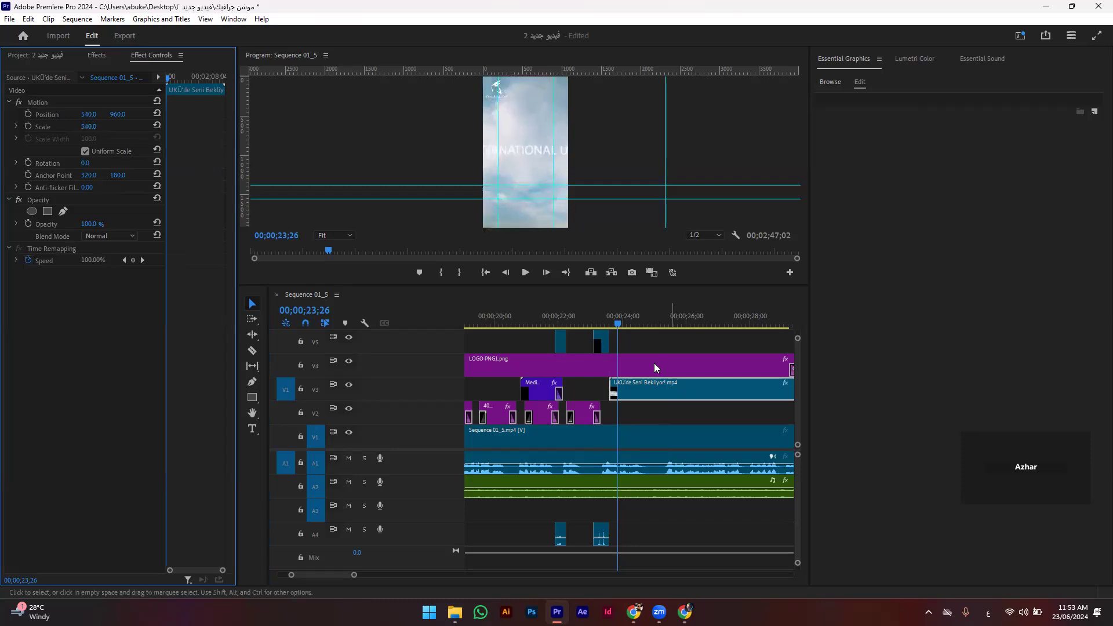
Step: Drag the scaled university clip down from V3 to track V2
left_click_drag(641, 388, 637, 413)
scroll(633, 396, "down", 3)
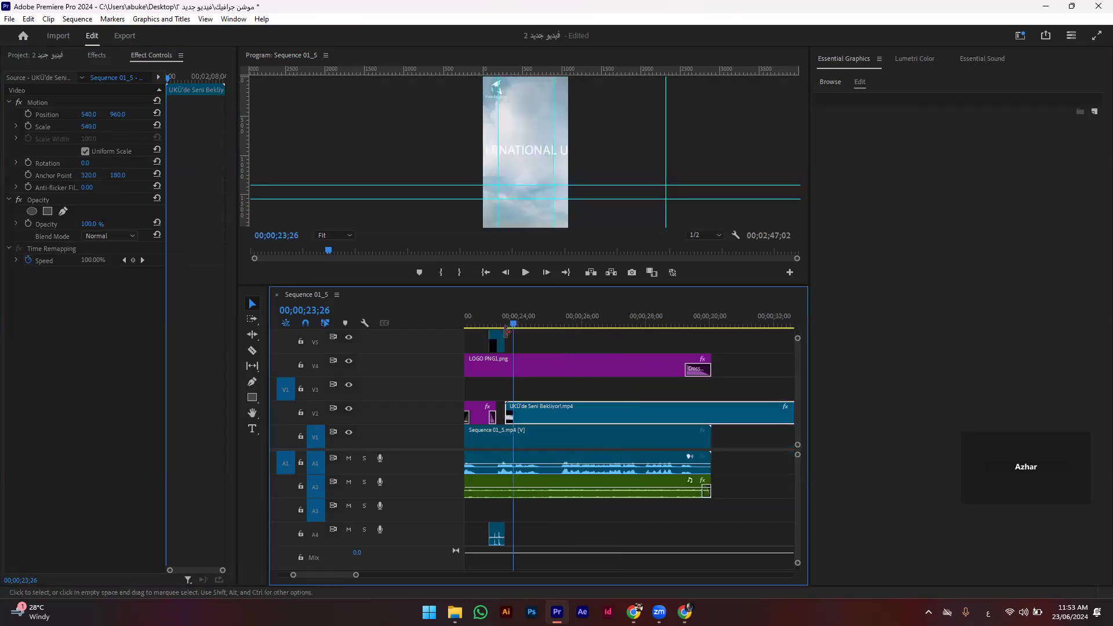
left_click_drag(502, 323, 521, 329)
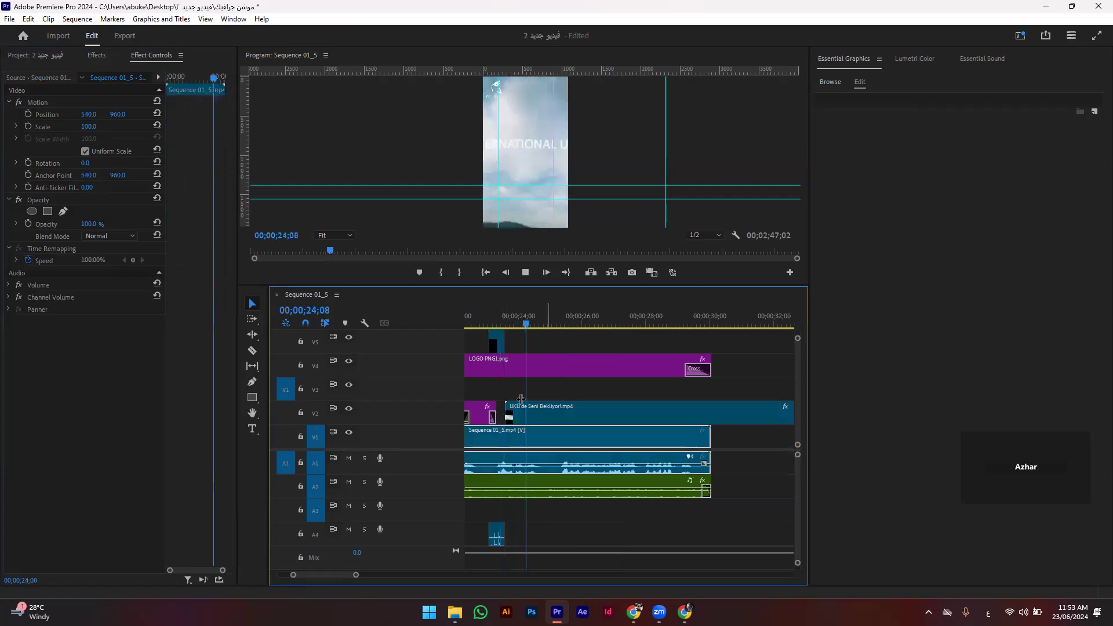
Step: Fine-tune the university clip's start on V2 around 23;15, checking frames near the cut
scroll(529, 348, "up", 5)
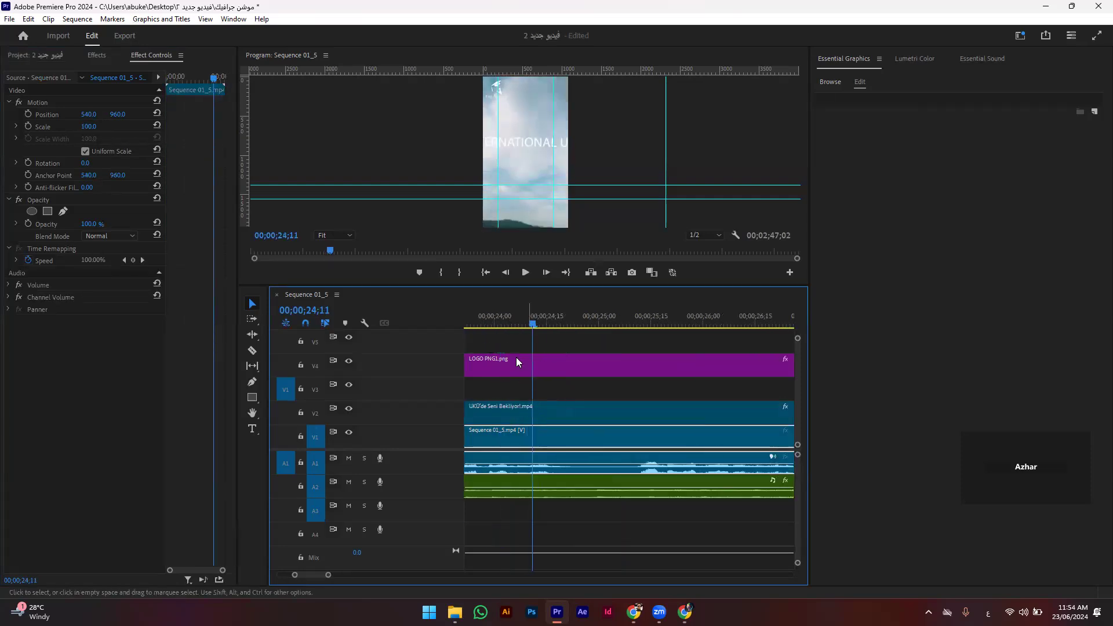
left_click(529, 316)
left_click_drag(580, 418, 576, 421)
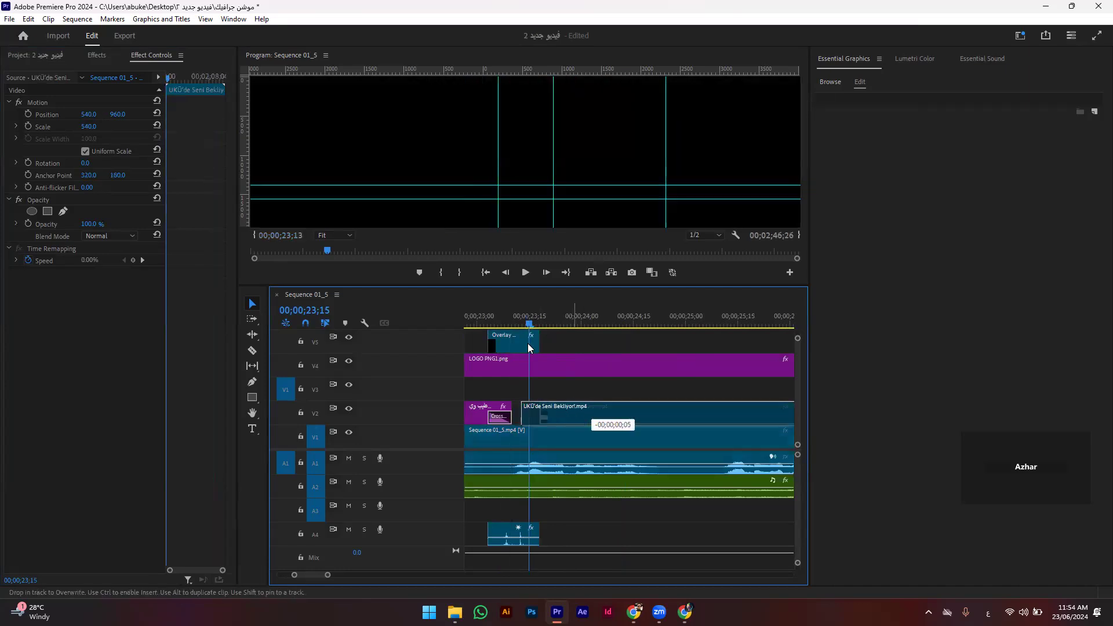
left_click(522, 316)
left_click_drag(524, 318, 543, 322)
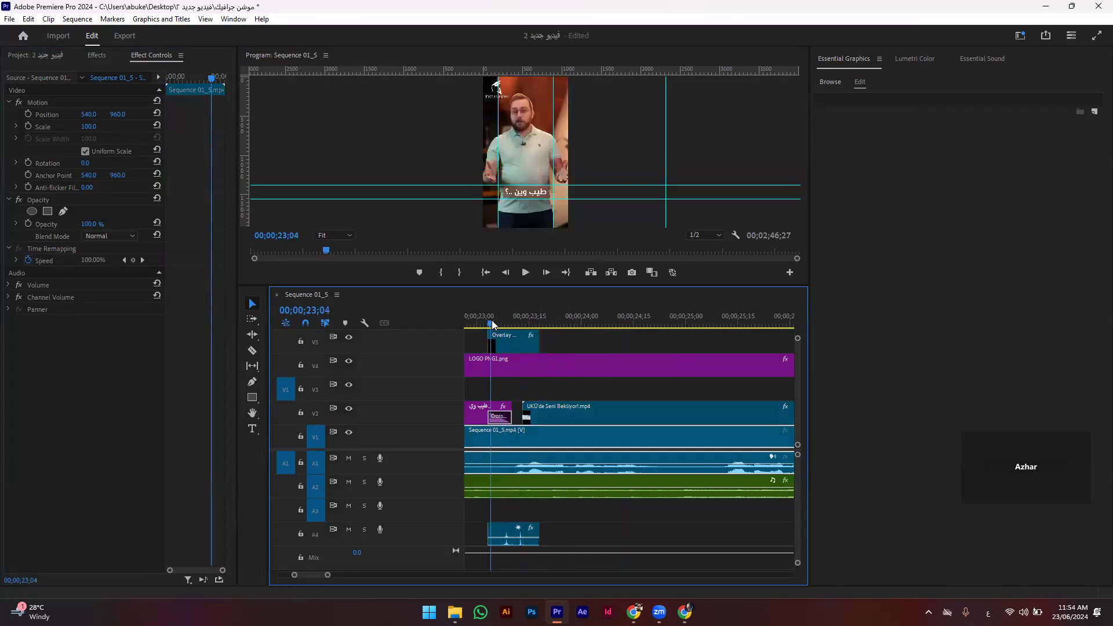
left_click_drag(534, 329, 529, 322)
key("equal")
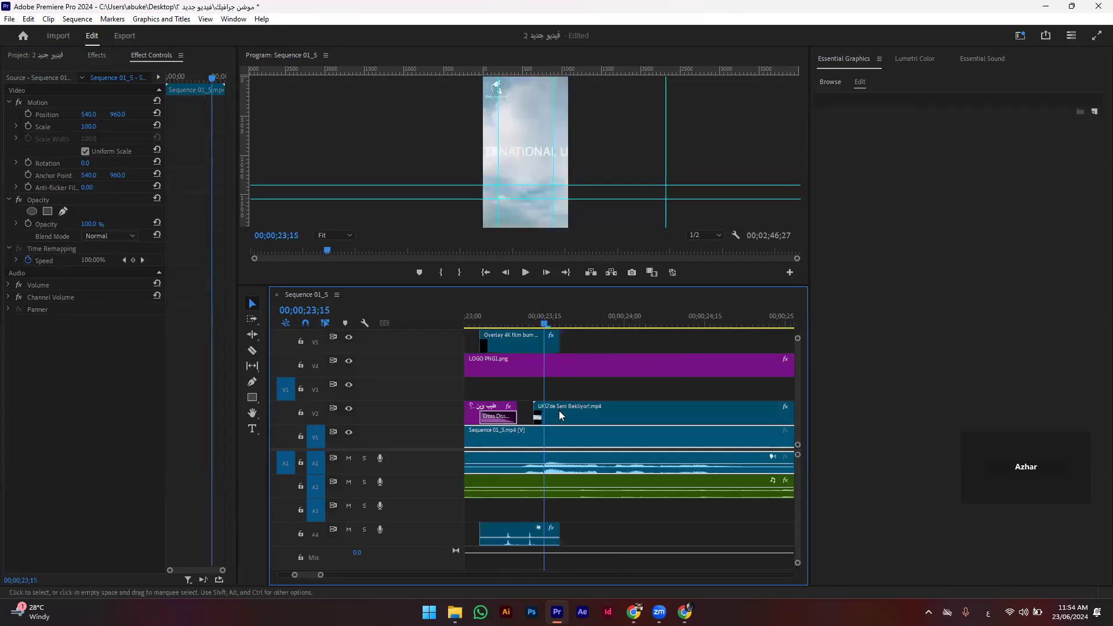
left_click_drag(552, 408, 687, 405)
left_click(580, 437)
left_click(549, 322)
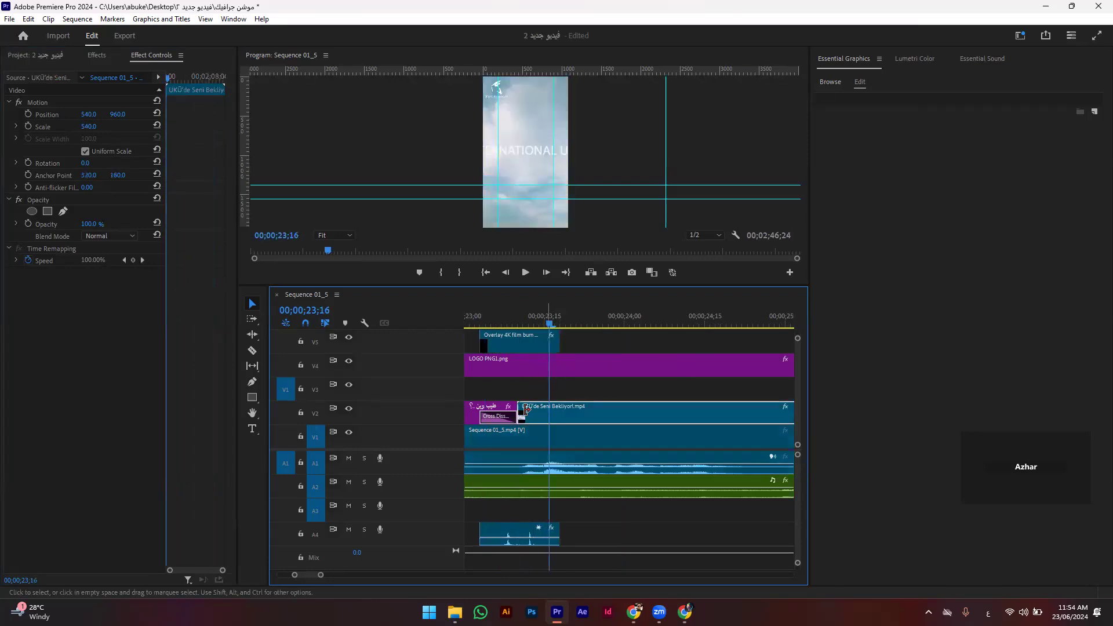
left_click(661, 322)
left_click_drag(676, 324, 727, 325)
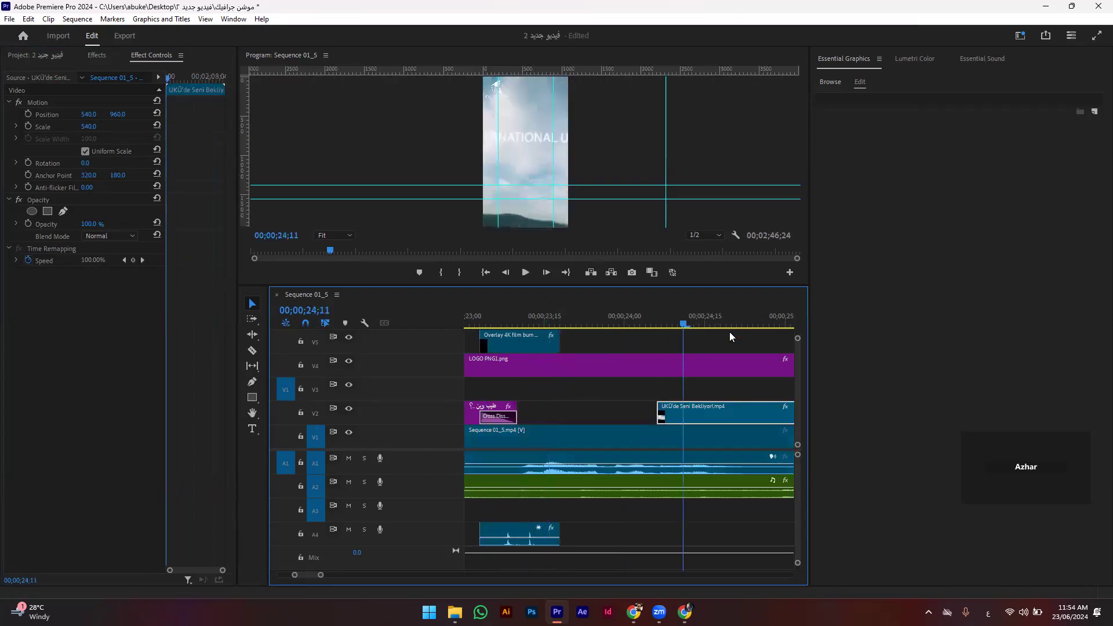
Step: Shift the university clip to begin near 27;27 and preview through the sequence
key("minus")
key("minus")
left_click_drag(526, 417, 644, 416)
left_click(661, 322)
left_click_drag(661, 322, 766, 323)
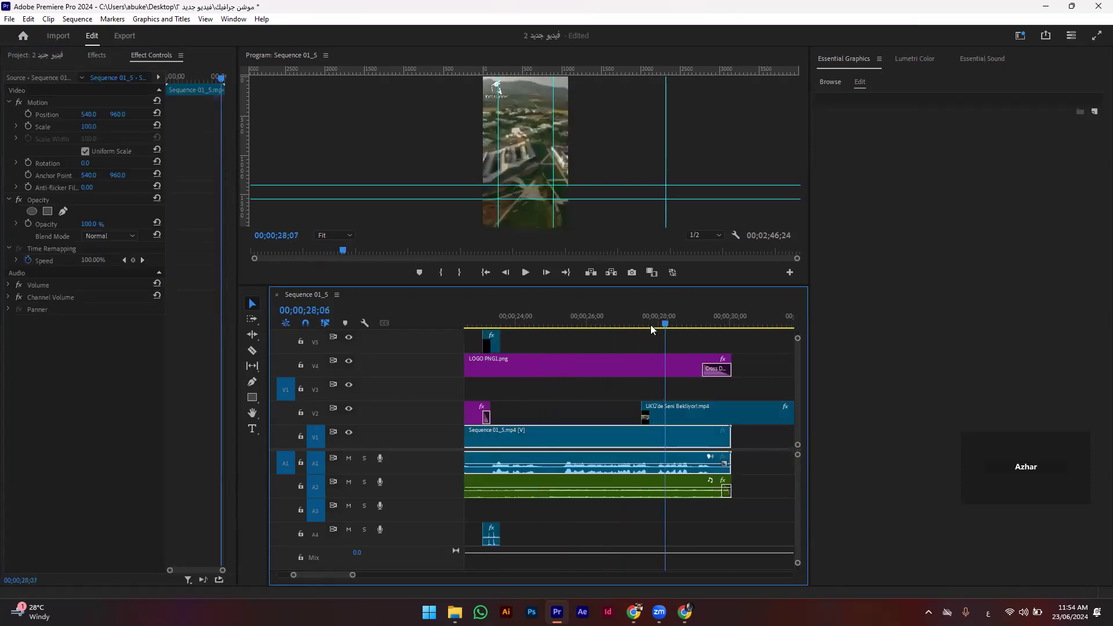
key("minus")
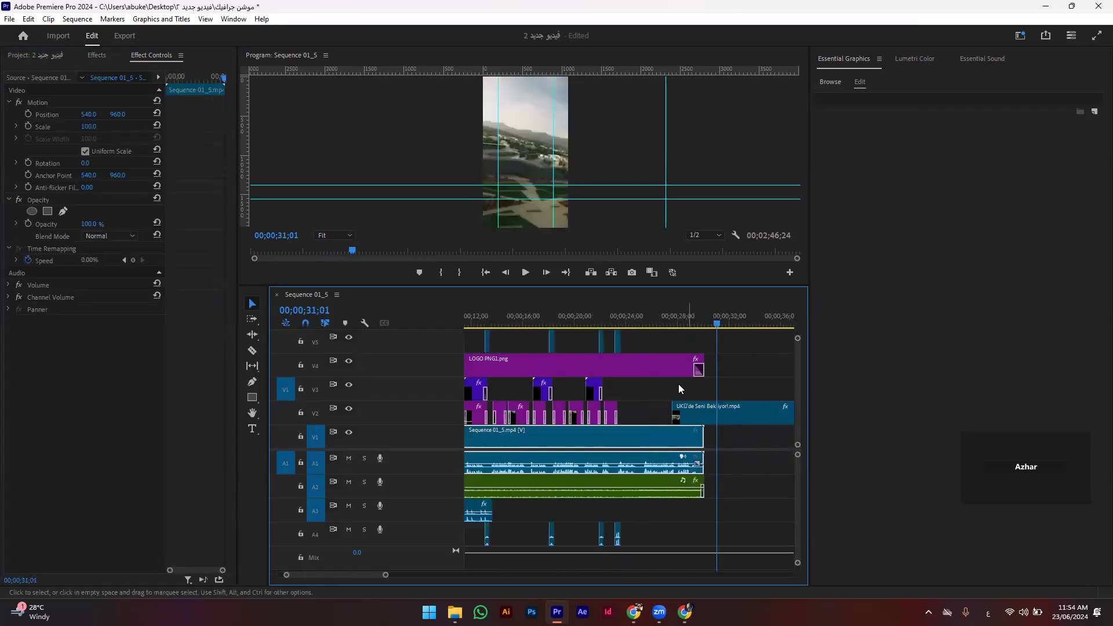
key("minus")
left_click_drag(642, 320, 718, 311)
key("l")
key("l")
key("l")
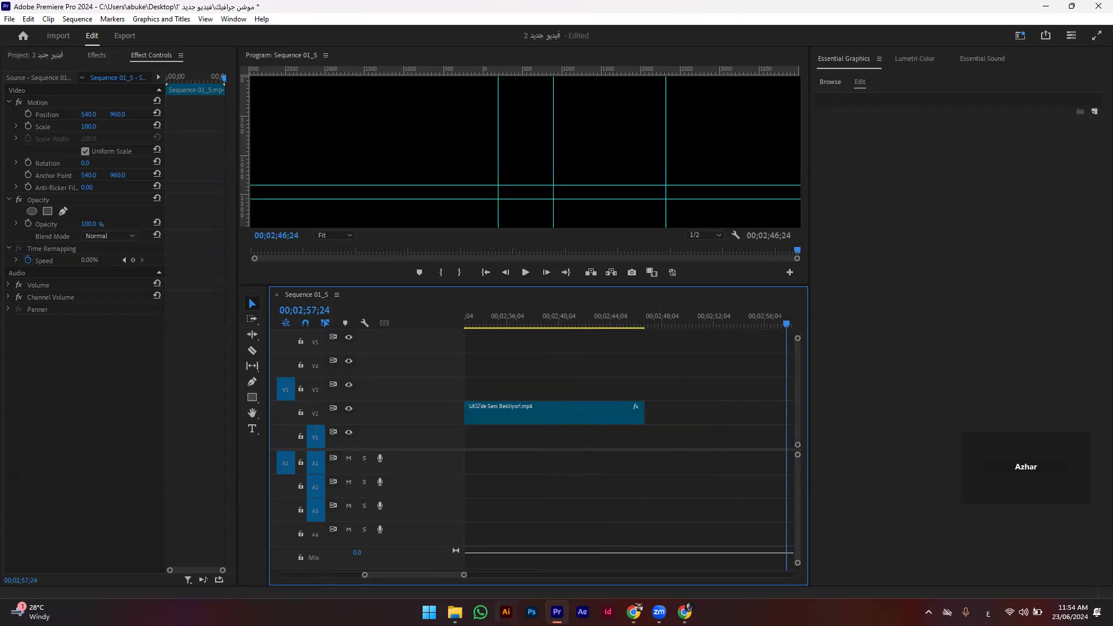
key("alt+Tab")
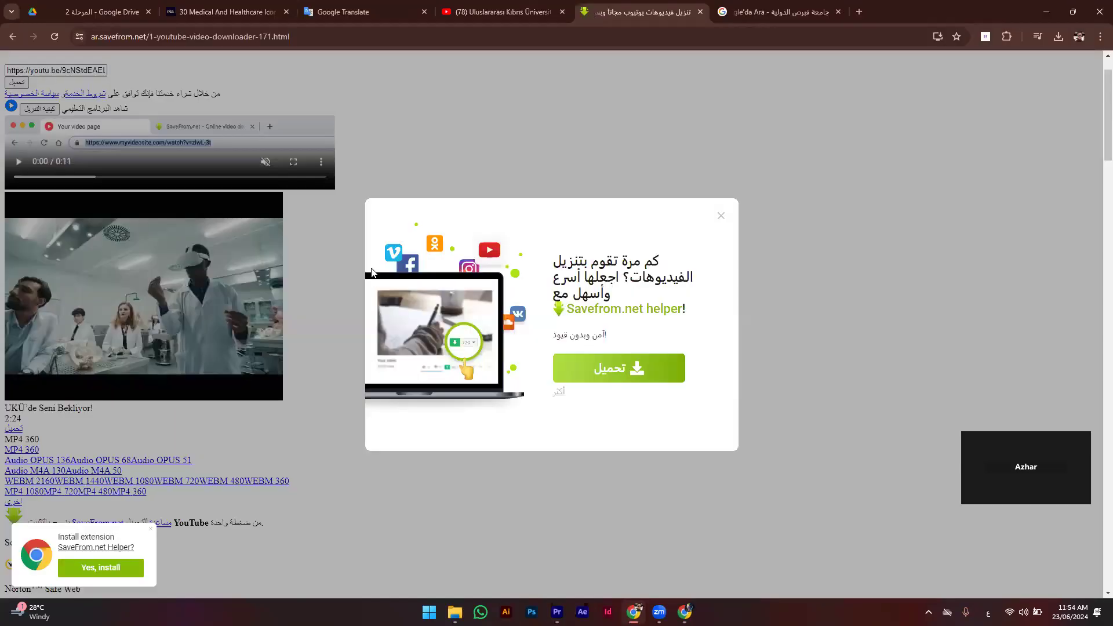
Step: Open the Hepsi UKÜ'de Seni Bekliyor! Short from the university channel's Shorts
key("ctrl+shift+Tab")
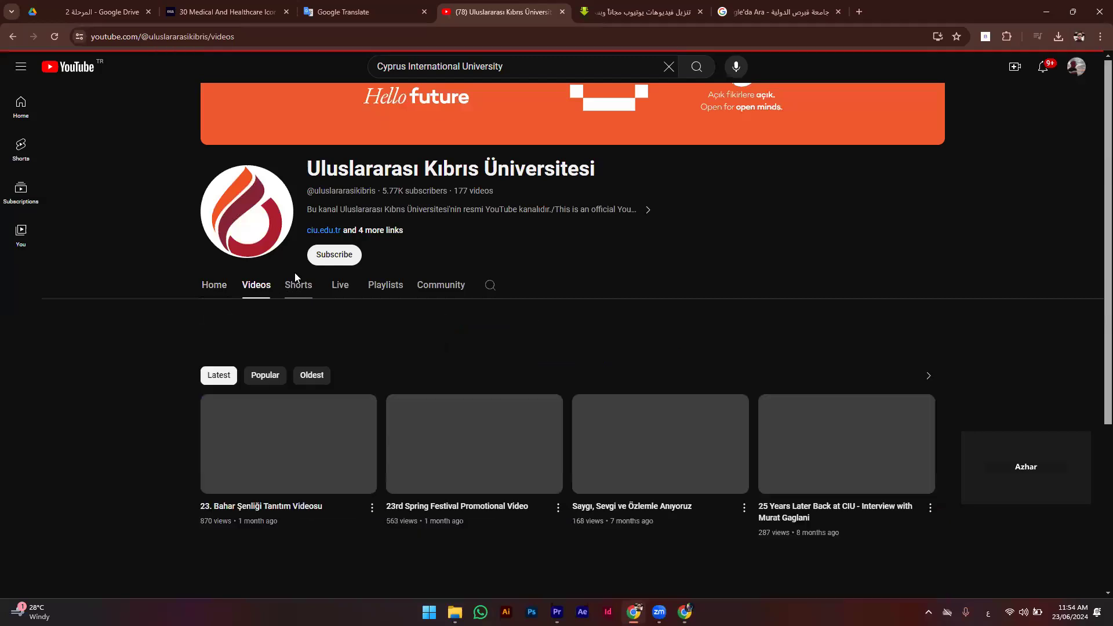
left_click(295, 281)
scroll(390, 364, "down", 4)
scroll(396, 361, "up", 2)
left_click(290, 322)
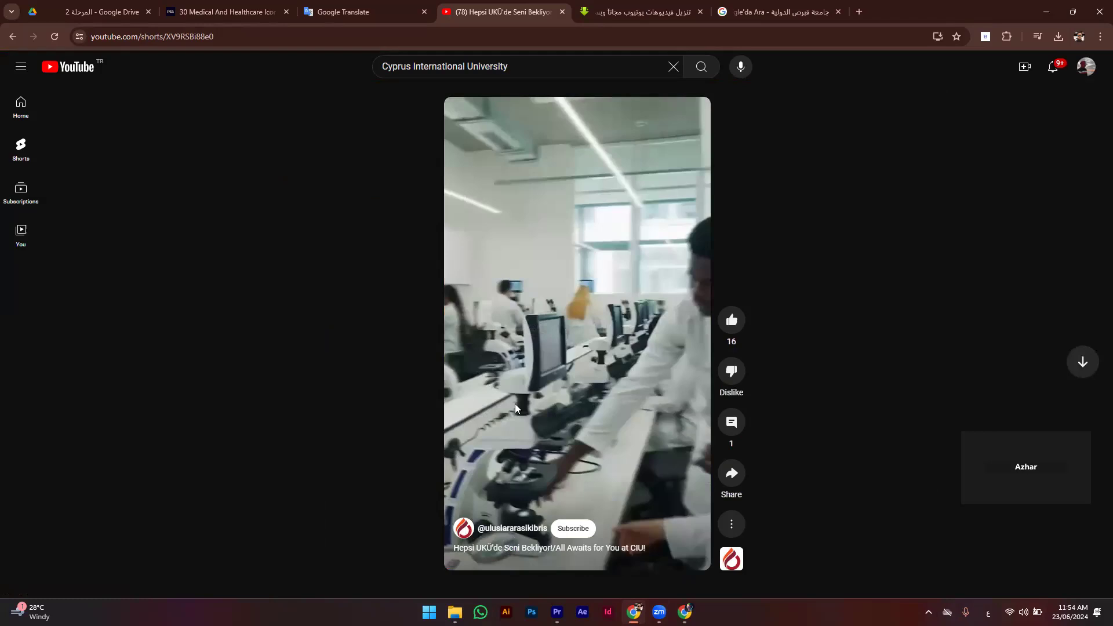
Step: Copy the Short's share link and close the share dialog
left_click(508, 548)
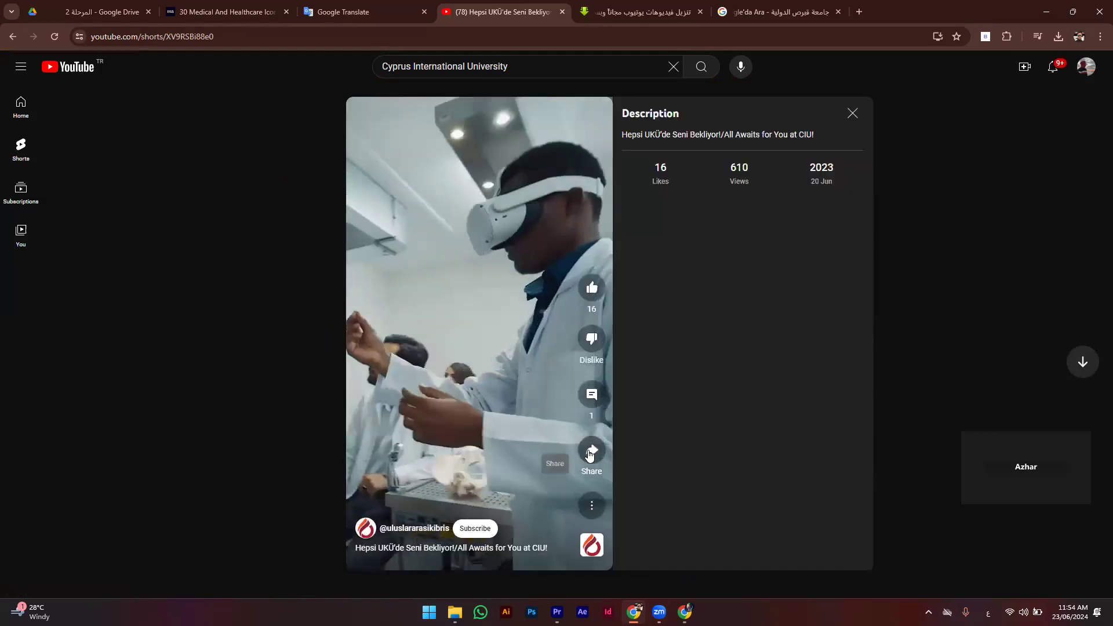
left_click(591, 450)
left_click(668, 368)
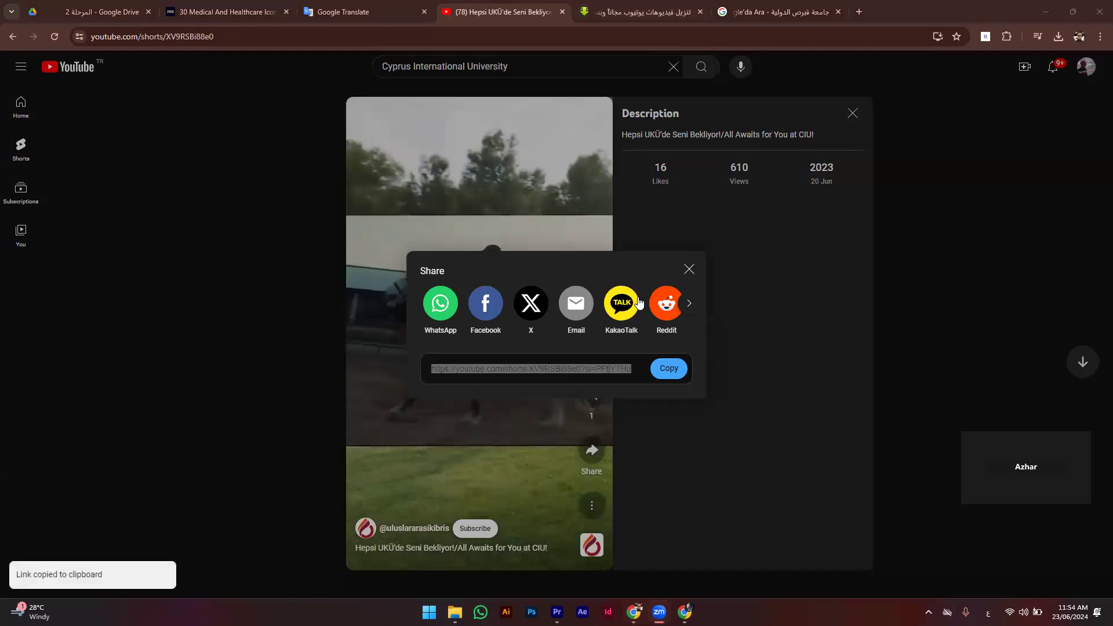
left_click(690, 271)
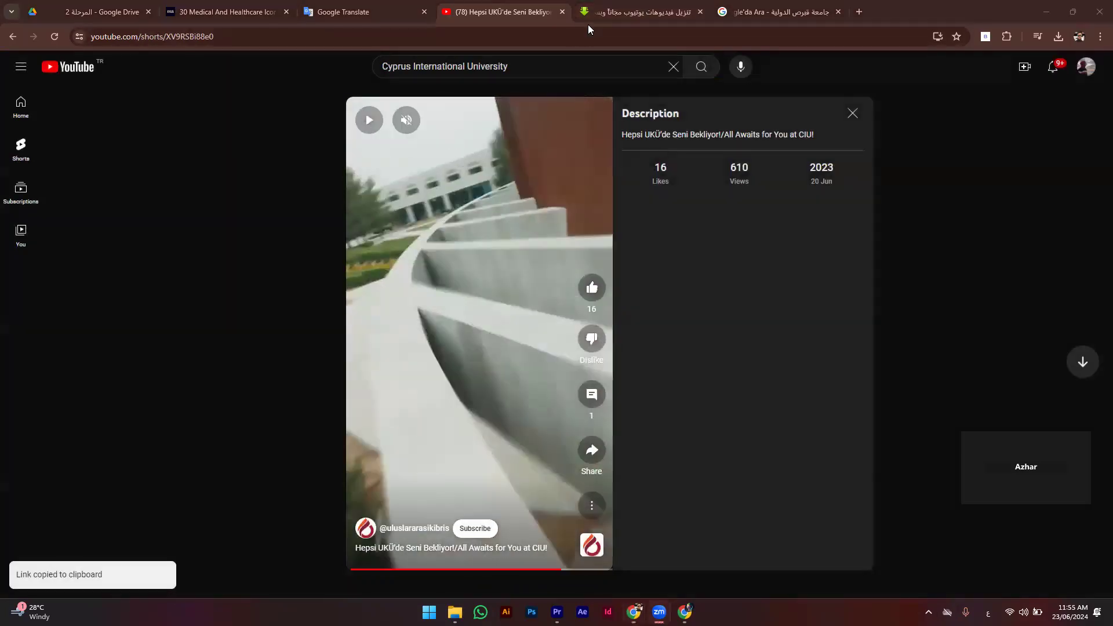
left_click(632, 11)
Step: Paste the Short's link into SaveFrom.net, download its 360p MP4, and confirm it shows Done
left_click(720, 218)
left_click(64, 72)
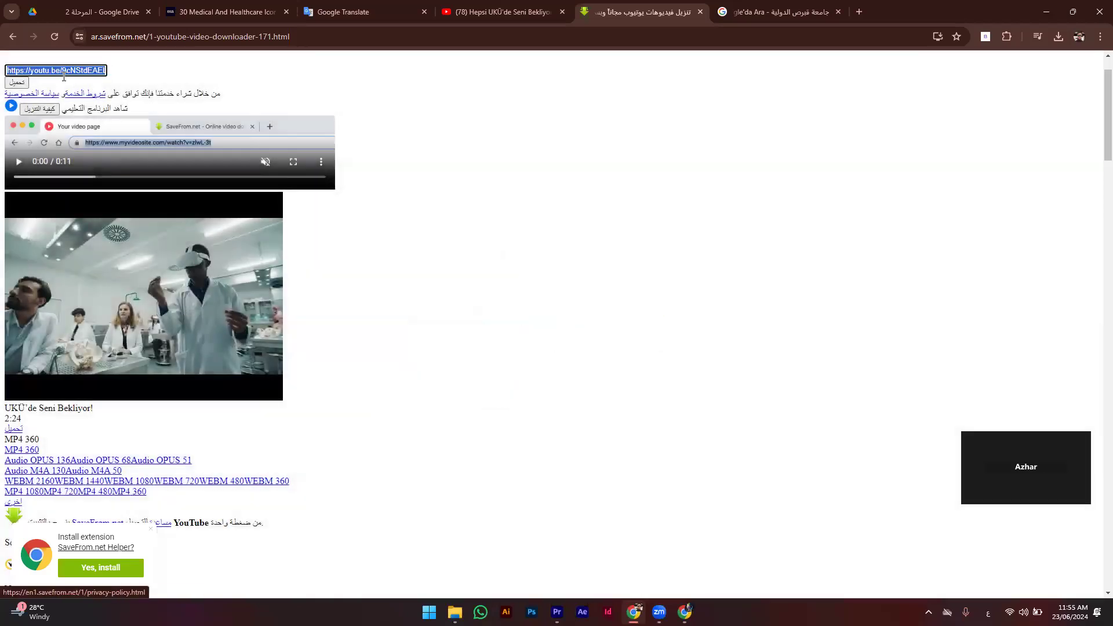
key("ctrl+v")
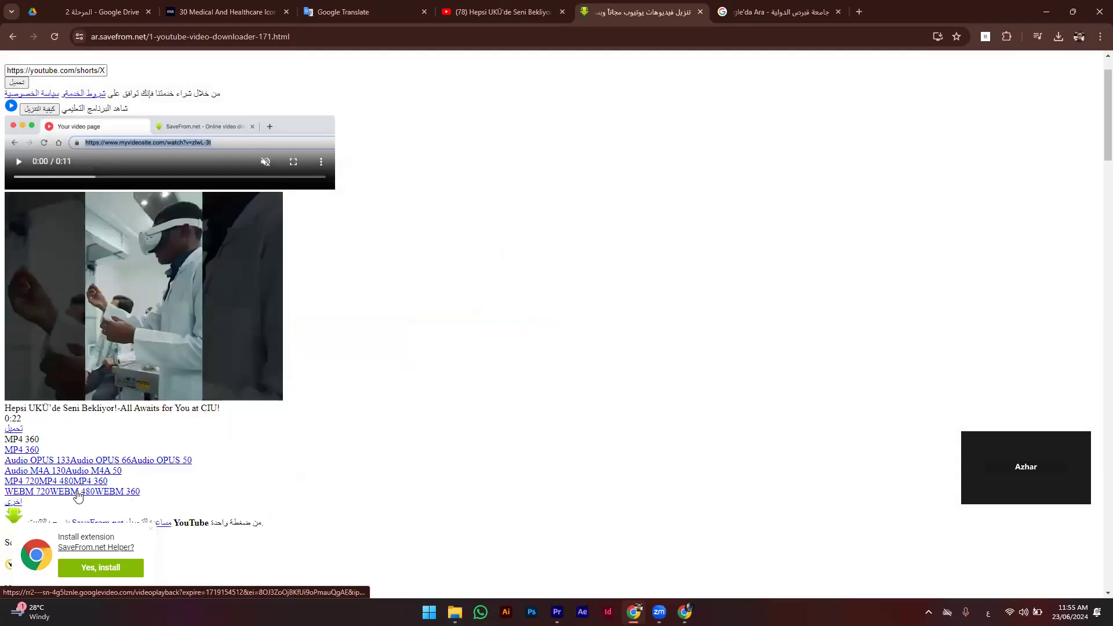
left_click(18, 433)
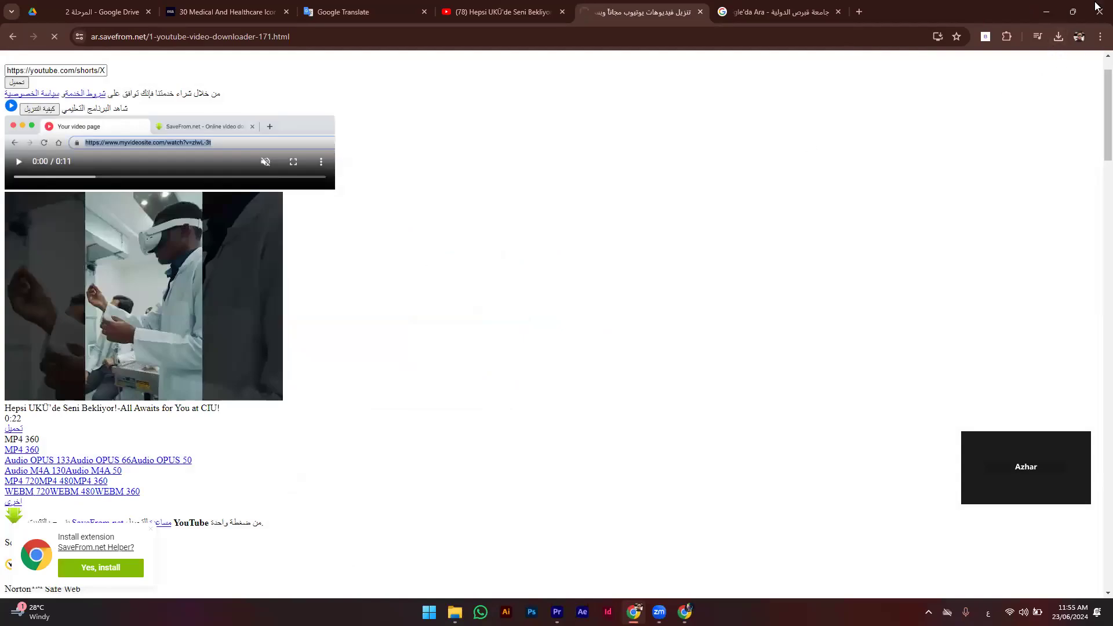
left_click(1058, 37)
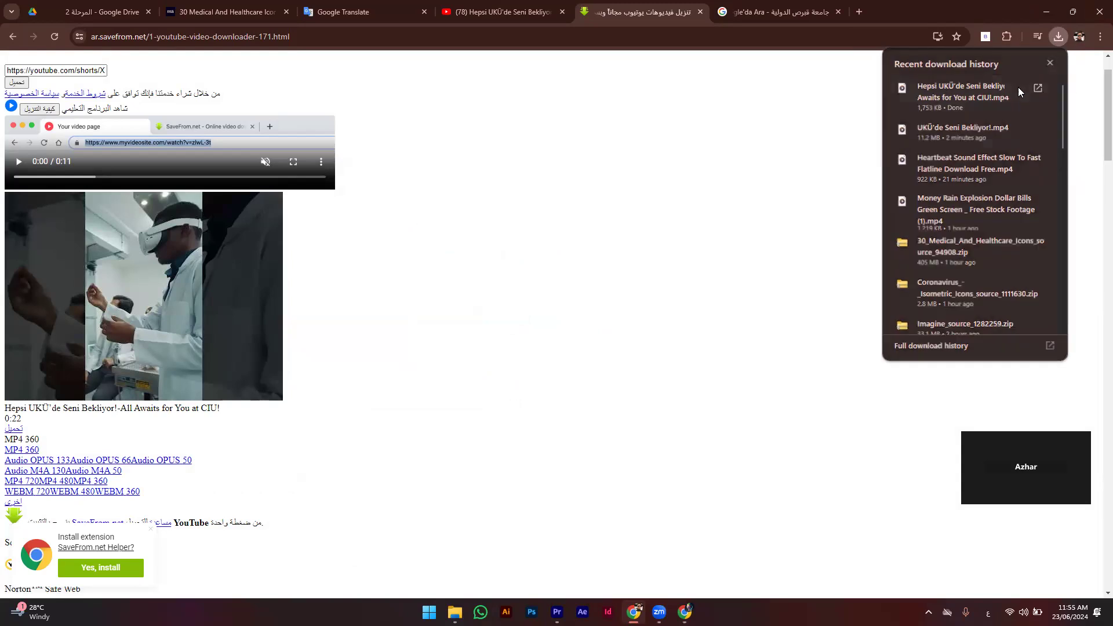
left_click(1018, 87)
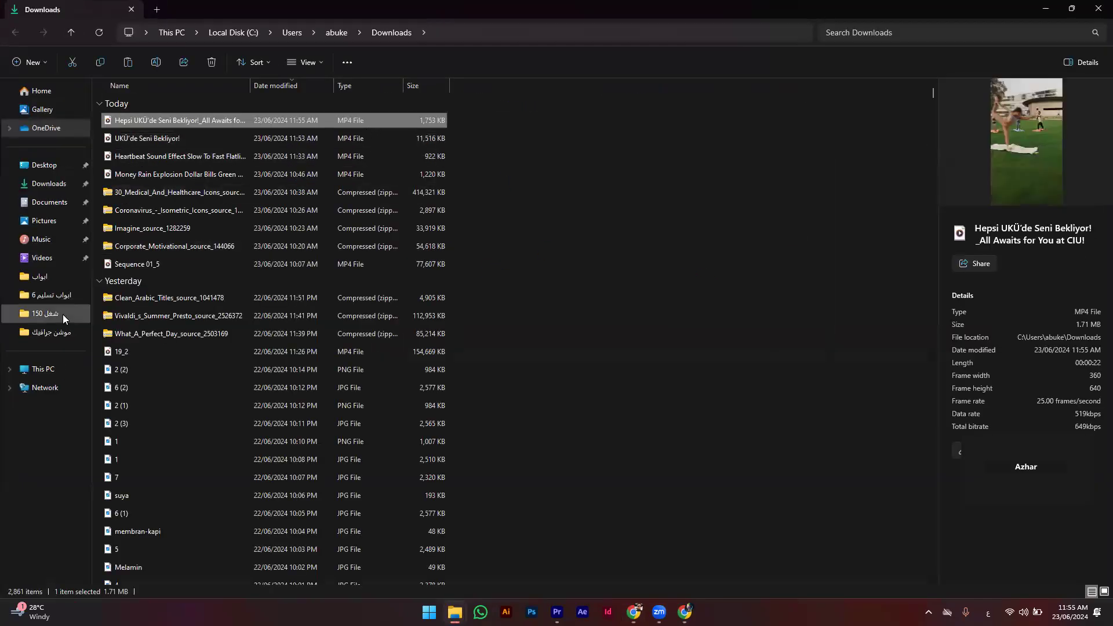
Step: Paste the 1,753 KB Hepsi UKÜ'de Seni Bekliyor! MP4 into the شغل 150 folder
left_click(45, 313)
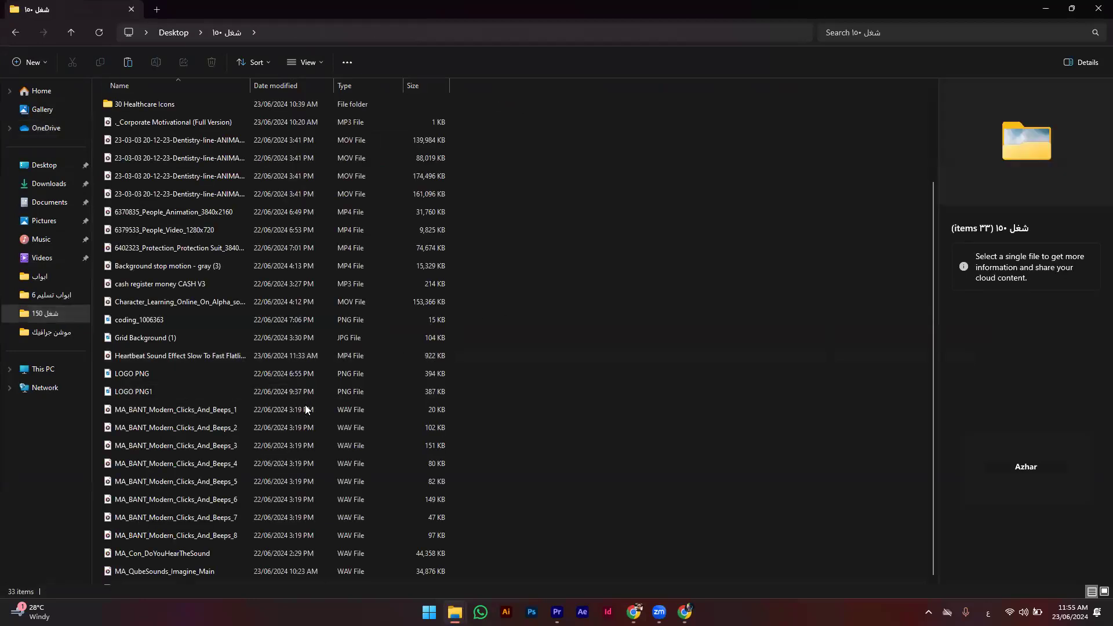
key("ctrl+v")
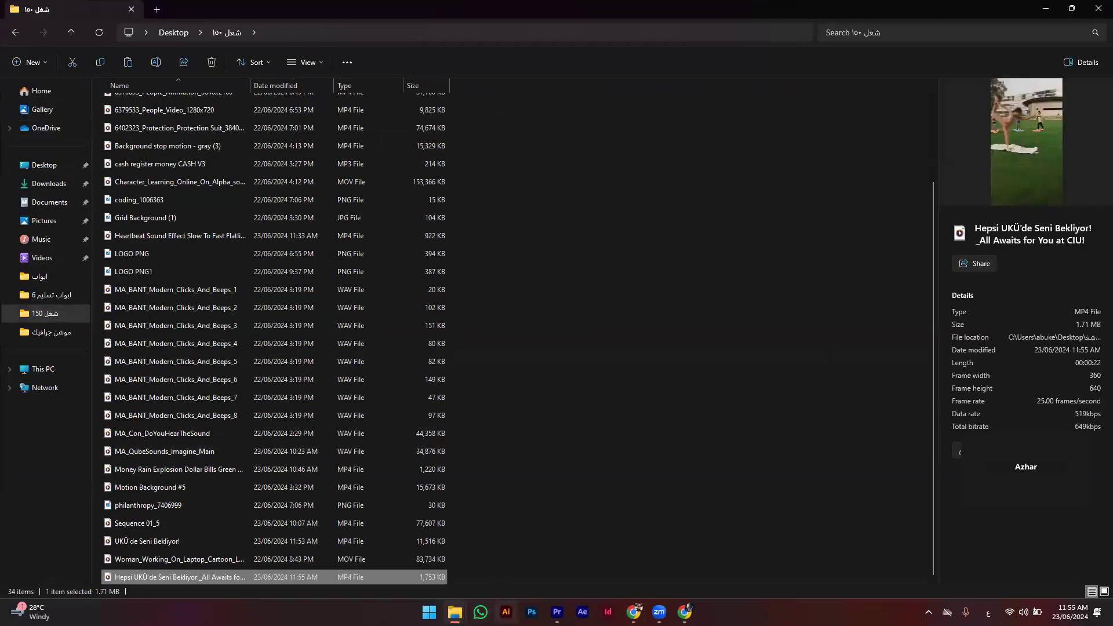
Step: Delete the old UKÜ'de Seni Bekliyor clip from V2 and from the Project panel
key("alt+Tab")
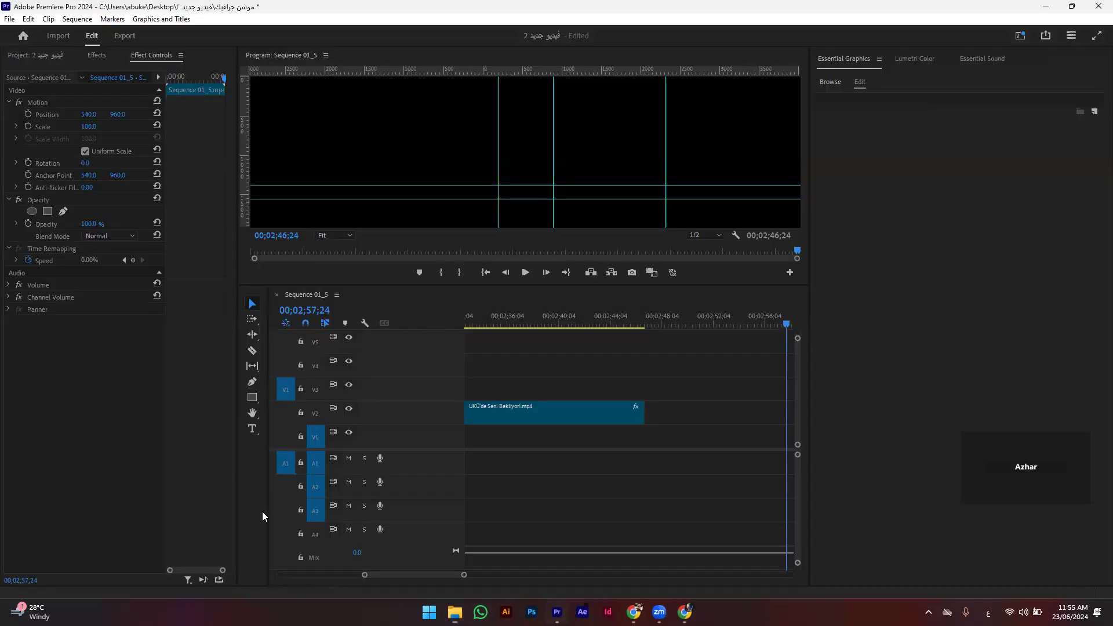
left_click(565, 402)
key("Delete")
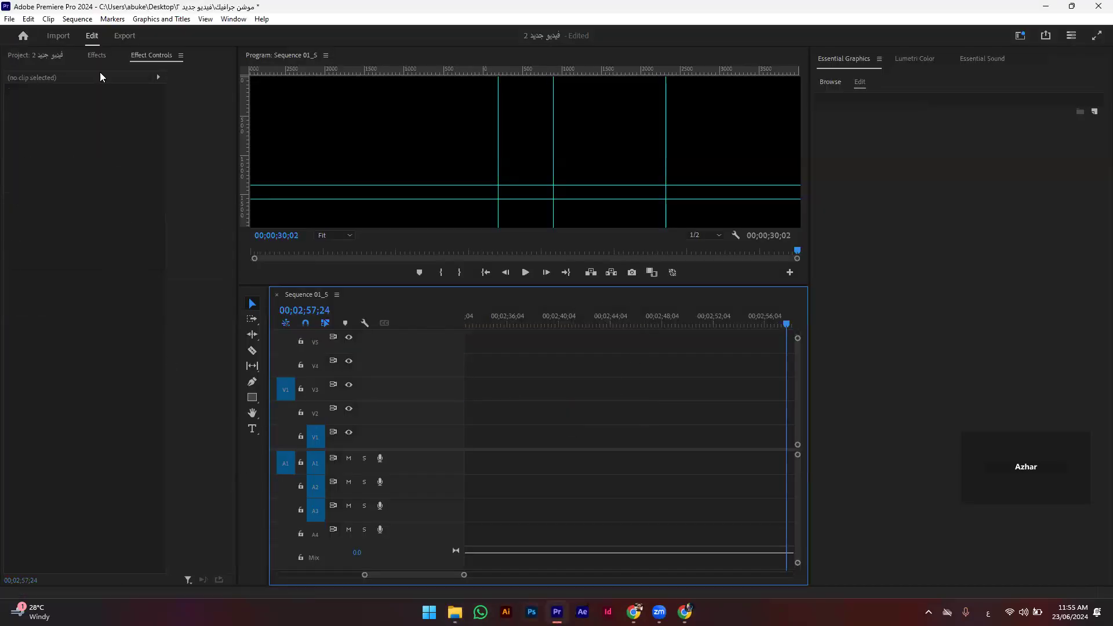
left_click(72, 55)
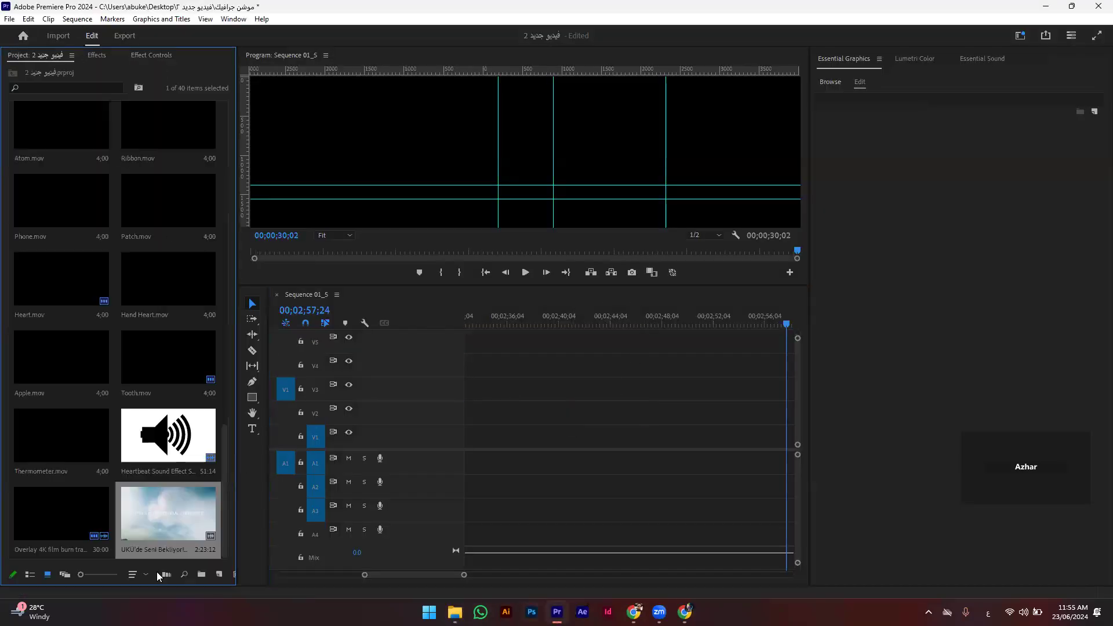
key("Delete")
Step: Import the Hepsi UKÜ'de Seni Bekliyor! MP4 and drop it onto the timeline
double_click(160, 523)
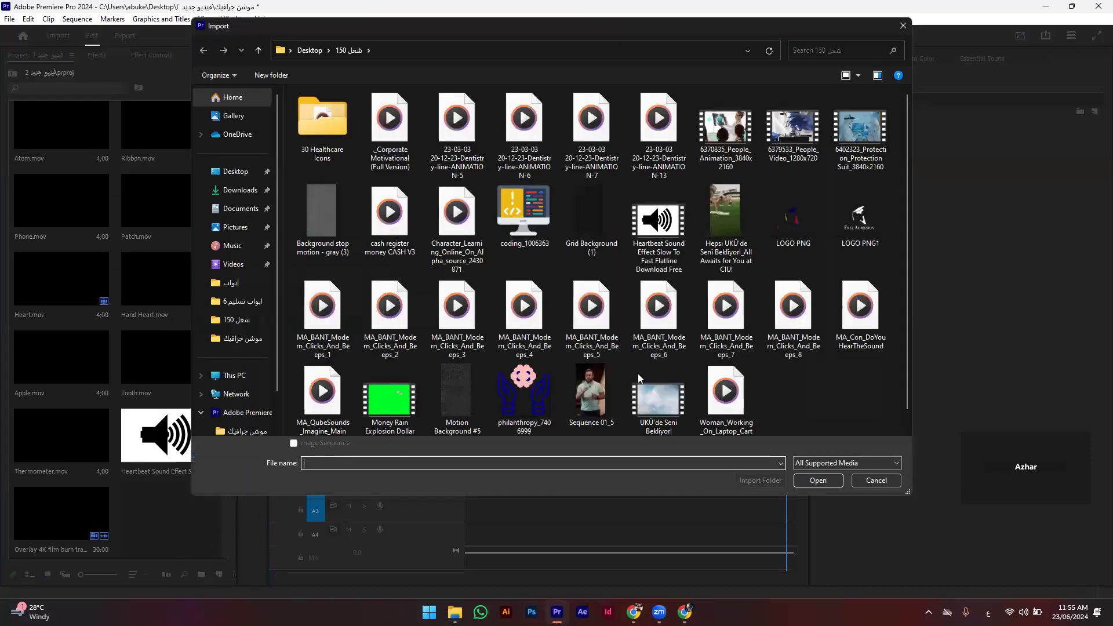
scroll(597, 405, "down", 1)
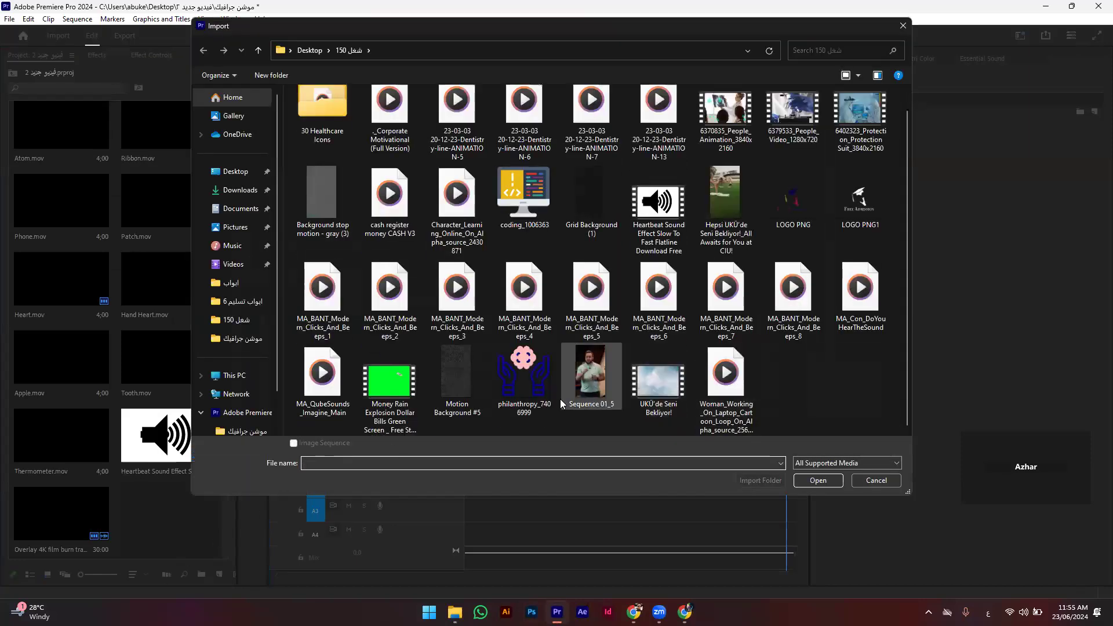
double_click(724, 209)
scroll(561, 458, "up", 5)
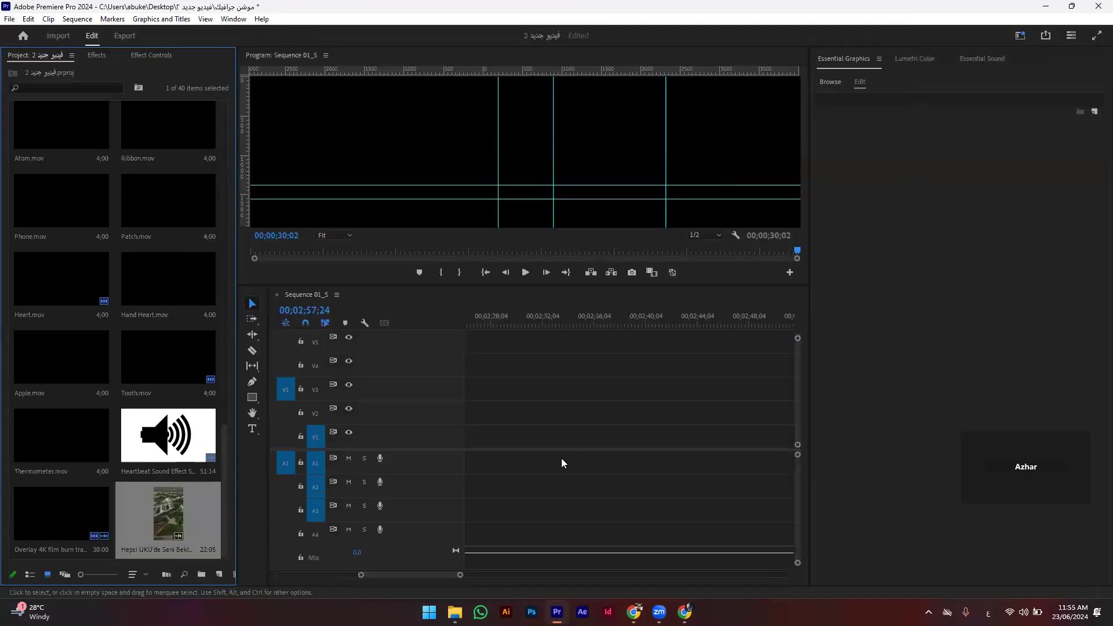
left_click_drag(174, 516, 578, 439)
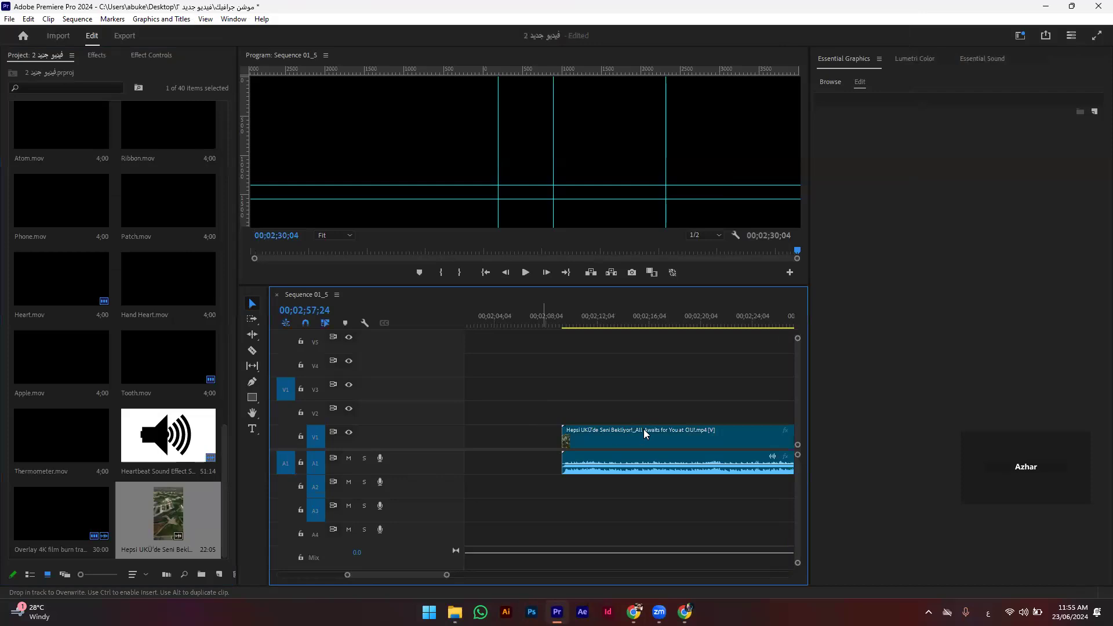
Step: Unlink the Hepsi clip, delete its audio, and move the video earlier on V2
right_click(657, 435)
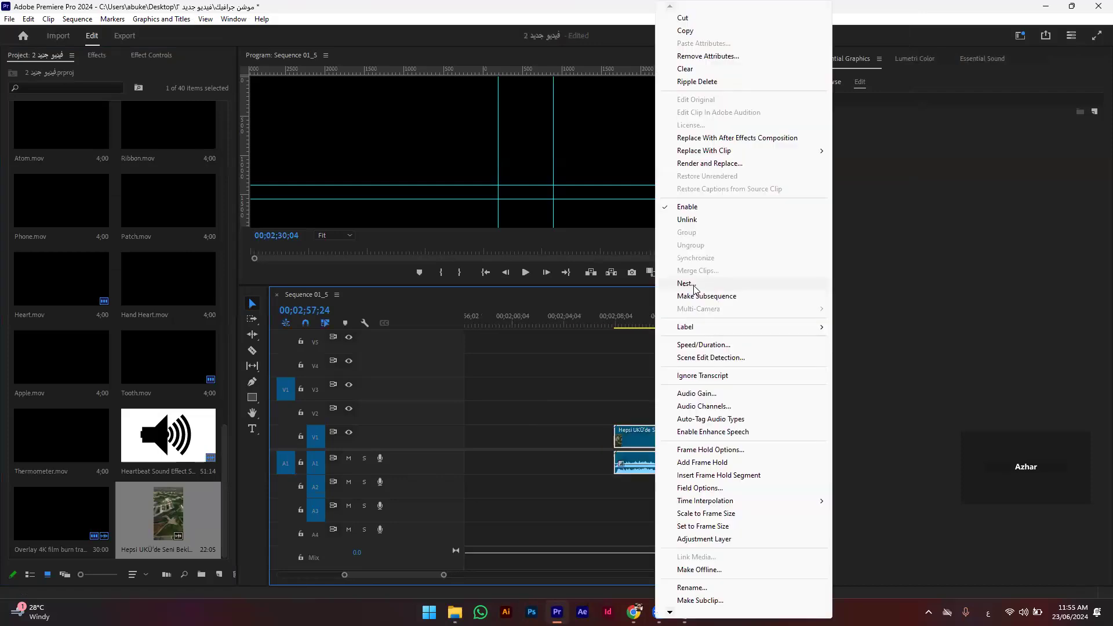
left_click(687, 219)
left_click(667, 462)
key("Delete")
mouse_move(676, 442)
left_mouse_down()
mouse_move(450, 447)
mouse_move(626, 430)
mouse_move(586, 423)
mouse_move(570, 399)
left_mouse_up()
Step: Snap the Hepsi clip's start to the playhead at 23;11
left_click(529, 319)
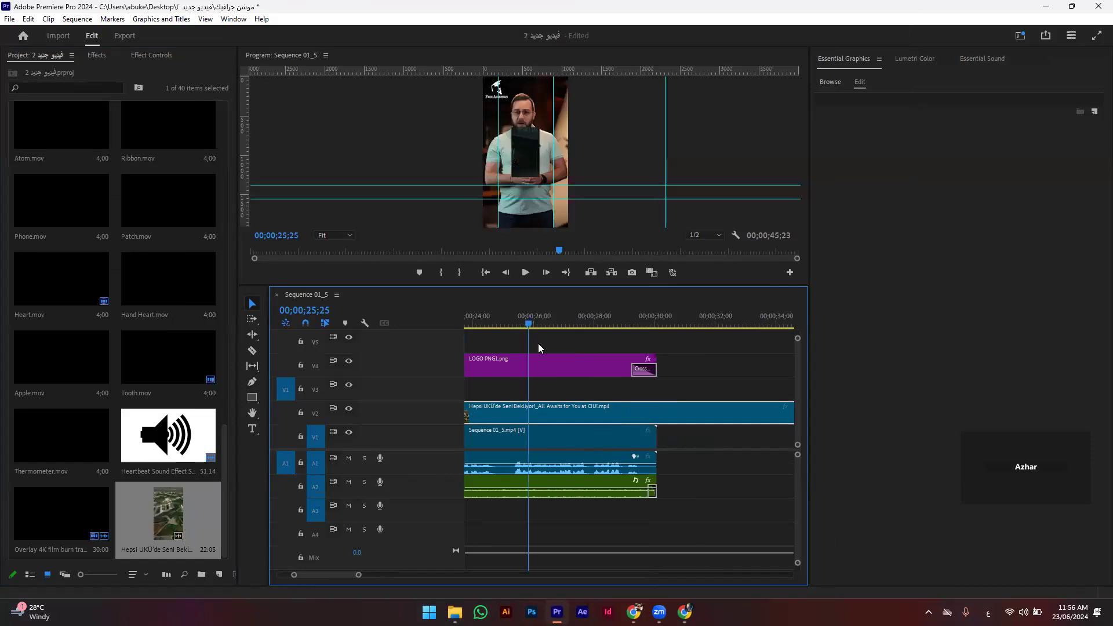
scroll(672, 315, "up", 3)
scroll(667, 316, "up", 2)
left_click(660, 320)
left_click_drag(649, 319, 662, 320)
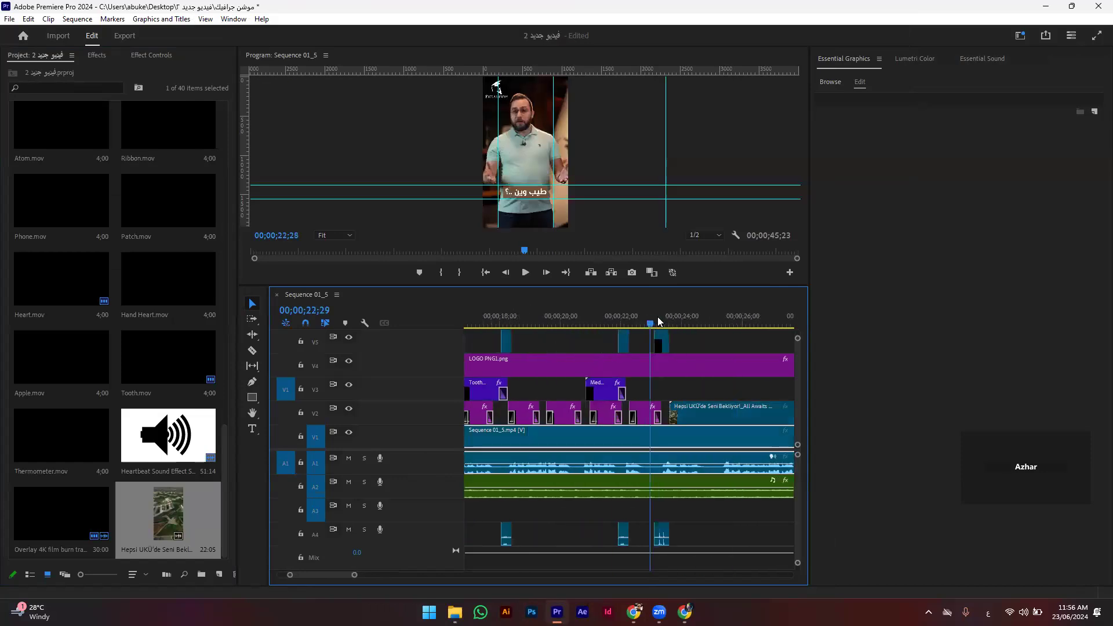
left_click_drag(692, 418, 685, 417)
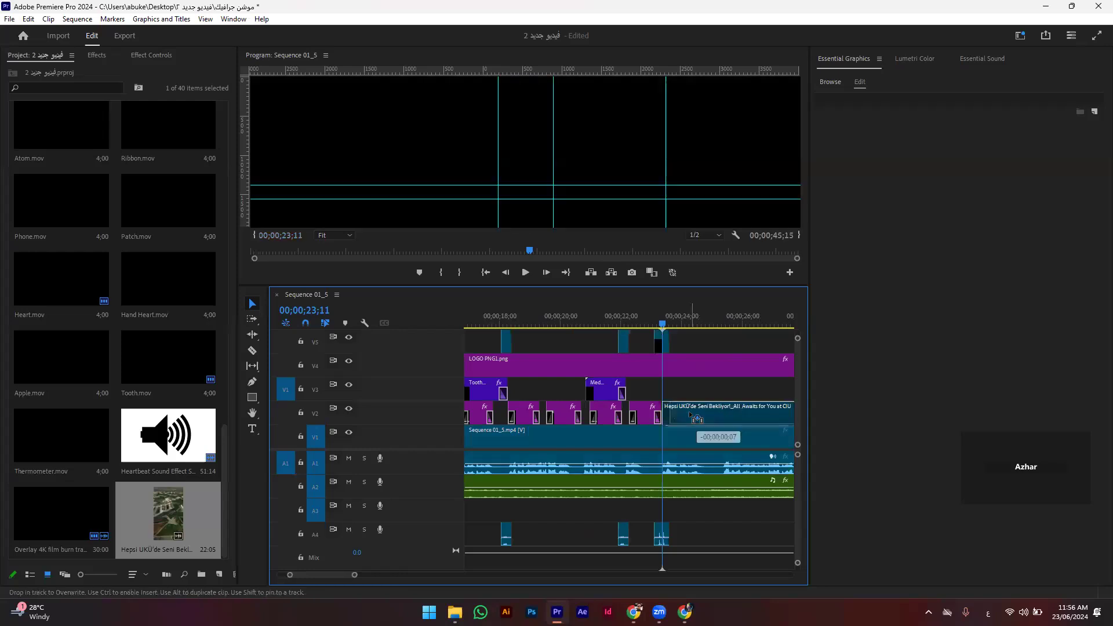
Step: Set the Hepsi clip's Scale to 307 in Effect Controls
left_click(97, 55)
left_click(135, 54)
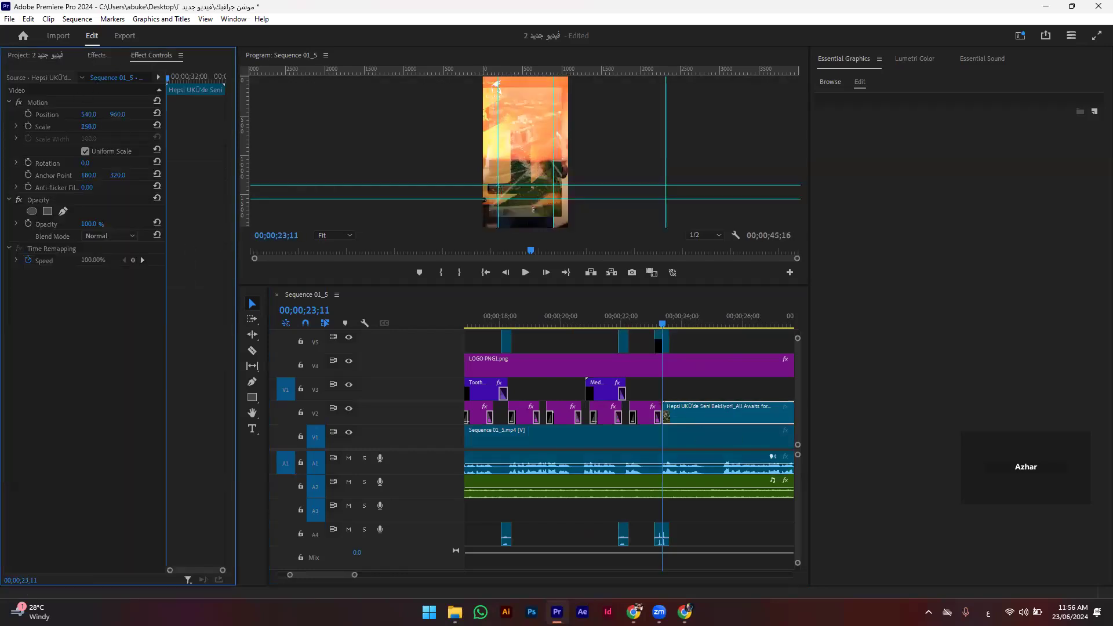
left_click_drag(89, 126, 102, 132)
left_click(586, 251)
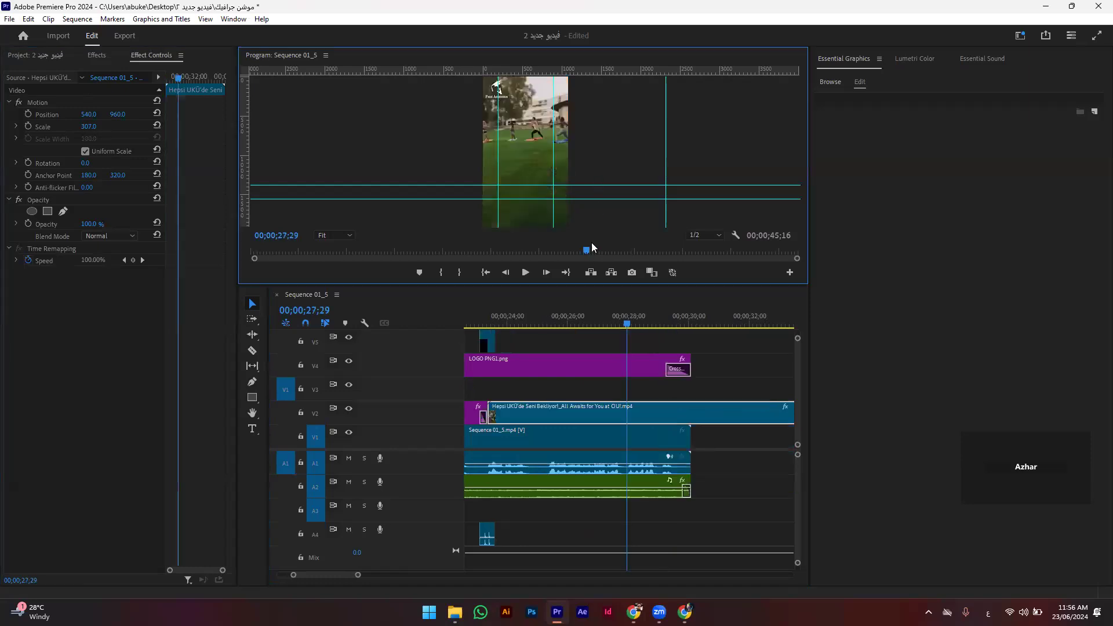
Step: Preview the scaled clip in the maximized view at Full playback resolution
key("grave")
left_click_drag(665, 555, 511, 554)
key("space")
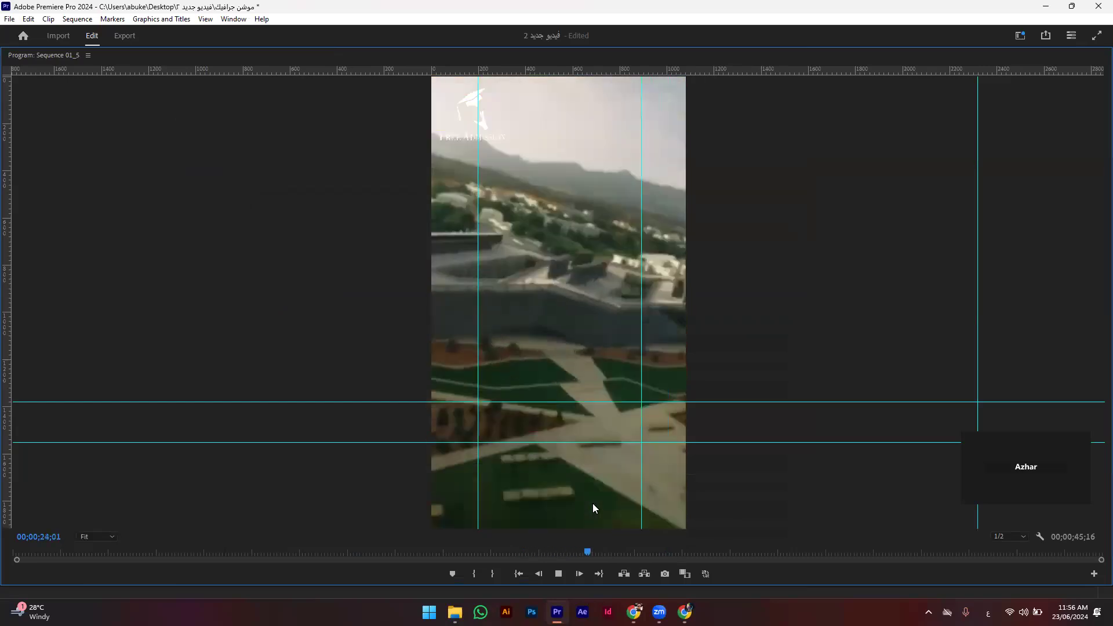
key("space")
left_click(1016, 536)
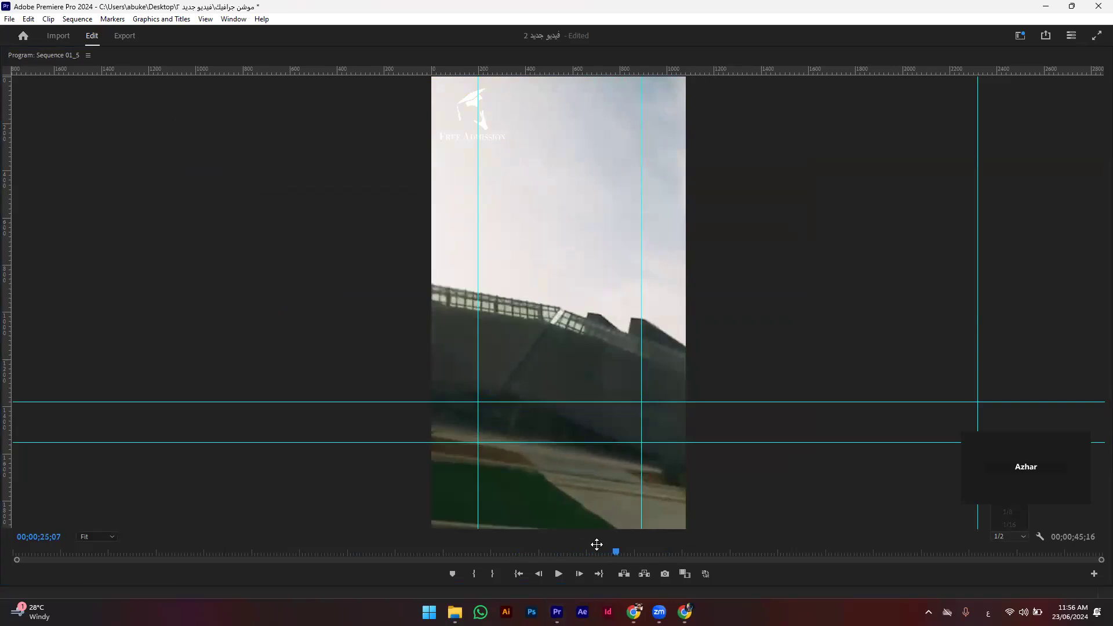
left_click(581, 555)
key("space")
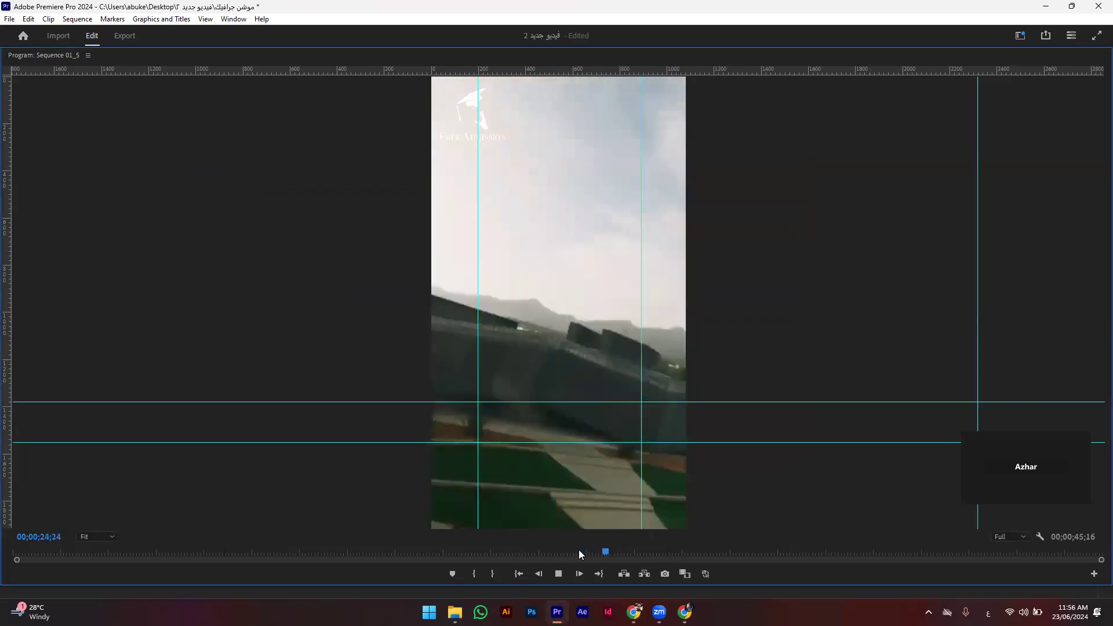
key("grave")
key("space")
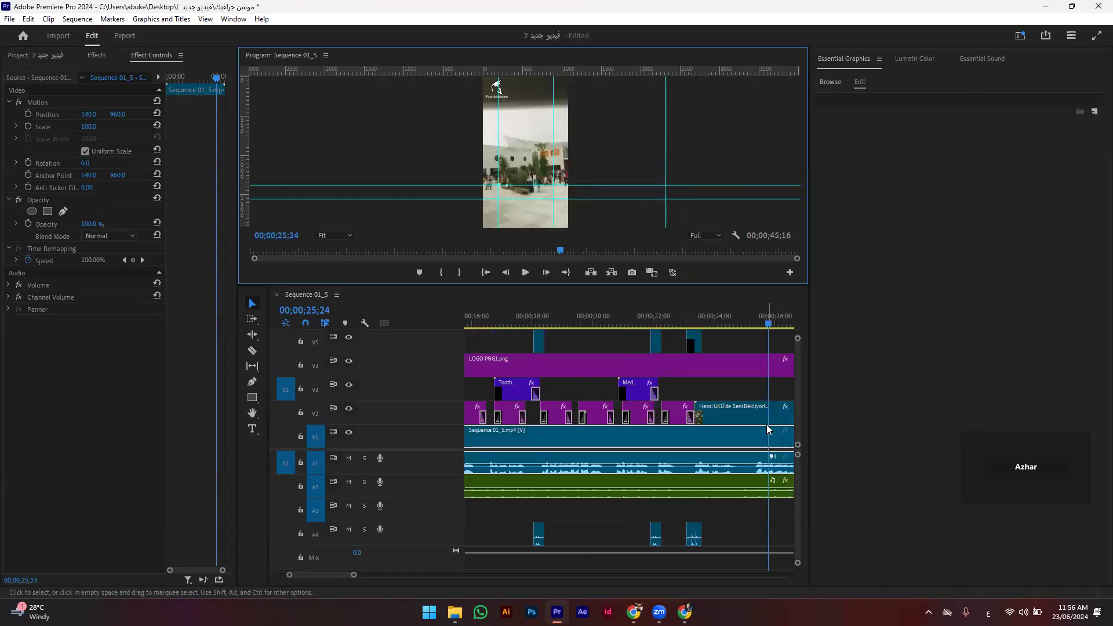
Step: Replay the preview from 22;18, then delete the Hepsi clip from V2
left_click_drag(761, 321, 672, 338)
key("space")
key("grave")
key("grave")
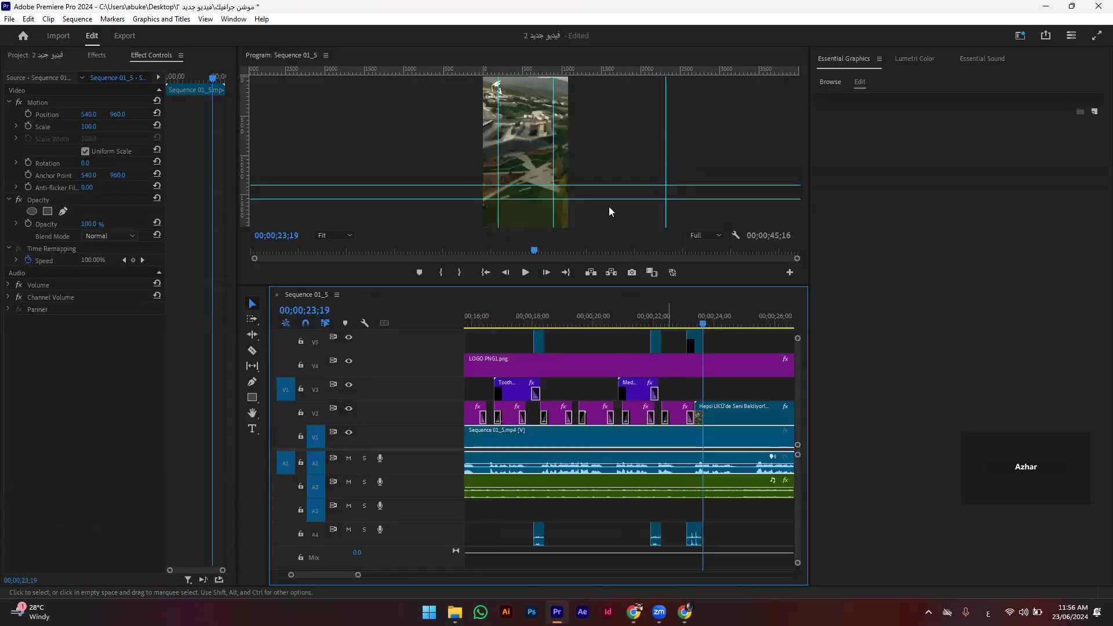
key("grave")
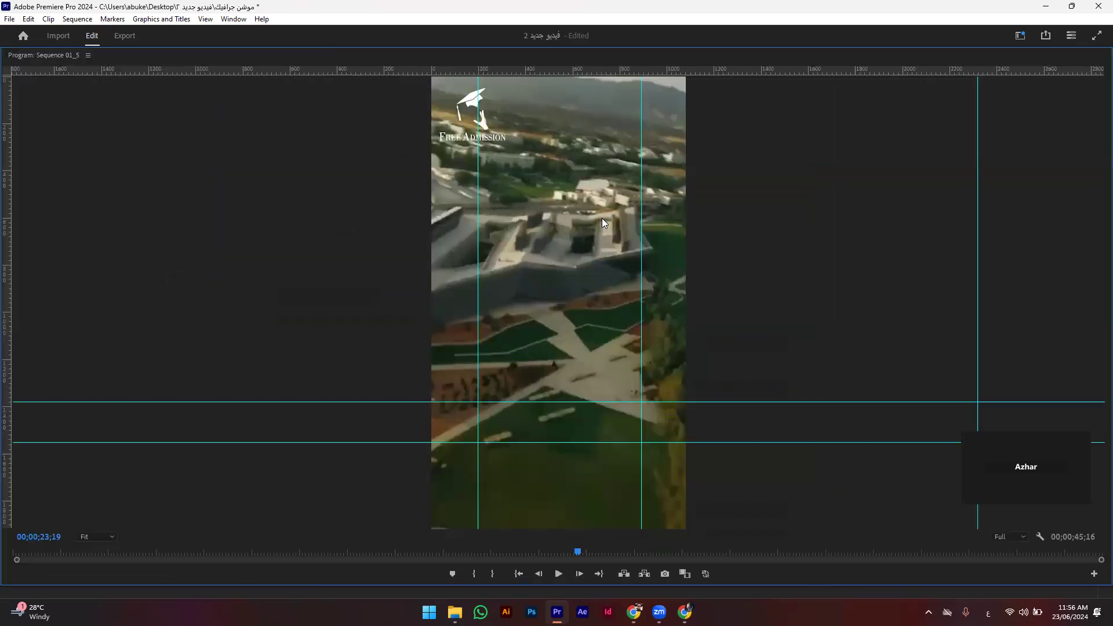
key("space")
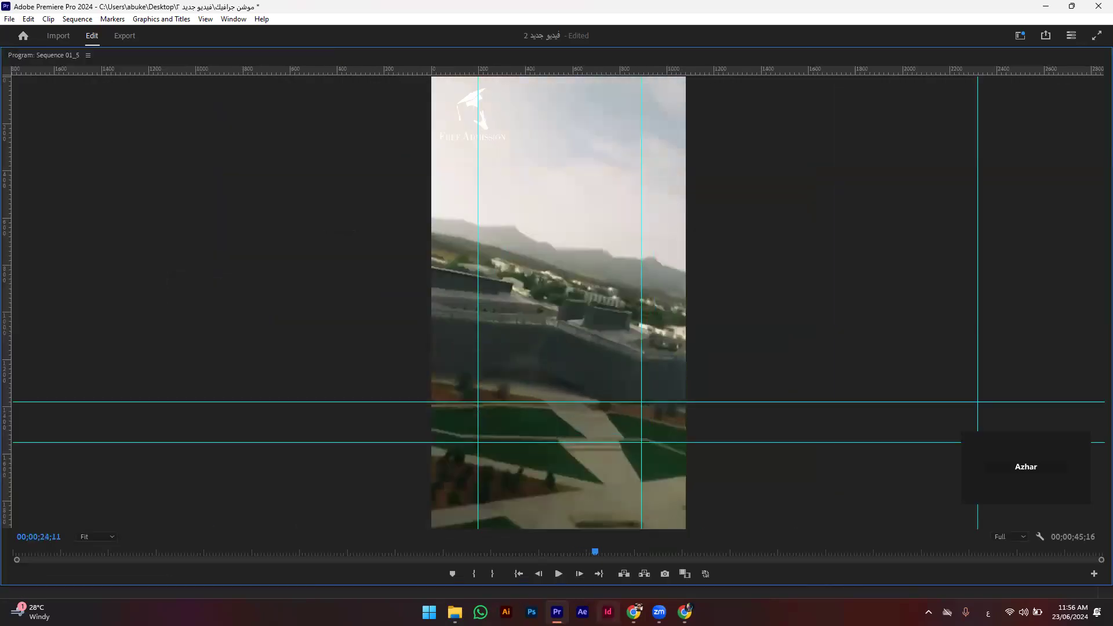
left_click(634, 611)
left_click(634, 611)
key("grave")
left_click(735, 415)
key("Delete")
Step: Remove the Hepsi clip from the project and import 'UKÜ'de Seni Bekliyor!.mp4'
left_click(96, 55)
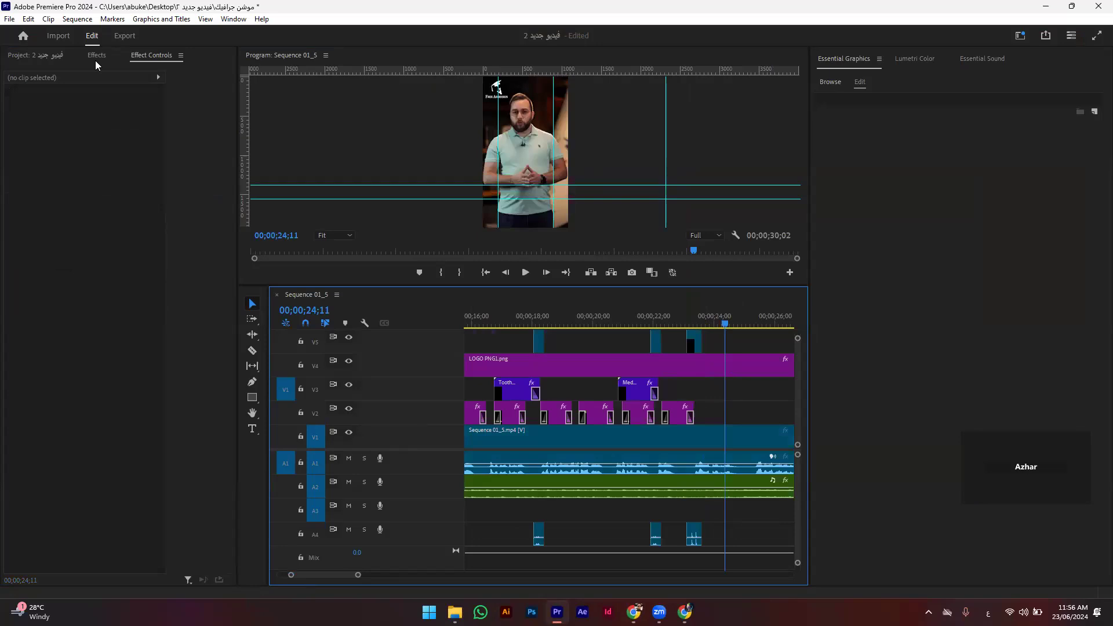
left_click(36, 55)
key("Delete")
double_click(167, 532)
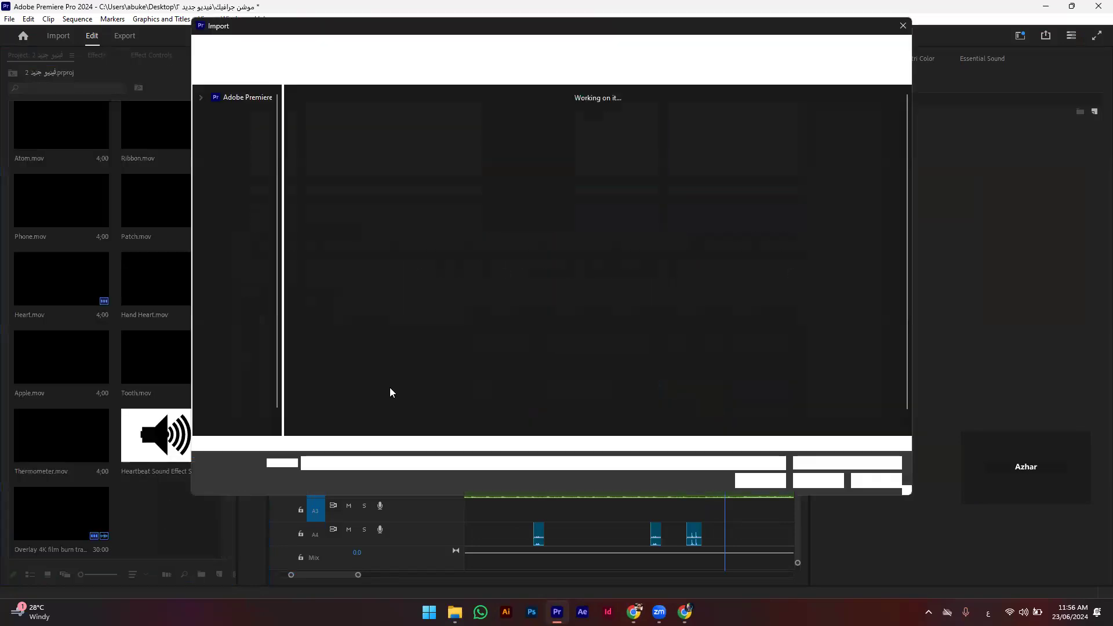
double_click(659, 400)
Step: Place the UKÜ clip on the timeline, delete its audio, and move it onto V2 near 24 seconds
mouse_move(203, 507)
left_mouse_down()
mouse_move(728, 425)
mouse_move(733, 342)
left_mouse_up()
right_click(741, 342)
left_click(773, 219)
left_click(766, 513)
key("Delete")
left_click_drag(749, 354, 741, 353)
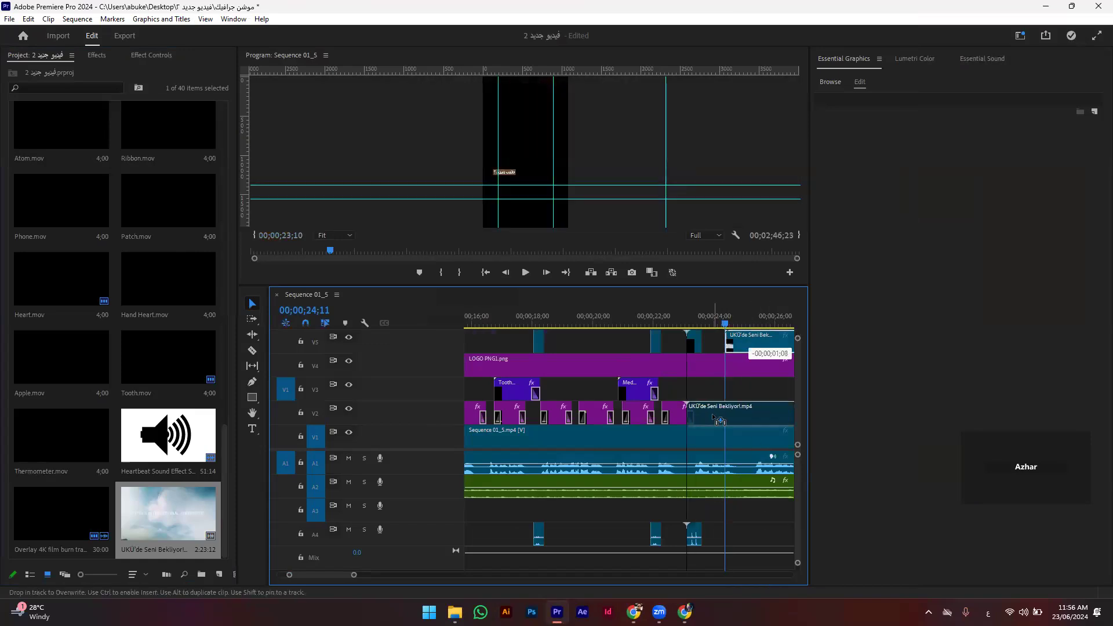
mouse_move(741, 353)
left_mouse_down()
mouse_move(711, 413)
mouse_move(783, 415)
mouse_move(631, 417)
left_mouse_up()
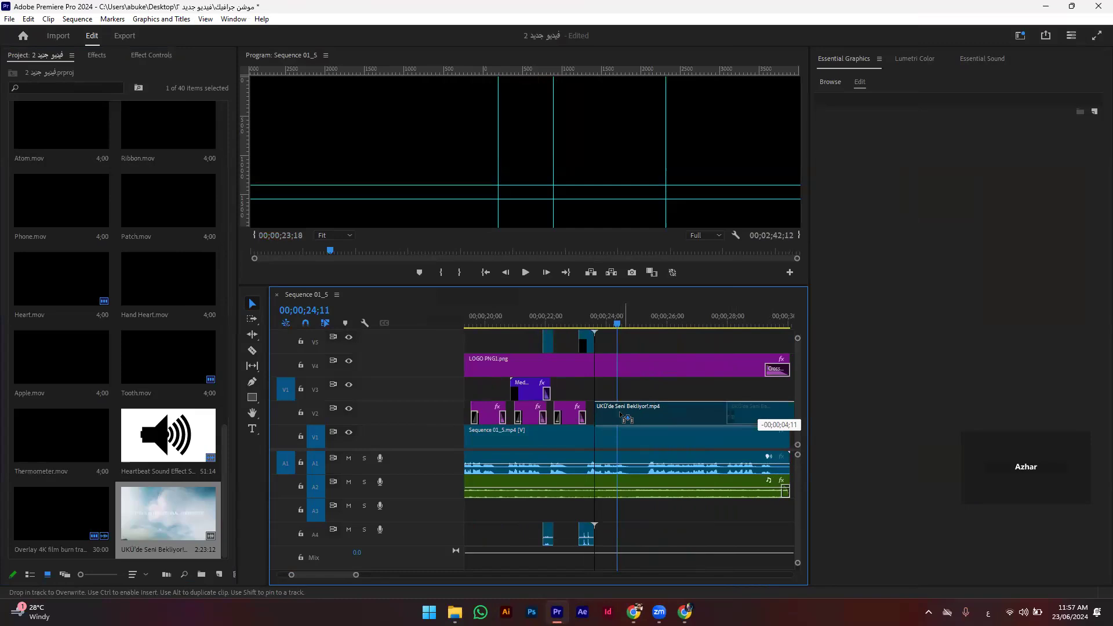
left_click_drag(633, 417, 623, 415)
Step: Scale the university clip up to about 487 so it fills the frame, then preview full-screen
left_click(142, 56)
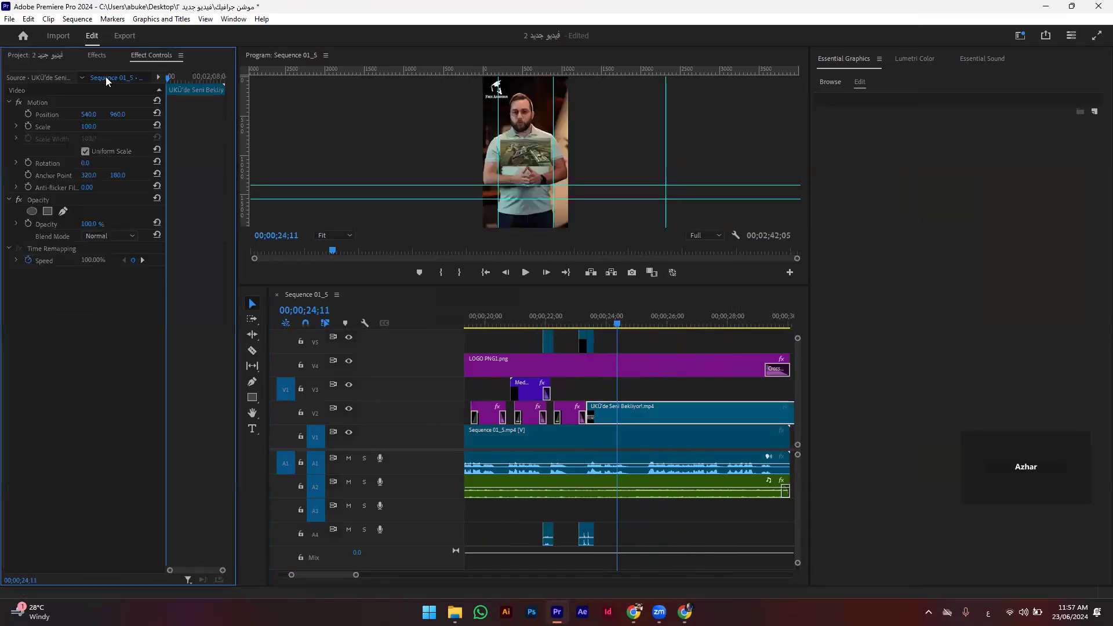
left_click_drag(89, 127, 147, 126)
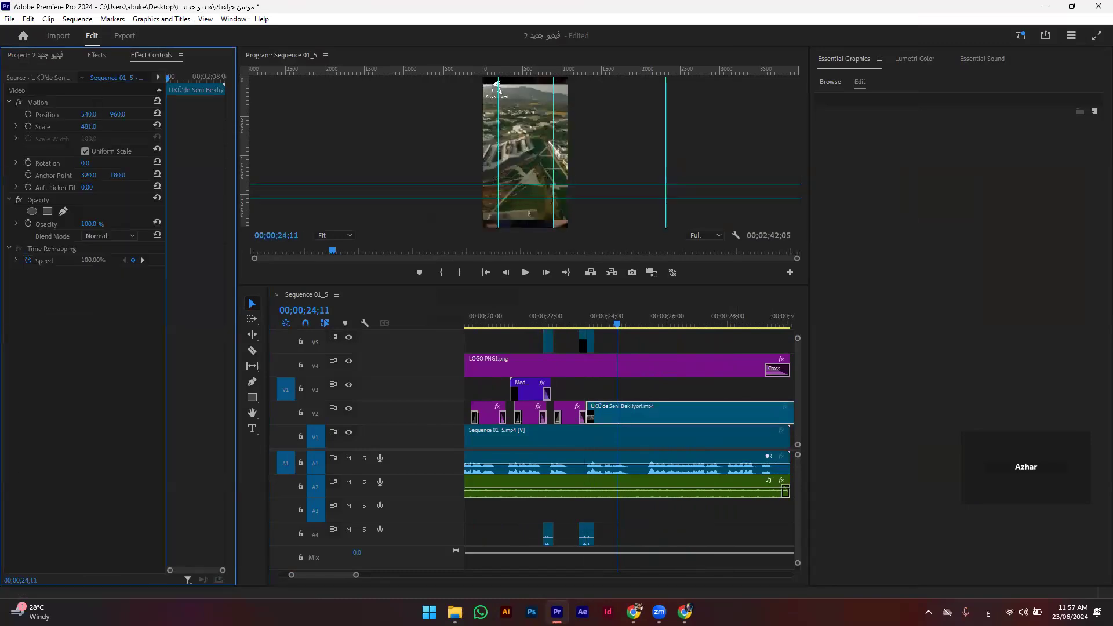
key("grave")
key("space")
key("space")
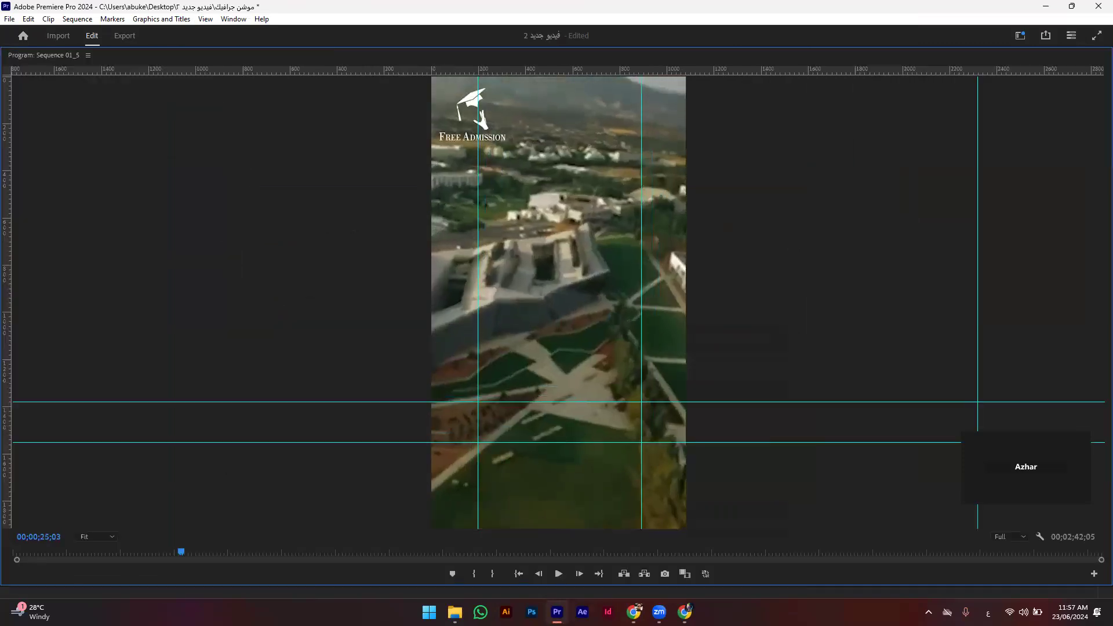
Step: Preview the 480p WEBM version of the clip from the savefrom.net page, then go back
left_click(633, 611)
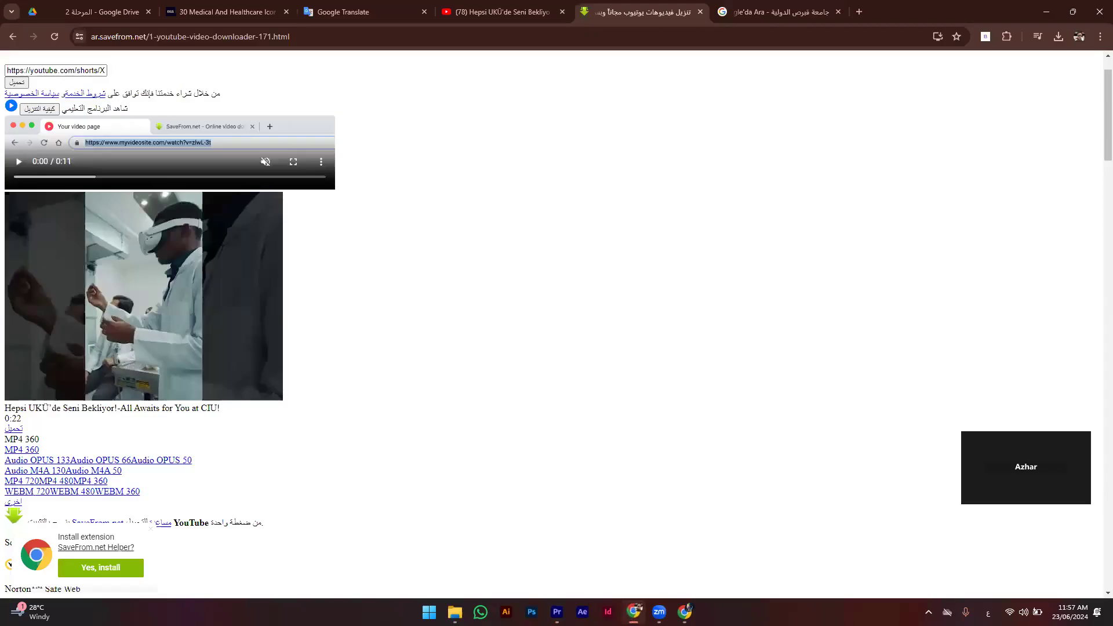
scroll(103, 447, "down", 1)
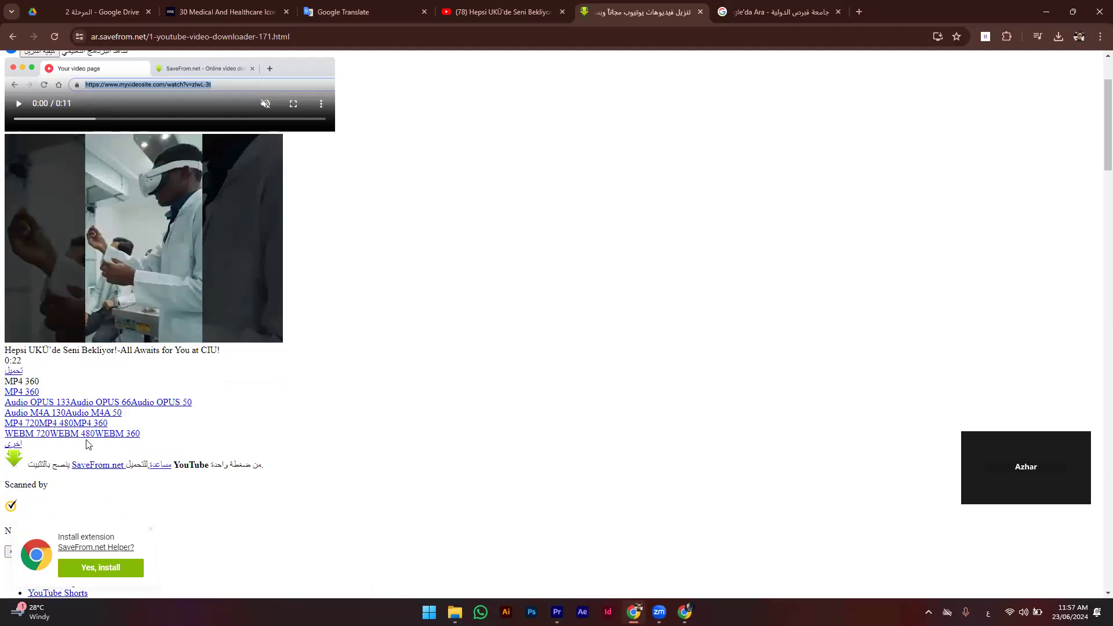
scroll(88, 445, "down", 2)
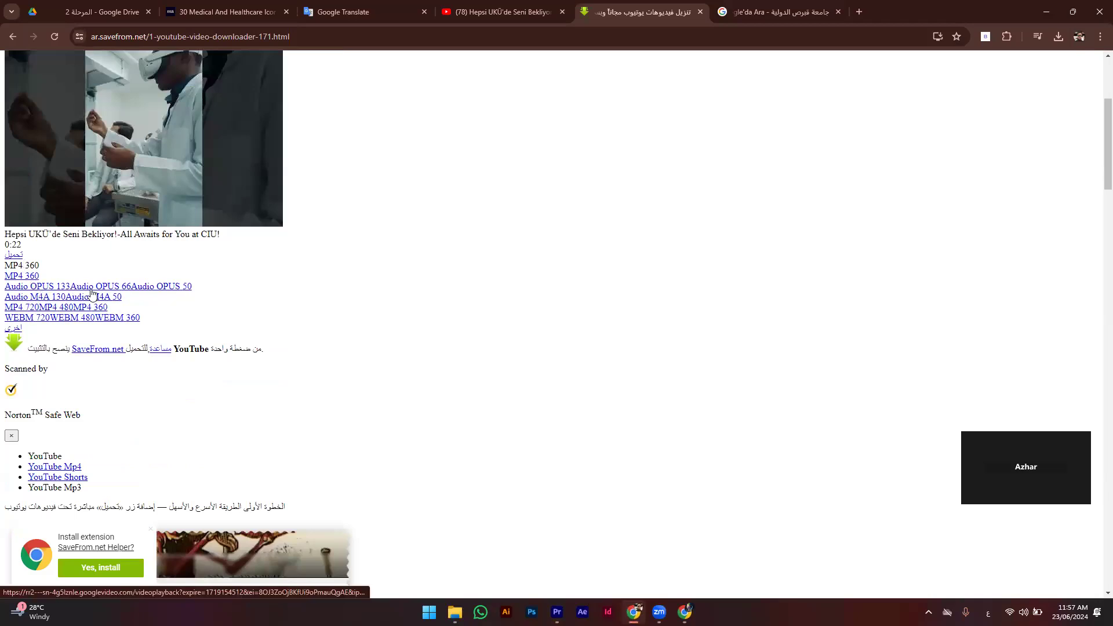
left_click(89, 315)
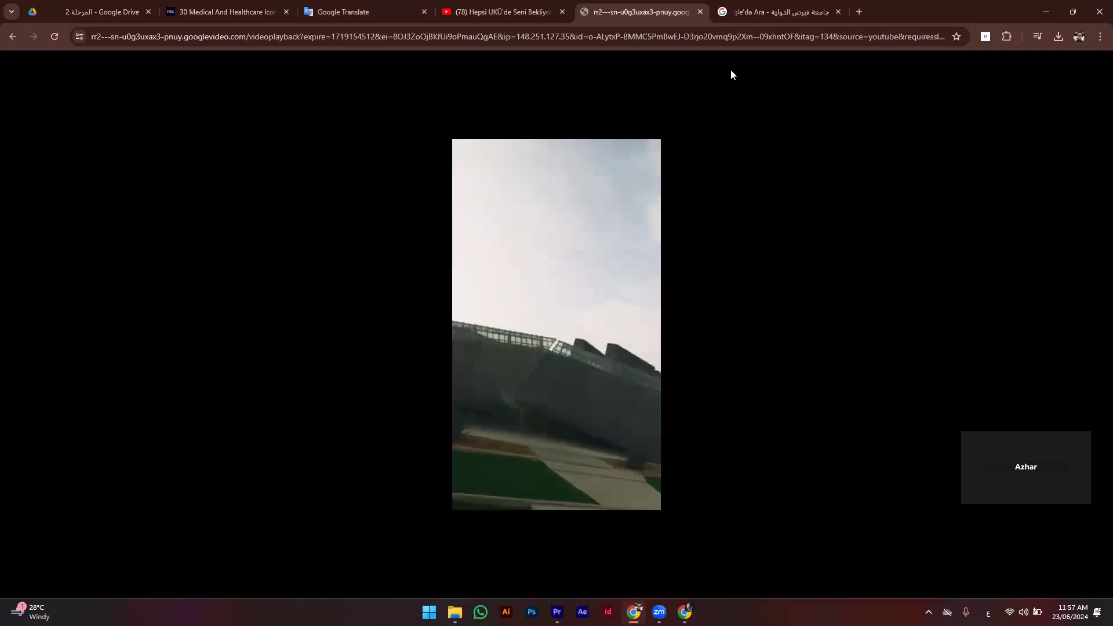
mouse_move(542, 398)
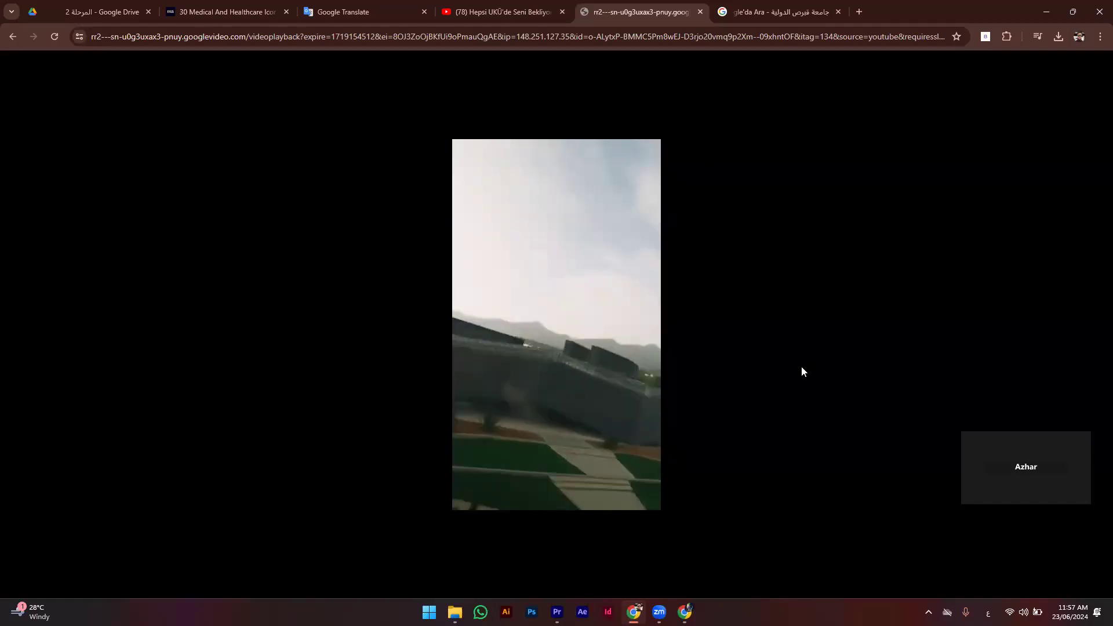
key("space")
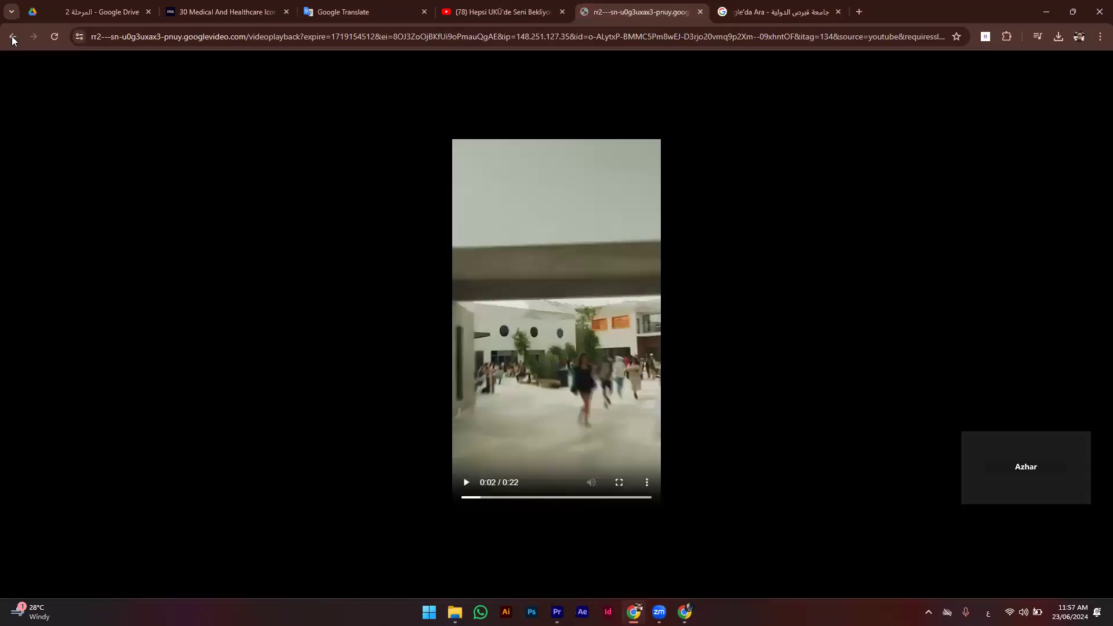
left_click(13, 37)
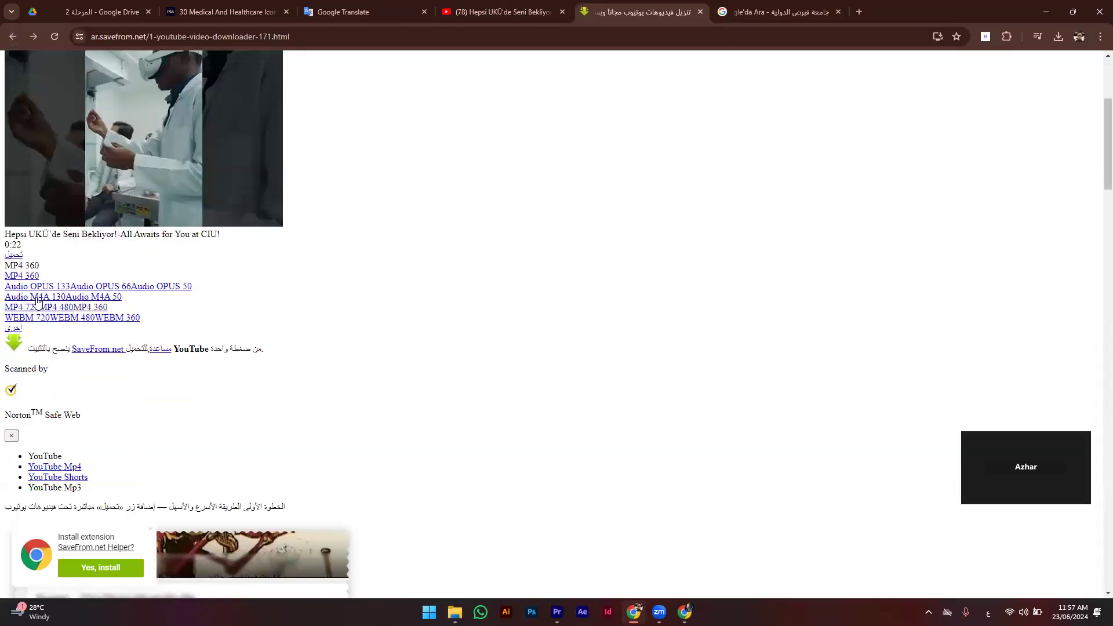
Step: Download the 720p WEBM version as videoplayback (11).mp4 and show it in the Downloads folder
left_click(24, 317)
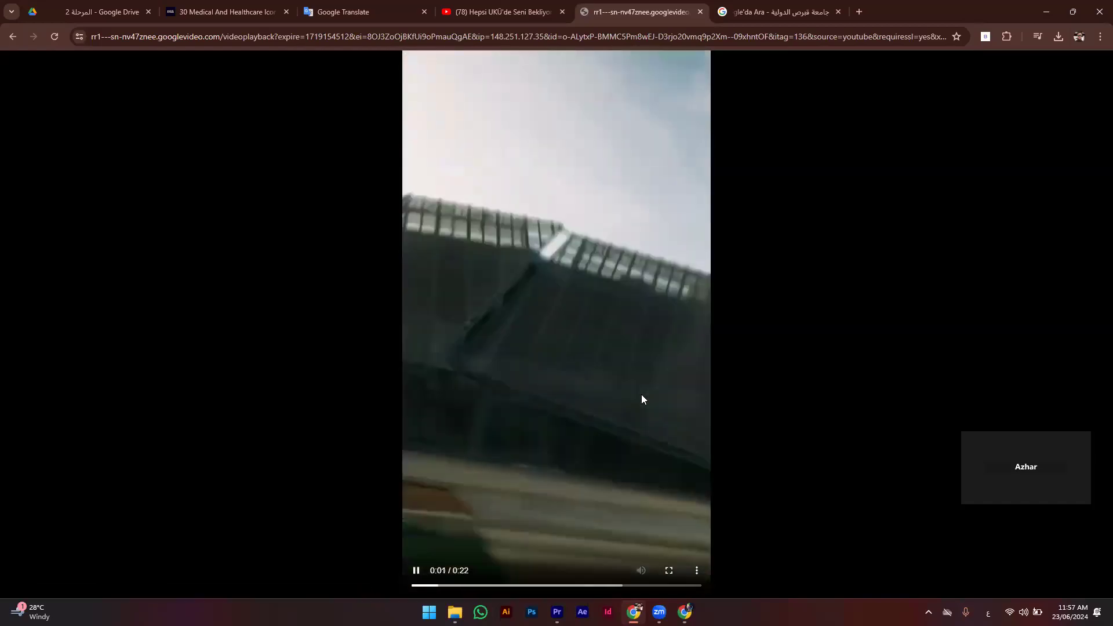
left_click(665, 429)
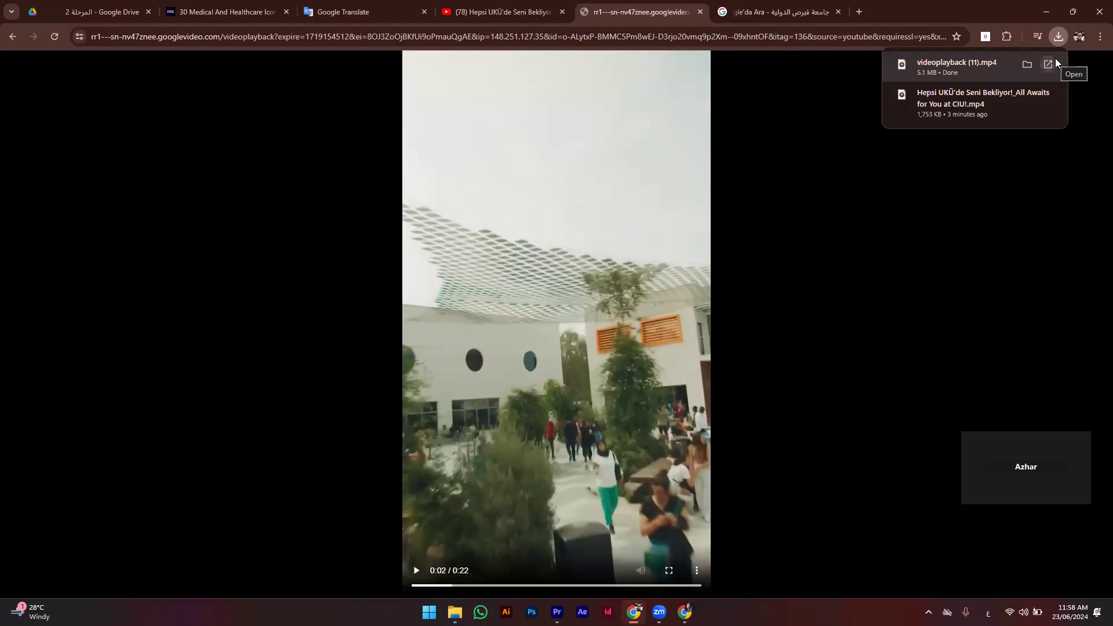
left_click(1030, 72)
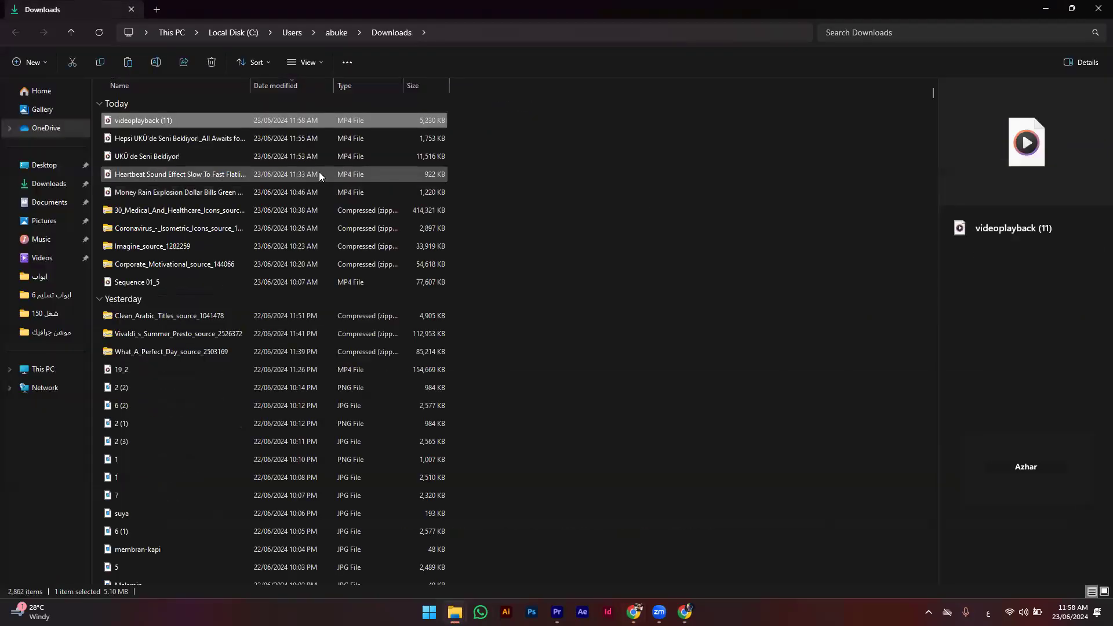
Step: Paste a copy of videoplayback (11) into Desktop > شغل 150 and return to Premiere Pro
left_click(356, 109)
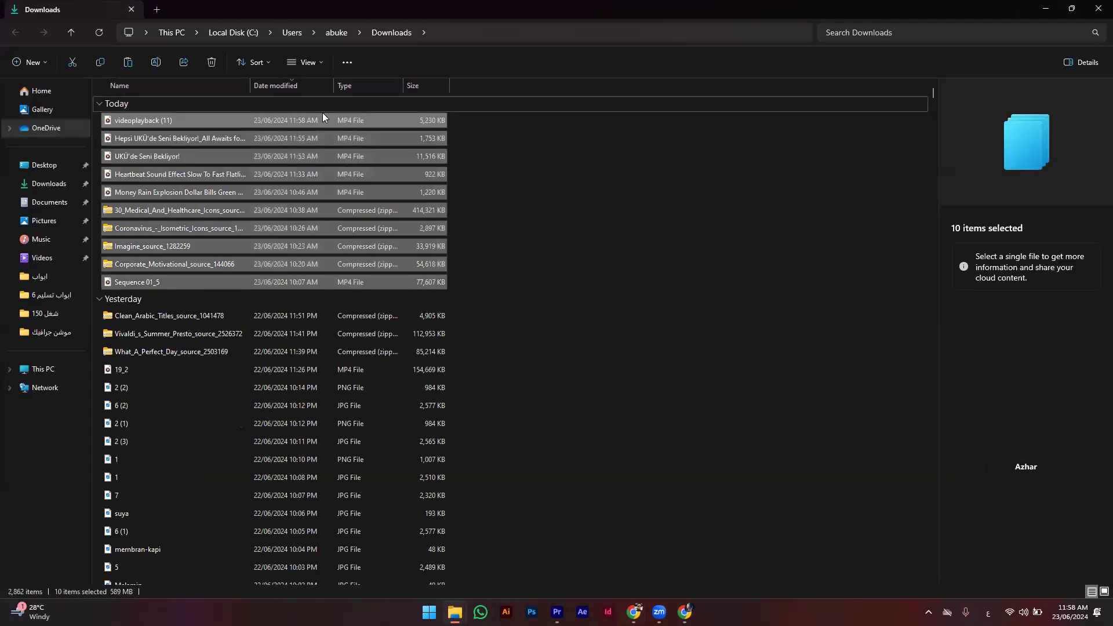
left_click(55, 331)
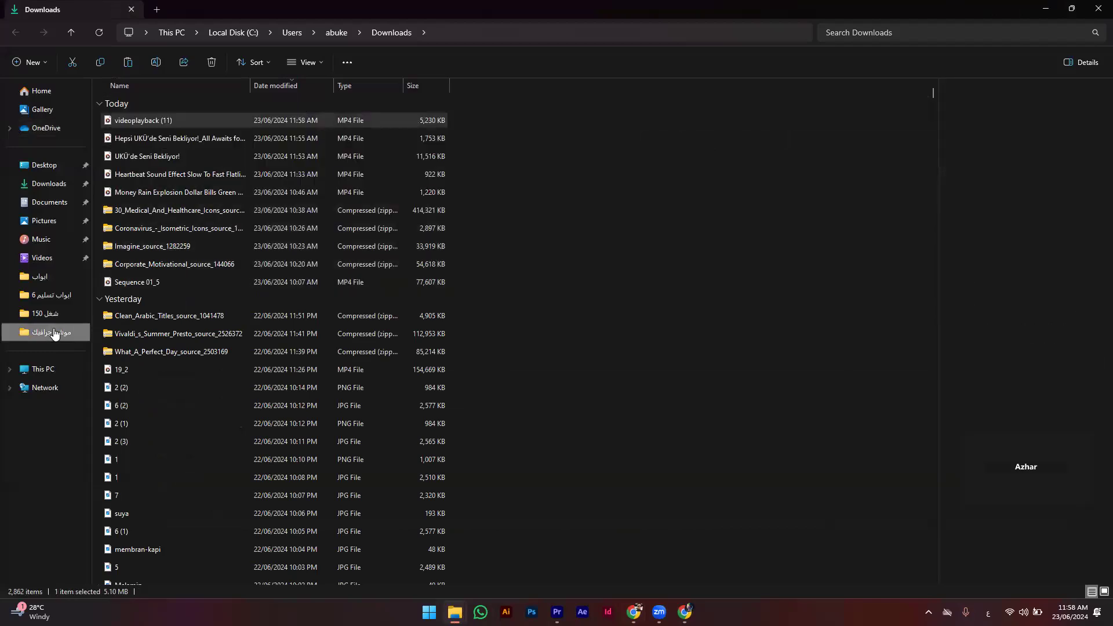
left_click(57, 320)
key("ctrl+v")
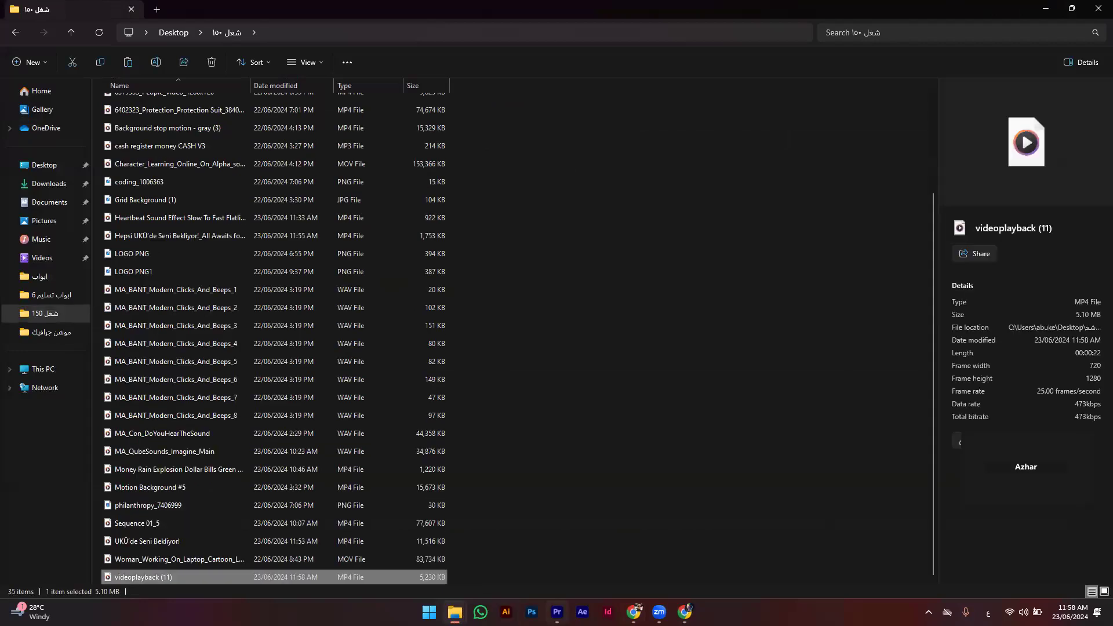
left_click(557, 612)
key("grave")
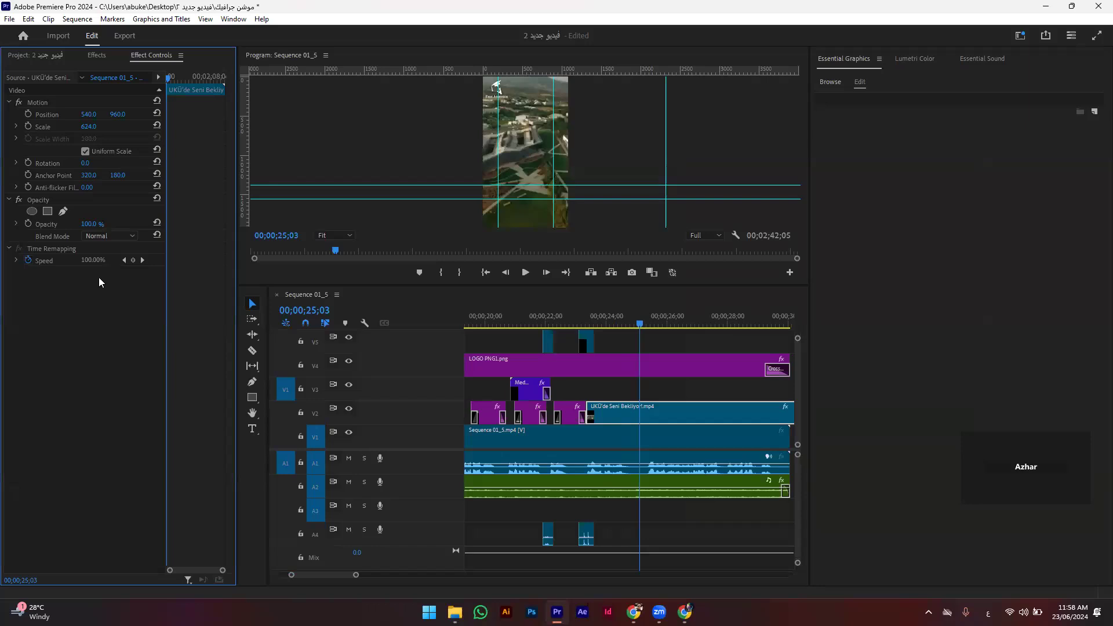
Step: Delete the old UKÜ clip from project and sequence, import videoplayback (11), and place it on V2
left_click(36, 54)
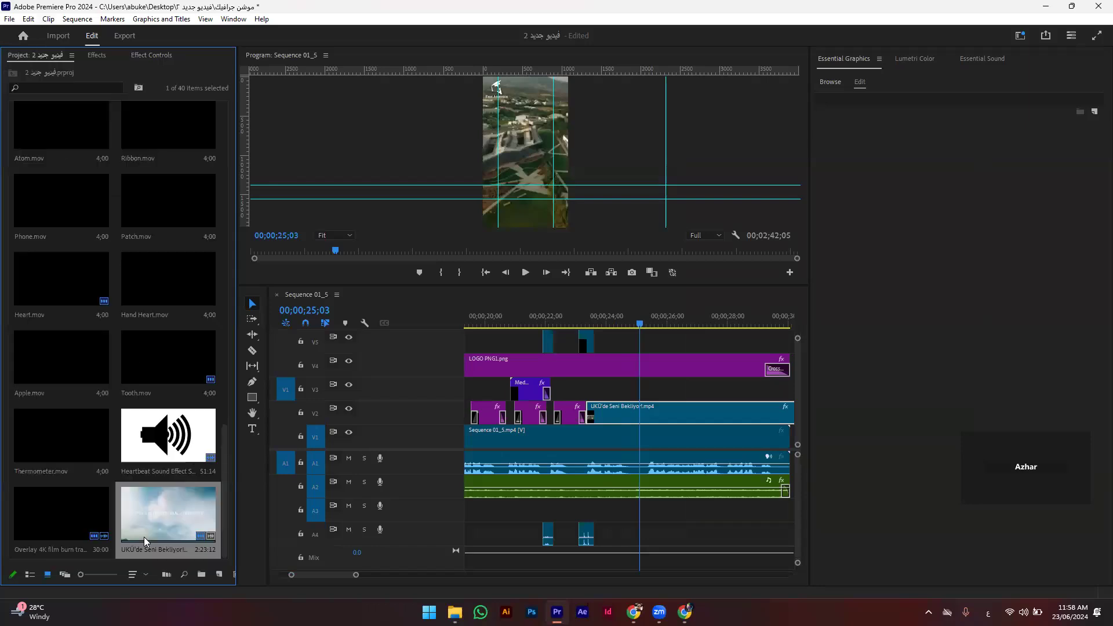
key("Delete")
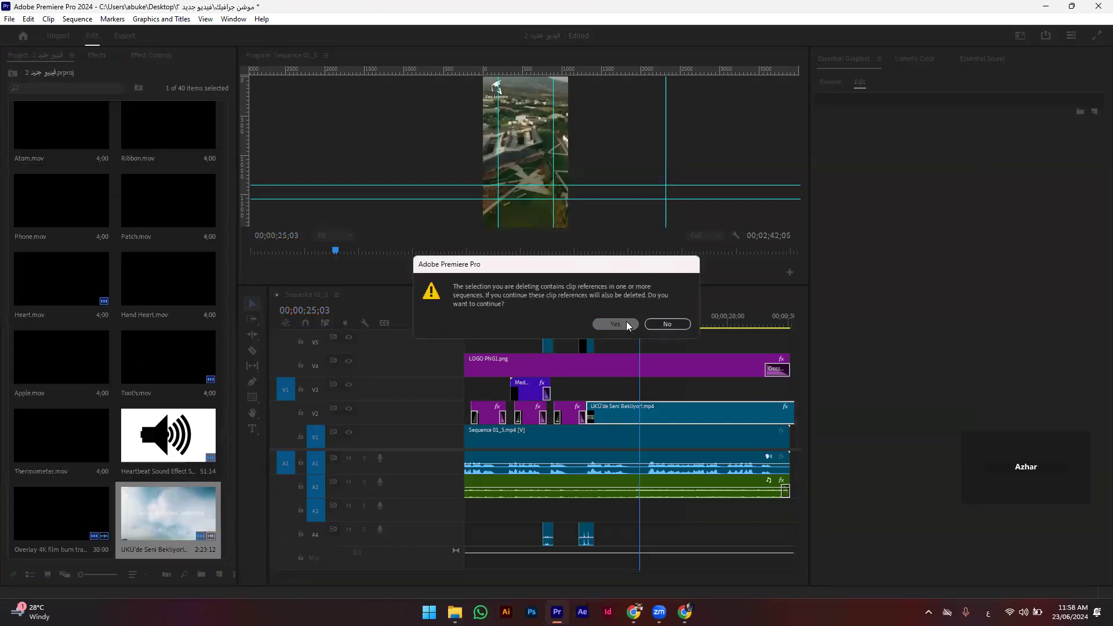
left_click(615, 323)
double_click(162, 501)
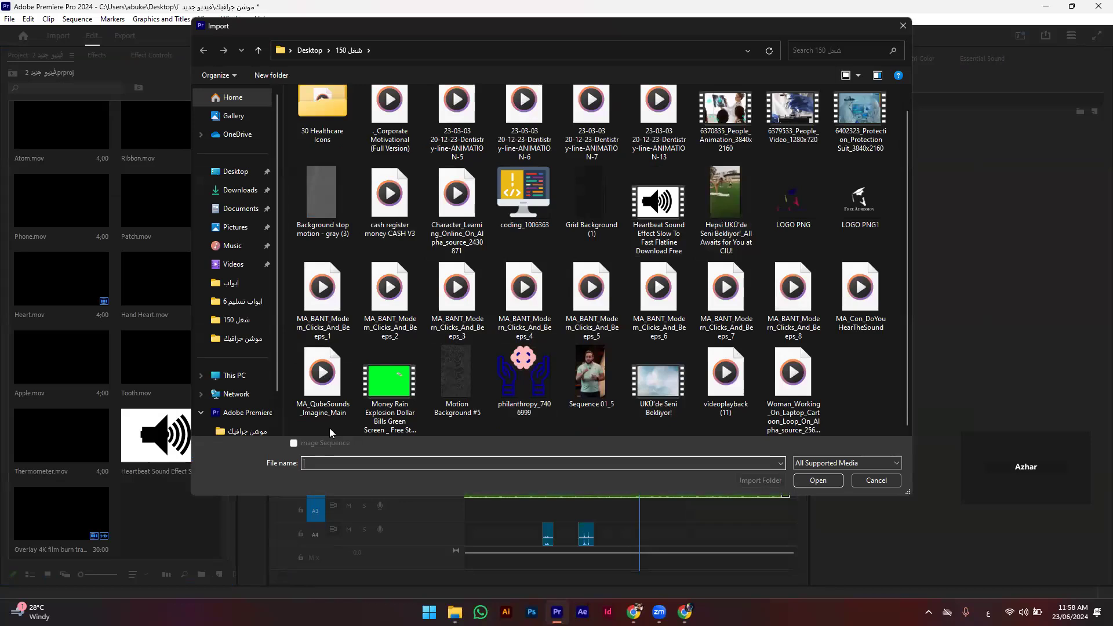
double_click(730, 369)
left_click_drag(319, 494, 608, 415)
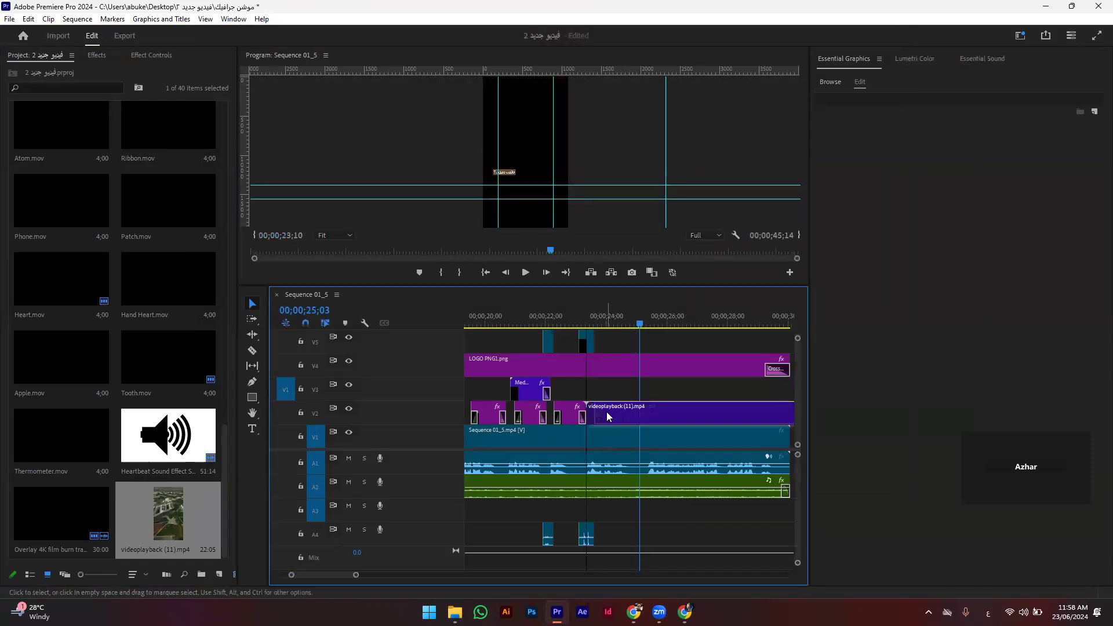
Step: Scale videoplayback (11) to 173 to fill the frame and preview it full-screen
left_click(152, 56)
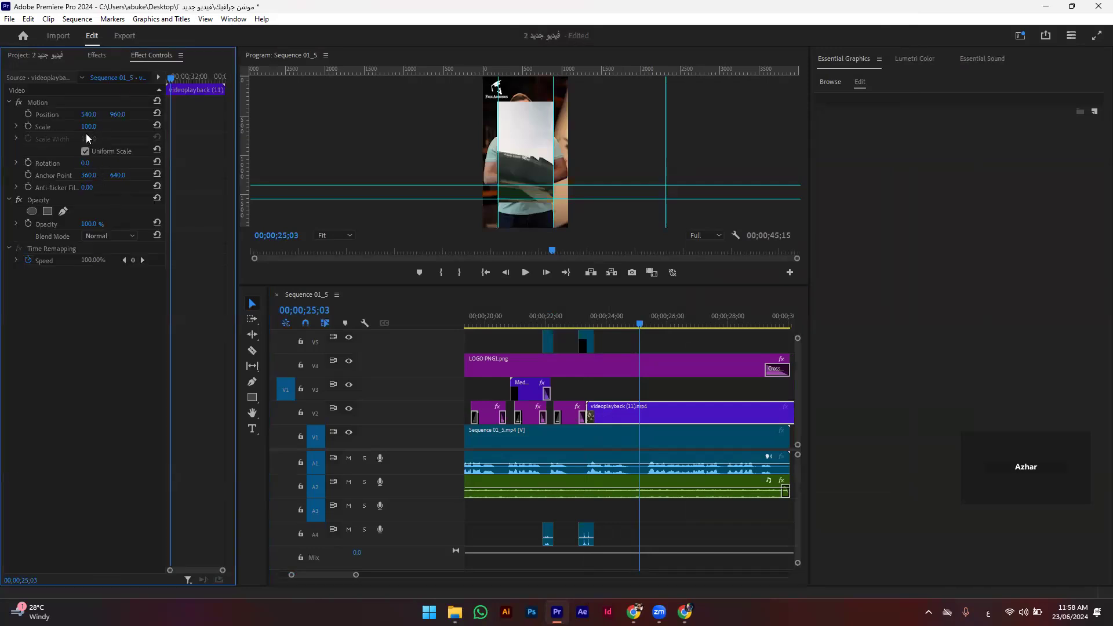
left_click_drag(550, 209, 558, 217)
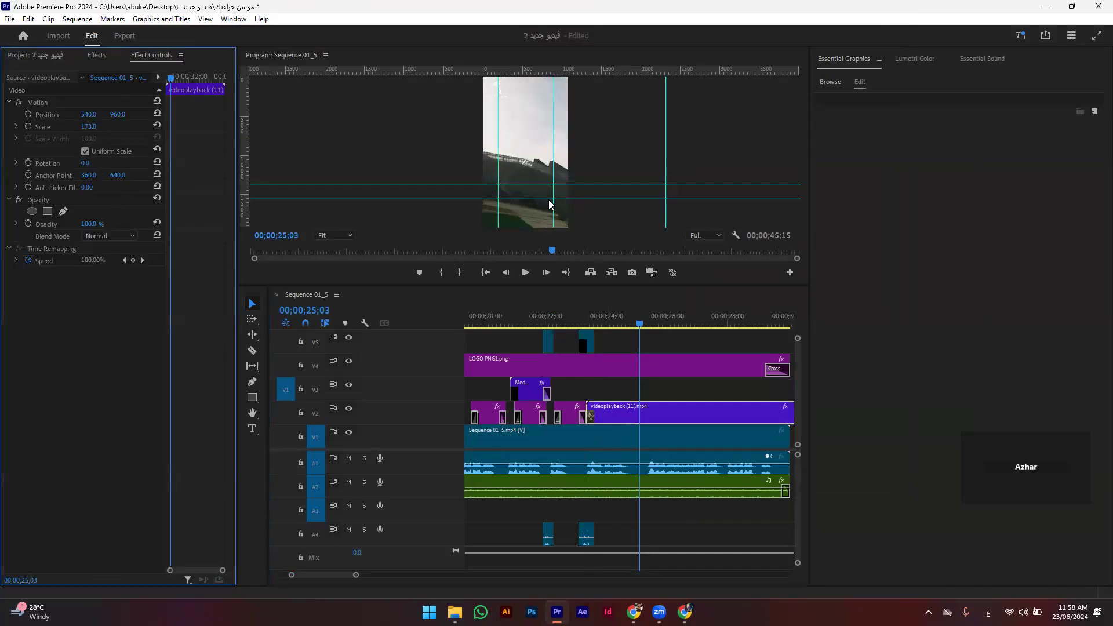
key("grave")
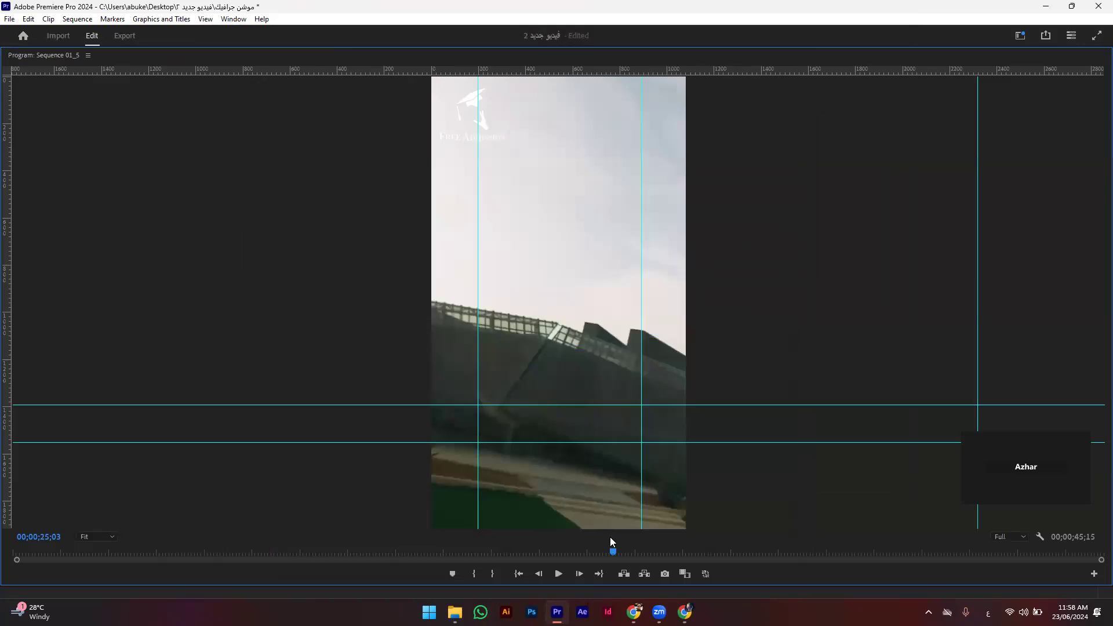
left_click(585, 551)
key("space")
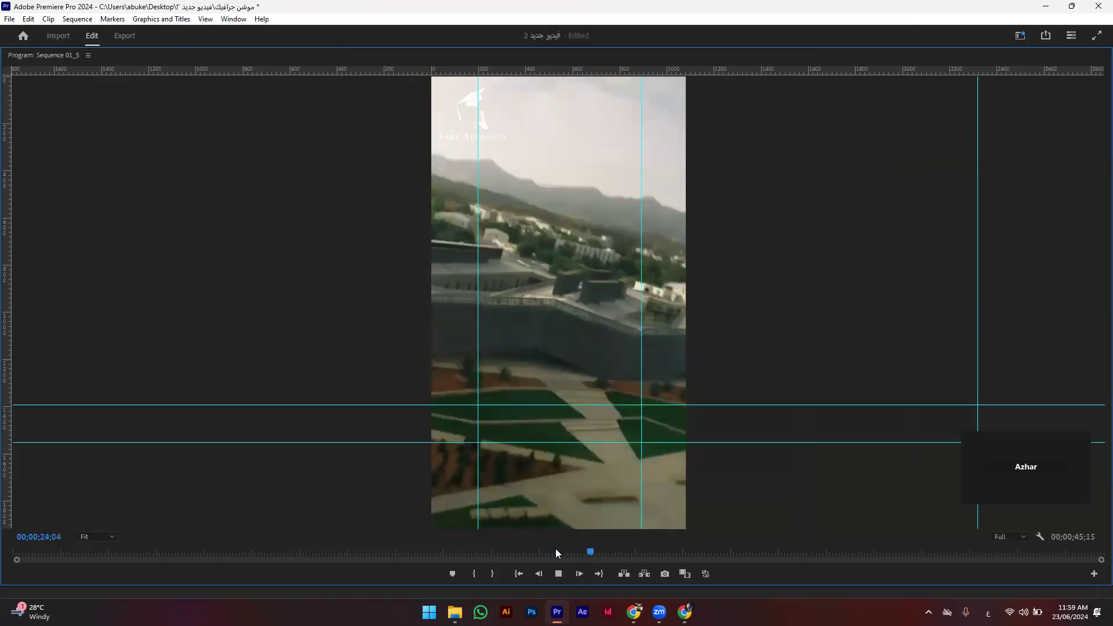
key("grave")
Step: Speed videoplayback (11) up to 150% and play back the result
key("space")
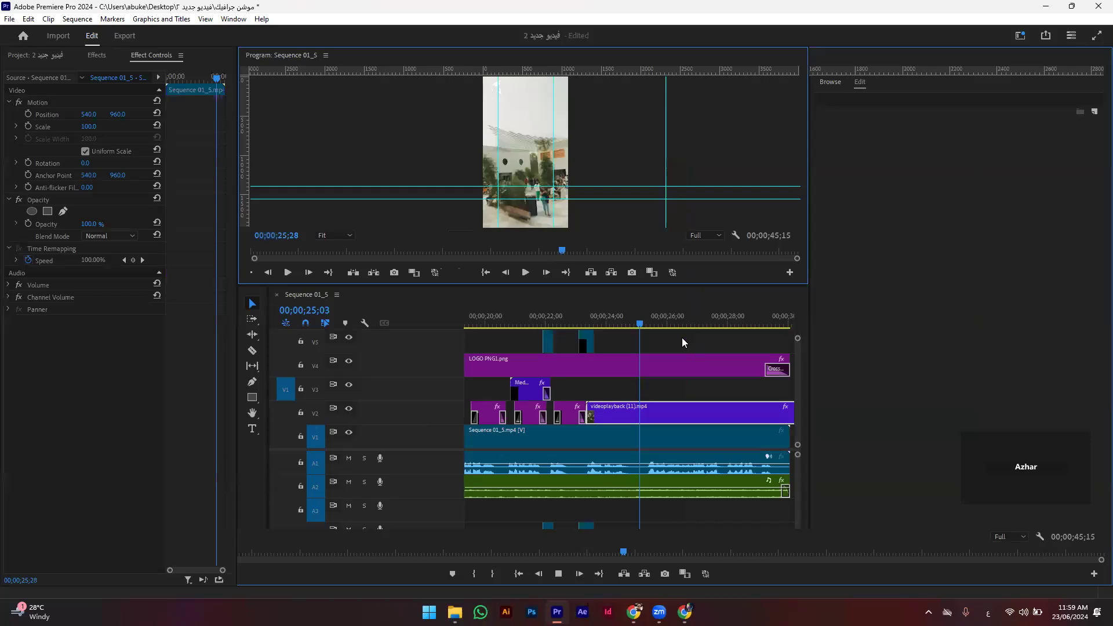
left_click(612, 321)
key("space")
key("space")
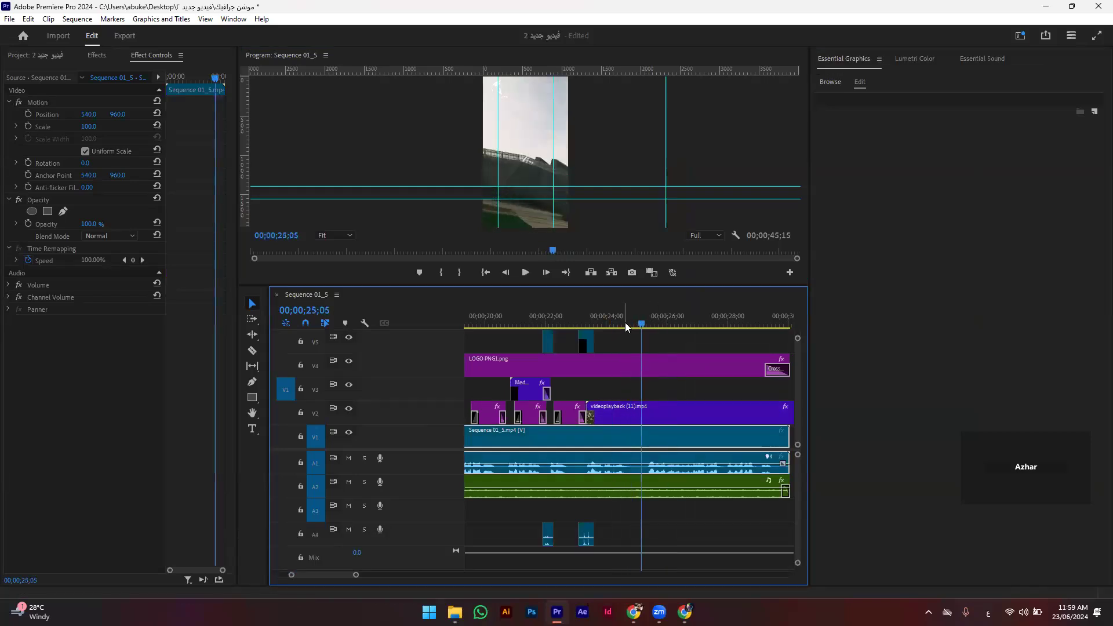
right_click(623, 419)
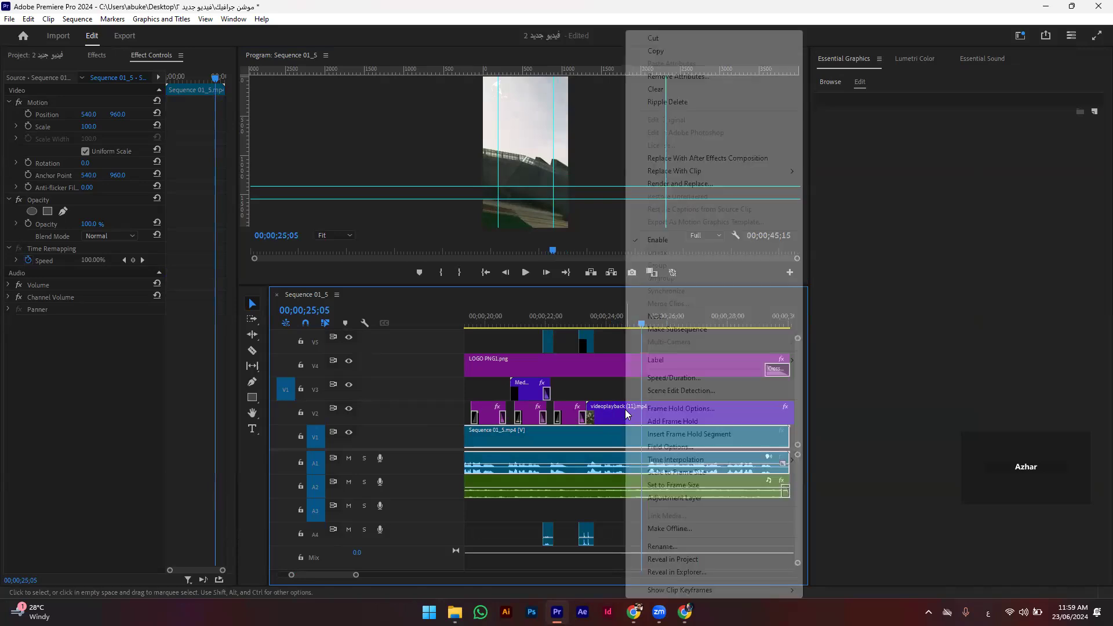
left_click(667, 378)
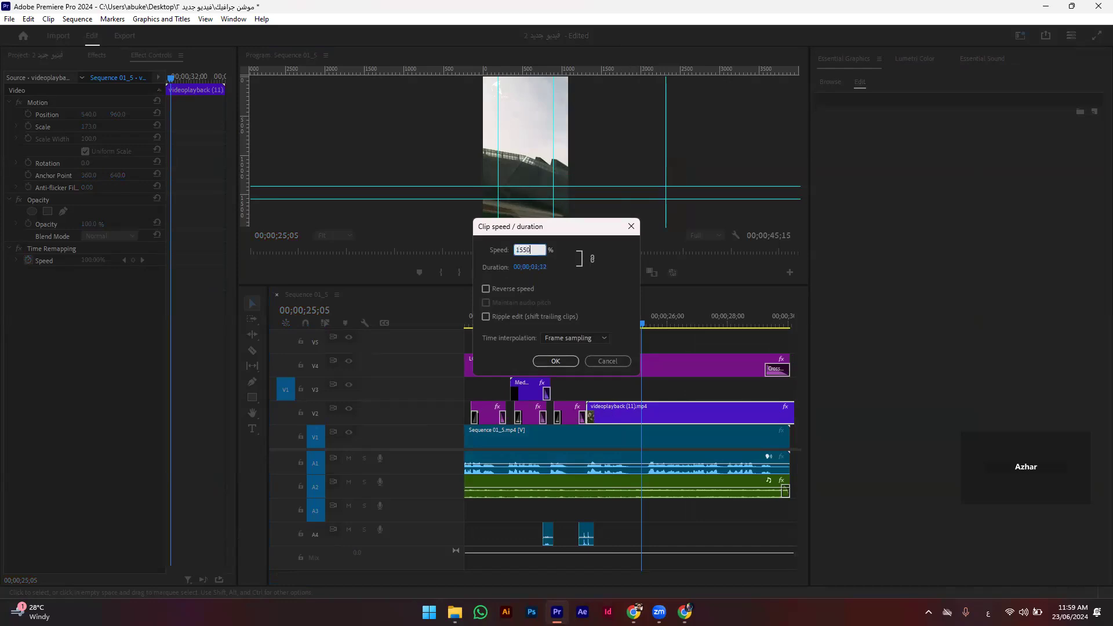
key("Return")
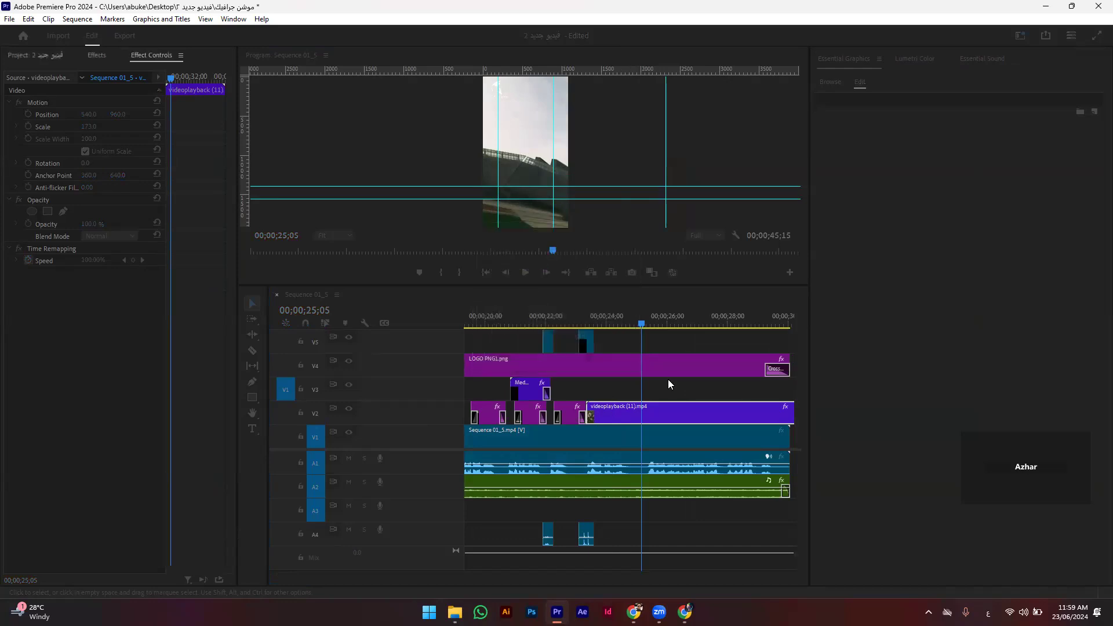
left_click(589, 322)
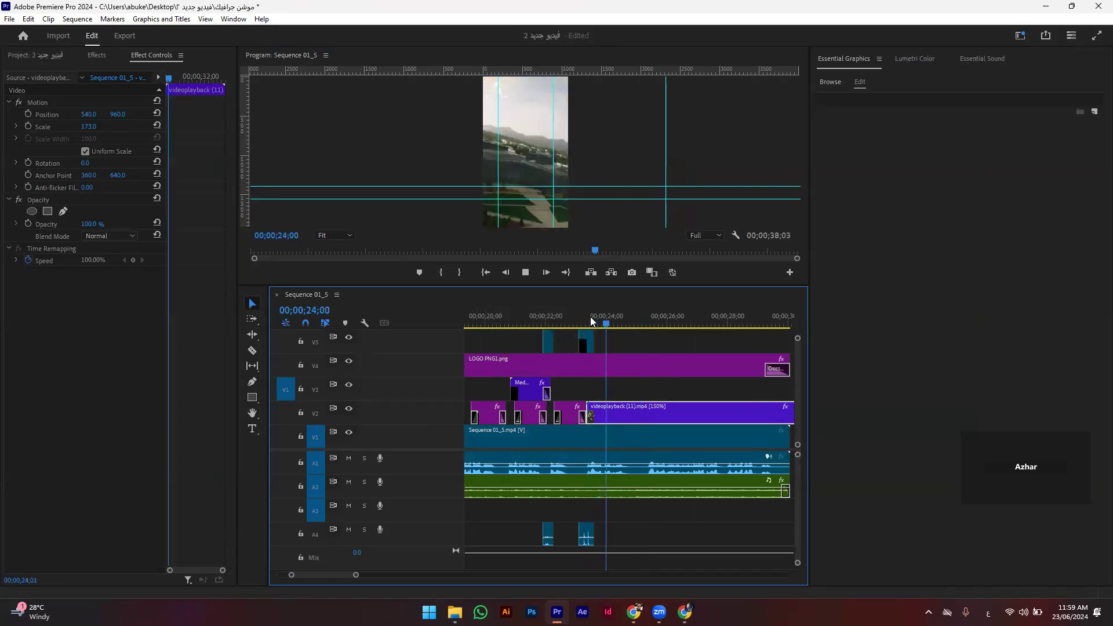
key("space")
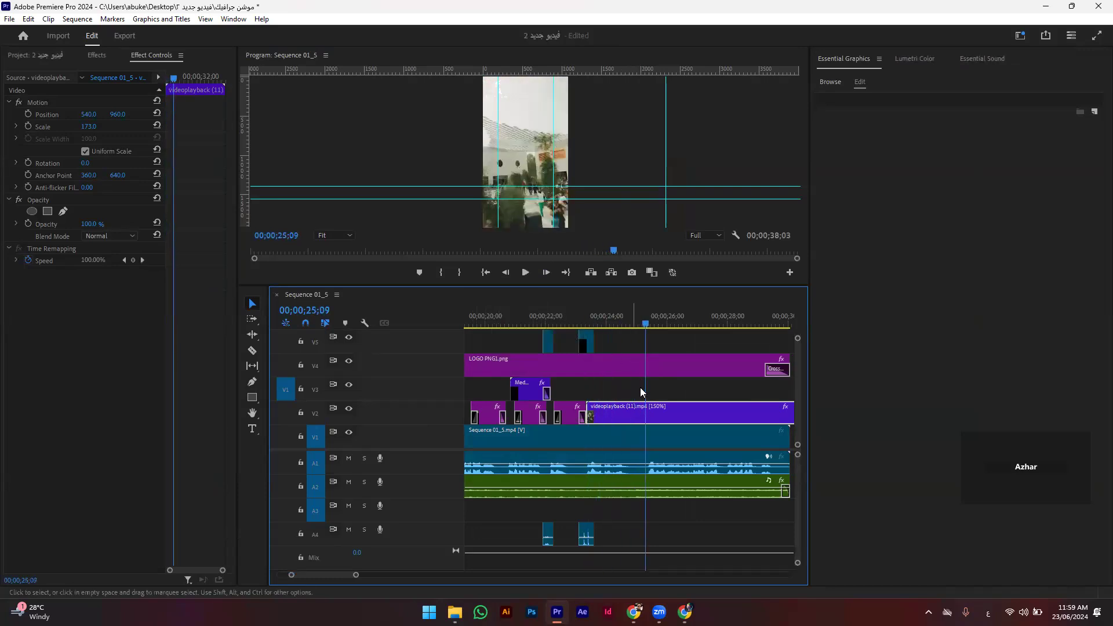
Step: Razor the V2 clip at 25;09, delete the tail, and Alt-drag an overlay copy to about 25;01
key("ctrl+k")
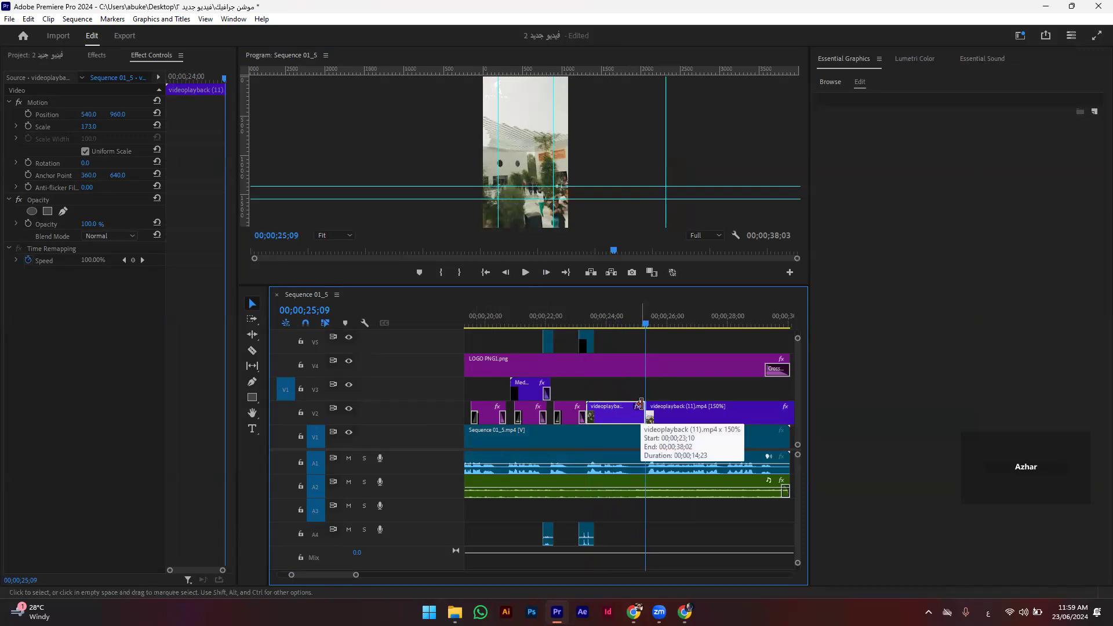
left_click(675, 407)
key("Delete")
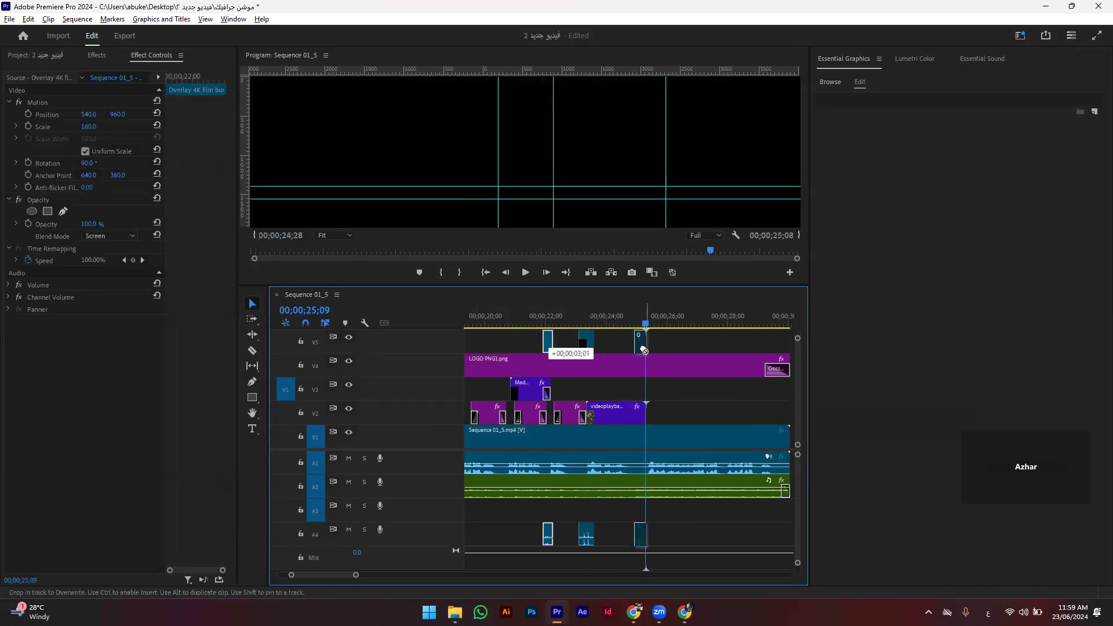
left_click_drag(550, 350, 640, 350)
left_click(631, 318)
key("space")
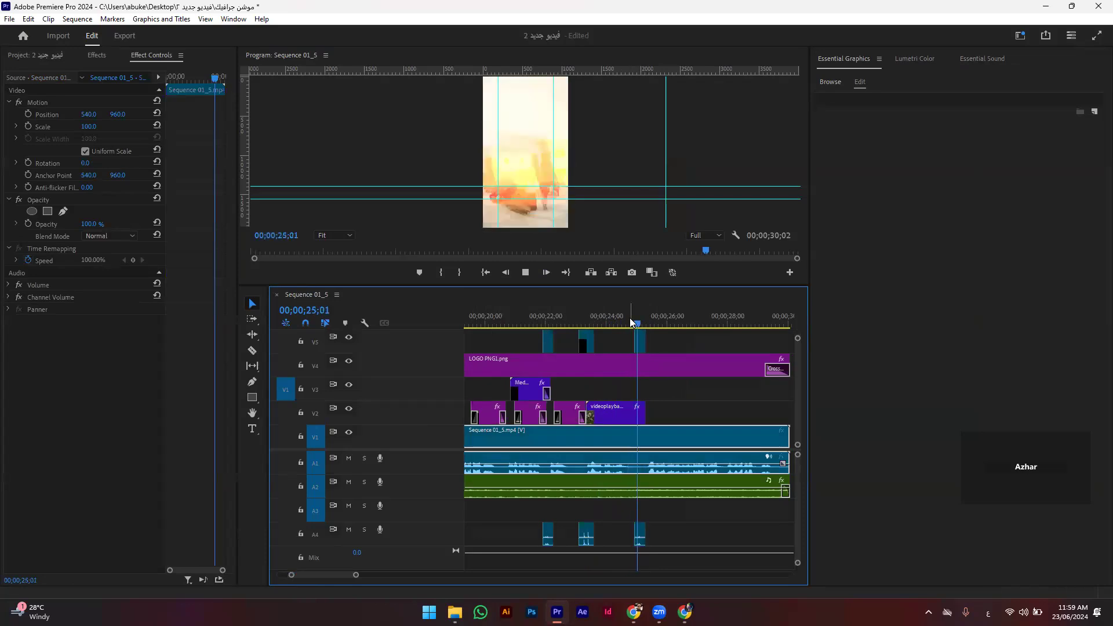
key("space")
scroll(639, 355, "up", 2)
key("Up")
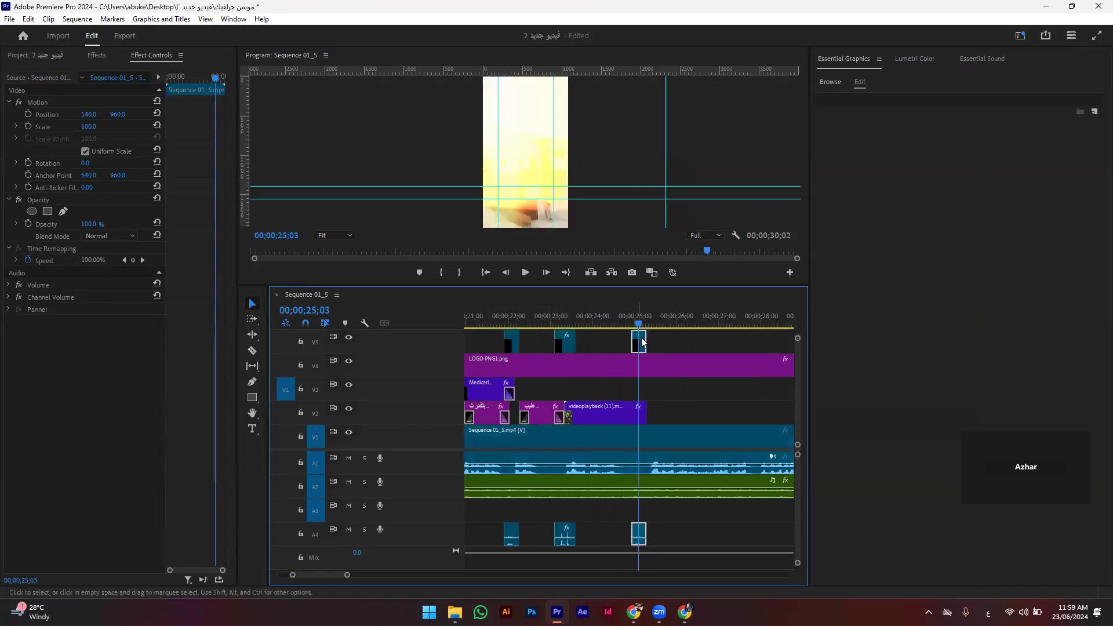
key("space")
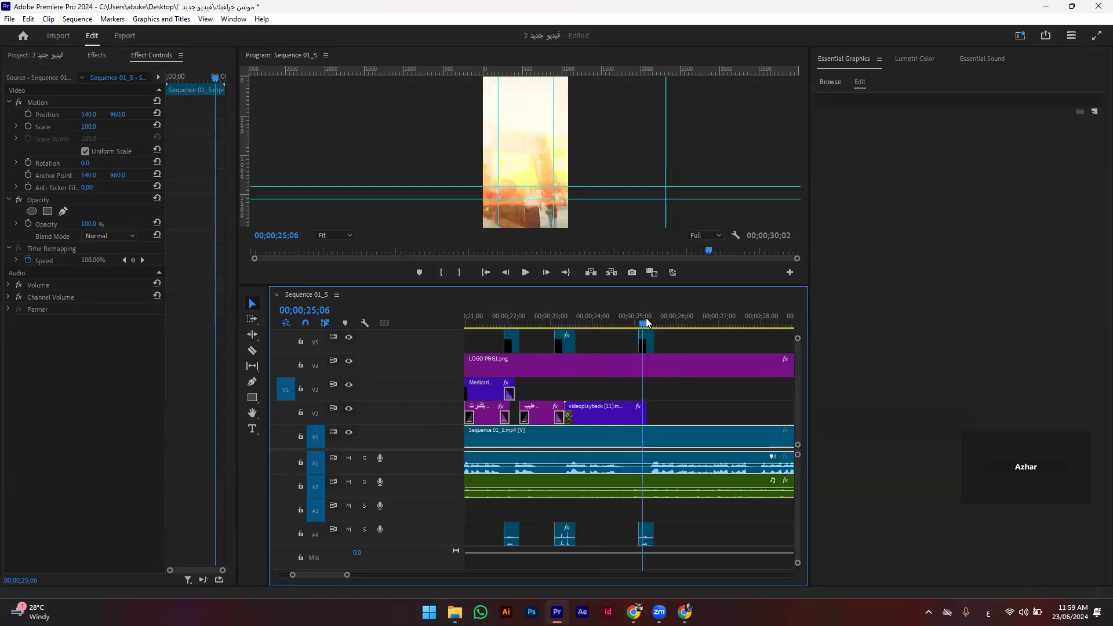
left_click(633, 323)
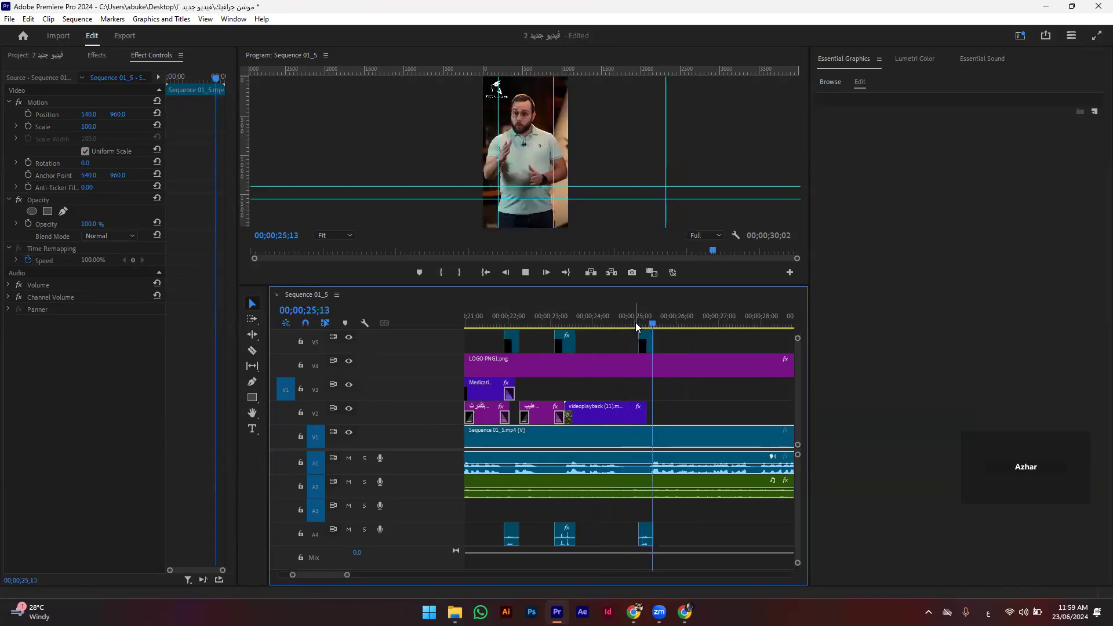
Step: Save the project with Ctrl+S and play the video from the start full-screen
key("grave")
left_click_drag(296, 553, 59, 555)
key("ctrl+s")
key("space")
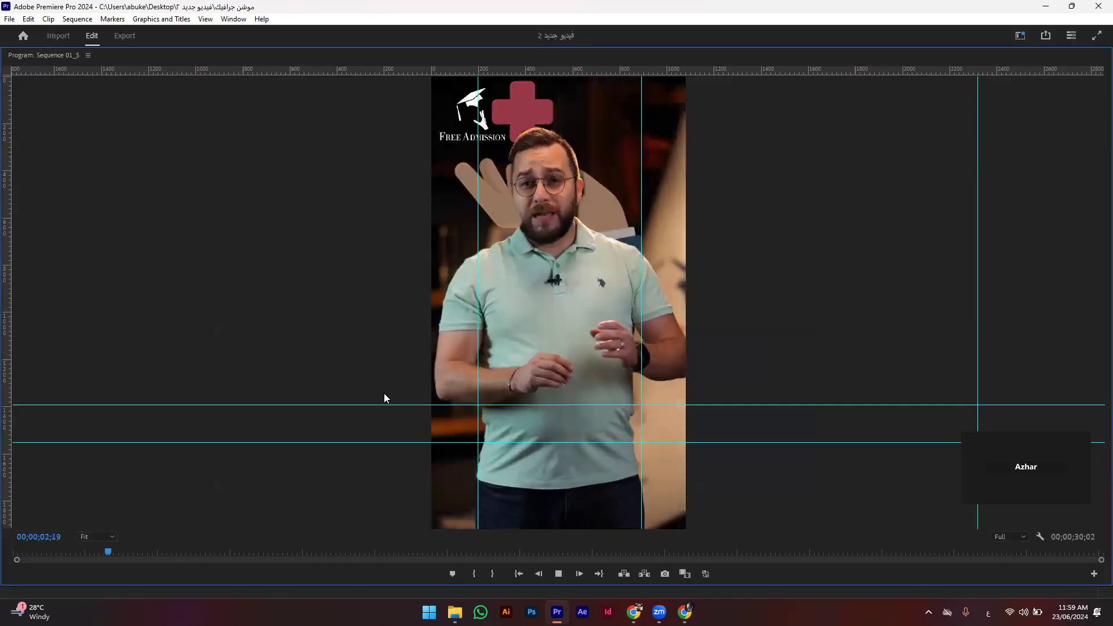
Step: Play the edit at 1/2 playback resolution, then stop and restore the editing layout
left_click(1011, 536)
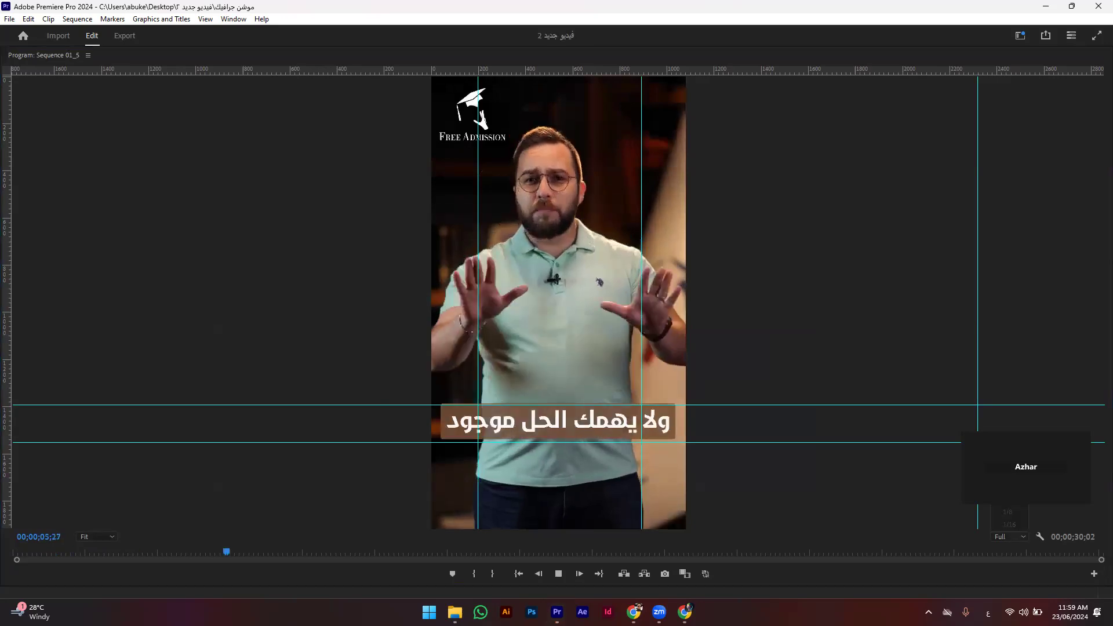
left_click(1009, 487)
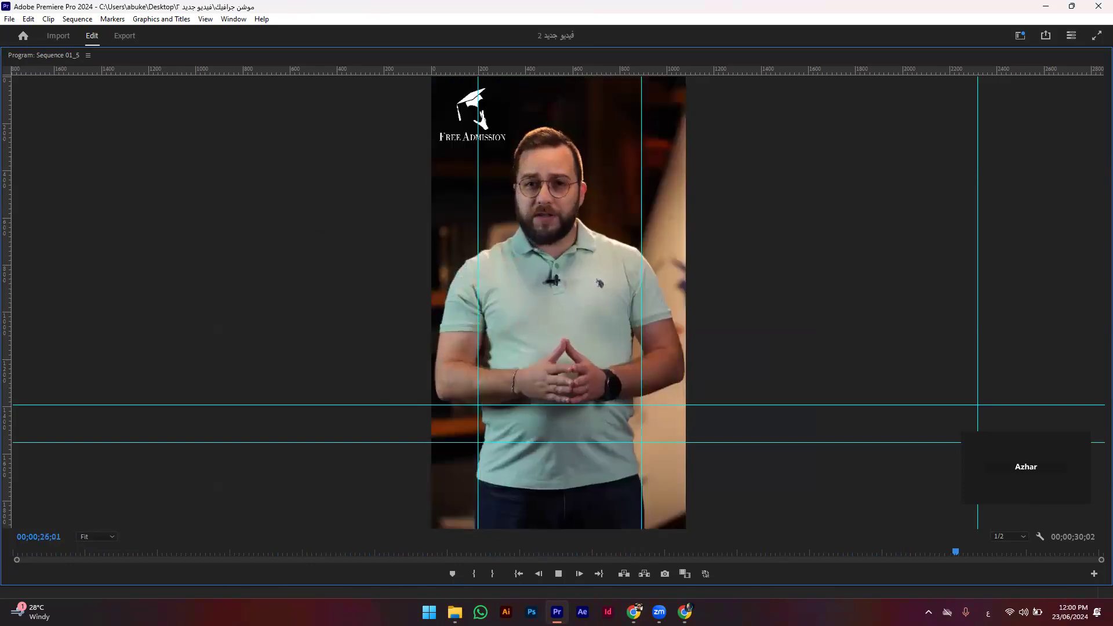
key("space")
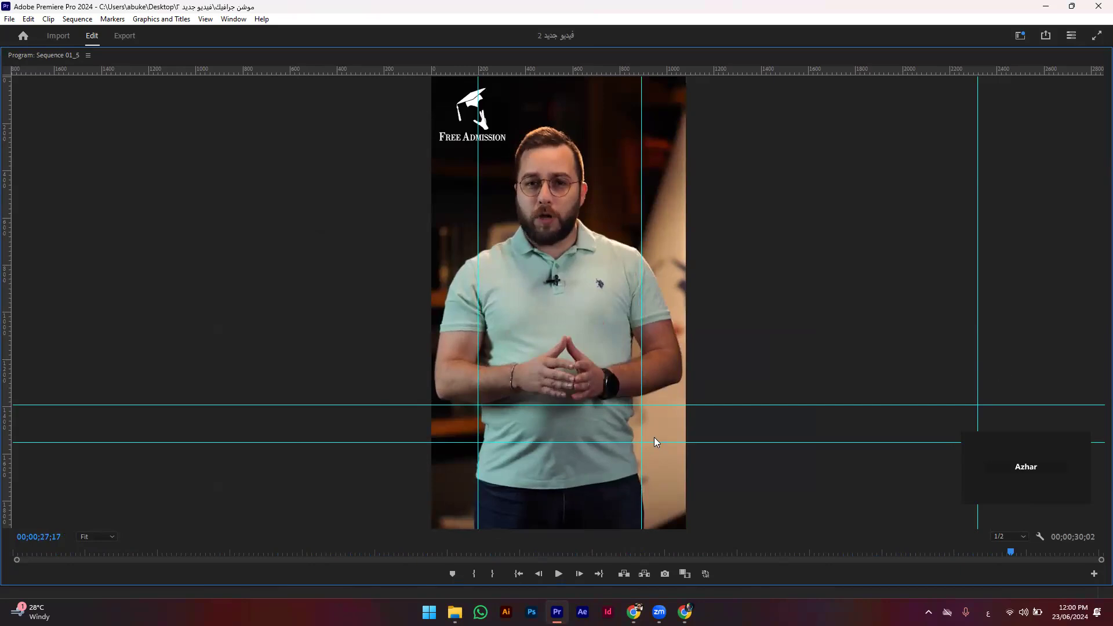
key("grave")
left_click(530, 416)
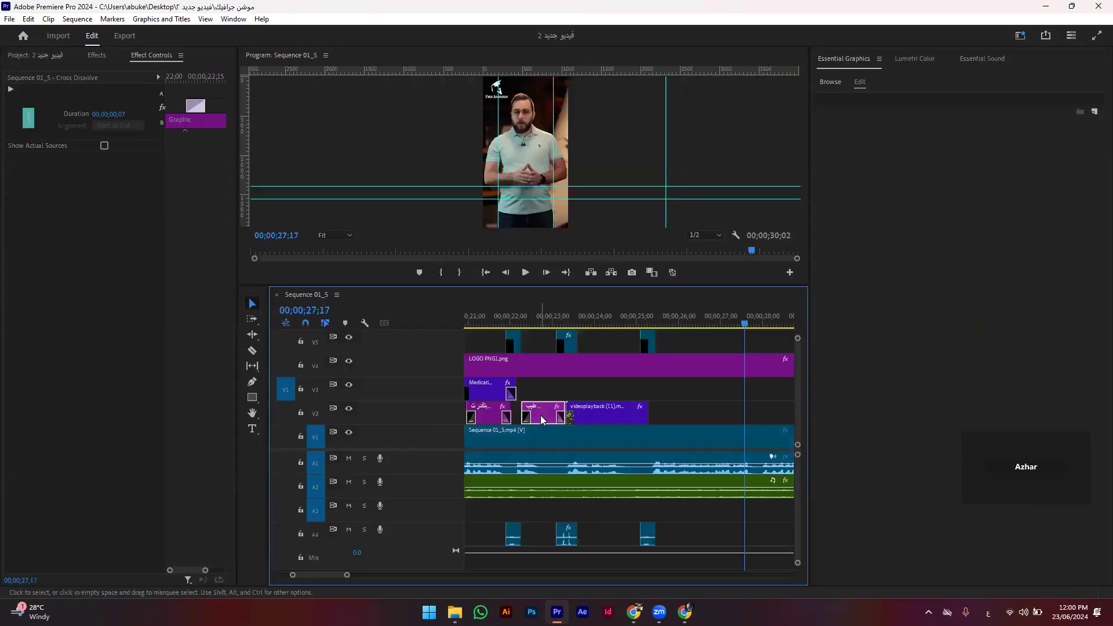
Step: Move the طيب title later on V2, Alt-drag a copy onto V3 at 23;04, and extend it
left_click_drag(543, 419, 686, 423)
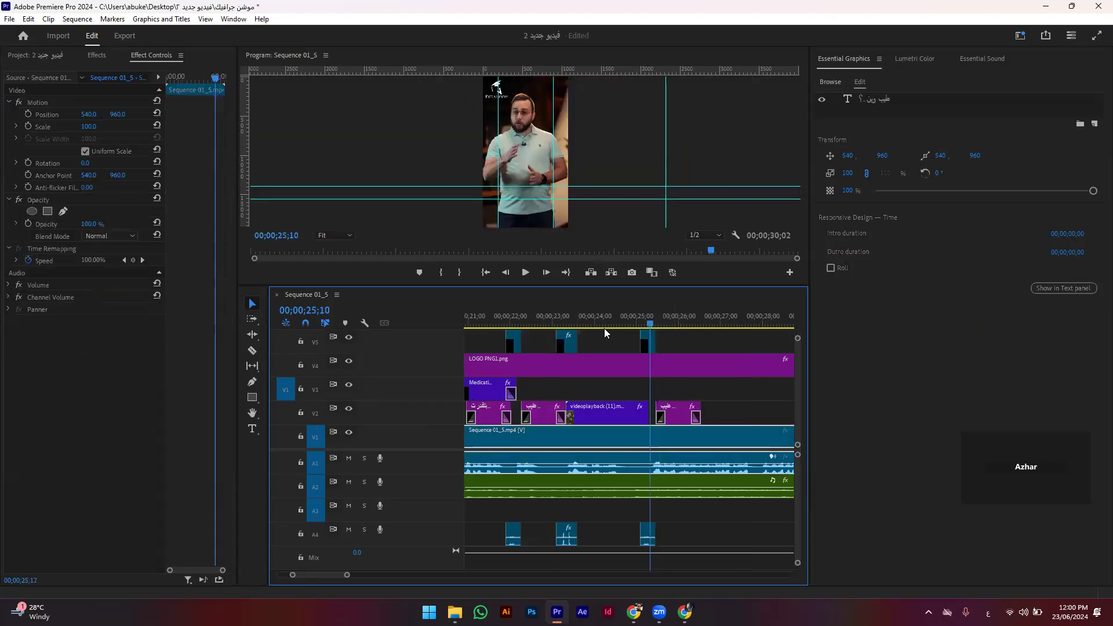
left_click_drag(604, 325, 554, 326)
left_click_drag(547, 419, 604, 395)
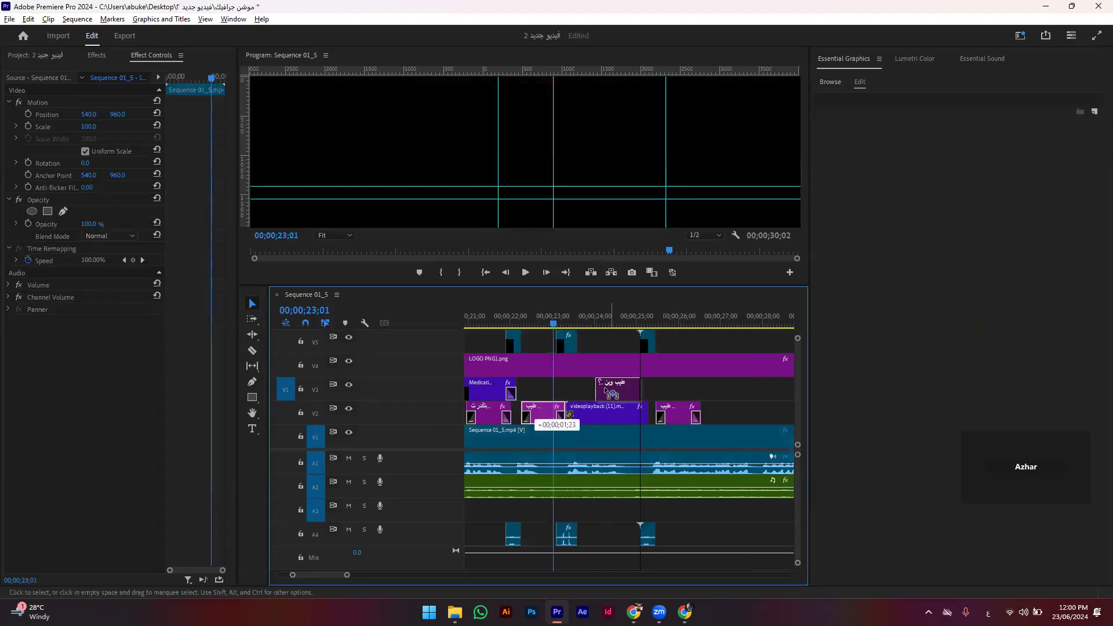
key("space")
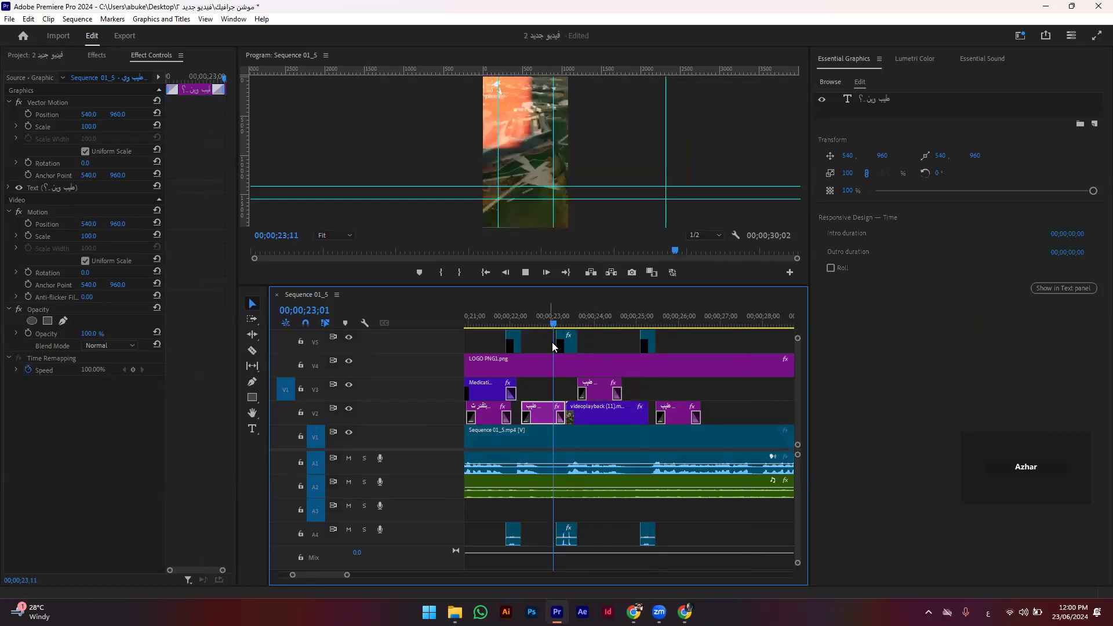
mouse_move(579, 387)
left_mouse_down()
mouse_move(567, 387)
mouse_move(650, 387)
left_mouse_up()
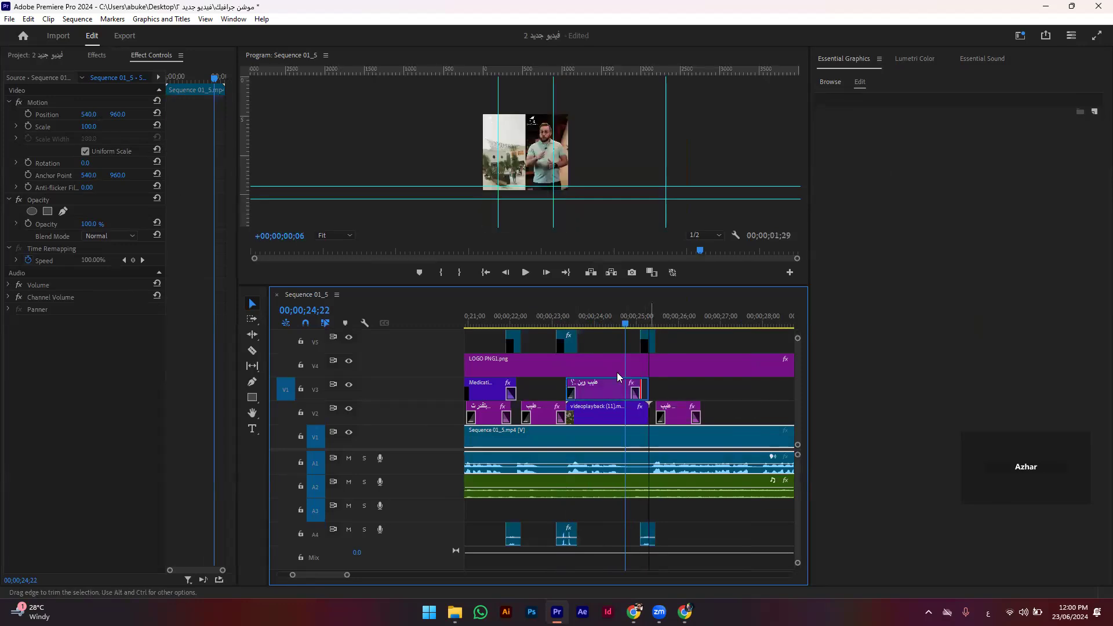
Step: Change the V3 caption to 'بجامعة قبرص الدولية', shift it left to fit the frame, and review
key("t")
left_click(523, 192)
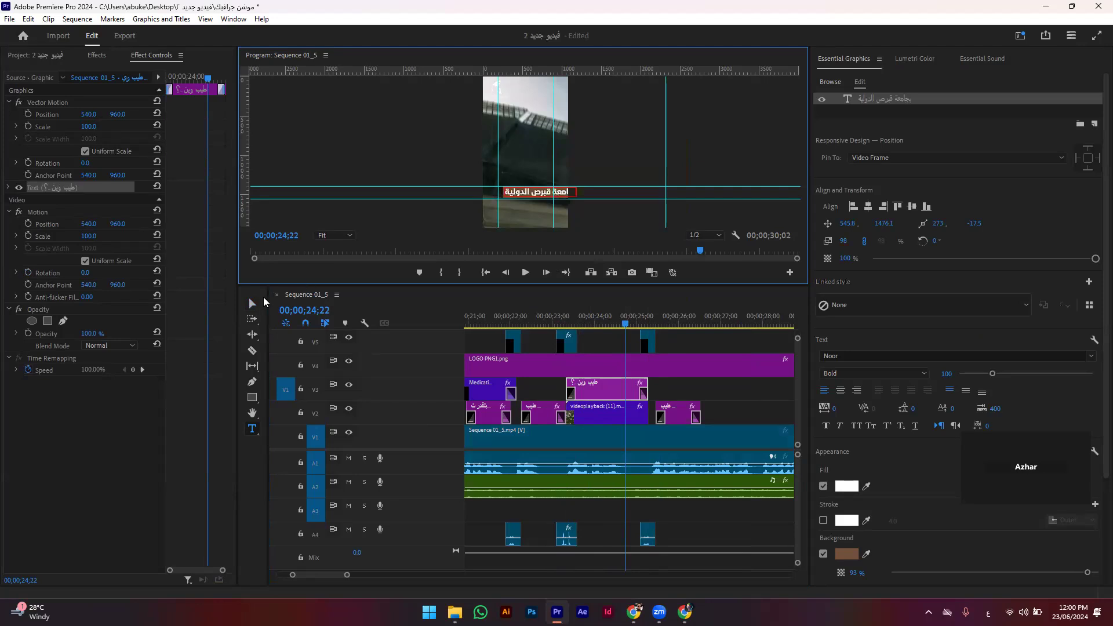
key("grave")
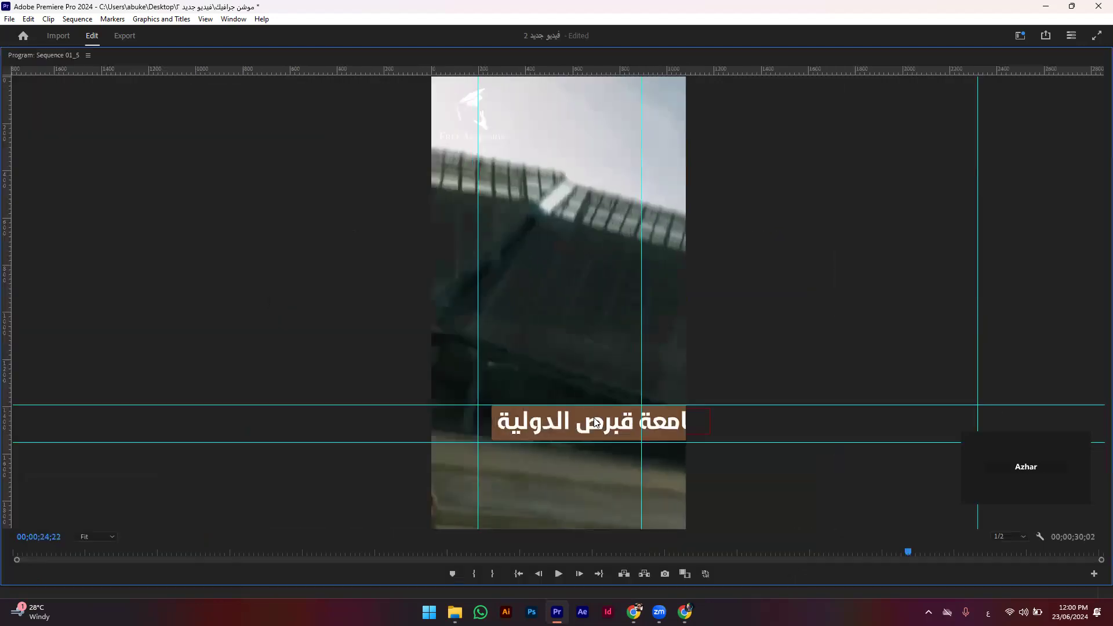
left_click_drag(610, 428, 581, 428)
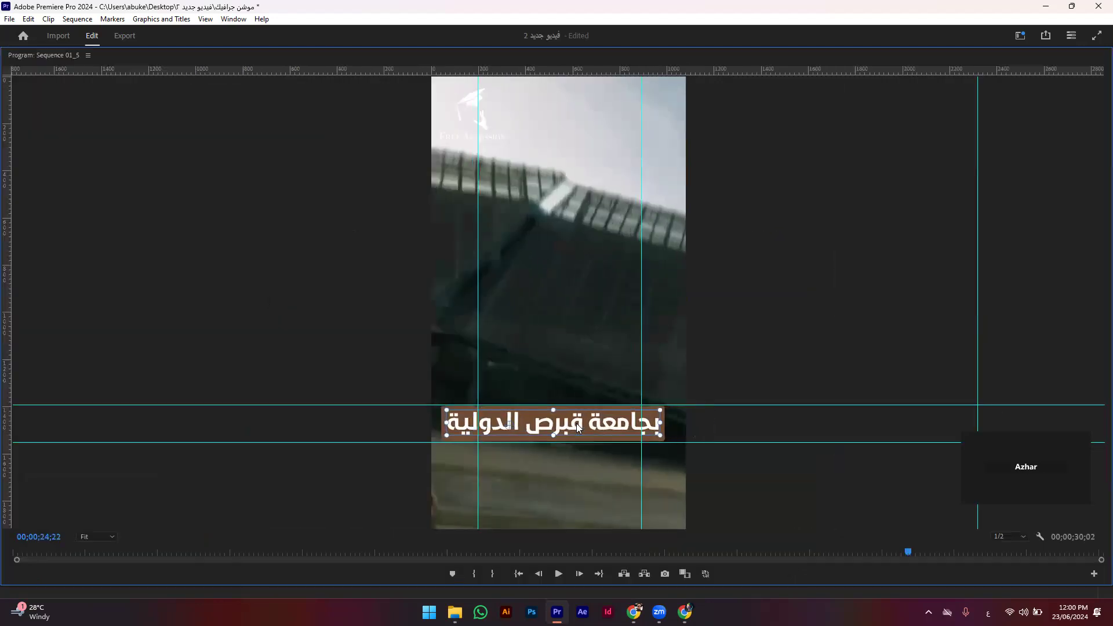
left_click(798, 550)
left_click(799, 551)
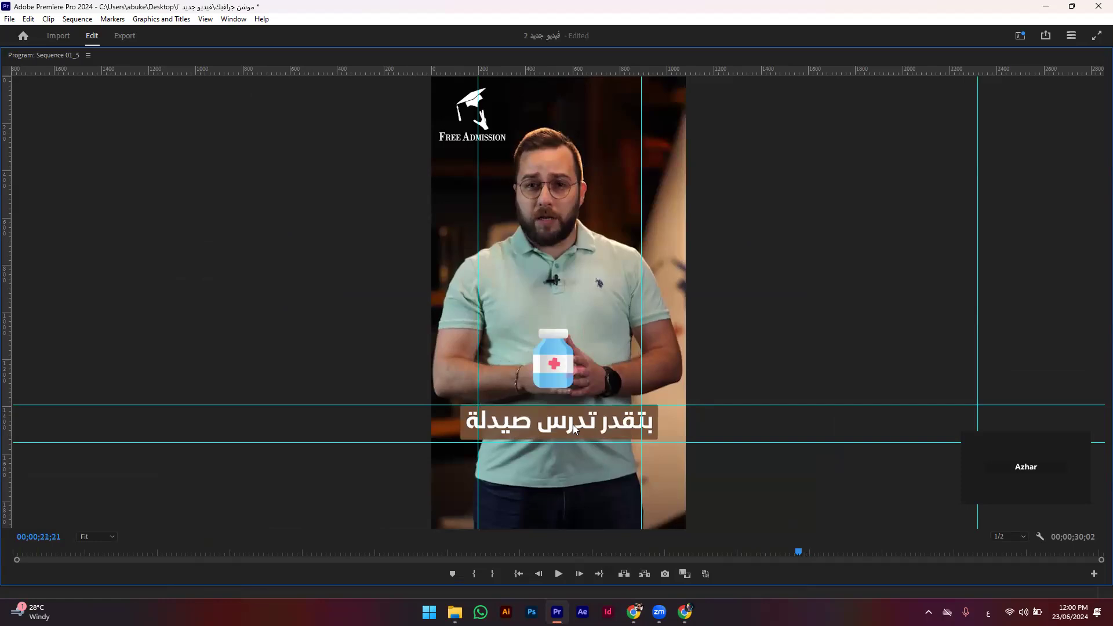
left_click(583, 429)
left_click_drag(594, 425, 602, 422)
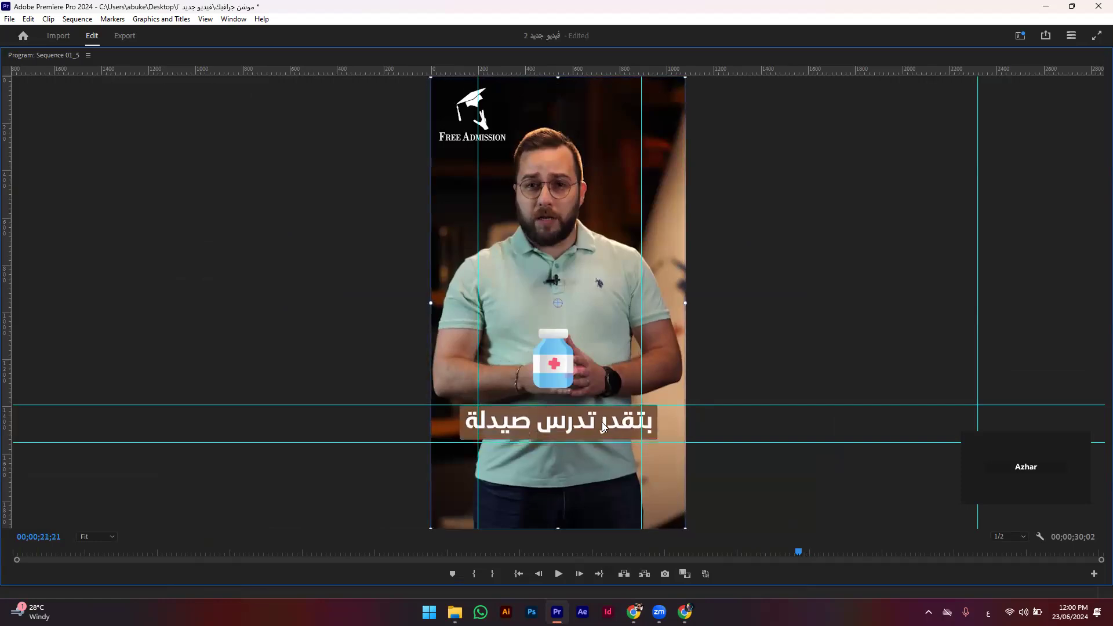
key("space")
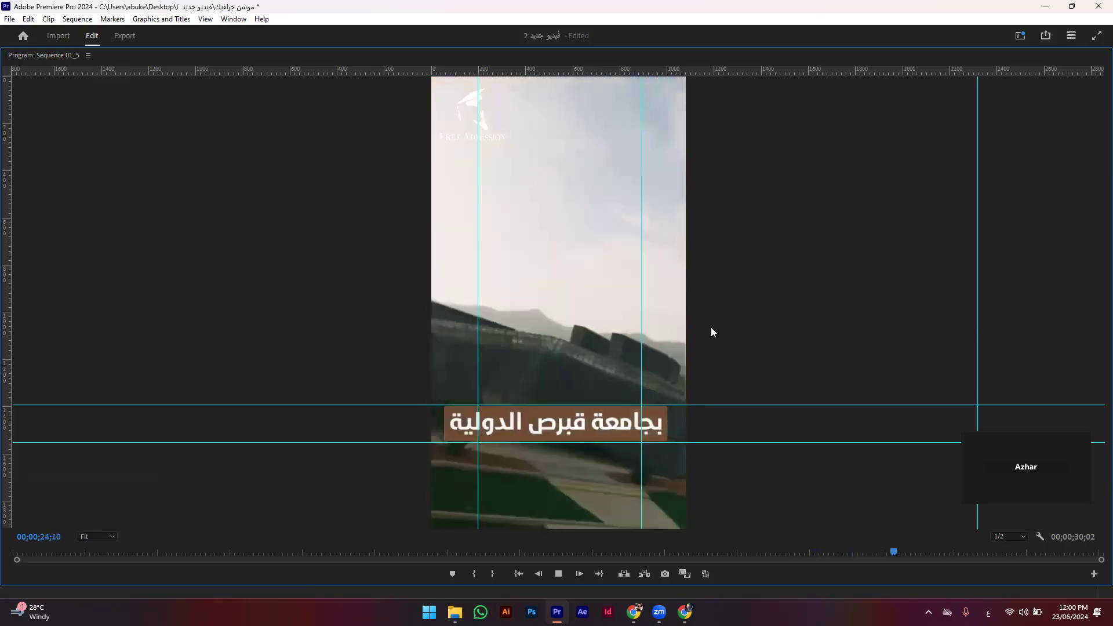
Step: Retype the caption at 26;04 as 'تواصل مع فري ادمشن' and centre it in the frame
key("grave")
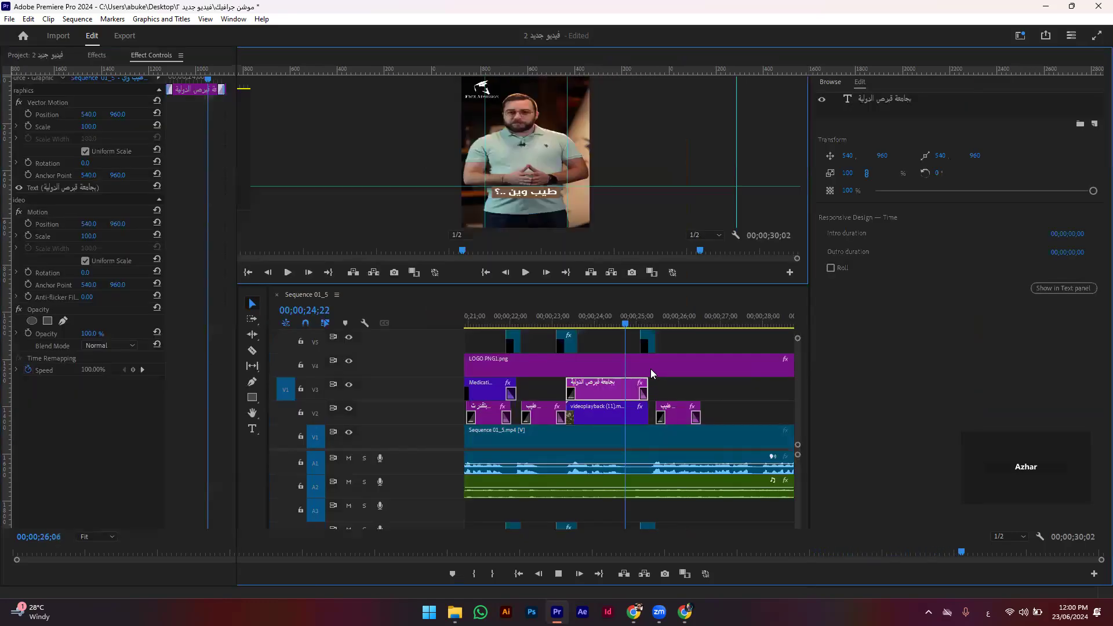
key("space")
left_click(684, 318)
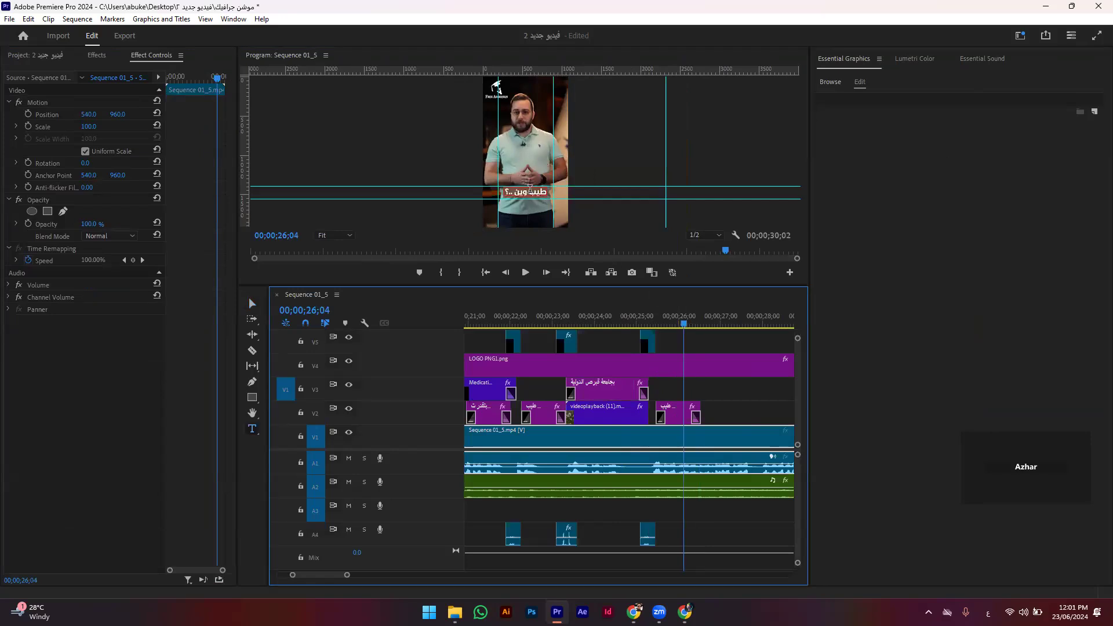
left_click(530, 189)
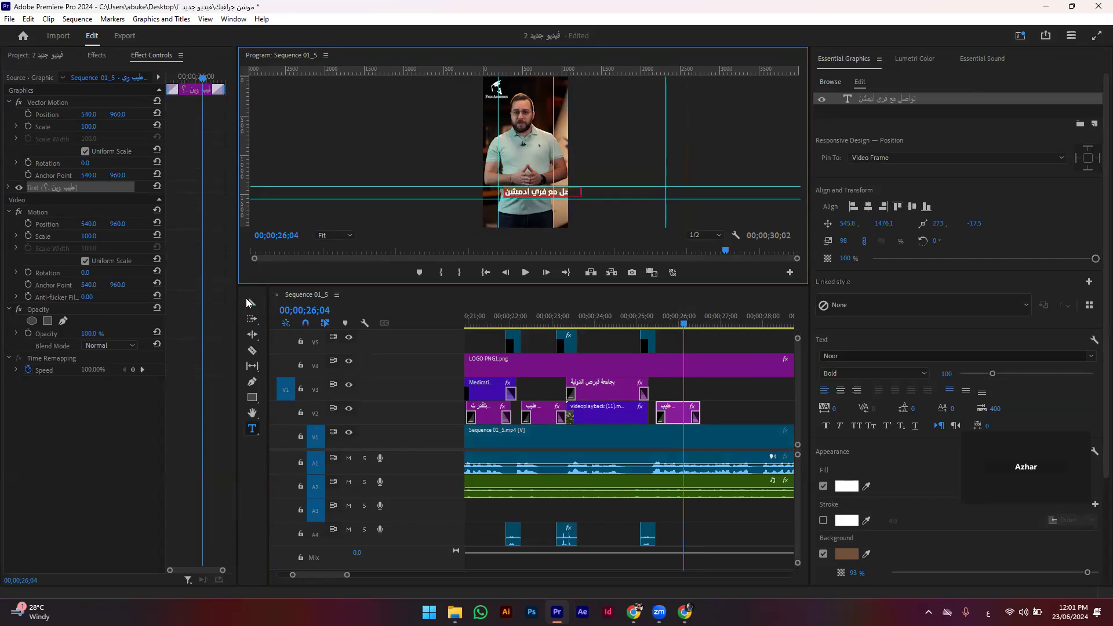
key("grave")
left_click(574, 413)
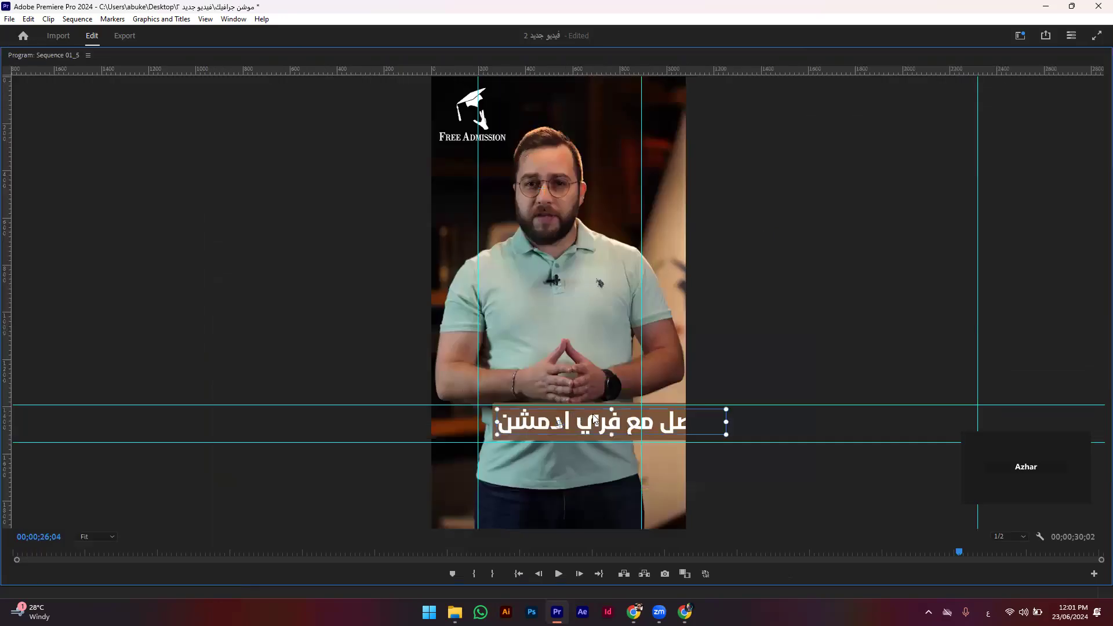
left_click_drag(561, 421, 554, 427)
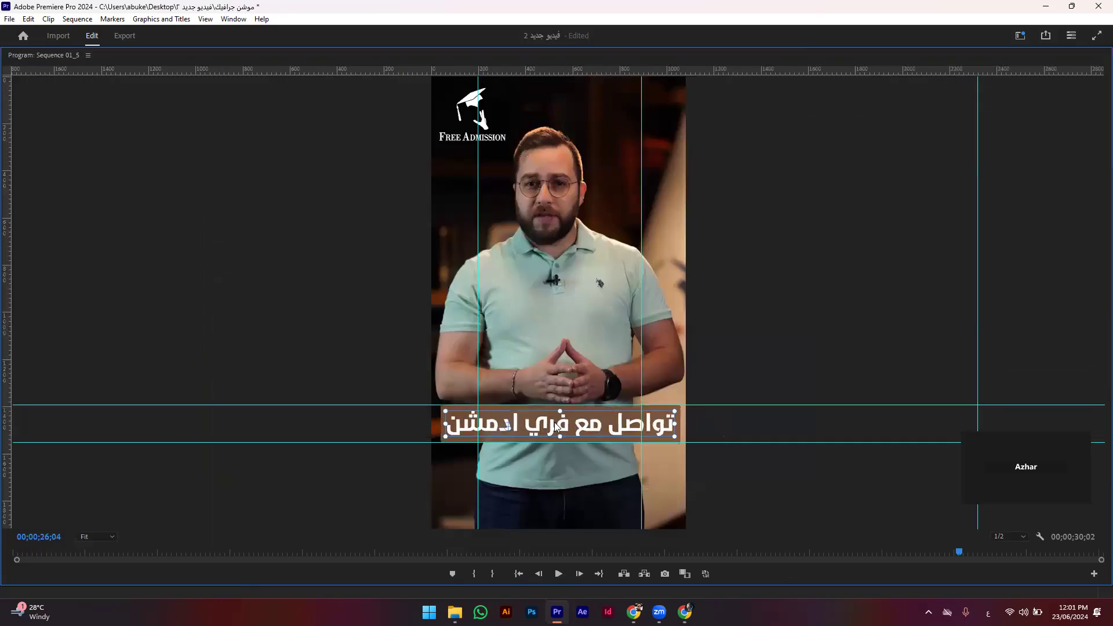
Step: Review the closing captions and lengthen the تواصل مع caption clip to 1;06
left_click_drag(948, 553, 880, 554)
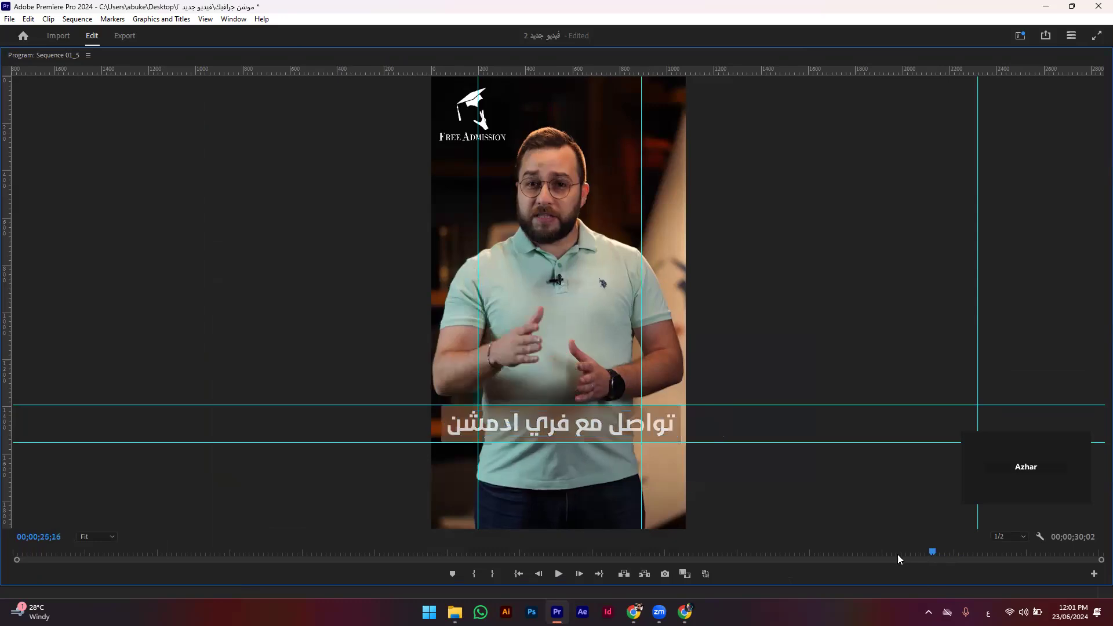
key("space")
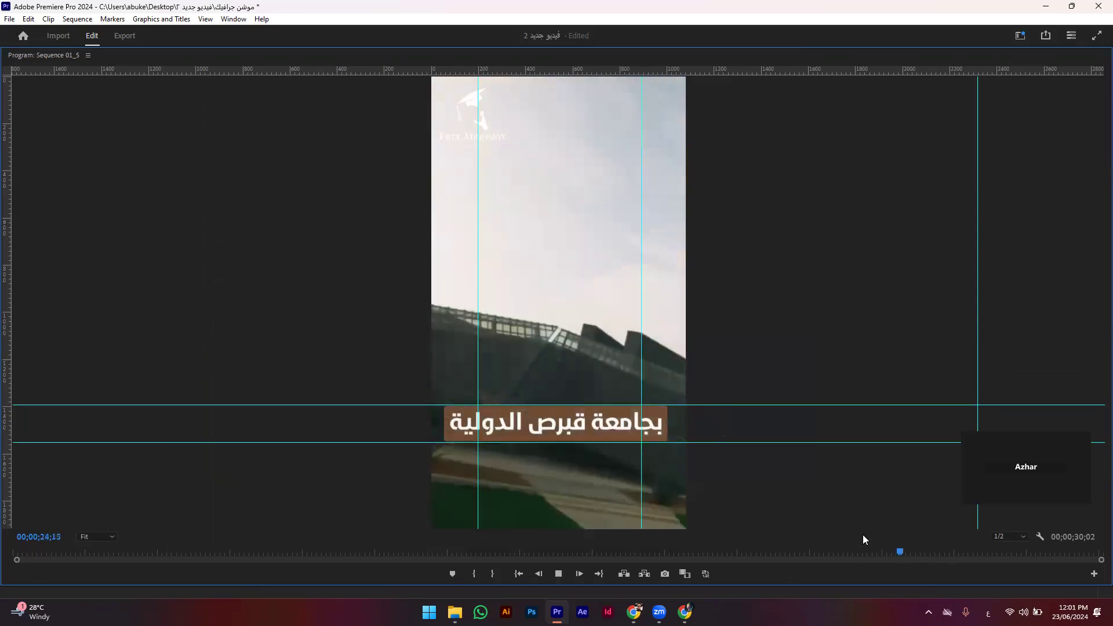
key("space")
key("grave")
left_click(700, 324)
key("space")
key("space")
left_click_drag(706, 415, 713, 415)
left_click(684, 323)
key("space")
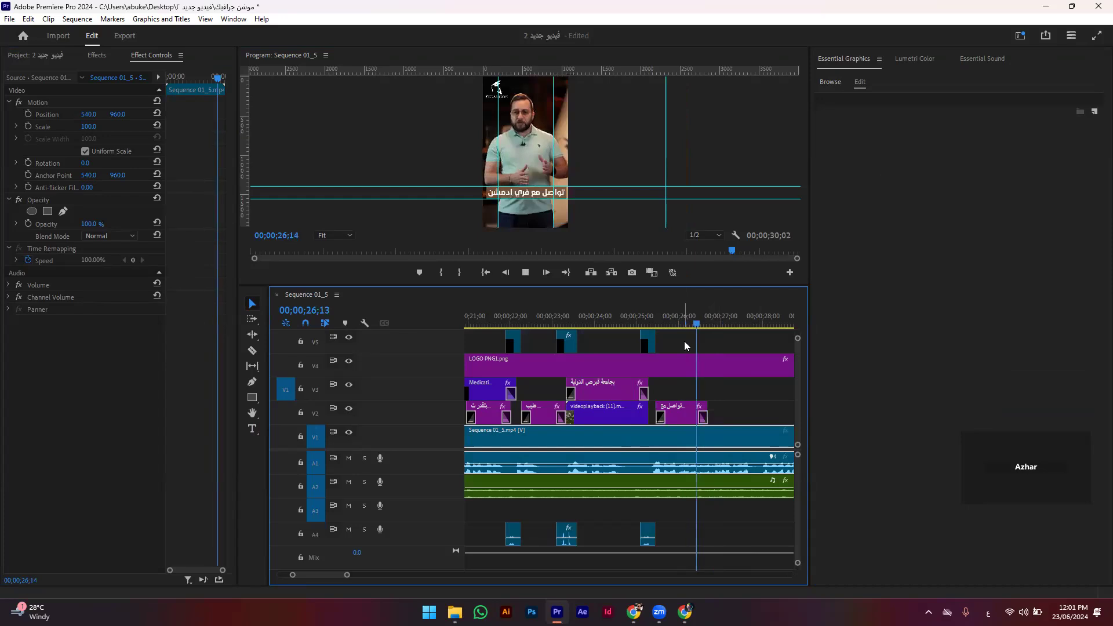
Step: Move the تواصل مع caption clip later and replay the captions around 27 seconds
left_click_drag(626, 415, 663, 409)
left_click(640, 316)
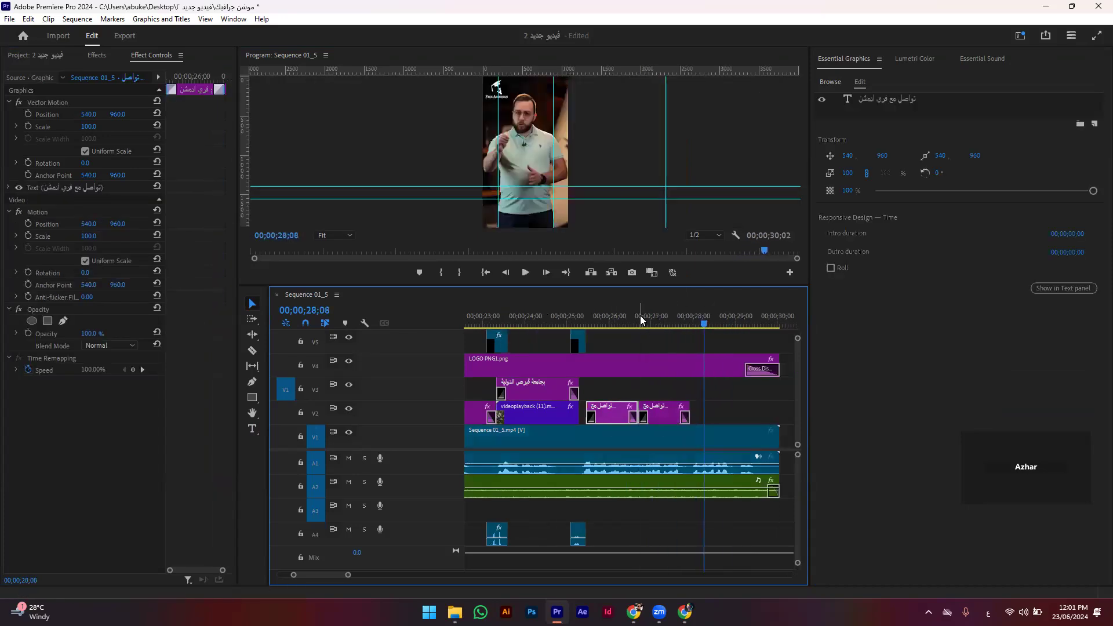
key("space")
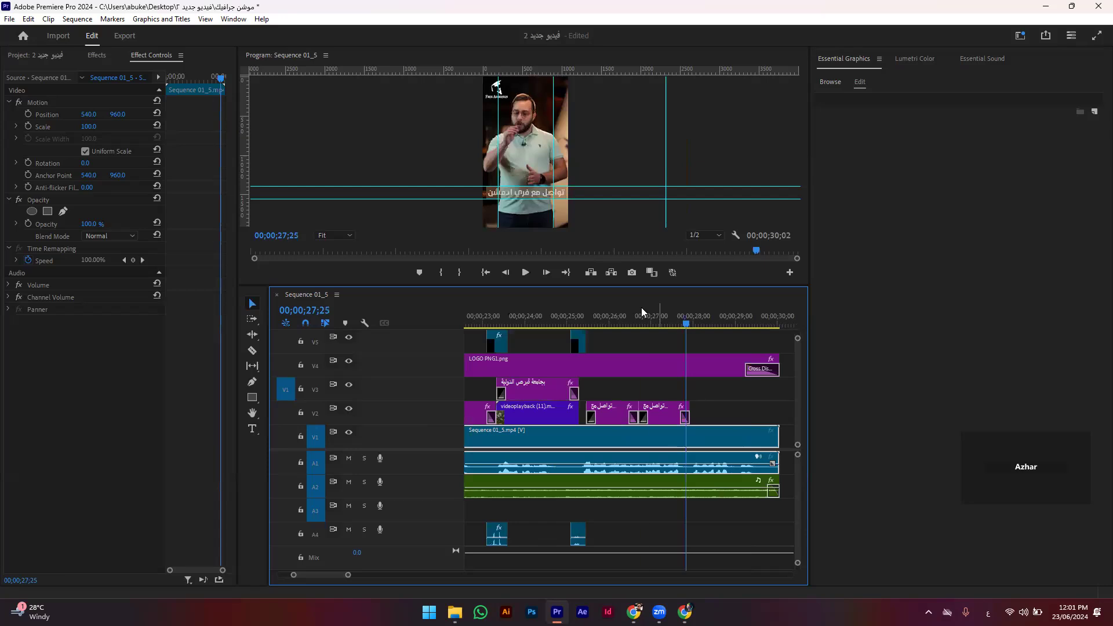
left_click(641, 316)
mouse_move(644, 319)
left_mouse_down()
mouse_move(626, 314)
mouse_move(659, 316)
left_mouse_up()
Step: Retype the second caption as 'واحصل على قبولك', shift it slightly right, and review it
left_click(660, 416)
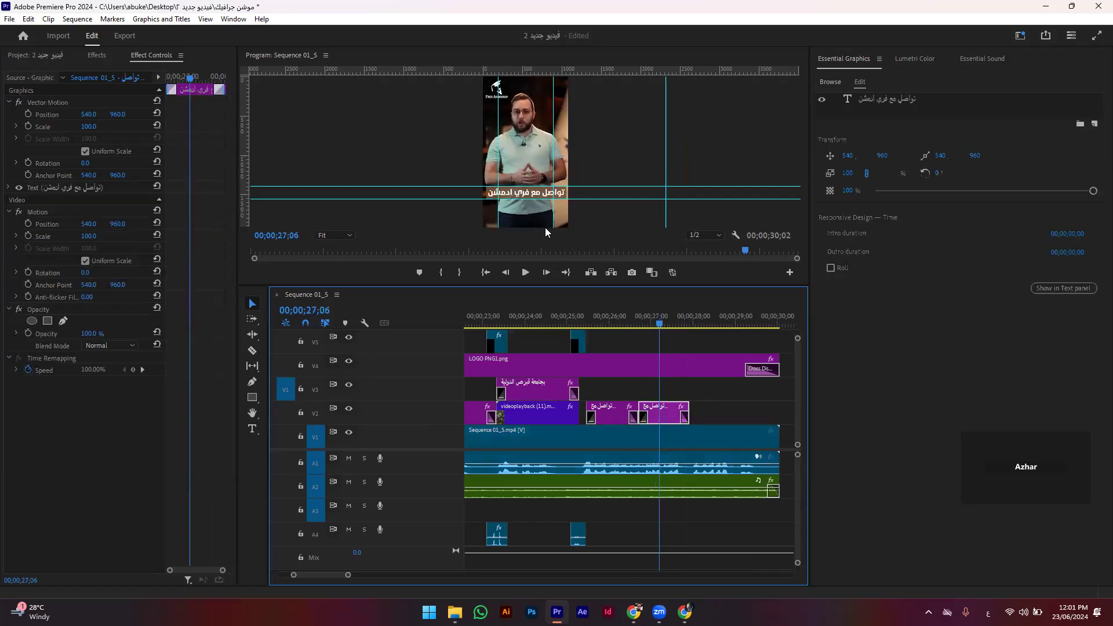
double_click(526, 191)
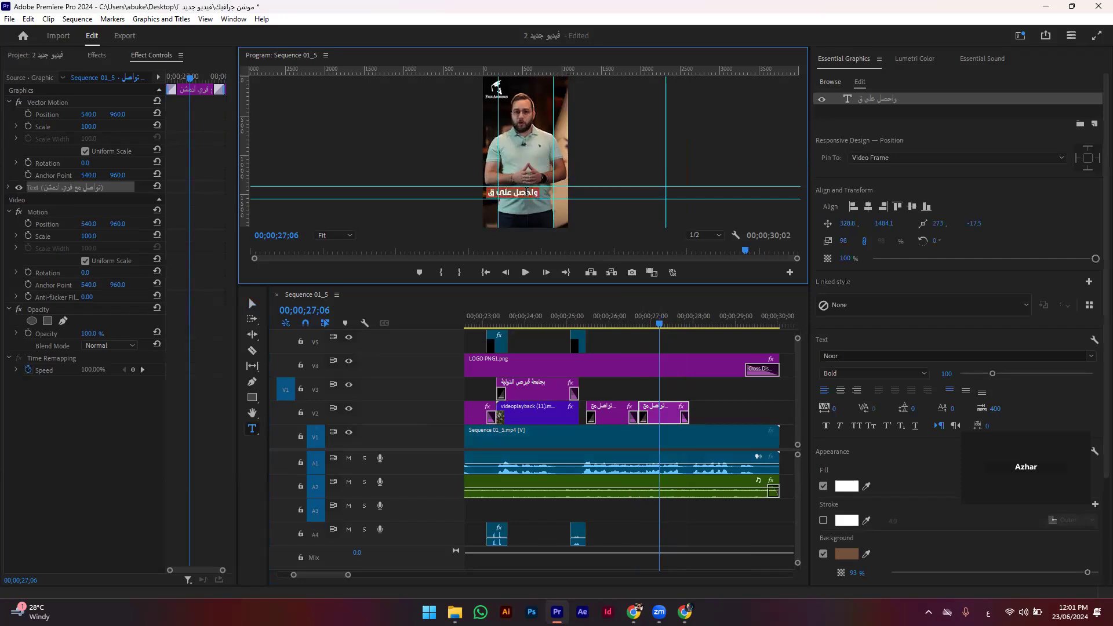
type("واحصل على قبولك")
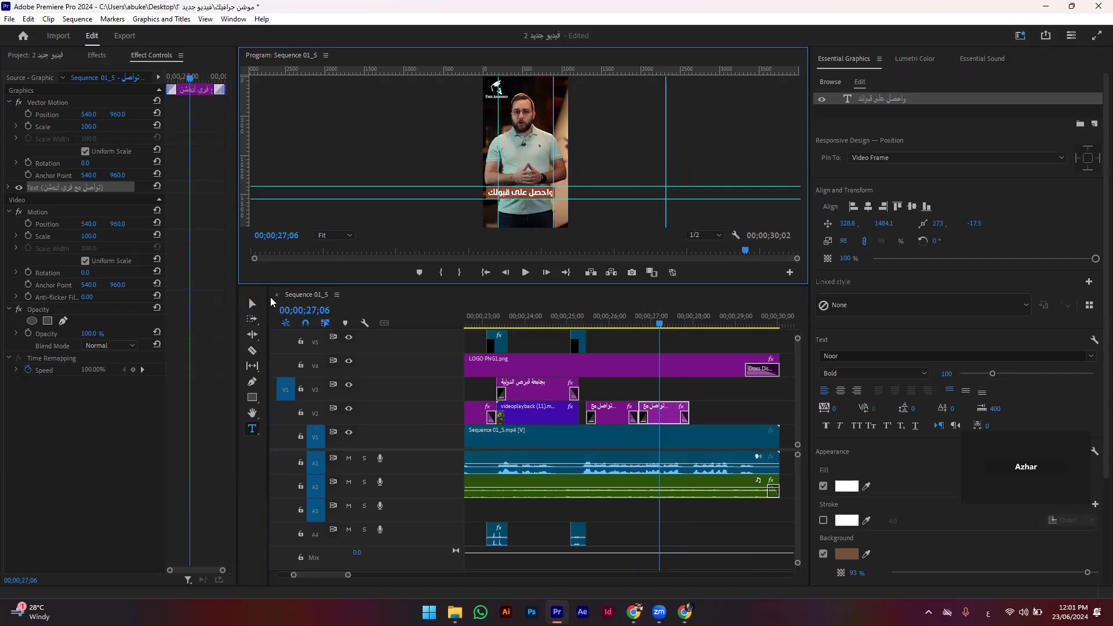
key("grave")
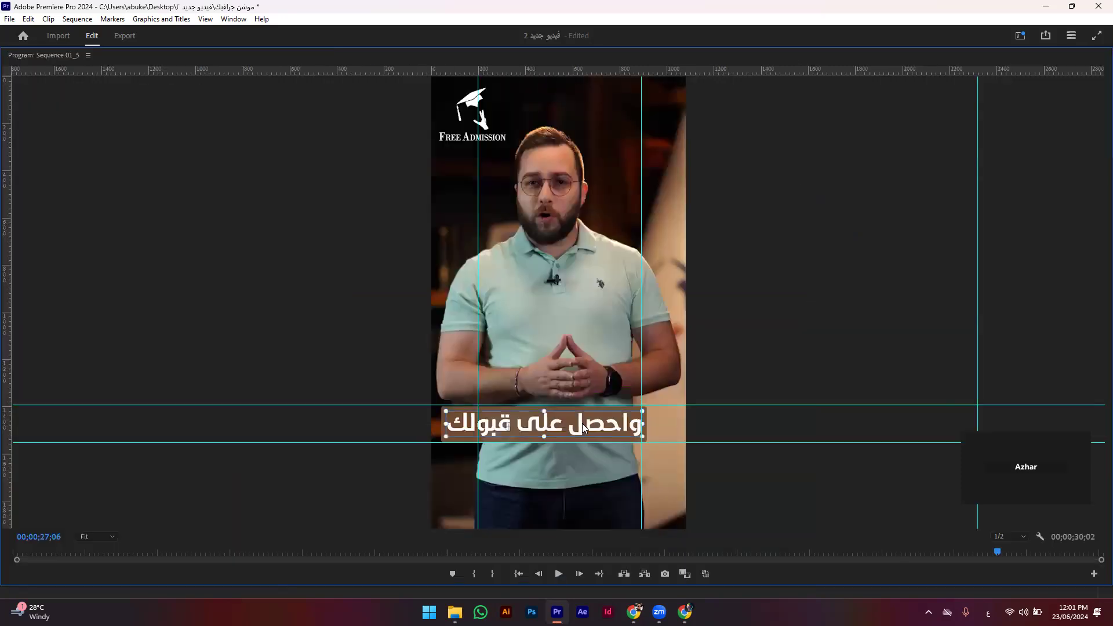
left_click_drag(578, 418, 581, 419)
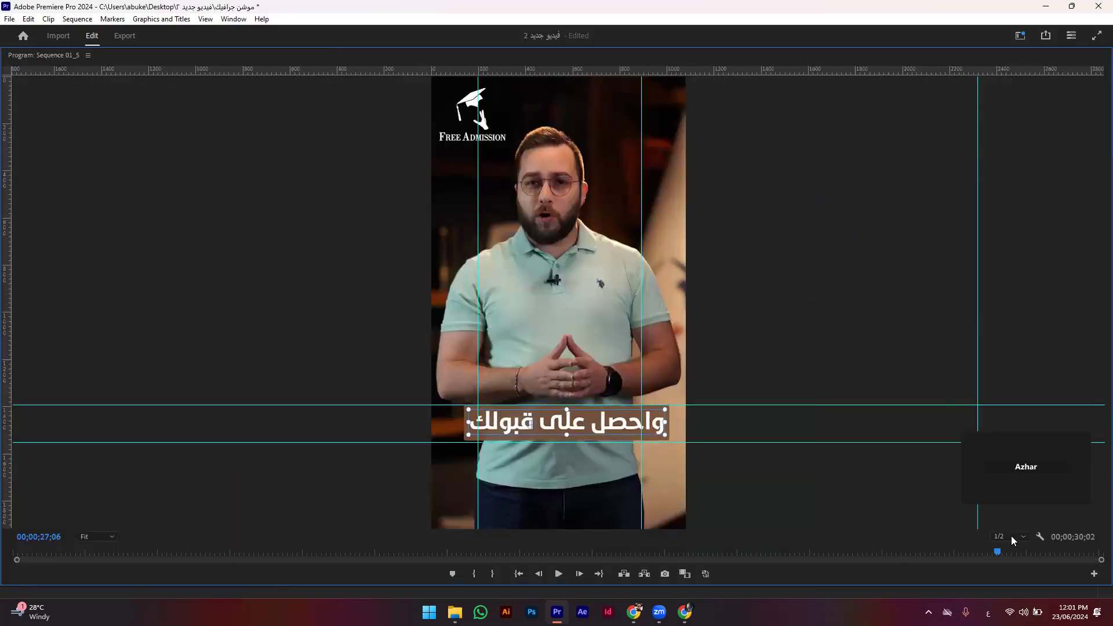
key("space")
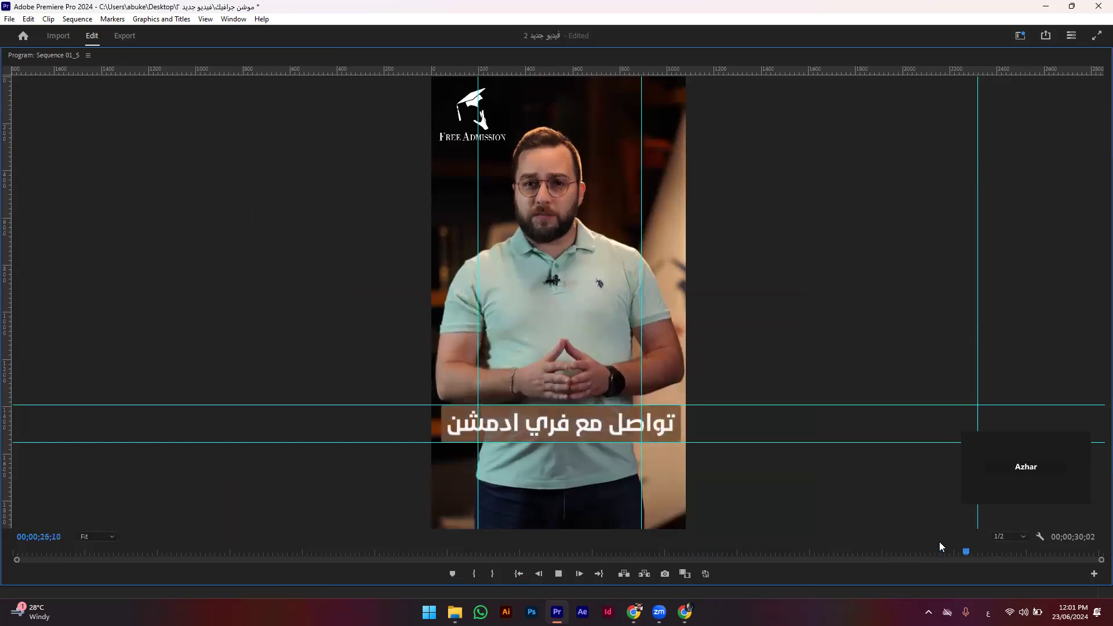
key("grave")
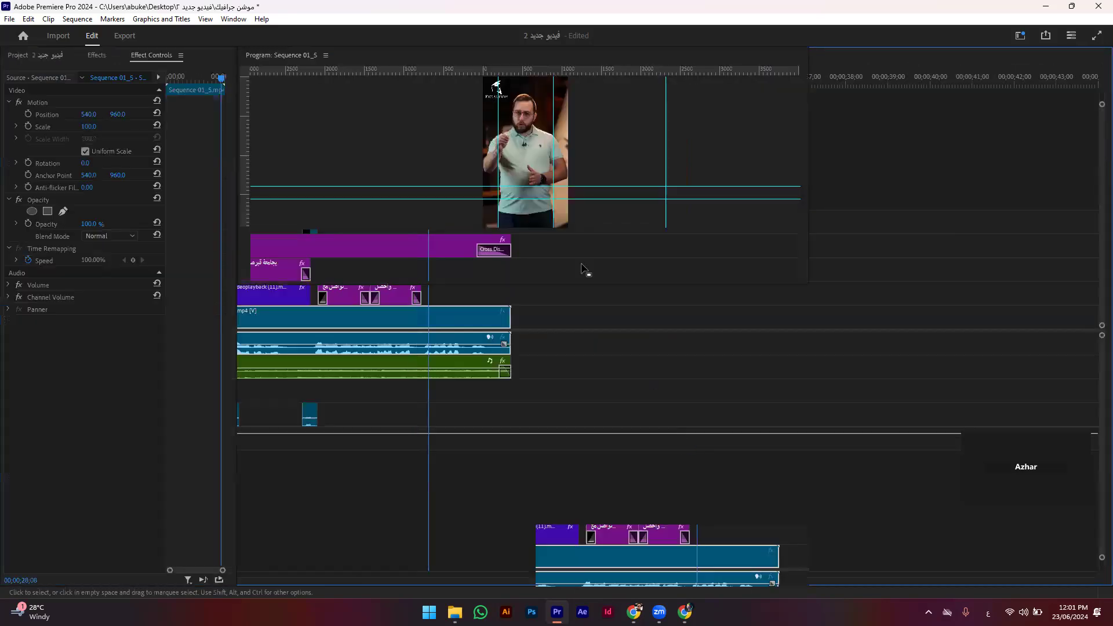
key("space")
key("grave")
left_click(950, 554)
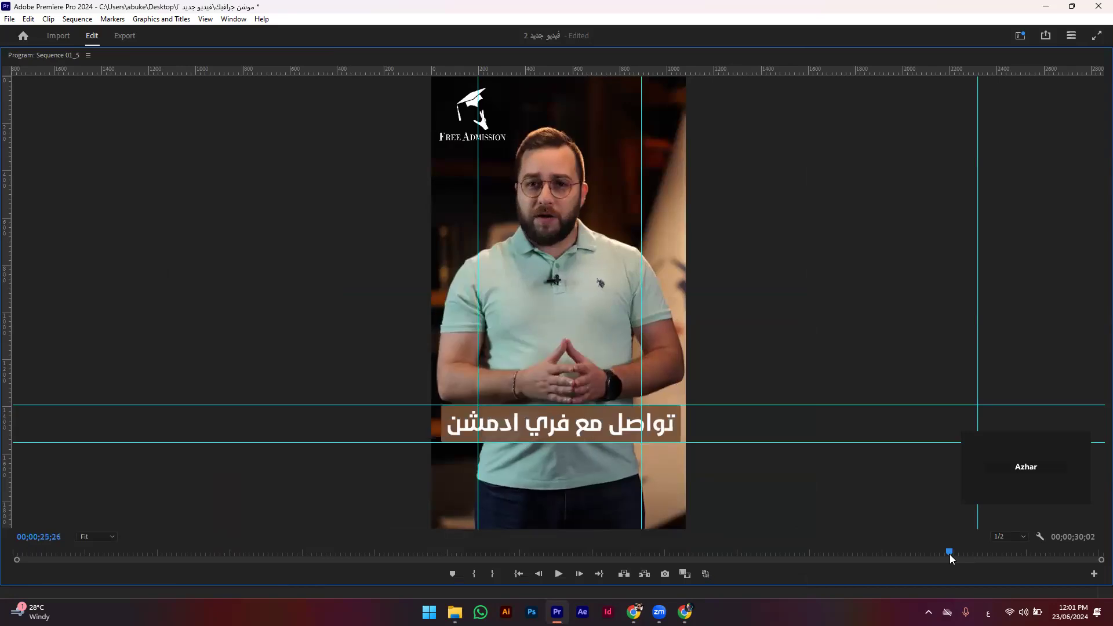
key("grave")
left_click(646, 322)
key("grave")
key("grave")
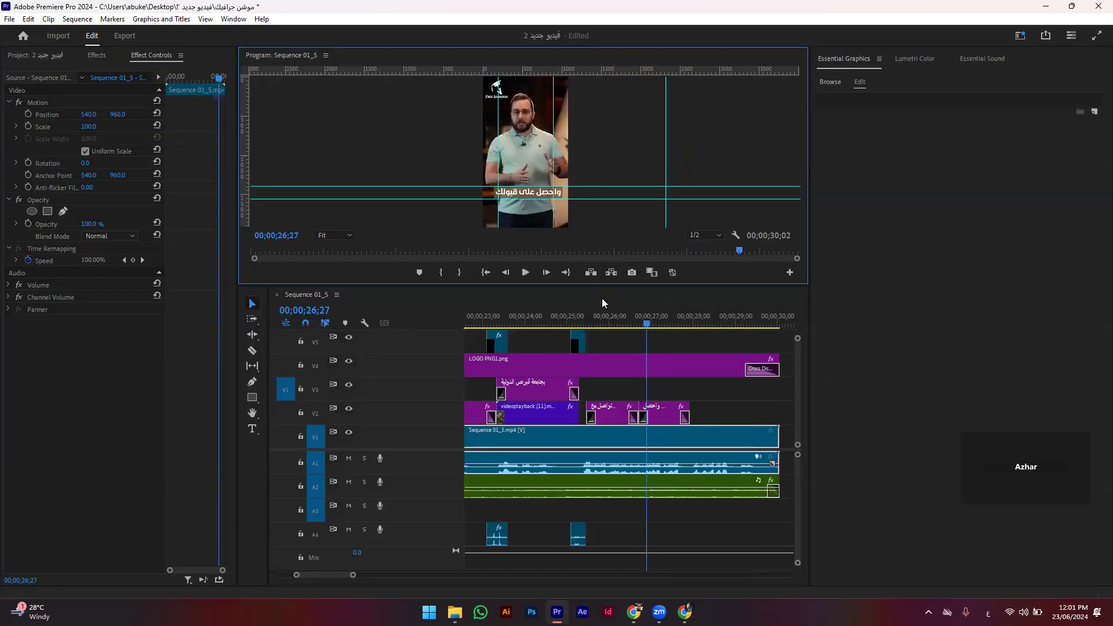
key("grave")
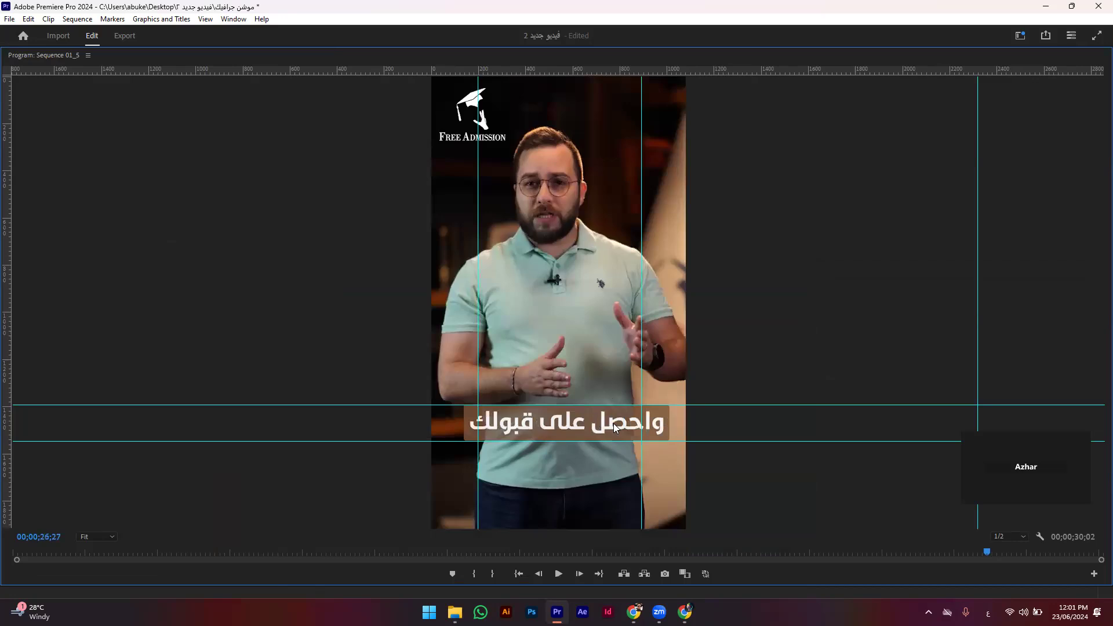
Step: Nudge the واحصل على قبولك caption left and back right with Shift+arrows, then replay to 28;11
left_click(569, 423)
key("grave")
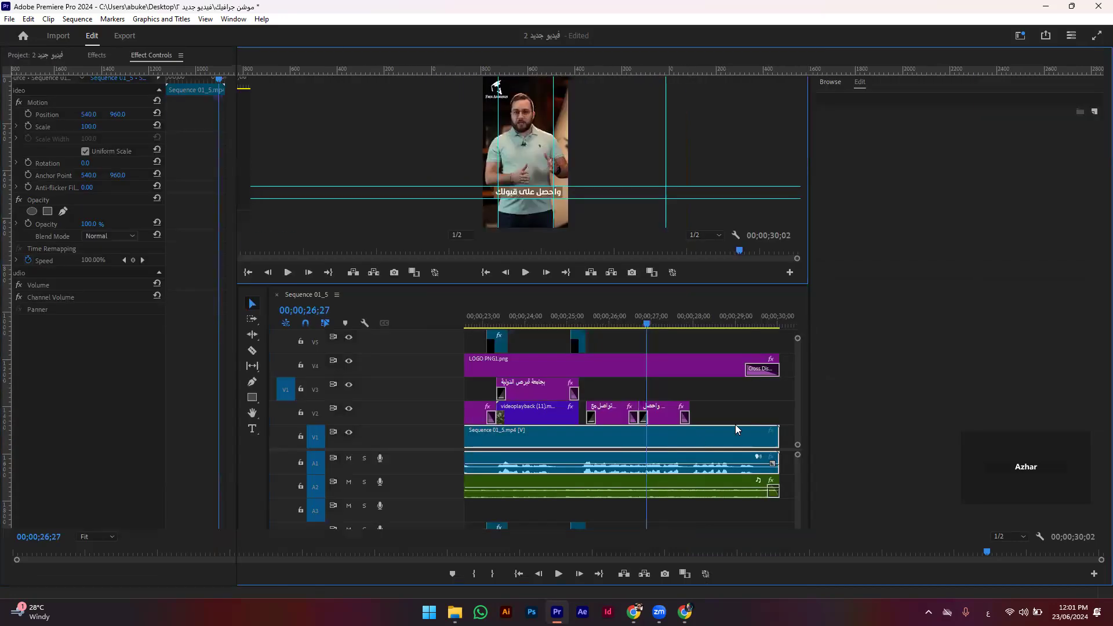
key("grave")
key("shift+Left")
key("shift+Left")
key("shift+Left")
key("shift+Left")
key("shift+Right")
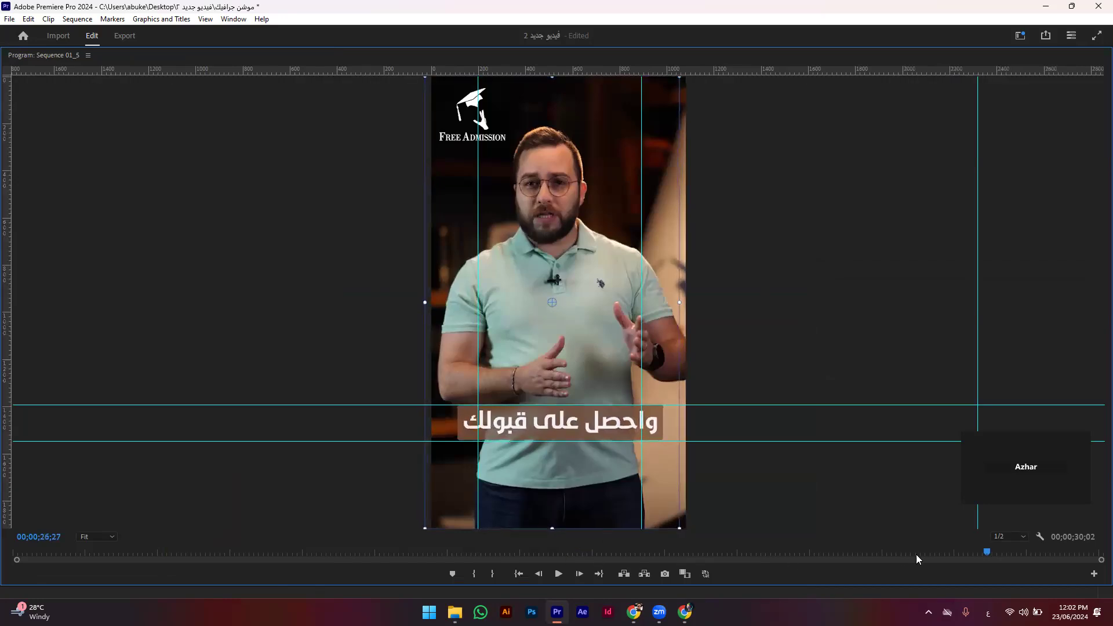
left_click_drag(944, 554, 933, 552)
key("space")
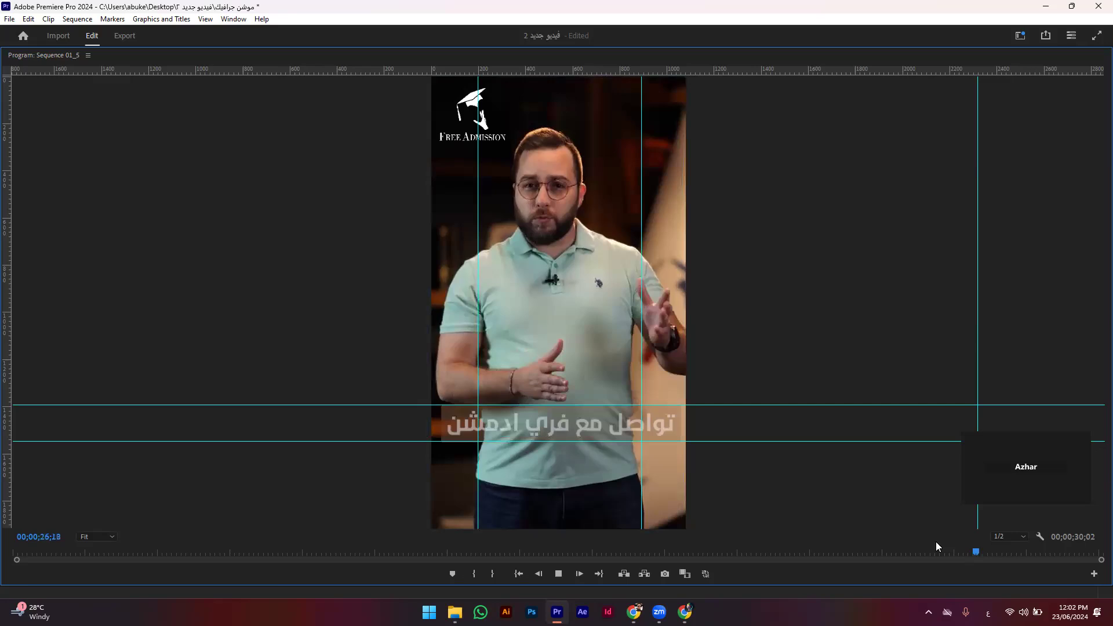
key("space")
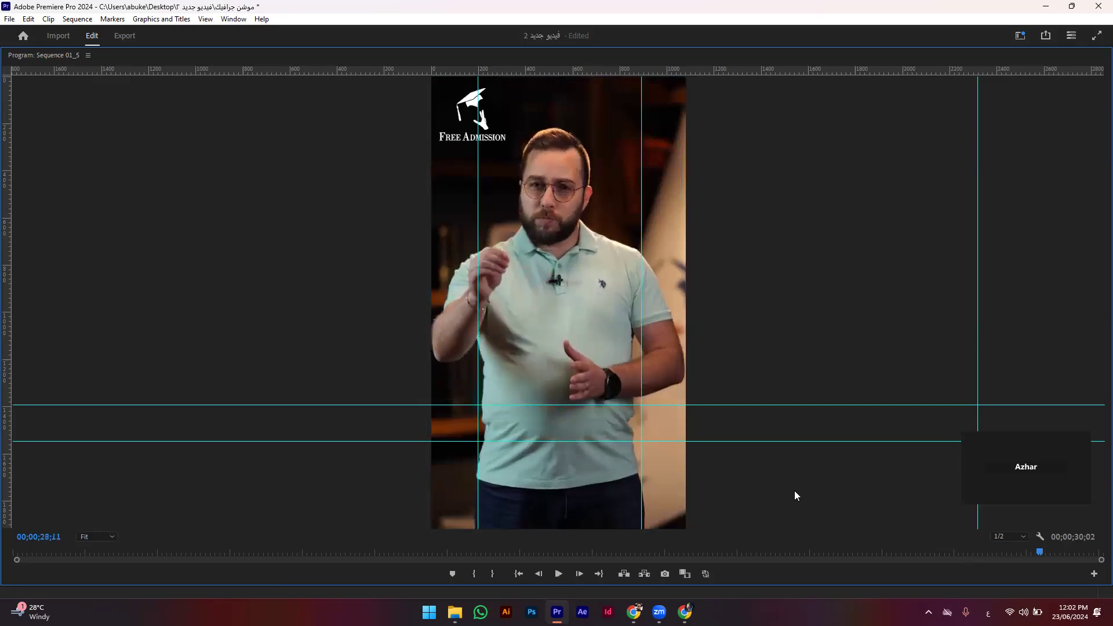
Step: Alt-drag a copy of the واحصل caption clip to sit right after itself
key("grave")
key("space")
key("space")
left_click_drag(660, 413, 717, 416)
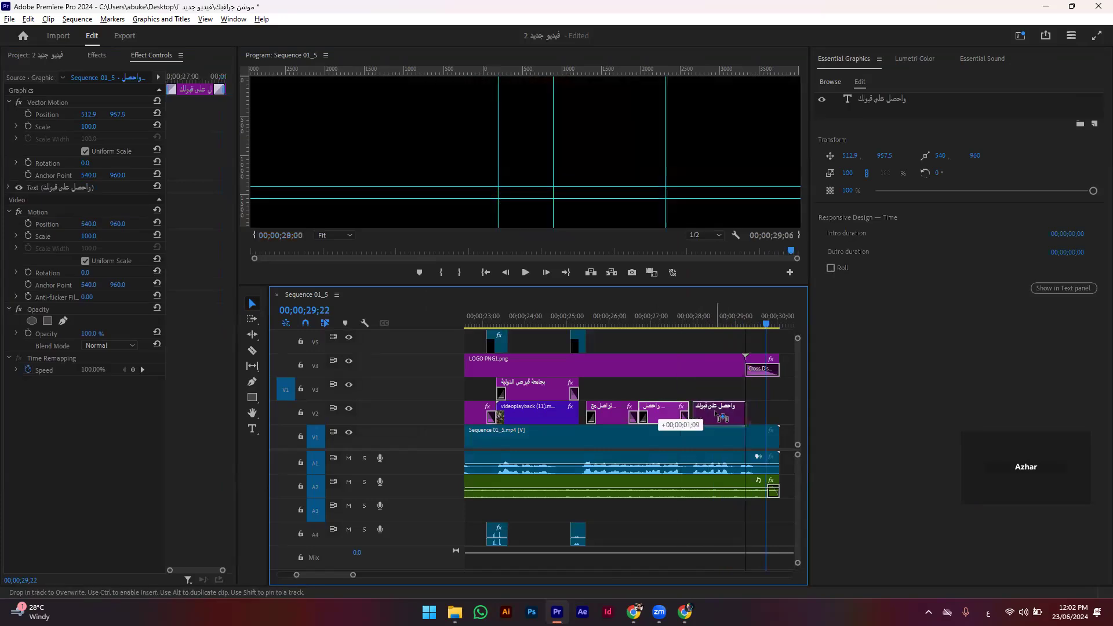
Step: Check the duplicate caption near 28;00 and shift it slightly later on the timeline
left_click(717, 416)
left_click(677, 323)
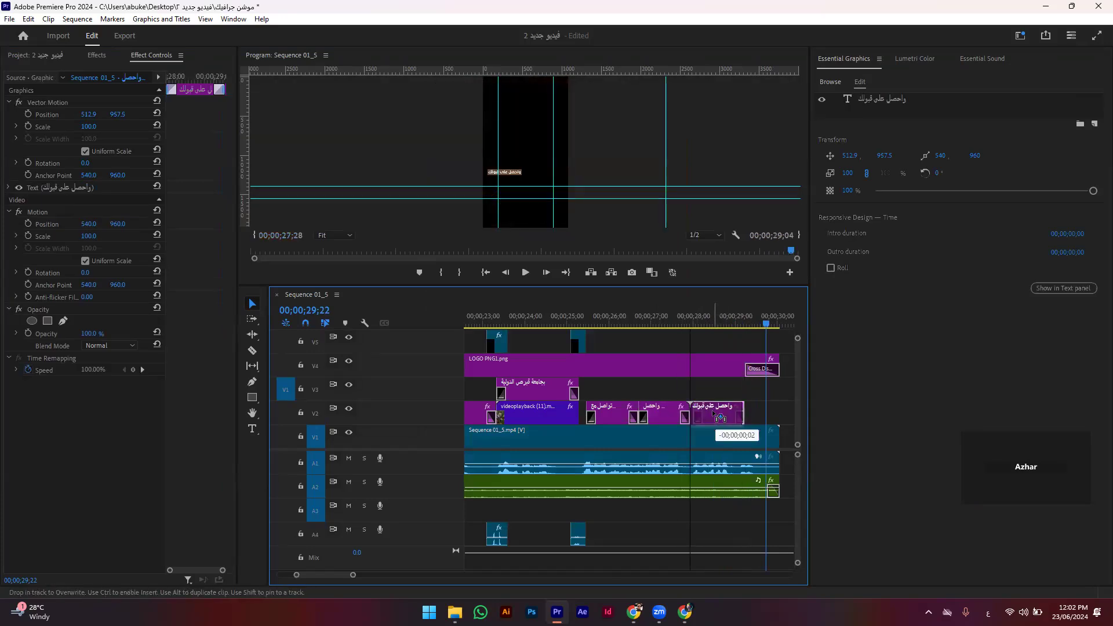
key("space")
key("space")
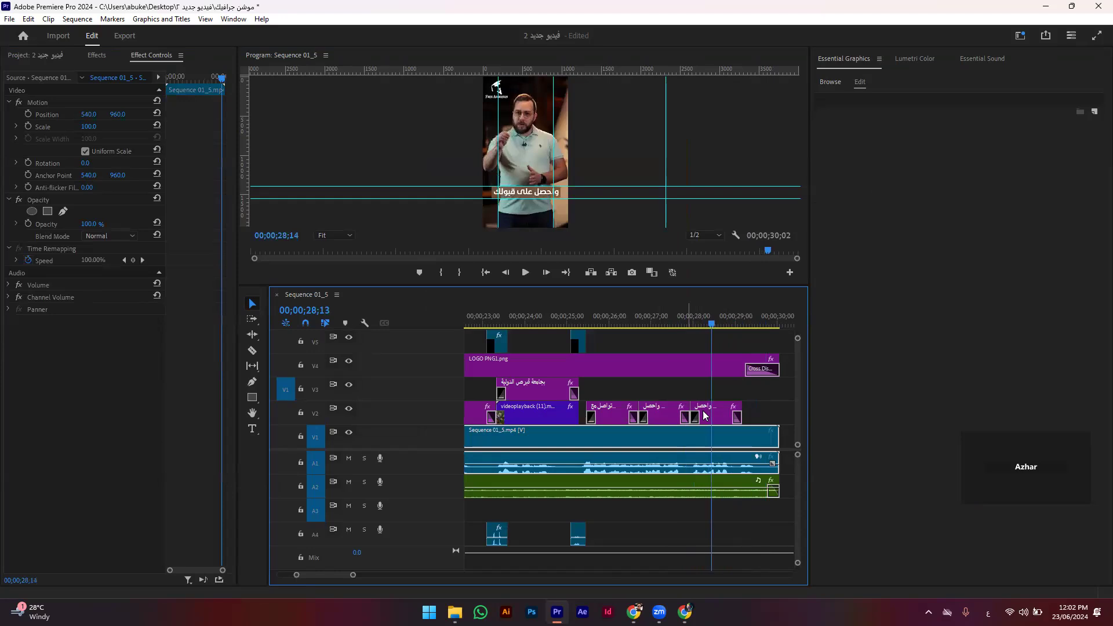
key("=")
key("=")
left_click(720, 418)
left_click_drag(721, 418, 728, 418)
Step: Change the caption text to 'واحجز مقعدك الآن', nudge its box slightly right, and play it back
left_click(513, 195)
type("واحجز مقعدك الم")
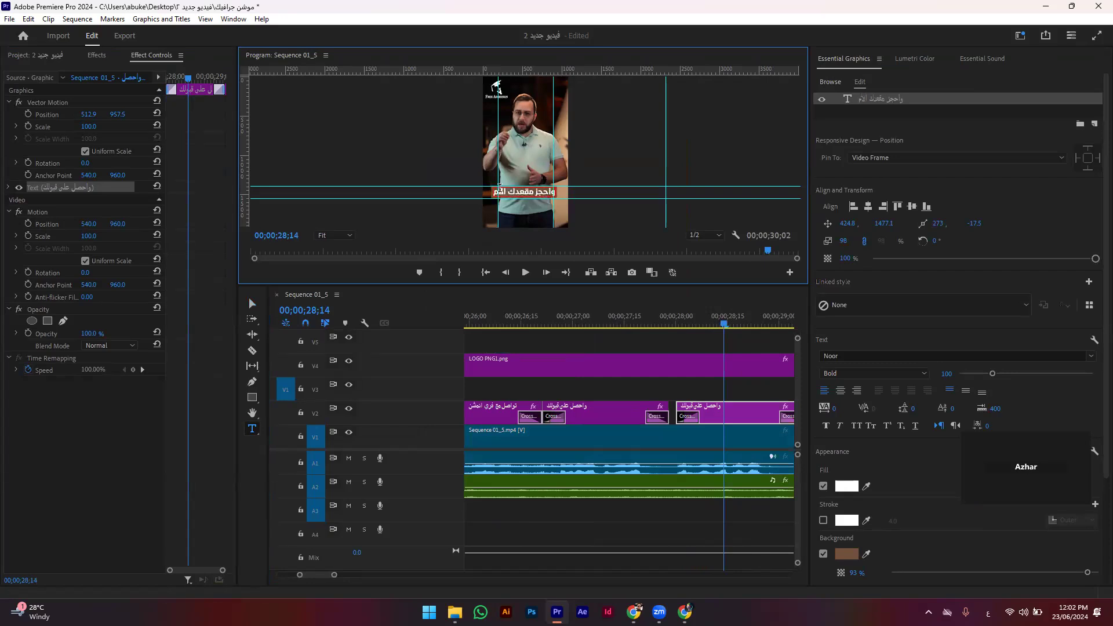
key("Escape")
key("ctrl+z")
key("grave")
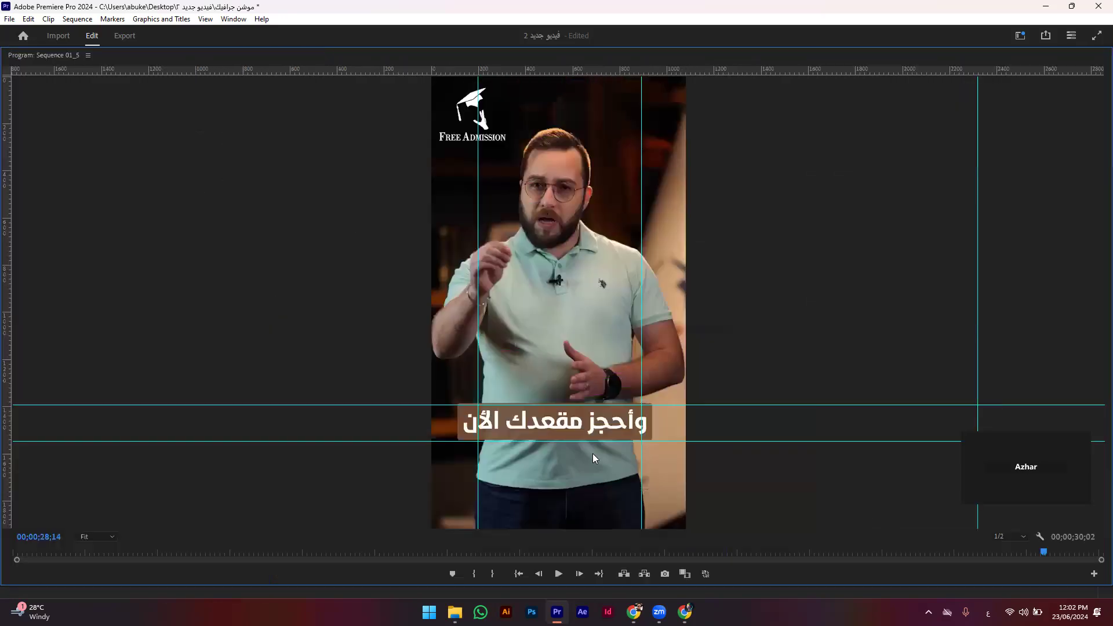
left_click_drag(558, 420, 568, 424)
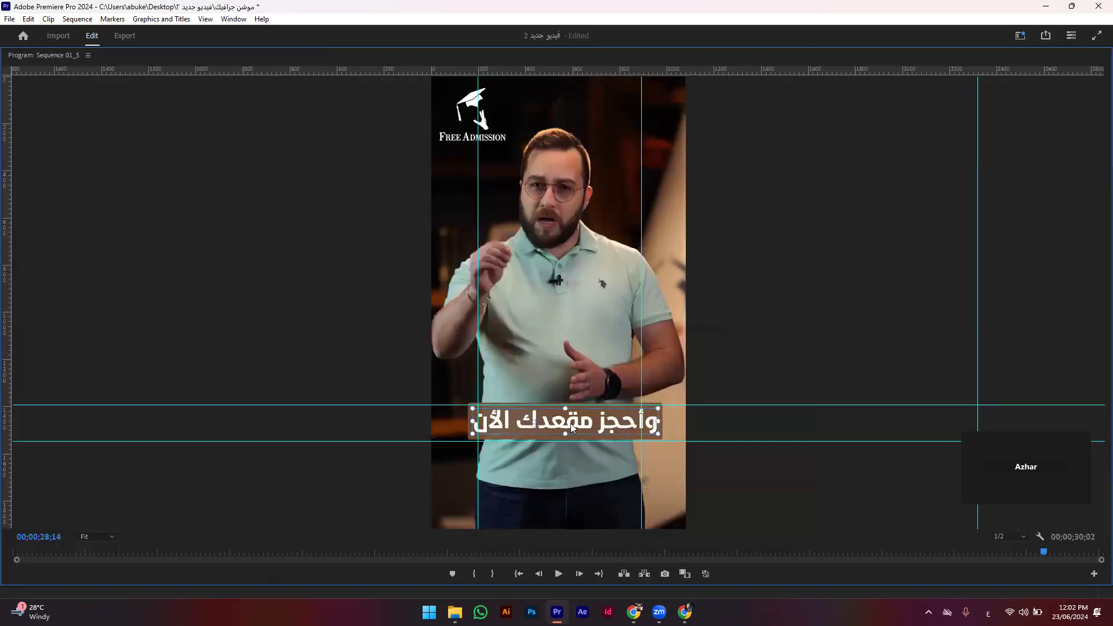
key("space")
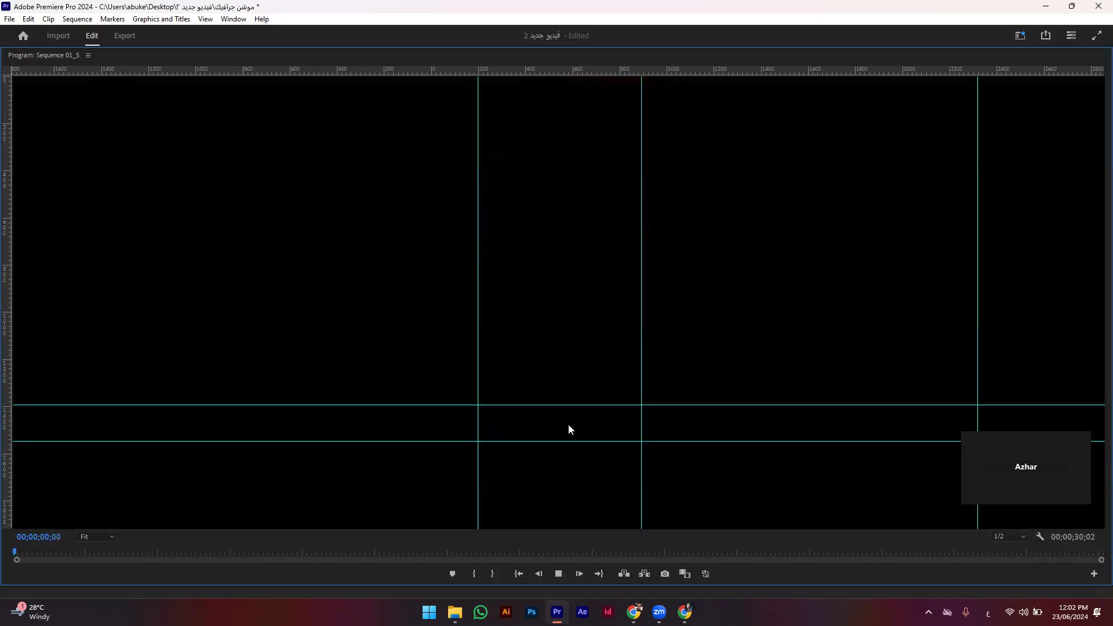
Step: Save the project and nudge the talking-head video slightly down in the frame
key("ctrl+s")
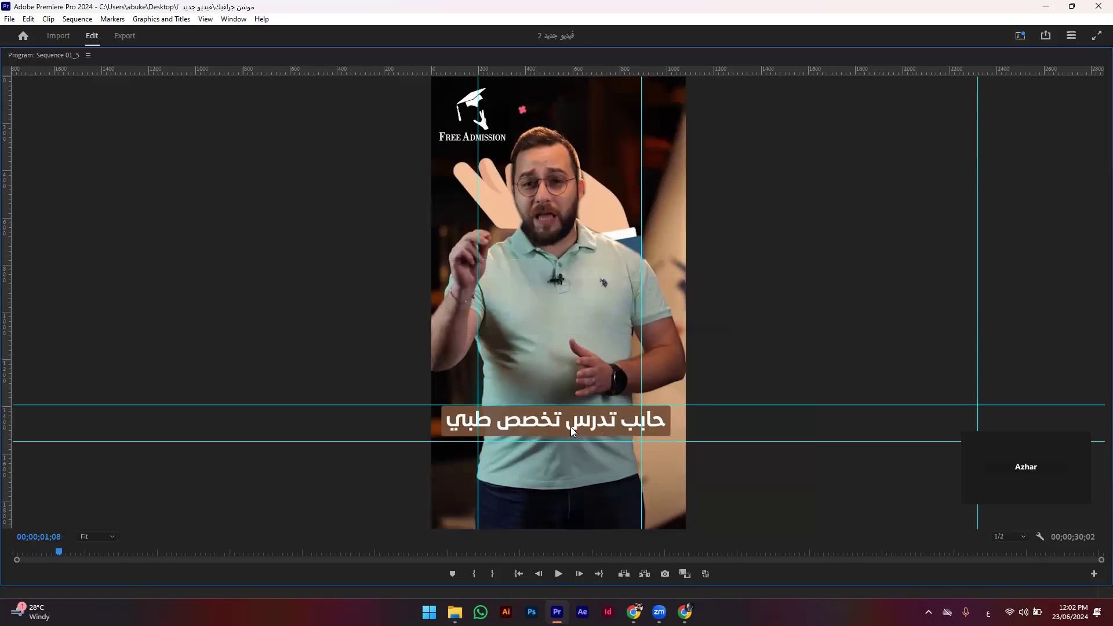
key("space")
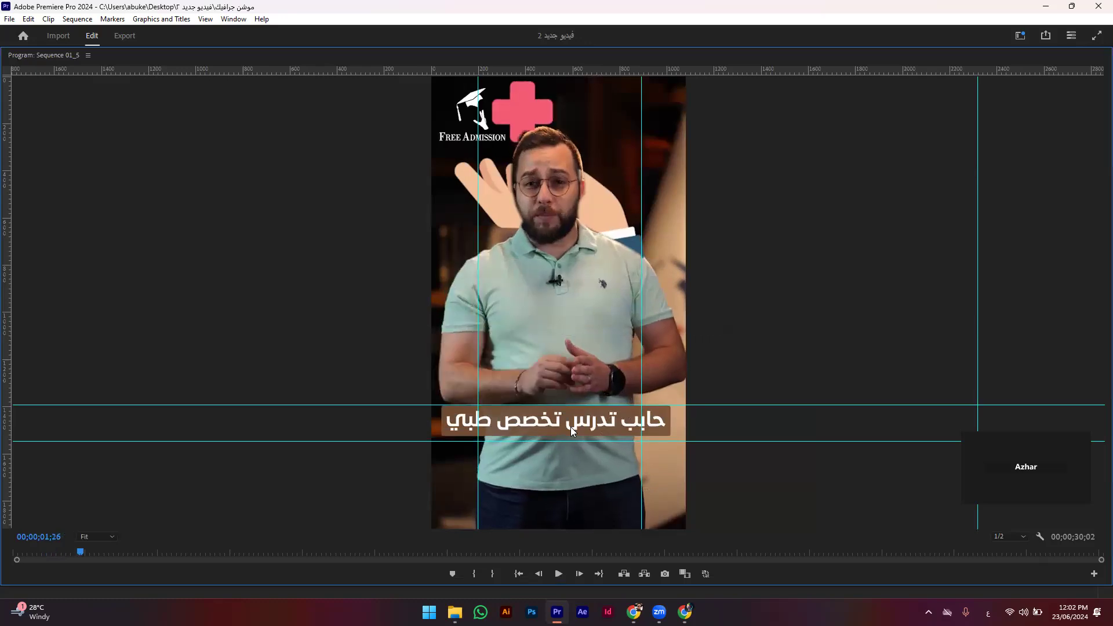
left_click(590, 426)
left_click_drag(594, 426, 595, 430)
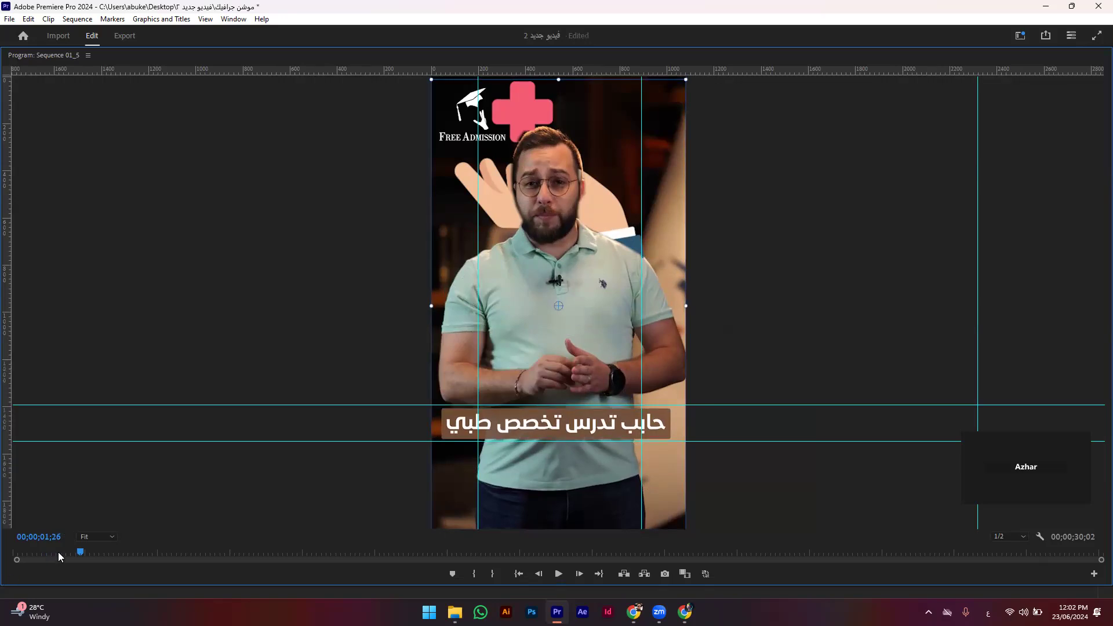
Step: Play the promo from near the start to its 30-second end, then save again
left_click(27, 551)
key("space")
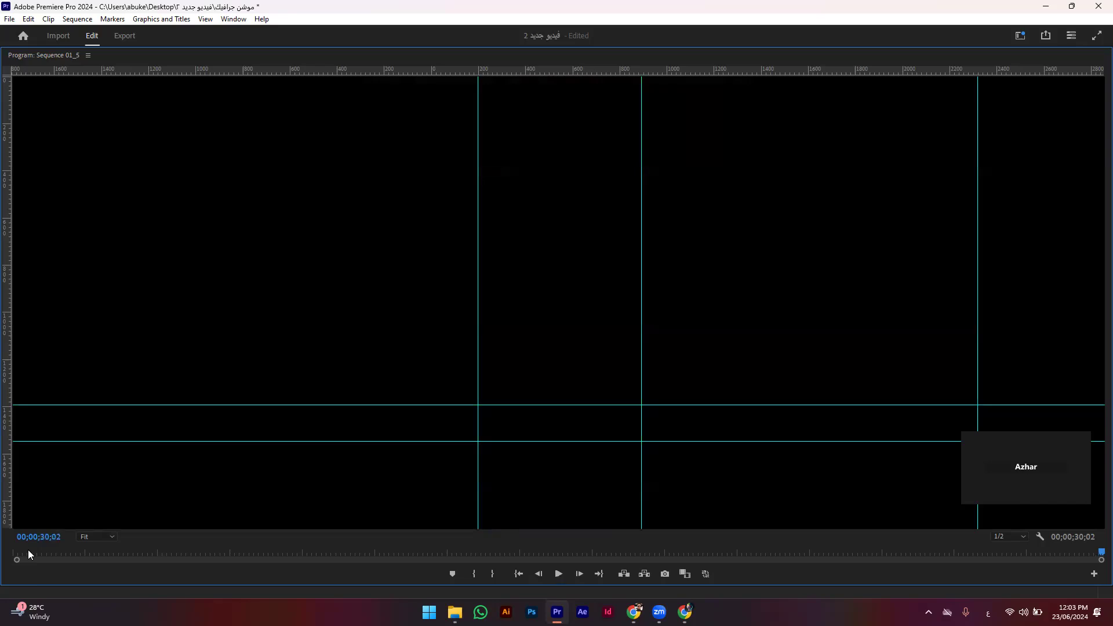
key("ctrl+s")
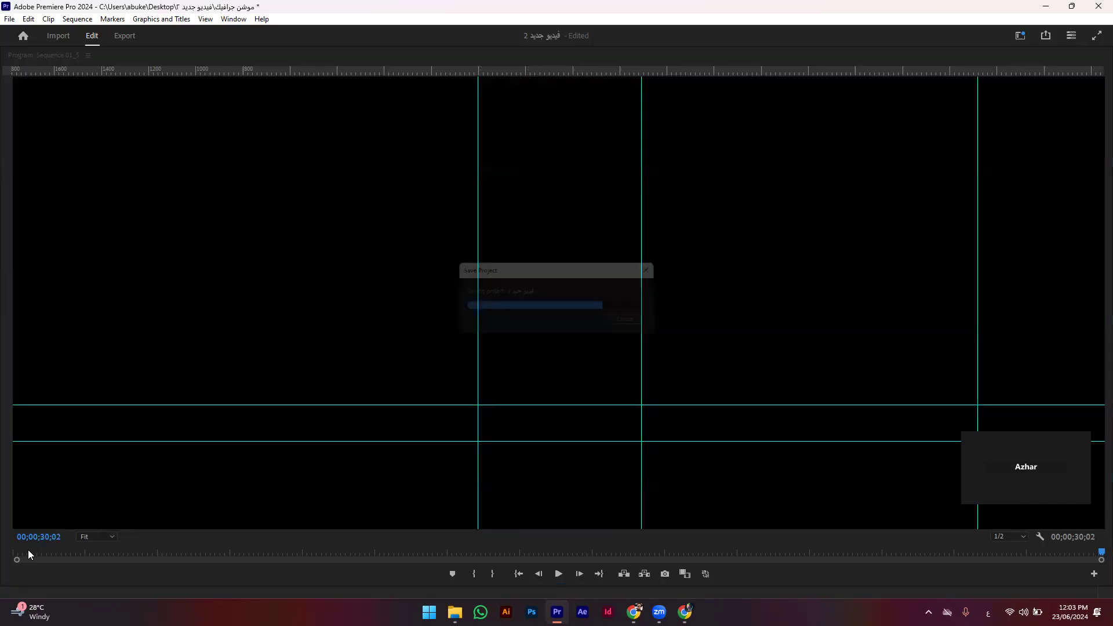